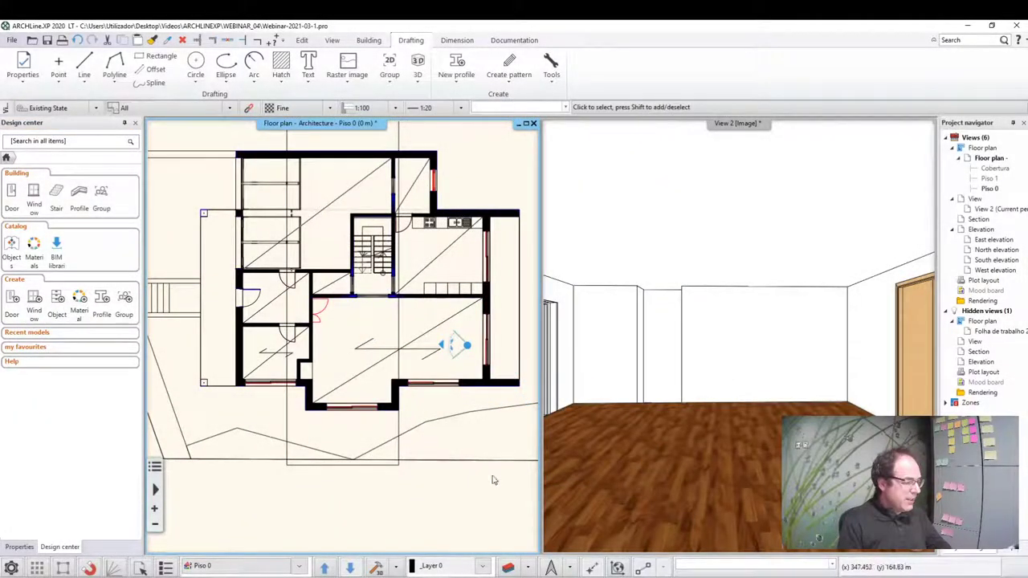
Cycle the 3D view through the master bedroom and the saved exterior cameras.
left_click(350, 569)
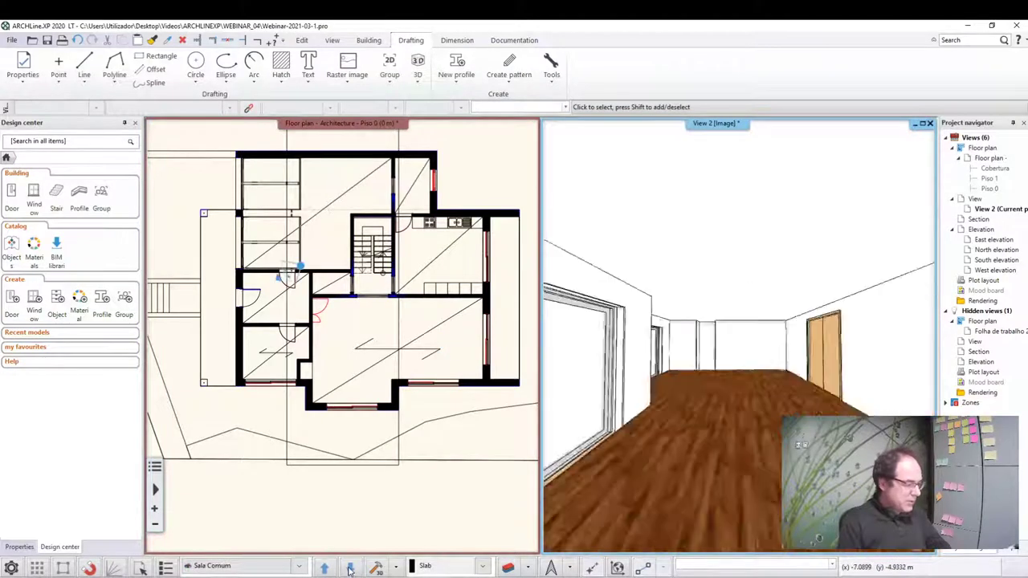
left_click(350, 569)
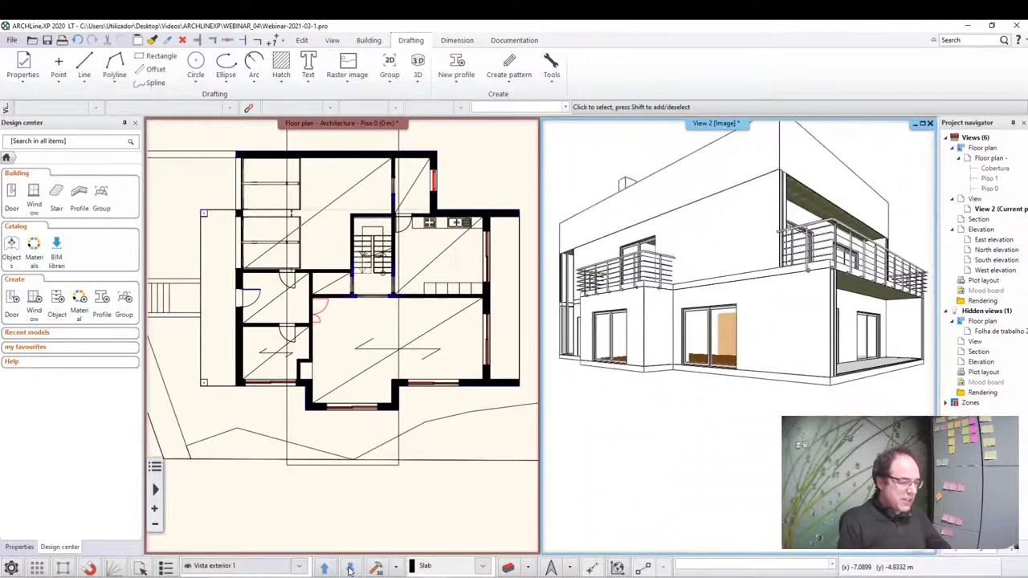
left_click(349, 568)
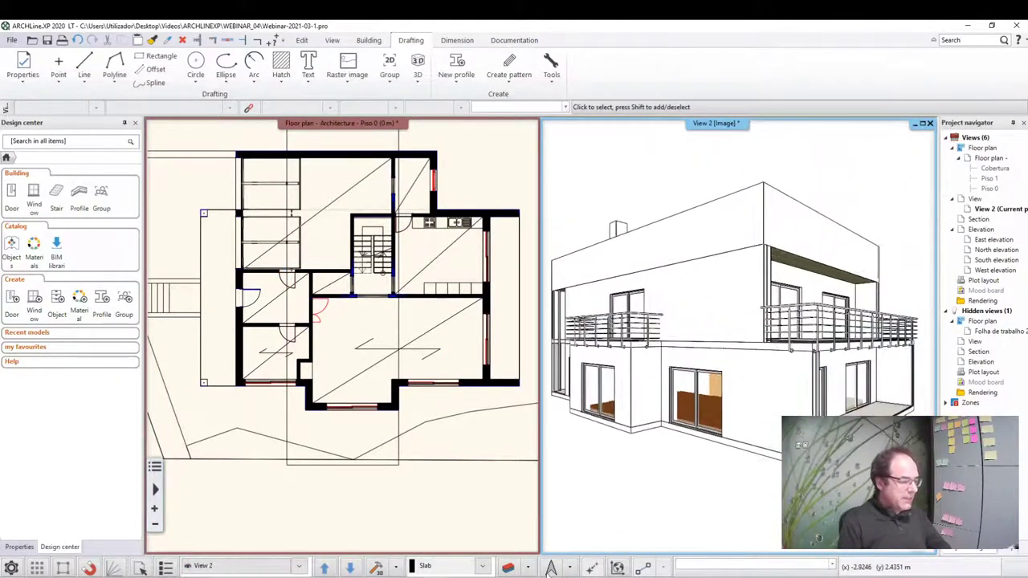
left_click(350, 568)
left_click(350, 569)
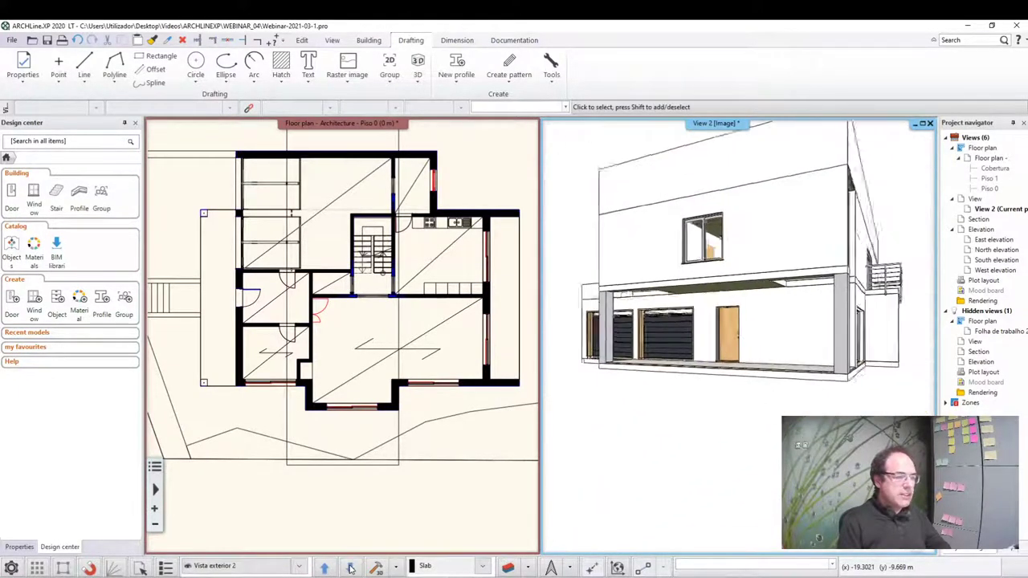
left_click(350, 569)
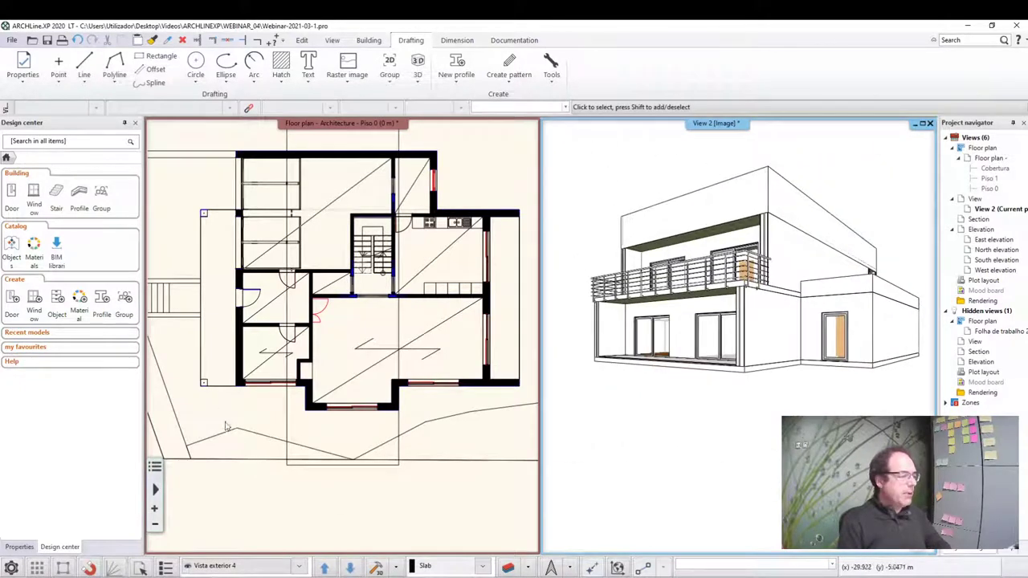
Step the floor plan up to the upper floor and roof, then back to Piso 0.
left_click(239, 472)
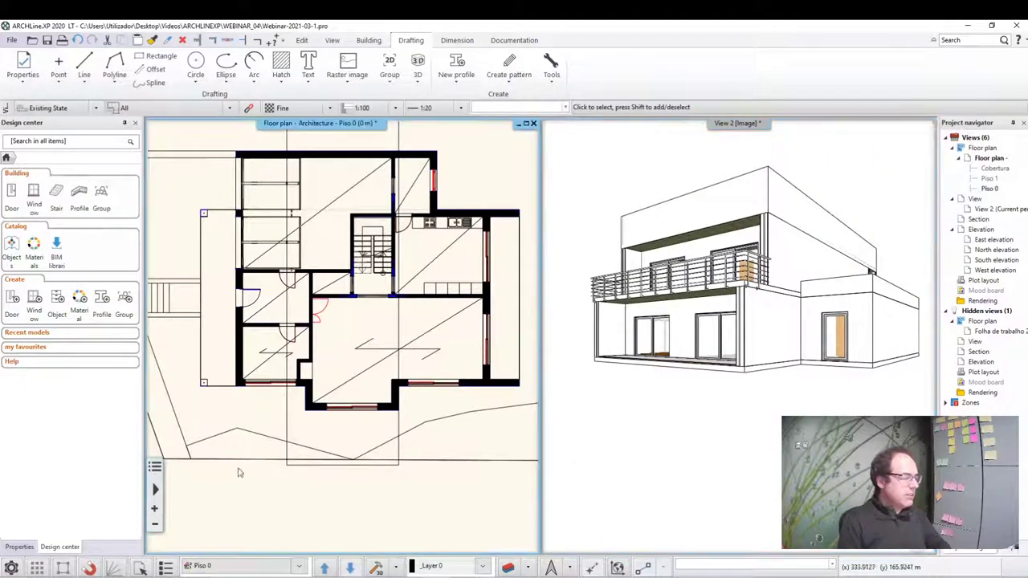
left_click(324, 567)
left_click(325, 567)
left_click(351, 568)
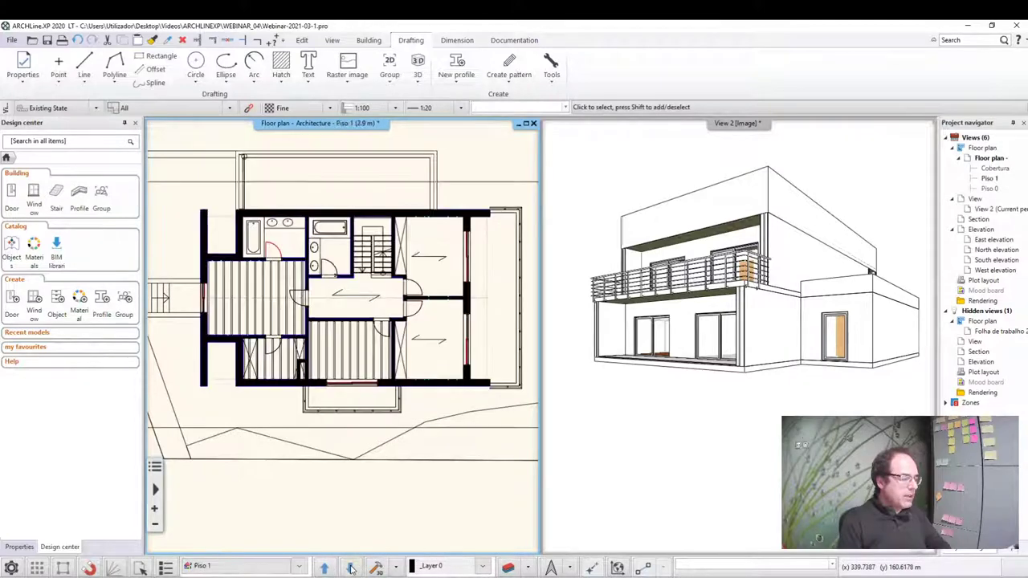
left_click(350, 568)
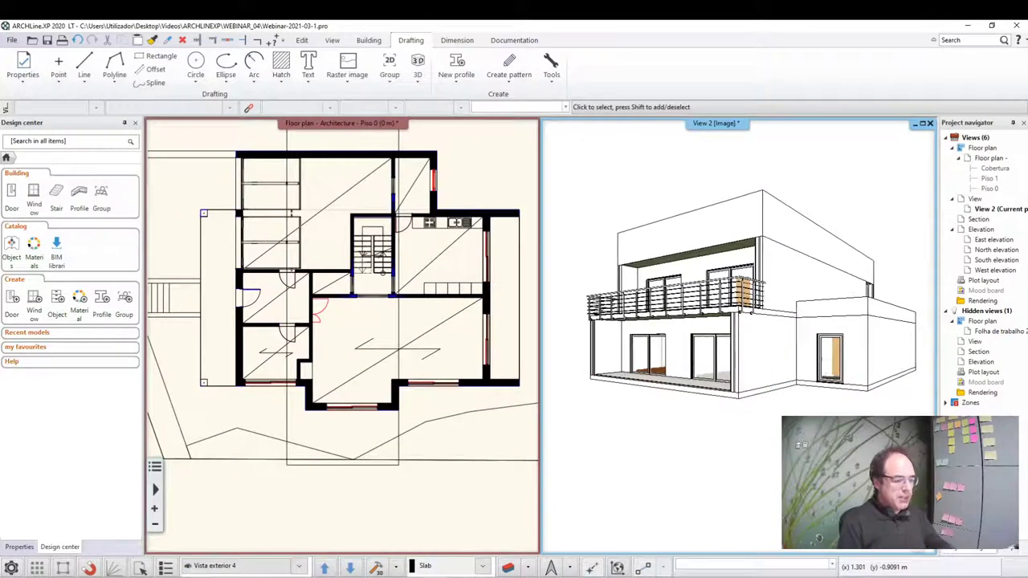
Orbit the 3D model to view the roof and the other side of the house.
mouse_move(747, 470)
middle_mouse_down()
mouse_move(763, 516)
mouse_move(773, 432)
mouse_move(568, 412)
middle_mouse_up()
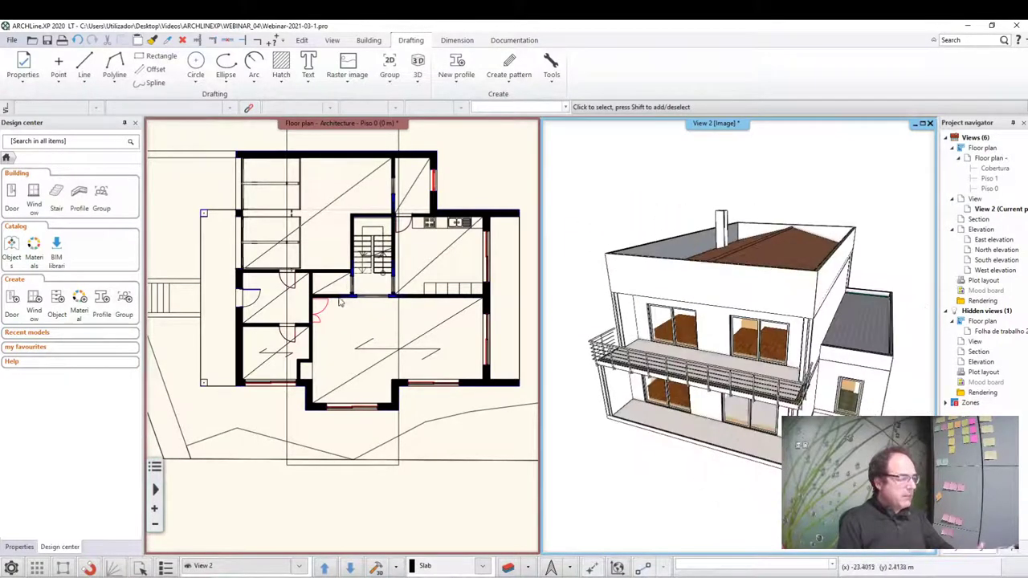
mouse_move(568, 412)
middle_mouse_down()
mouse_move(688, 361)
mouse_move(728, 273)
middle_mouse_up()
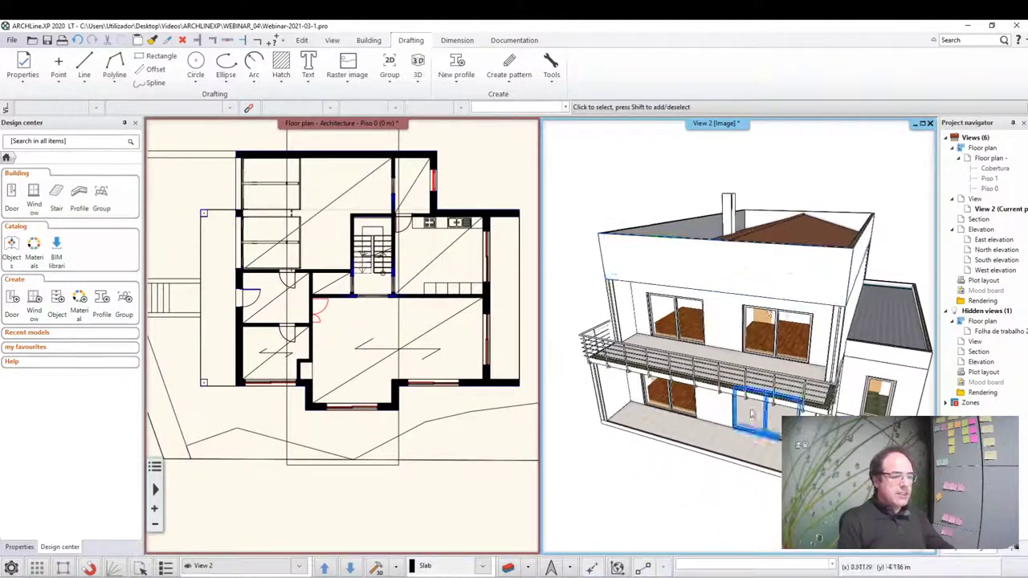
middle_click_drag(840, 352, 611, 337)
left_click(392, 336)
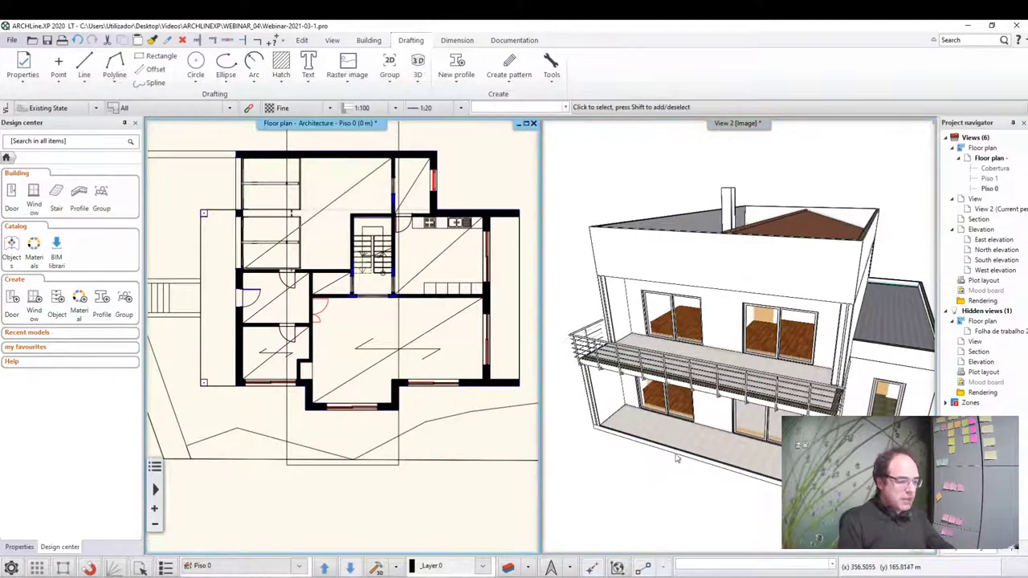
Switch through the close-up, corridor and kitchen cameras and select the kitchen ceiling.
left_click(351, 568)
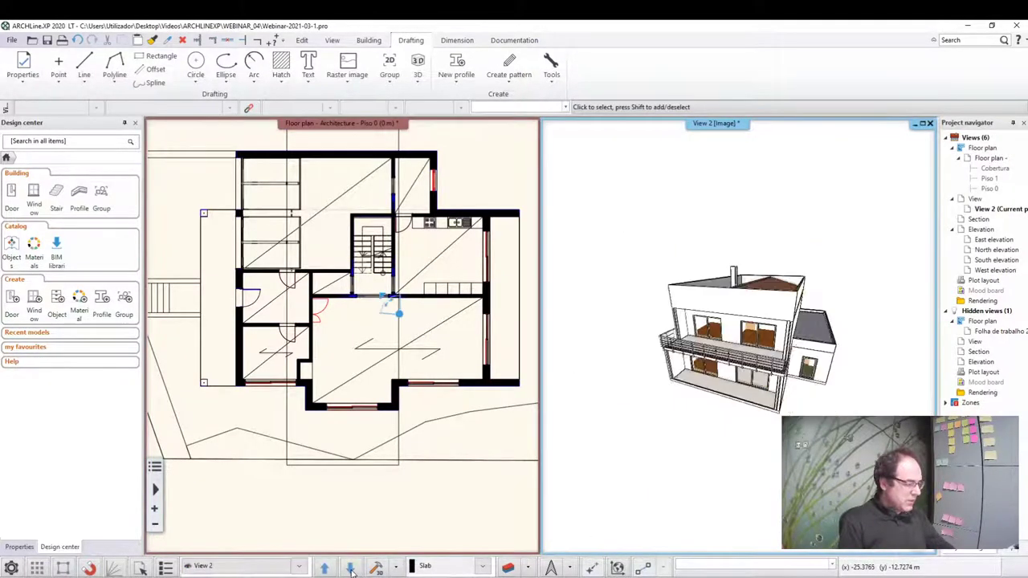
left_click(350, 568)
left_click(351, 569)
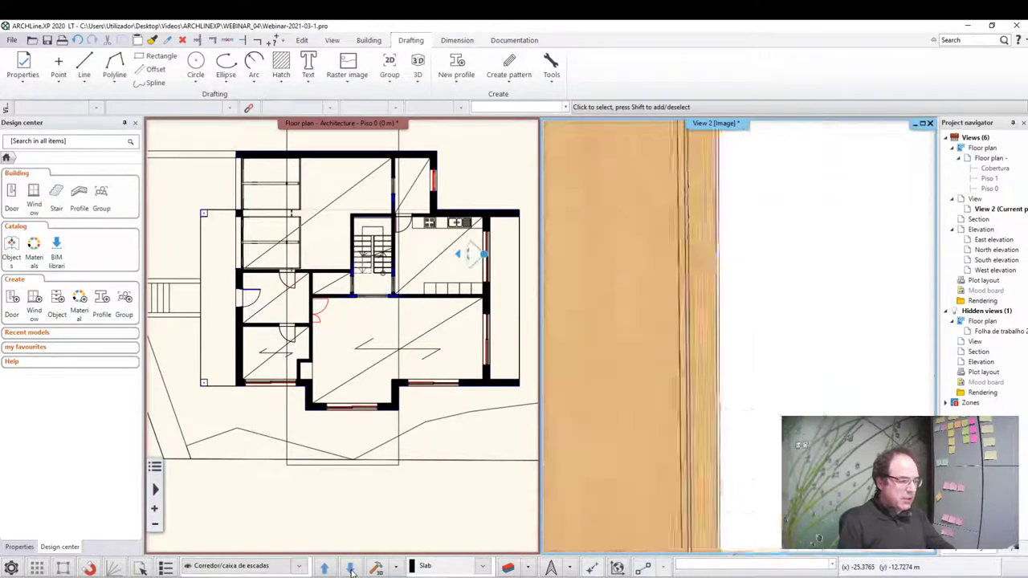
left_click(757, 278)
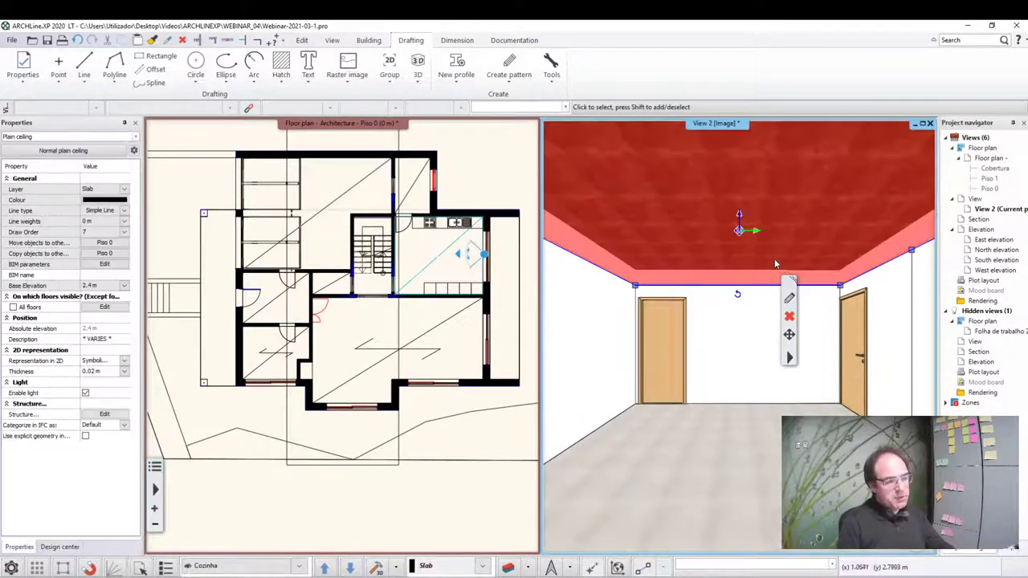
Move to the staircase and Quarto 2 bedroom cameras, then bring Chrome to the front.
left_click(348, 568)
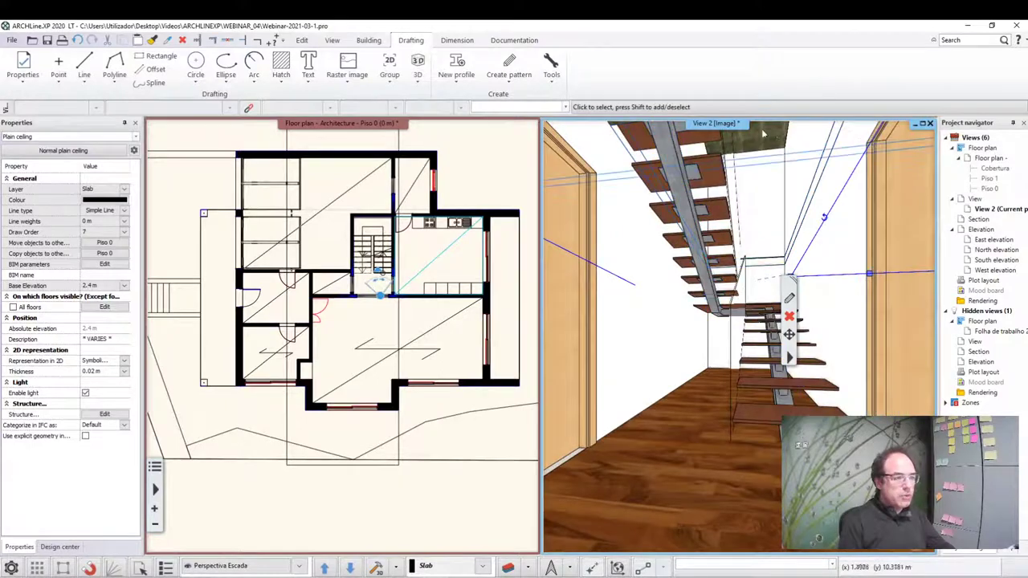
left_click(349, 568)
left_click(349, 568)
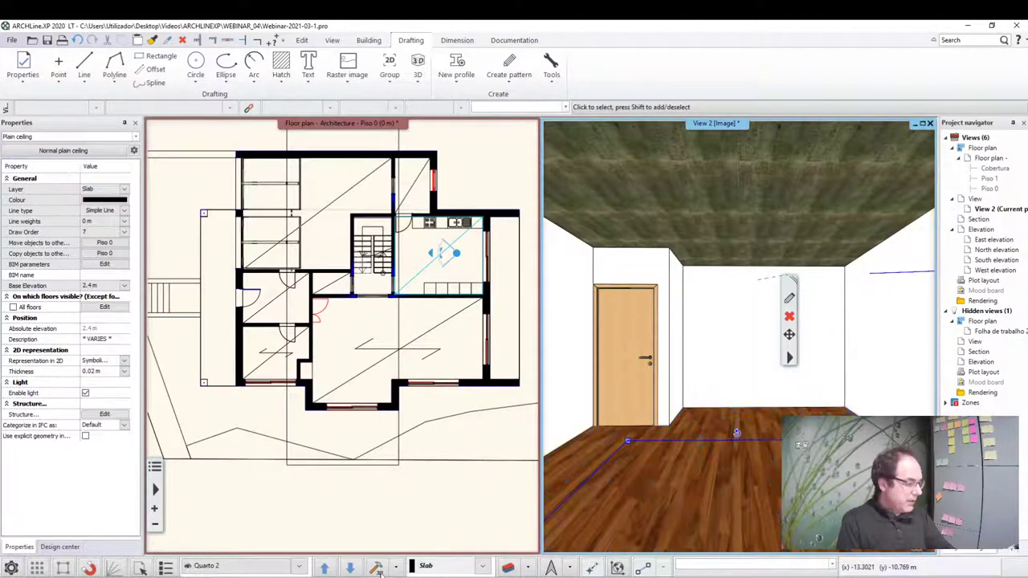
left_click(434, 547)
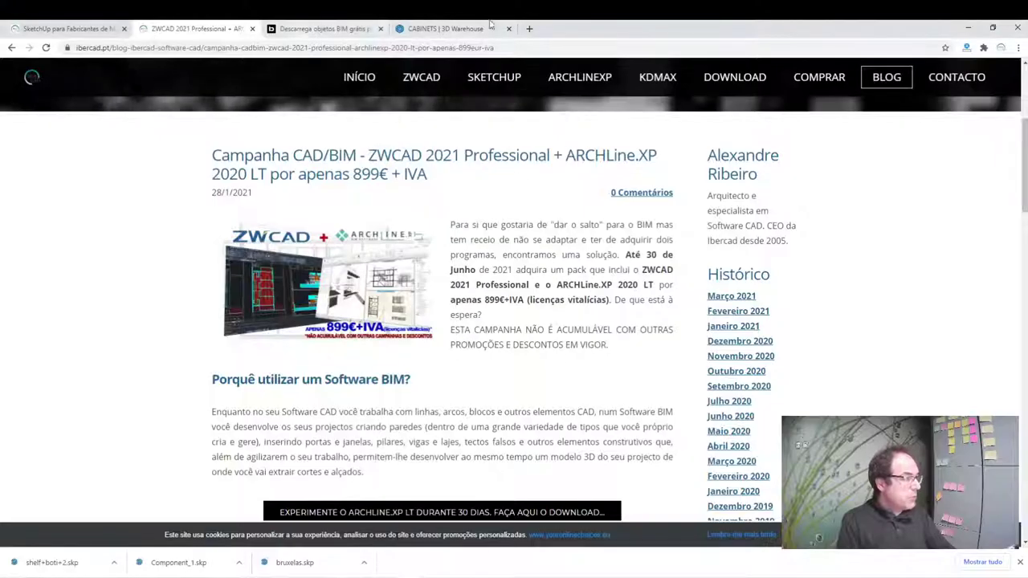
Open a new third-position tab and load the pasted ibercad course page address.
left_click(526, 29)
left_click_drag(450, 29, 305, 29)
type("https://www.ibercad.pt/sessoes-curso-online-bim-archlinexp-lt-4.html")
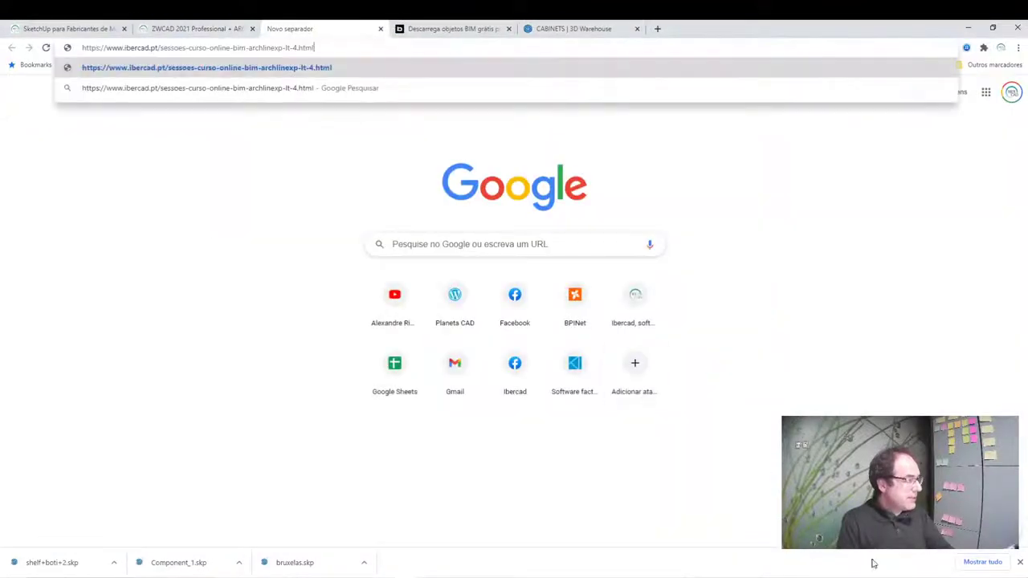
key("Return")
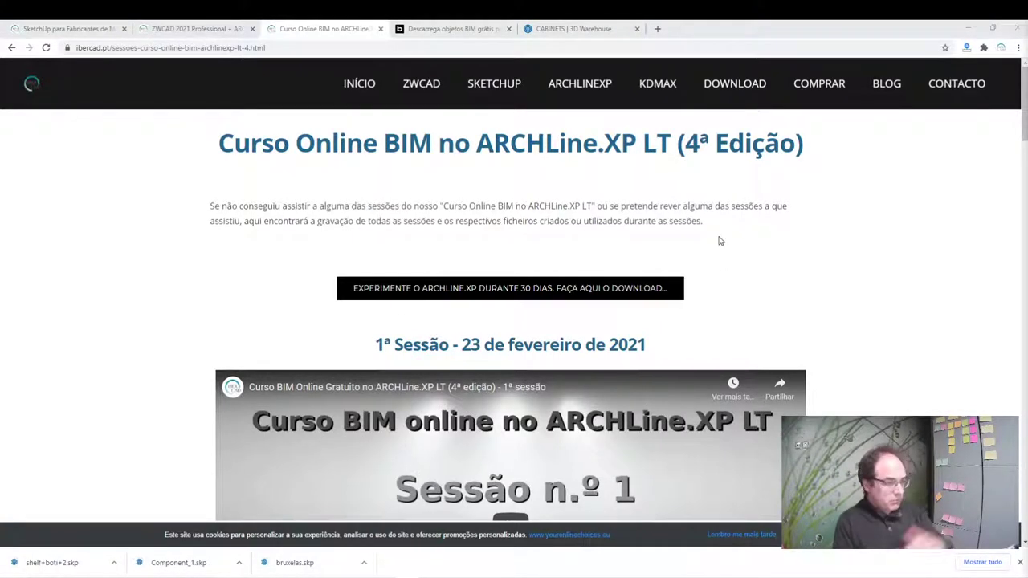
Scroll down the course sessions page and dismiss the site's cookie notice.
scroll(792, 287, "down", 2)
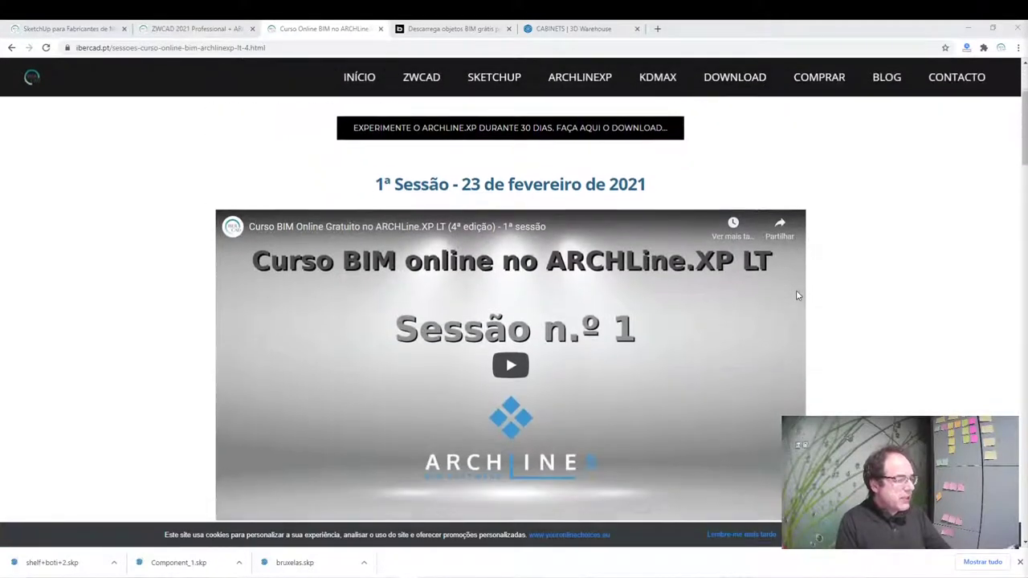
scroll(796, 291, "down", 1)
scroll(794, 292, "down", 2)
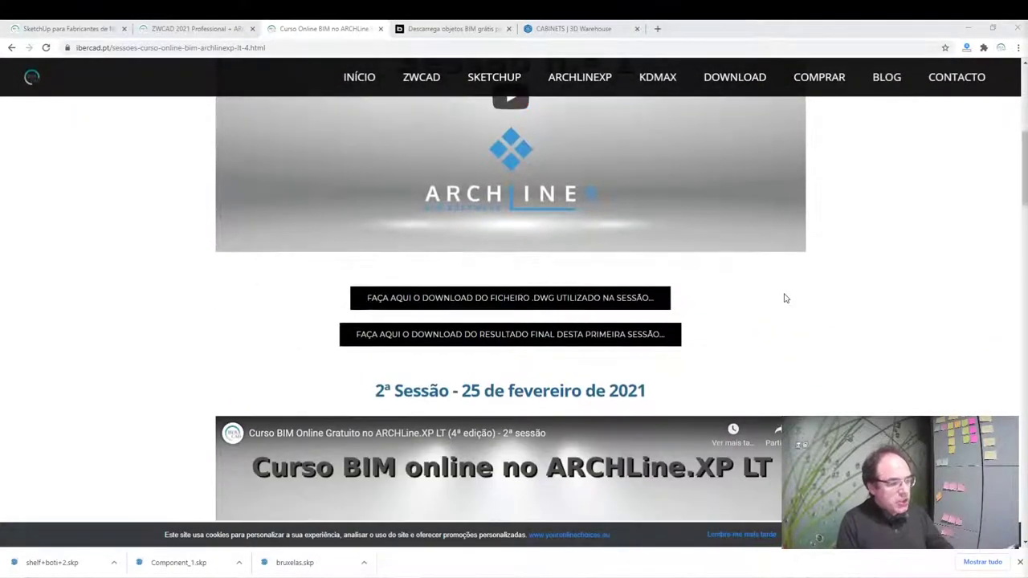
scroll(471, 207, "up", 2)
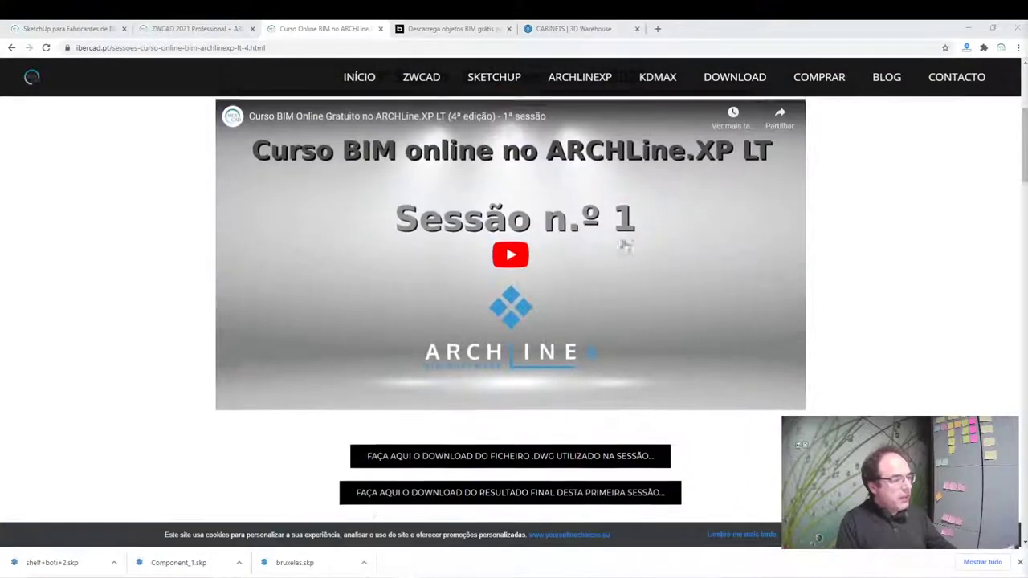
scroll(426, 395, "down", 1)
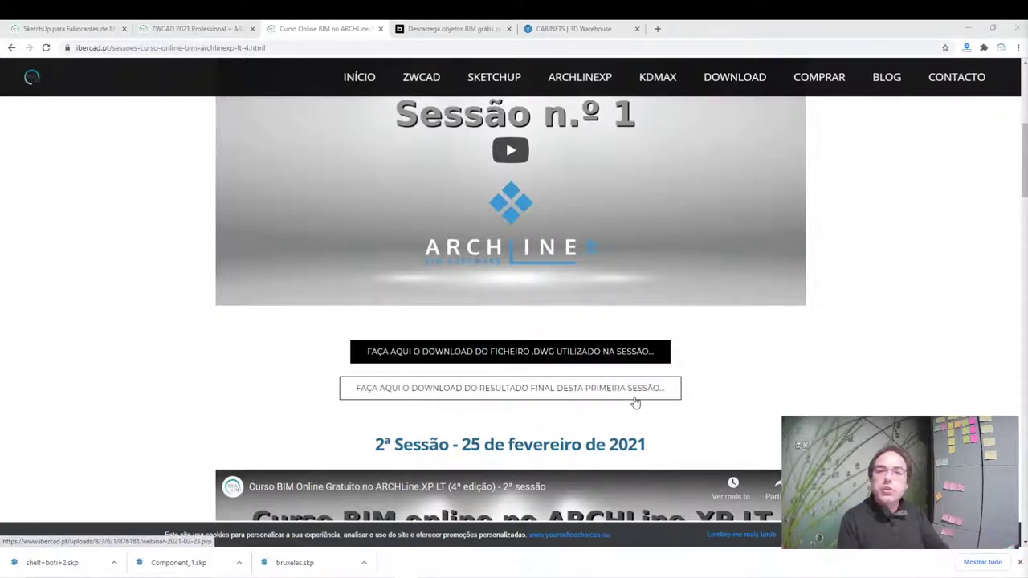
scroll(624, 448, "down", 4)
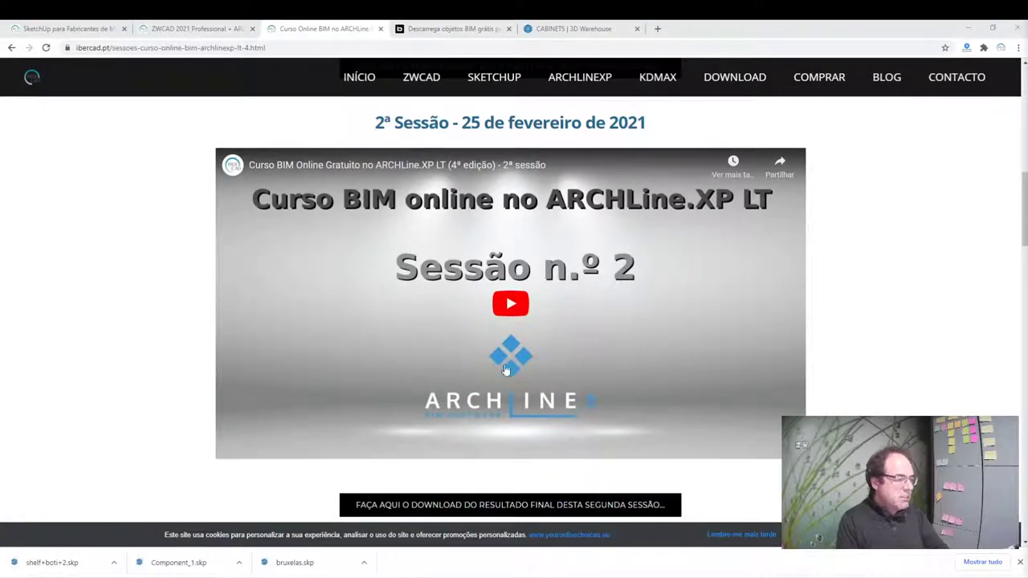
scroll(537, 304, "down", 1)
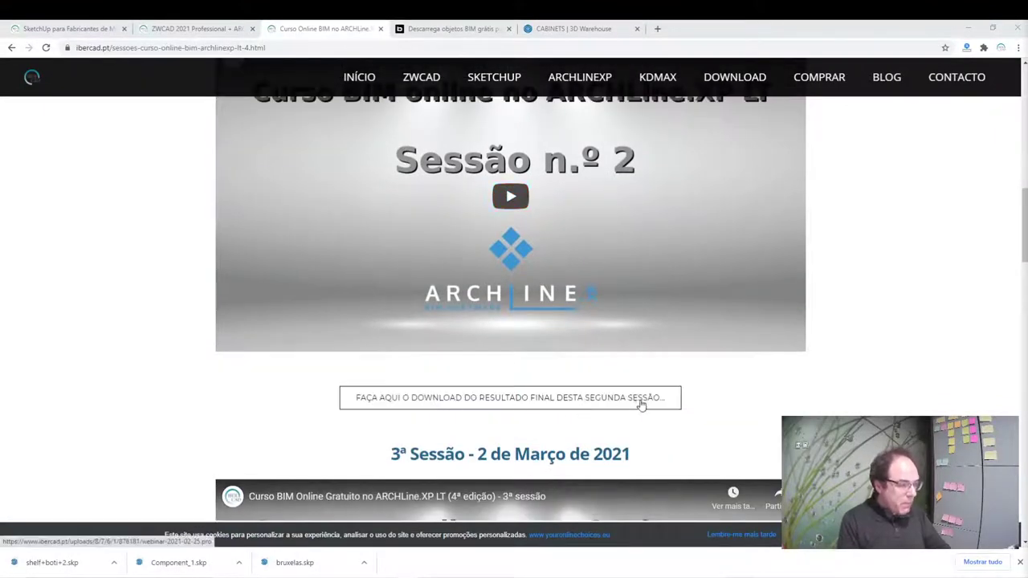
scroll(696, 360, "down", 3)
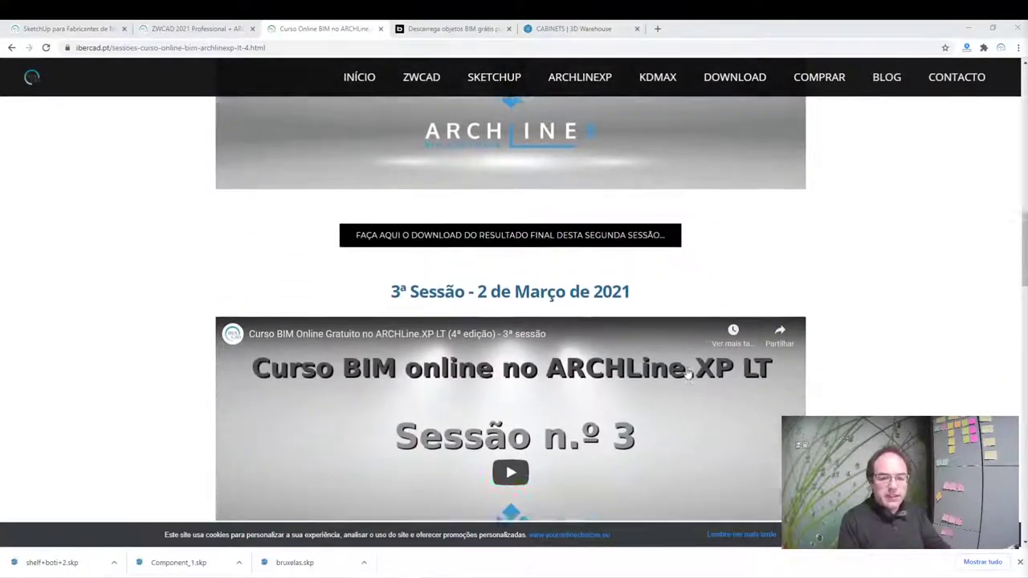
scroll(675, 361, "down", 1)
scroll(659, 349, "down", 1)
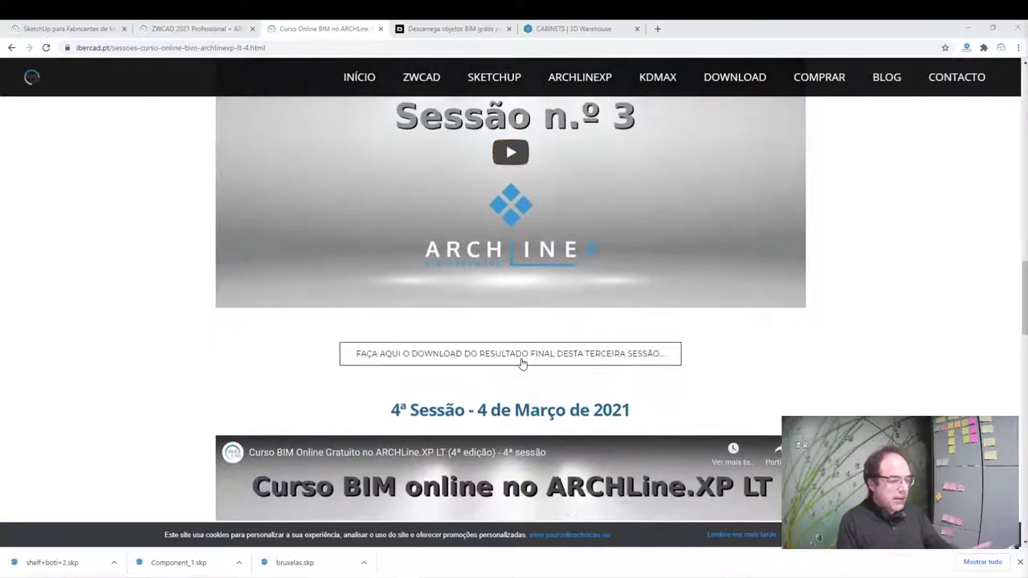
scroll(602, 338, "down", 2)
scroll(634, 331, "down", 1)
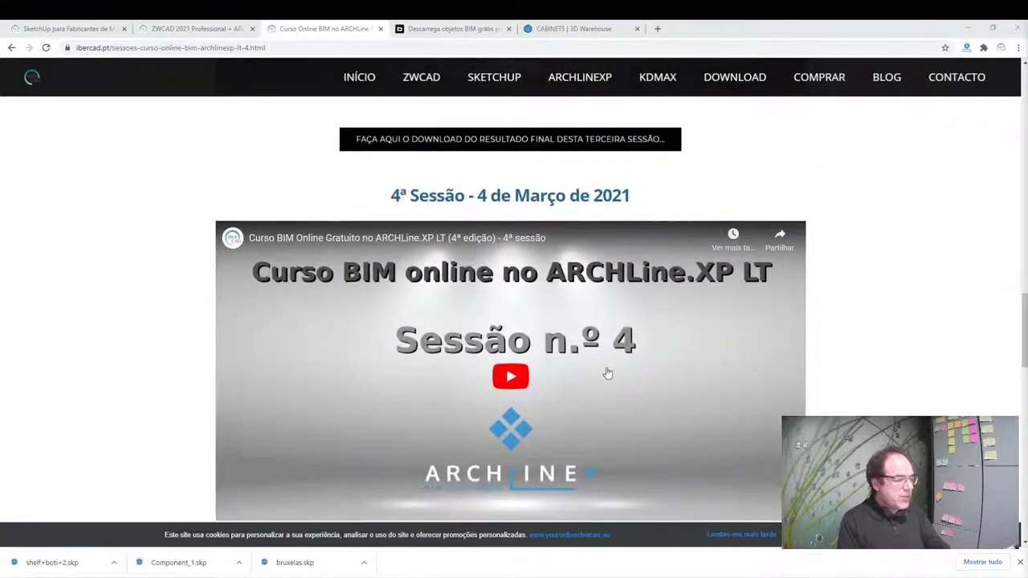
scroll(573, 339, "down", 2)
scroll(554, 388, "down", 2)
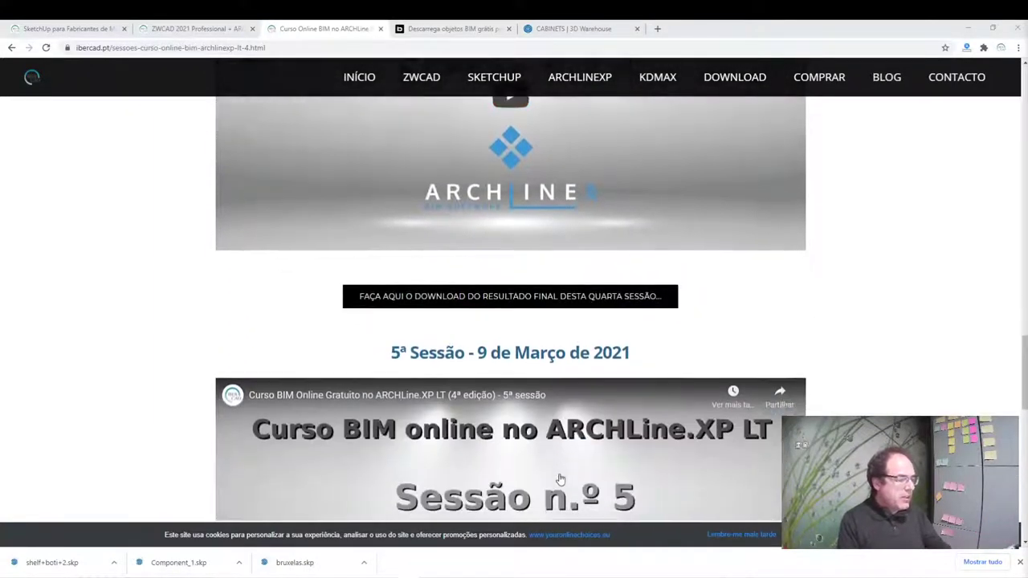
scroll(563, 321, "down", 3)
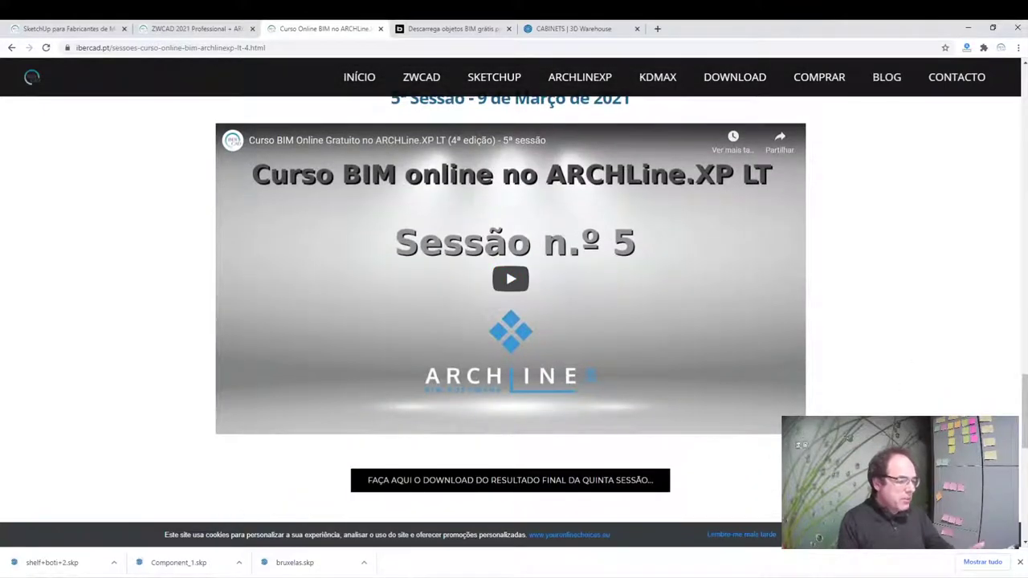
left_click(741, 534)
Find Session 5 and download its final result file ('resultado final da quinta sessão').
scroll(645, 268, "down", 3)
scroll(780, 314, "down", 6)
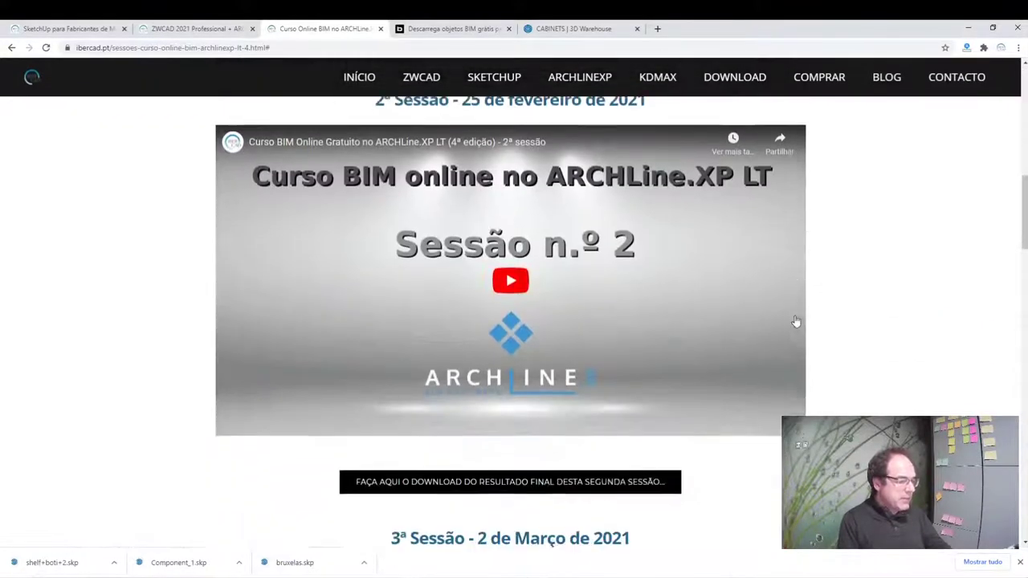
scroll(838, 273, "down", 8)
scroll(838, 294, "down", 7)
scroll(838, 294, "down", 2)
scroll(838, 294, "up", 3)
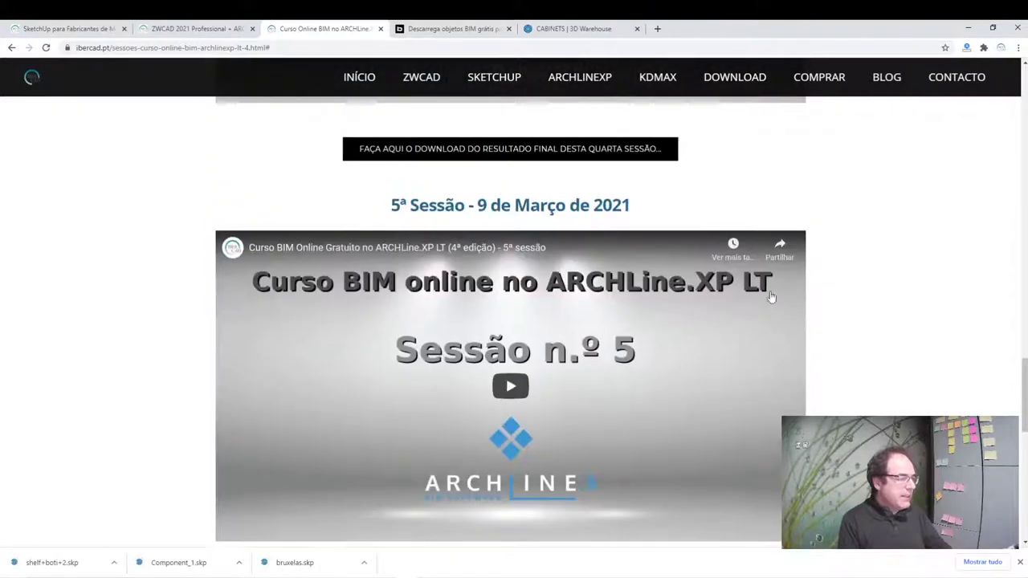
scroll(617, 305, "down", 2)
scroll(498, 329, "down", 2)
scroll(554, 369, "down", 2)
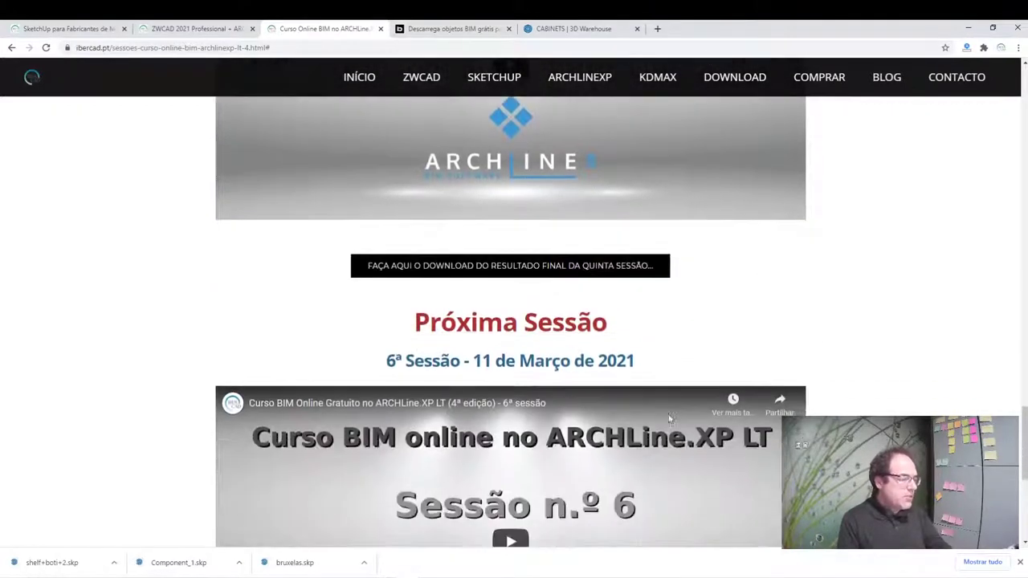
scroll(594, 397, "down", 2)
scroll(625, 418, "down", 1)
scroll(625, 418, "down", 2)
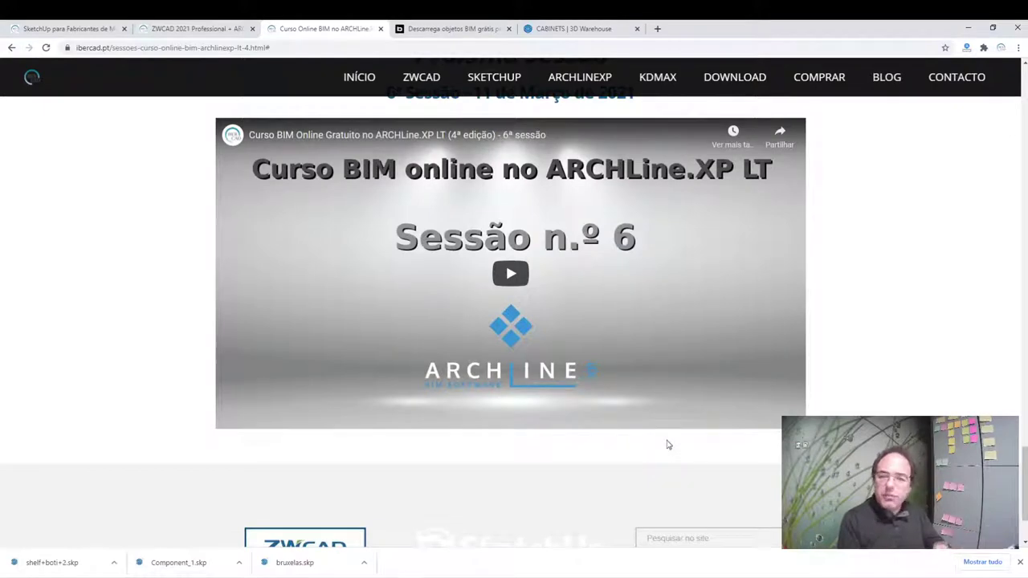
scroll(345, 329, "up", 1)
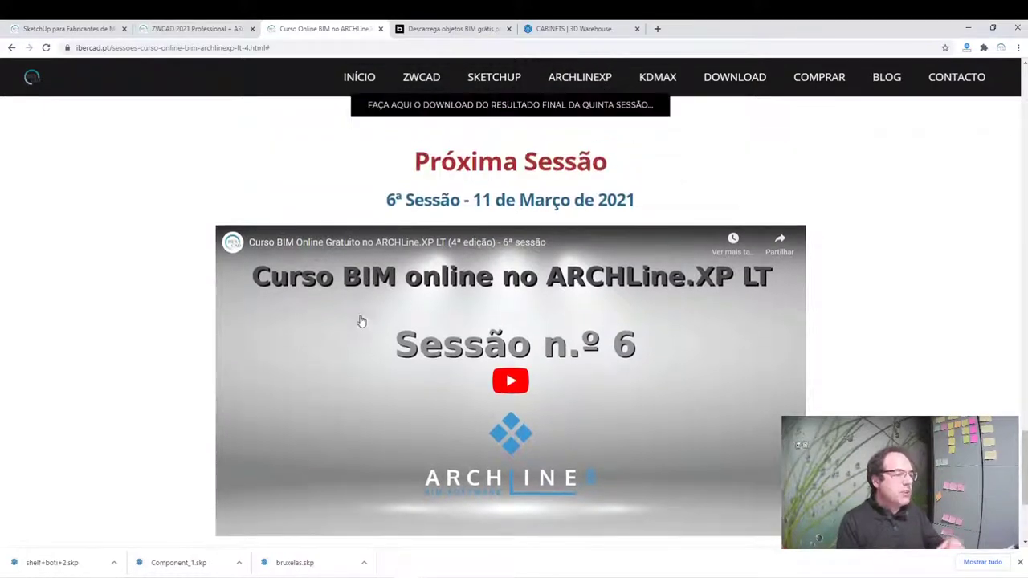
scroll(401, 362, "up", 2)
scroll(482, 449, "up", 2)
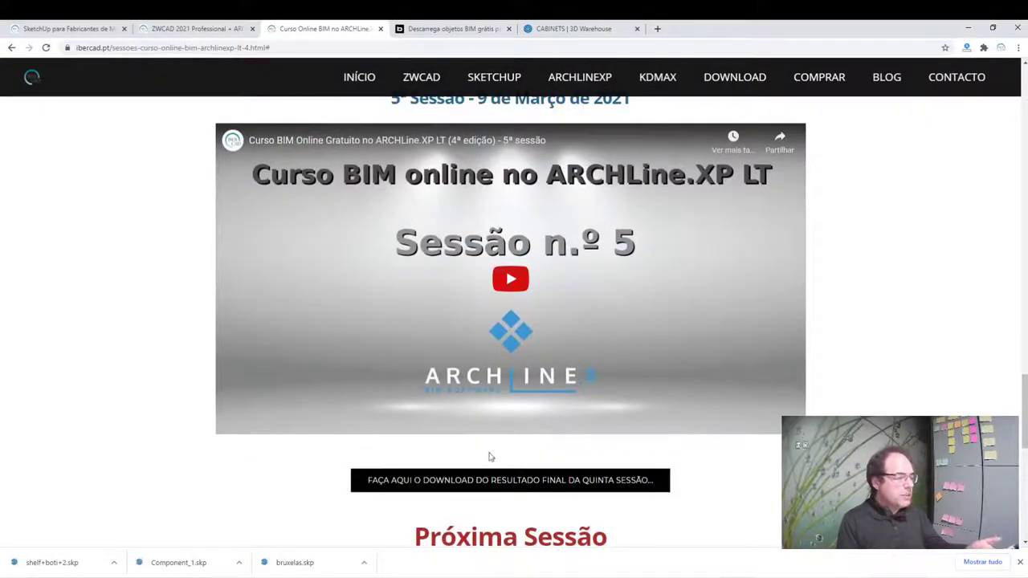
left_click(541, 490)
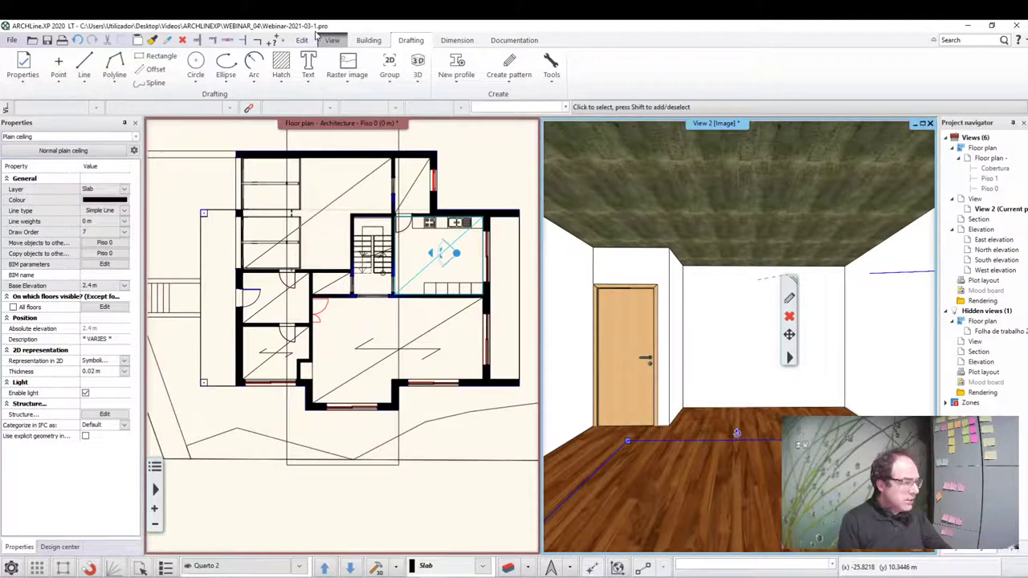
Save the project as Webinar-2021-03-11.pro in the WEBINAR_04 folder.
left_click(12, 40)
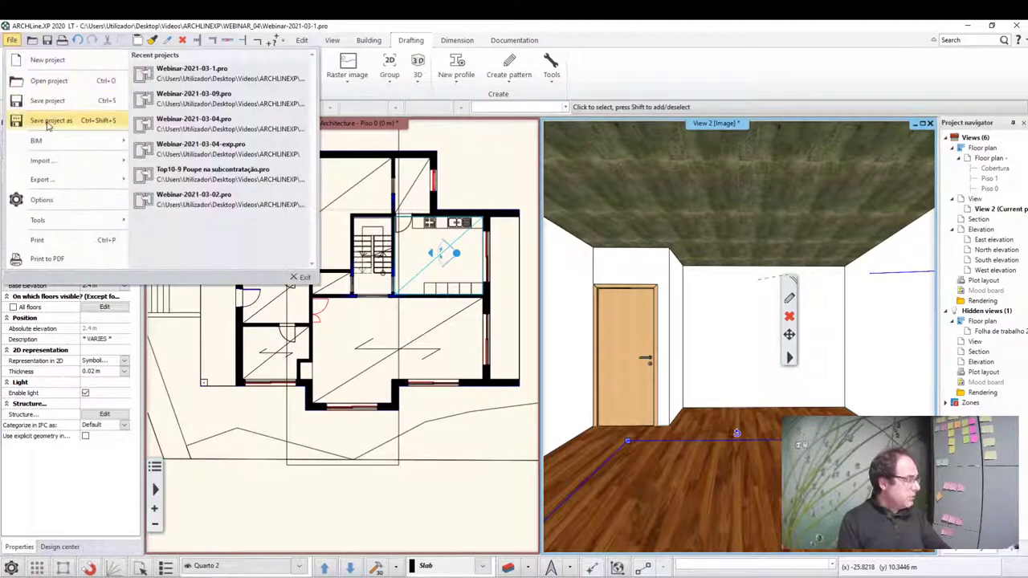
left_click(47, 122)
left_click(574, 436)
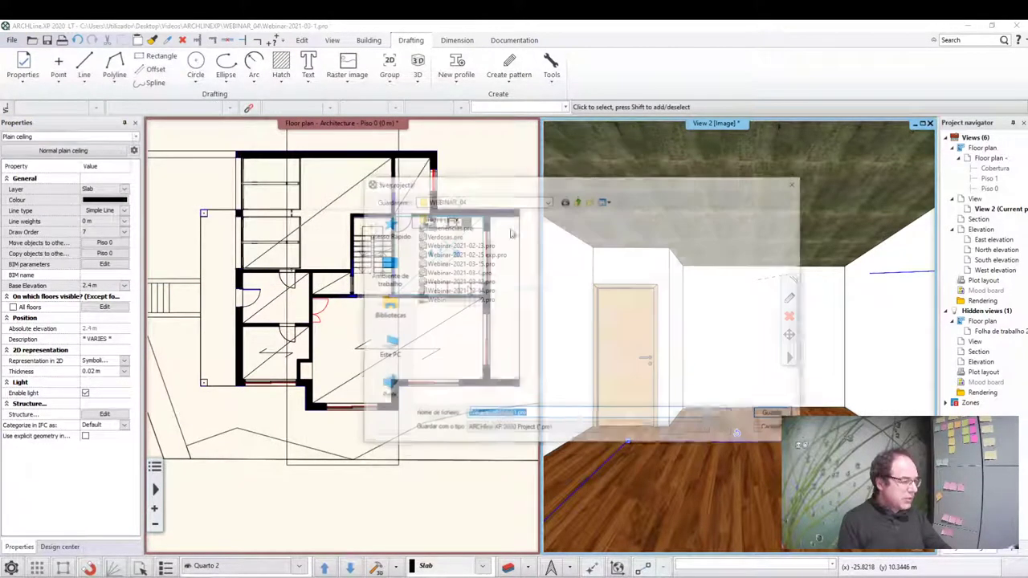
left_click(521, 415)
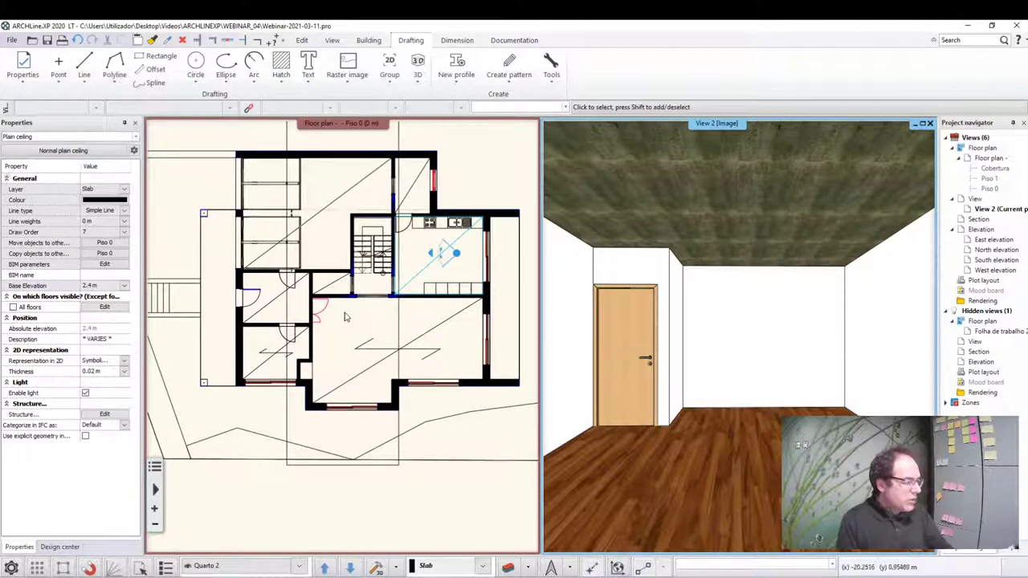
scroll(345, 338, "up", 2)
scroll(345, 337, "down", 2)
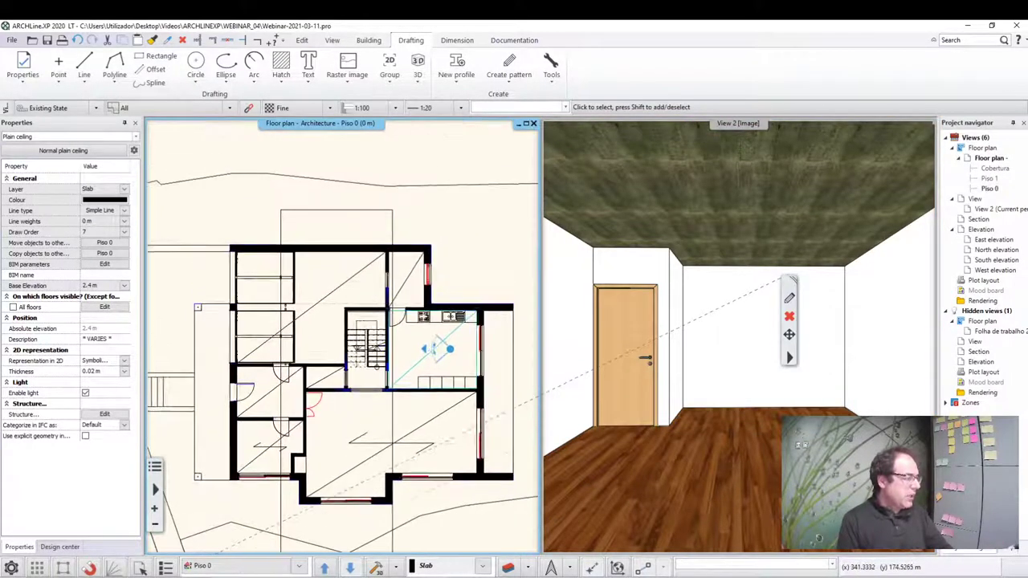
Deselect the ceiling to show the Design center catalog and zoom into the room beside the stair.
middle_click_drag(414, 410, 411, 359)
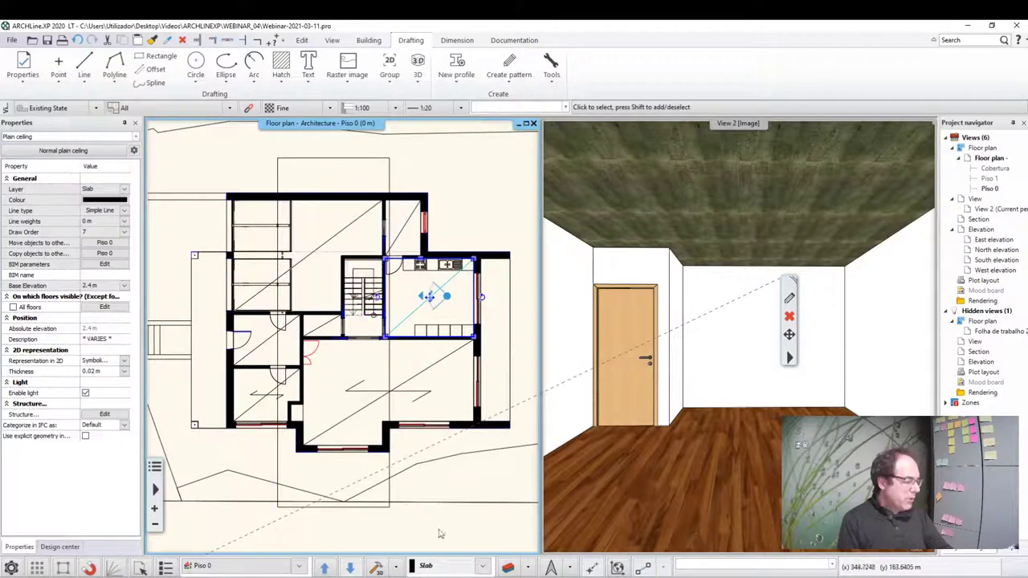
scroll(338, 383, "up", 1)
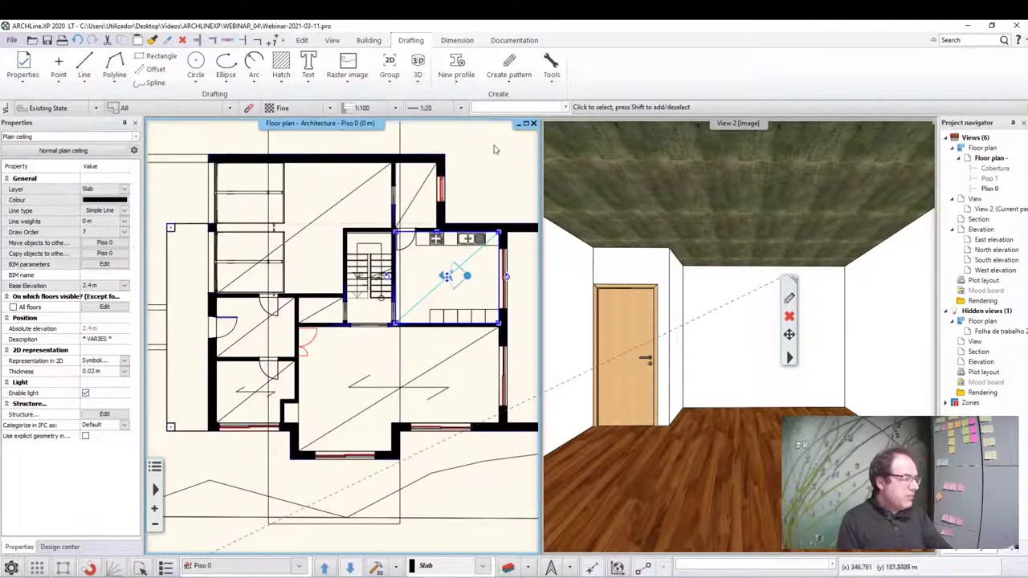
key("Escape")
scroll(409, 263, "up", 1)
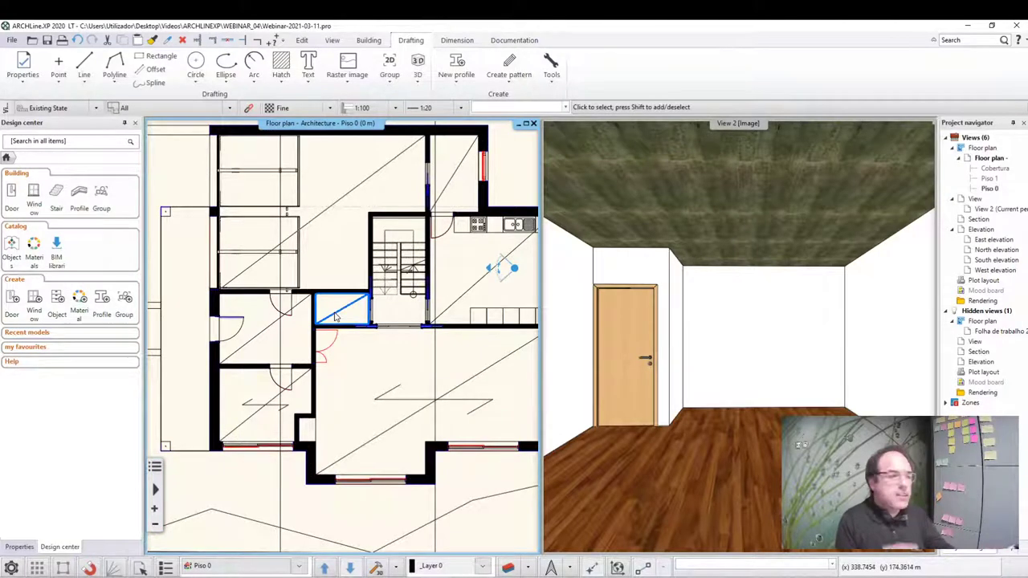
scroll(336, 316, "up", 3)
scroll(336, 315, "up", 5)
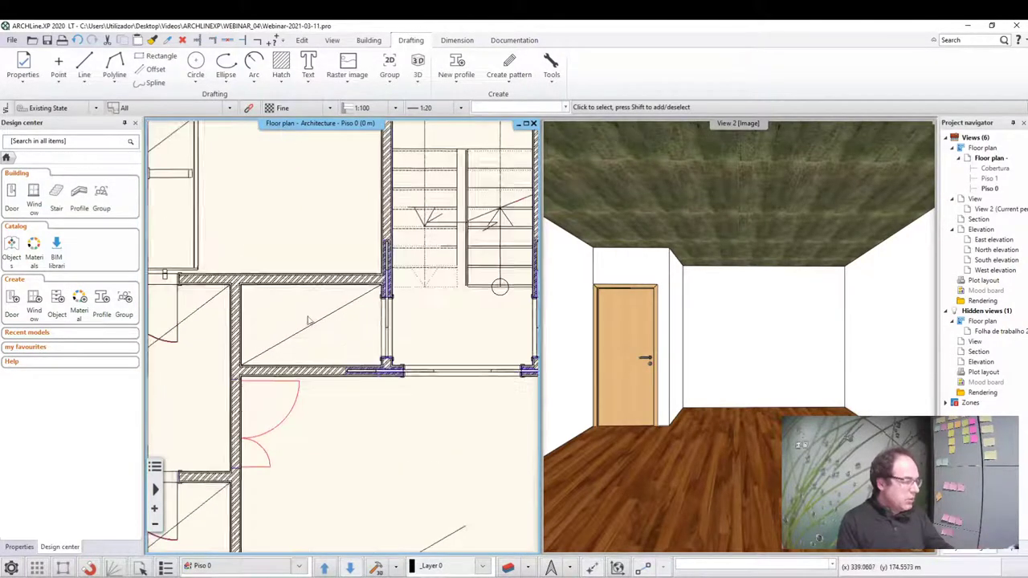
scroll(344, 328, "up", 3)
scroll(343, 329, "down", 3)
scroll(395, 332, "down", 2)
scroll(297, 331, "up", 2)
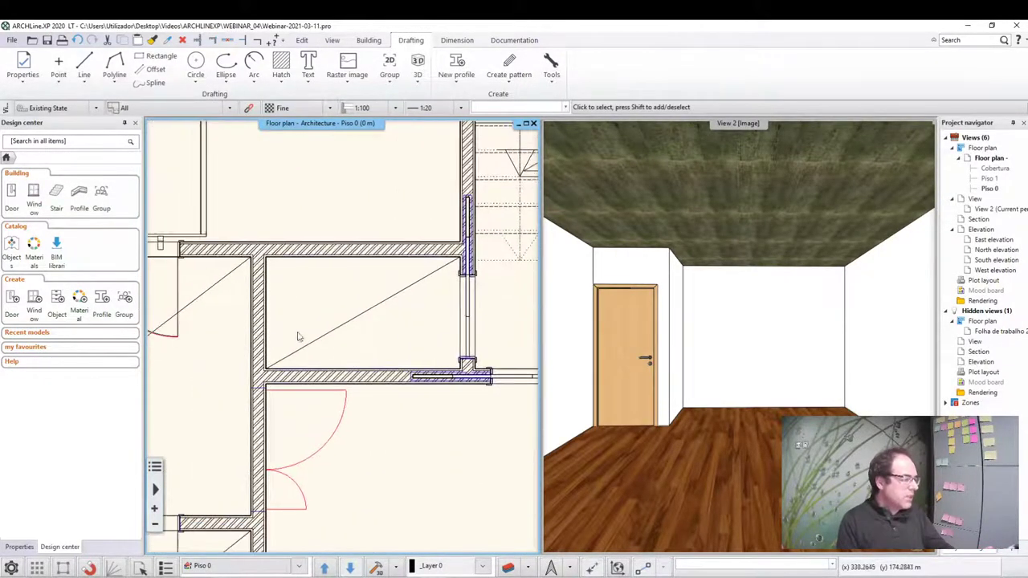
left_click(536, 571)
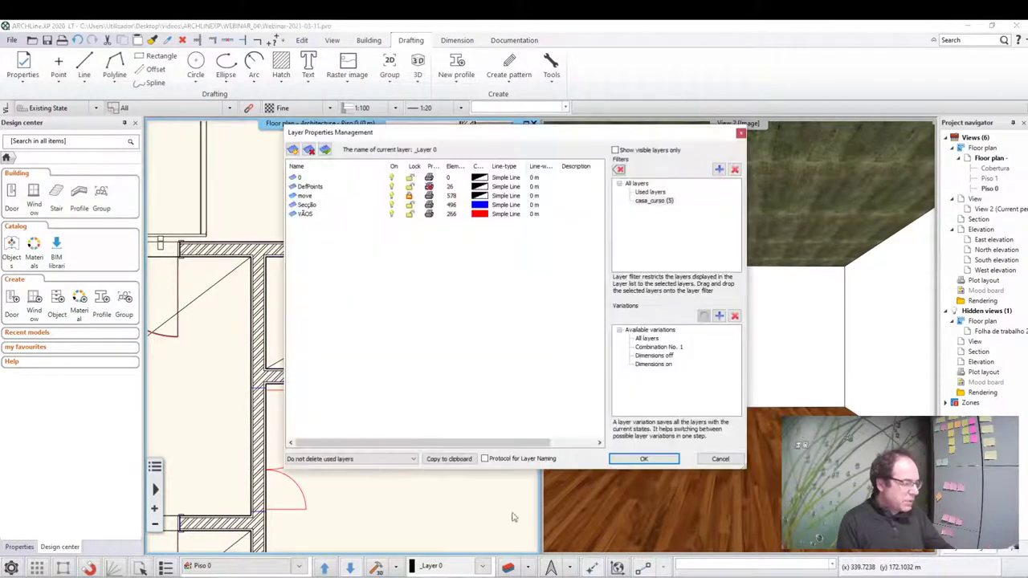
left_click(409, 196)
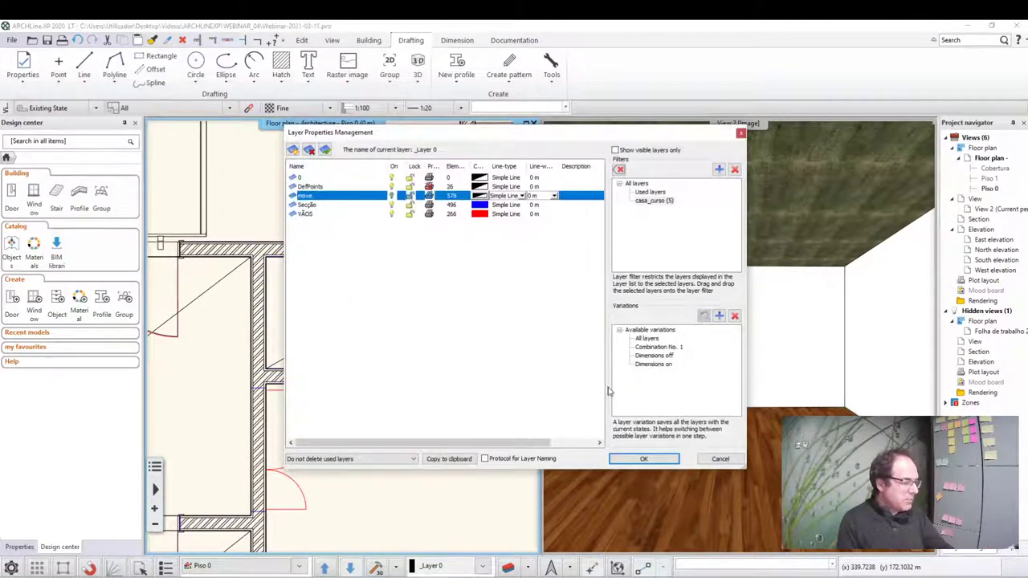
left_click(641, 457)
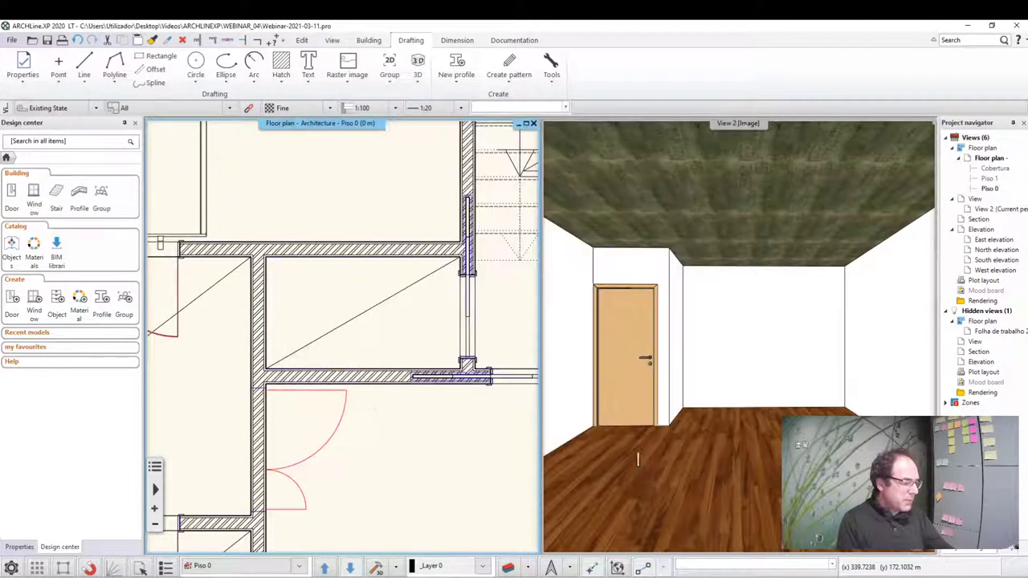
left_click(527, 571)
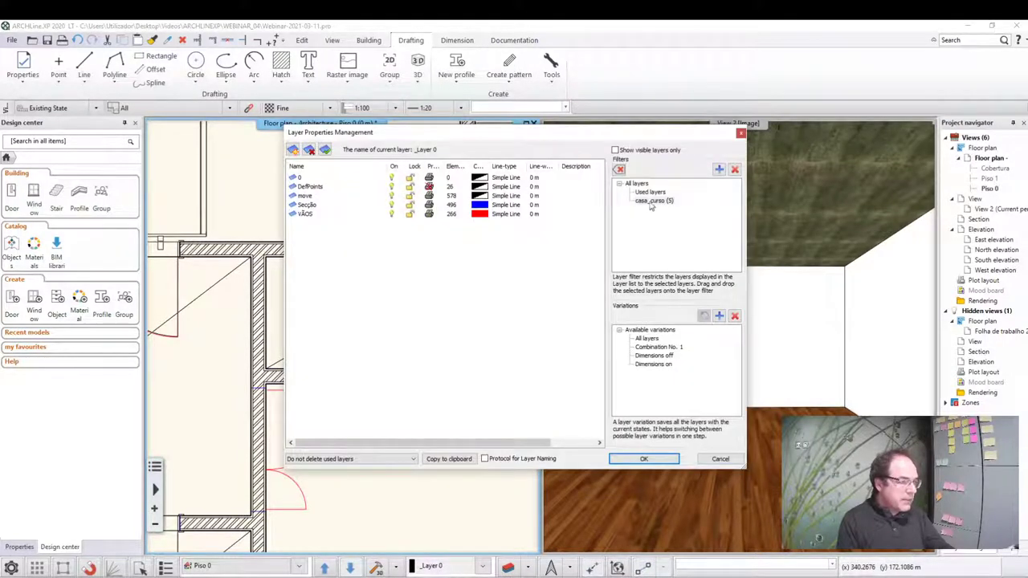
right_click(651, 203)
left_click(675, 244)
left_click(646, 459)
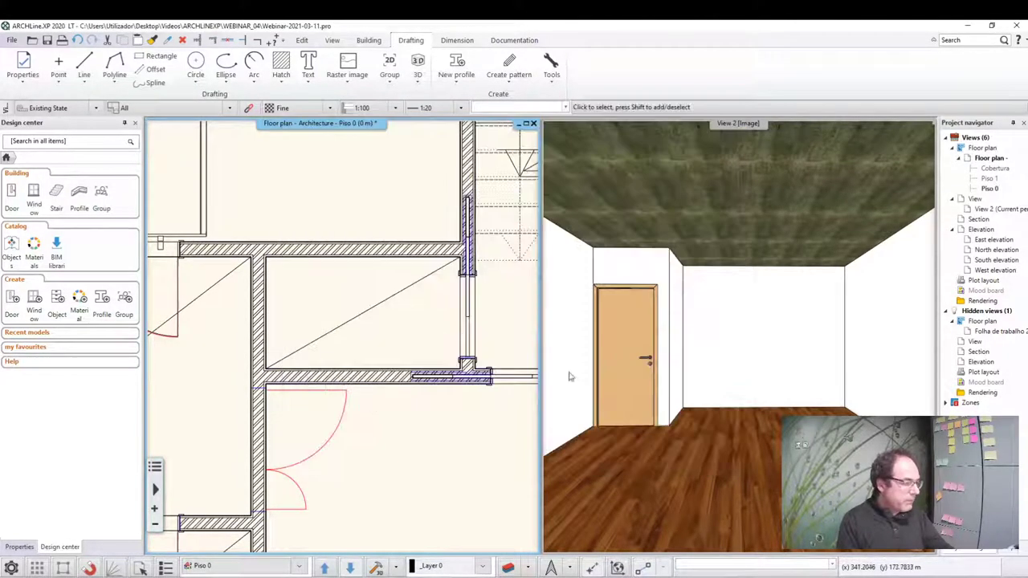
scroll(440, 338, "down", 3)
scroll(440, 338, "down", 3)
scroll(243, 350, "down", 1)
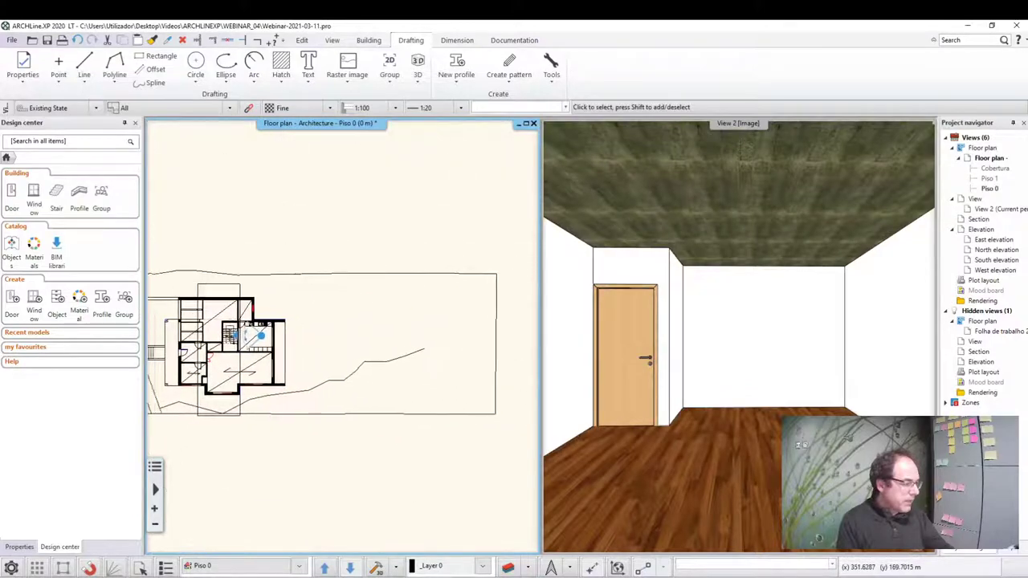
scroll(243, 350, "up", 1)
scroll(242, 350, "up", 2)
scroll(342, 257, "up", 2)
scroll(342, 257, "up", 1)
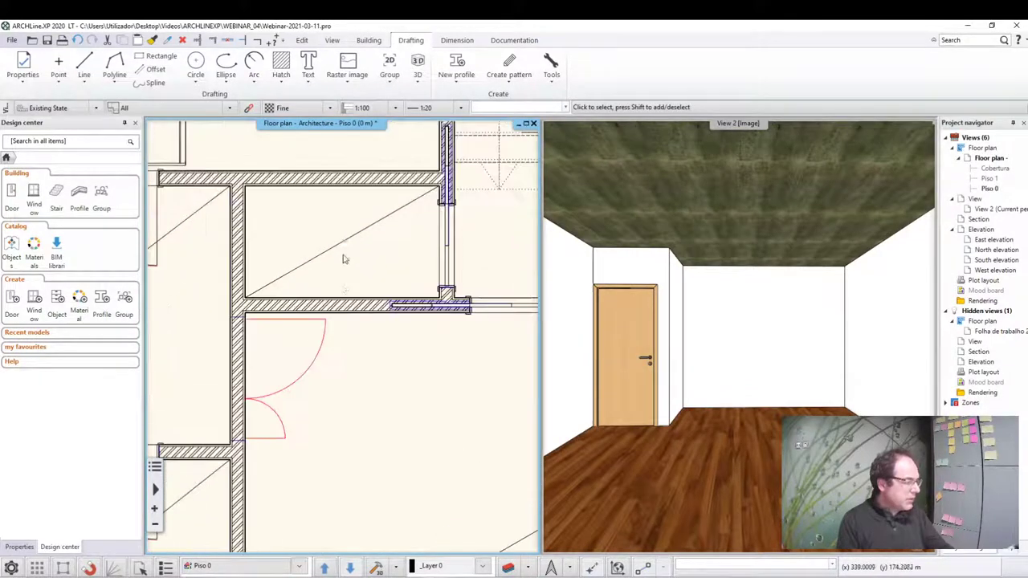
scroll(476, 471, "up", 1)
scroll(356, 401, "up", 1)
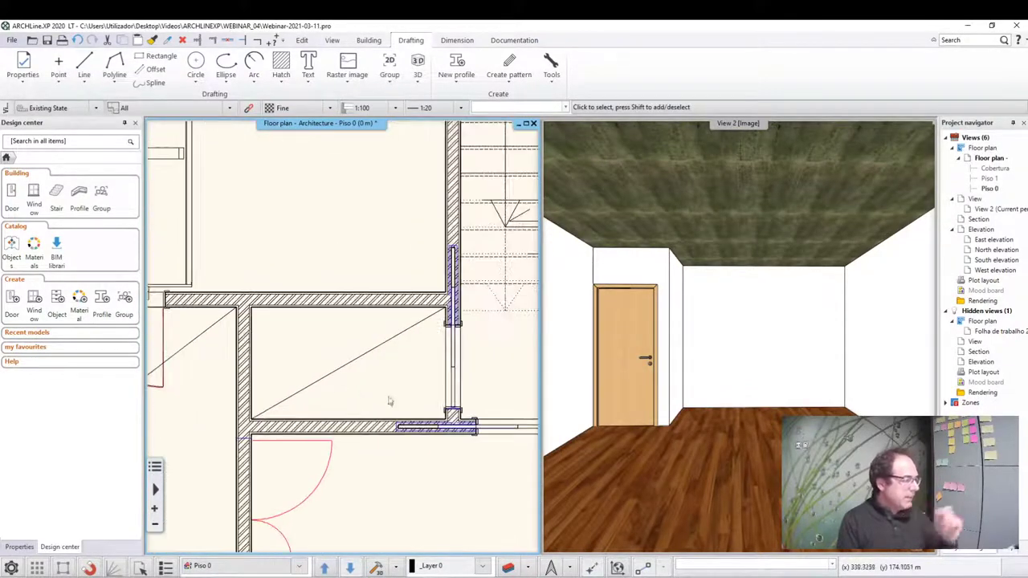
scroll(391, 404, "up", 1)
scroll(430, 372, "up", 1)
scroll(430, 372, "up", 1)
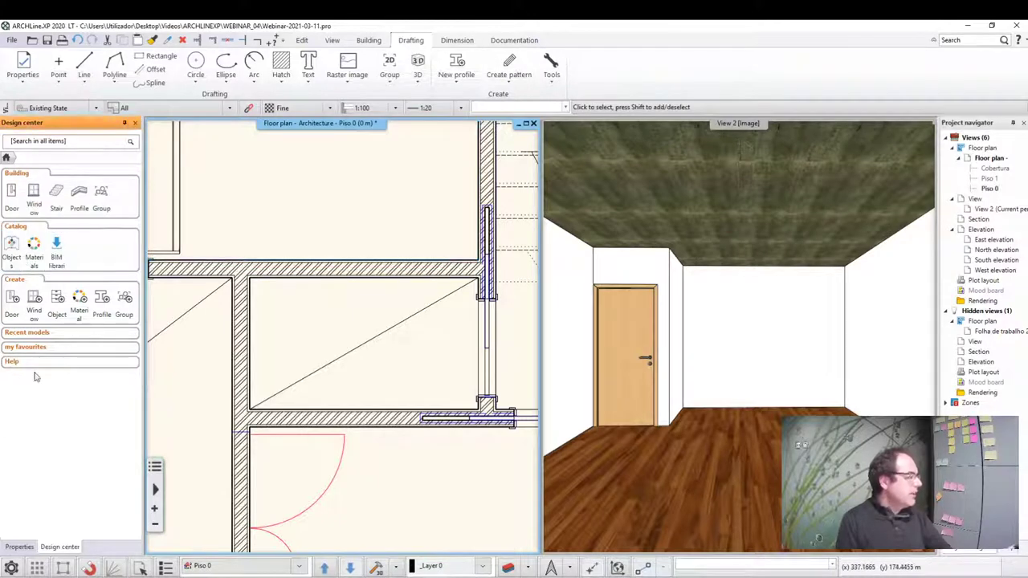
left_click(28, 532)
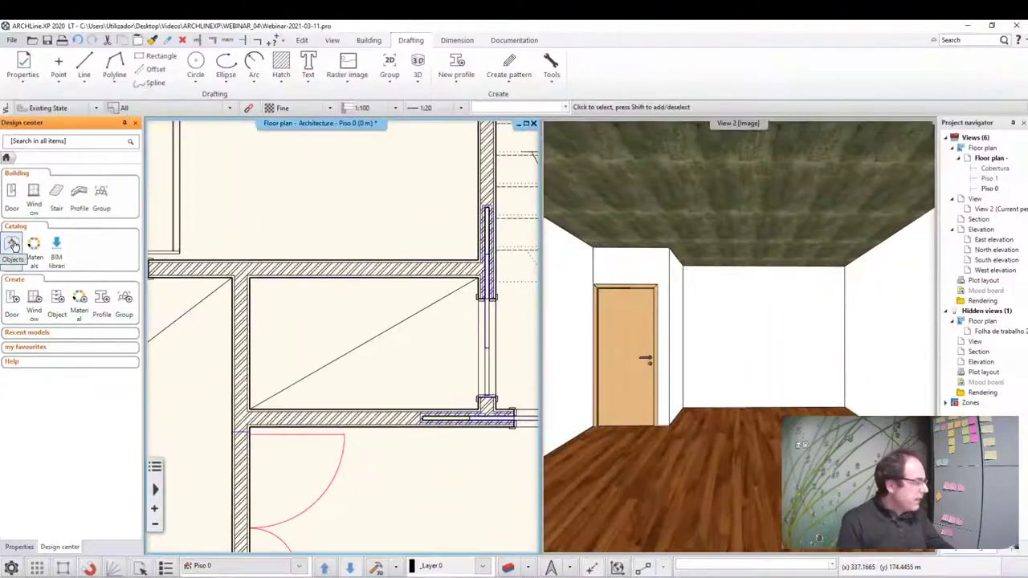
Drag Toilet_Wall_hung from the BATHROOM > Toilets library onto the small bathroom's left wall.
left_click(15, 245)
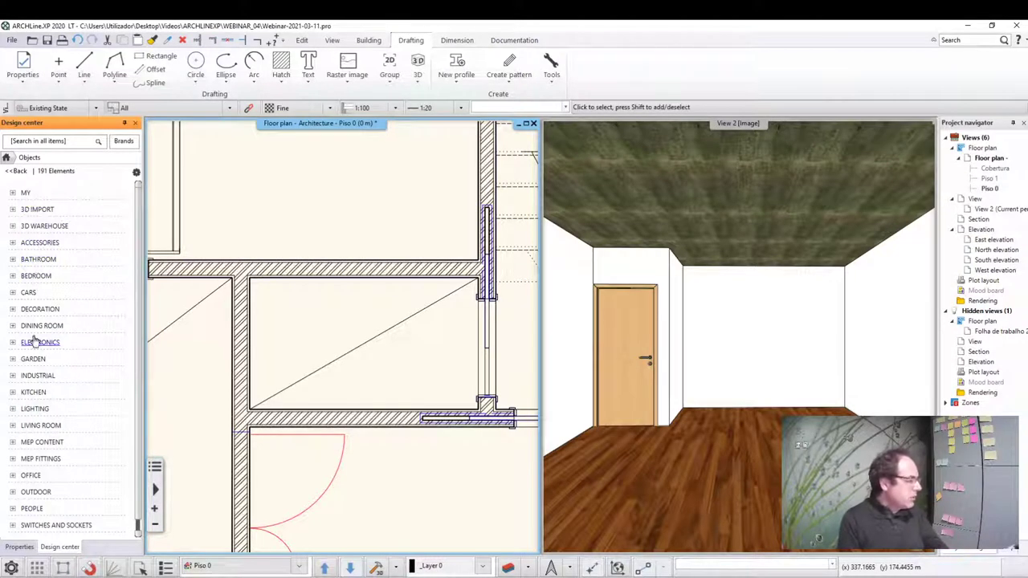
left_click(37, 261)
scroll(50, 416, "down", 1)
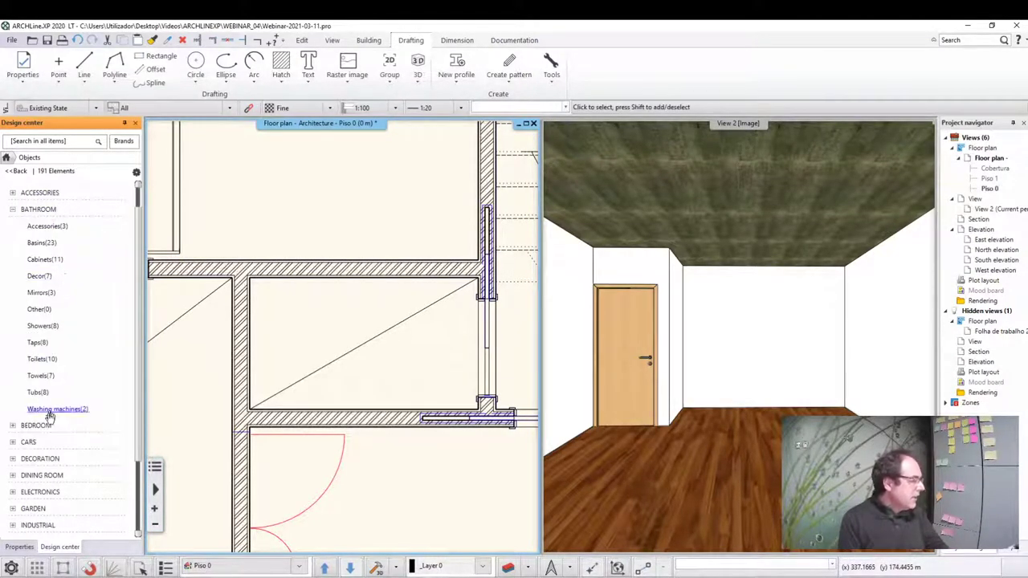
left_click(101, 213)
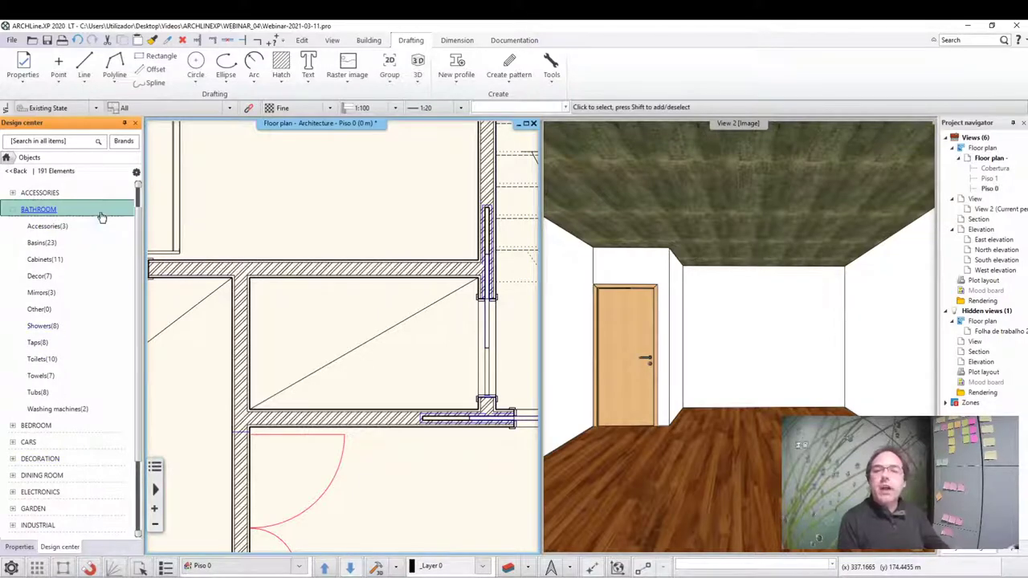
left_click(42, 360)
mouse_move(81, 285)
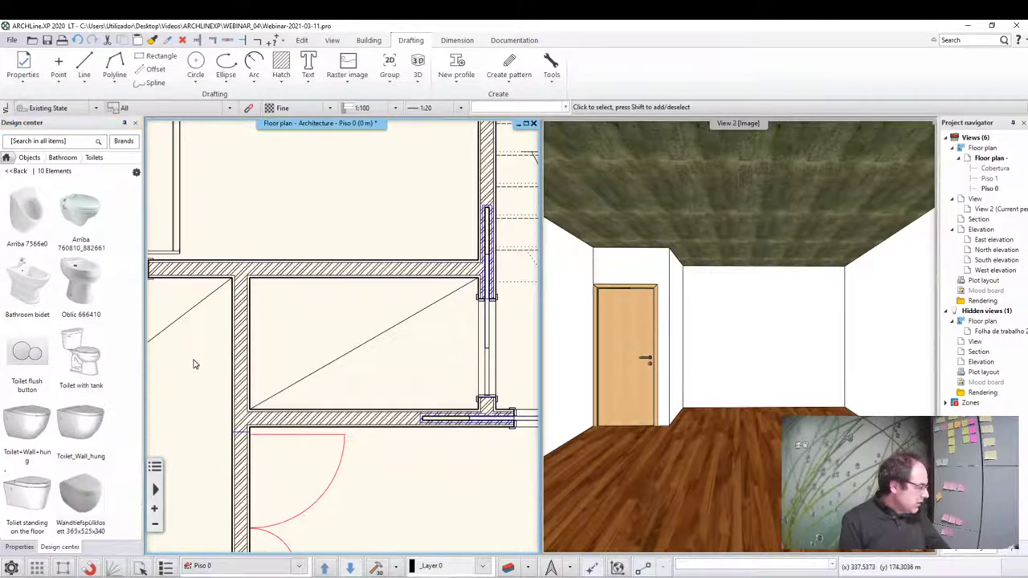
left_click(87, 440)
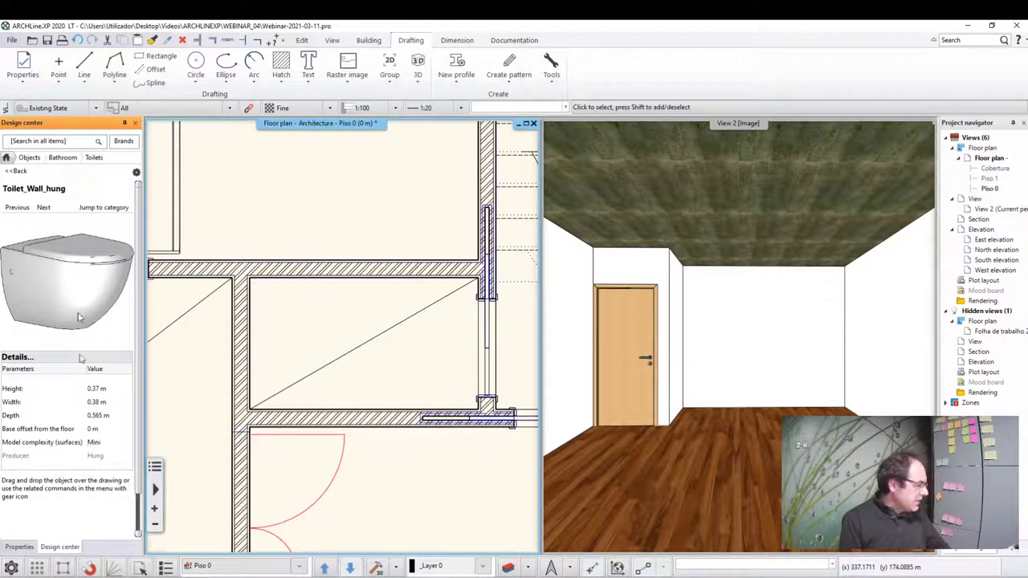
left_click_drag(54, 293, 310, 340)
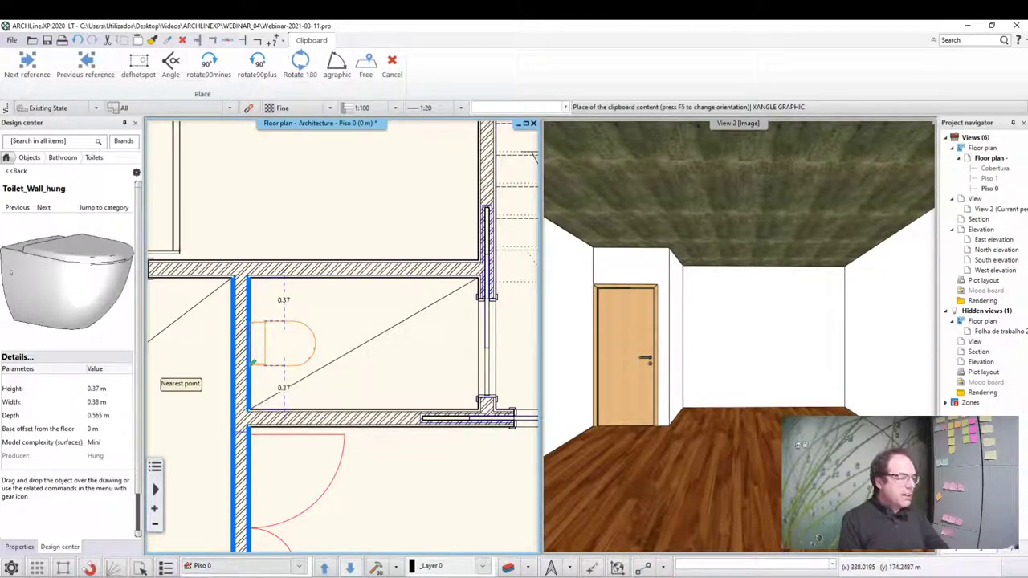
Place the wall-hung toilet against the small bathroom's left wall and deselect it.
left_click(253, 363)
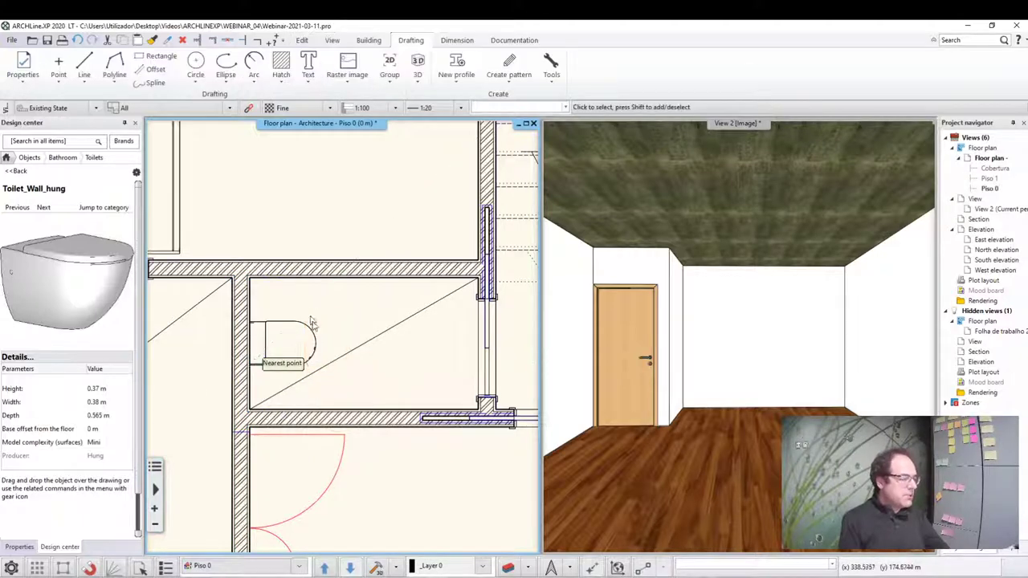
left_click(315, 344)
scroll(328, 325, "up", 2)
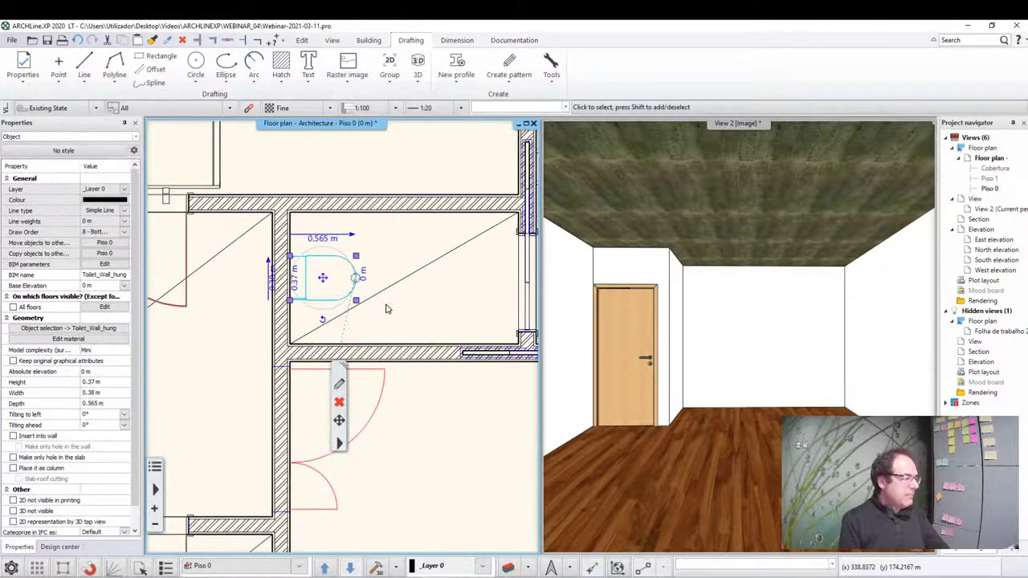
scroll(331, 324, "down", 2)
scroll(285, 315, "up", 3)
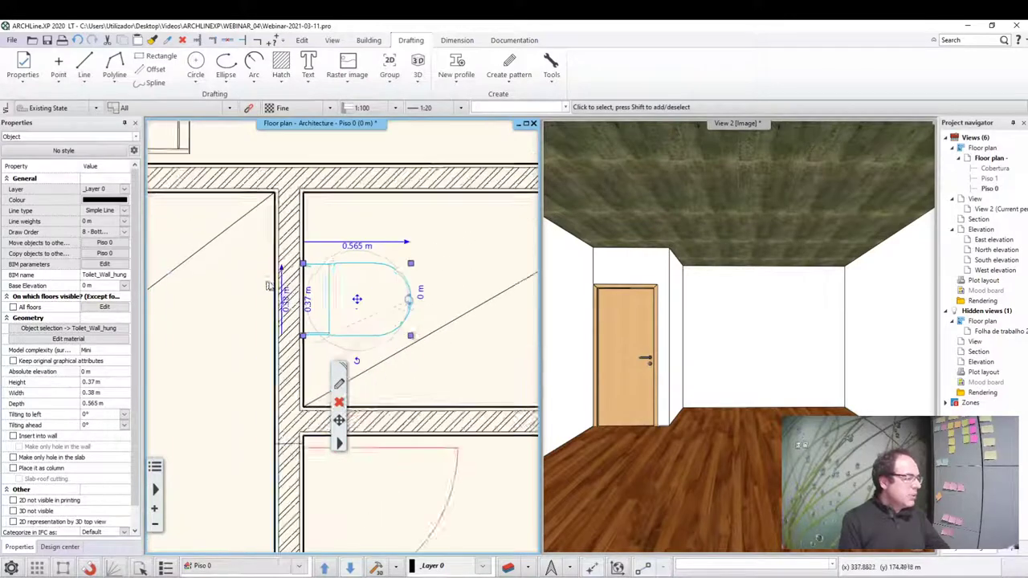
left_click(429, 281)
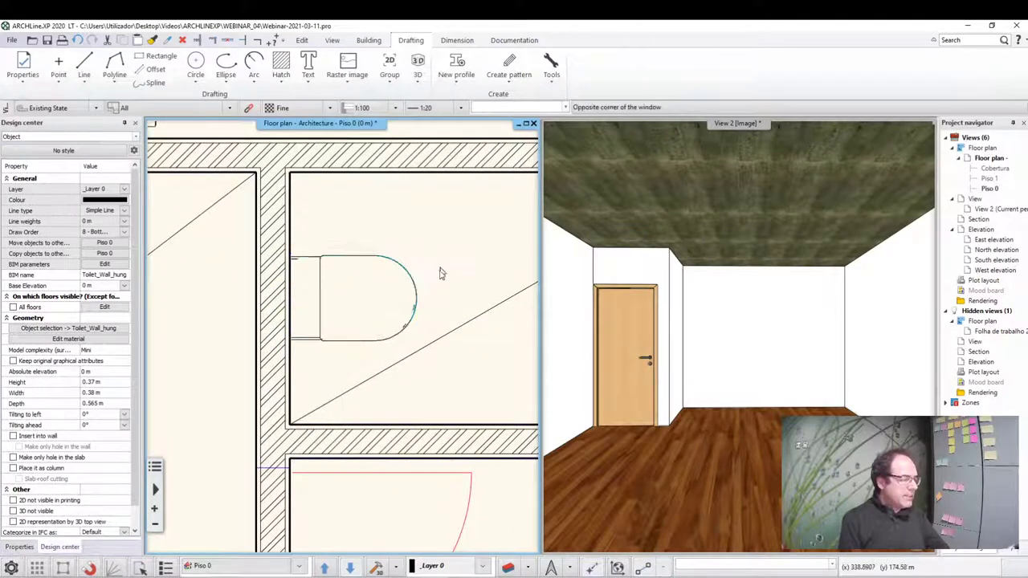
Frame the small bathroom on the plan and return to the library's bathroom categories.
scroll(377, 297, "down", 2)
scroll(241, 281, "down", 2)
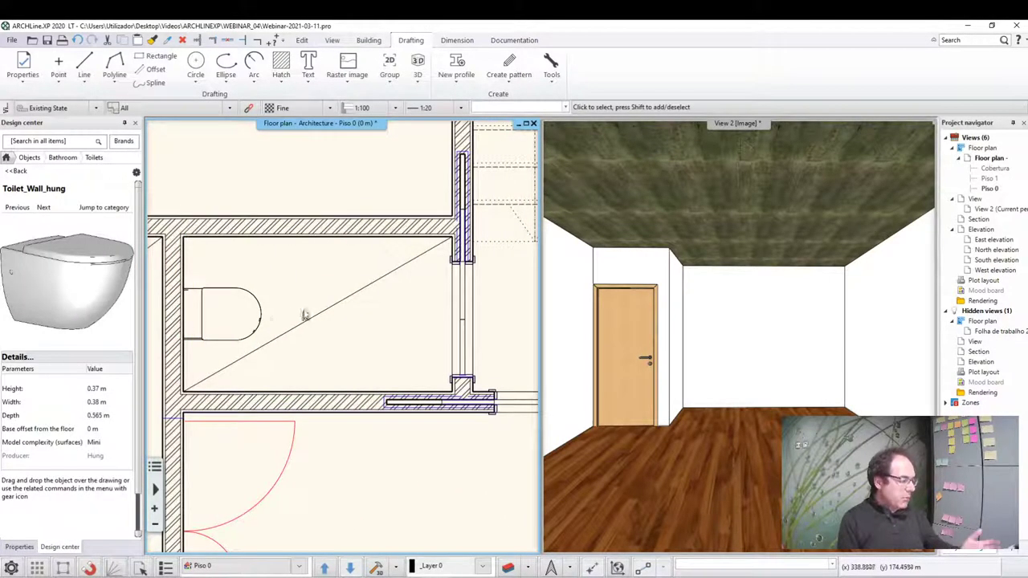
middle_click_drag(305, 314, 352, 349)
left_click(62, 159)
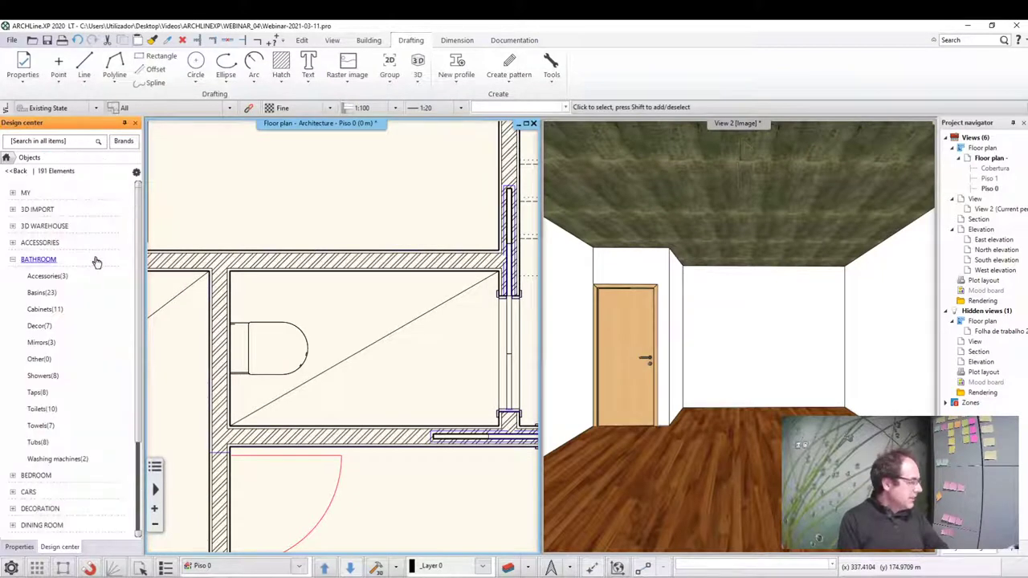
Browse the bathroom basins list, then go back to the library categories.
scroll(84, 321, "down", 1)
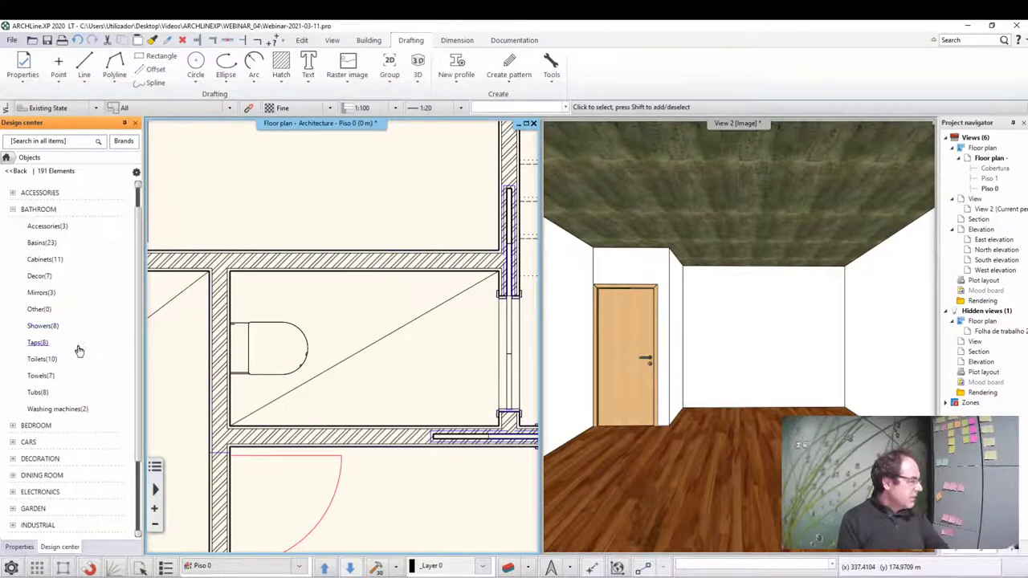
left_click(41, 243)
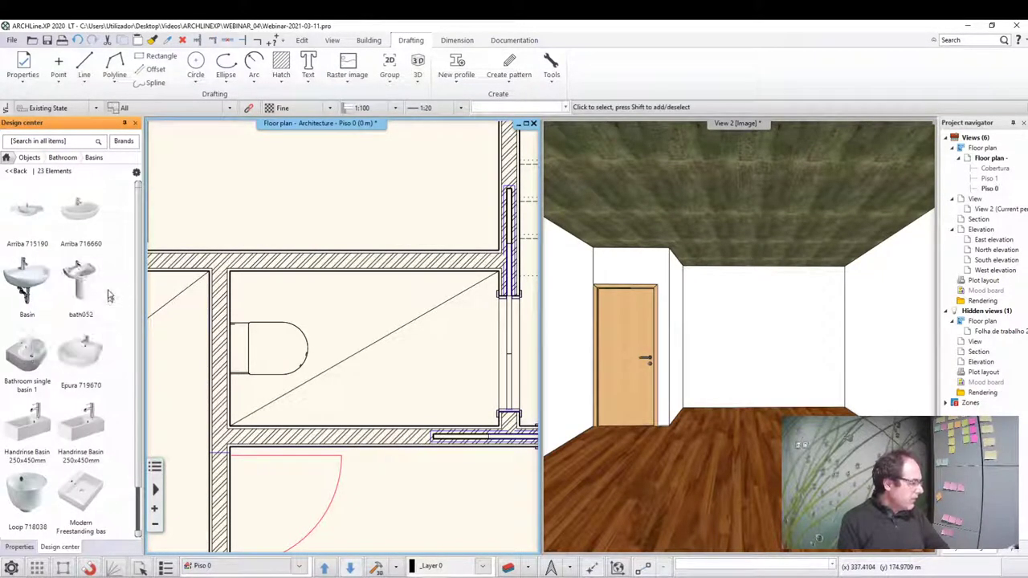
scroll(109, 287, "down", 3)
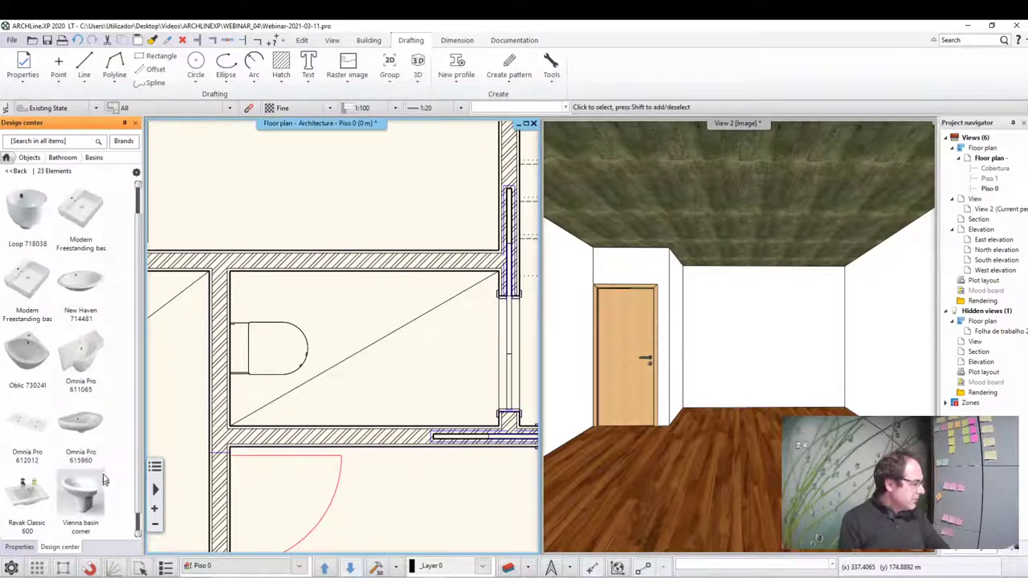
mouse_move(80, 369)
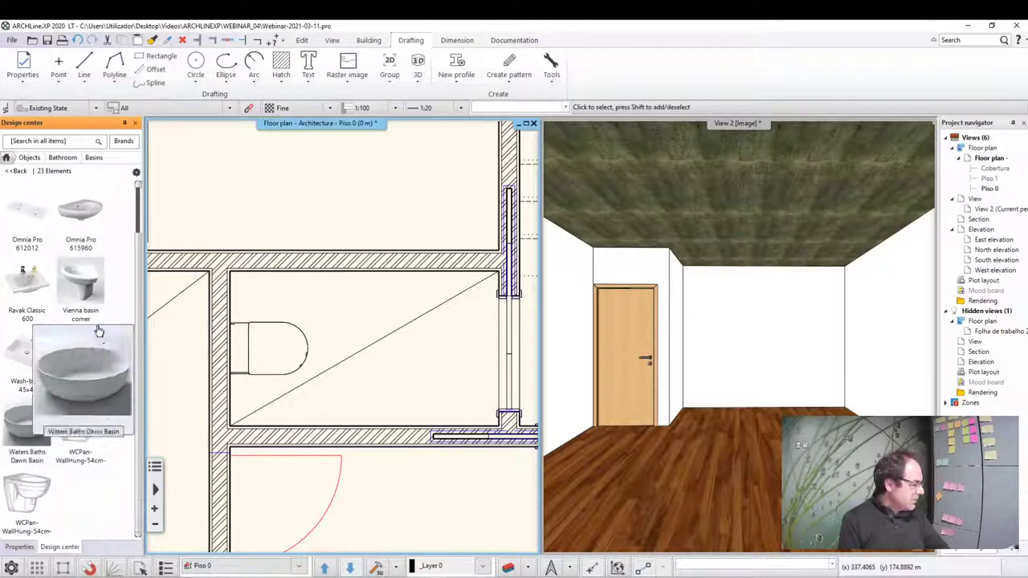
scroll(89, 434, "up", 2)
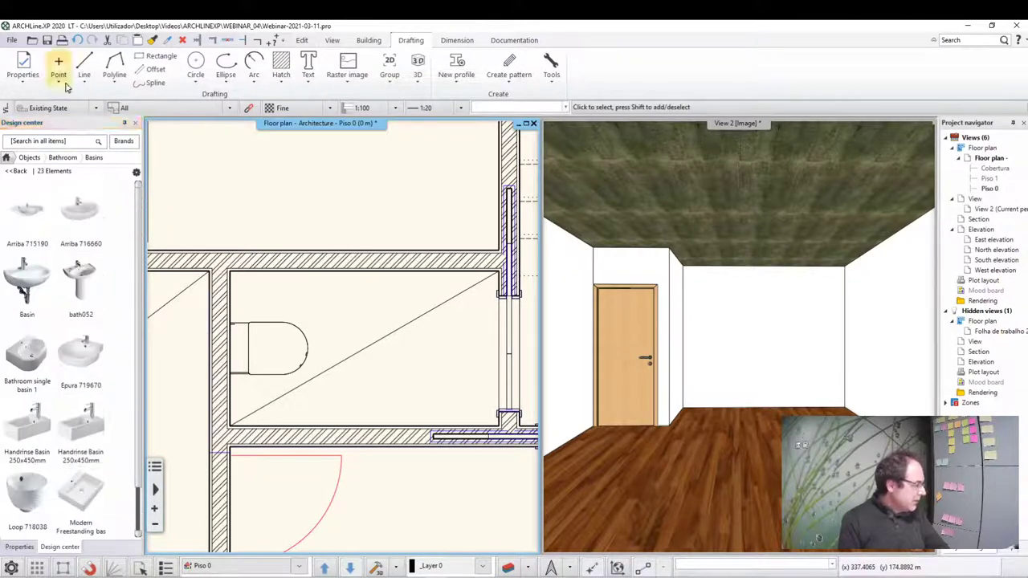
left_click(14, 171)
Open Bathroom > Cabinets and try dropping Cabinet Debba Grey into the bathroom.
left_click(48, 308)
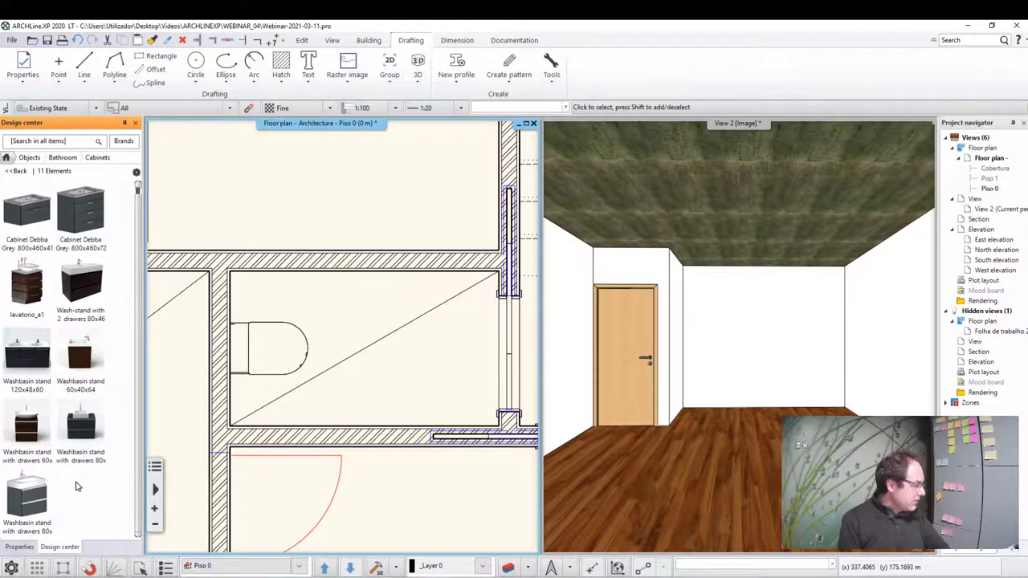
scroll(80, 477, "up", 1)
mouse_move(46, 221)
left_mouse_down()
mouse_move(385, 338)
mouse_move(362, 289)
left_mouse_up()
left_click(572, 325)
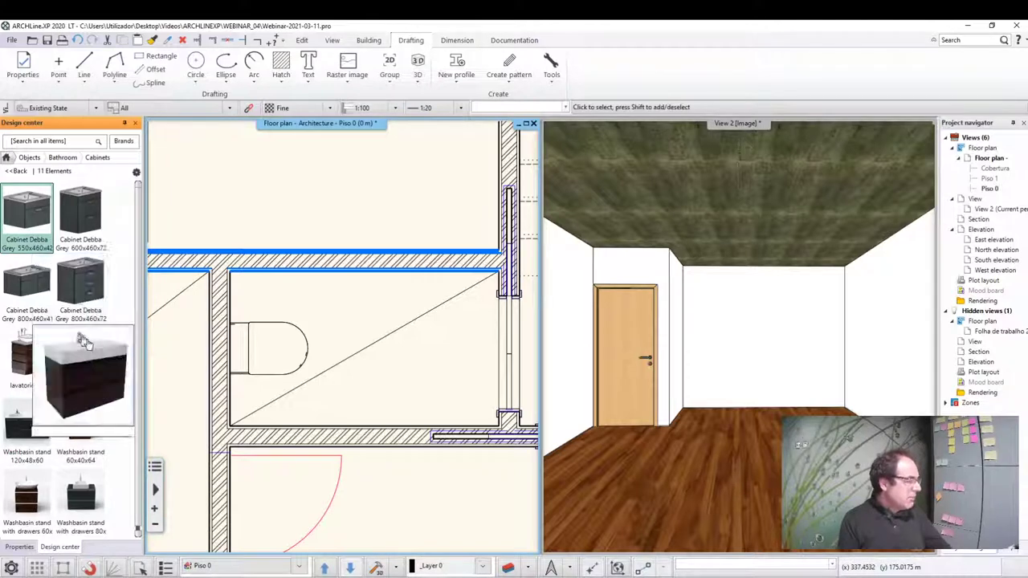
Try placing Cabinet Debba Grey 800x460x41 and the 80x46 two-drawer wash-stand, dismissing each limitation message.
left_click(27, 285)
left_click(357, 283)
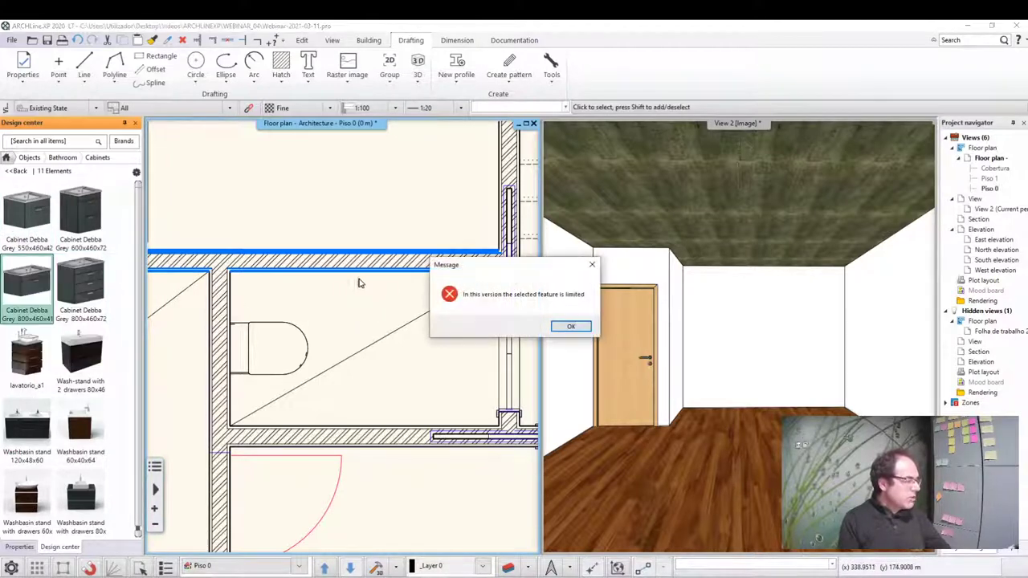
left_click(571, 326)
mouse_move(80, 355)
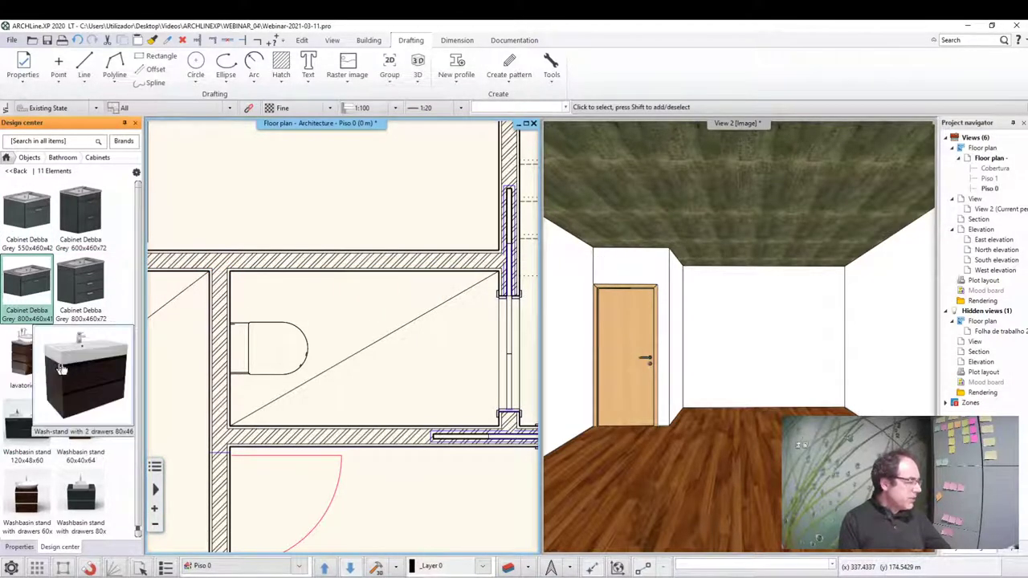
left_click(64, 367)
left_click(345, 313)
left_click(575, 328)
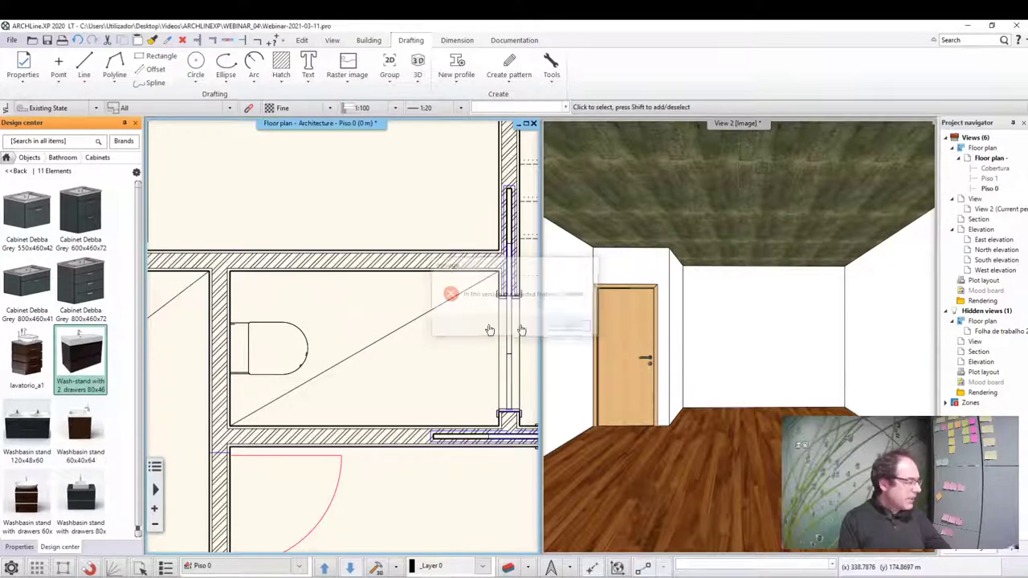
left_click(81, 361)
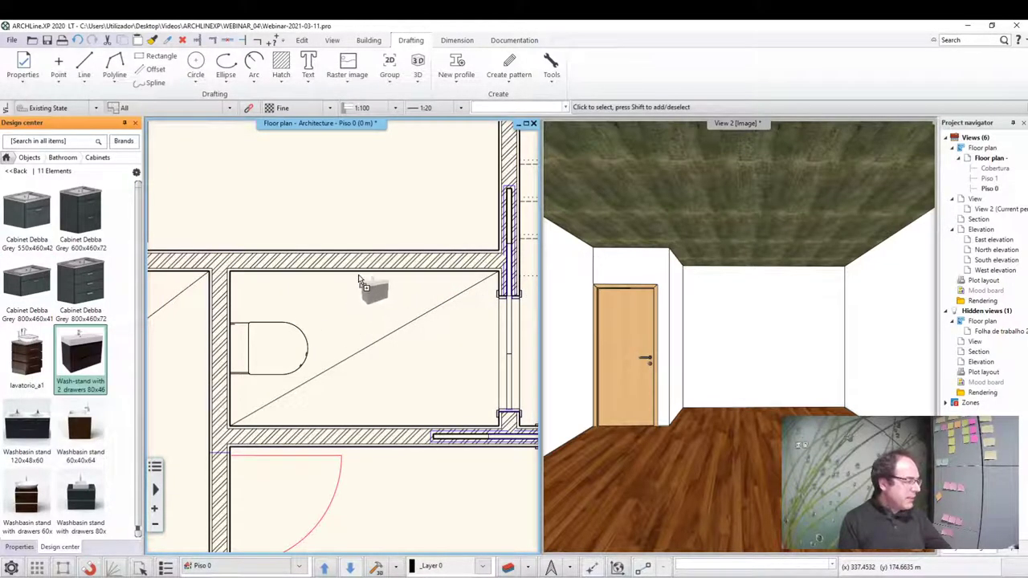
left_click(359, 279)
left_click(575, 328)
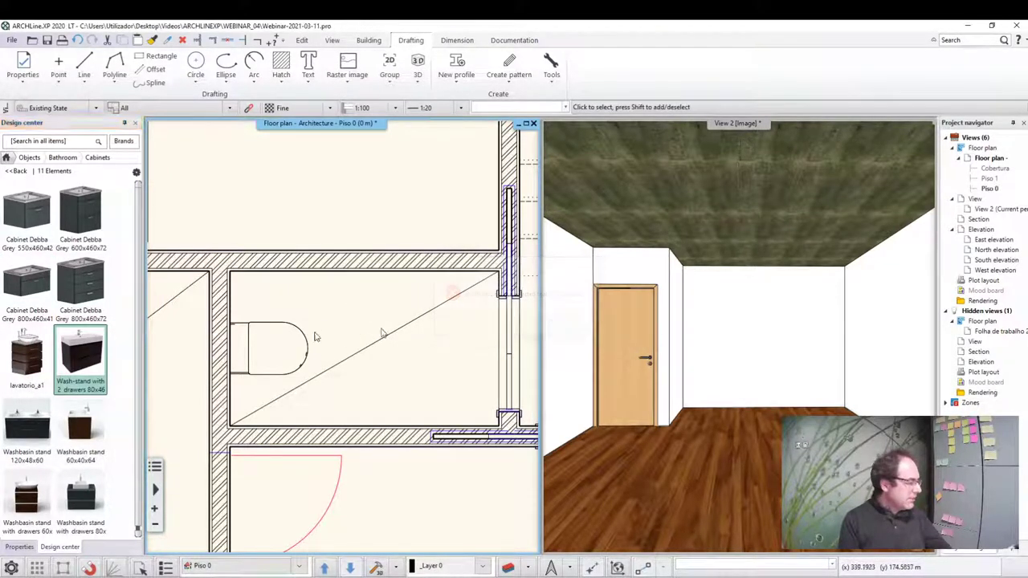
Try the remaining washbasin stands, including 60x40x64, then return to the bathroom categories.
scroll(87, 442, "down", 1)
left_click(83, 436)
left_click(363, 285)
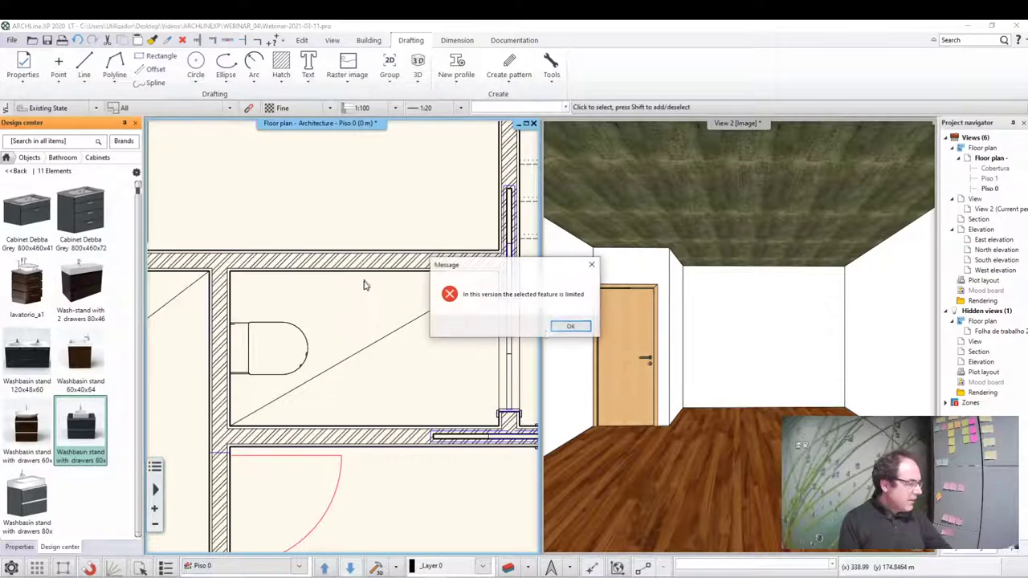
left_click(570, 326)
left_click(26, 430)
left_click(403, 287)
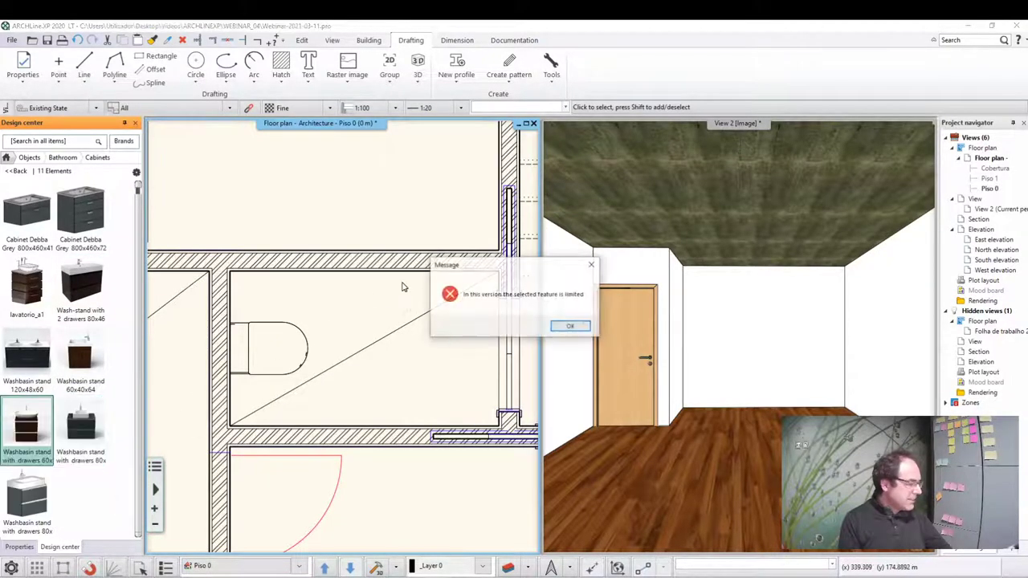
left_click(570, 326)
left_click(80, 357)
left_click(249, 378)
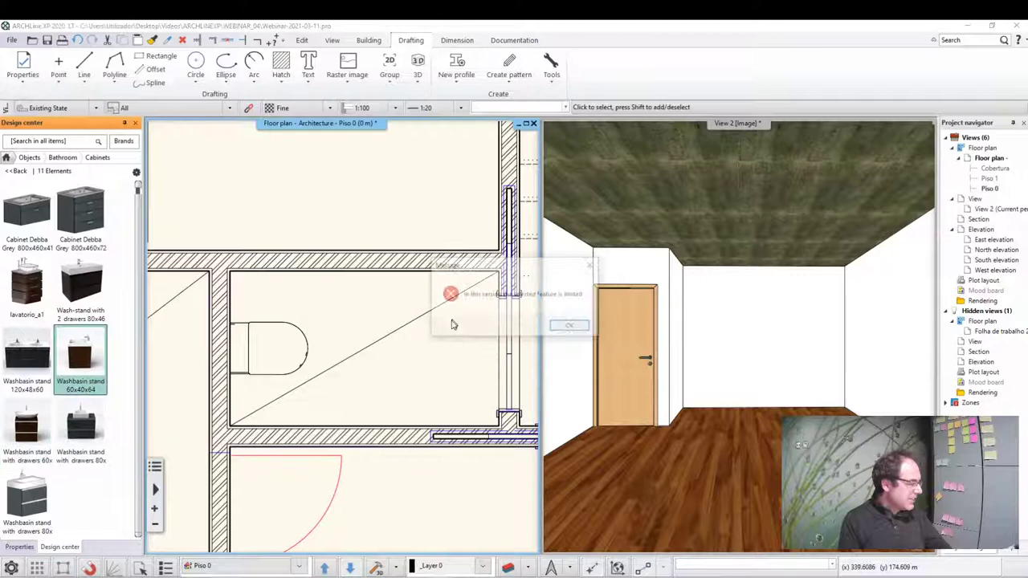
left_click(570, 326)
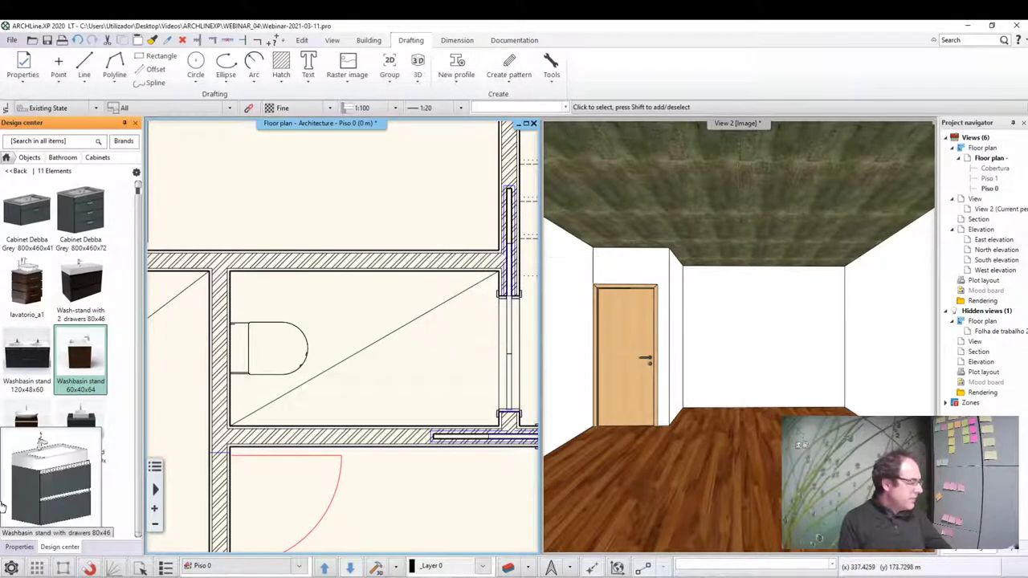
left_click(27, 502)
left_click(415, 300)
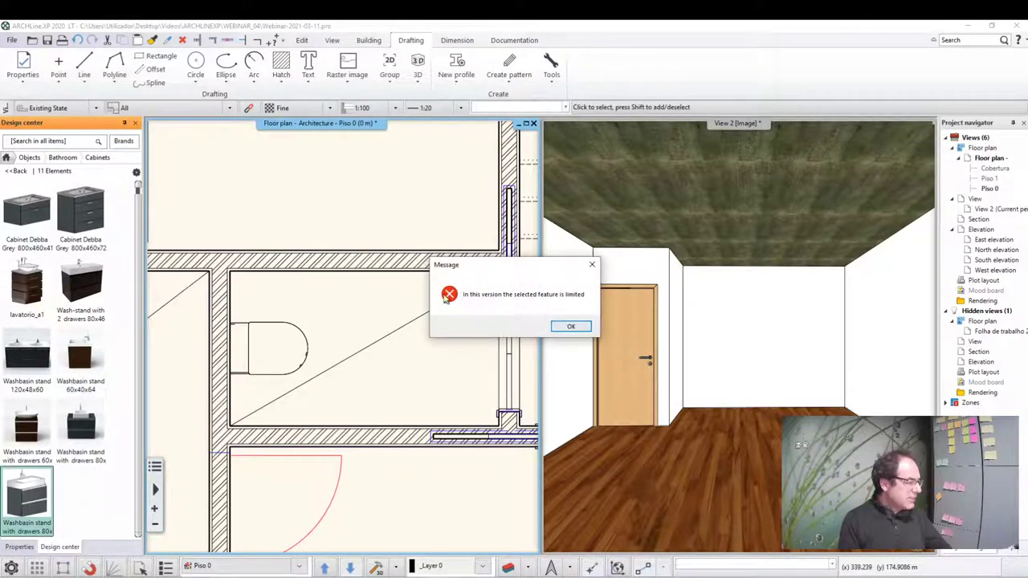
left_click(570, 327)
left_click(14, 172)
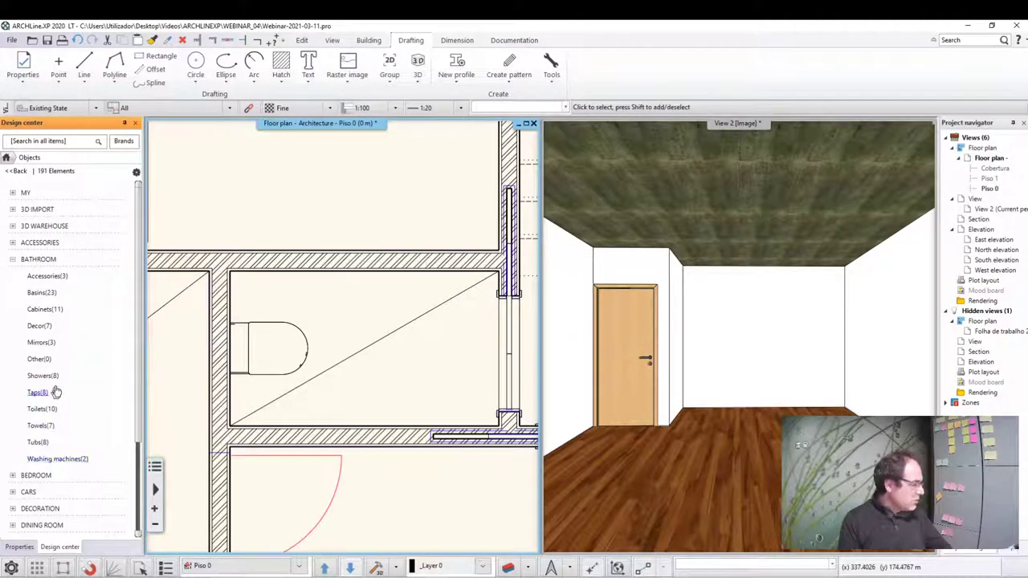
Drag a Basin from the Design center basin list into the toilet room near the top wall.
left_click(60, 295)
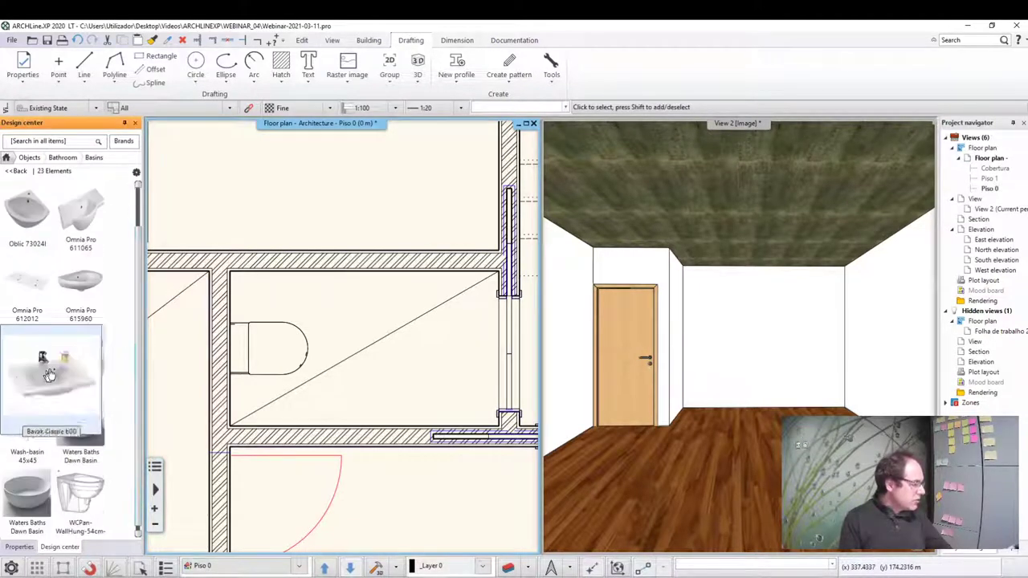
scroll(80, 354, "down", 2)
scroll(107, 274, "up", 4)
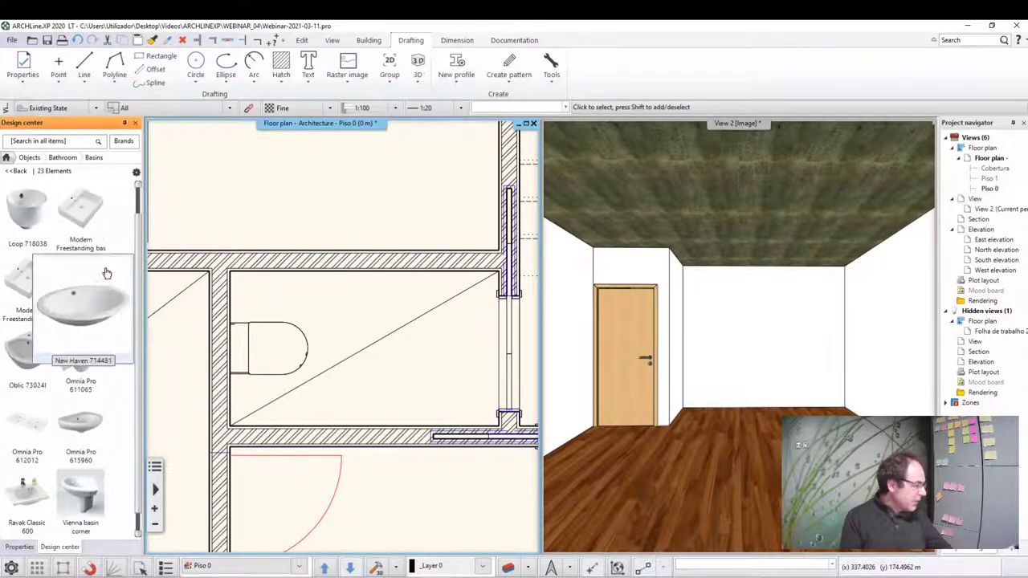
scroll(107, 274, "up", 4)
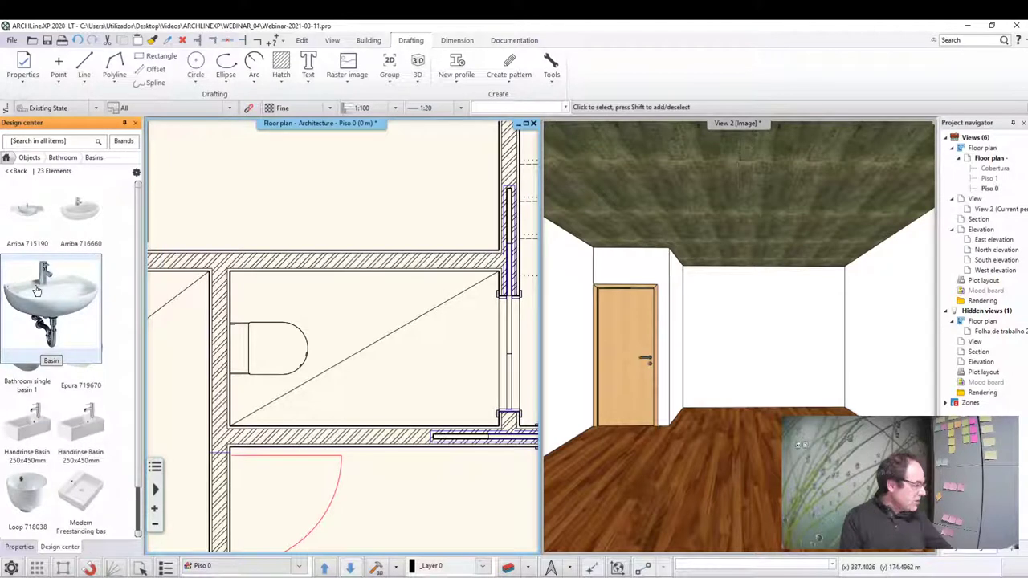
left_click_drag(36, 291, 356, 326)
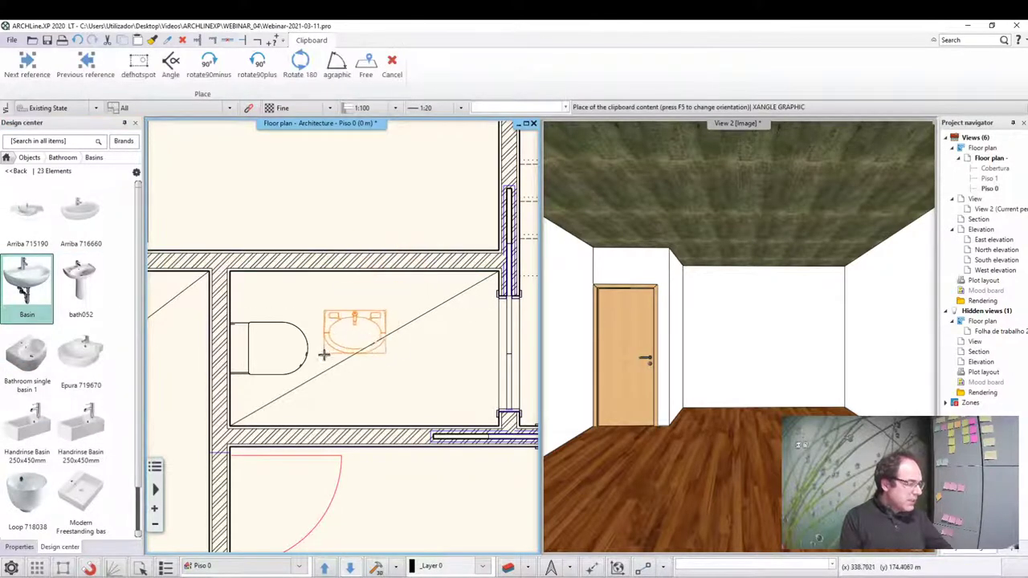
left_click(357, 329)
Move the placed basin by its corner so it sits flush against the top wall.
scroll(362, 309, "up", 2)
scroll(366, 289, "up", 1)
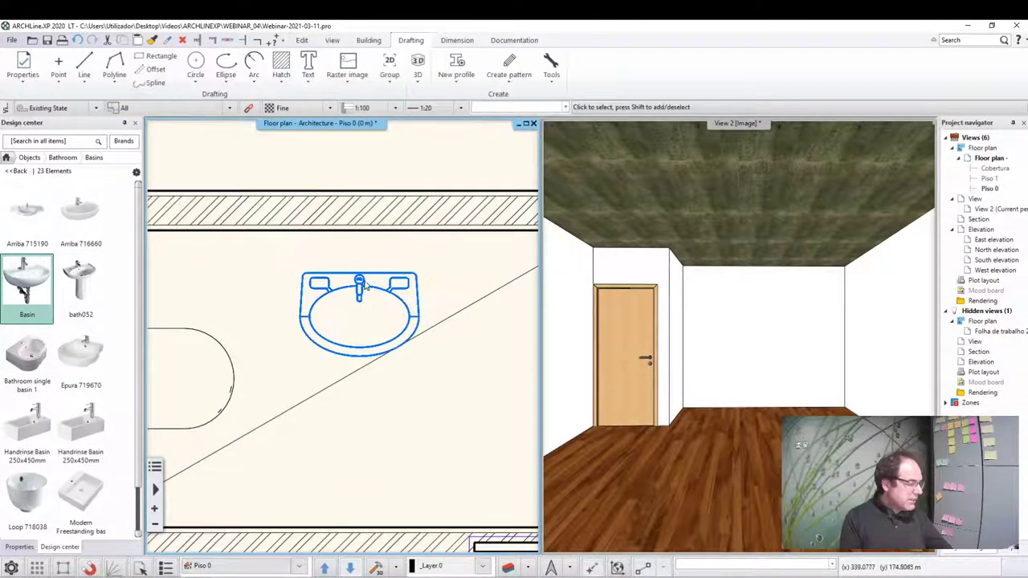
left_click(364, 287)
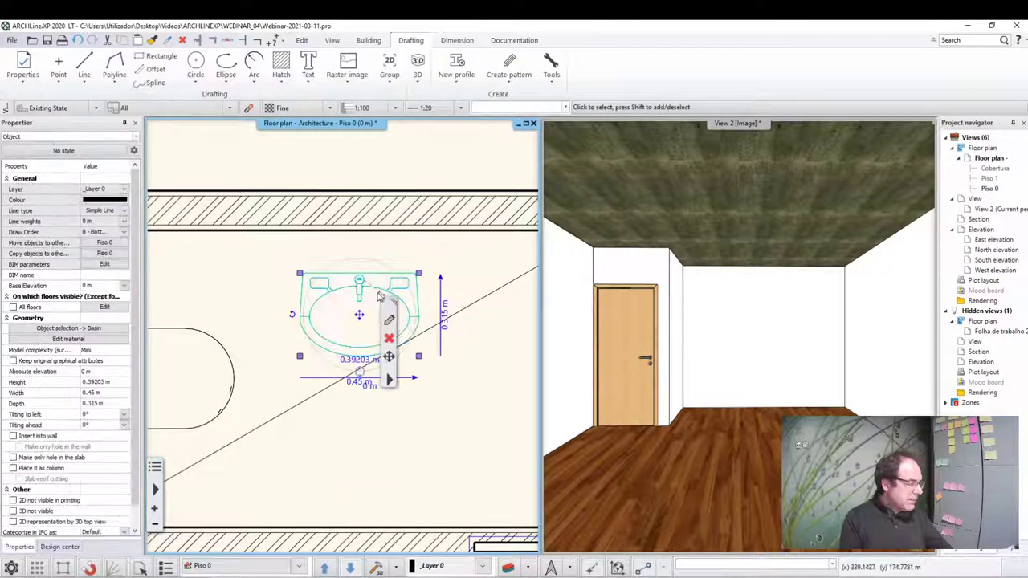
left_click(300, 275)
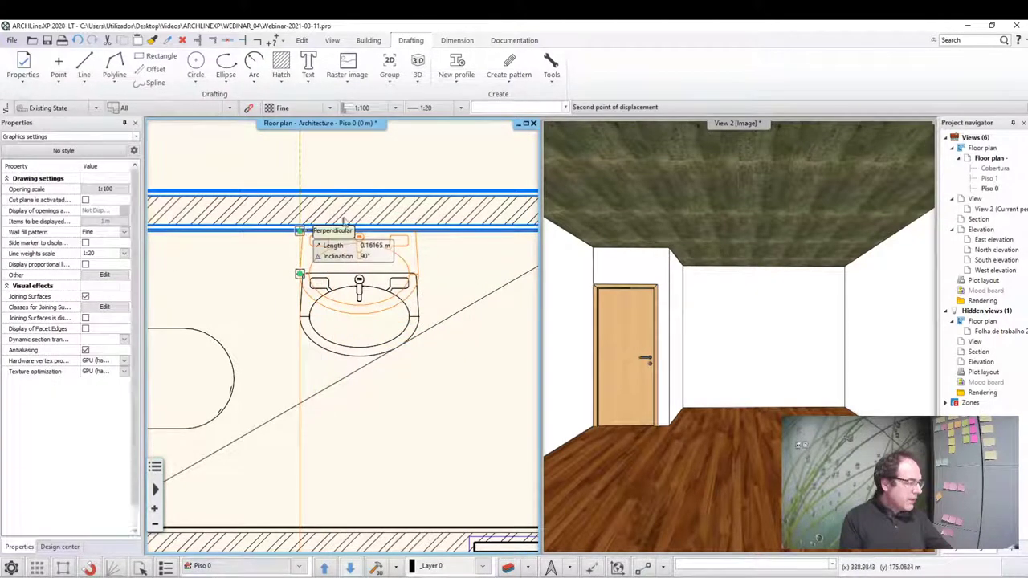
left_click(344, 222)
left_click(436, 383)
scroll(306, 337, "down", 2)
scroll(289, 340, "down", 1)
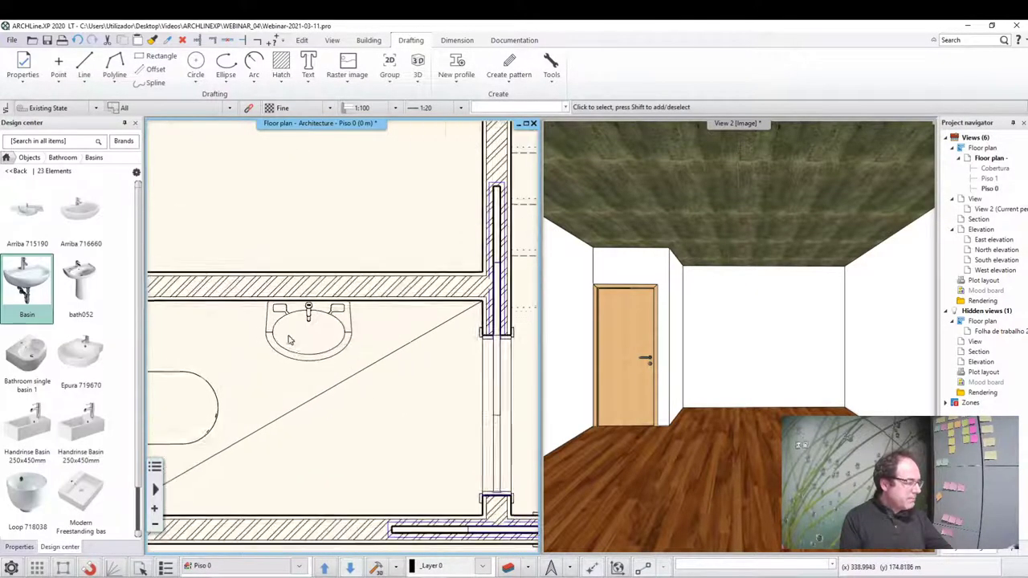
Place a copy of the basin at a new spot on the top wall beside the toilet.
left_click(290, 339)
left_click(308, 330)
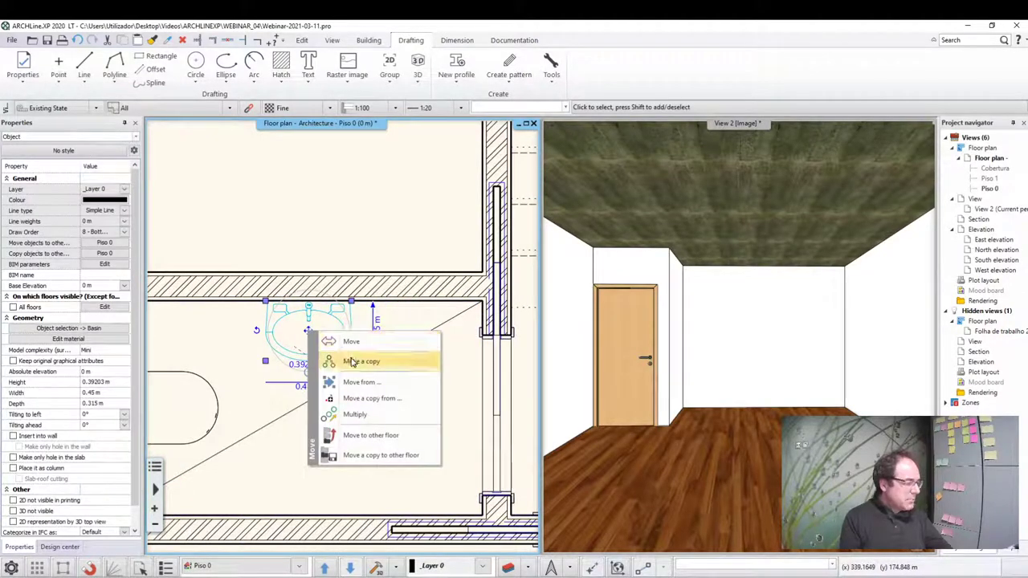
left_click(353, 361)
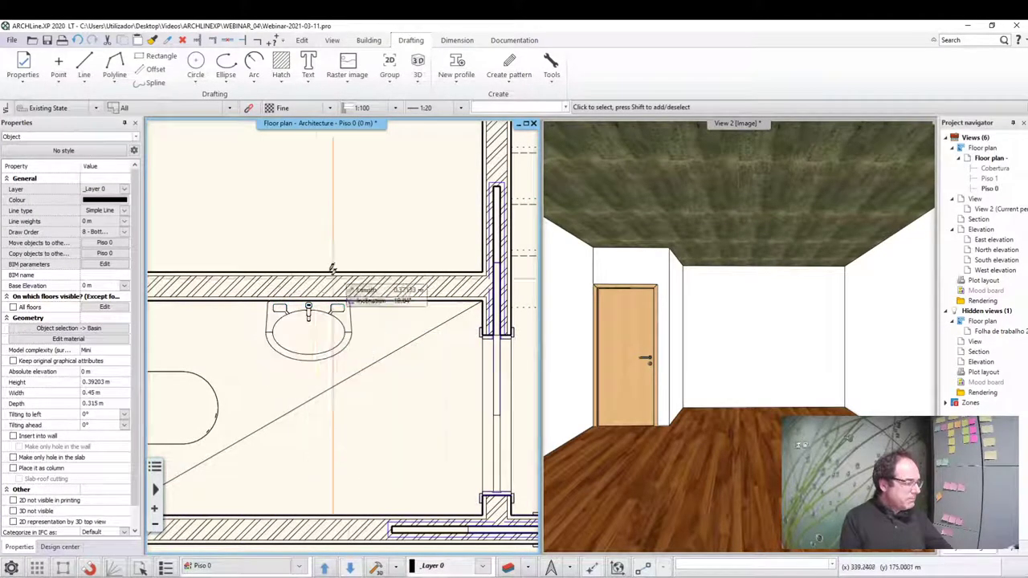
left_click(294, 223)
scroll(391, 412, "down", 1)
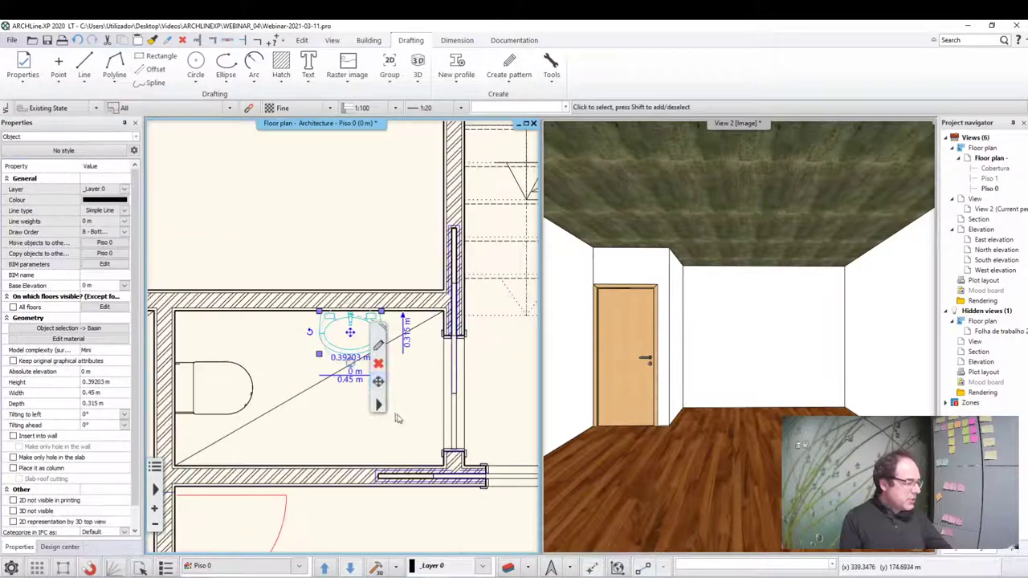
left_click(406, 417)
scroll(406, 417, "down", 2)
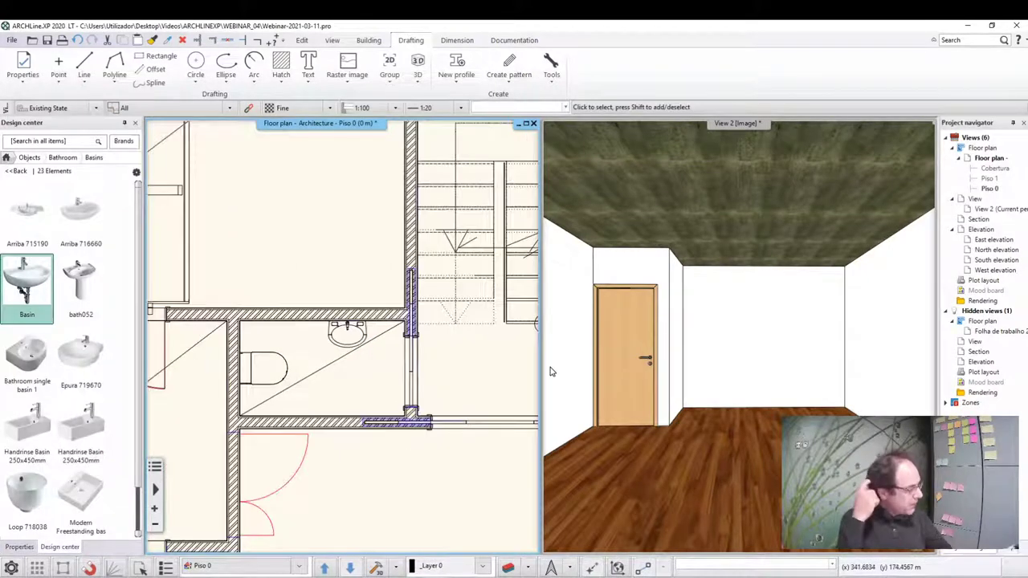
Zoom around the ground-floor plan, then switch the view to the upper floor, Piso 1.
scroll(347, 204, "down", 2)
scroll(347, 204, "down", 1)
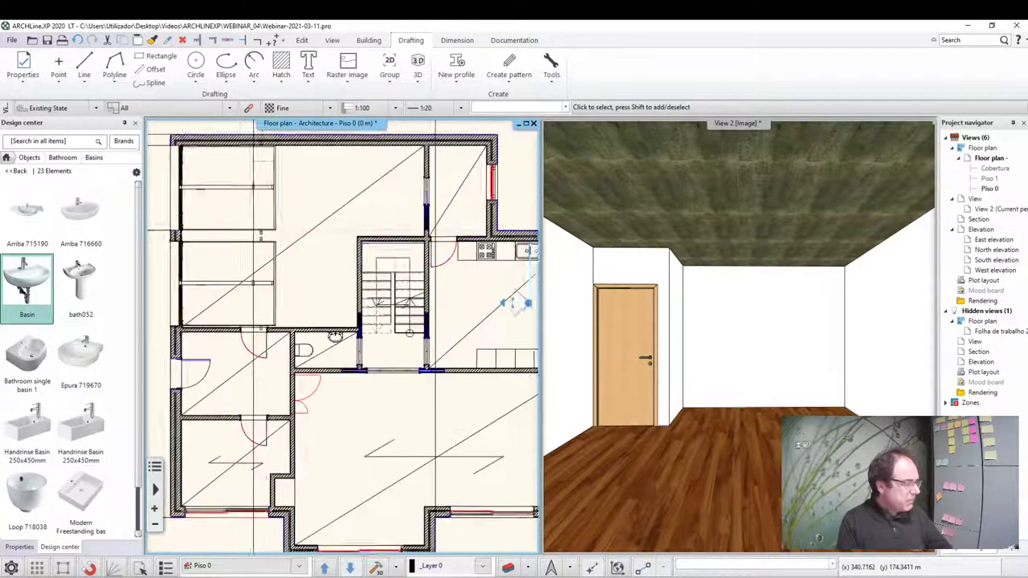
scroll(347, 204, "up", 2)
scroll(333, 277, "up", 1)
scroll(333, 277, "up", 1)
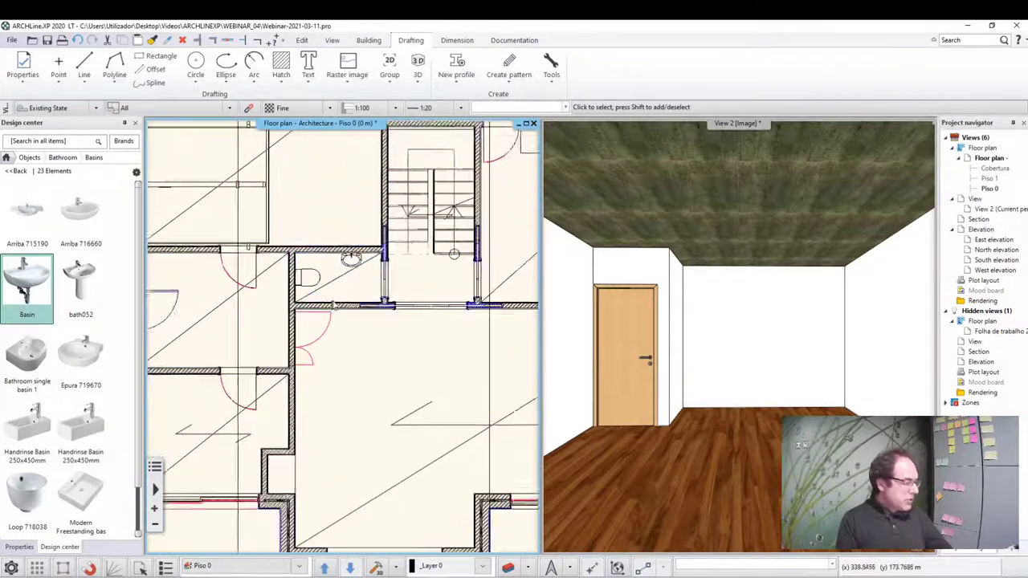
scroll(338, 286, "up", 1)
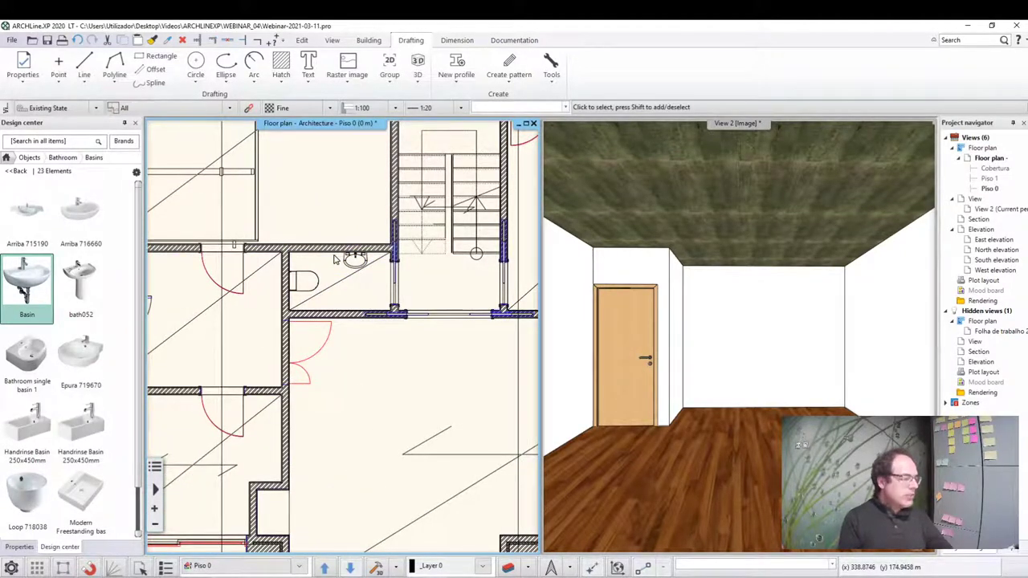
scroll(336, 259, "down", 1)
scroll(322, 257, "down", 1)
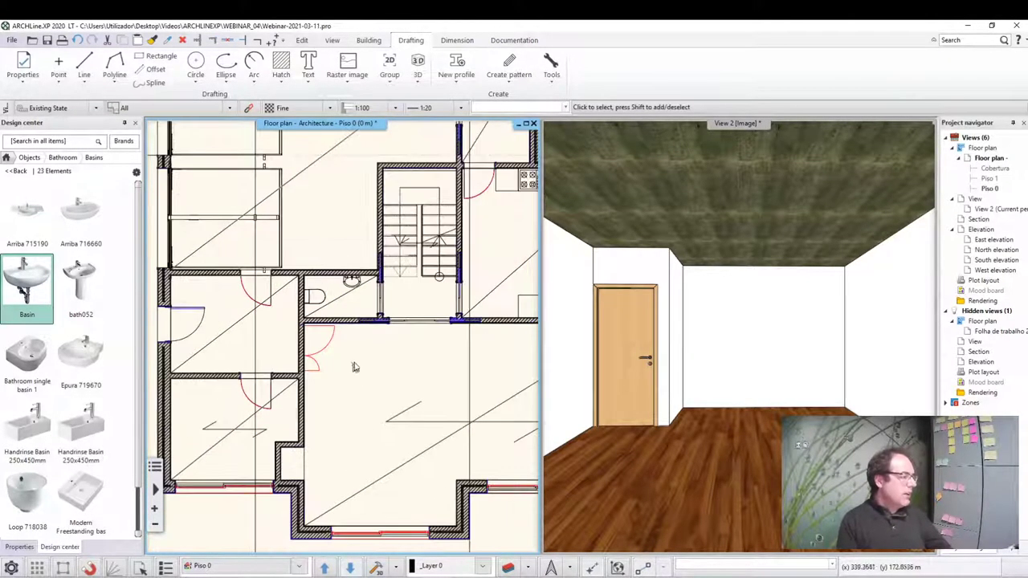
scroll(274, 256, "up", 1)
scroll(306, 245, "down", 2)
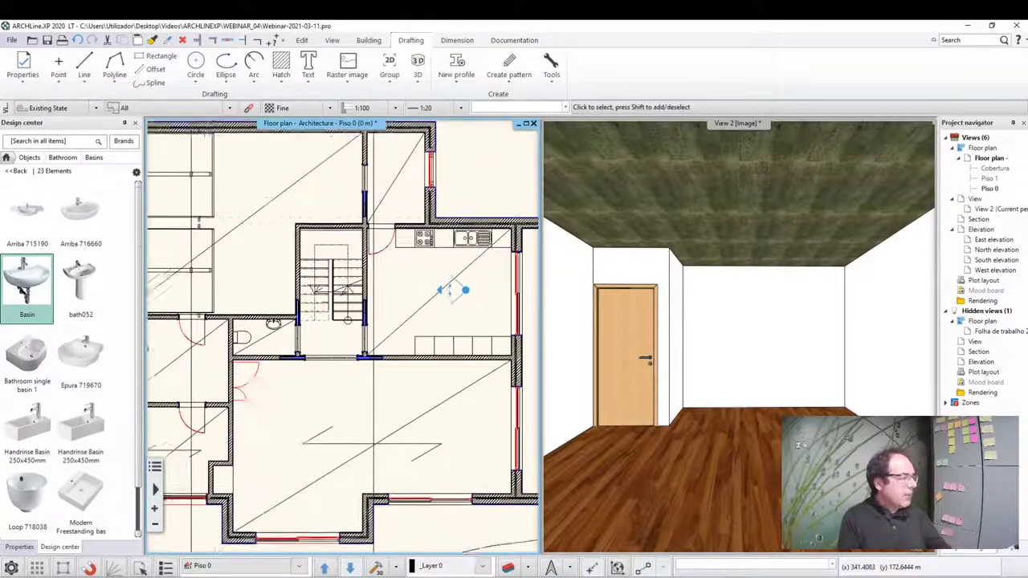
scroll(305, 321, "up", 2)
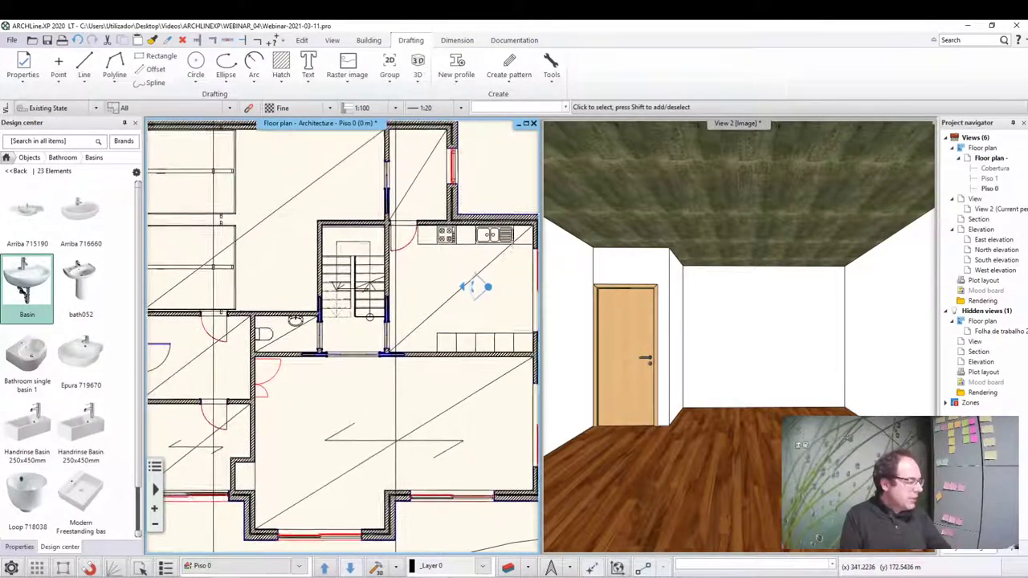
left_click(325, 566)
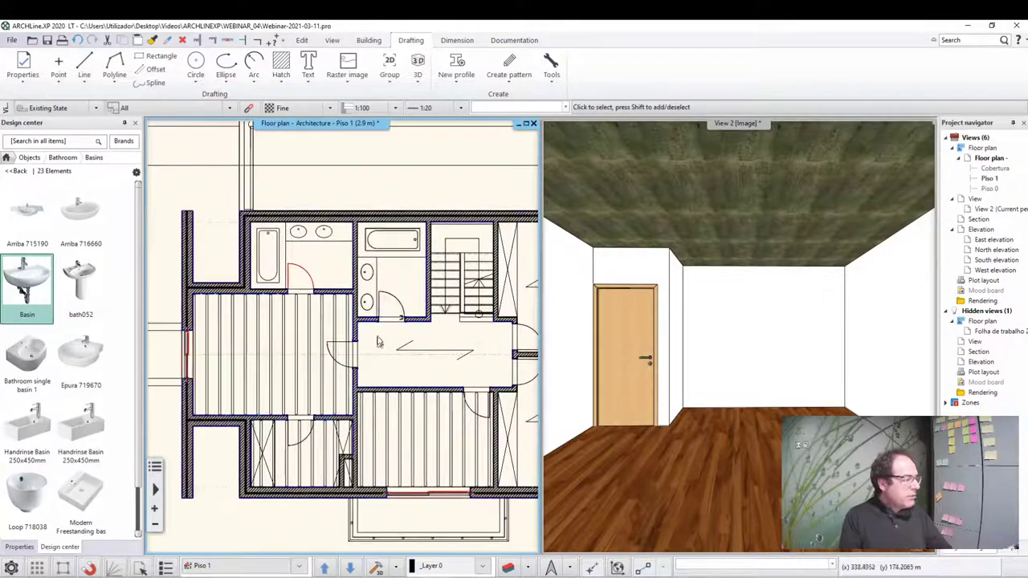
Pan across Piso 1 to inspect both bathrooms with their bathtubs and basins.
scroll(249, 257, "up", 1)
scroll(251, 271, "up", 2)
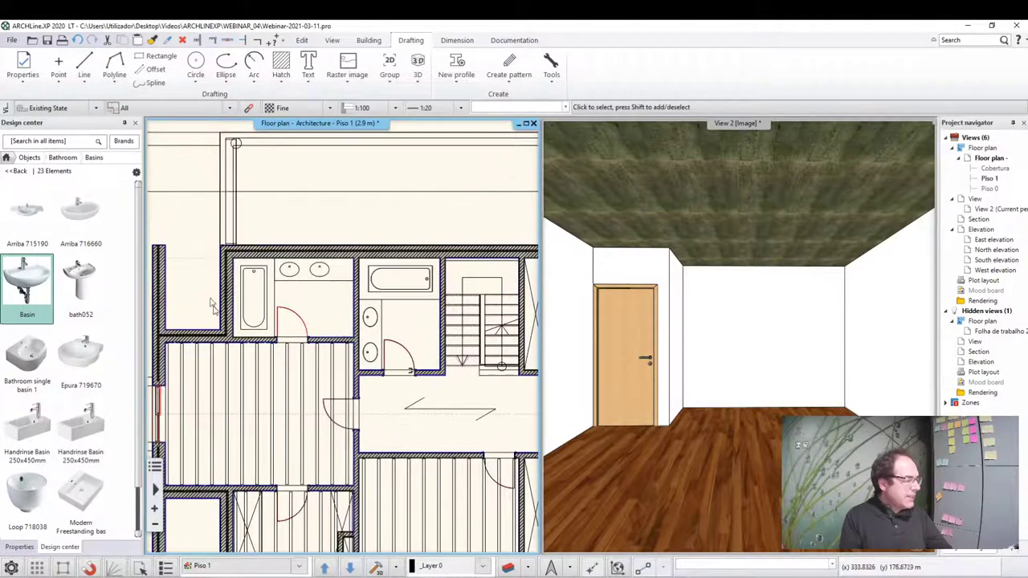
scroll(281, 281, "up", 2)
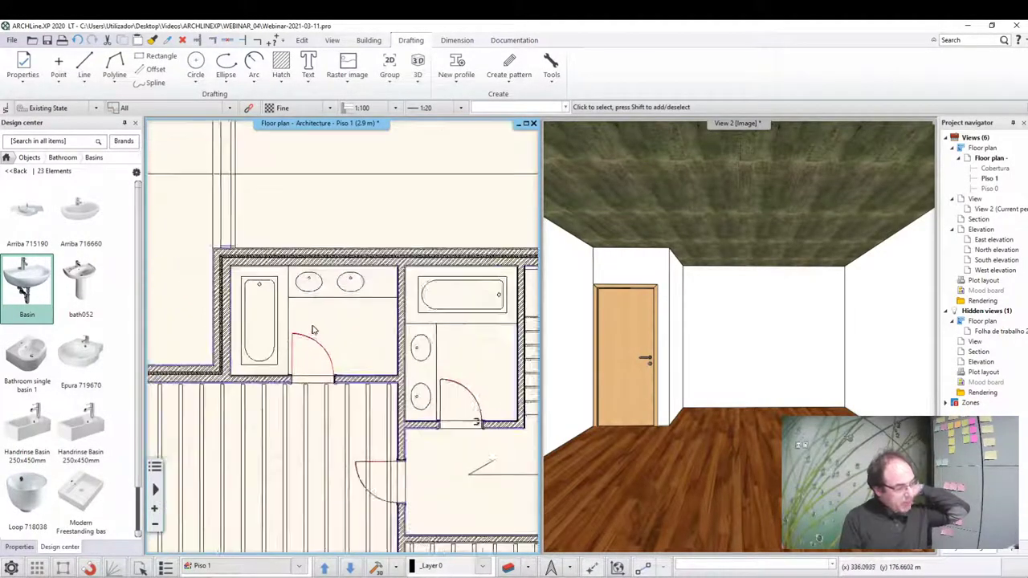
scroll(289, 269, "up", 1)
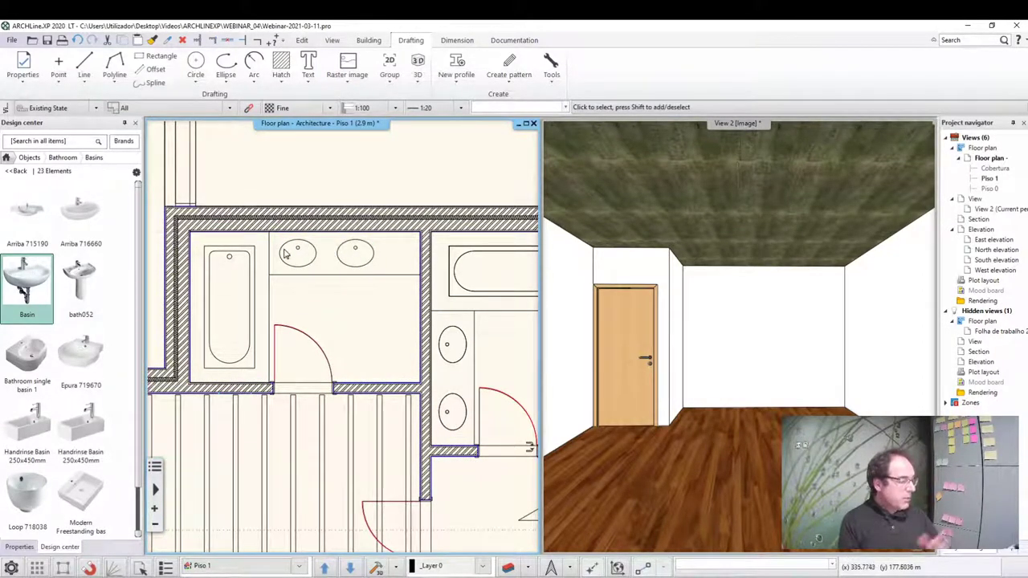
middle_click_drag(446, 290, 413, 276)
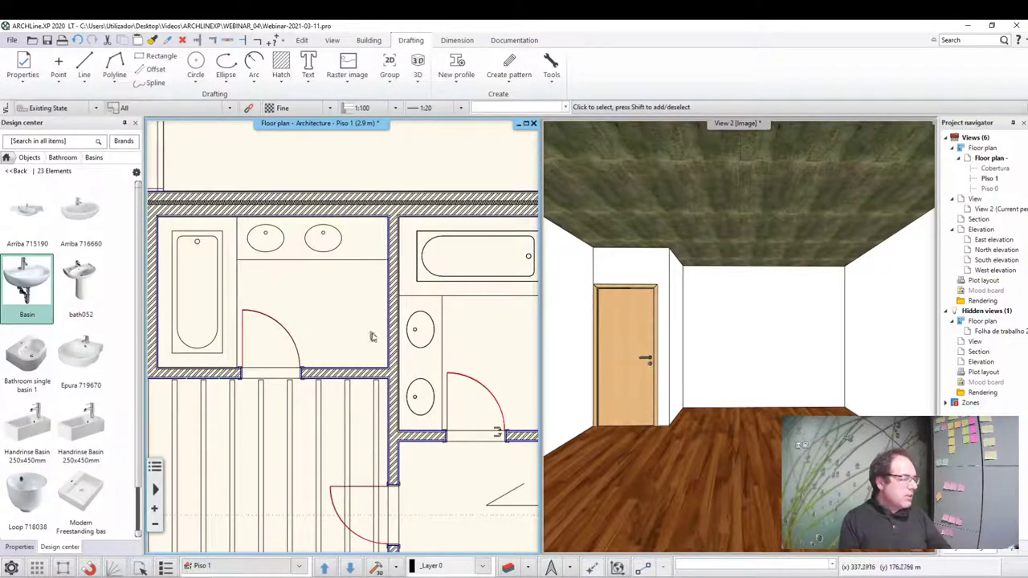
middle_click_drag(359, 346, 323, 336)
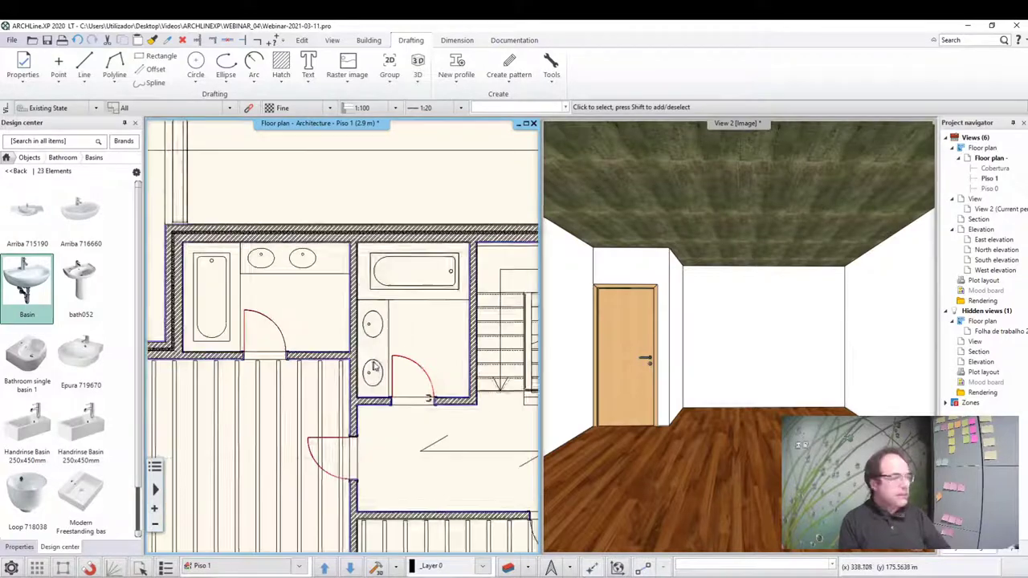
middle_click_drag(305, 375, 181, 369)
mouse_move(349, 335)
middle_mouse_down()
mouse_move(436, 283)
mouse_move(411, 246)
middle_mouse_up()
scroll(436, 282, "down", 1)
scroll(410, 281, "down", 1)
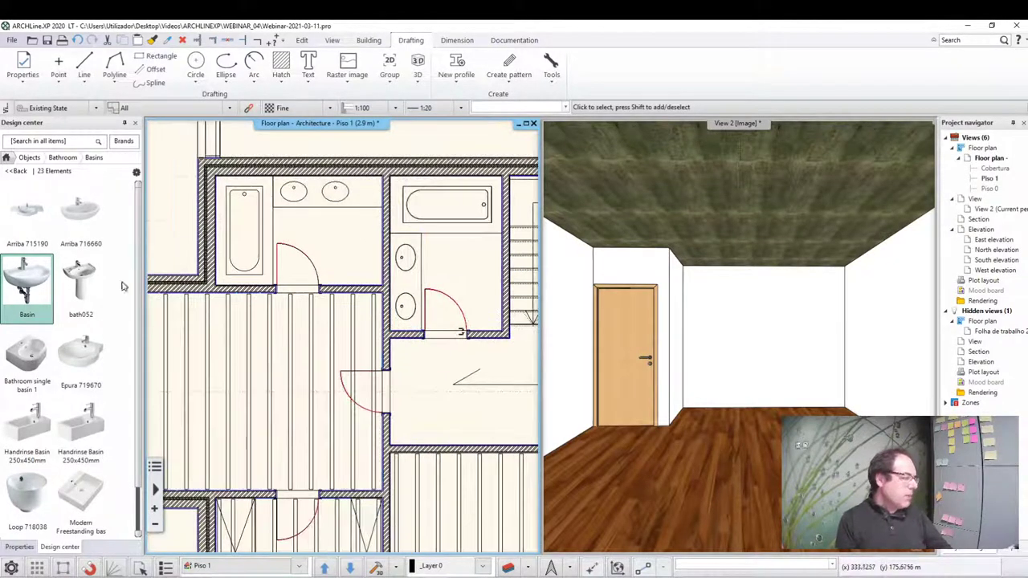
Restore Design center's full object category tree, then bring Google Chrome to the front.
left_click(18, 171)
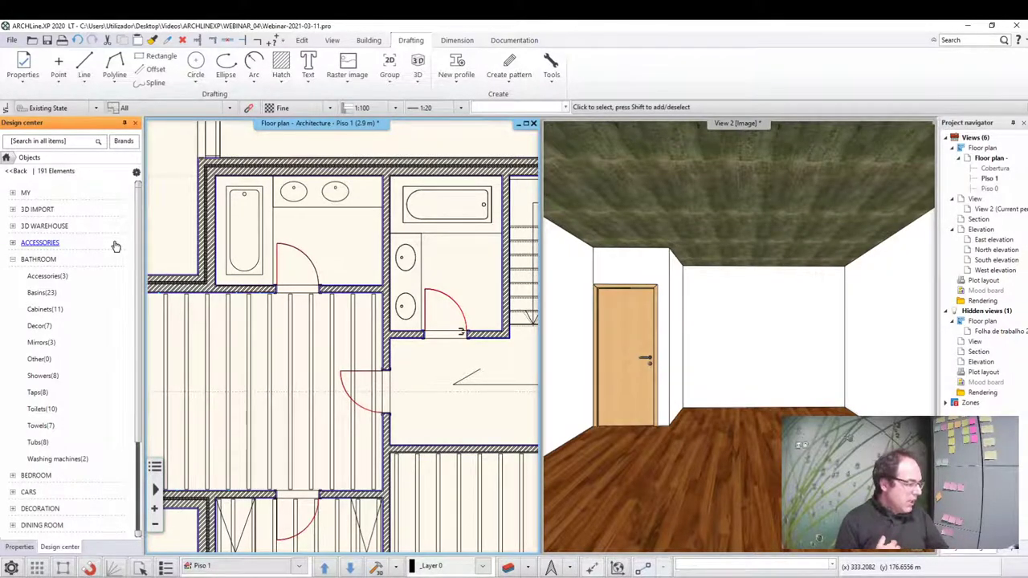
key("alt+Tab")
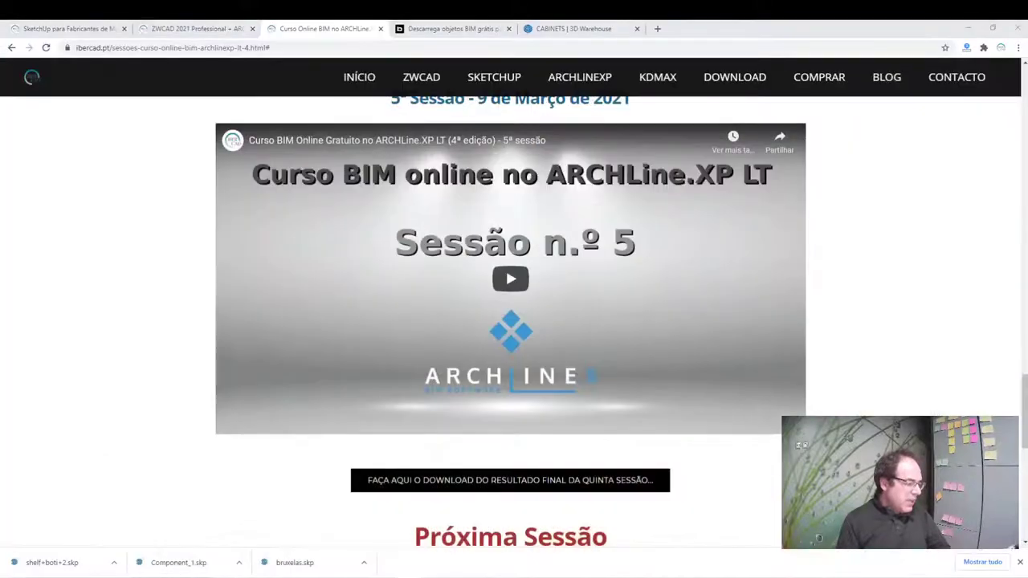
Switch to the CABINETS 3D Warehouse tab and go to the 3D Warehouse home page.
left_click(564, 28)
scroll(314, 128, "down", 5)
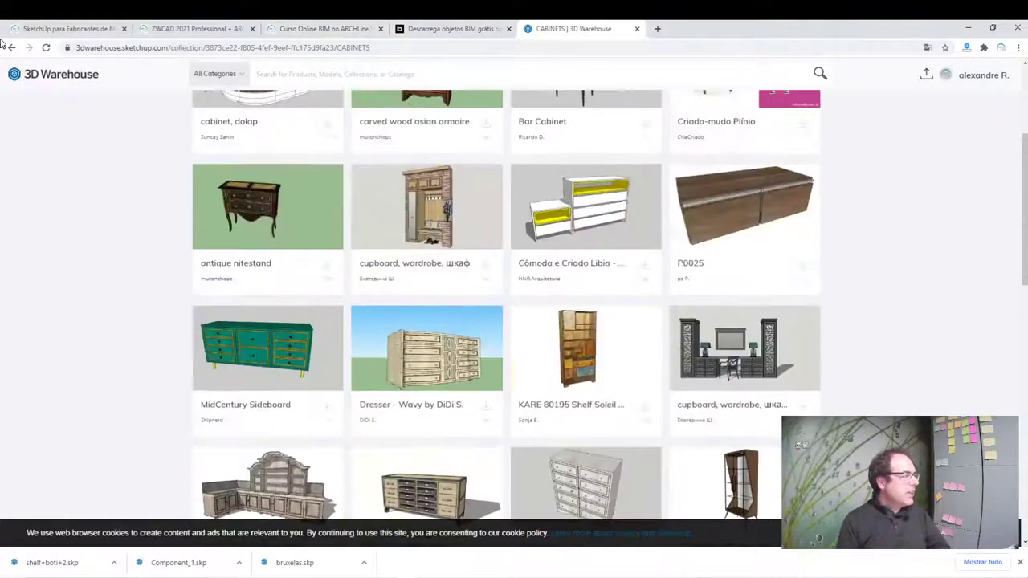
left_click(50, 82)
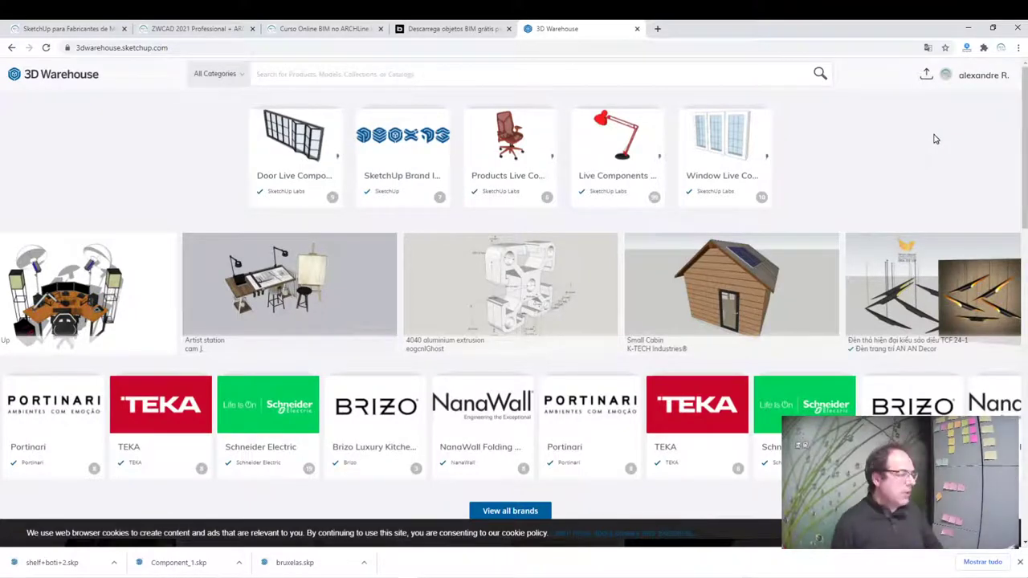
Browse the Featured Catalogs carousel back and forth, then open the All Categories list.
scroll(750, 386, "down", 3)
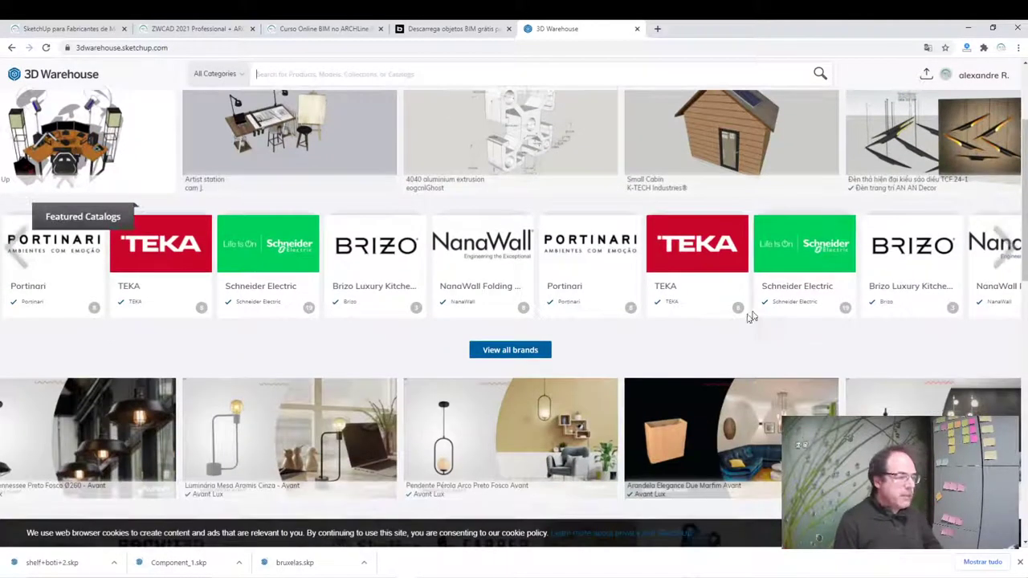
scroll(913, 179, "up", 2)
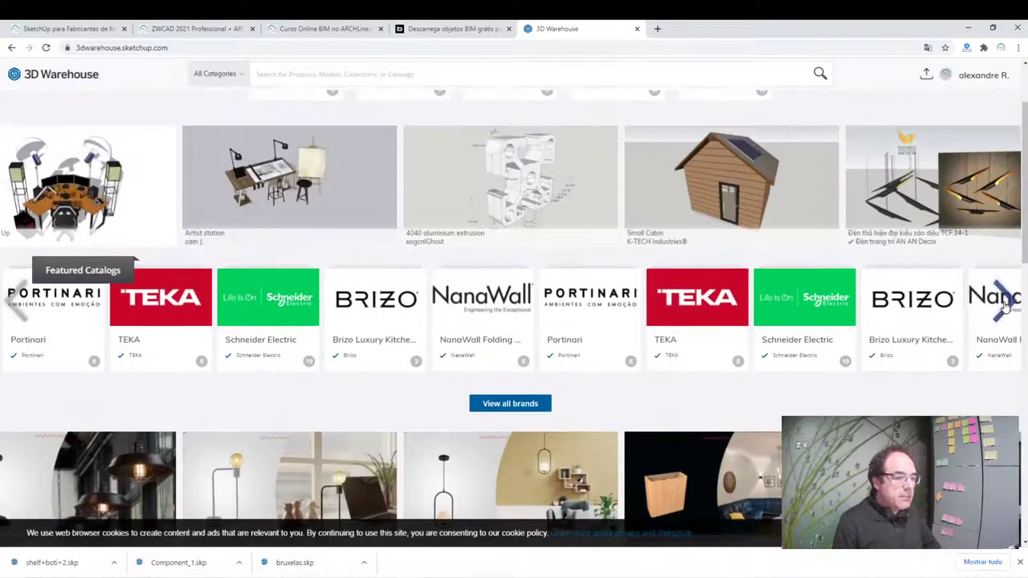
left_click(1004, 304)
left_click(1004, 303)
left_click(1004, 303)
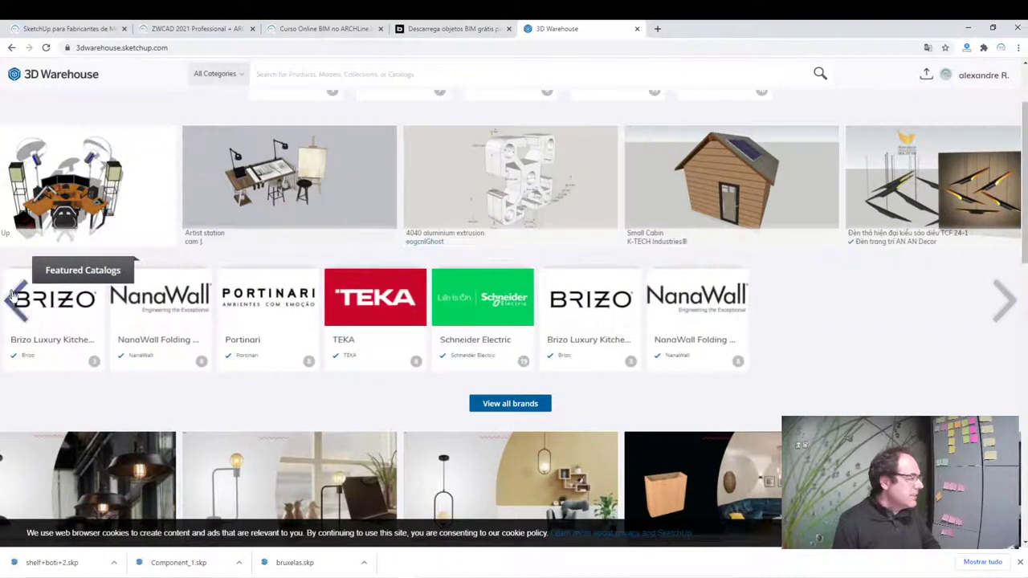
left_click(12, 313)
left_click(12, 313)
left_click(13, 310)
left_click(14, 308)
left_click(15, 306)
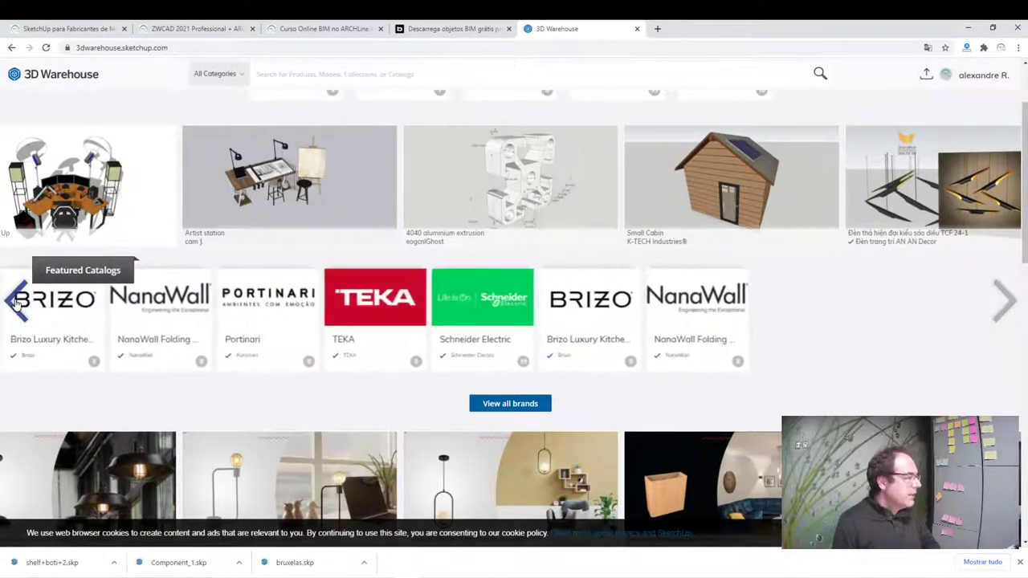
left_click(16, 303)
left_click(16, 304)
left_click(16, 304)
left_click(16, 304)
left_click(16, 304)
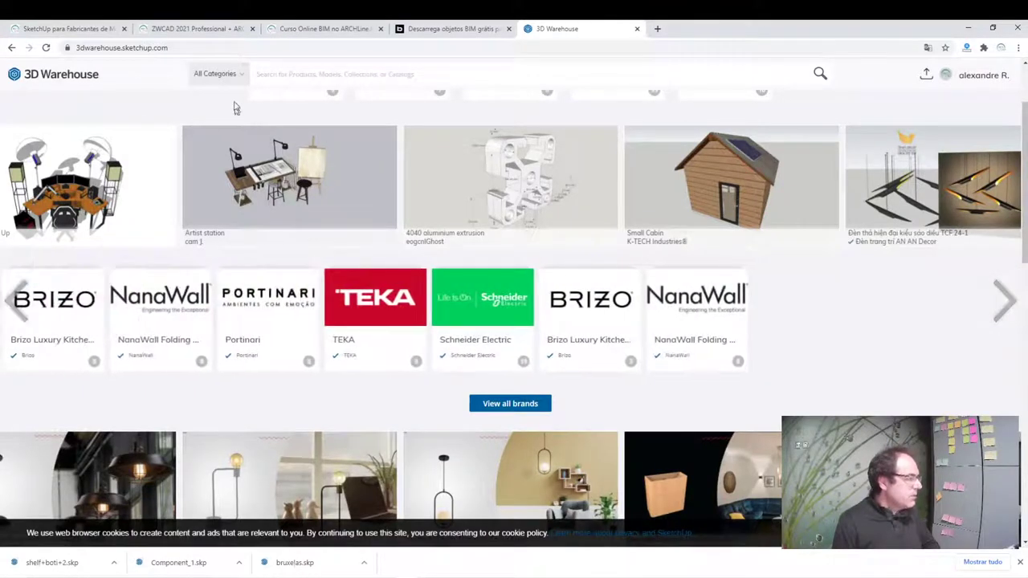
left_click(231, 74)
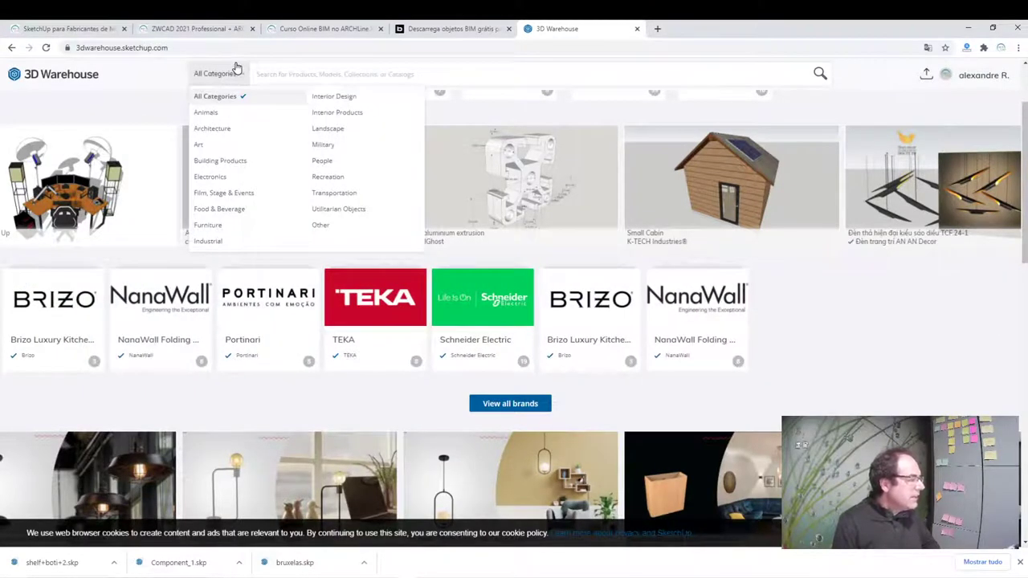
left_click(572, 74)
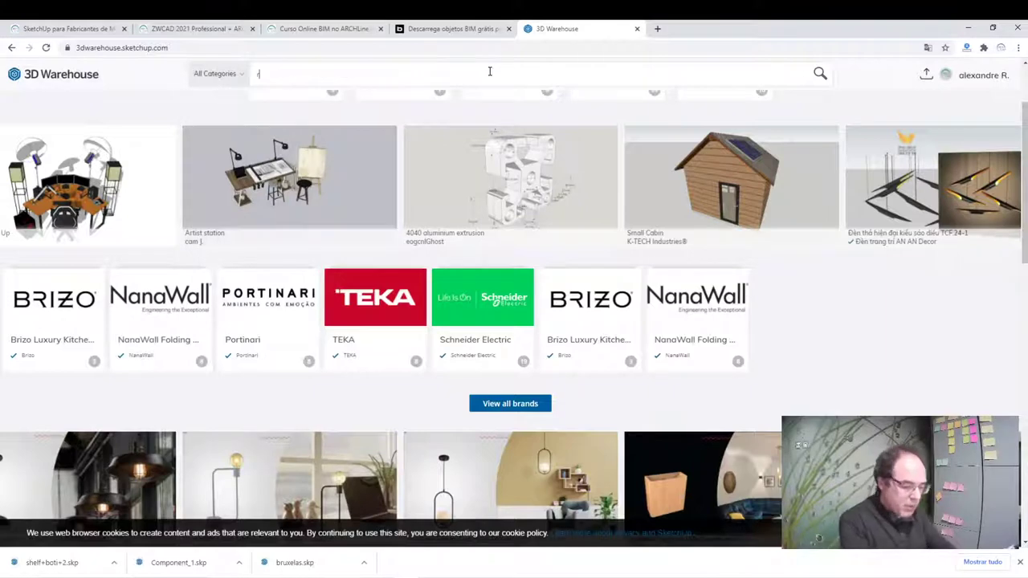
type("roca")
key("Return")
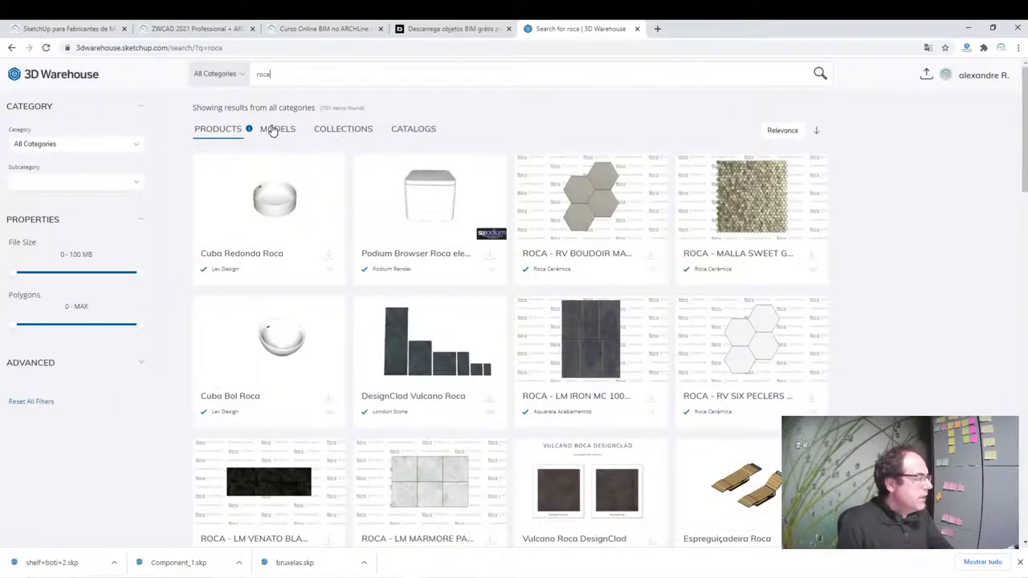
left_click(273, 131)
left_click(328, 130)
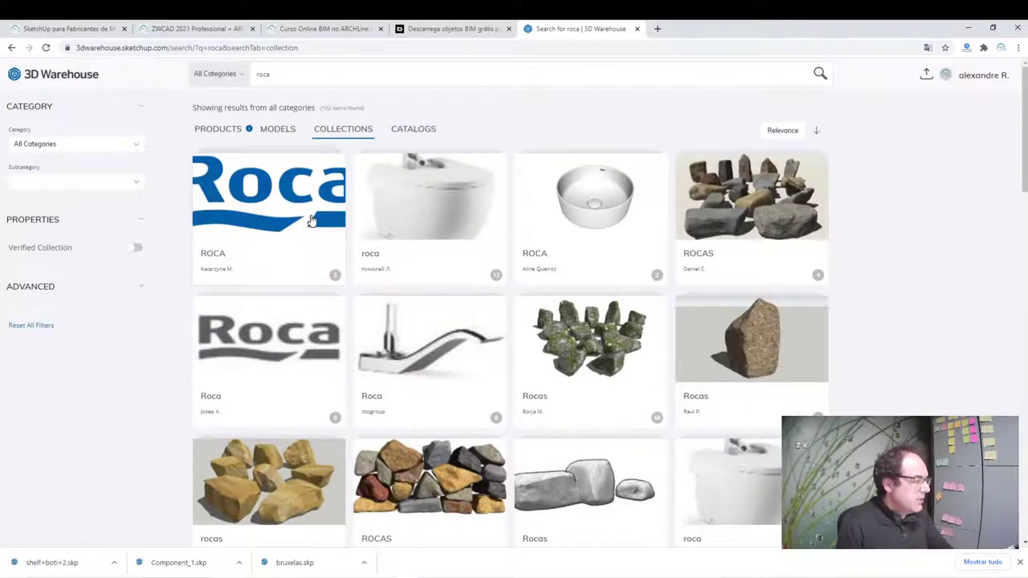
left_click(396, 134)
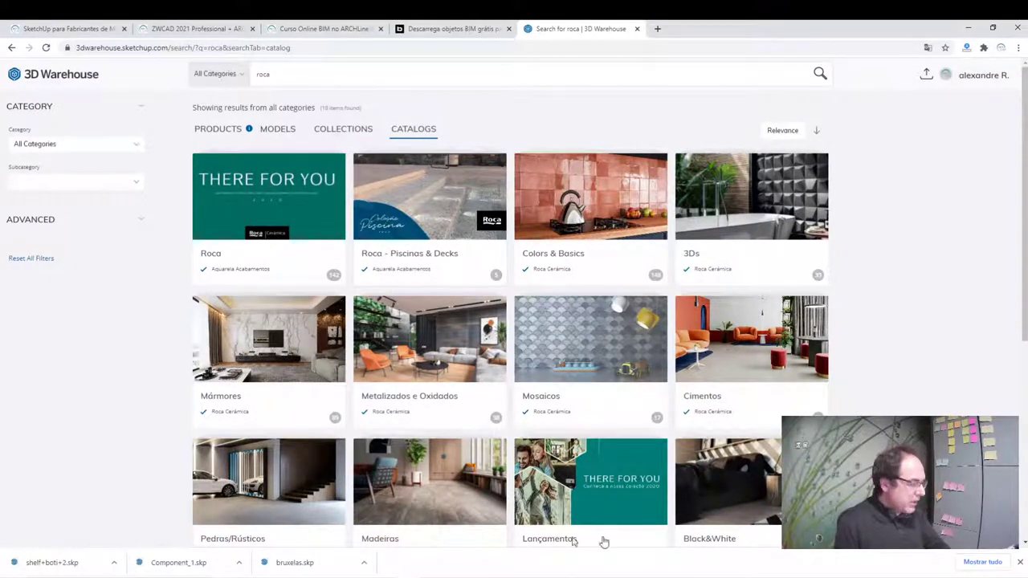
scroll(747, 506, "down", 1)
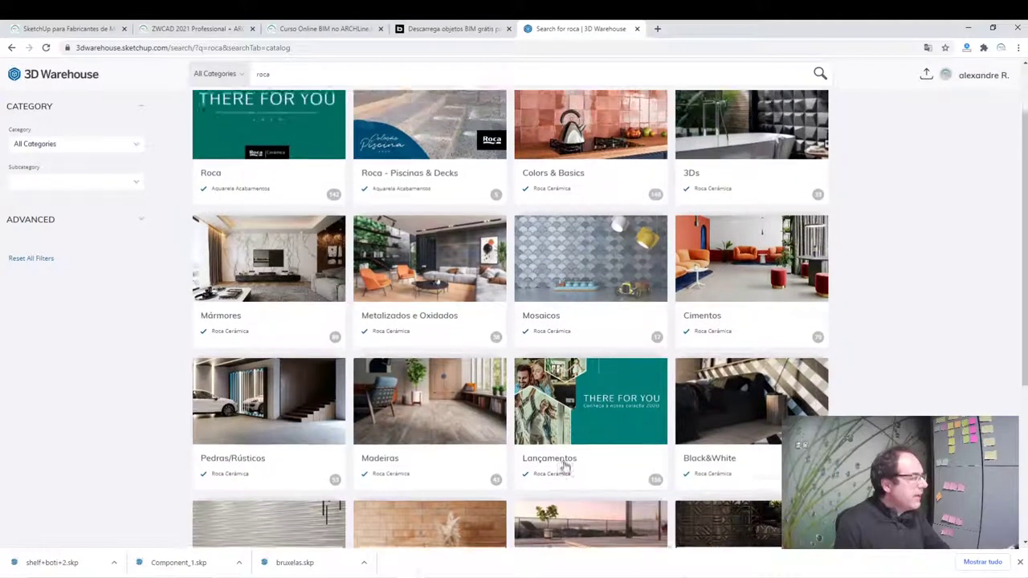
scroll(618, 143, "up", 1)
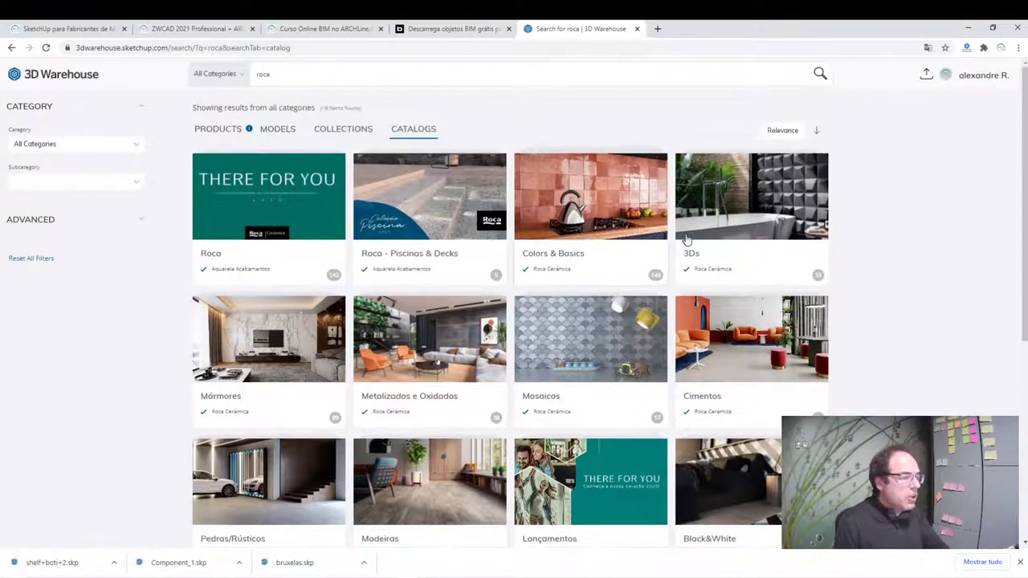
scroll(687, 239, "down", 1)
scroll(599, 207, "up", 1)
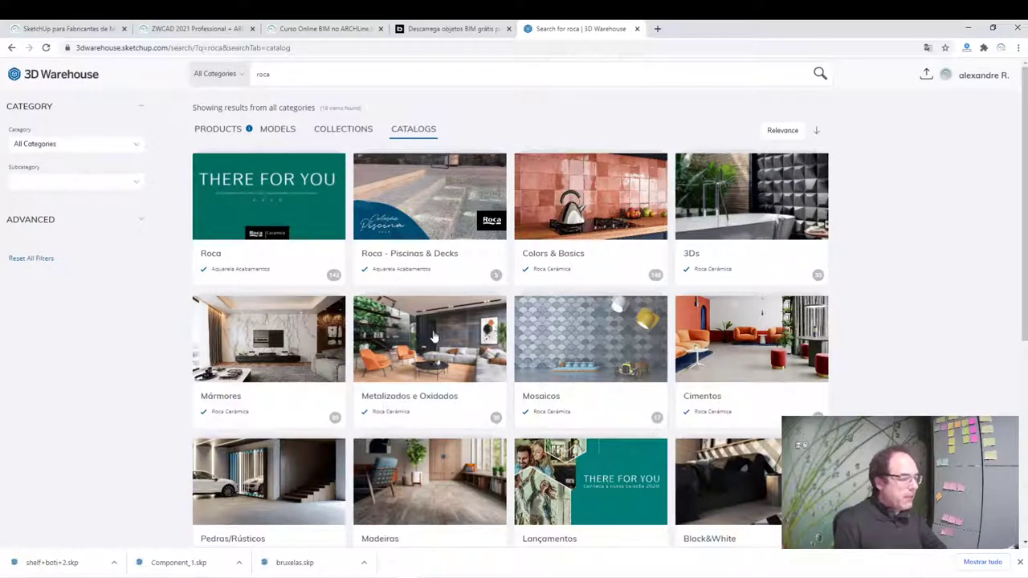
scroll(432, 336, "down", 2)
scroll(504, 340, "down", 2)
scroll(509, 335, "down", 2)
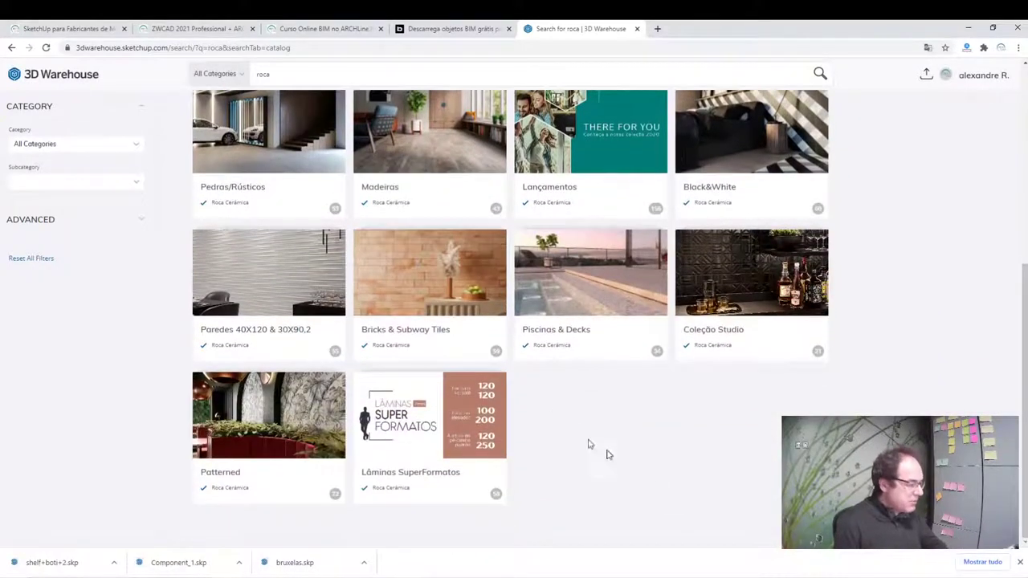
scroll(657, 475, "up", 1)
scroll(656, 475, "up", 2)
scroll(656, 476, "up", 1)
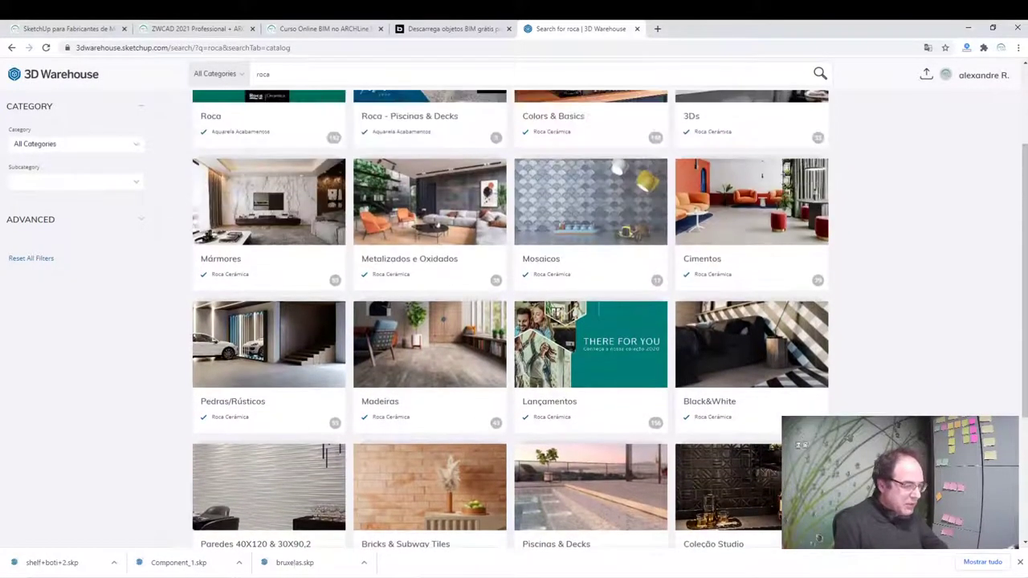
scroll(656, 476, "up", 1)
scroll(510, 322, "up", 1)
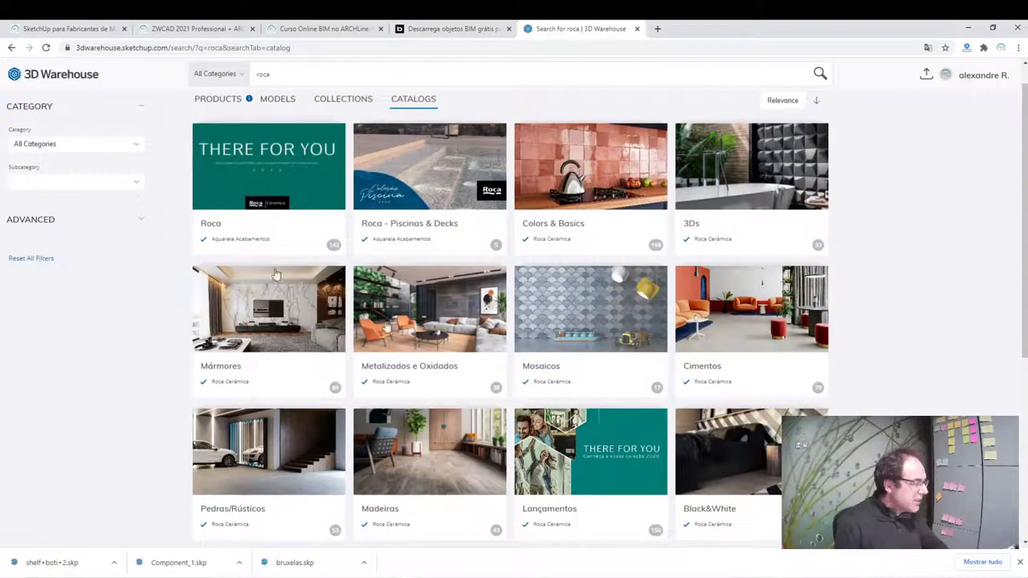
Open the Roca catalog, then return to the roca catalog search results.
left_click(246, 155)
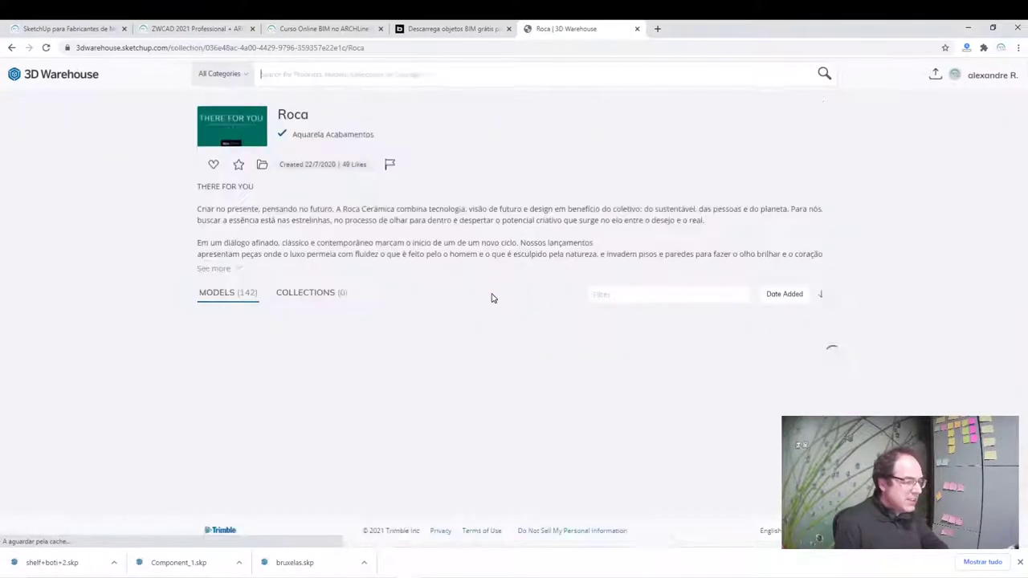
scroll(490, 294, "down", 1)
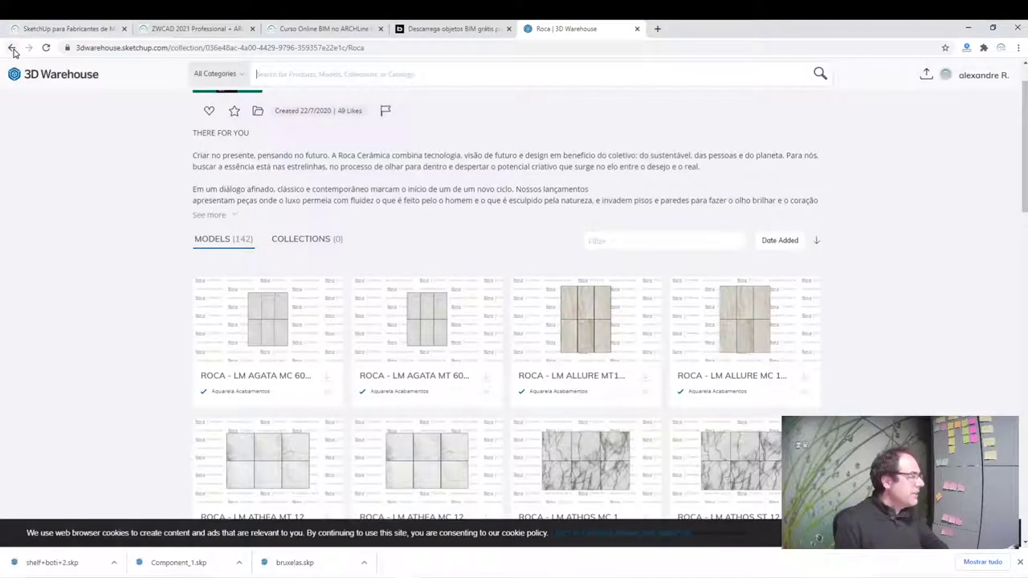
left_click(13, 51)
Scroll through the roca catalog results and open and close the All Categories list unchanged.
scroll(867, 269, "down", 1)
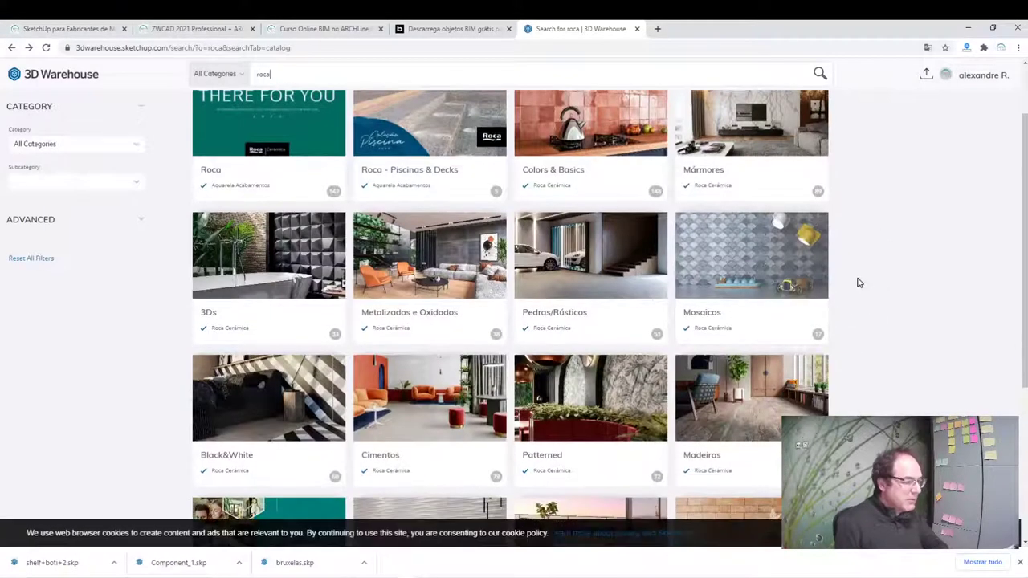
scroll(858, 283, "down", 1)
scroll(383, 358, "down", 1)
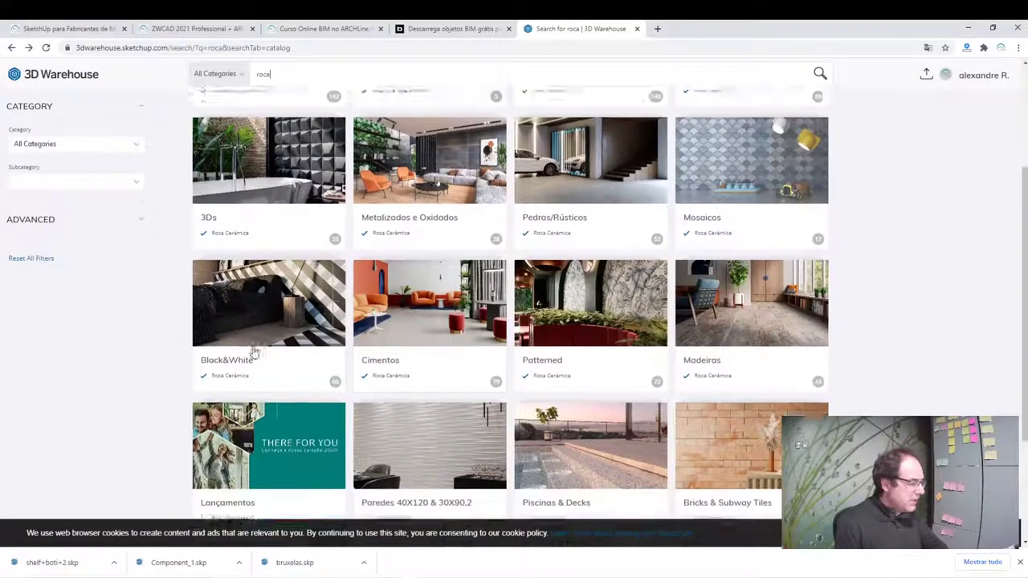
scroll(267, 353, "down", 1)
scroll(266, 353, "down", 1)
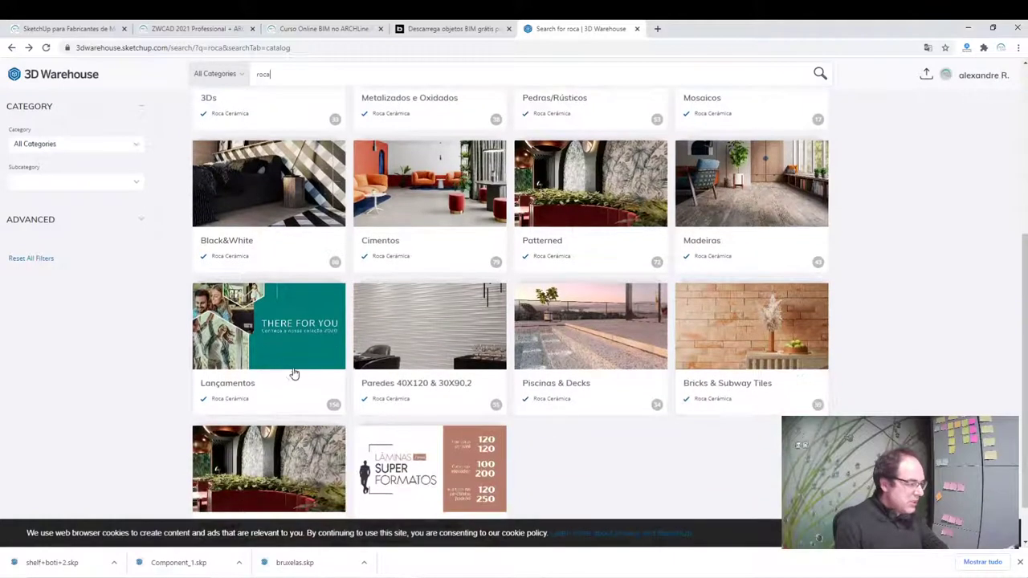
scroll(294, 374, "down", 1)
scroll(511, 394, "up", 2)
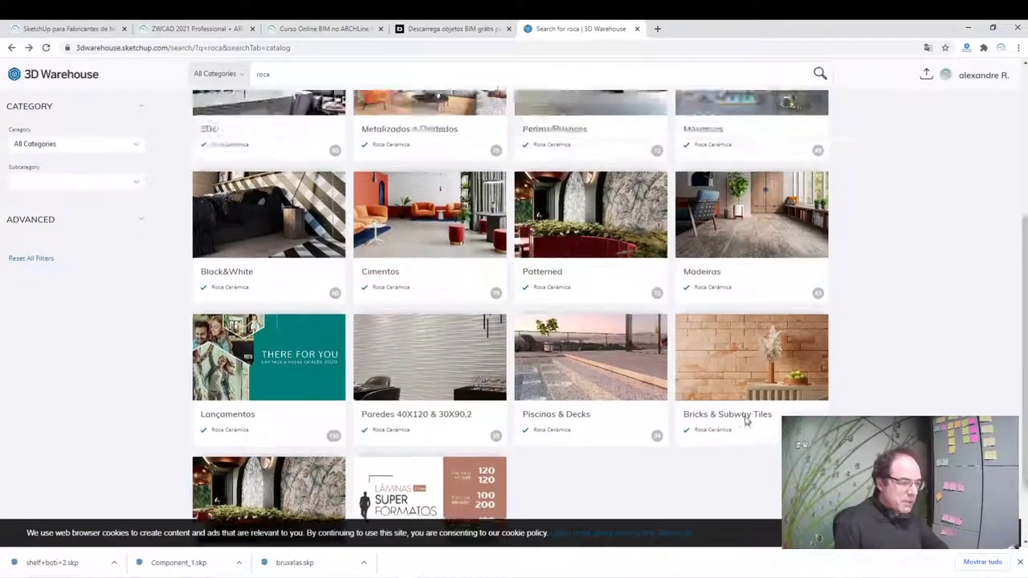
scroll(743, 418, "up", 2)
scroll(861, 402, "up", 2)
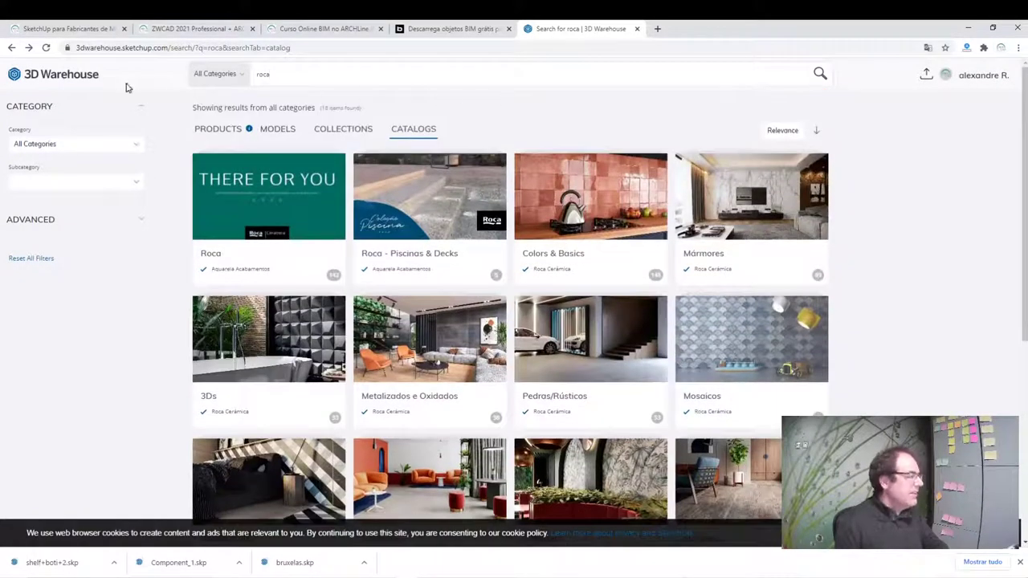
left_click(231, 74)
left_click(169, 174)
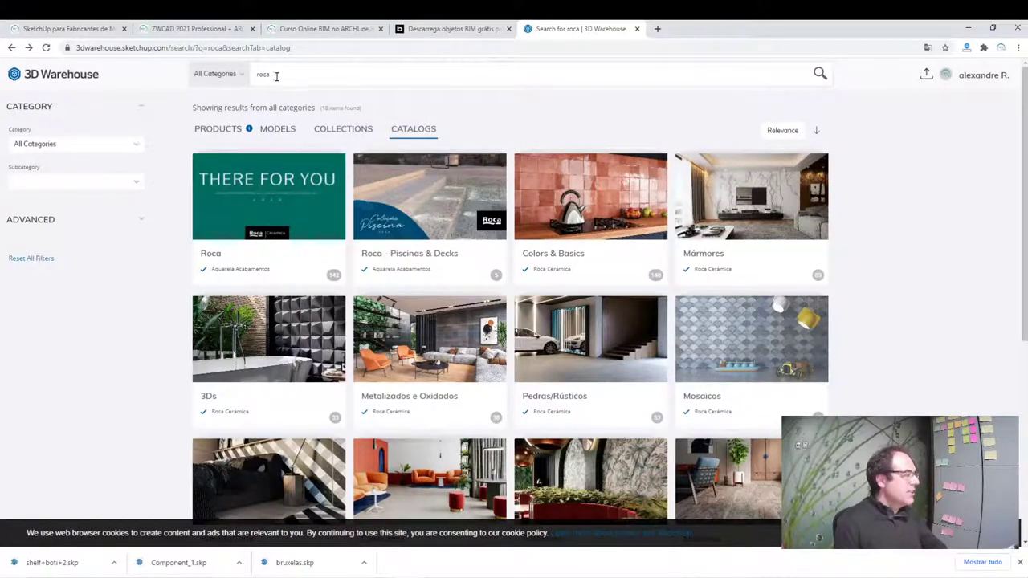
List the roca results as individual models and scroll to Roca Sanita Meridian and Roca Bide.
left_click(199, 130)
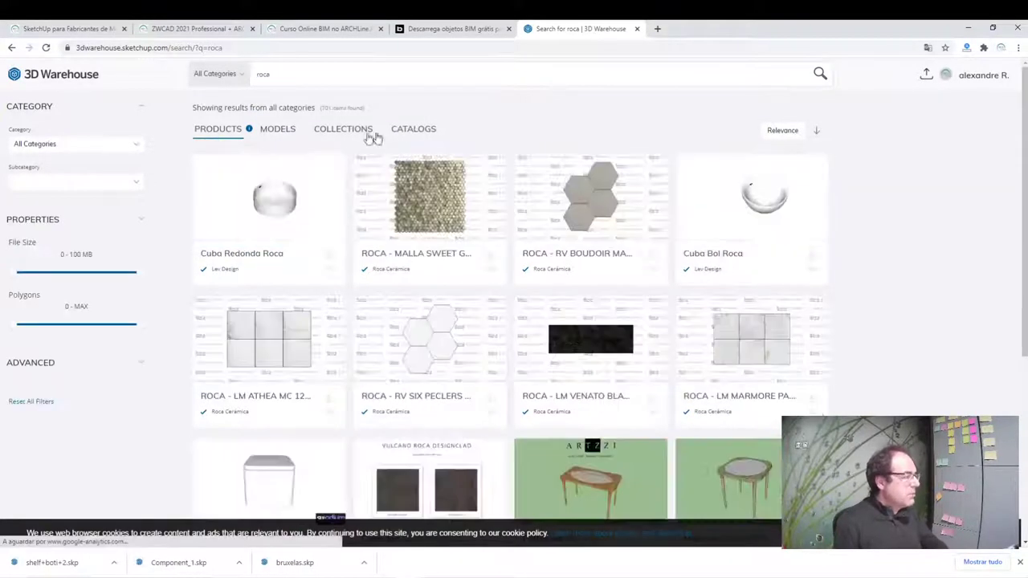
left_click(277, 130)
scroll(401, 305, "down", 1)
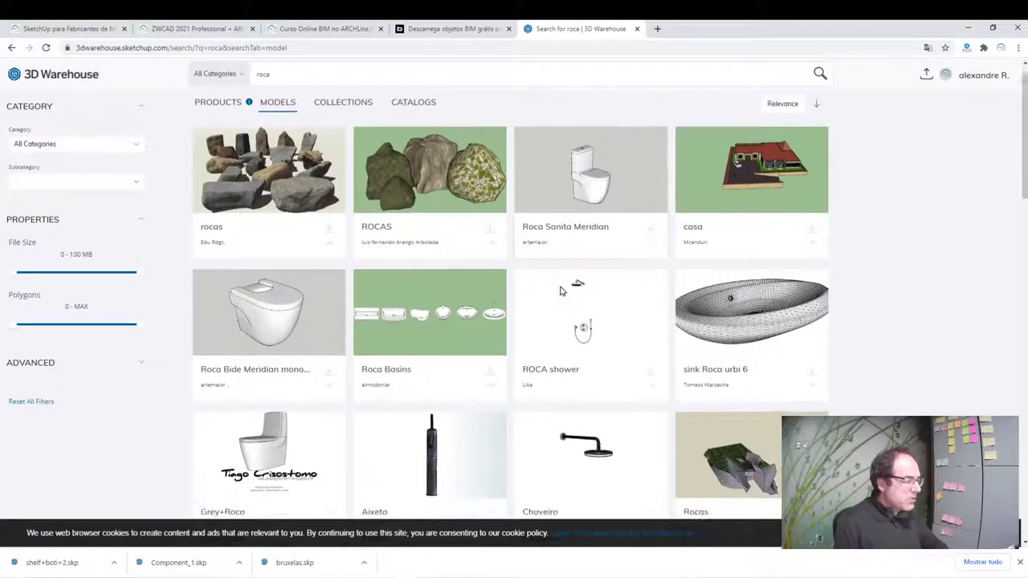
scroll(586, 171, "down", 2)
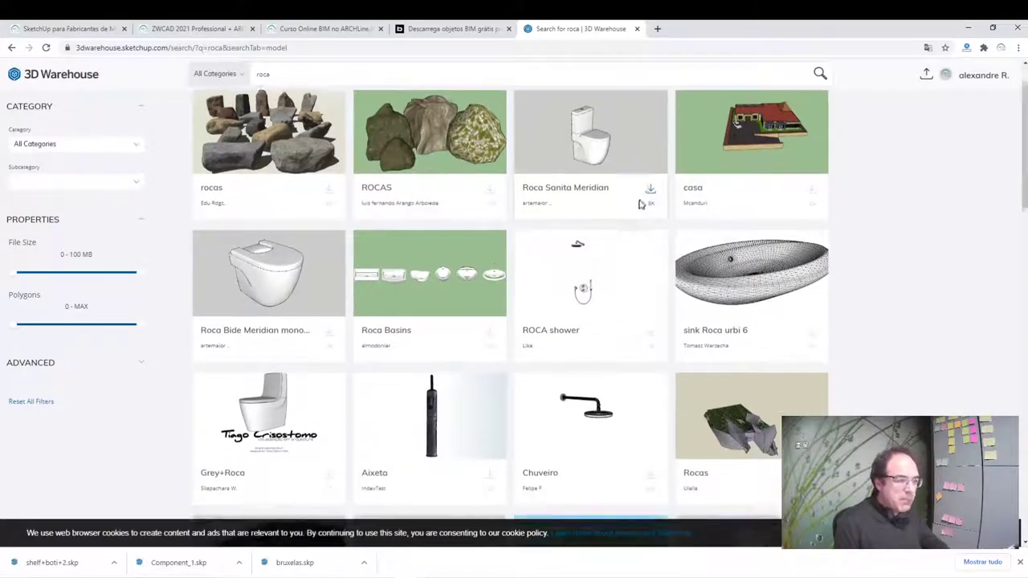
scroll(587, 302, "down", 2)
scroll(554, 393, "down", 2)
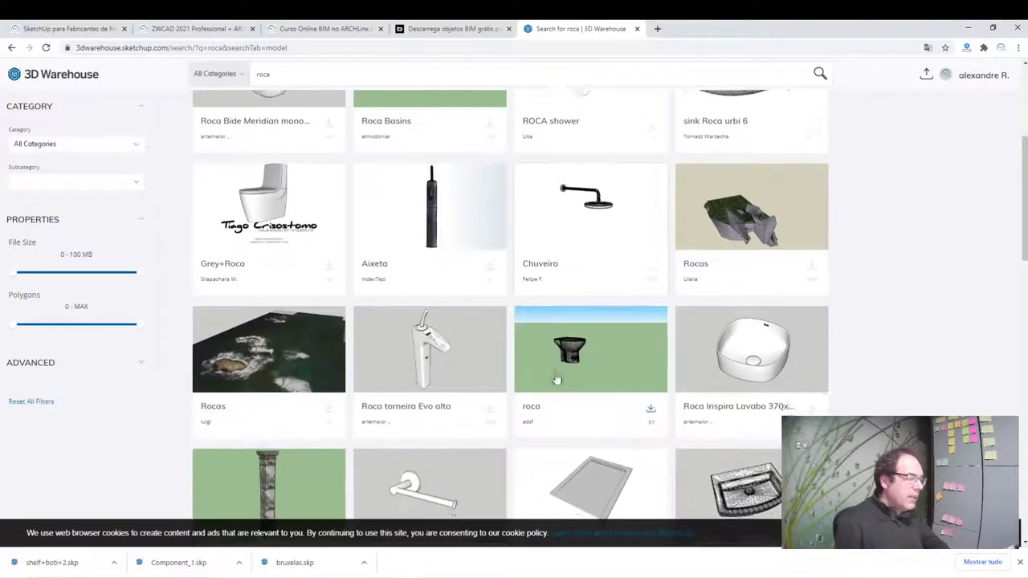
scroll(660, 201, "down", 2)
scroll(796, 344, "down", 1)
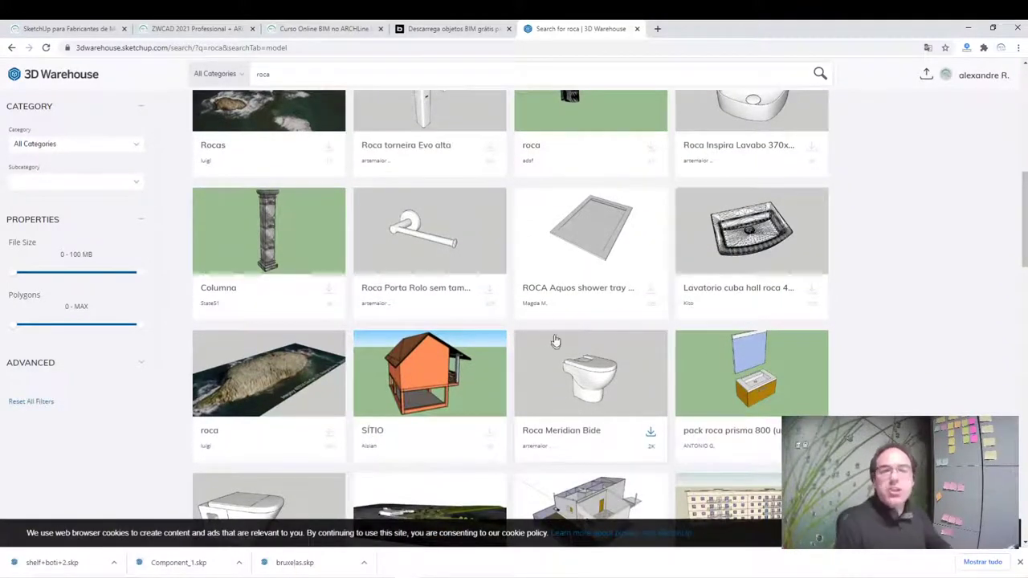
scroll(427, 449, "down", 2)
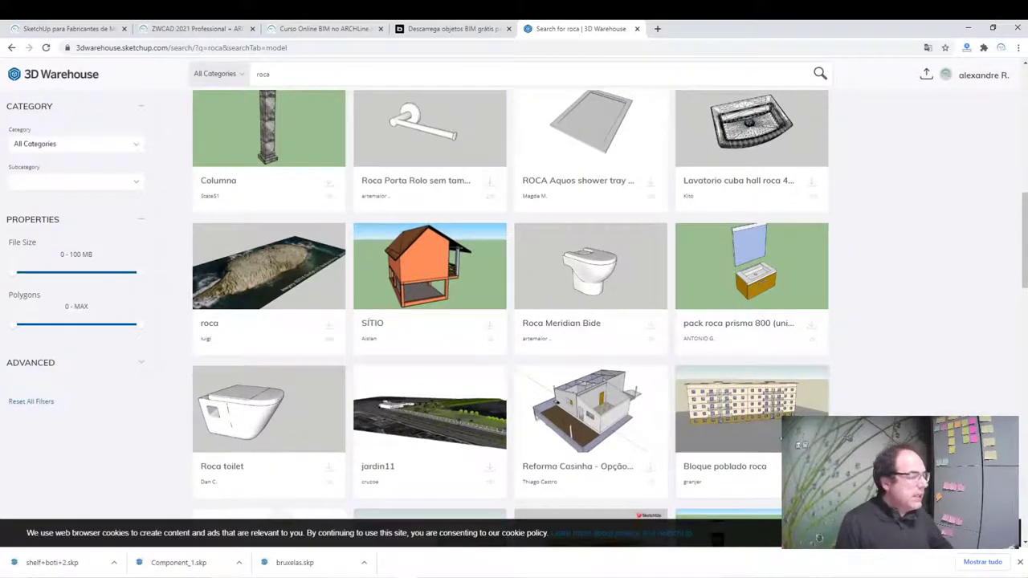
scroll(779, 456, "up", 2)
scroll(779, 456, "down", 1)
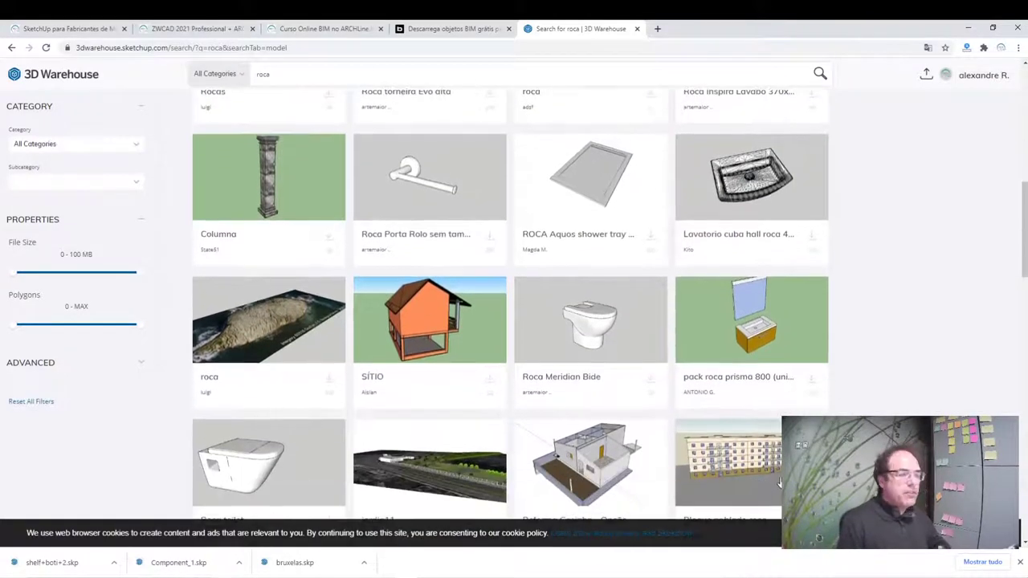
scroll(851, 298, "down", 1)
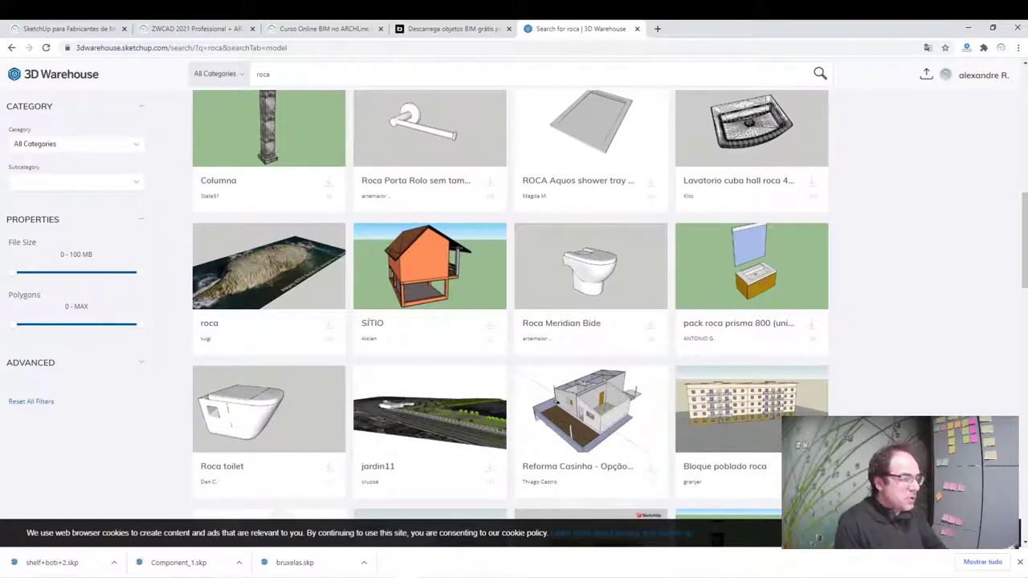
scroll(554, 329, "down", 5)
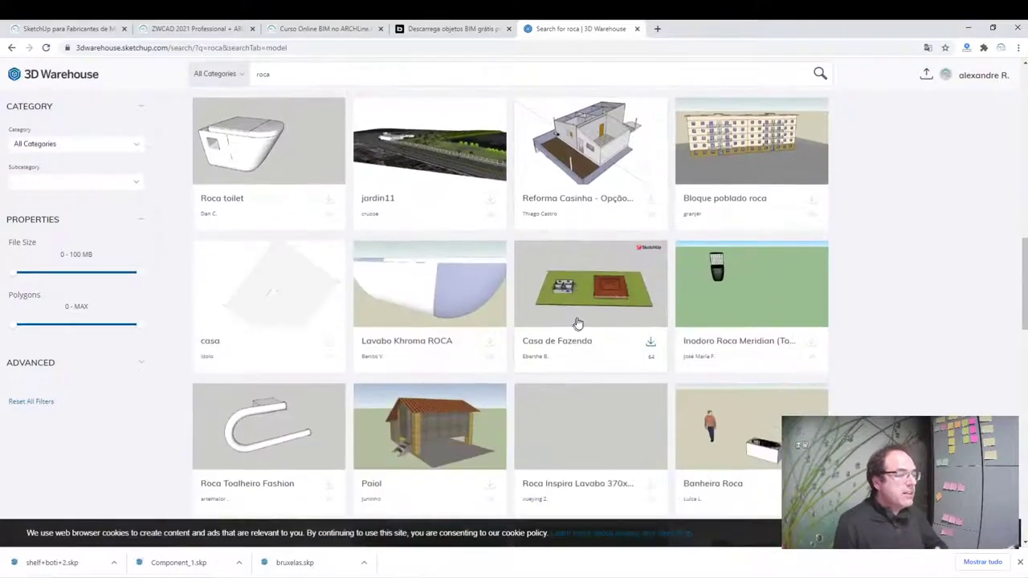
scroll(575, 325, "down", 3)
scroll(575, 326, "down", 2)
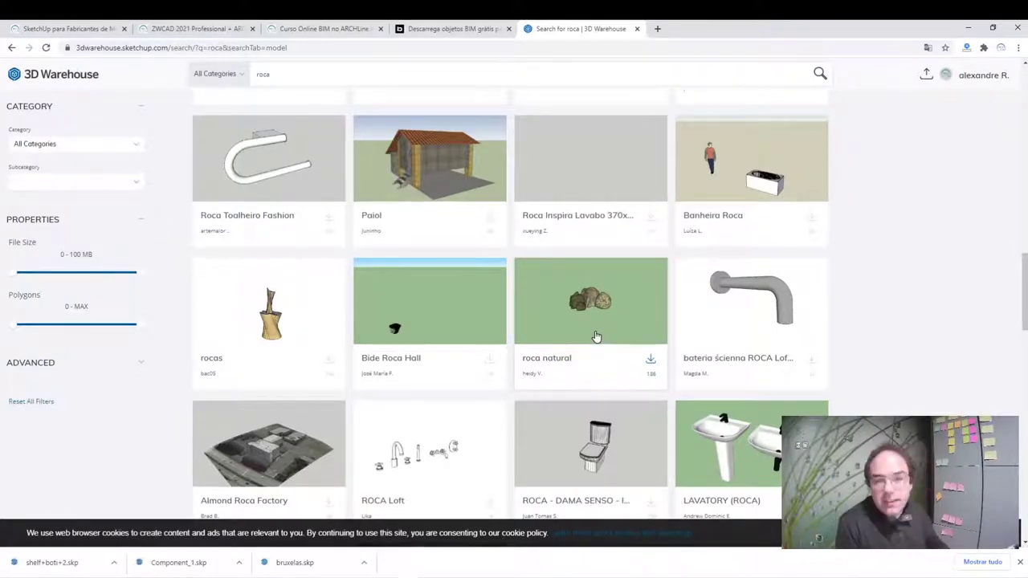
scroll(667, 370, "down", 5)
scroll(739, 404, "down", 3)
scroll(739, 404, "down", 3)
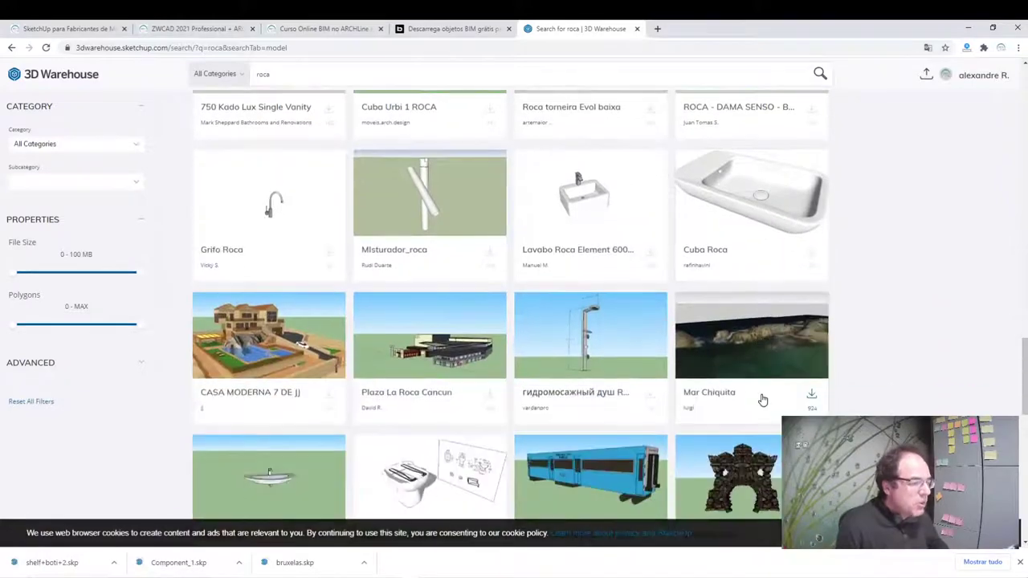
scroll(749, 394, "down", 3)
scroll(362, 252, "down", 2)
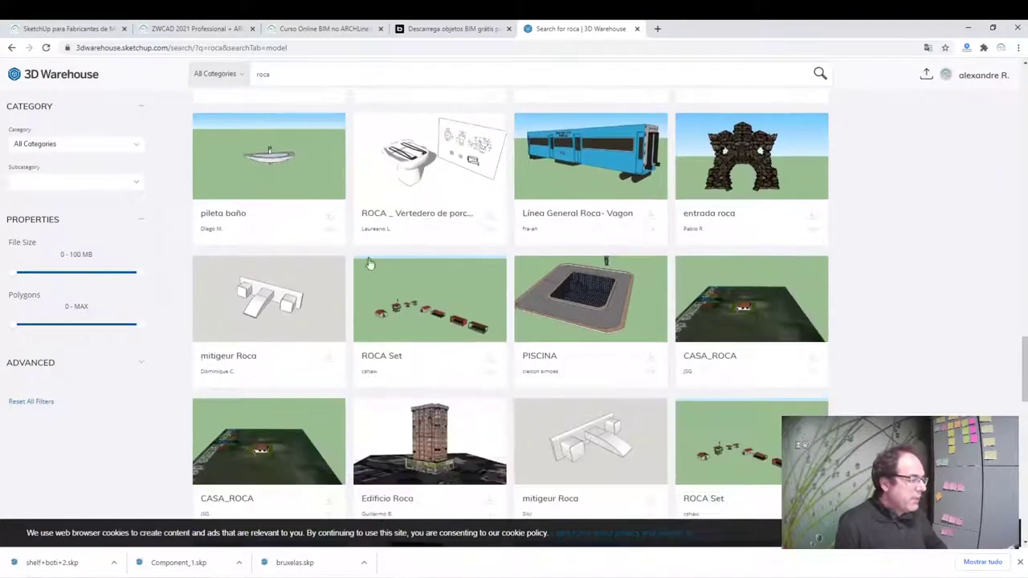
scroll(367, 264, "down", 2)
scroll(399, 287, "down", 2)
scroll(396, 259, "down", 2)
scroll(405, 275, "down", 3)
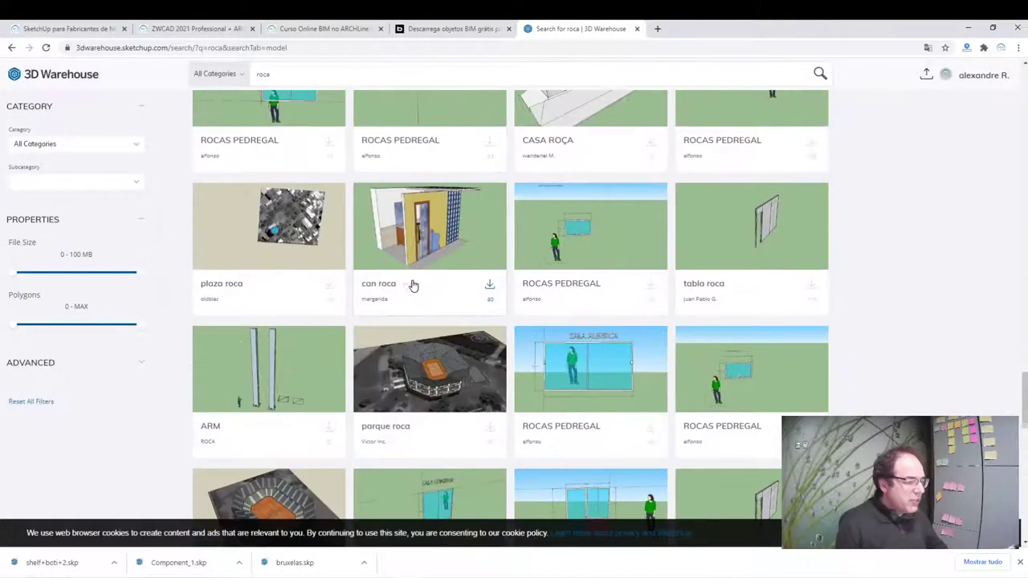
scroll(411, 281, "up", 1)
scroll(412, 281, "up", 5)
scroll(403, 283, "up", 5)
scroll(401, 279, "up", 5)
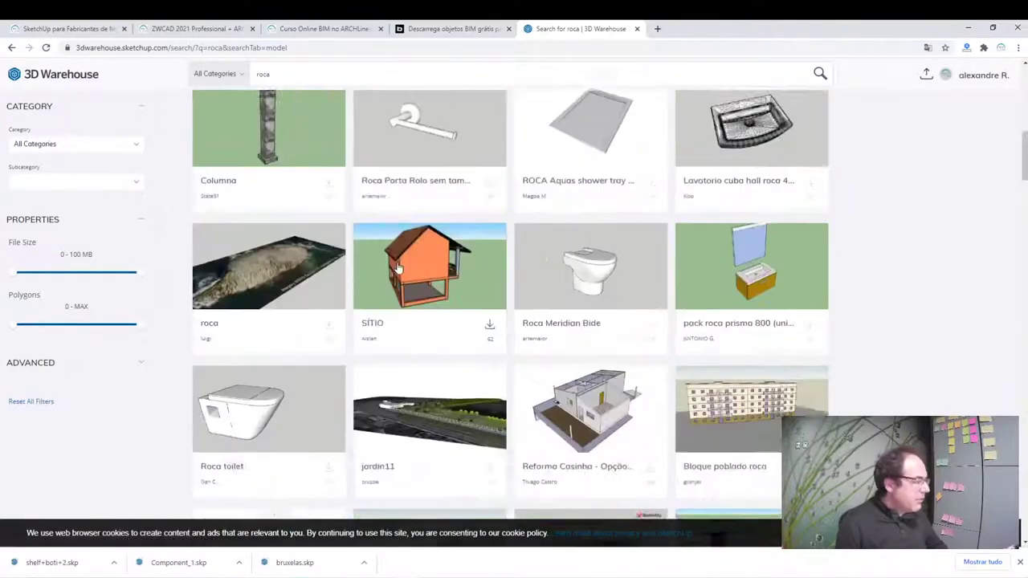
scroll(395, 270, "up", 5)
scroll(396, 267, "up", 5)
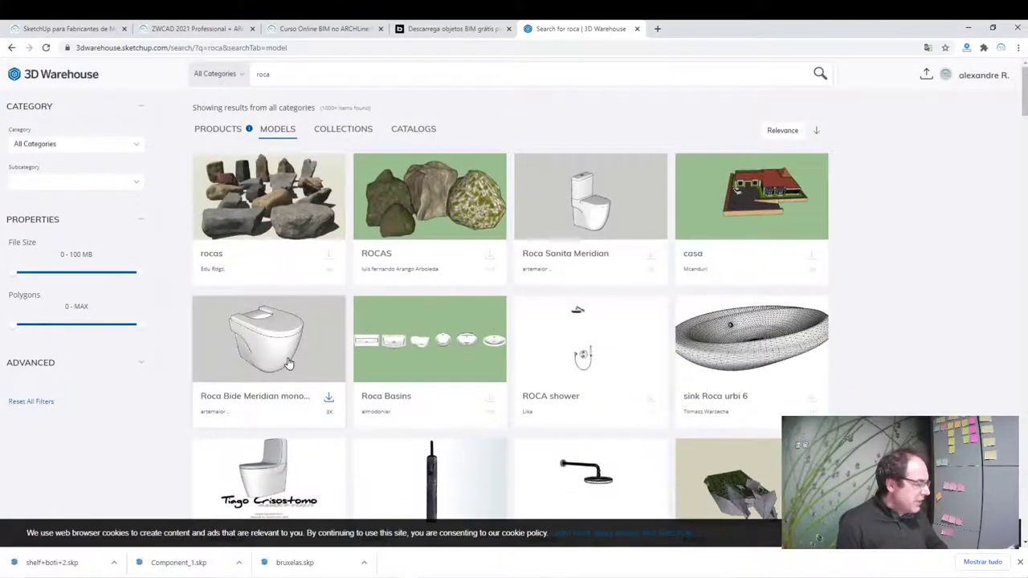
scroll(289, 372, "down", 1)
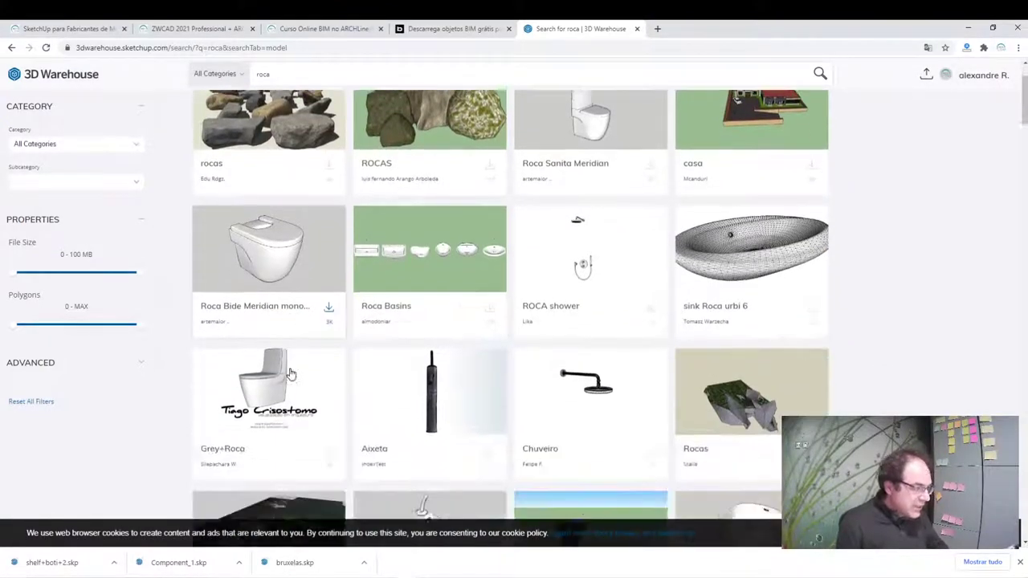
scroll(299, 305, "down", 4)
scroll(299, 317, "up", 4)
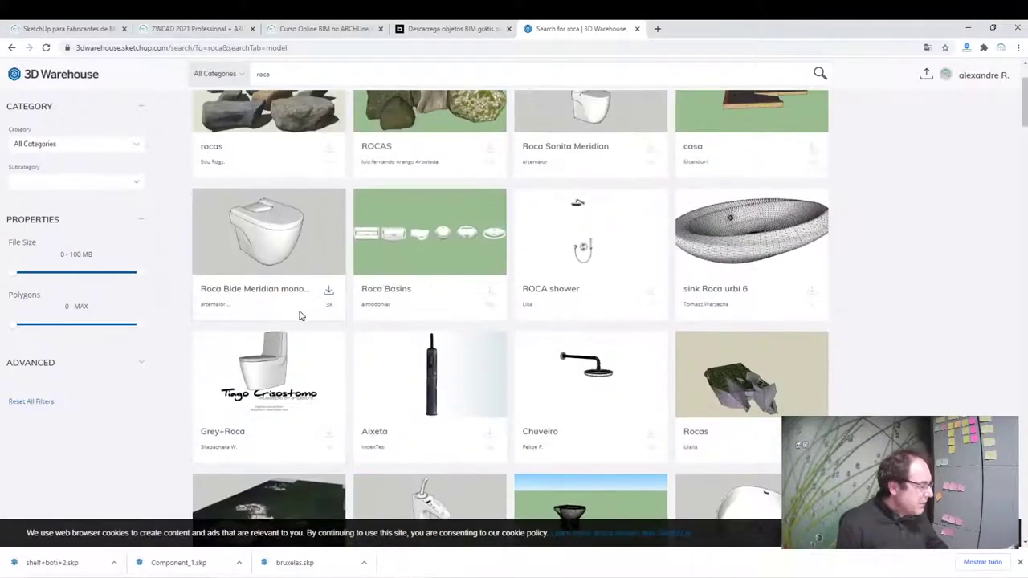
scroll(301, 305, "up", 1)
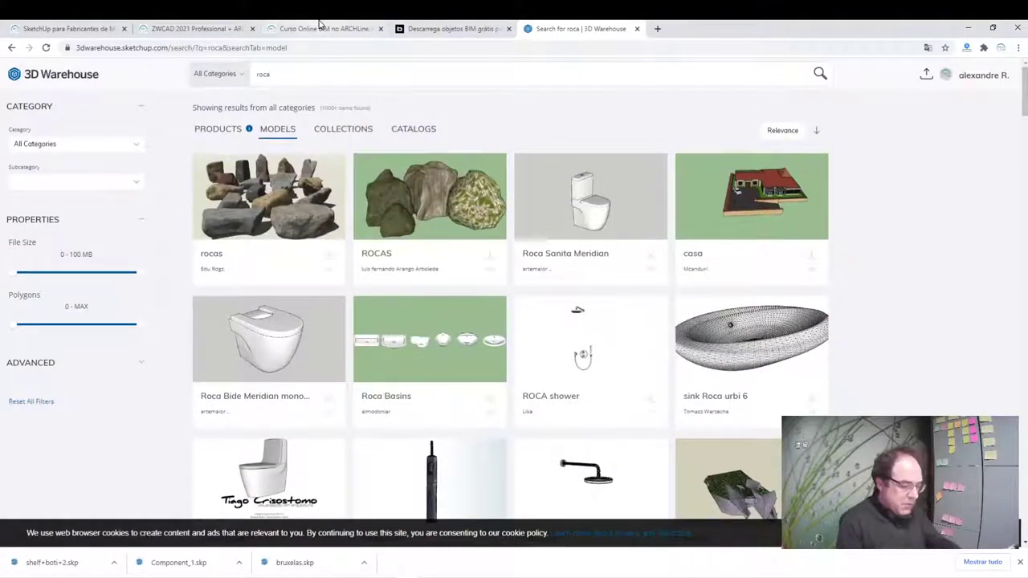
Search 'roca meridian' and scroll through N-Meridian, Meridian Bide and Meridian washbasin results.
type(" meridian")
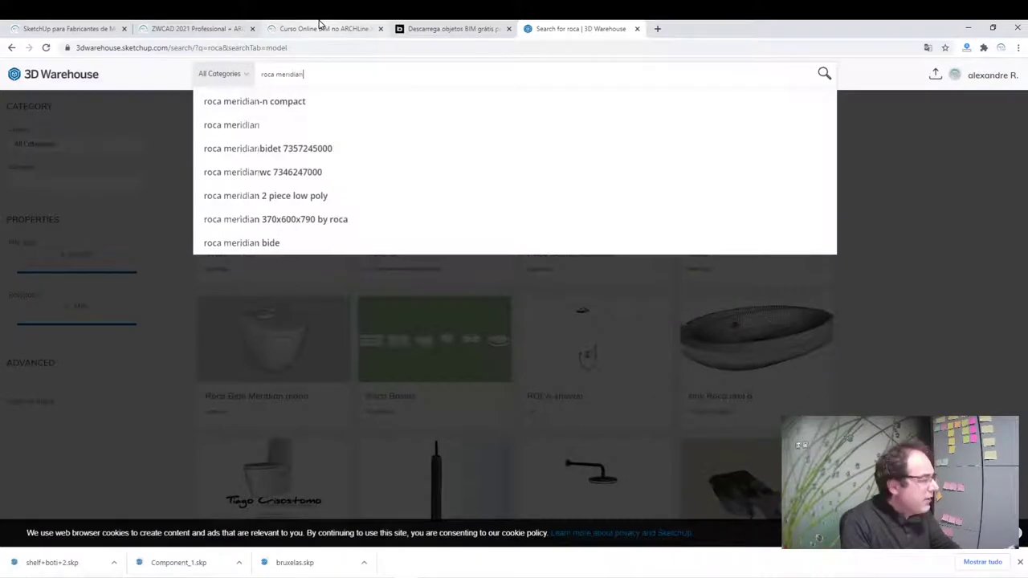
key("Return")
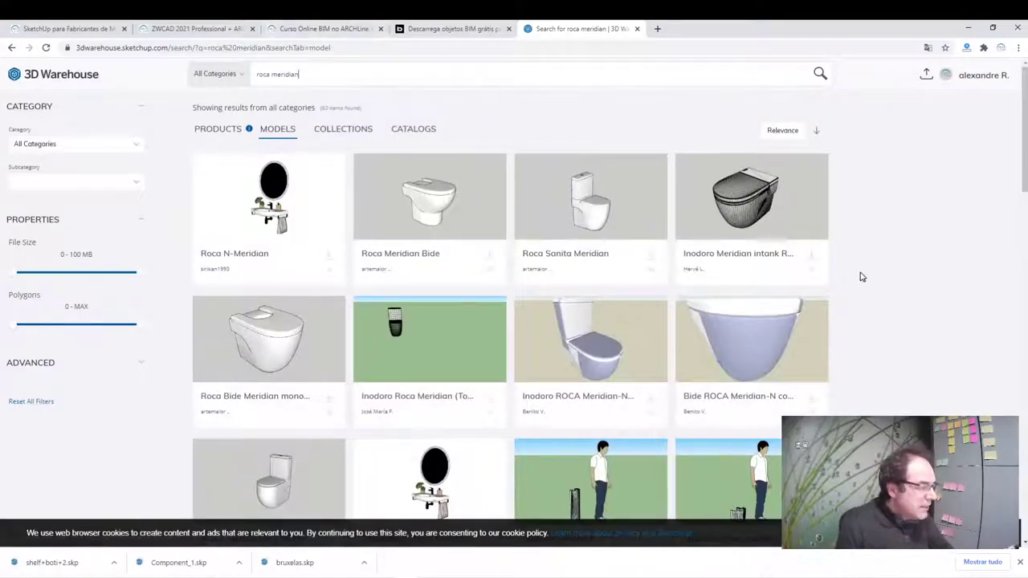
mouse_move(218, 346)
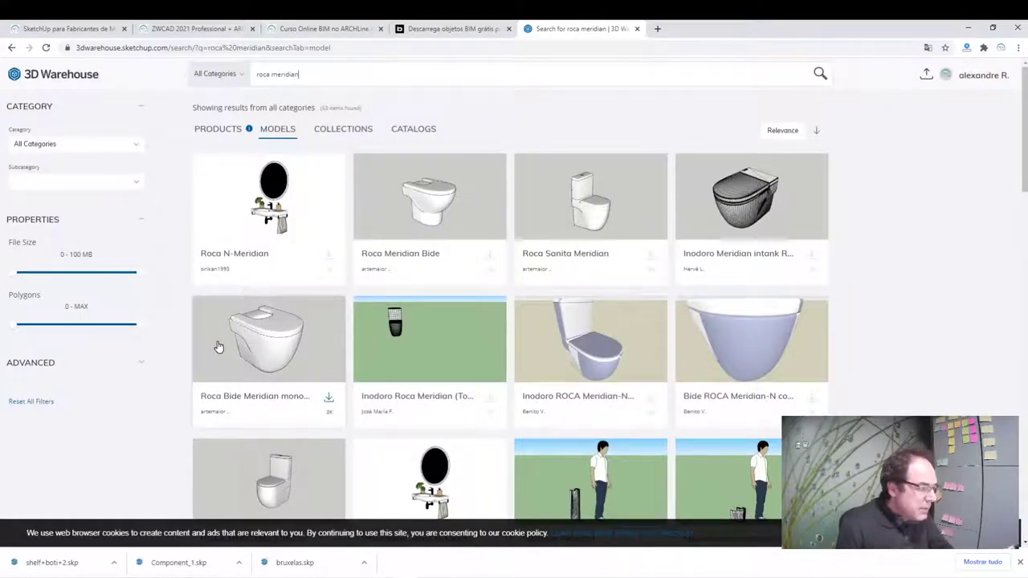
scroll(215, 350, "down", 1)
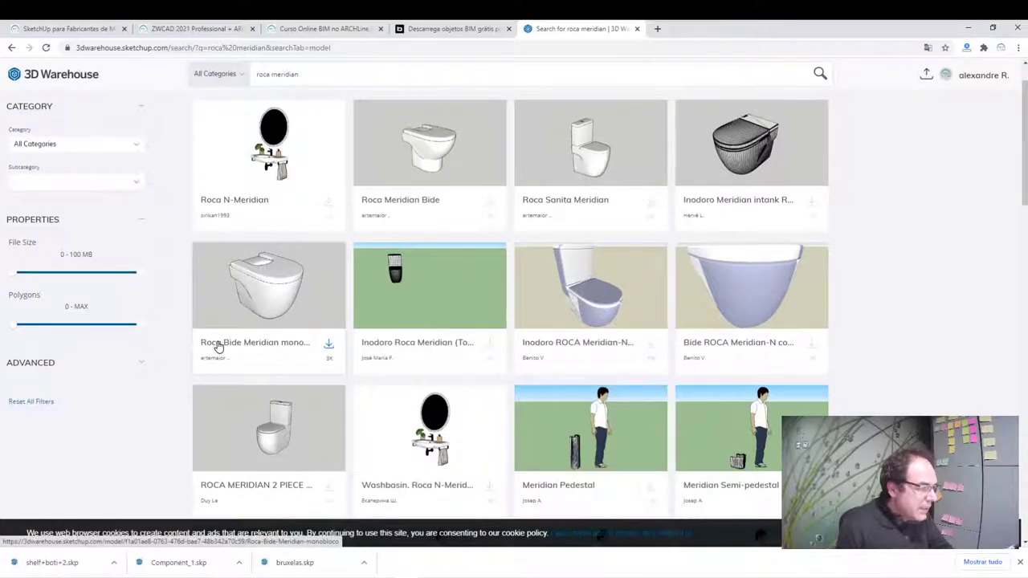
scroll(215, 346, "down", 1)
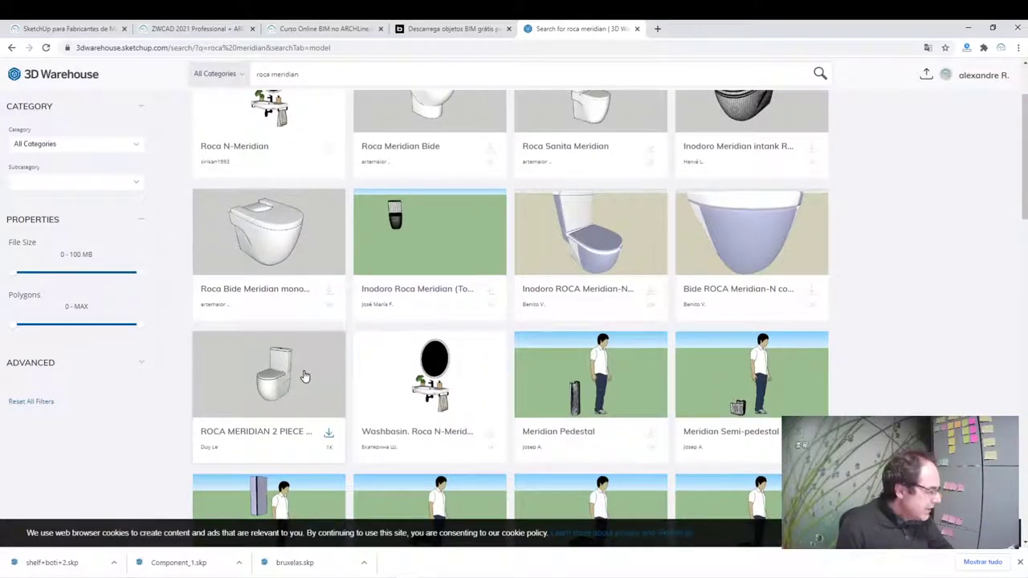
scroll(305, 376, "down", 1)
scroll(287, 342, "up", 3)
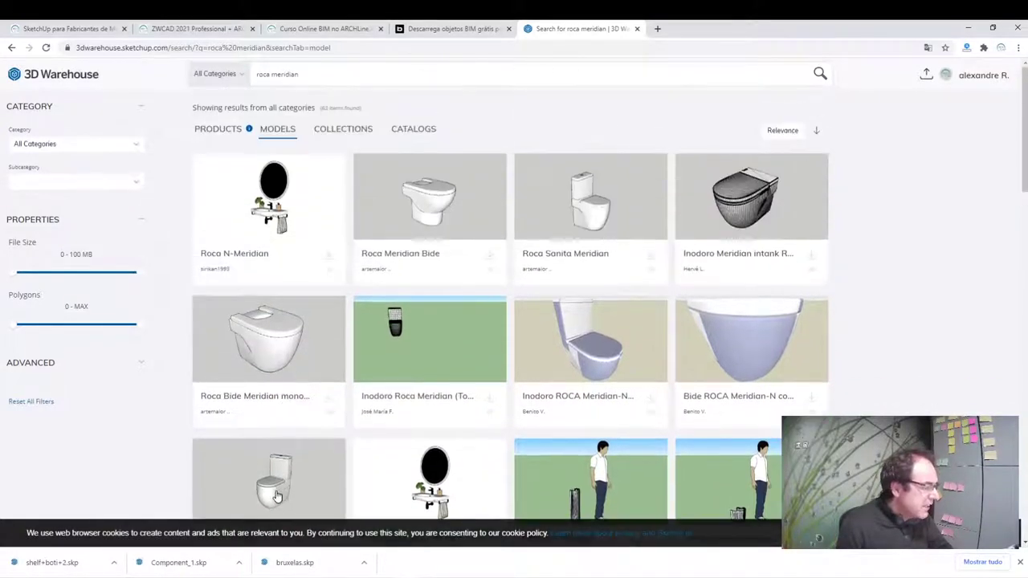
scroll(291, 423, "down", 2)
scroll(297, 393, "down", 2)
scroll(289, 392, "down", 6)
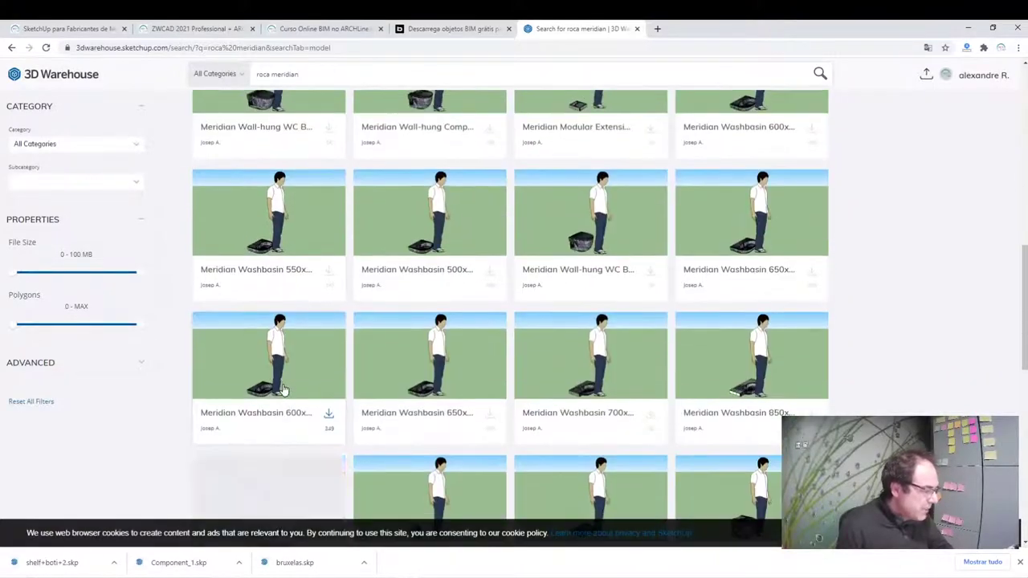
scroll(283, 391, "down", 1)
scroll(282, 392, "down", 1)
scroll(281, 390, "down", 2)
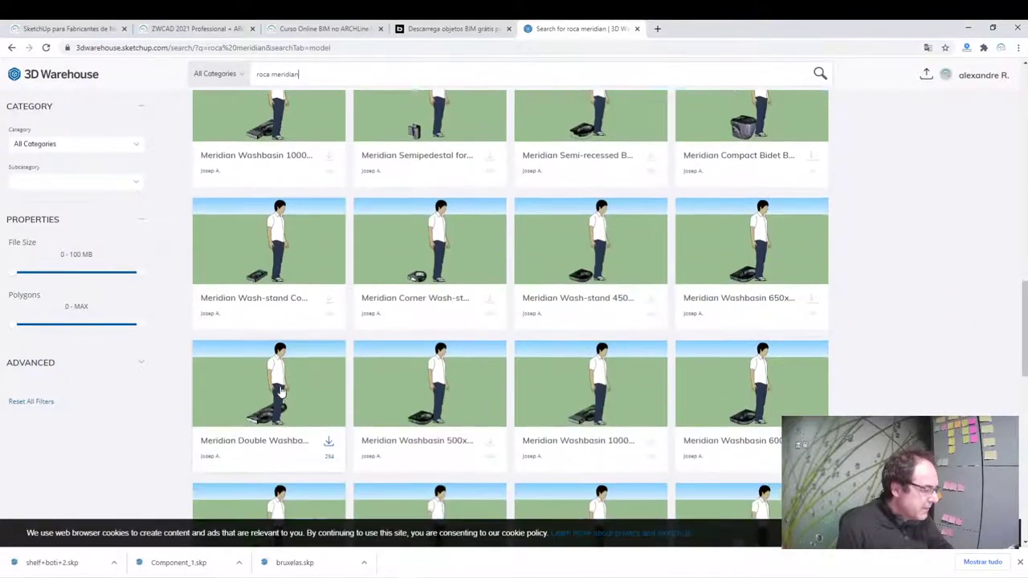
scroll(280, 388, "down", 3)
scroll(278, 386, "down", 3)
scroll(429, 354, "up", 1)
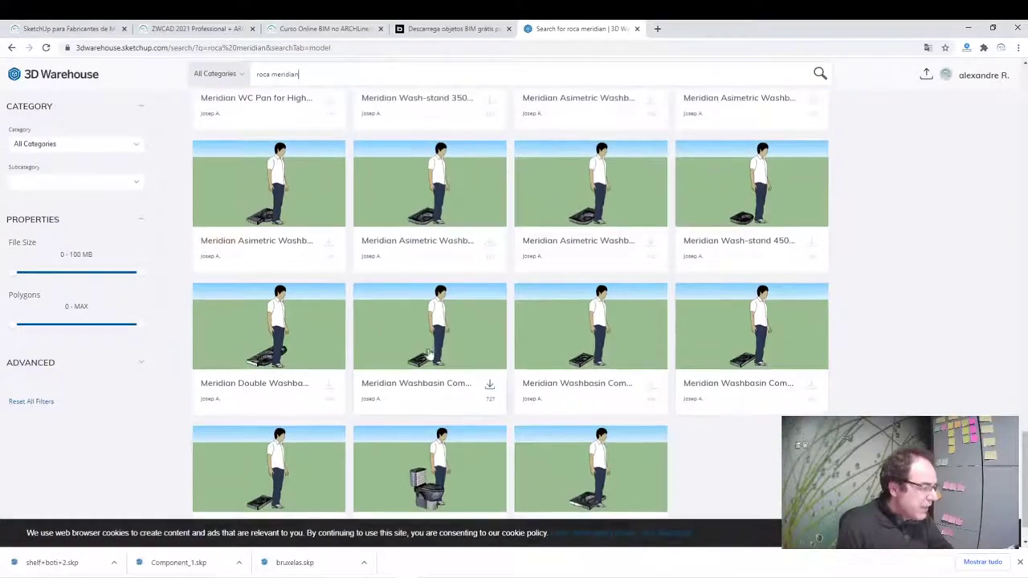
scroll(466, 301, "up", 4)
scroll(459, 283, "up", 4)
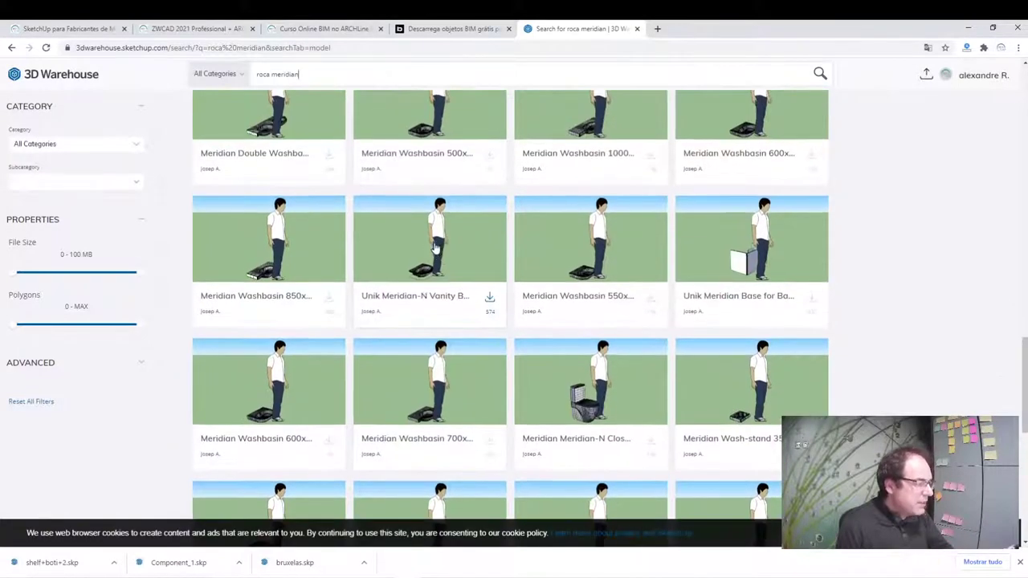
scroll(446, 274, "up", 4)
scroll(426, 257, "up", 4)
scroll(450, 257, "up", 4)
scroll(498, 264, "up", 4)
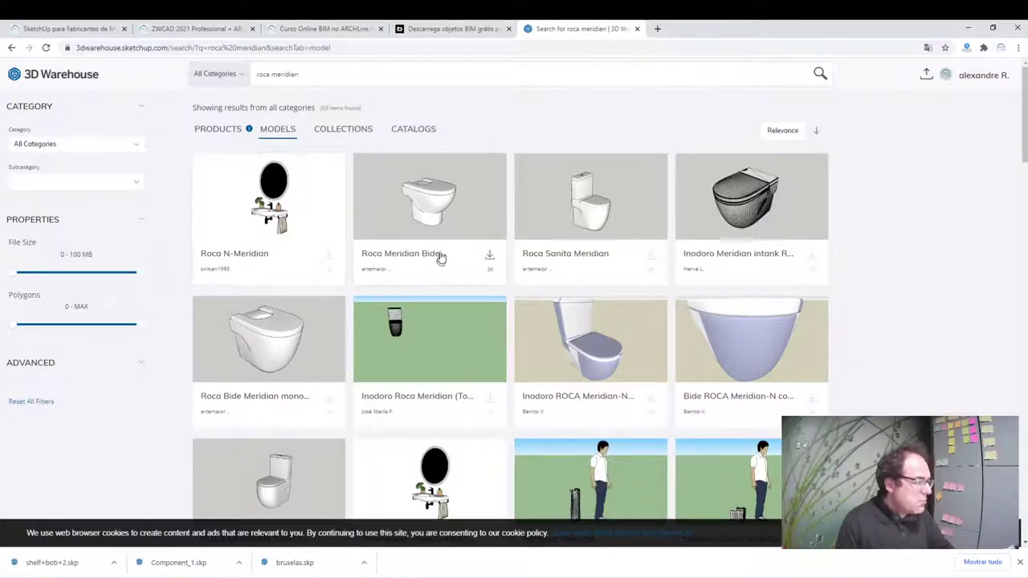
mouse_move(430, 213)
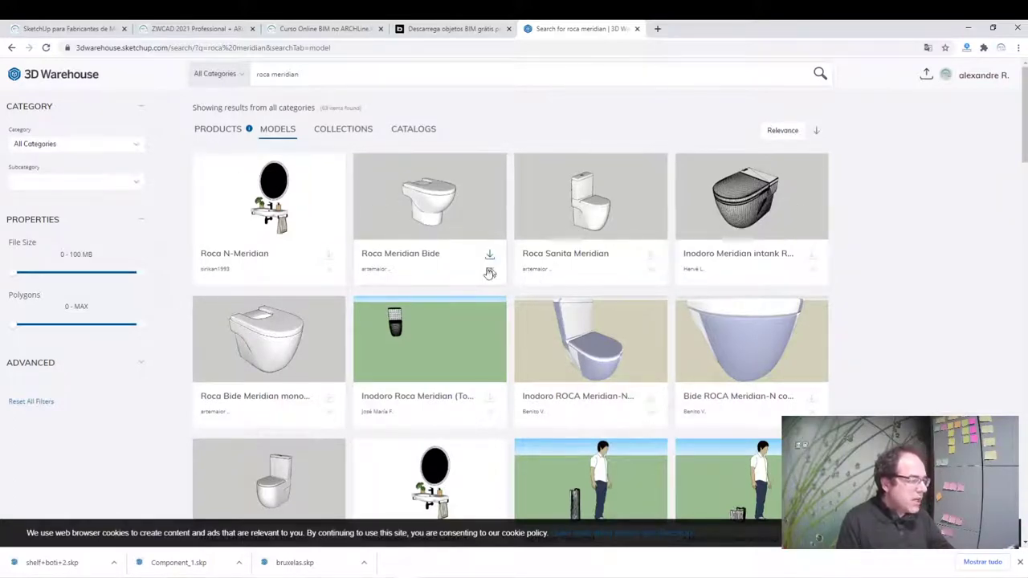
Download Roca Meridian Bide and Roca Sanita Meridian as SketchUp Model (.skp) files.
left_click(488, 258)
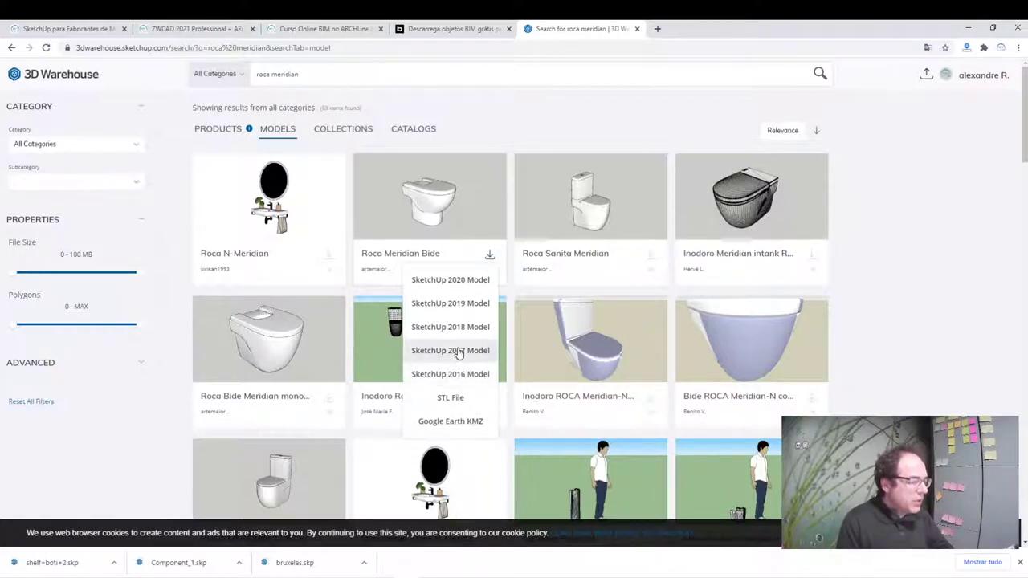
left_click(456, 350)
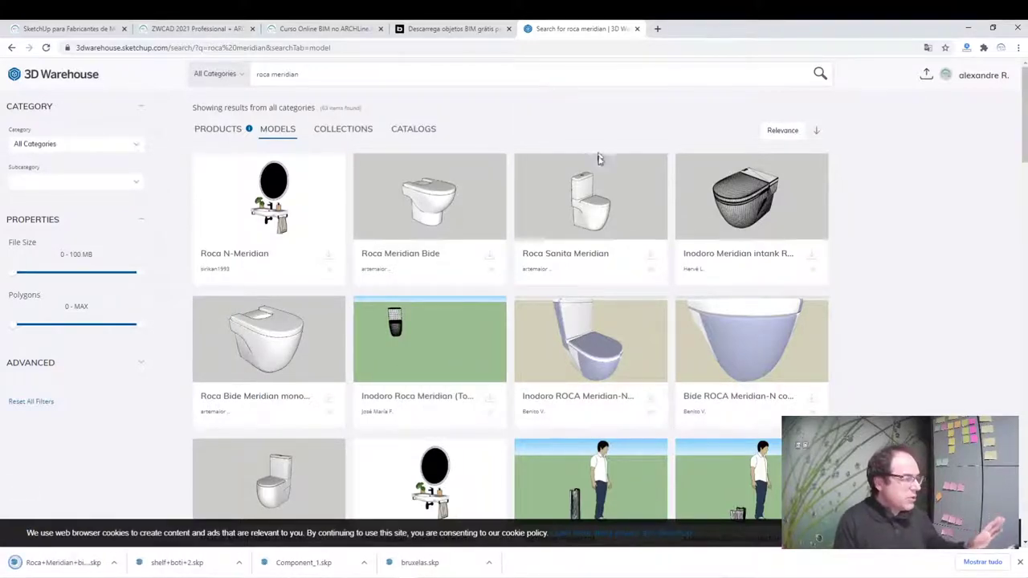
left_click(651, 255)
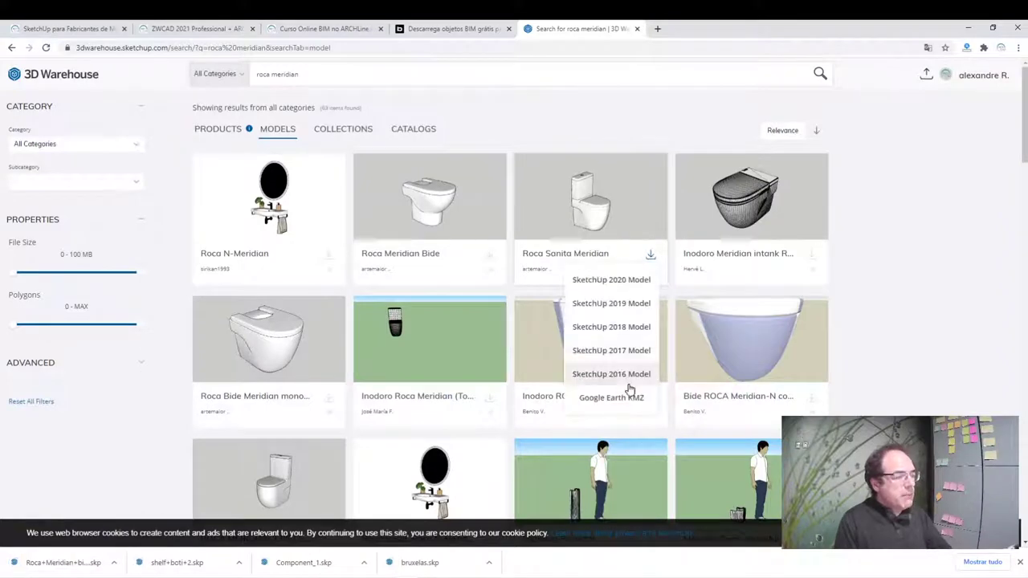
left_click(628, 355)
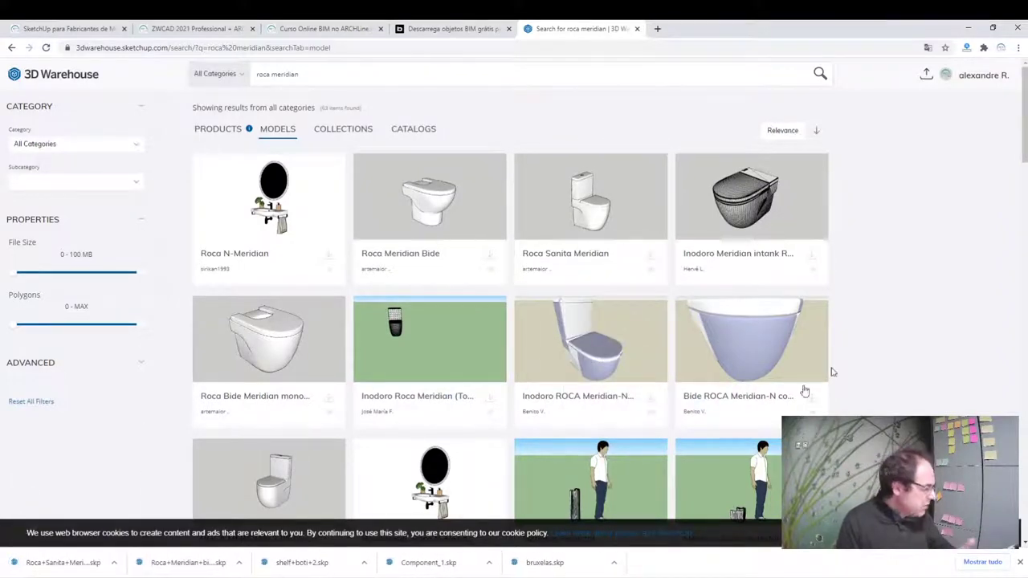
left_click(972, 75)
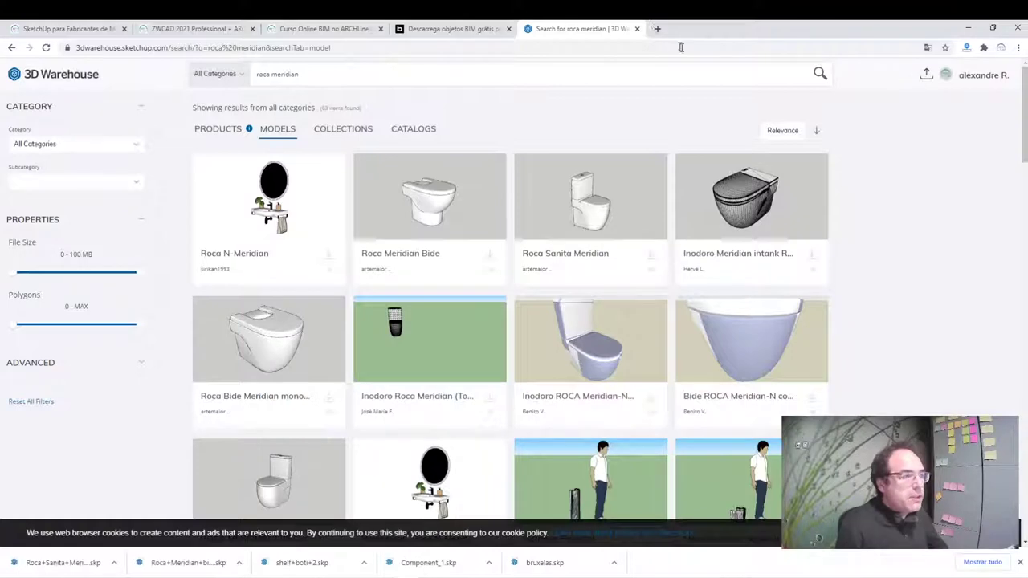
left_click(654, 28)
type("tri")
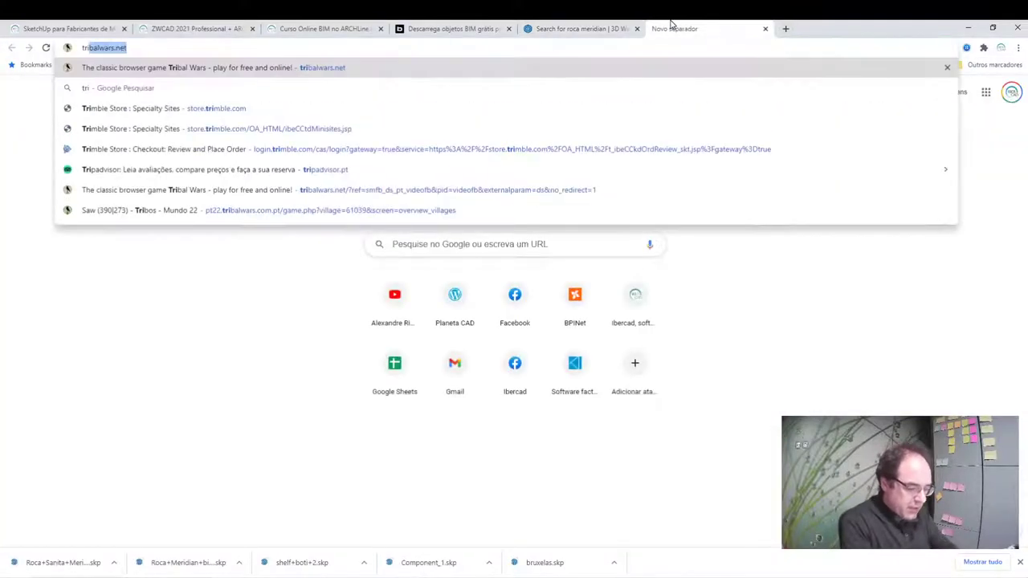
type("mble connect")
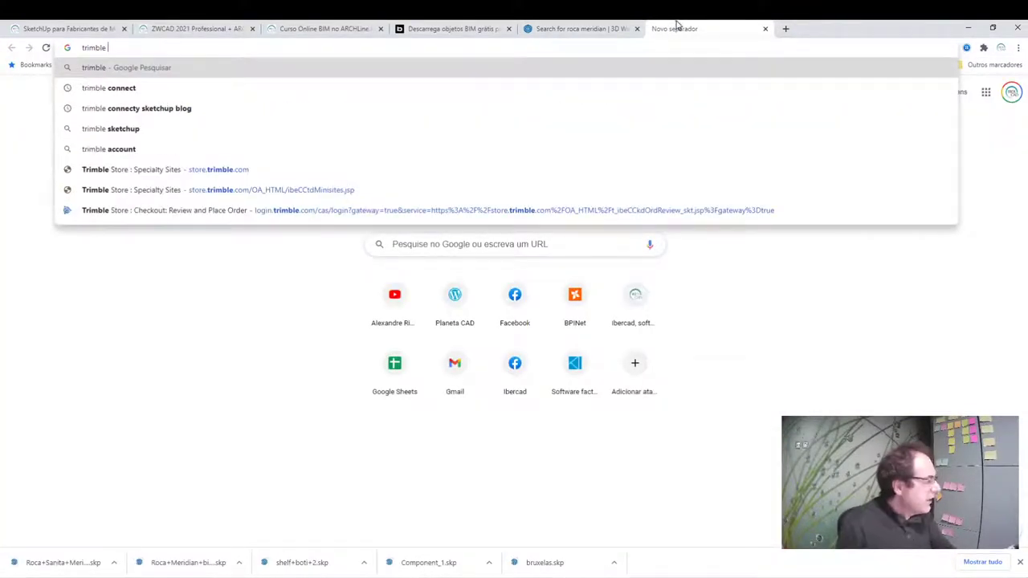
left_click(121, 88)
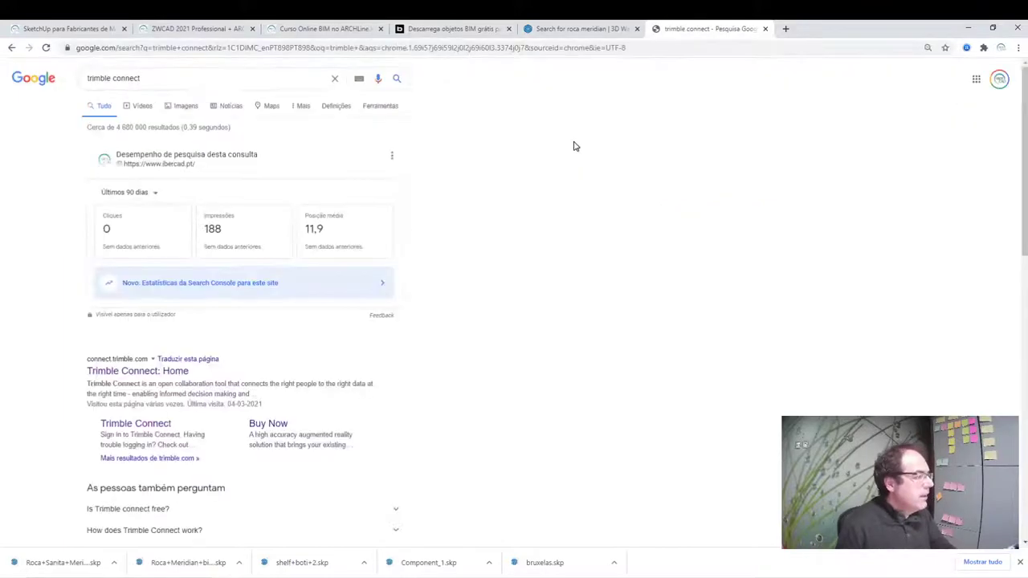
left_click(149, 372)
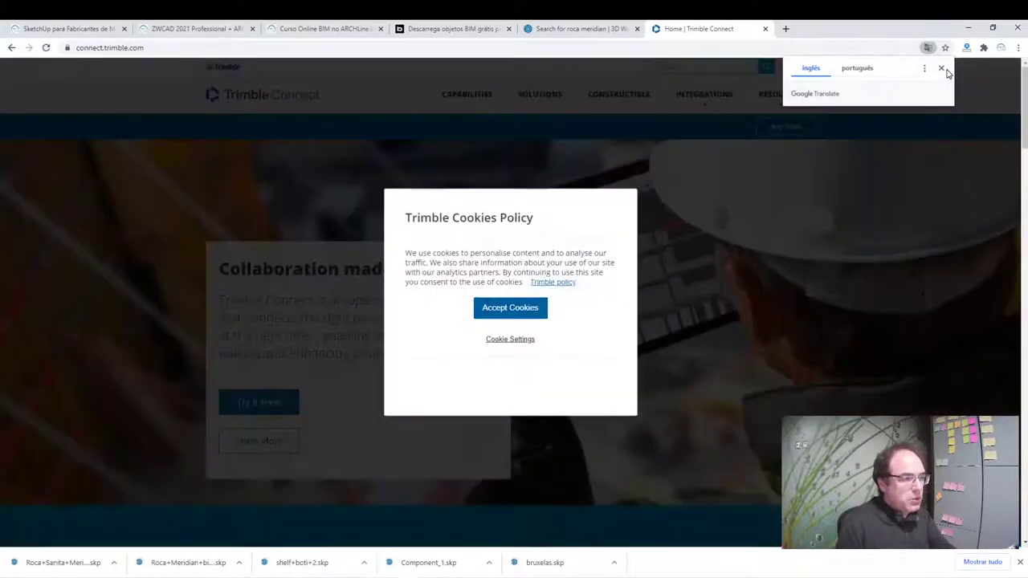
left_click(941, 68)
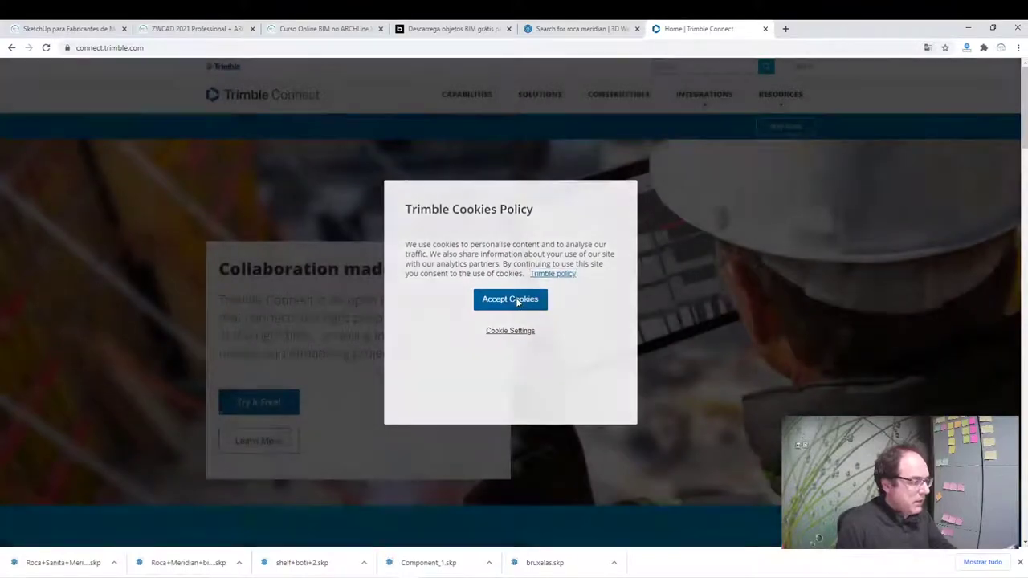
left_click(510, 299)
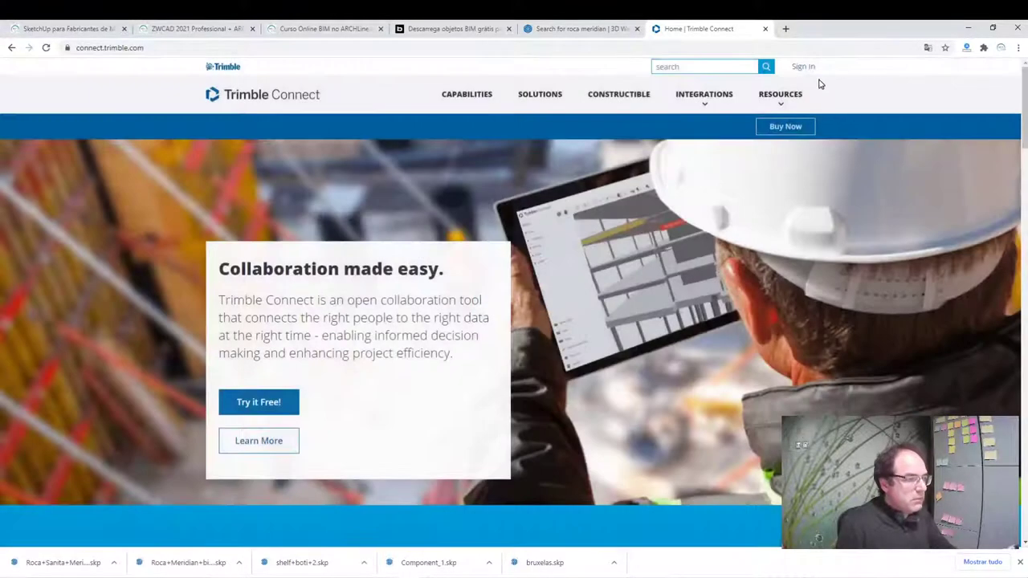
left_click(803, 67)
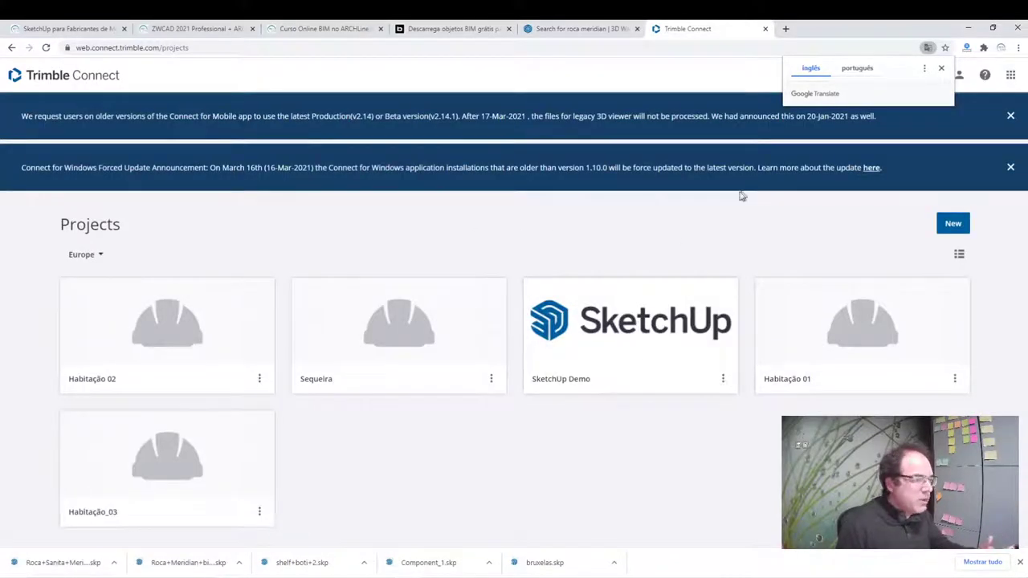
left_click(767, 31)
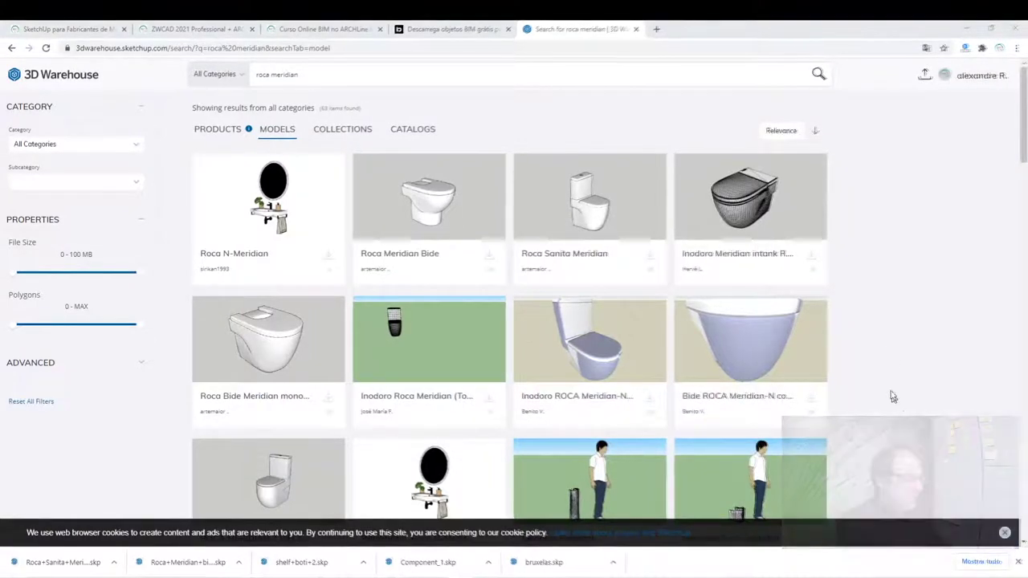
Show the downloaded Roca+Meridian+bi...skp file in its Transferências folder.
scroll(840, 355, "down", 3)
scroll(840, 356, "up", 2)
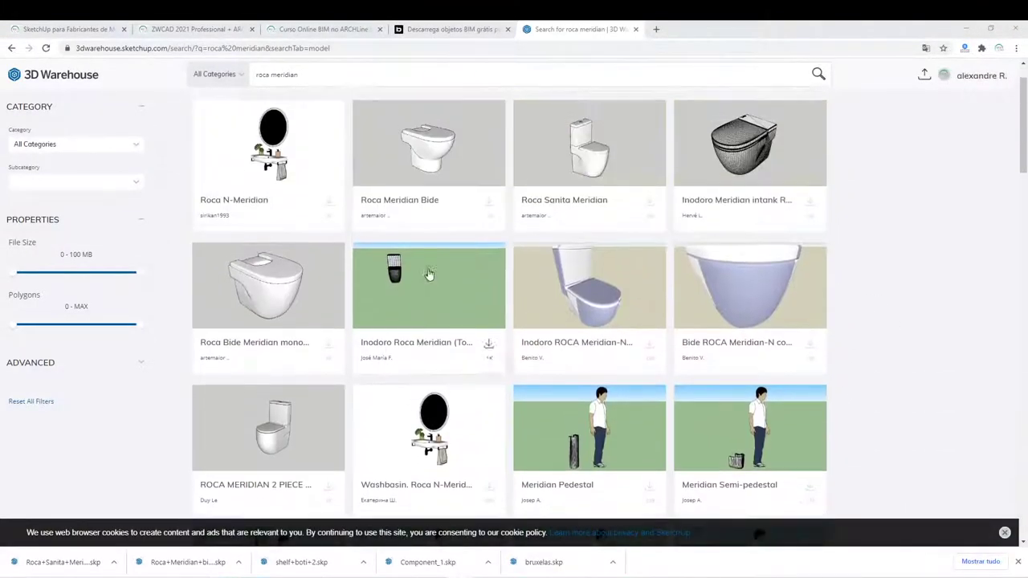
right_click(191, 567)
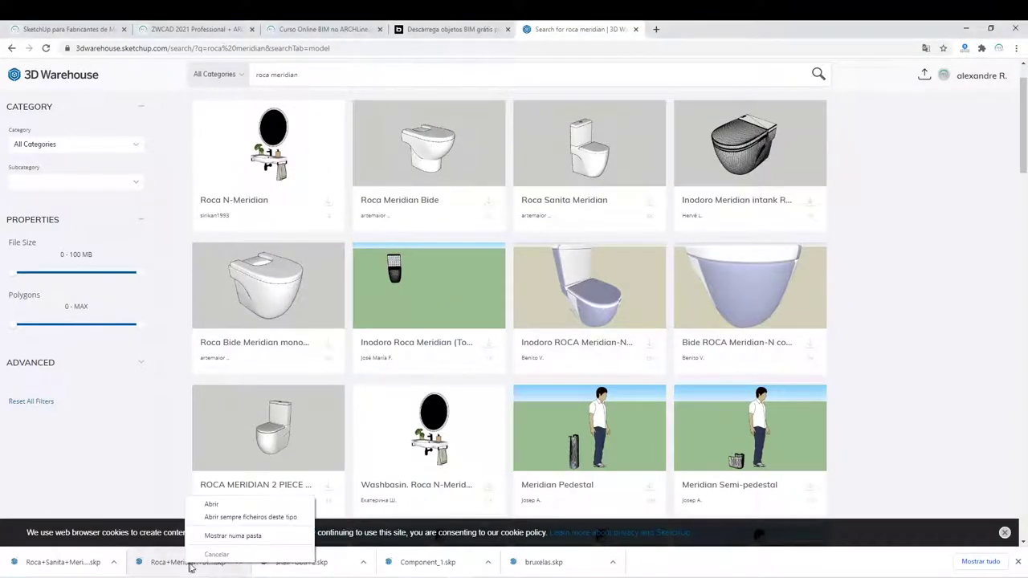
left_click(239, 536)
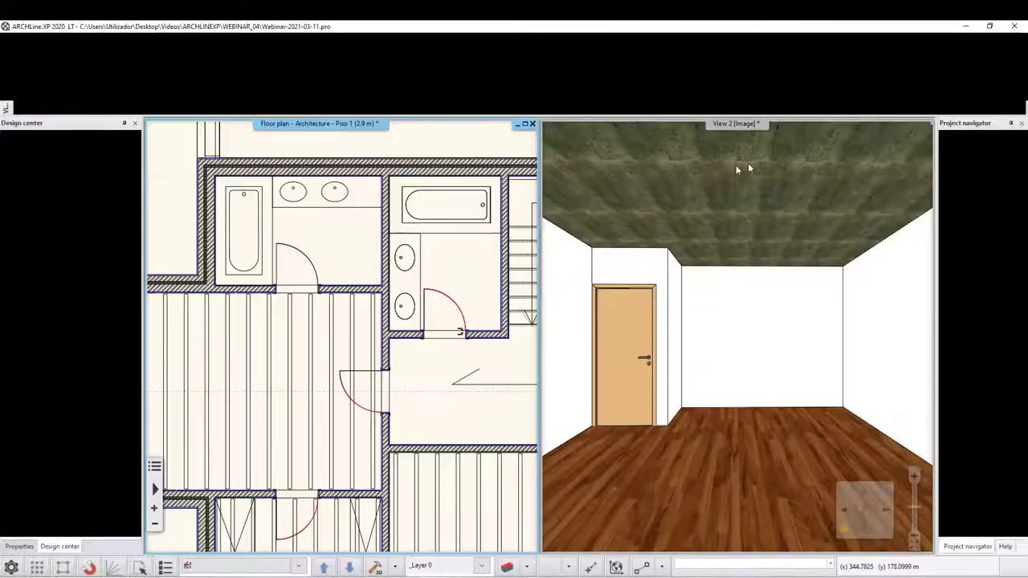
Bring the Transferências folder window to the front and reposition it.
key("alt+Tab")
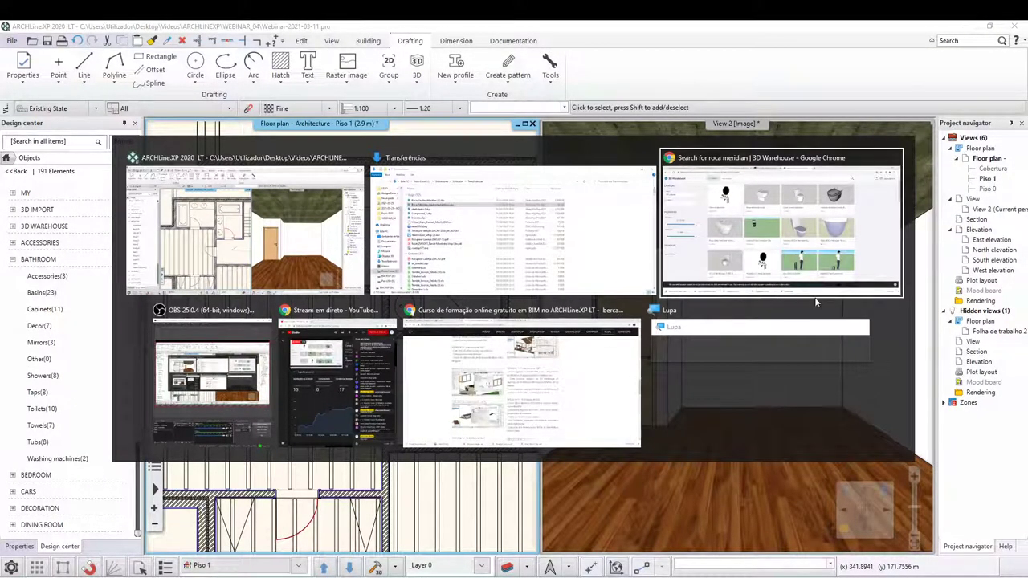
left_click(514, 269)
left_click_drag(392, 83, 538, 83)
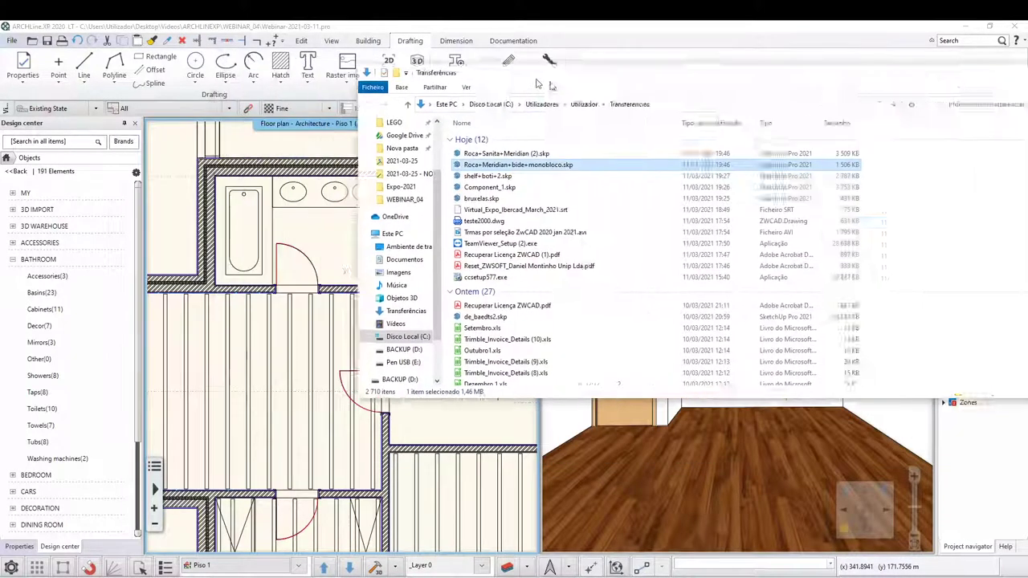
left_click_drag(540, 129, 691, 129)
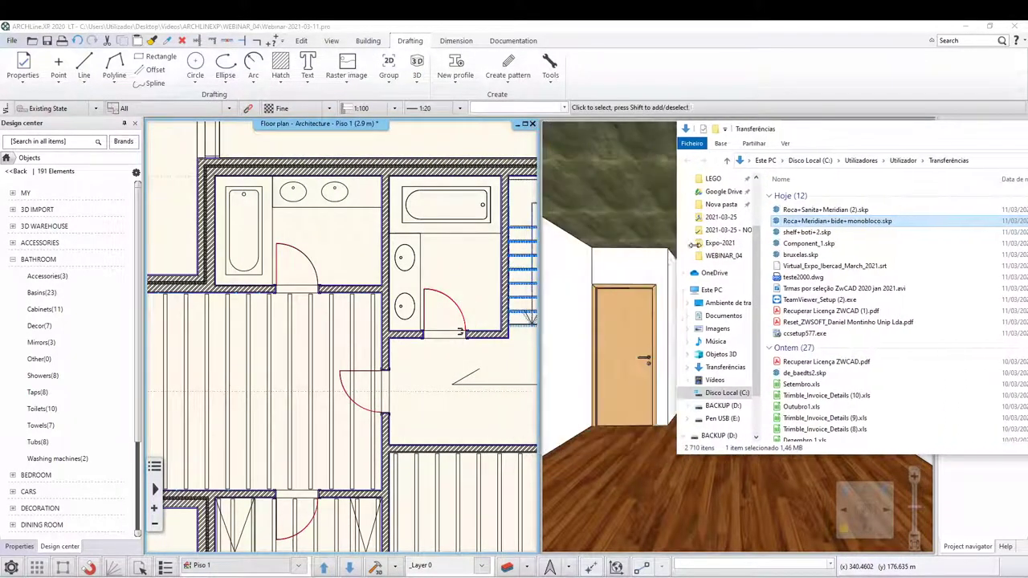
left_click_drag(863, 132, 663, 130)
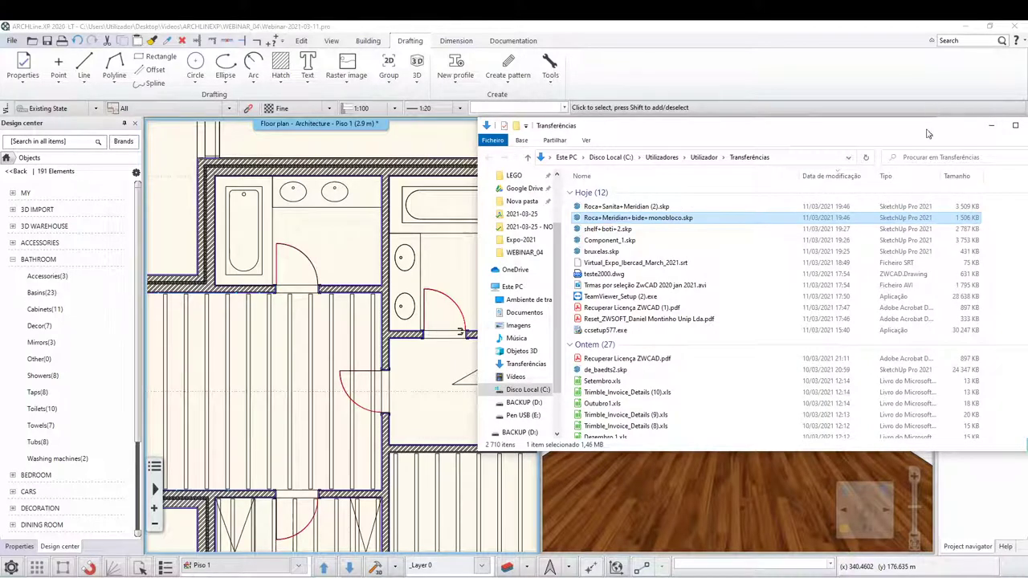
left_click_drag(928, 133, 679, 116)
Shrink the folder to the top-right and drag the Roca Sanita Meridian .skp onto the floor plan.
left_click_drag(804, 265, 426, 265)
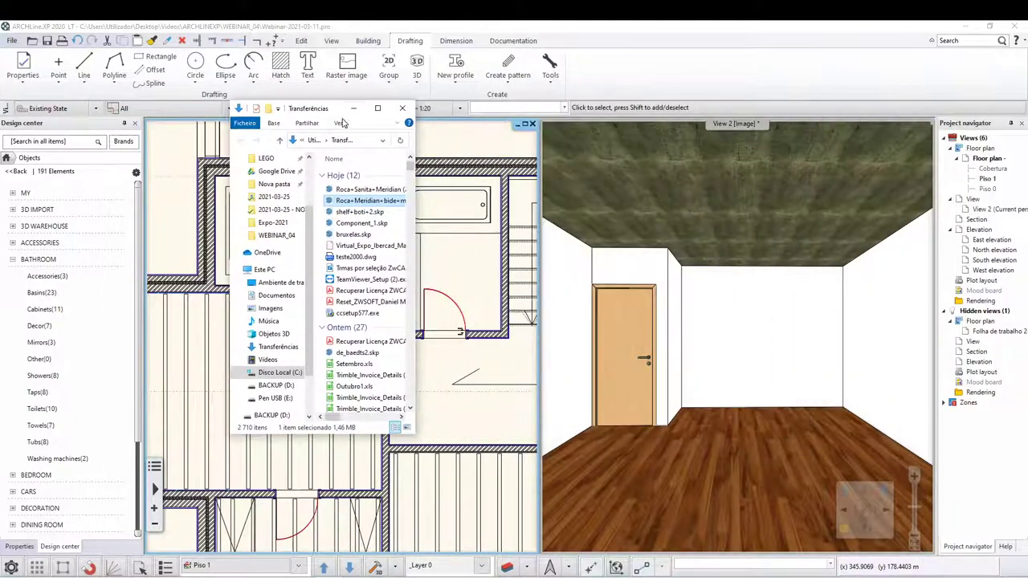
left_click_drag(330, 107, 917, 77)
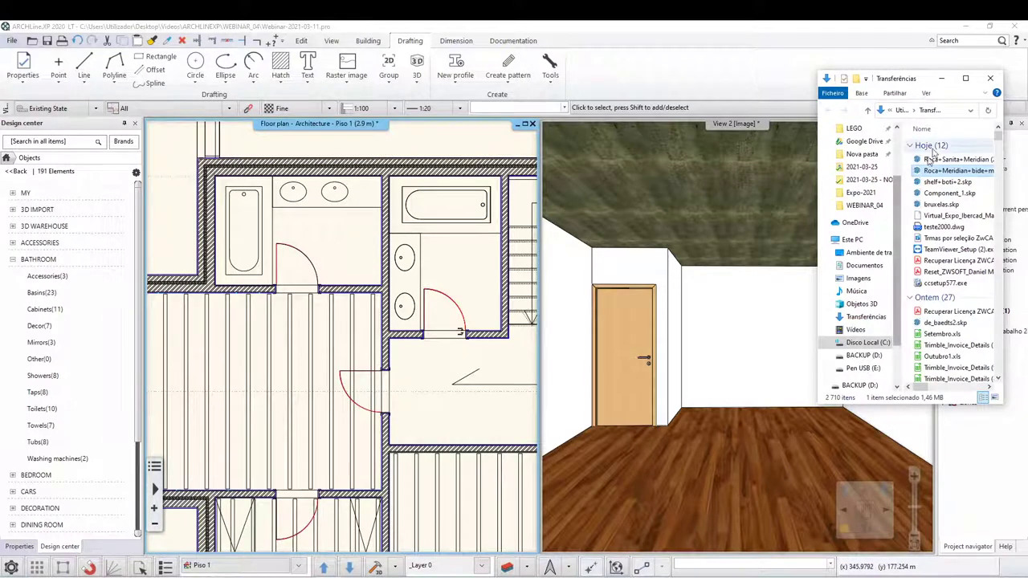
mouse_move(957, 160)
left_mouse_down()
mouse_move(956, 179)
mouse_move(952, 168)
left_mouse_up()
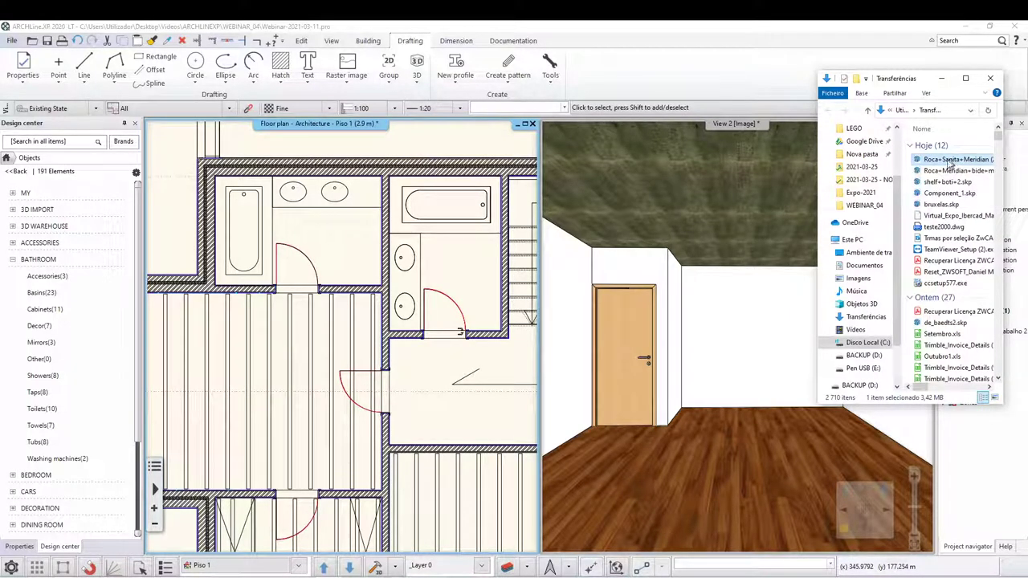
left_click_drag(950, 163, 344, 225)
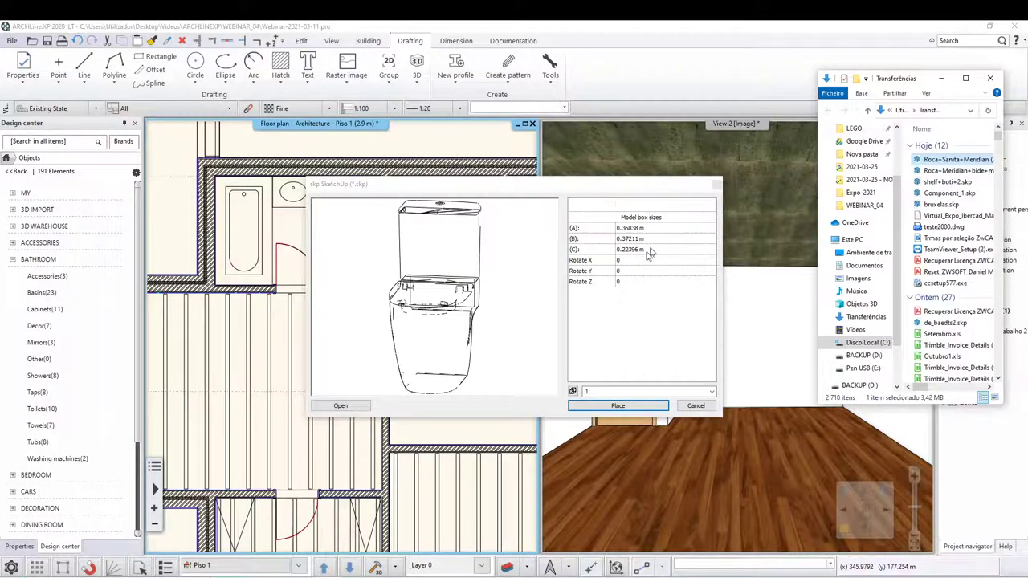
Set the SketchUp import scale to 2 and place the toilet, opening a new library item.
left_click(660, 231)
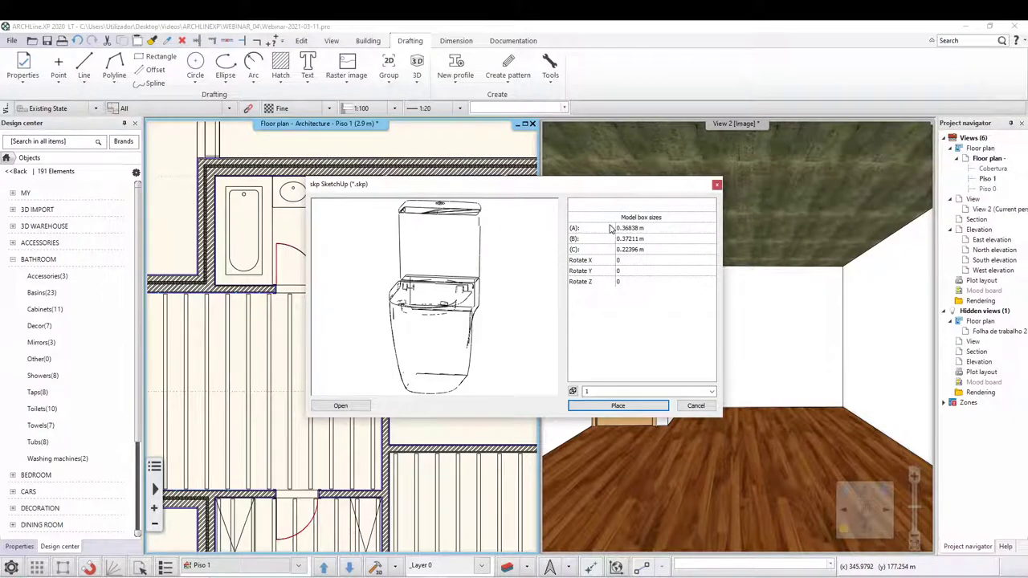
left_click(712, 391)
left_click(589, 408)
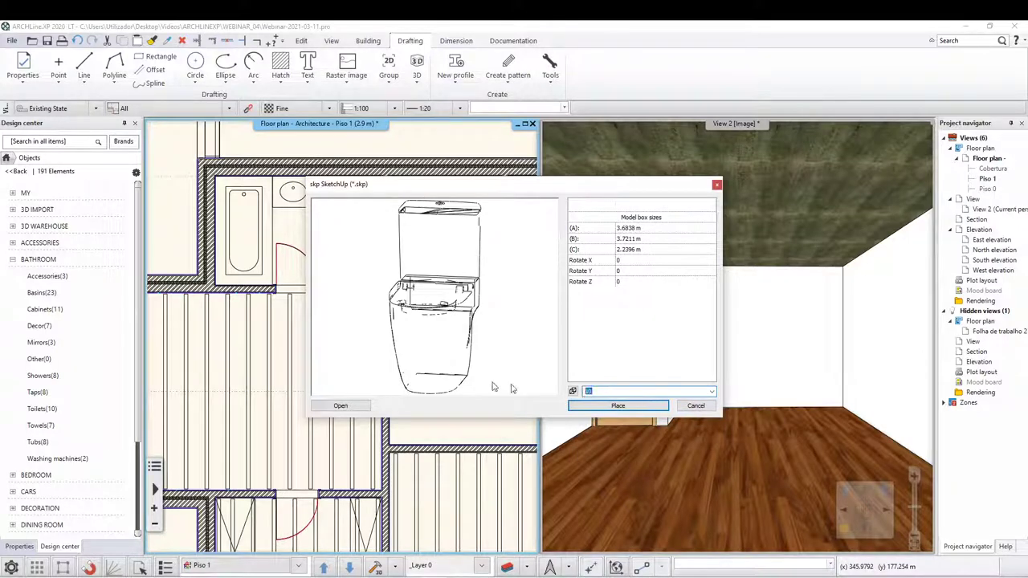
type("2")
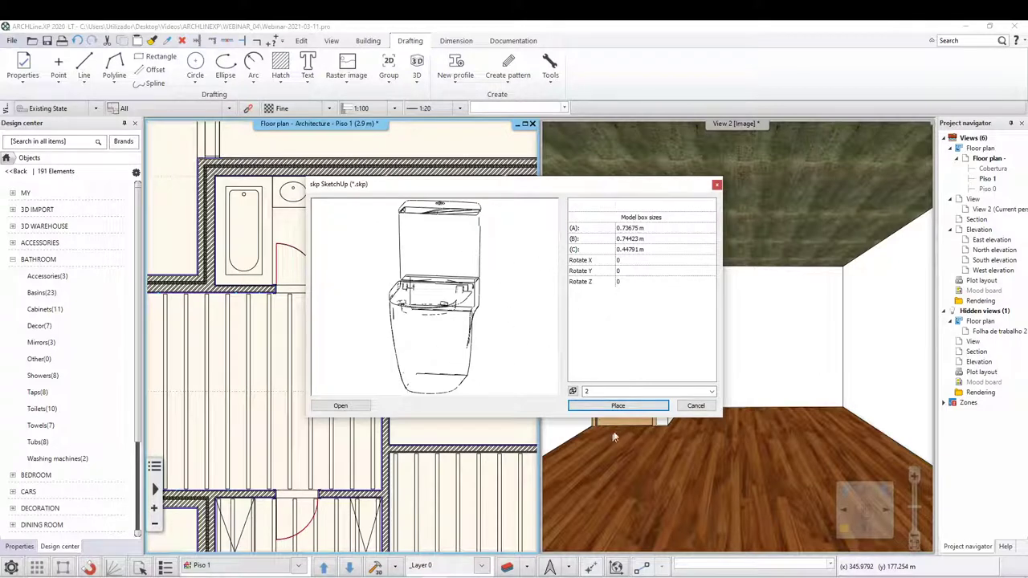
left_click(612, 407)
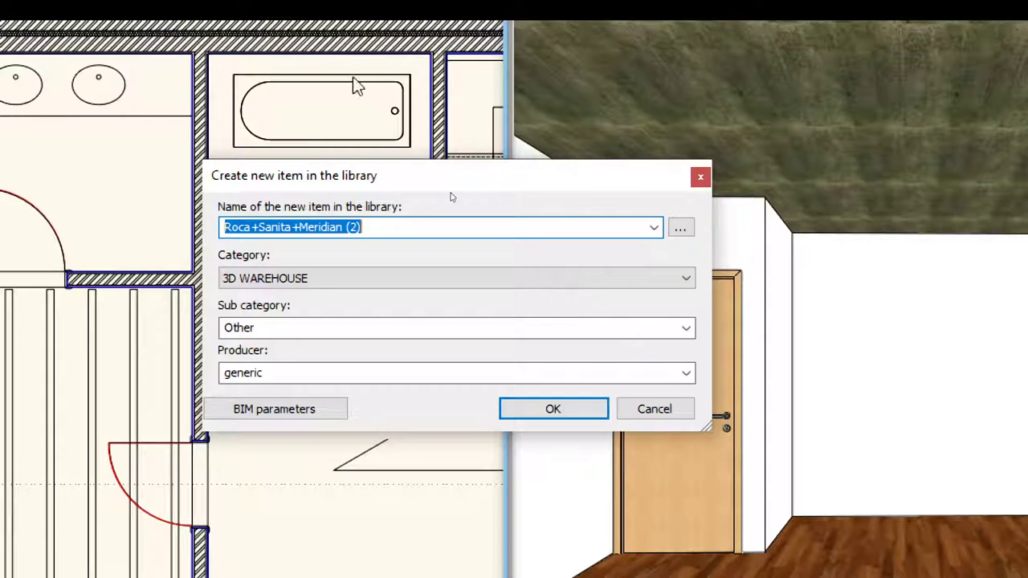
Name the item Roca Sanita Meridian, file it under BATHROOM > Toilets, set the producer, and confirm.
left_click(230, 227)
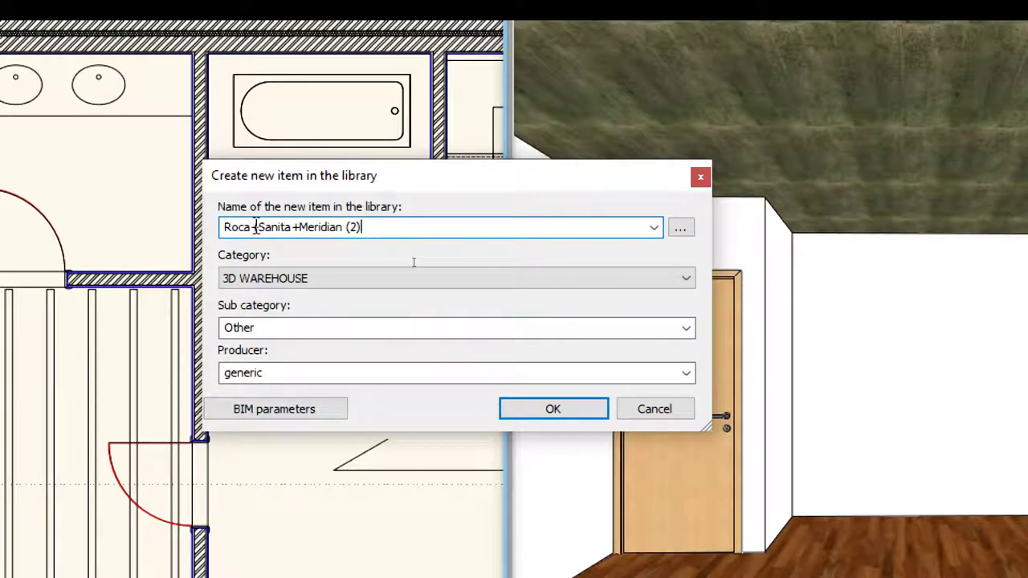
left_click_drag(251, 228, 262, 228)
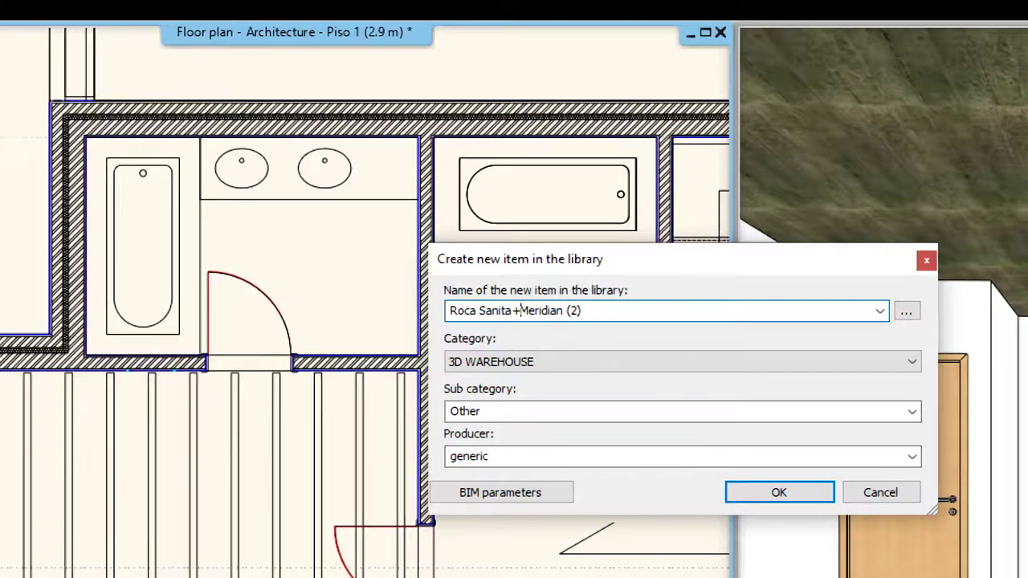
key("BackSpace")
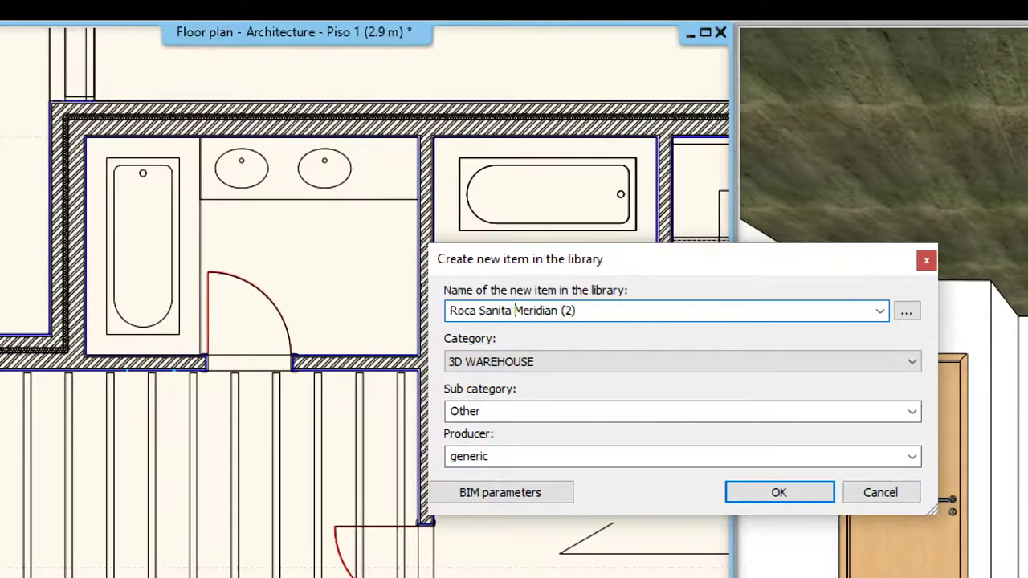
key("End")
key("BackSpace")
key("BackSpace")
key("BackSpace")
key("BackSpace")
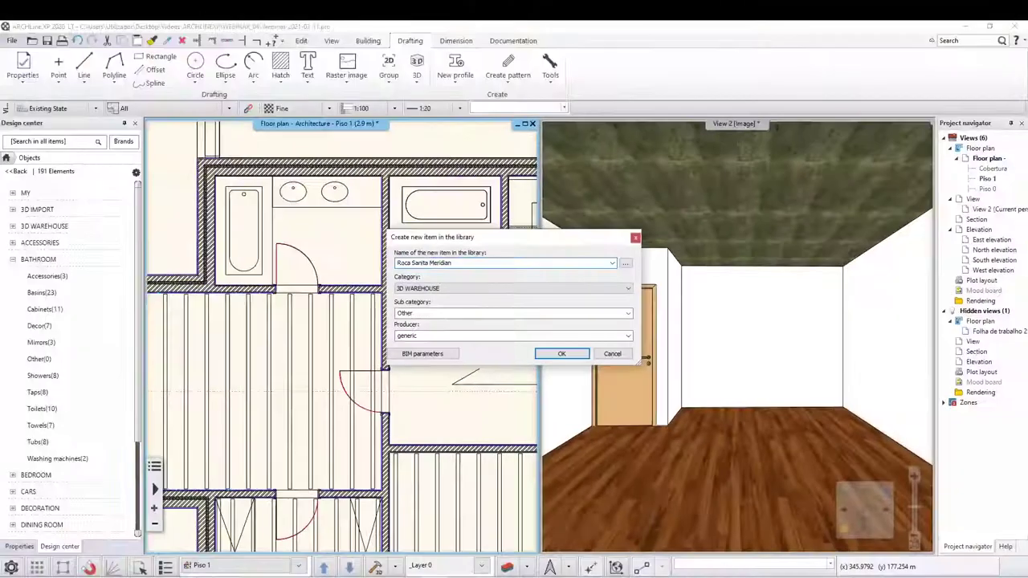
left_click(447, 289)
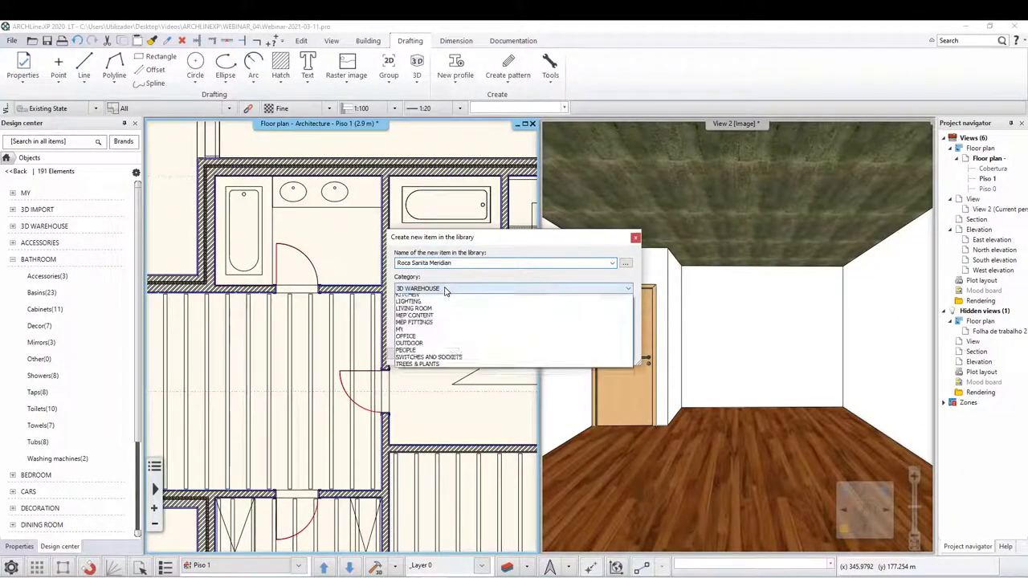
left_click(434, 322)
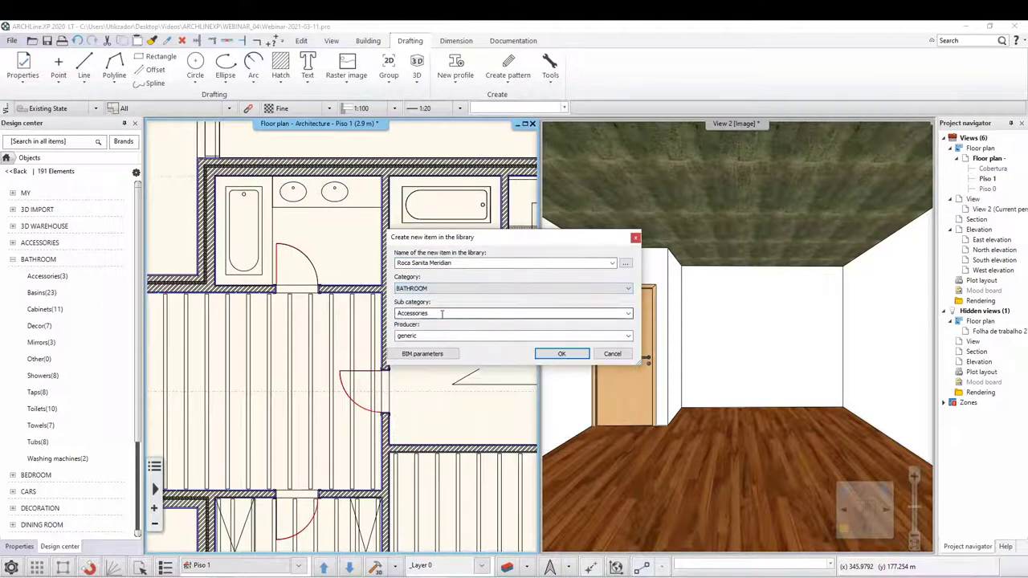
left_click(628, 314)
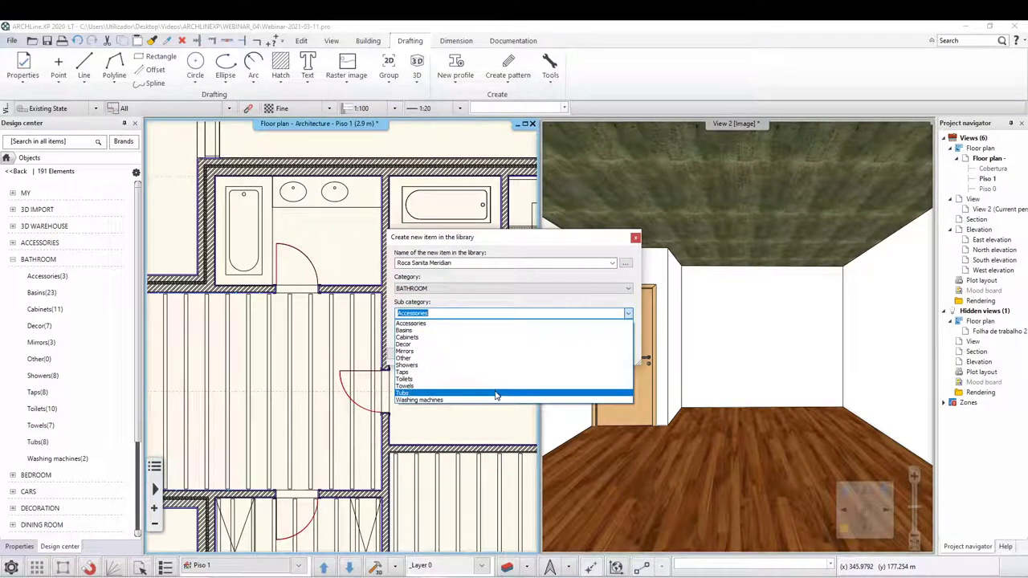
left_click(421, 379)
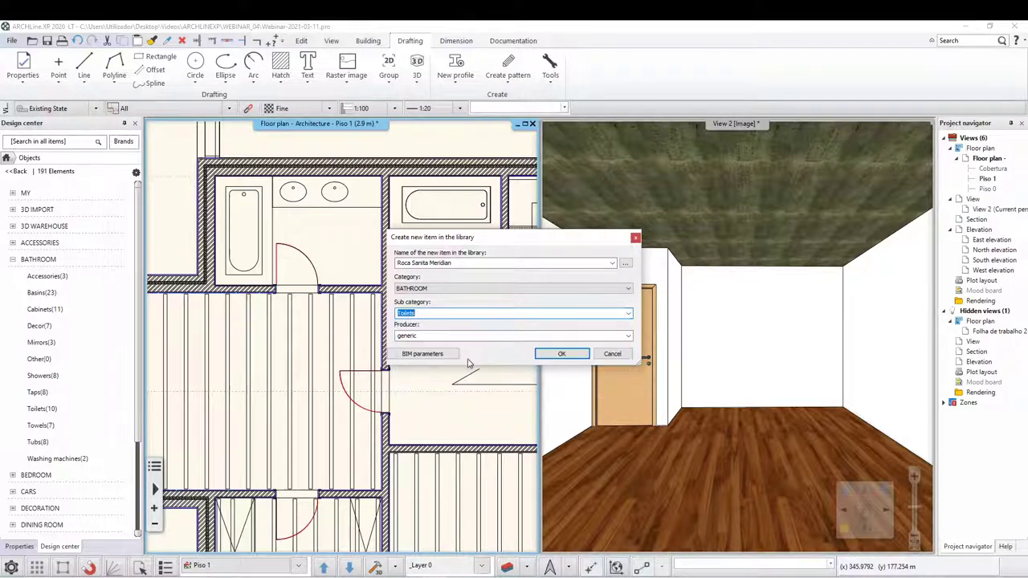
key("Tab")
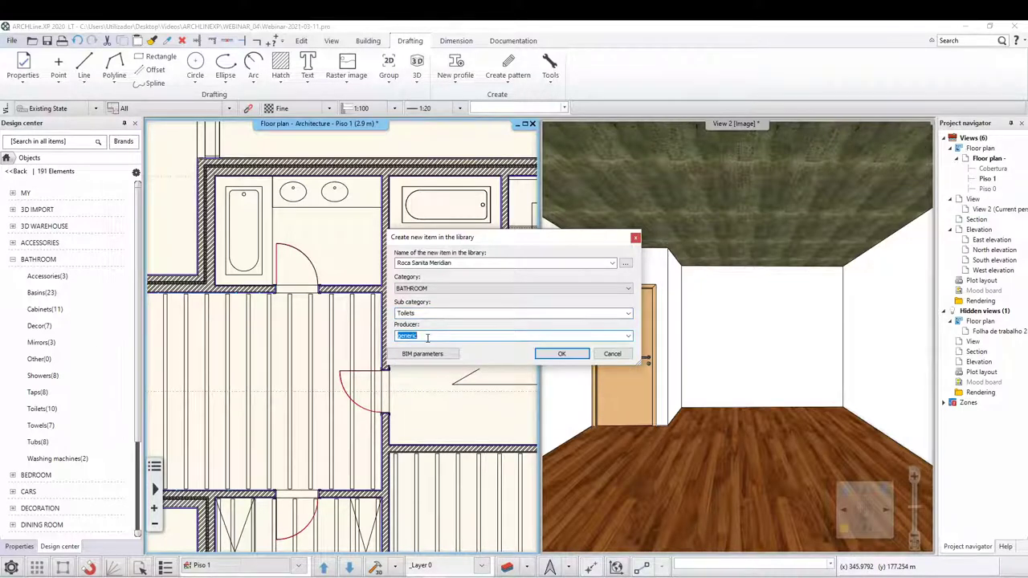
type("Roca")
left_click(560, 355)
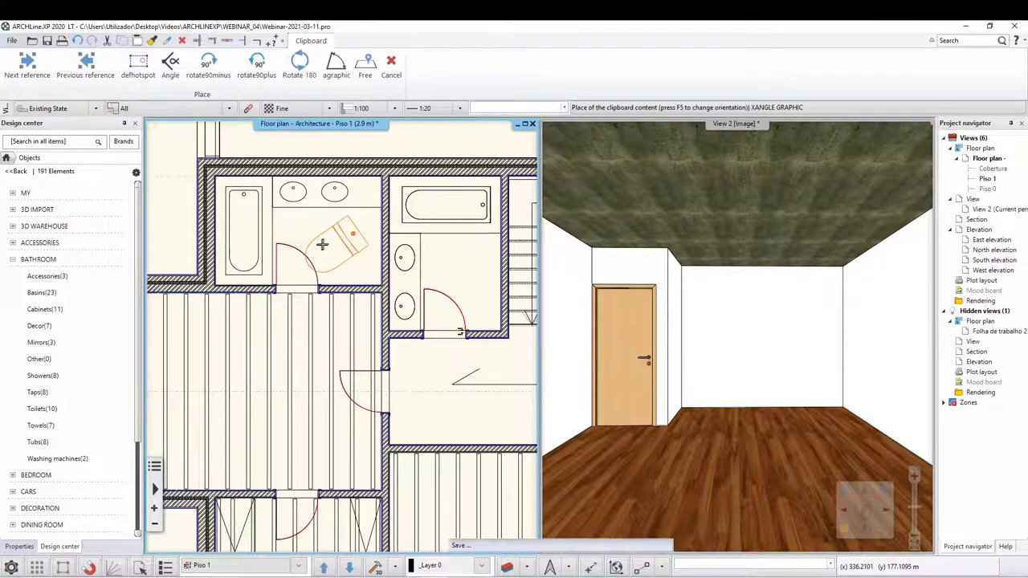
Place the Roca Sanita Meridian toilet in the Piso 1 bathroom and select it.
scroll(361, 229, "up", 3)
scroll(369, 241, "up", 1)
left_click(374, 253)
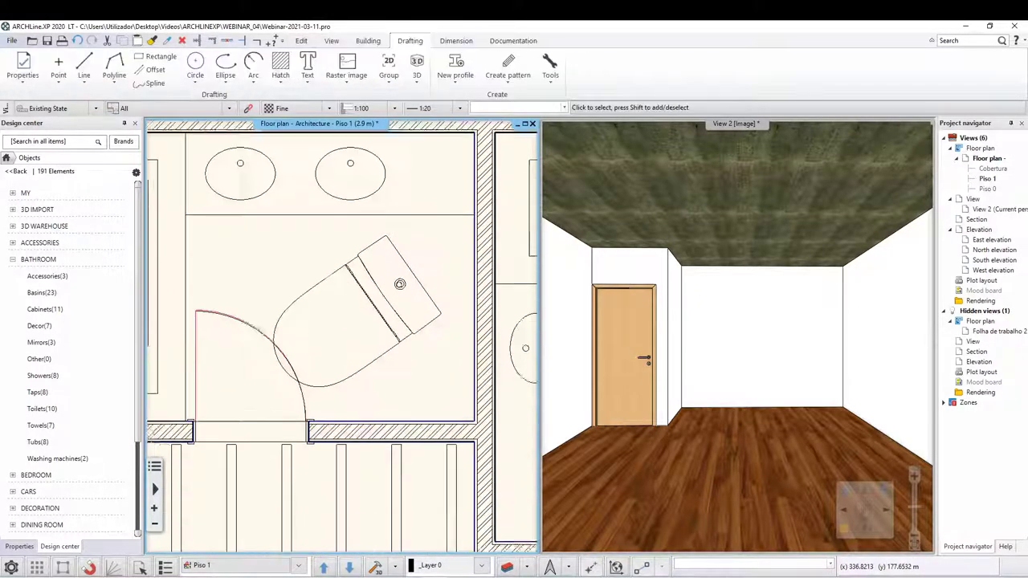
scroll(374, 254, "up", 2)
left_click(386, 273)
scroll(389, 297, "down", 2)
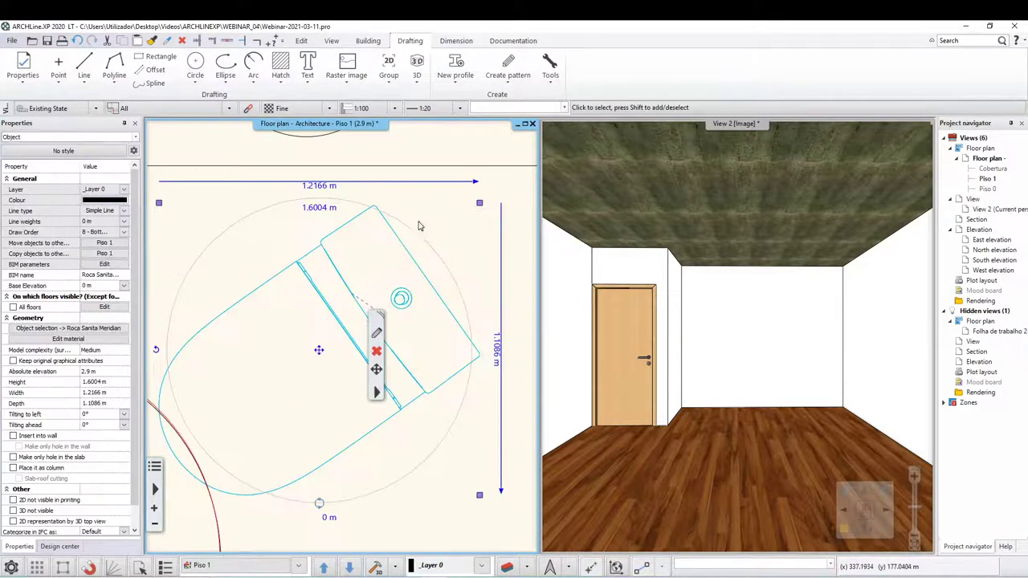
scroll(396, 323, "down", 1)
middle_click_drag(396, 323, 400, 268)
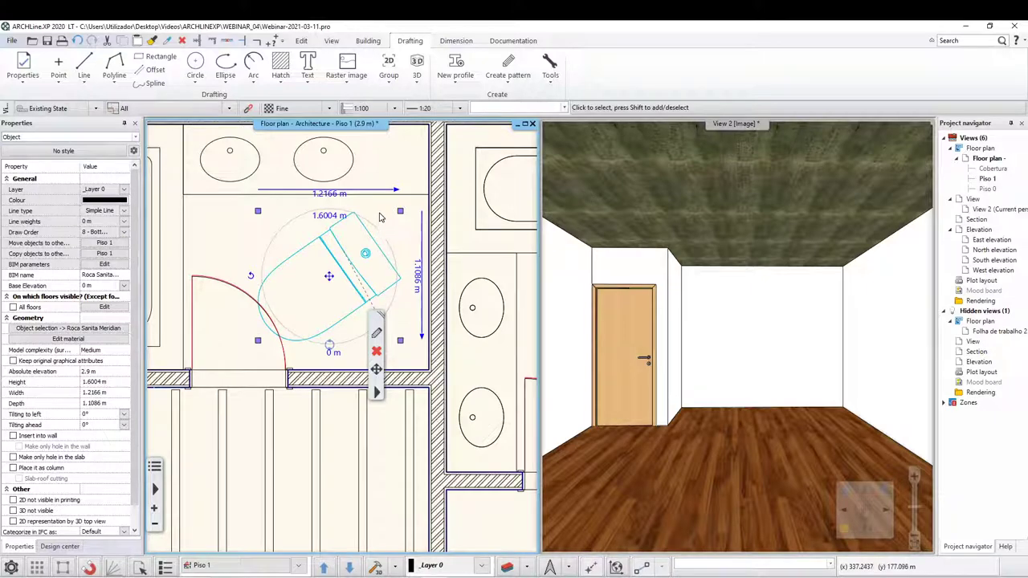
Delete the placed toilet from the bathroom.
key("Delete")
scroll(392, 222, "down", 2)
middle_click_drag(397, 329, 329, 284)
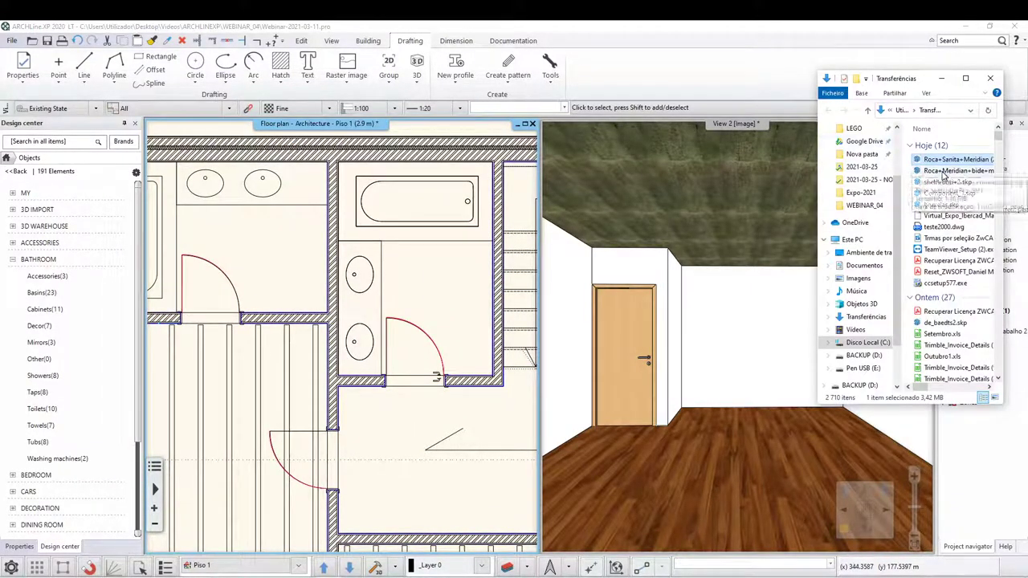
Drag the Roca Meridian bidet .skp onto the plan and accept it as a new library entry.
left_click(953, 171)
left_click_drag(952, 173, 310, 236)
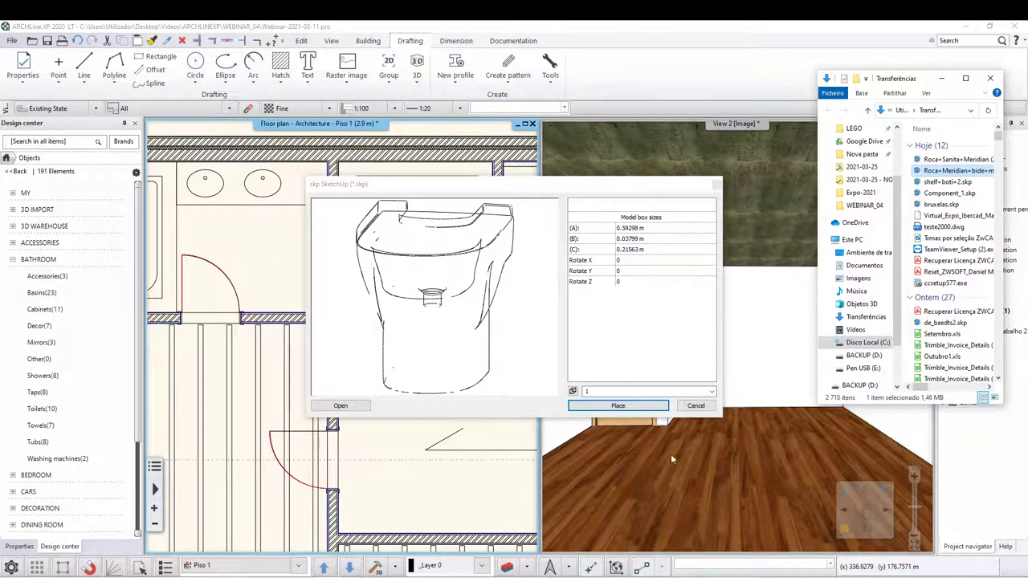
left_click(595, 407)
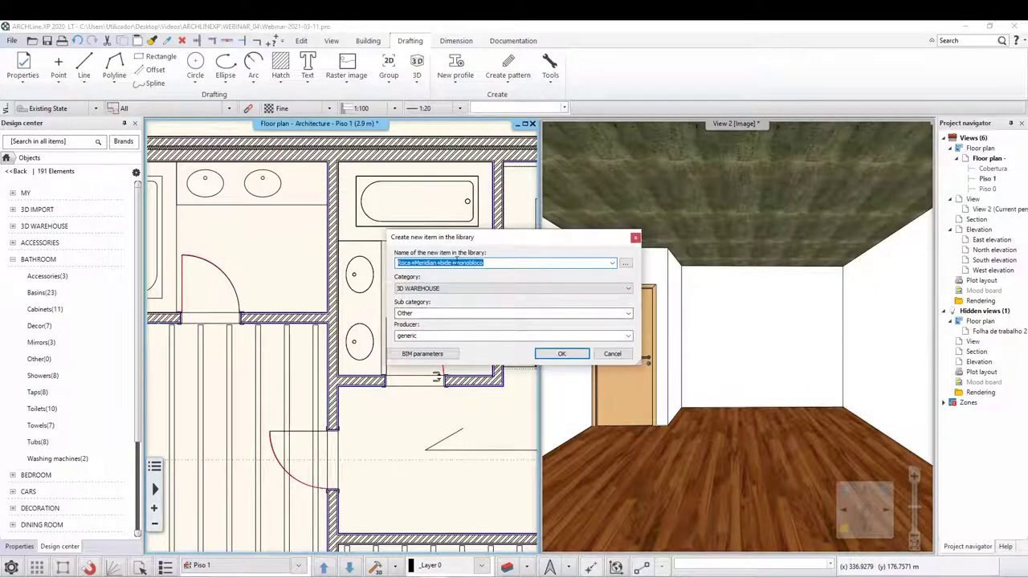
Trim the name to Roca Meridian bide, choose category BATHROOM, and type a new Bidé subcategory.
left_click(451, 263)
key("shift+End")
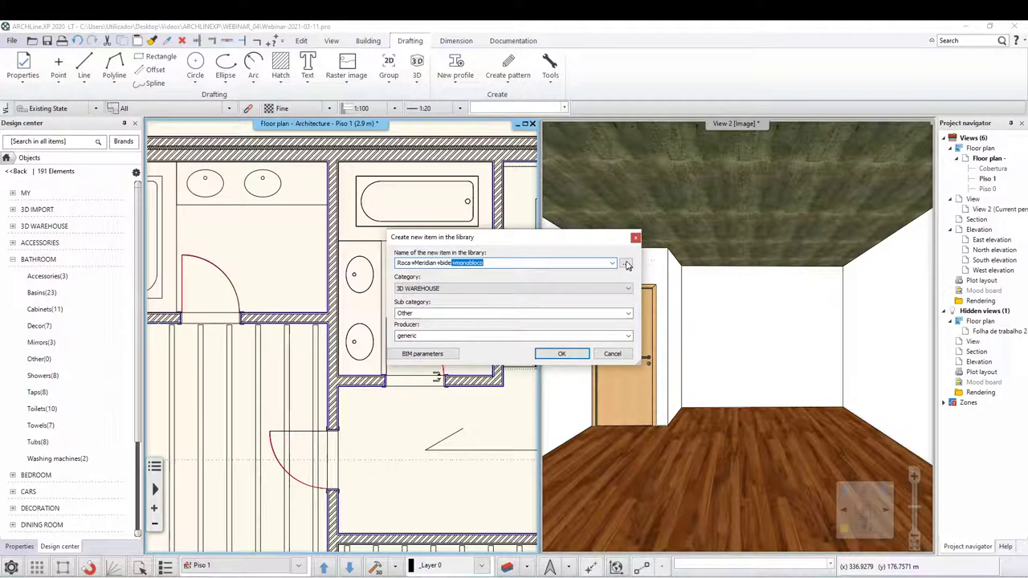
key("Delete")
left_click(441, 288)
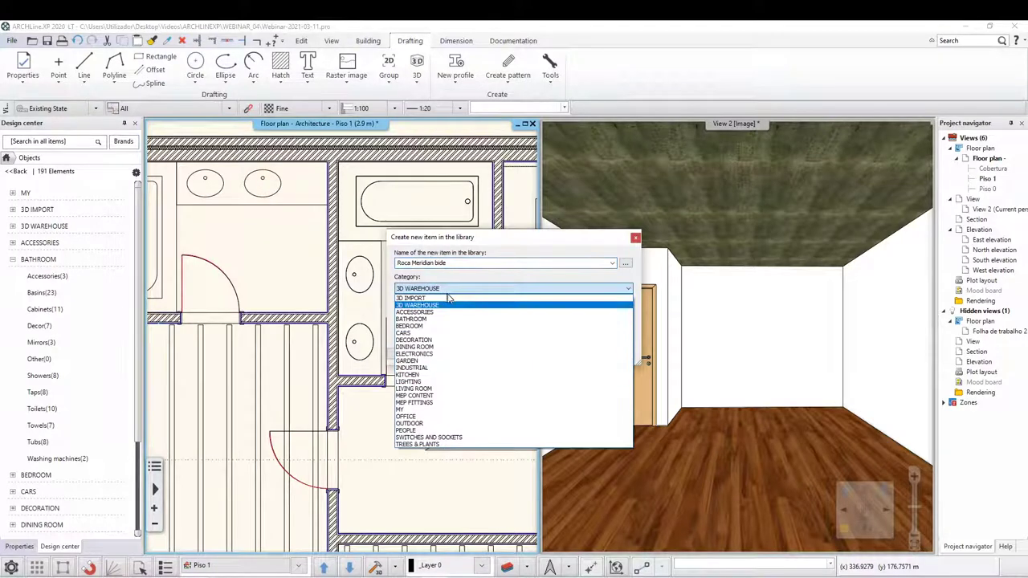
left_click(432, 320)
key("Tab")
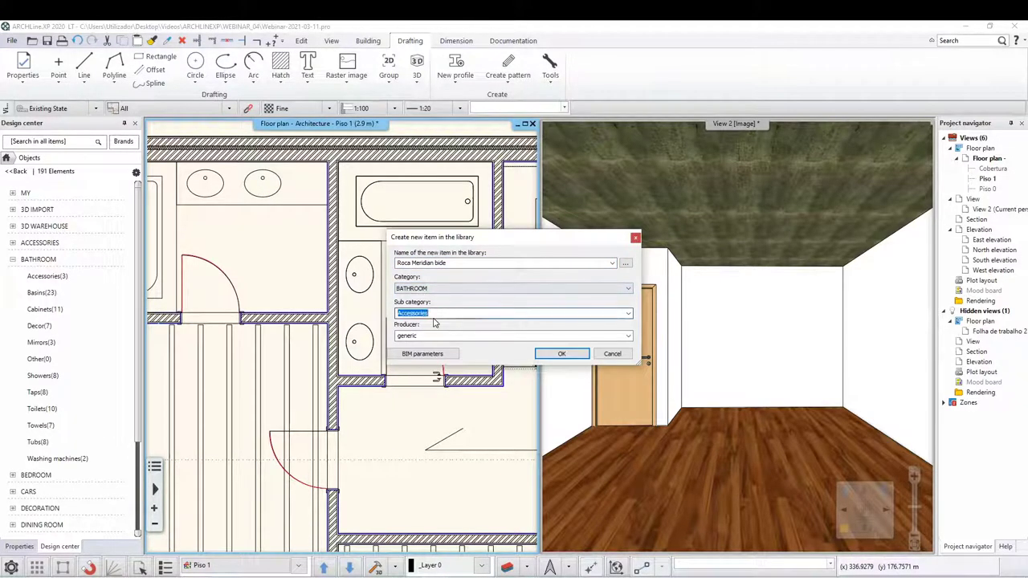
left_click(628, 313)
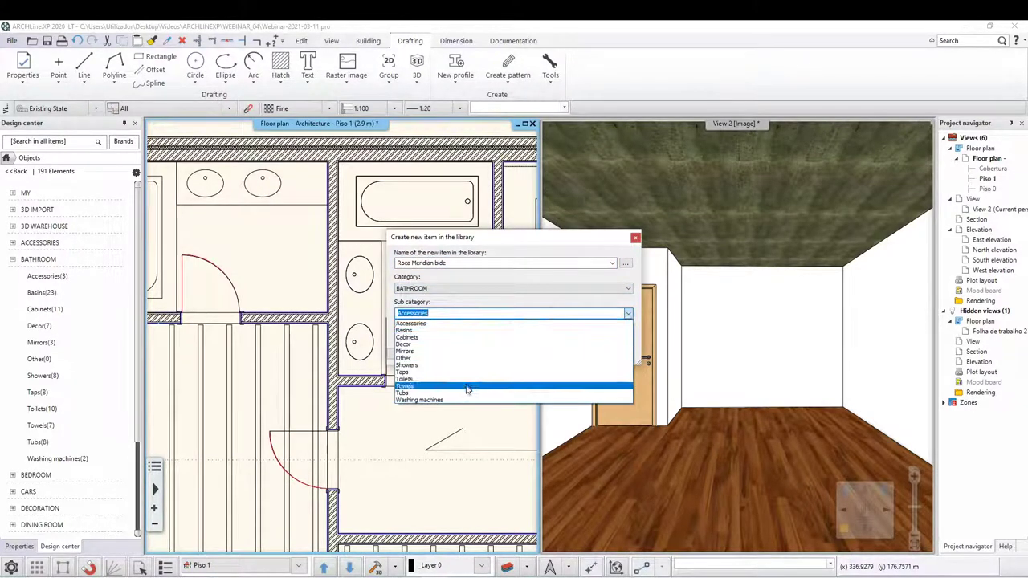
left_click(442, 314)
type("Bidé")
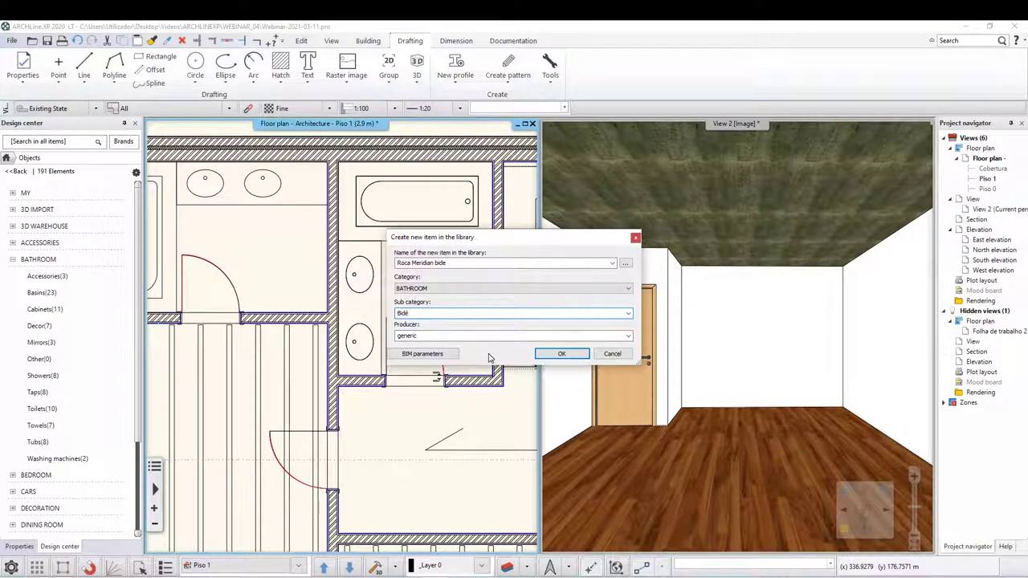
key("Tab")
type("Roca")
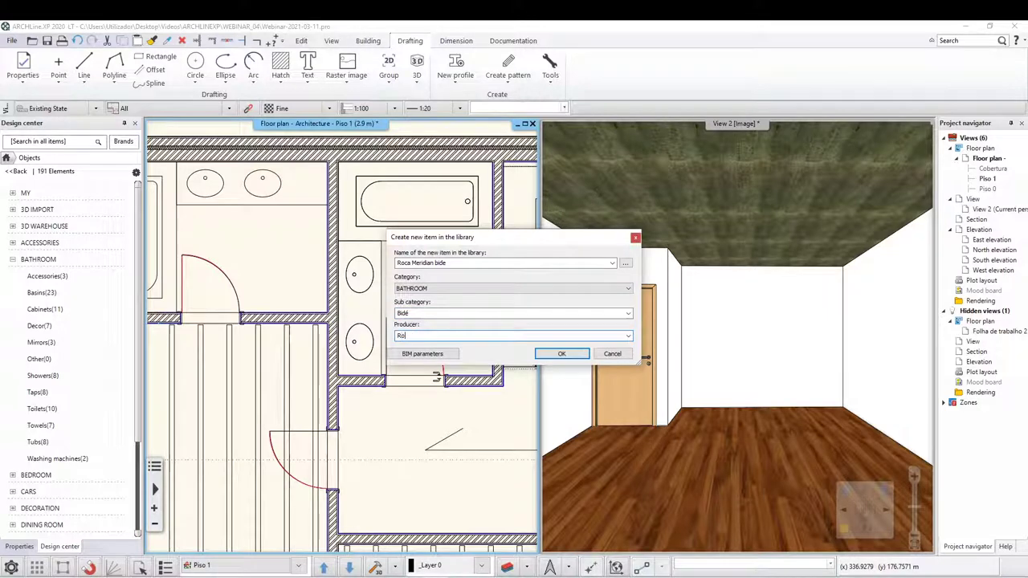
Review the bidet's BIM parameters in the XP Common and ObjectCommon groups and accept them.
left_click(403, 358)
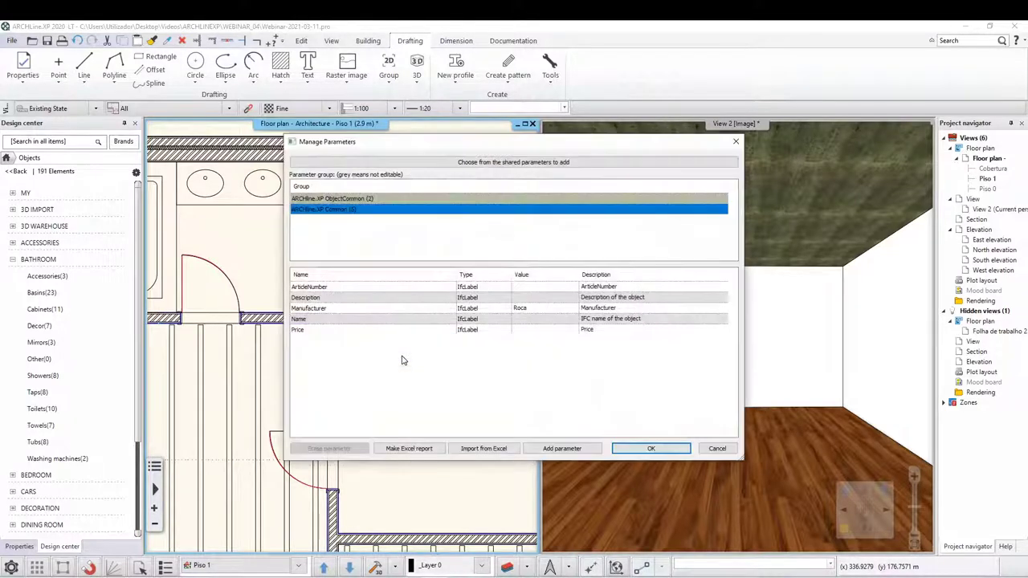
left_click(329, 287)
left_click(332, 298)
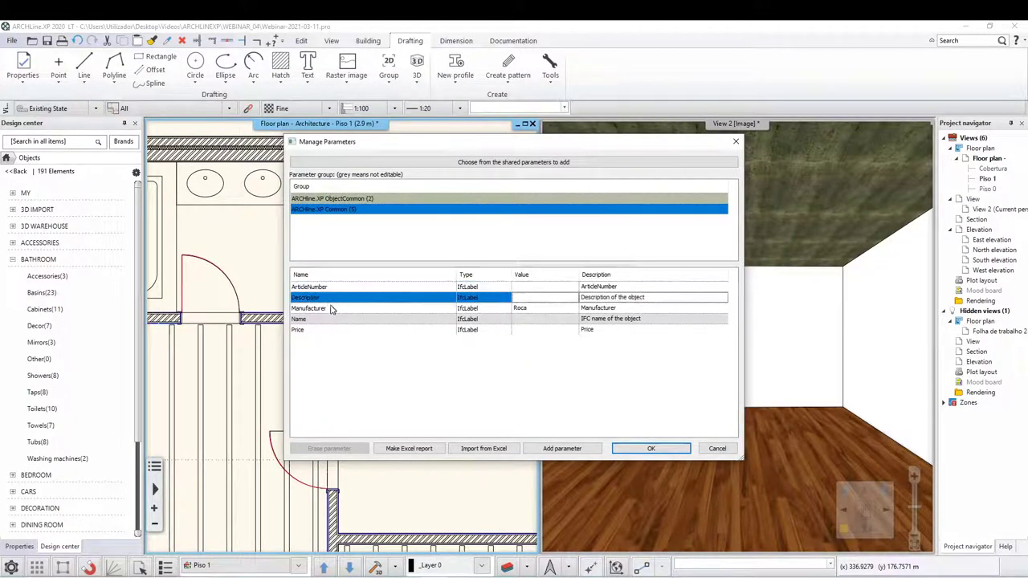
left_click(335, 320)
left_click(318, 197)
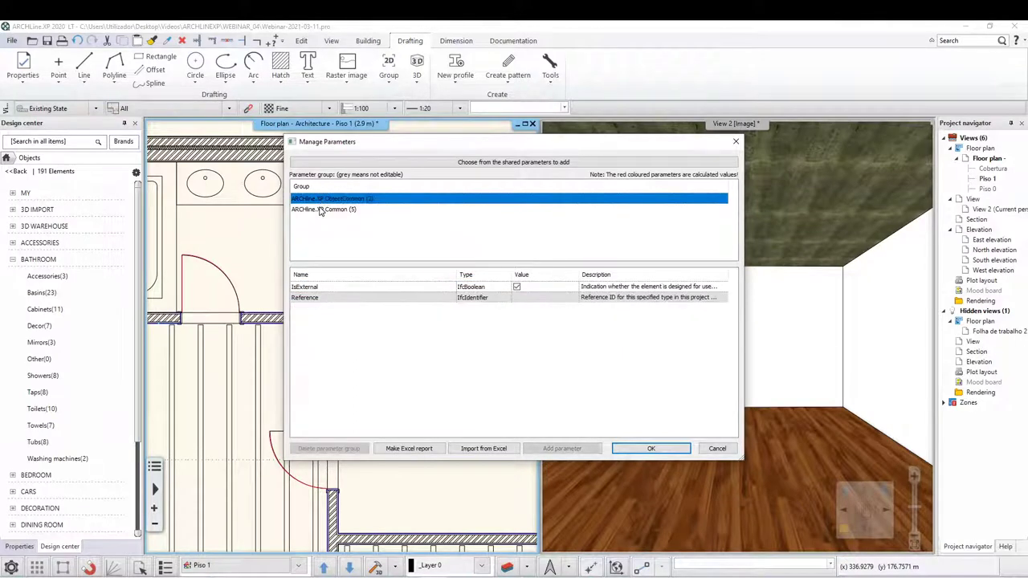
left_click(319, 210)
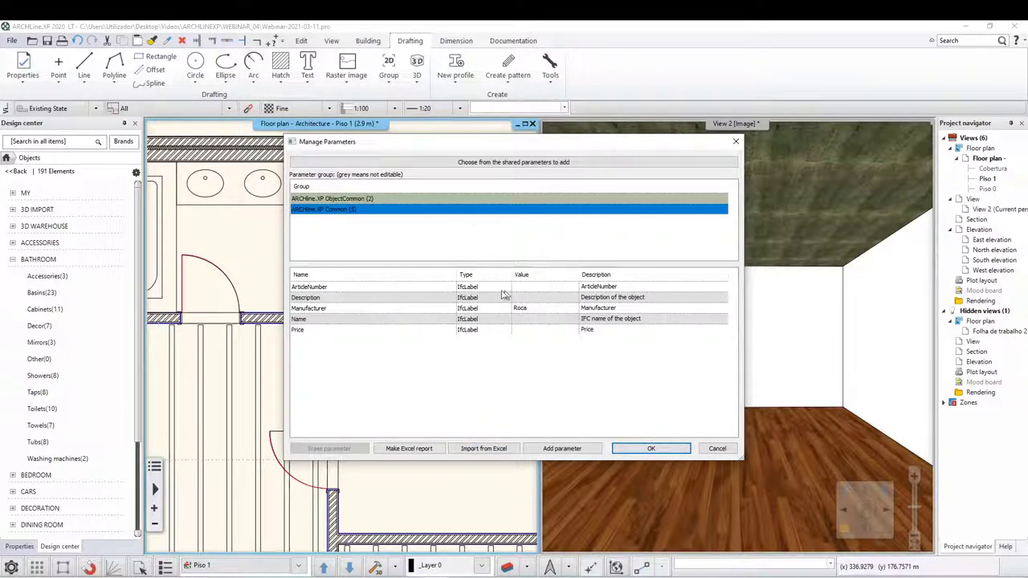
left_click(649, 449)
Save the bidet to the library and place a copy just below the two basins.
left_click(561, 354)
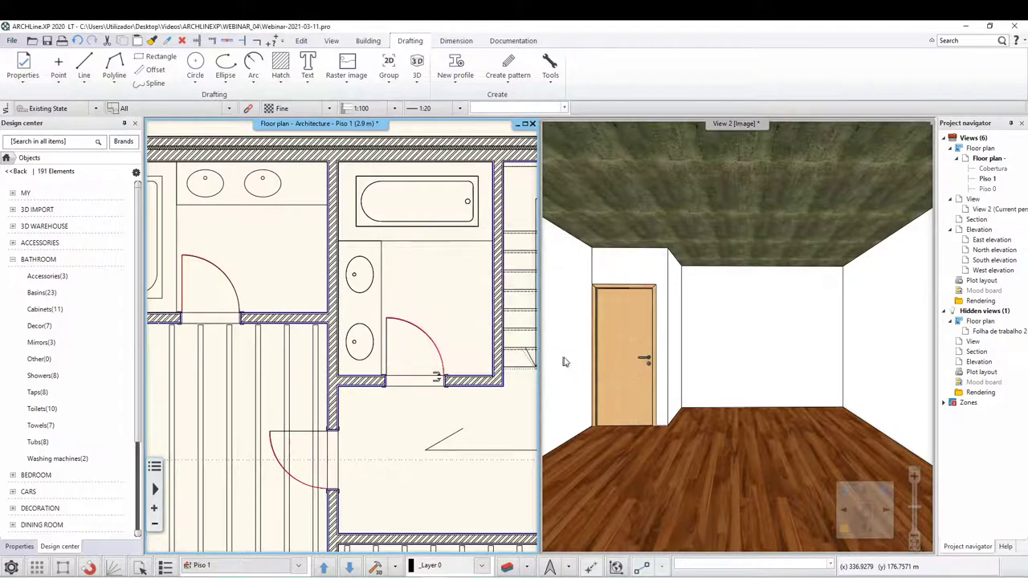
key("ctrl+v")
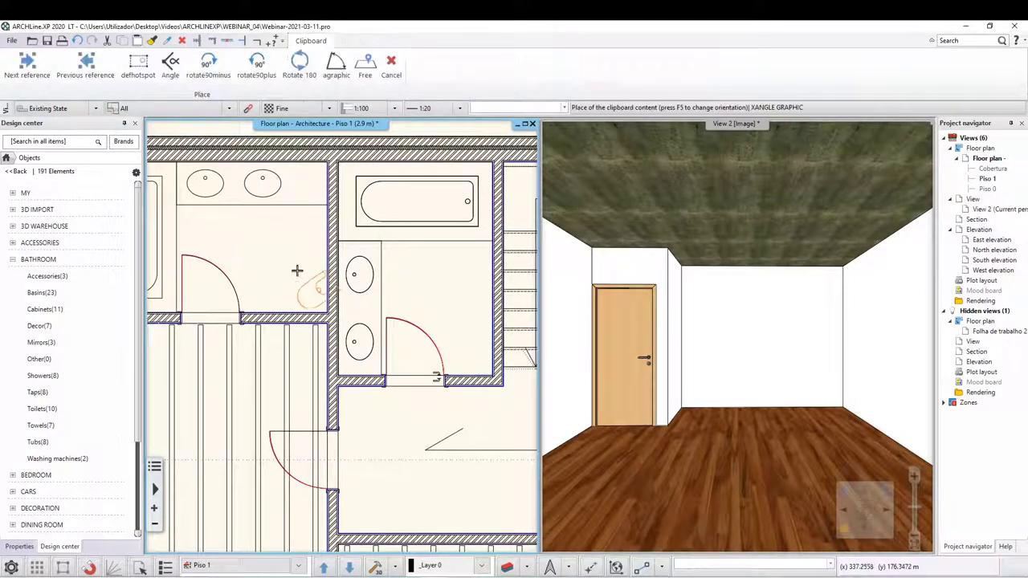
scroll(273, 248, "up", 1)
scroll(291, 262, "up", 1)
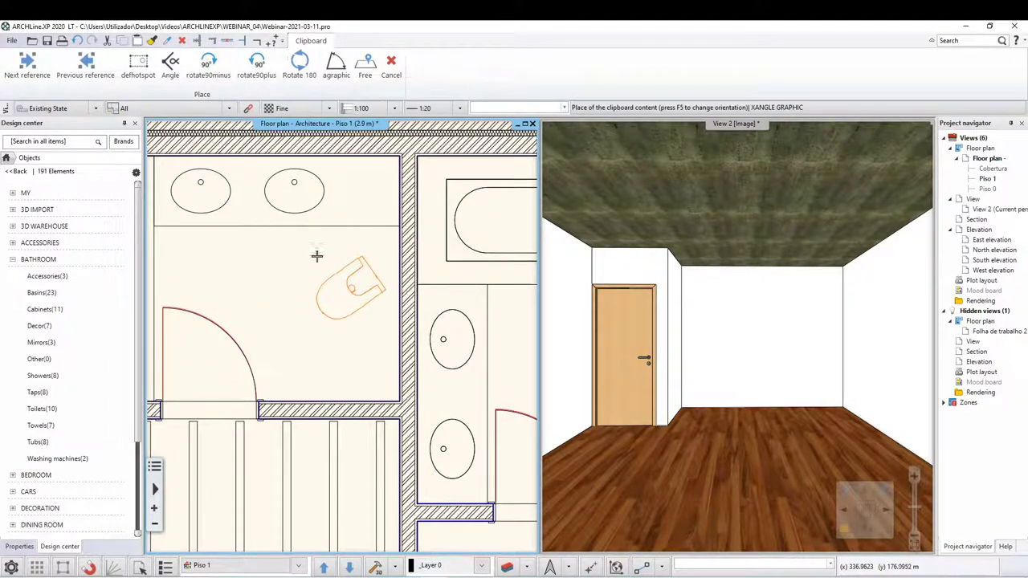
left_click(319, 241)
key("Escape")
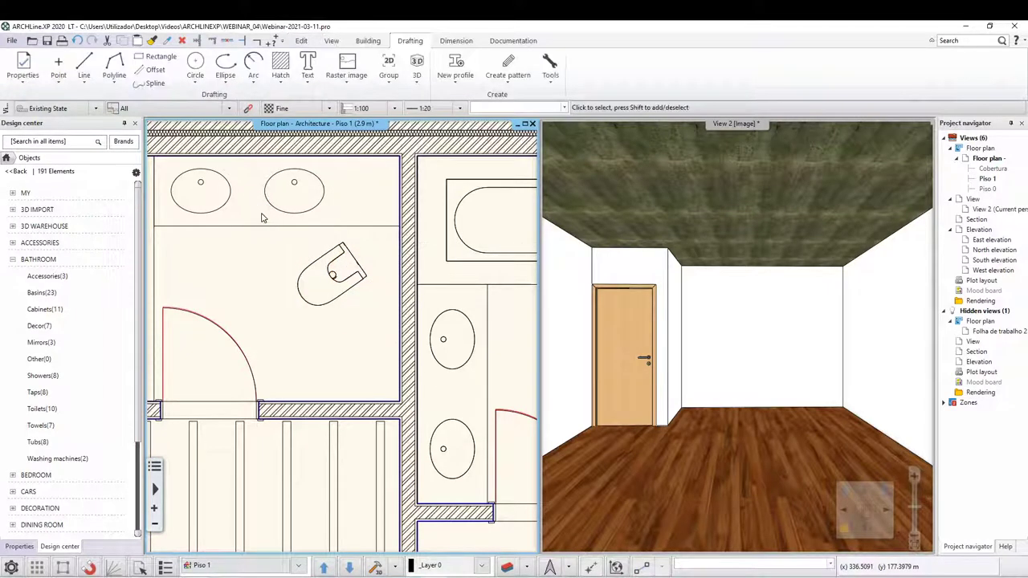
Try rotating the bidet 45° with Edit > Move > Rotate, then revert it.
scroll(326, 254, "up", 2)
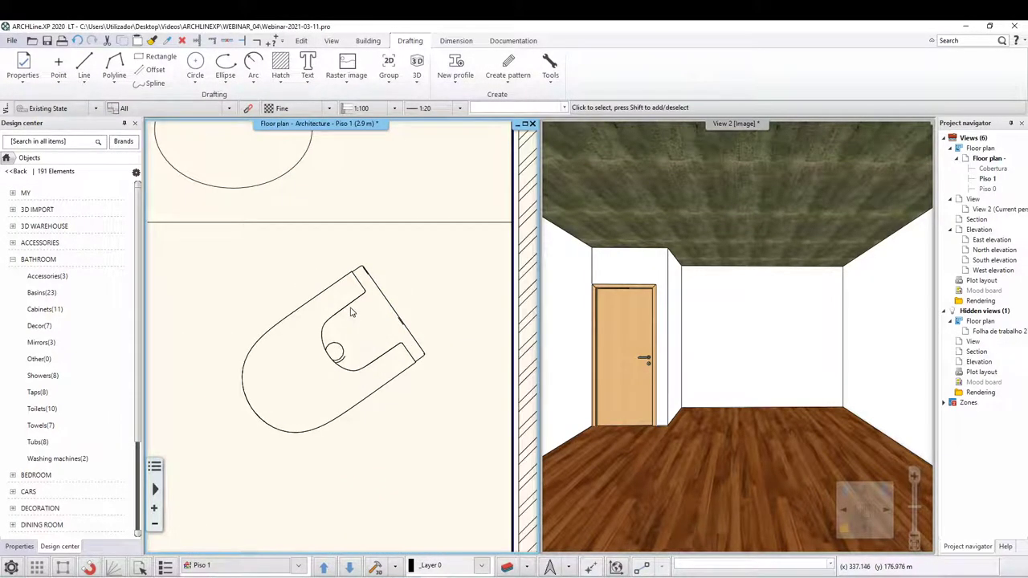
left_click(351, 312)
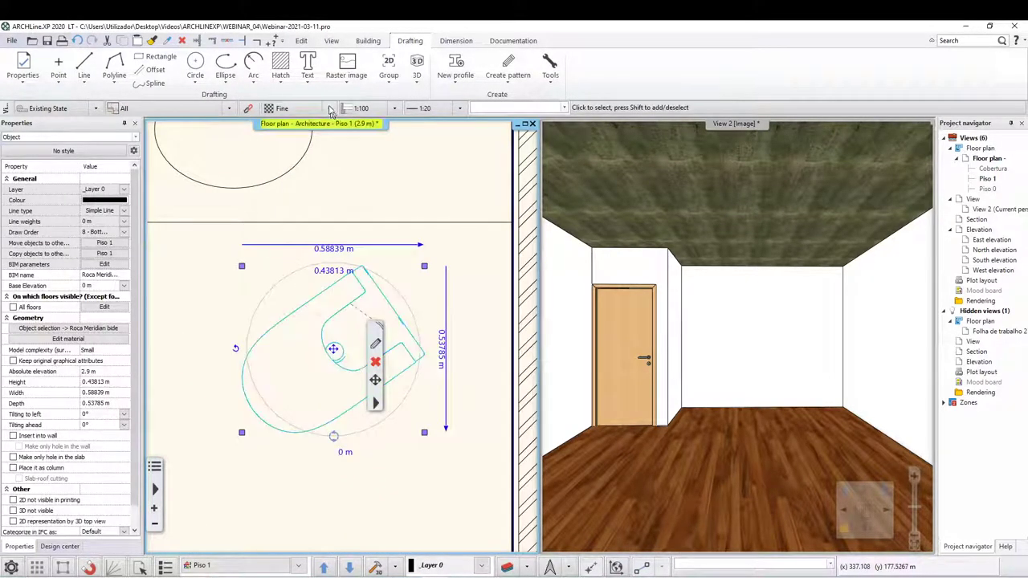
left_click(302, 42)
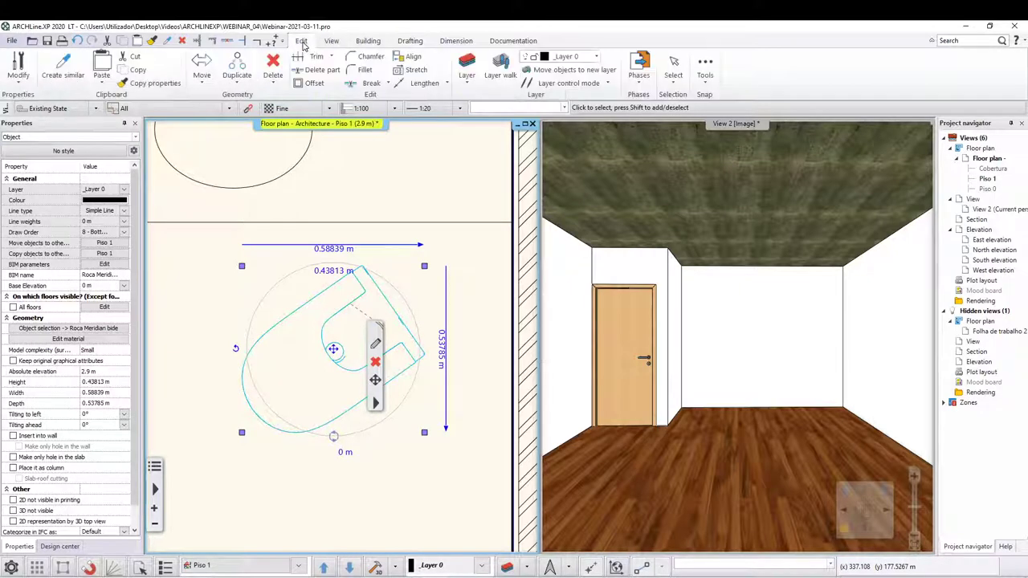
left_click(204, 83)
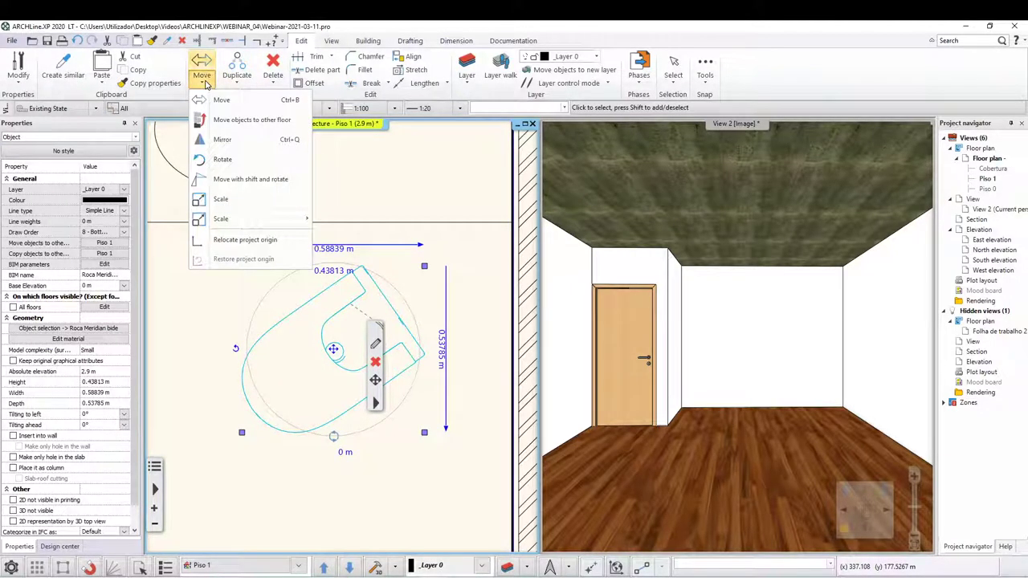
left_click(217, 157)
left_click(390, 306)
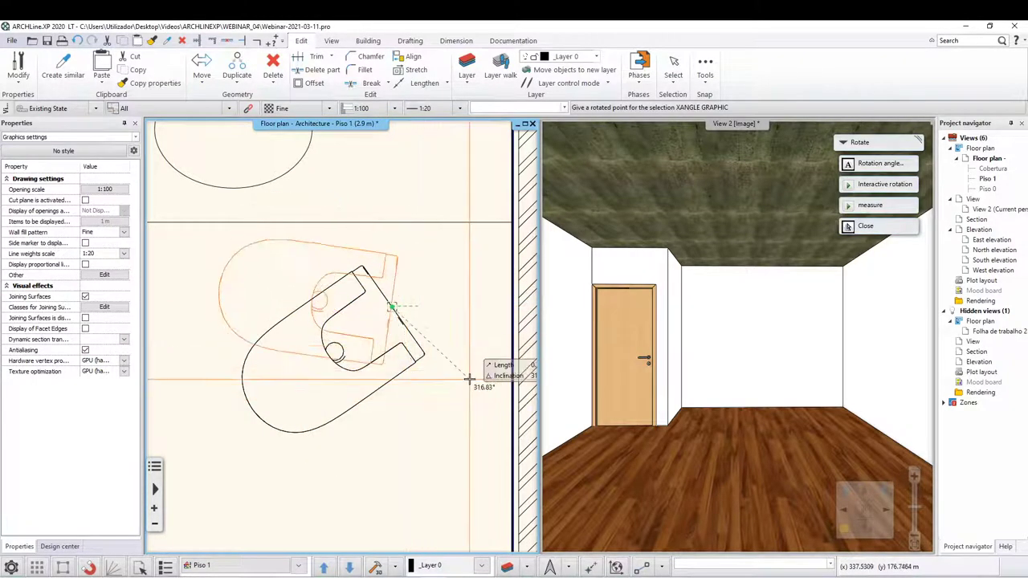
type("45")
key("Return")
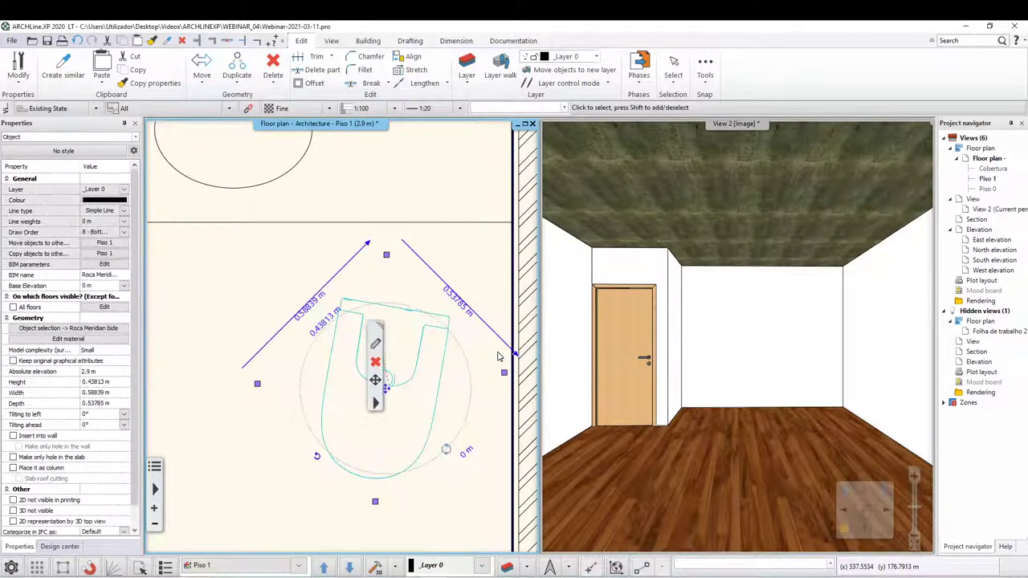
key("Escape")
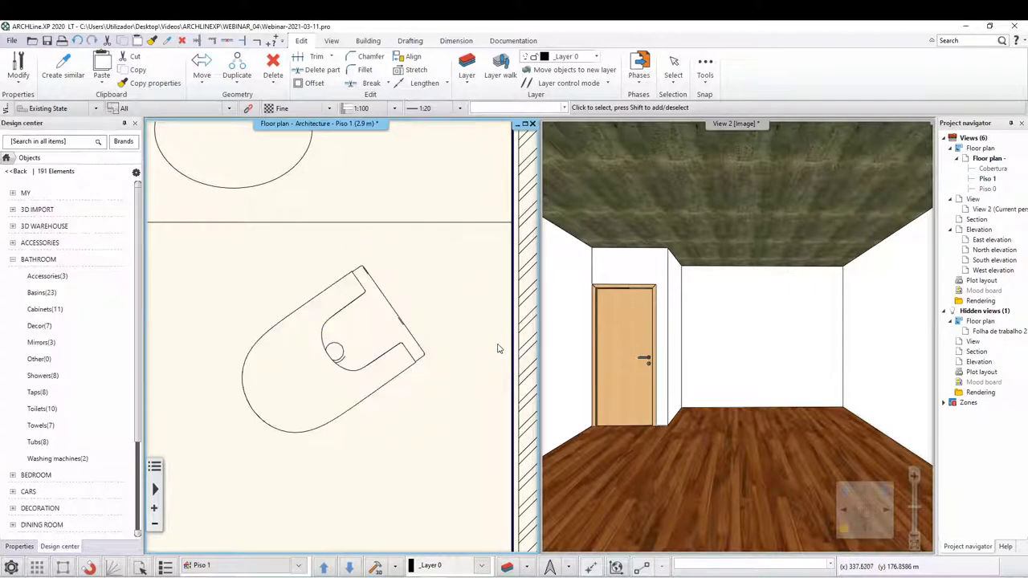
Move the bidet from its corner to a point nearer the bathroom wall.
left_click(393, 314)
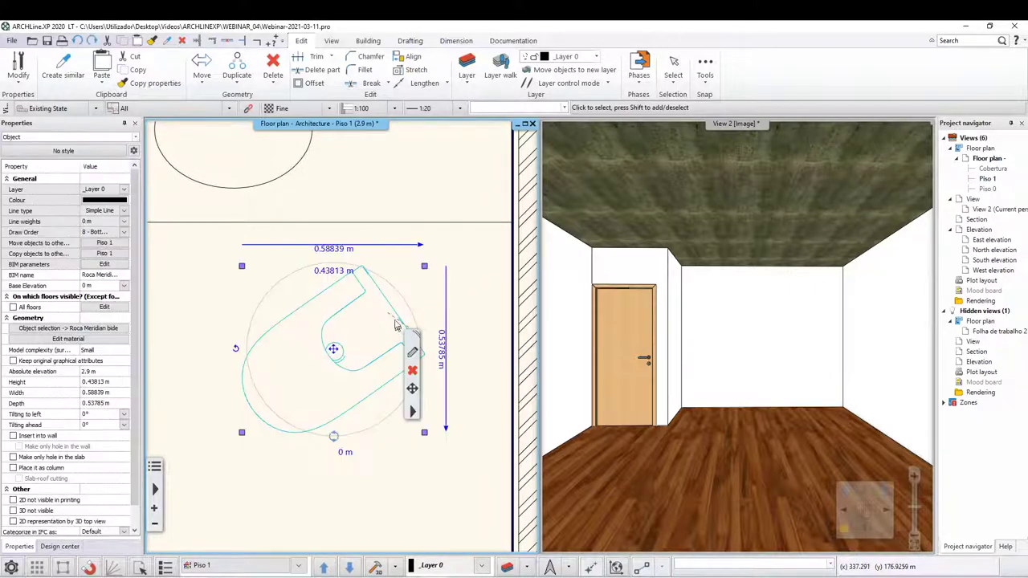
left_click(412, 388)
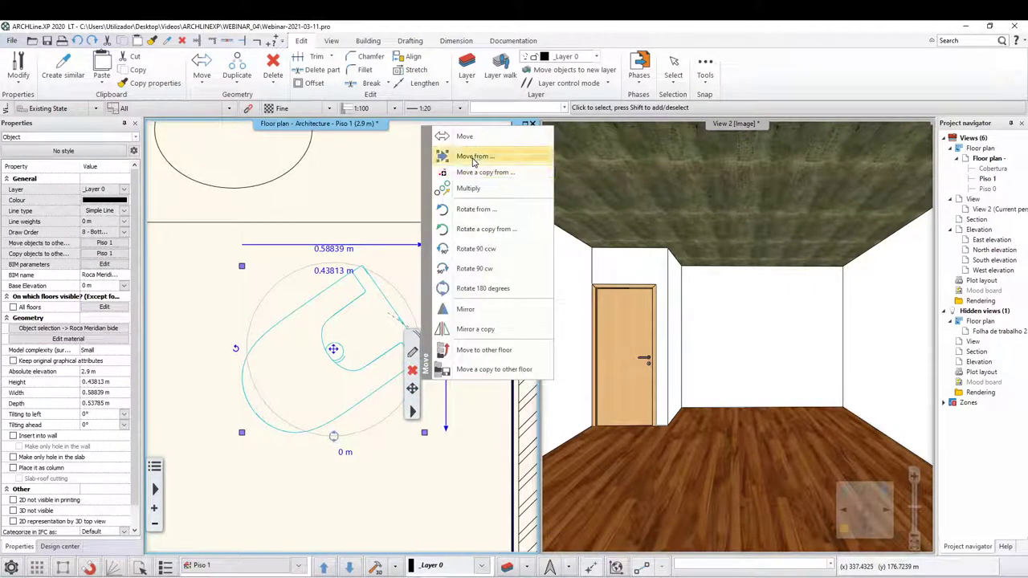
left_click(473, 157)
left_click(373, 284)
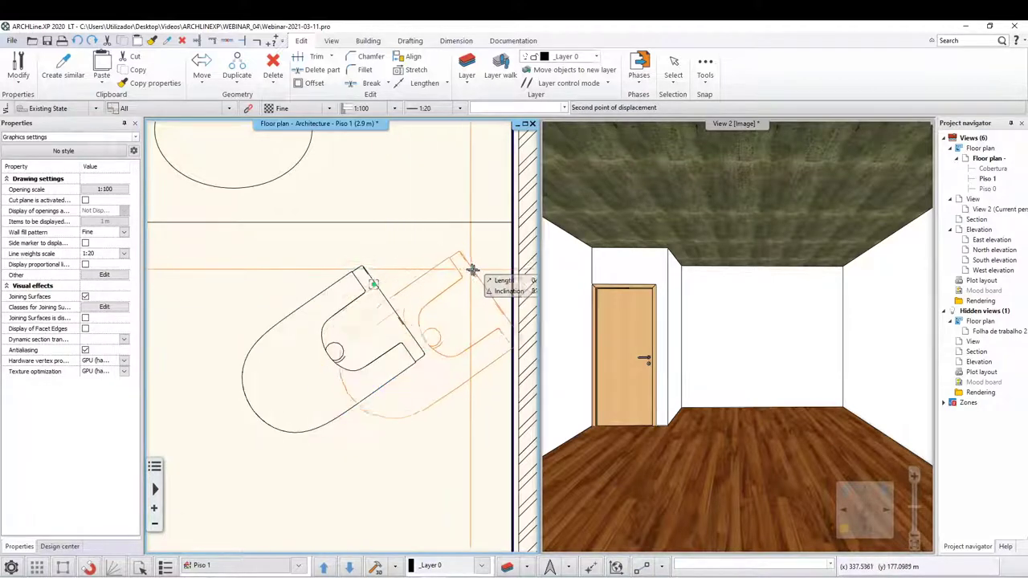
left_click(463, 282)
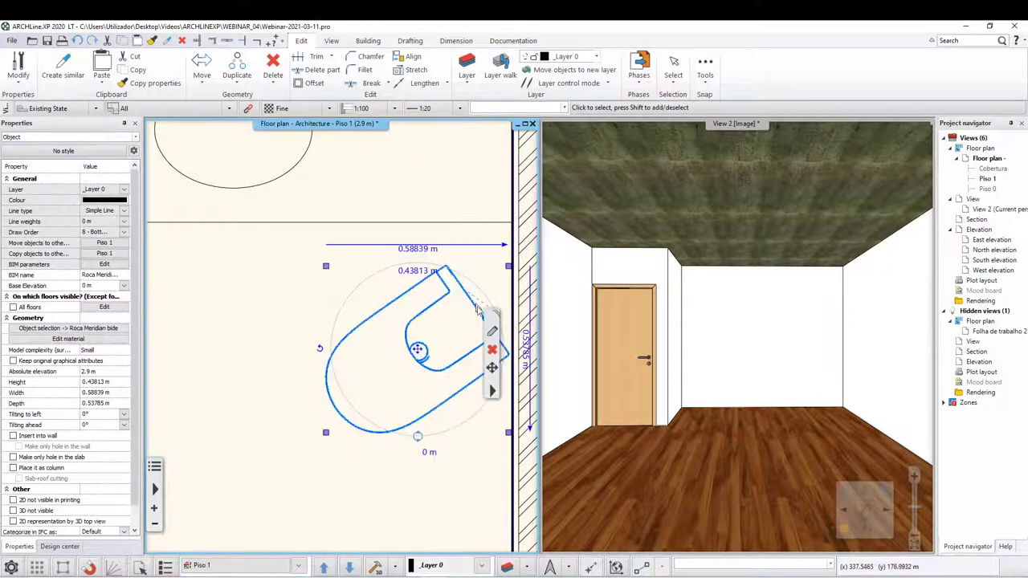
Move the bidet again, snapping its back corner against the bathroom wall.
left_click(492, 367)
left_click(563, 136)
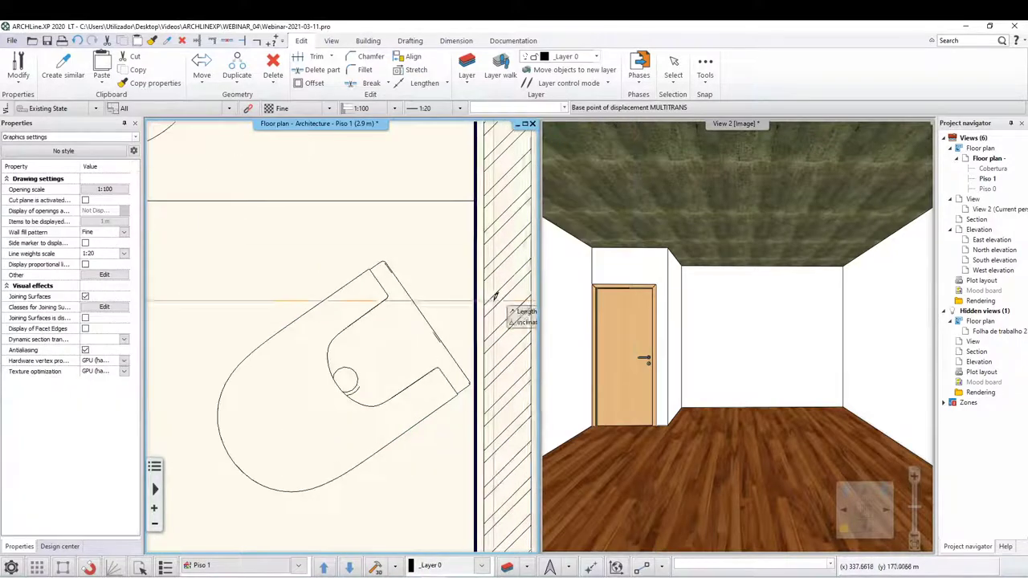
scroll(357, 274, "up", 2)
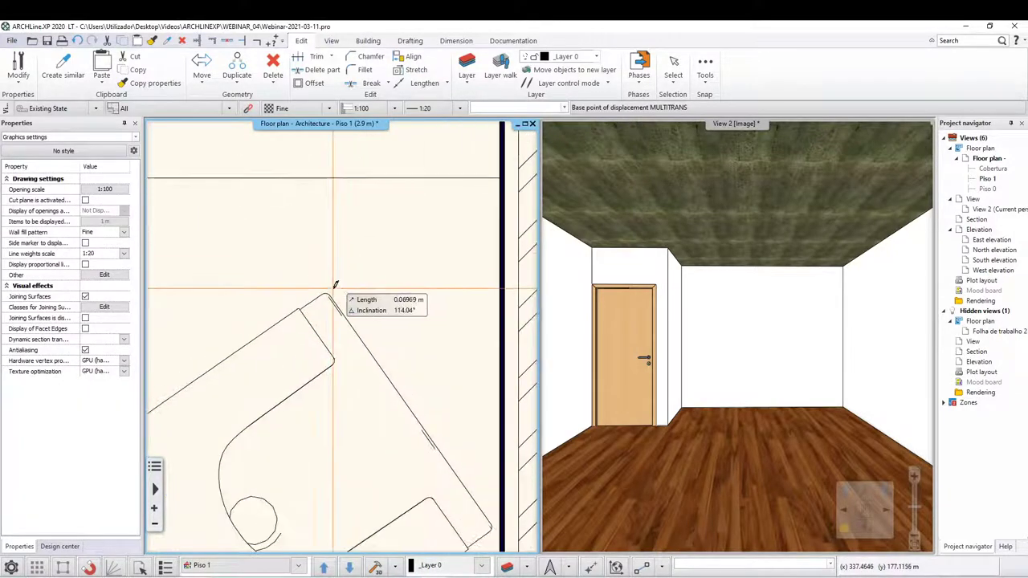
scroll(337, 305, "up", 2)
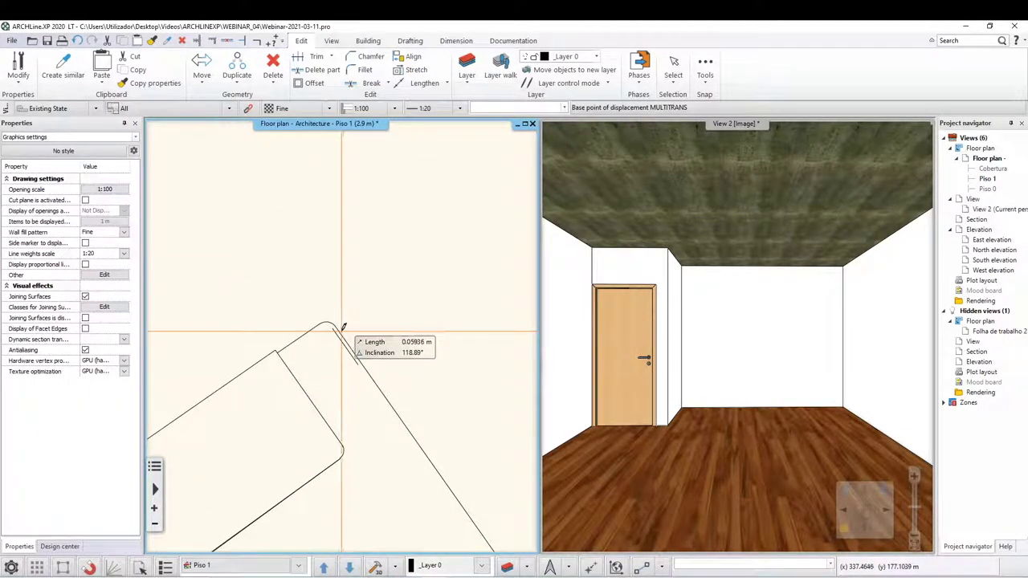
left_click(341, 328)
middle_click_drag(341, 329, 152, 333)
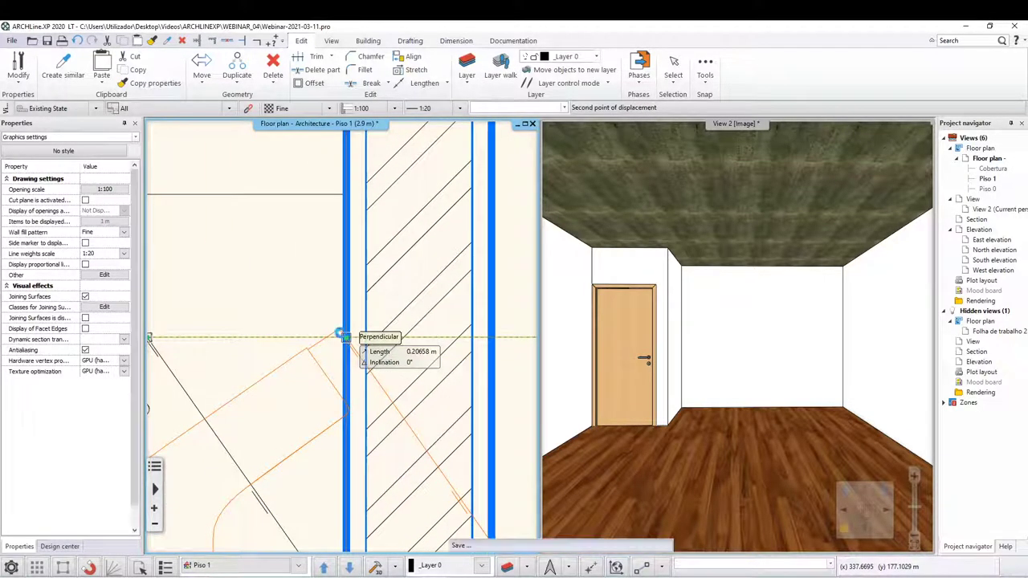
left_click(335, 331)
scroll(340, 331, "down", 2)
middle_click_drag(341, 434, 296, 311)
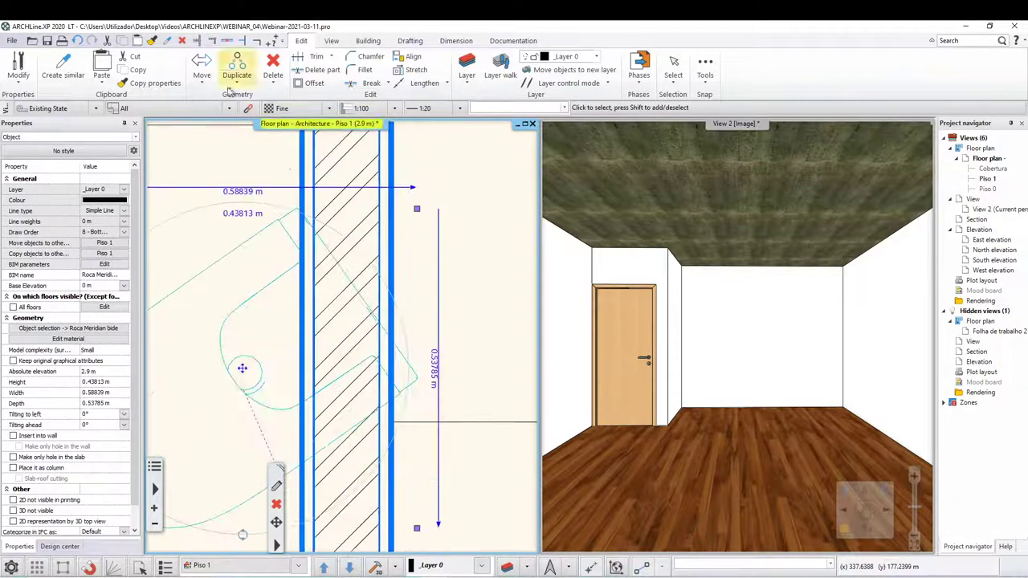
Begin rotating the bidet about its corner with Edit > Move > Rotate.
left_click(202, 75)
left_click(225, 159)
scroll(345, 241, "up", 2)
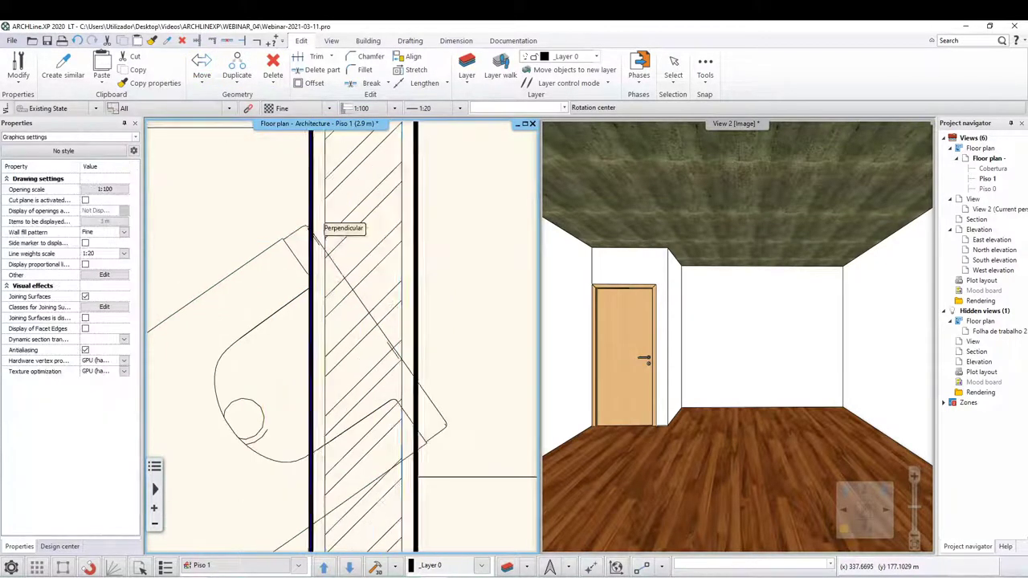
left_click(310, 231)
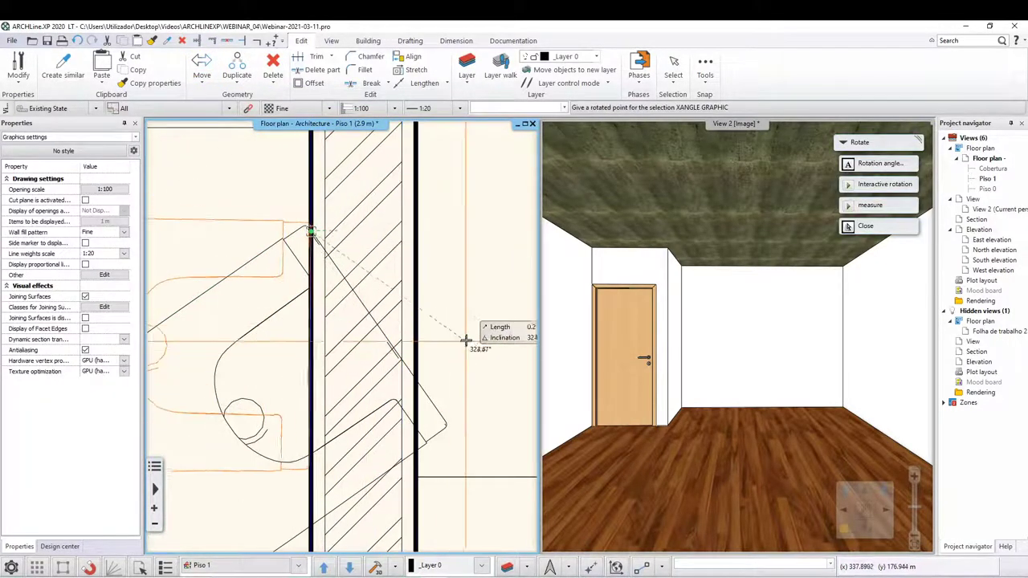
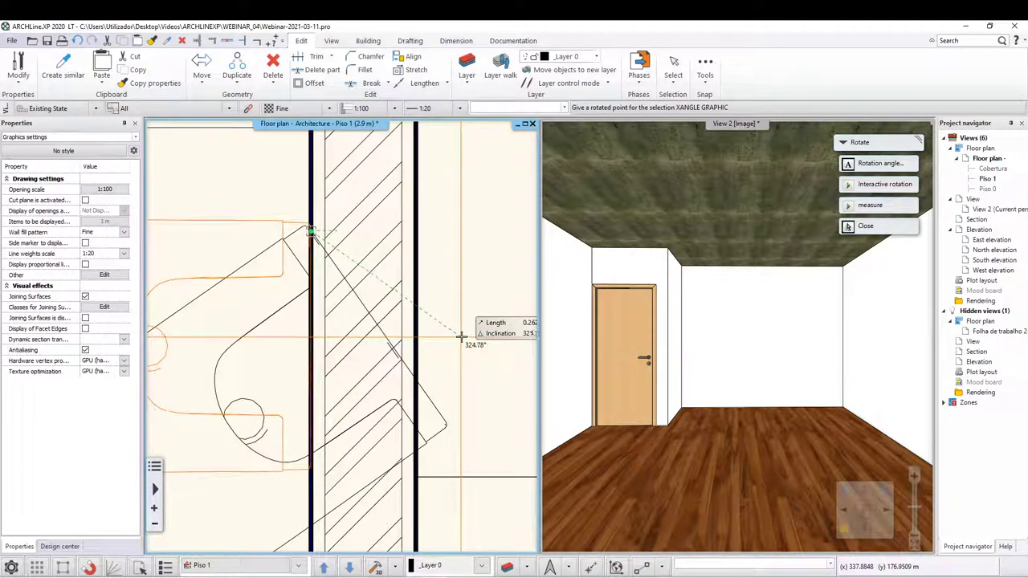
Commit the bidet's rotation, then move it lower along the bathroom wall to its final spot.
left_click(461, 336)
scroll(399, 365, "down", 5)
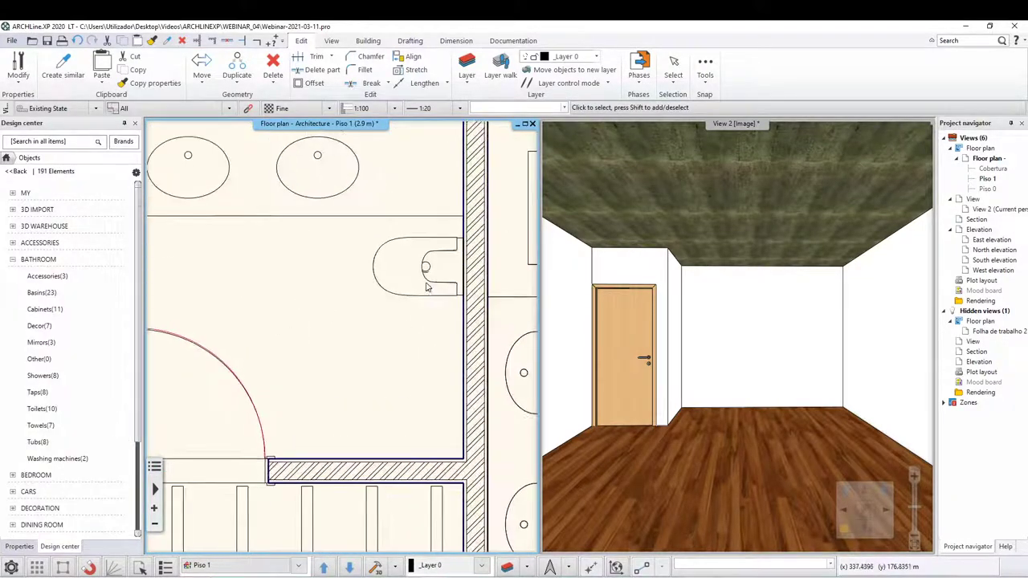
left_click(449, 381)
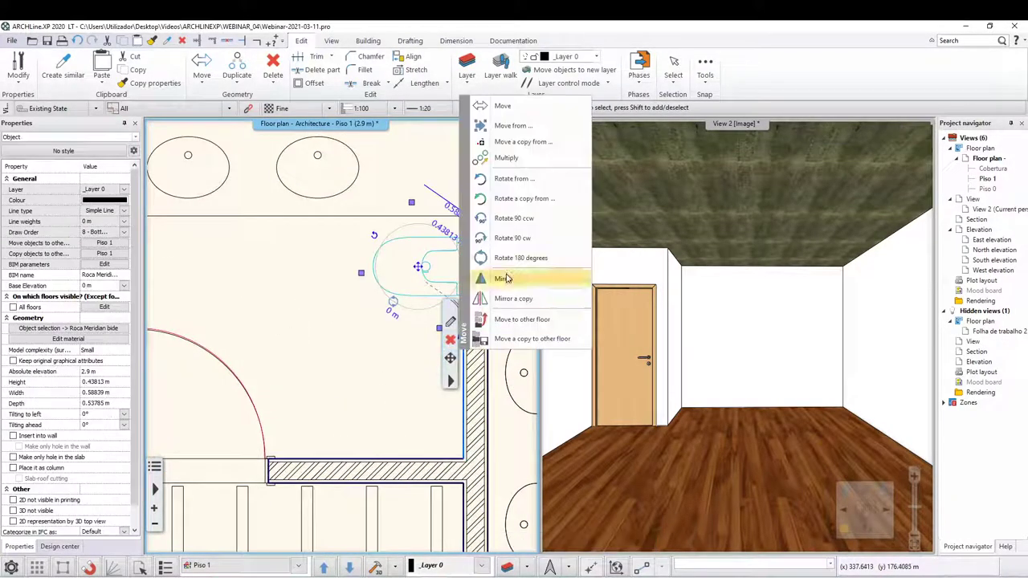
left_click(502, 134)
left_click(322, 265)
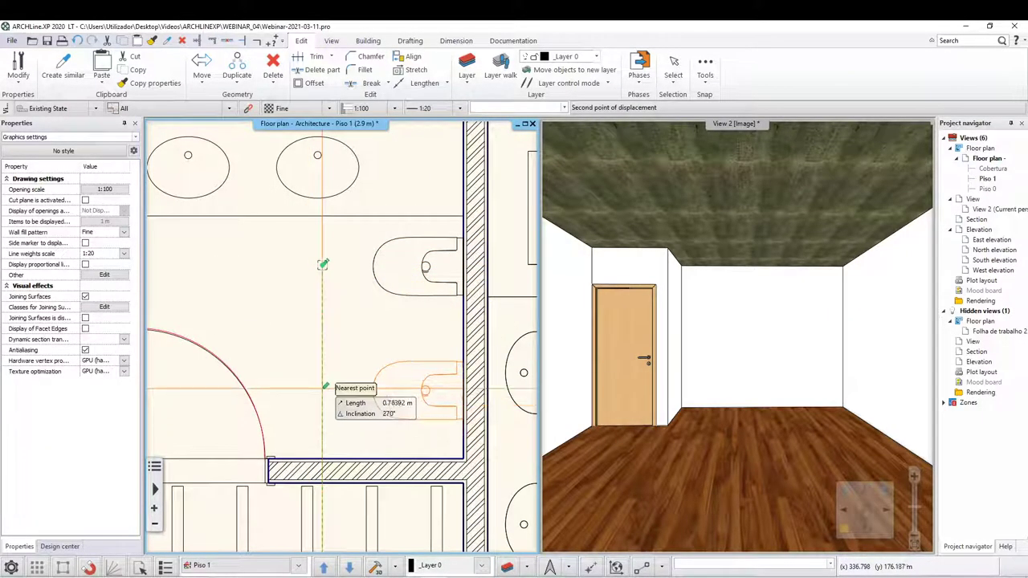
left_click(324, 388)
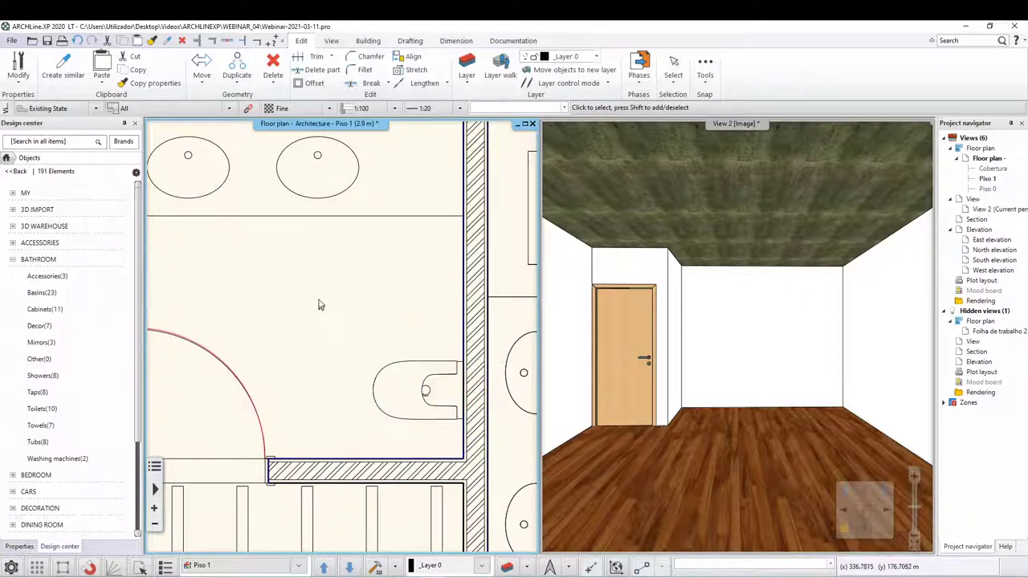
scroll(353, 338, "down", 1)
scroll(384, 392, "down", 1)
scroll(457, 470, "up", 1)
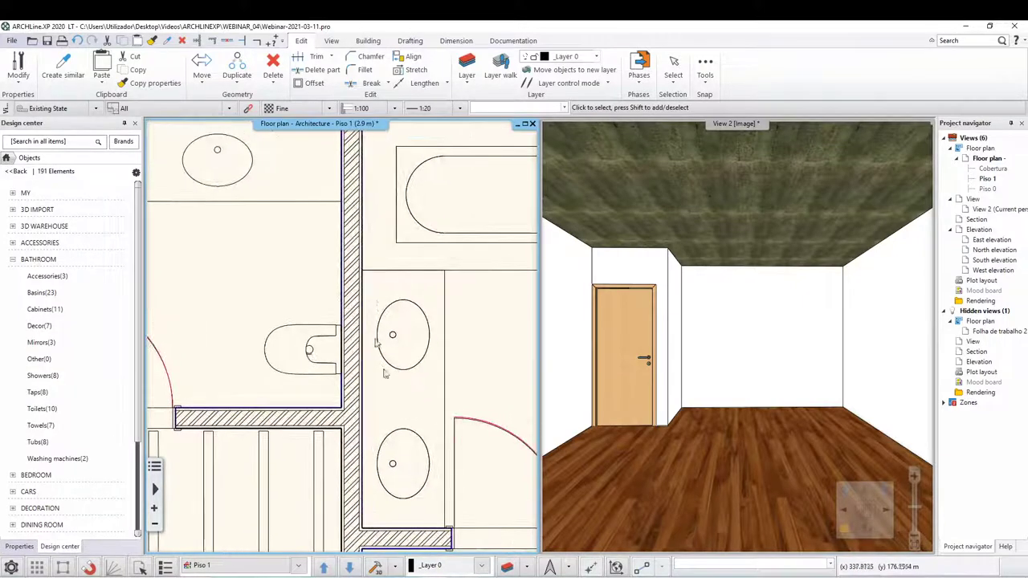
In the 3D Warehouse Roca Meridian results, download the ROCA MERIDIAN 2 PIECE toilet as a .skp.
left_click(469, 530)
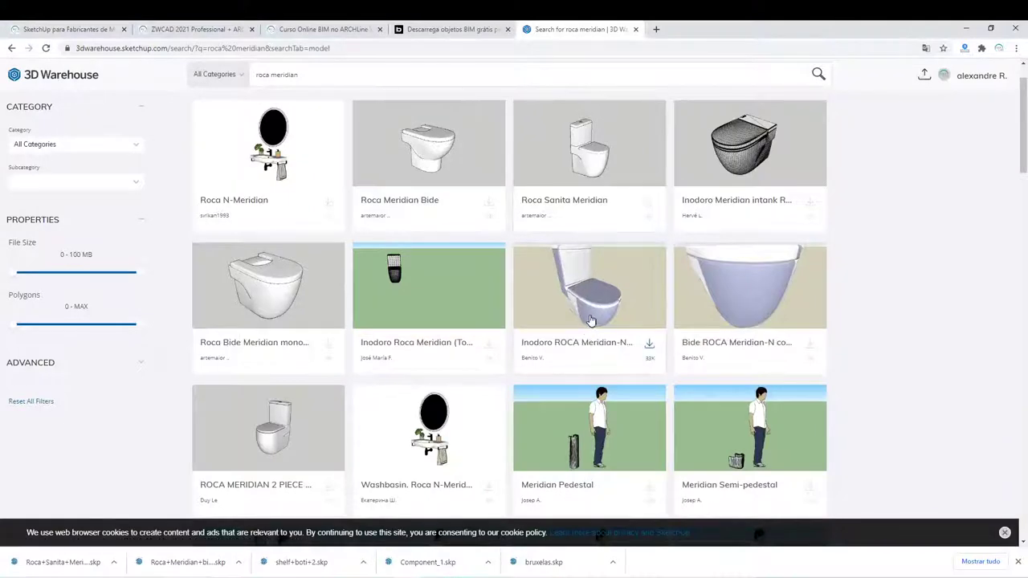
scroll(226, 413, "down", 2)
scroll(276, 390, "down", 1)
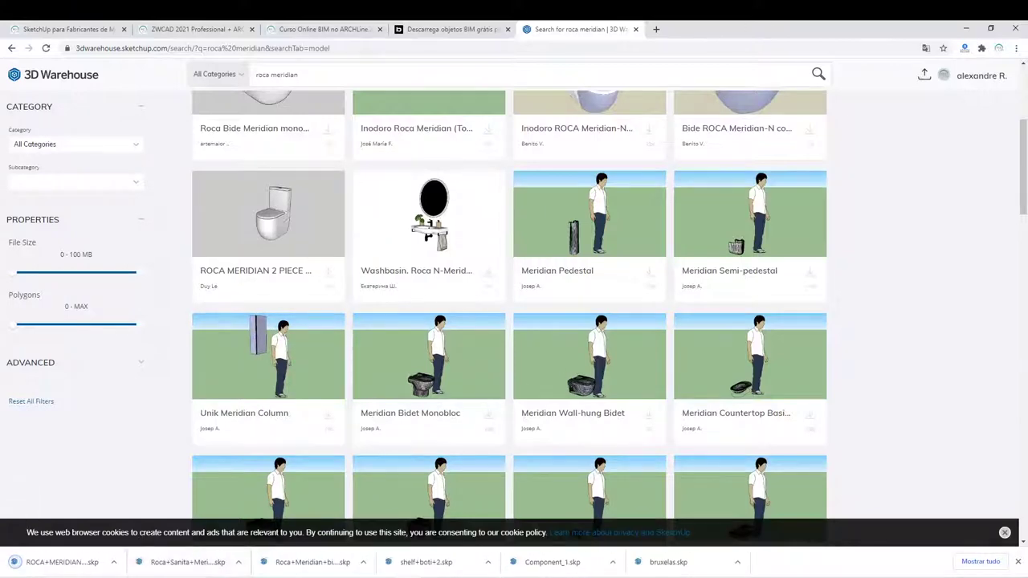
Drag the downloaded toilet .skp from the downloads folder into the floor plan and place it.
key("alt+Tab")
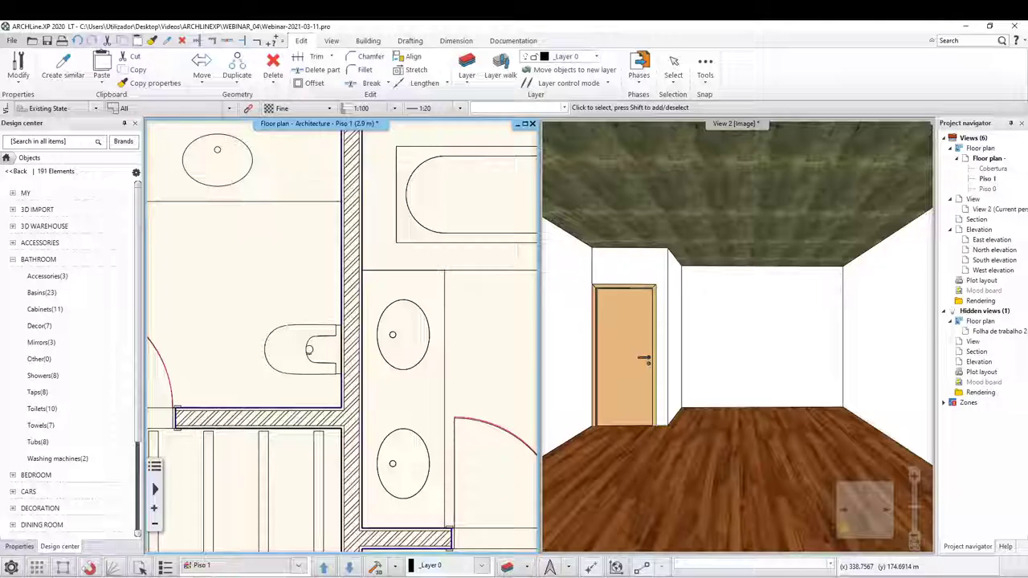
key("alt+Tab")
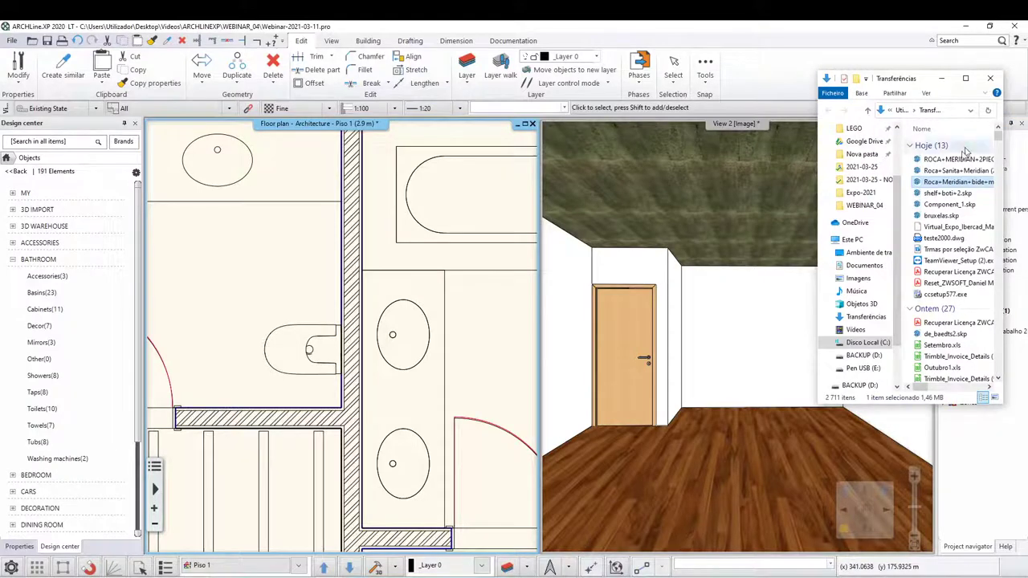
left_click_drag(960, 160, 332, 275)
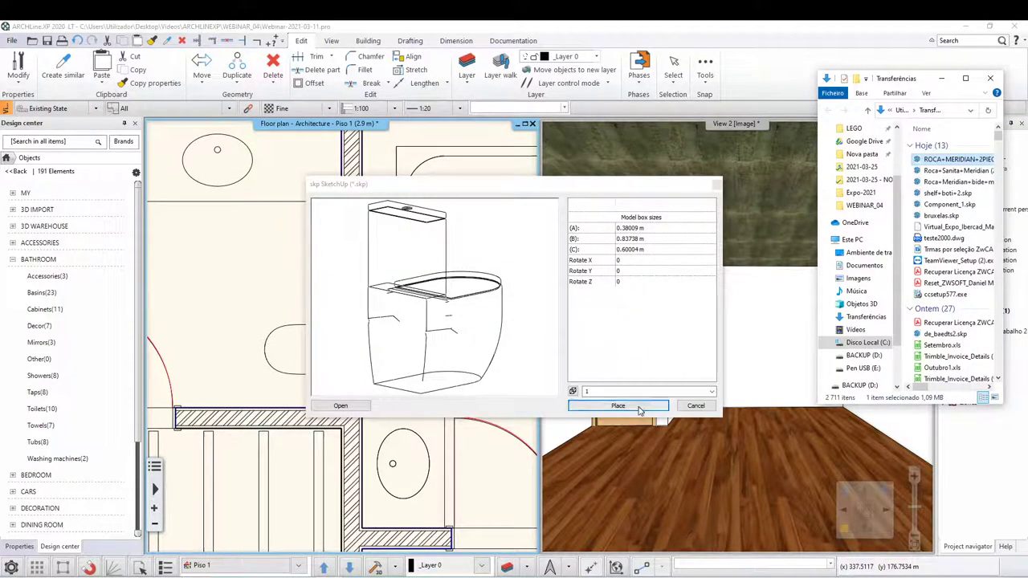
left_click(617, 406)
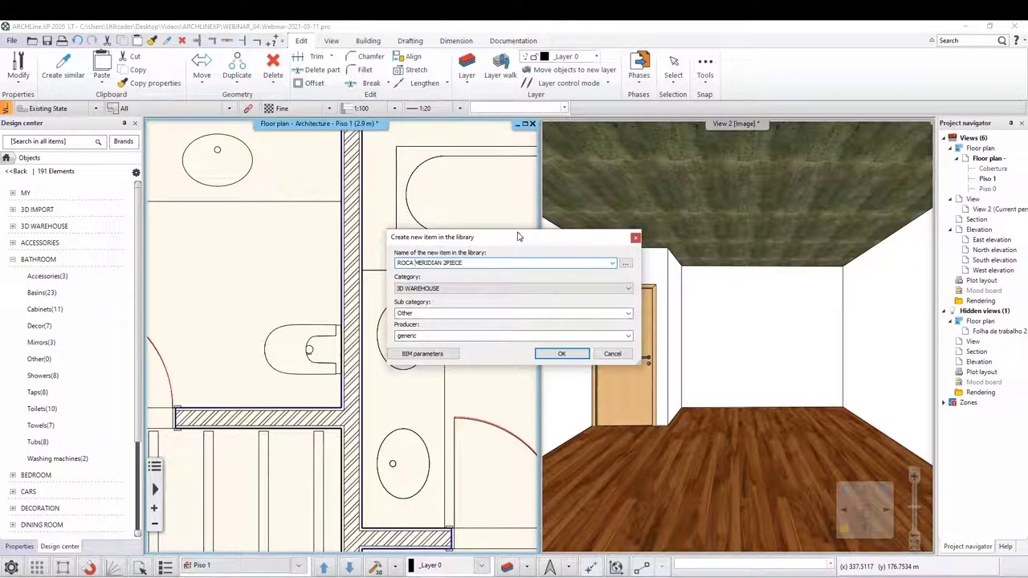
Save it as library item ROCA MERIDIAN 2PIECE under BATHROOM › Toilets, producer Roca.
left_click(469, 290)
left_click(458, 312)
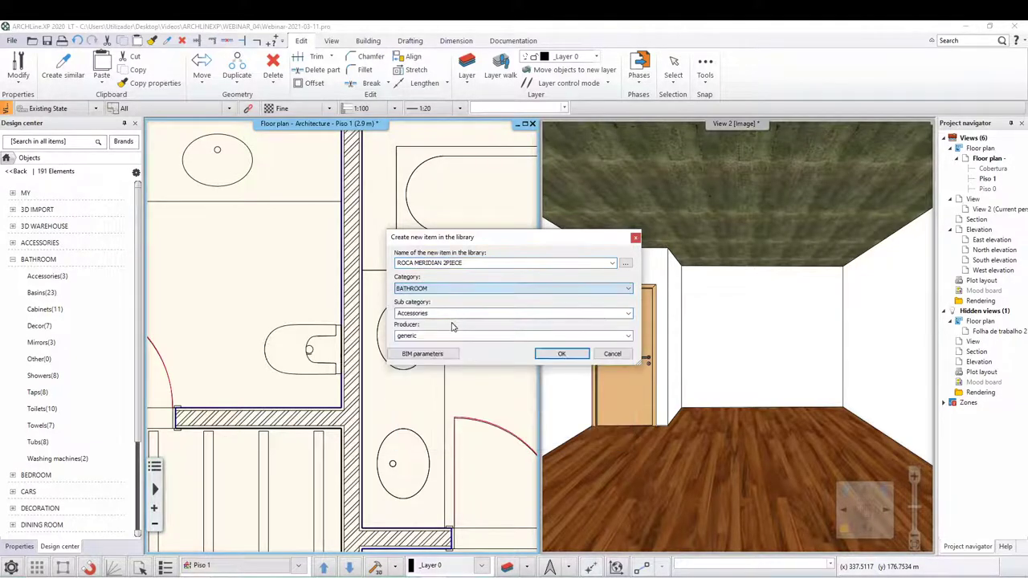
left_click(446, 314)
left_click(628, 314)
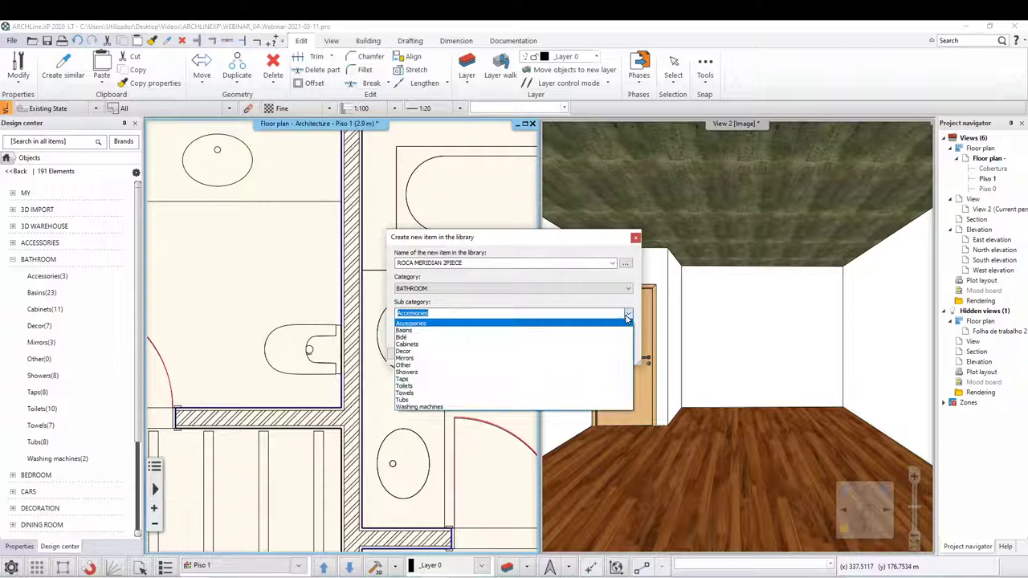
left_click(510, 390)
type("Roca")
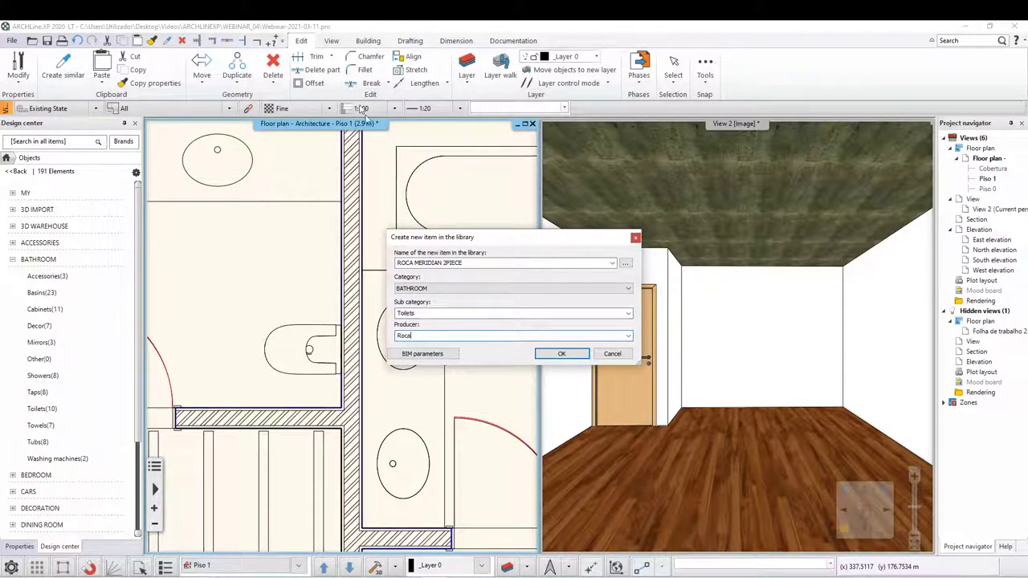
left_click(561, 356)
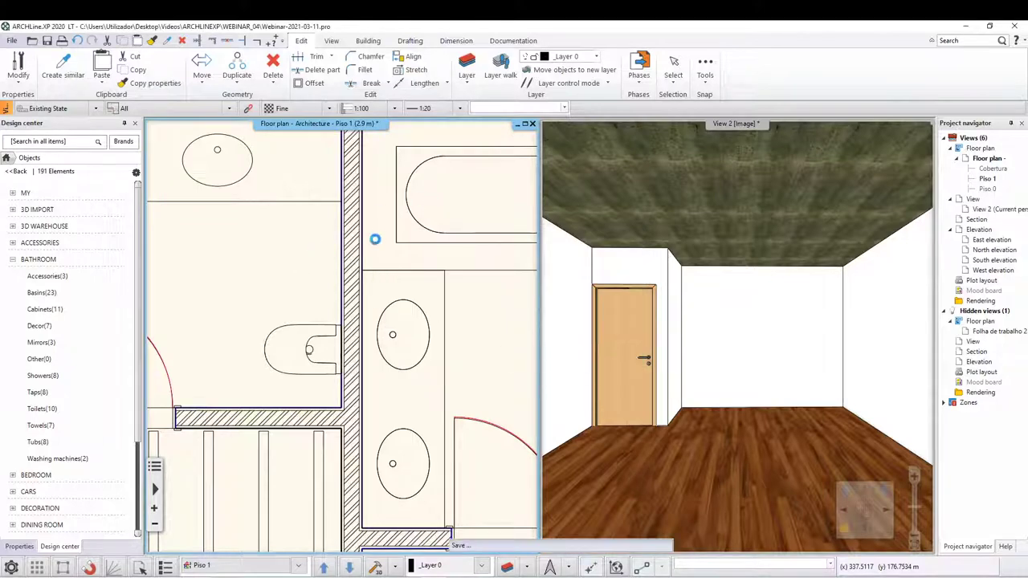
Place the new toilet by the dividing wall below the basin and move it flush against the wall.
middle_click_drag(315, 235, 387, 291)
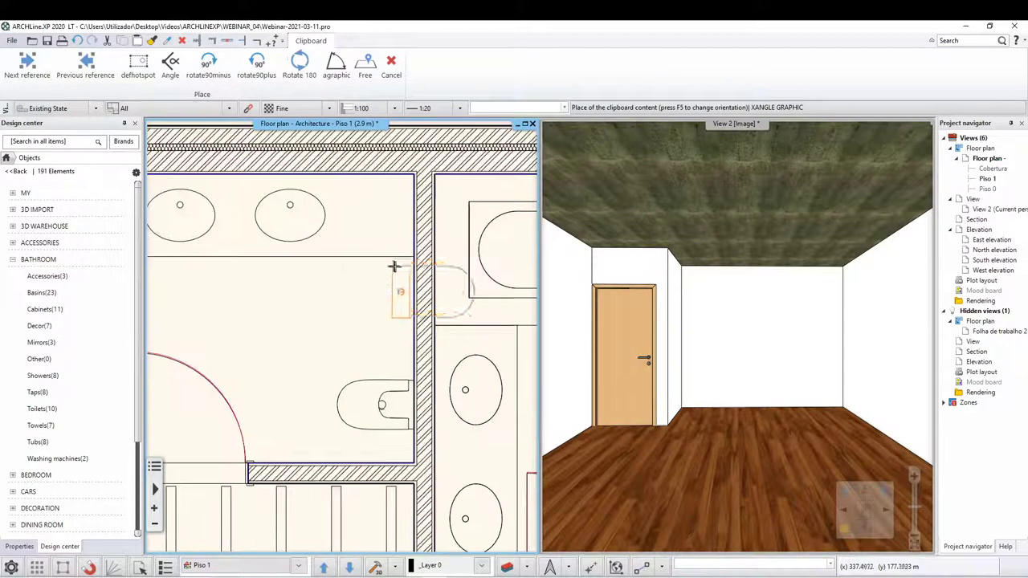
scroll(482, 338, "up", 1)
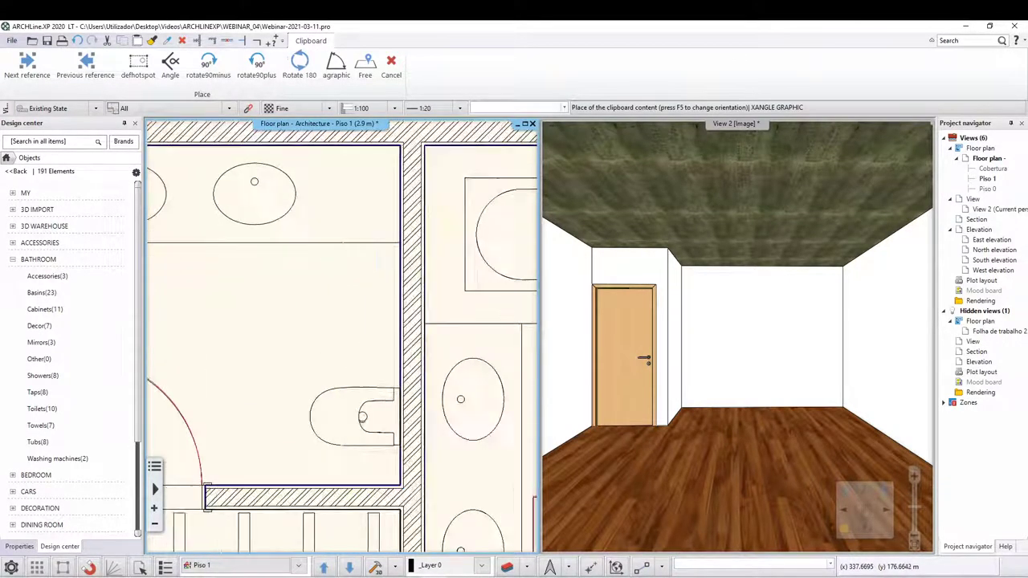
scroll(482, 337, "up", 1)
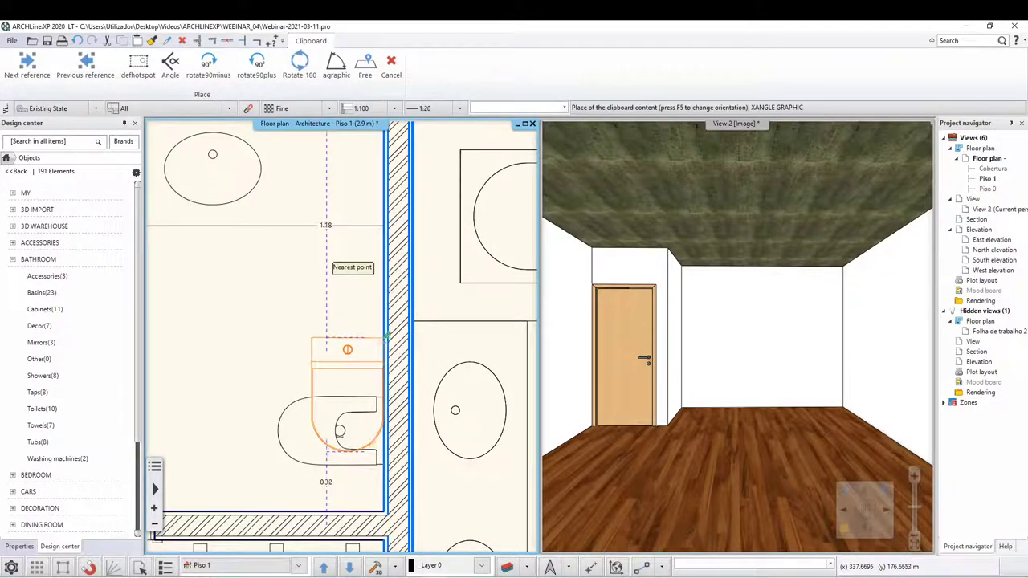
left_click(387, 337)
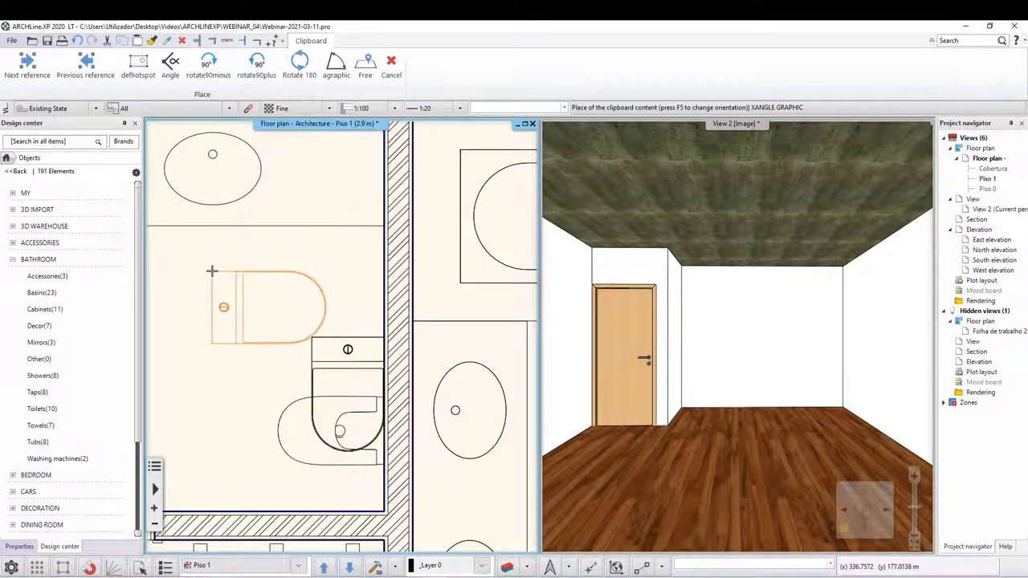
left_click(346, 347)
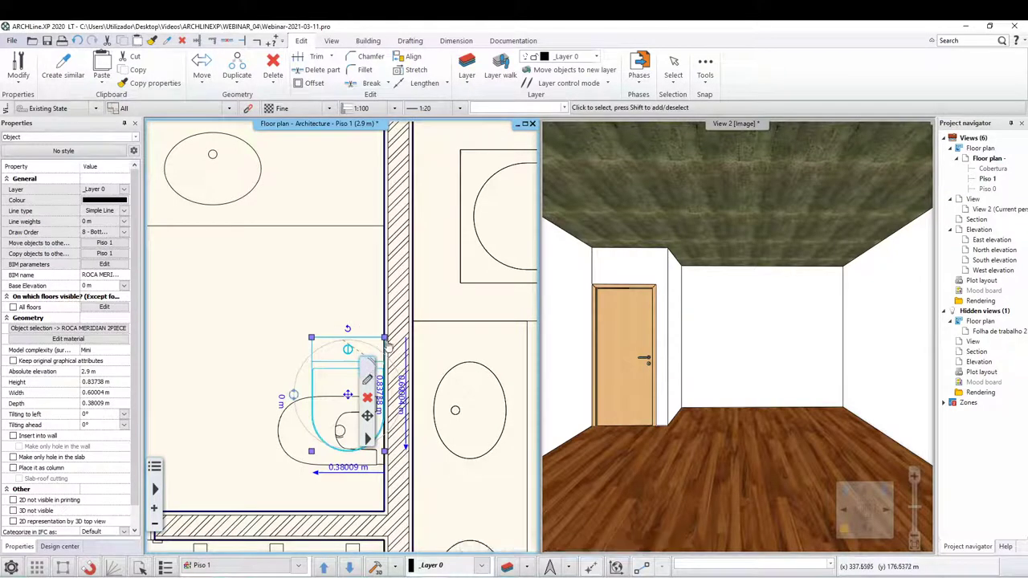
left_click(347, 349)
left_click(383, 342)
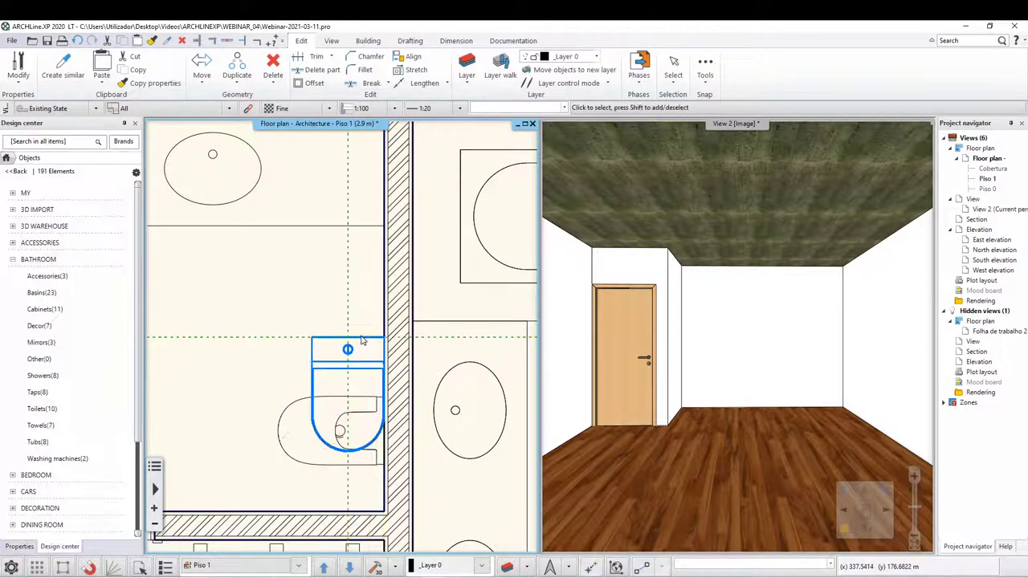
Try rotating the toilet 90° about its corner, then undo the rotation.
left_click(382, 422)
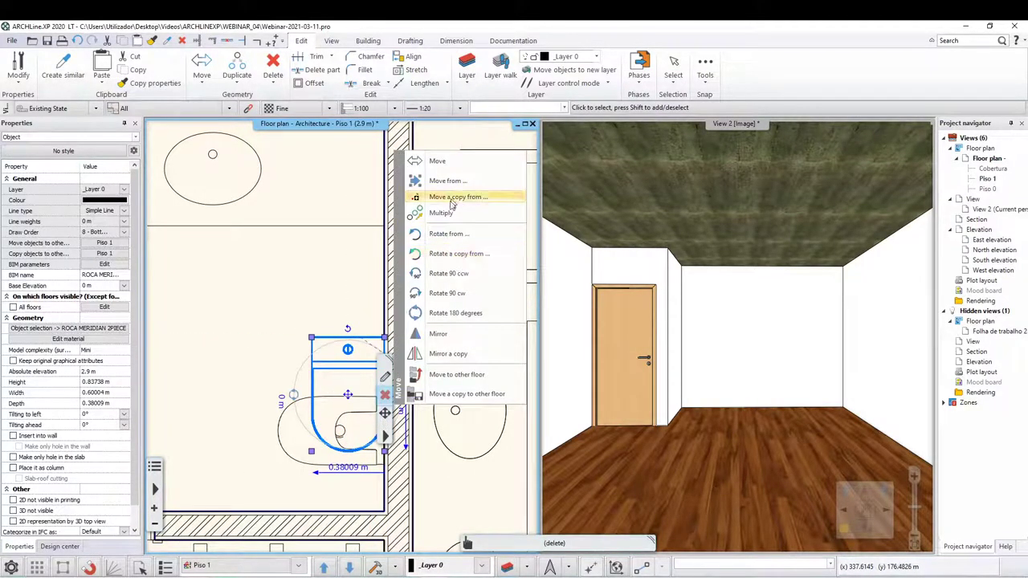
left_click(448, 234)
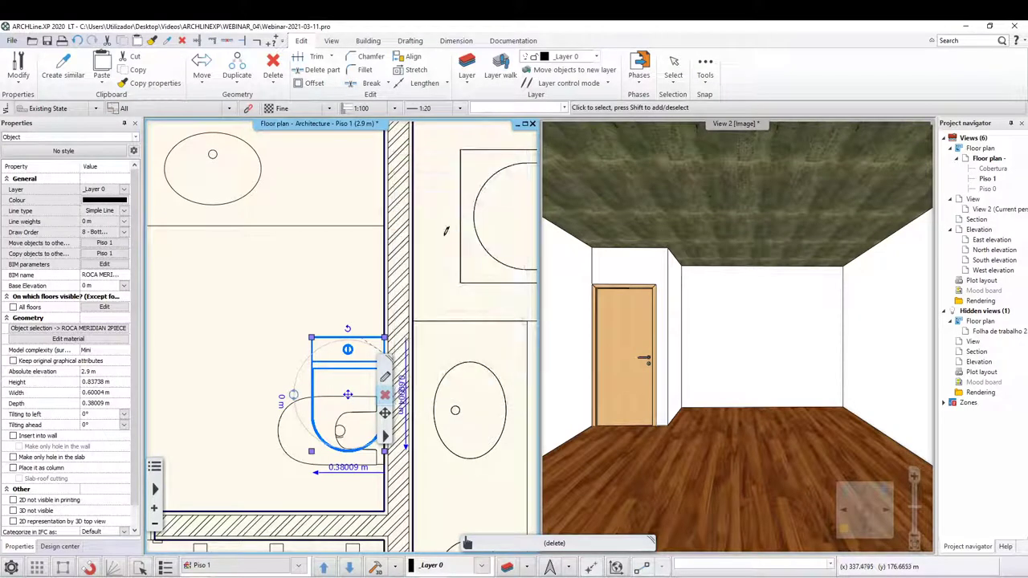
left_click(384, 337)
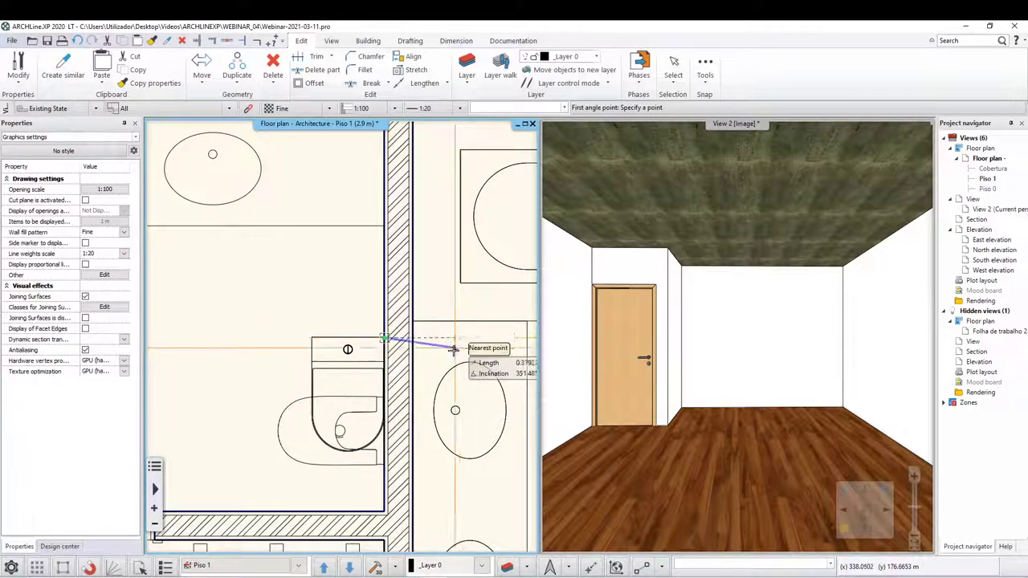
left_click(385, 361)
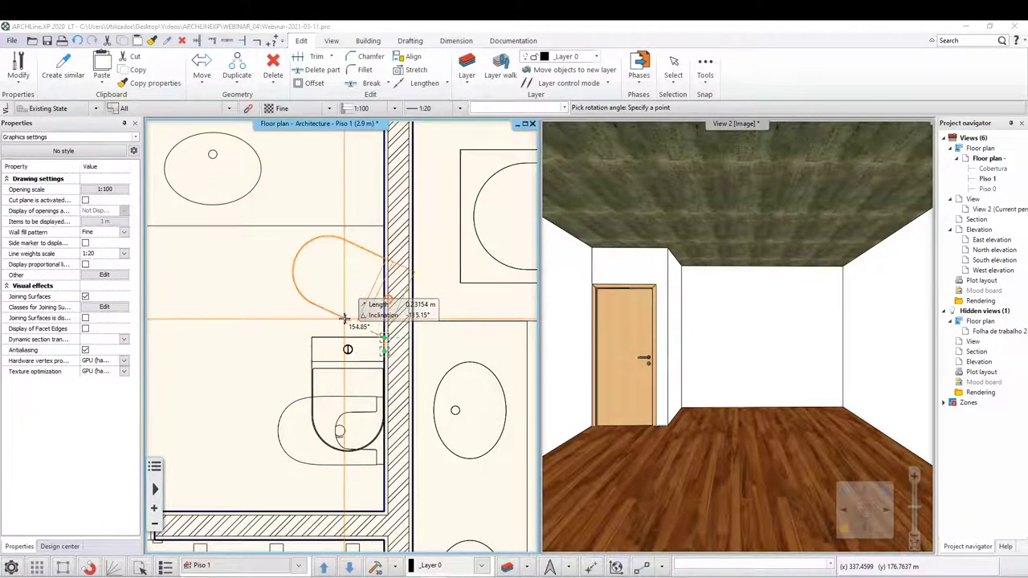
type("90")
key("Return")
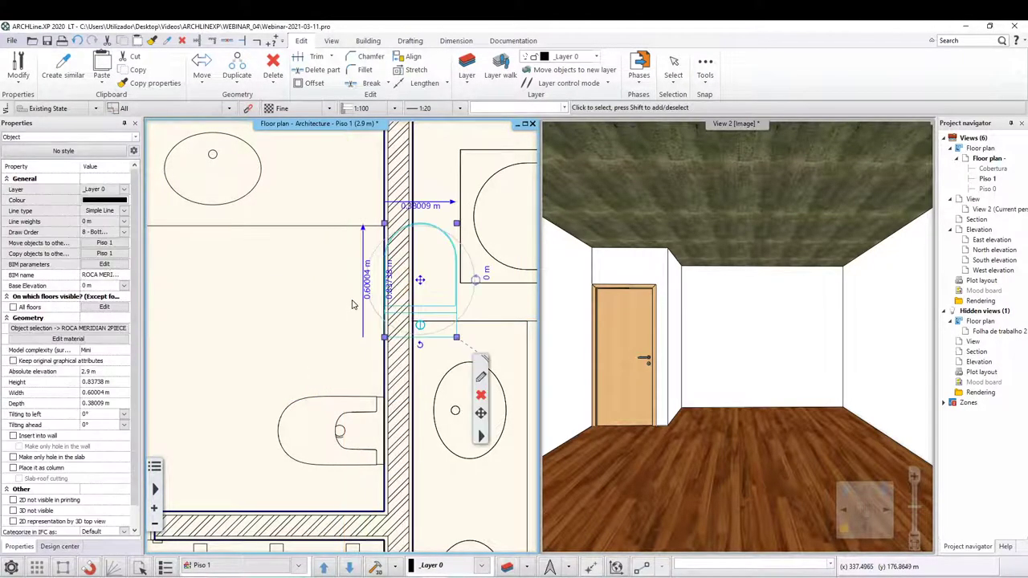
key("ctrl+z")
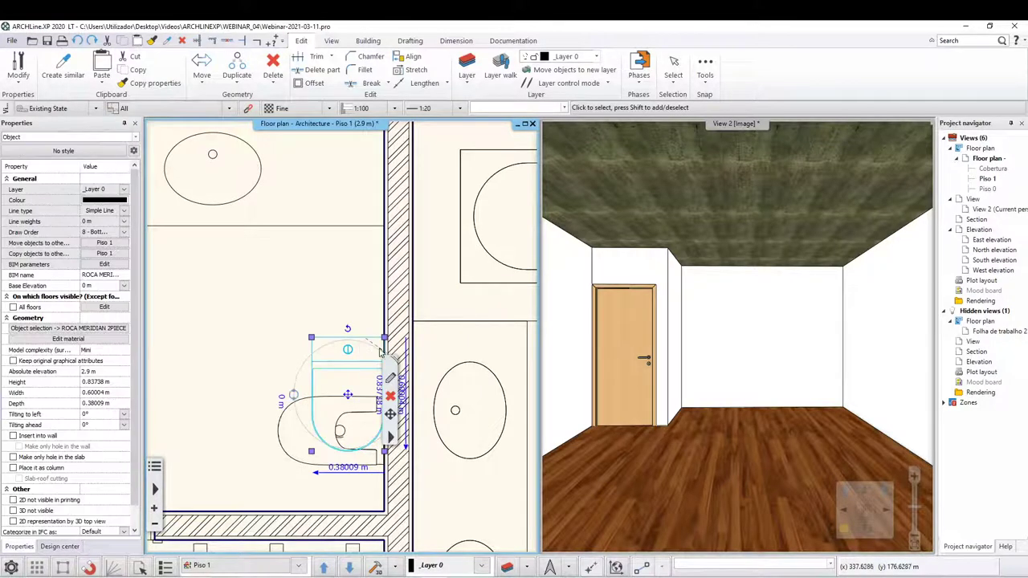
Rotate the toilet 90° clockwise and move it with its cistern against the wall above the bidet.
left_click(390, 423)
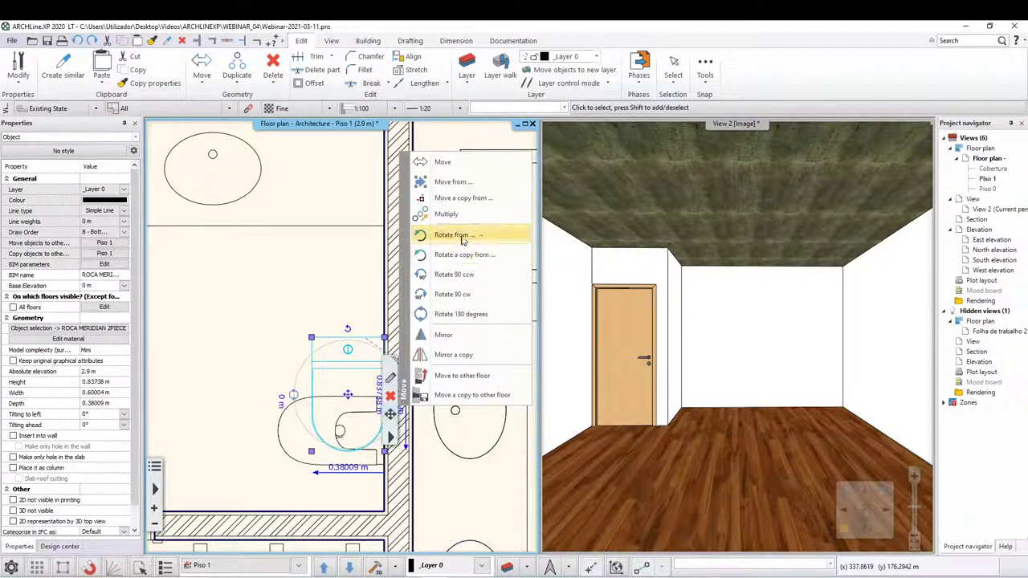
left_click(474, 294)
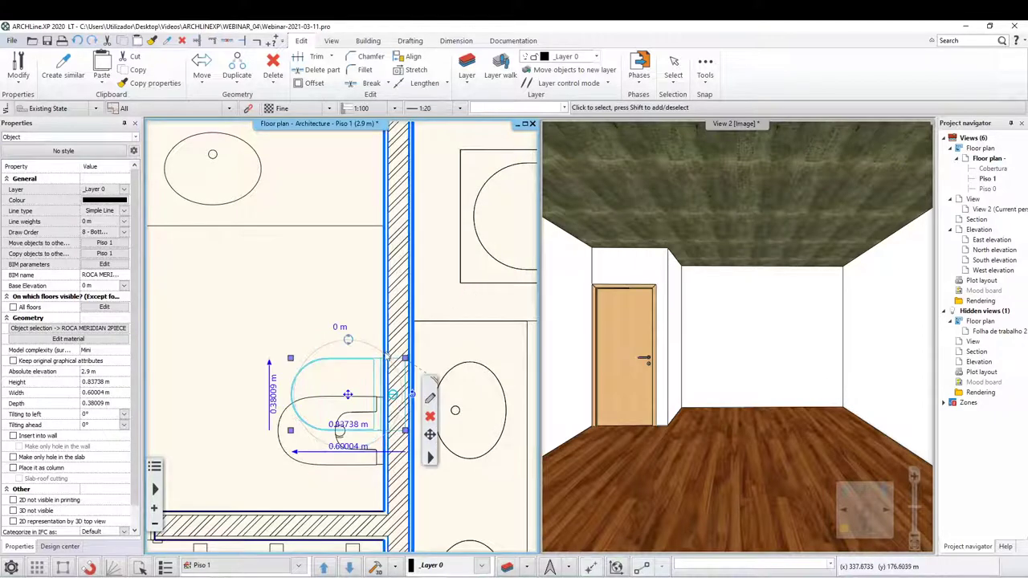
left_click(393, 417)
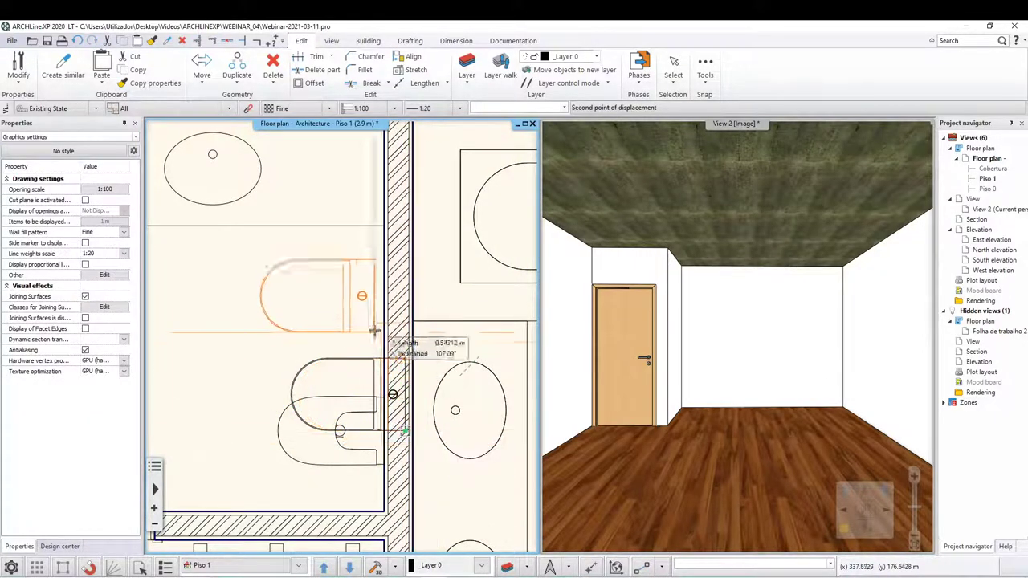
scroll(371, 354, "up", 2)
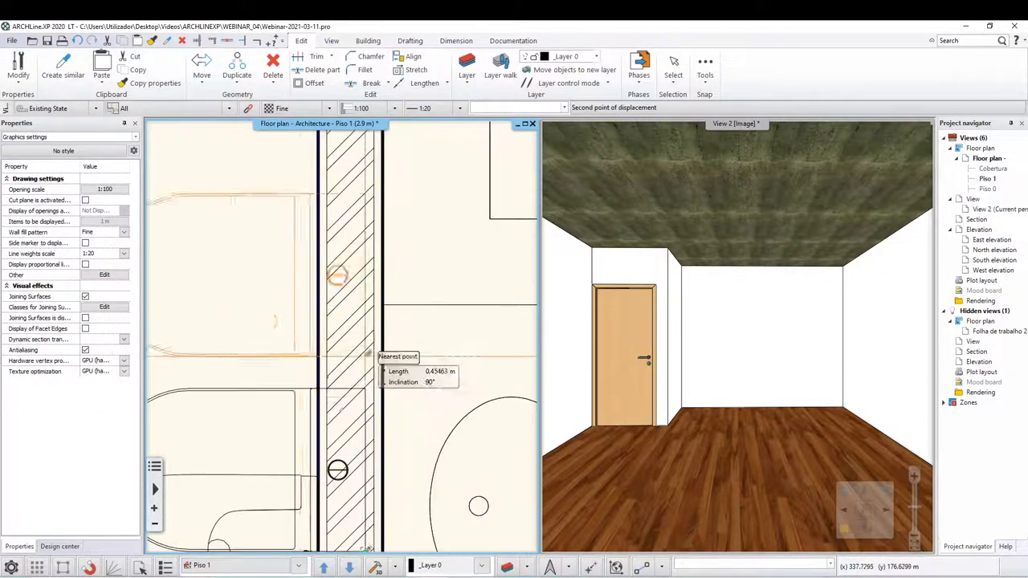
left_click(315, 360)
scroll(346, 362, "down", 2)
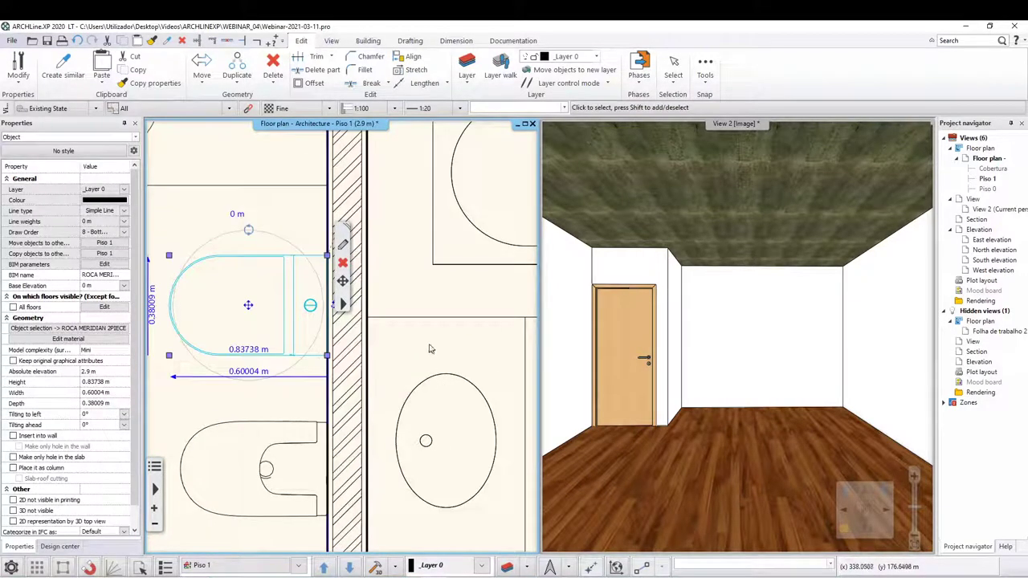
Start an interactive rotation of the toilet, then cancel it, leaving the toilet unchanged.
left_click(390, 367)
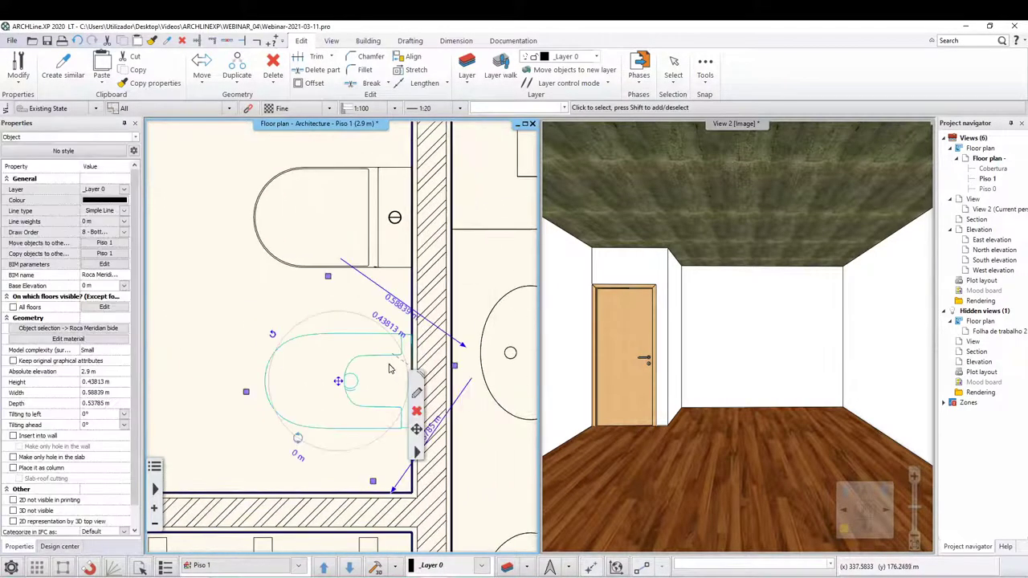
left_click(215, 280)
left_click(202, 77)
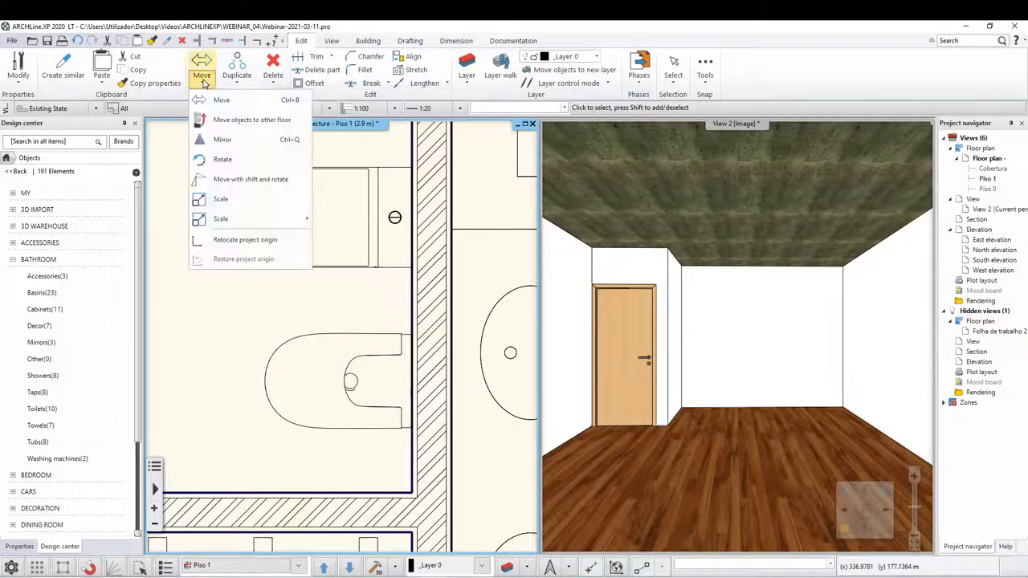
left_click(223, 159)
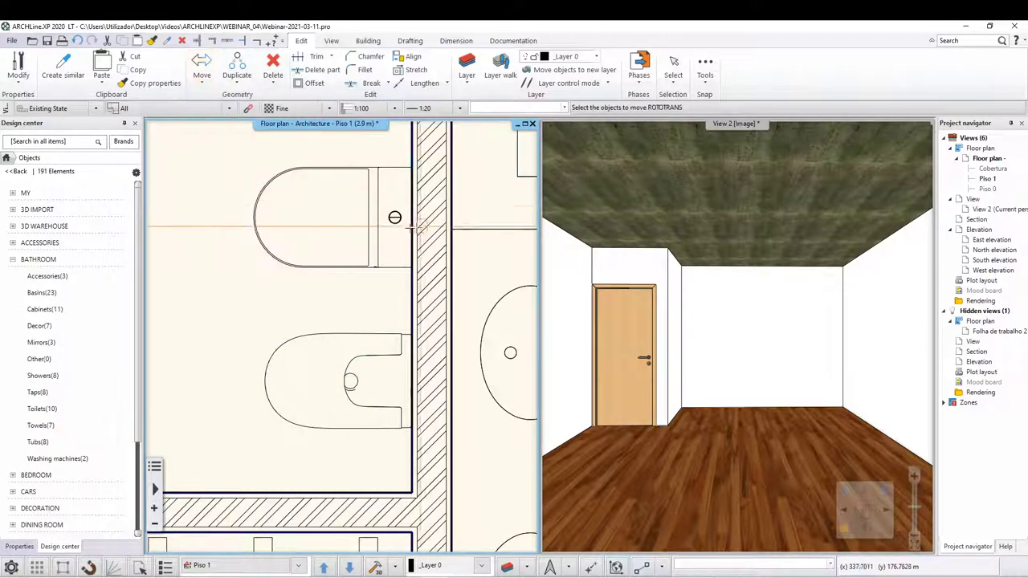
left_click(392, 217)
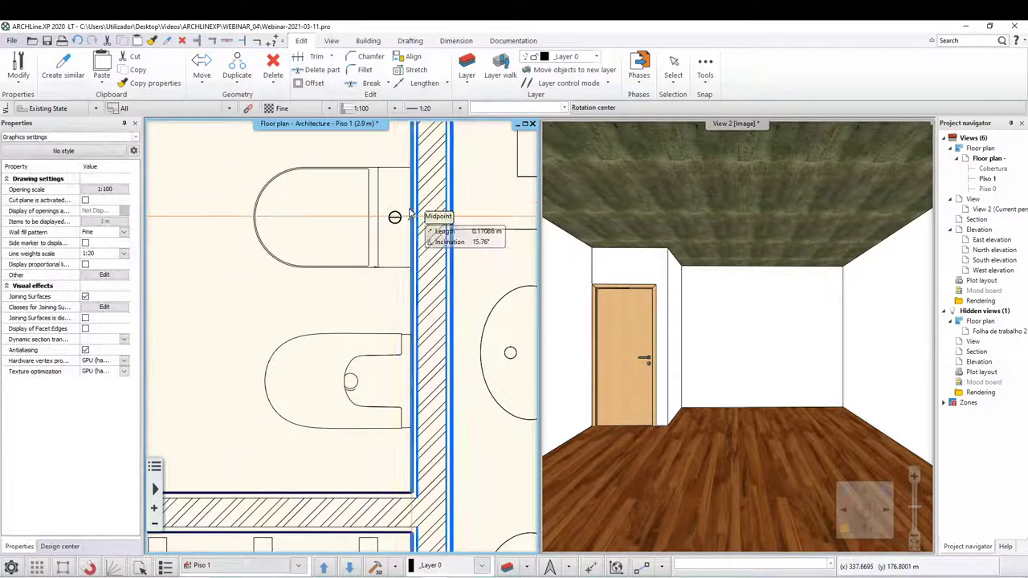
right_click(411, 217)
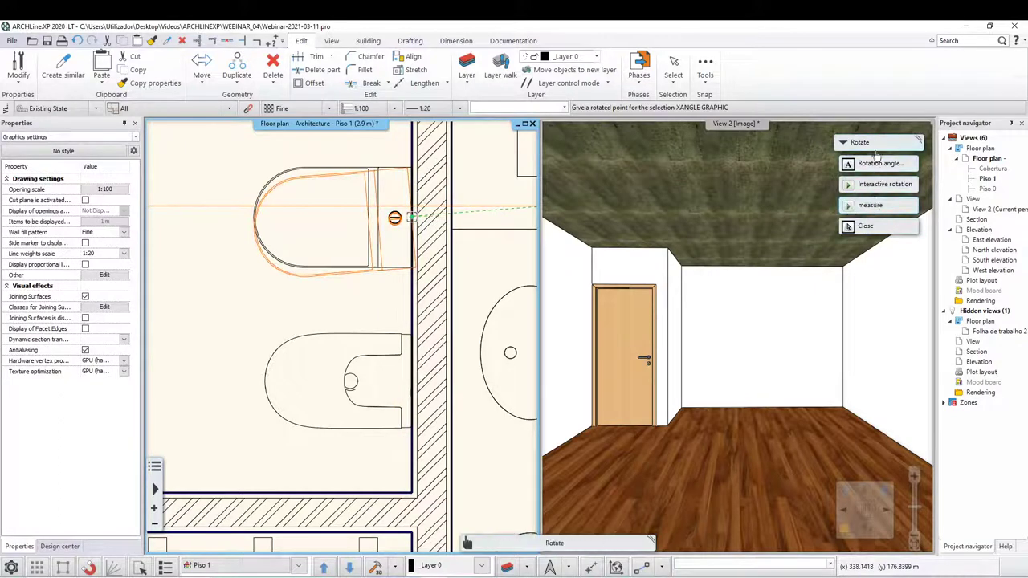
left_click(877, 185)
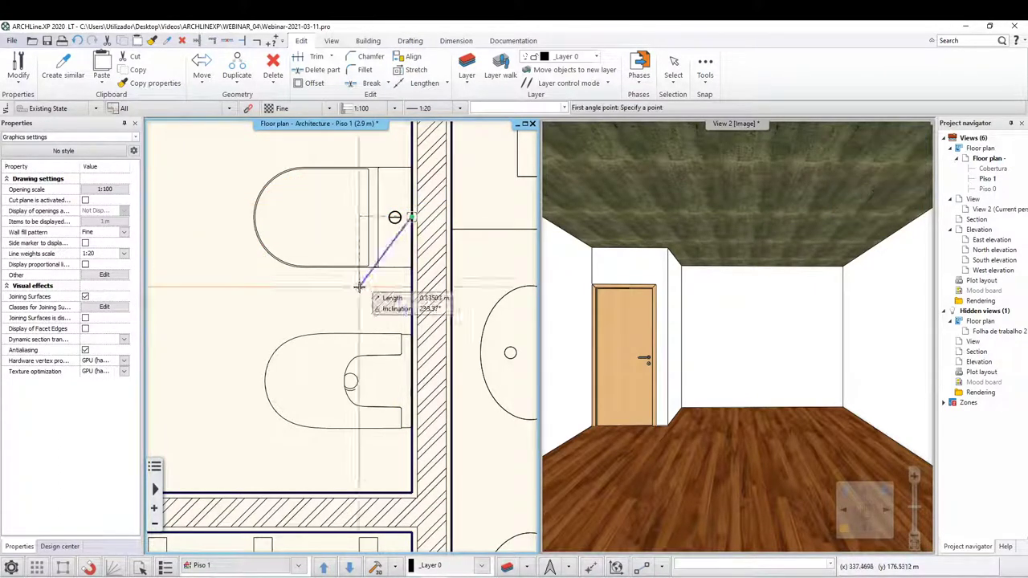
left_click(411, 248)
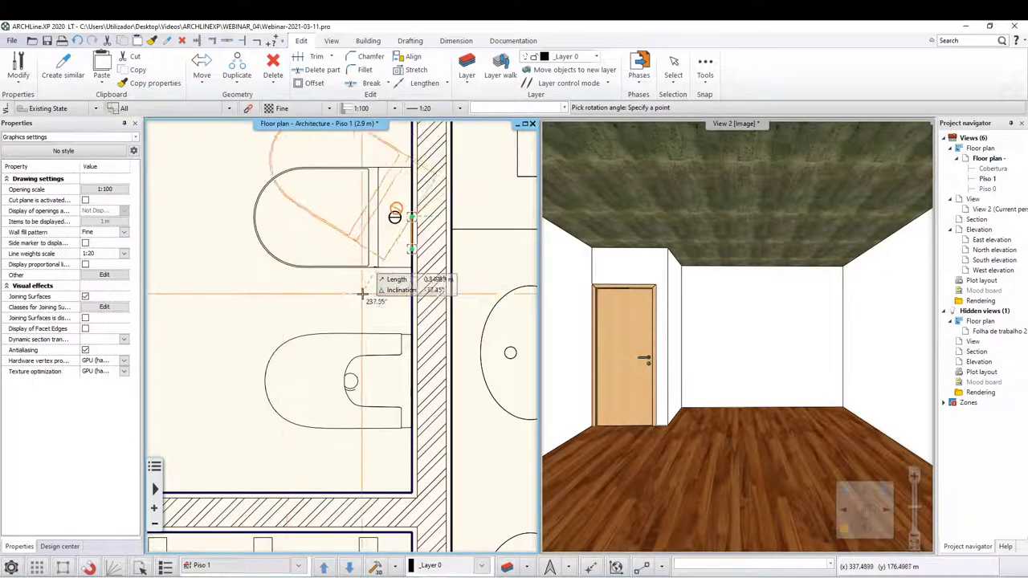
key("Escape")
Zoom out and pan to show the whole bathroom with tub, two basins, toilet, bidet and door.
scroll(345, 286, "down", 1)
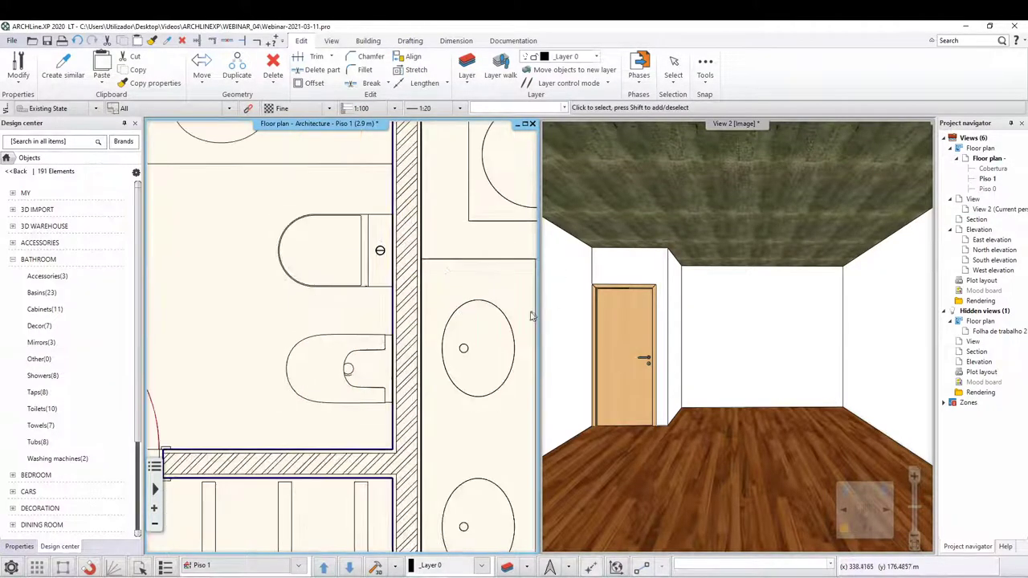
scroll(377, 298, "down", 1)
scroll(402, 309, "down", 2)
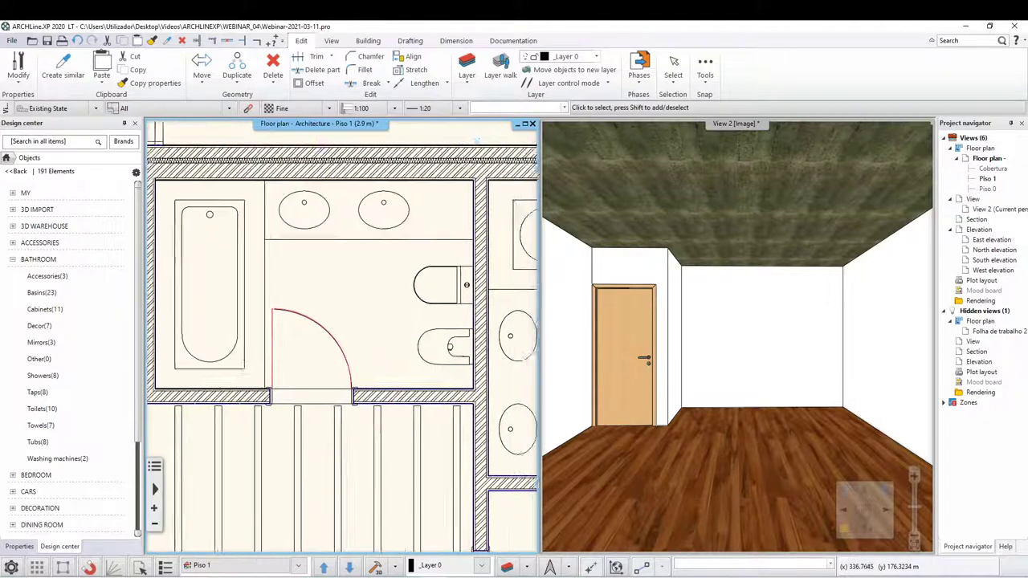
middle_click_drag(386, 320, 441, 386)
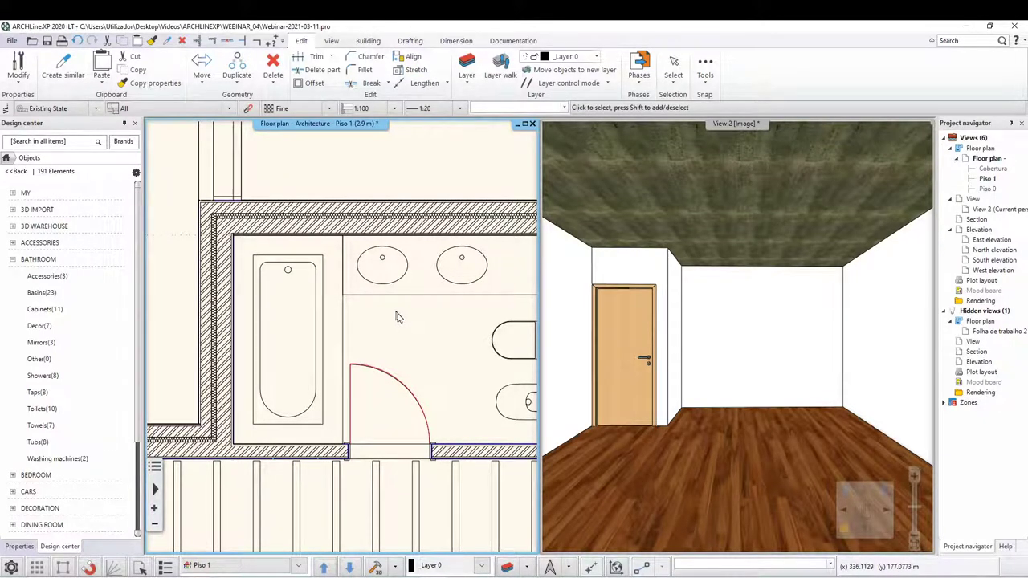
scroll(396, 318, "down", 2)
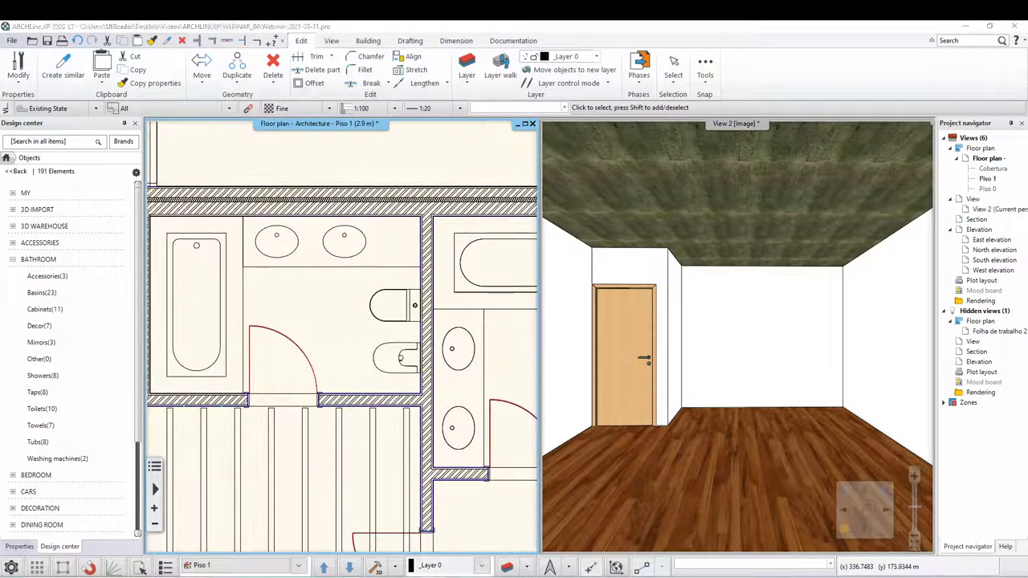
Replace the 'roca meridian' query with 'disable toilet' in 3D Warehouse and scroll the model results.
left_click(416, 524)
scroll(486, 107, "up", 3)
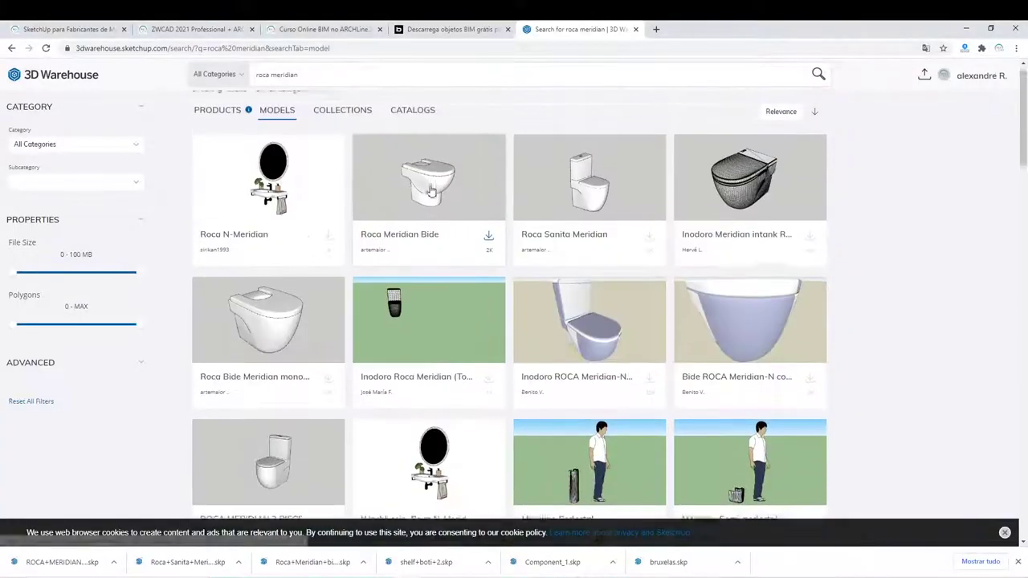
left_click_drag(299, 74, 256, 74)
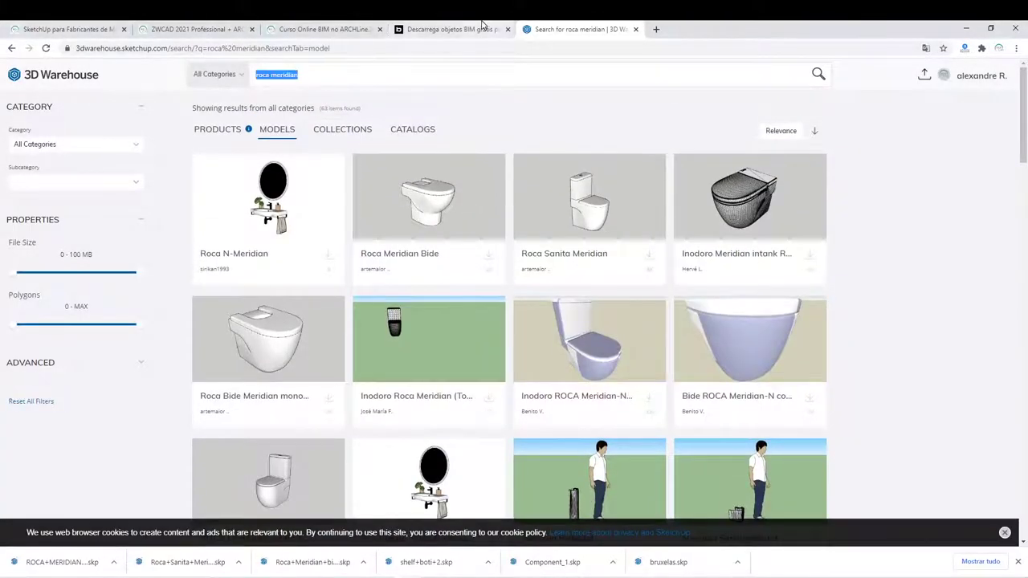
type("disab")
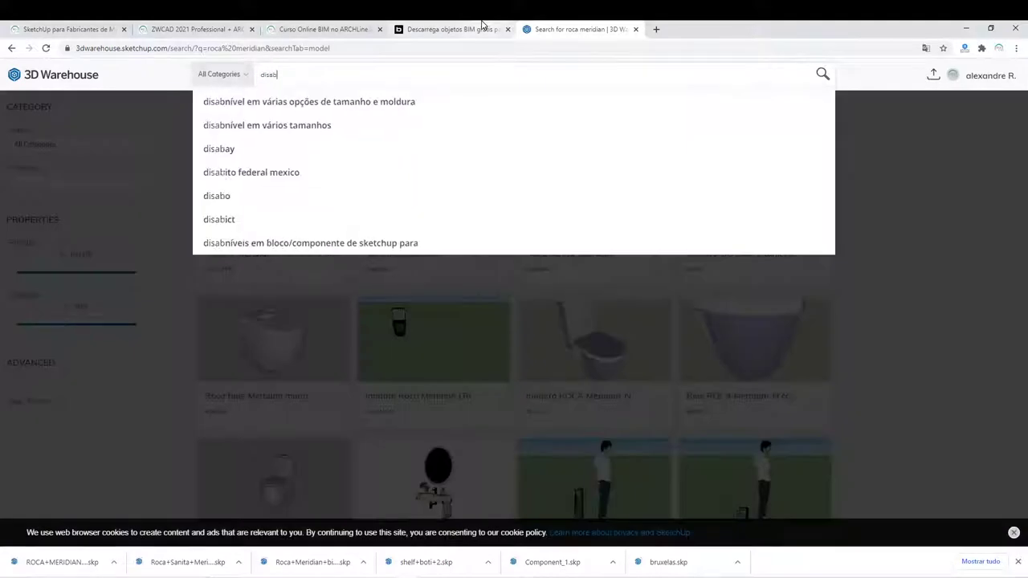
type("le")
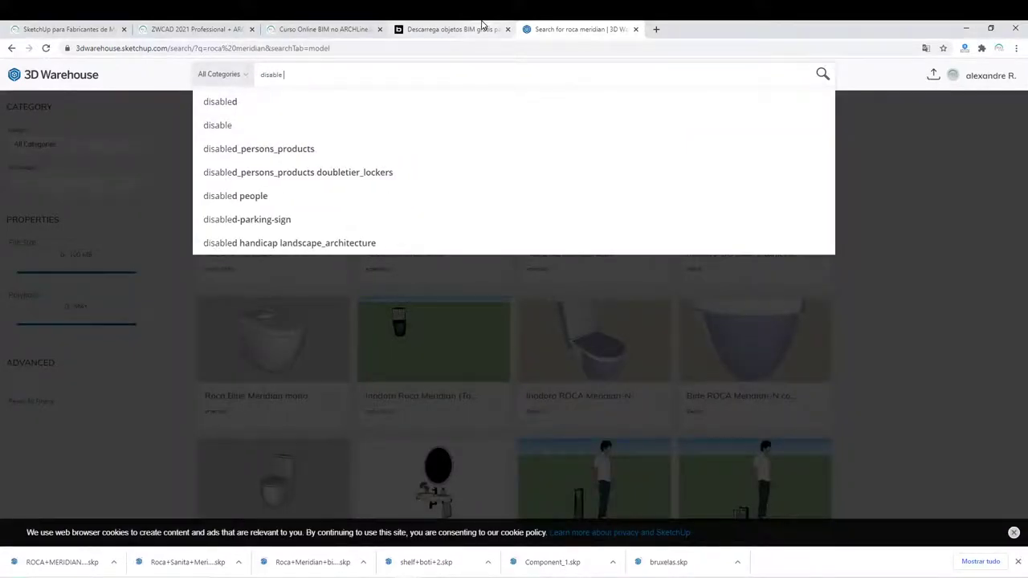
type(" toilet")
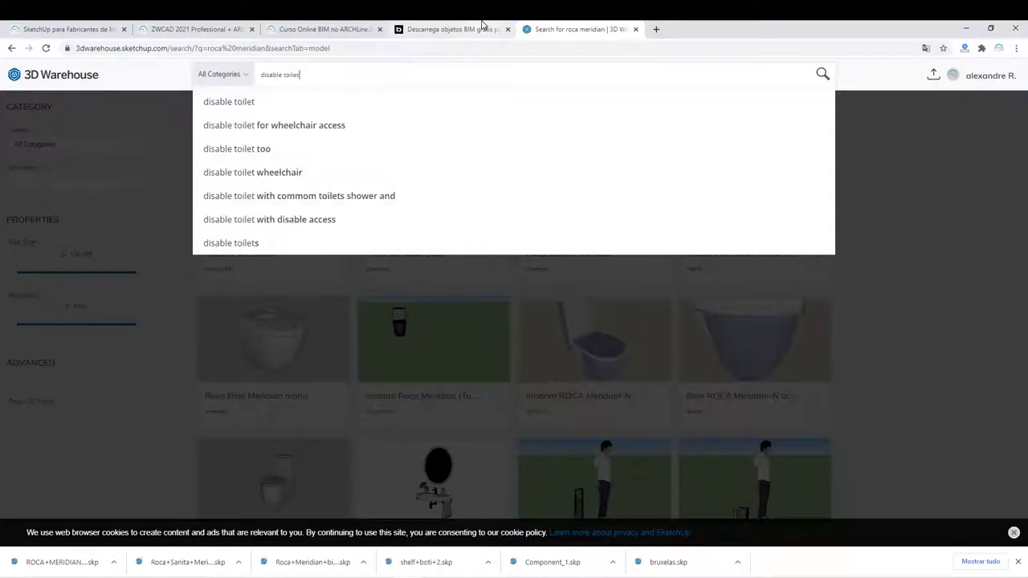
key("Return")
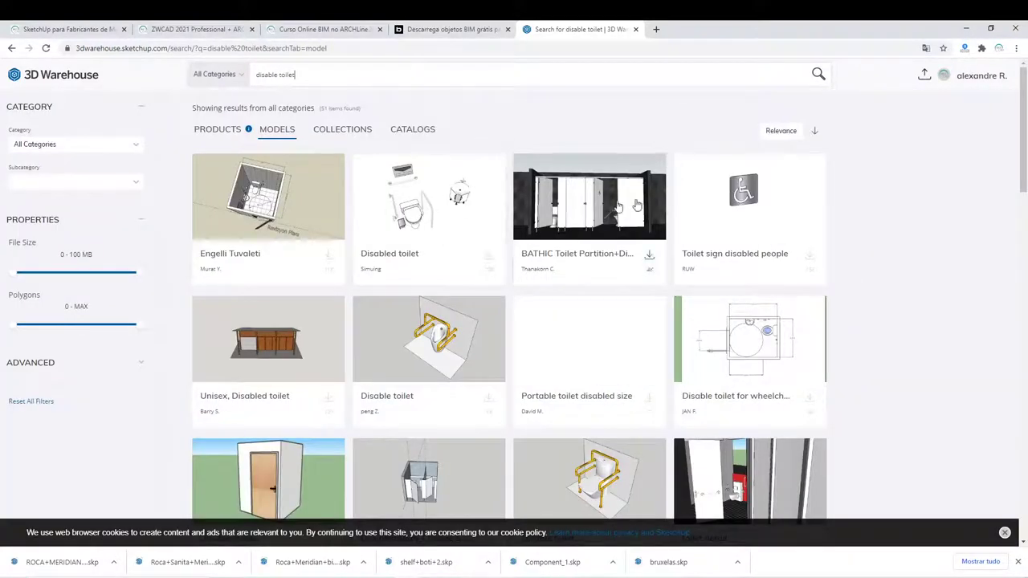
scroll(635, 205, "down", 2)
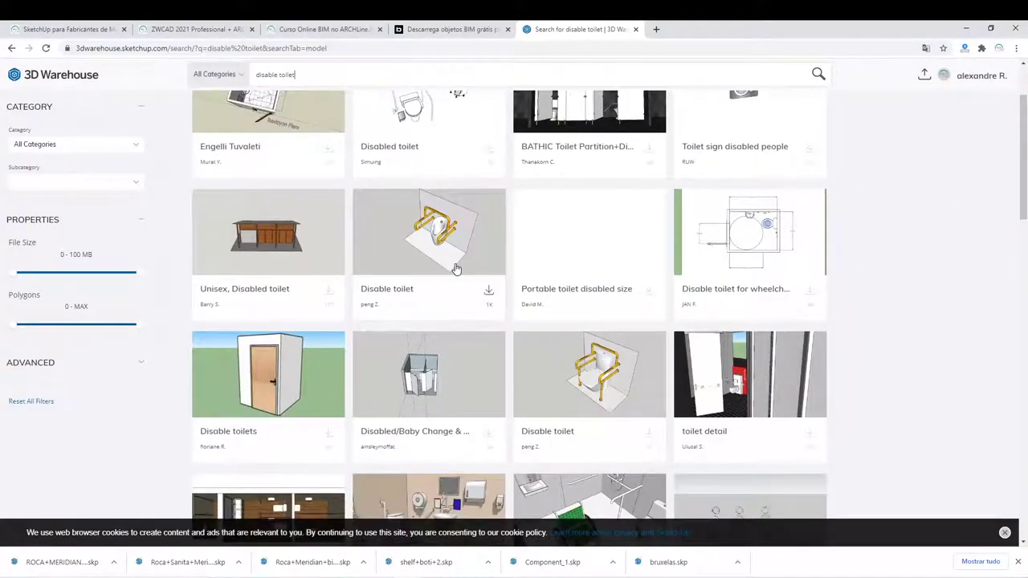
scroll(450, 212, "down", 3)
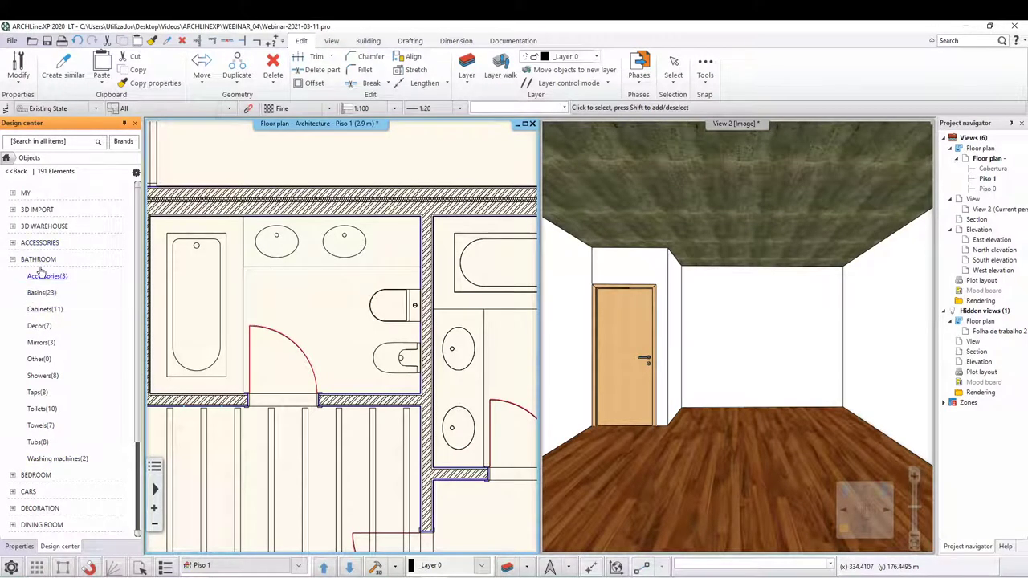
Browse the bathroom Accessories and Toilets categories in the ARCHLine object library.
left_click(38, 276)
left_click(18, 171)
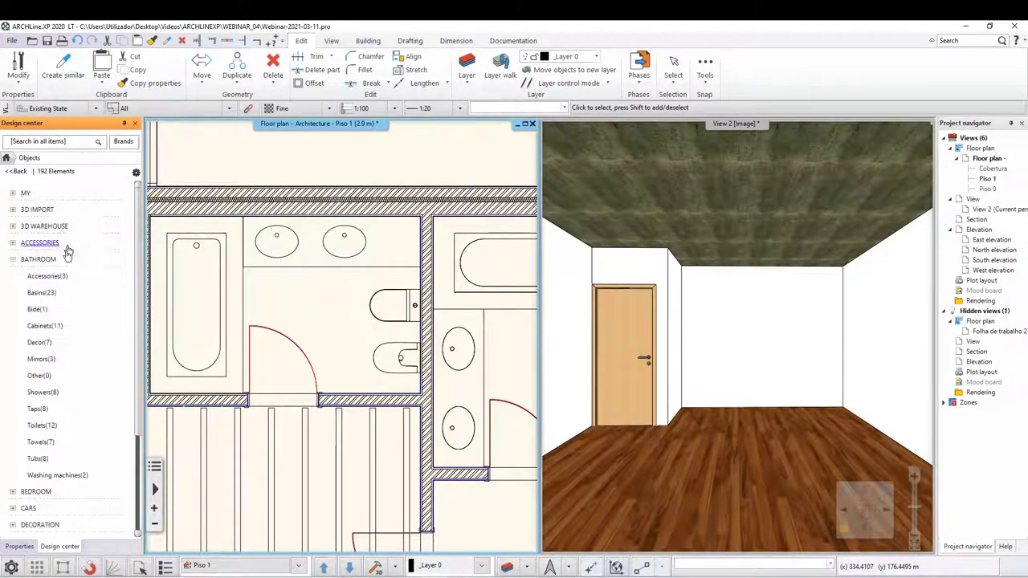
scroll(45, 368, "down", 3)
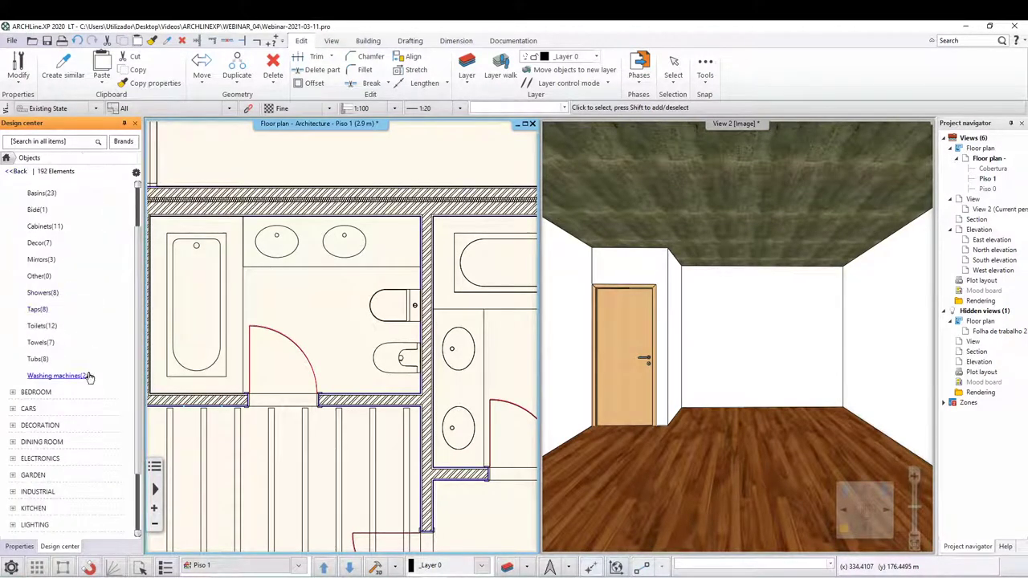
left_click(37, 326)
mouse_move(80, 281)
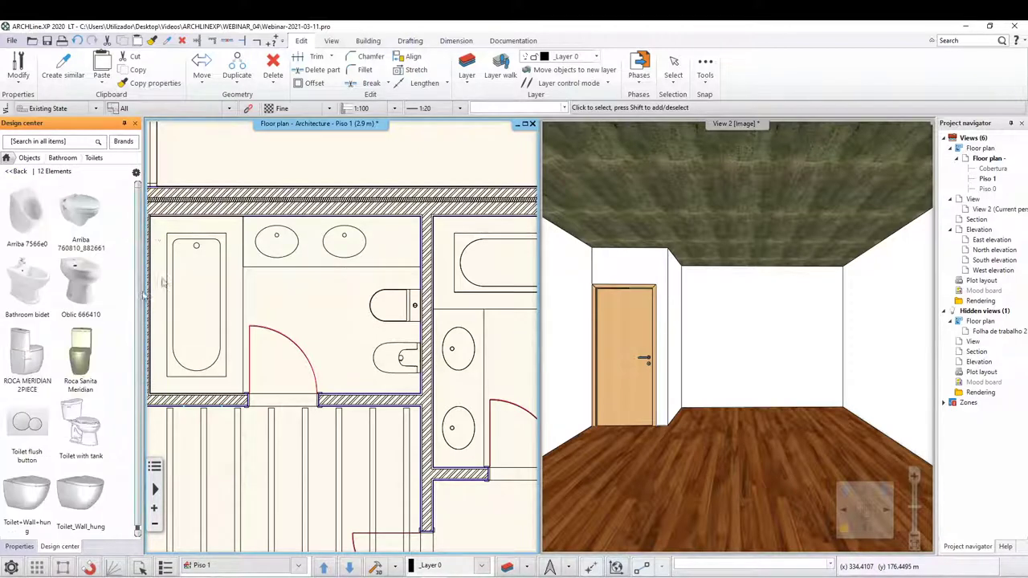
left_click(53, 155)
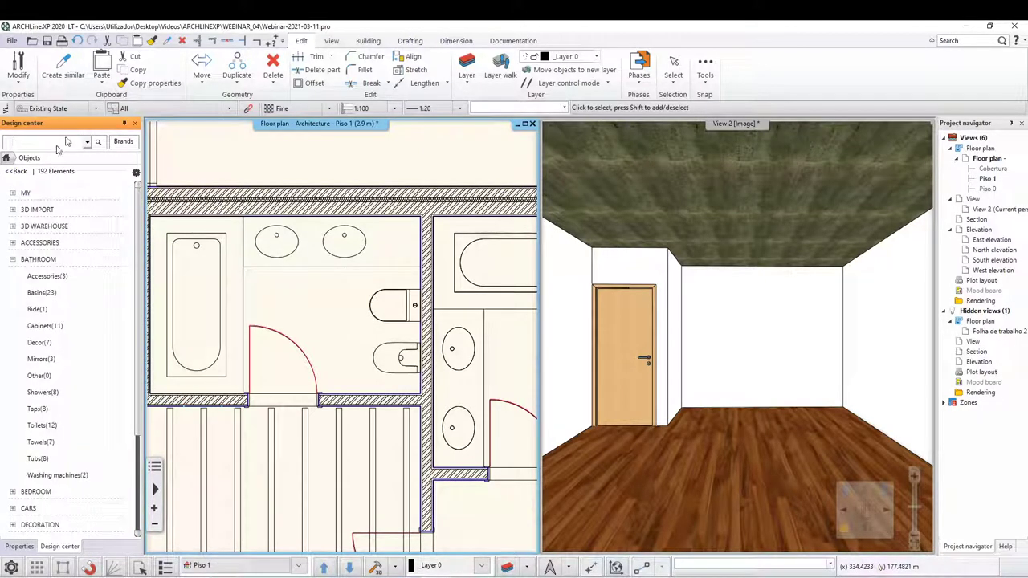
Search the Objects catalog for 'disable', then go back to the full 192-element catalog.
left_click(21, 170)
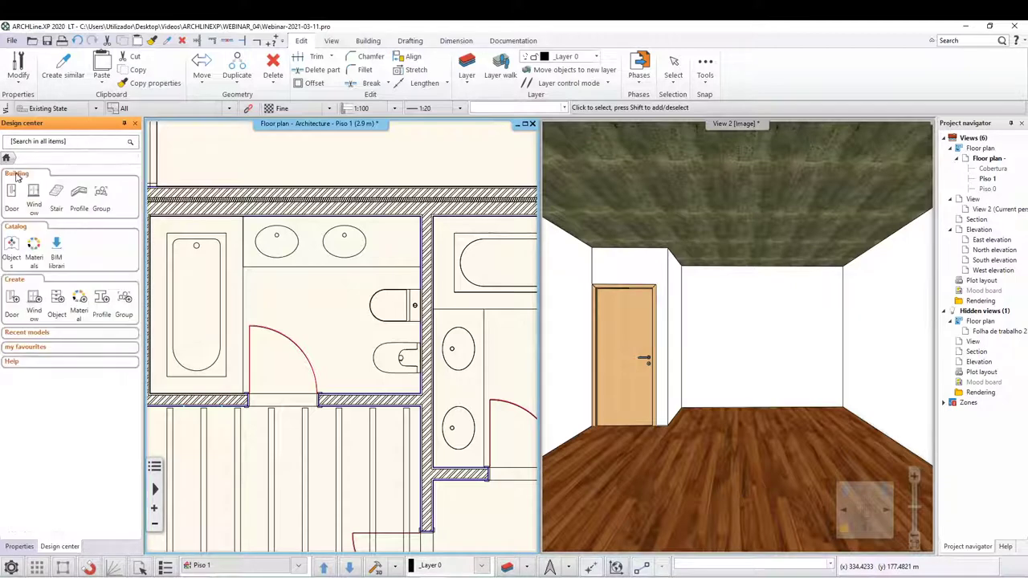
left_click(14, 243)
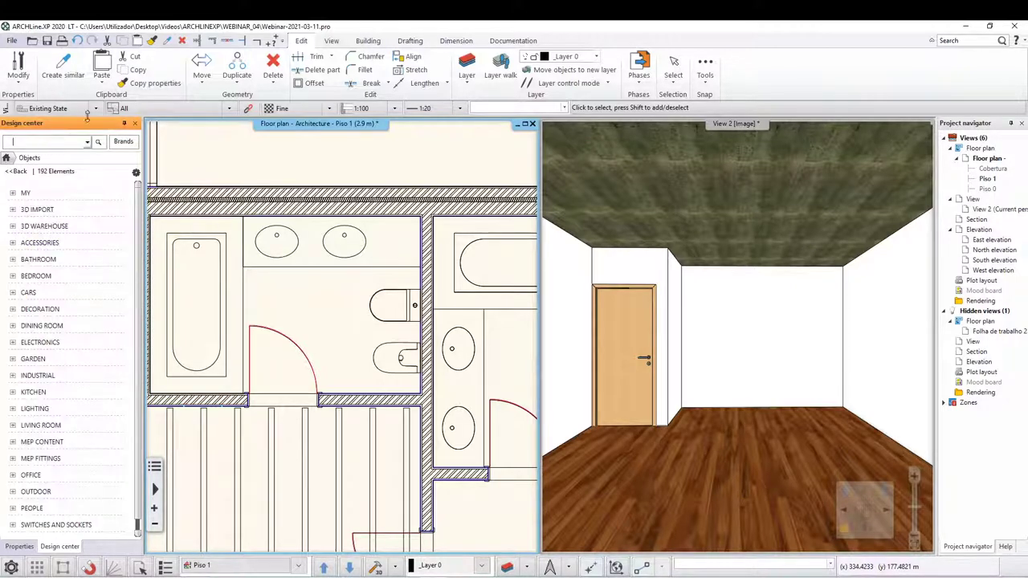
type("disable")
key("Return")
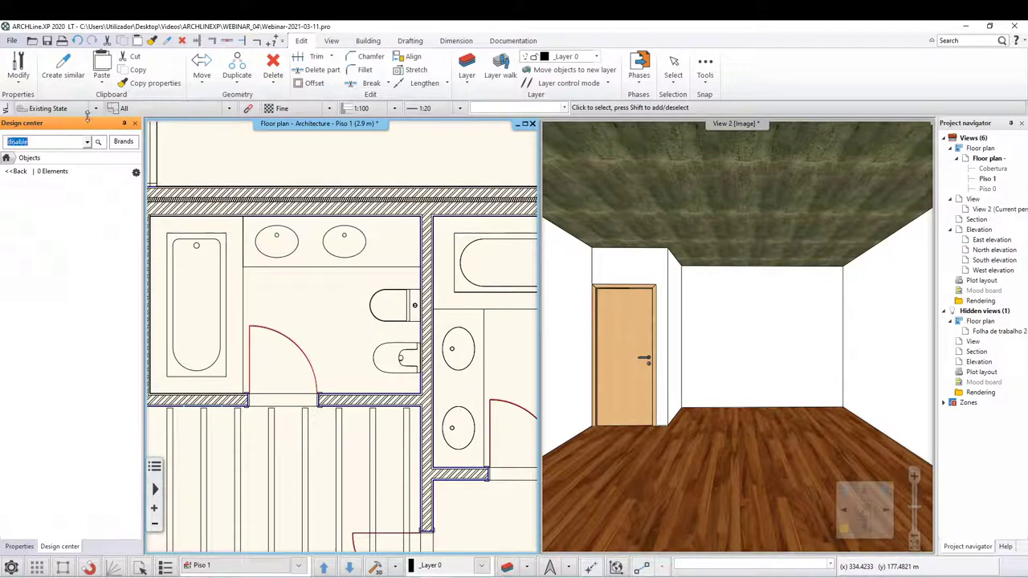
left_click(20, 173)
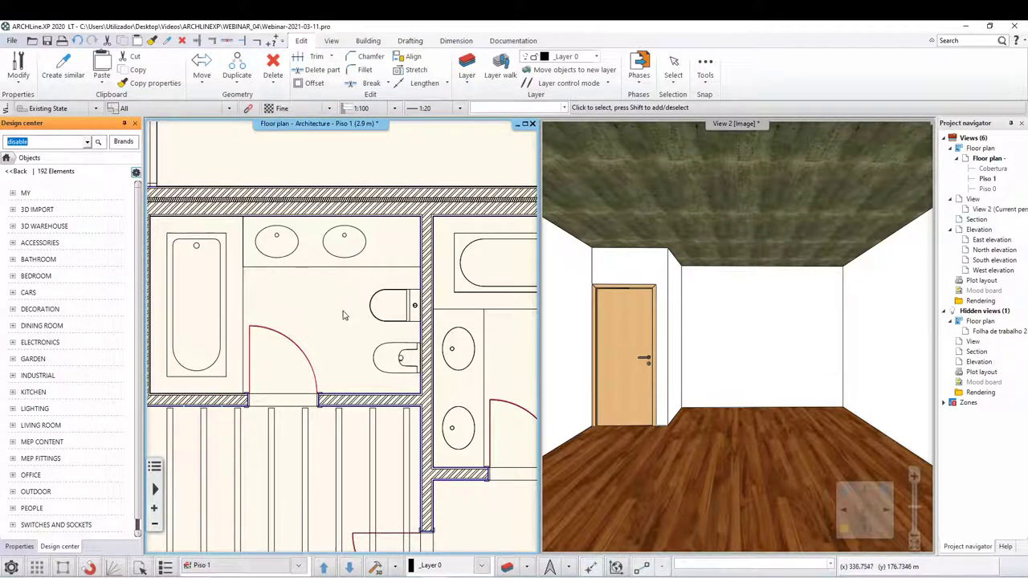
Move the 3D camera into the bathroom, facing the door and second toilet.
scroll(343, 316, "down", 2)
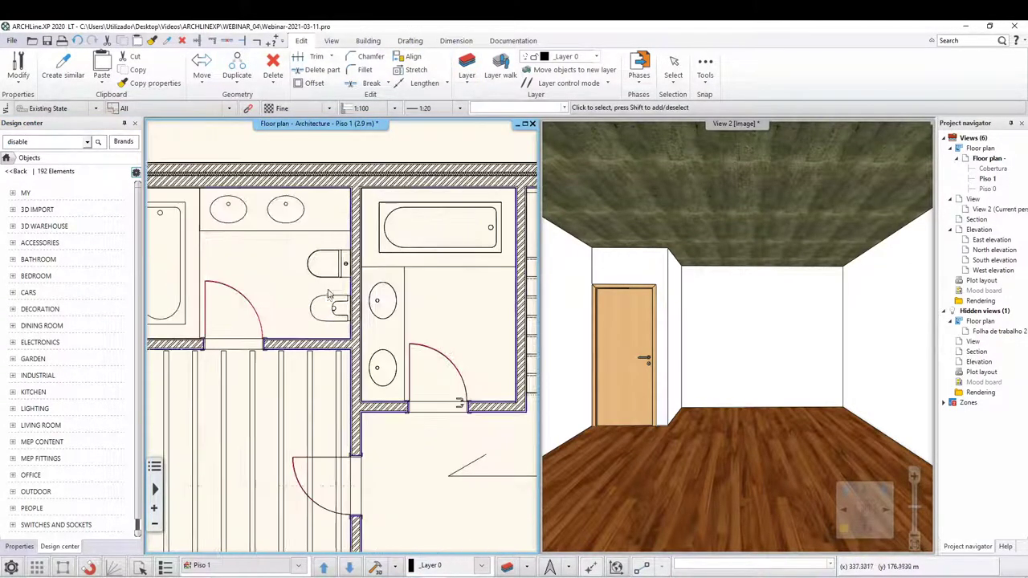
scroll(328, 294, "down", 3)
scroll(420, 223, "up", 2)
scroll(418, 348, "up", 1)
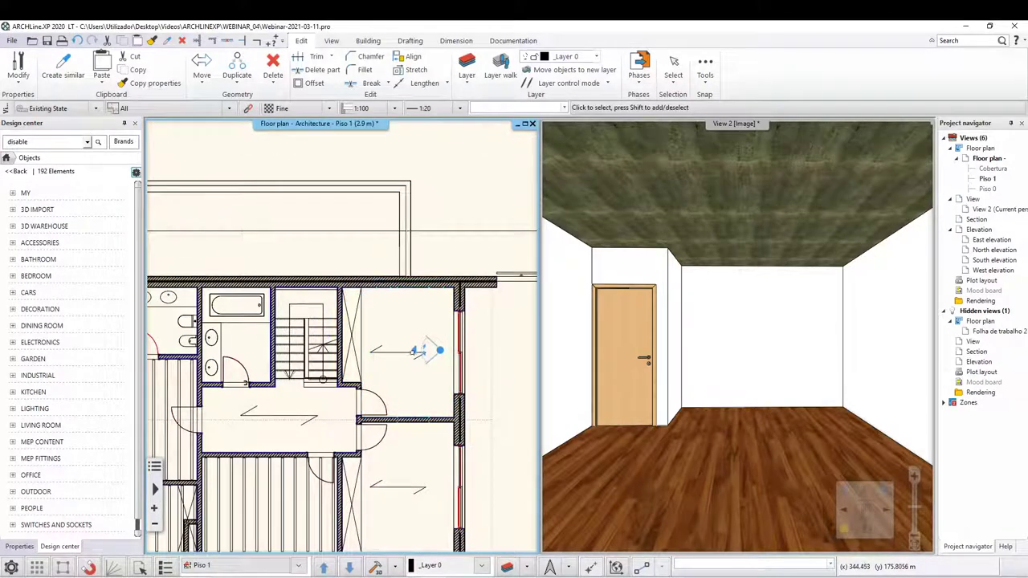
left_click_drag(416, 351, 166, 329)
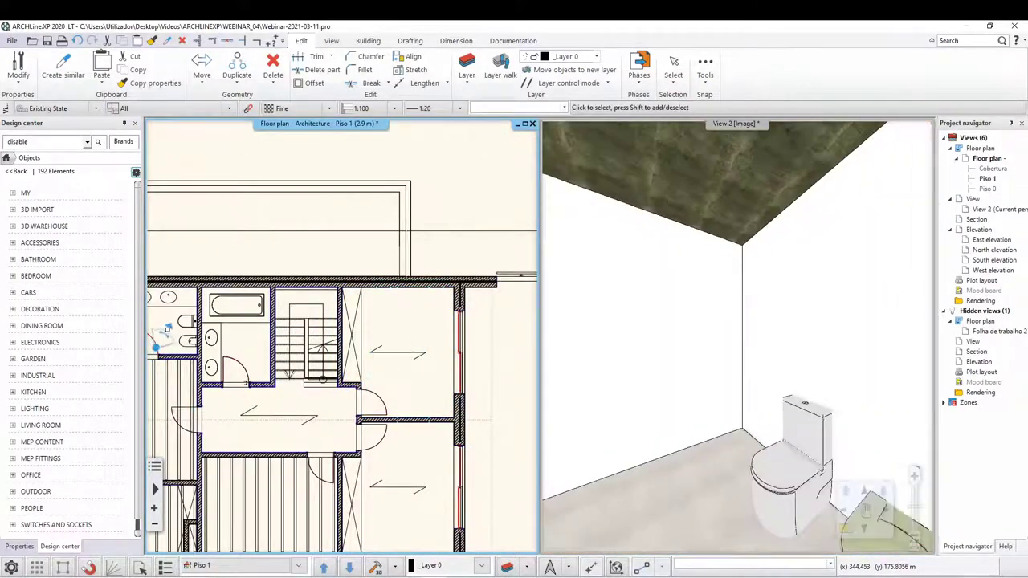
left_click_drag(166, 329, 165, 347)
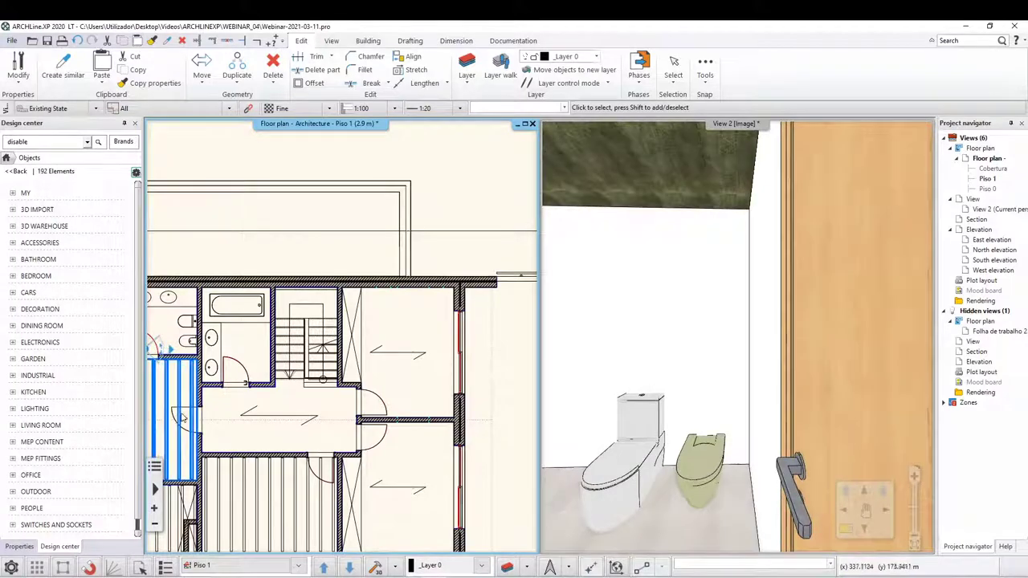
Reposition the camera next to the bathtub, then return to the 'disable toilet' results in Chrome.
middle_click_drag(183, 417, 335, 399)
scroll(297, 329, "up", 2)
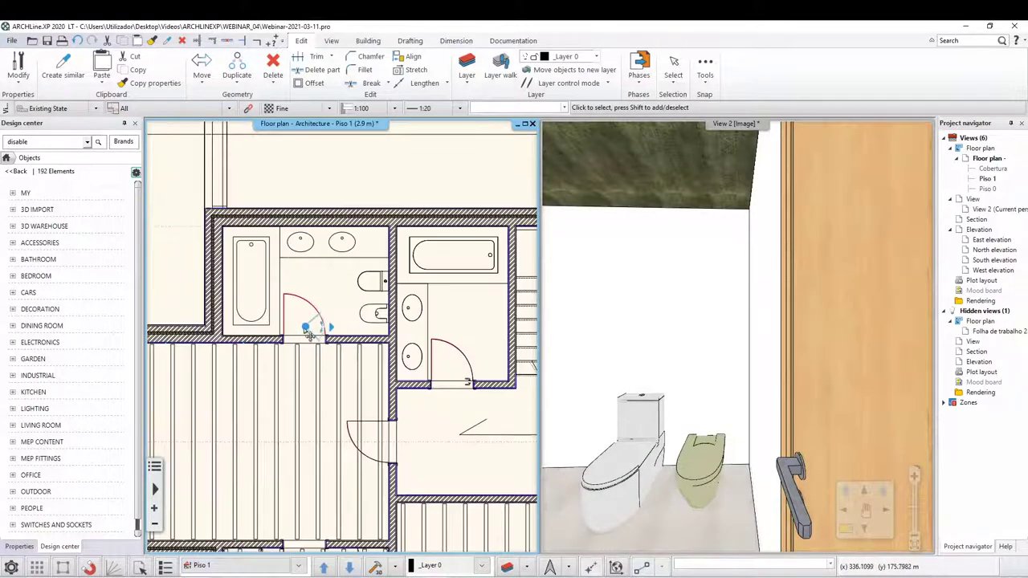
mouse_move(309, 334)
left_mouse_down()
mouse_move(252, 304)
mouse_move(294, 304)
mouse_move(260, 313)
left_mouse_up()
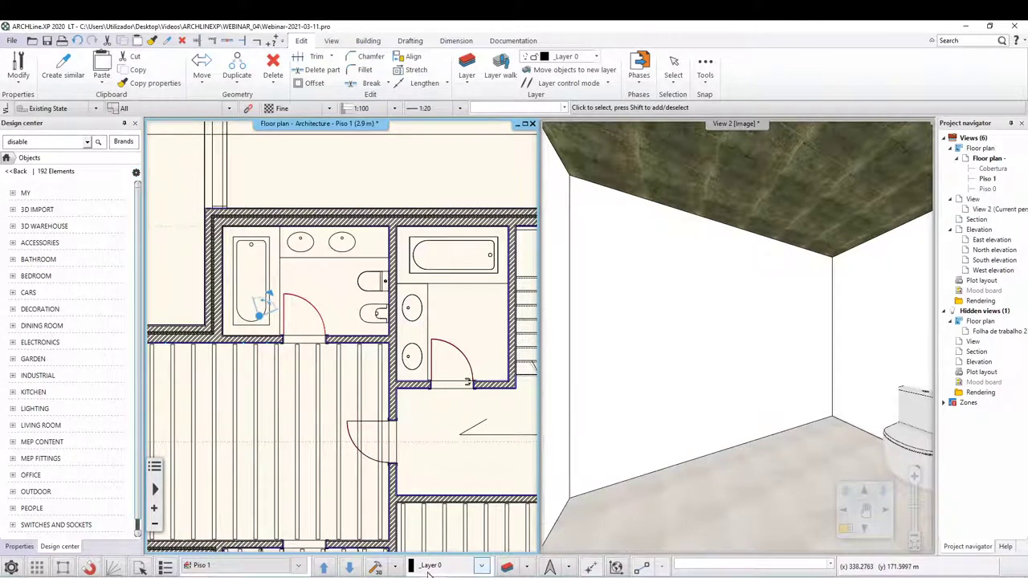
left_click(412, 554)
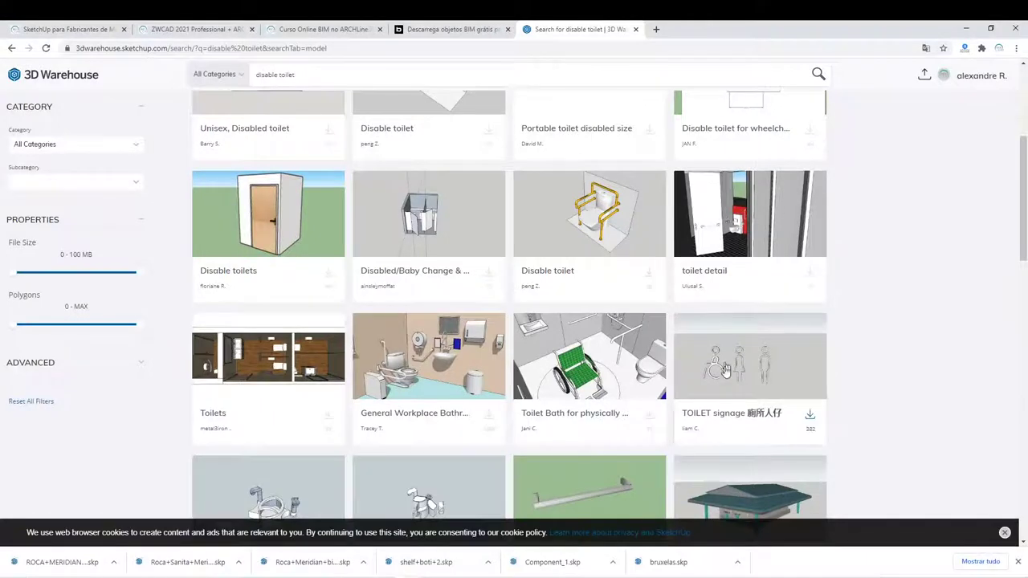
Search 3D Warehouse for 'cabinet wc' and scroll through the results.
scroll(725, 369, "up", 3)
scroll(661, 344, "up", 3)
type("cabinet w")
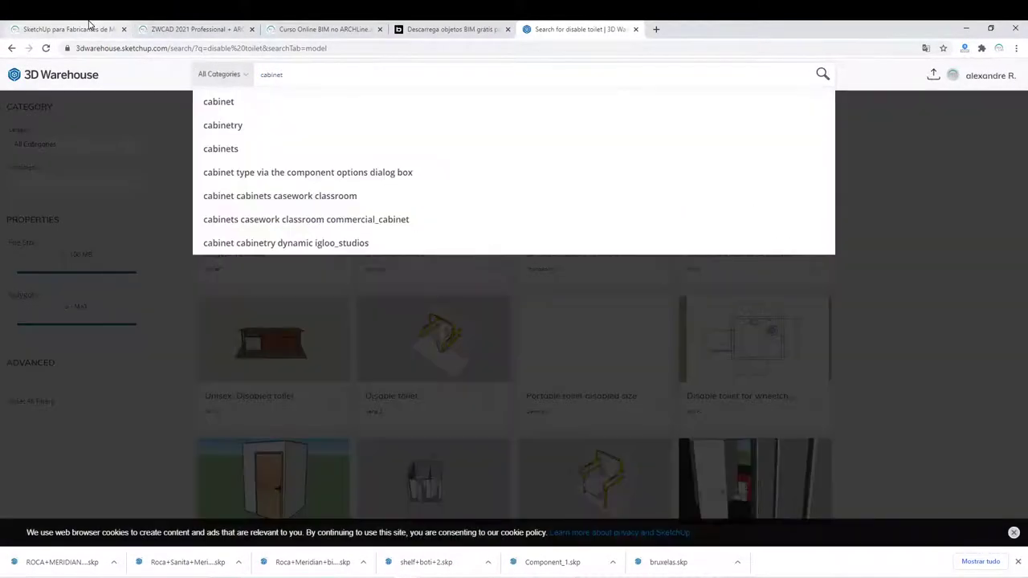
type("c")
key("Return")
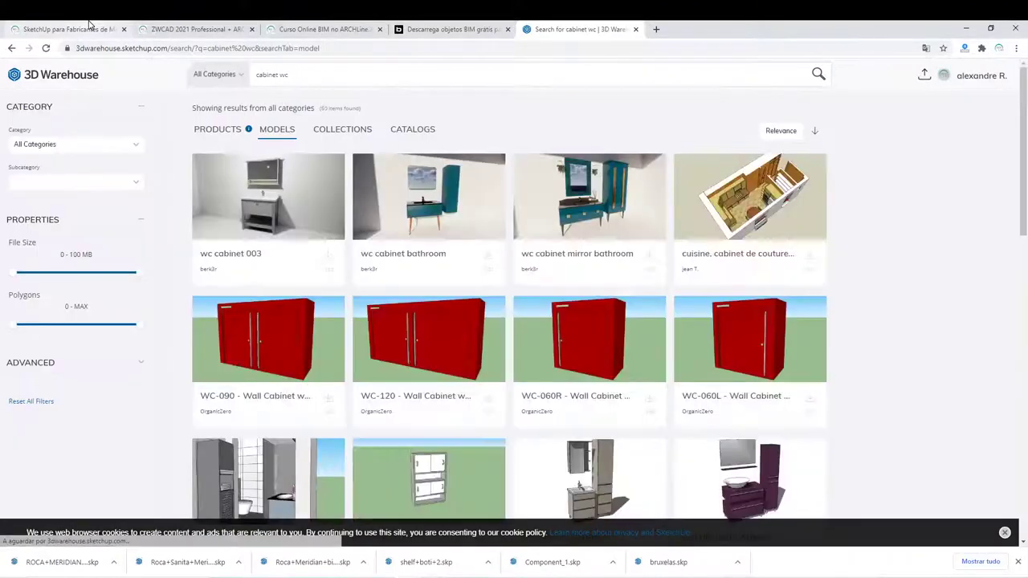
scroll(459, 328, "down", 2)
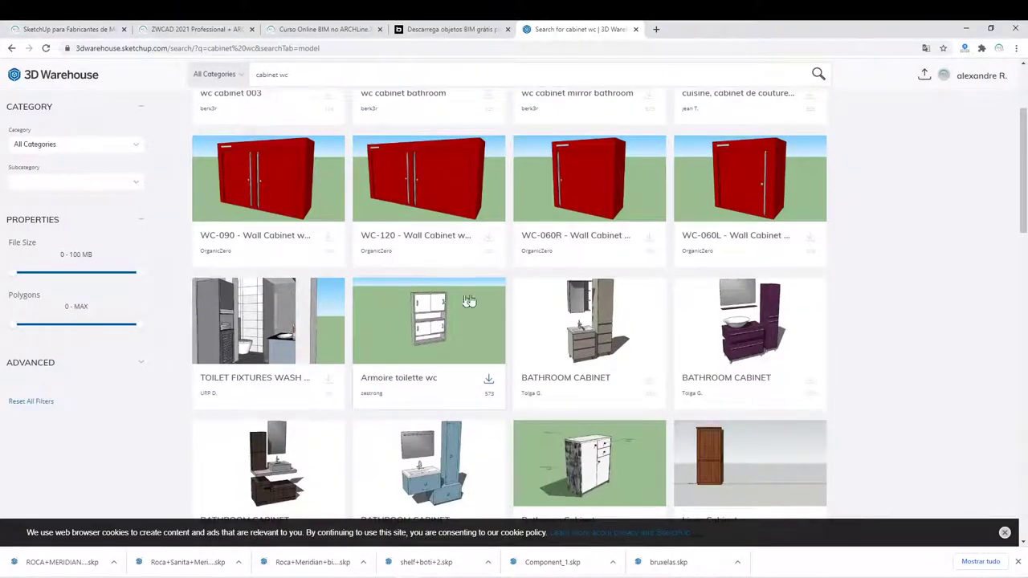
scroll(469, 301, "down", 5)
scroll(534, 255, "down", 2)
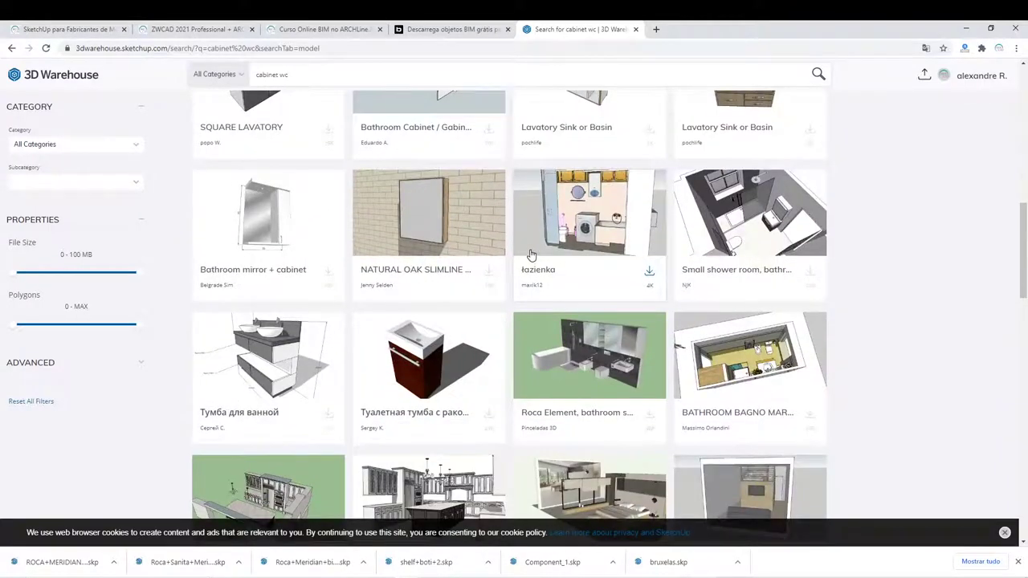
scroll(524, 255, "down", 1)
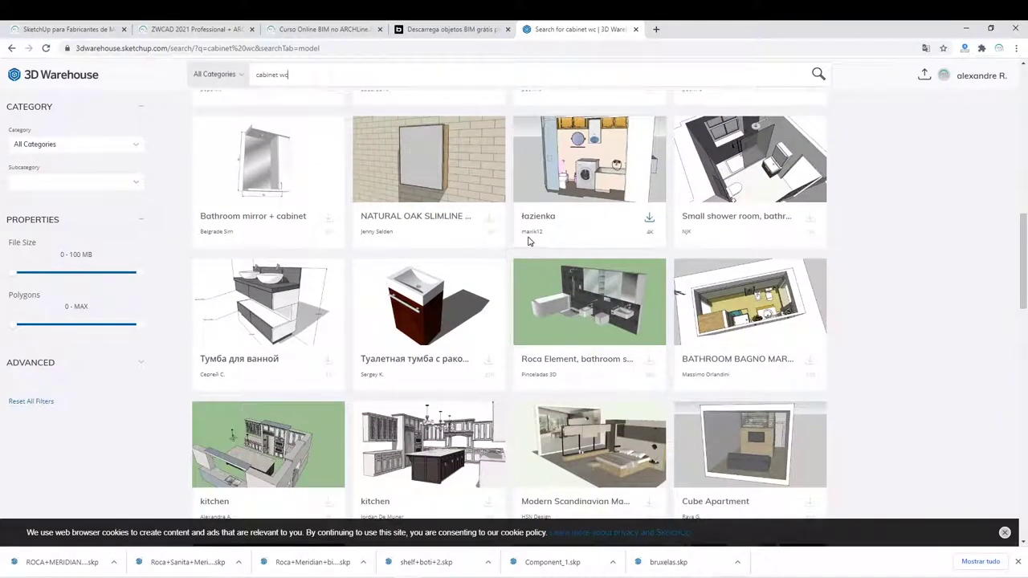
scroll(528, 241, "down", 3)
scroll(524, 238, "down", 2)
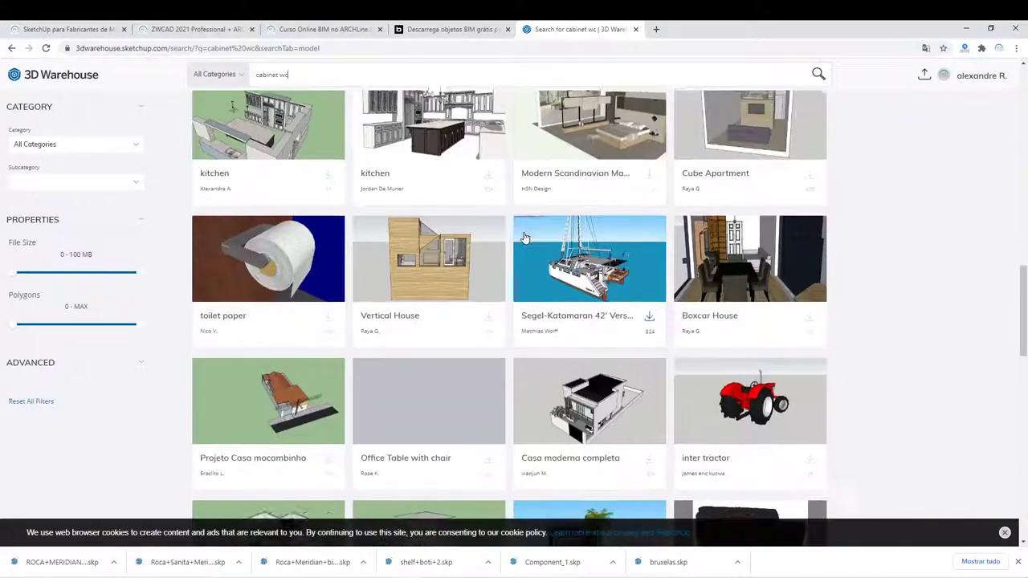
scroll(523, 238, "down", 1)
scroll(523, 237, "down", 2)
scroll(523, 236, "down", 3)
scroll(523, 234, "down", 1)
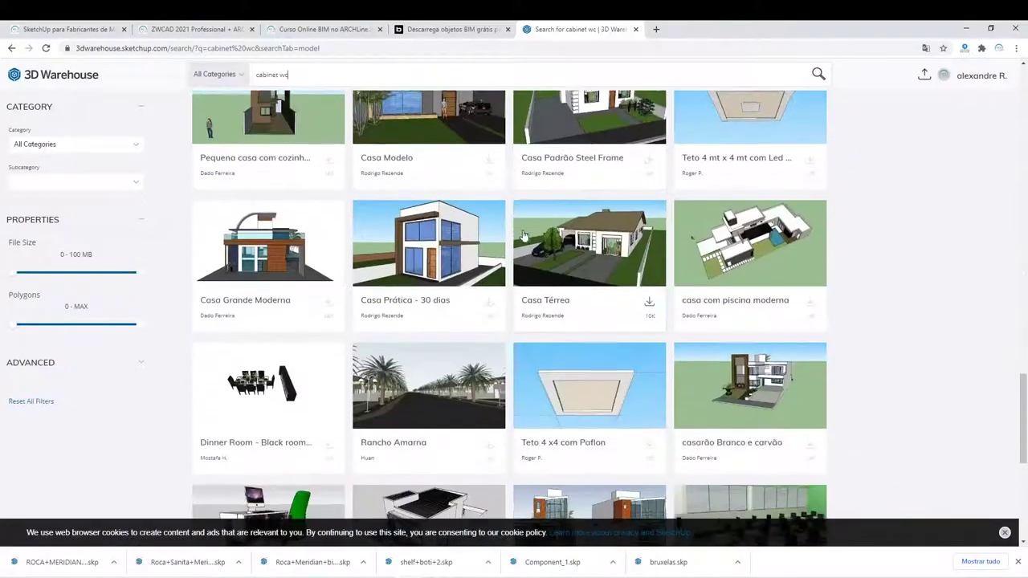
scroll(523, 234, "down", 2)
scroll(523, 233, "down", 2)
scroll(523, 231, "down", 1)
scroll(523, 231, "up", 1)
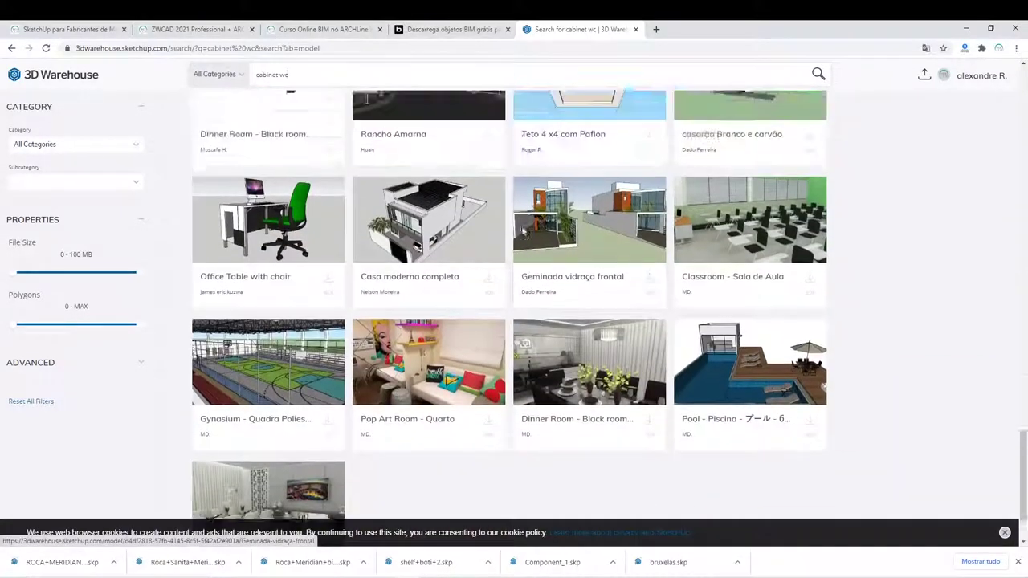
scroll(523, 230, "up", 2)
scroll(532, 229, "up", 5)
scroll(519, 225, "up", 5)
scroll(519, 218, "up", 3)
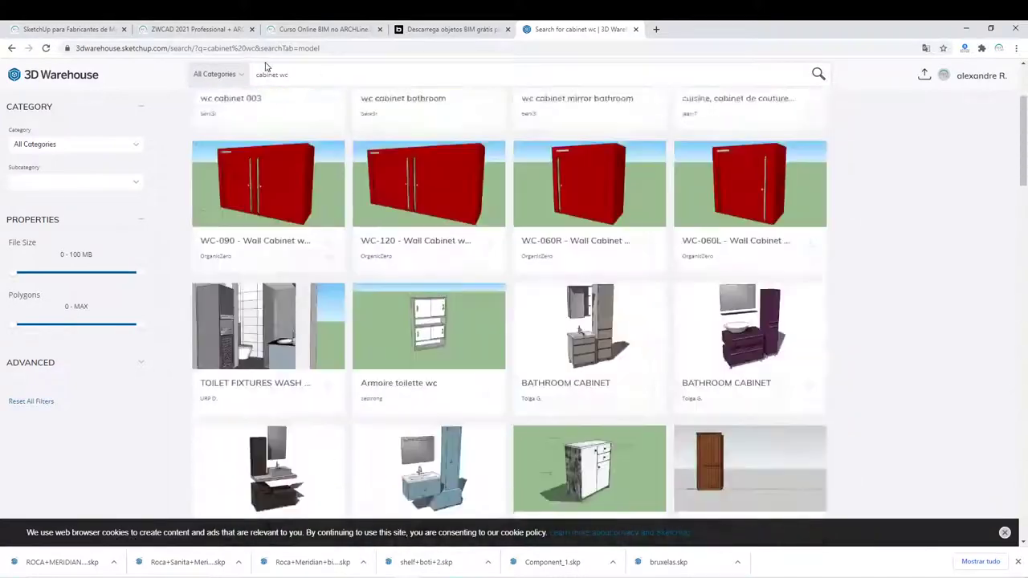
scroll(277, 88, "up", 2)
Compare the Products, Models and Collections result tabs, settling on Models.
left_click(222, 130)
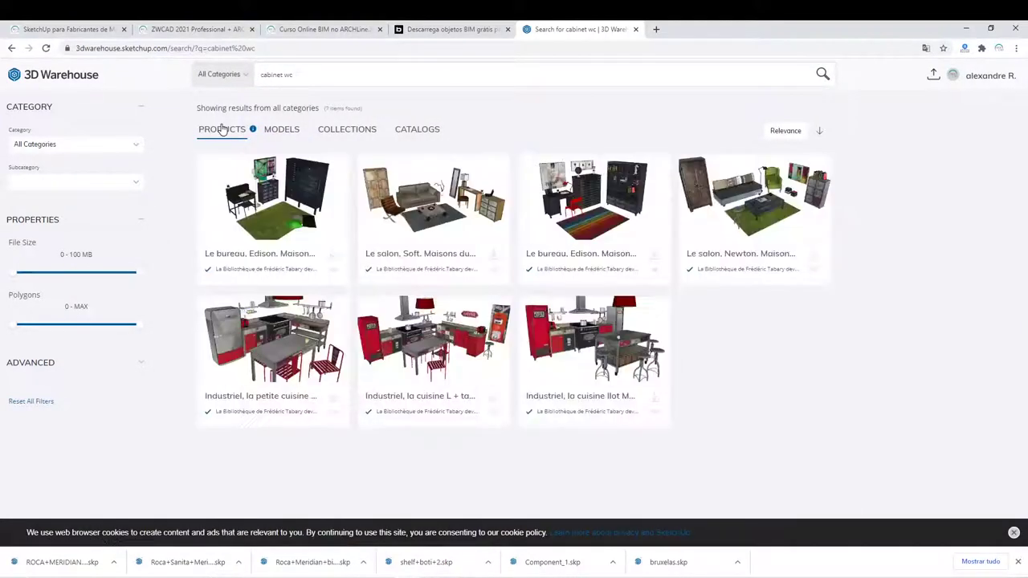
left_click(282, 132)
left_click(367, 136)
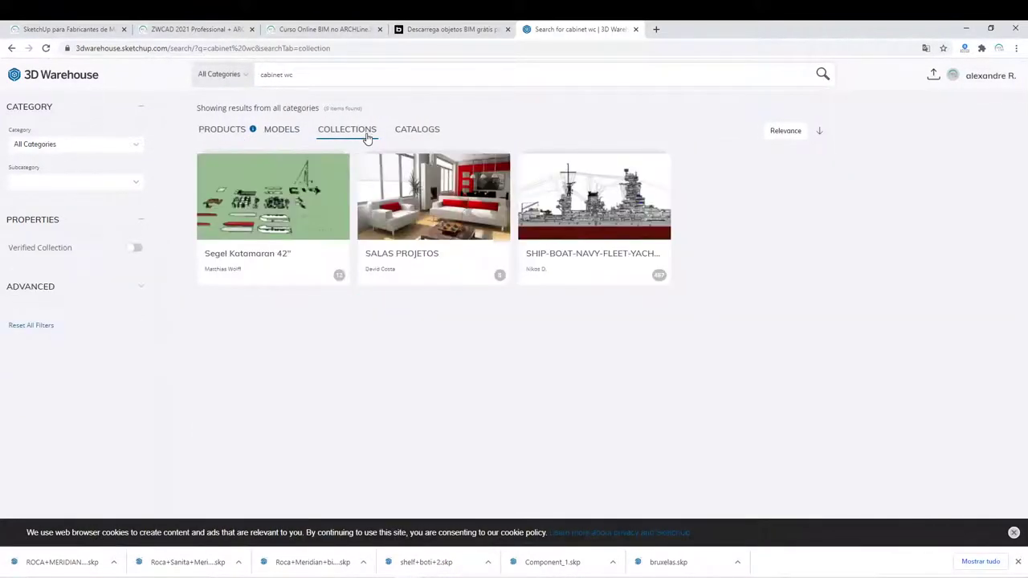
left_click(291, 131)
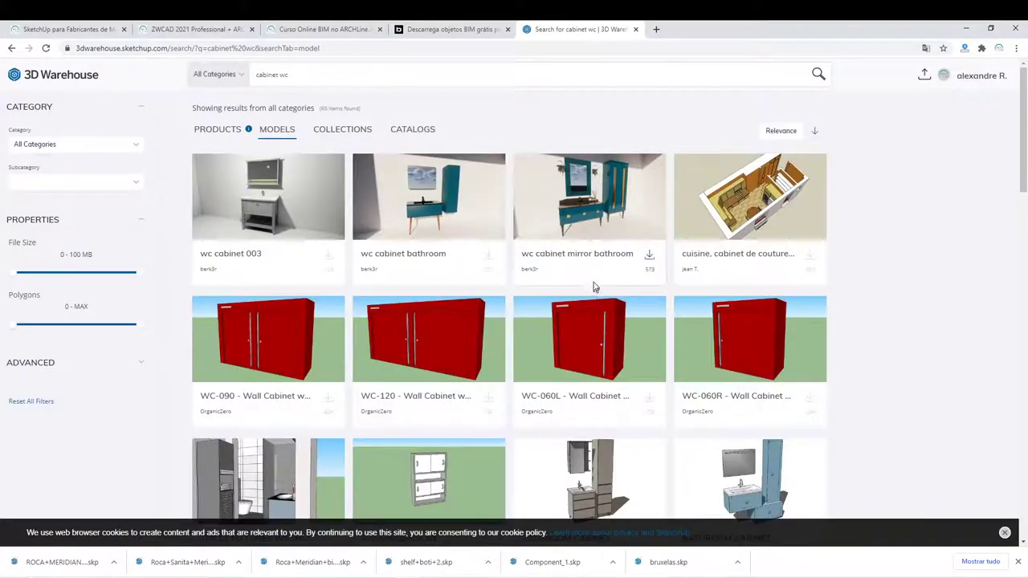
Scroll the cabinet wc models, checking the download formats of the Тумба для ванной model.
scroll(589, 272, "down", 1)
scroll(582, 274, "down", 5)
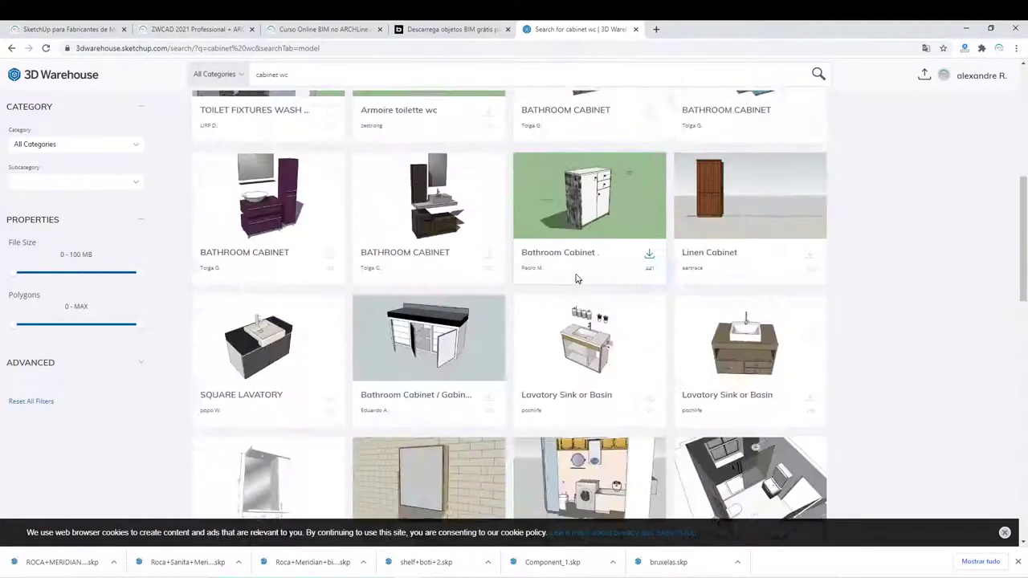
scroll(574, 280, "down", 5)
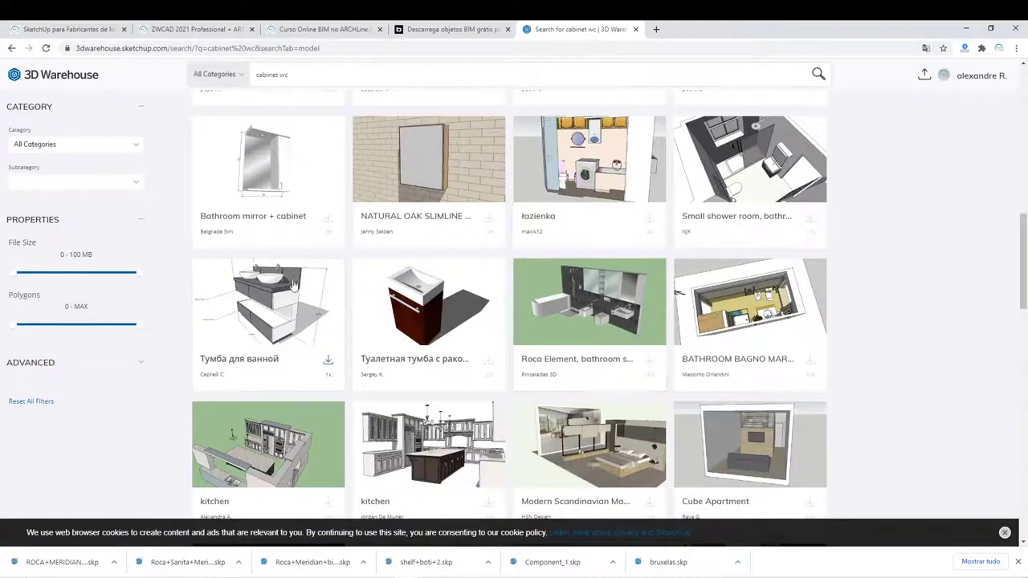
scroll(293, 283, "down", 2)
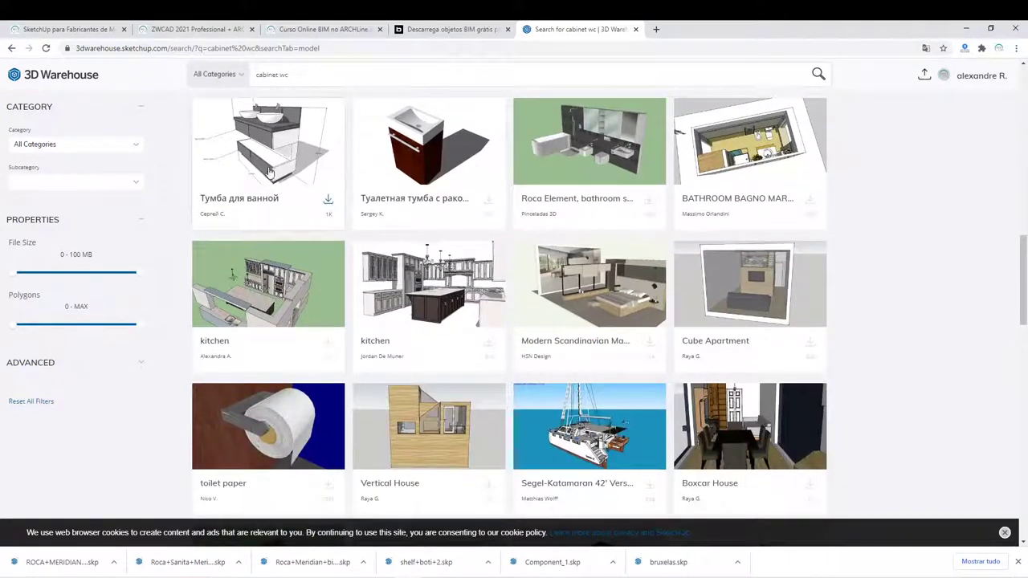
left_click(328, 201)
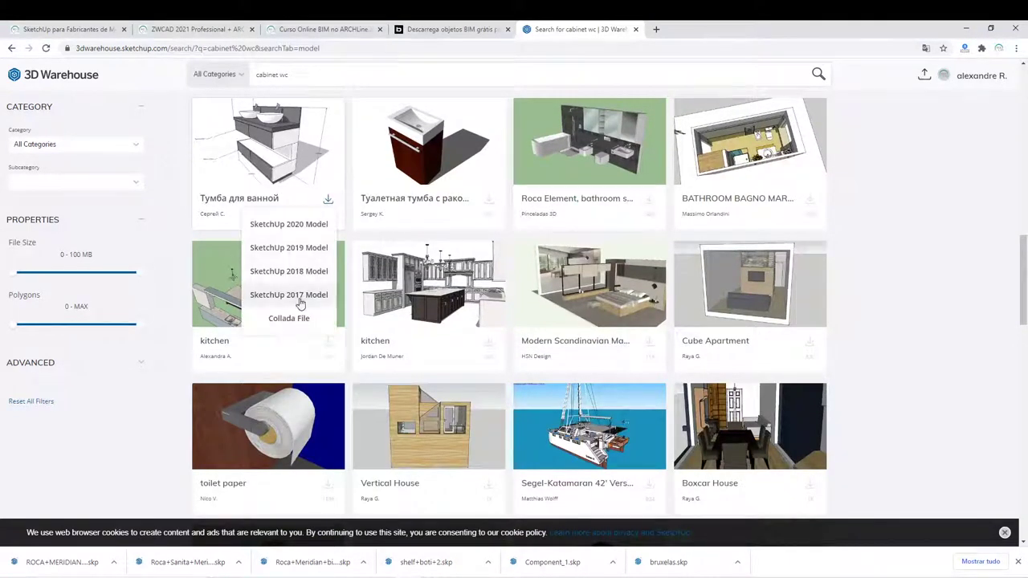
scroll(228, 153, "up", 2)
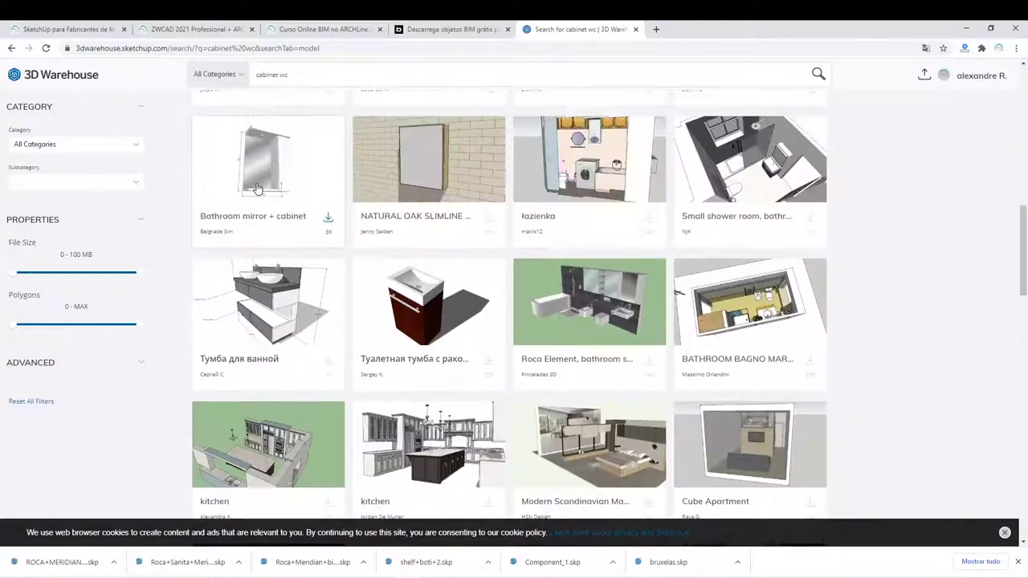
scroll(257, 189, "down", 4)
scroll(420, 182, "up", 3)
scroll(419, 192, "down", 4)
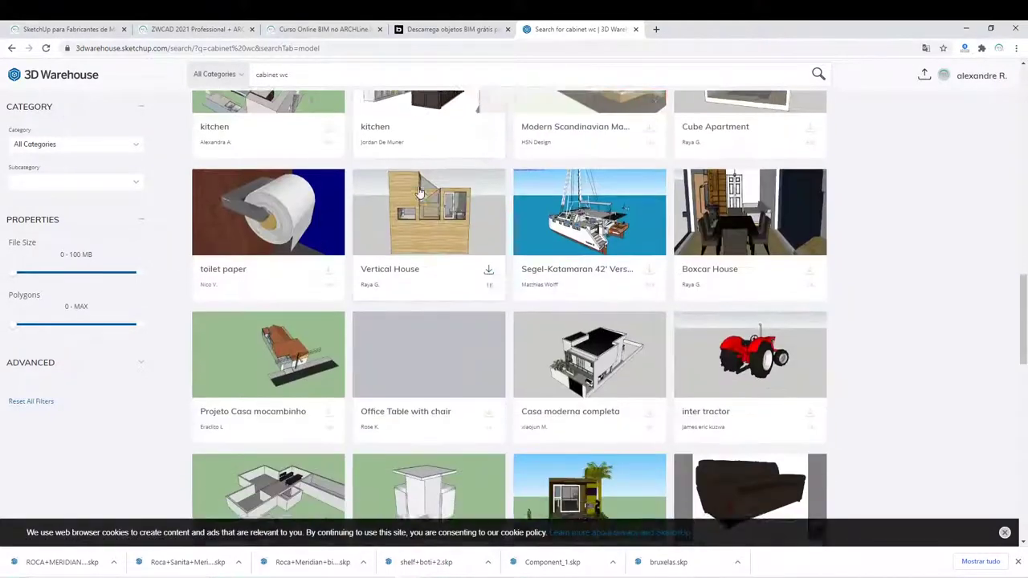
scroll(420, 193, "down", 1)
scroll(424, 190, "down", 3)
scroll(424, 194, "down", 3)
scroll(514, 317, "down", 4)
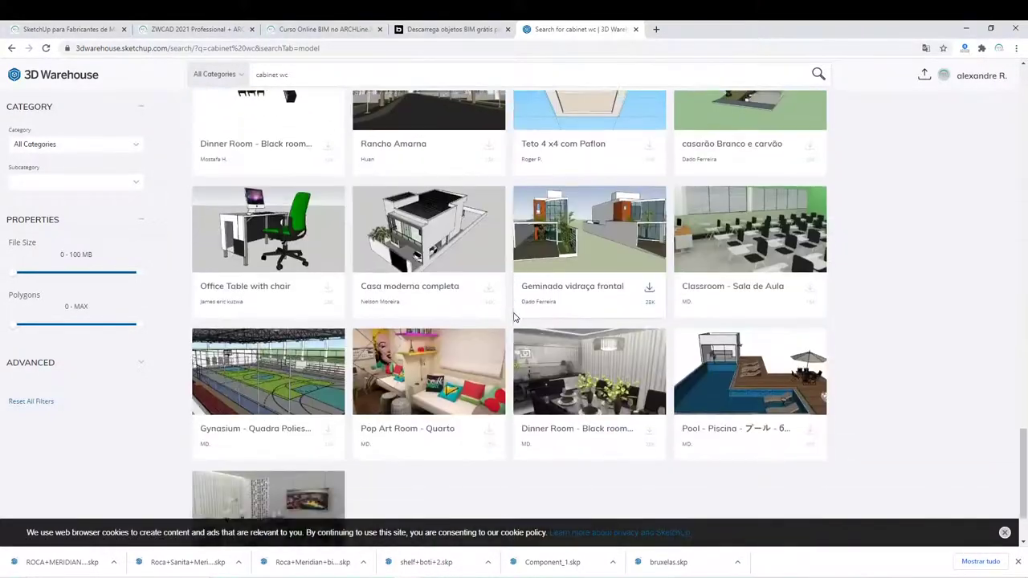
scroll(514, 317, "down", 1)
scroll(344, 166, "up", 5)
scroll(329, 120, "up", 5)
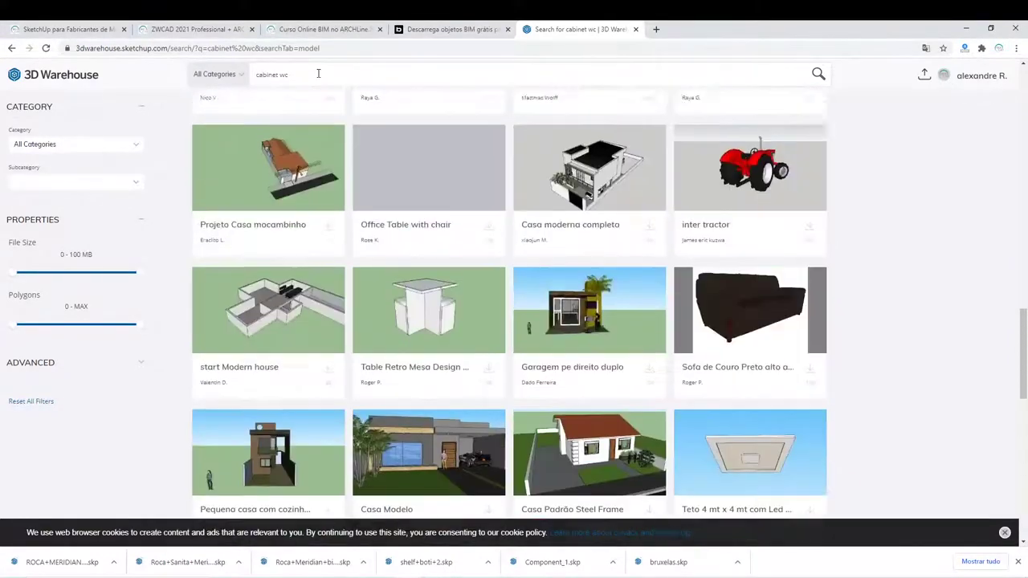
scroll(321, 97, "up", 5)
scroll(311, 74, "up", 5)
scroll(312, 74, "up", 5)
Replace the cabinet wc search with 'lavatorio', correcting the misspelled 'lavatoria'.
triple_click(312, 74)
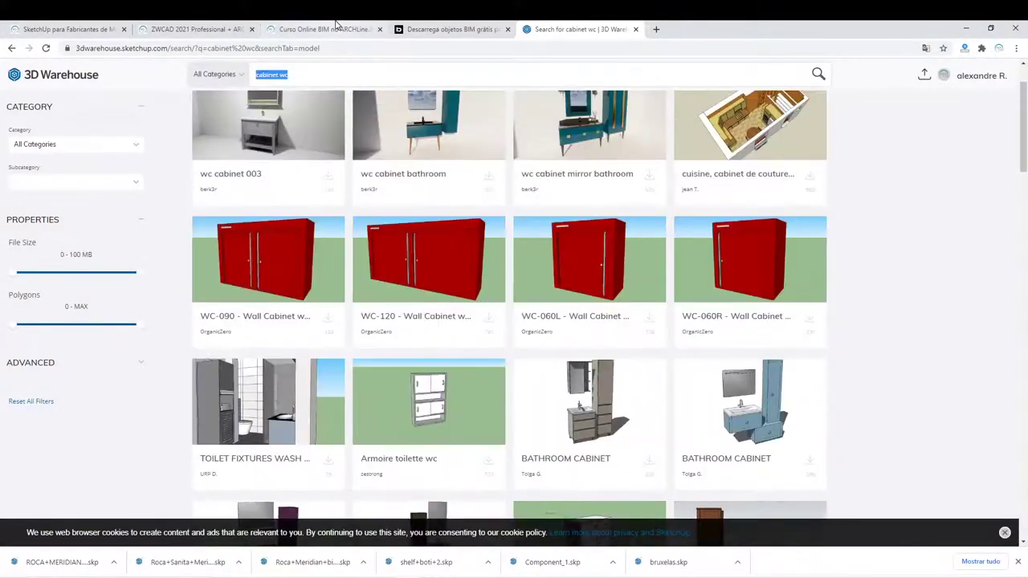
type("lavatoria")
key("Return")
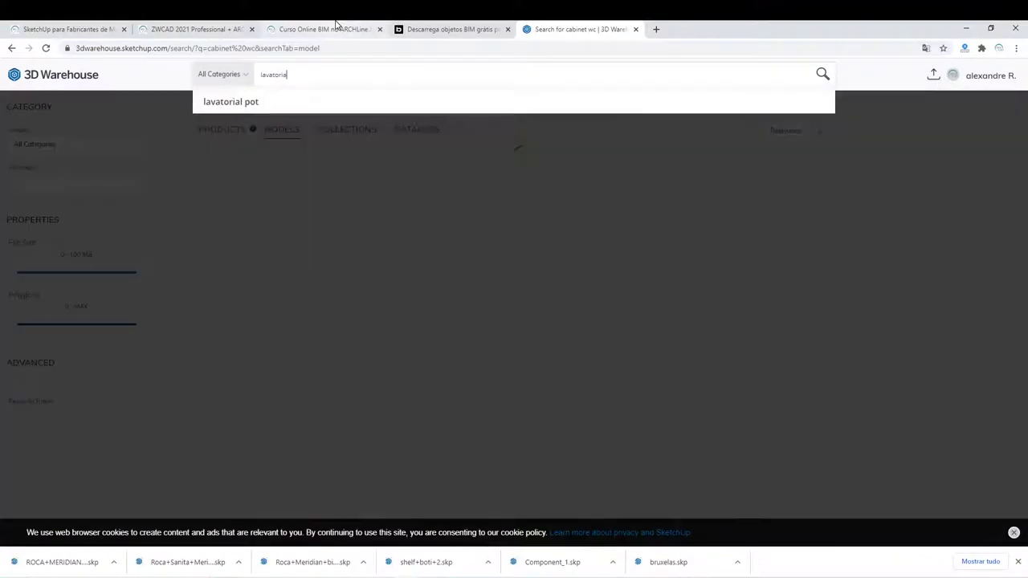
key("BackSpace")
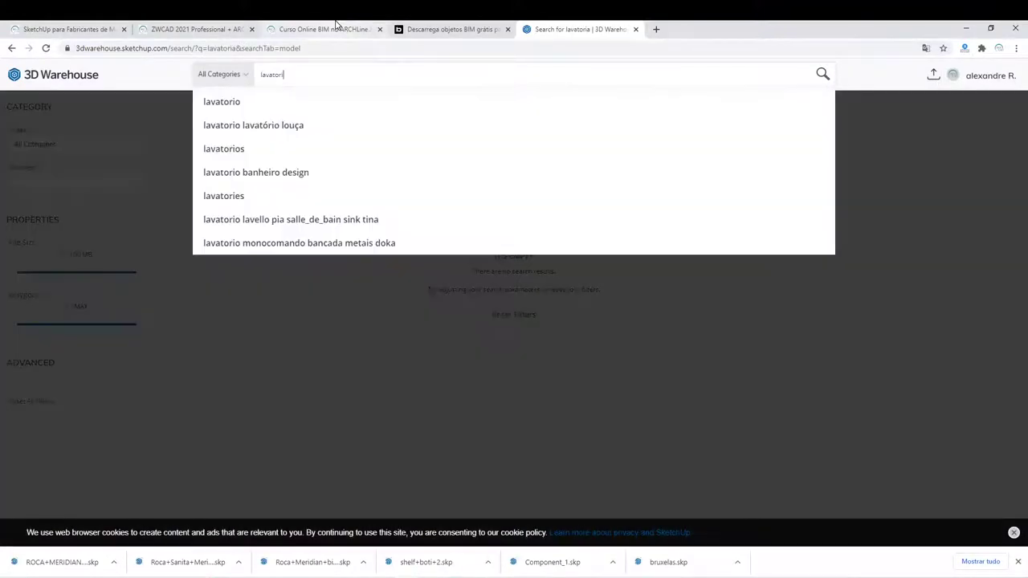
type("o")
key("Return")
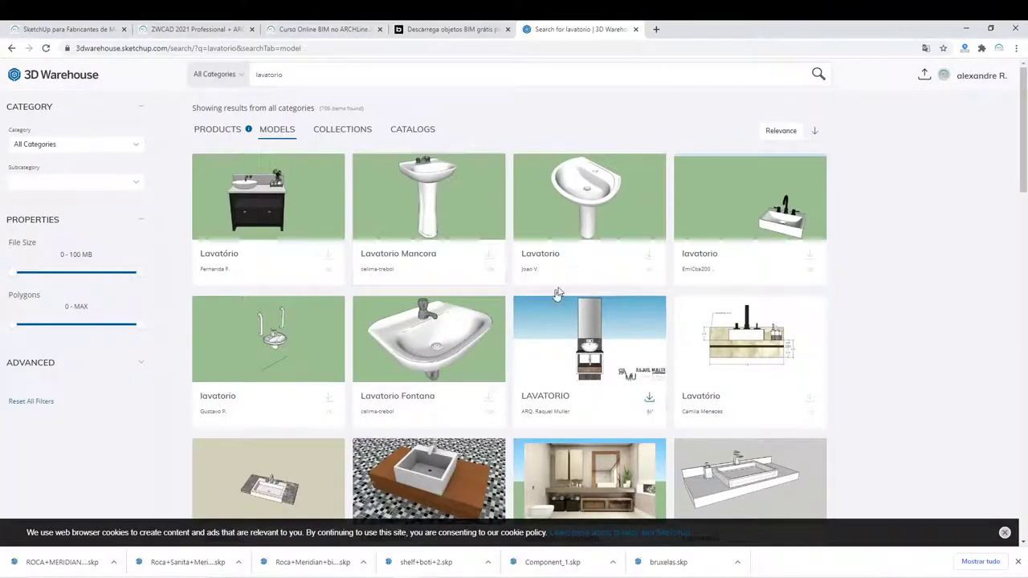
Scroll through the lavatorio washbasin models, such as Lavatorio Mancora and Fontana, then back to the top.
scroll(558, 294, "down", 4)
scroll(570, 294, "down", 1)
scroll(586, 294, "down", 2)
scroll(602, 294, "down", 3)
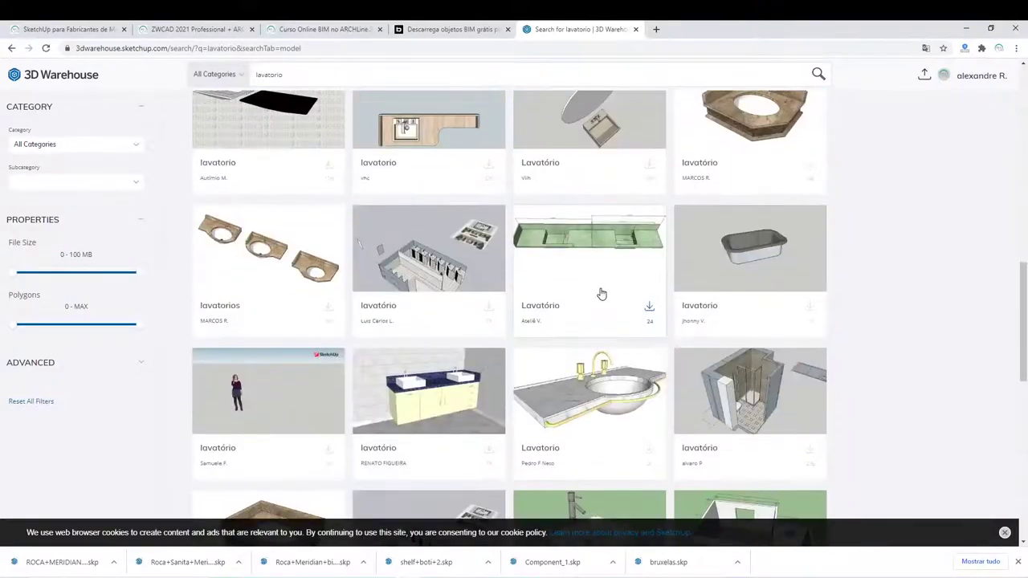
scroll(601, 294, "down", 3)
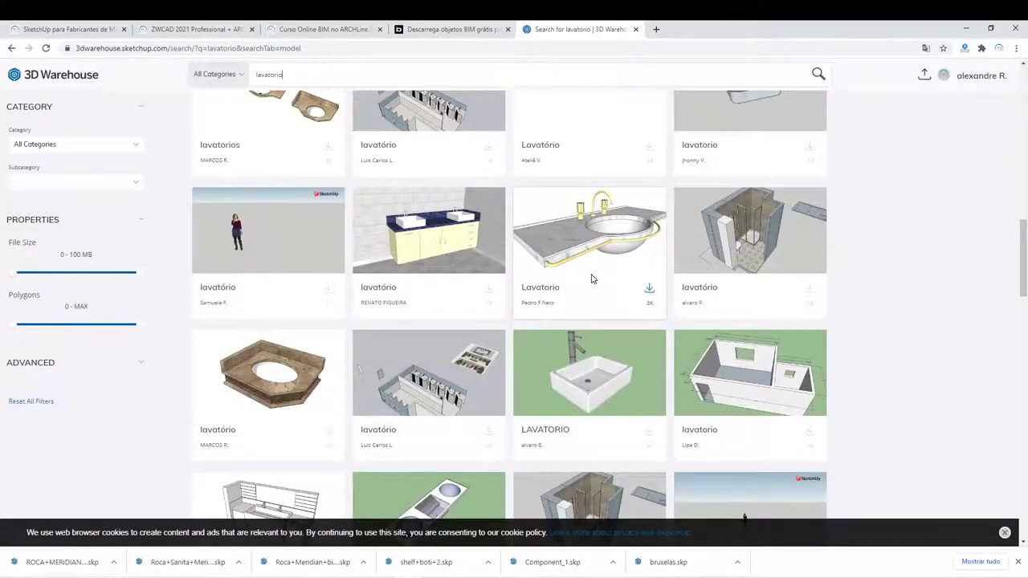
scroll(591, 279, "down", 5)
scroll(591, 283, "down", 2)
scroll(592, 288, "down", 2)
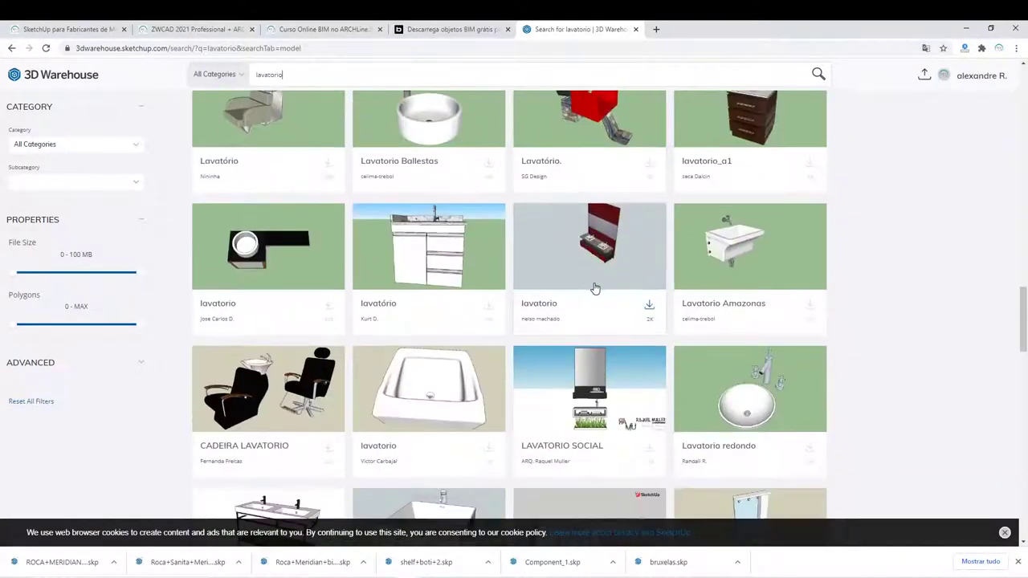
scroll(595, 288, "down", 1)
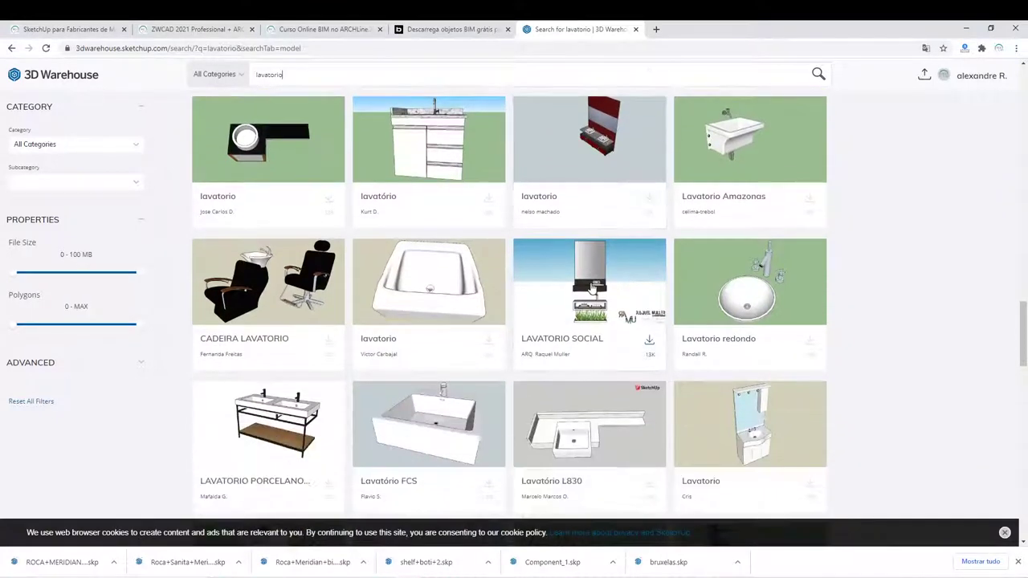
scroll(591, 289, "down", 1)
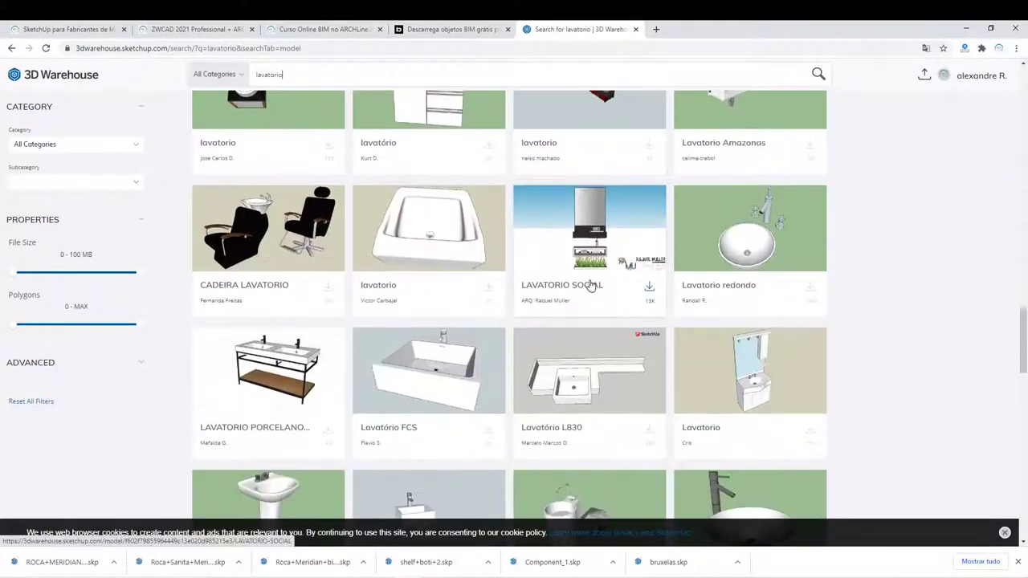
scroll(591, 285, "down", 1)
scroll(591, 284, "down", 4)
scroll(591, 283, "down", 2)
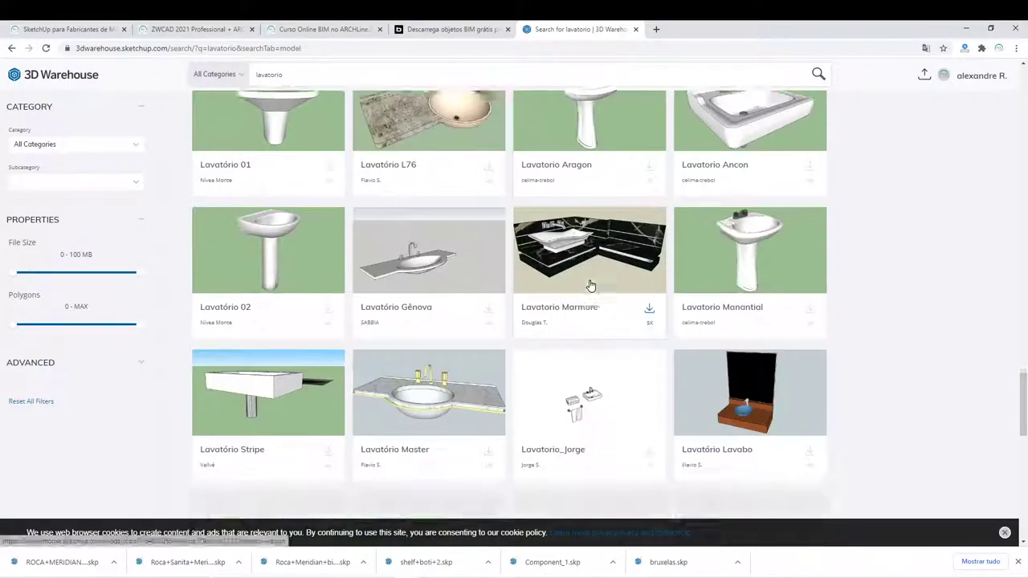
scroll(590, 282, "down", 2)
scroll(591, 283, "down", 3)
scroll(591, 283, "down", 2)
scroll(578, 277, "down", 4)
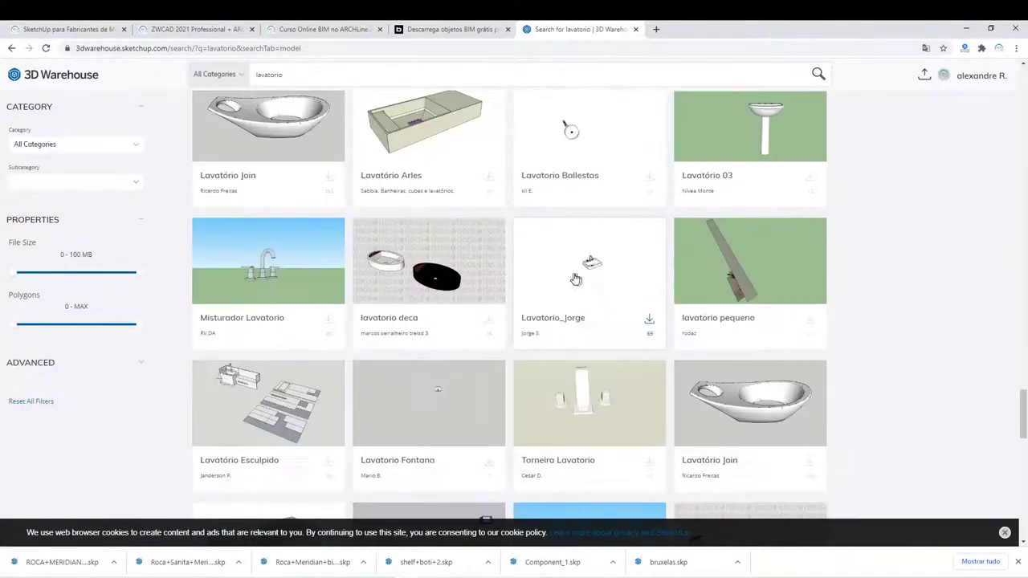
scroll(554, 267, "down", 3)
scroll(554, 268, "down", 3)
scroll(556, 265, "up", 3)
scroll(557, 267, "down", 3)
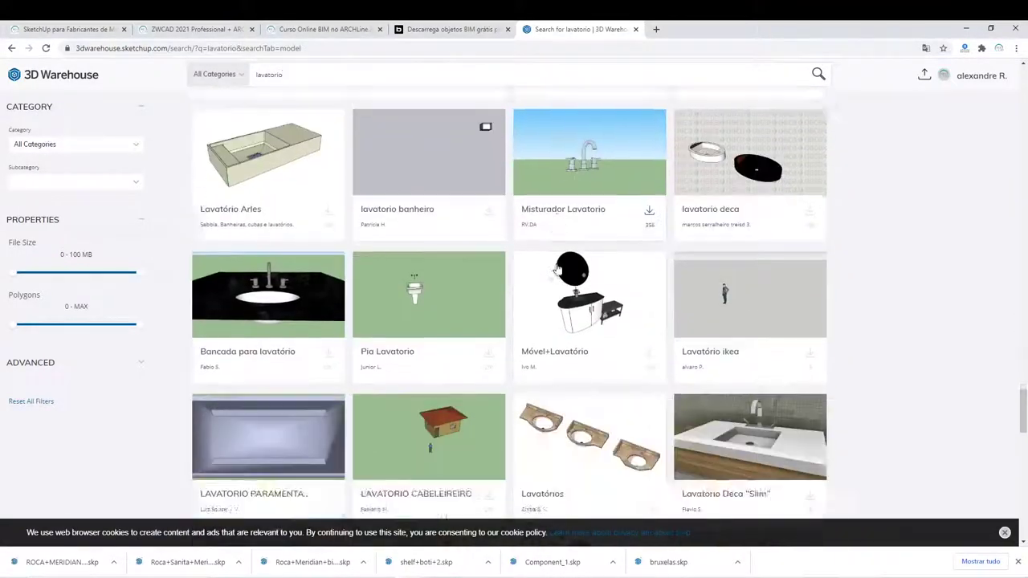
scroll(558, 269, "down", 4)
scroll(556, 267, "up", 3)
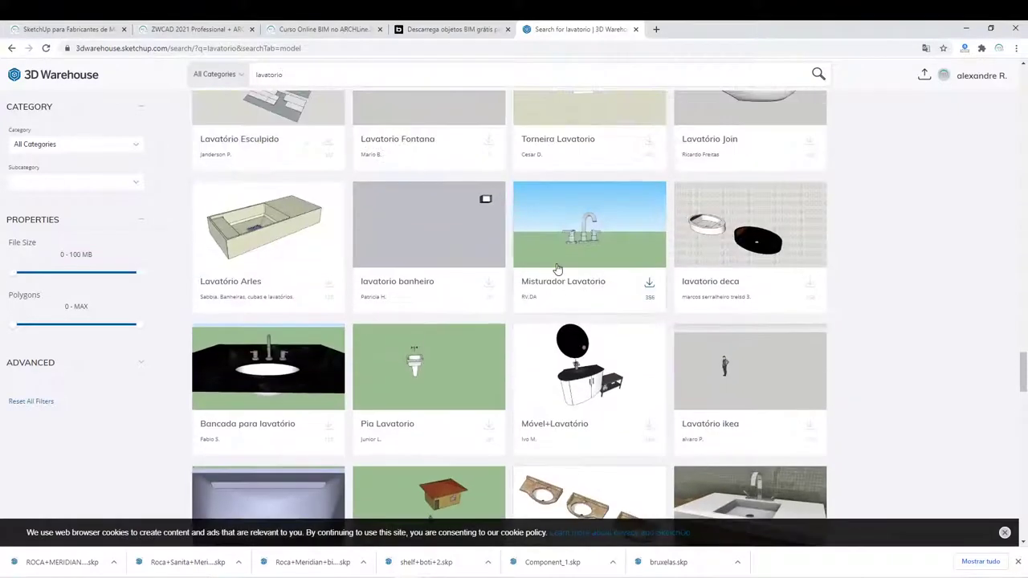
scroll(555, 272, "down", 5)
scroll(555, 274, "down", 2)
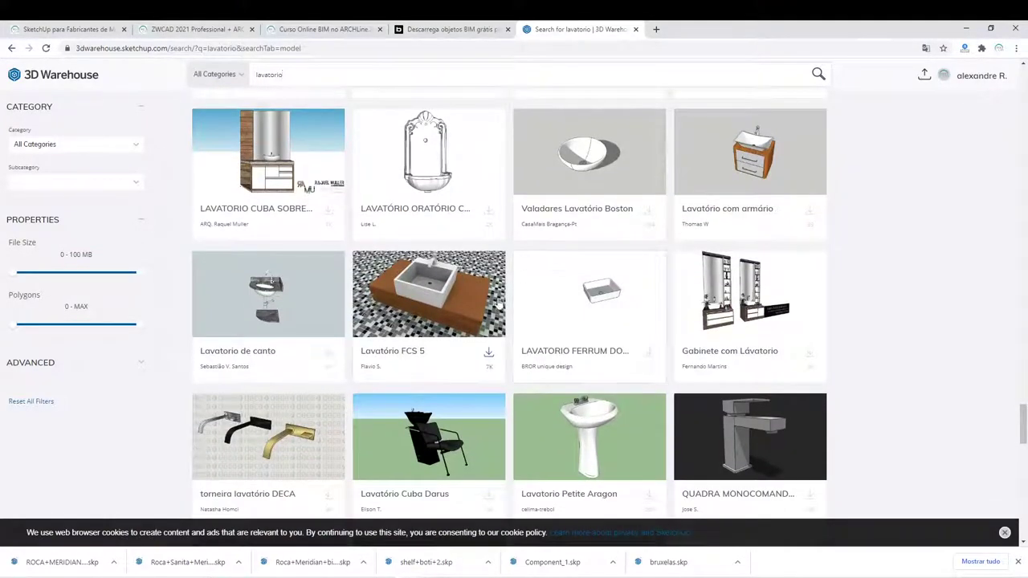
scroll(499, 297, "down", 2)
scroll(501, 282, "down", 2)
scroll(500, 282, "down", 2)
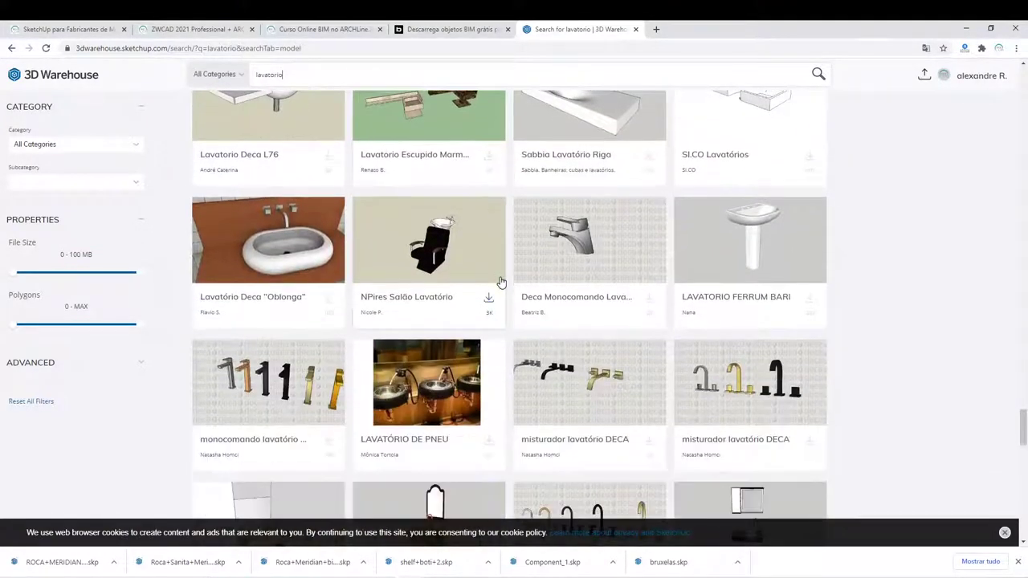
scroll(482, 249, "up", 1)
scroll(612, 223, "down", 1)
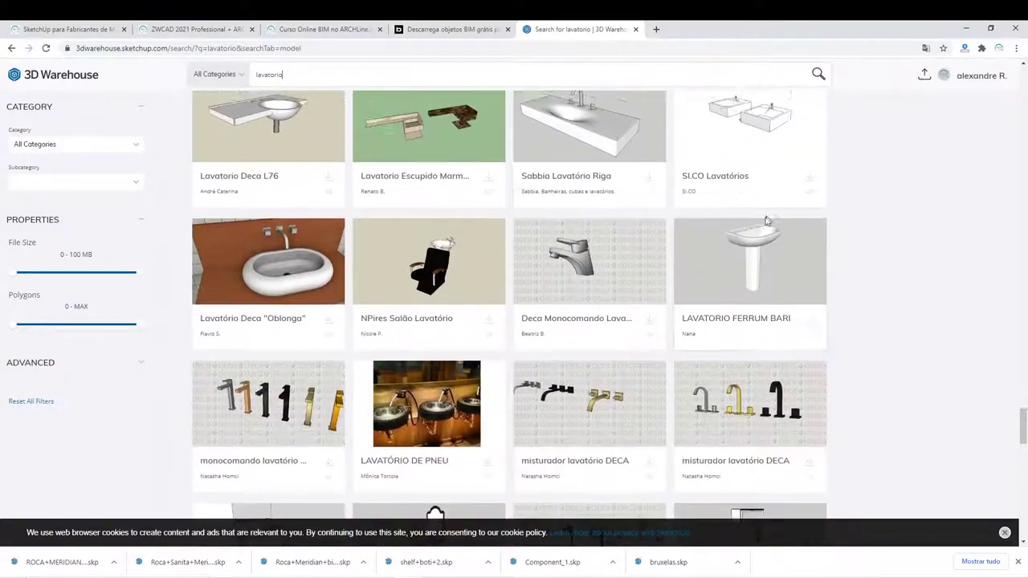
scroll(792, 272, "up", 2)
scroll(722, 265, "down", 1)
scroll(752, 286, "down", 3)
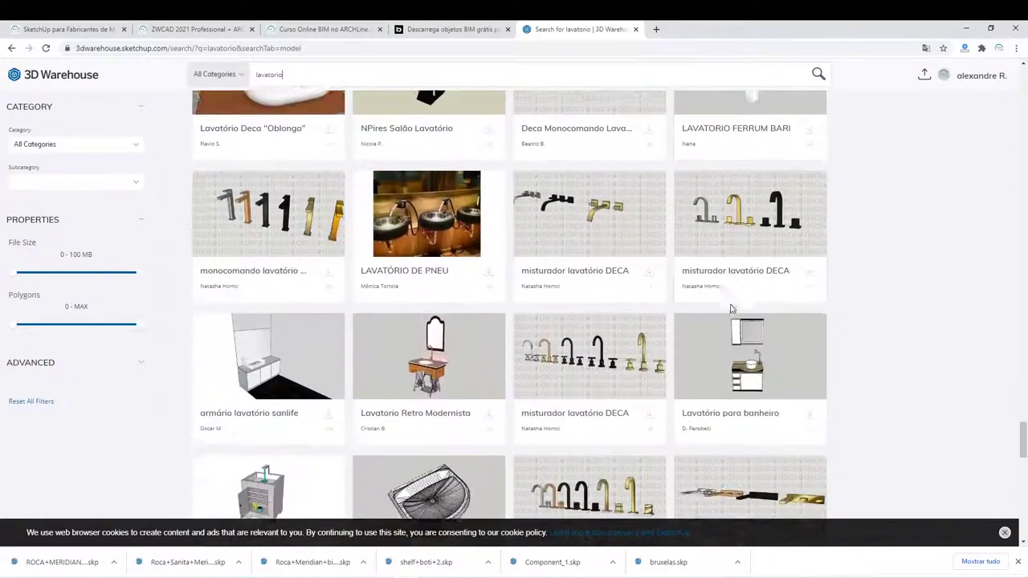
scroll(732, 310, "down", 3)
scroll(314, 270, "down", 4)
scroll(489, 284, "down", 2)
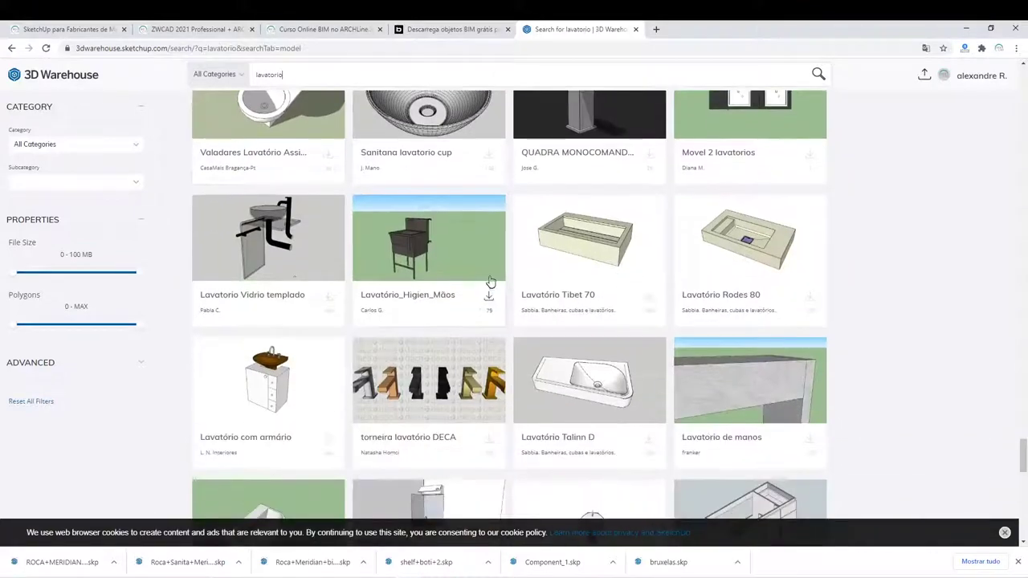
scroll(487, 306, "down", 2)
scroll(491, 310, "down", 3)
scroll(490, 306, "down", 2)
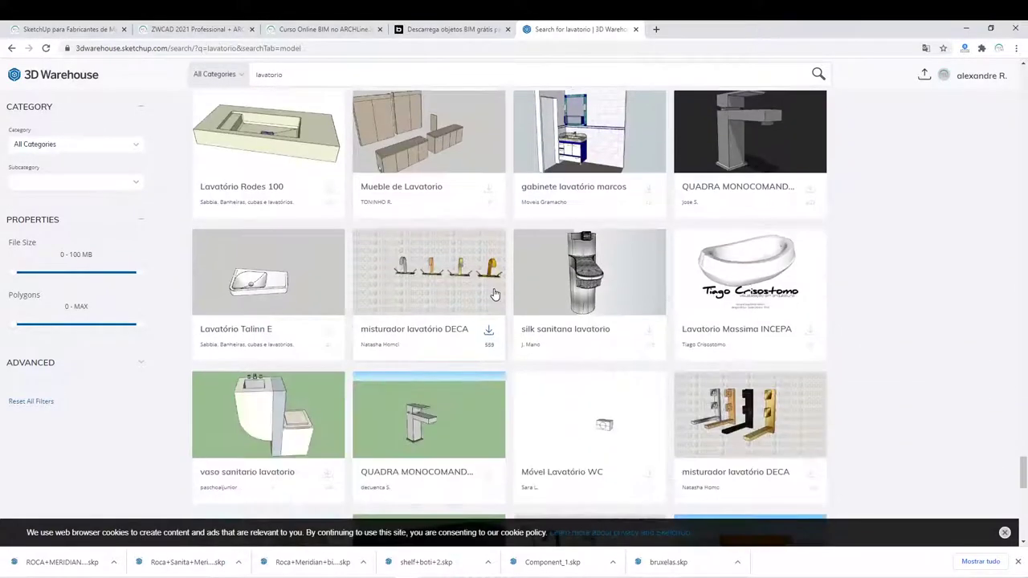
scroll(493, 294, "down", 2)
scroll(493, 296, "down", 1)
scroll(493, 297, "down", 2)
scroll(490, 287, "up", 3)
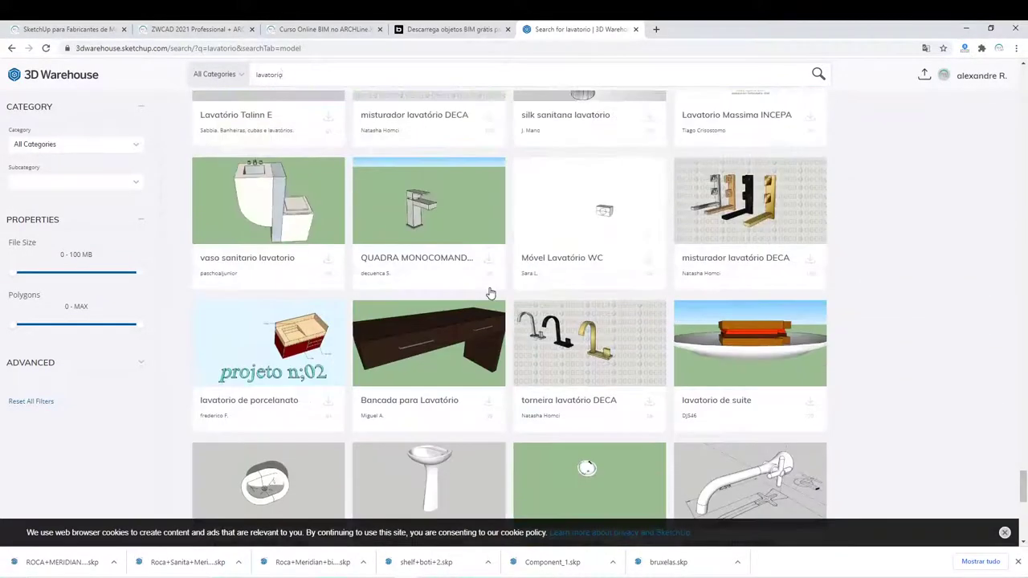
scroll(489, 289, "down", 1)
scroll(489, 286, "down", 4)
scroll(492, 288, "down", 2)
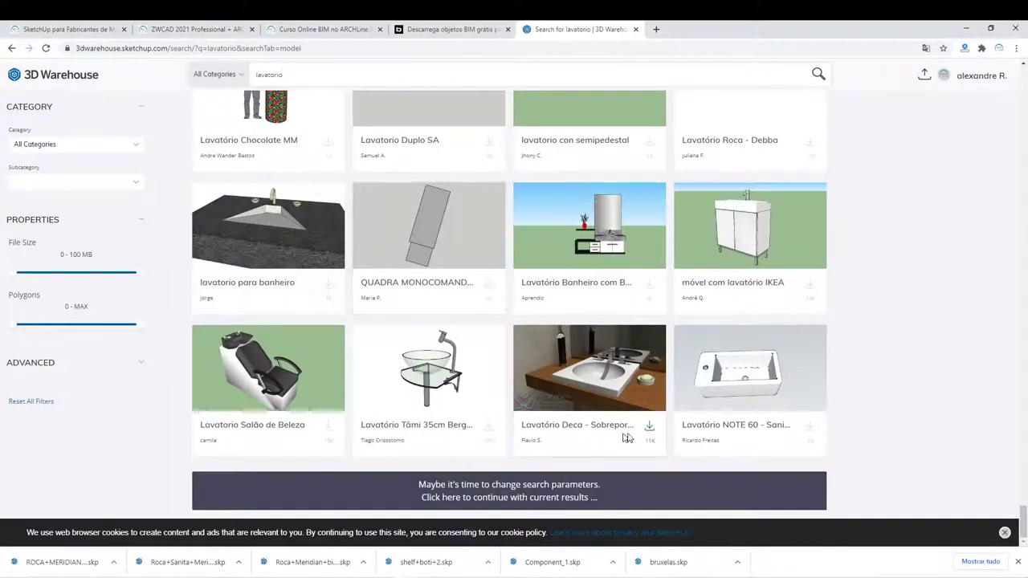
scroll(627, 438, "up", 4)
scroll(628, 438, "up", 5)
scroll(628, 438, "up", 5)
scroll(628, 438, "up", 5)
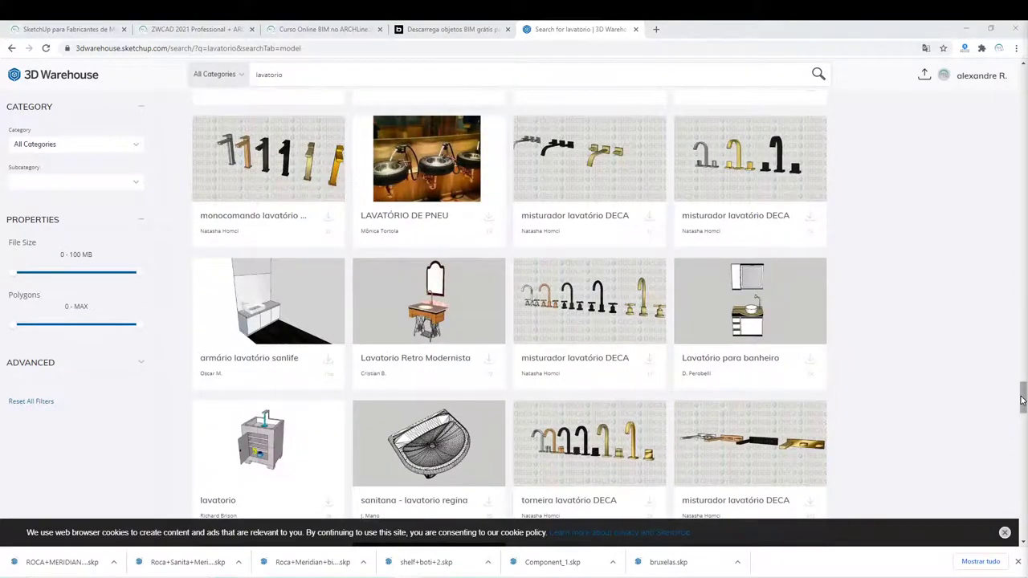
left_click_drag(1023, 400, 994, 24)
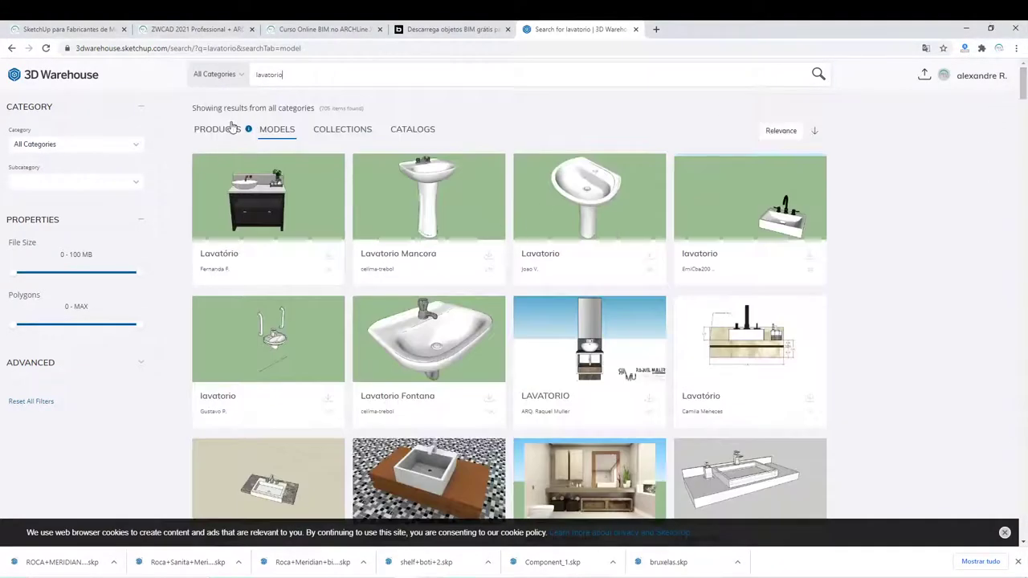
Browse the product results for lavatorio.
left_click(227, 130)
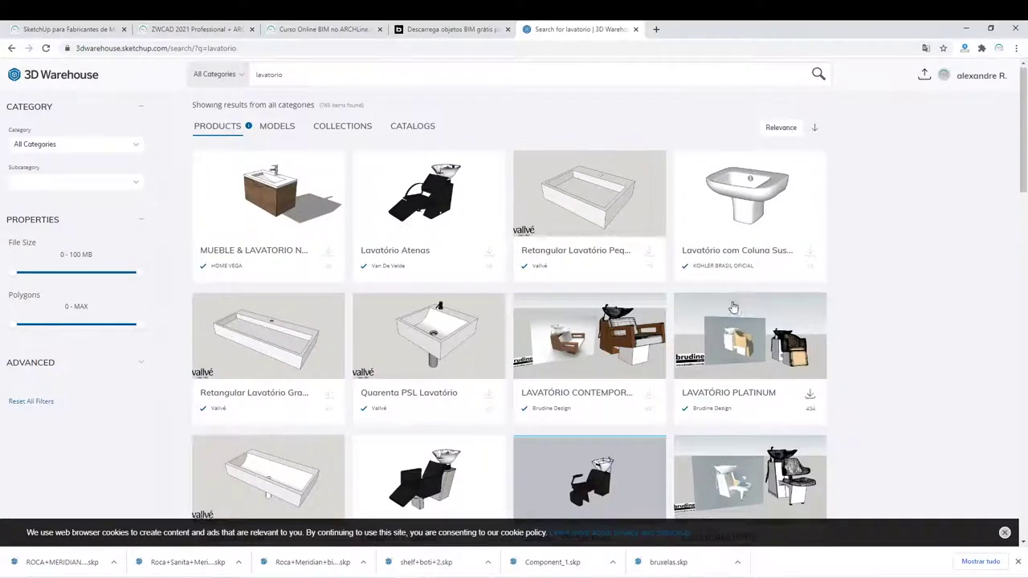
scroll(732, 306, "down", 2)
scroll(733, 306, "down", 2)
scroll(733, 303, "down", 2)
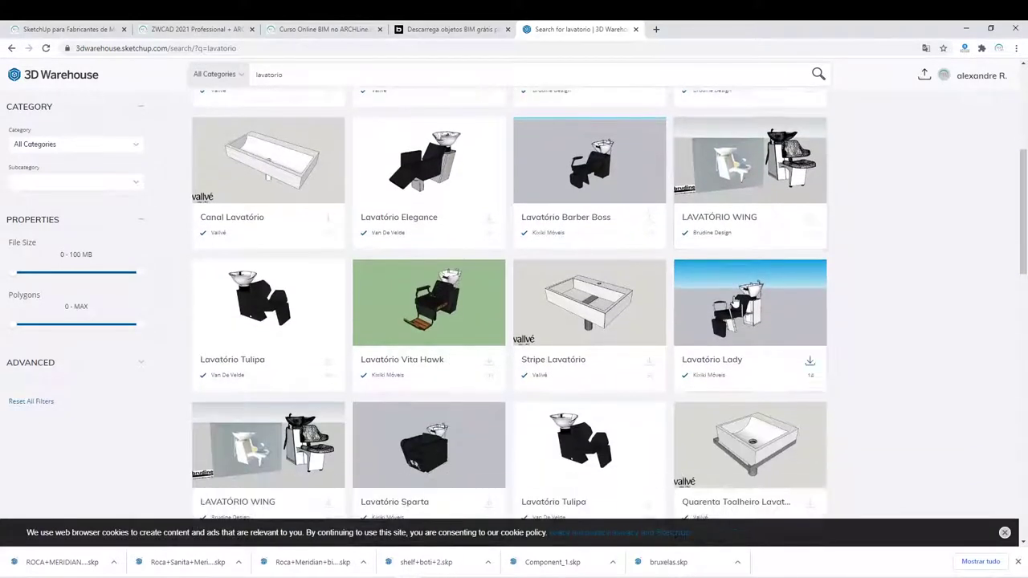
scroll(733, 304, "down", 1)
scroll(733, 304, "down", 3)
scroll(734, 304, "down", 2)
scroll(733, 302, "down", 2)
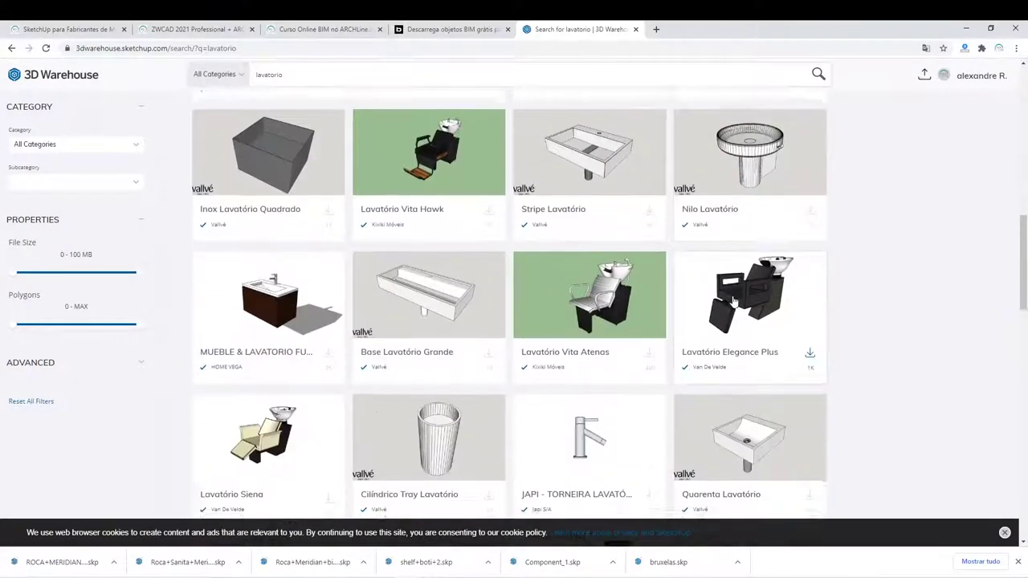
scroll(732, 301, "down", 1)
scroll(728, 294, "down", 2)
scroll(723, 288, "down", 3)
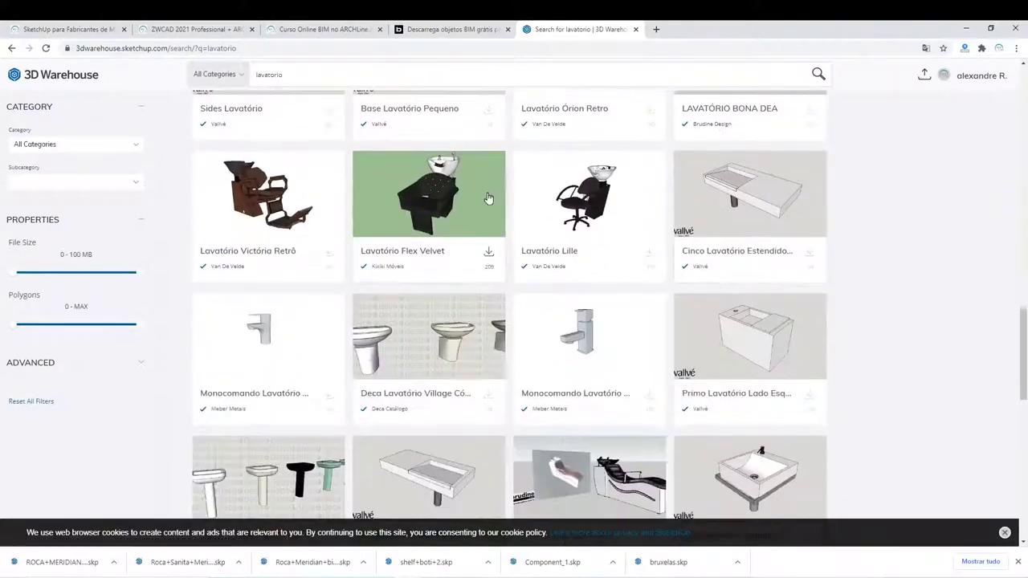
scroll(691, 273, "down", 2)
scroll(635, 257, "down", 3)
scroll(587, 241, "down", 1)
scroll(583, 239, "up", 3)
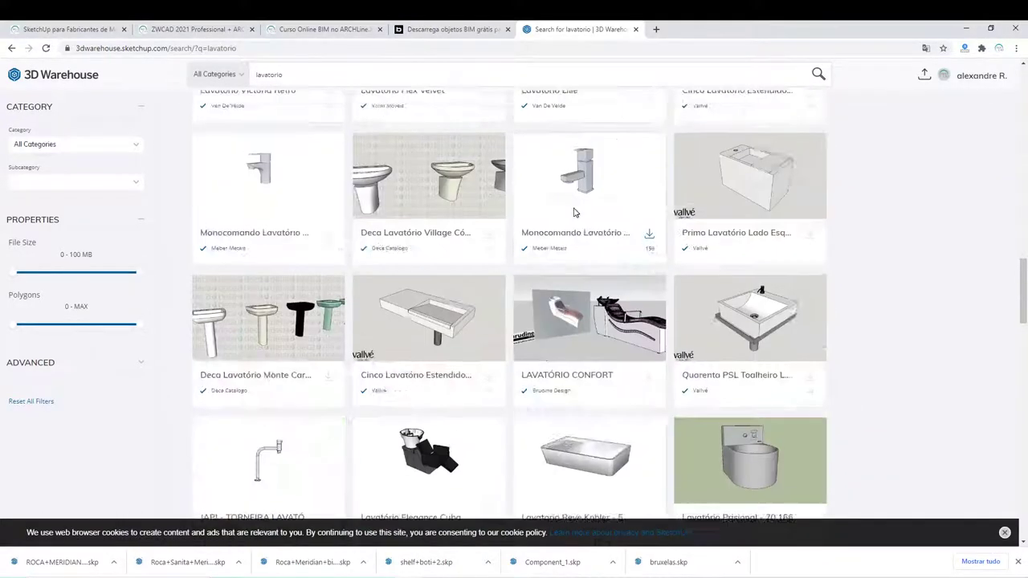
scroll(587, 225, "up", 3)
scroll(589, 206, "up", 3)
scroll(563, 233, "up", 2)
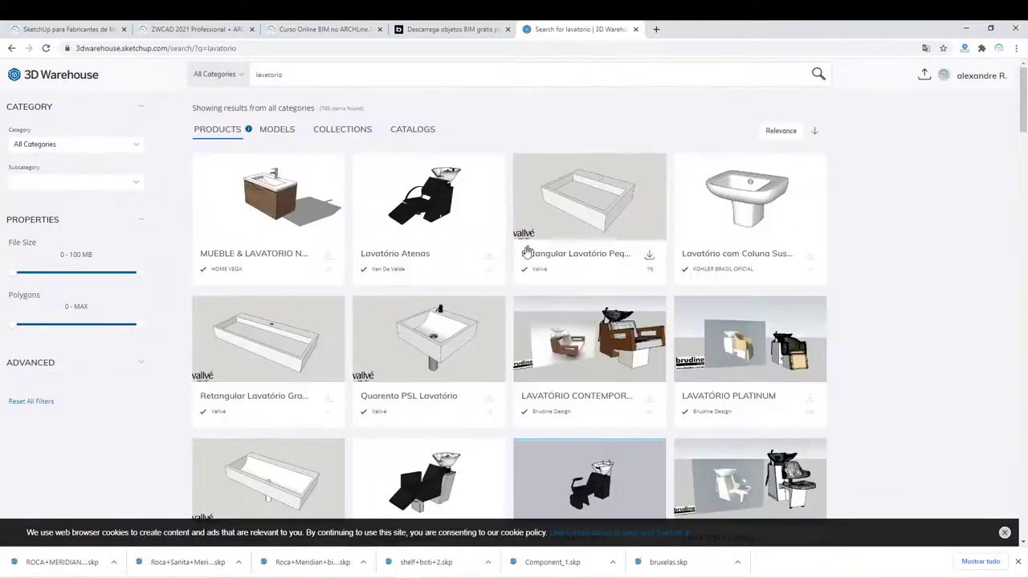
Return to the lavatorio model results and find the porcelain double-sink washbasin.
left_click(293, 133)
scroll(391, 345, "down", 3)
scroll(399, 365, "down", 3)
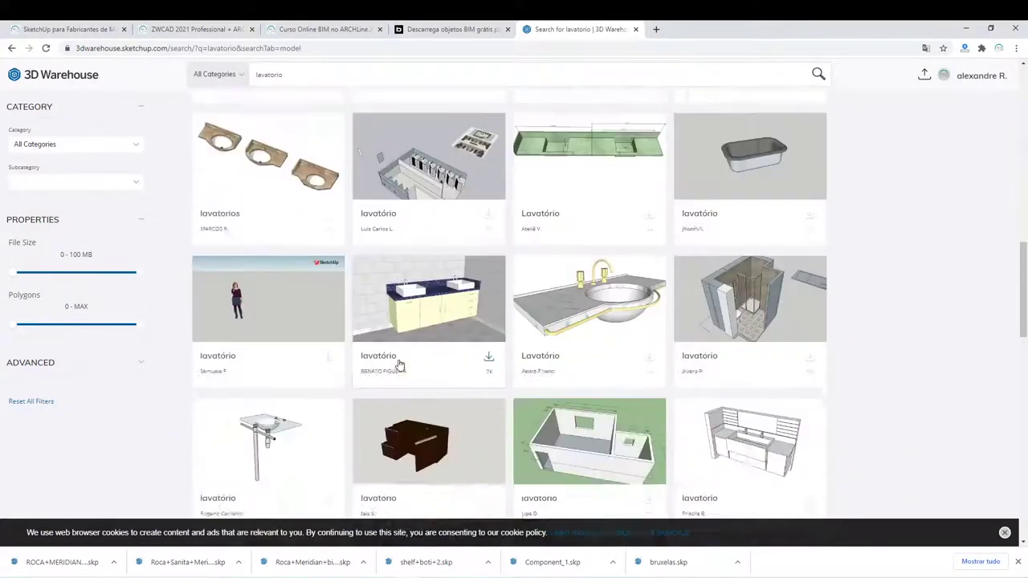
scroll(399, 366, "down", 3)
scroll(390, 357, "down", 3)
scroll(381, 349, "down", 2)
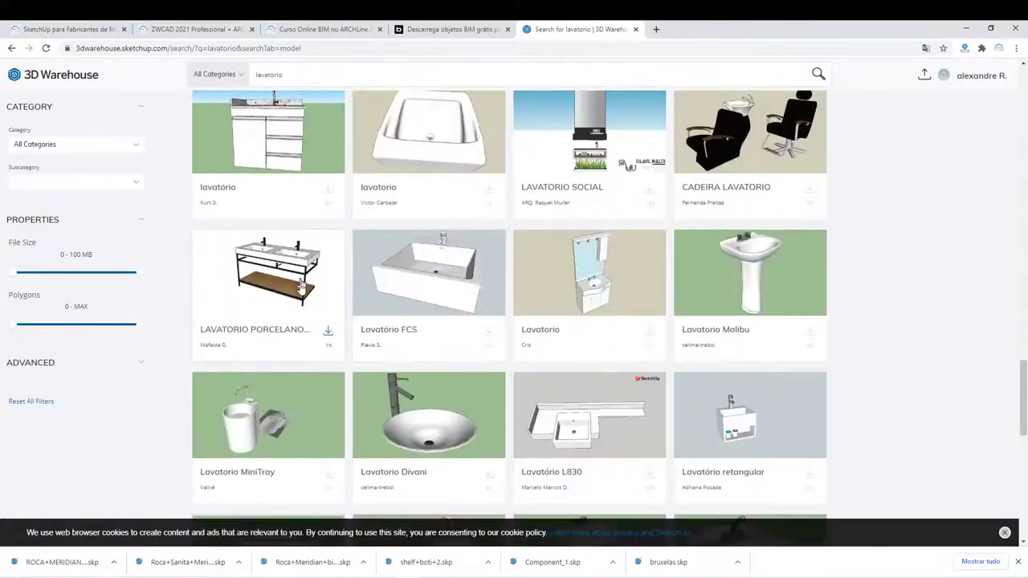
scroll(265, 298, "up", 1)
scroll(273, 200, "up", 1)
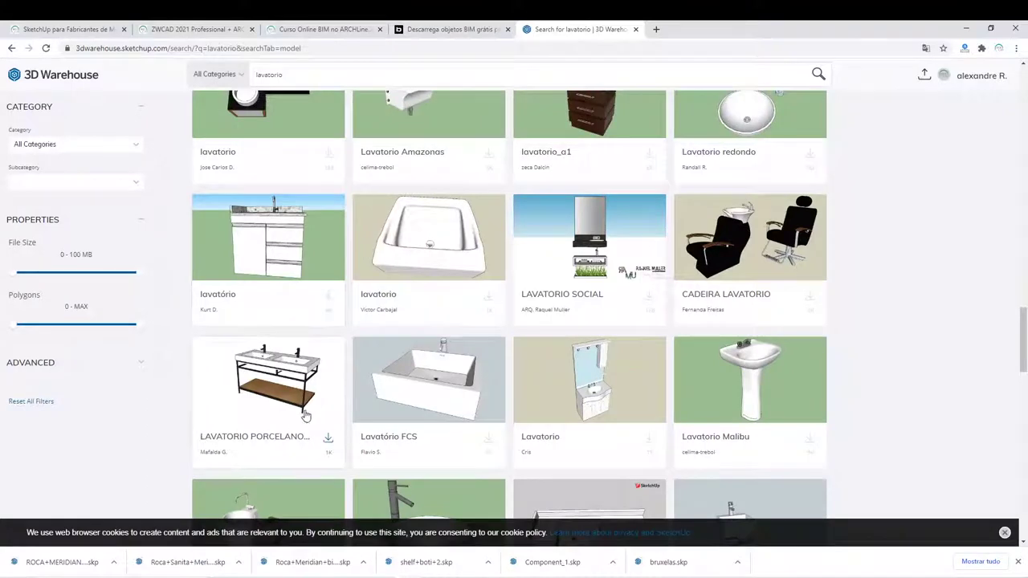
scroll(305, 415, "down", 1)
Download the LAVATORIO PORCELANO washbasin as a SketchUp model and return to ARCHLine.
left_click(329, 334)
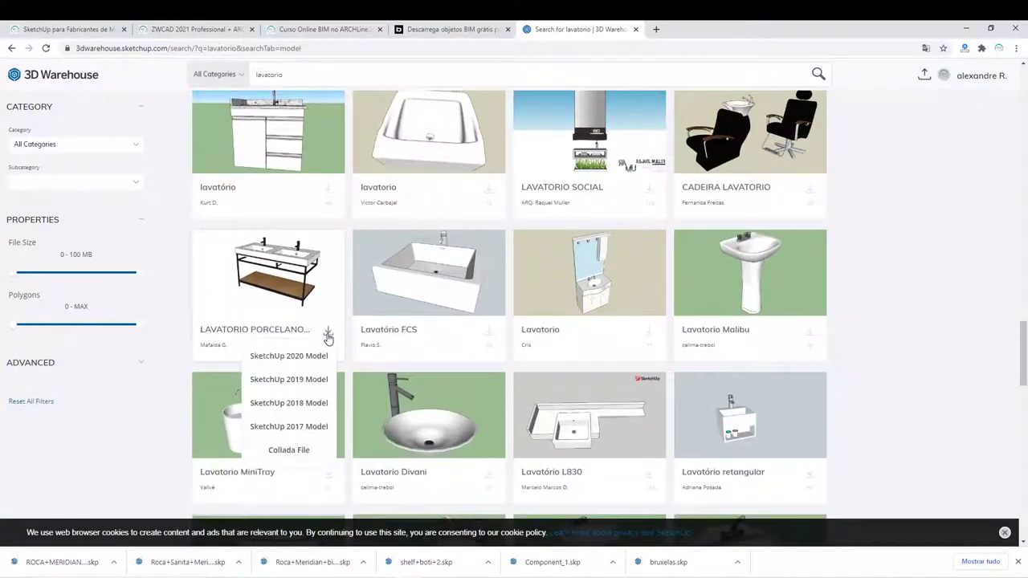
left_click(301, 438)
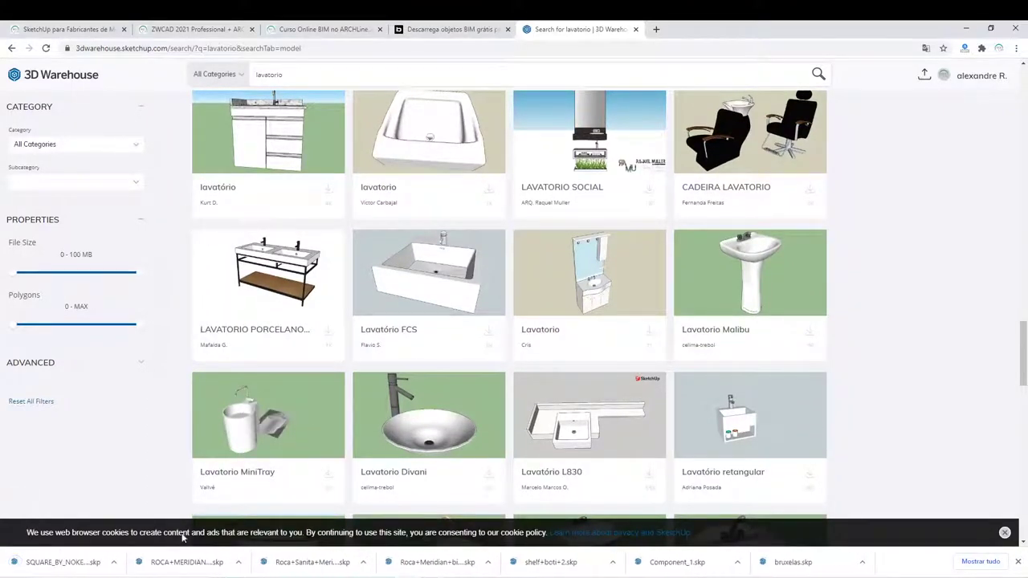
key("alt+Tab")
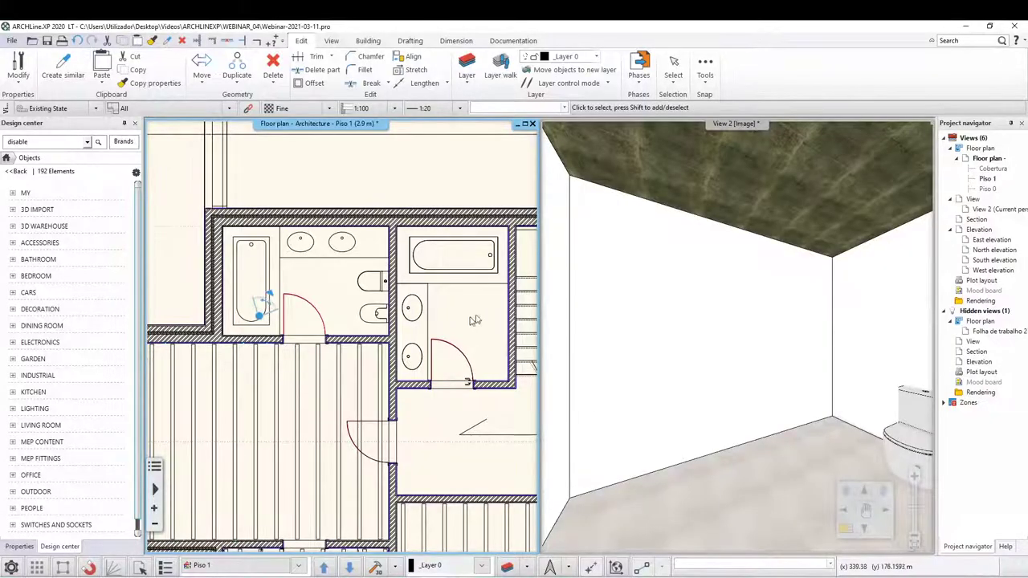
Drag the downloaded SQUARE_BY_NOKEM .skp vanity from Downloads onto the floor plan and place it.
key("alt+Tab")
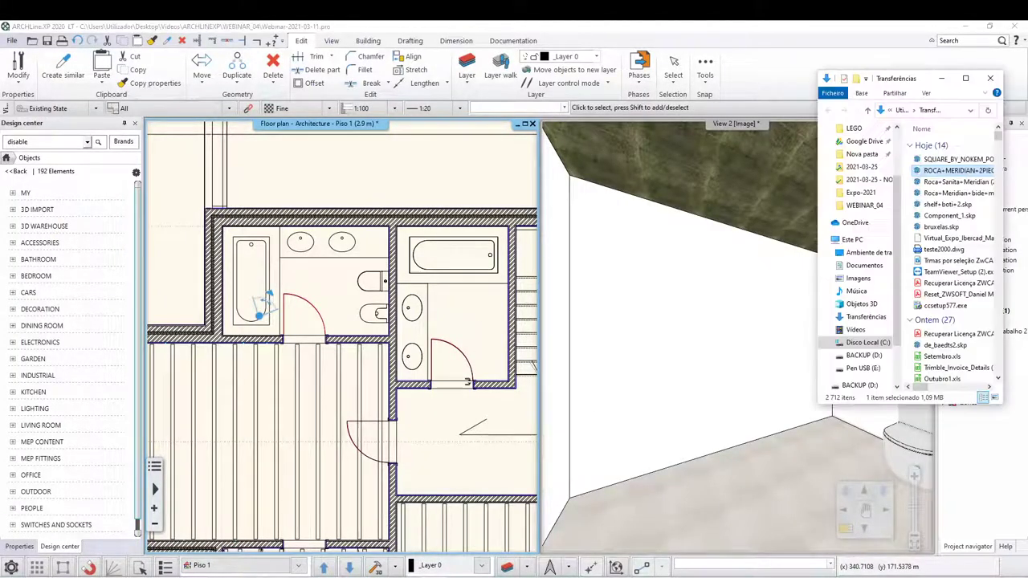
left_click(964, 160)
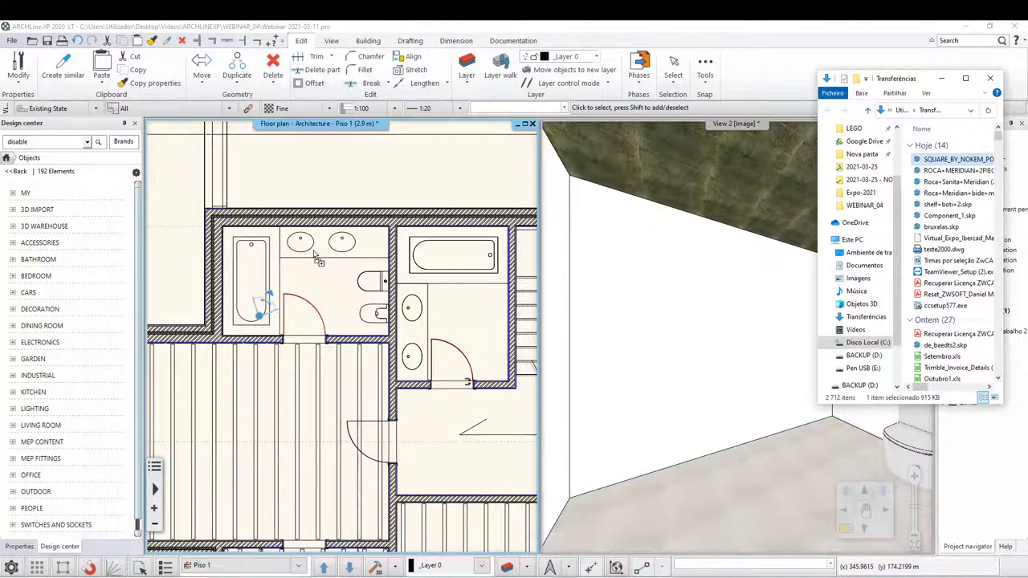
left_click_drag(296, 250, 296, 250)
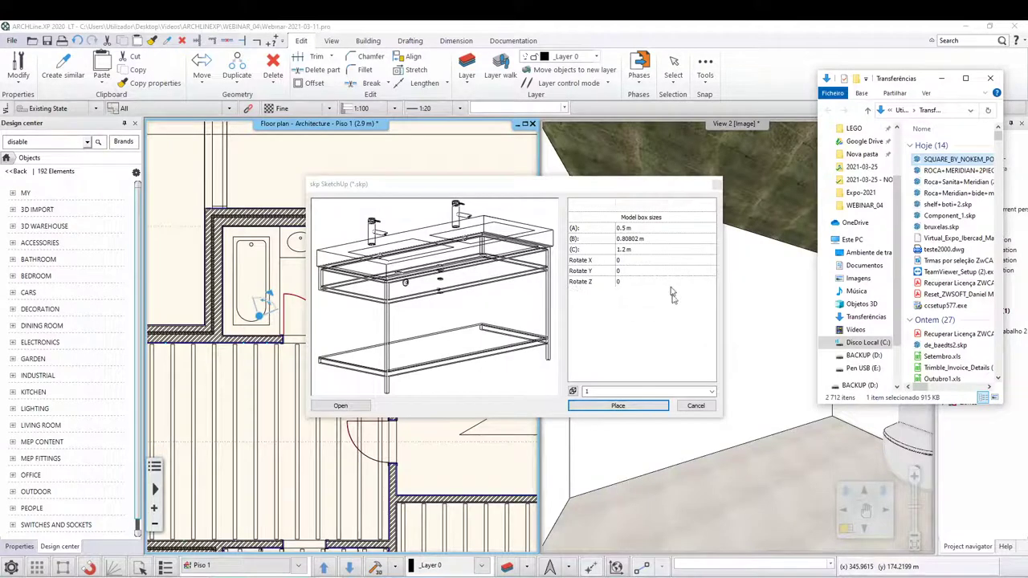
left_click(605, 410)
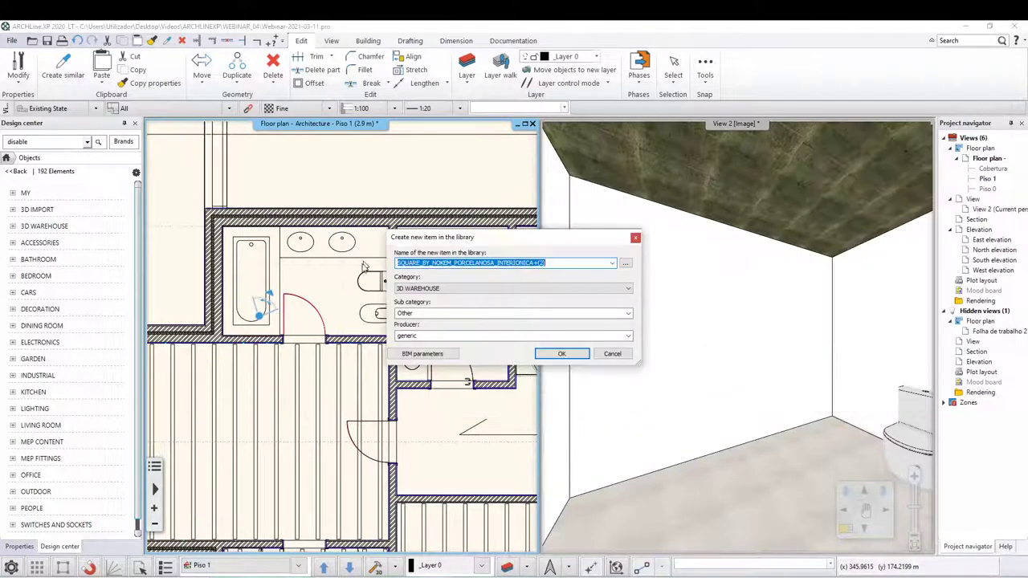
File the vanity under category BATHROOM, sub category Cabinets, producer Porcelanosa, and confirm.
left_click(462, 290)
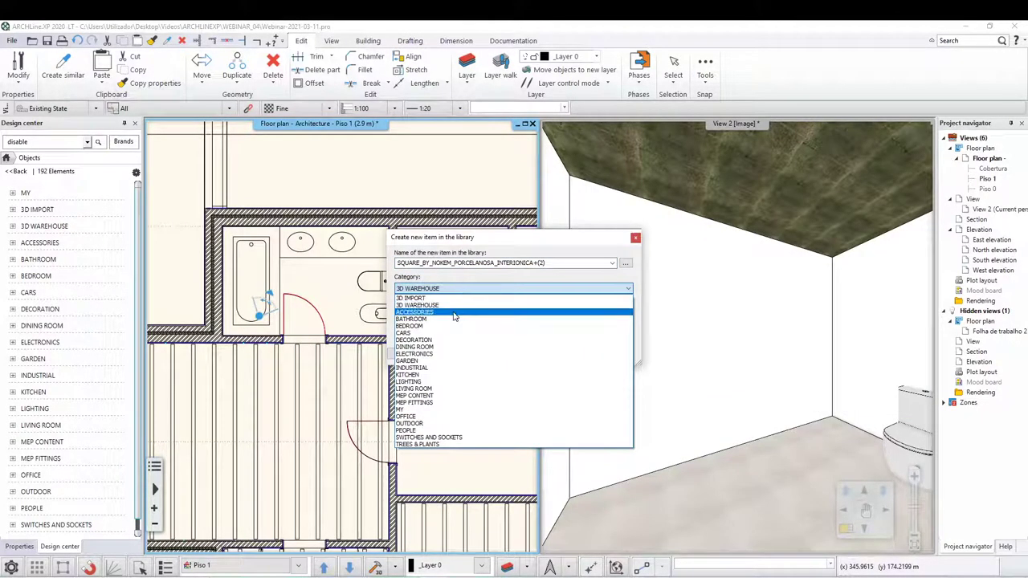
left_click(463, 308)
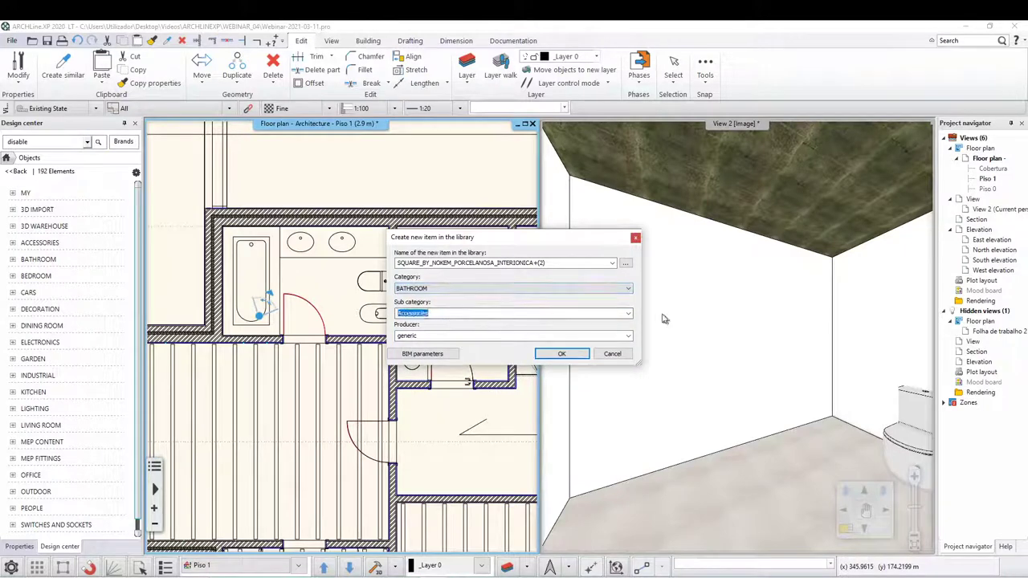
left_click(628, 313)
left_click(498, 329)
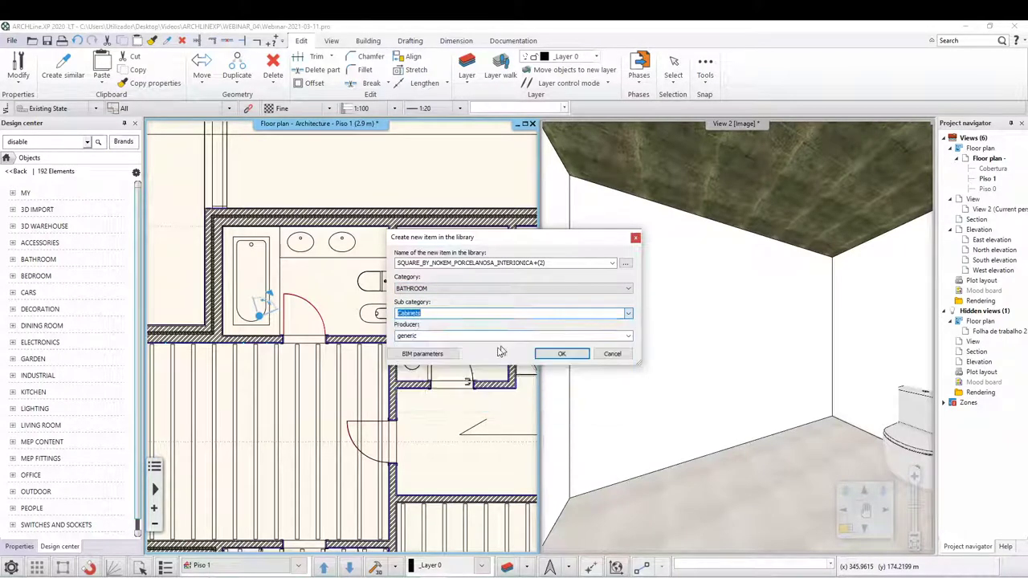
left_click(449, 335)
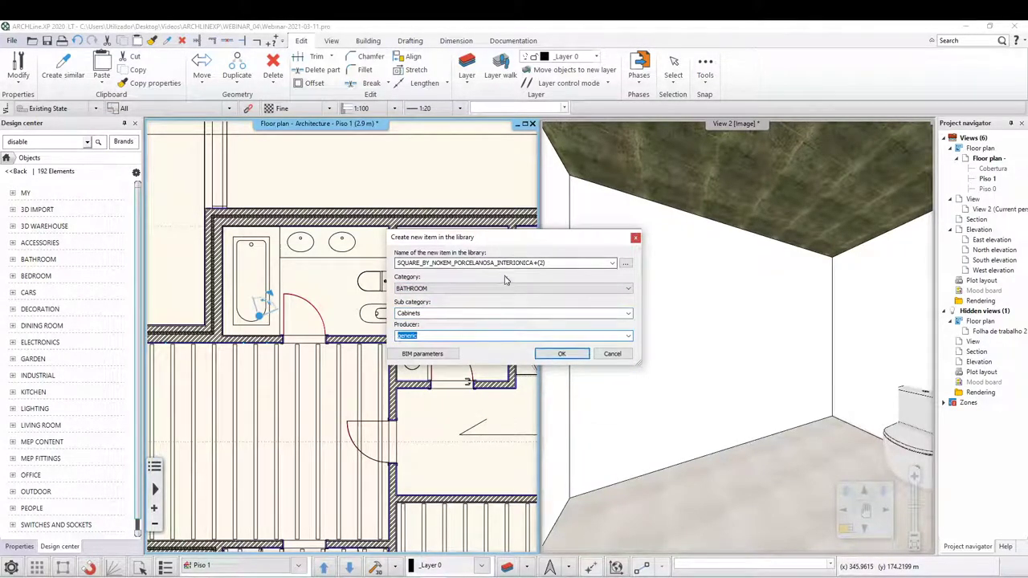
type("Porcelanosa")
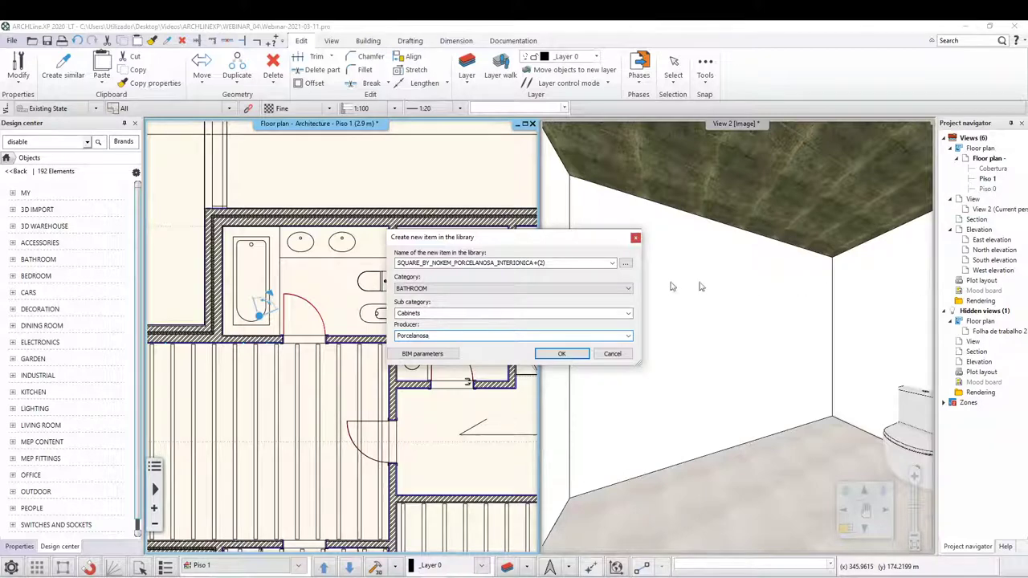
left_click(558, 354)
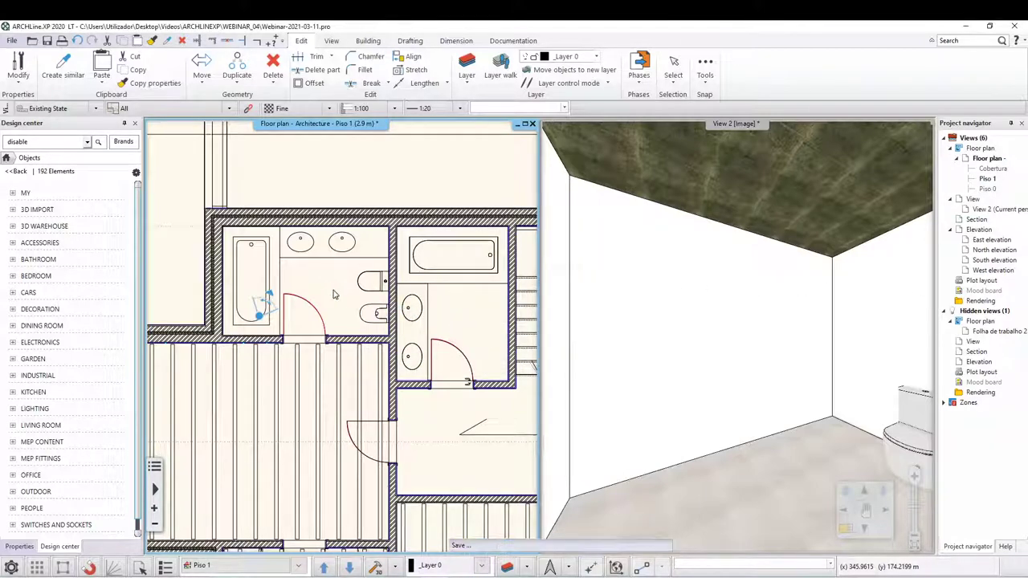
Place the vanity by the bathroom's top wall and orbit the 3D view to see it beside the toilet.
scroll(322, 278, "up", 3)
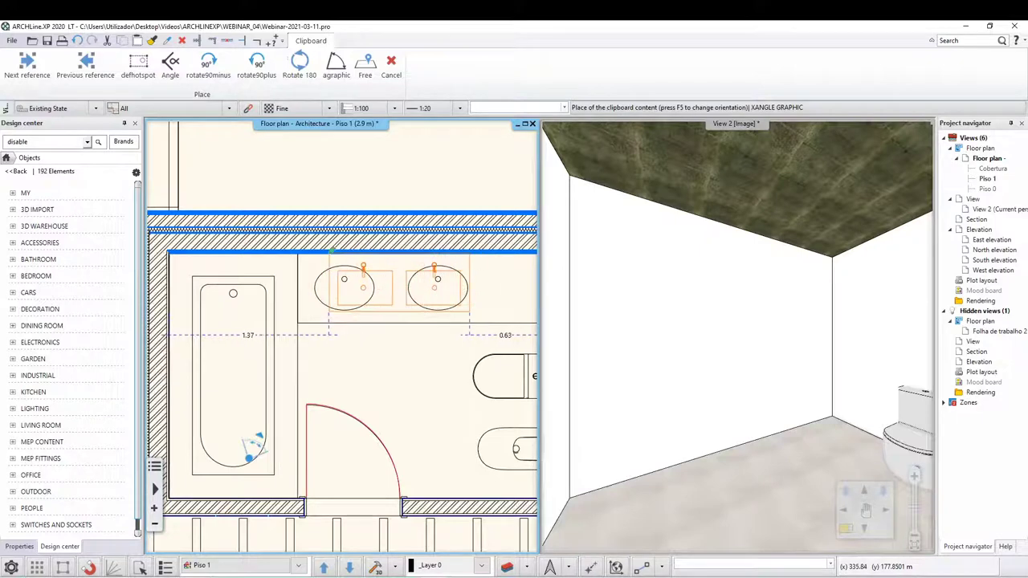
left_click(333, 252)
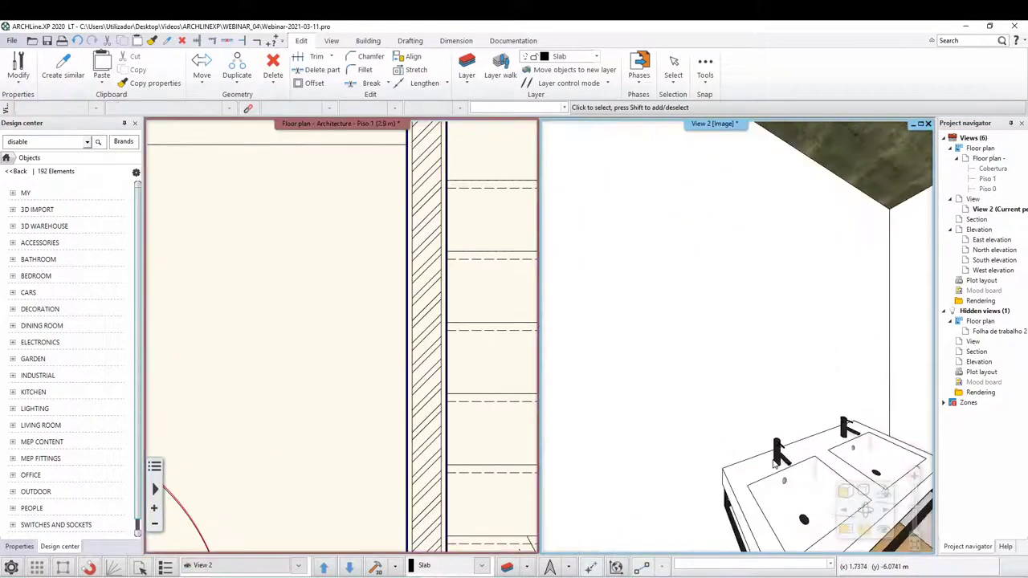
left_click(831, 450)
middle_click_drag(832, 450, 803, 450)
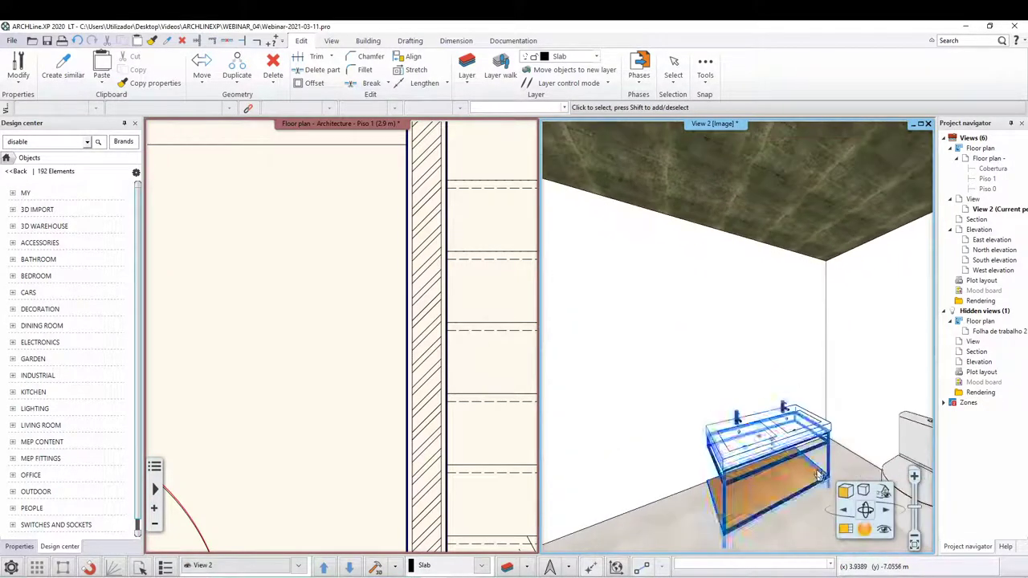
scroll(752, 404, "up", 3)
scroll(735, 409, "up", 2)
mouse_move(735, 407)
middle_mouse_down()
mouse_move(787, 321)
mouse_move(902, 369)
middle_mouse_up()
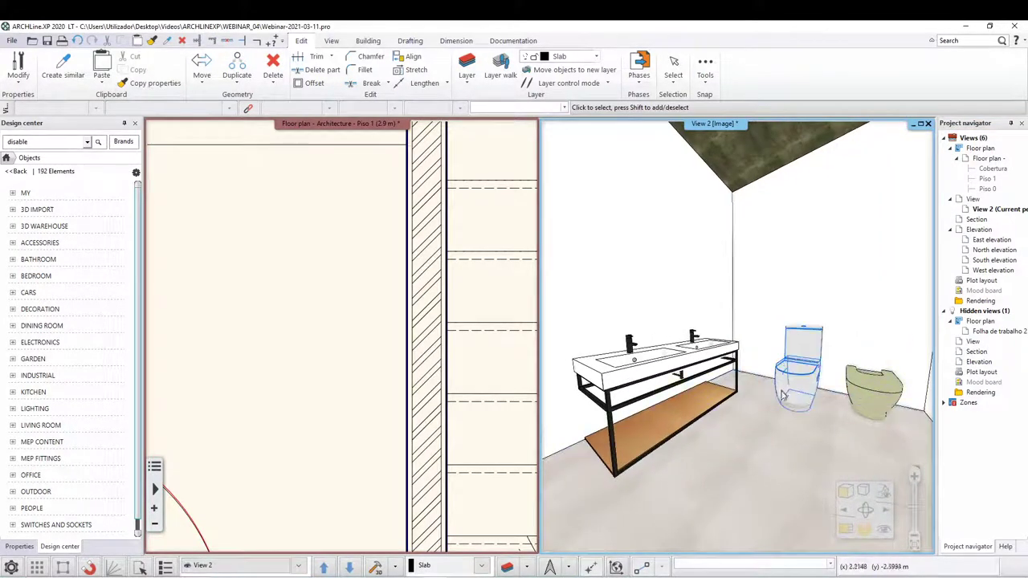
Start moving the white toilet, then cancel the move.
left_click(789, 391)
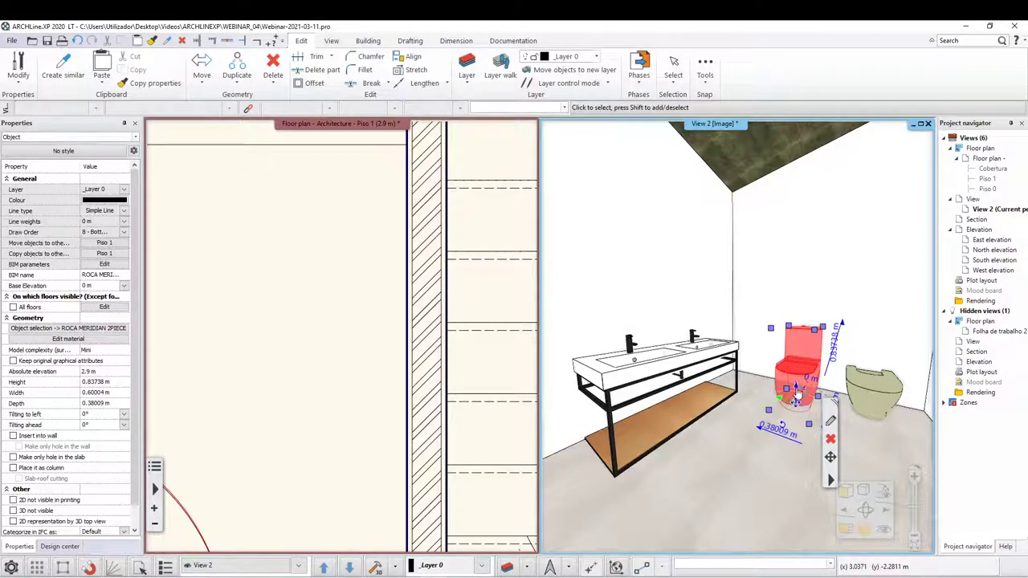
right_click(795, 393)
left_click(820, 395)
left_click(795, 403)
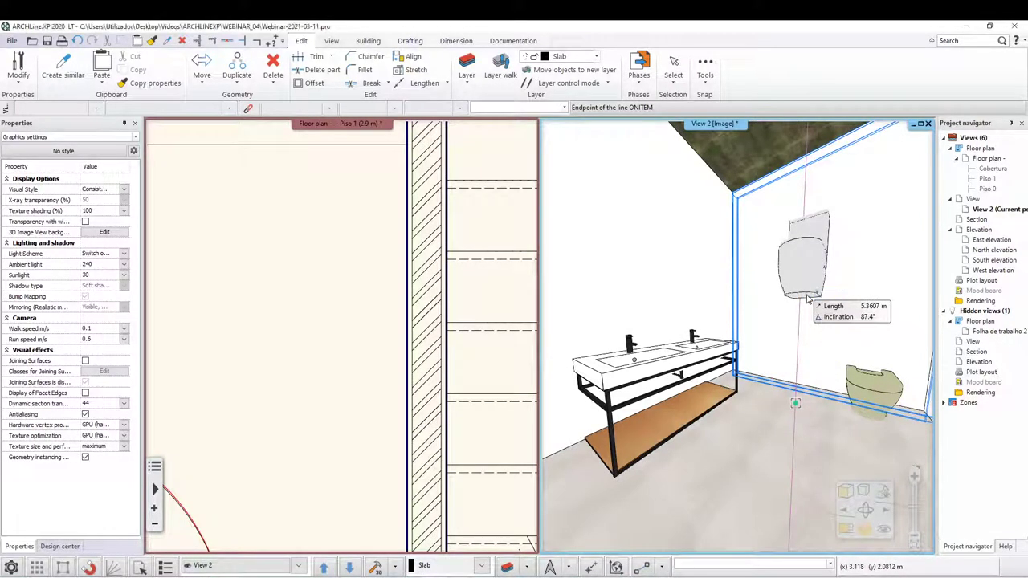
key("Escape")
Move the bidet to a new position.
left_click(890, 388)
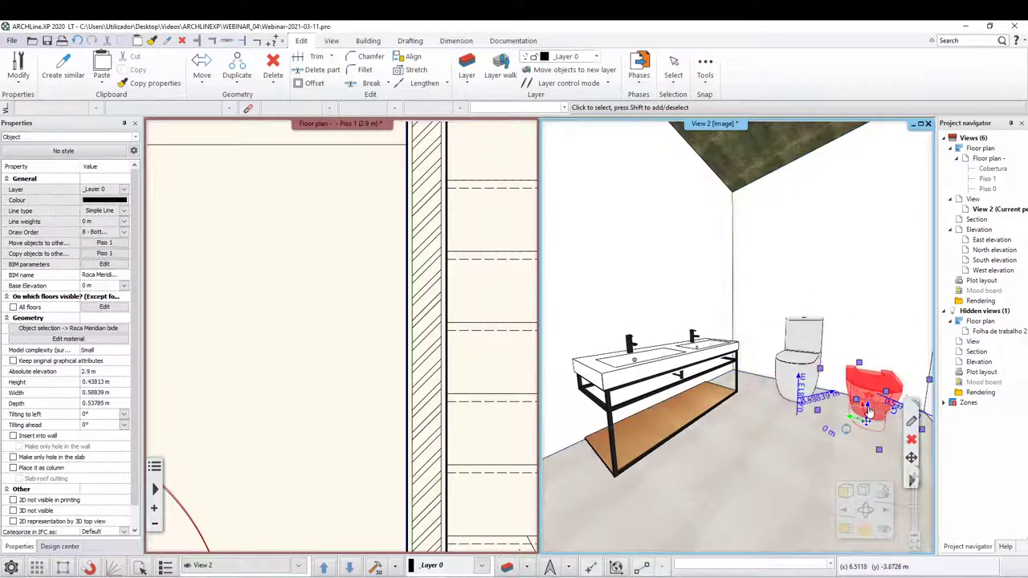
right_click(871, 401)
left_click(891, 410)
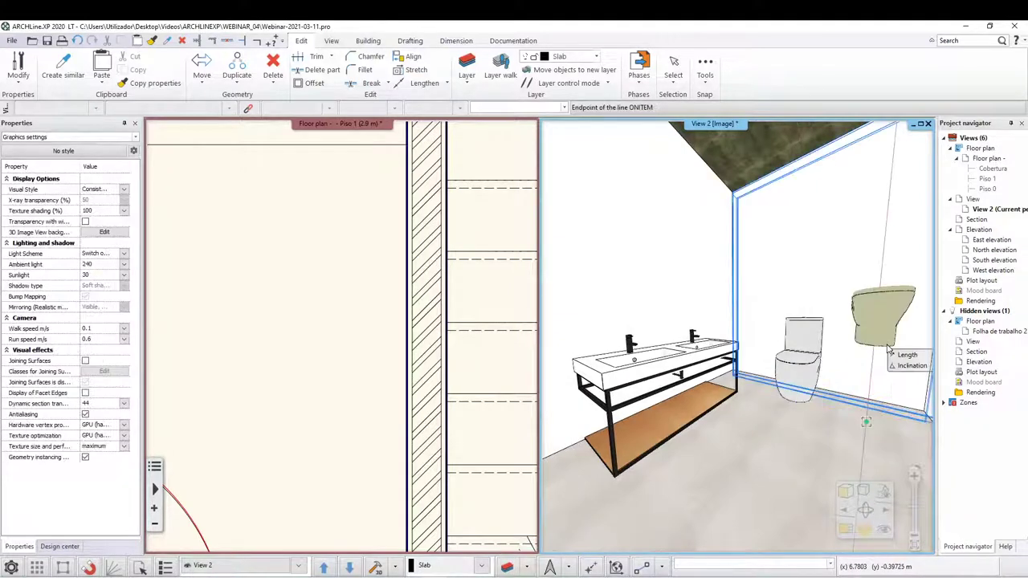
key("Return")
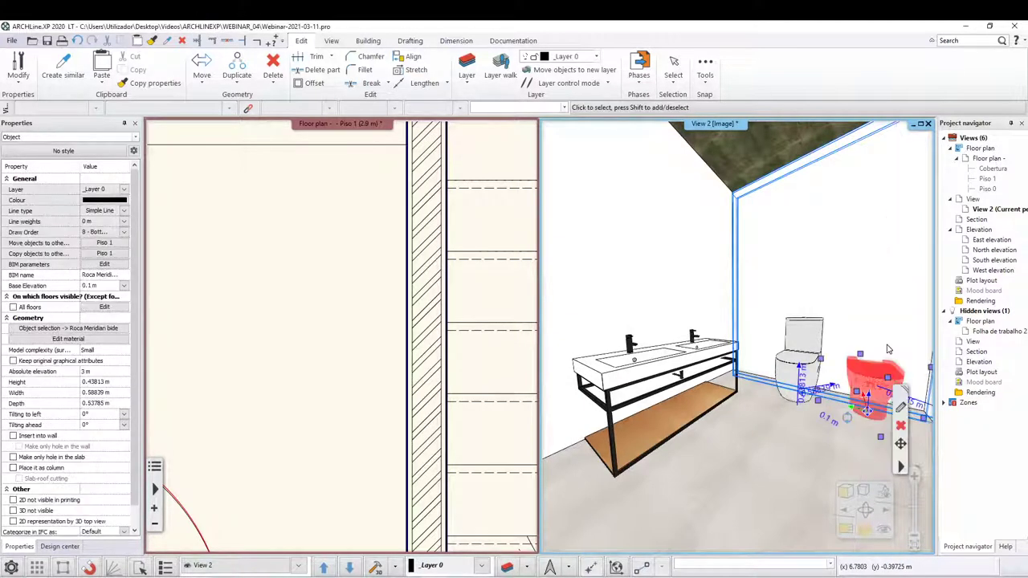
Move the double-sink vanity against the top wall and check it in 3D and the floor plan.
left_click(697, 359)
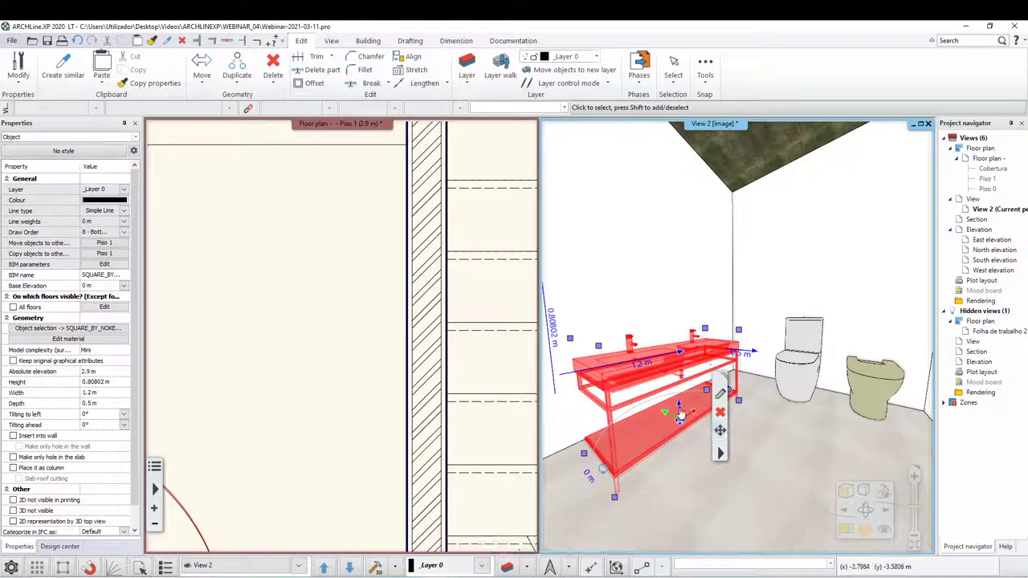
right_click(680, 410)
left_click(712, 419)
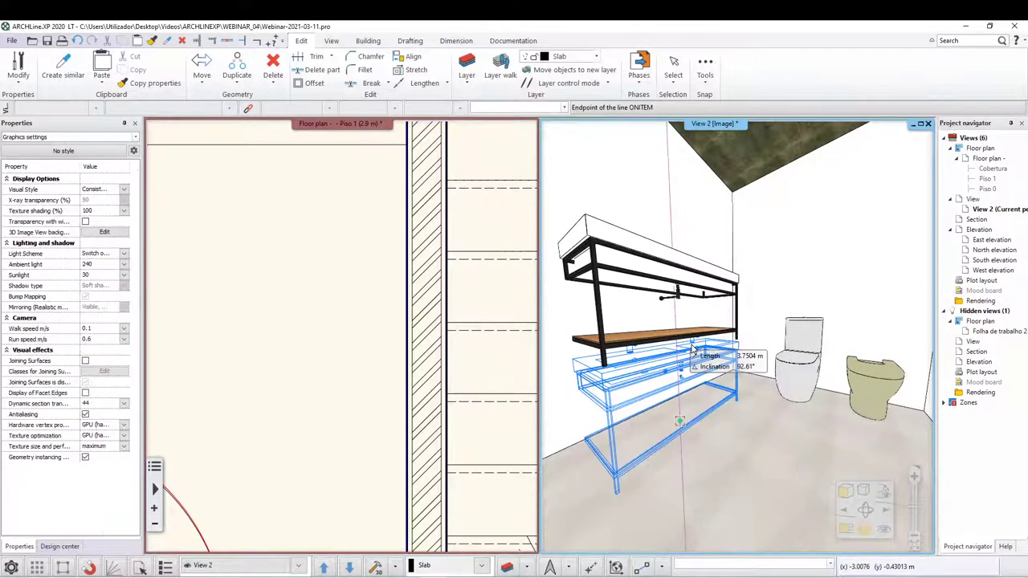
type("0.")
key("Return")
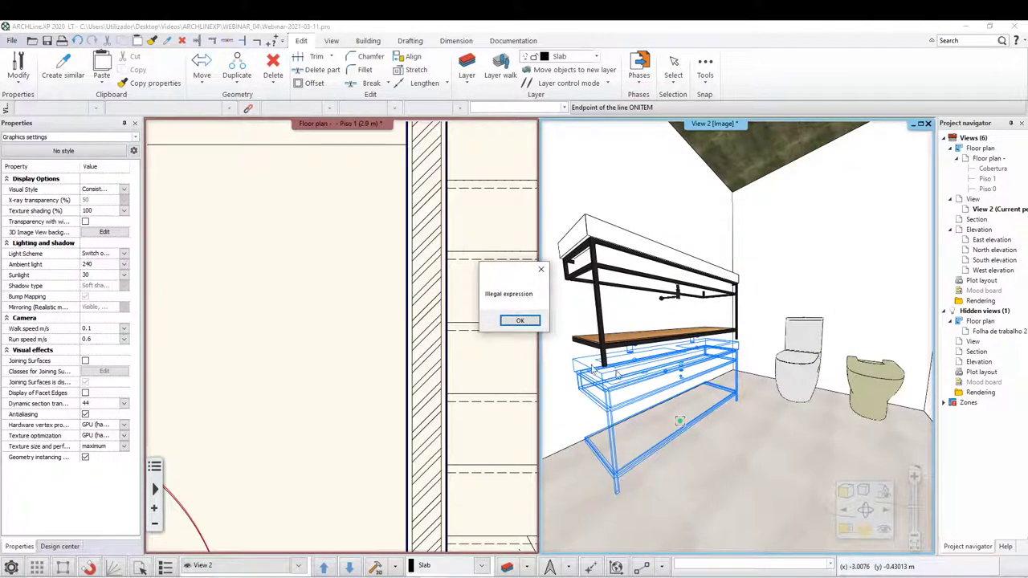
left_click(535, 324)
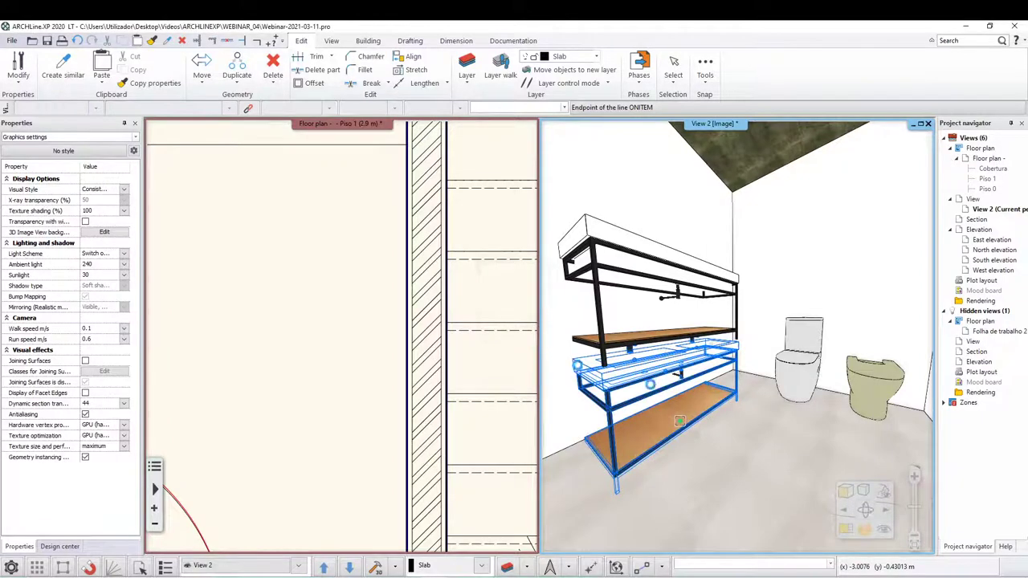
left_click(684, 336)
scroll(749, 424, "up", 5)
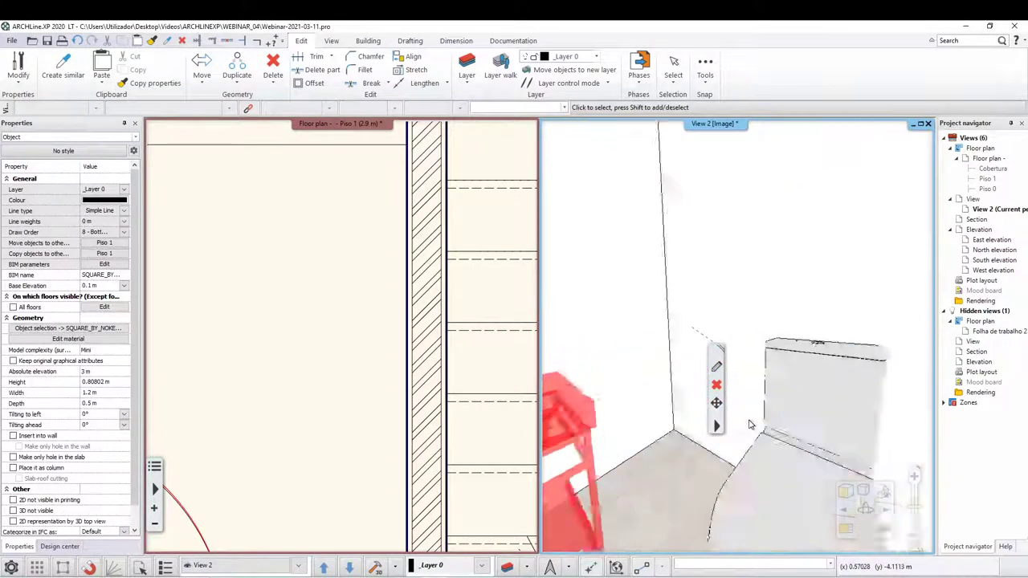
scroll(749, 424, "down", 5)
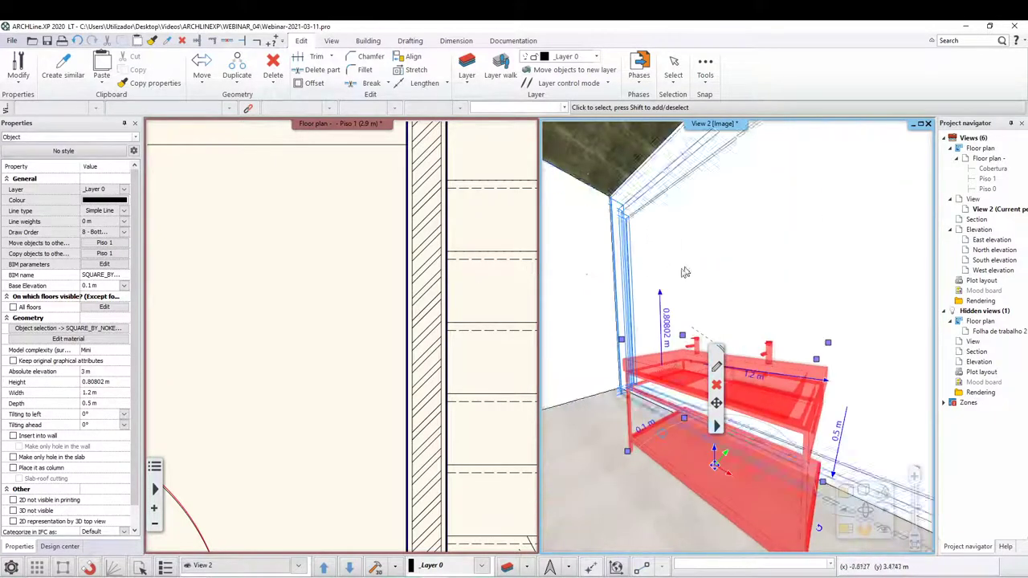
middle_click_drag(683, 272, 755, 268)
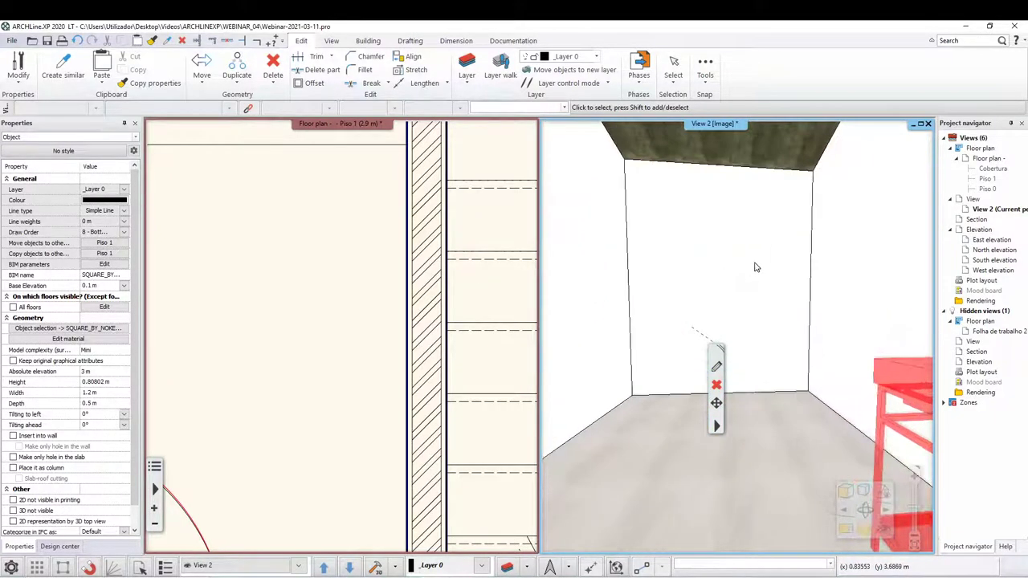
left_click(253, 298)
scroll(254, 313, "down", 5)
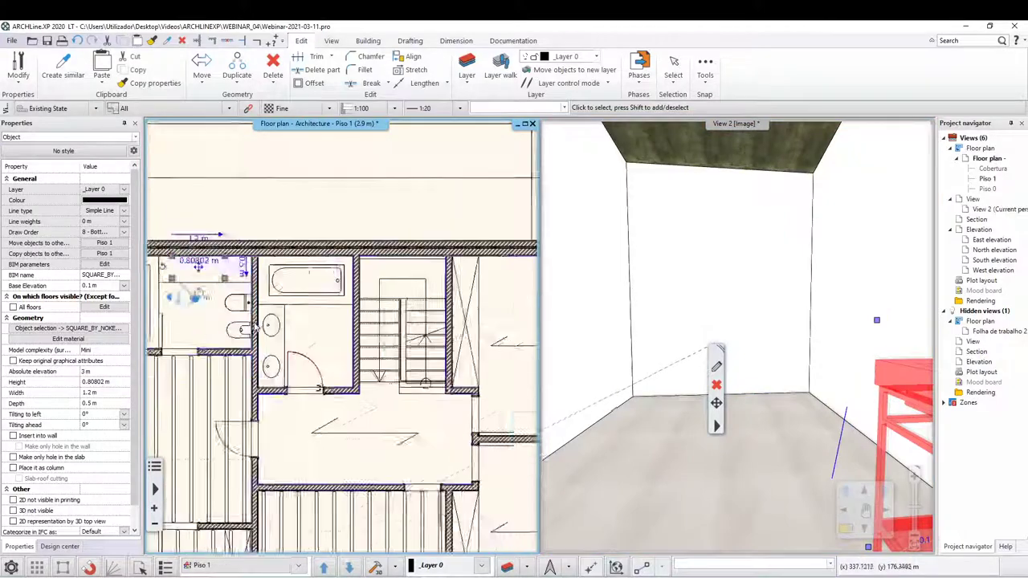
scroll(253, 327, "up", 3)
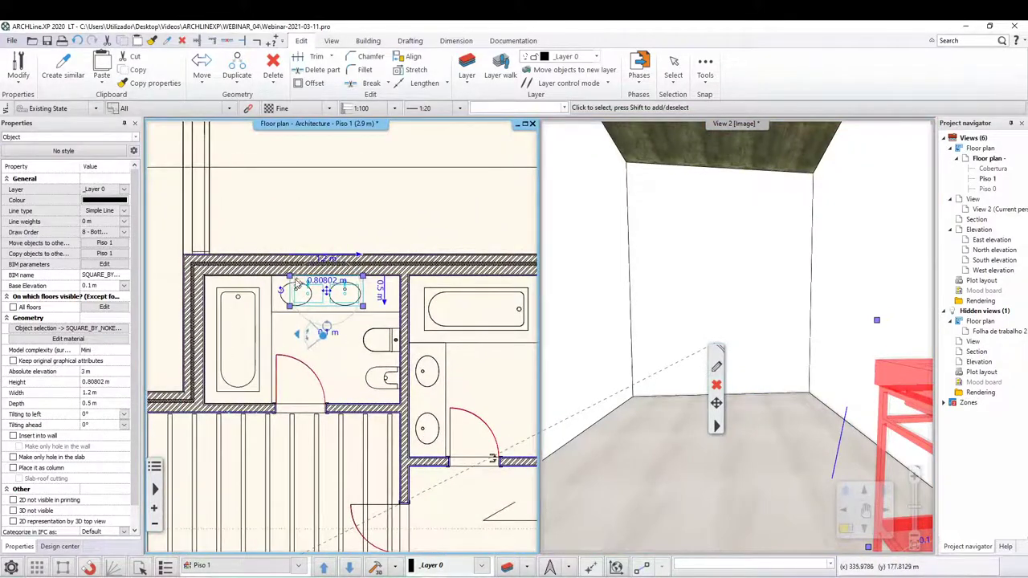
mouse_move(375, 567)
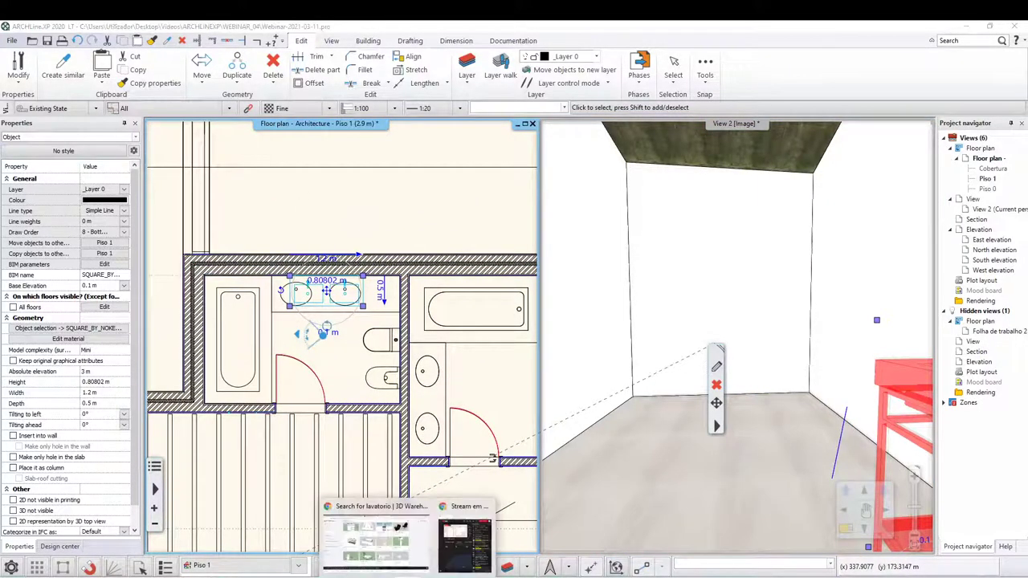
Search 3D Warehouse for 'banheira' and download the freestanding bathtub as a SketchUp model.
left_click(386, 530)
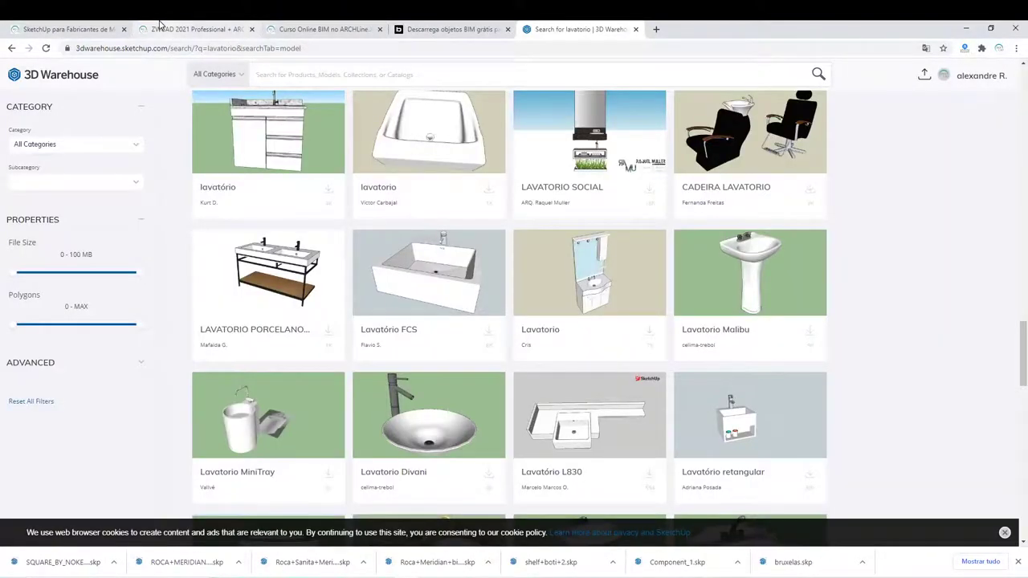
type("banheira")
key("Return")
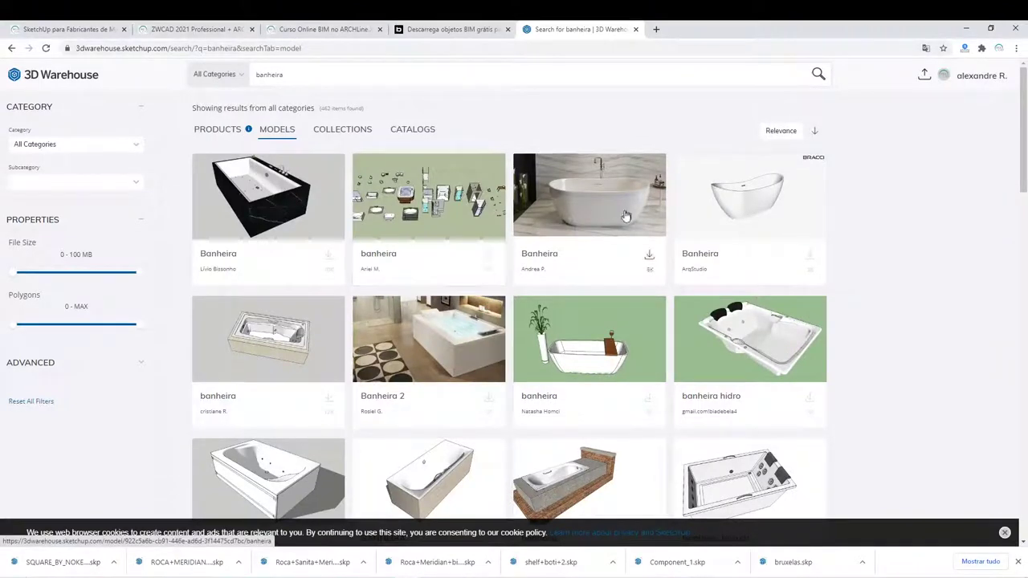
left_click(649, 259)
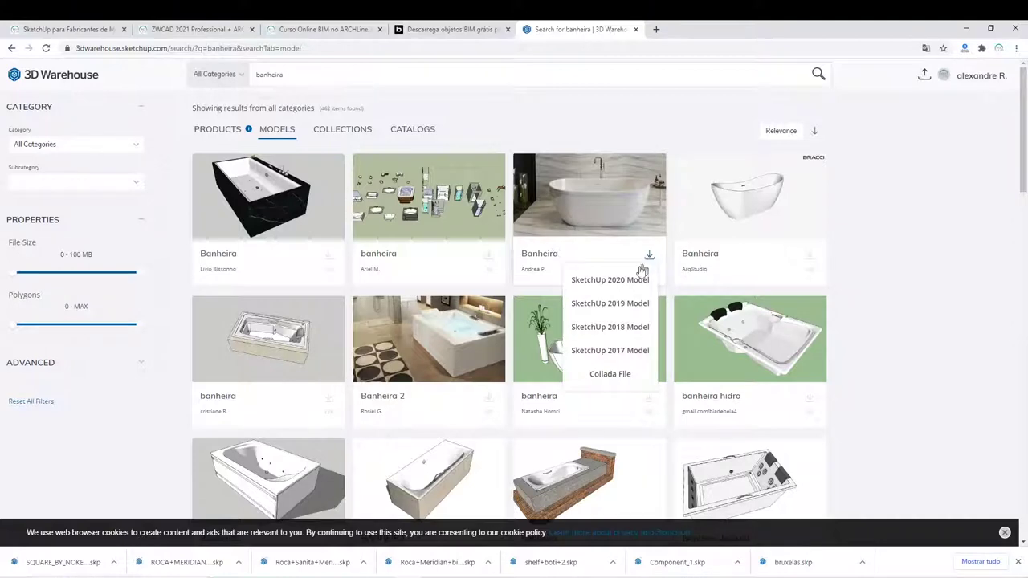
left_click(623, 351)
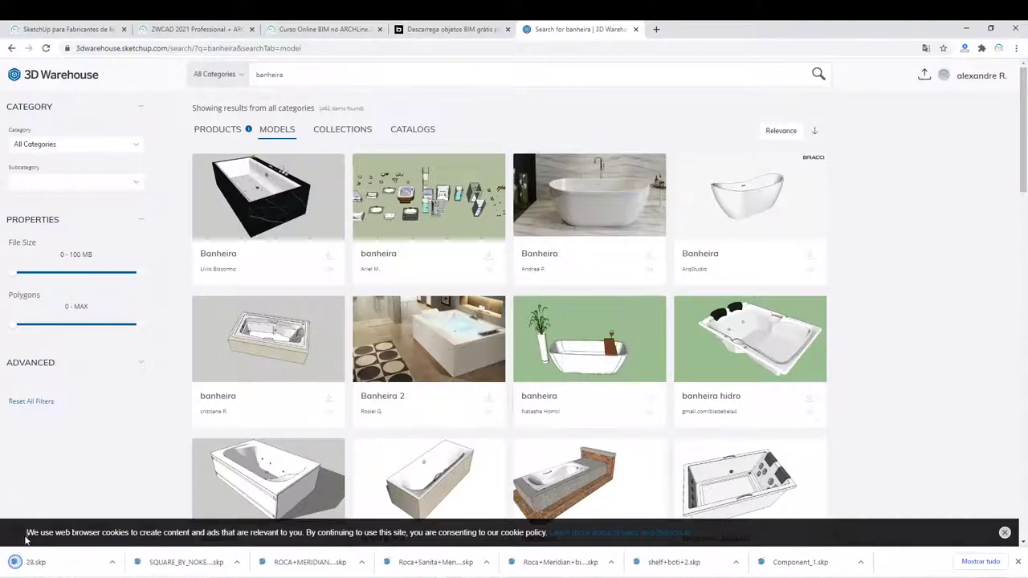
Open the downloaded 28.skp bathtub in SketchUp, accepting the file version notice.
left_click(50, 569)
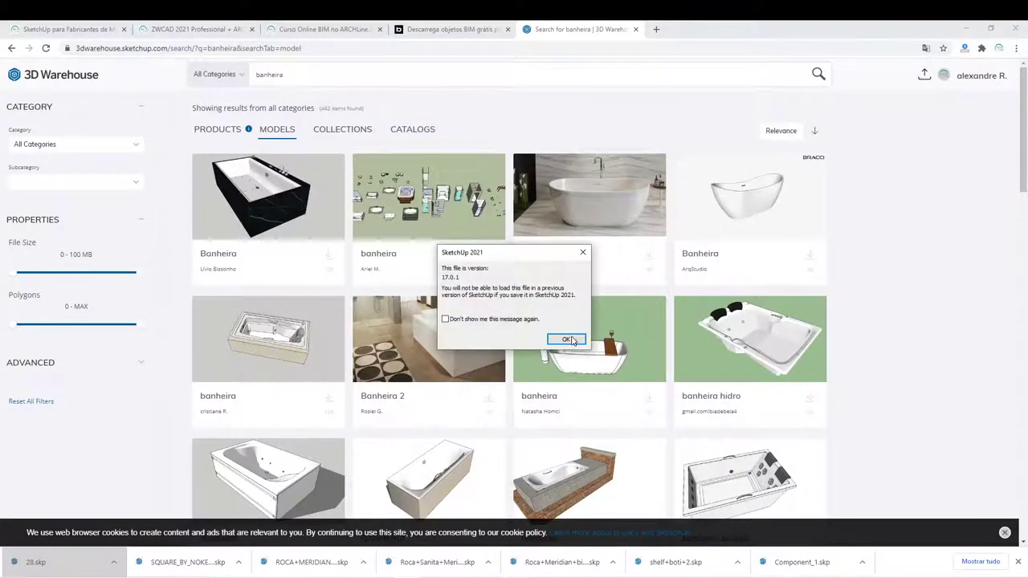
left_click(572, 340)
scroll(555, 384, "down", 2)
scroll(555, 384, "down", 3)
Delete the preview picture from the bathtub model and orbit to inspect the tub.
right_click(564, 350)
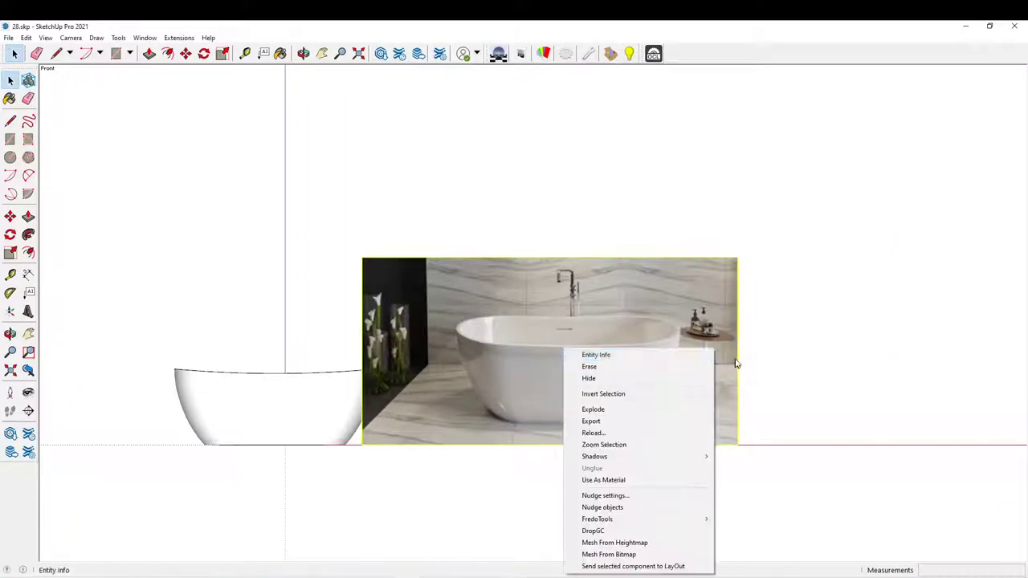
middle_click_drag(735, 363, 594, 359)
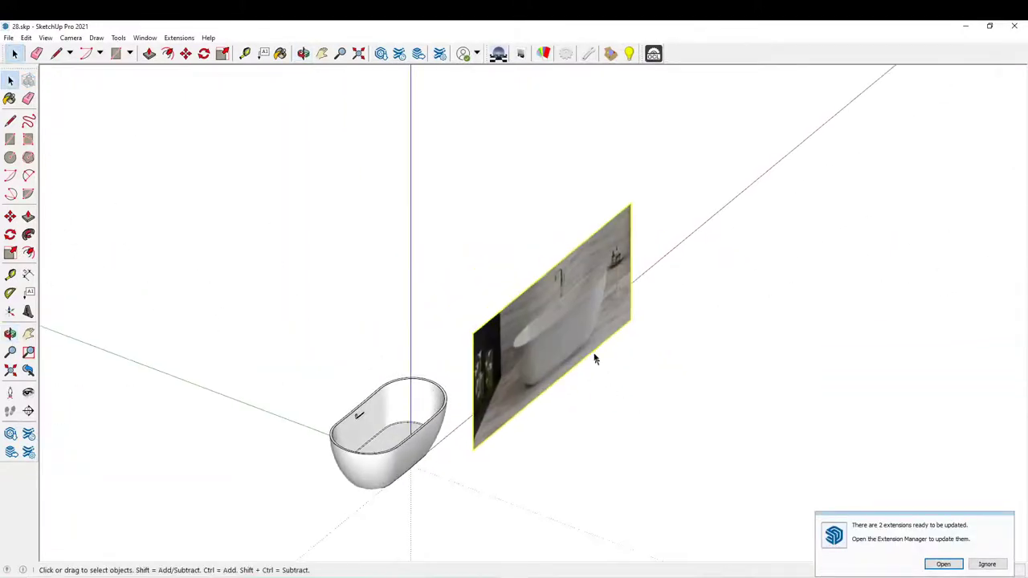
key("Delete")
scroll(367, 436, "up", 3)
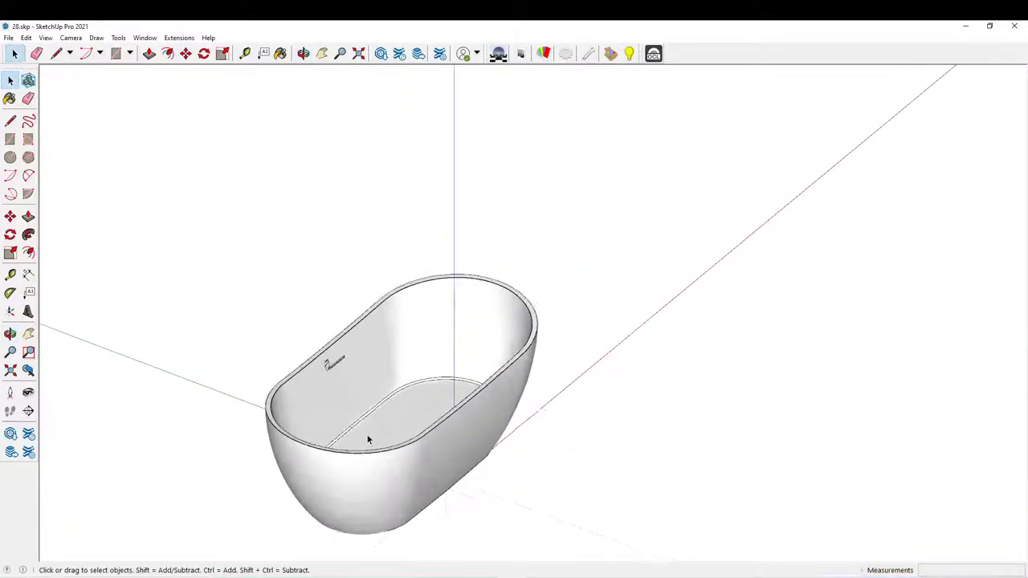
mouse_move(367, 436)
middle_mouse_down()
mouse_move(286, 478)
mouse_move(473, 337)
mouse_move(506, 332)
mouse_move(689, 378)
mouse_move(610, 340)
mouse_move(514, 459)
mouse_move(578, 260)
mouse_move(528, 251)
middle_mouse_up()
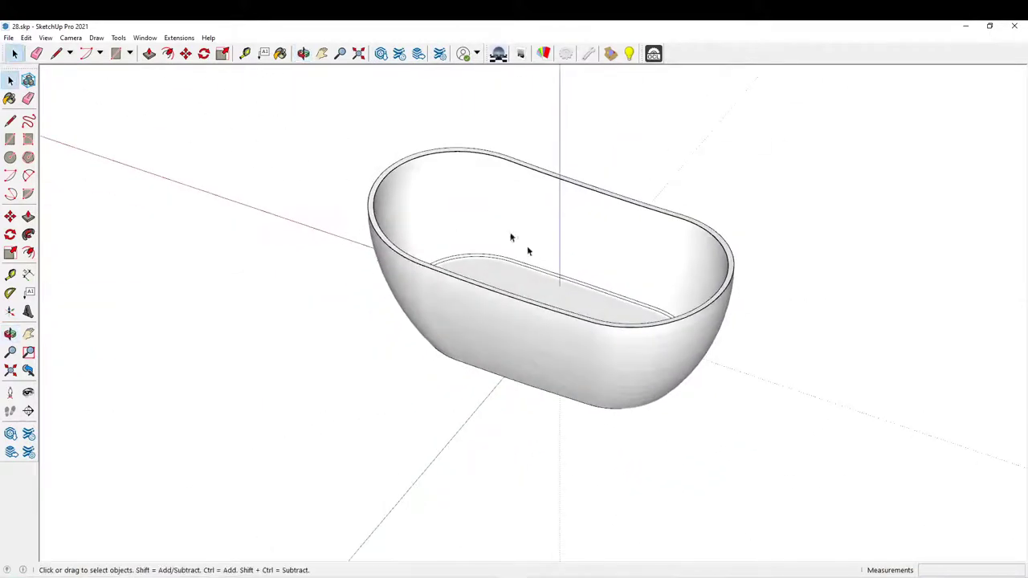
Save the bathtub as 28.skp in SketchUp Version 2017 format, overwriting the existing file.
left_click(8, 37)
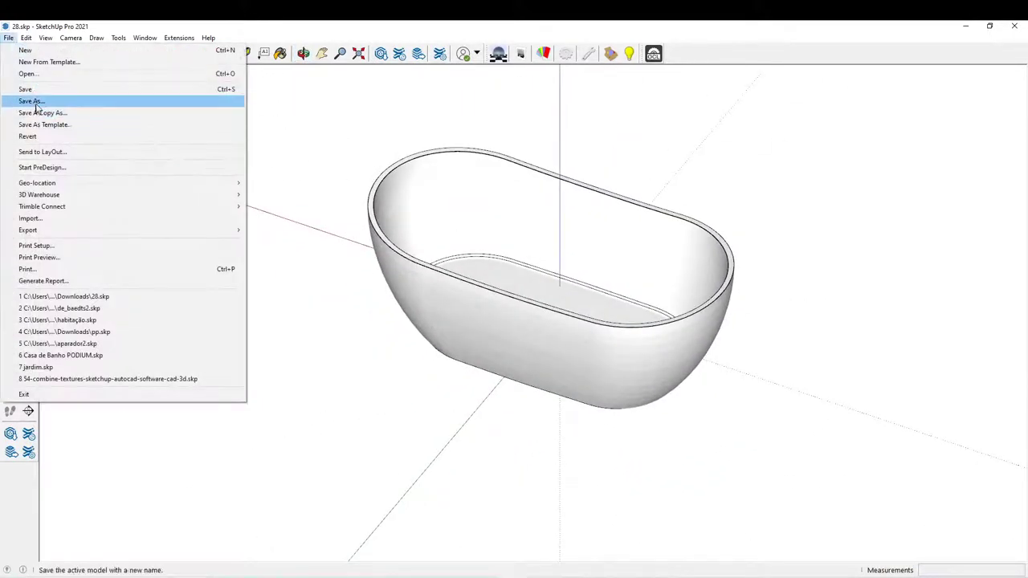
left_click(9, 101)
left_click(484, 410)
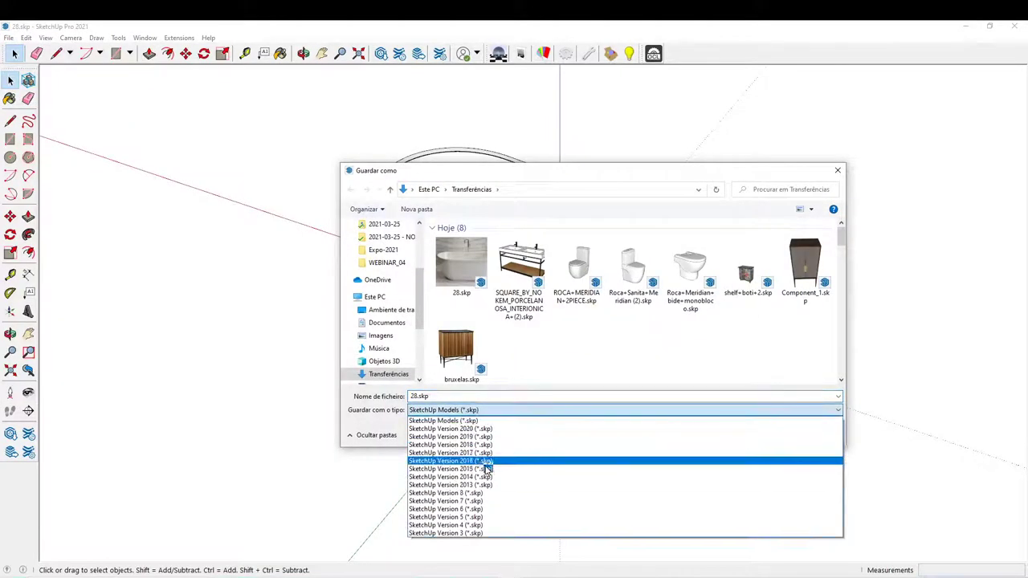
left_click(488, 453)
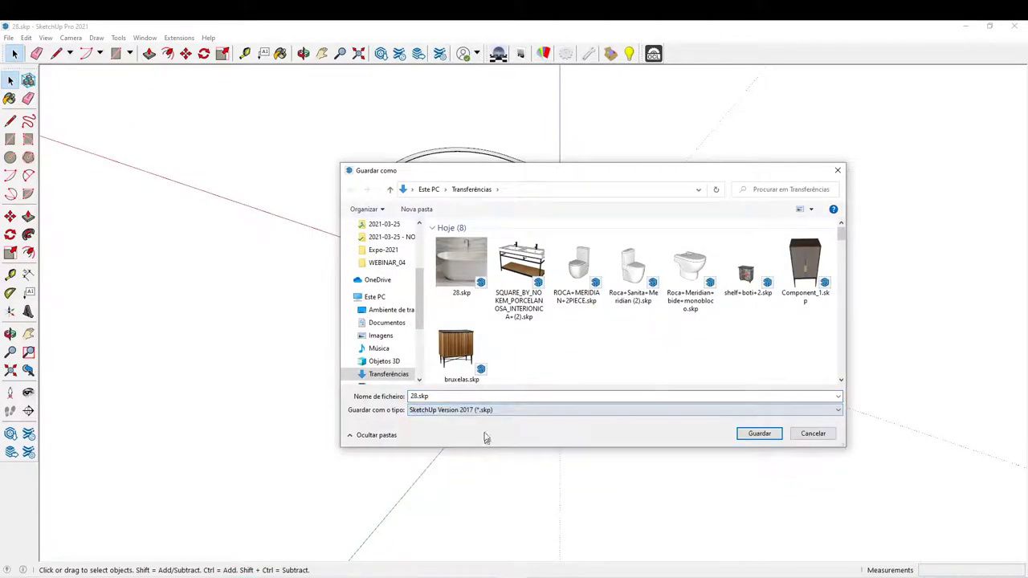
left_click(767, 438)
left_click(549, 305)
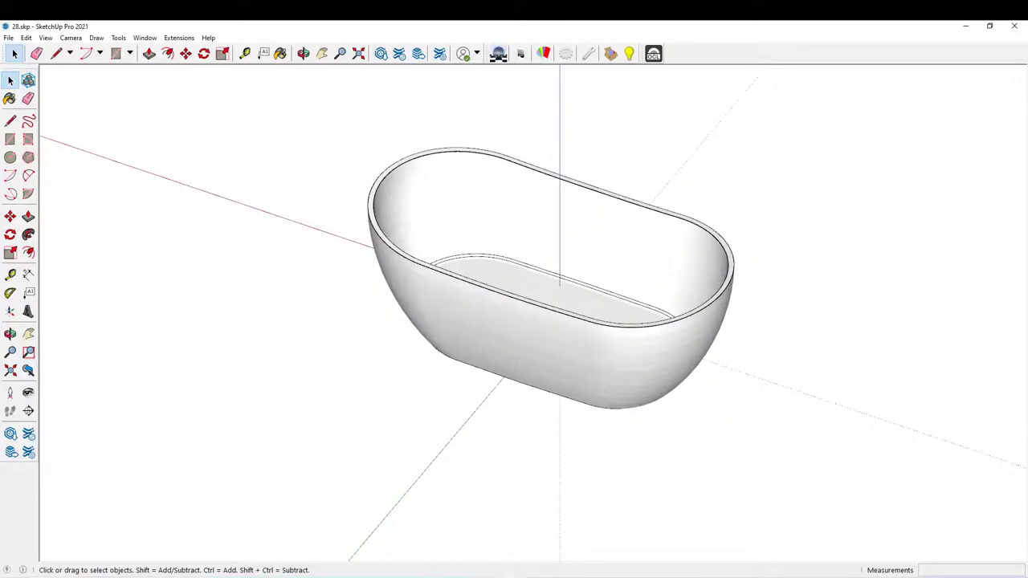
key("alt+Tab")
key("alt+Tab")
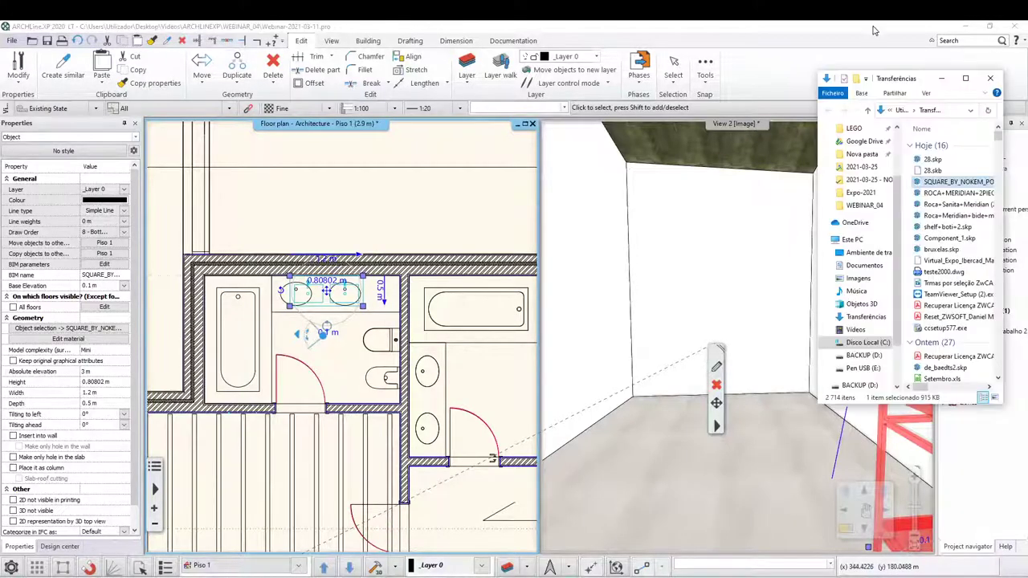
Import 28.skp from Downloads and add it to the library under BATHROOM › Tubs.
left_click_drag(930, 163, 611, 407)
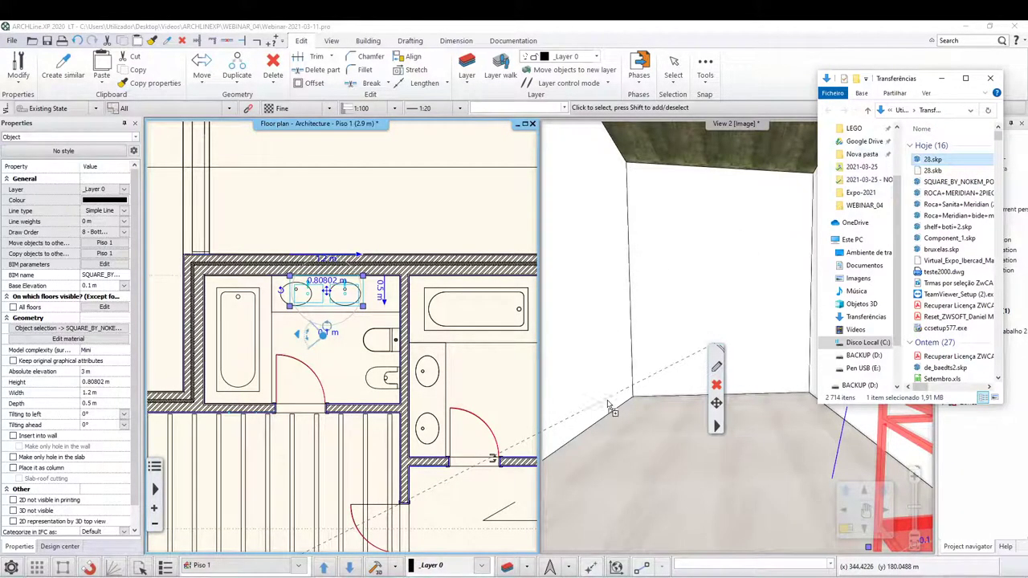
left_click_drag(257, 356, 251, 345)
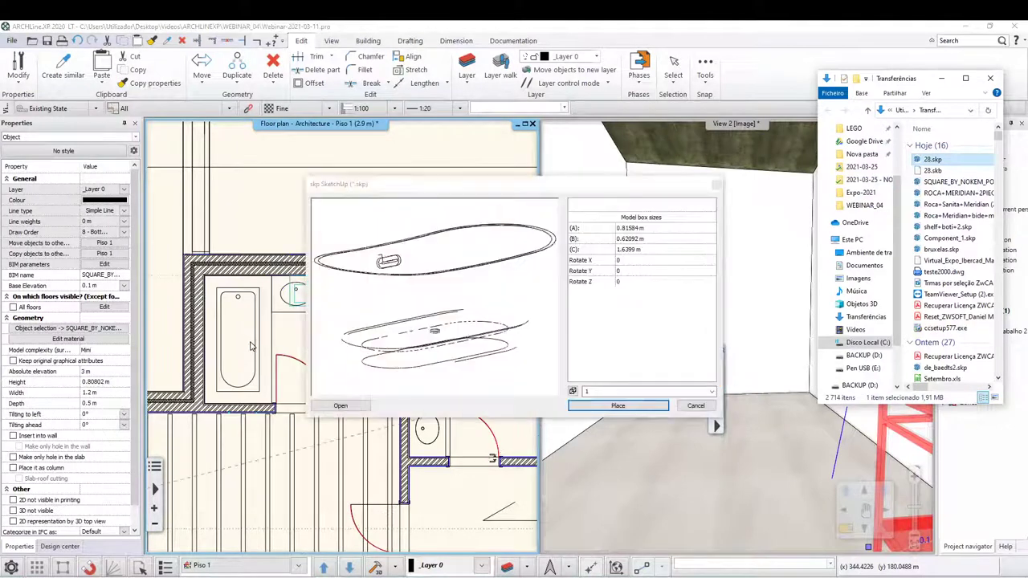
left_click(617, 405)
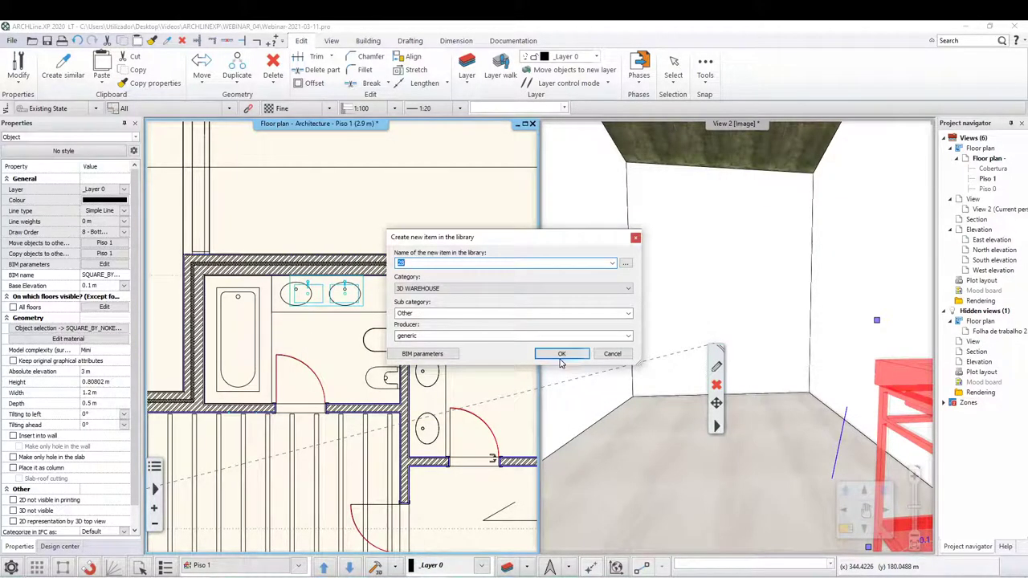
left_click(576, 298)
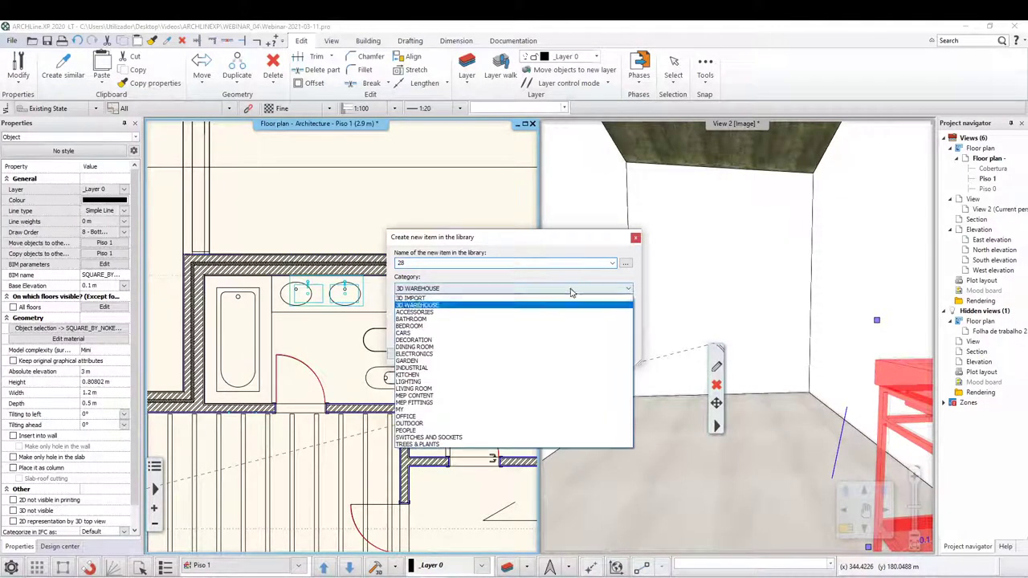
left_click(473, 319)
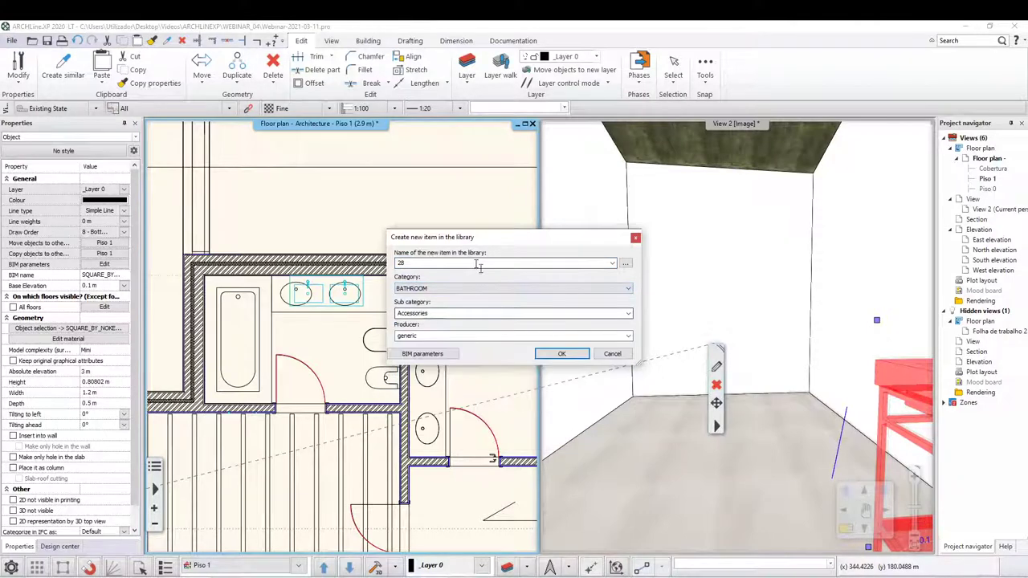
left_click(628, 313)
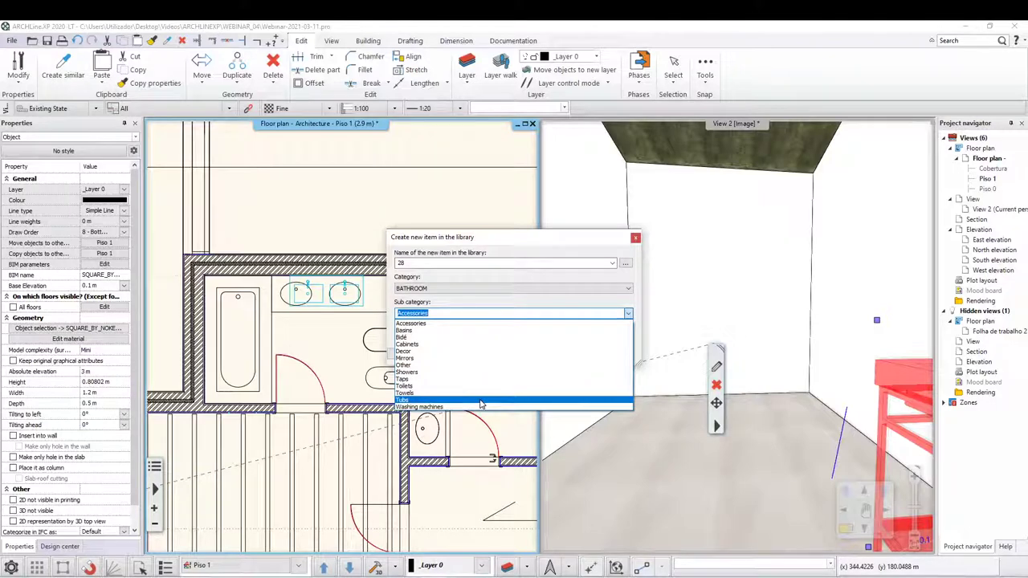
left_click(481, 400)
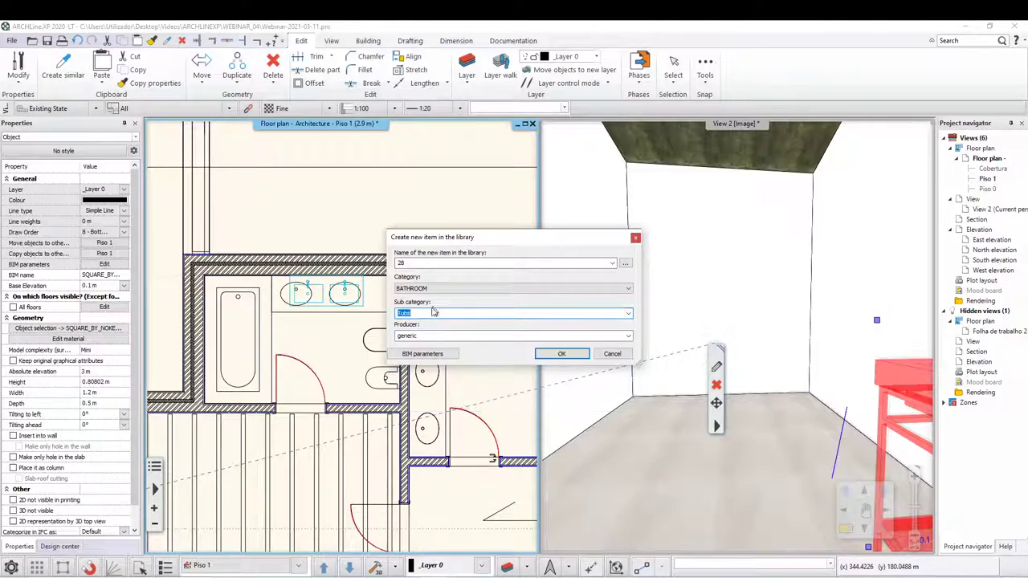
left_click(560, 354)
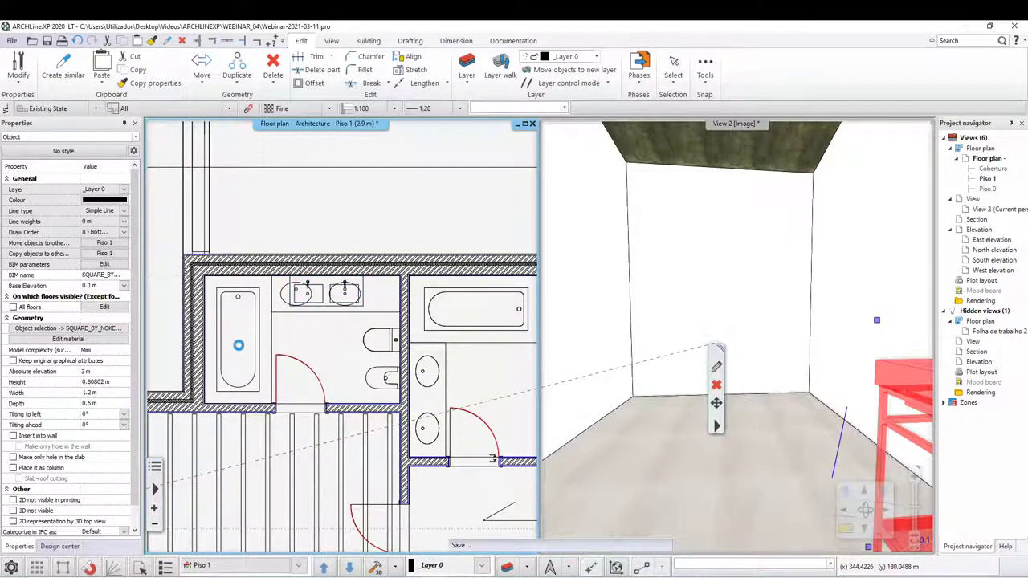
key("ctrl+v")
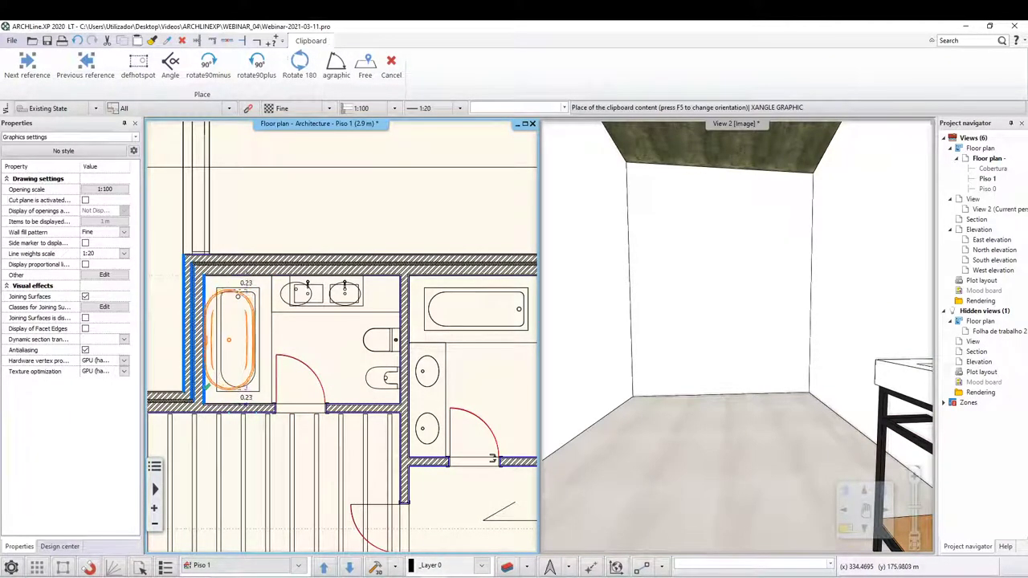
Drop bathtub 28 into the left bathroom, move it into the top-left alcove, and check it in 3D.
left_click(207, 391)
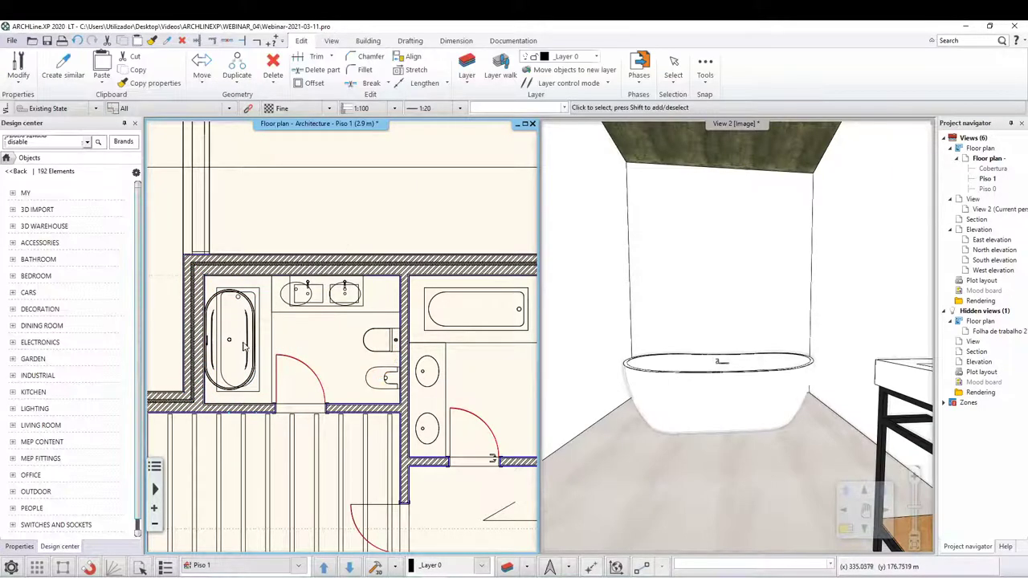
left_click(239, 344)
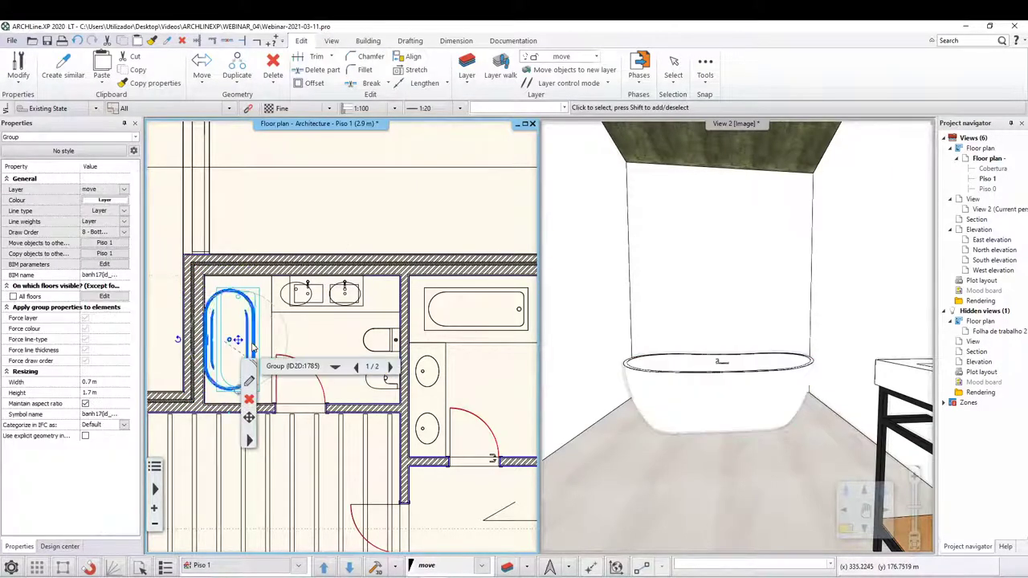
left_click(245, 345)
left_click(273, 412)
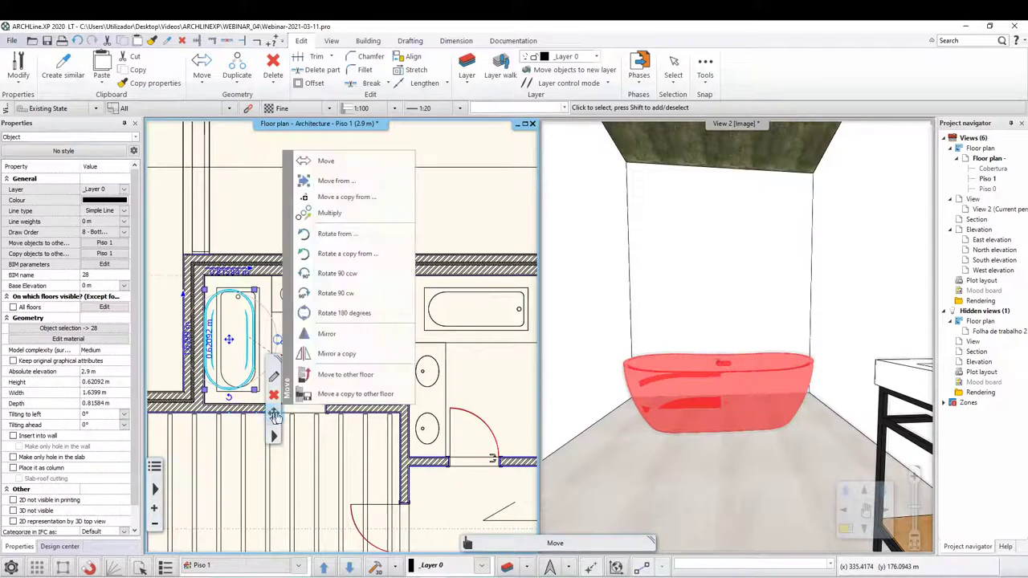
left_click(341, 181)
left_click(272, 228)
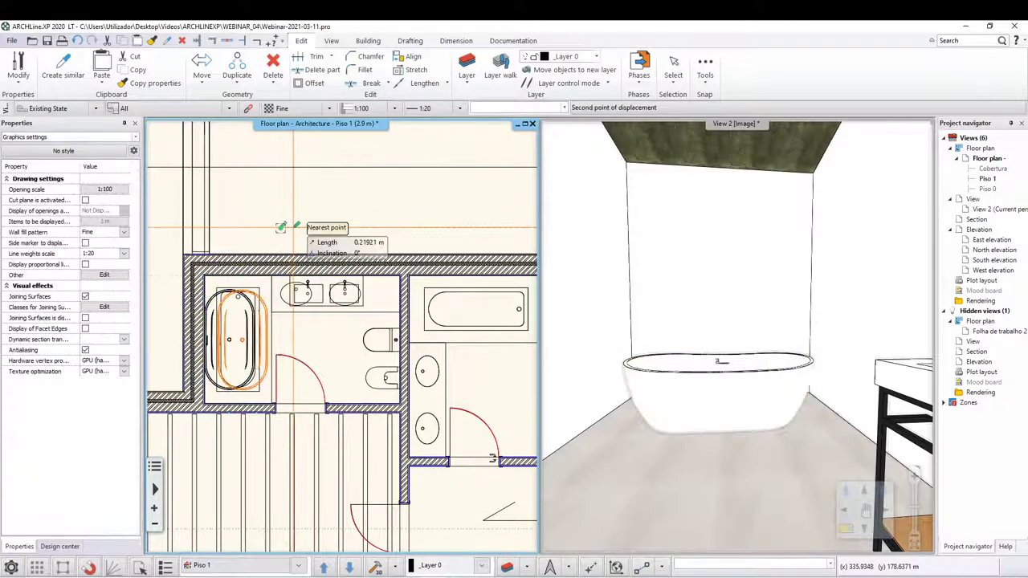
left_click(292, 229)
key("Escape")
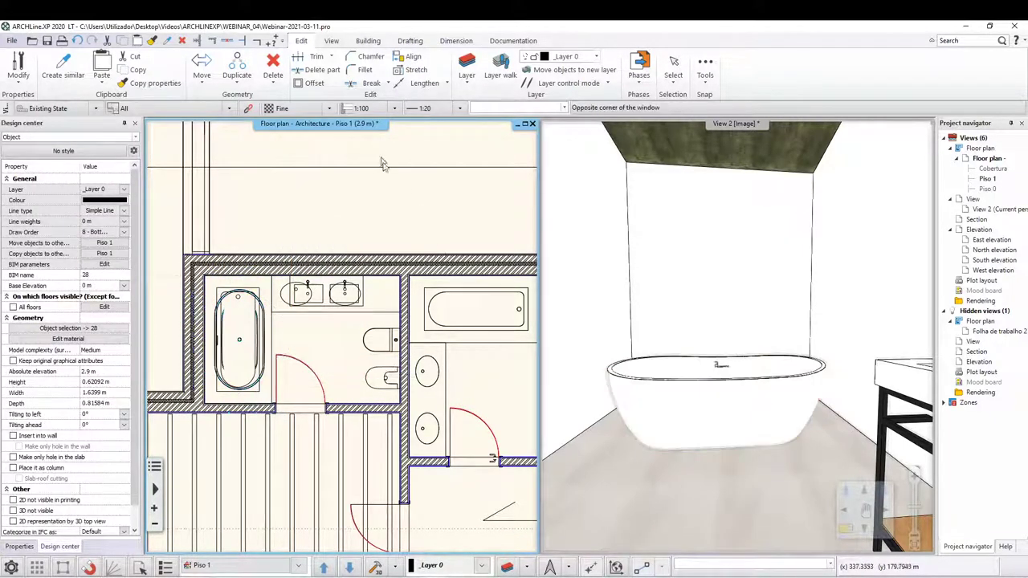
left_click(601, 428)
mouse_move(755, 426)
left_mouse_down()
mouse_move(698, 464)
mouse_move(819, 407)
mouse_move(884, 397)
mouse_move(868, 393)
left_mouse_up()
Zoom in and out over the furnished bathroom floor plan to check the layout.
left_click(295, 334)
left_click(361, 240)
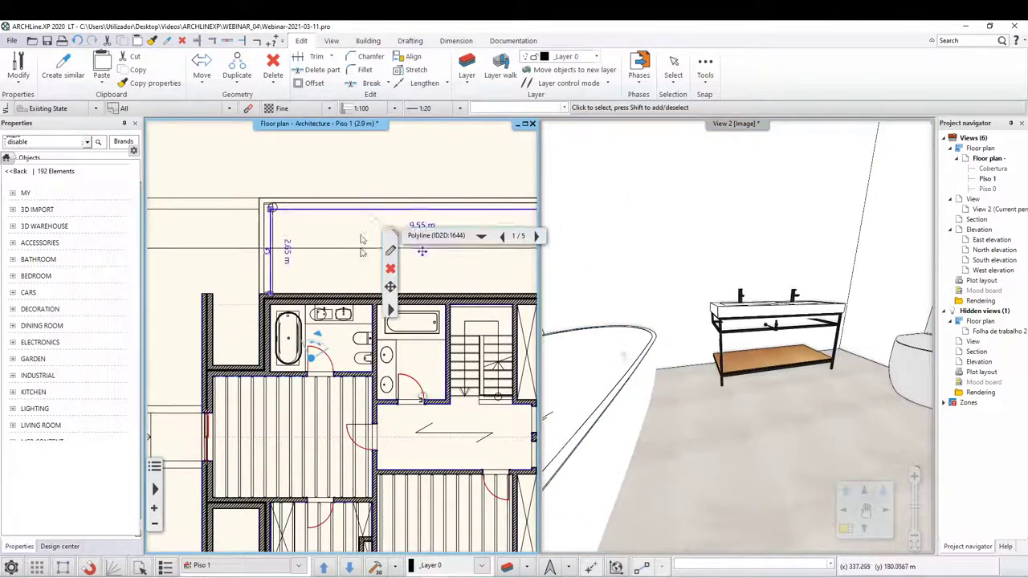
scroll(393, 378, "down", 2)
scroll(378, 370, "up", 3)
scroll(241, 273, "up", 2)
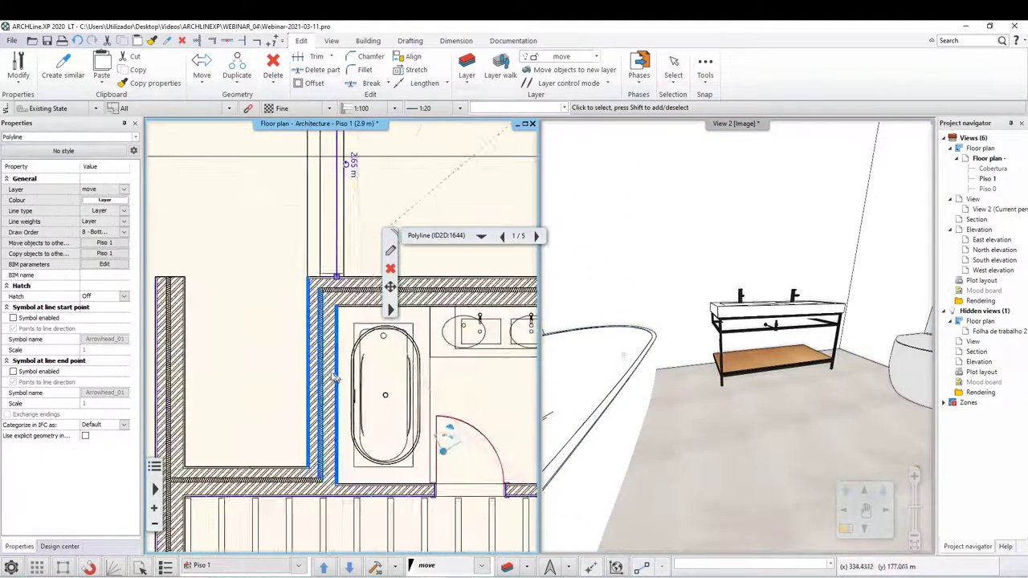
key("Escape")
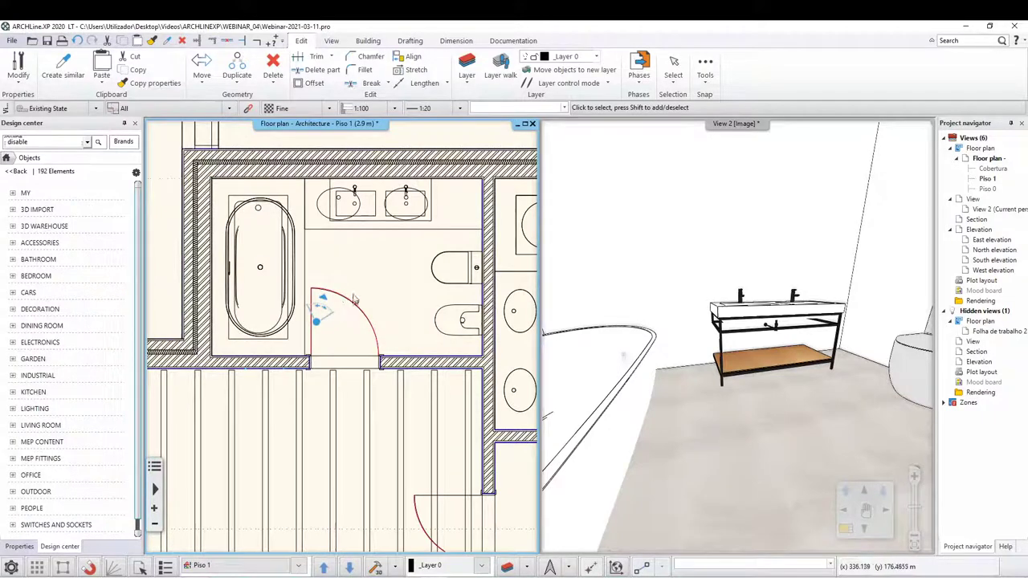
scroll(305, 342, "down", 2)
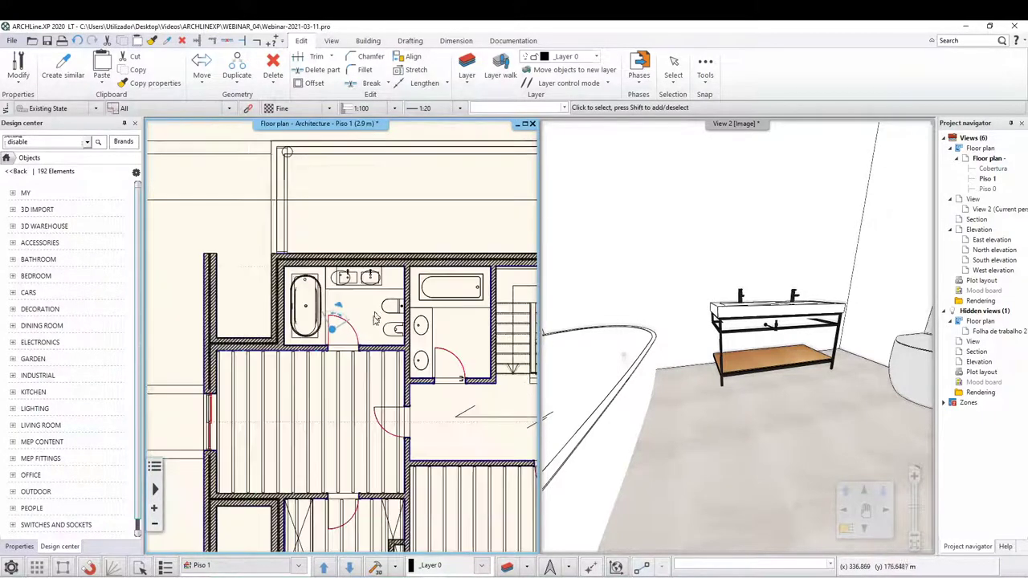
scroll(305, 341, "down", 1)
scroll(306, 342, "down", 1)
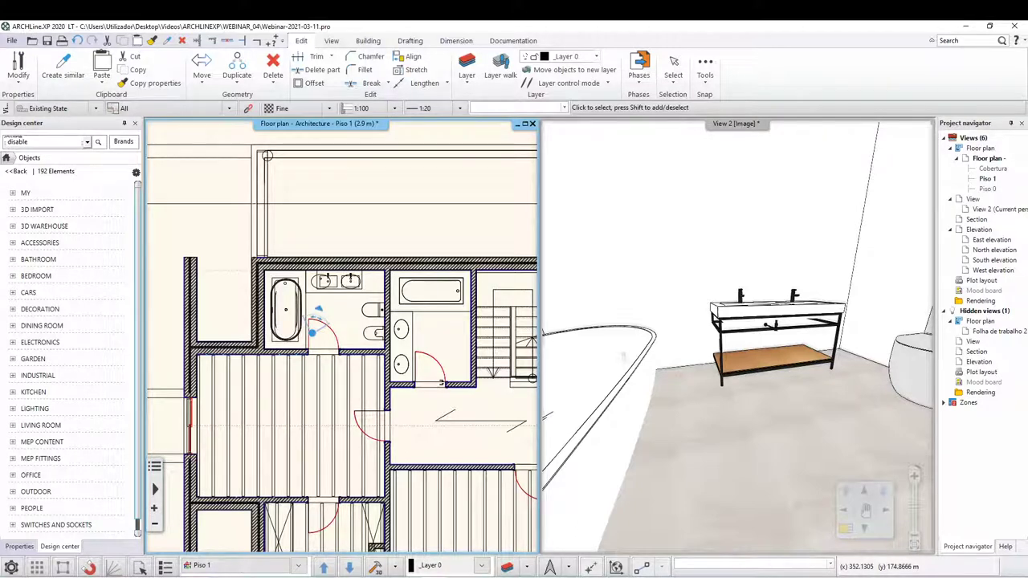
Open a new Chrome tab and enter sanitana in the address bar.
mouse_move(405, 571)
left_click(401, 530)
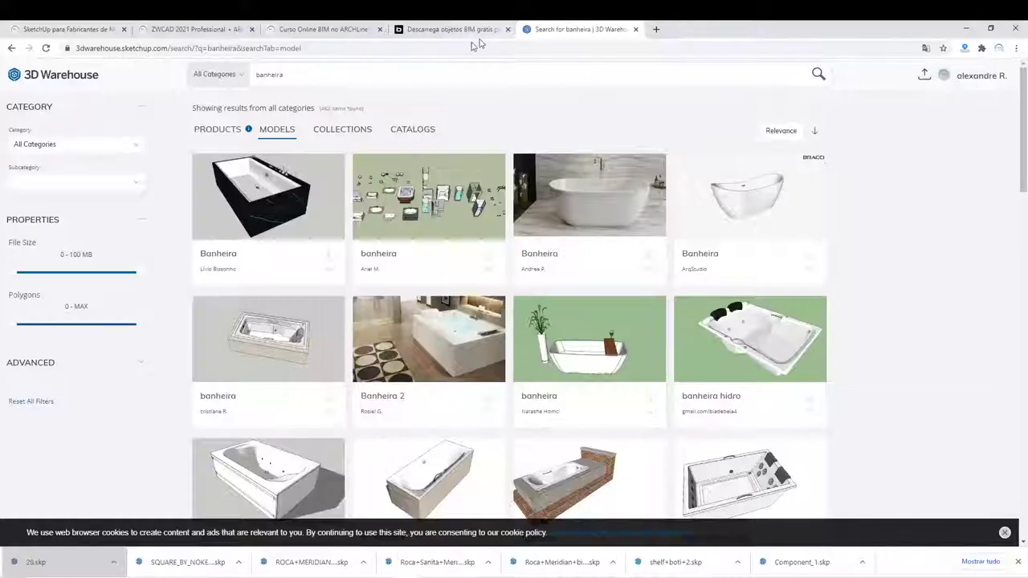
left_click(657, 30)
type("sa")
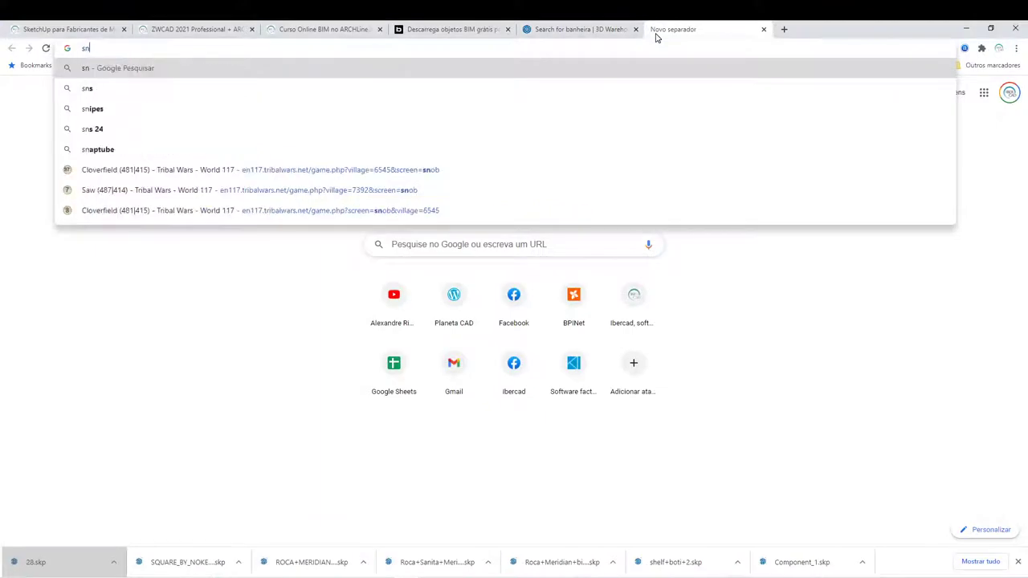
type("nitana")
Search Google for sanitana and open the Downloads sitelink under sanitana.com.
key("Return")
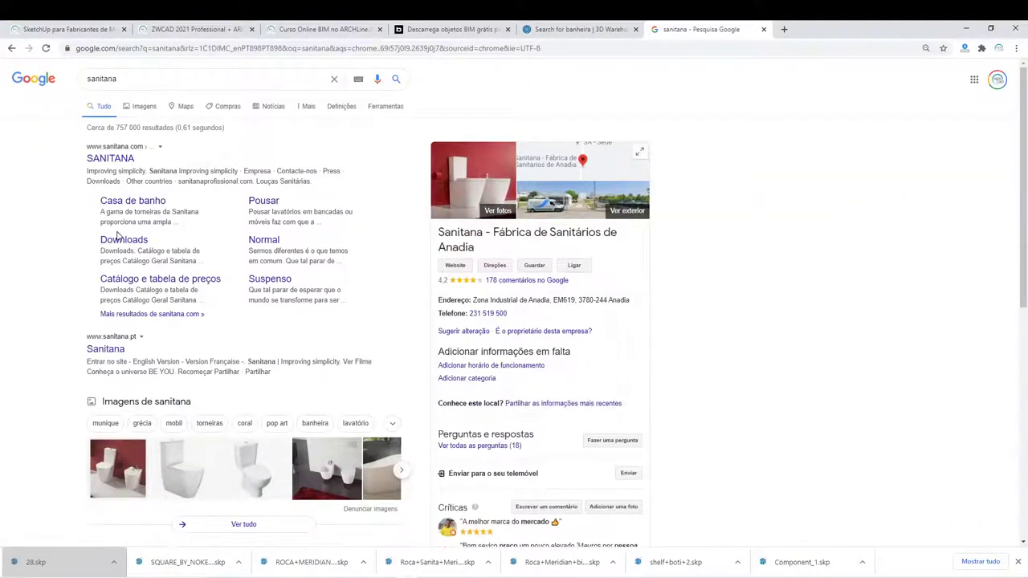
left_click(117, 243)
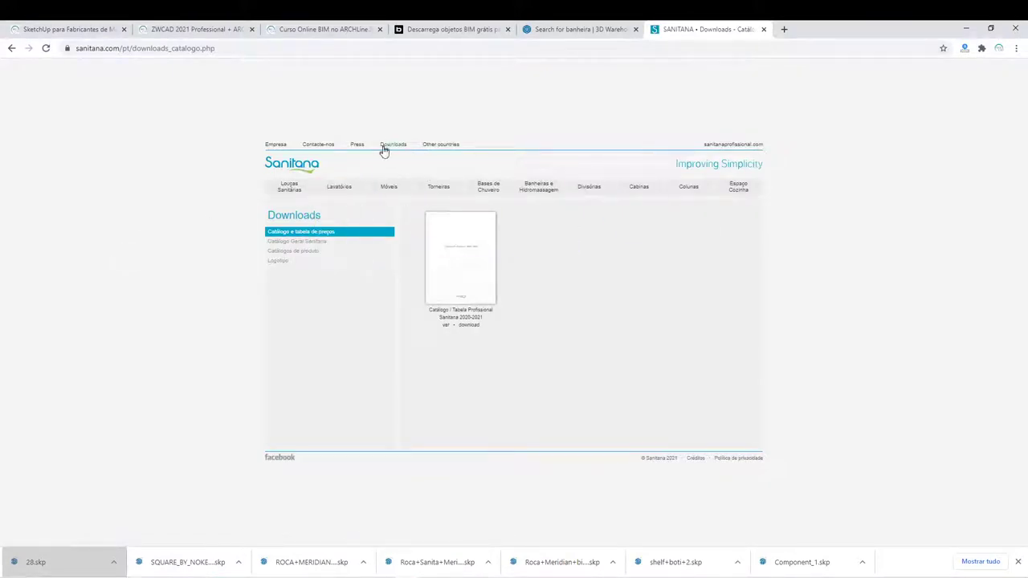
Browse the Catálogos de produto and logo downloads, including Catálogo Geral Sanitana, then return to BIMobject.
left_click(318, 252)
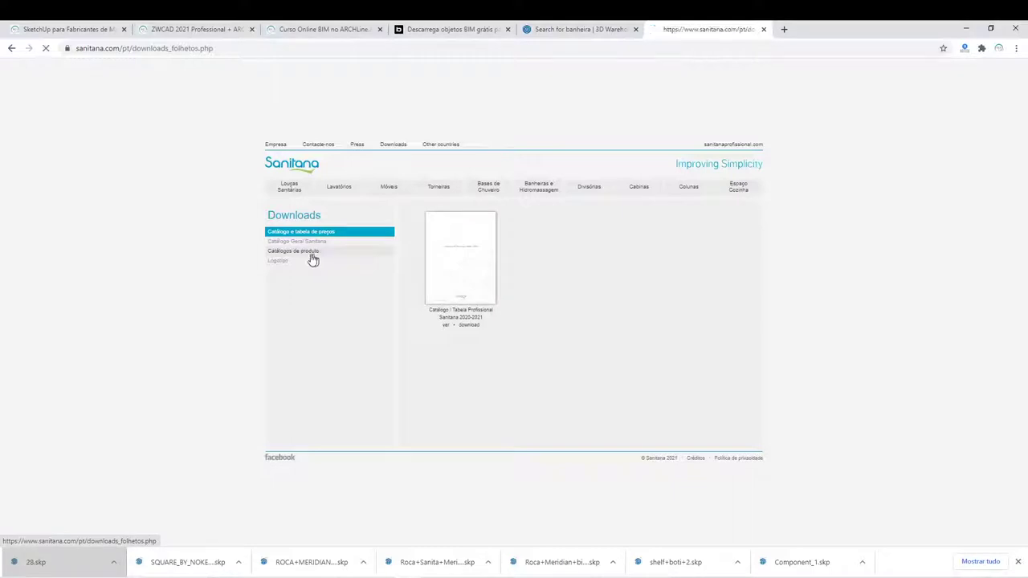
left_click(285, 260)
left_click(291, 243)
left_click(290, 250)
mouse_move(738, 186)
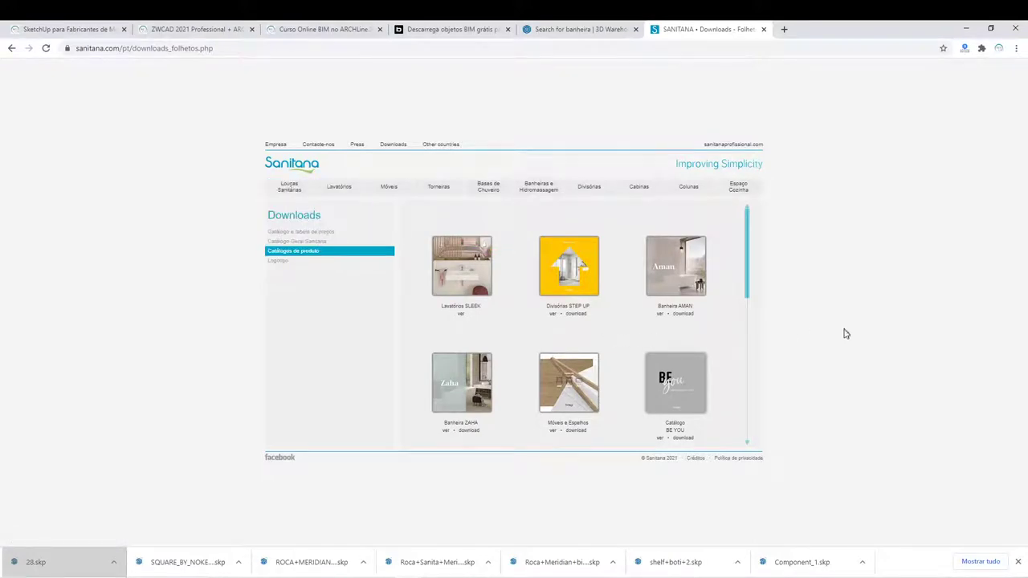
scroll(738, 384, "down", 1)
scroll(734, 395, "down", 2)
scroll(734, 399, "down", 2)
scroll(734, 403, "down", 2)
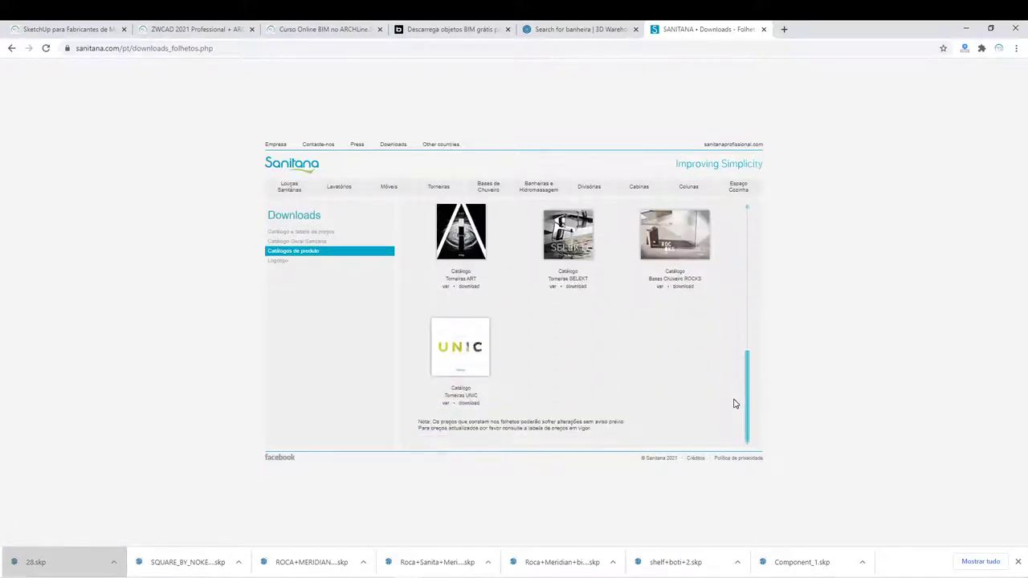
scroll(643, 370, "up", 1)
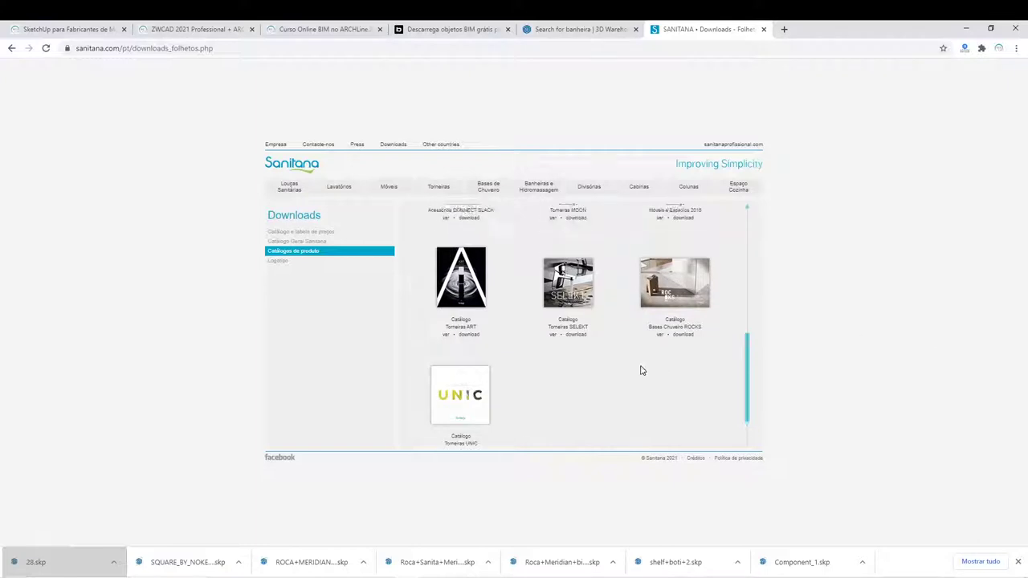
scroll(649, 369, "up", 3)
scroll(649, 367, "up", 3)
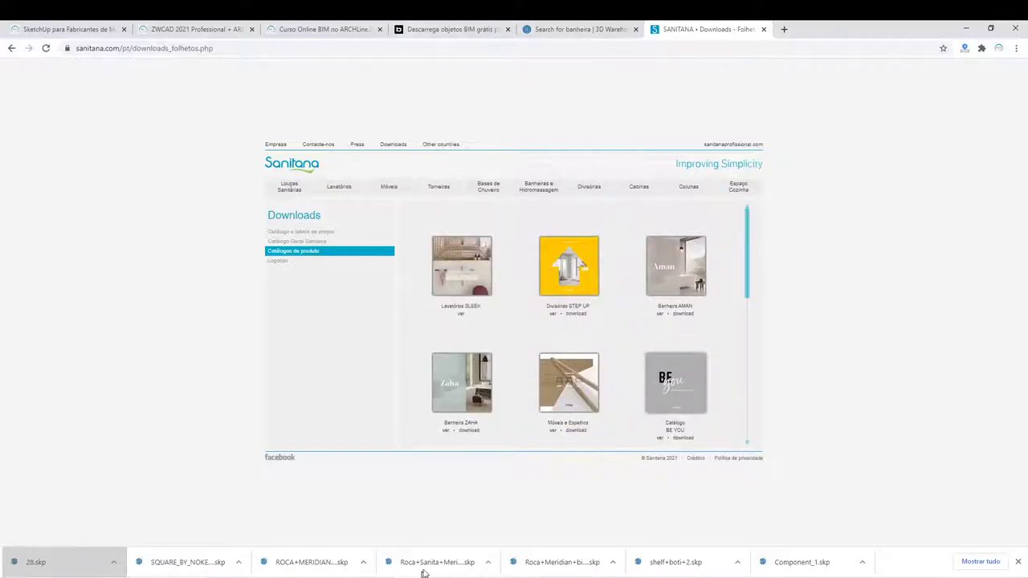
left_click(466, 29)
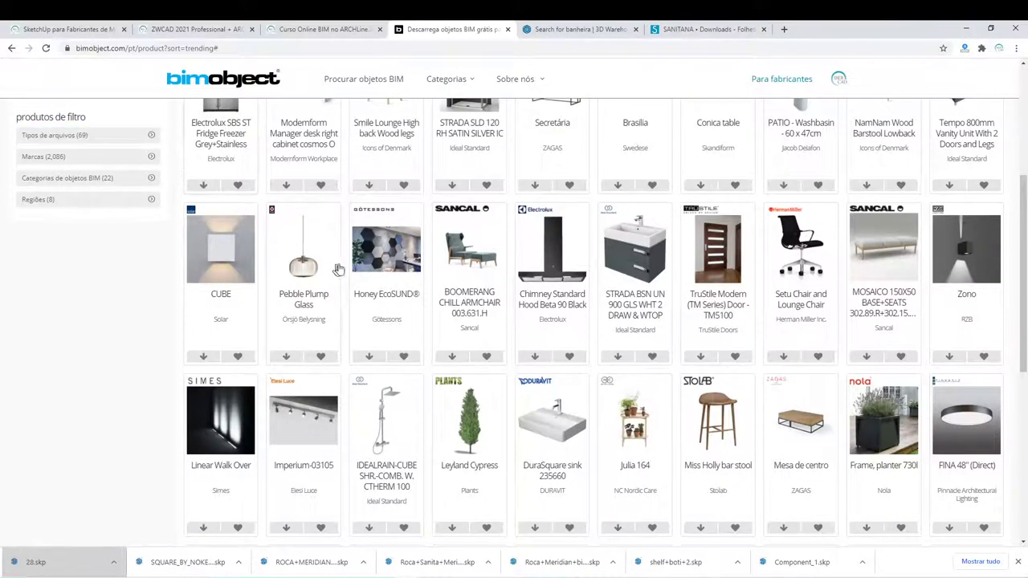
Trim the address to bimobject.com and load the BIMobject home page.
scroll(339, 269, "up", 3)
left_click(136, 50)
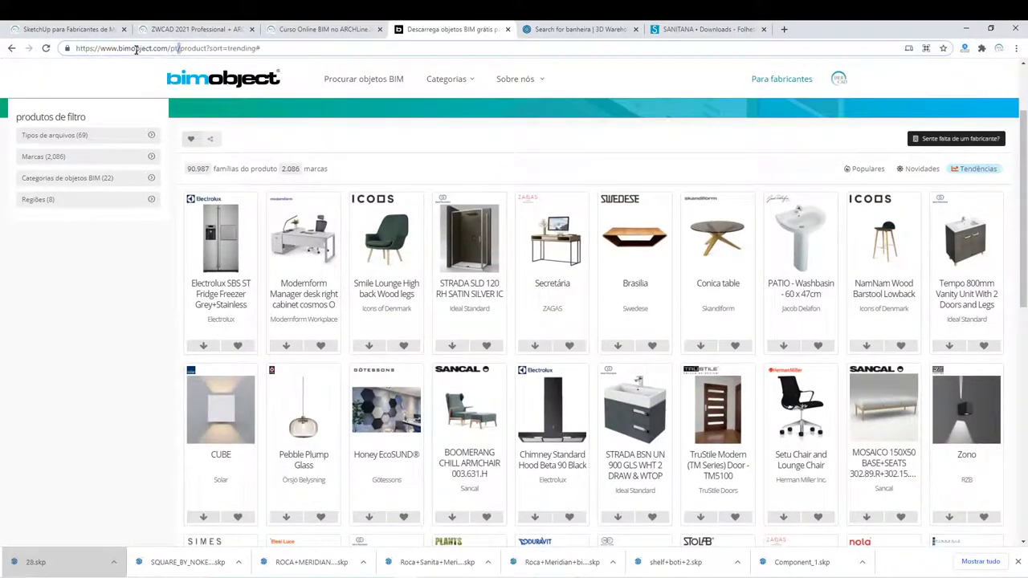
left_click_drag(171, 48, 387, 61)
key("BackSpace")
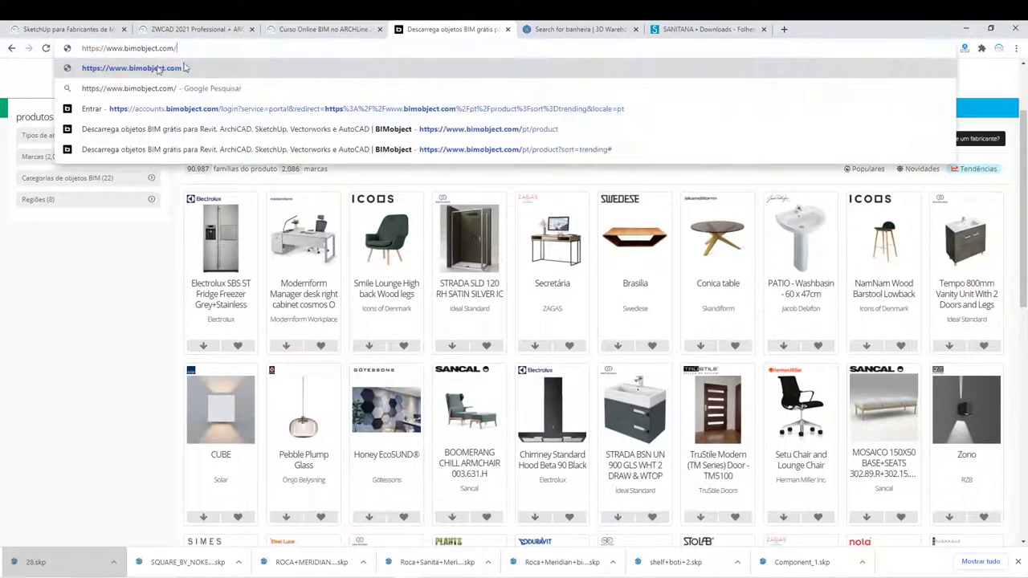
key("ctrl+a")
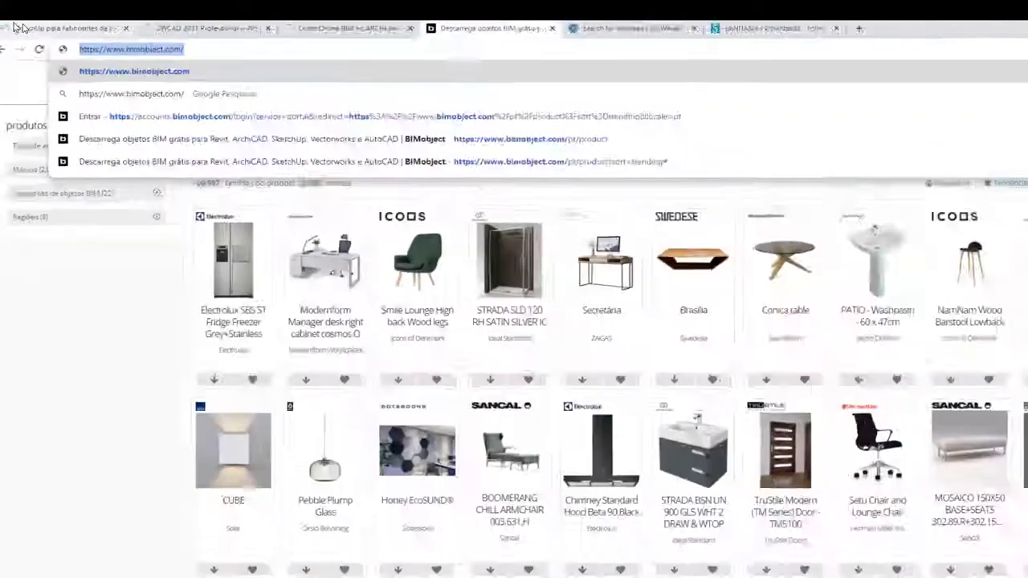
key("Return")
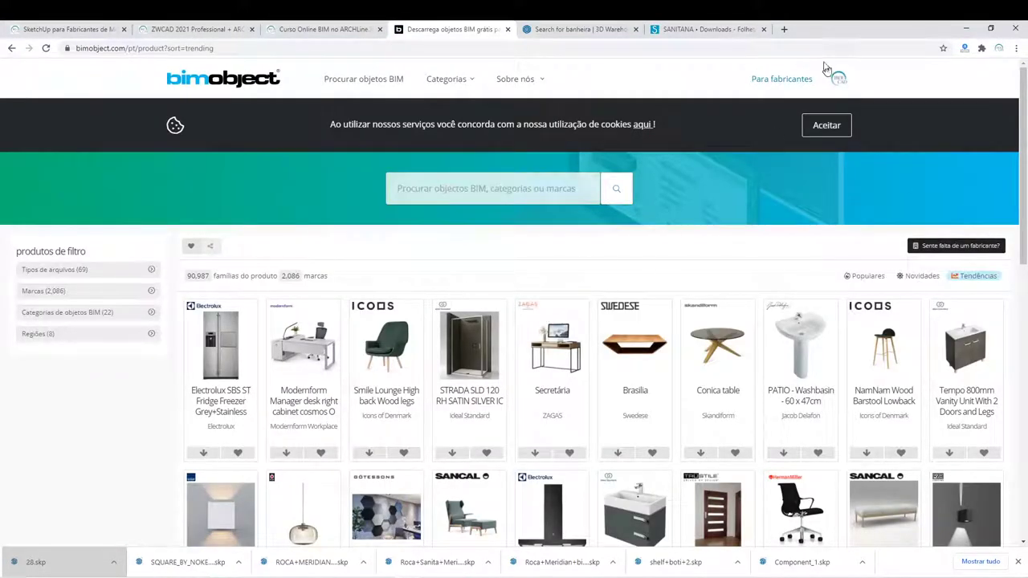
Search the BIMobject library for sanitana.
scroll(739, 290, "down", 2)
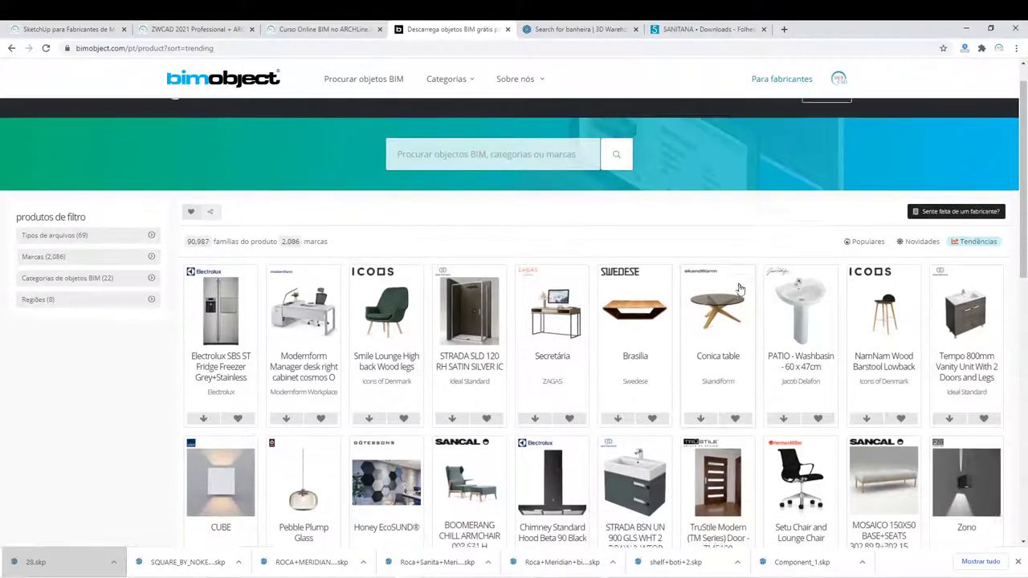
scroll(740, 289, "down", 2)
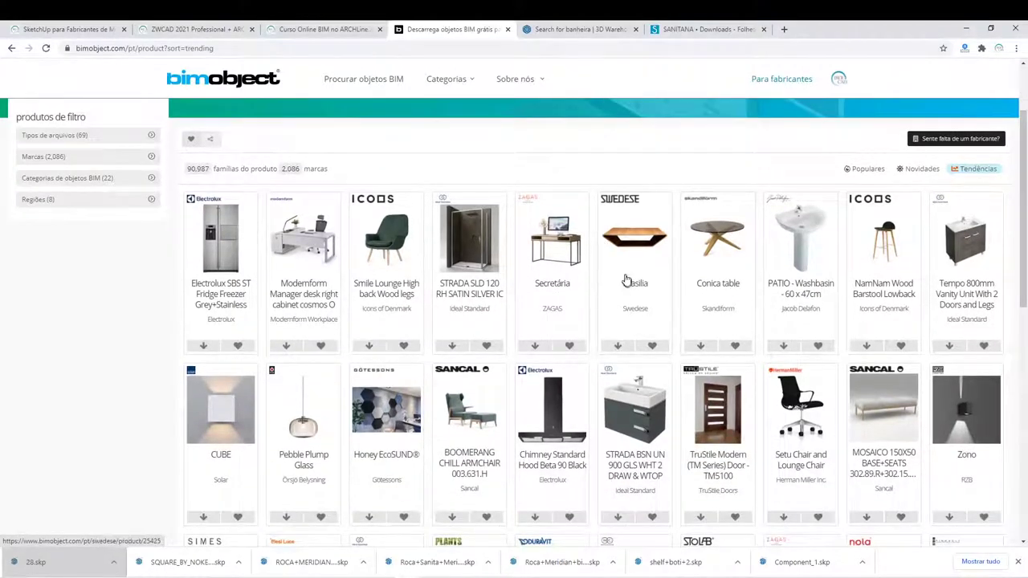
scroll(562, 241, "up", 3)
left_click(430, 183)
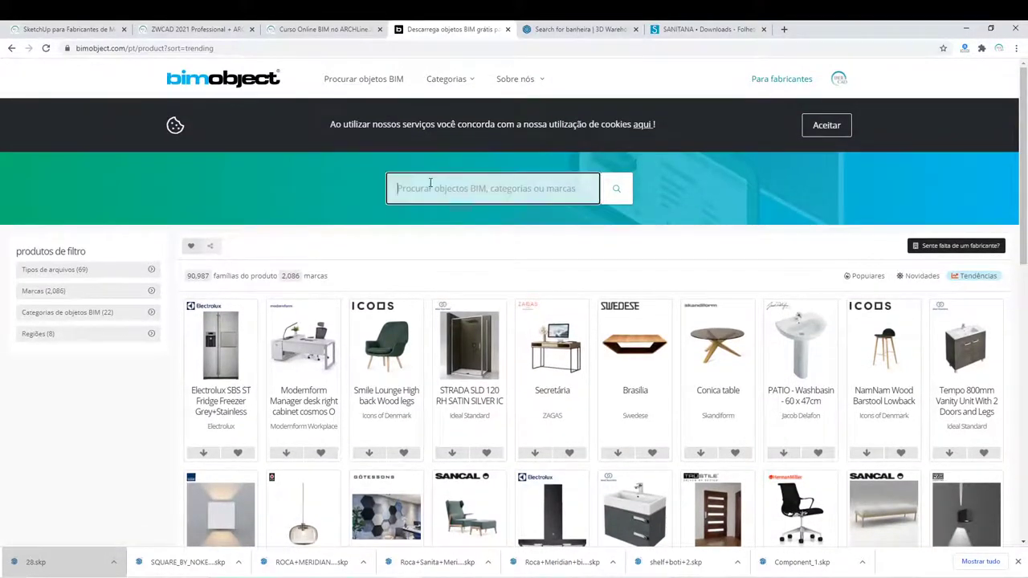
type("san")
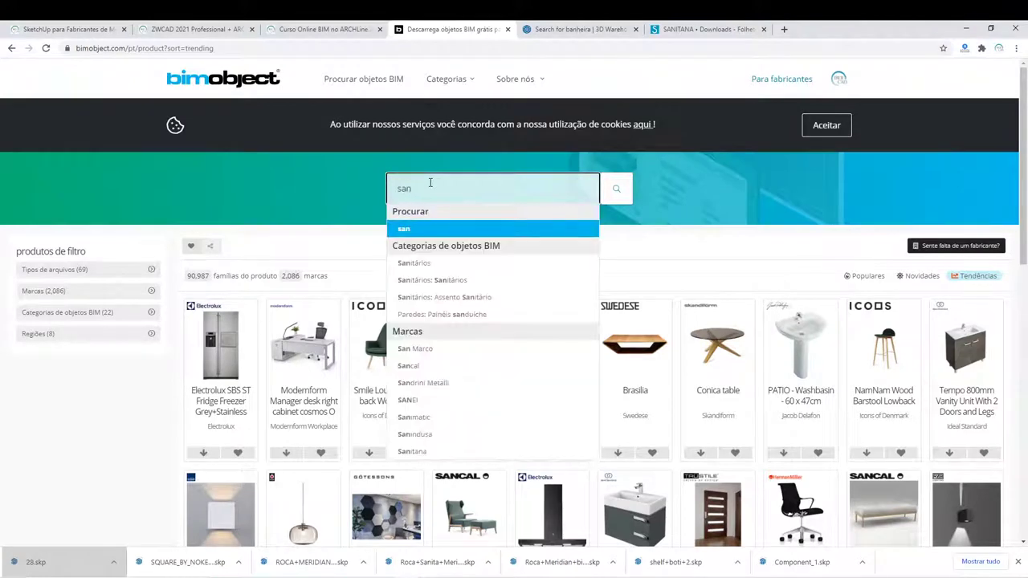
type("itana")
key("Return")
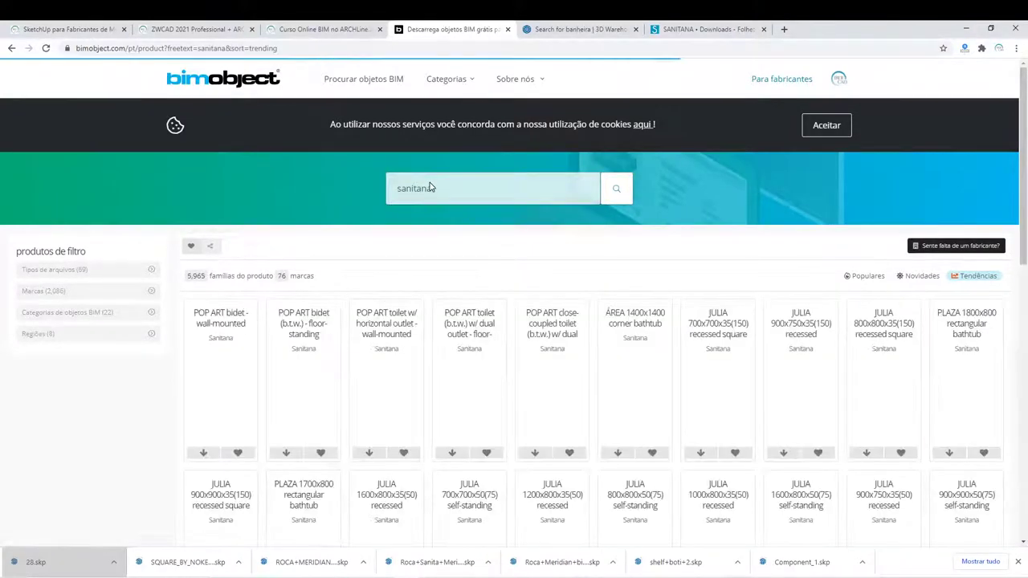
Scroll the Sanitana results down to the GLAM wall-mounted bidet and open its Downloads list.
scroll(684, 321, "down", 3)
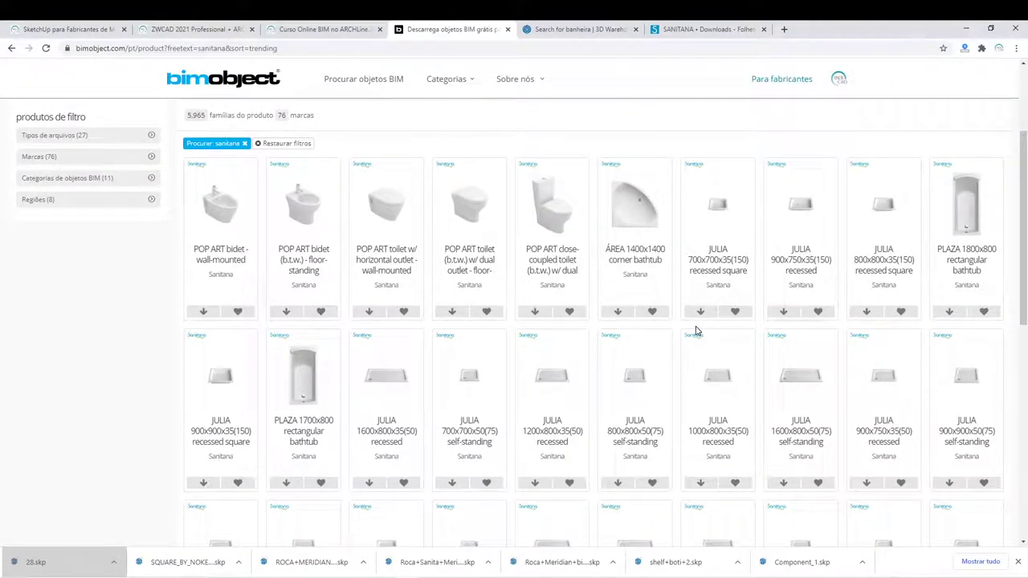
scroll(348, 316, "down", 4)
scroll(354, 316, "down", 1)
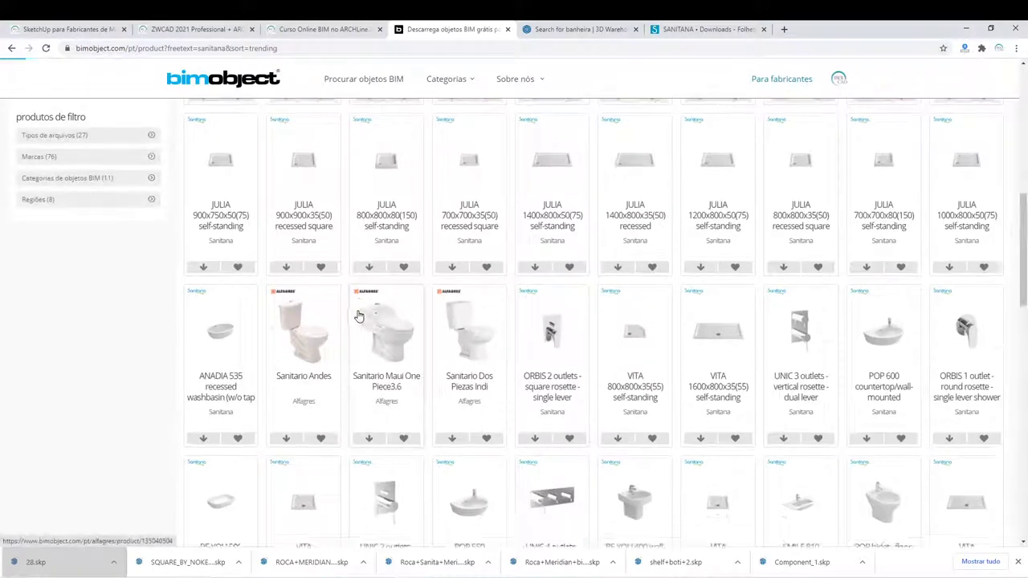
scroll(329, 319, "down", 1)
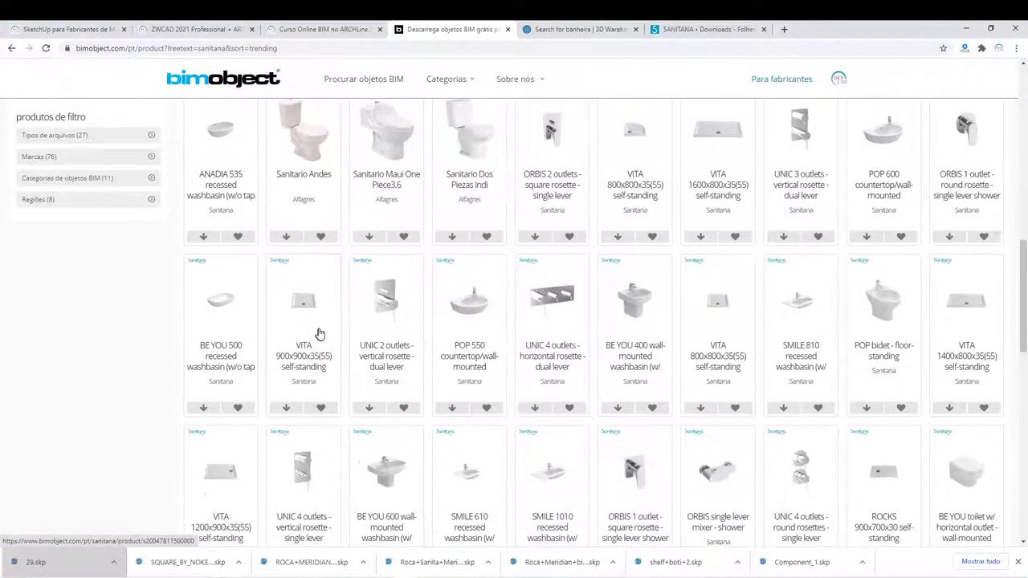
scroll(301, 292, "down", 1)
scroll(306, 294, "down", 1)
scroll(313, 297, "down", 1)
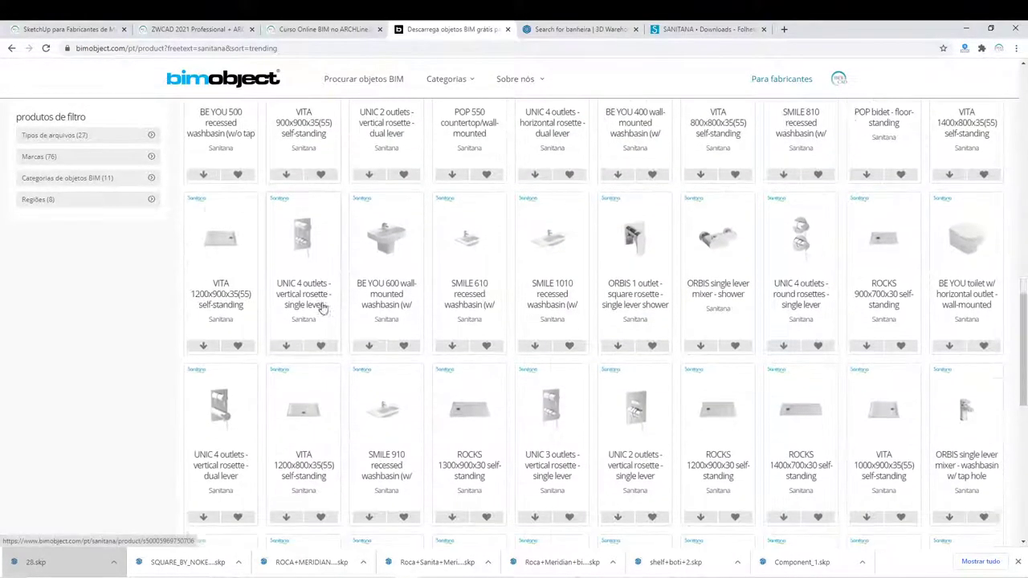
scroll(316, 299, "down", 1)
scroll(316, 300, "down", 1)
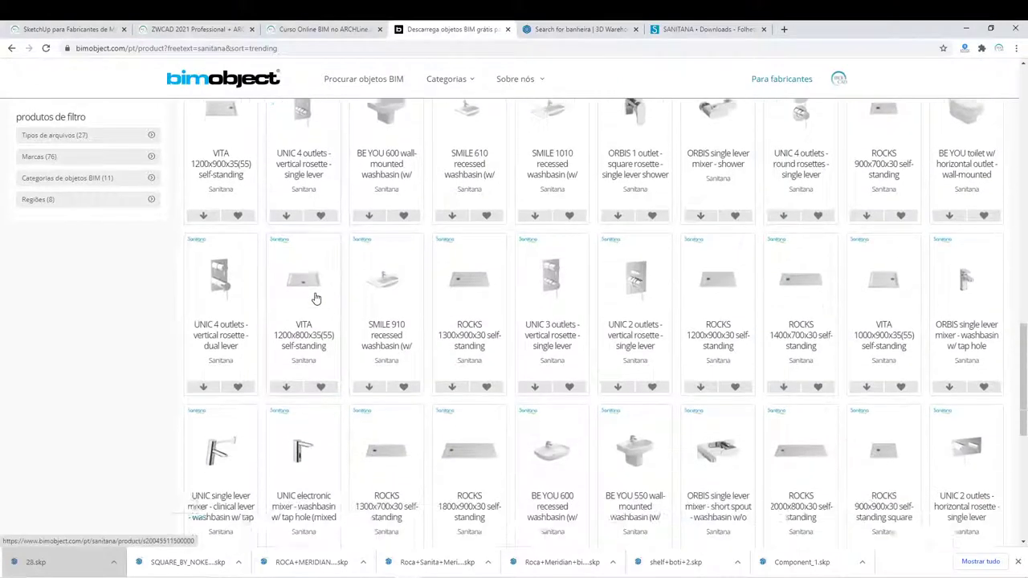
scroll(317, 300, "down", 1)
scroll(316, 302, "down", 1)
scroll(316, 303, "down", 2)
scroll(315, 306, "down", 1)
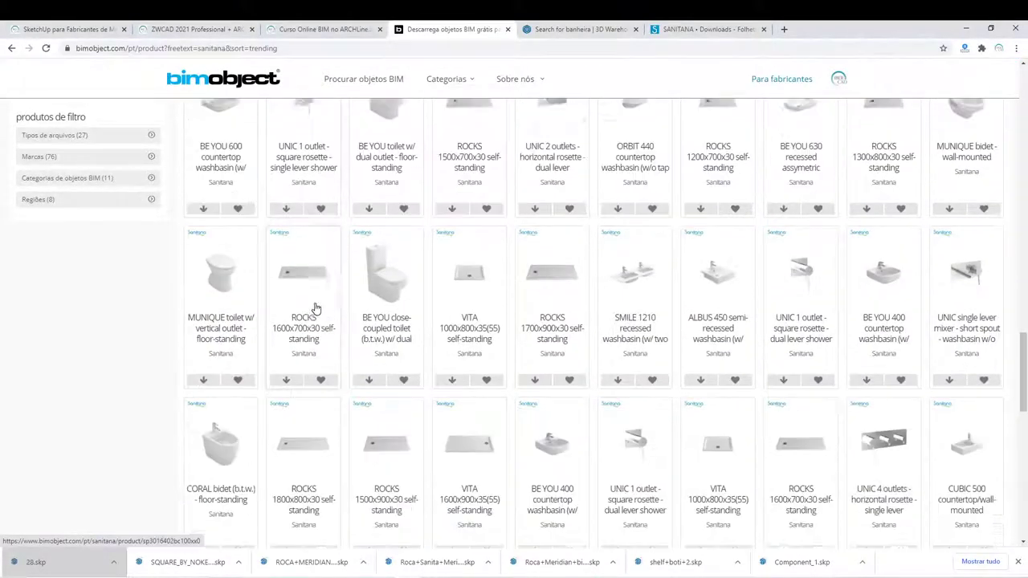
scroll(315, 309, "down", 1)
scroll(317, 309, "down", 2)
scroll(317, 307, "down", 1)
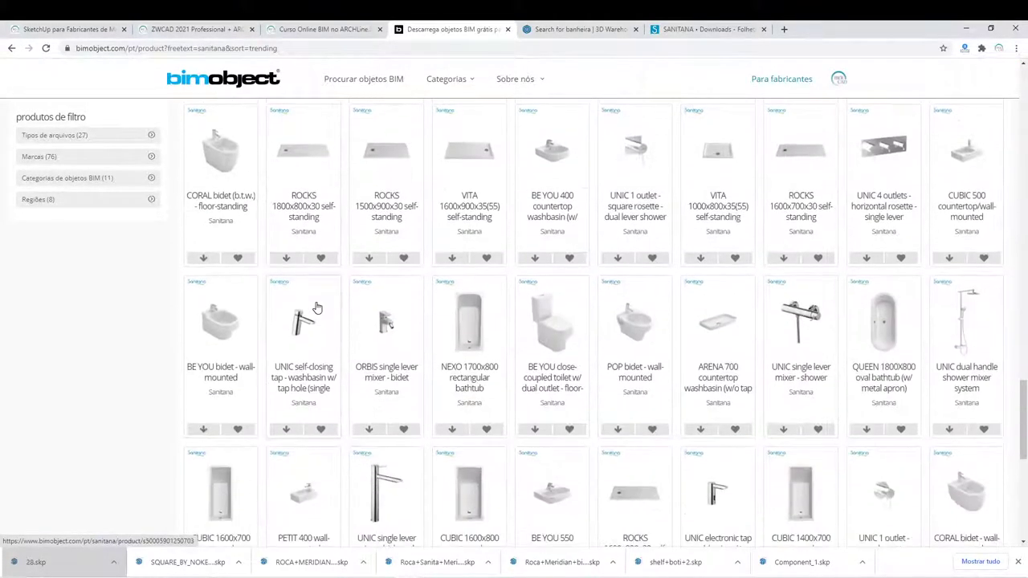
scroll(317, 307, "down", 1)
scroll(316, 310, "down", 3)
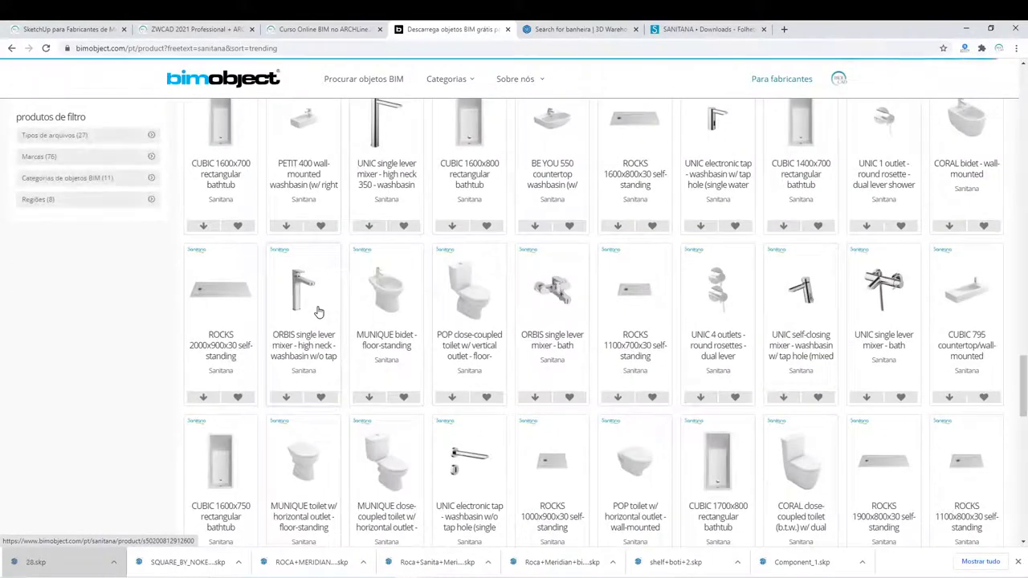
scroll(317, 312, "down", 1)
scroll(317, 312, "down", 1)
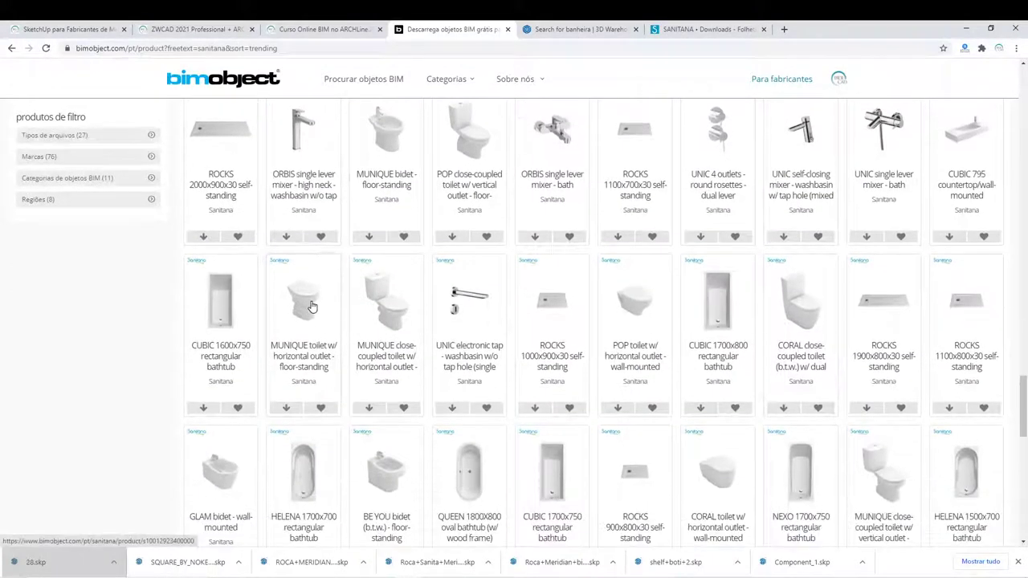
scroll(313, 307, "down", 2)
scroll(315, 306, "down", 1)
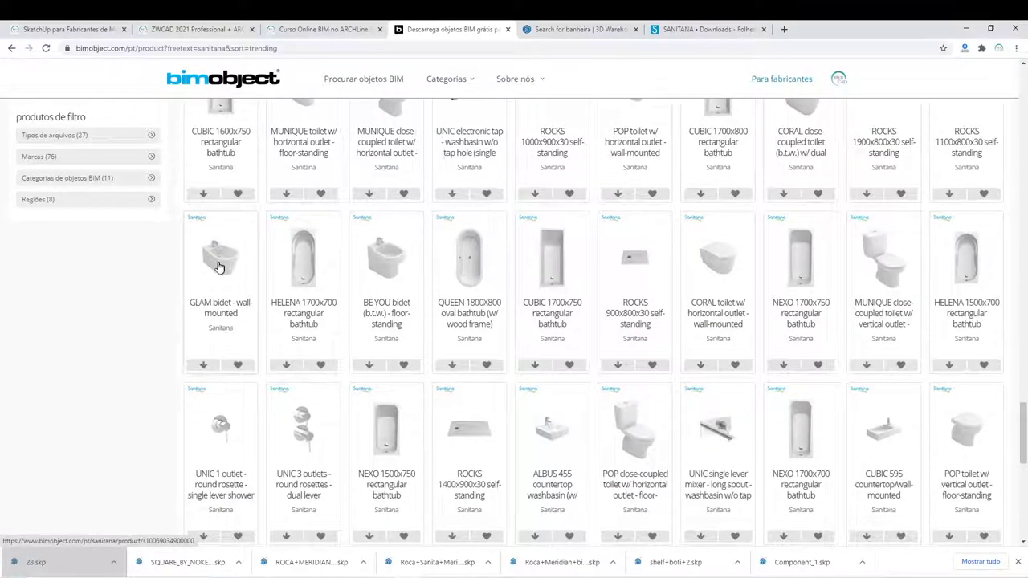
left_click(205, 367)
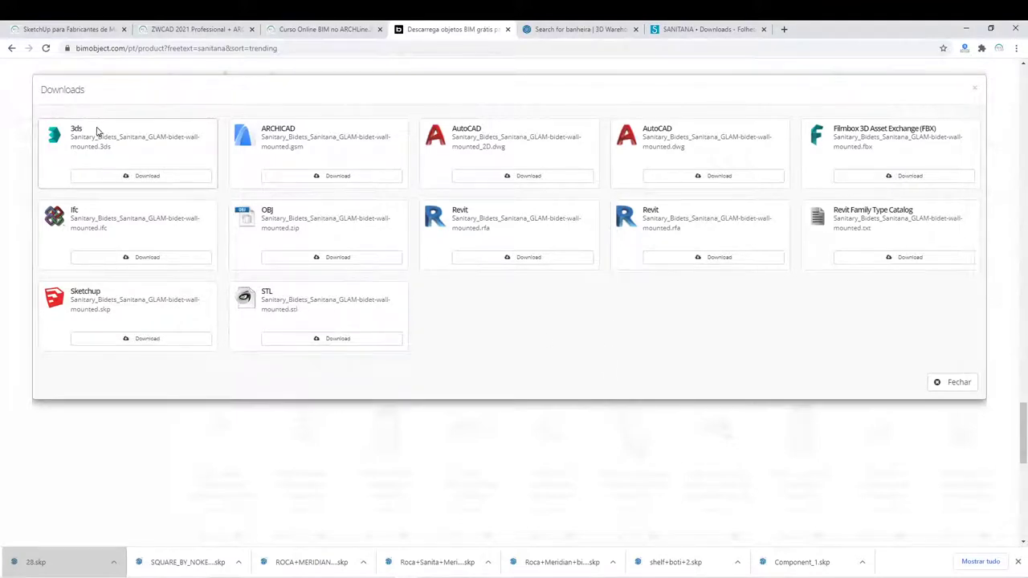
Download the GLAM bidet as 3ds and open the ibercad ARCHLINEXP link in a new tab.
left_click(125, 172)
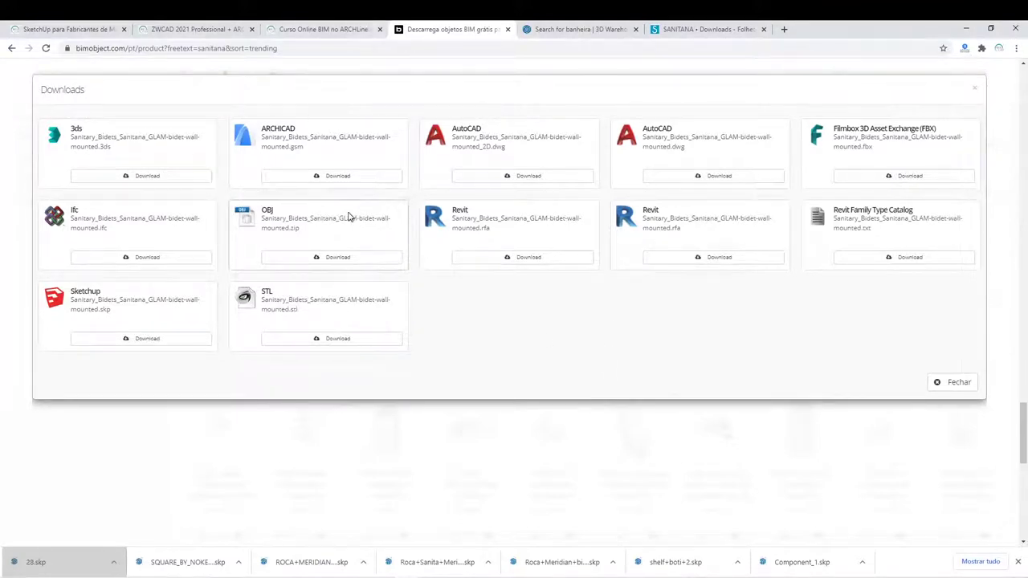
left_click(317, 29)
mouse_move(578, 77)
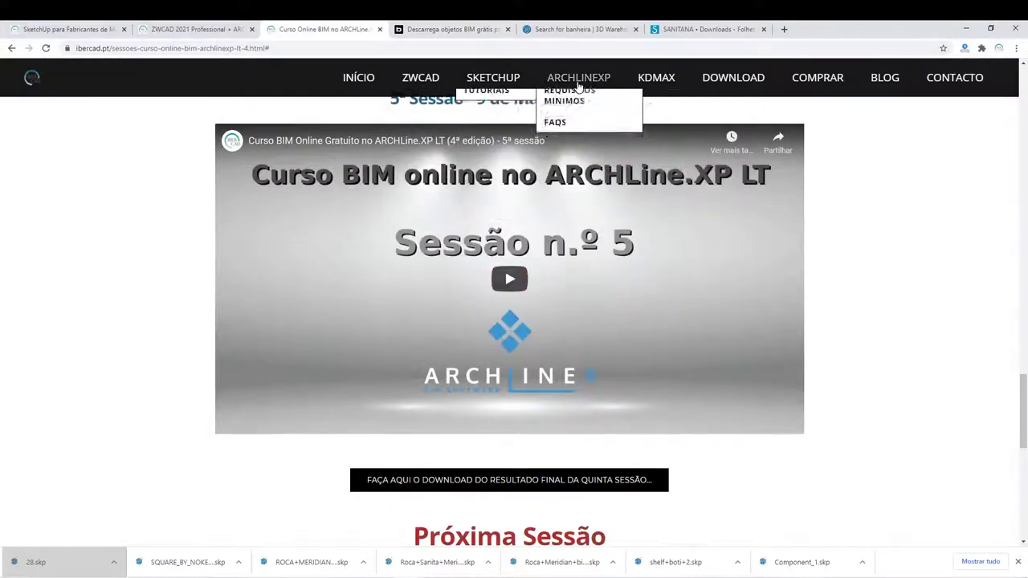
right_click(590, 81)
left_click(618, 87)
Scroll the ARCHLineXP software page down to the 'O que significa BIM?' section.
left_click(418, 27)
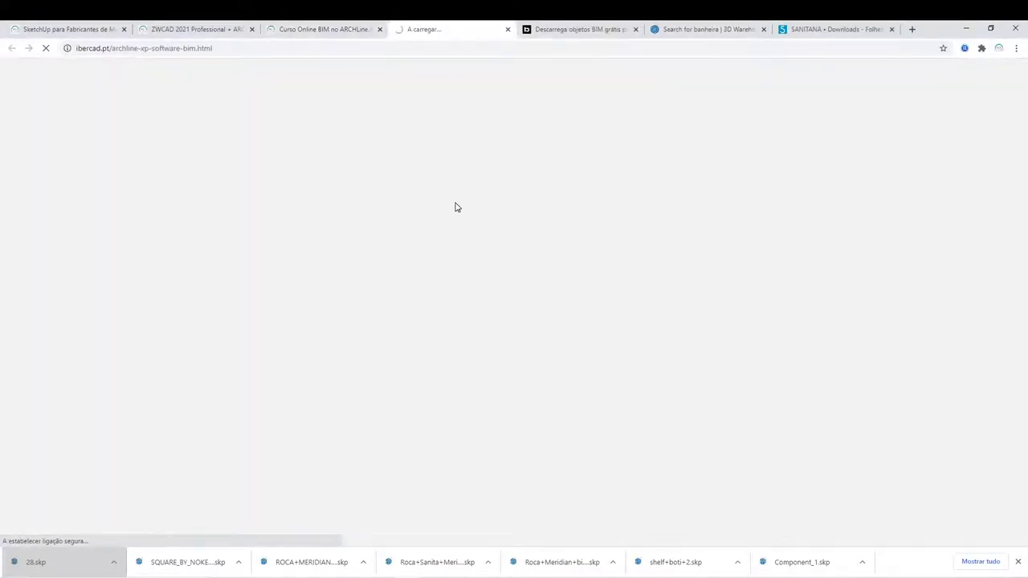
scroll(431, 249, "down", 4)
scroll(427, 246, "down", 4)
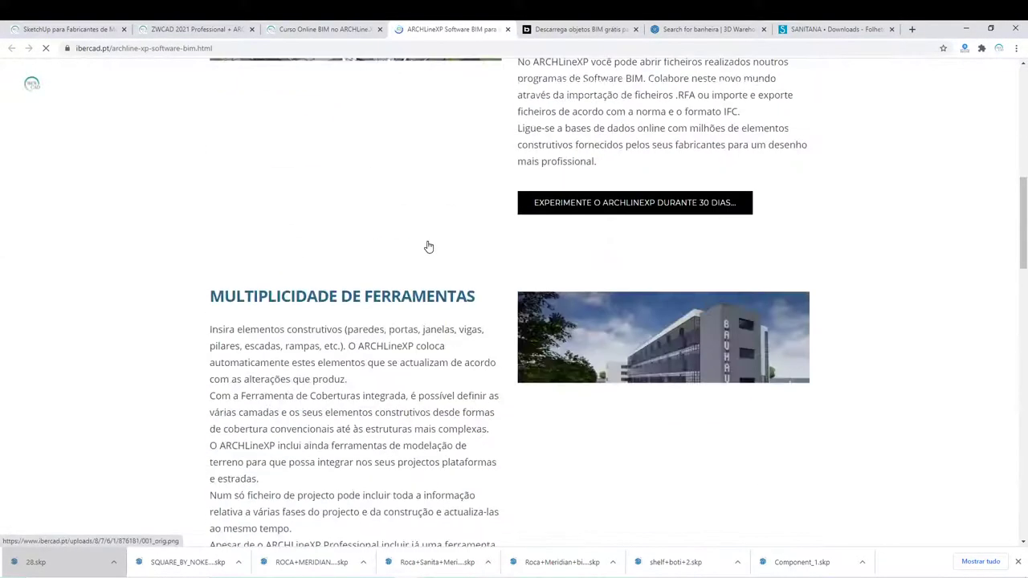
scroll(429, 241, "down", 4)
scroll(431, 237, "down", 3)
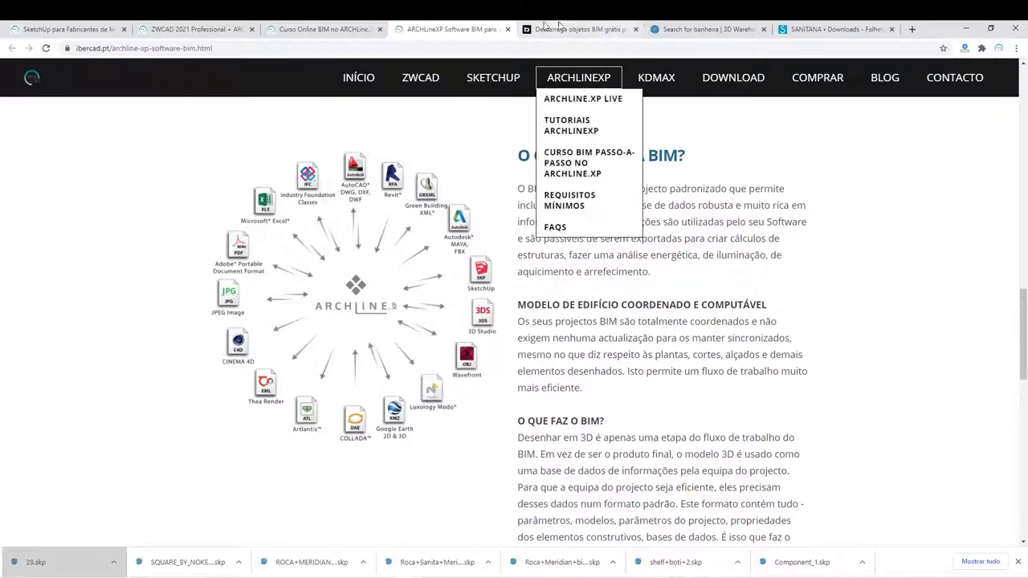
Flip between the ARCHLineXP page and BIMobject tabs, ending on the GLAM bidet's download formats.
left_click(594, 29)
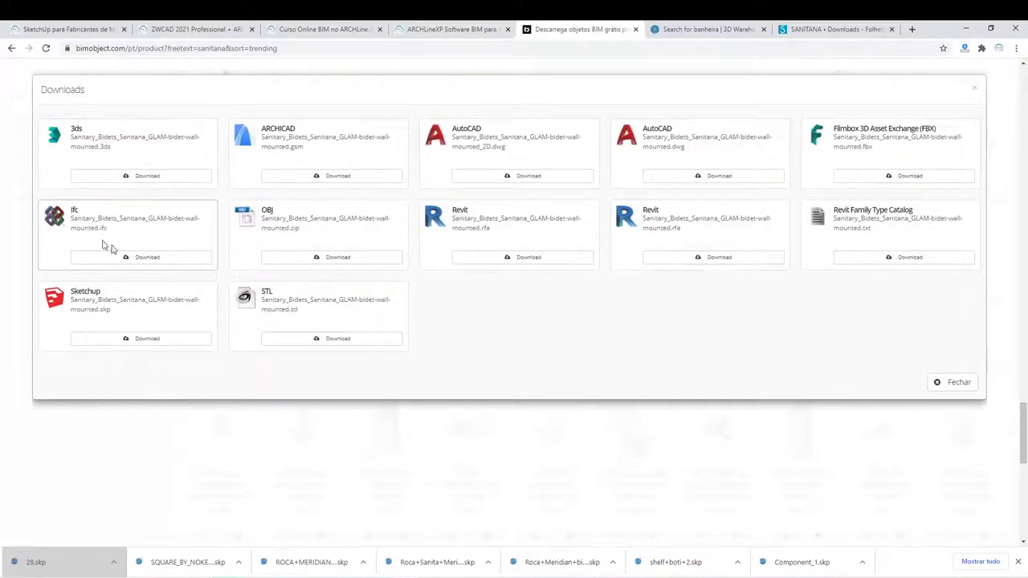
left_click(450, 28)
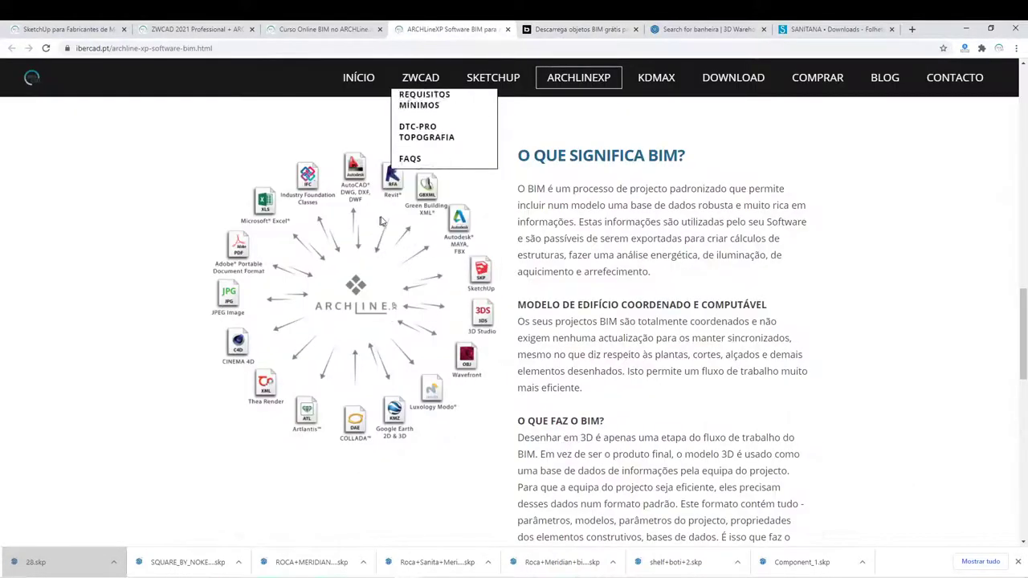
left_click(586, 32)
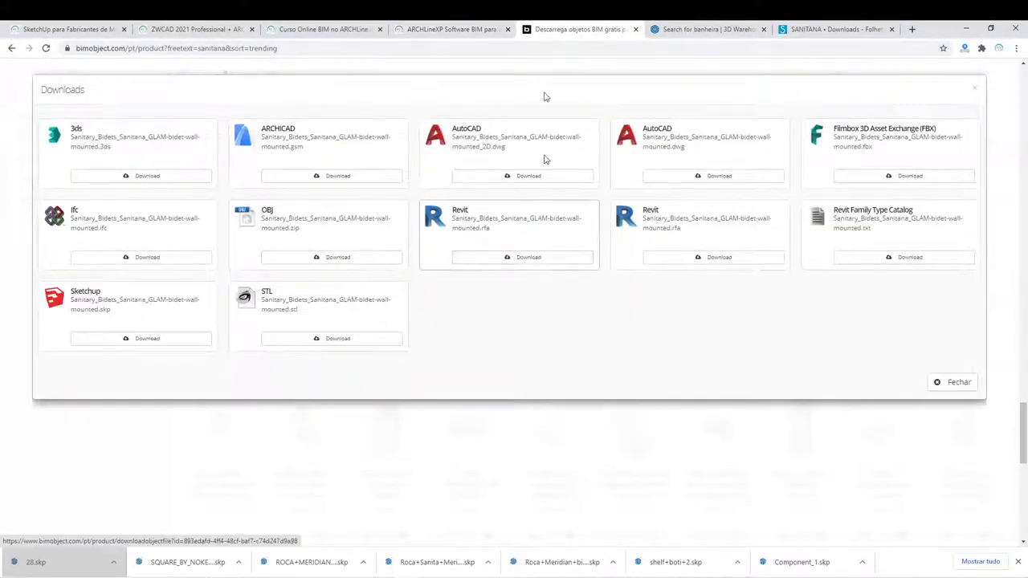
left_click(449, 29)
mouse_move(493, 78)
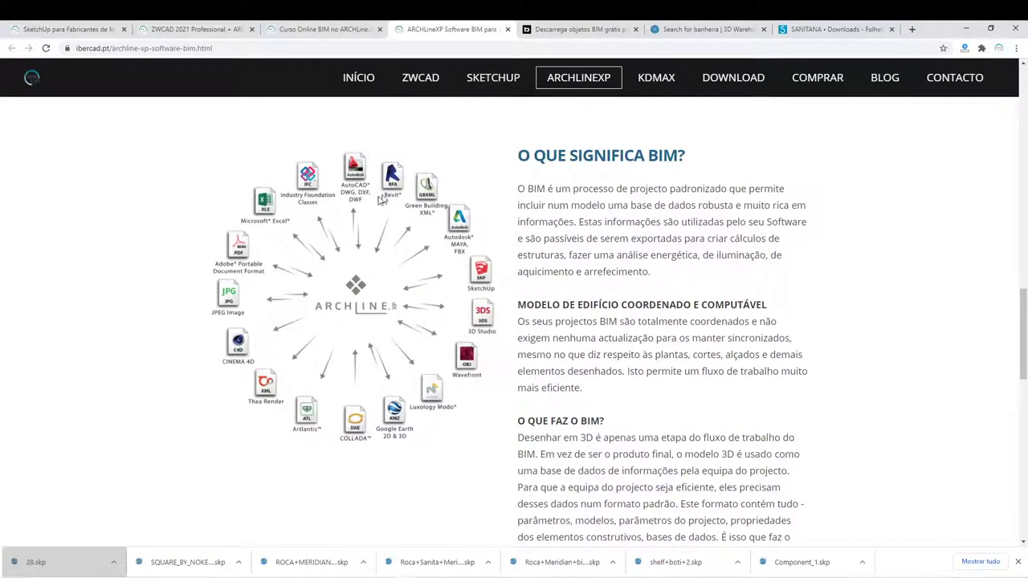
left_click(604, 28)
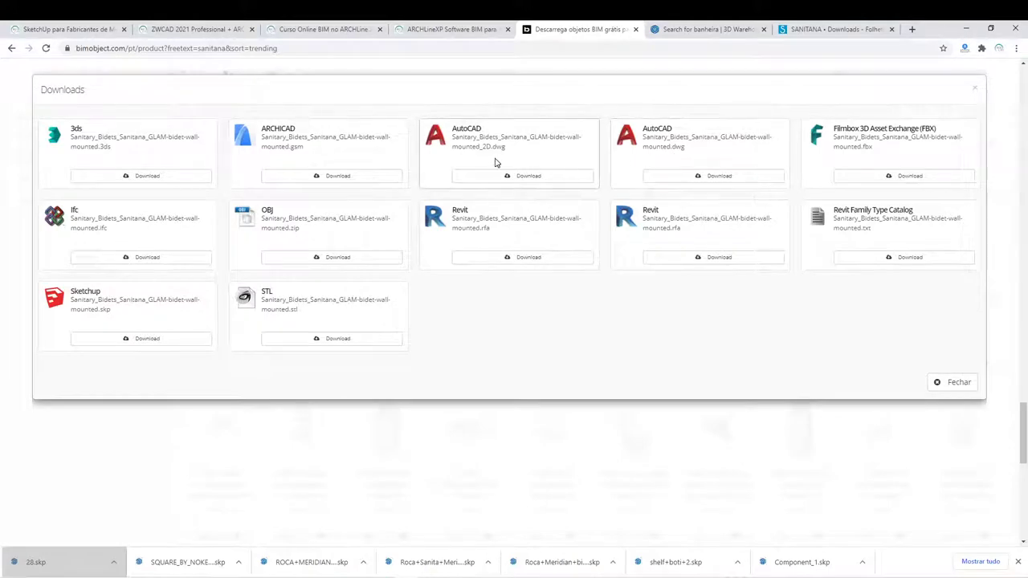
left_click(450, 29)
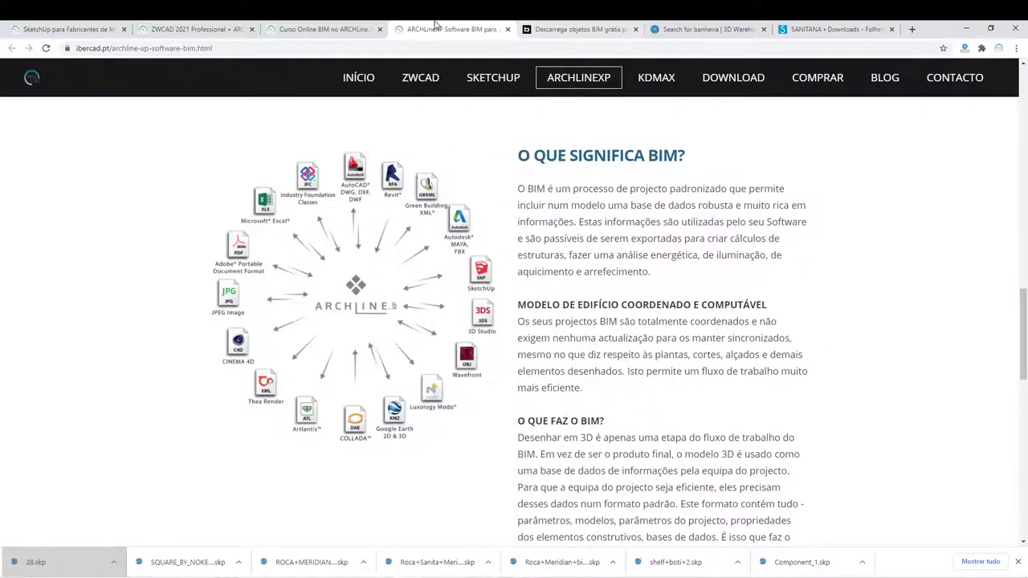
left_click(580, 29)
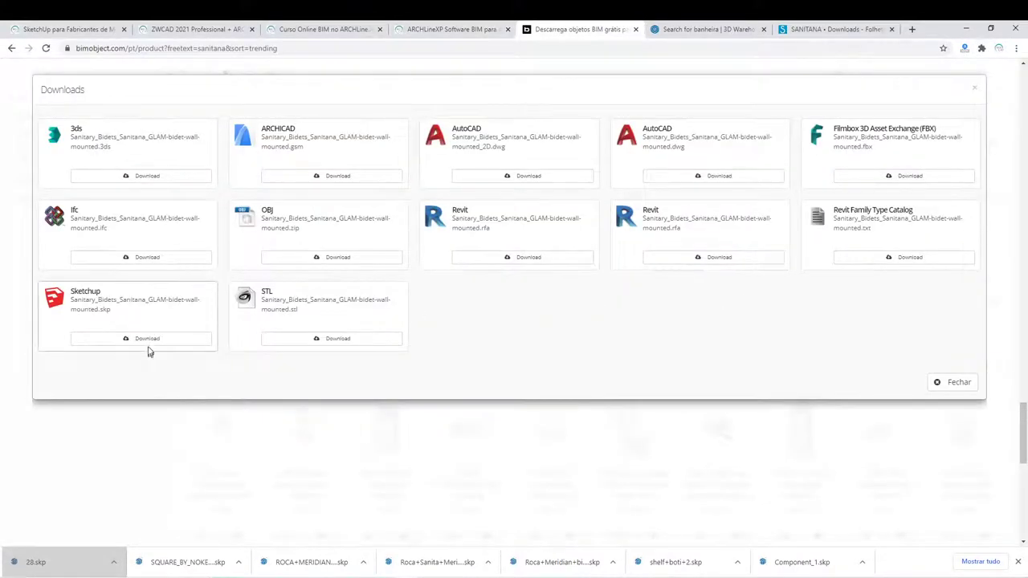
left_click(438, 30)
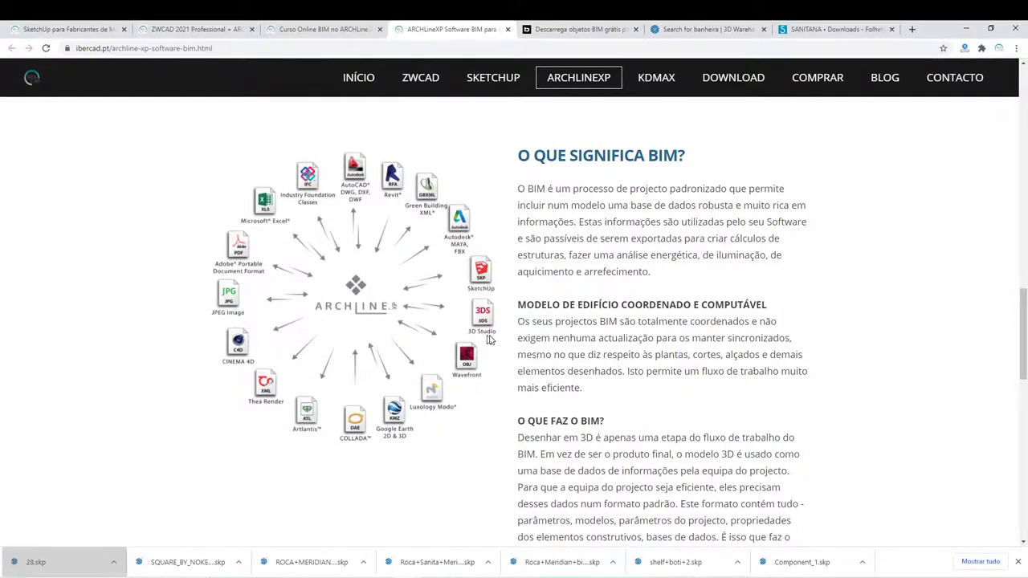
left_click(580, 29)
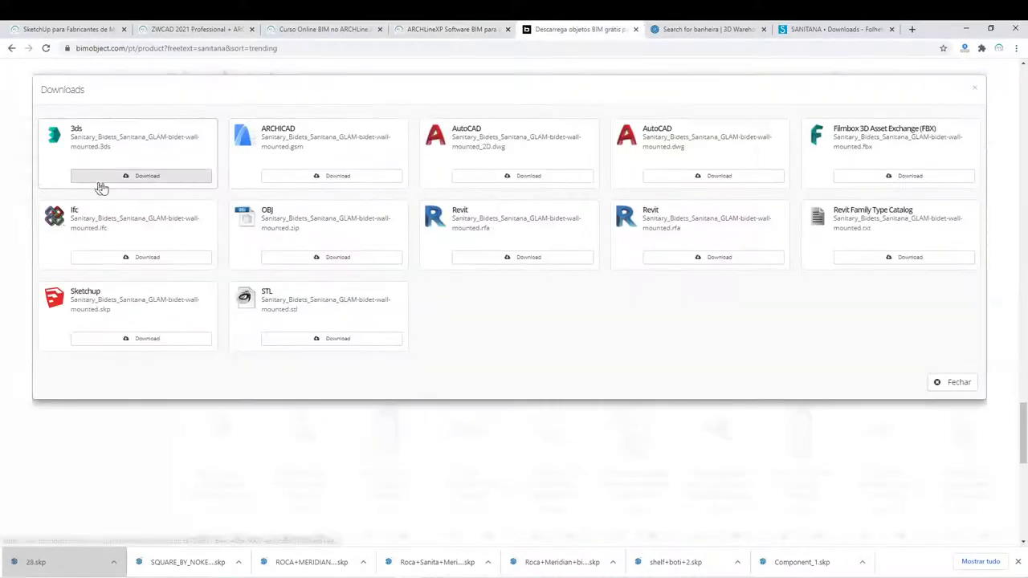
left_click(438, 29)
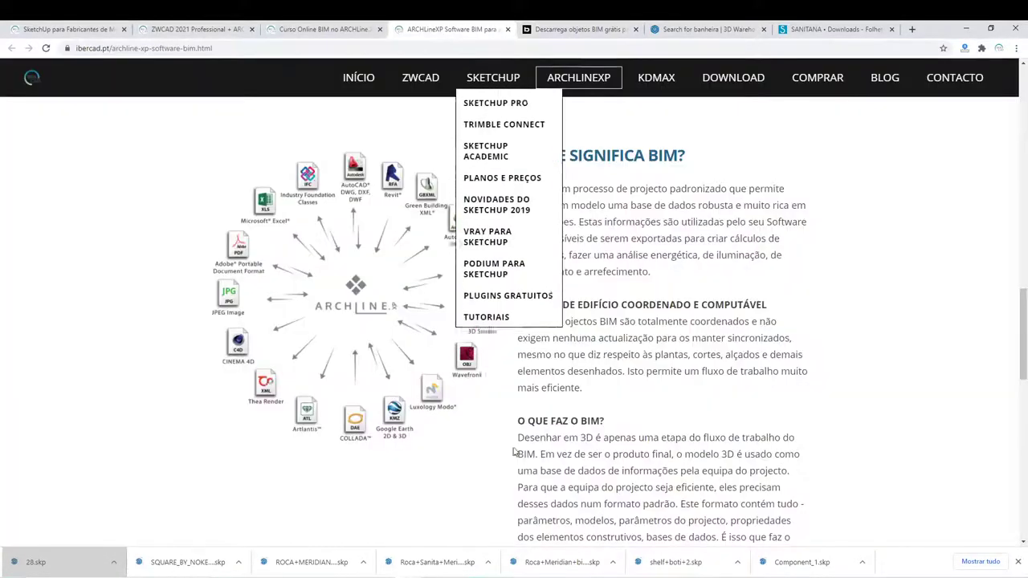
left_click(580, 29)
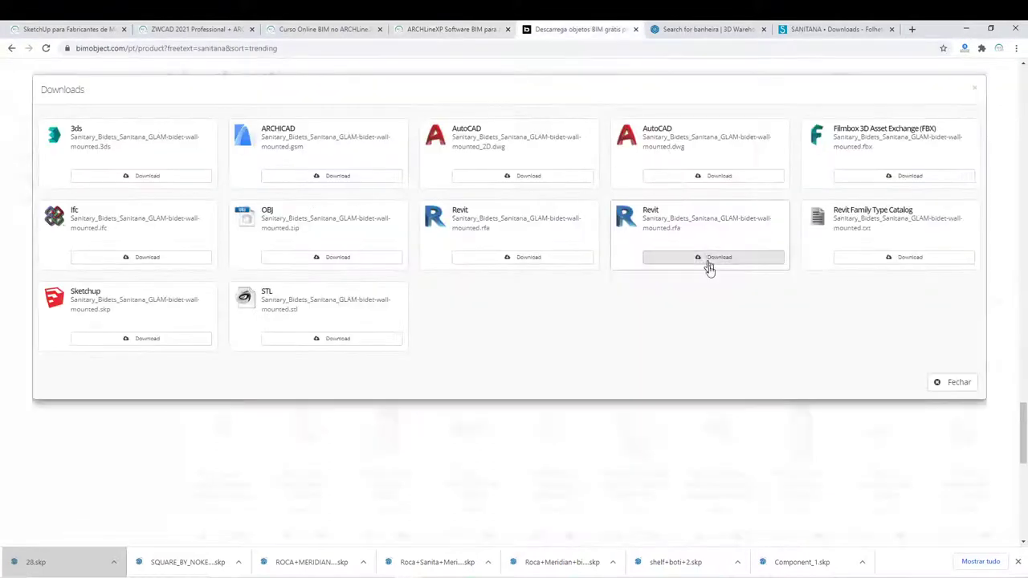
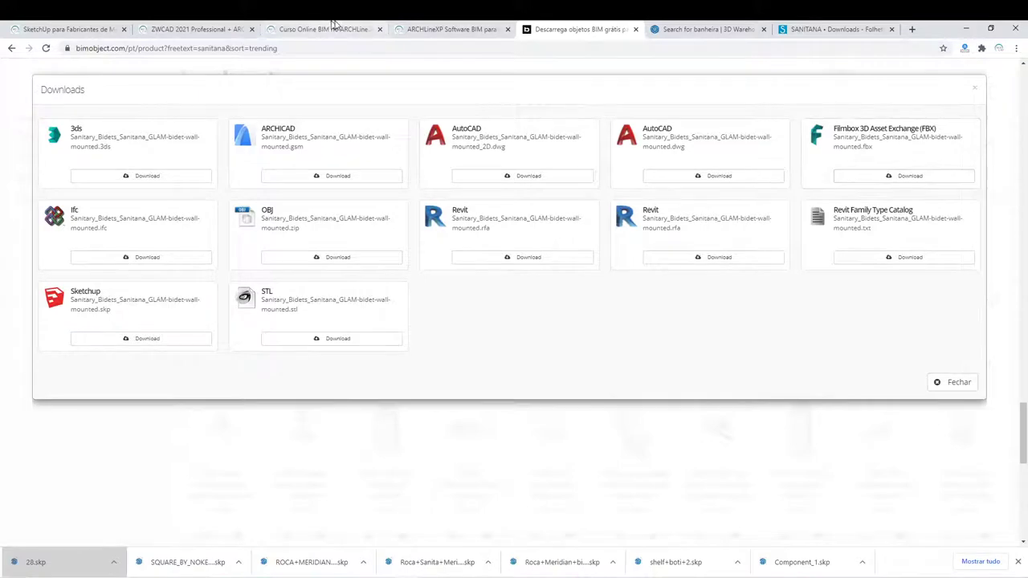
Download the Sanitana GLAM wall-mounted bidet's Revit .rfa family file from BIMobject.
left_click(450, 29)
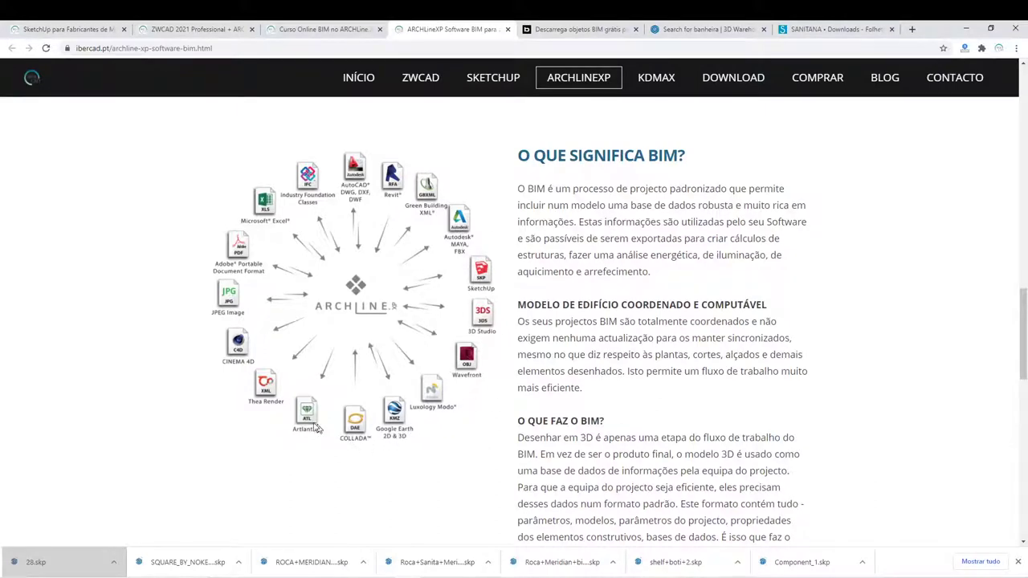
left_click(237, 29)
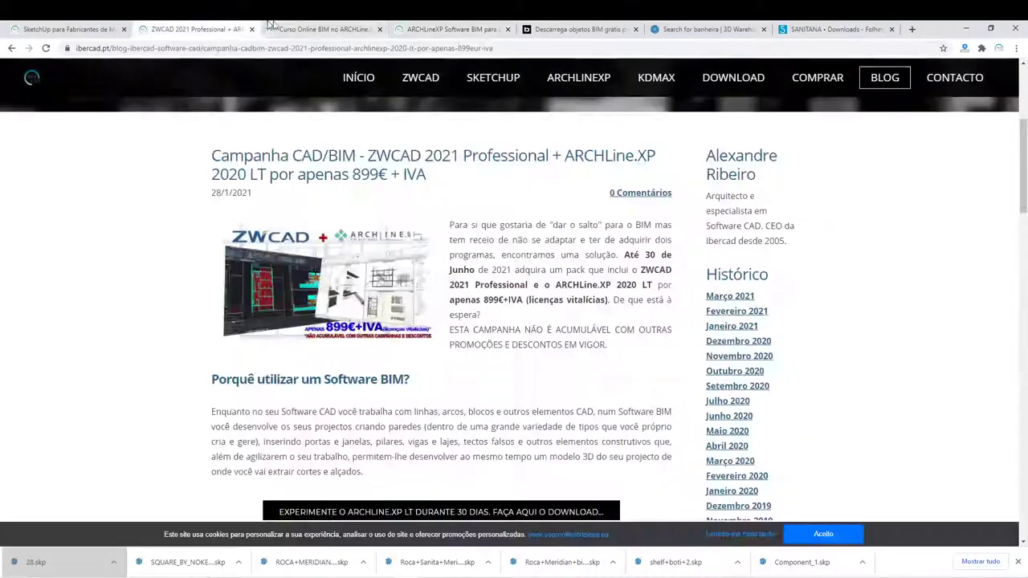
left_click(292, 29)
left_click(534, 26)
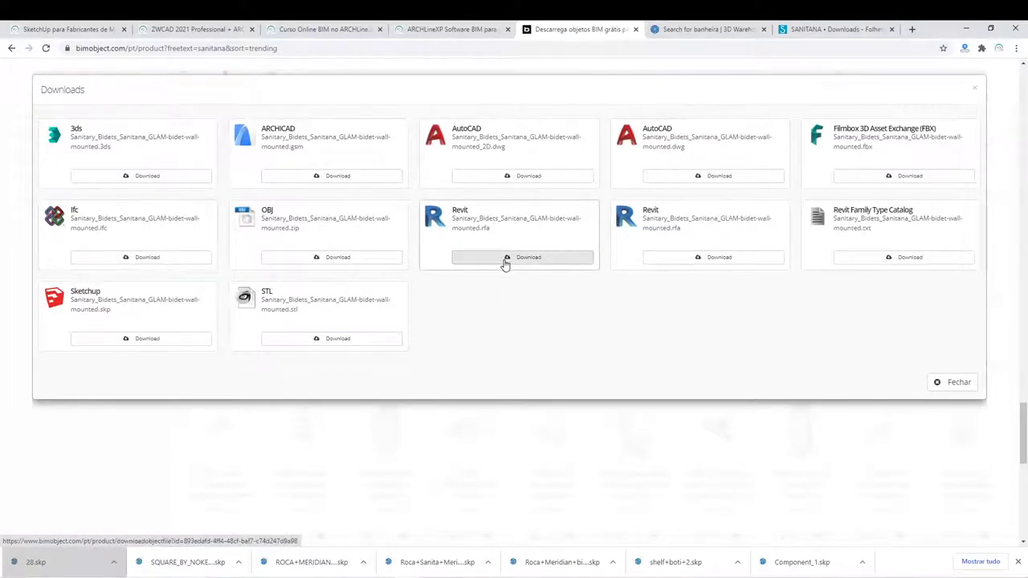
left_click(505, 258)
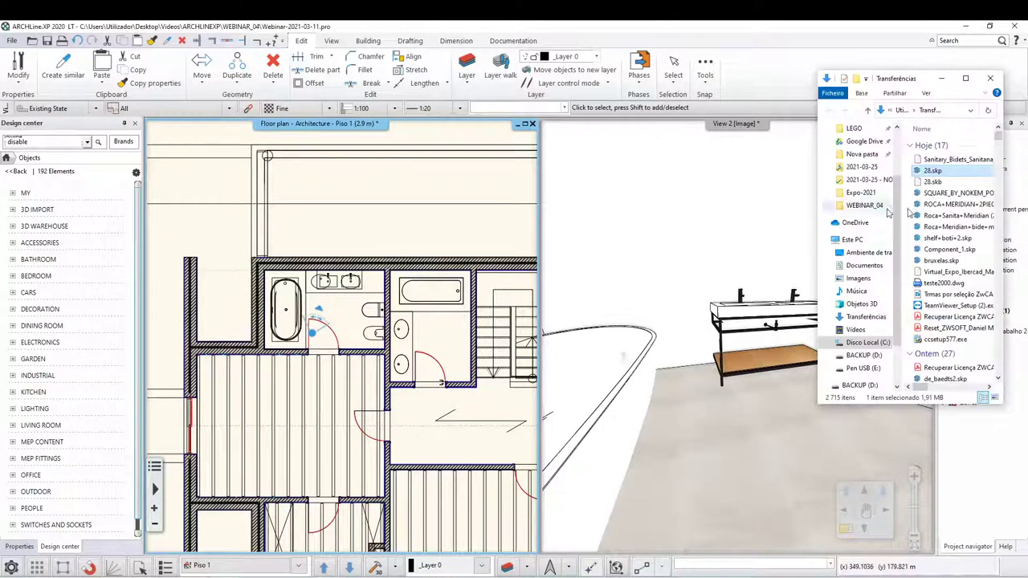
Drag the Sanitary_Bidets .rfa file into ARCHLine.XP and import it at Medium arc resolution.
left_click(952, 159)
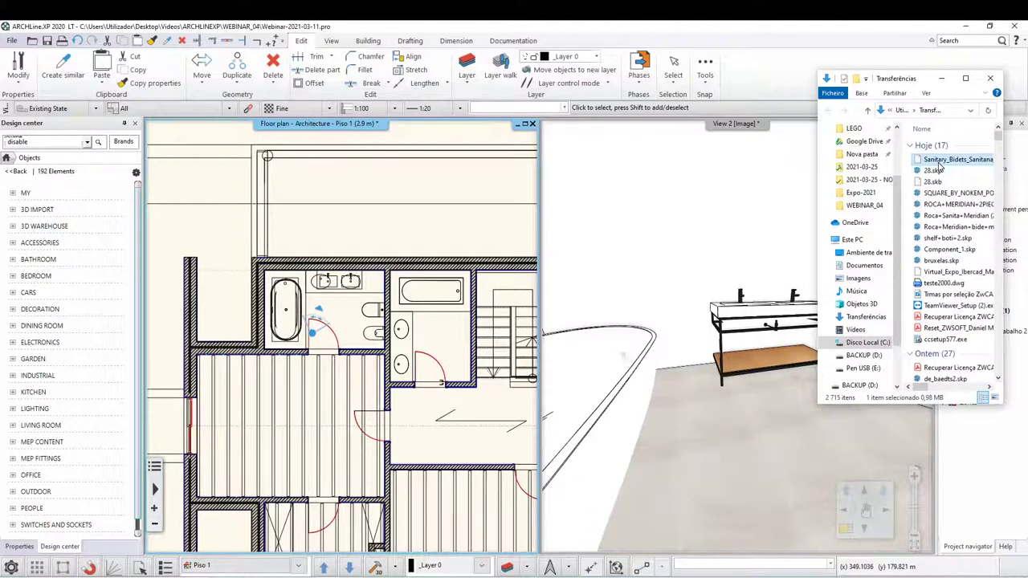
left_click_drag(937, 165, 442, 341)
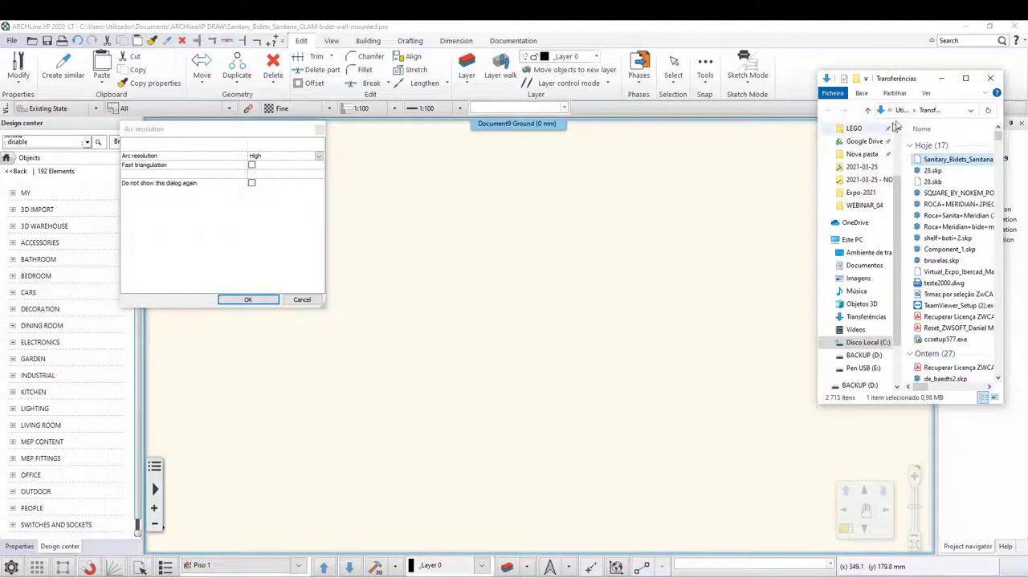
mouse_move(900, 78)
left_mouse_down()
mouse_move(1020, 97)
mouse_move(908, 218)
left_mouse_up()
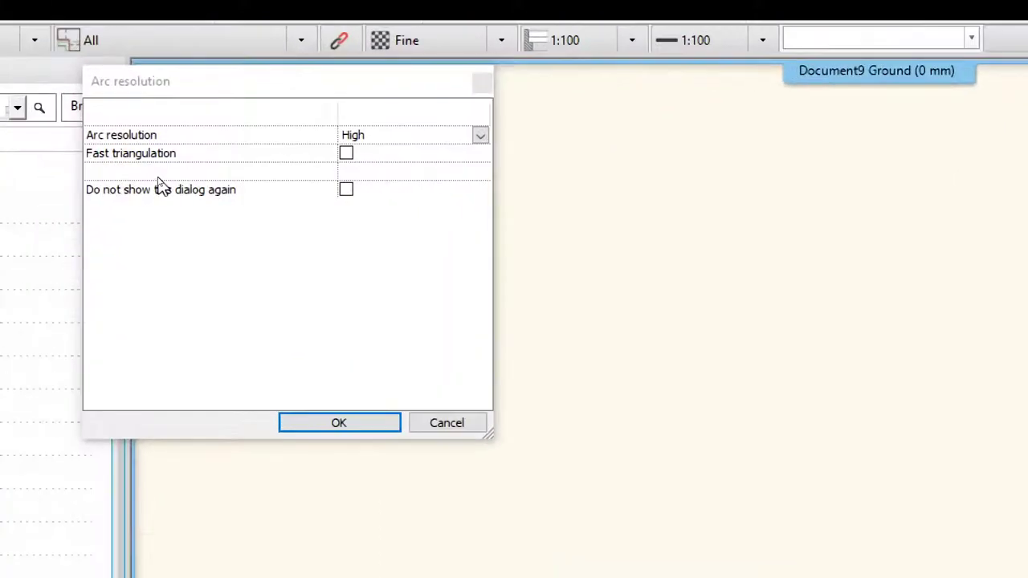
left_click(468, 133)
left_click(404, 169)
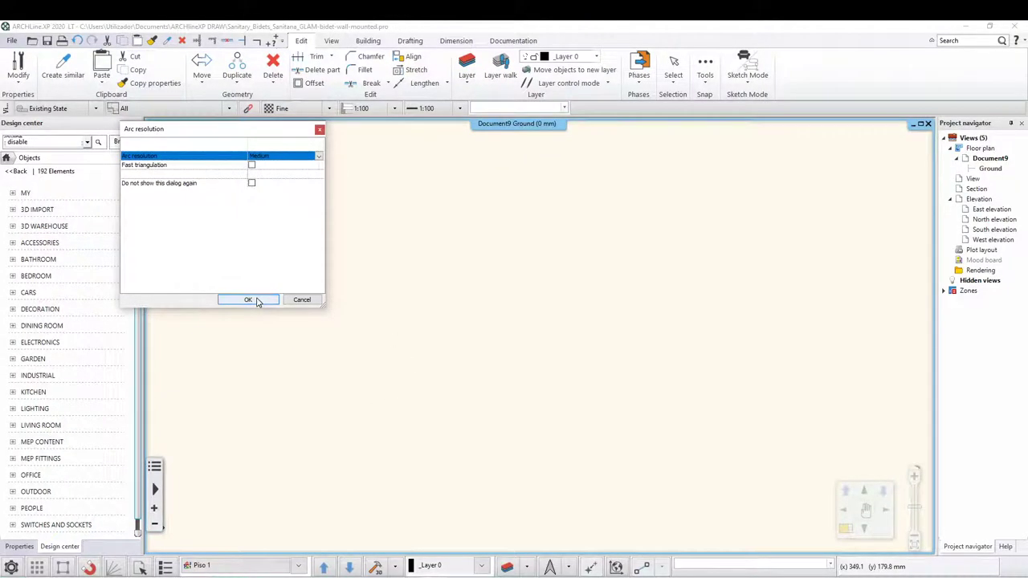
left_click(248, 299)
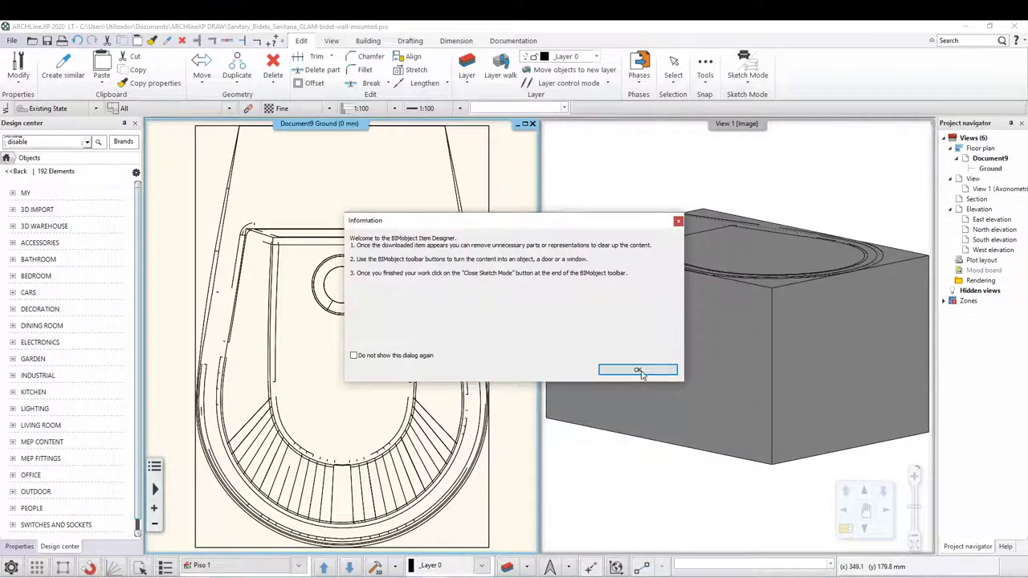
Dismiss the designer welcome note and shift the bidet plan drawing up and right.
left_click(638, 370)
right_click(426, 391)
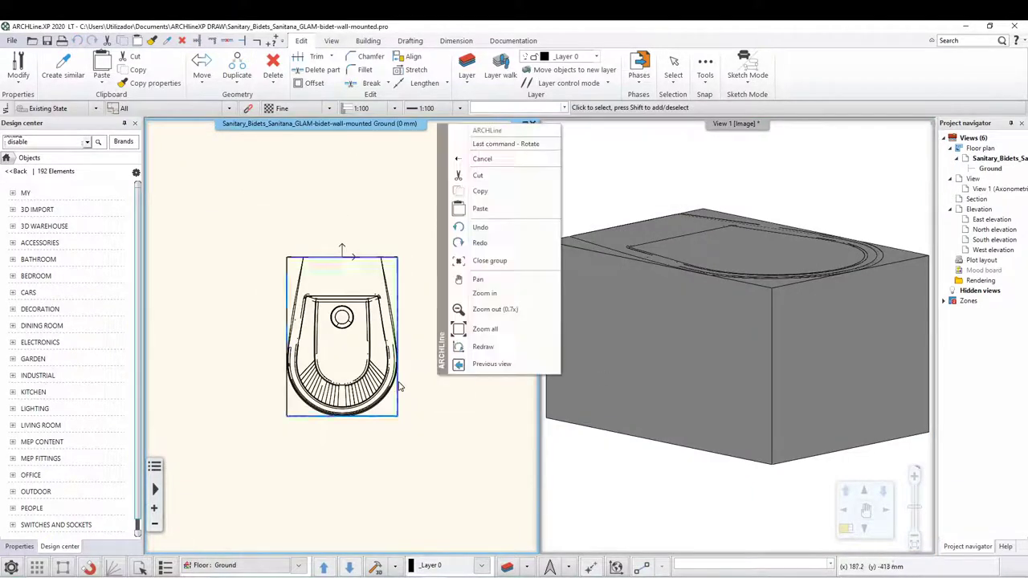
key("Escape")
left_click_drag(352, 395, 385, 382)
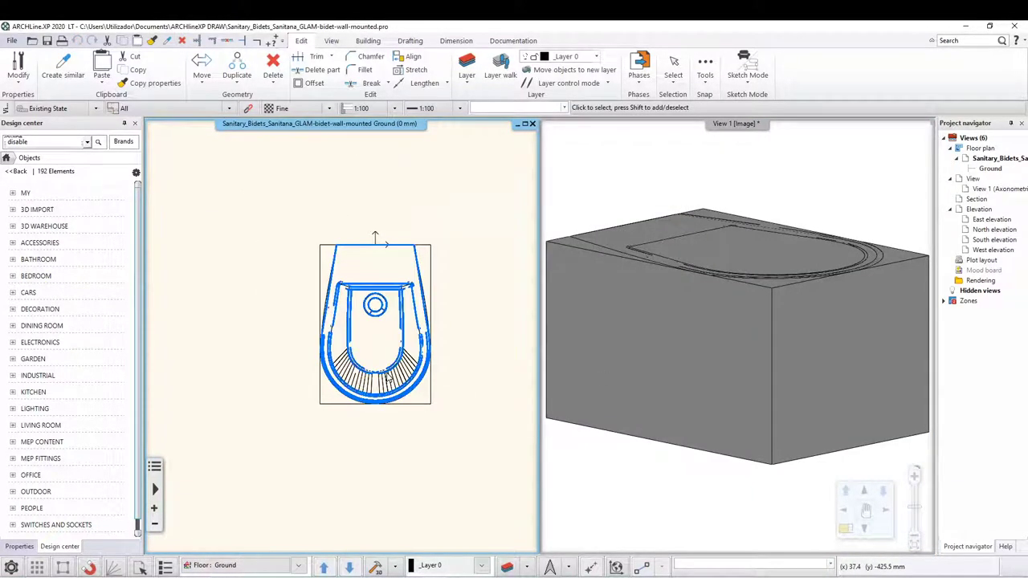
Orbit the 3D bidet model to view it from several angles, ending from above.
left_click(633, 416)
mouse_move(634, 416)
left_mouse_down()
mouse_move(726, 373)
mouse_move(675, 439)
mouse_move(757, 374)
left_mouse_up()
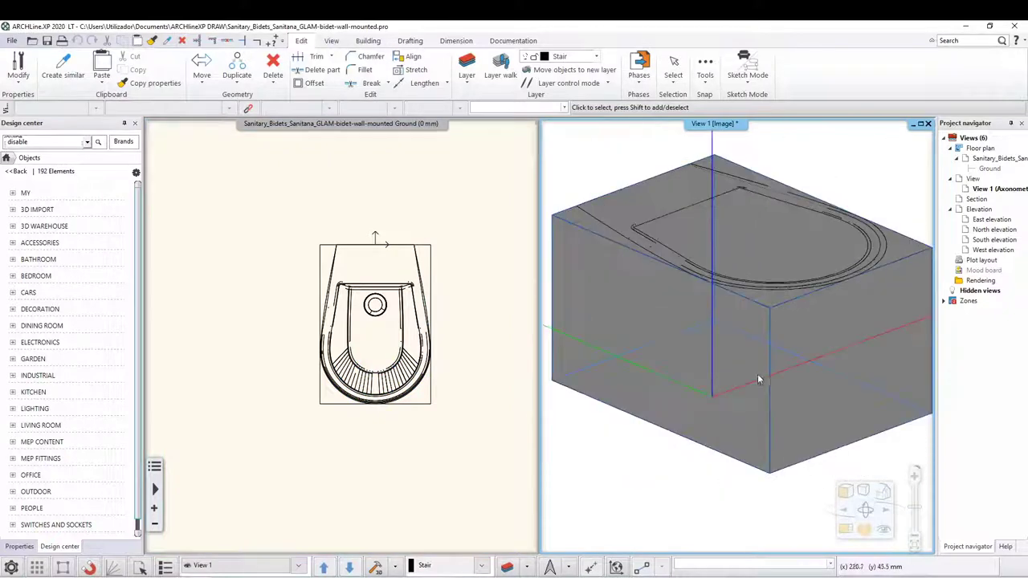
left_click(753, 379)
left_click(657, 447)
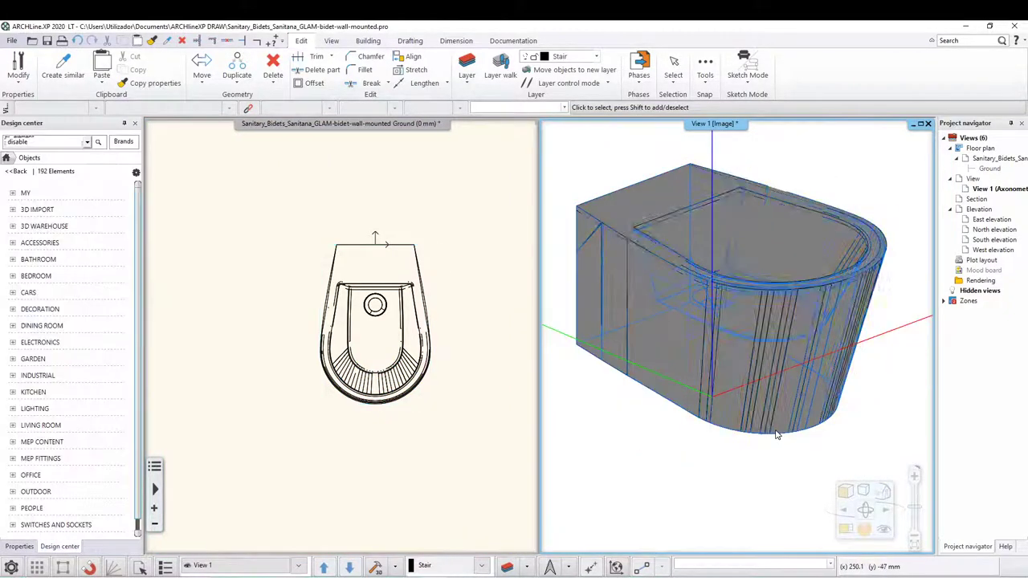
left_click_drag(658, 440, 724, 411)
left_click(792, 400)
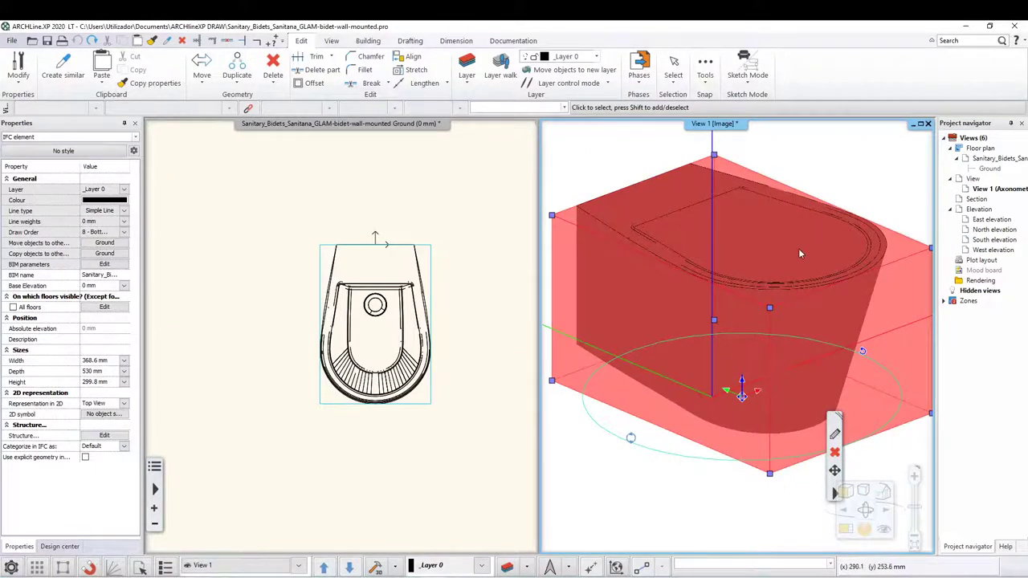
left_click(834, 459)
mouse_move(748, 425)
left_mouse_down()
mouse_move(745, 339)
mouse_move(746, 395)
mouse_move(746, 347)
mouse_move(810, 287)
left_mouse_up()
Zoom the 3D view, then open the Materials library in Design center.
scroll(810, 288, "up", 2)
scroll(823, 271, "up", 2)
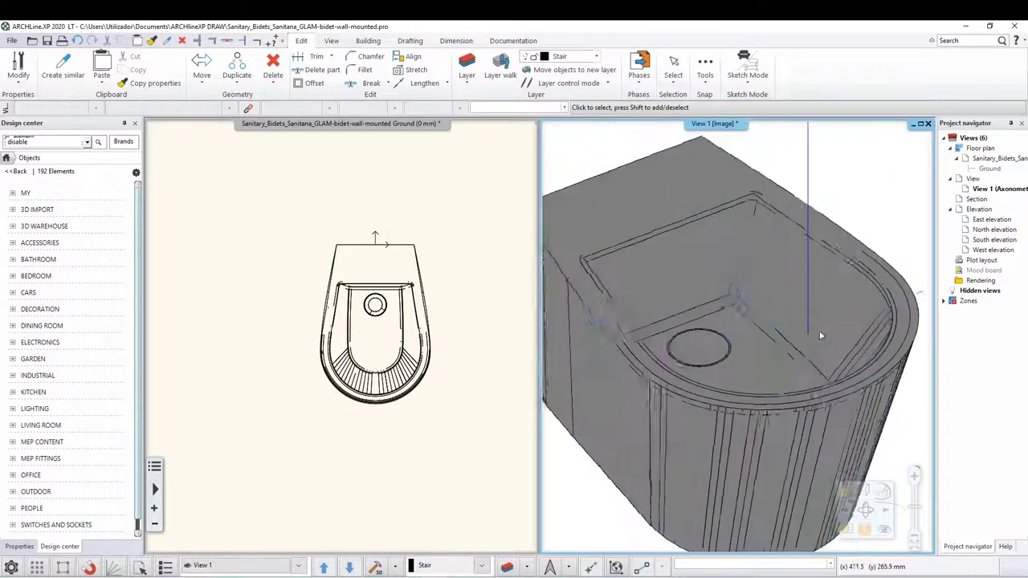
scroll(798, 323, "down", 2)
scroll(794, 325, "down", 3)
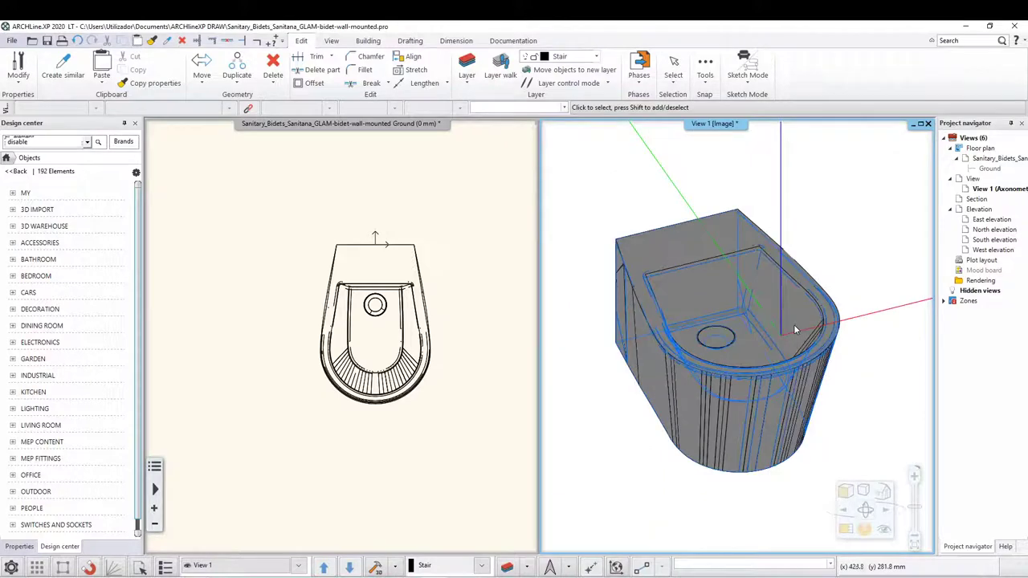
left_click(20, 175)
left_click(32, 245)
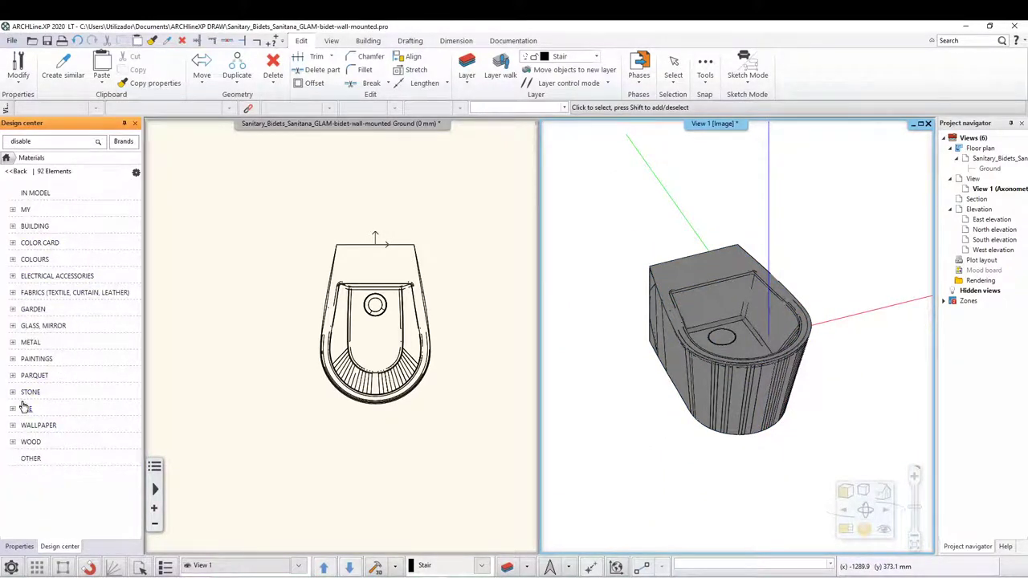
Open the COLOURS > Sanitary materials and try dropping porcelain onto the bidet, dismissing feature-limited messages.
left_click(33, 259)
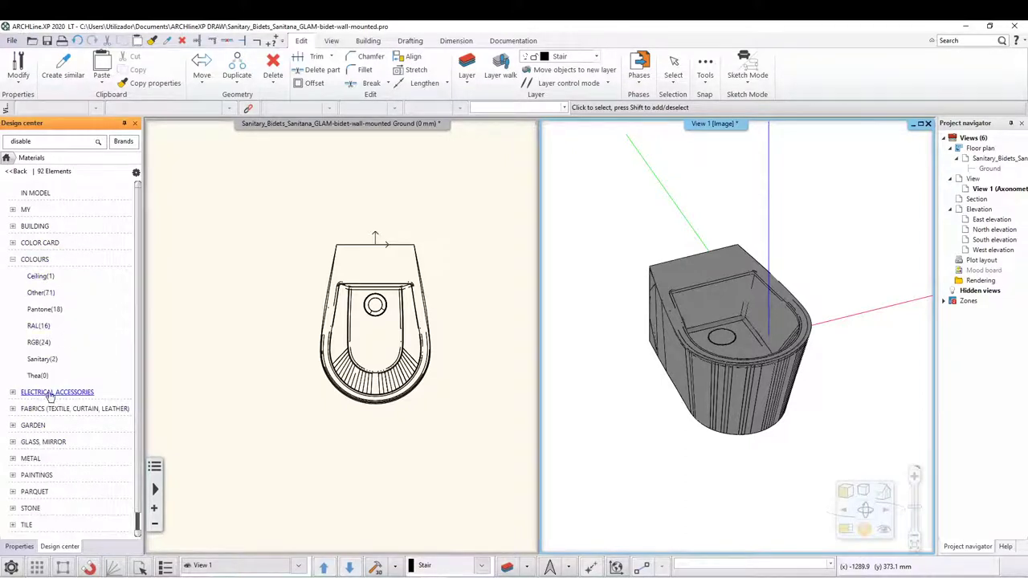
left_click(37, 326)
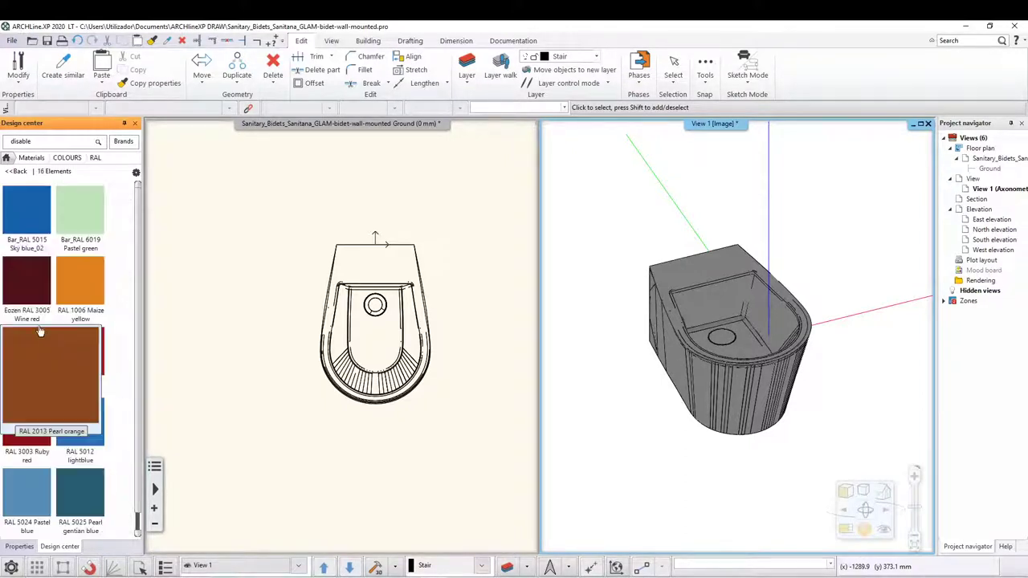
left_click(17, 171)
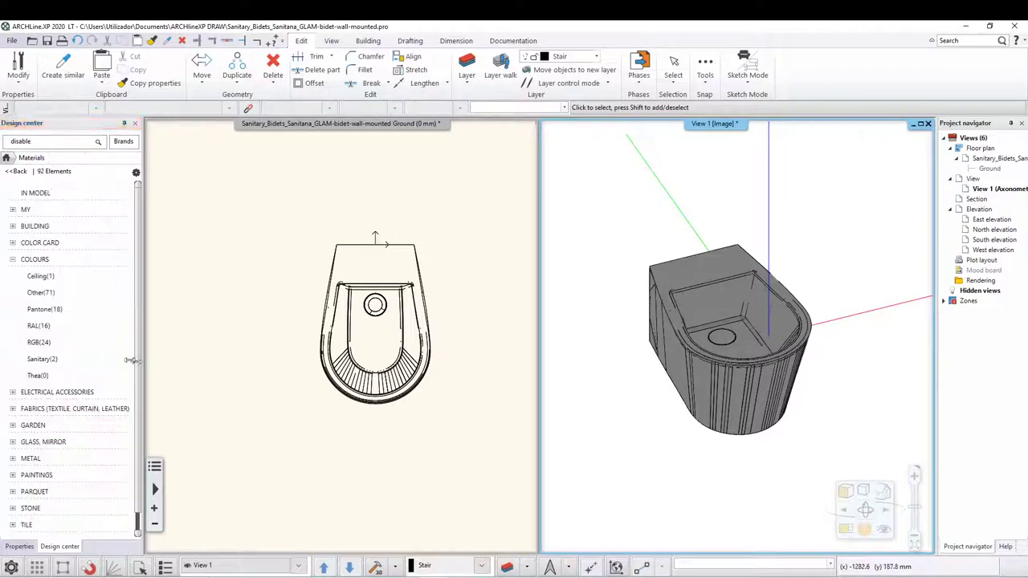
left_click(55, 359)
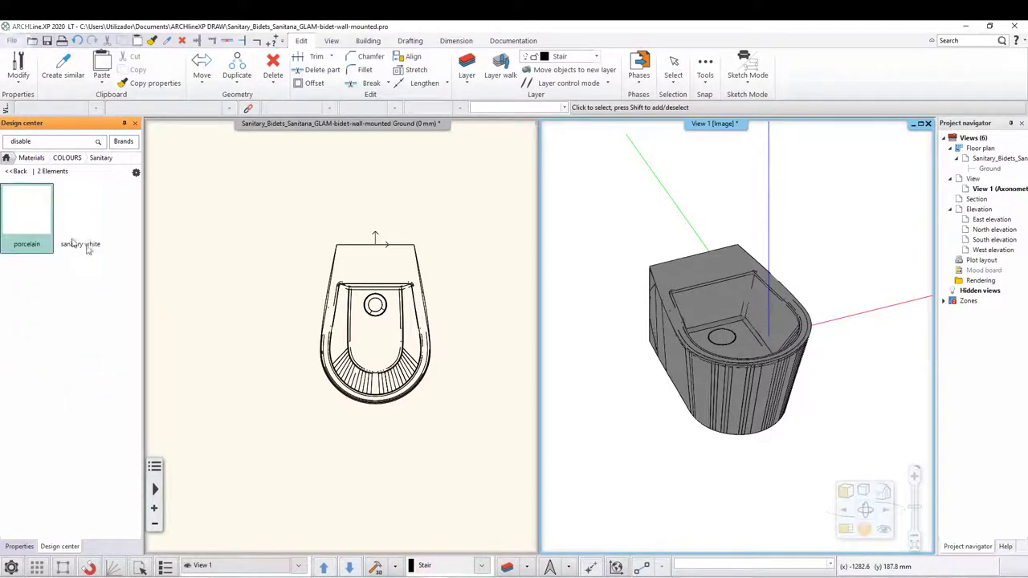
left_click_drag(88, 249, 704, 387)
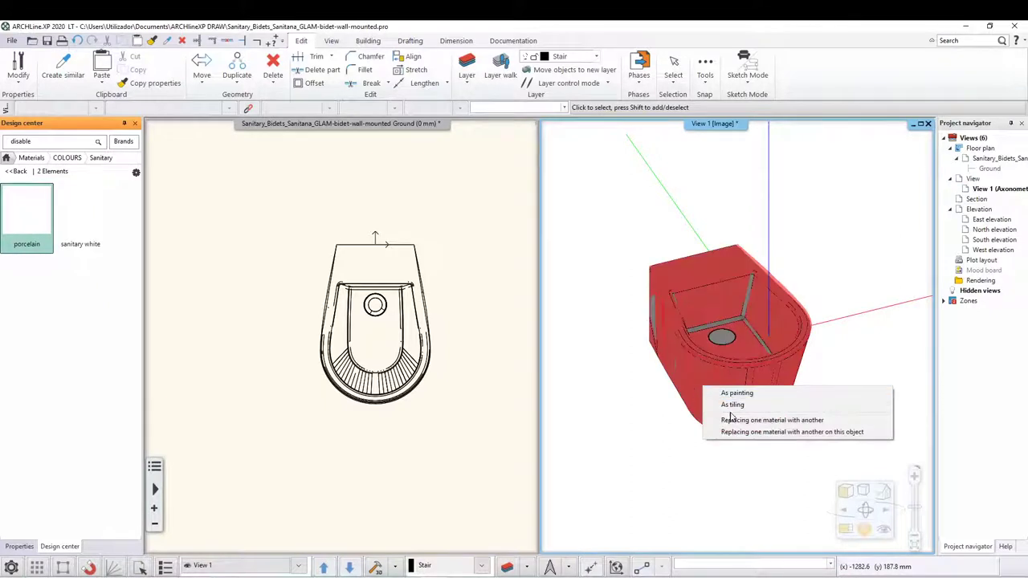
left_click(737, 394)
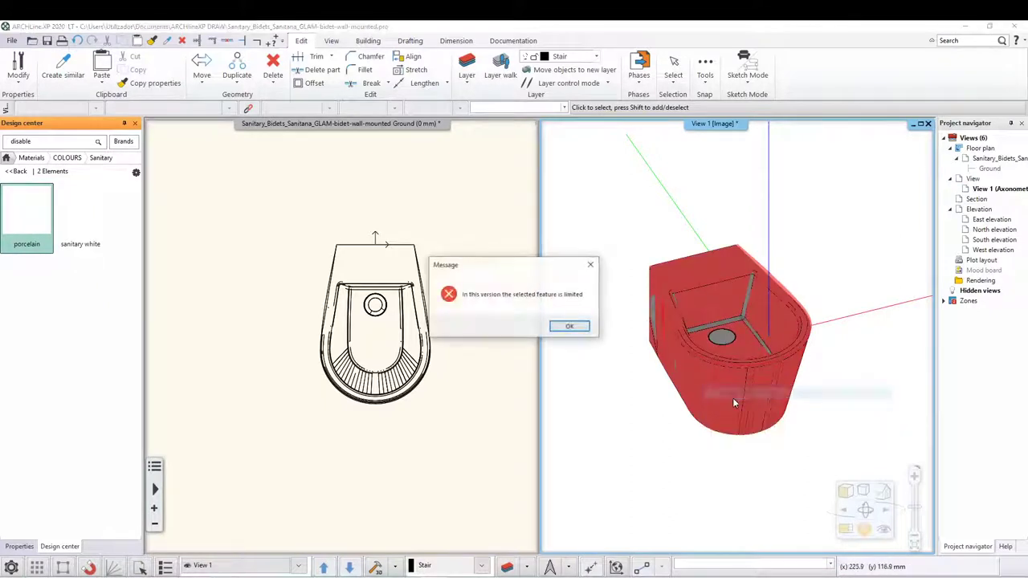
left_click(569, 326)
left_click_drag(46, 248, 710, 376)
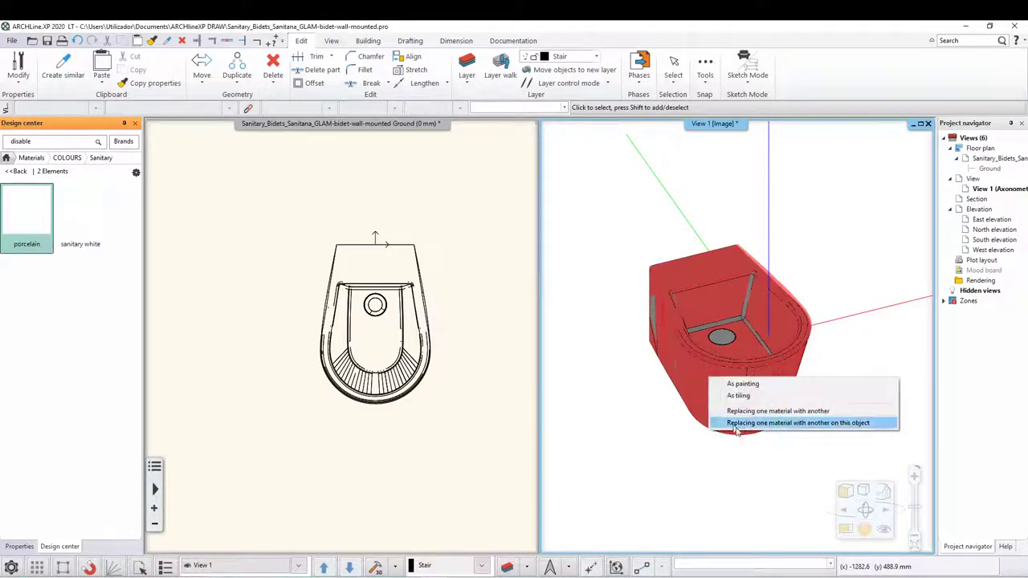
left_click(765, 396)
left_click(570, 328)
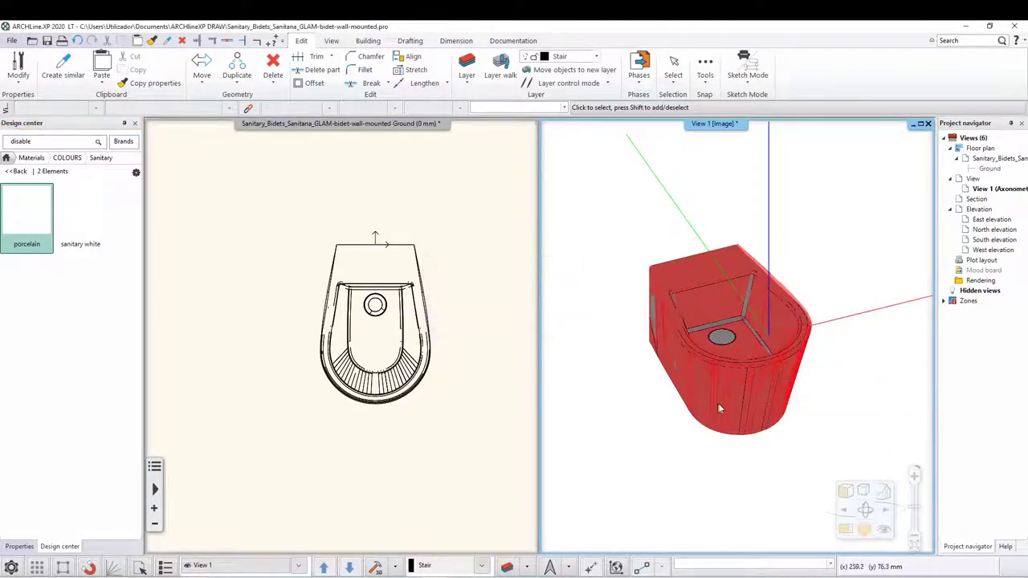
Replace the bidet's grey material with Sanitary porcelain 'sanitary white' so it appears white.
left_click(233, 273)
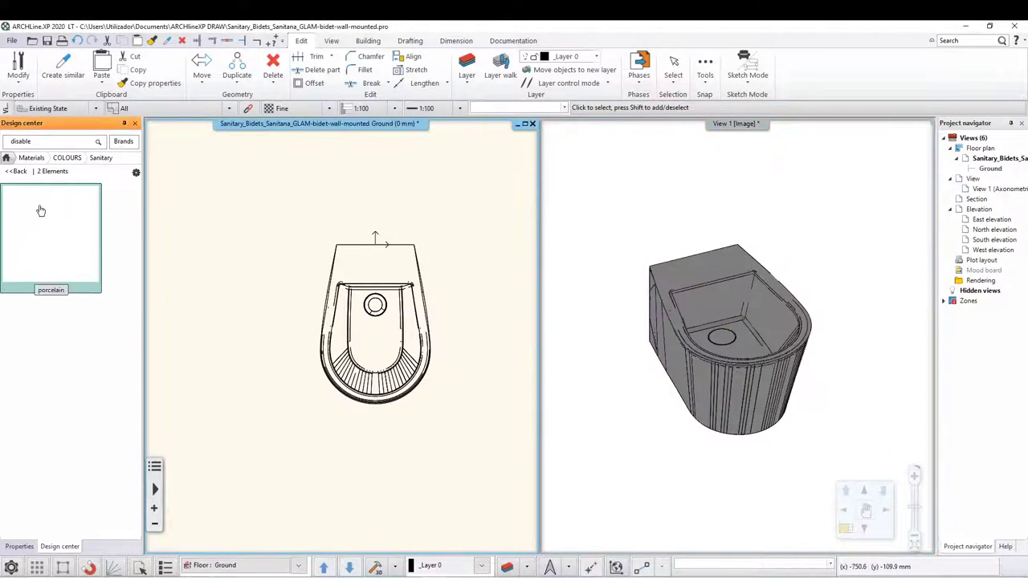
left_click(726, 369)
left_click(800, 407)
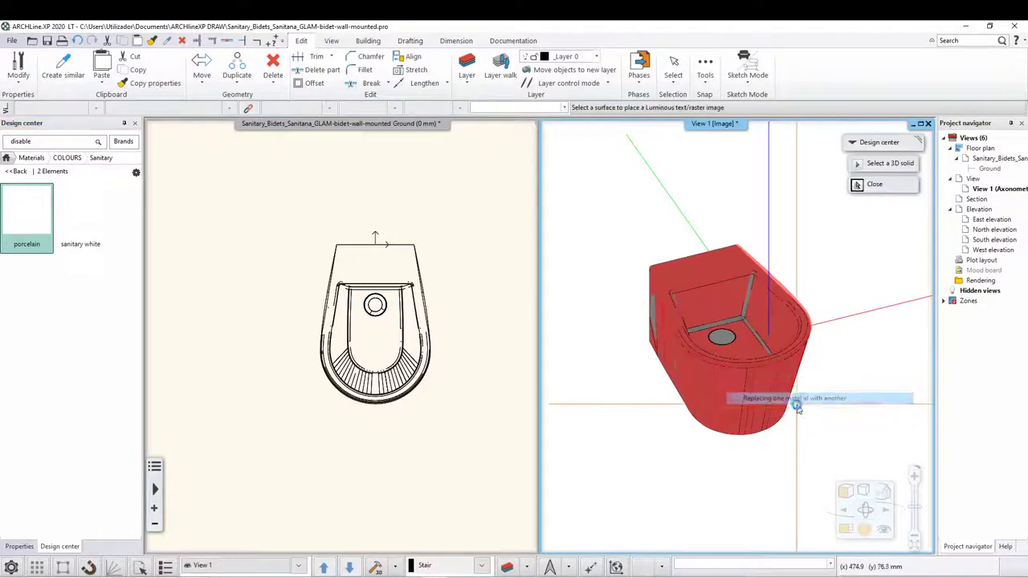
left_click(751, 367)
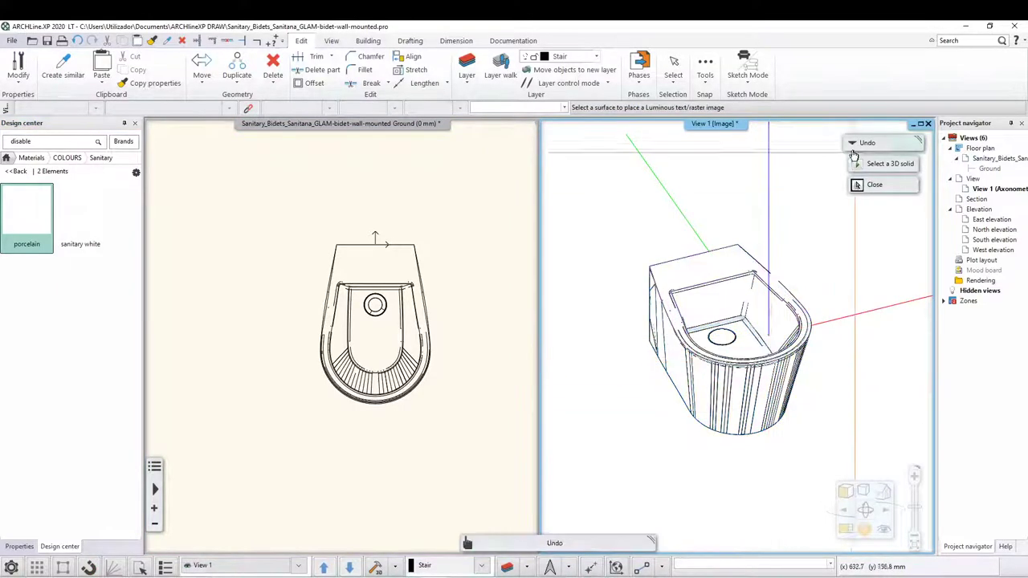
left_click(741, 388)
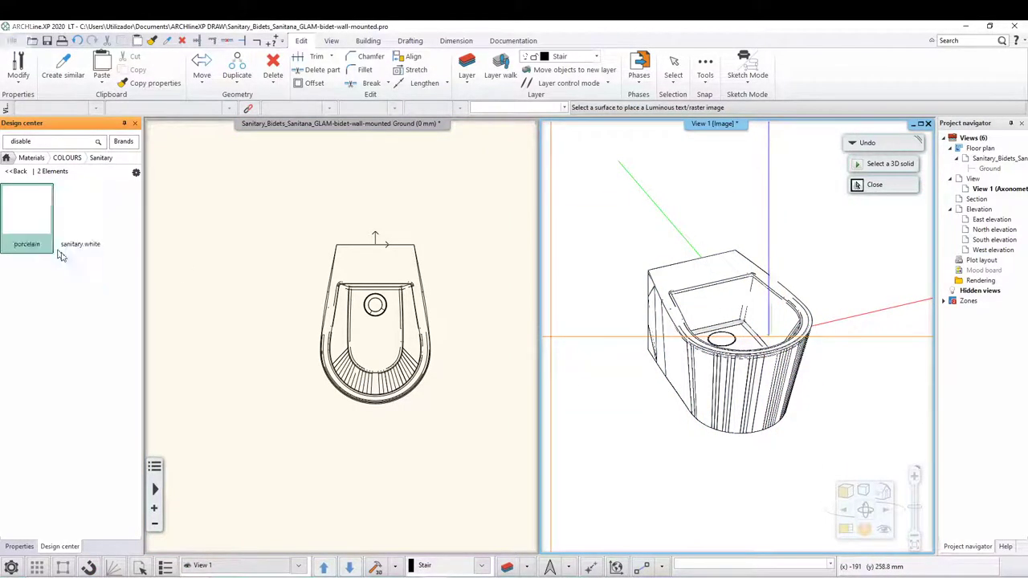
left_click(712, 334)
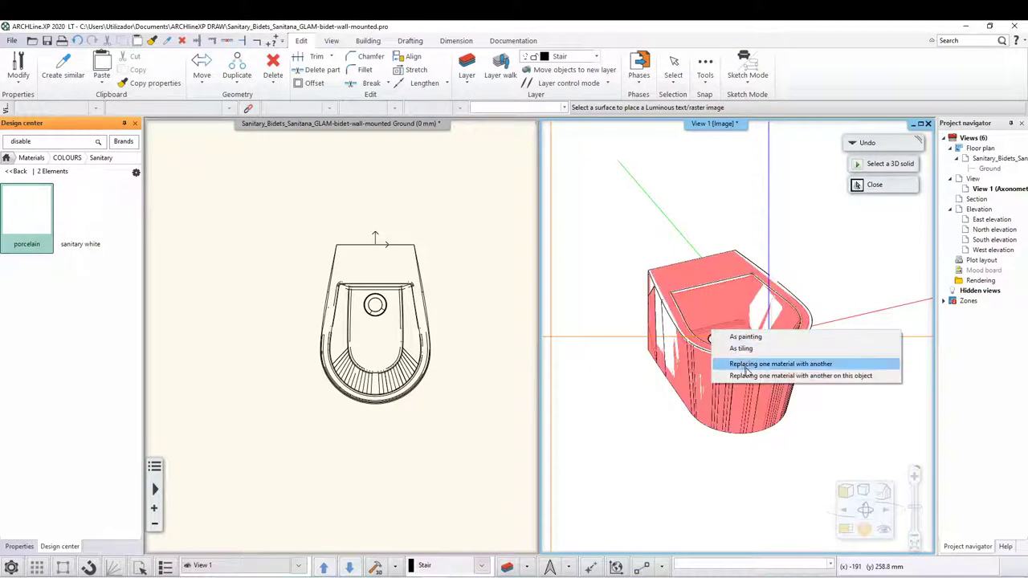
left_click(771, 368)
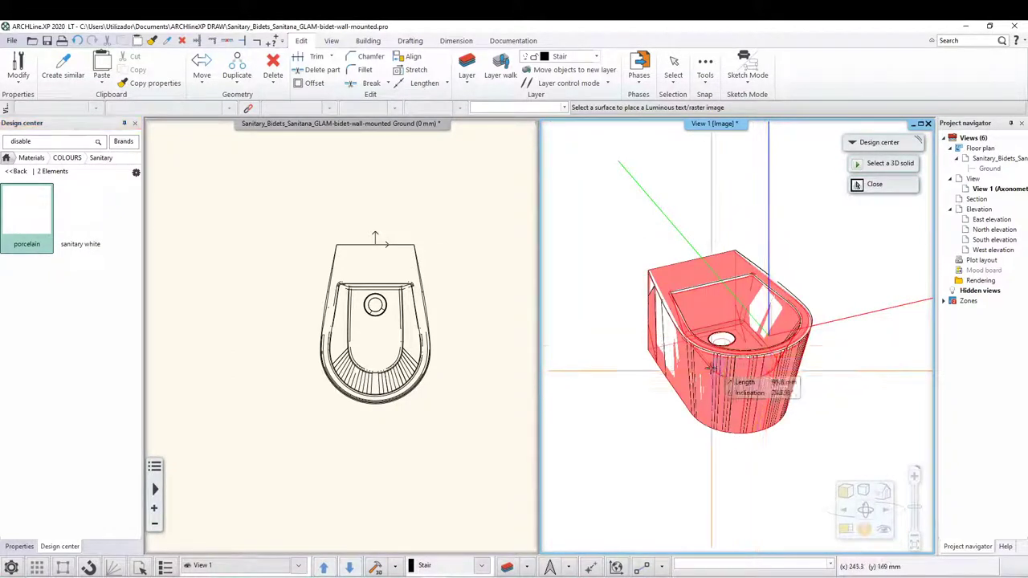
left_click(881, 188)
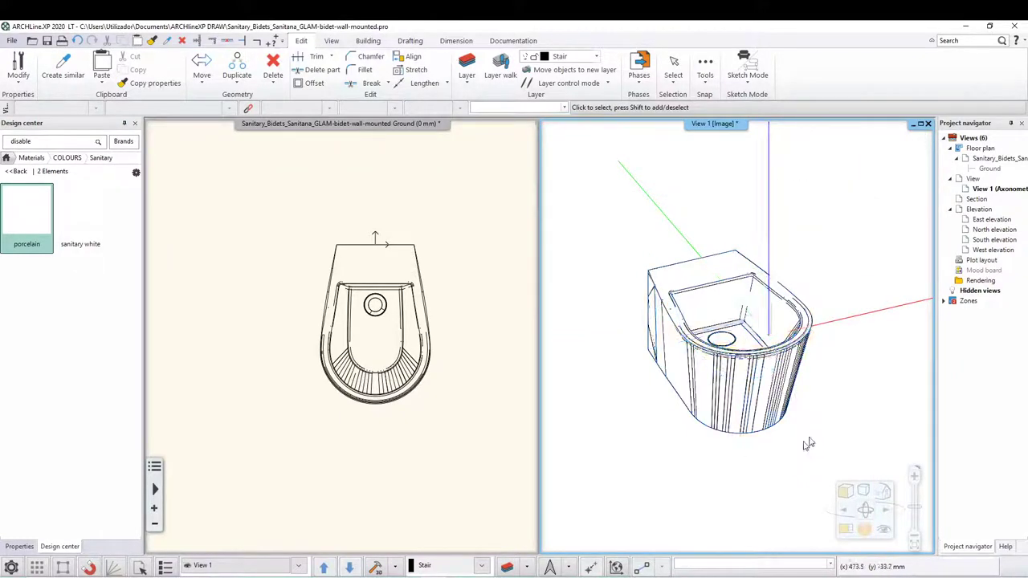
scroll(807, 443, "up", 3)
scroll(747, 416, "down", 3)
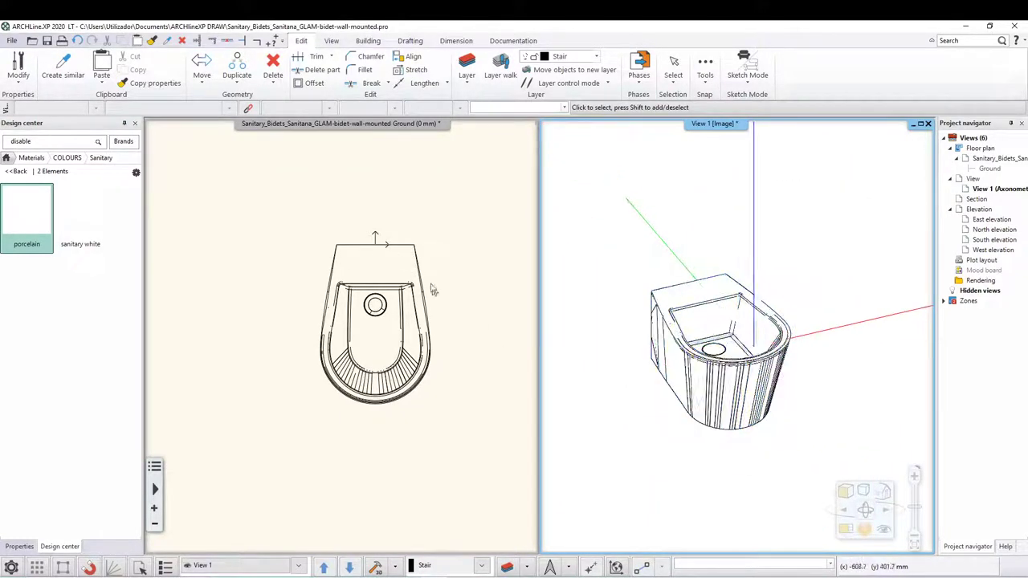
scroll(744, 384, "up", 3)
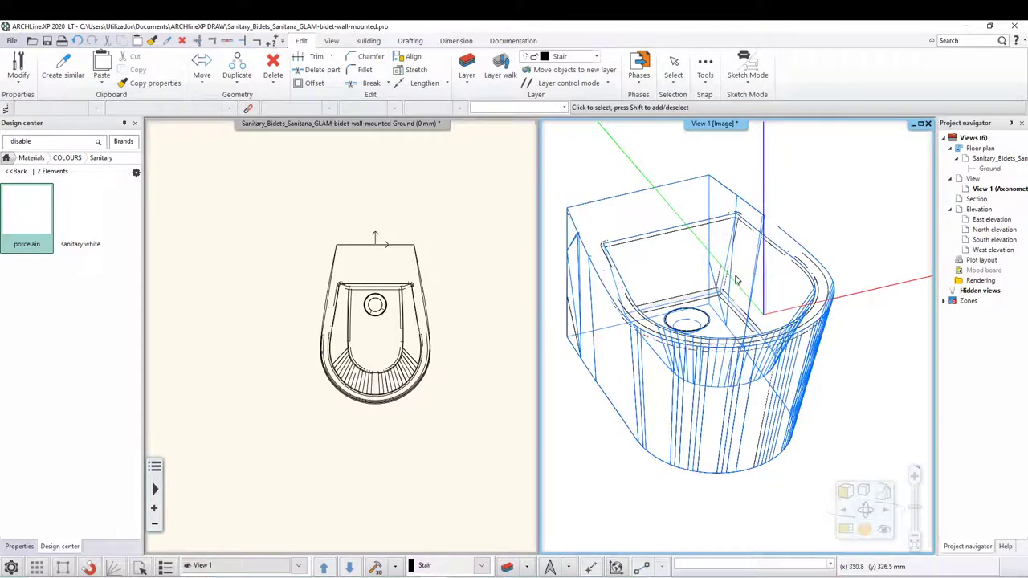
scroll(733, 332, "down", 1)
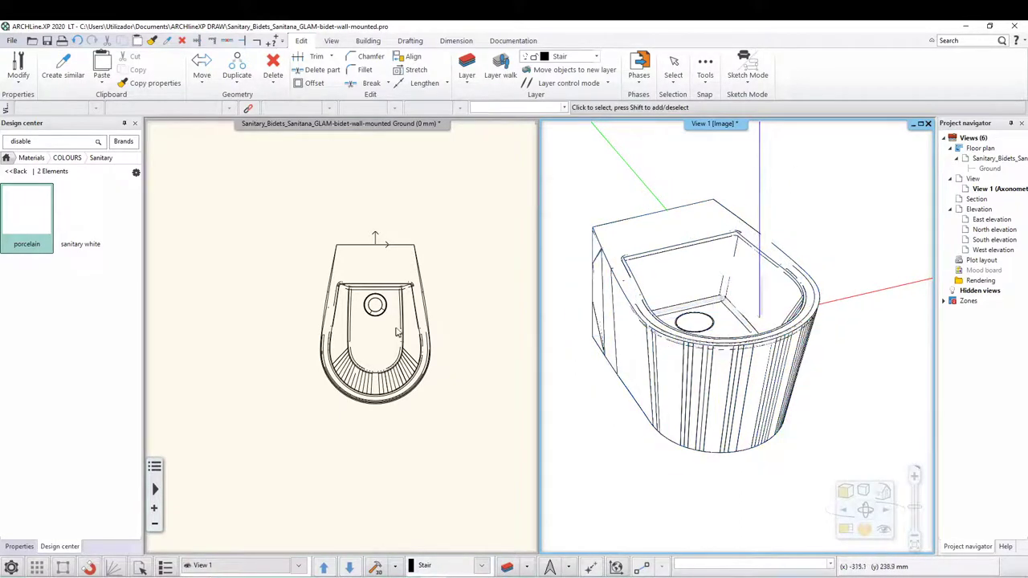
scroll(506, 282, "down", 2)
Zoom the plan to the bidet and close sketch mode, continuing to save the model.
middle_click_drag(477, 276, 412, 340)
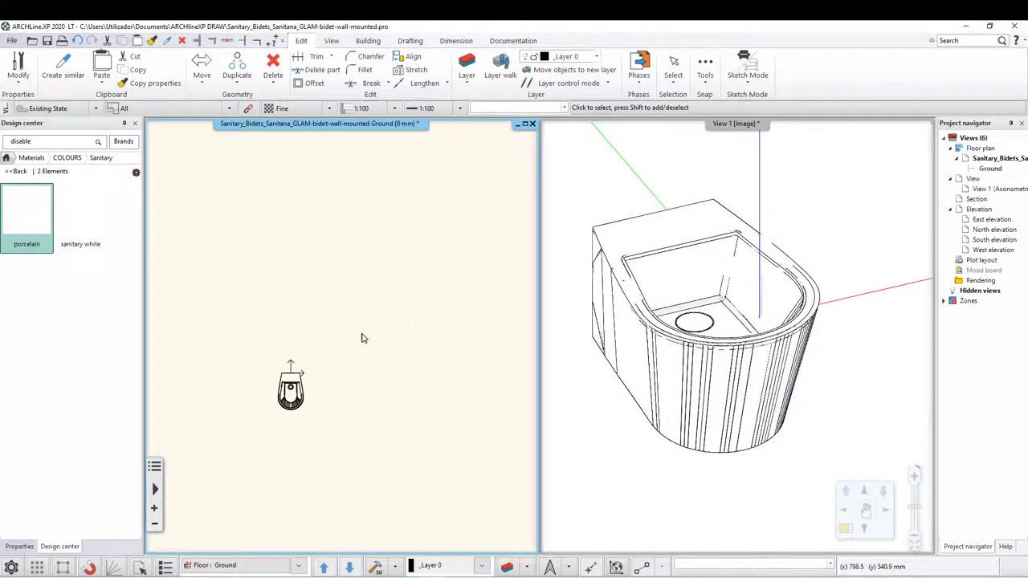
left_click(914, 543)
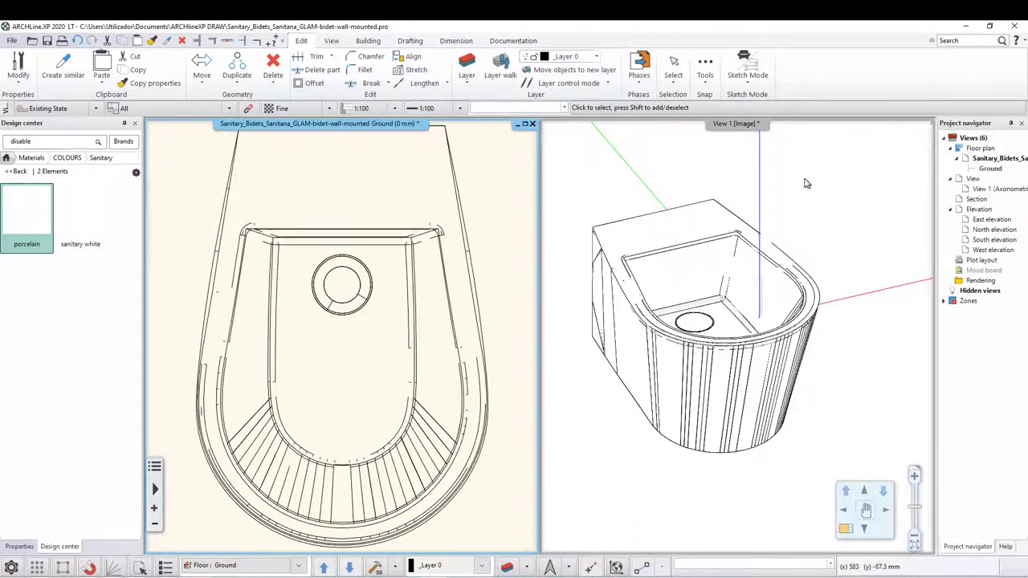
left_click(750, 83)
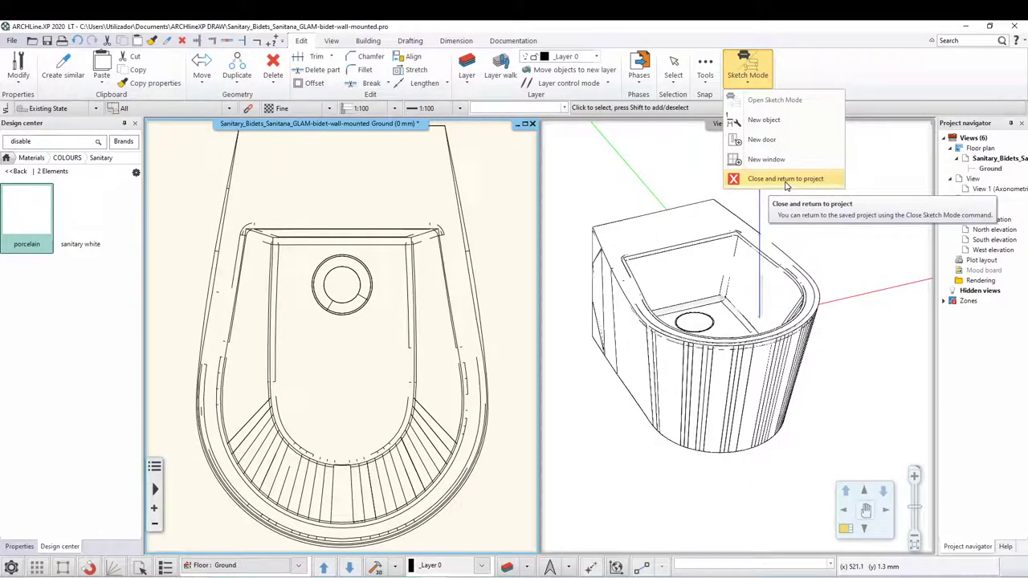
left_click(786, 185)
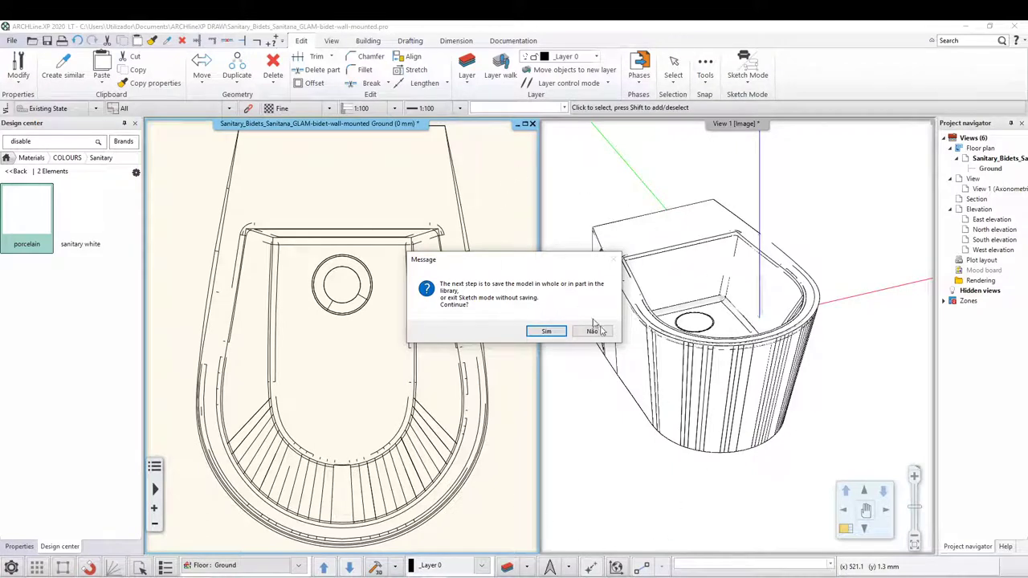
left_click(560, 331)
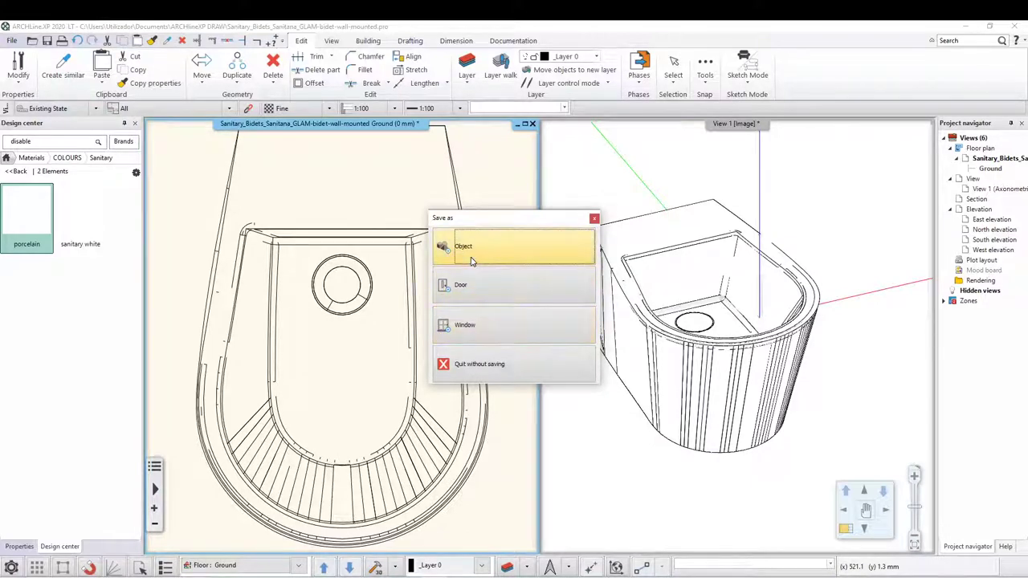
Save the whole model as a library object with sub category Bidé and the producer filled in.
left_click(472, 259)
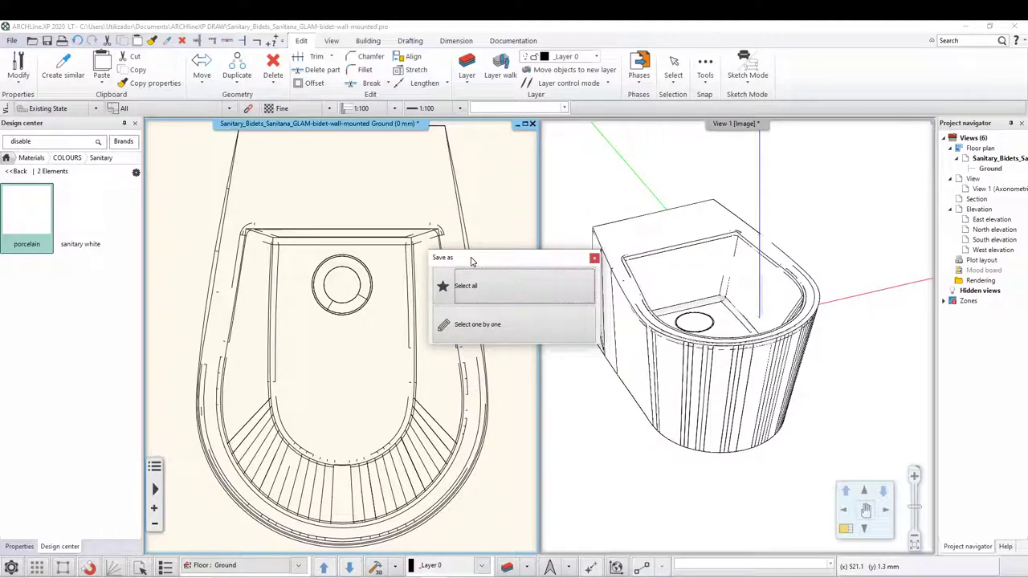
left_click(480, 297)
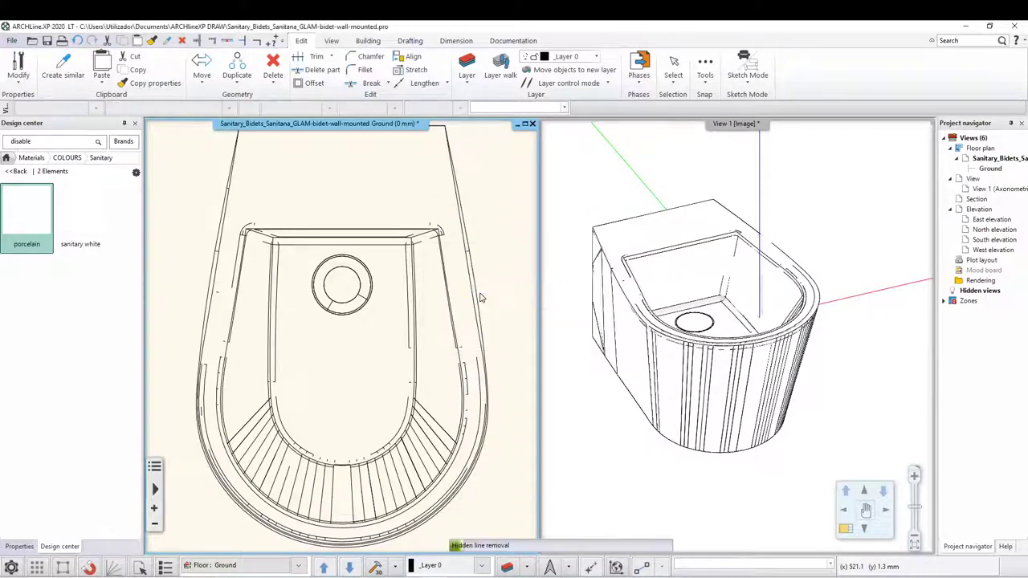
left_click(516, 216)
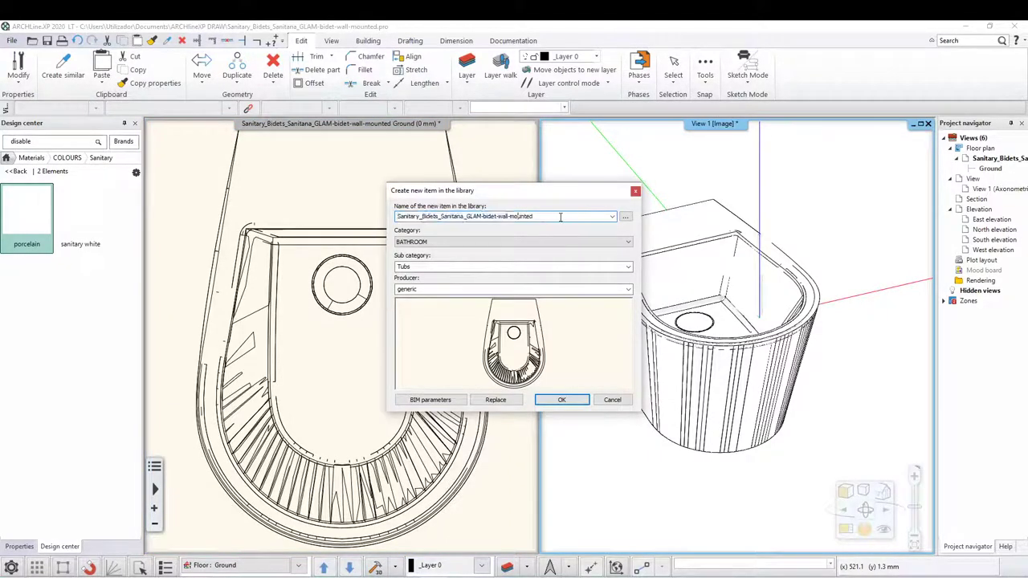
left_click(440, 266)
left_click(440, 265)
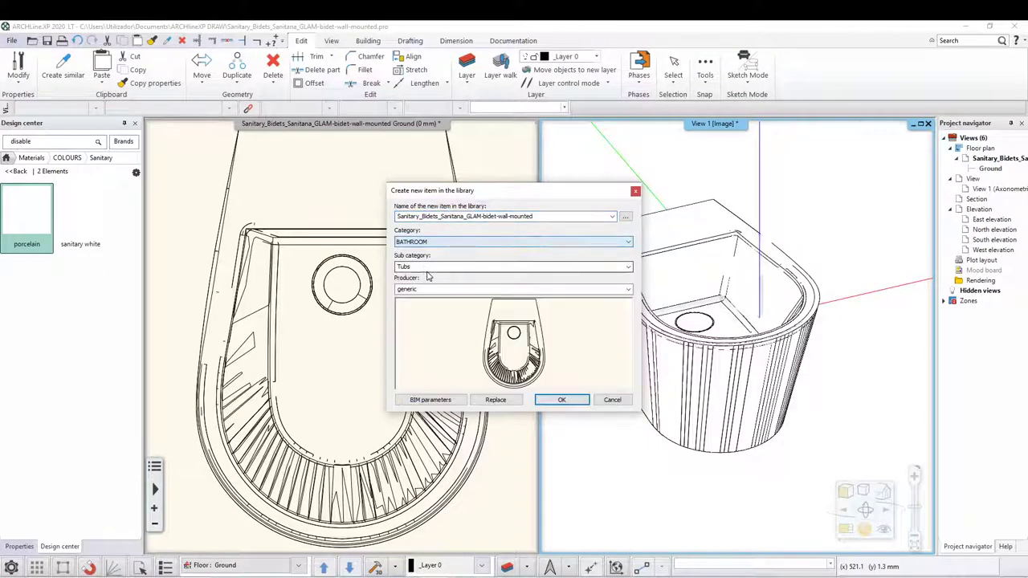
left_click(629, 266)
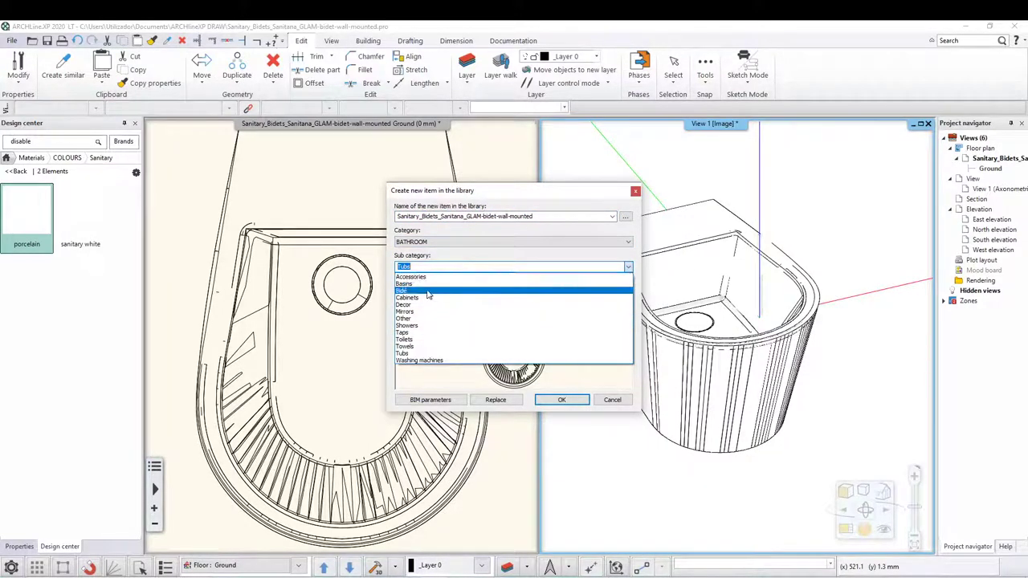
left_click(438, 284)
left_click(438, 285)
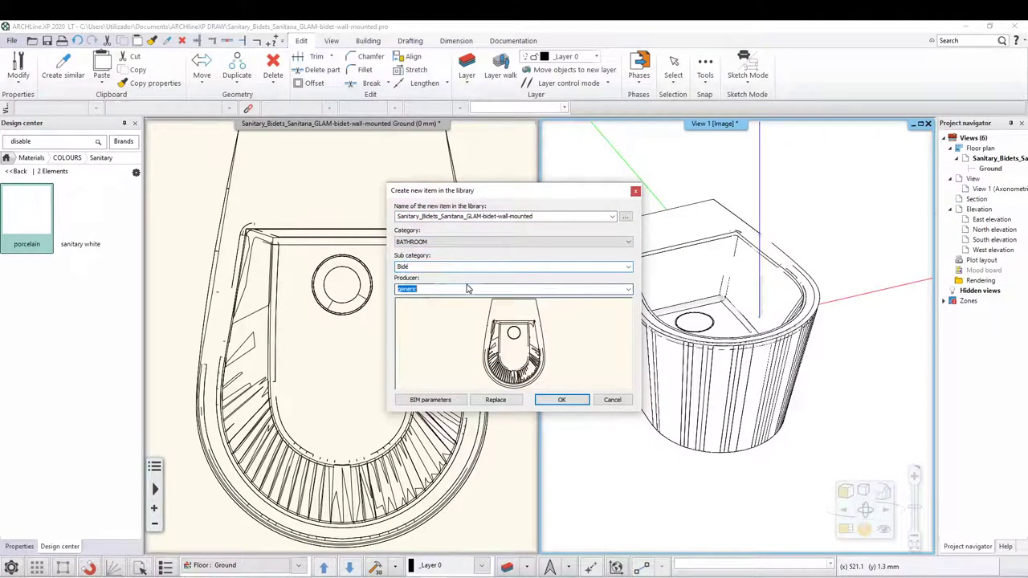
type("Sanitana")
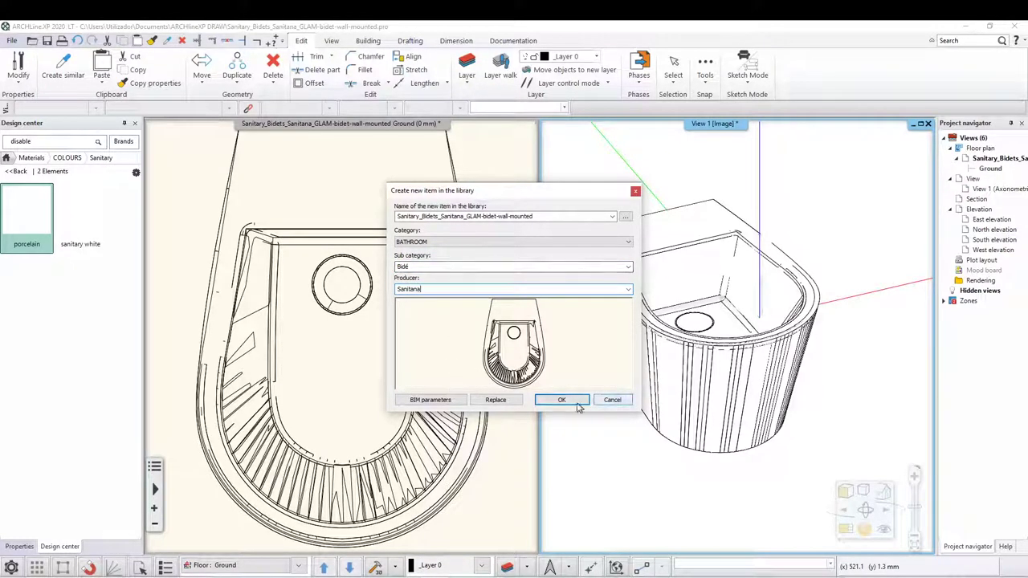
left_click(561, 399)
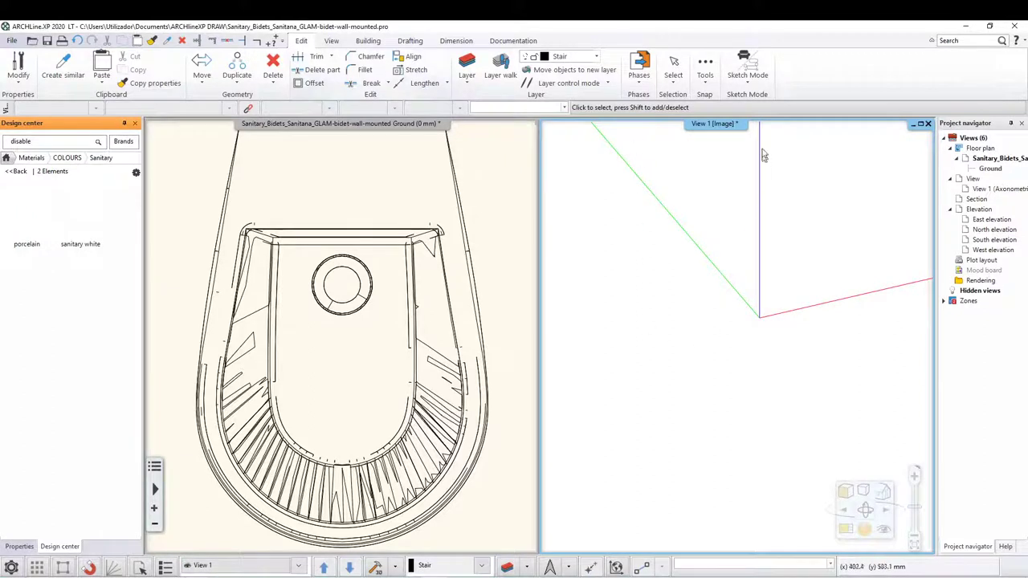
Quit sketch mode without saving, returning to the Webinar-2021-03-11 project.
left_click(754, 89)
left_click(764, 178)
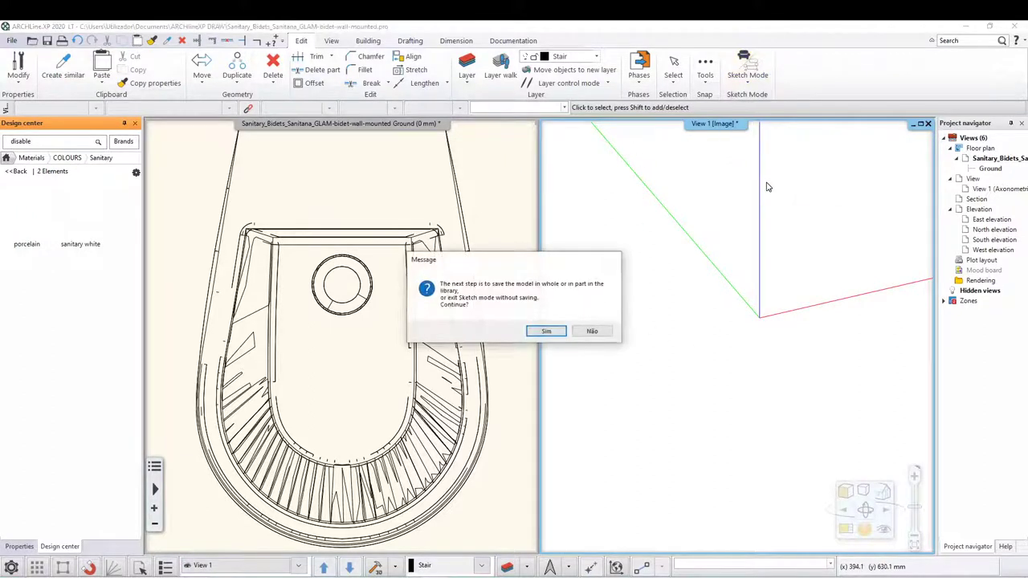
left_click(542, 331)
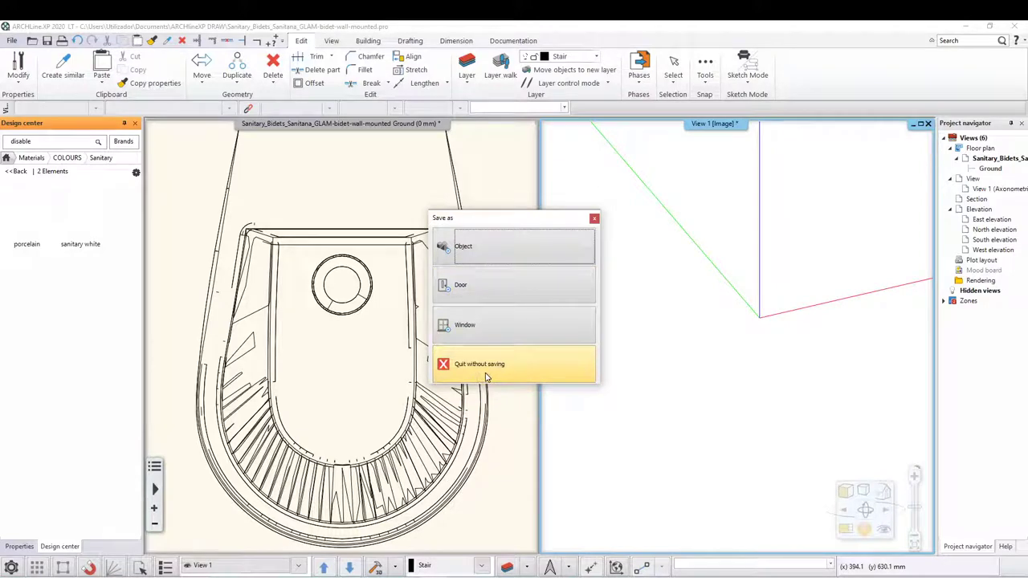
left_click(485, 374)
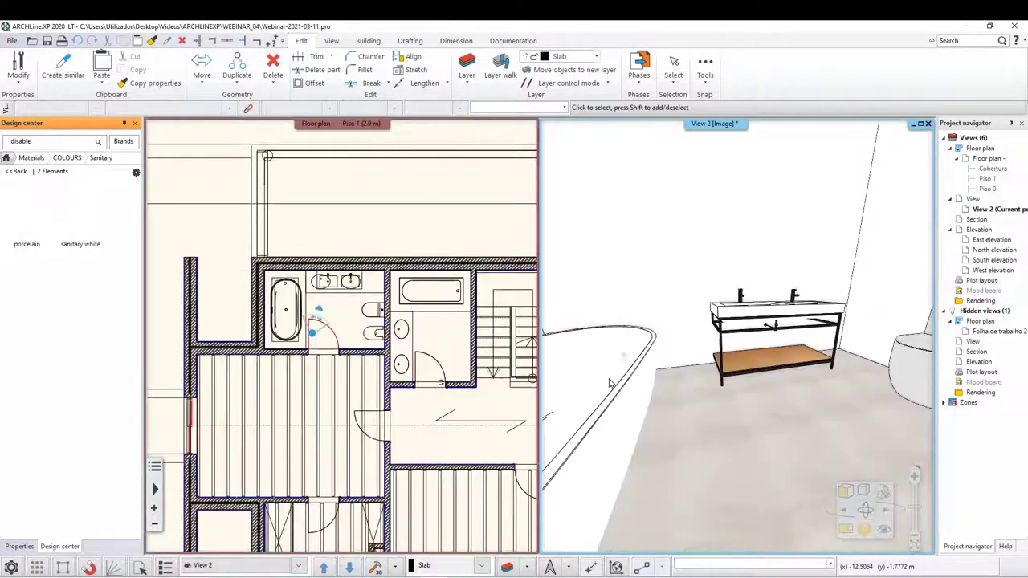
Browse the objects library to BATHROOM > Bidé to find the new bidet.
left_click(496, 396)
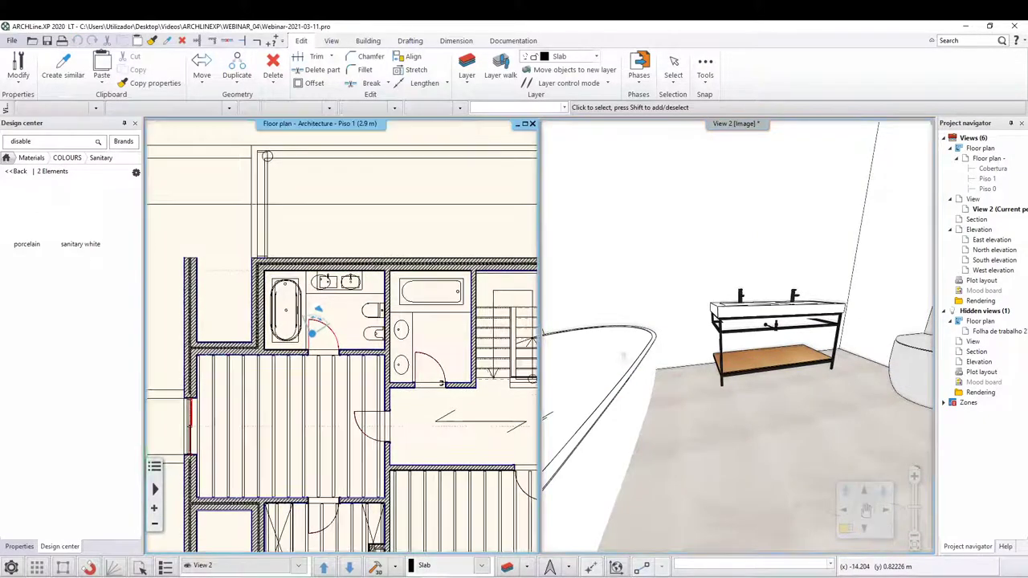
scroll(496, 396, "up", 3)
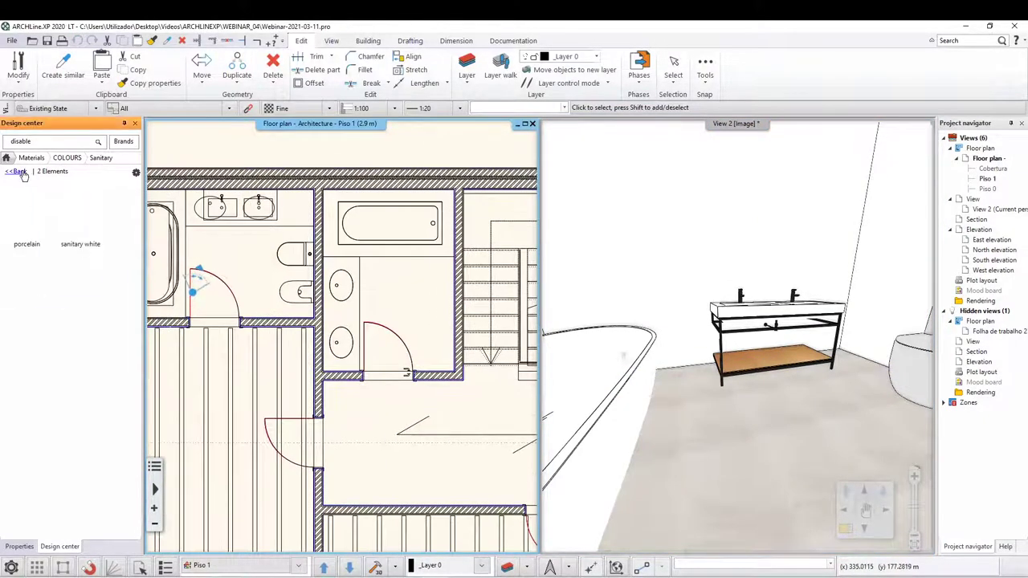
left_click(18, 172)
left_click(13, 176)
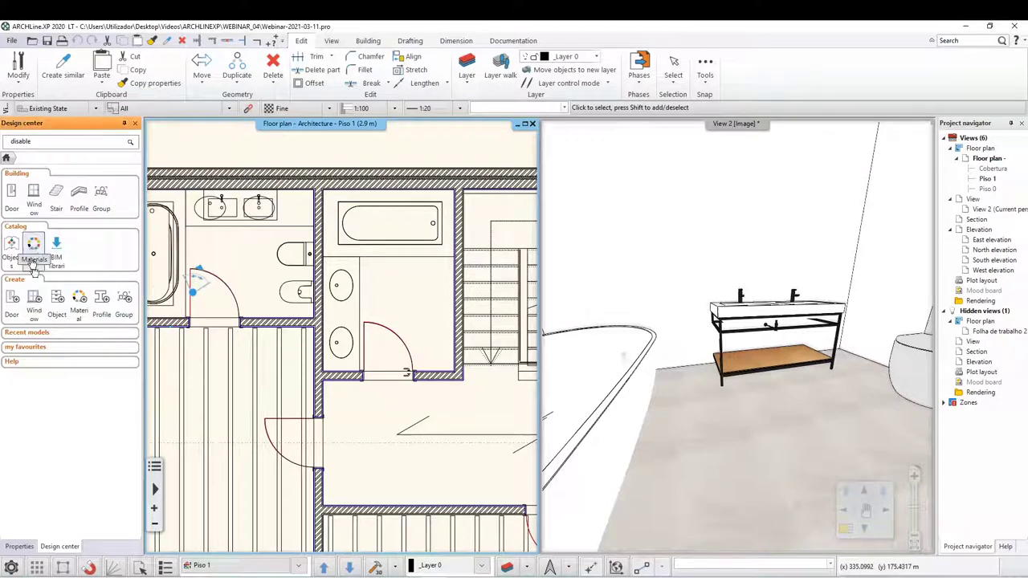
left_click(12, 249)
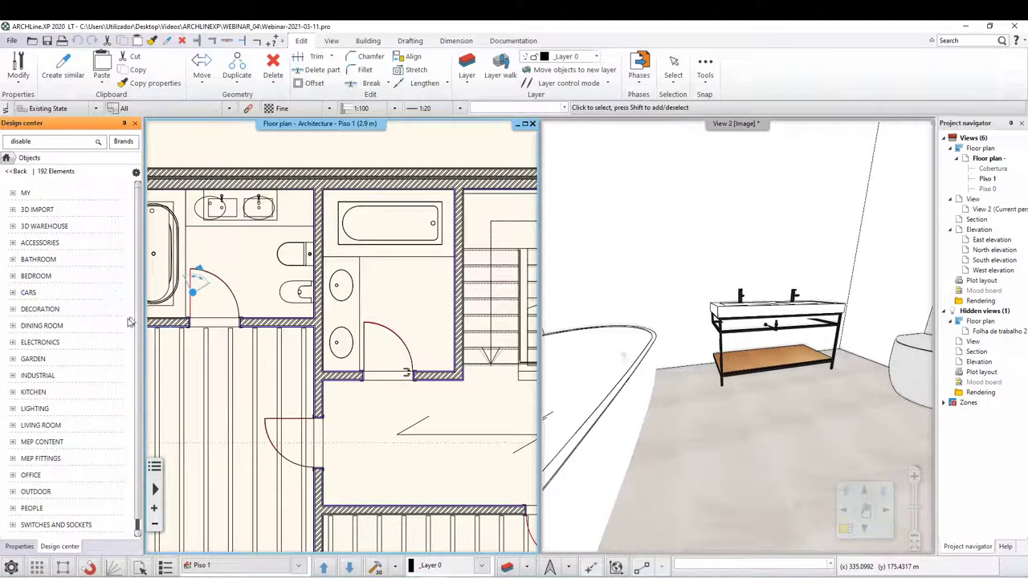
left_click(32, 260)
scroll(85, 254, "down", 1)
left_click(36, 259)
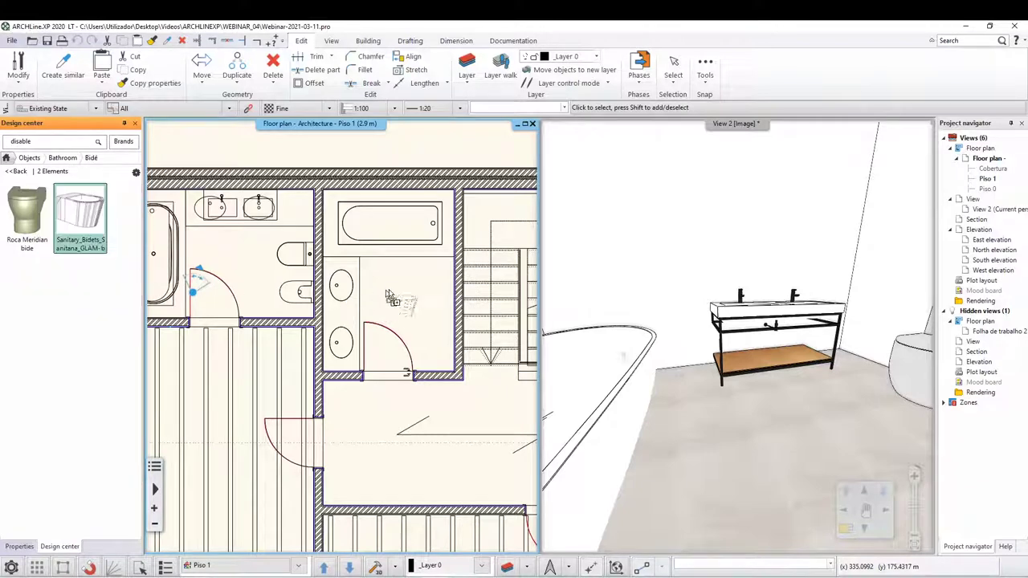
Place the bidet against the bathroom's right wall and check it alongside the bathtub and door.
left_click_drag(98, 242, 410, 302)
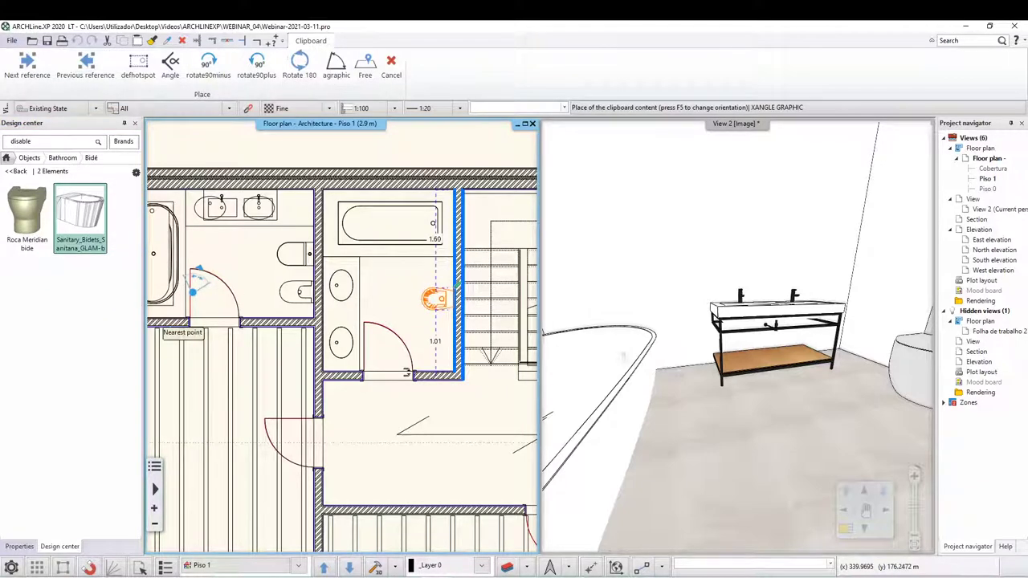
scroll(409, 296, "up", 2)
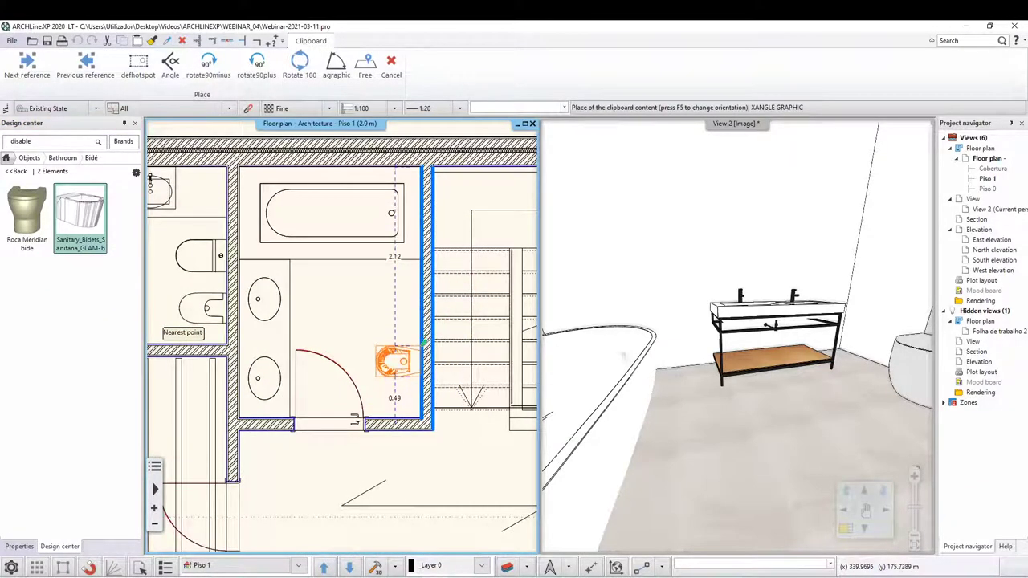
left_click(398, 358)
scroll(396, 401, "up", 1)
scroll(391, 393, "up", 4)
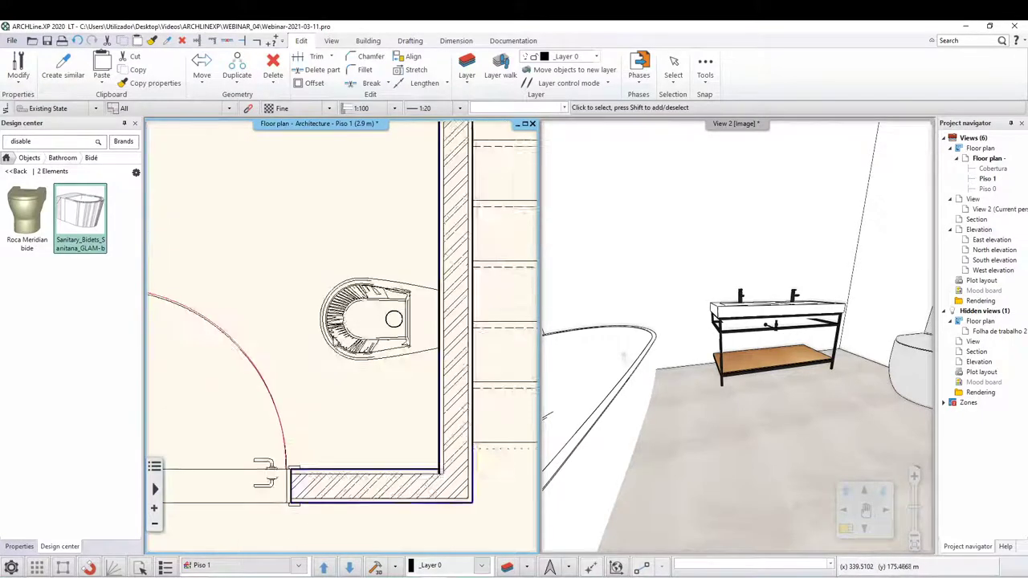
scroll(370, 384, "up", 3)
scroll(364, 379, "down", 3)
scroll(364, 379, "down", 1)
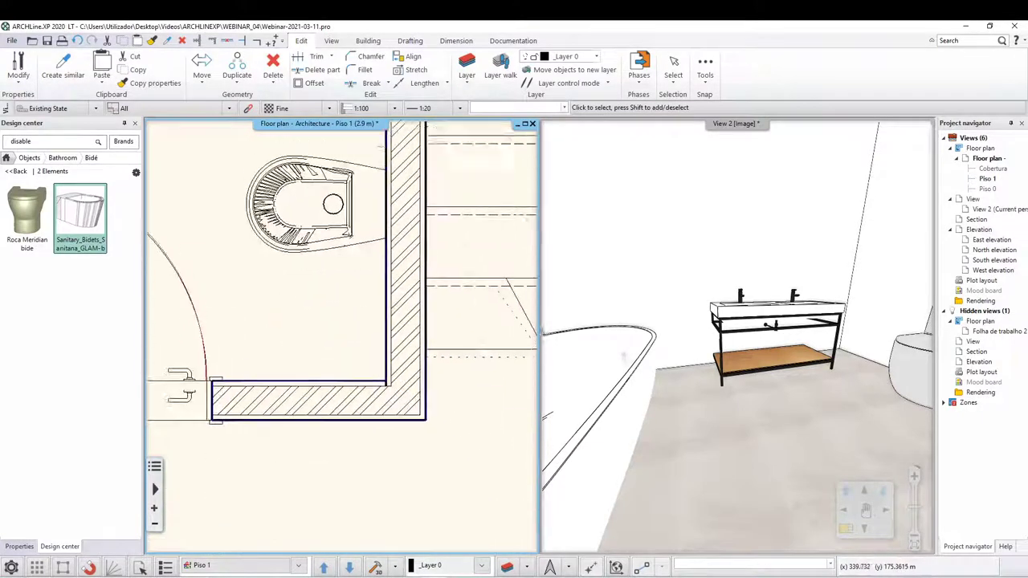
scroll(368, 353, "down", 1)
scroll(371, 321, "down", 1)
scroll(374, 297, "down", 1)
middle_click_drag(397, 383, 382, 479)
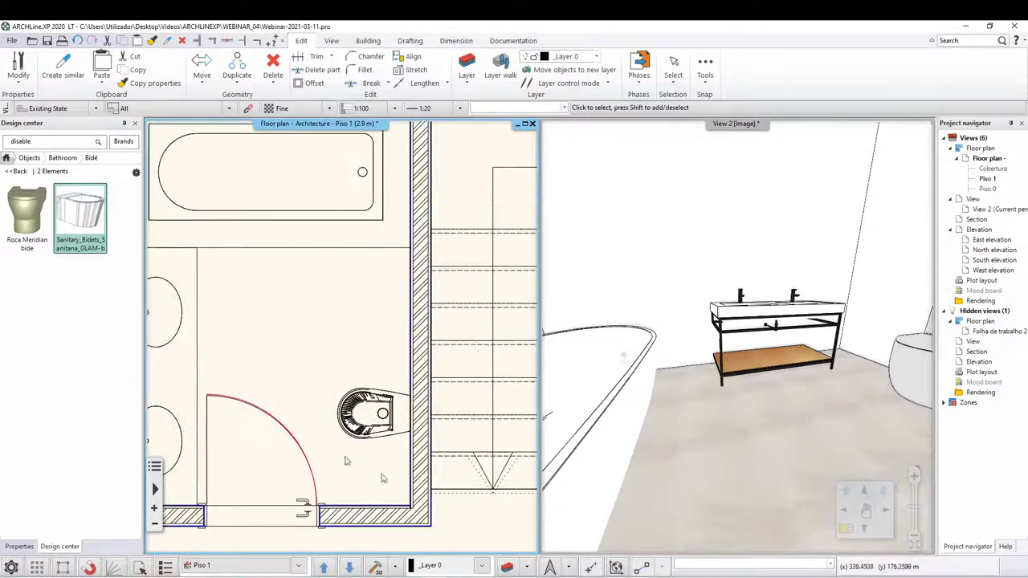
left_click(470, 542)
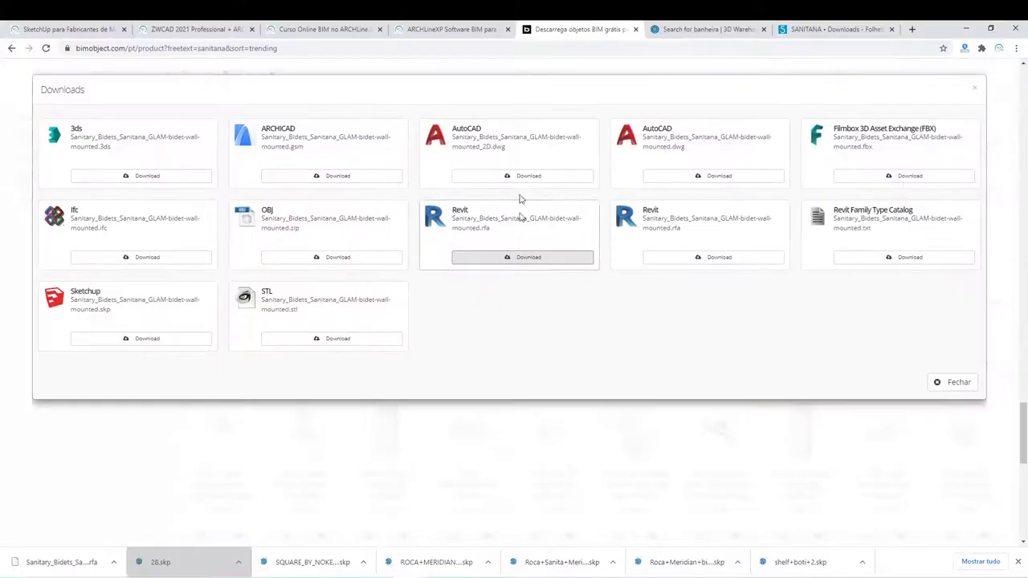
Scroll to the Sanitana GLAM wall-mounted toilet and download its Revit (.rfa) file.
left_click(333, 515)
scroll(562, 377, "down", 2)
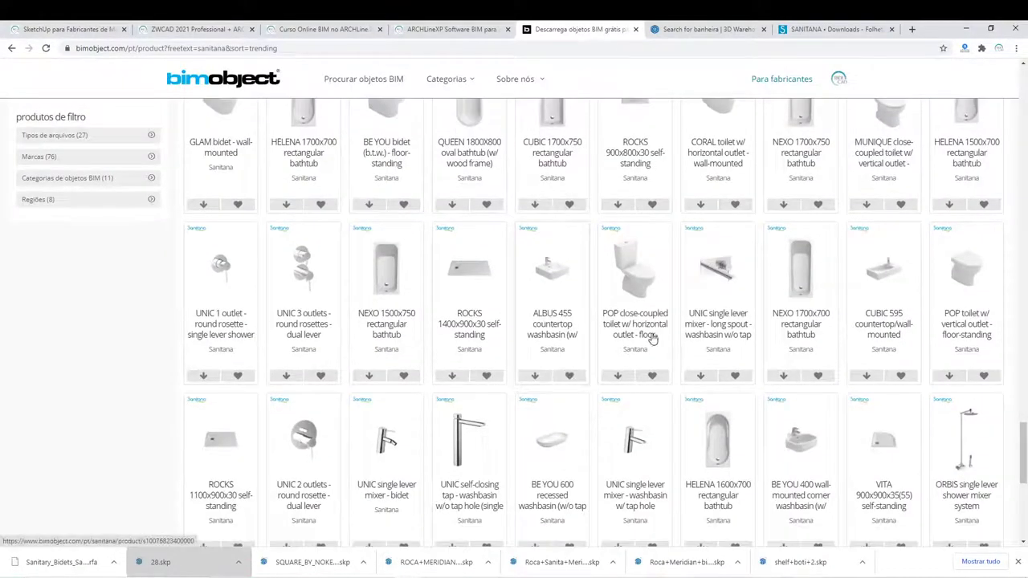
scroll(725, 277, "down", 1)
scroll(780, 276, "down", 2)
scroll(763, 356, "down", 2)
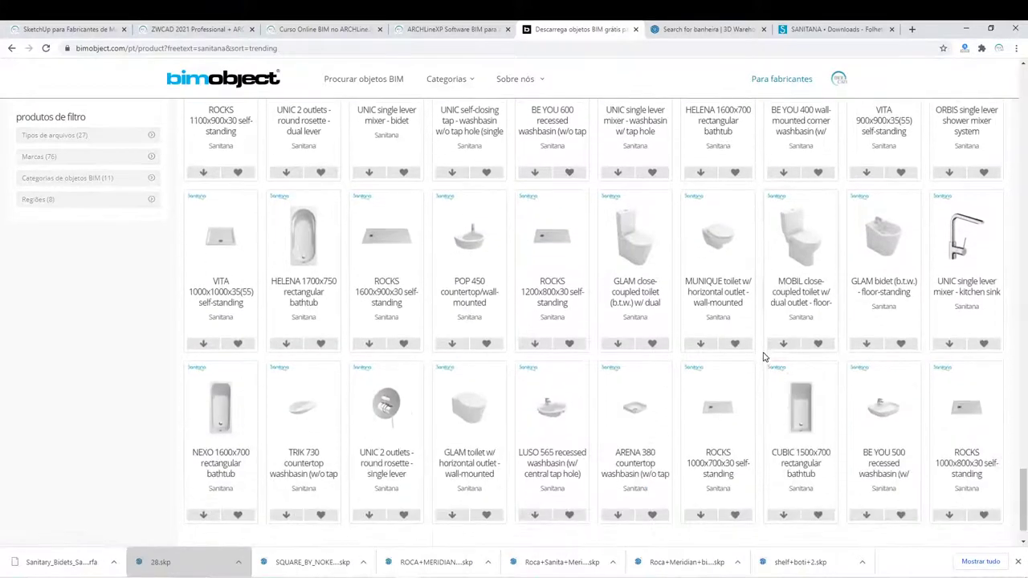
scroll(779, 344, "down", 1)
scroll(796, 337, "up", 1)
scroll(835, 321, "up", 1)
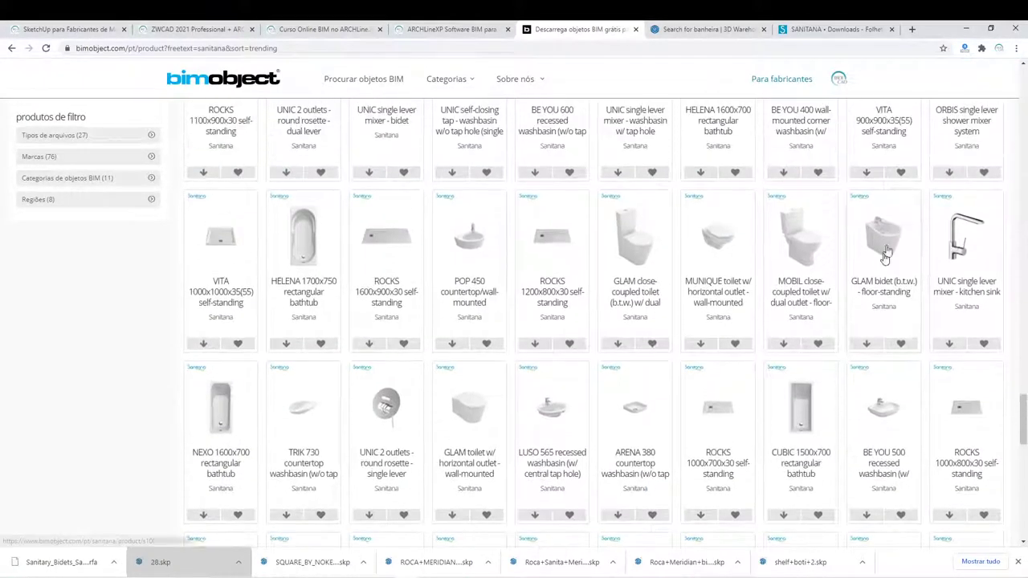
scroll(878, 286, "down", 1)
scroll(877, 286, "down", 1)
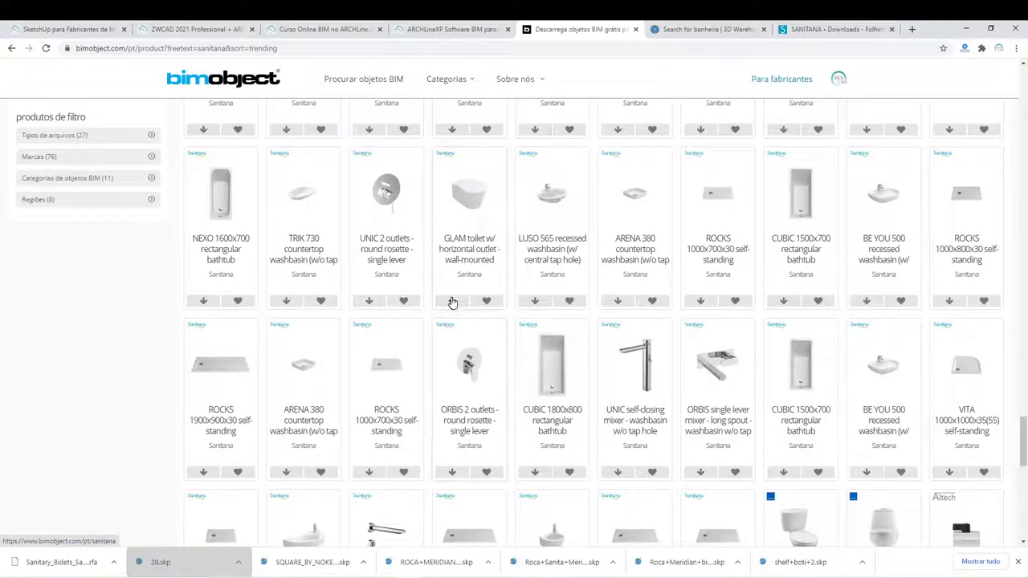
left_click(451, 302)
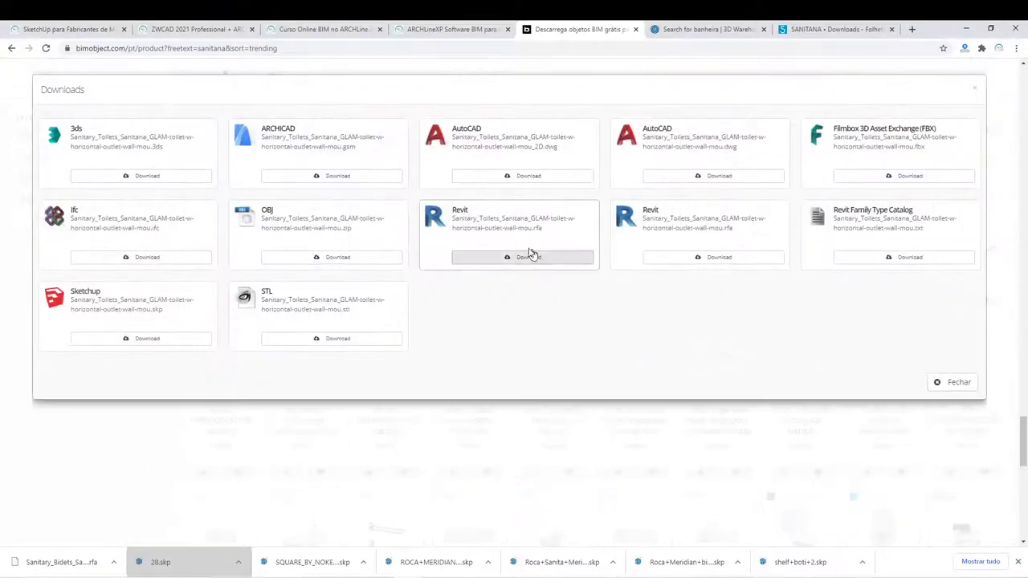
left_click(518, 255)
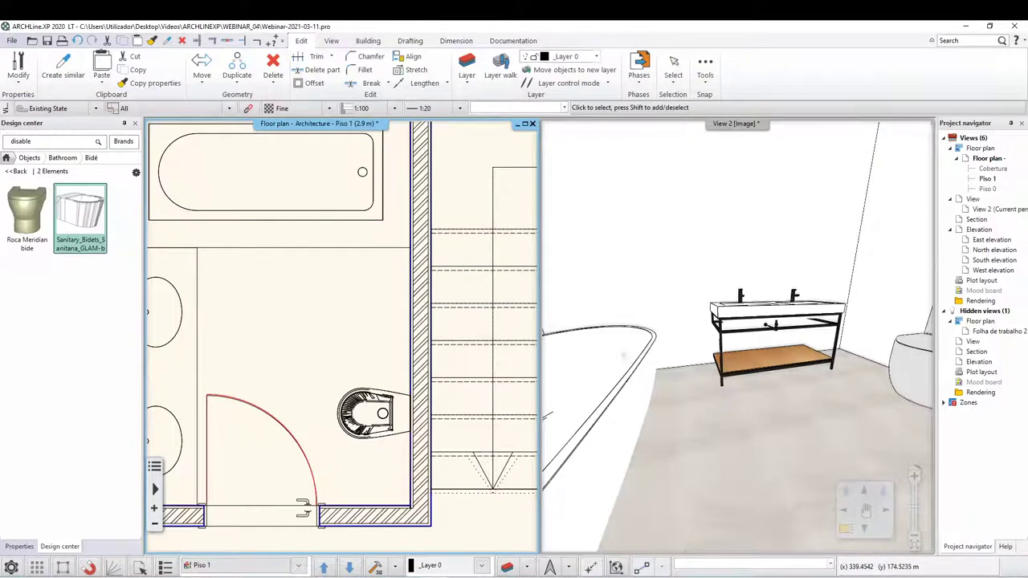
Import the toilet .rfa file at medium arc resolution and dismiss the designer note.
left_click_drag(976, 296, 979, 297)
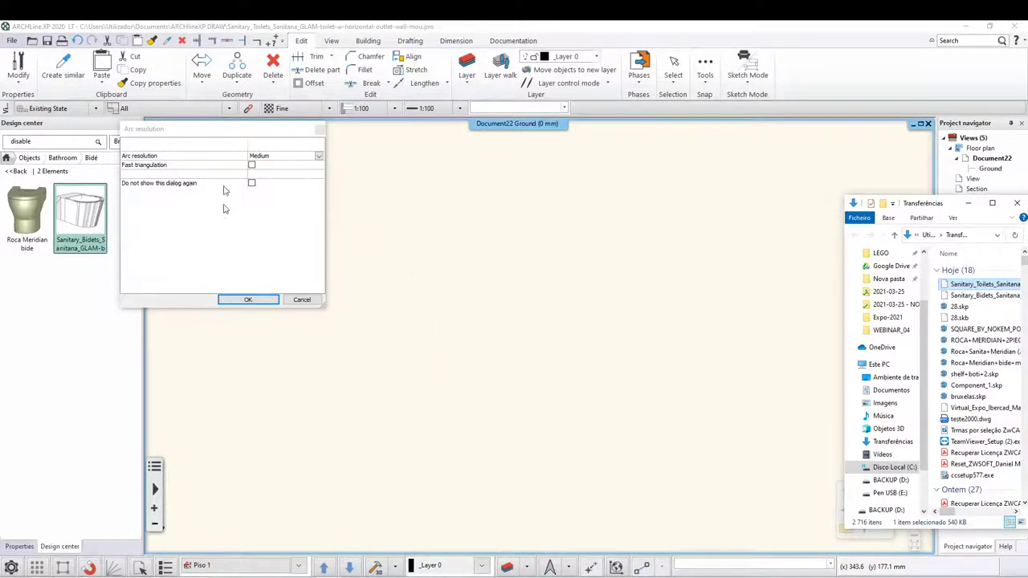
left_click(245, 300)
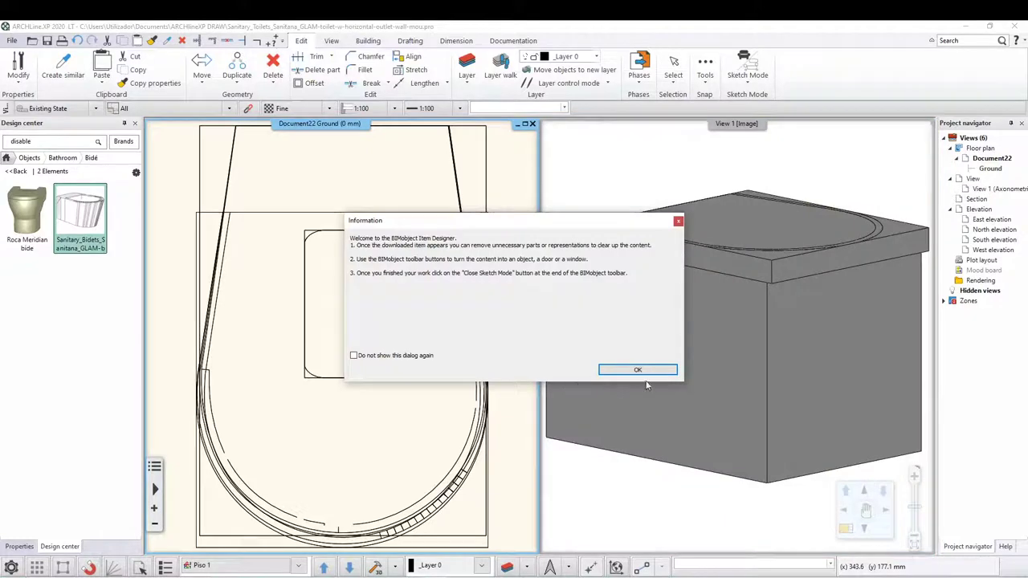
left_click(637, 371)
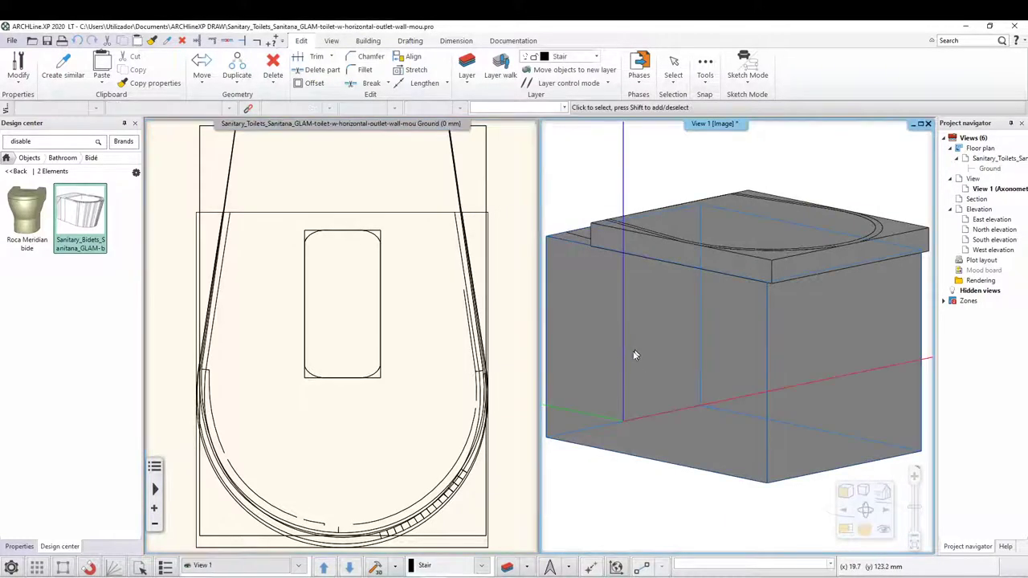
Orbit the 3D toilet and select its parts, including the outlet, to inspect them.
left_click(565, 274)
key("Escape")
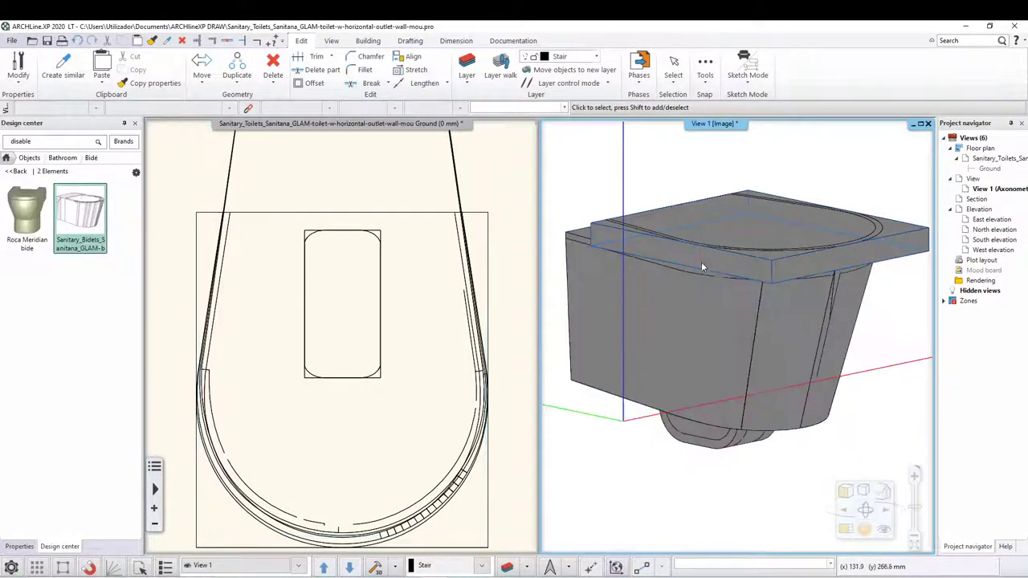
mouse_move(577, 297)
middle_mouse_down()
mouse_move(744, 290)
mouse_move(772, 383)
mouse_move(739, 458)
middle_mouse_up()
left_click(765, 299)
key("Escape")
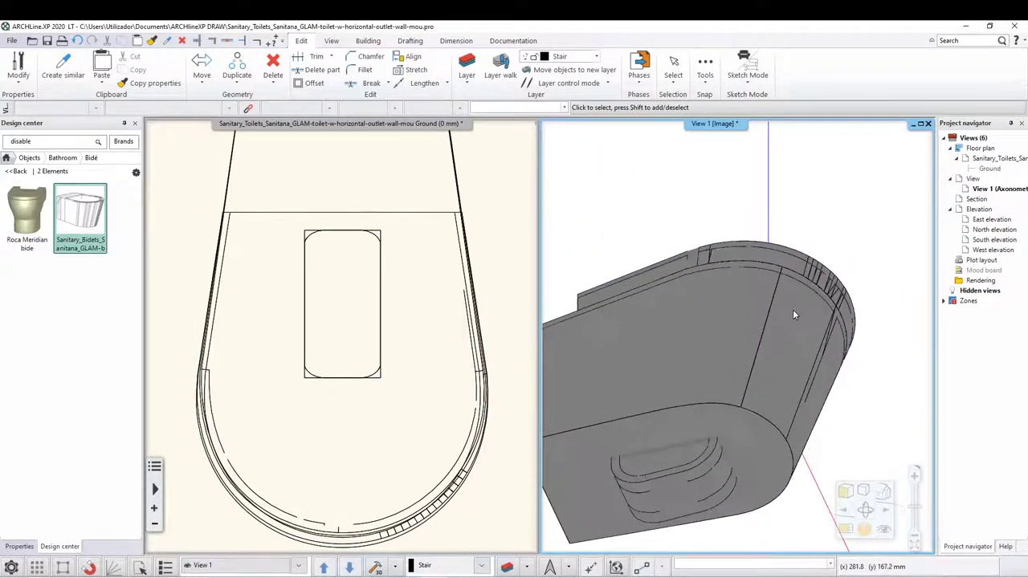
left_click(739, 457)
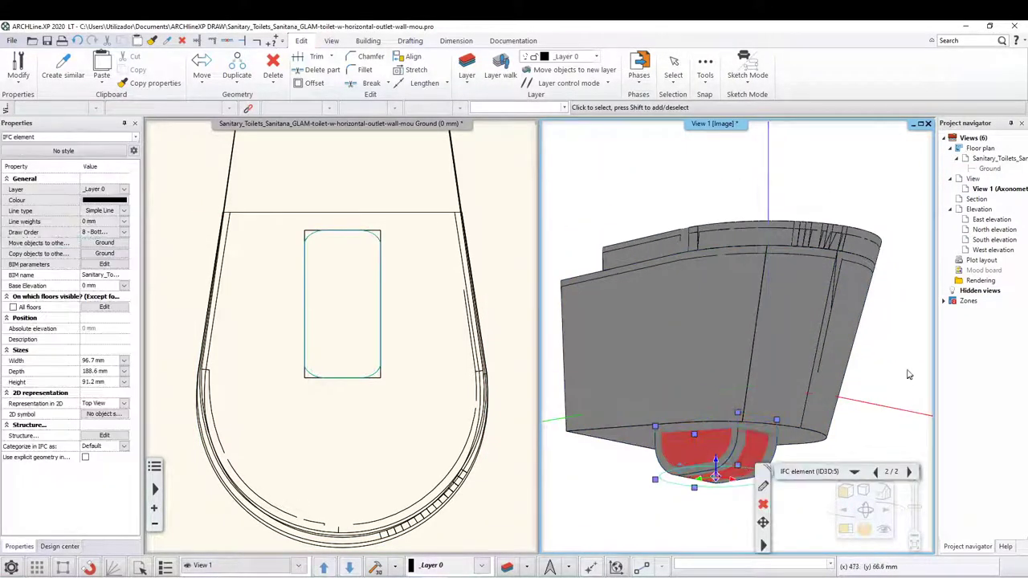
key("Escape")
middle_click_drag(908, 374, 811, 328)
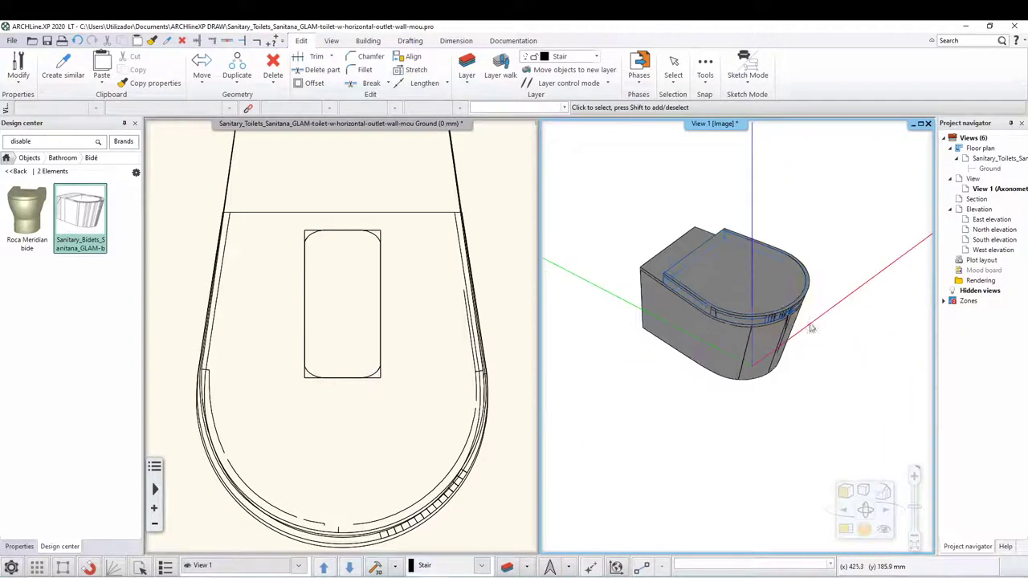
left_click(29, 159)
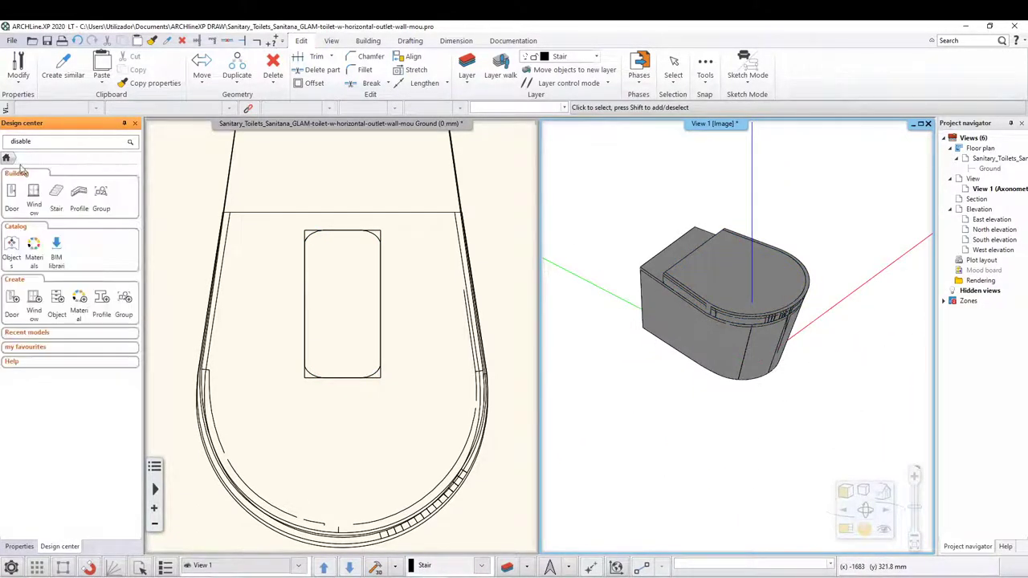
Replace the toilet's grey material with Sanitary porcelain 'sanitary white' from COLOURS > Sanitary.
left_click(33, 245)
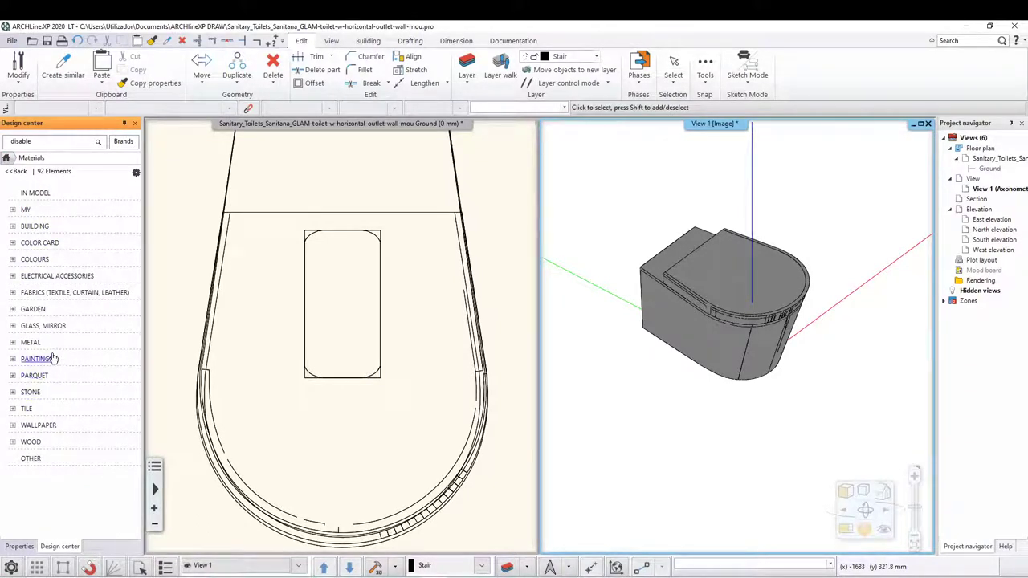
left_click(36, 259)
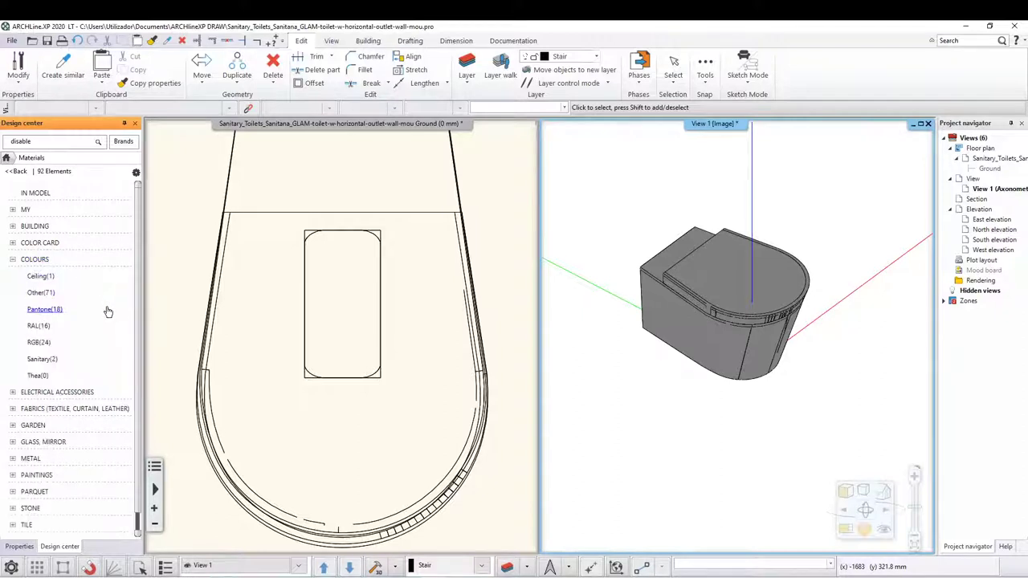
left_click(37, 359)
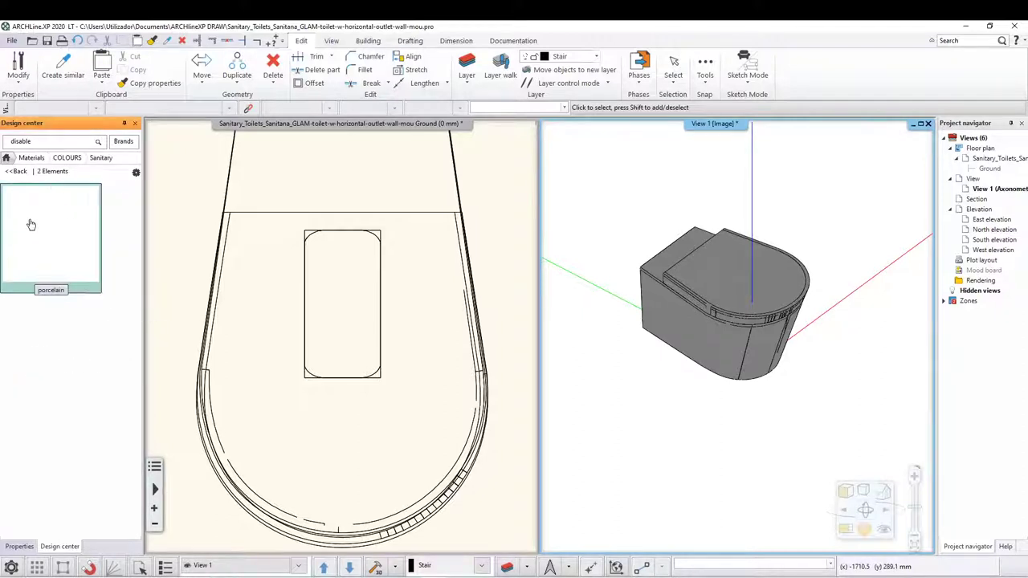
left_click_drag(30, 224, 727, 291)
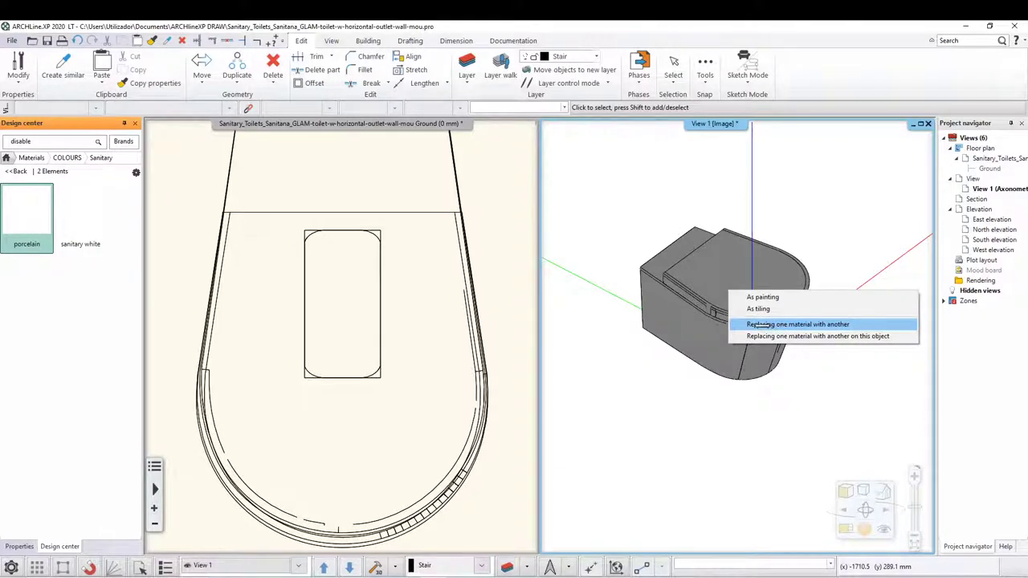
left_click(759, 325)
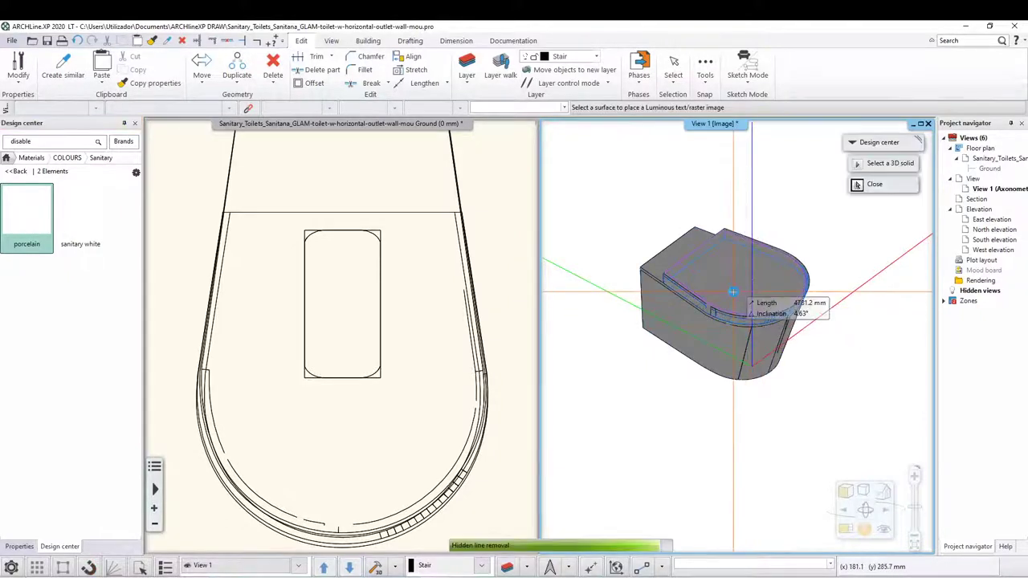
left_click(734, 295)
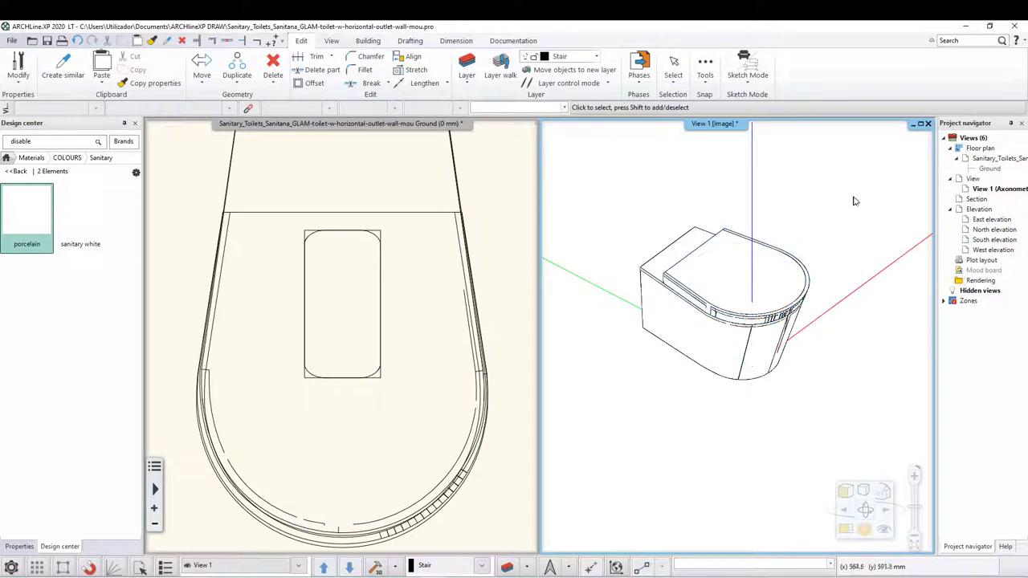
Save the toilet as a new library object under the Toilets sub category.
left_click(748, 69)
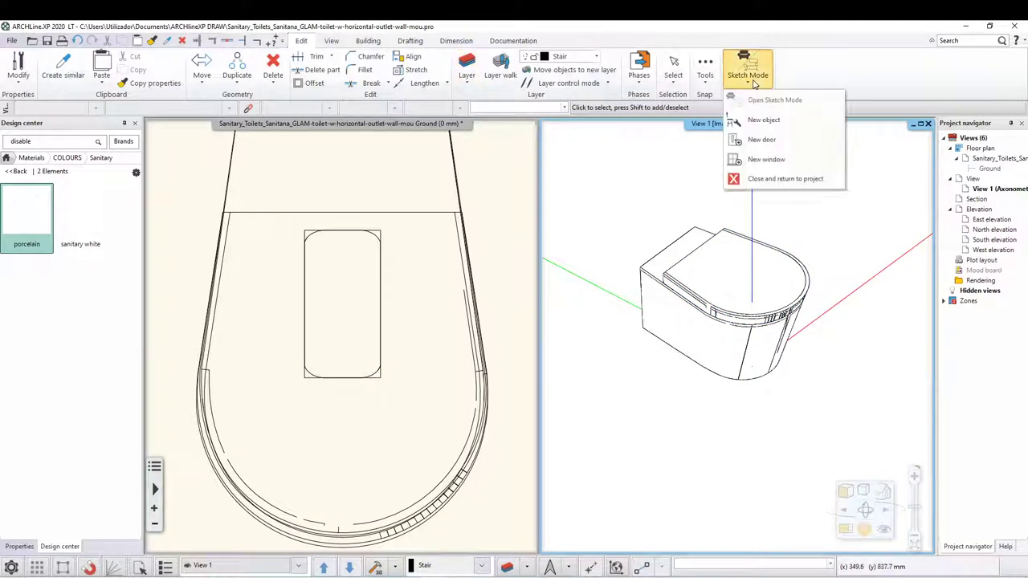
left_click(766, 179)
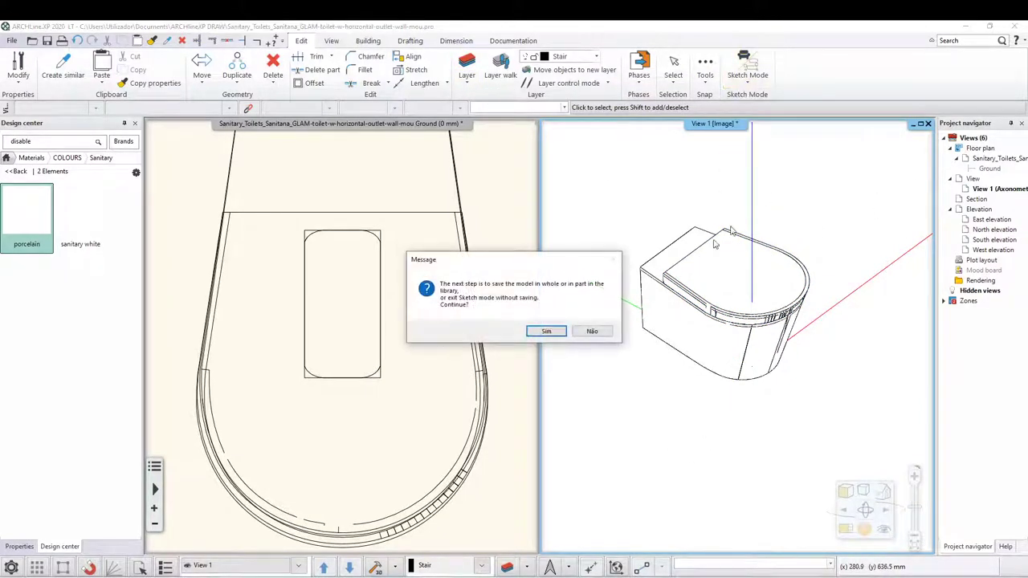
left_click(546, 332)
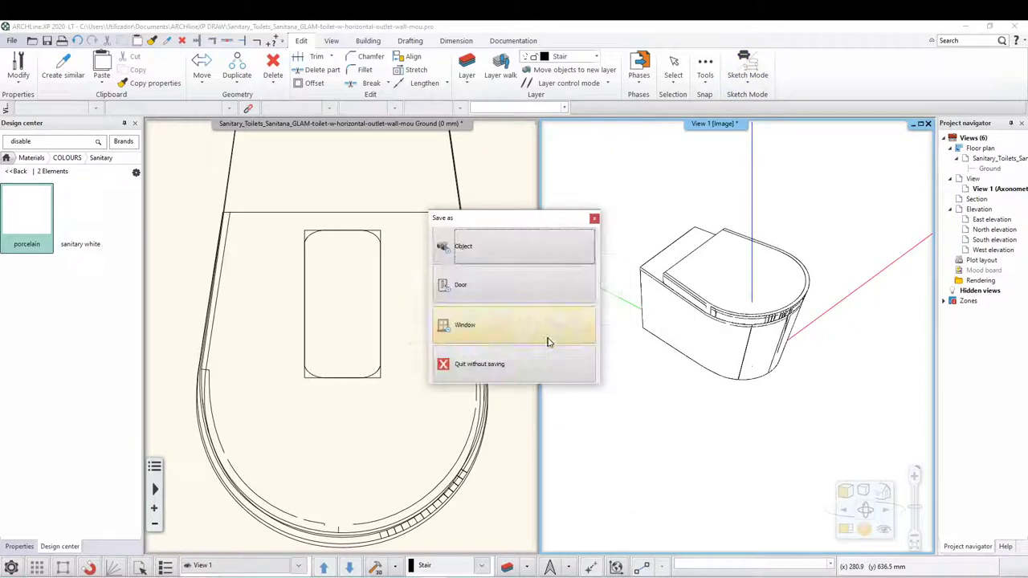
left_click(478, 253)
left_click(506, 293)
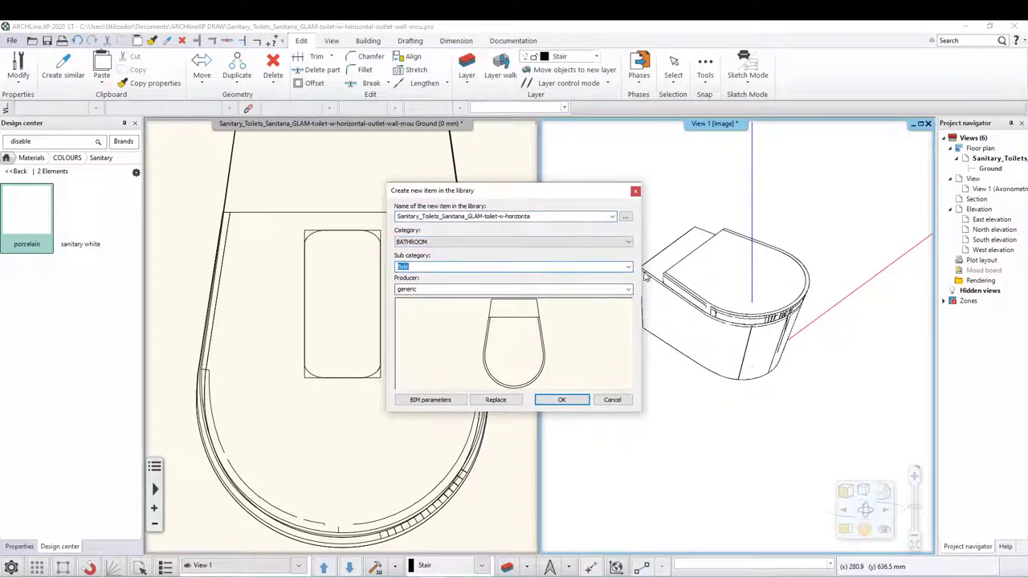
left_click(439, 268)
left_click(423, 341)
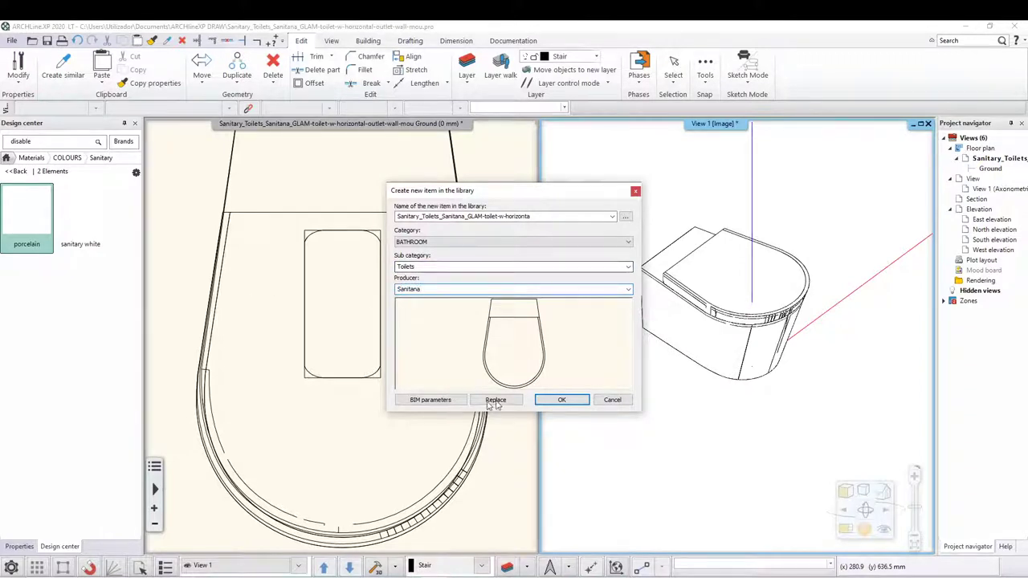
left_click(562, 400)
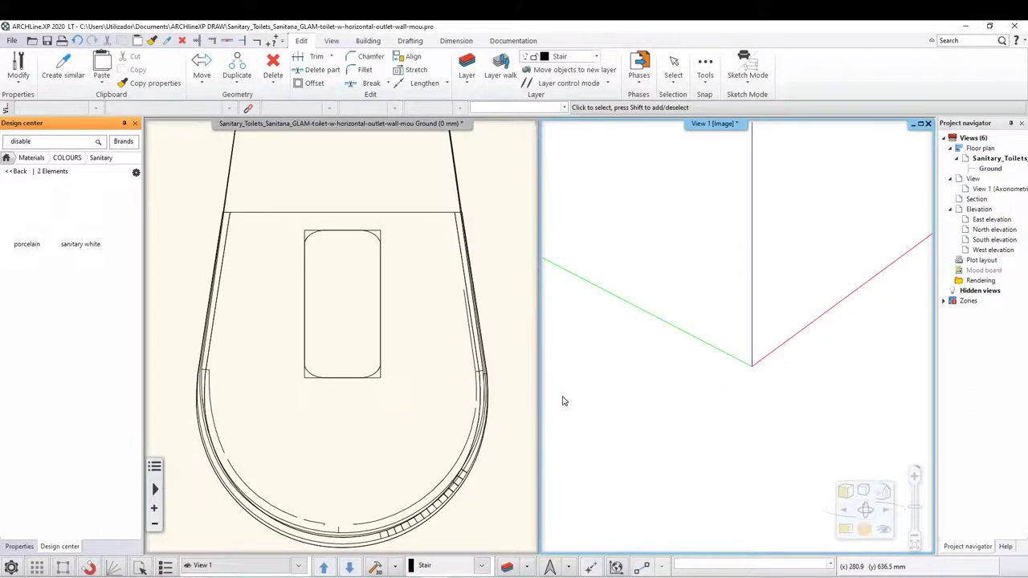
Exit the toilet object drawing without saving, returning to the Webinar project.
left_click(748, 80)
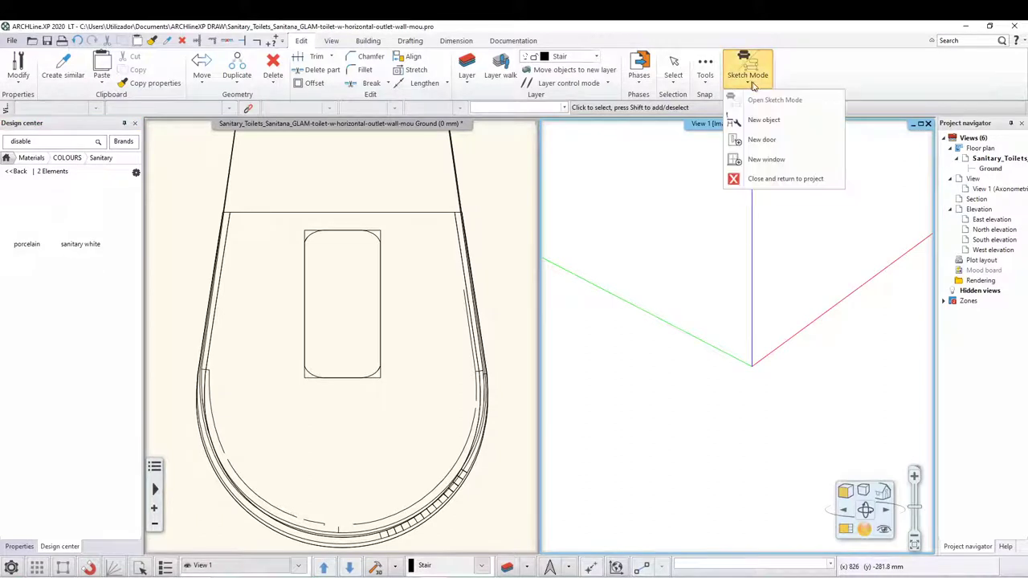
left_click(787, 179)
left_click(544, 331)
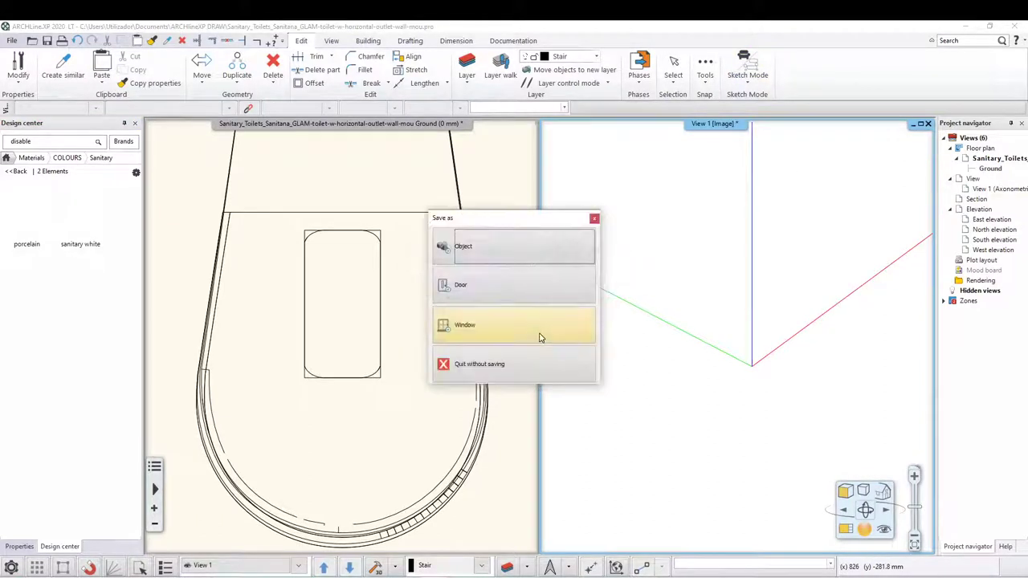
left_click(474, 379)
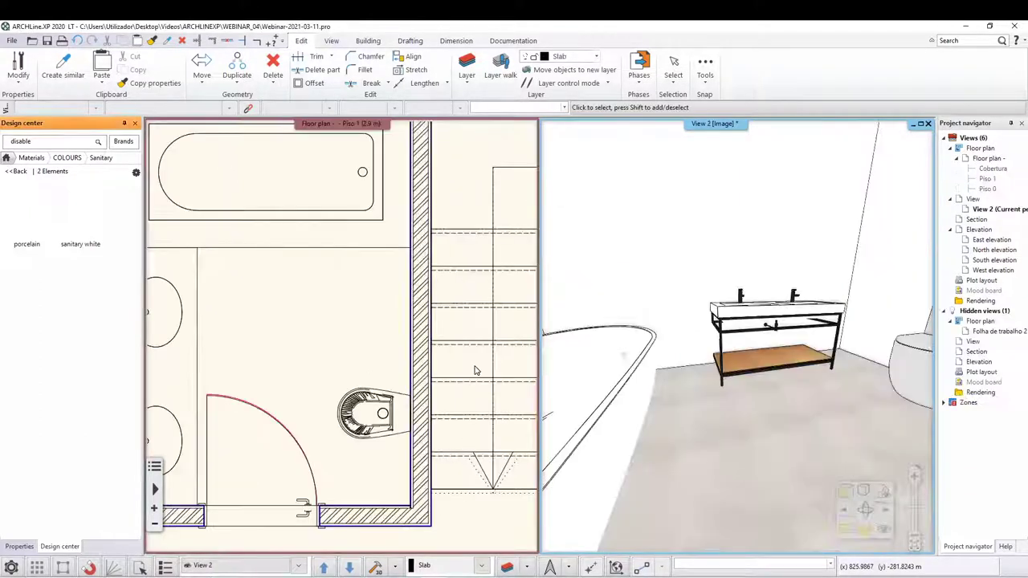
Place the Sanitana GLAM wall-hung toilet from Objects > Bathroom > Toilets against the bathroom wall.
left_click(7, 159)
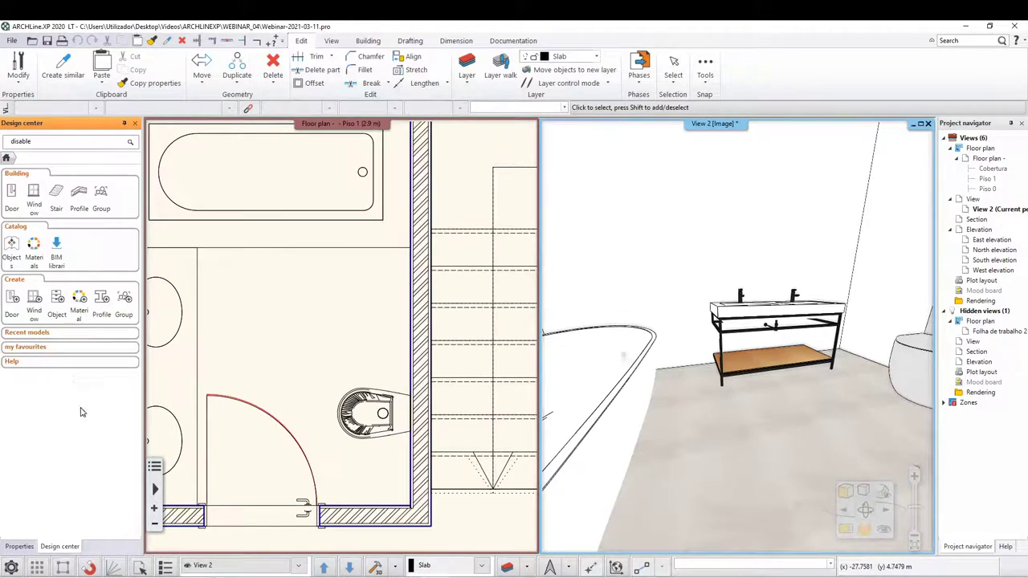
left_click(5, 251)
scroll(79, 299, "down", 2)
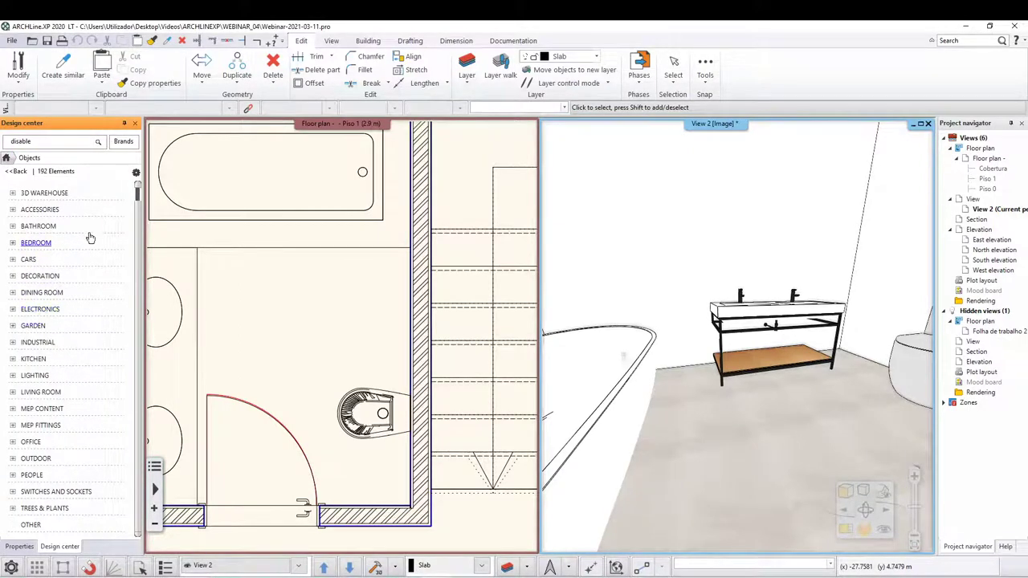
left_click(34, 230)
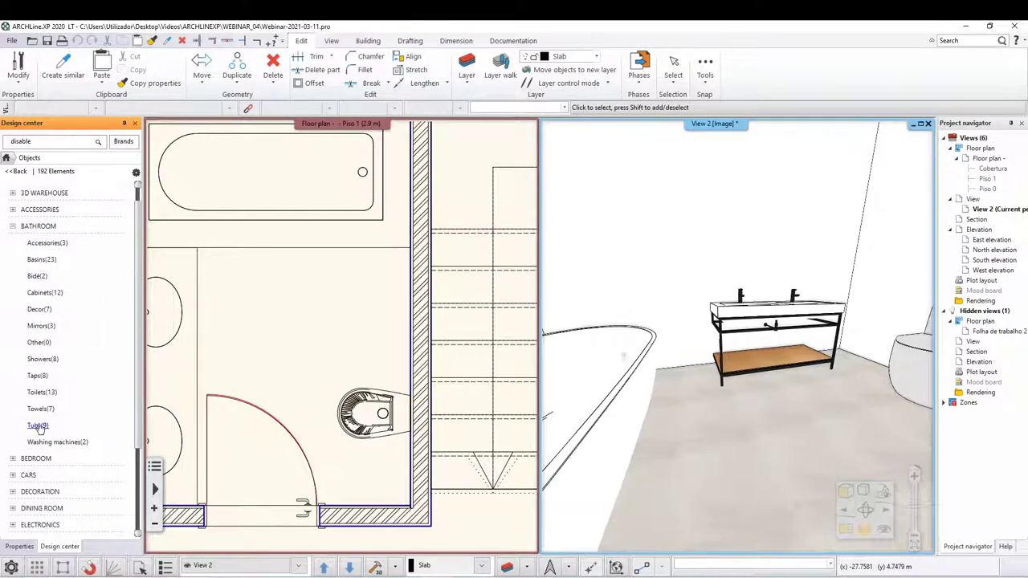
left_click(42, 393)
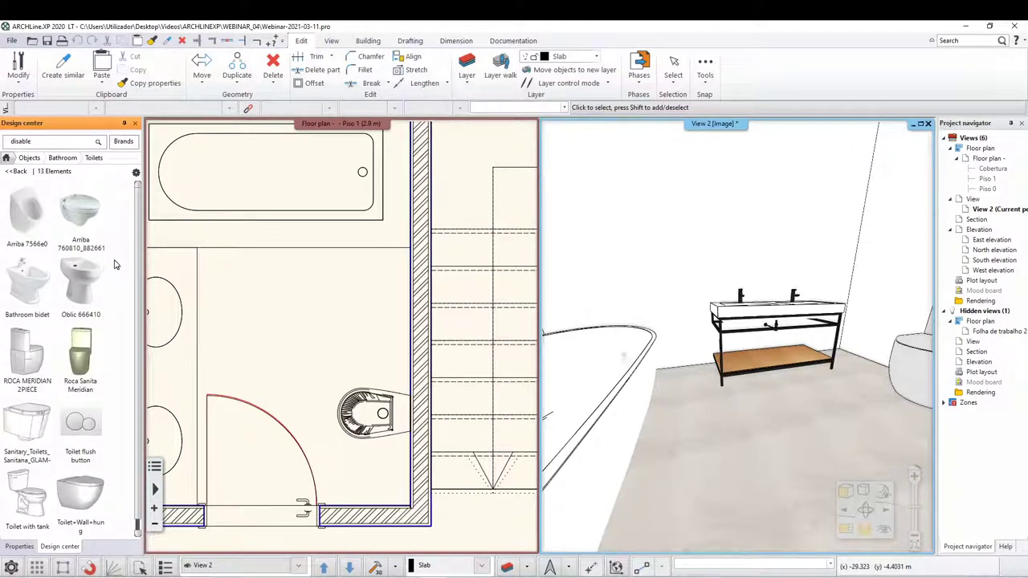
scroll(115, 265, "down", 2)
mouse_move(27, 287)
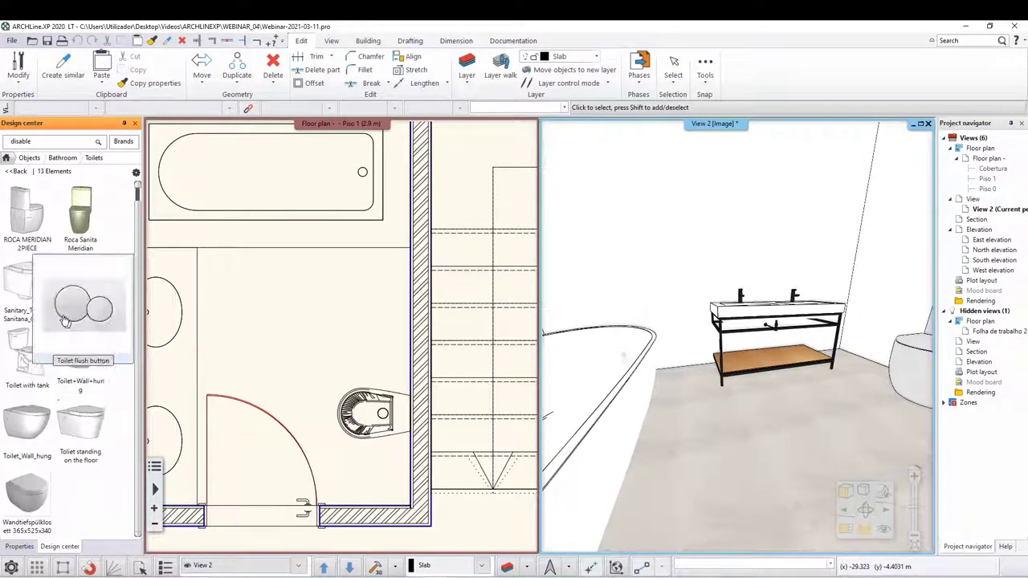
left_click(16, 295)
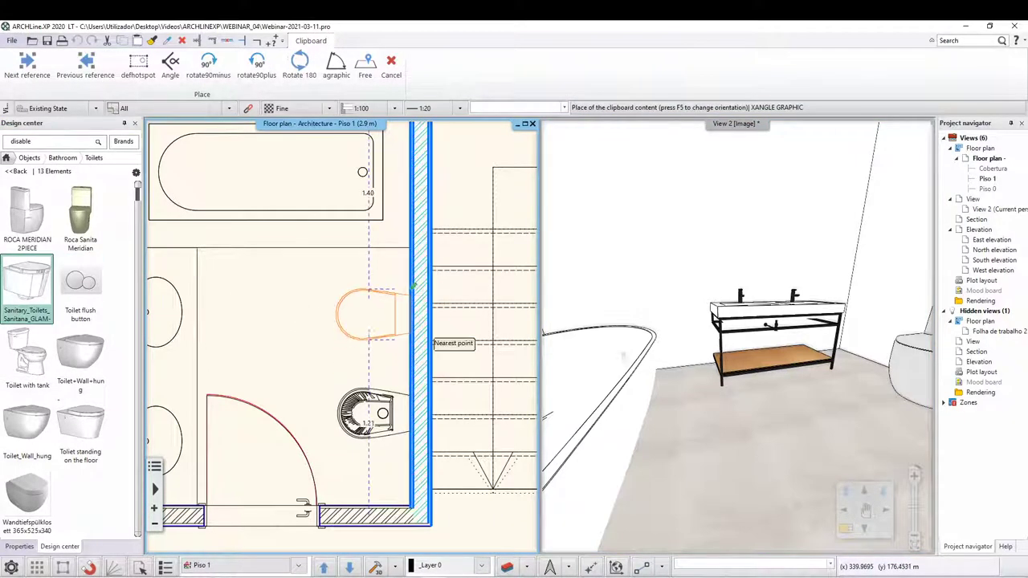
left_click(413, 295)
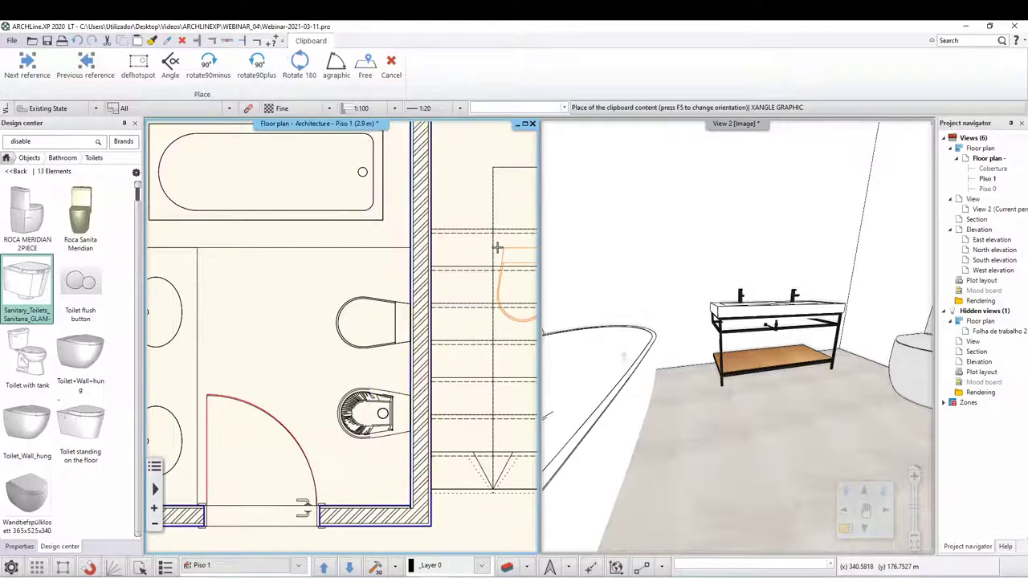
key("Escape")
Move the 3D camera inside the bathroom to view the bidet and toilet.
scroll(312, 397, "down", 2)
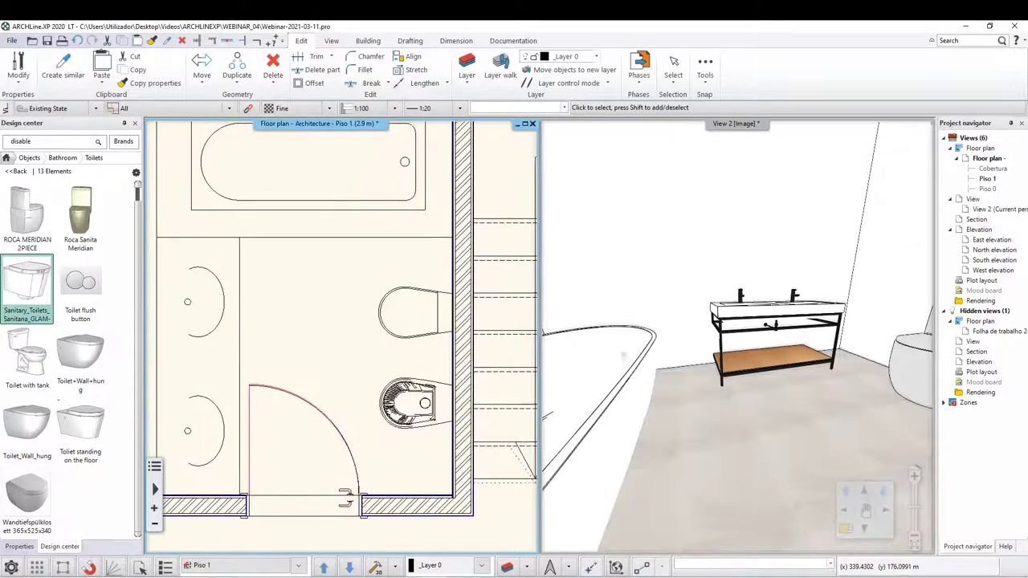
scroll(313, 397, "down", 2)
scroll(312, 396, "down", 2)
left_click_drag(223, 319, 319, 339)
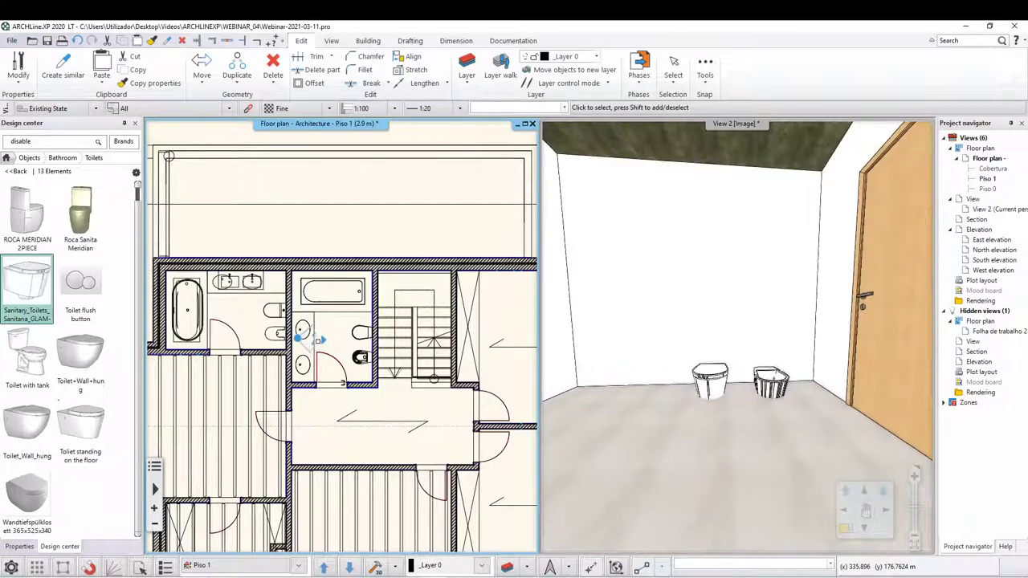
Raise the toilet to 0.2 m above the floor with Move.
left_click(714, 384)
right_click(721, 390)
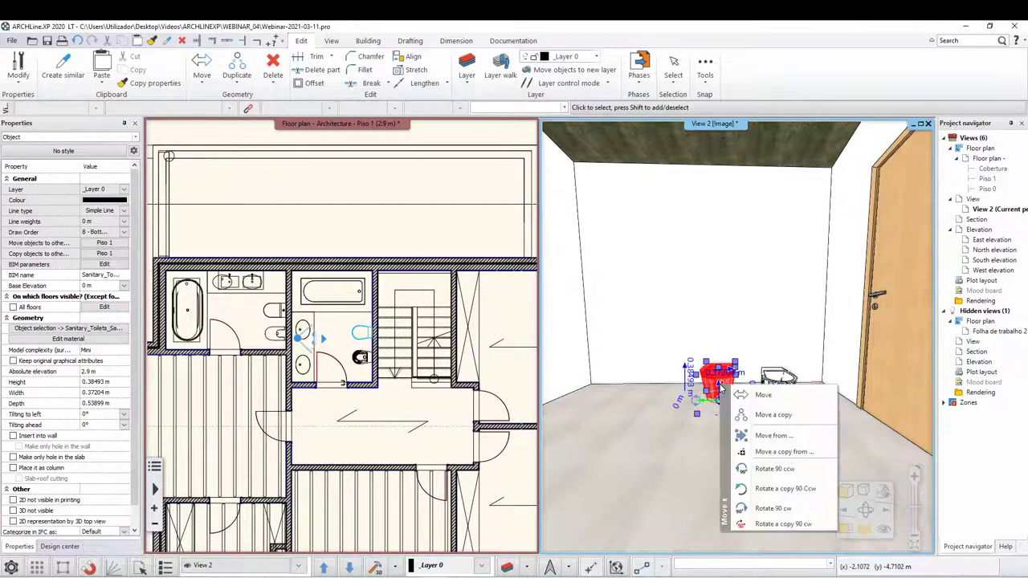
left_click(828, 395)
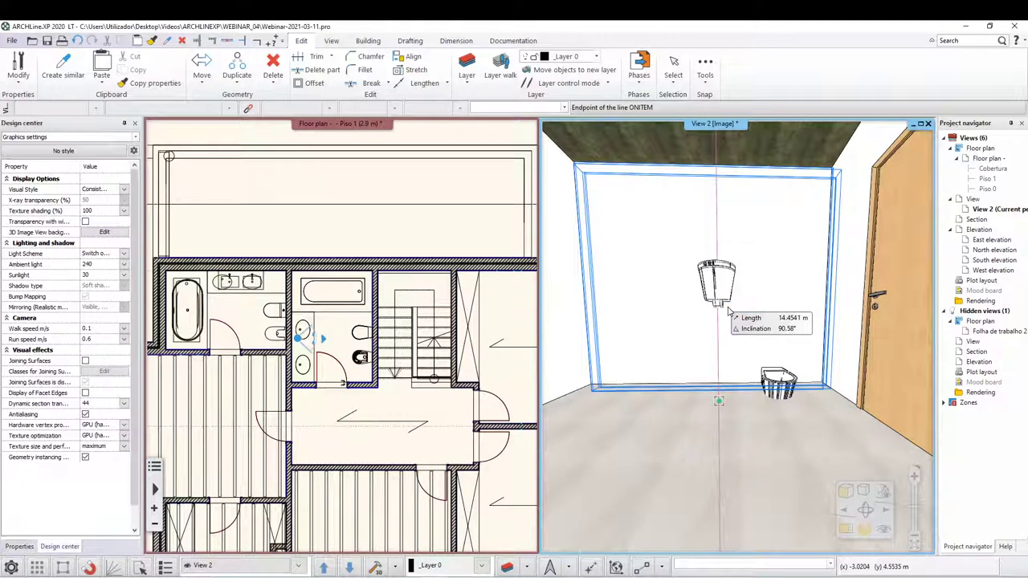
left_click(729, 312)
Raise the bidet to 0.2 m above the floor, then zoom into the floor plan.
left_click(778, 379)
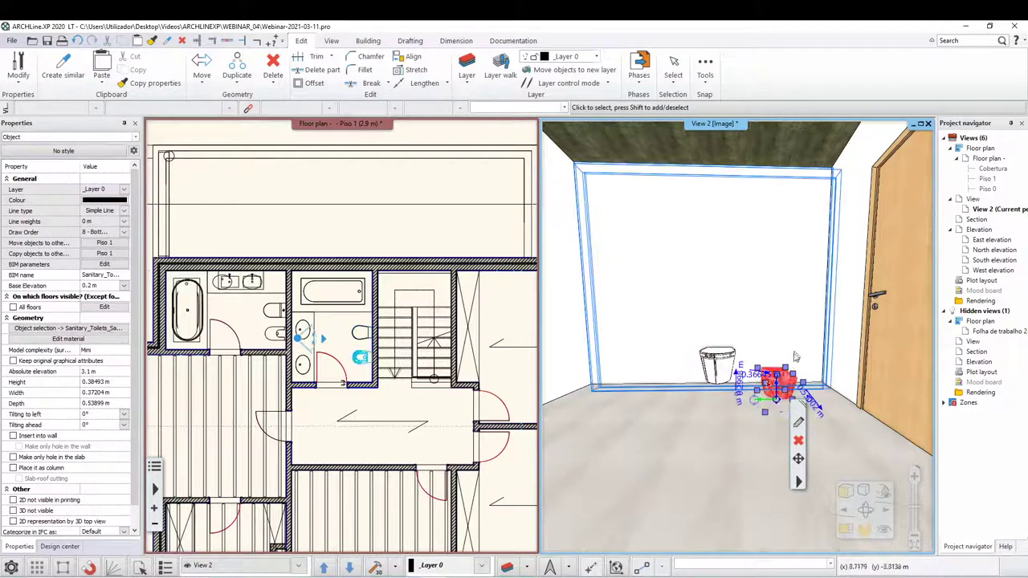
right_click(784, 379)
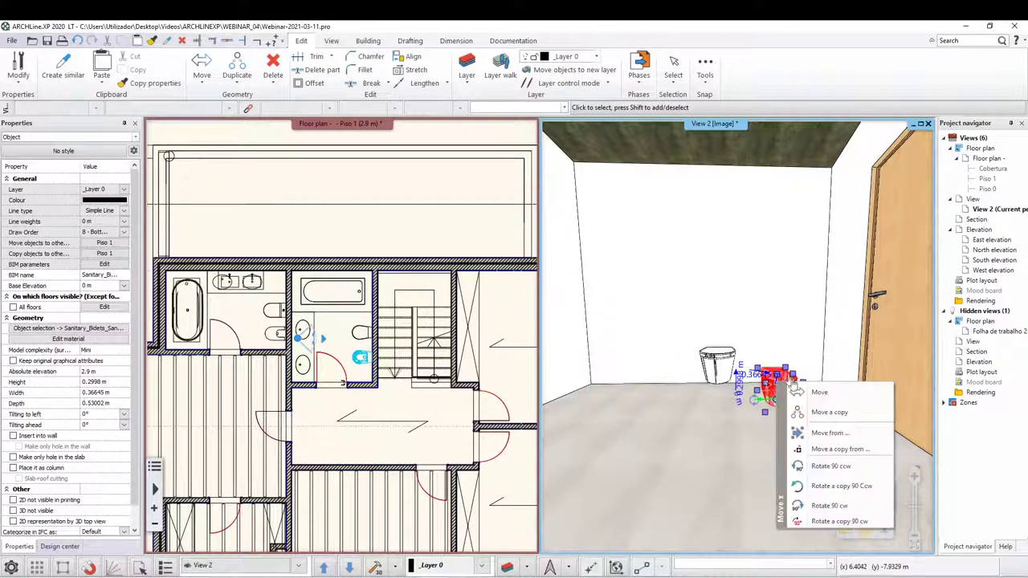
left_click(804, 385)
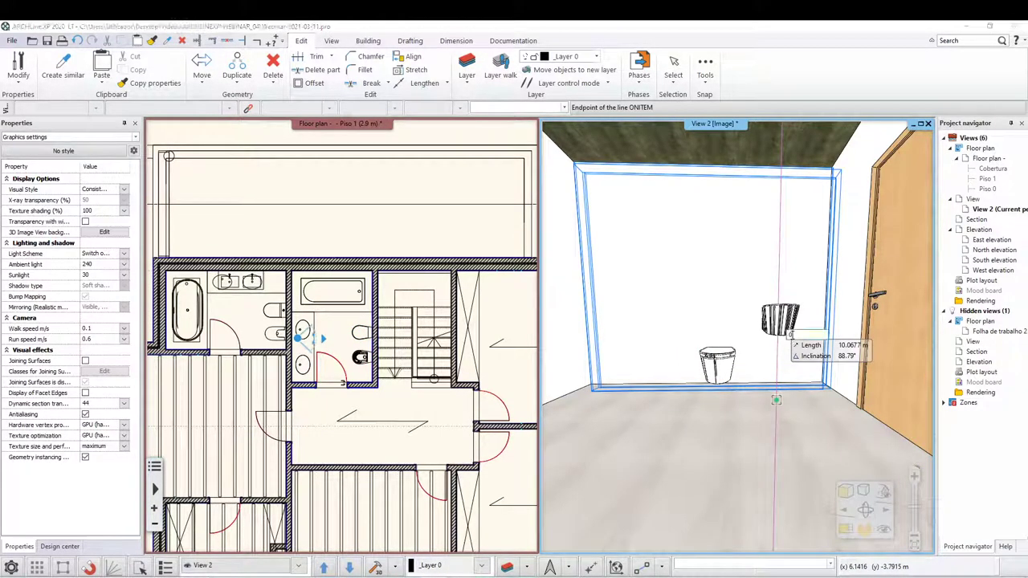
left_click(770, 387)
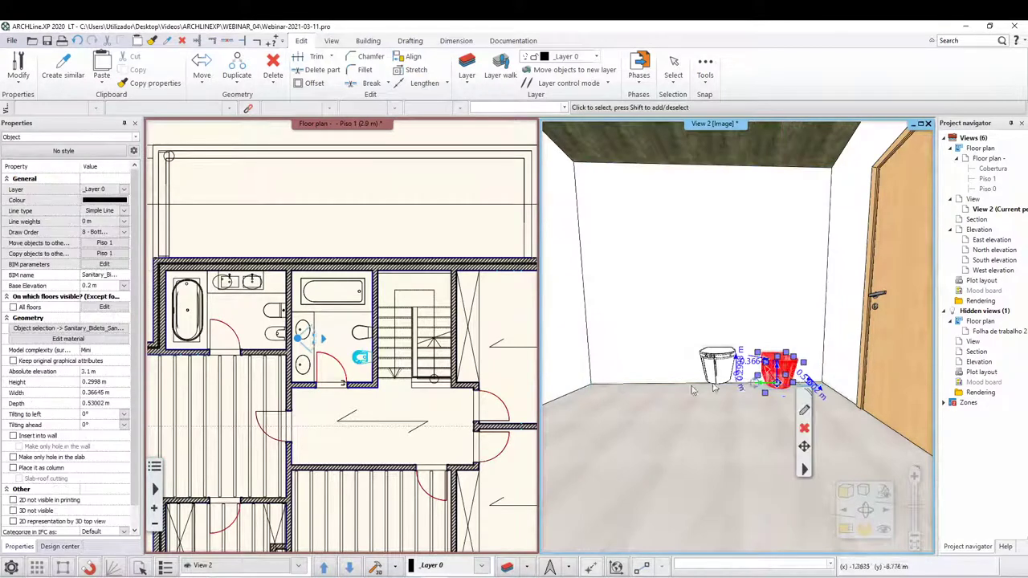
mouse_move(707, 377)
middle_mouse_down()
mouse_move(696, 367)
mouse_move(682, 377)
middle_mouse_up()
left_click(336, 186)
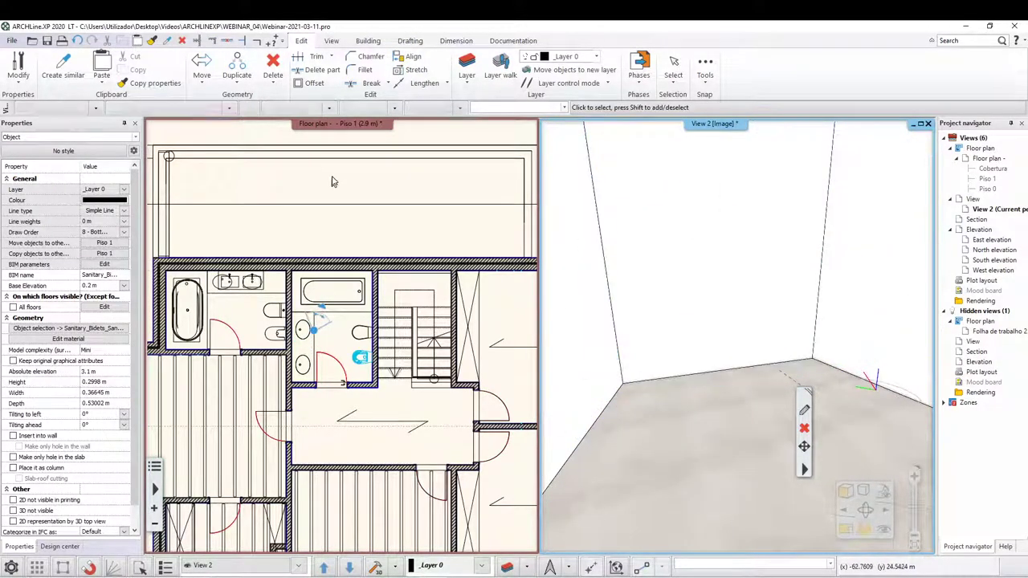
scroll(337, 345, "up", 2)
scroll(339, 345, "up", 2)
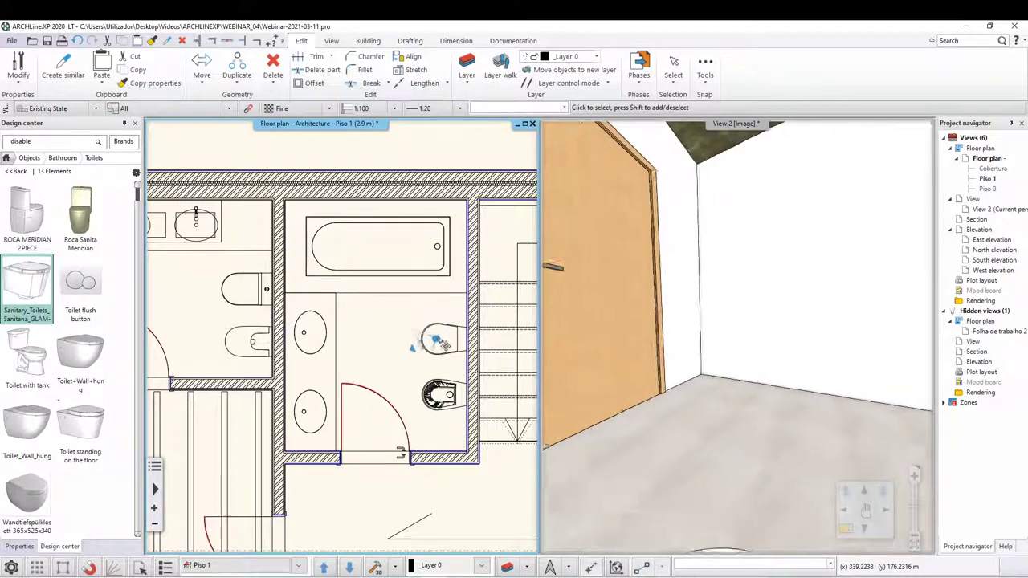
Measure the 1.86 m distance from the bathroom door opening up the left side.
left_click(436, 349)
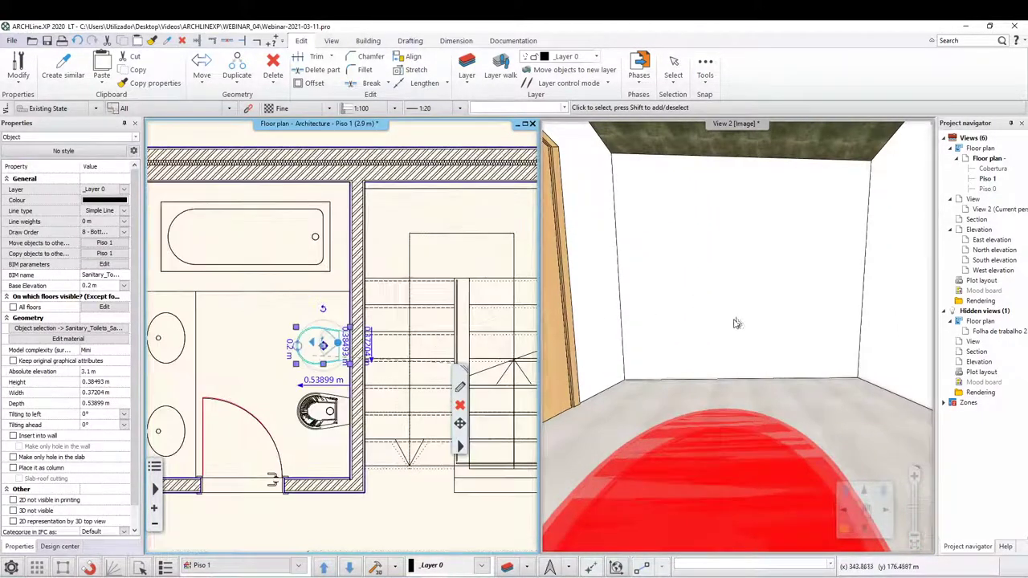
left_click(195, 479)
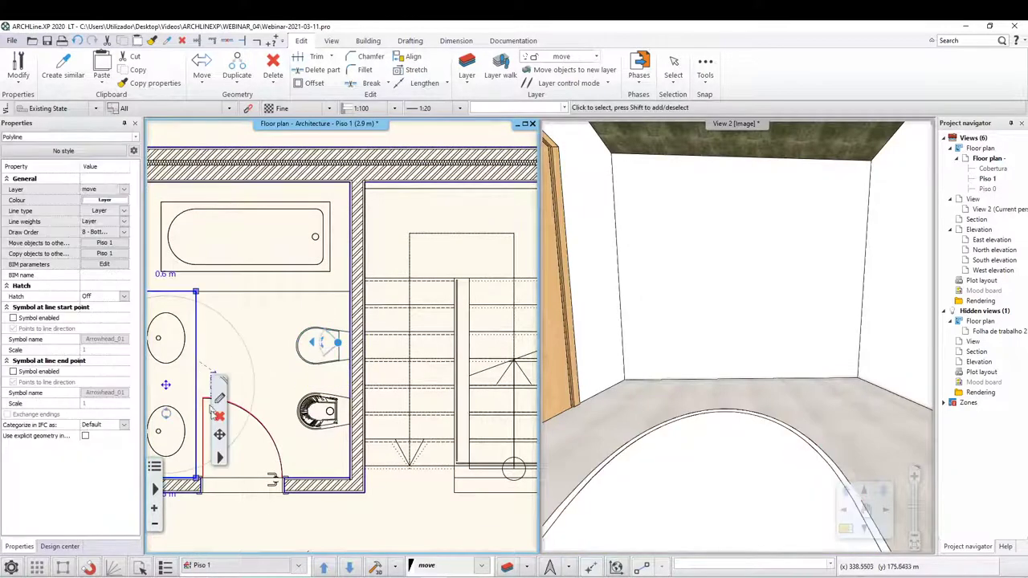
left_click(462, 45)
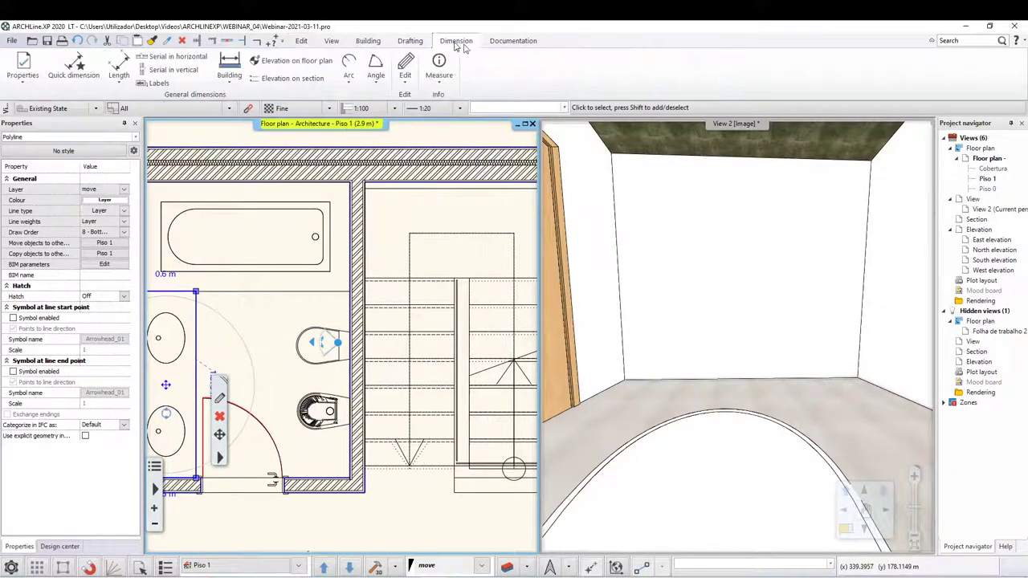
left_click(442, 76)
left_click(454, 101)
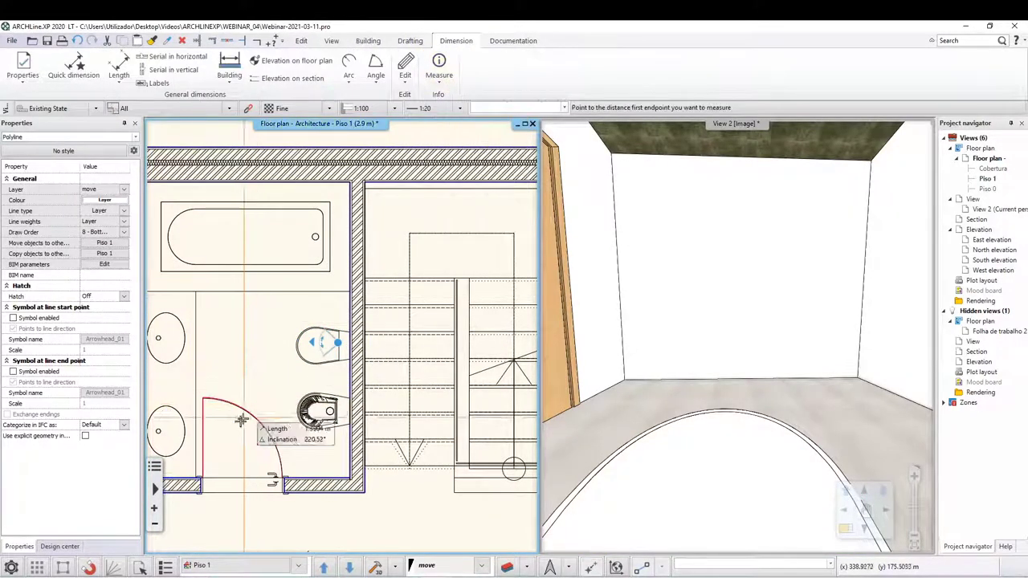
left_click(196, 479)
left_click(196, 294)
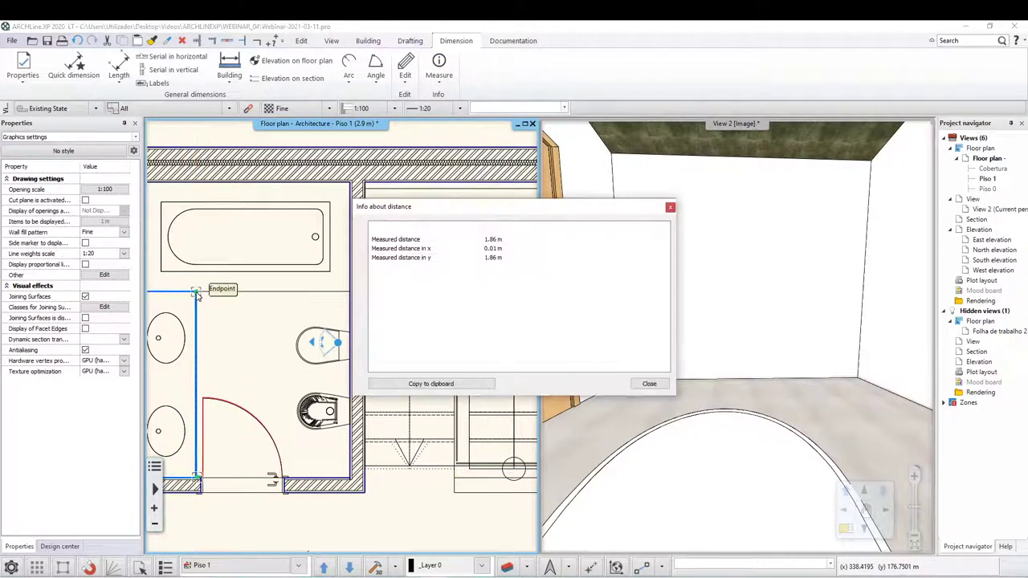
left_click(643, 383)
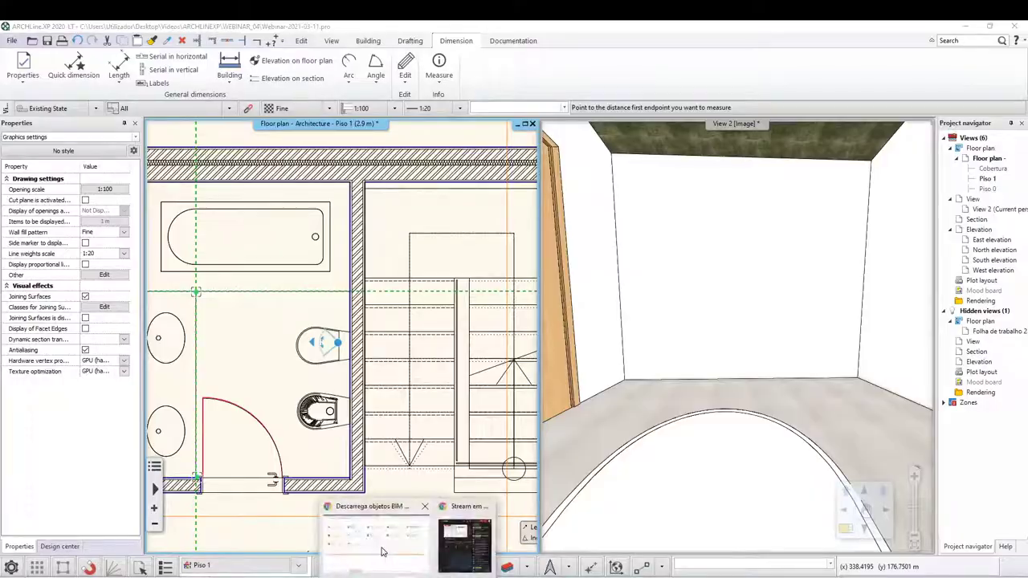
left_click(374, 536)
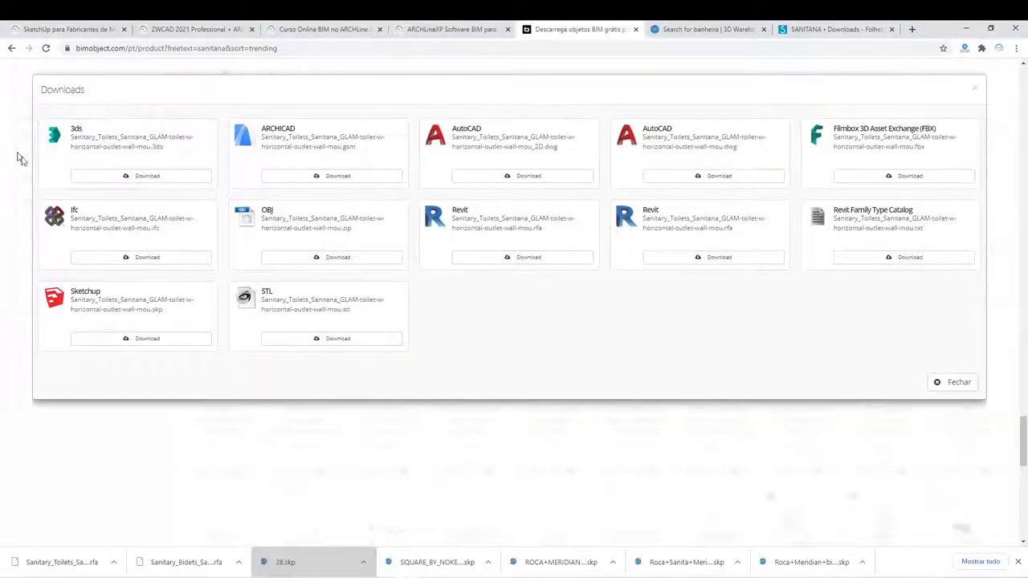
Close the downloads panel in the BIMobject catalogue.
left_click(969, 91)
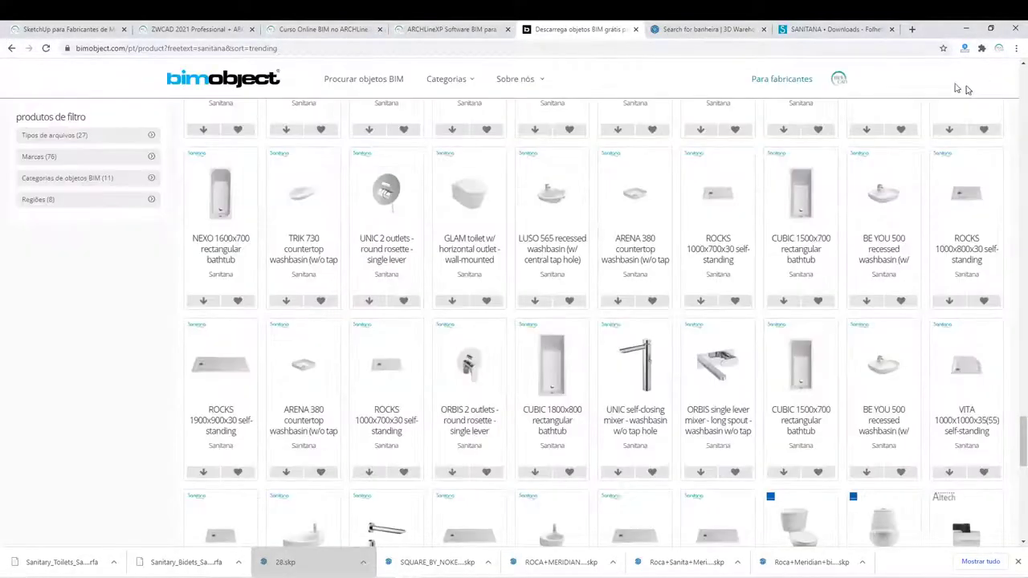
scroll(287, 161, "up", 1)
scroll(287, 161, "down", 10)
scroll(289, 169, "up", 2)
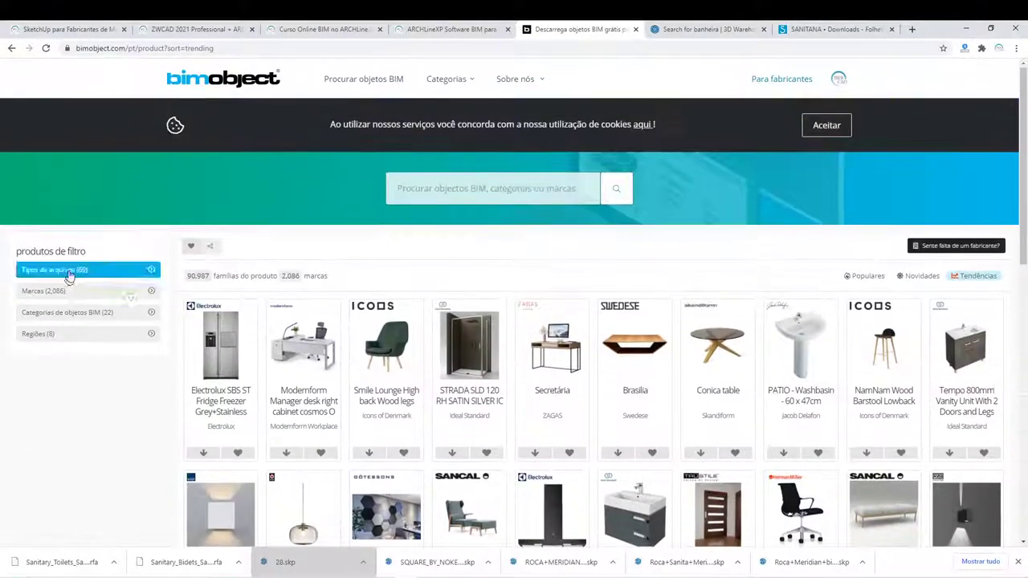
Open the Marcas brand filter and search for 'sanitana' to get Sanitana (214).
left_click(49, 299)
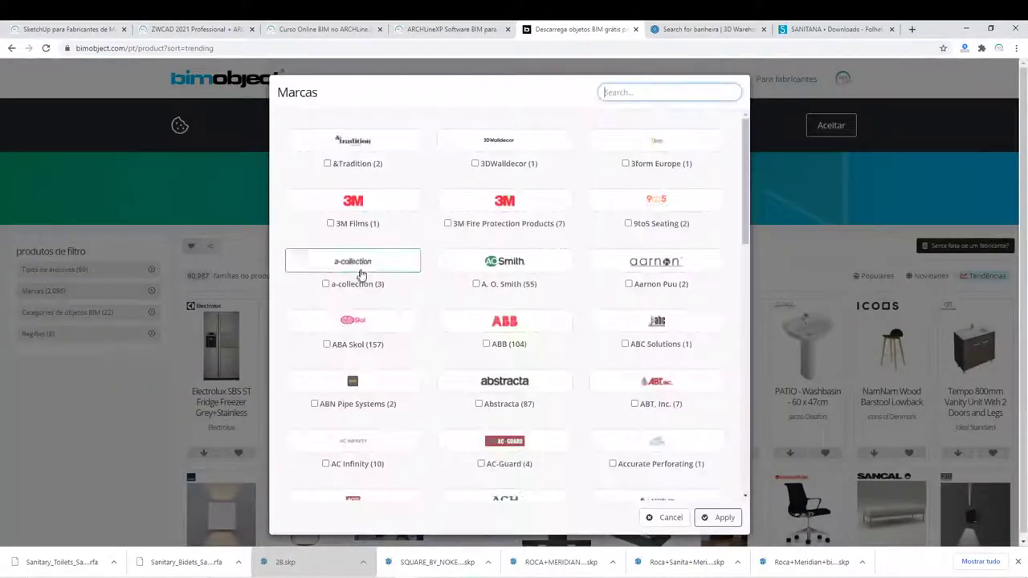
scroll(535, 291, "down", 1)
scroll(541, 296, "down", 5)
scroll(539, 293, "down", 4)
scroll(541, 296, "down", 3)
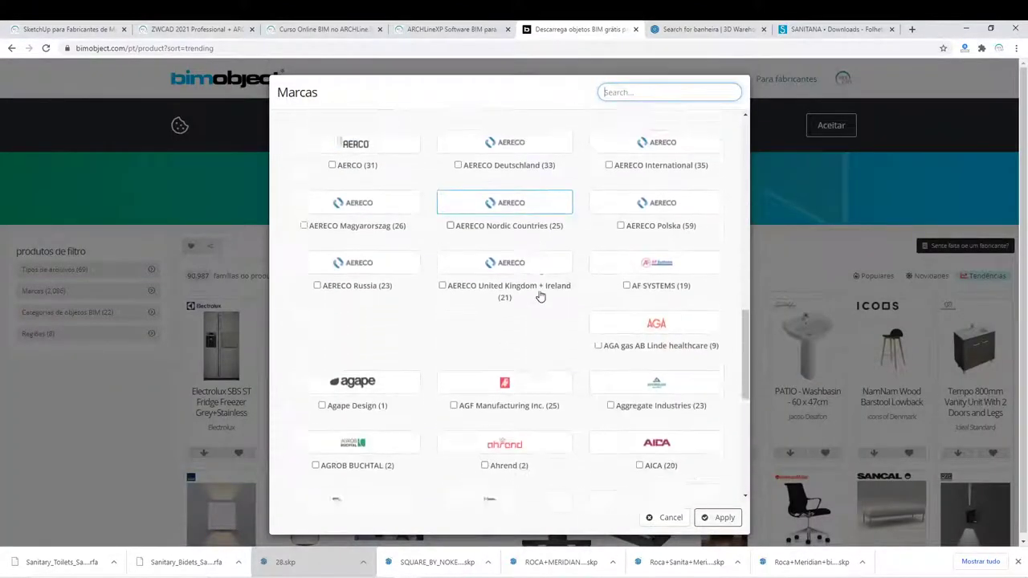
scroll(551, 298, "down", 3)
scroll(598, 252, "down", 3)
scroll(569, 310, "down", 3)
scroll(586, 361, "down", 3)
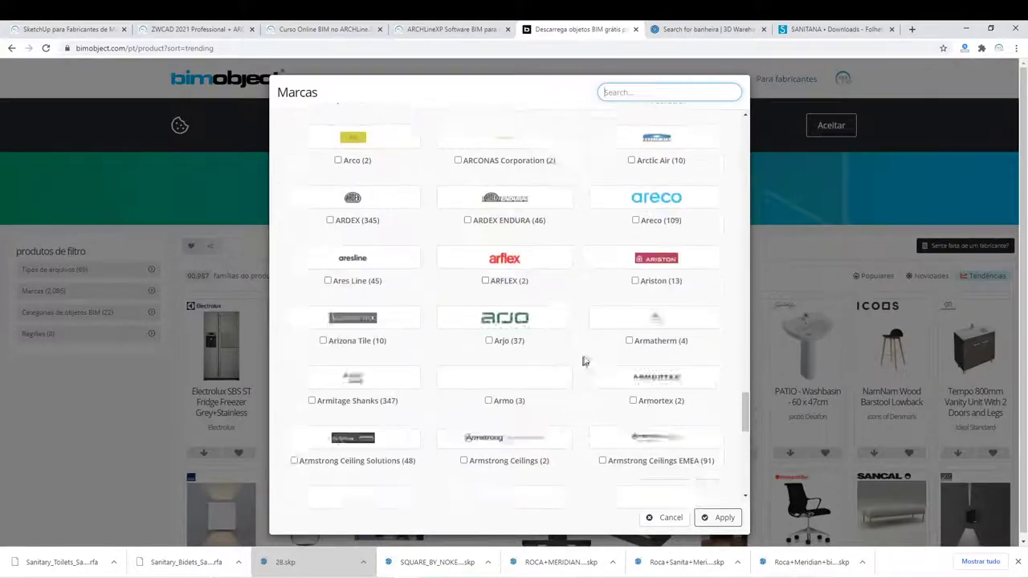
scroll(650, 436, "down", 3)
scroll(660, 426, "down", 3)
scroll(660, 426, "down", 5)
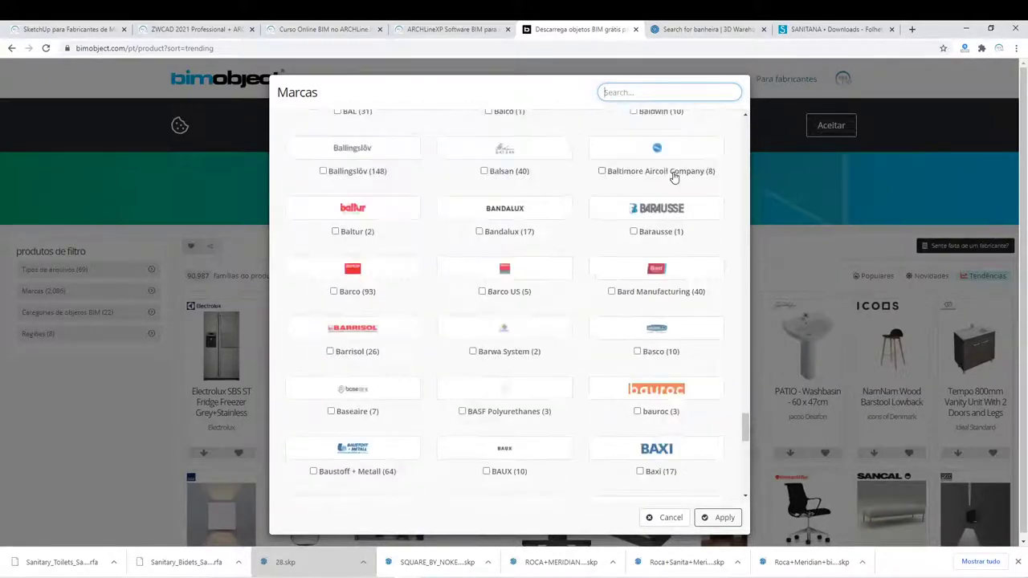
type("sanitana")
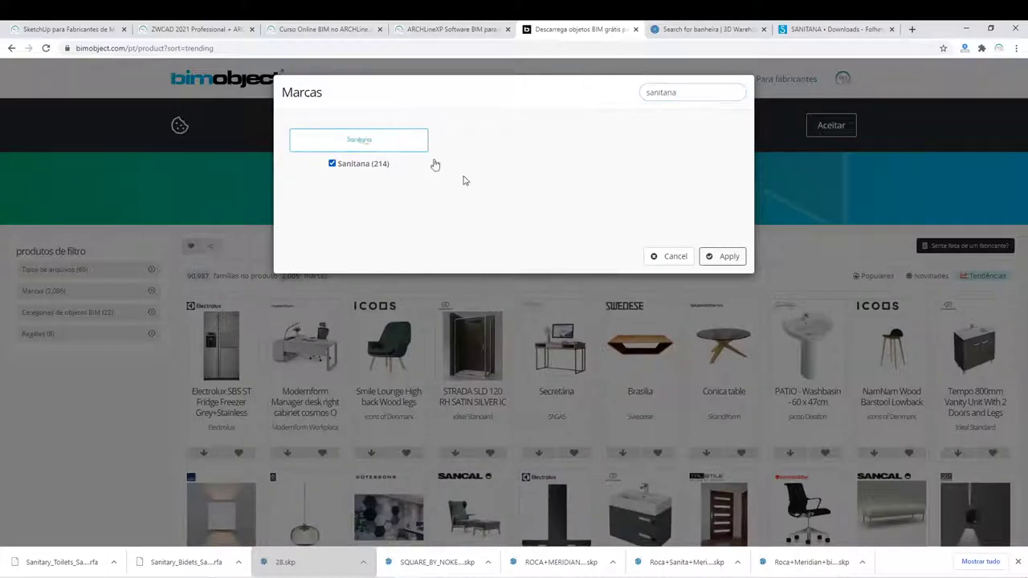
Apply the Sanitana filter, browse its products, then go back to the unfiltered catalogue.
left_click(725, 258)
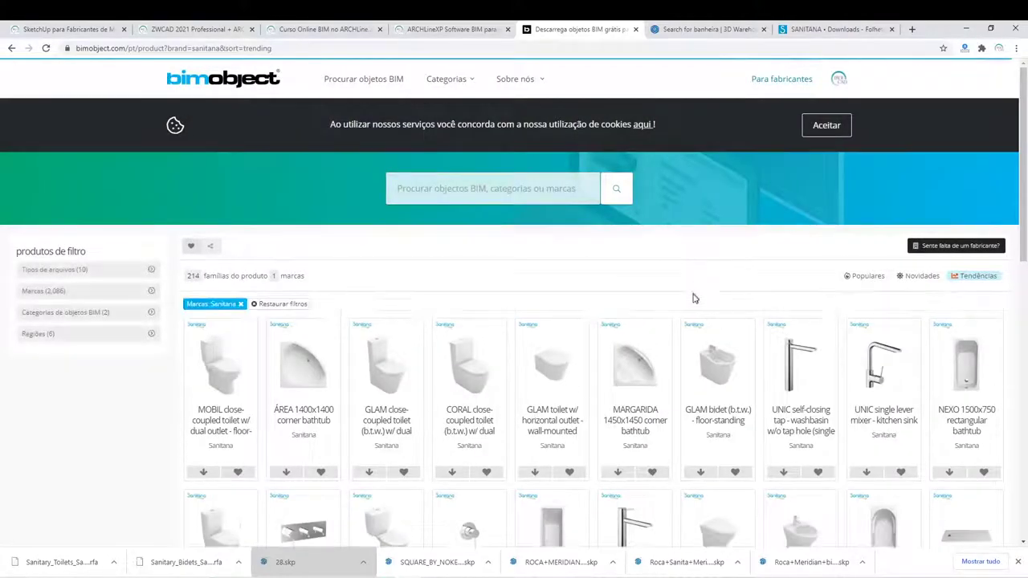
scroll(695, 313, "down", 3)
scroll(695, 322, "down", 3)
scroll(696, 337, "down", 3)
scroll(692, 353, "down", 2)
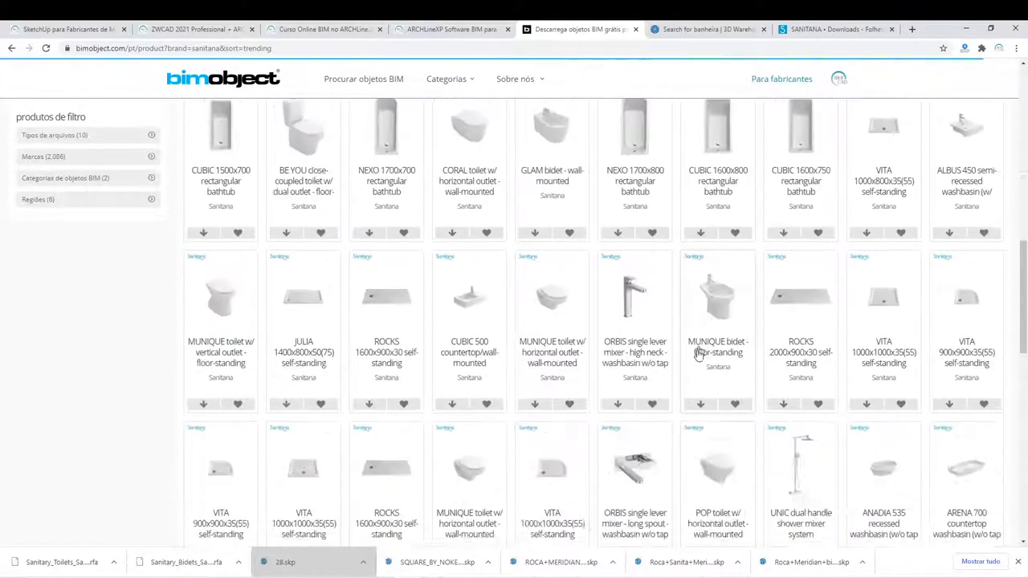
scroll(691, 364, "down", 5)
scroll(691, 366, "down", 5)
scroll(692, 373, "down", 5)
scroll(695, 382, "down", 5)
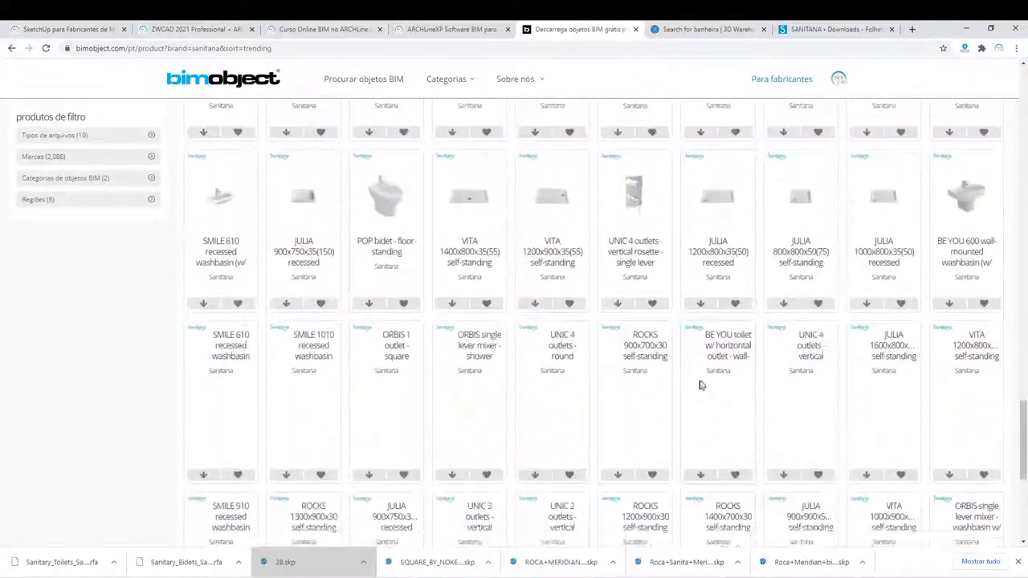
scroll(693, 394, "down", 2)
scroll(700, 394, "down", 3)
scroll(699, 385, "down", 5)
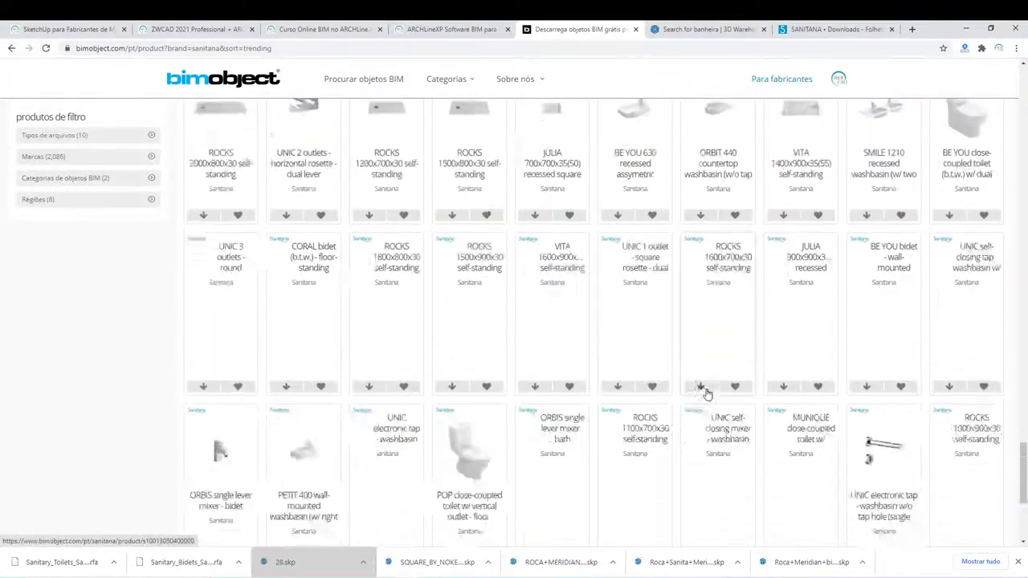
scroll(699, 394, "down", 3)
scroll(688, 378, "down", 2)
scroll(686, 379, "down", 2)
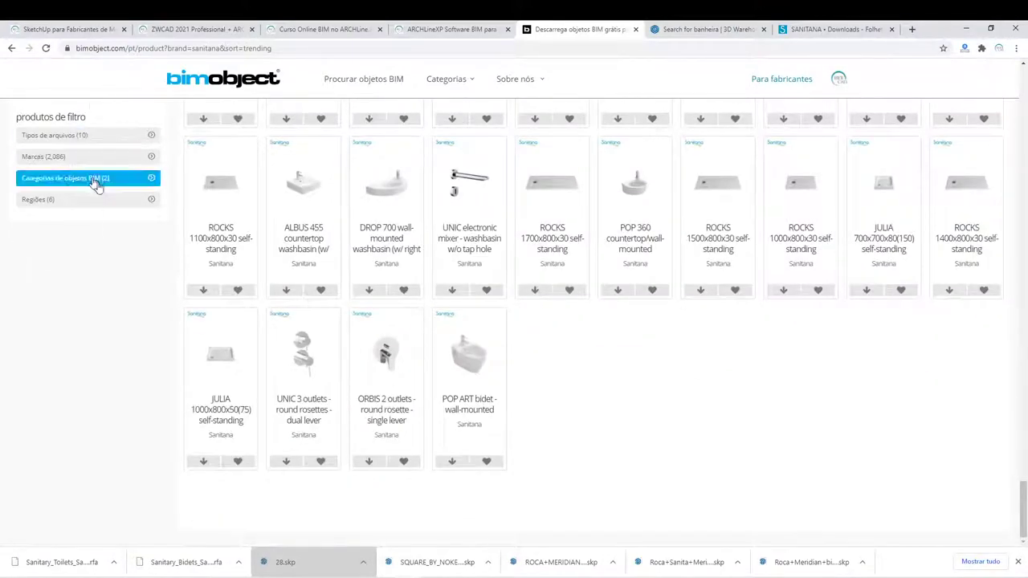
scroll(161, 160, "up", 2)
scroll(241, 137, "up", 2)
scroll(268, 128, "up", 4)
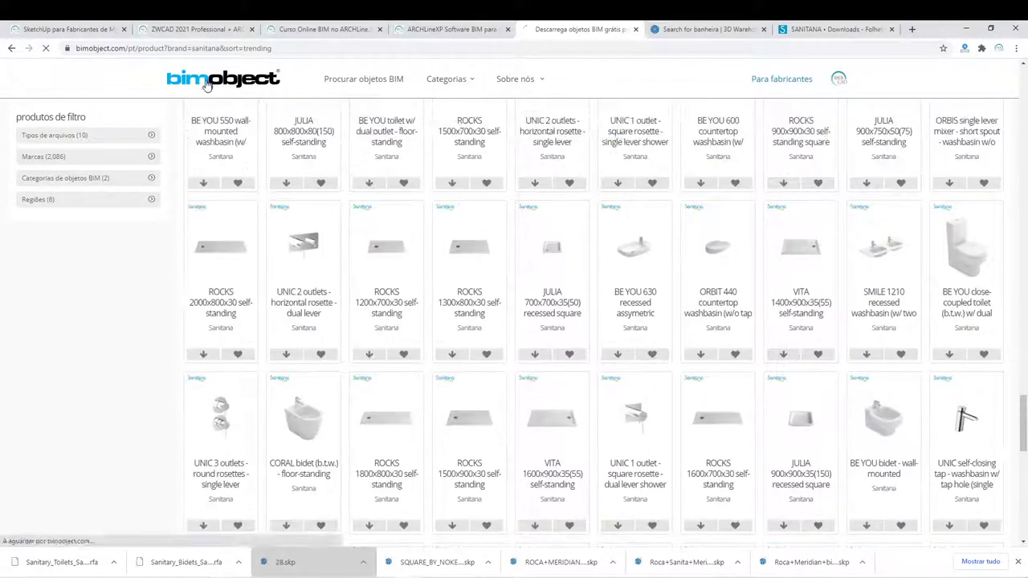
key("alt+Left")
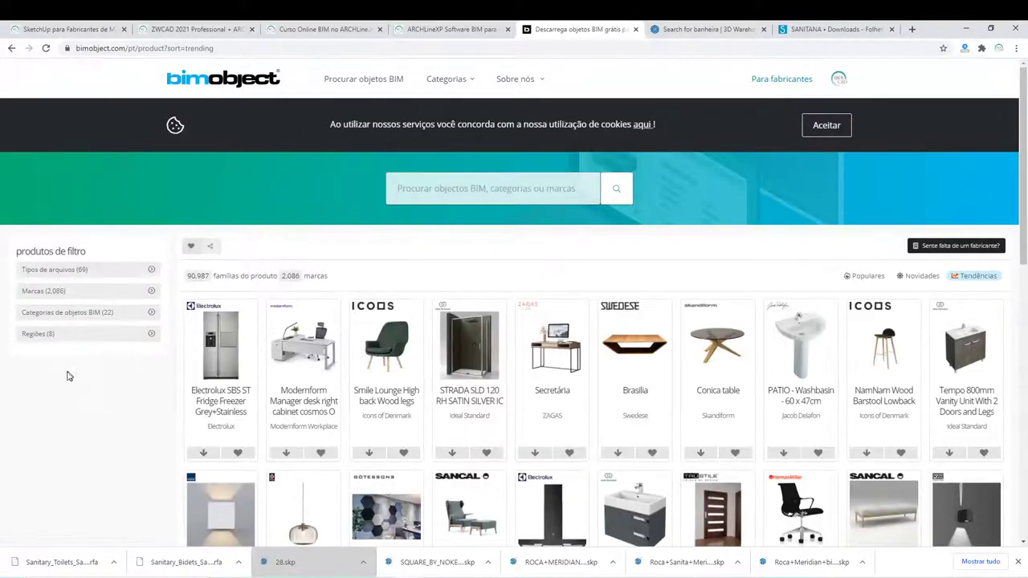
In 'Categorias de objetos BIM', find Sanitários and tick 'Bancadas e Tampos de Banheiro (128)'.
left_click(53, 320)
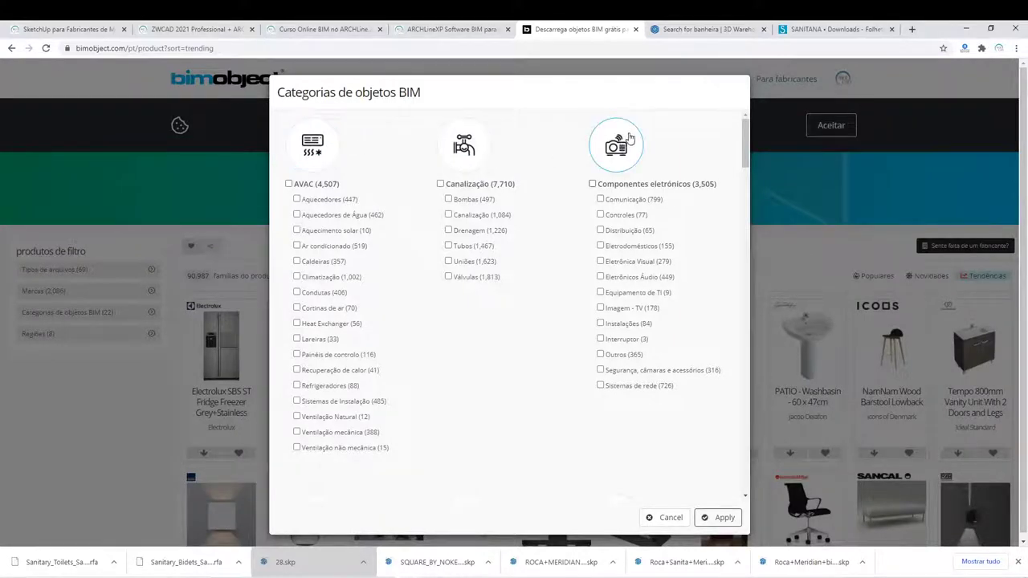
scroll(501, 222, "down", 1)
scroll(501, 223, "down", 3)
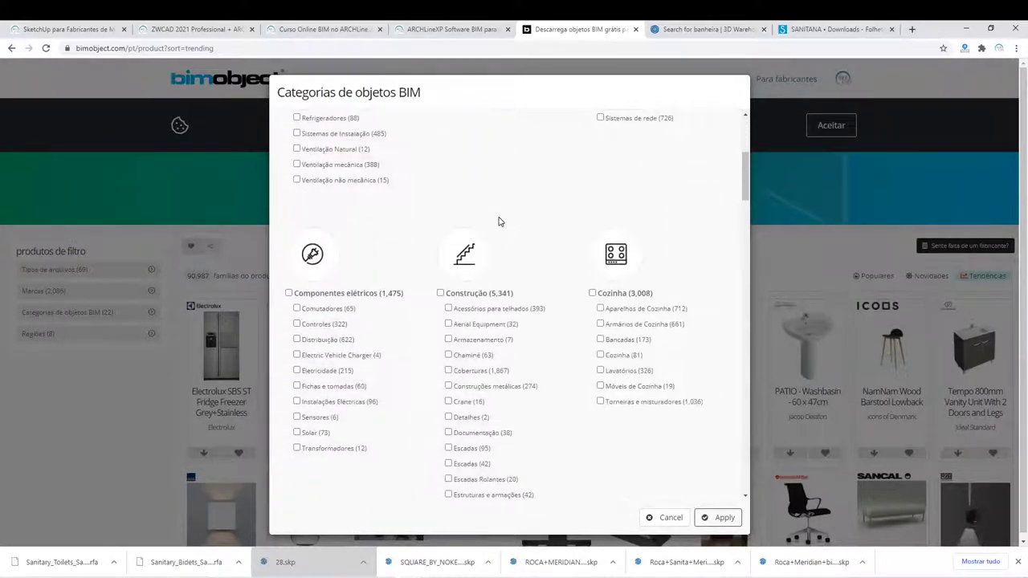
scroll(500, 223, "down", 2)
scroll(530, 249, "down", 3)
scroll(537, 257, "down", 3)
scroll(543, 271, "down", 3)
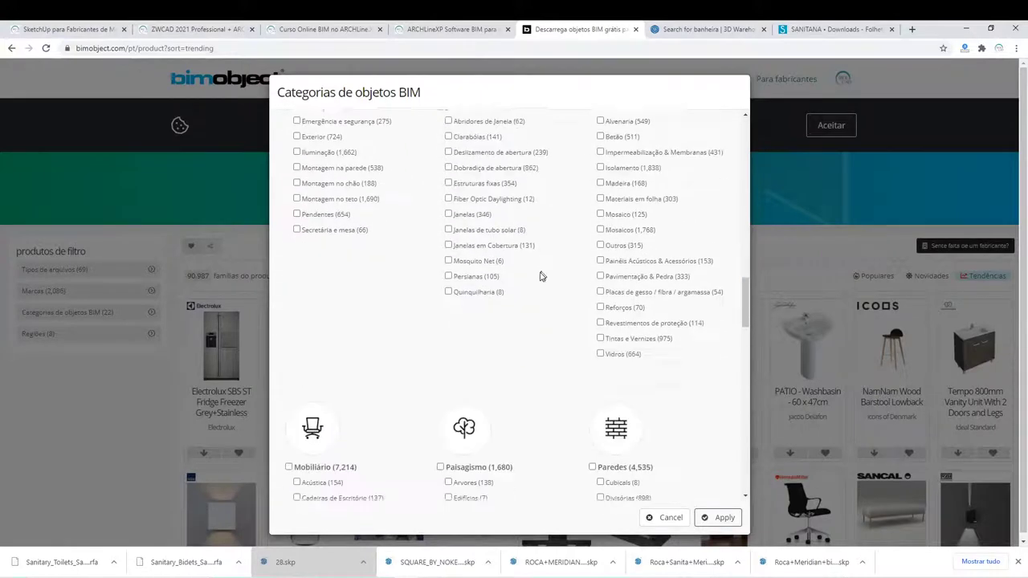
scroll(544, 271, "down", 3)
scroll(542, 254, "down", 2)
scroll(542, 254, "down", 3)
scroll(544, 257, "down", 3)
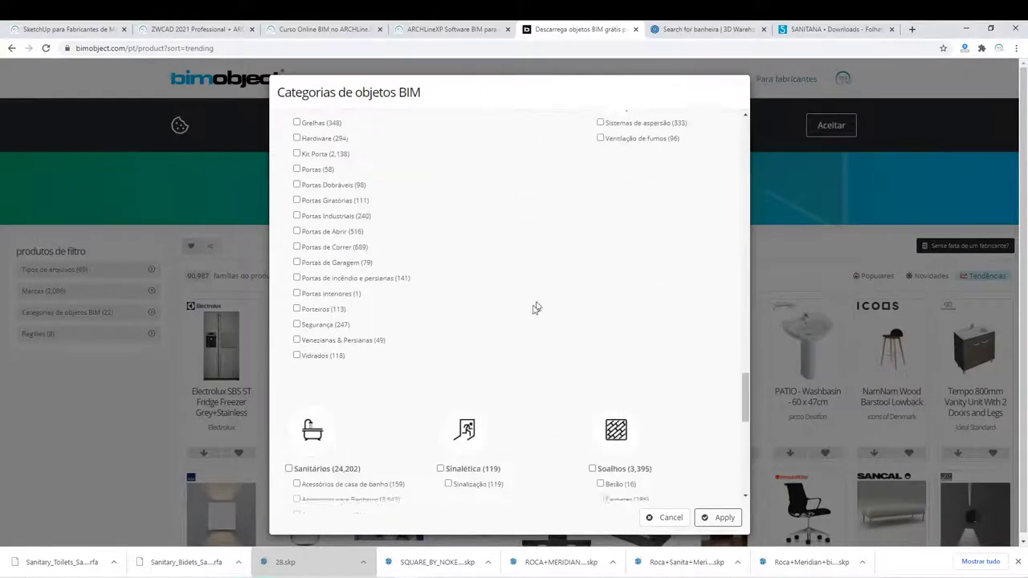
scroll(535, 305, "down", 3)
scroll(544, 253, "down", 1)
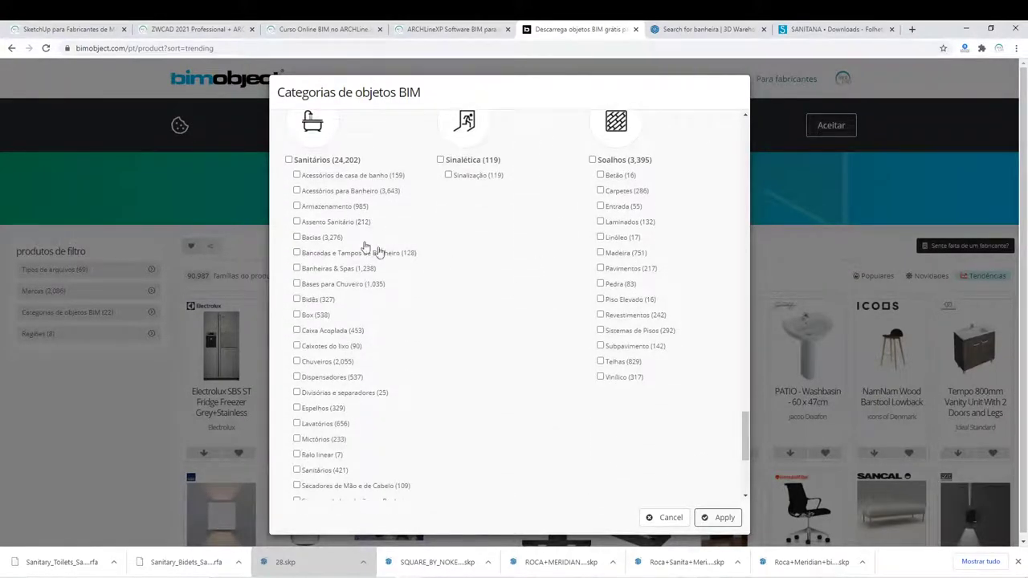
scroll(519, 219, "down", 1)
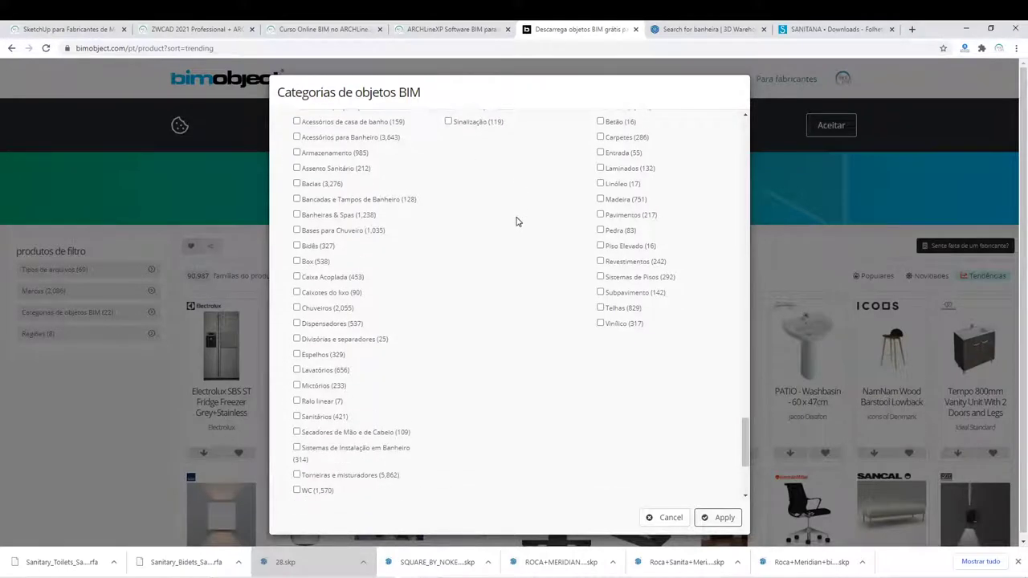
scroll(407, 331, "up", 1)
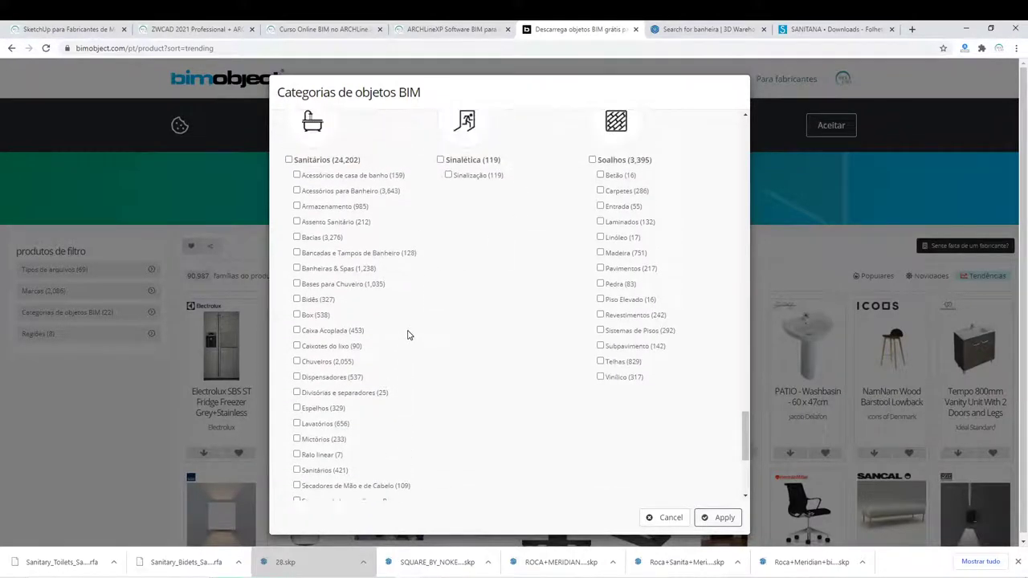
scroll(412, 328, "down", 2)
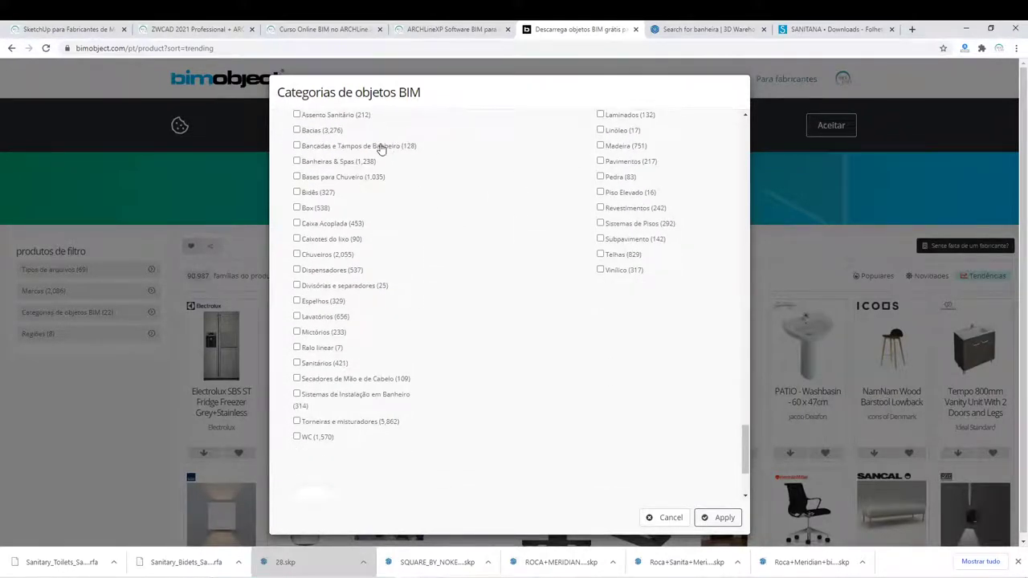
scroll(349, 281, "down", 1)
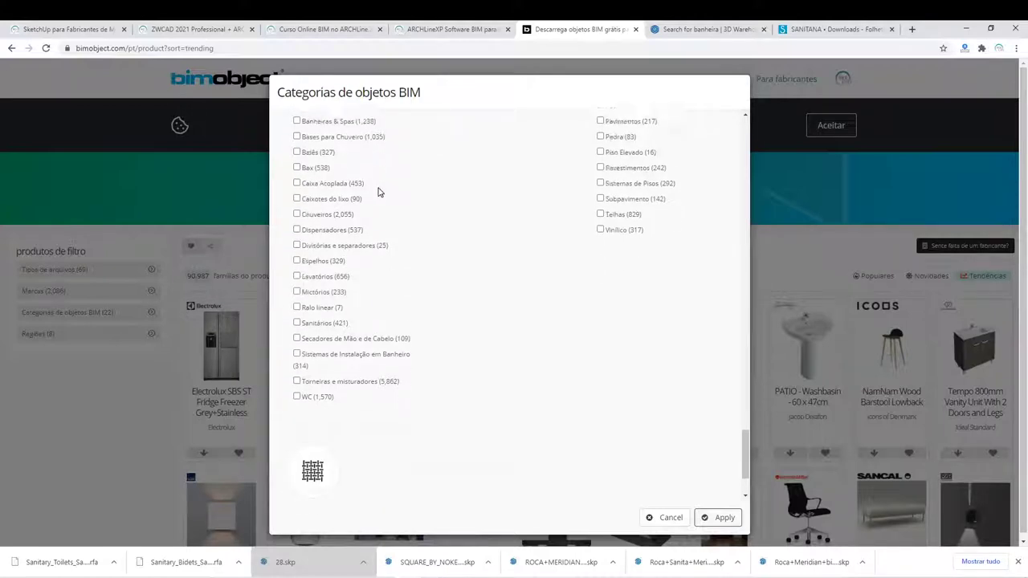
scroll(359, 265, "up", 4)
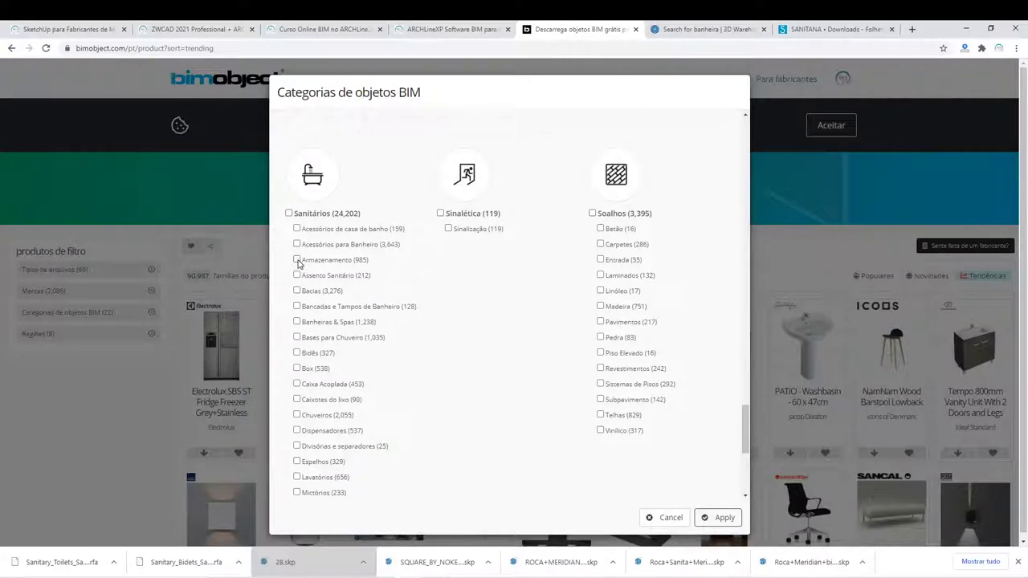
scroll(362, 257, "down", 2)
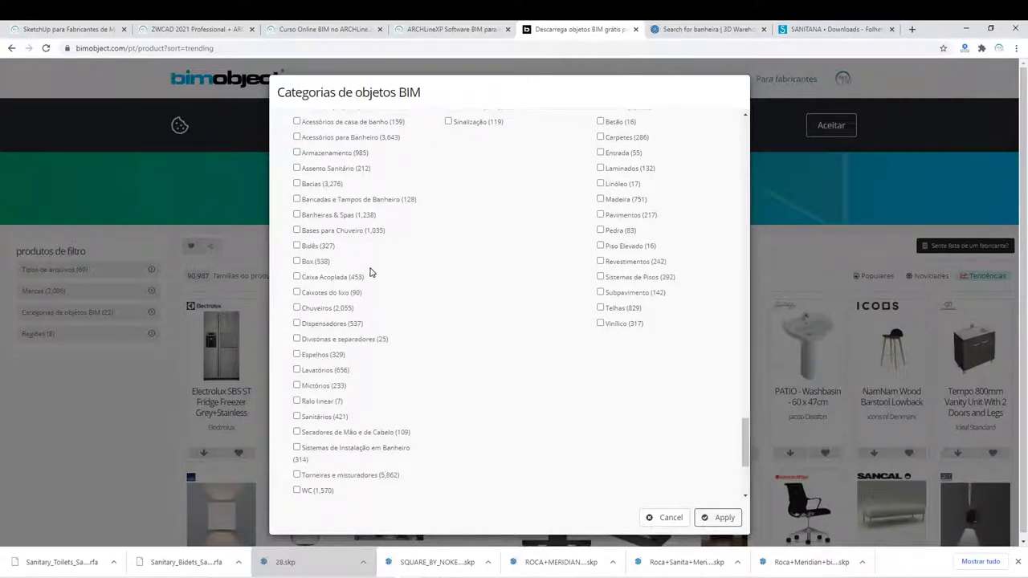
scroll(371, 274, "down", 1)
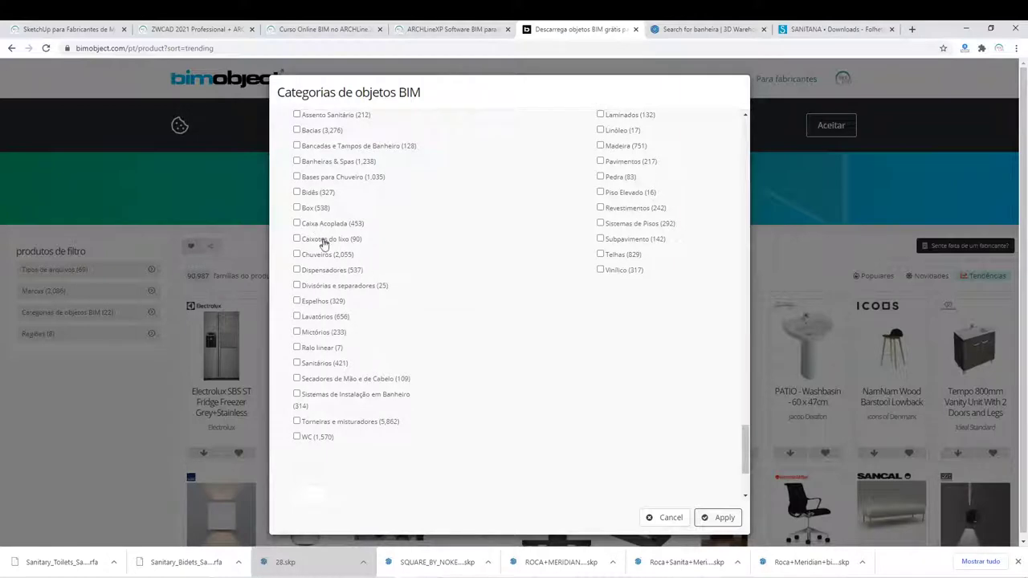
scroll(331, 200, "up", 2)
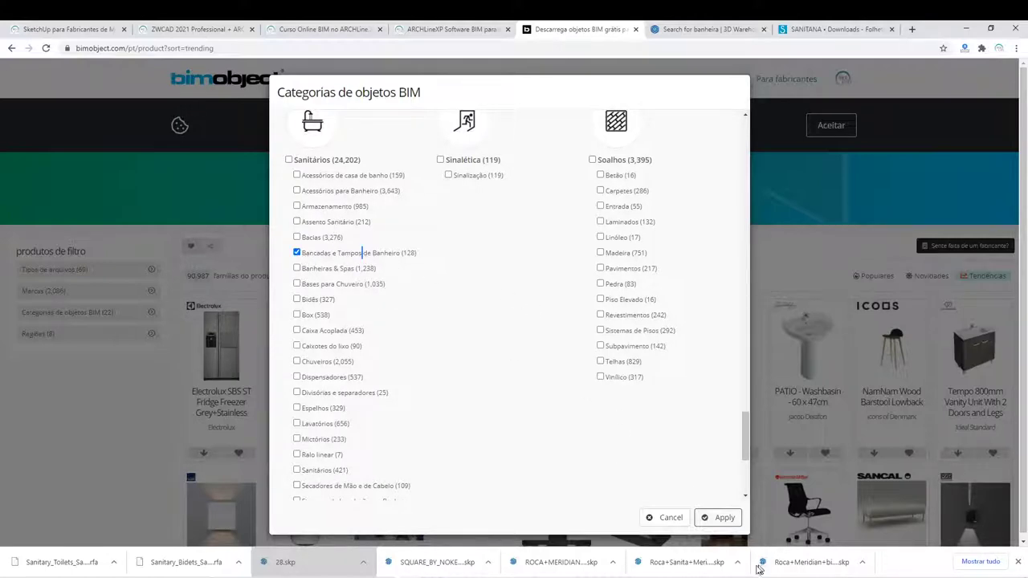
Show only Bancadas e Tampos de Banheiro products and scroll through the results.
left_click(719, 518)
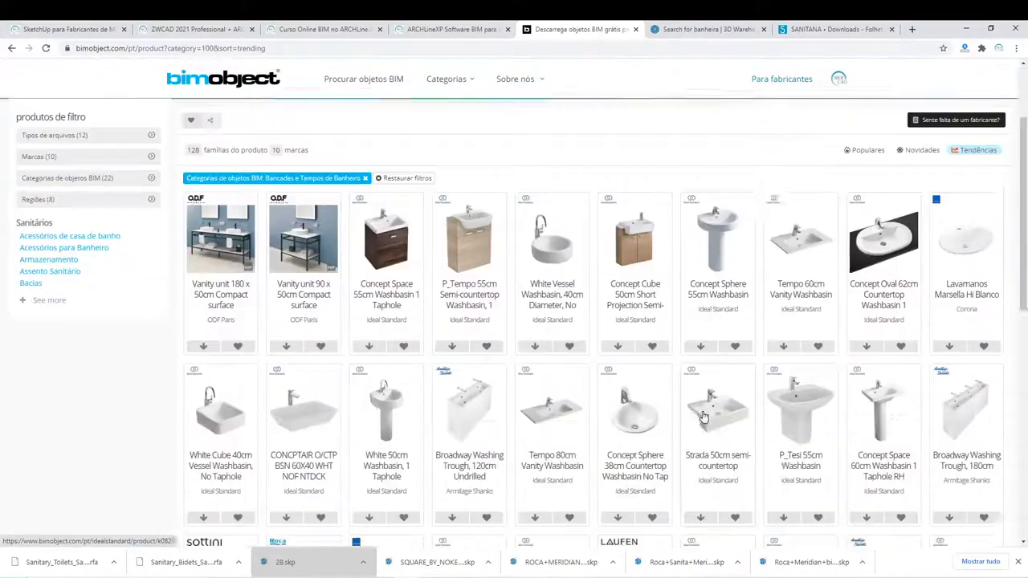
scroll(705, 410, "down", 2)
scroll(712, 371, "down", 3)
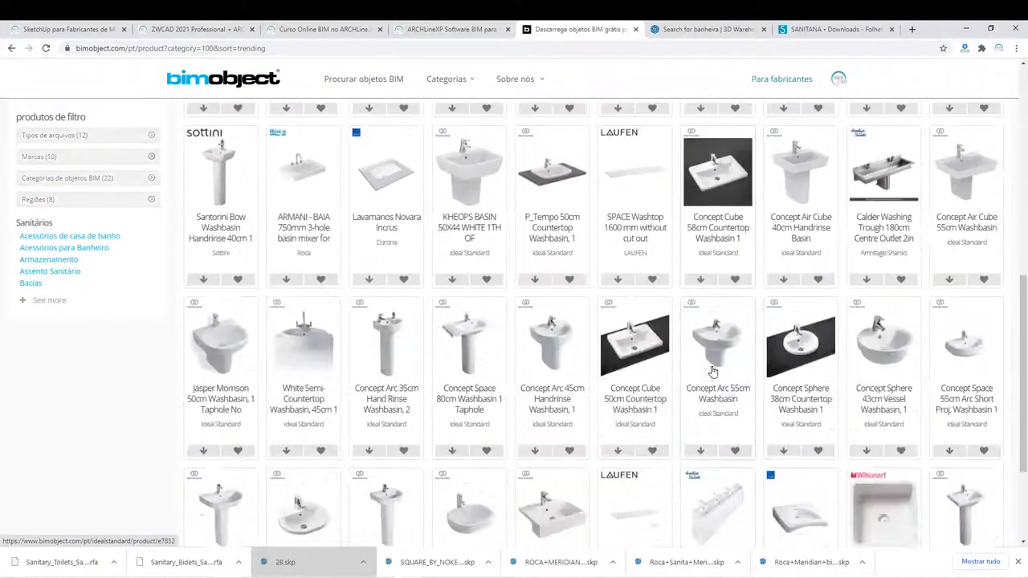
scroll(712, 371, "down", 3)
scroll(683, 366, "down", 4)
scroll(641, 356, "down", 3)
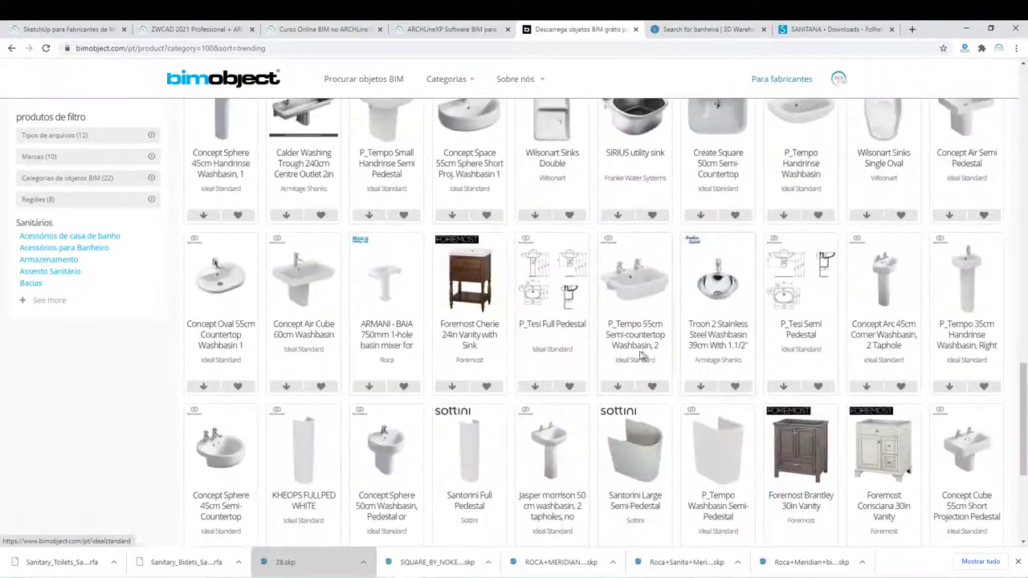
scroll(642, 354, "down", 4)
scroll(648, 353, "down", 4)
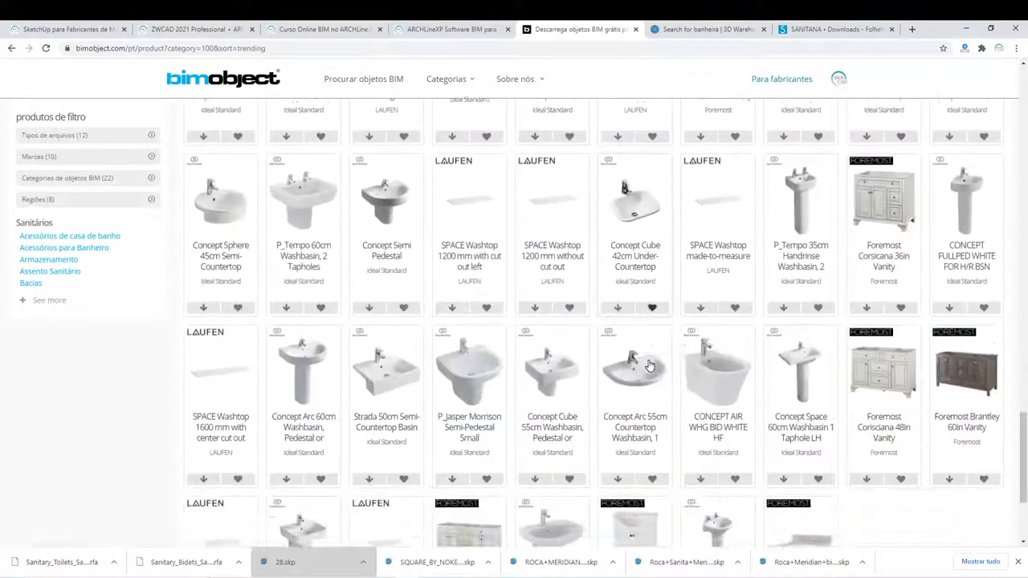
scroll(650, 356, "down", 2)
Download the Revit FA180 .rfa file of the Vanity unit 180 x 50cm Compact surface.
scroll(653, 351, "up", 6)
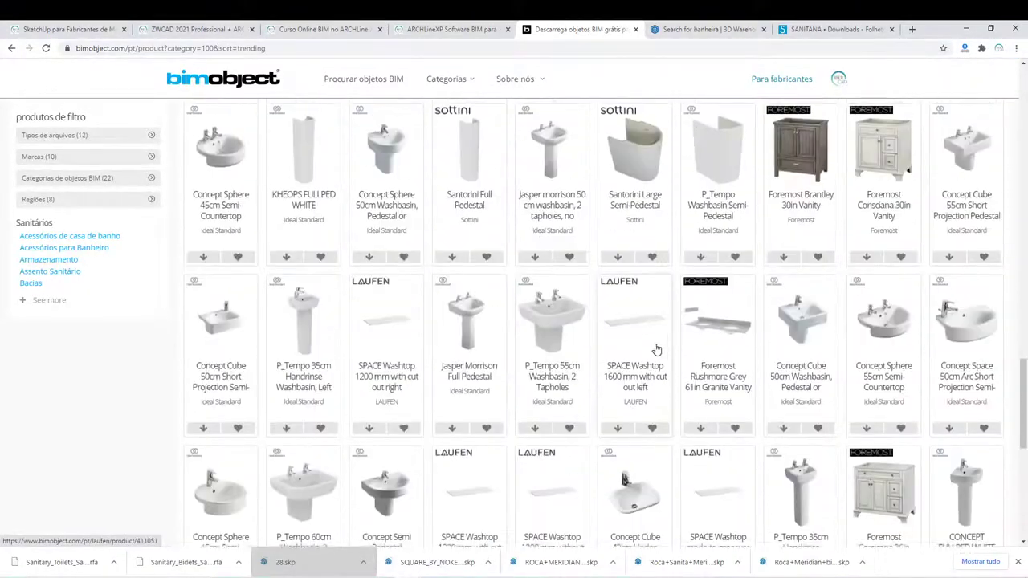
scroll(656, 349, "up", 3)
scroll(658, 344, "up", 3)
scroll(659, 342, "up", 3)
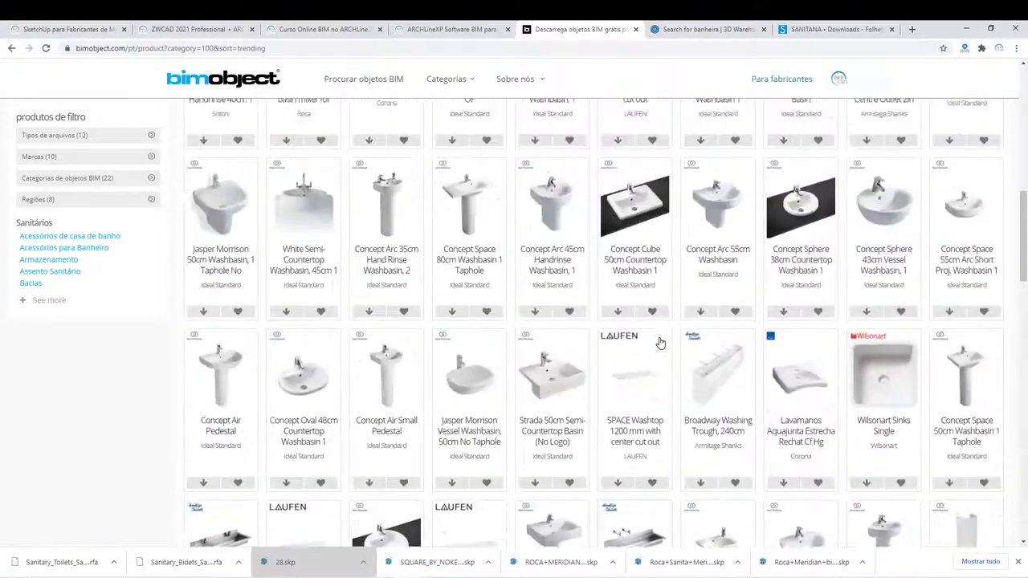
scroll(658, 341, "up", 3)
scroll(658, 337, "up", 3)
scroll(659, 332, "up", 3)
scroll(658, 330, "up", 1)
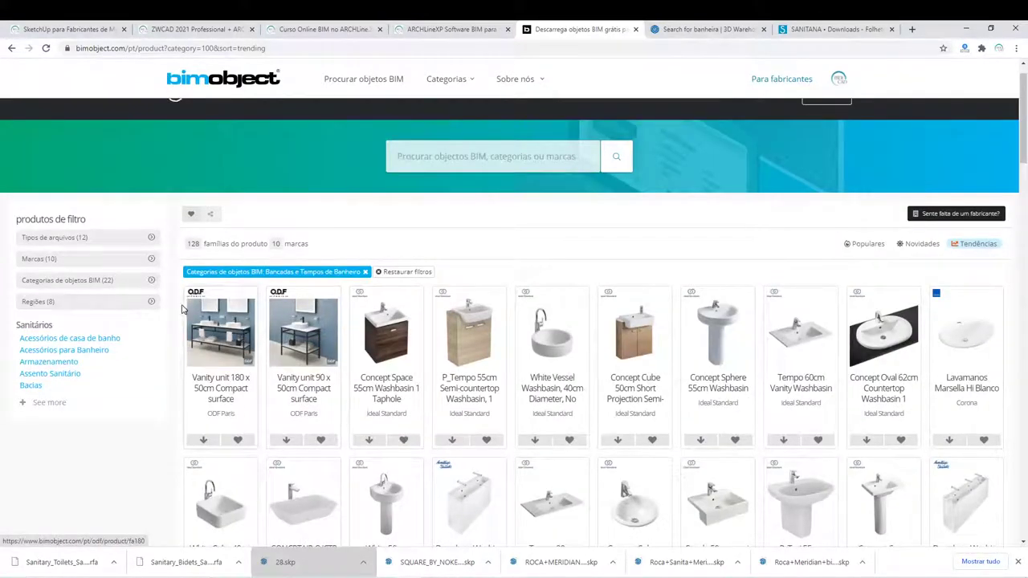
left_click(203, 440)
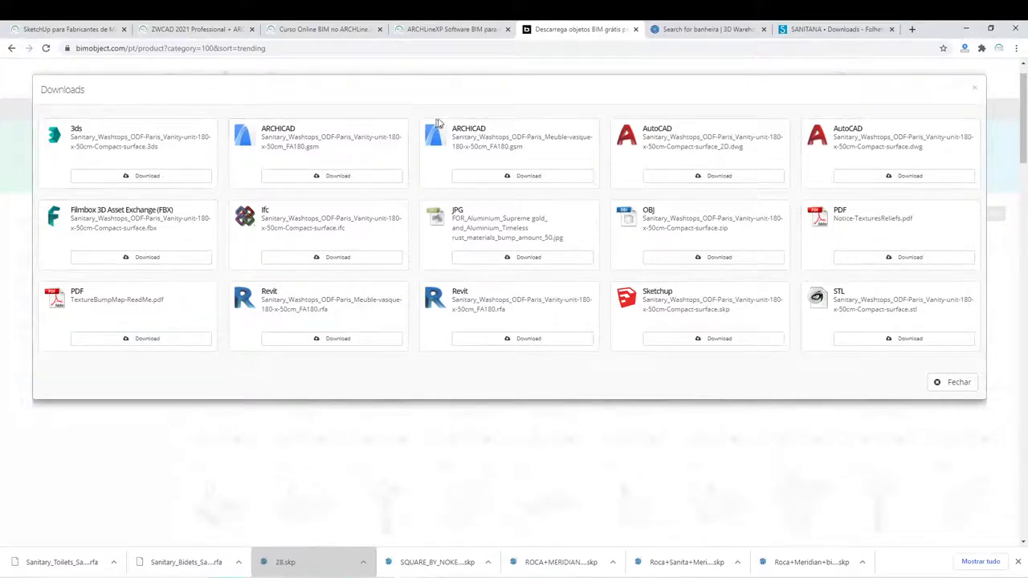
left_click(520, 339)
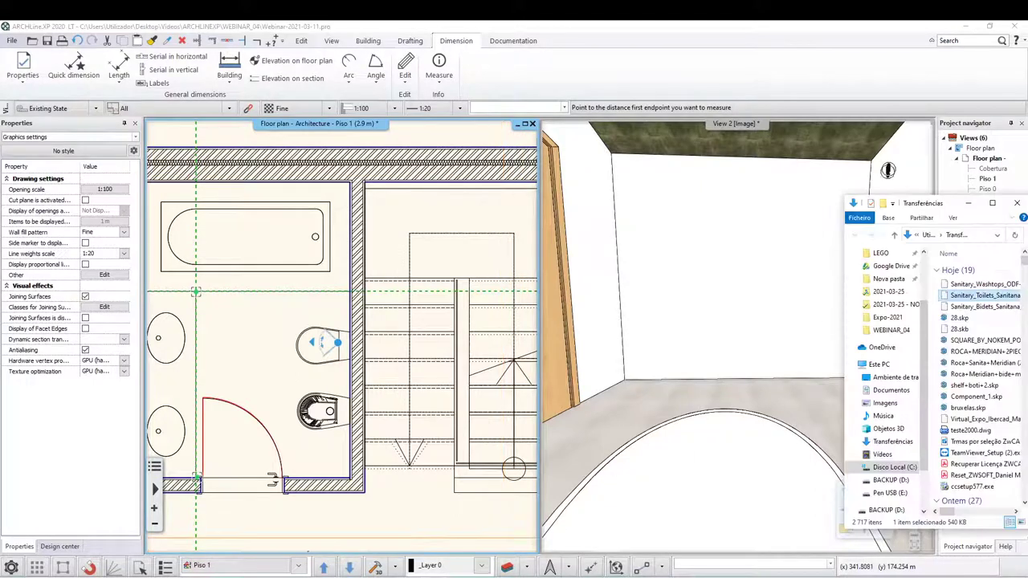
Import the downloaded vanity unit .rfa into ARCHLine, accepting the arc resolution and information prompts.
mouse_move(982, 285)
left_mouse_down()
mouse_move(908, 291)
mouse_move(382, 411)
mouse_move(543, 392)
mouse_move(286, 347)
left_mouse_up()
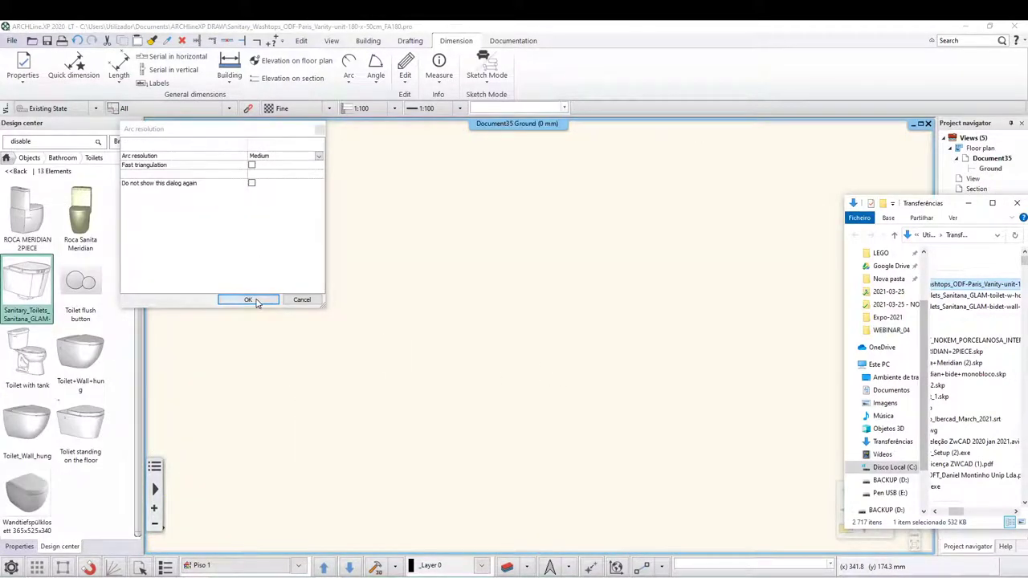
left_click(264, 301)
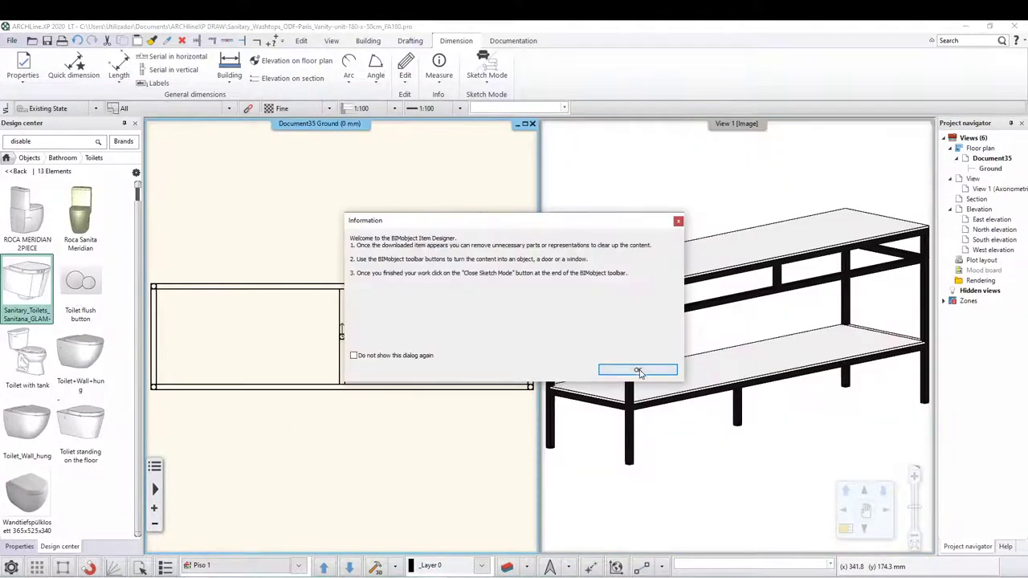
left_click(638, 372)
left_click(703, 323)
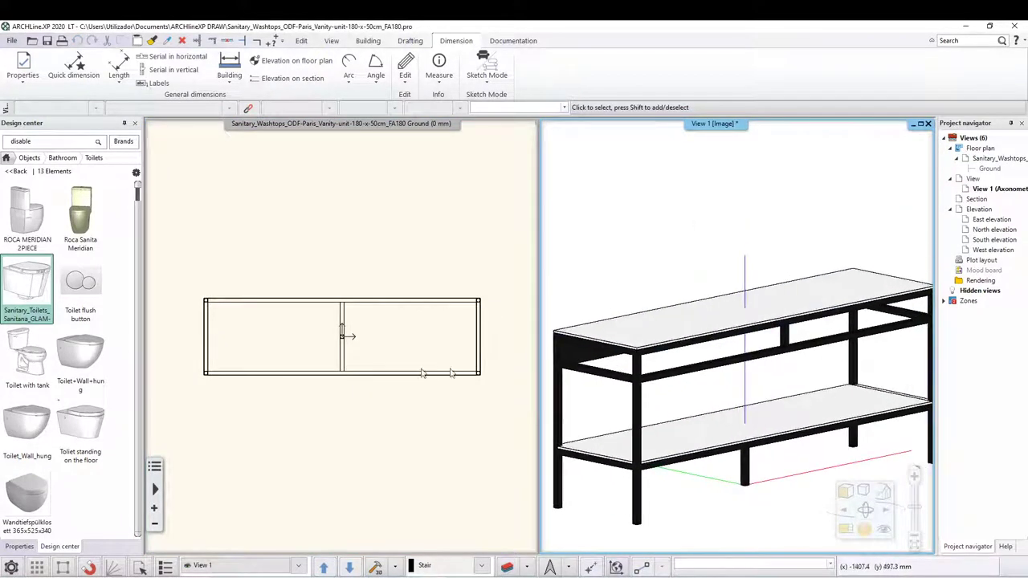
key("alt+Tab")
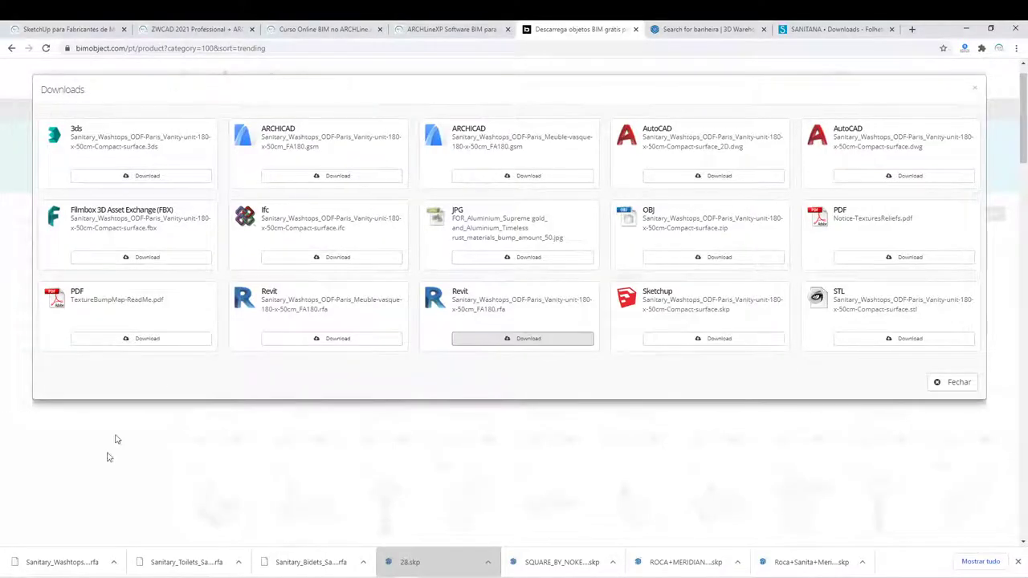
Download the White Vessel Washbasin 40 cm Revit file (IS_White_E0006_BIM_GB.rfa).
left_click(159, 440)
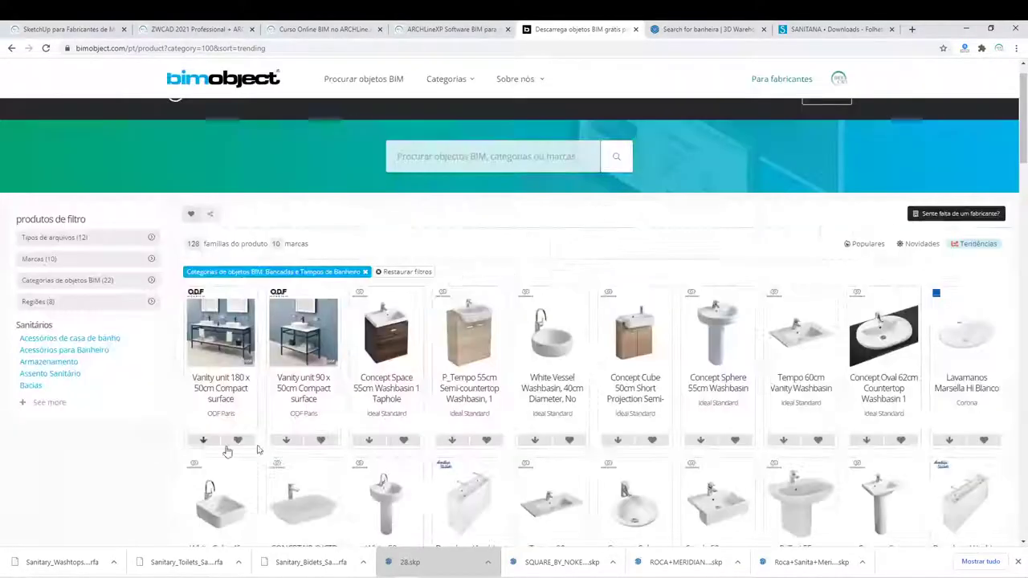
scroll(590, 309, "down", 2)
scroll(587, 294, "up", 1)
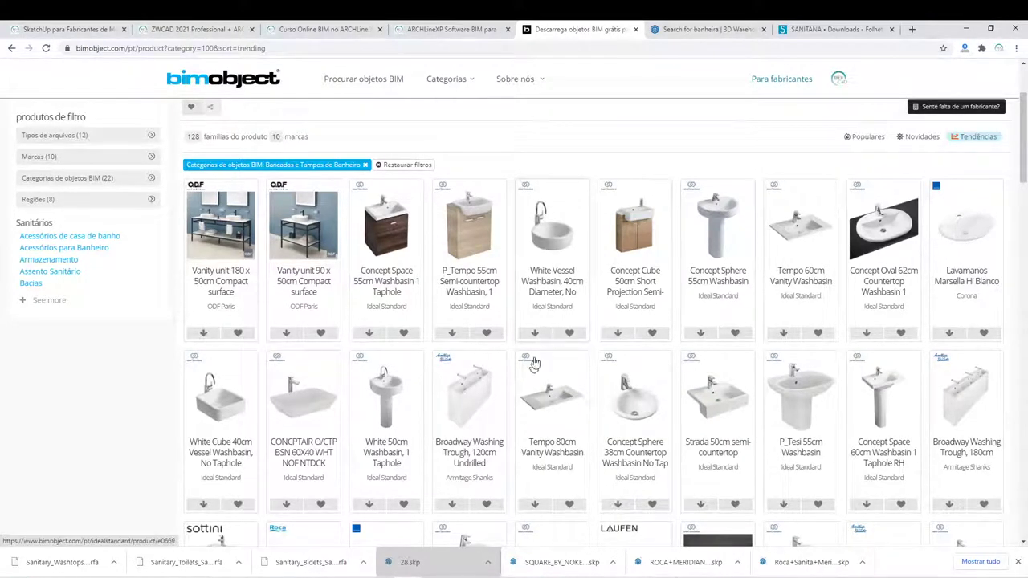
left_click(535, 333)
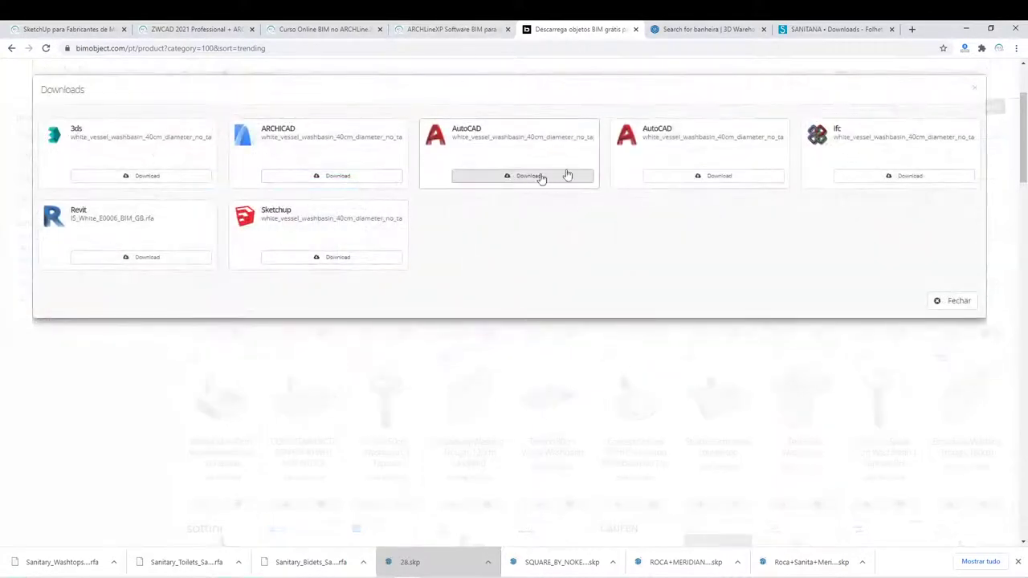
left_click(195, 257)
key("alt+Tab")
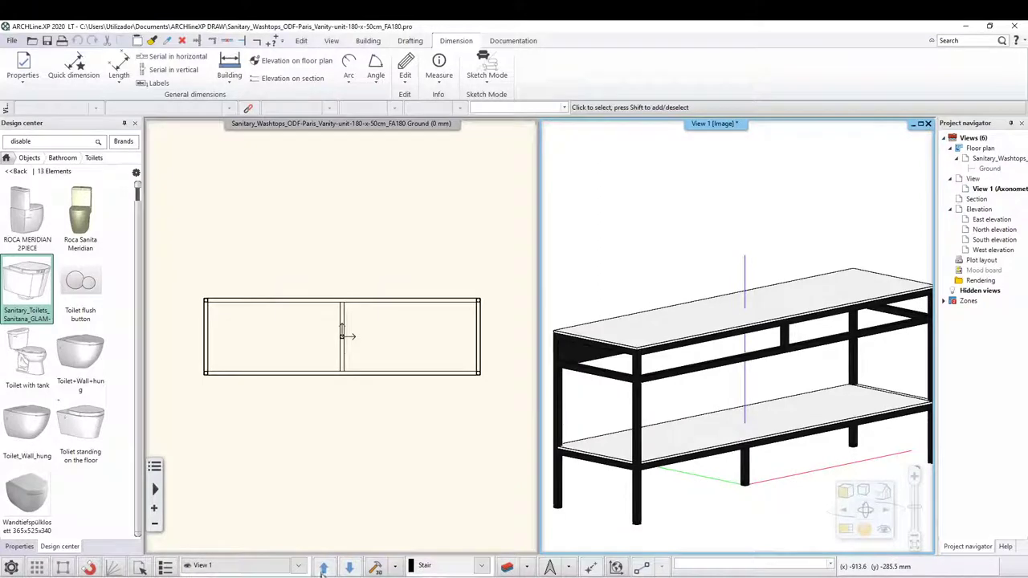
Import the downloaded washbasin .rfa from the Downloads folder into ARCHLine.
key("alt+Tab")
left_click_drag(934, 285, 282, 340)
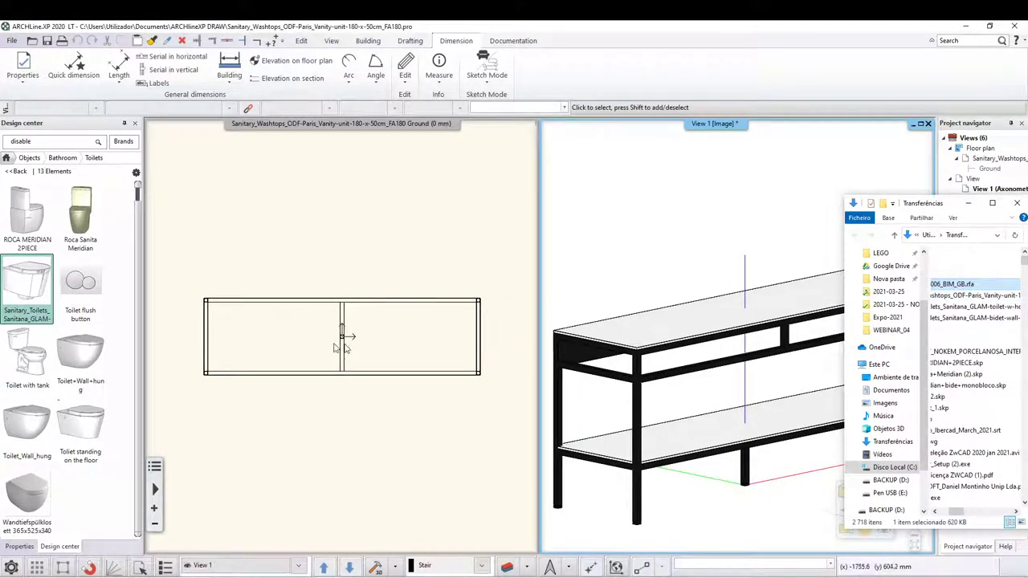
left_click(663, 322)
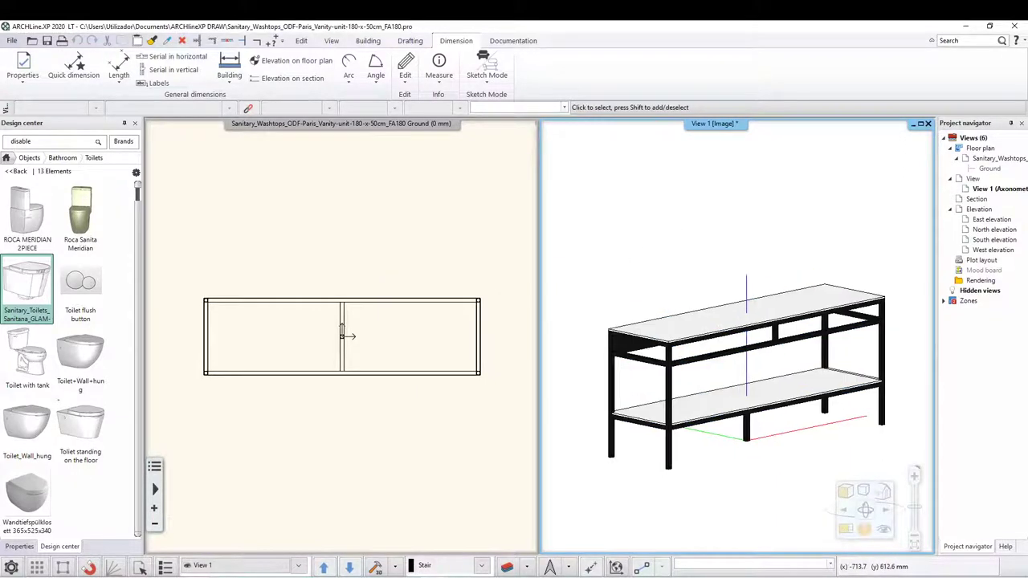
left_click(530, 309)
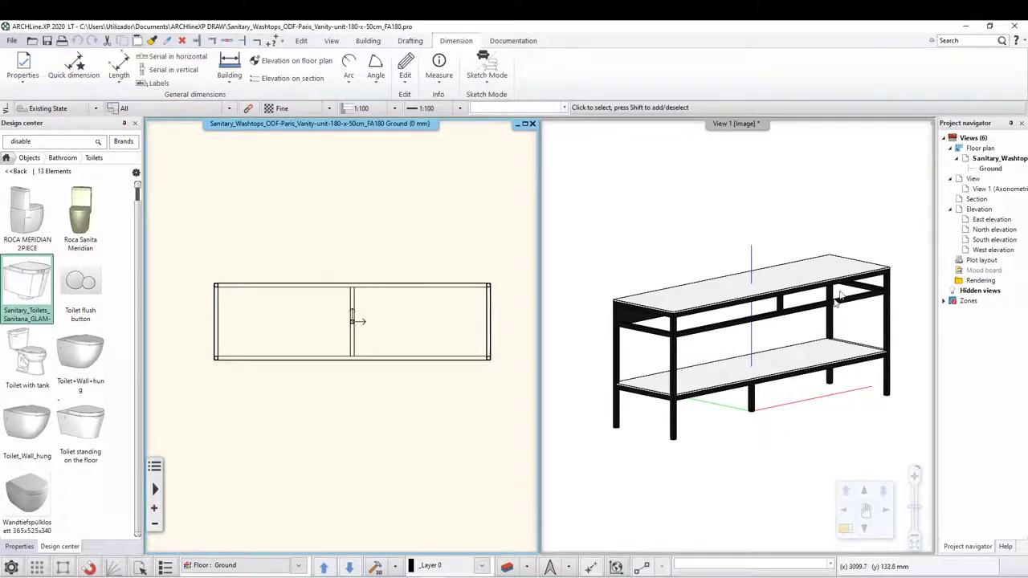
Close sketch mode and save all parts as a BATHROOM › Lavatórios library item, producer Vessel.
left_click(486, 84)
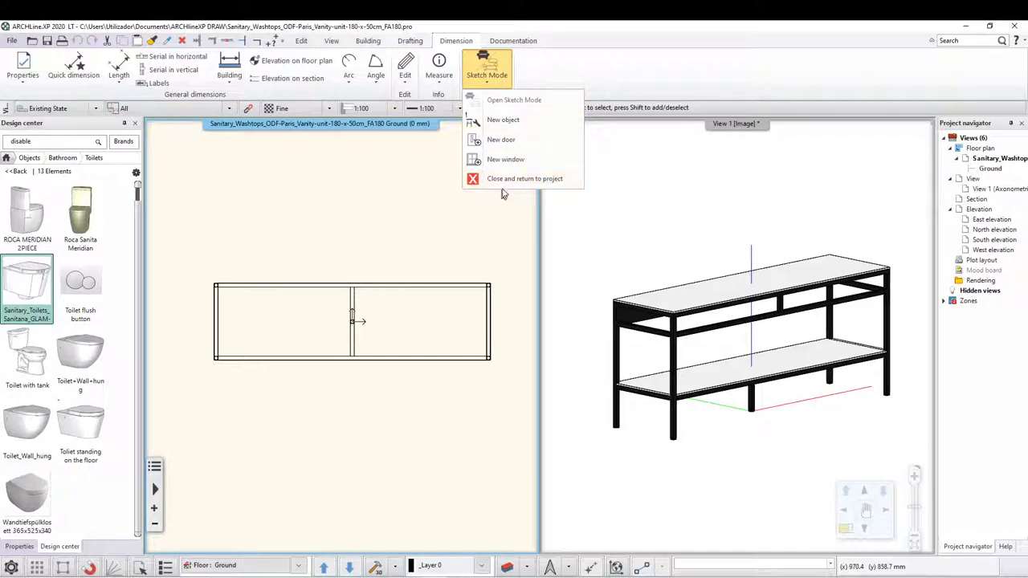
left_click(507, 121)
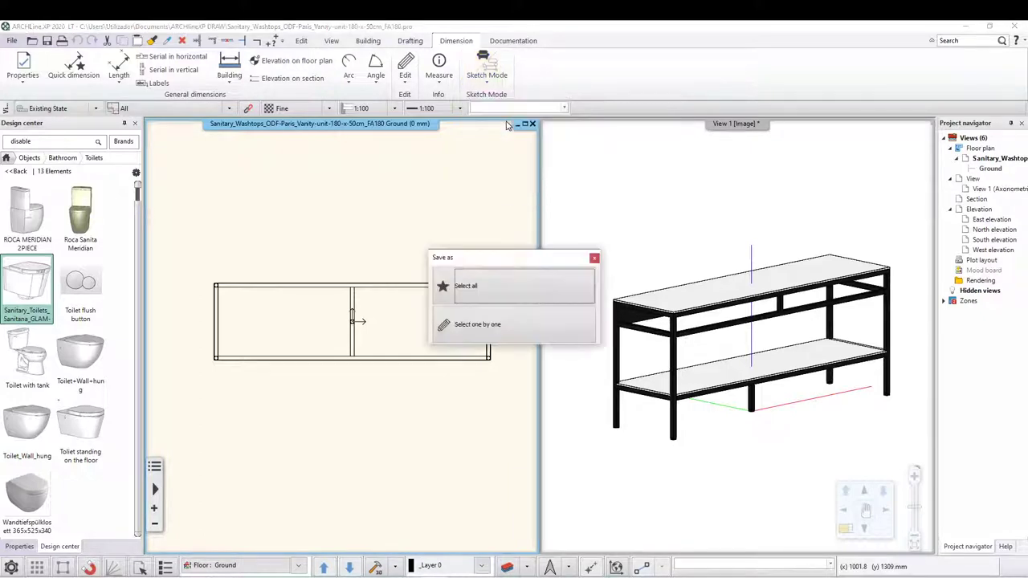
left_click(492, 288)
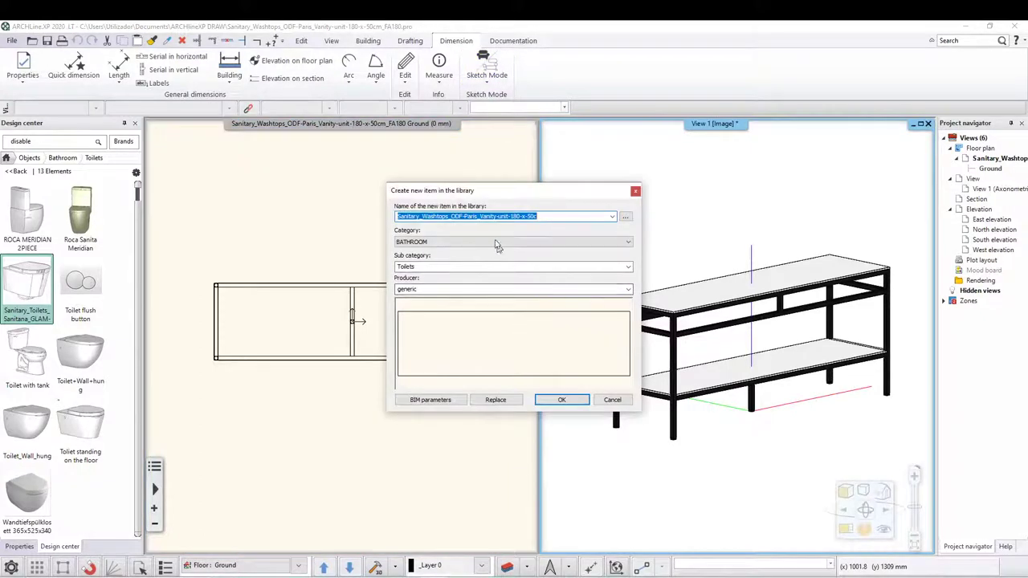
left_click(424, 243)
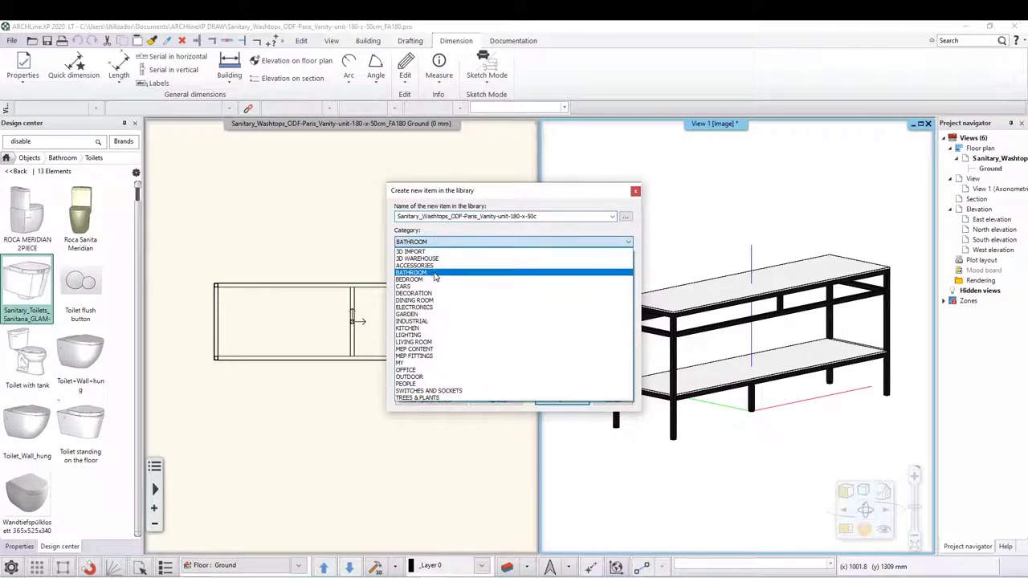
left_click(440, 270)
left_click(628, 267)
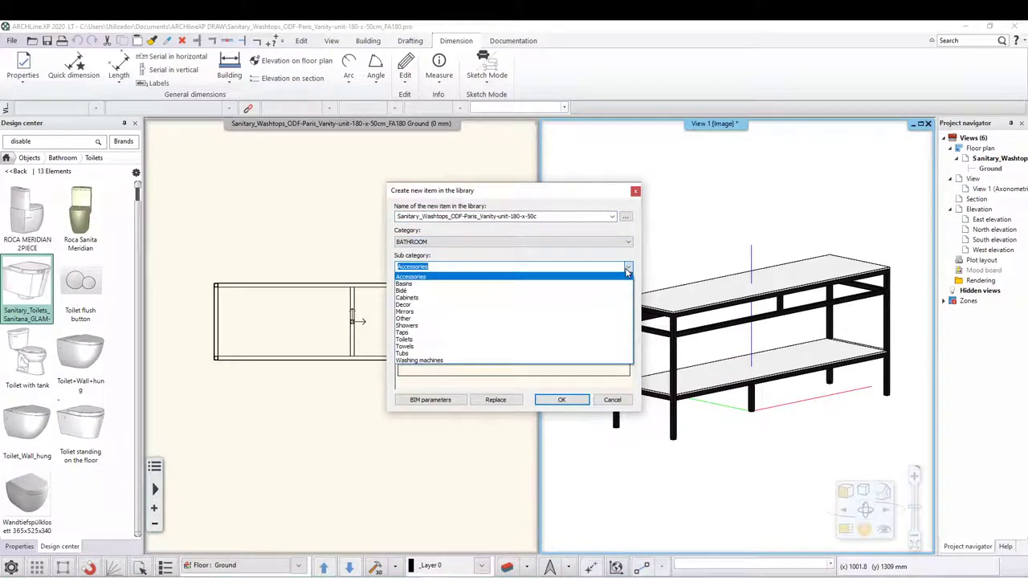
type("Lavatórios")
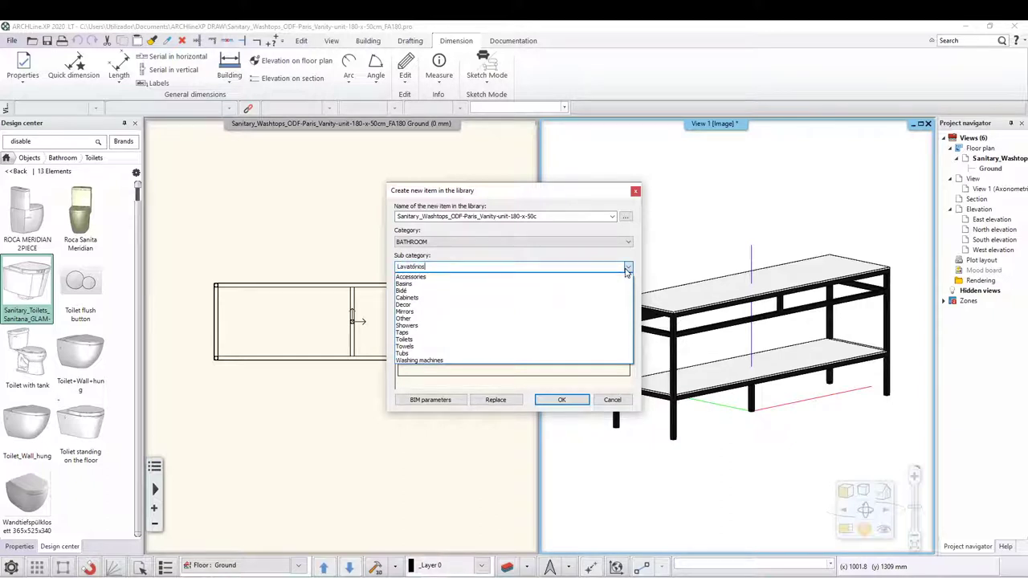
left_click(521, 257)
left_click(438, 290)
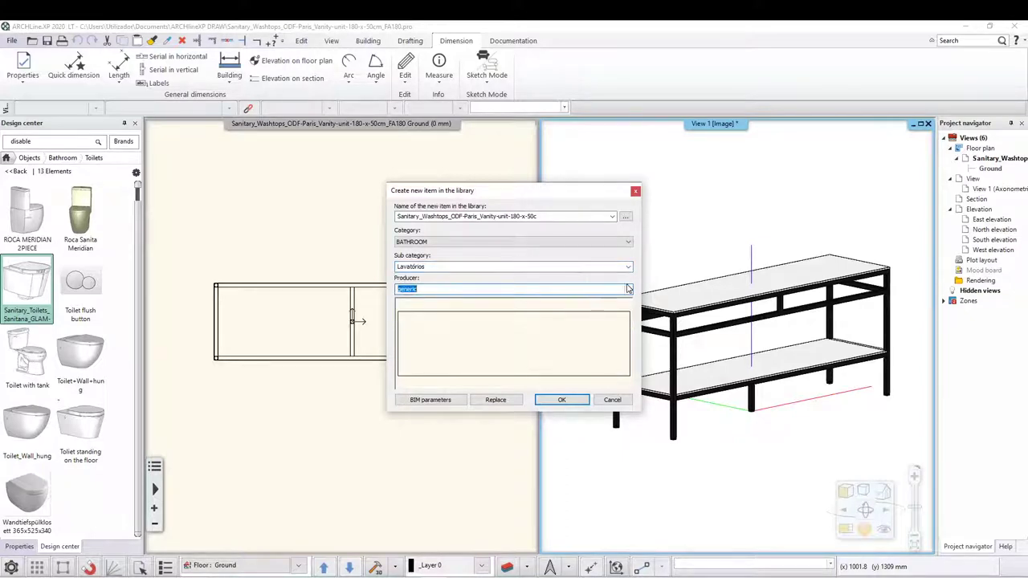
key("alt+Tab")
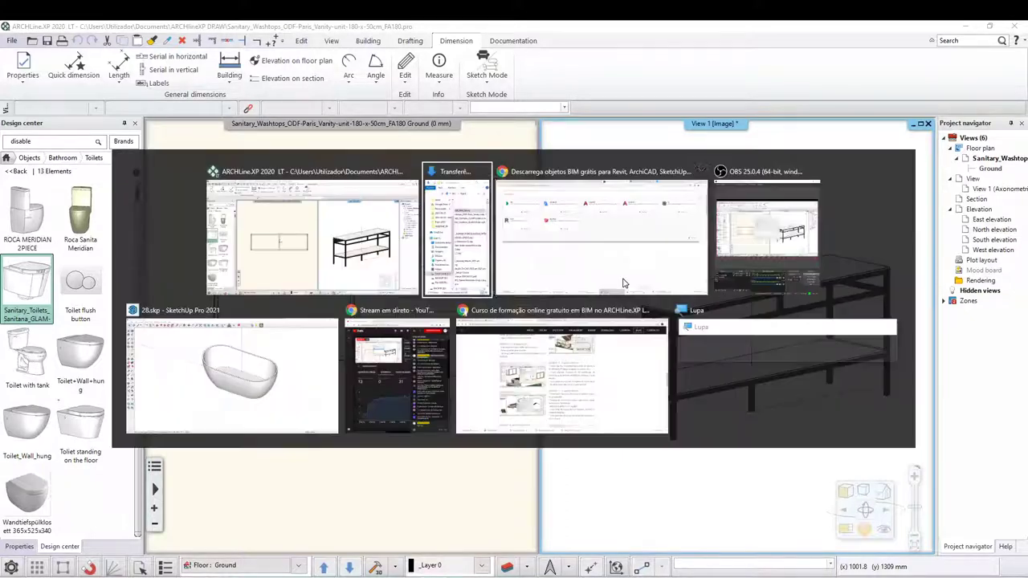
key("alt+Tab")
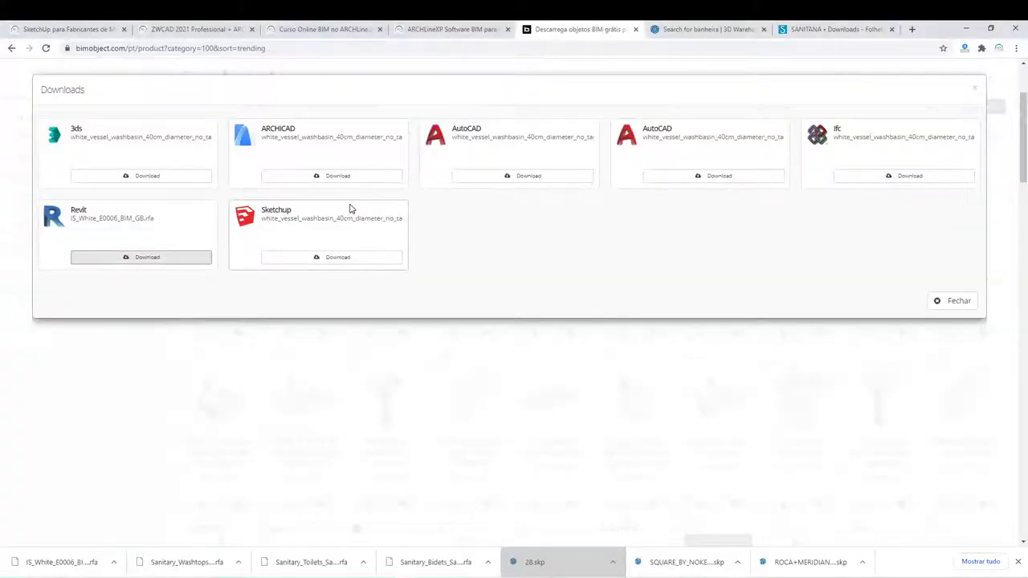
key("alt+Tab")
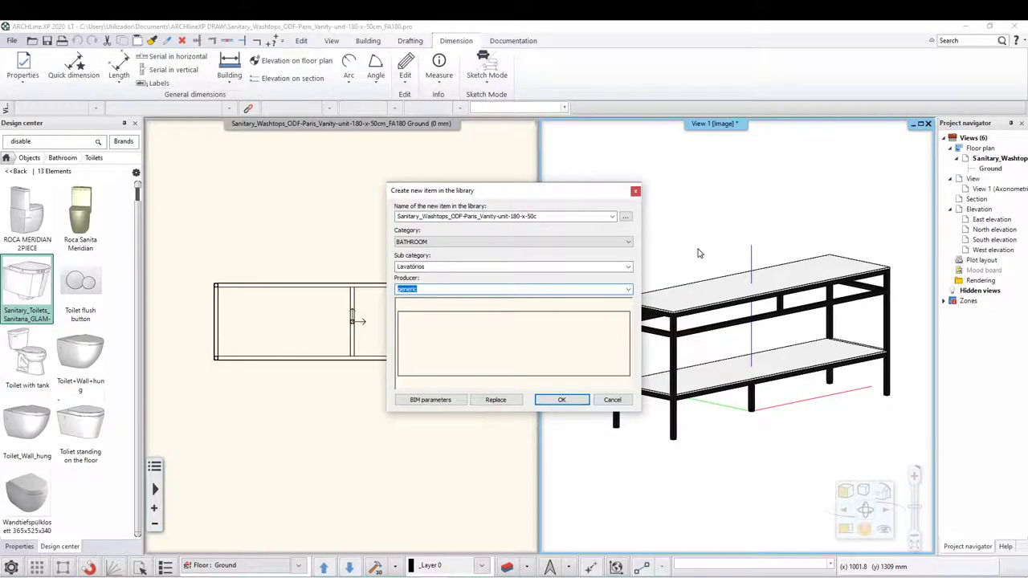
left_click(562, 400)
Close sketch mode and quit without saving to return to the project.
left_click(487, 74)
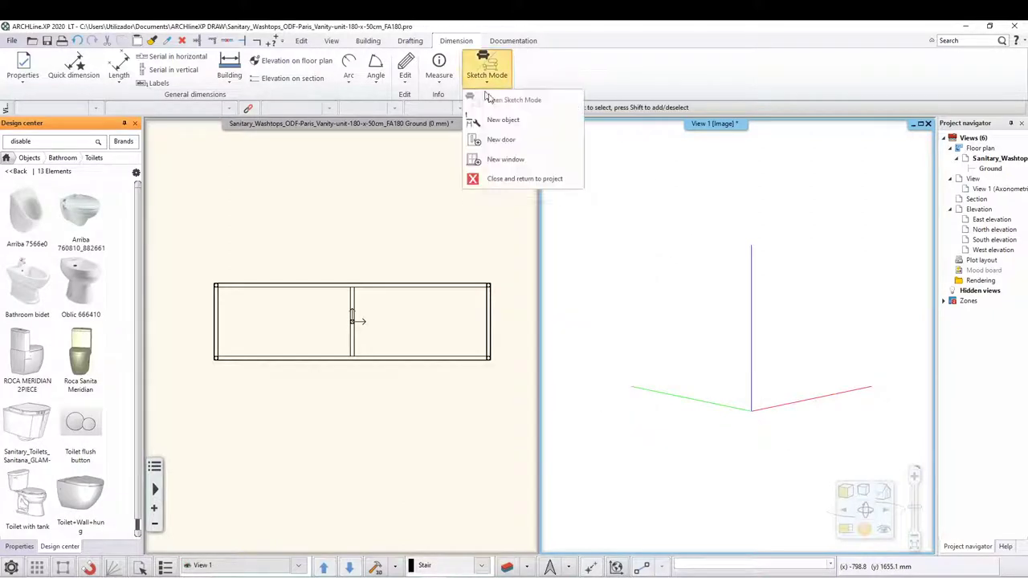
left_click(514, 178)
left_click(544, 331)
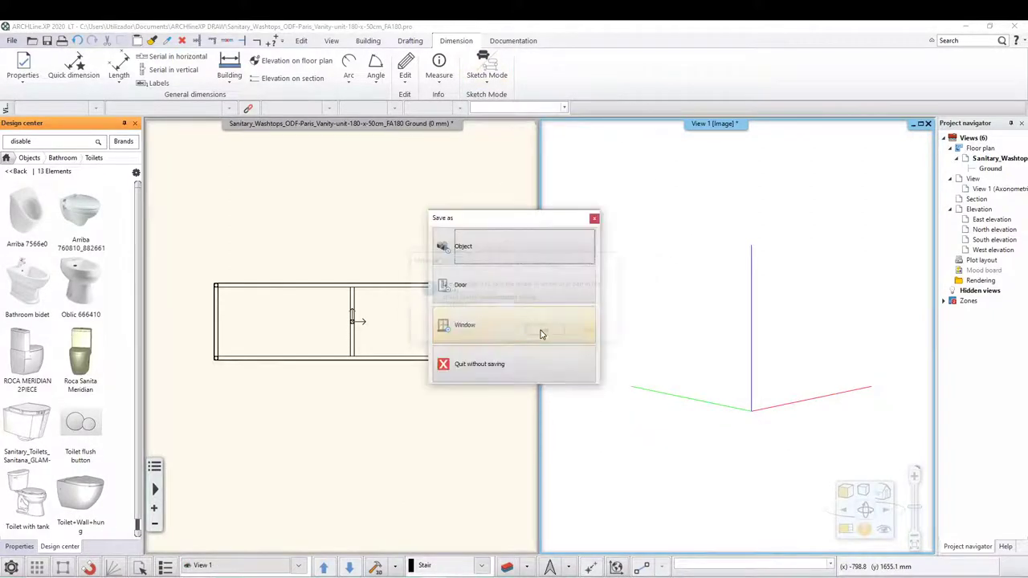
left_click(498, 363)
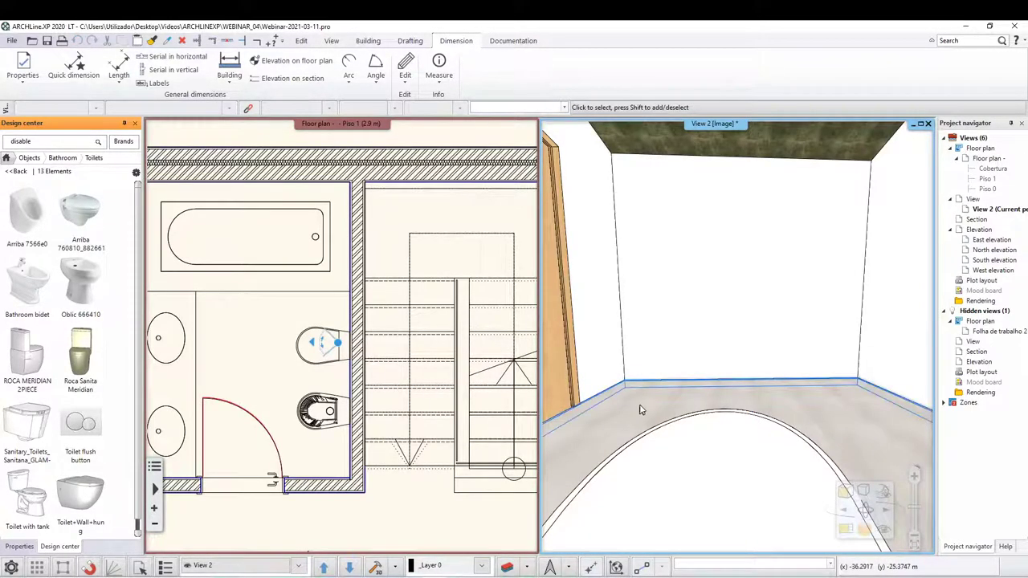
In Design center, open the Objects catalog and expand the BATHROOM category.
left_click(6, 158)
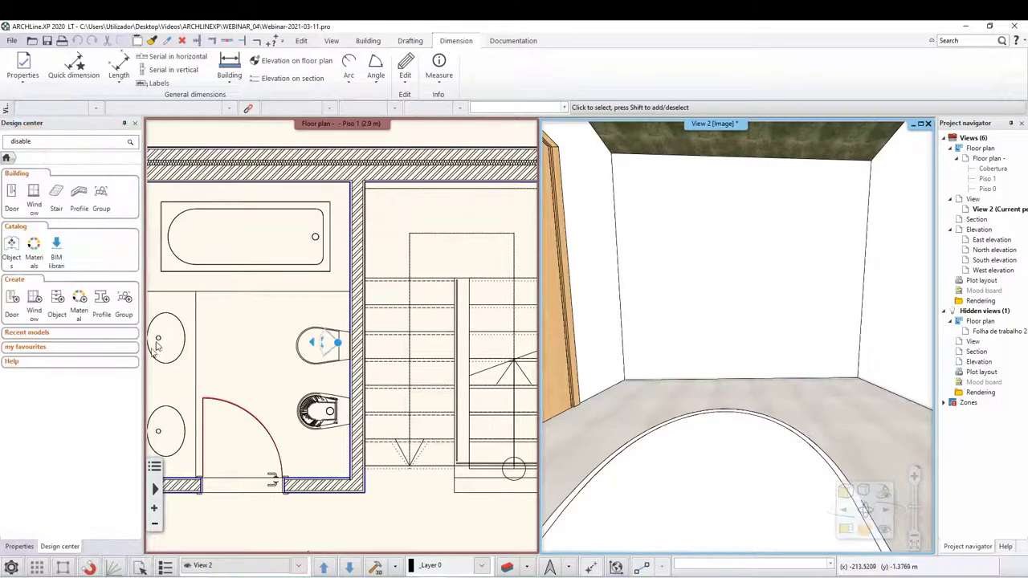
left_click(12, 245)
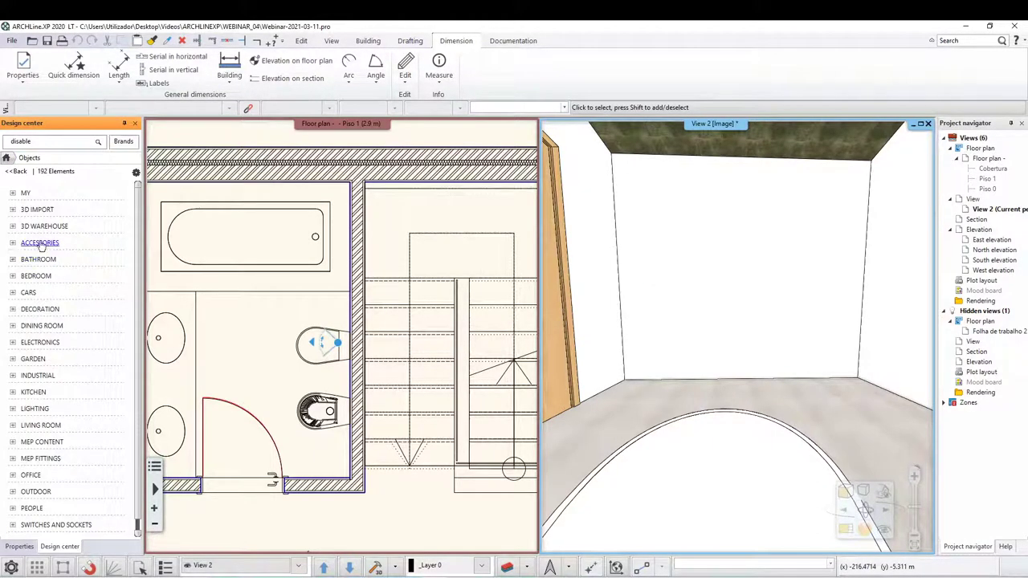
left_click(37, 260)
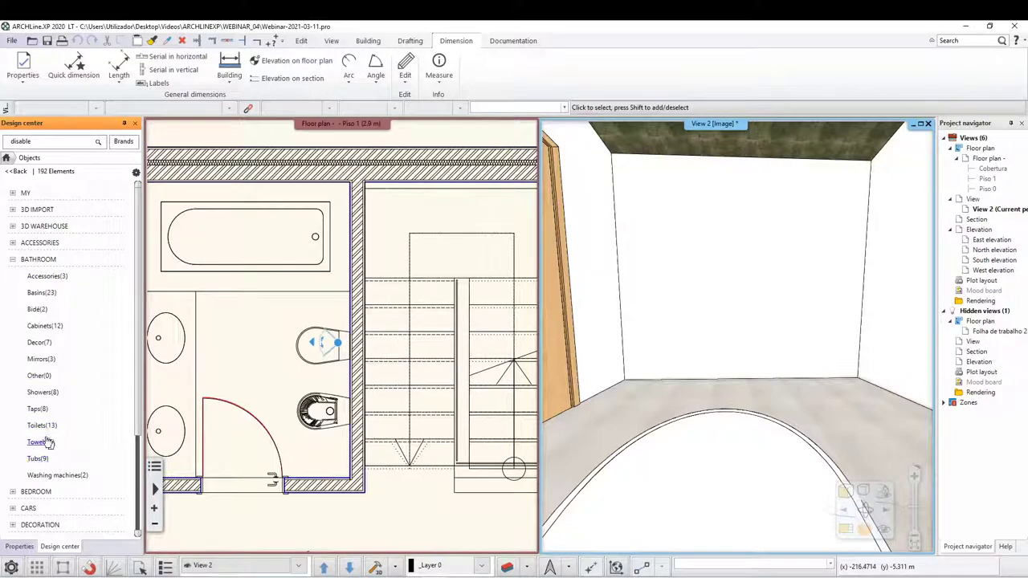
left_click(20, 191)
left_click(21, 192)
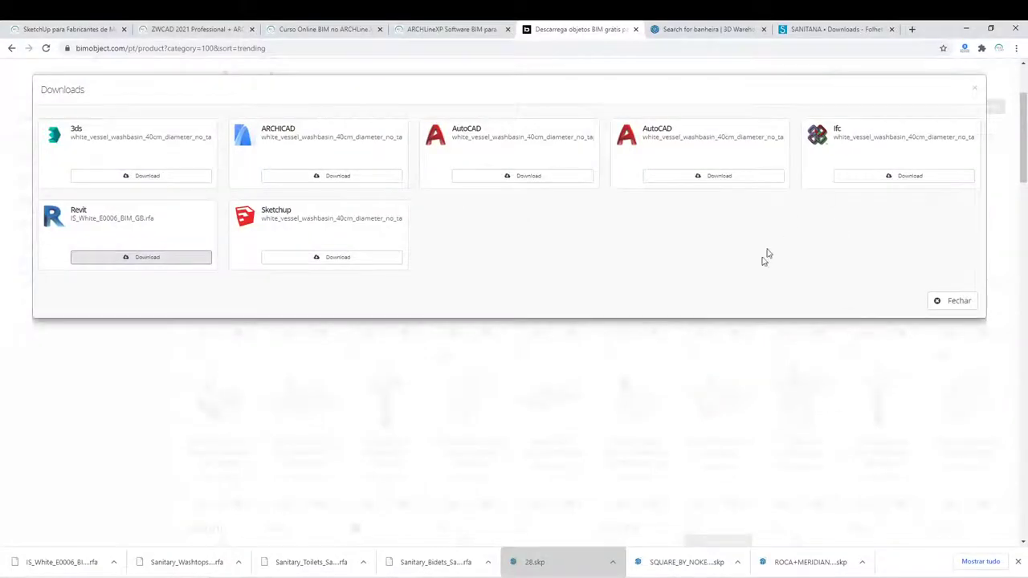
Drag the downloaded Sanitary_Washtops Paris vanity .pro file into ARCHLine.XP as a new drawing.
key("alt+Tab")
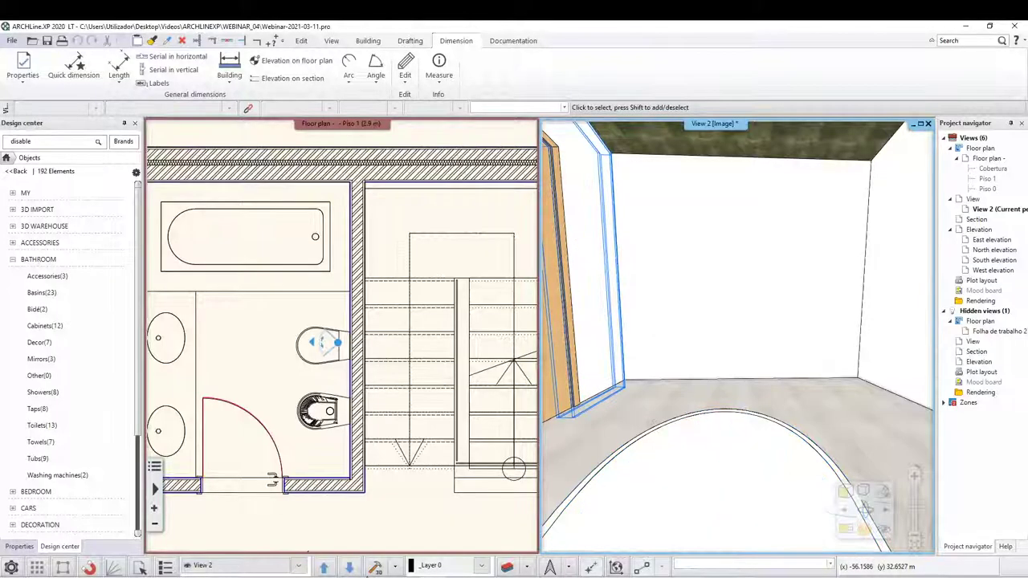
left_click_drag(971, 295, 775, 318)
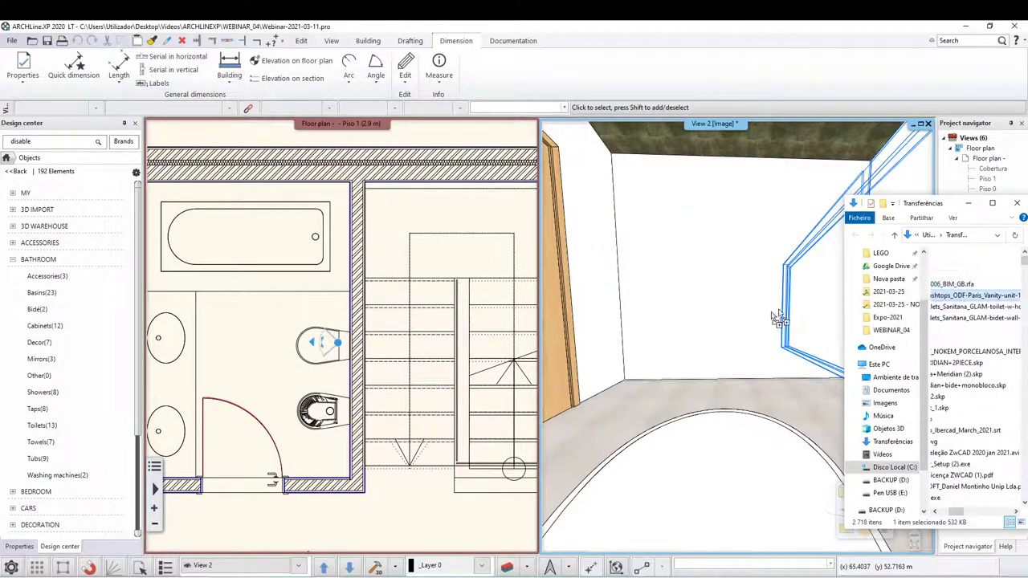
left_click_drag(649, 399, 651, 399)
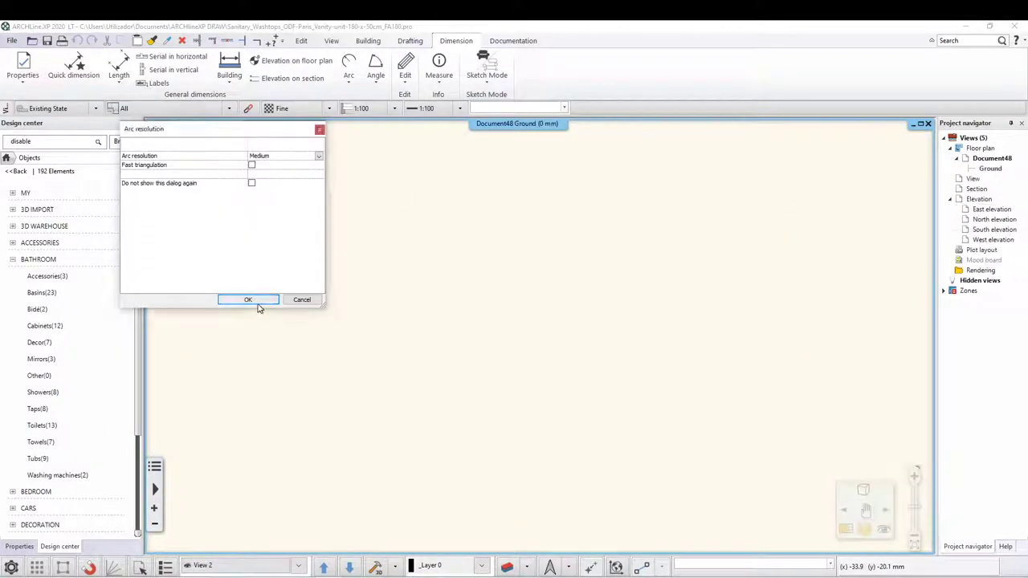
Accept the Medium arc resolution, dismiss the BIMobject notice and close sketch mode.
left_click(255, 300)
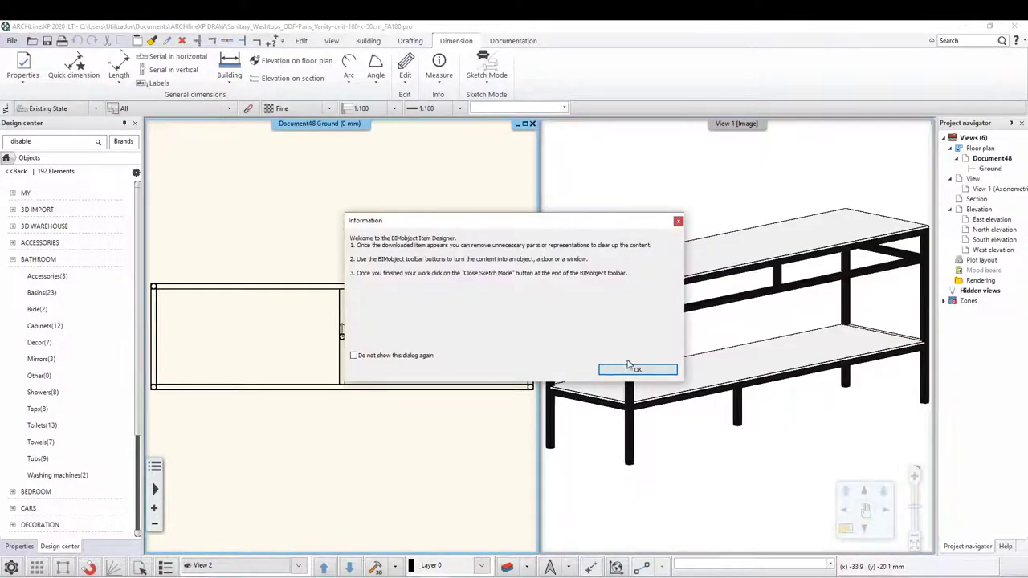
left_click(629, 365)
left_click(485, 65)
left_click(504, 180)
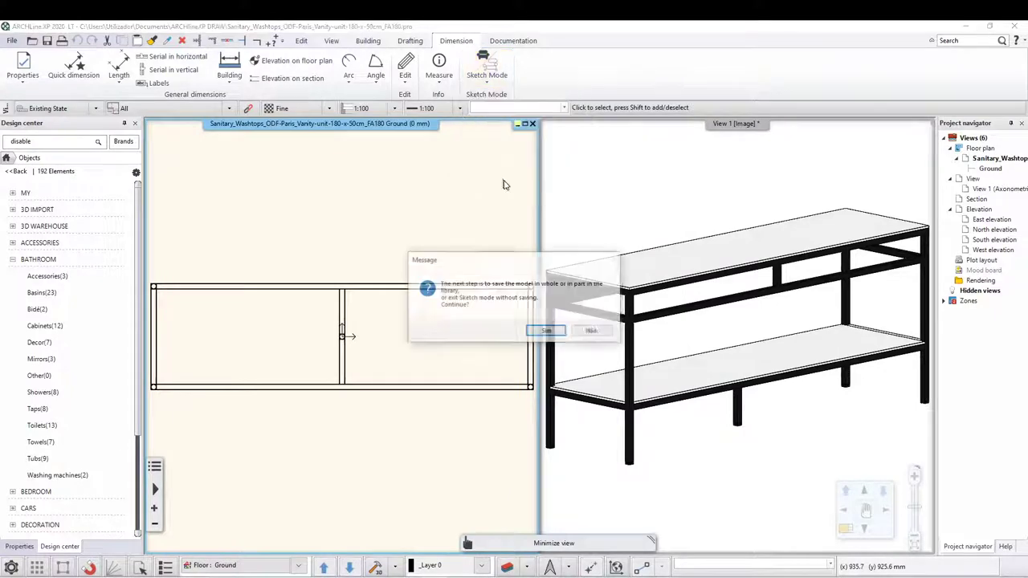
left_click(545, 332)
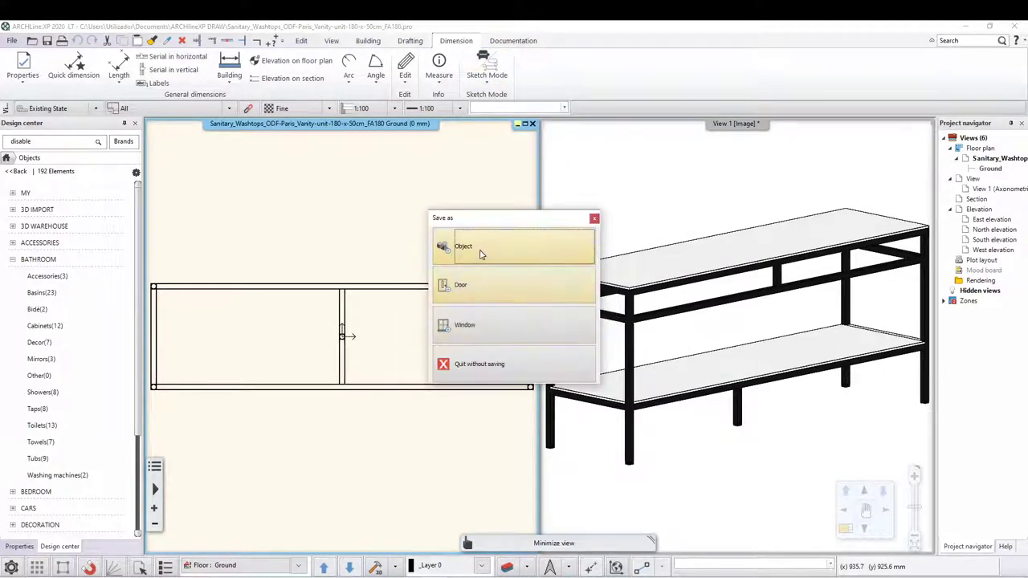
Save the vanity as a library object under BATHROOM › Lavatório, producer Vessel.
left_click(470, 292)
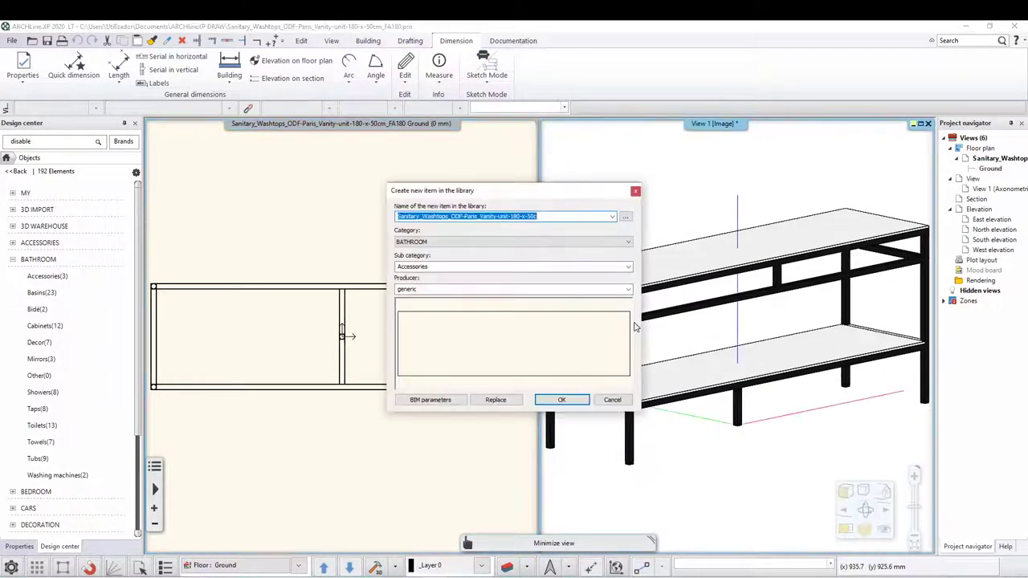
left_click(482, 243)
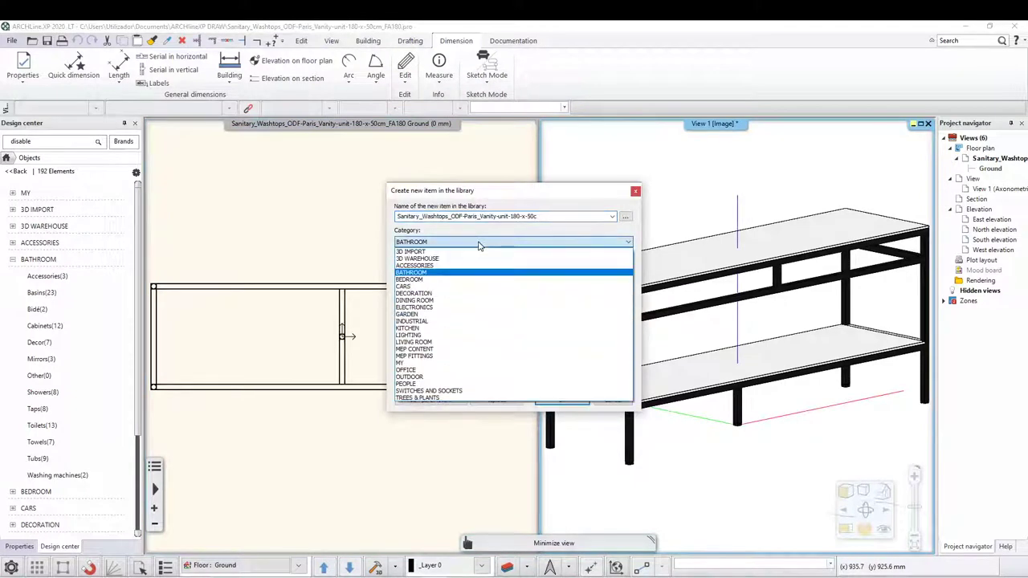
left_click(479, 245)
key("Tab")
left_click(628, 268)
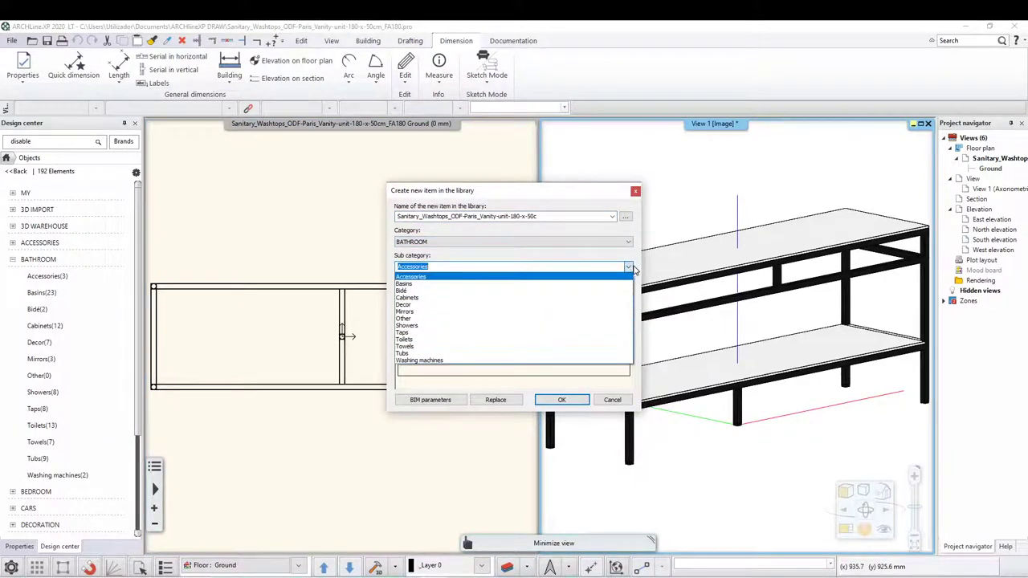
left_click(626, 269)
type("L")
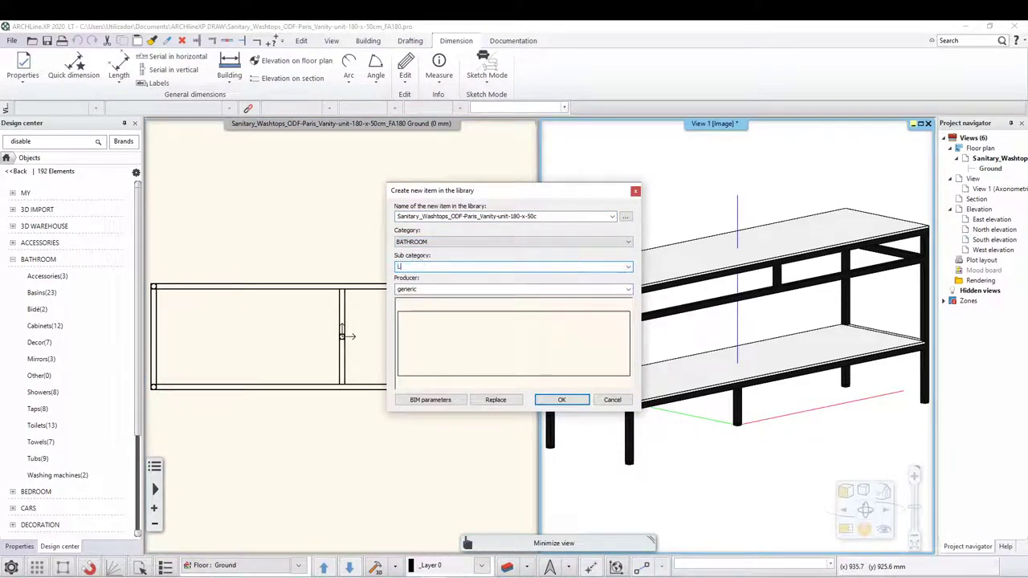
type("avatório")
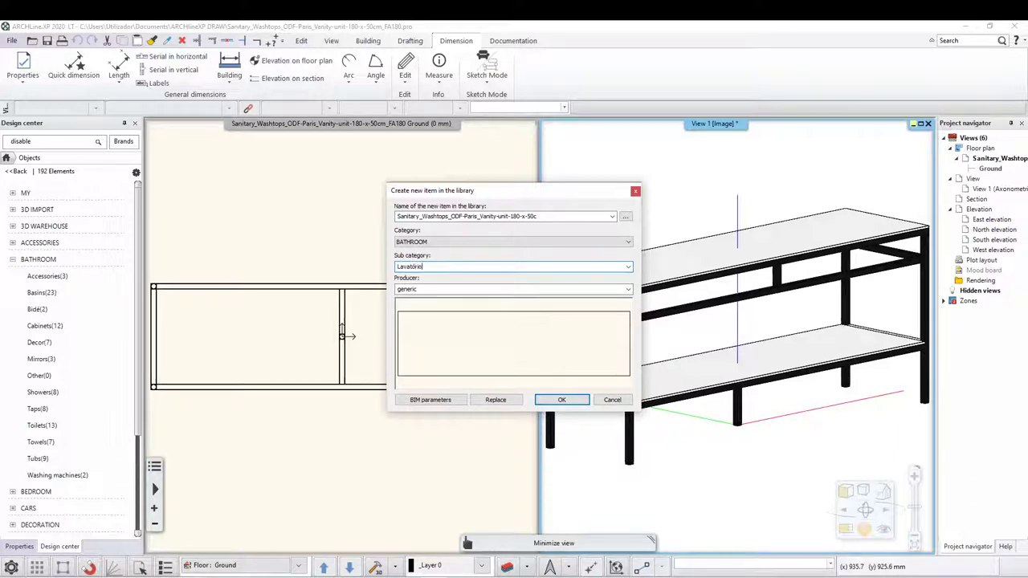
key("Tab")
type("Vessel")
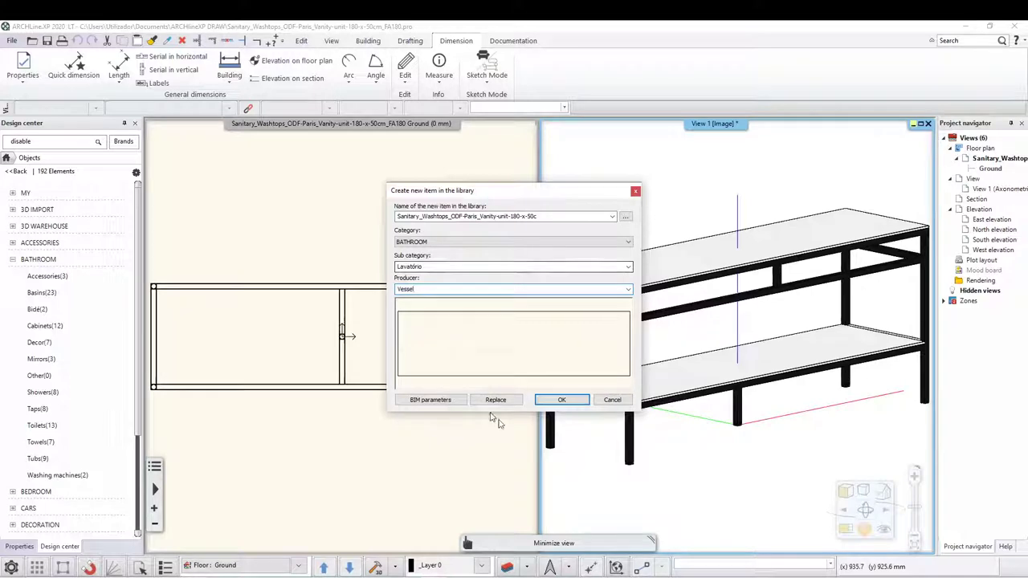
left_click(545, 403)
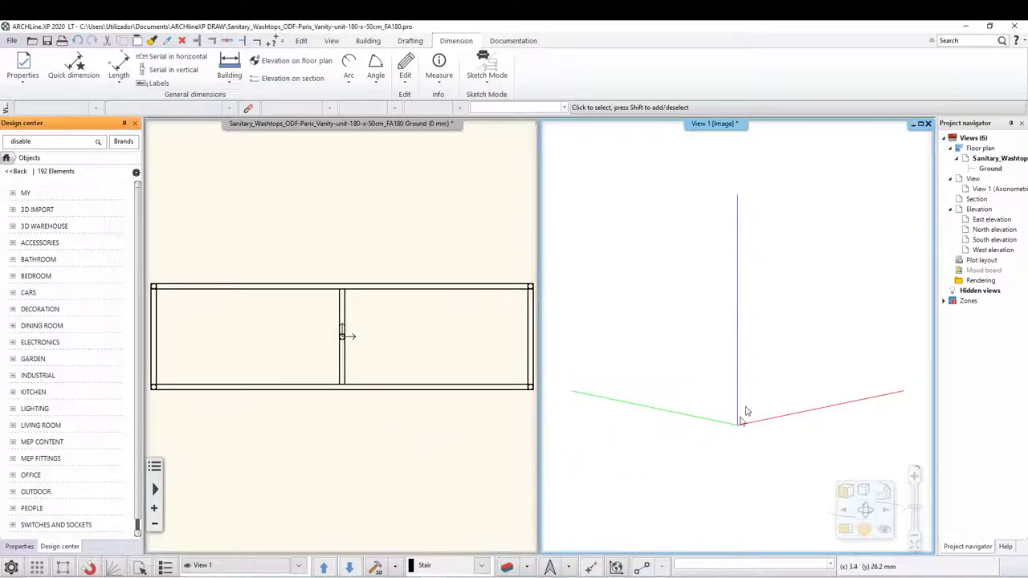
Leave the vanity sketch without saving and return to the bathroom project.
left_click(485, 69)
left_click(506, 176)
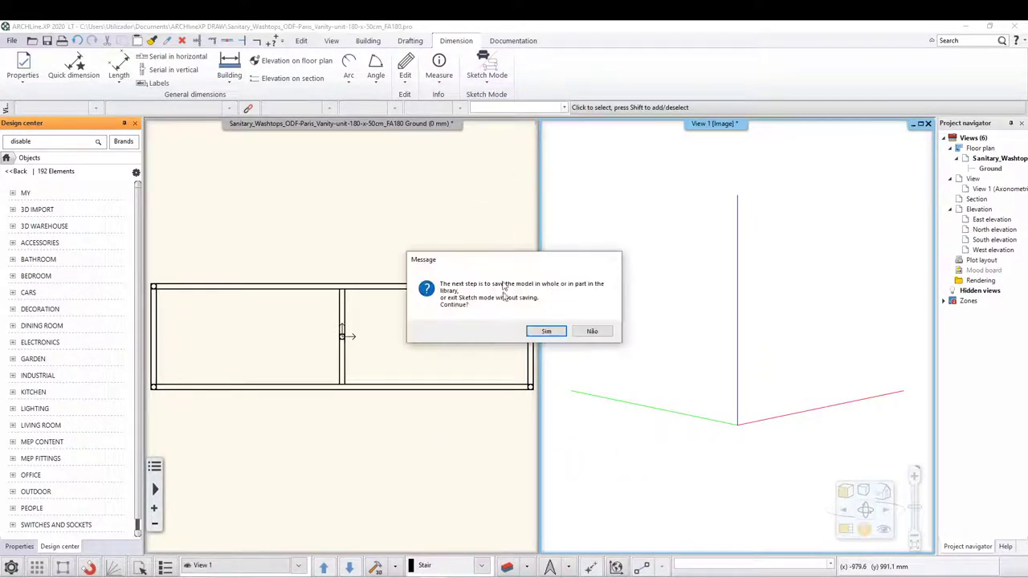
left_click(531, 334)
left_click(490, 367)
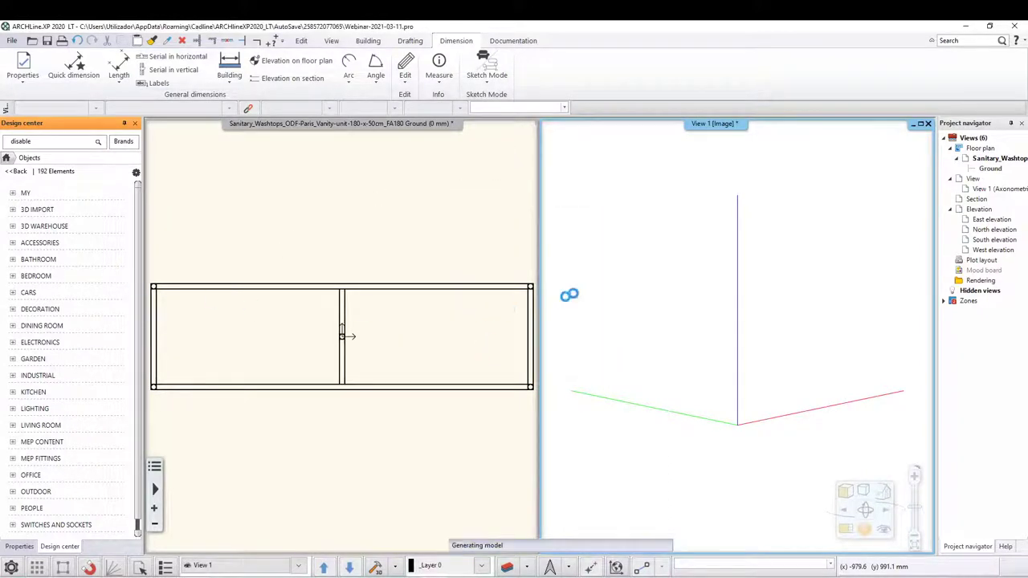
Browse the BATHROOM, MY, ACCESSORIES, 3D WAREHOUSE and 3D IMPORT library categories.
left_click(38, 260)
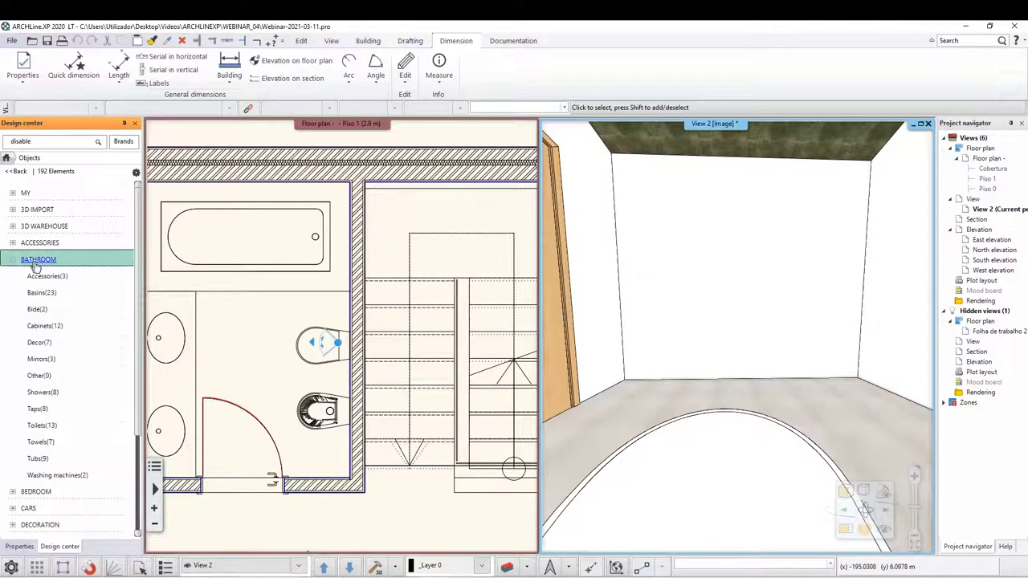
left_click(17, 172)
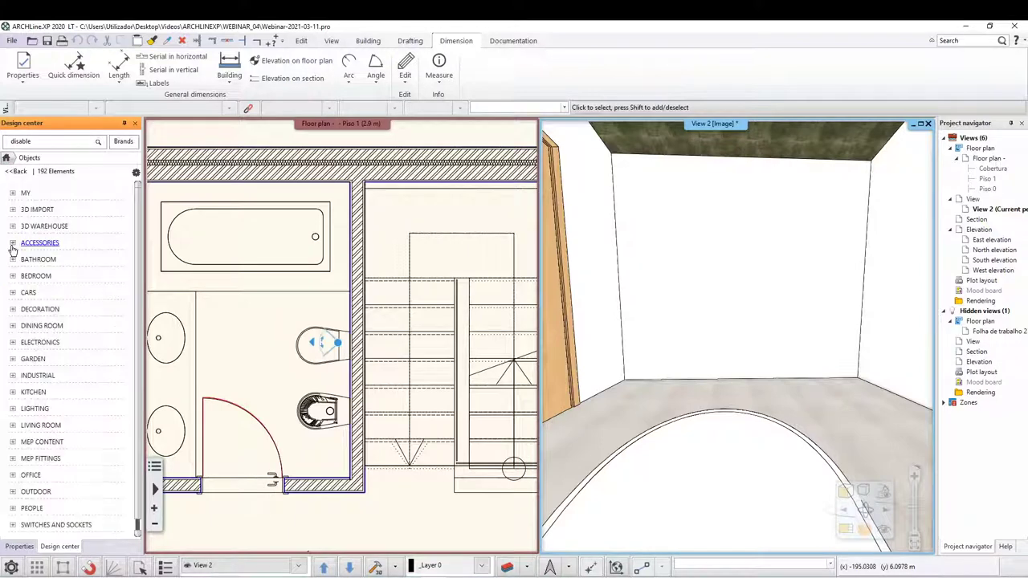
left_click(36, 259)
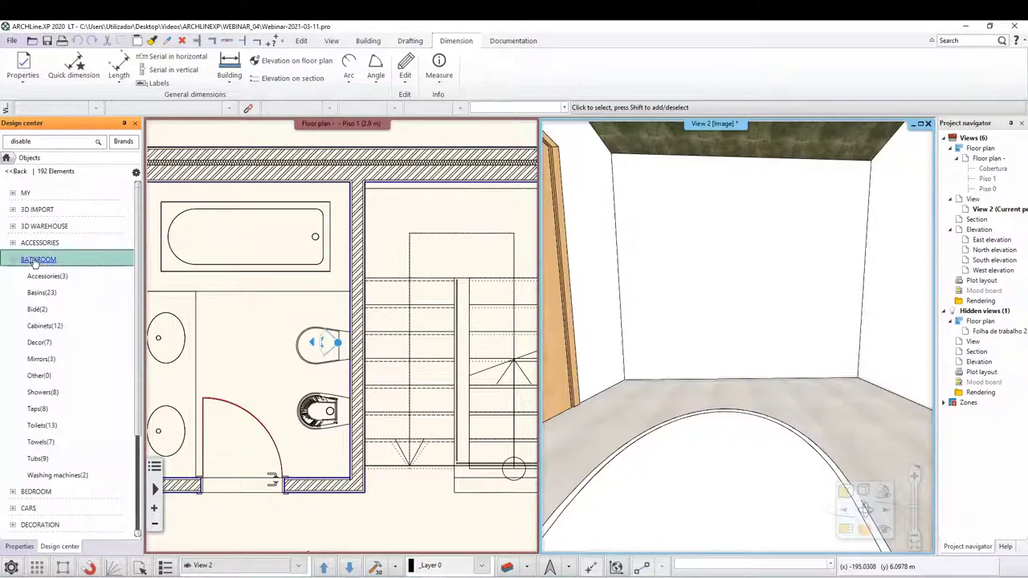
left_click(28, 194)
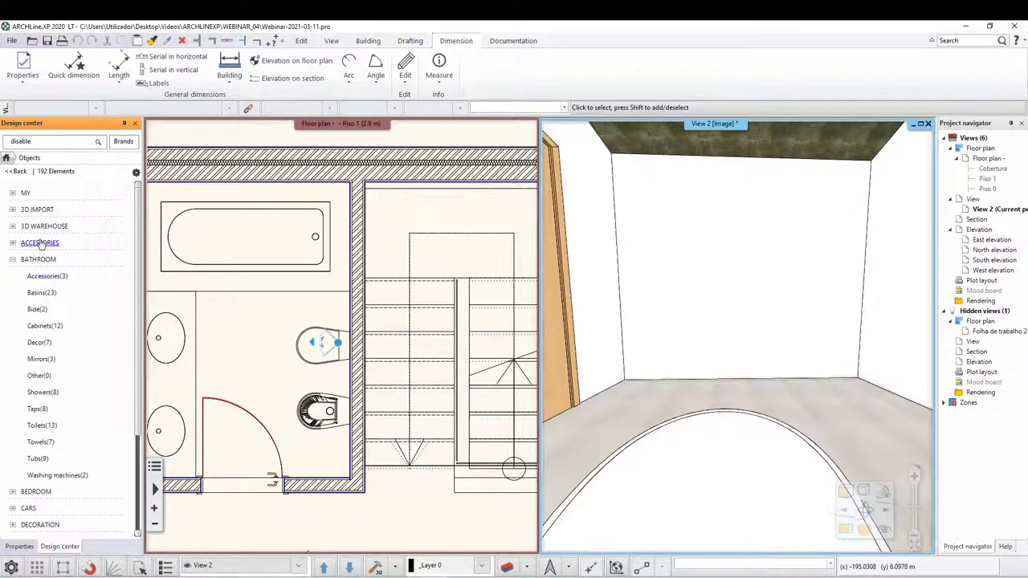
left_click(40, 242)
left_click(40, 226)
left_click(40, 225)
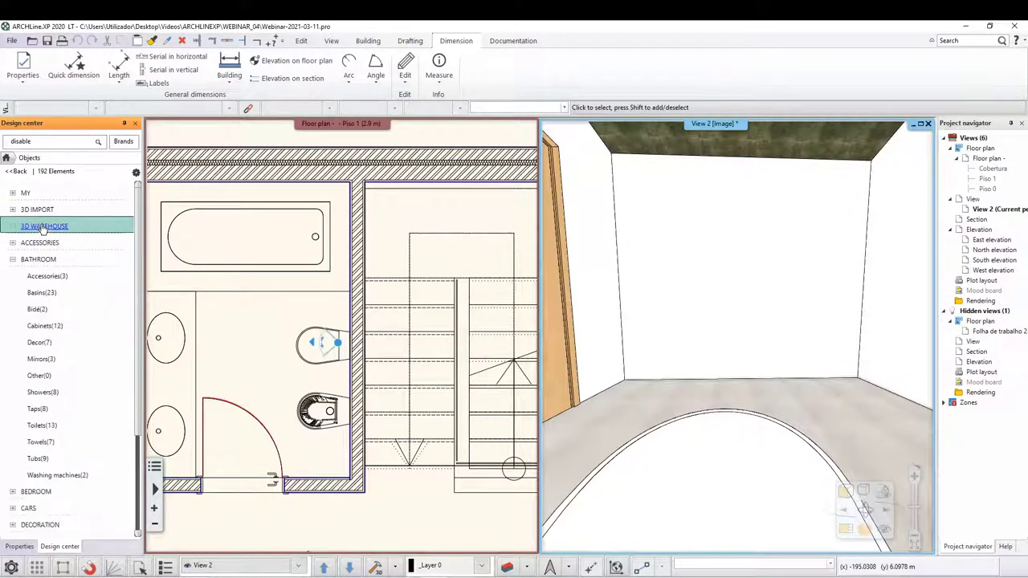
left_click(38, 210)
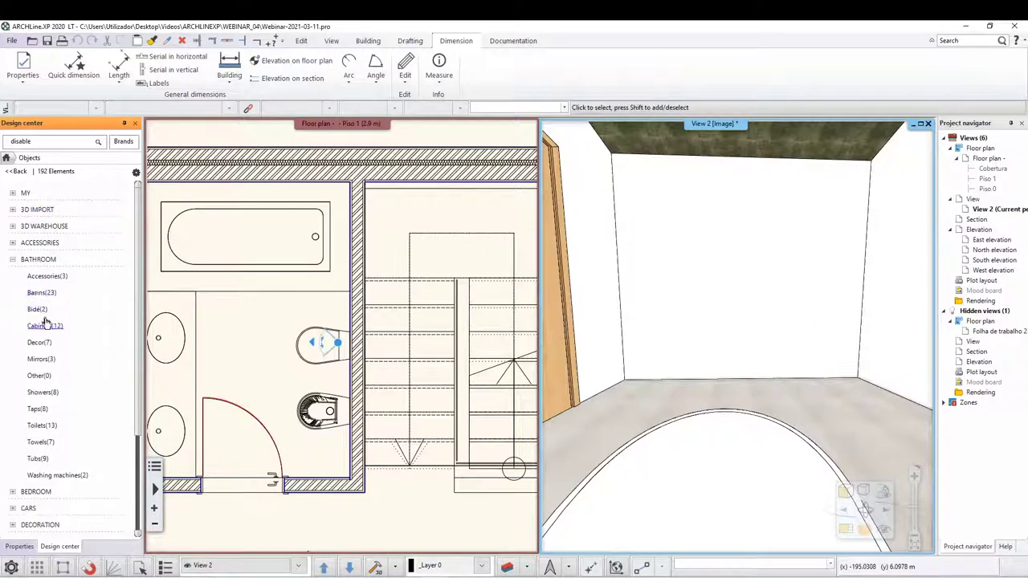
scroll(72, 385, "down", 3)
Look through the bathroom washing machines, cabinets and basins in the library.
left_click(55, 376)
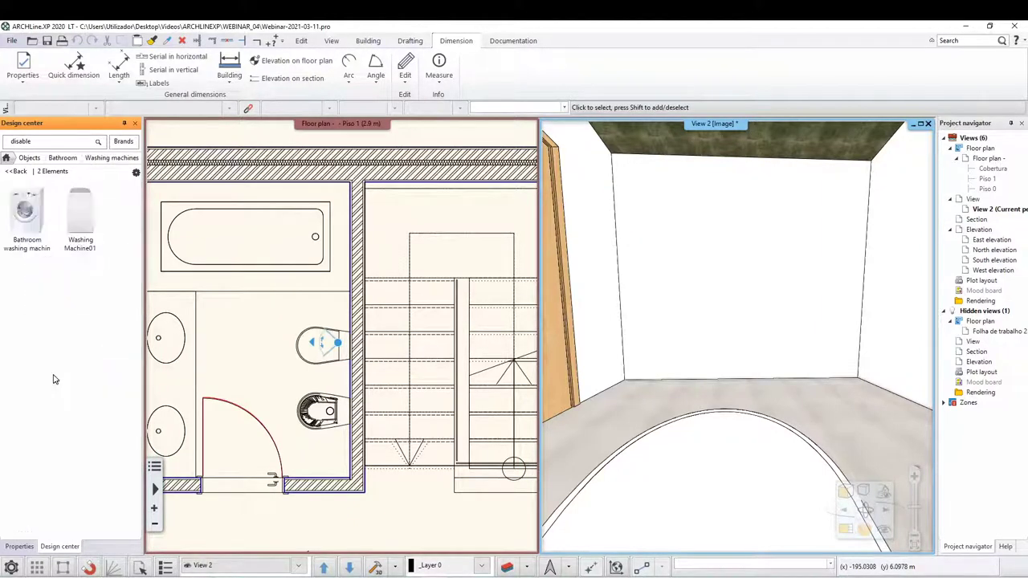
left_click(9, 173)
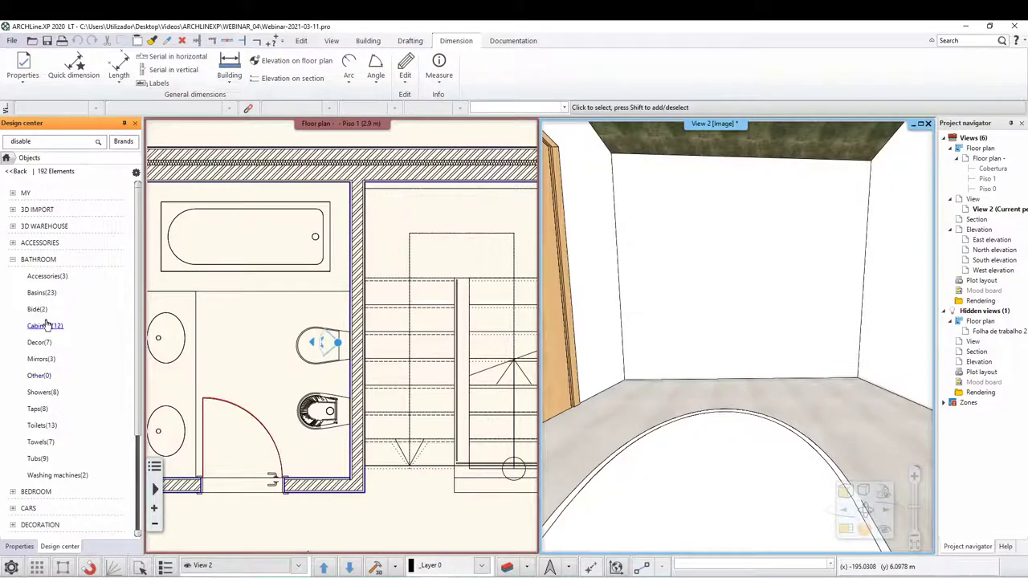
left_click(47, 325)
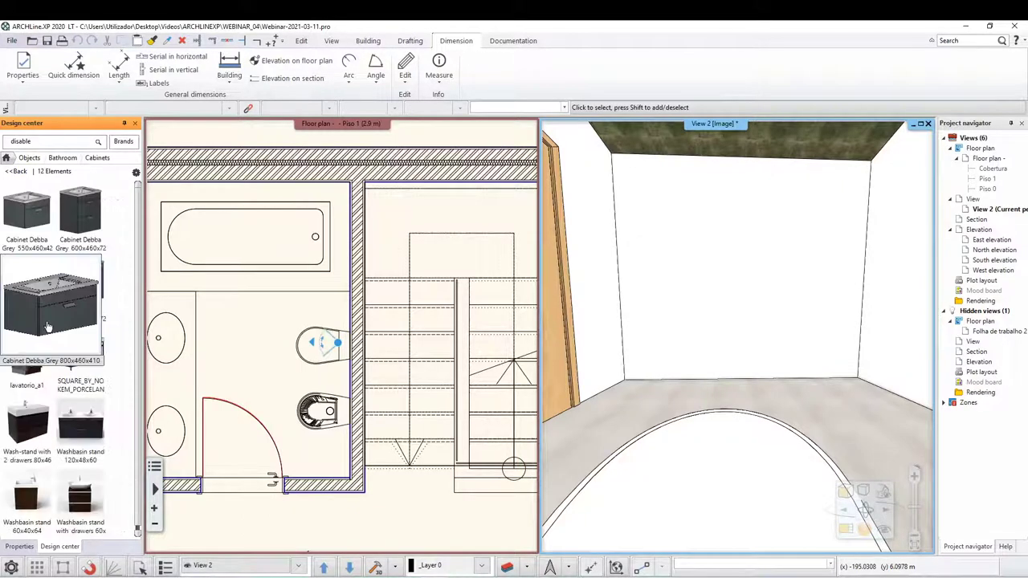
left_click(16, 173)
scroll(40, 261, "up", 3)
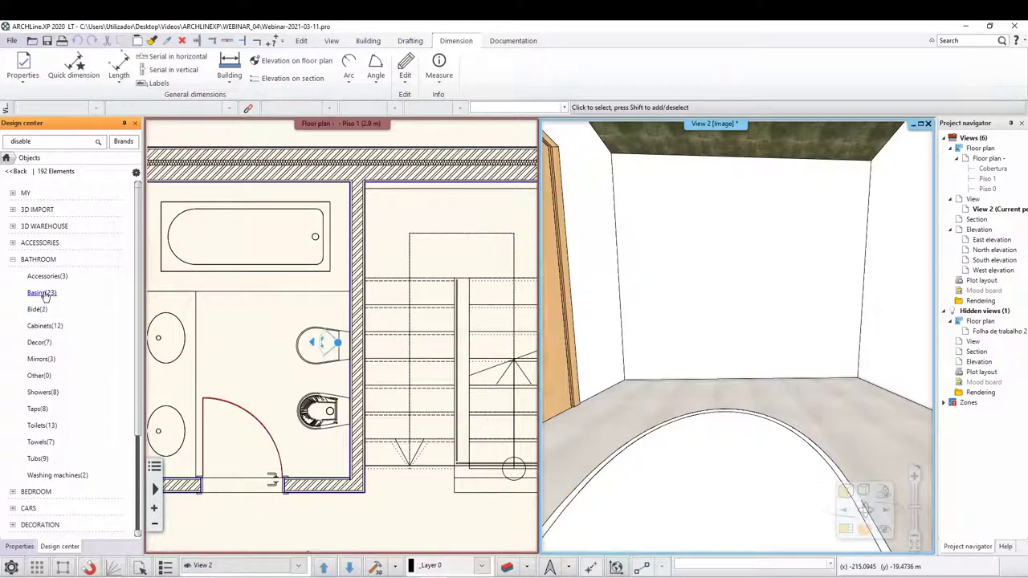
left_click(42, 293)
scroll(112, 322, "down", 3)
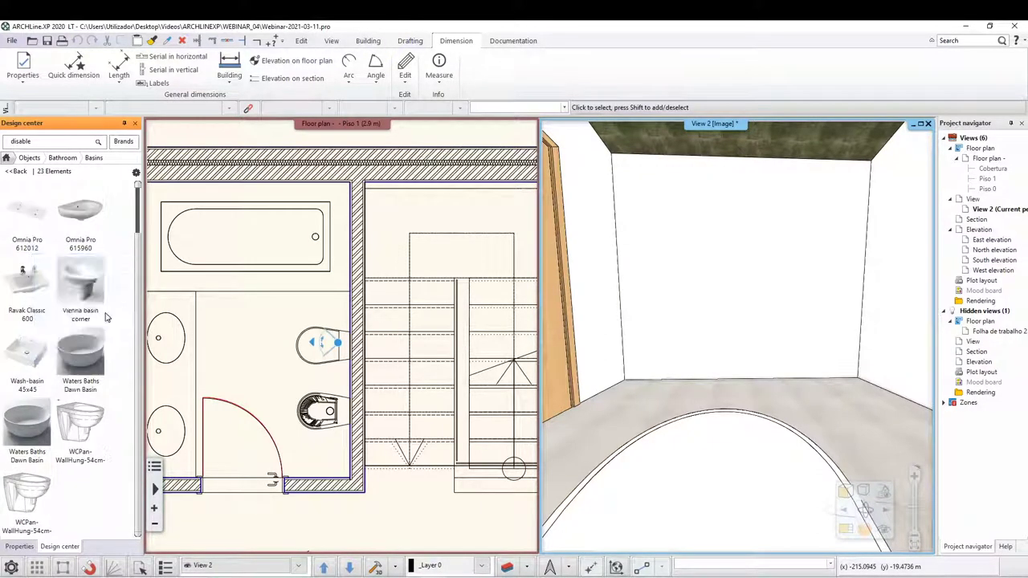
scroll(107, 318, "up", 3)
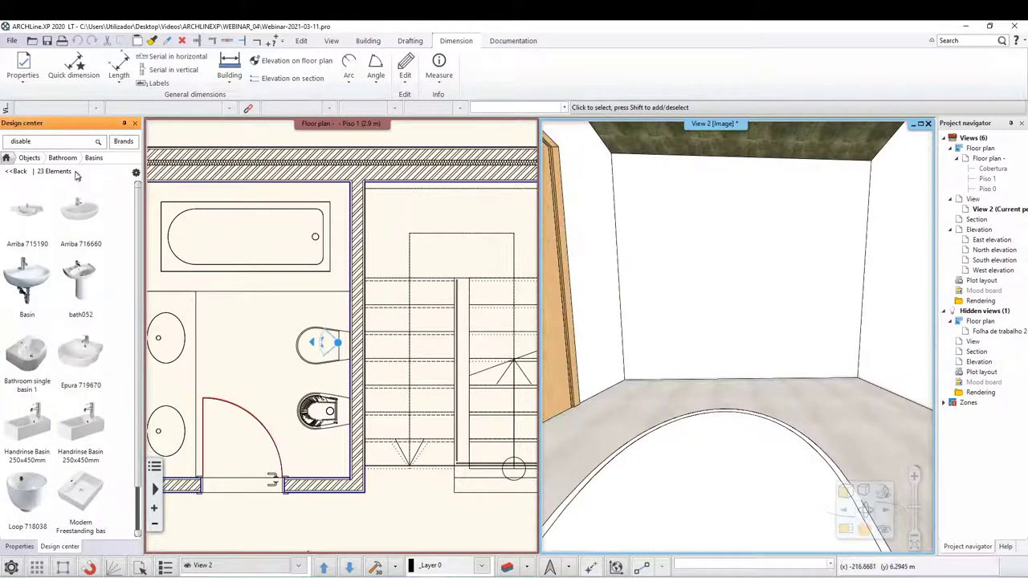
left_click(18, 172)
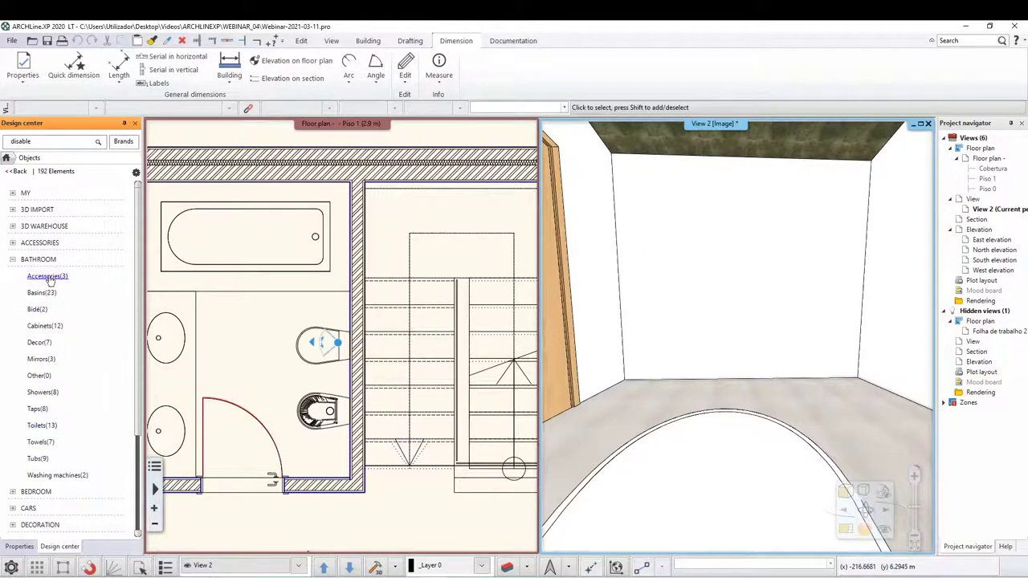
Drag the SQUARE_BY_NOKEM_PORCELAN vanity from BATHROOM › Cabinets into the 3D view.
left_click(45, 326)
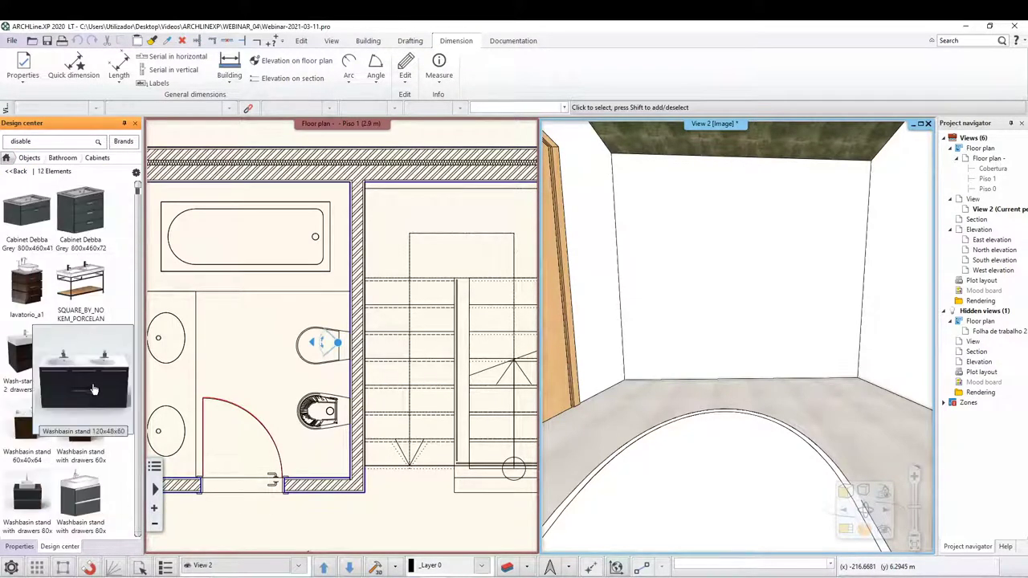
left_click_drag(80, 289, 568, 374)
left_click_drag(688, 377, 691, 379)
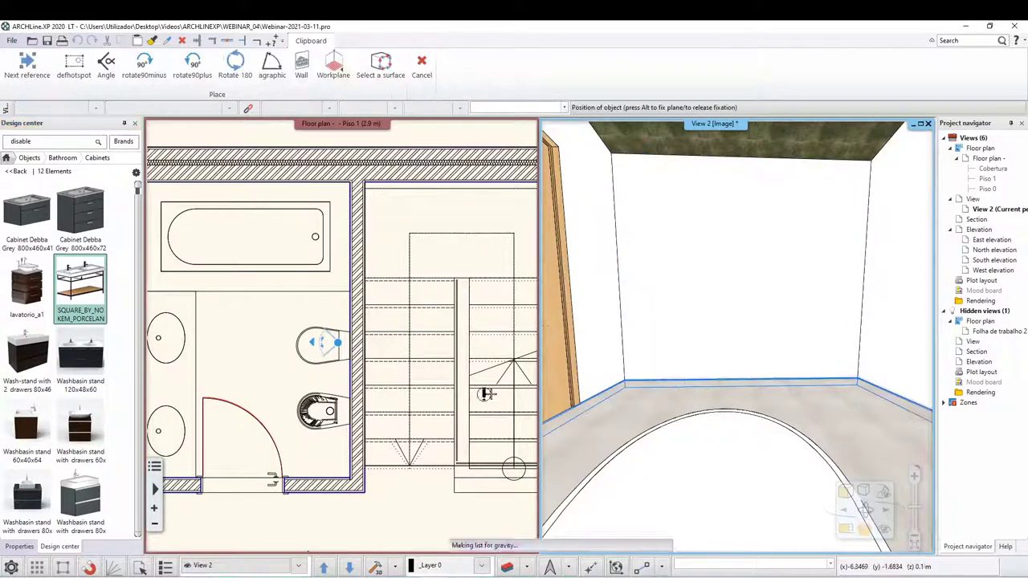
Place the vanity, then move it from its corner to below the bathroom wall.
left_click(717, 396)
key("Escape")
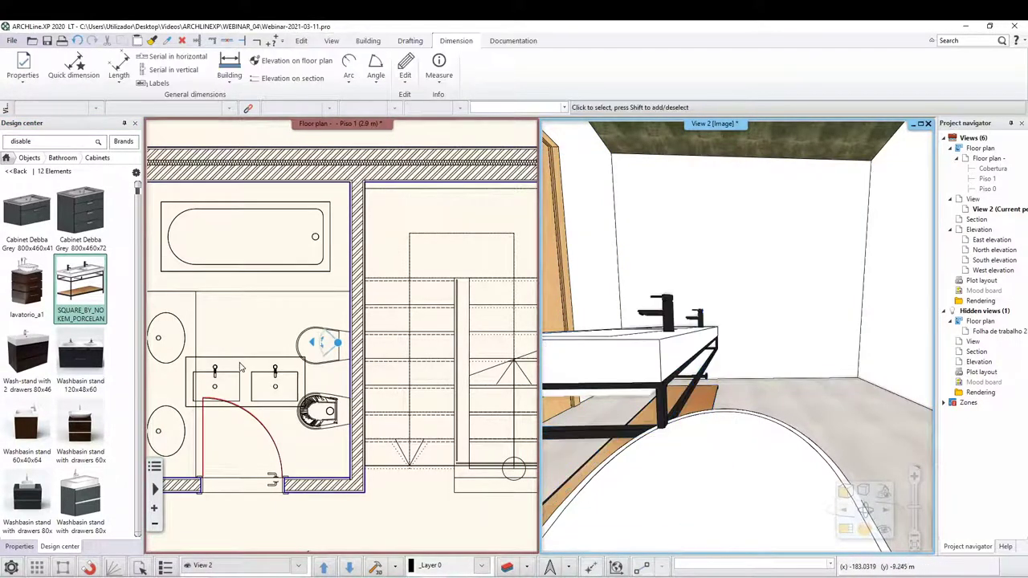
middle_click_drag(237, 366, 390, 313)
left_click(389, 313)
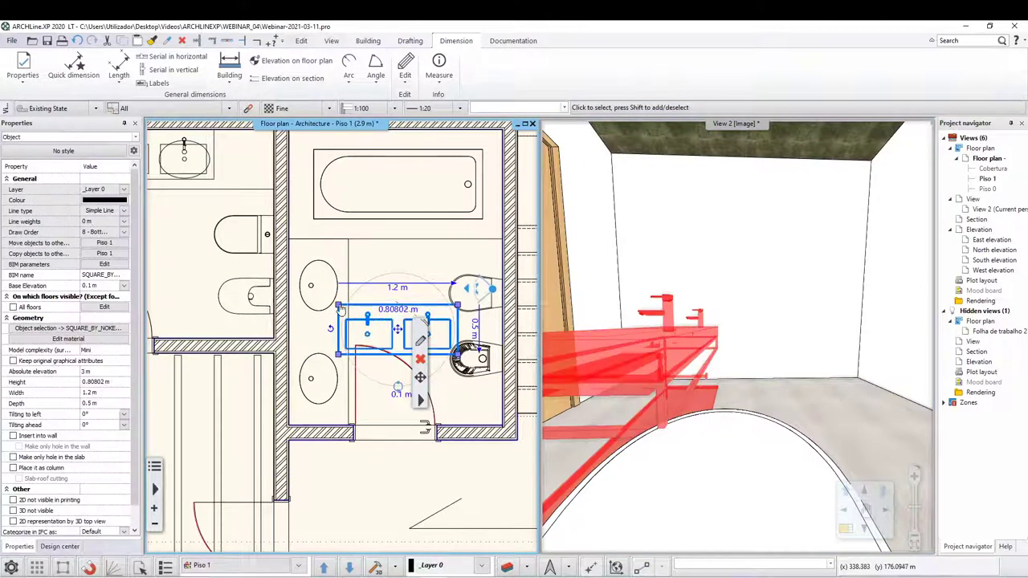
left_click(339, 307)
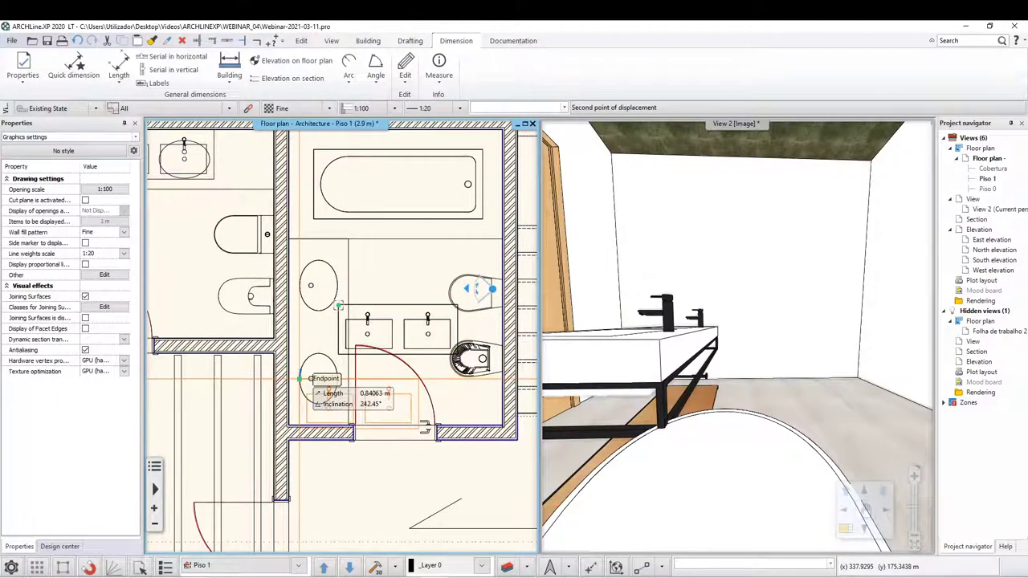
left_click(305, 419)
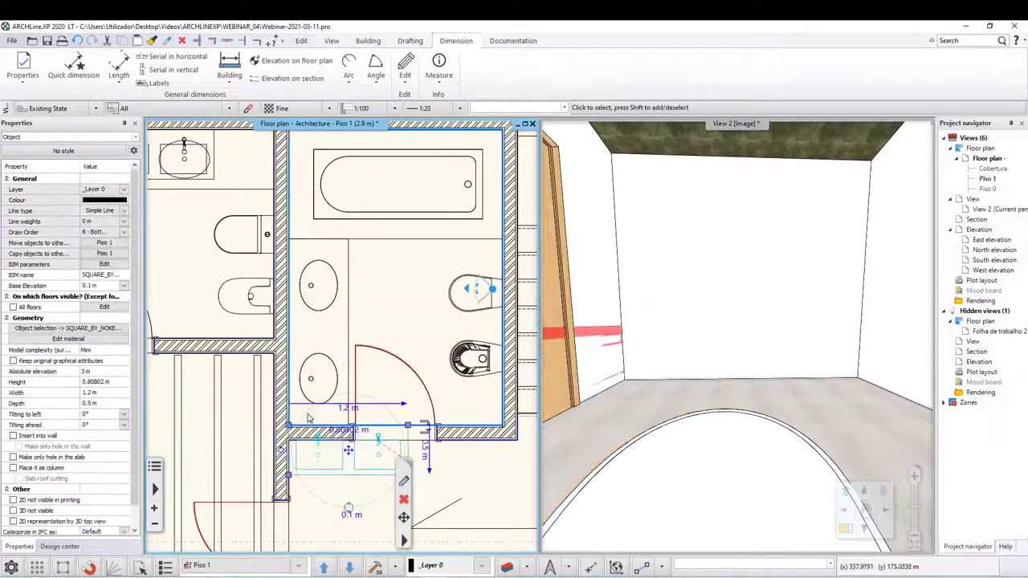
Rotate the vanity with Edit › Move › Rotate to run along the left wall.
right_click(412, 528)
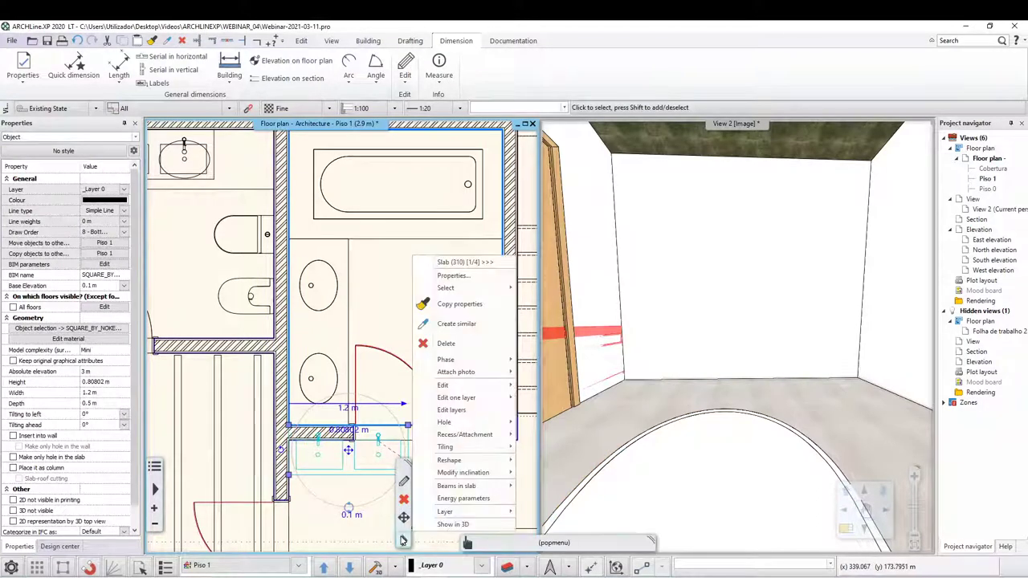
left_click(349, 454)
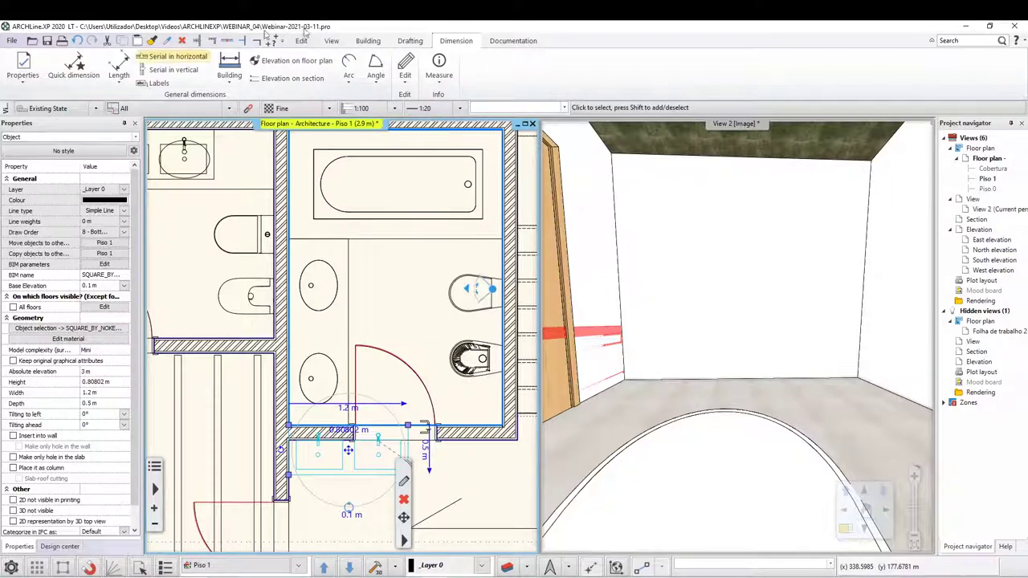
left_click(333, 41)
left_click(303, 41)
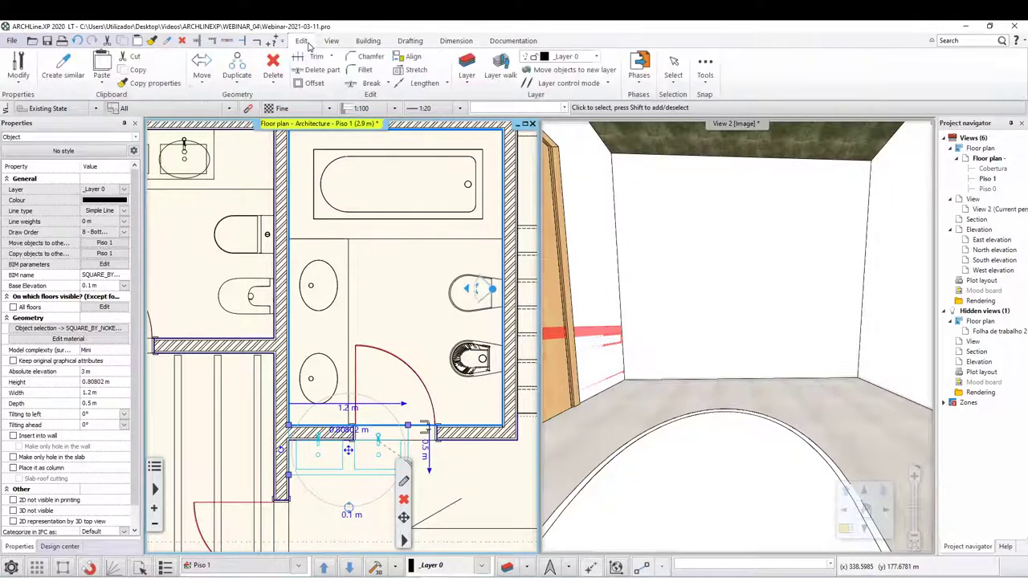
left_click(206, 85)
left_click(222, 159)
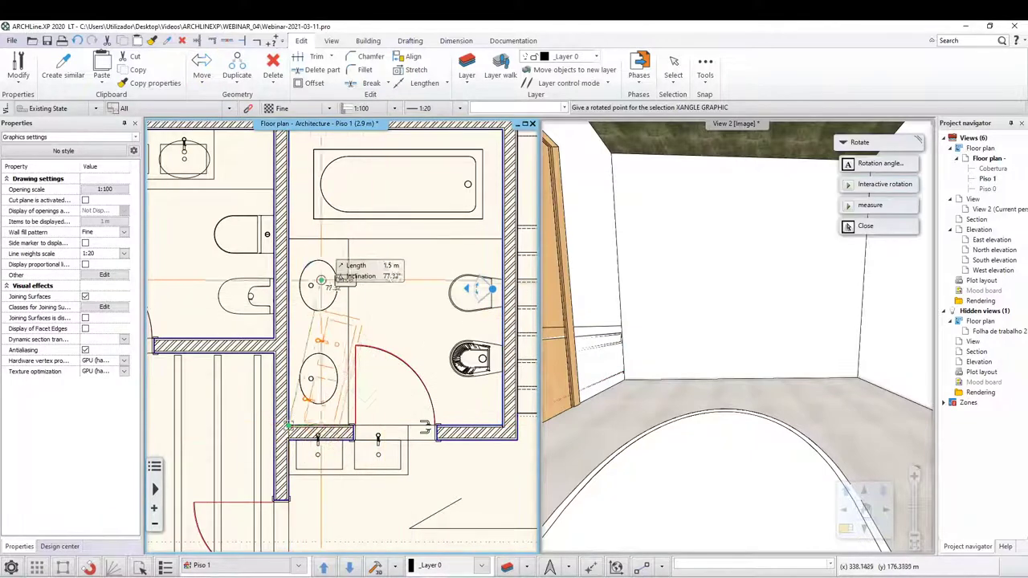
left_click(334, 236)
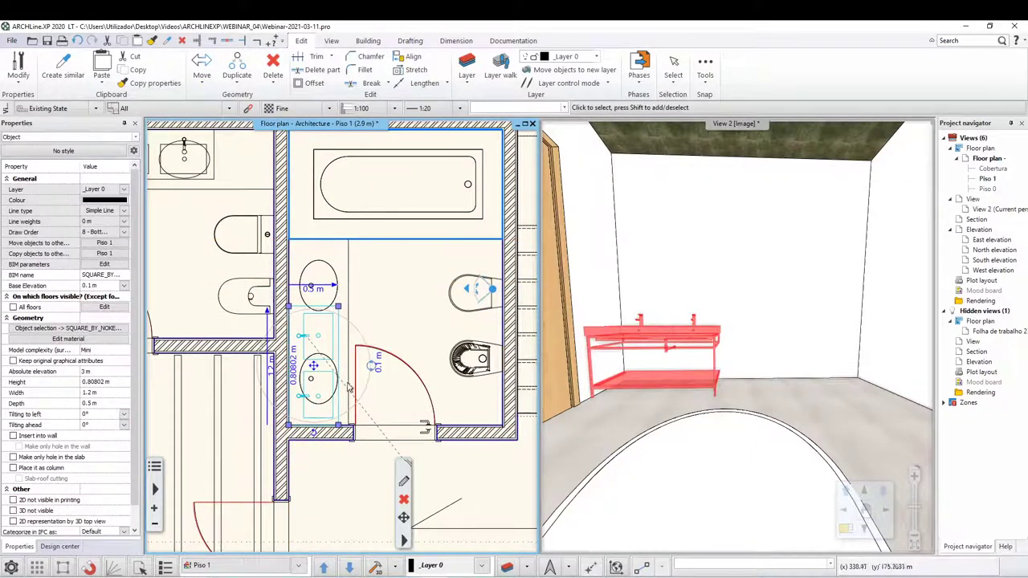
Move the rotated vanity against the bathroom's left wall.
right_click(313, 365)
left_click(354, 368)
left_click(312, 365)
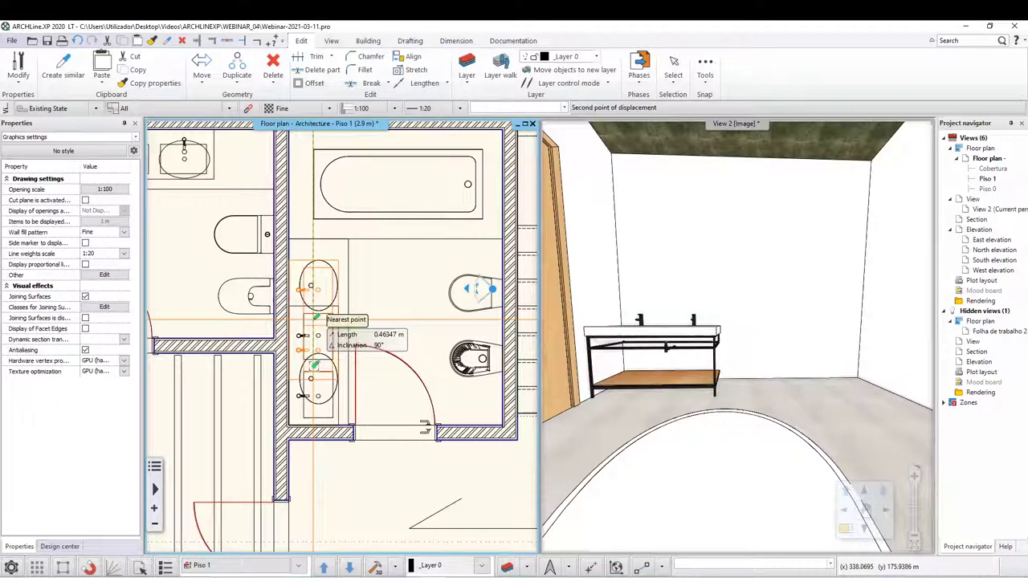
left_click(315, 319)
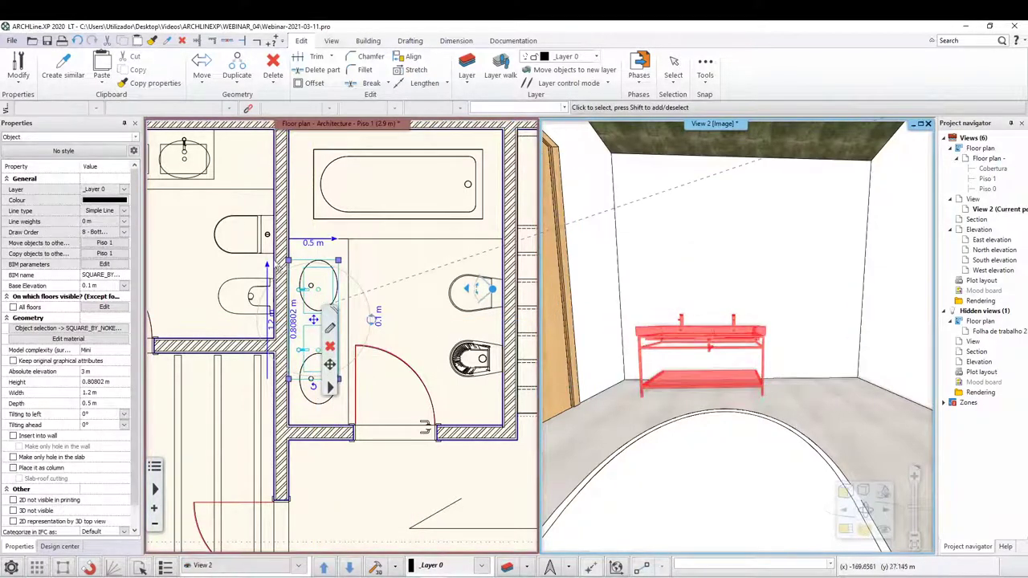
left_click(380, 282)
scroll(385, 297, "down", 2)
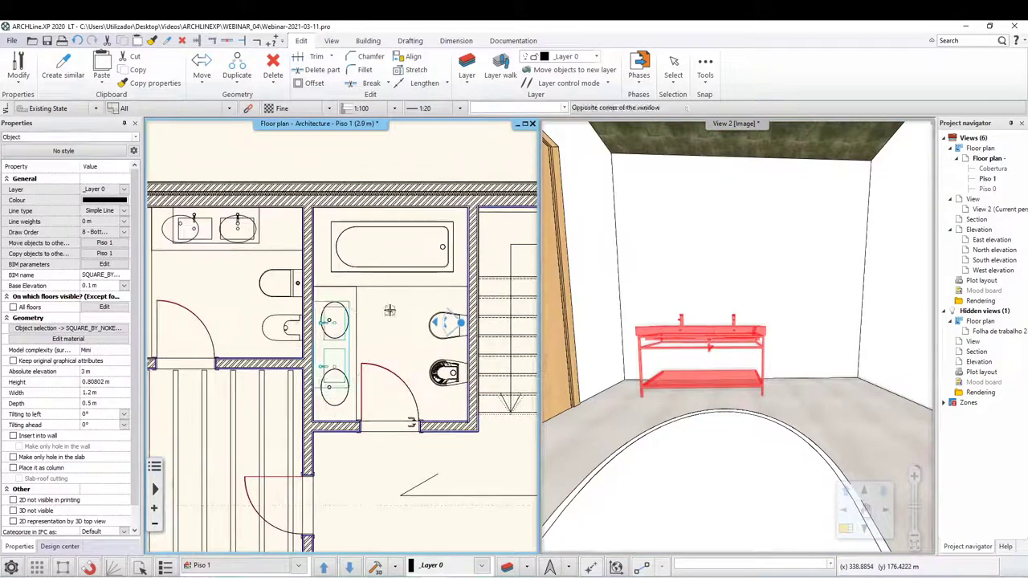
Show the BATHROOM › Tubs subcategory in the Design center Objects catalog.
left_click(390, 310)
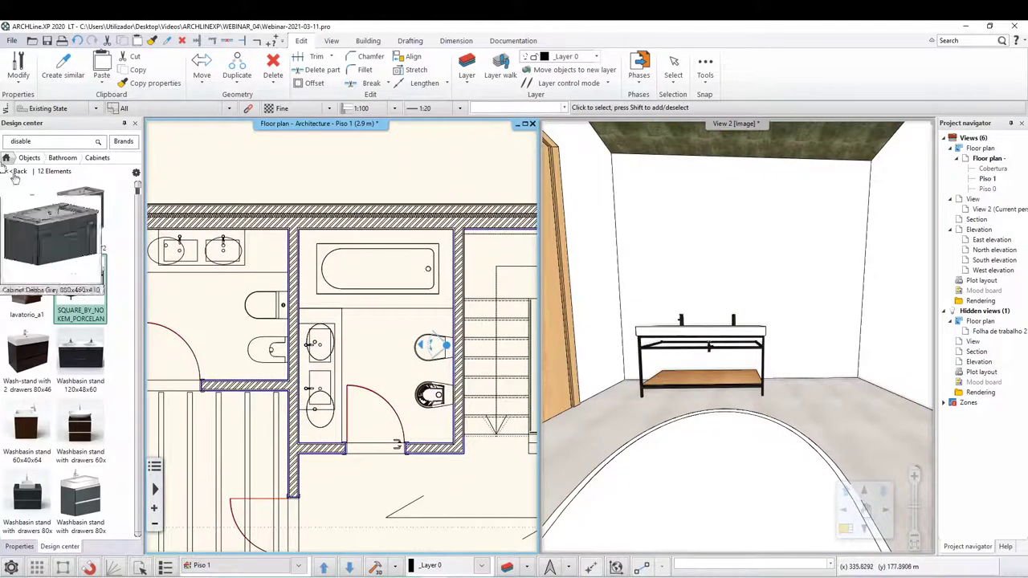
left_click(27, 158)
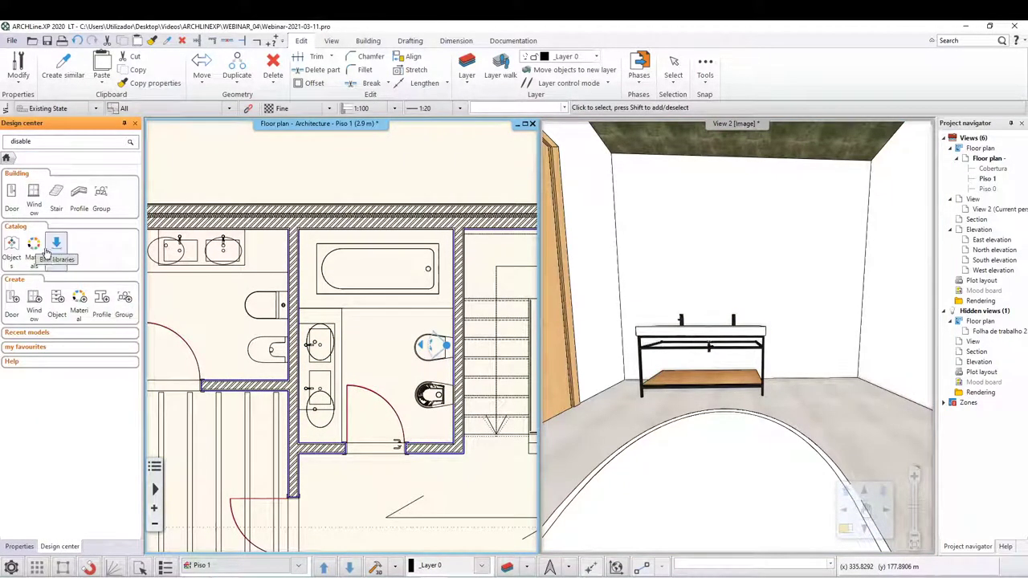
left_click(8, 245)
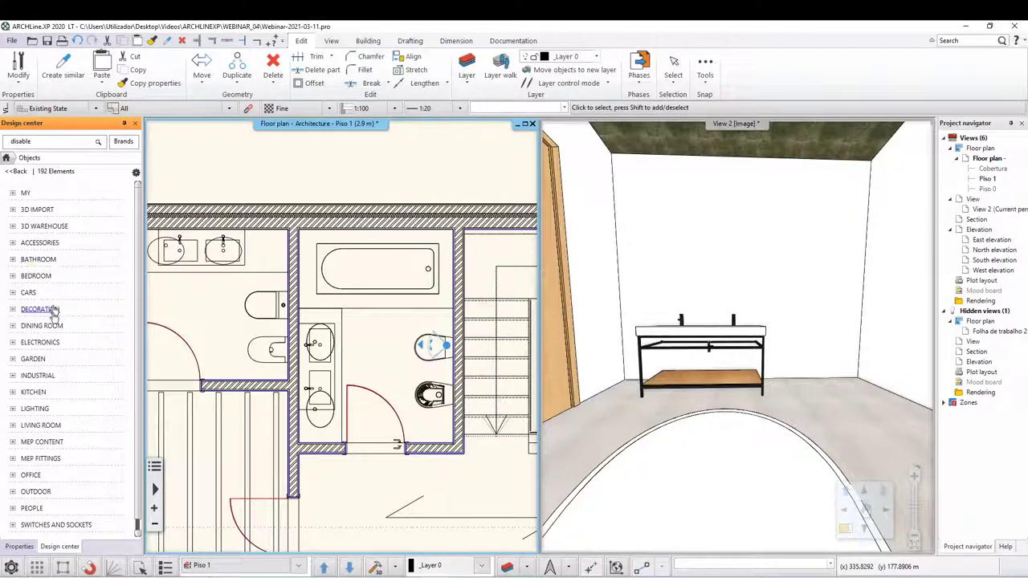
left_click(36, 260)
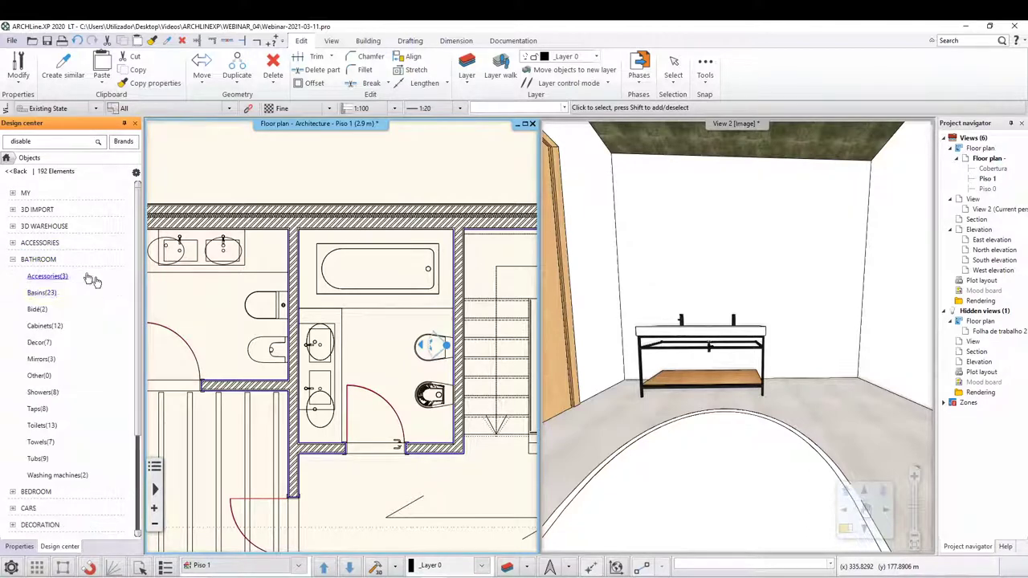
left_click(40, 459)
mouse_move(81, 289)
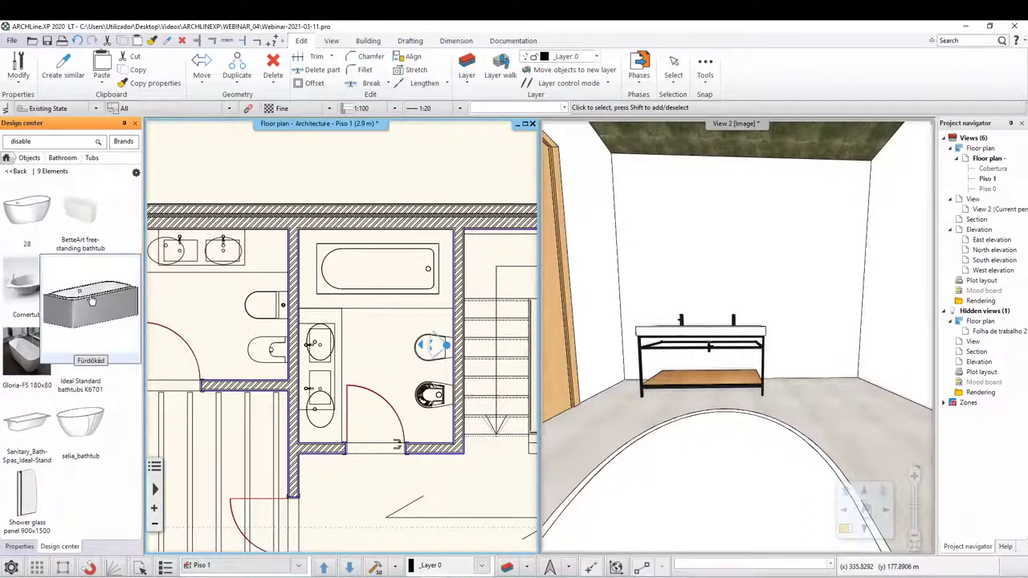
Drag the Fürdőkád bathtub onto the bathroom's top wall in the floor plan.
left_click_drag(70, 297, 598, 368)
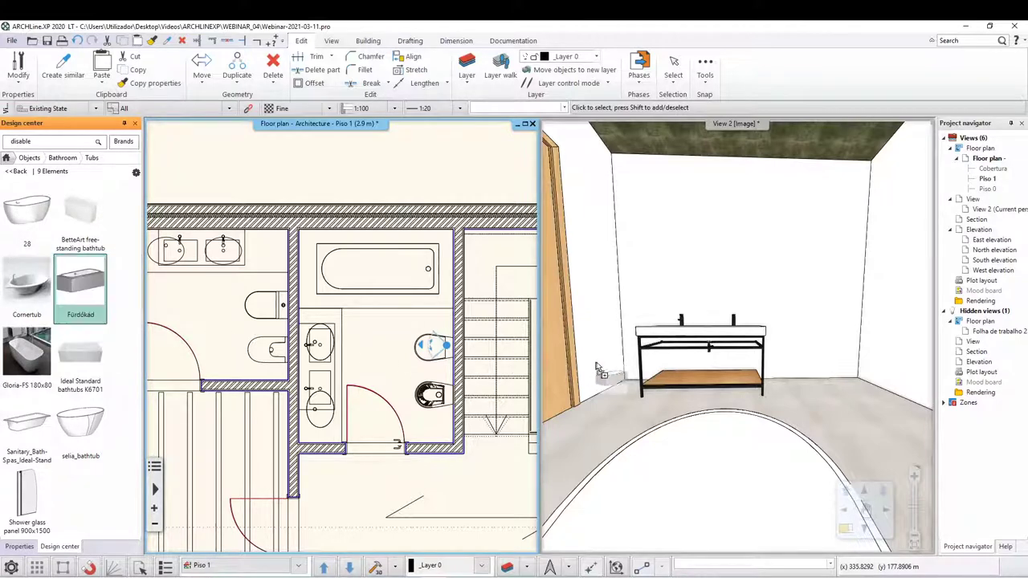
left_click_drag(329, 296, 345, 289)
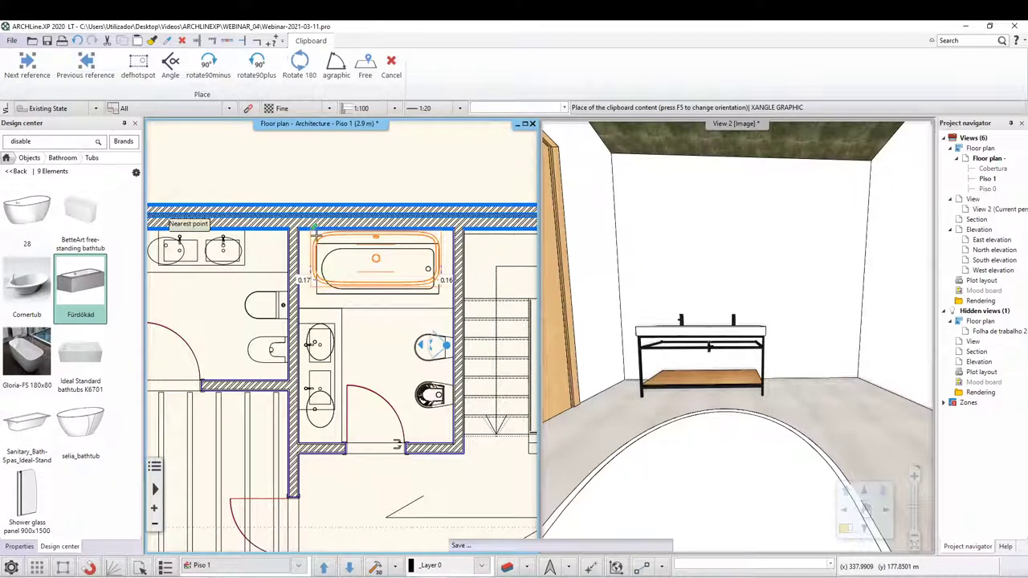
key("Escape")
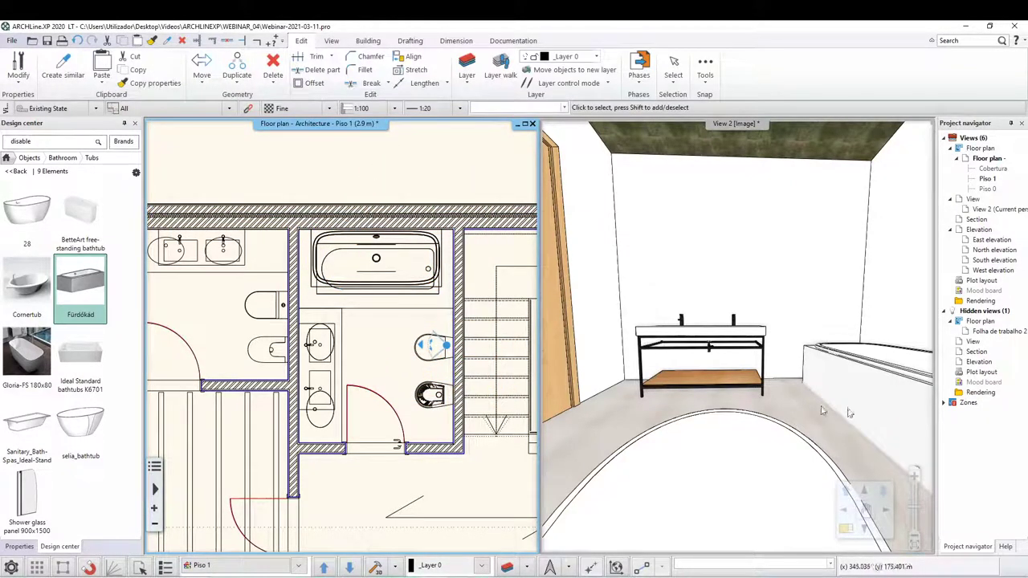
Reposition the 3D camera near the door to view the bathtub.
left_click(879, 414)
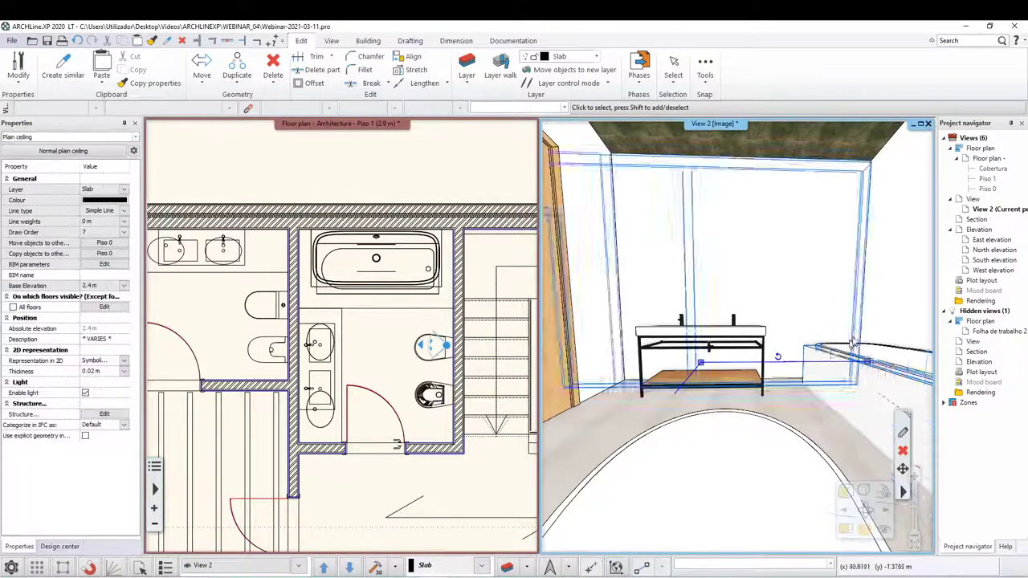
left_click_drag(431, 345, 434, 309)
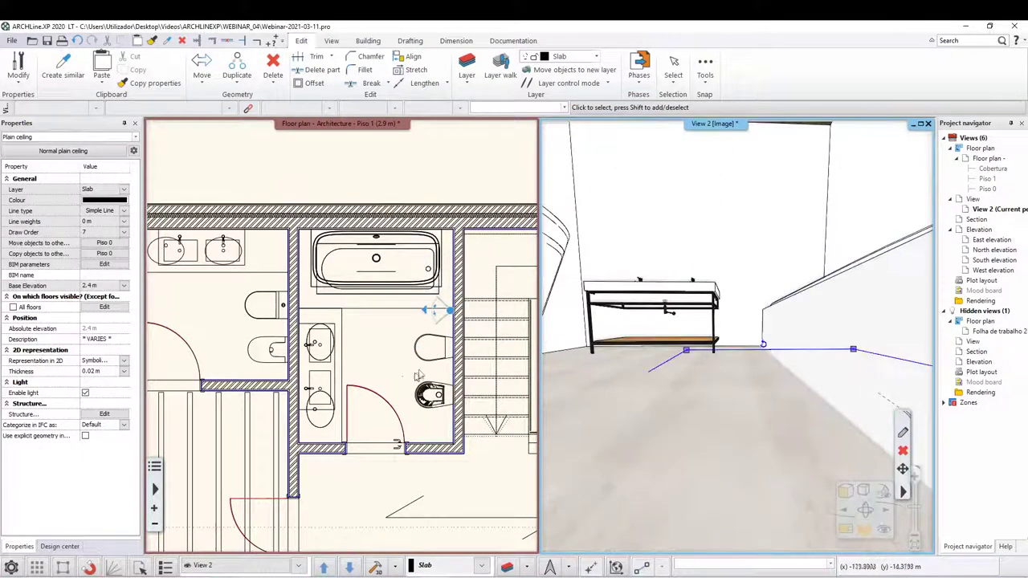
mouse_move(449, 315)
left_mouse_down()
mouse_move(377, 391)
mouse_move(408, 366)
mouse_move(403, 347)
left_mouse_up()
left_click(711, 366)
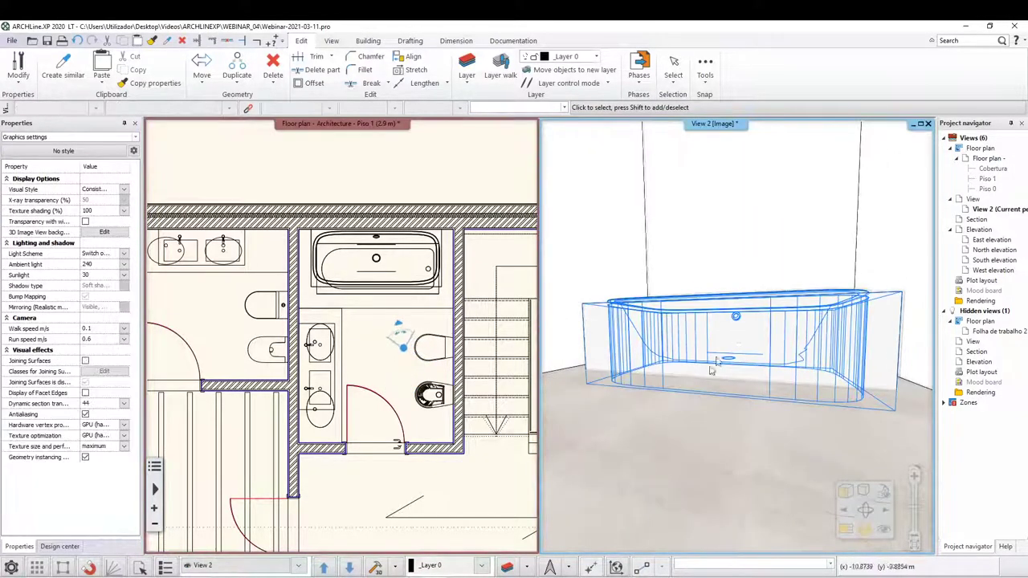
Move the roof piece behind the bathtub to a new position.
left_click(734, 409)
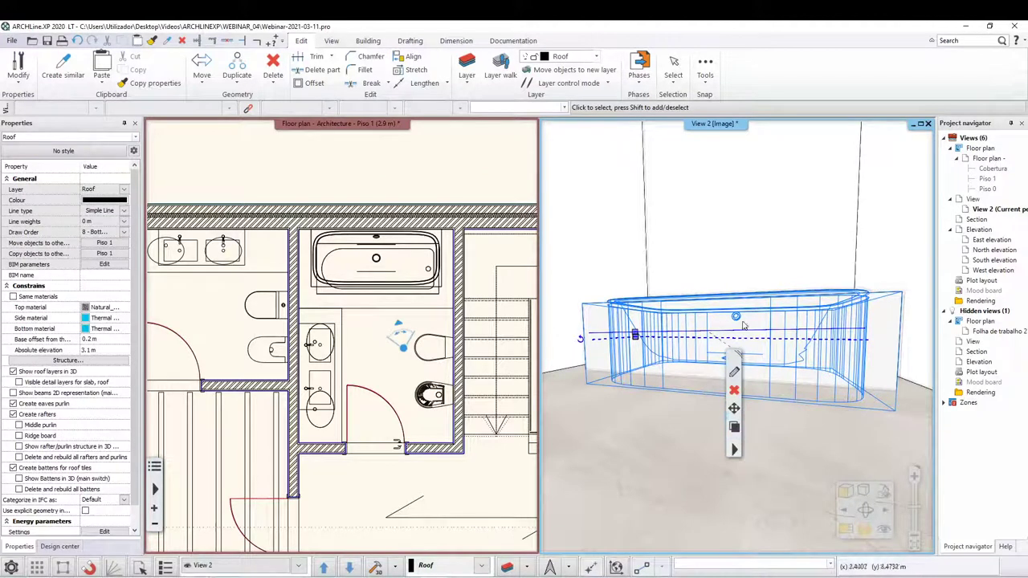
left_click(734, 411)
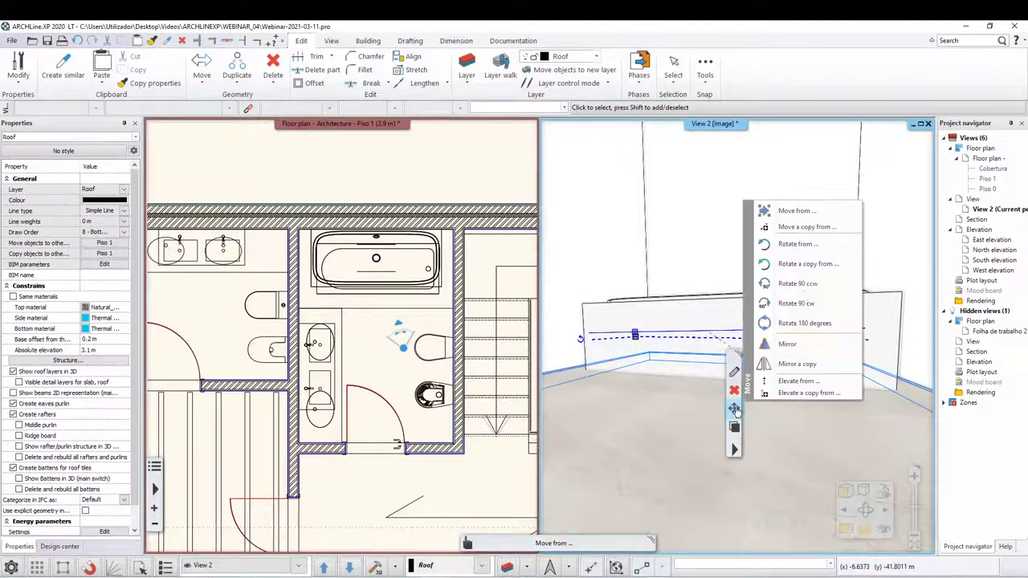
left_click(809, 212)
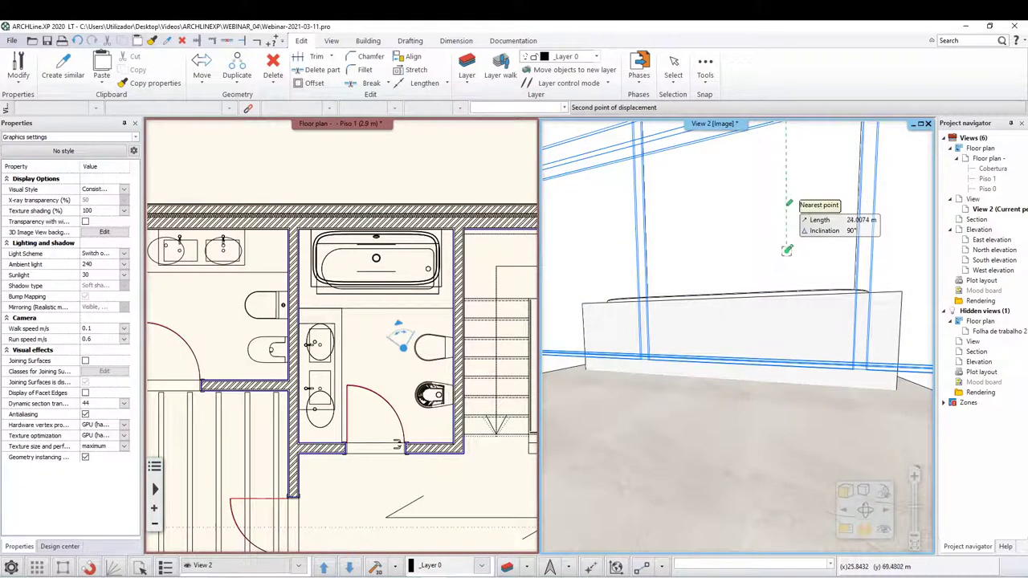
left_click(787, 250)
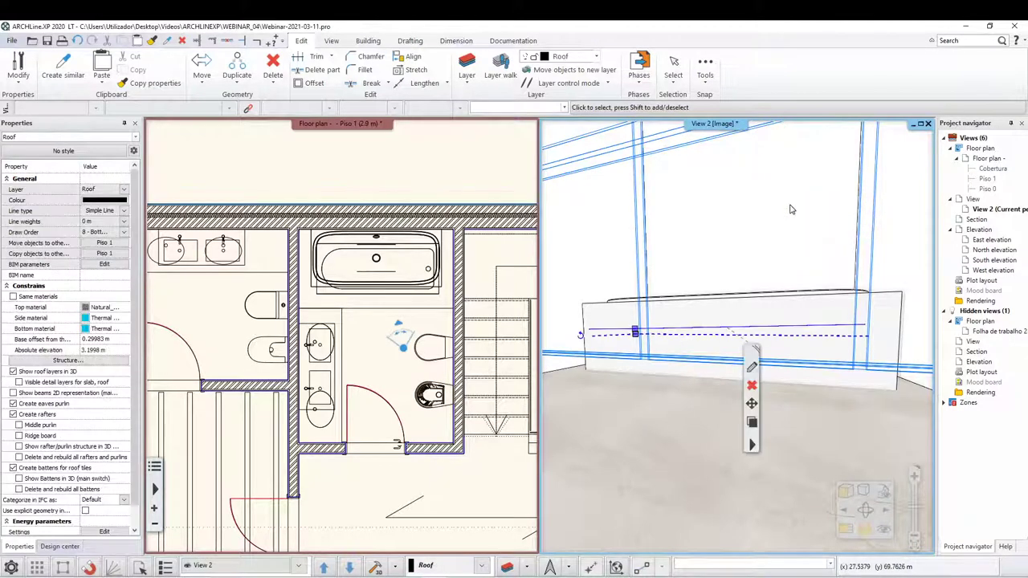
scroll(797, 208, "up", 3)
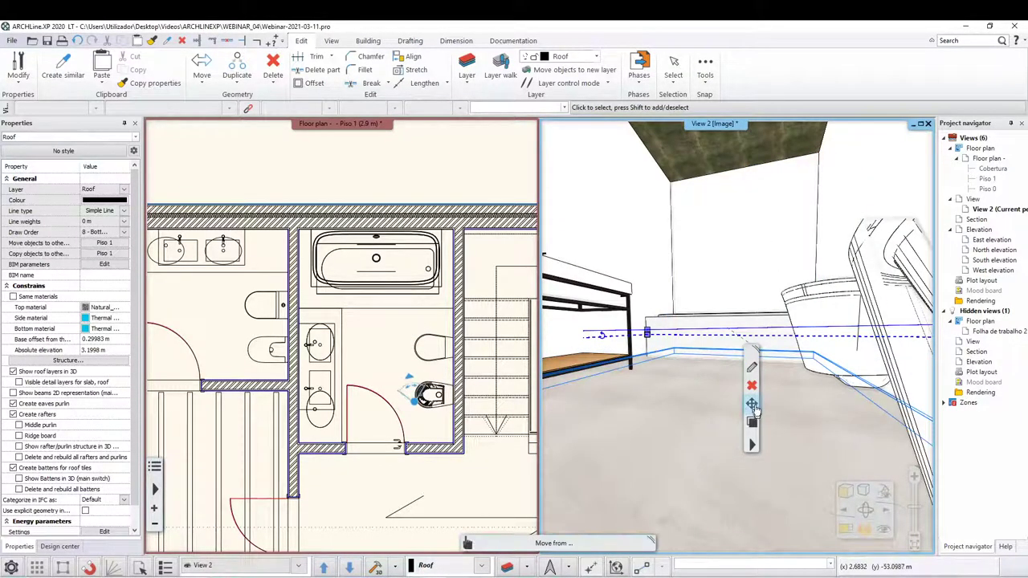
Try selecting the low wall beside the bathtub in the 3D and plan views.
left_click(710, 321)
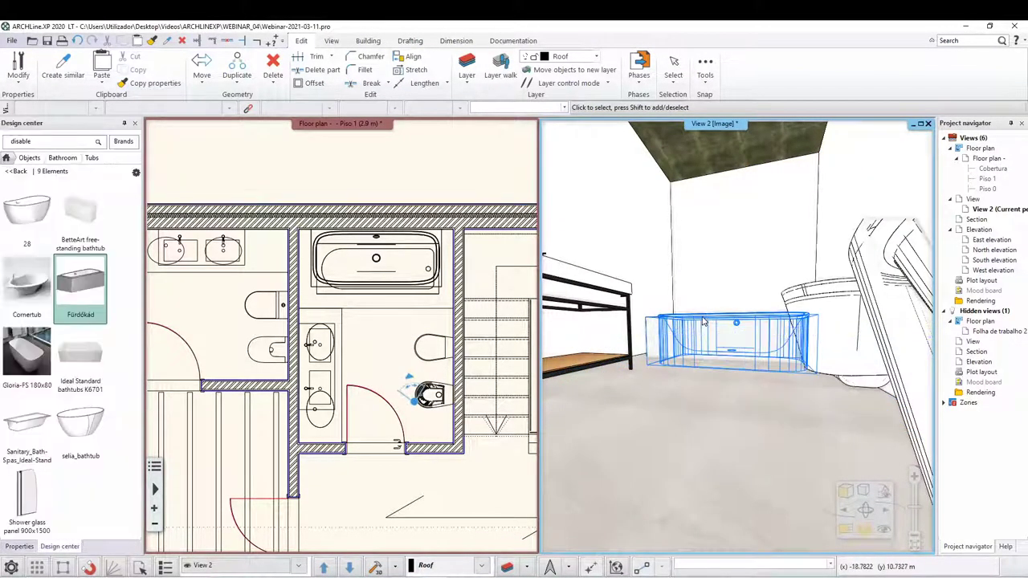
left_click(376, 255)
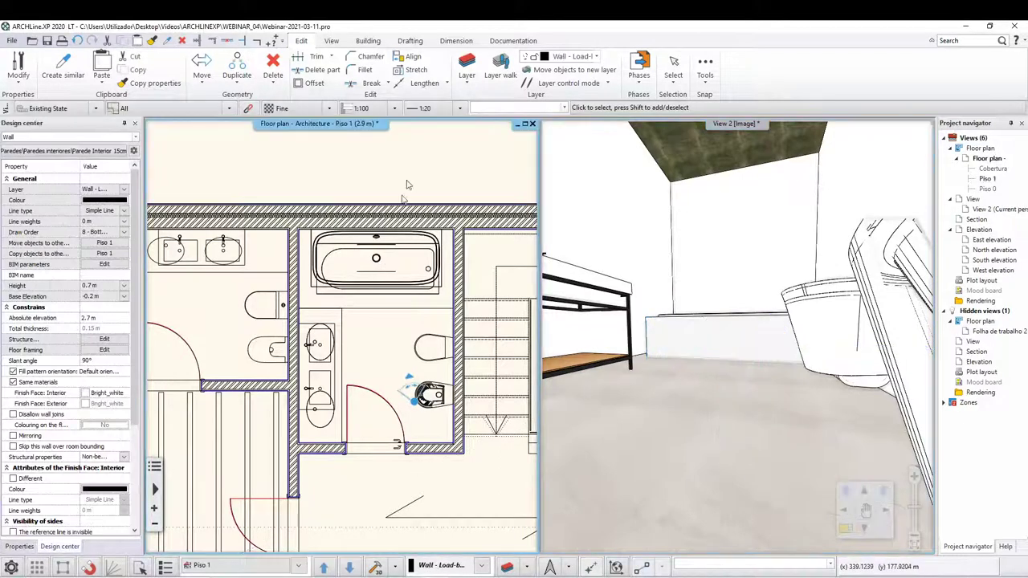
left_click(376, 256)
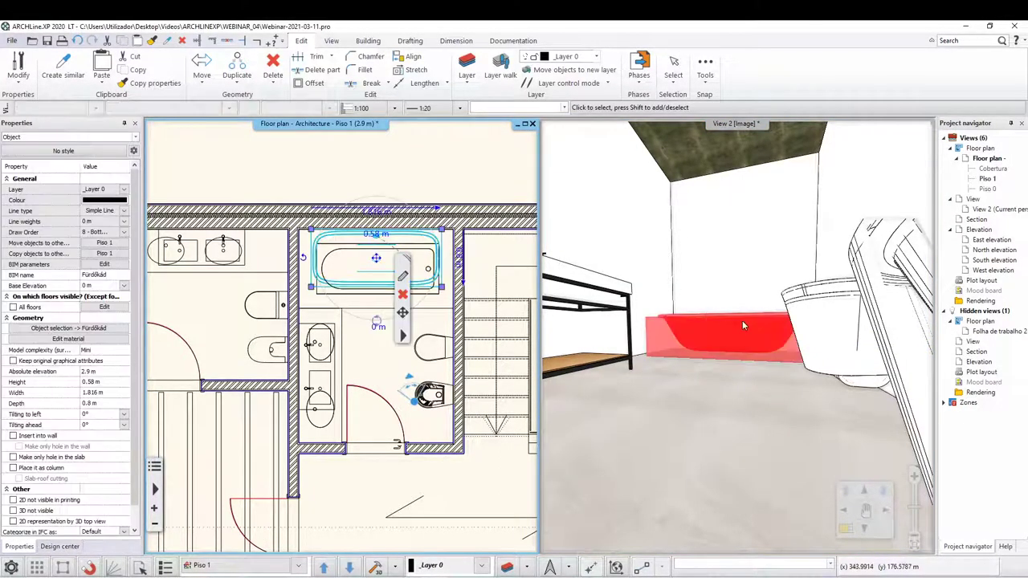
left_click(723, 341)
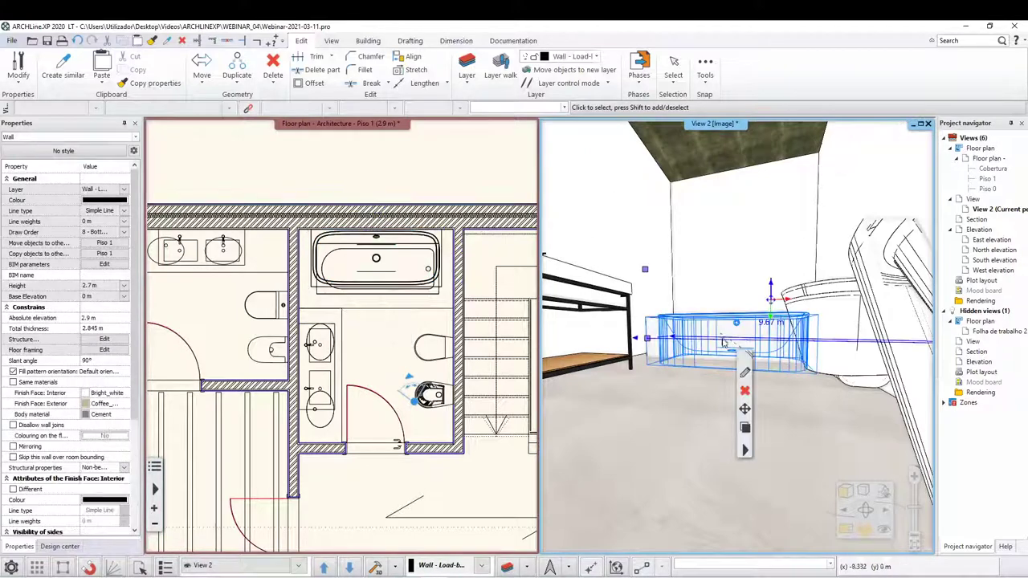
right_click(771, 291)
key("Escape")
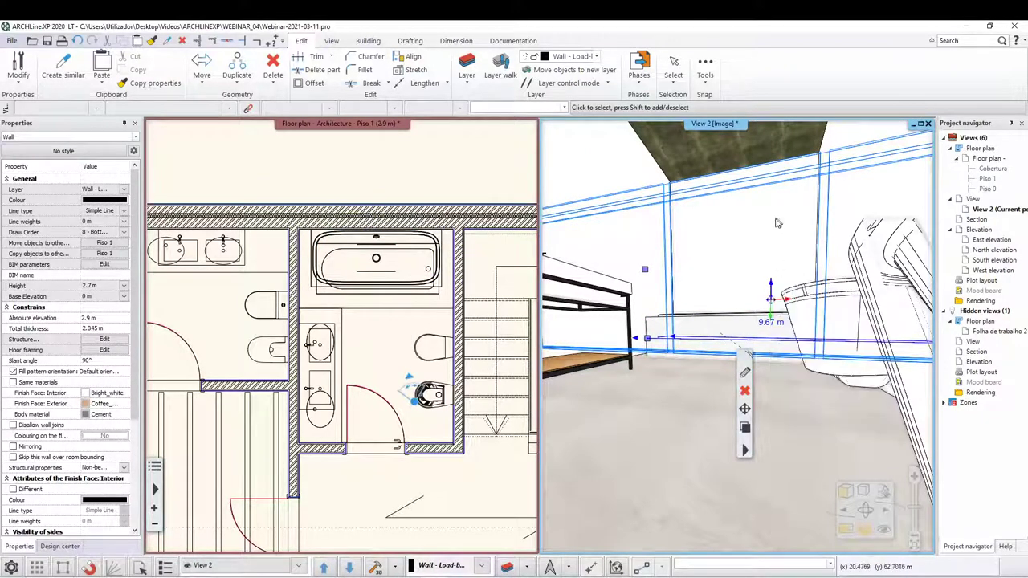
left_click(744, 328)
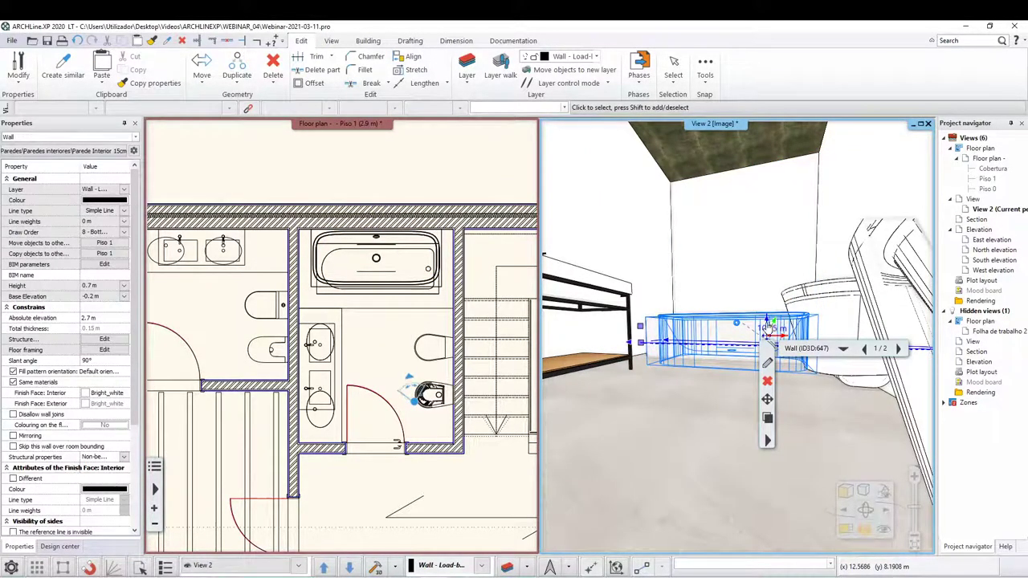
right_click(770, 329)
key("Escape")
key("Escape")
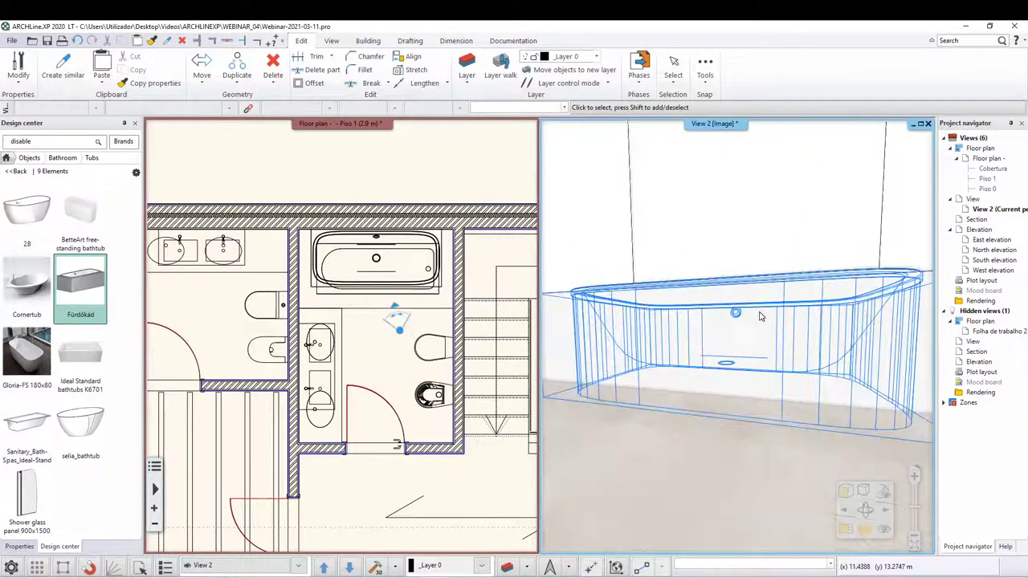
left_click(720, 338)
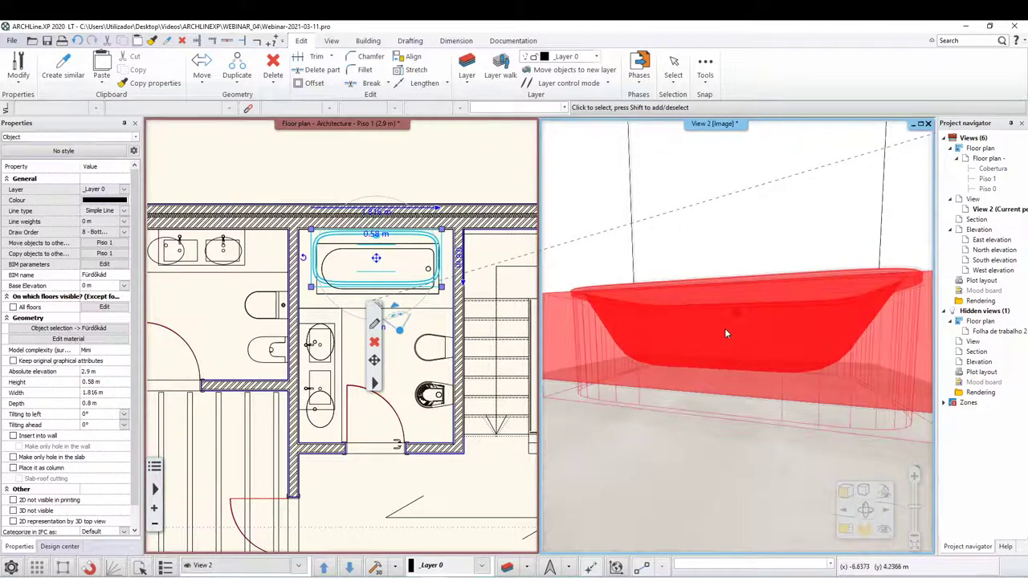
Move the low 0.7 m wall in front of the bathtub by 1 m.
left_click(723, 326)
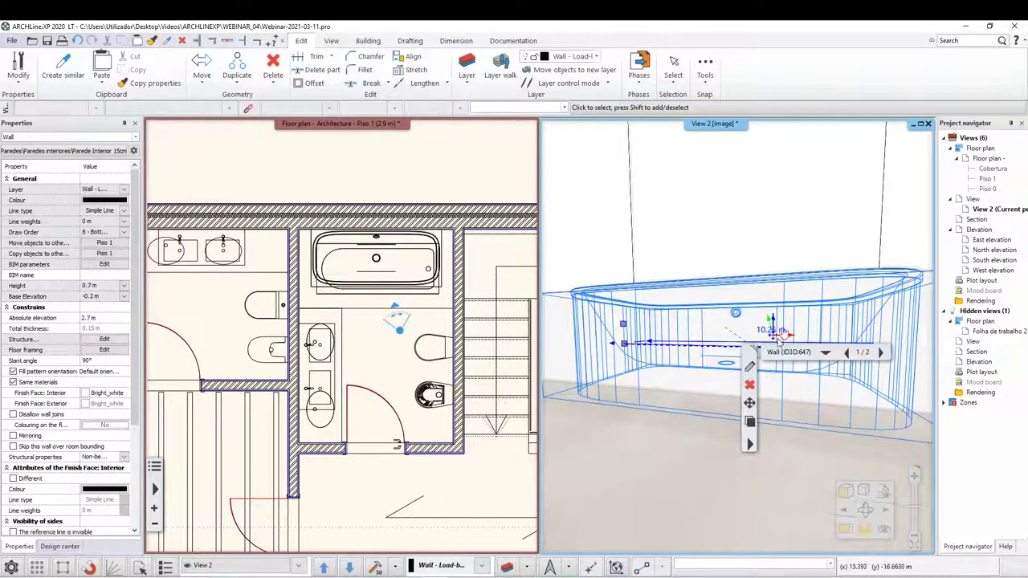
right_click(771, 326)
left_click(799, 333)
left_click(772, 336)
type("0.")
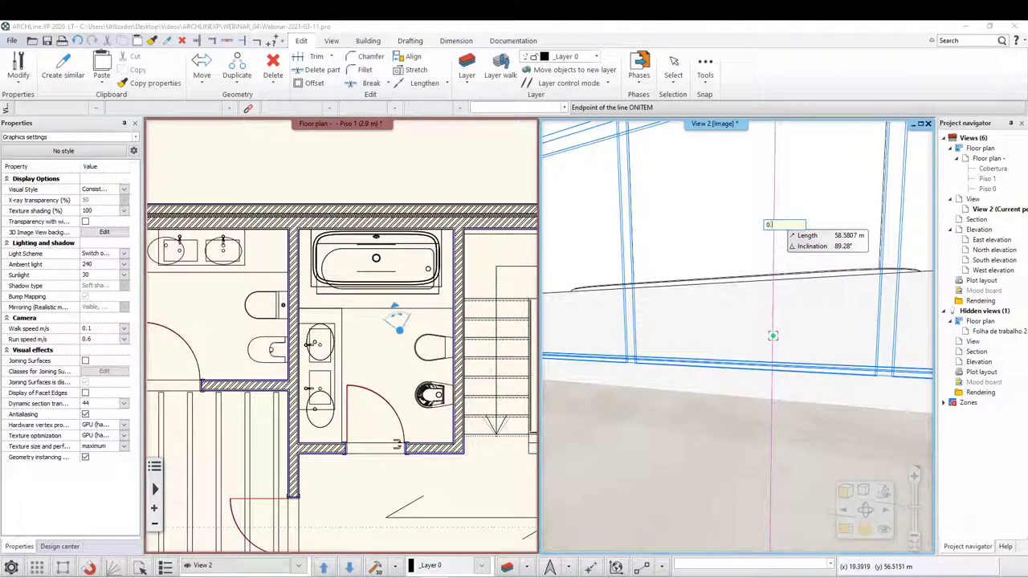
type("1")
key("Return")
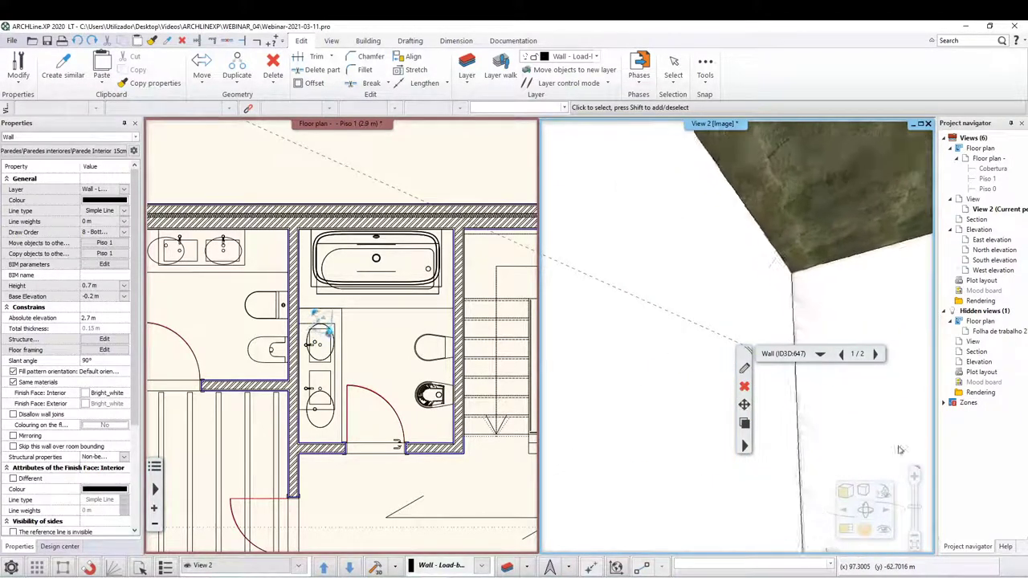
Raise the bathtub onto the low wall with Move from…, to 0.09425 m elevation.
middle_click_drag(899, 449, 665, 551)
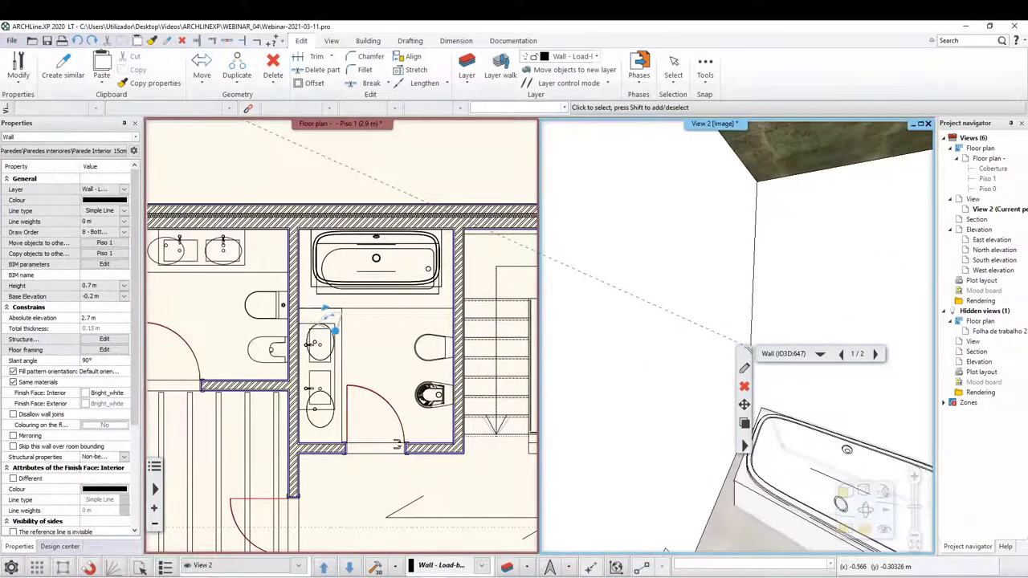
left_click(786, 504)
left_click(835, 507)
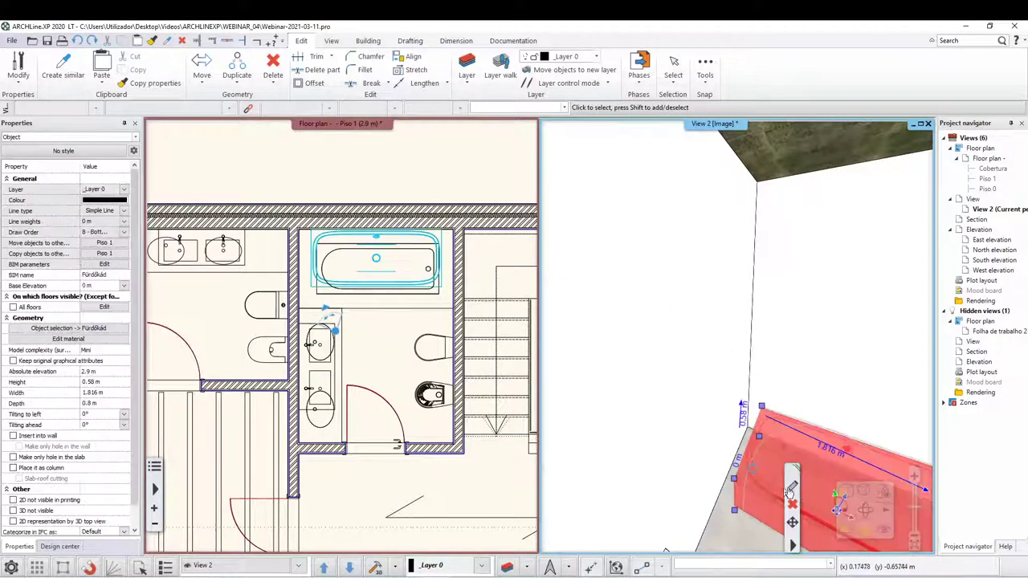
middle_click_drag(836, 507, 803, 507)
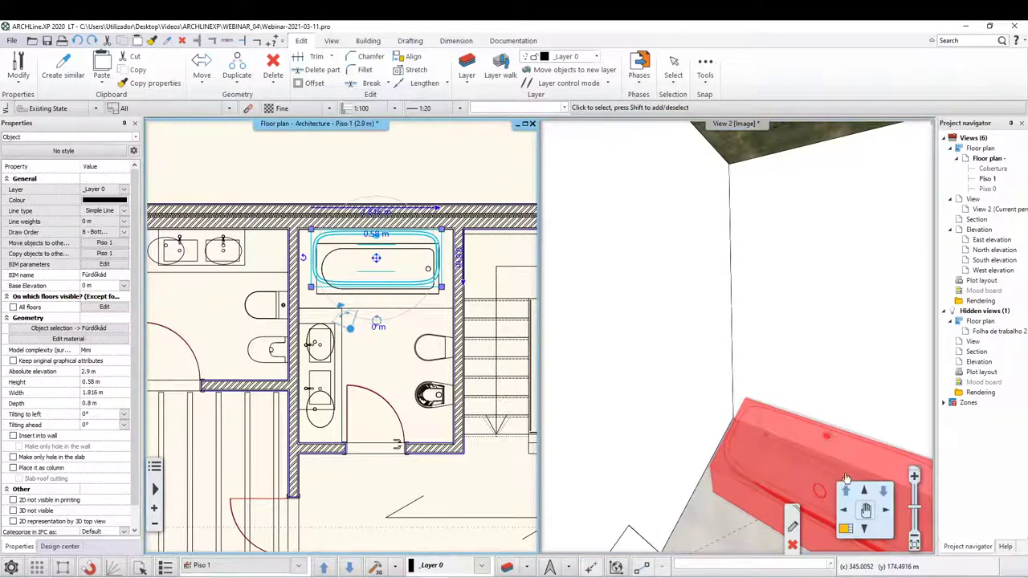
left_click(818, 500)
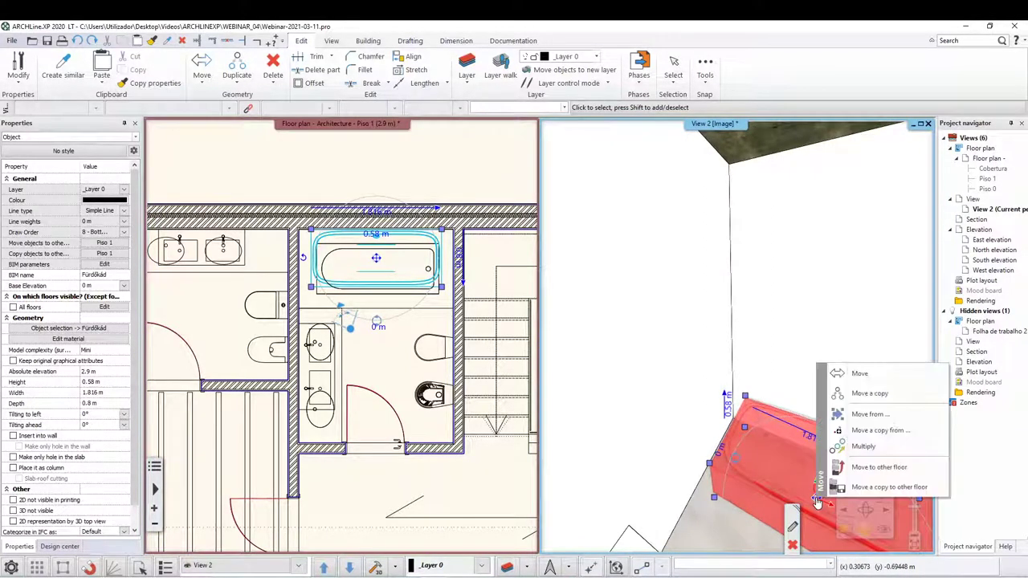
left_click(870, 414)
left_click(760, 371)
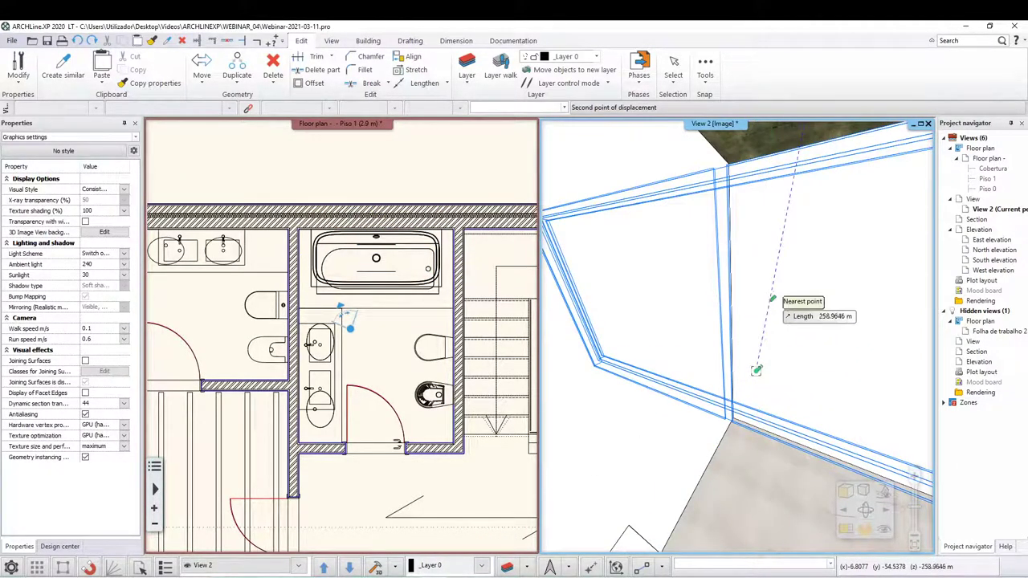
type("0.1")
key("Return")
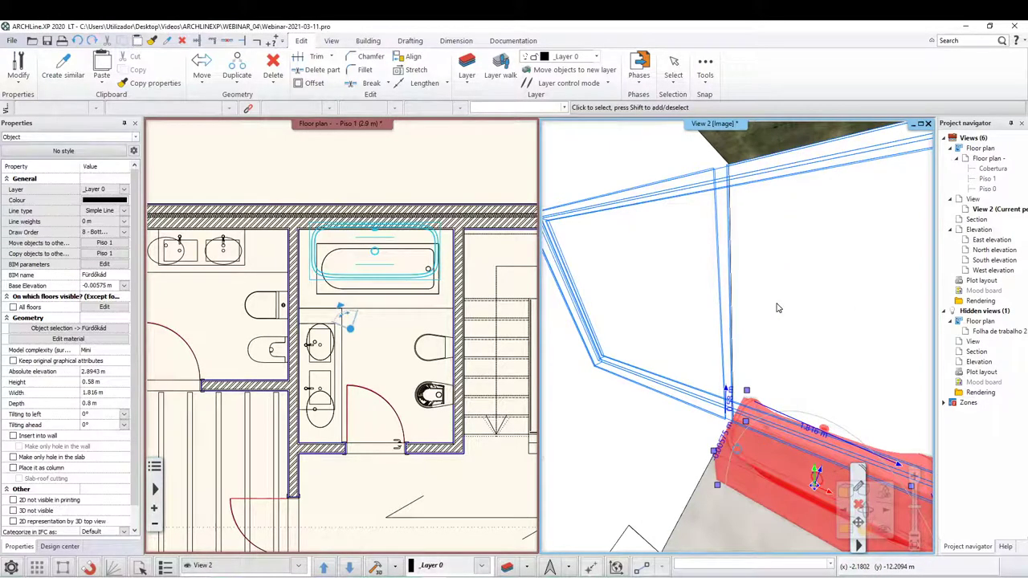
Grab the bathtub in 3D and shift it to a new position.
left_click(351, 330)
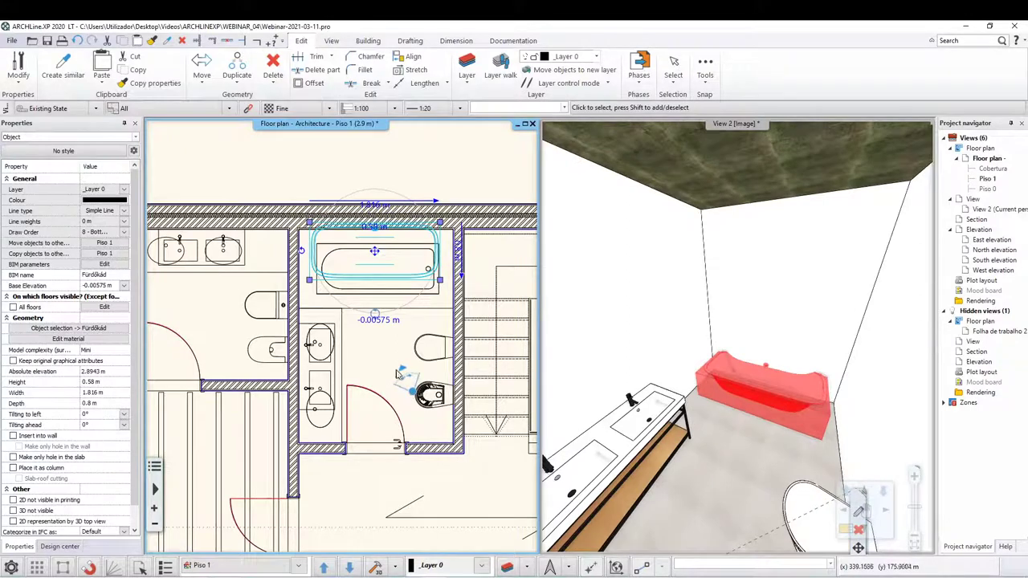
left_click(783, 424)
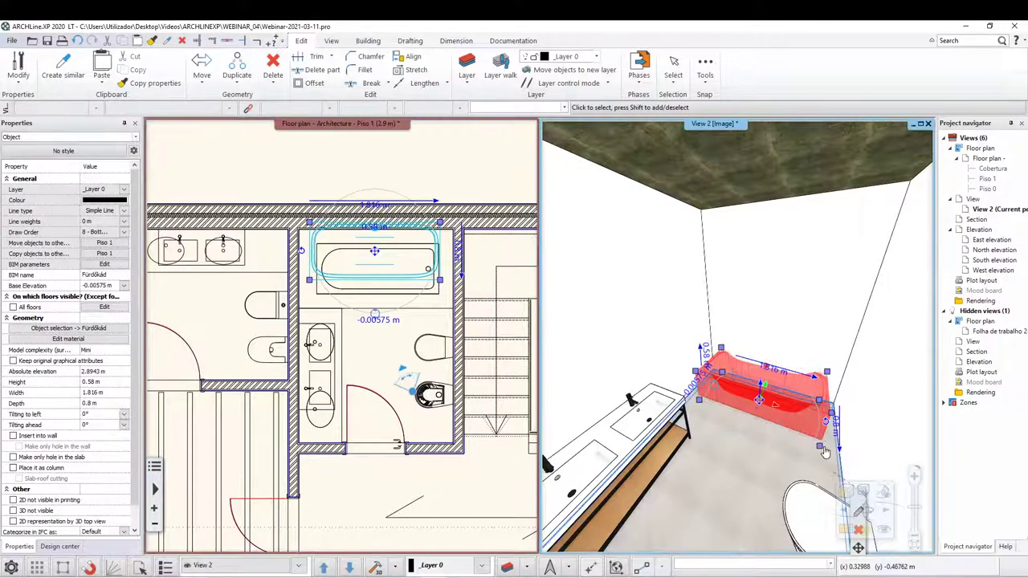
left_click(759, 399)
type("0.")
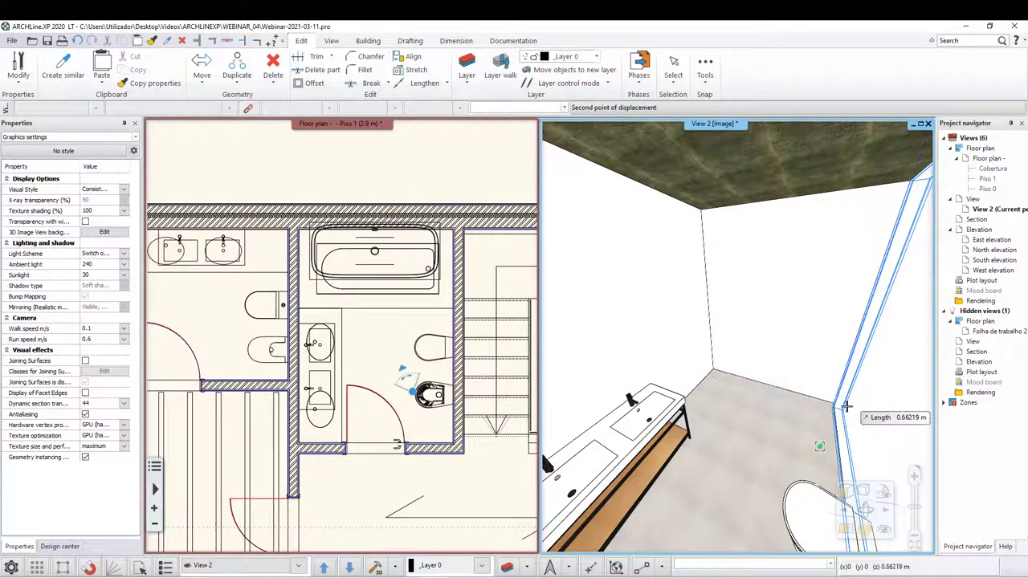
left_click(819, 446)
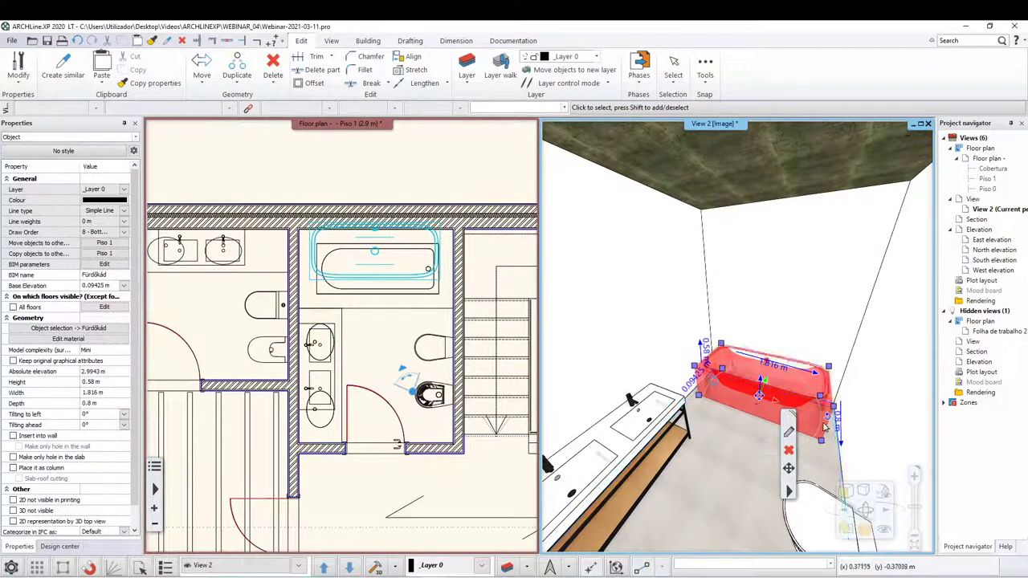
left_click(820, 442)
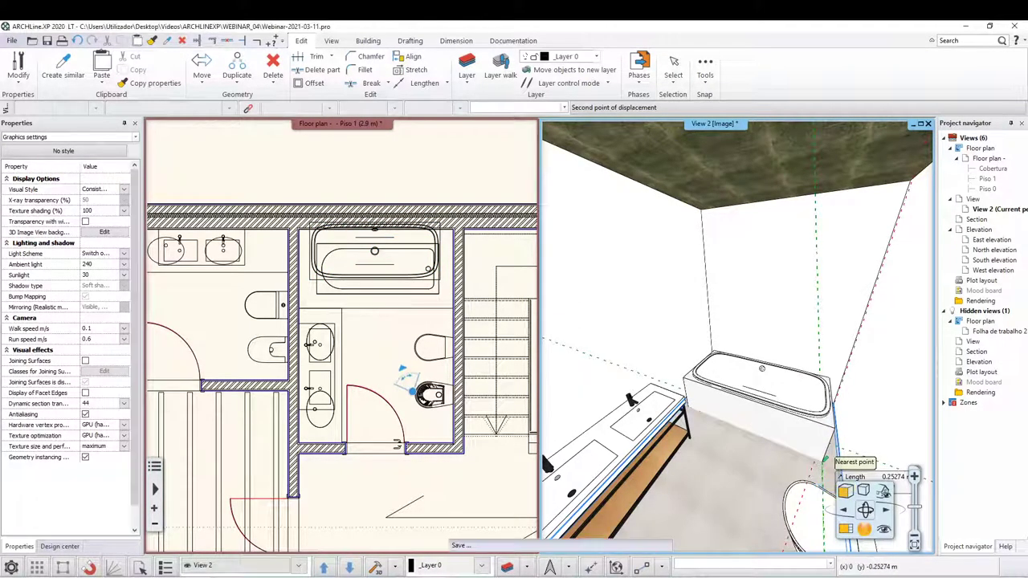
Drop the bathtub on the low wall base and orbit the 3D view around the bathroom.
left_click(825, 459)
left_click(691, 450)
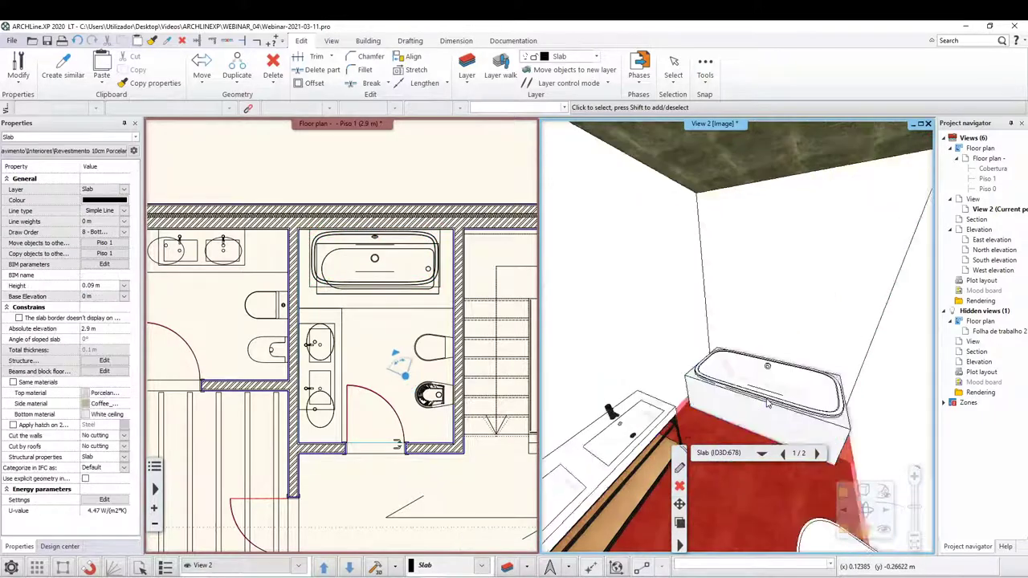
scroll(598, 339, "down", 2)
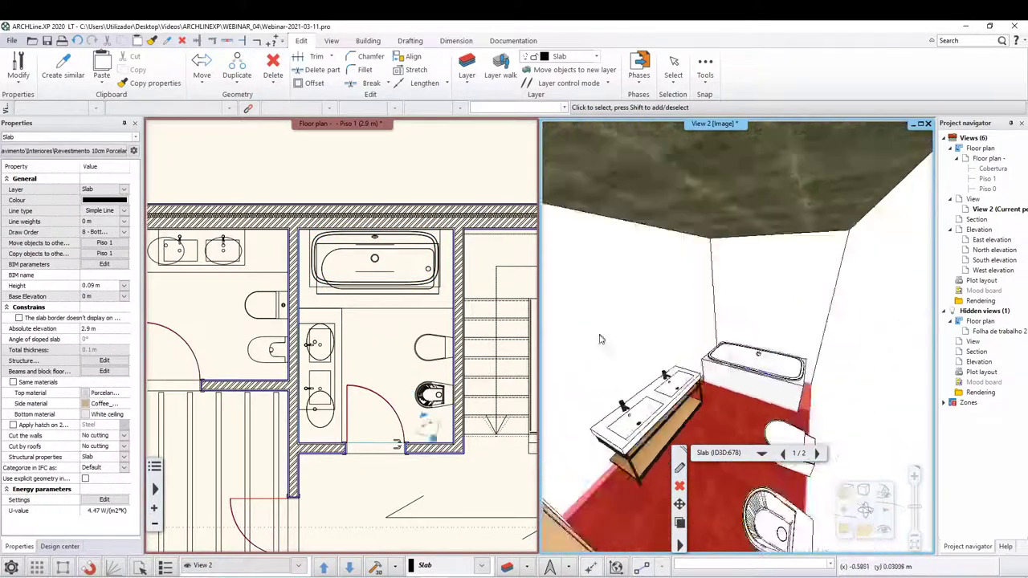
left_click_drag(599, 339, 691, 241)
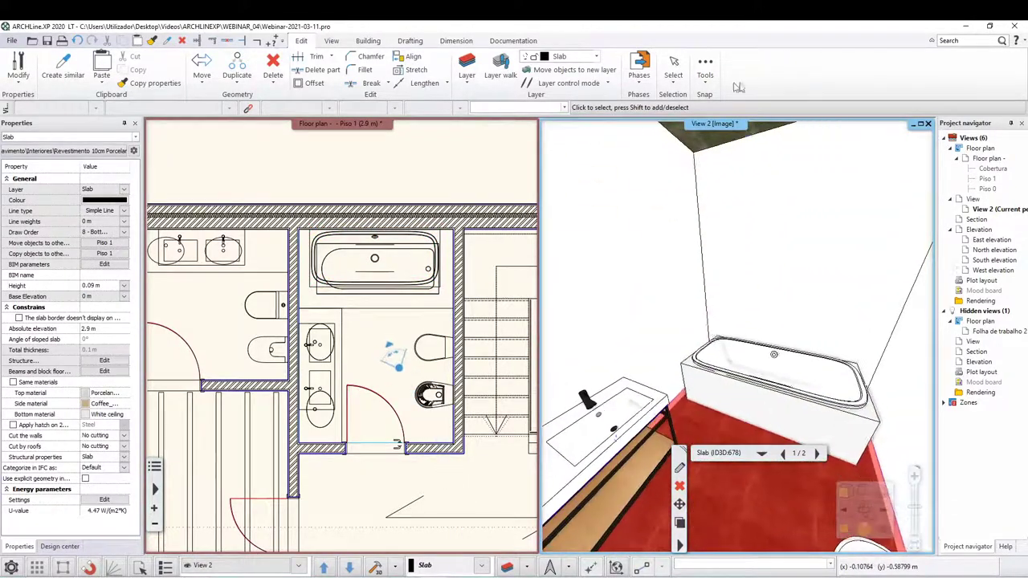
mouse_move(659, 337)
left_mouse_down()
mouse_move(713, 299)
mouse_move(809, 506)
mouse_move(720, 385)
left_mouse_up()
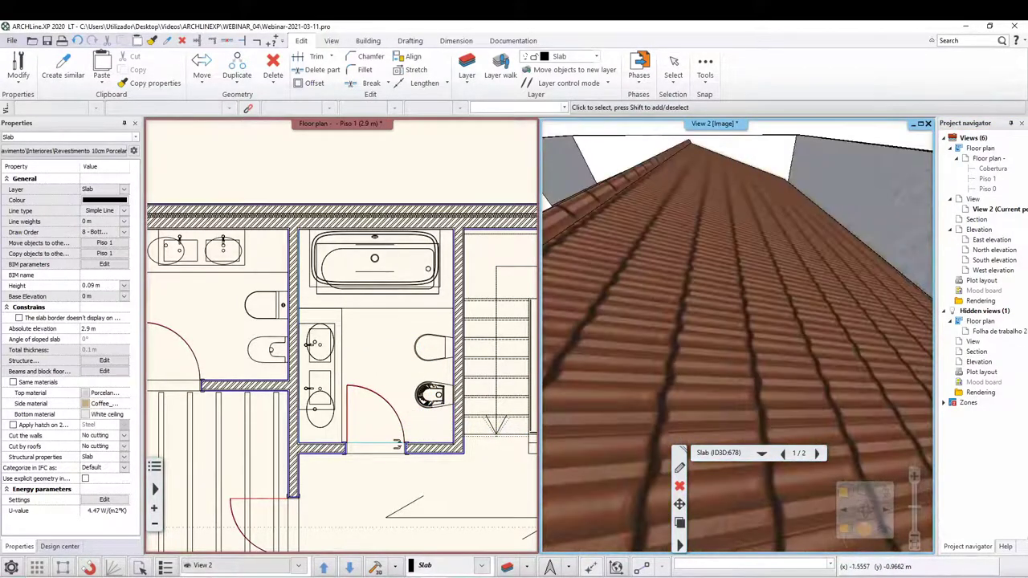
Use the 3D navigation arrows to fly the camera into the Quarto 2 bedroom.
left_click(350, 569)
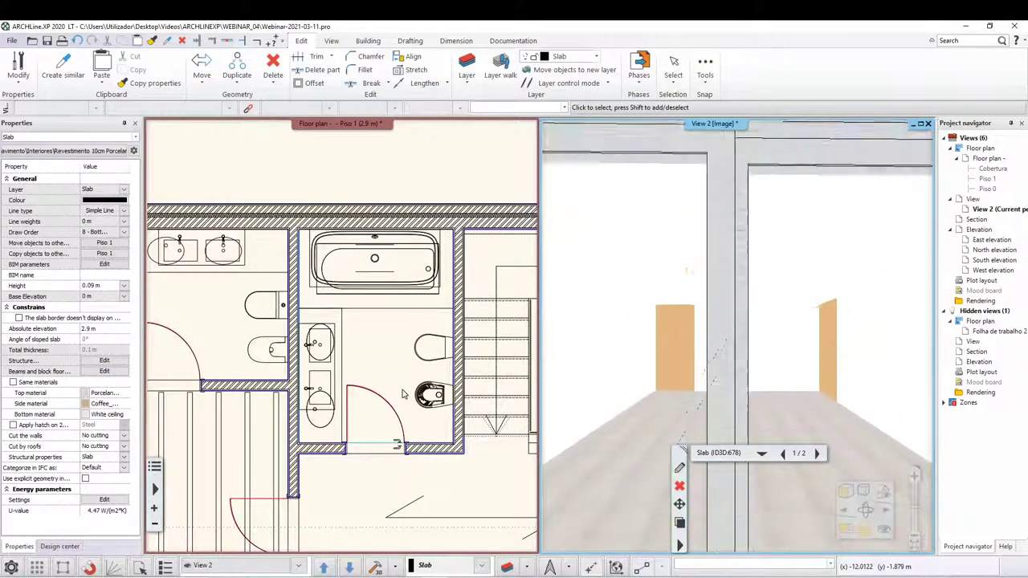
left_click(352, 568)
left_click(352, 568)
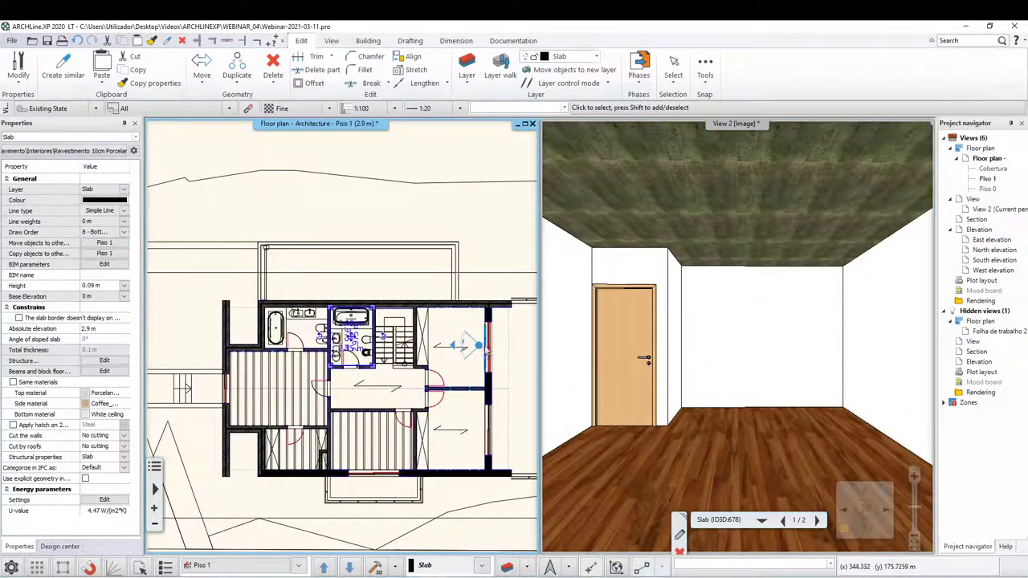
Drag the camera into the Piso 1 bathroom and aim it at the vanity, bathtub and toilet.
left_click_drag(480, 351, 335, 365)
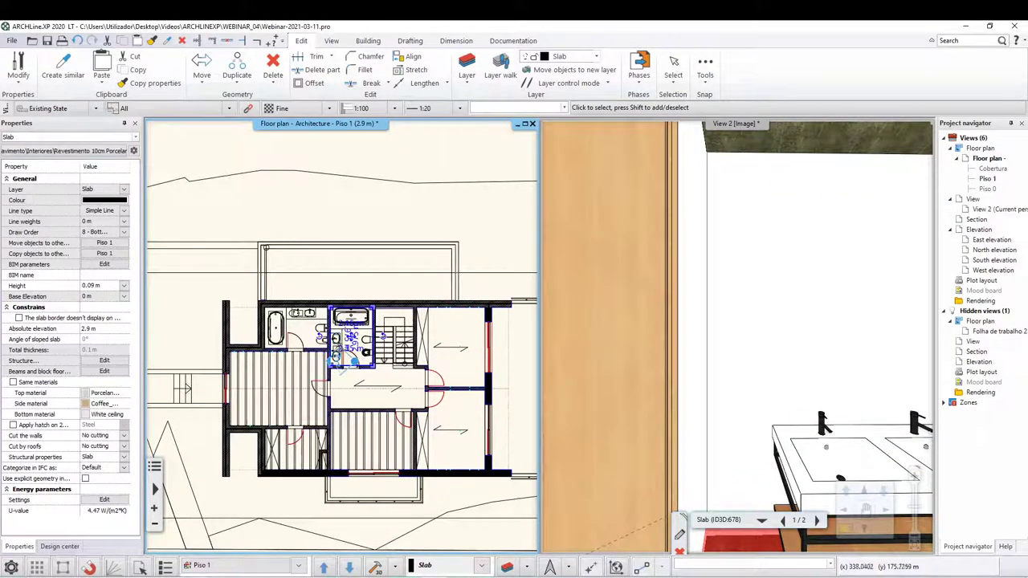
right_click(334, 366)
key("Escape")
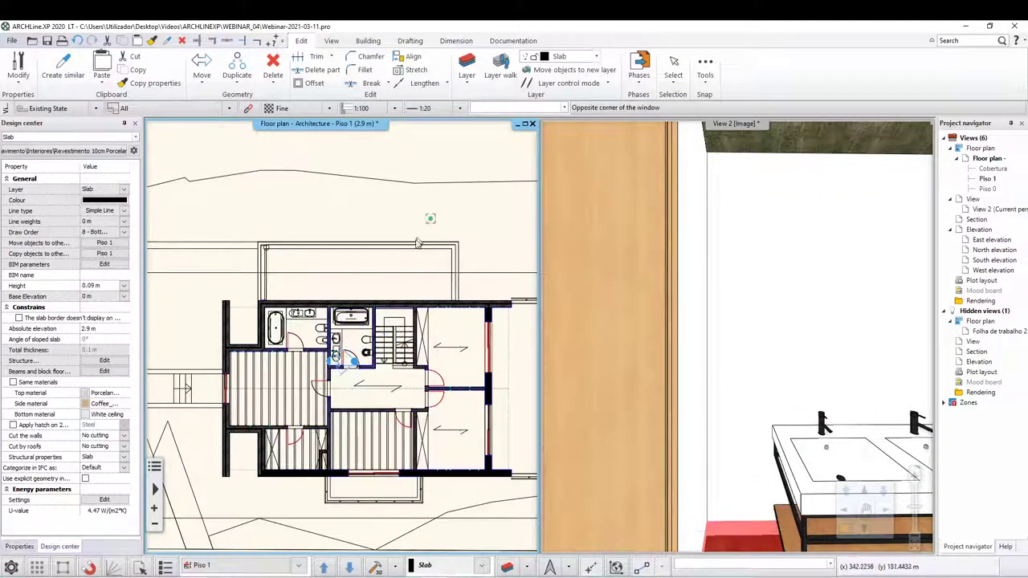
scroll(339, 317, "up", 5)
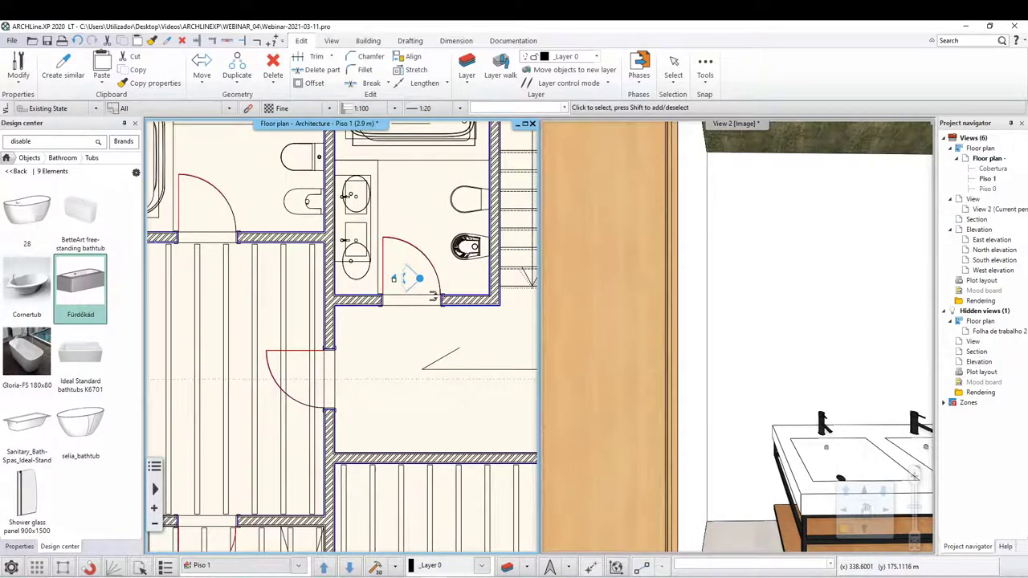
mouse_move(404, 278)
left_mouse_down()
mouse_move(406, 259)
mouse_move(429, 272)
left_mouse_up()
left_click_drag(428, 274, 428, 275)
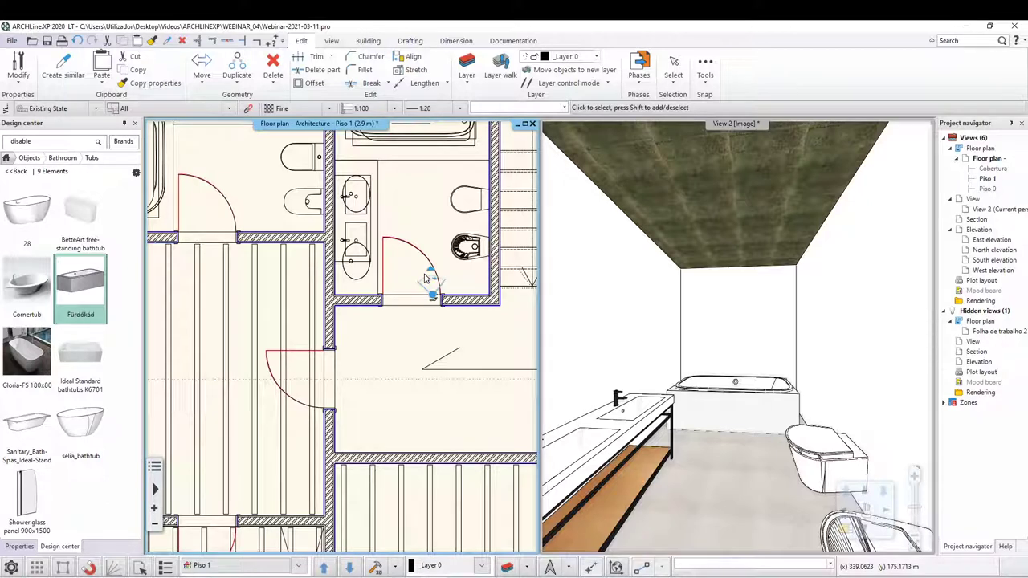
scroll(353, 297, "down", 3)
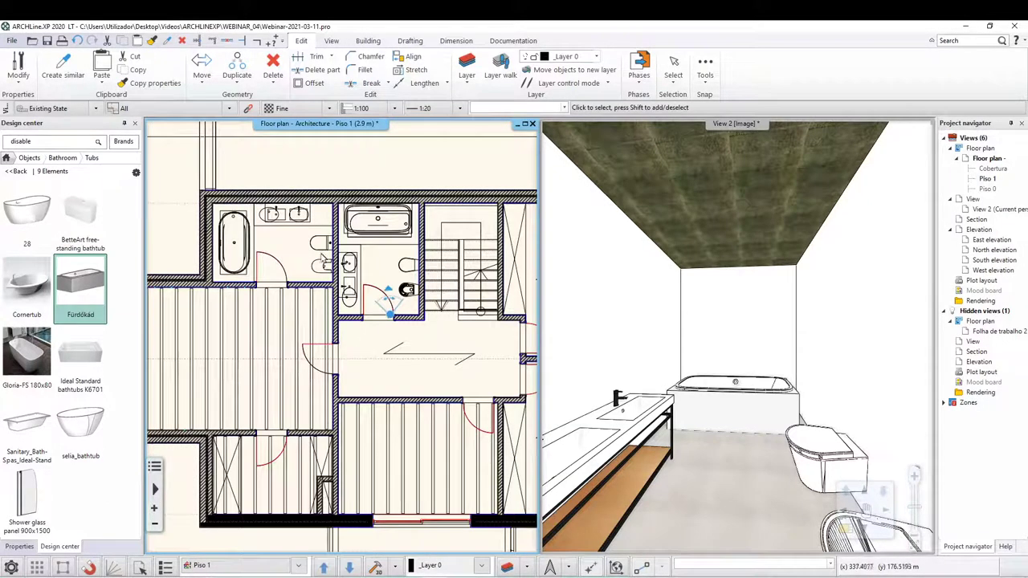
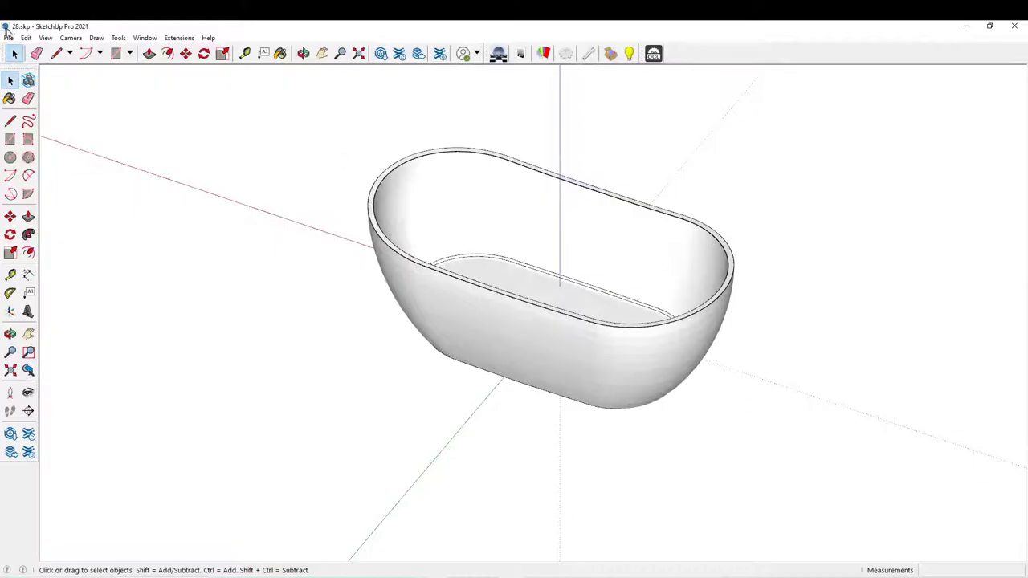
Open the recent model aparador2.skp and select the whole cabinet.
left_click(8, 37)
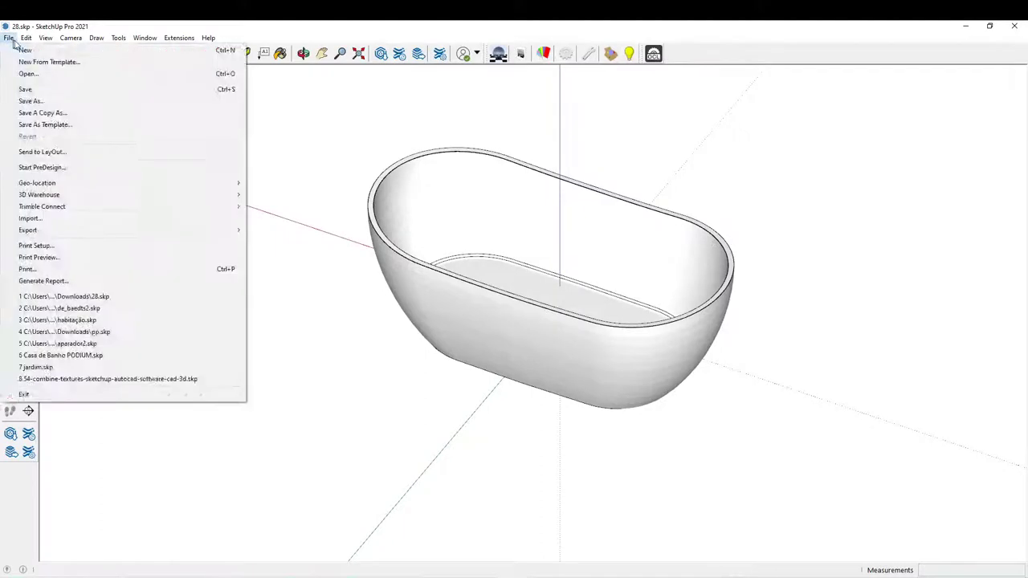
left_click(87, 344)
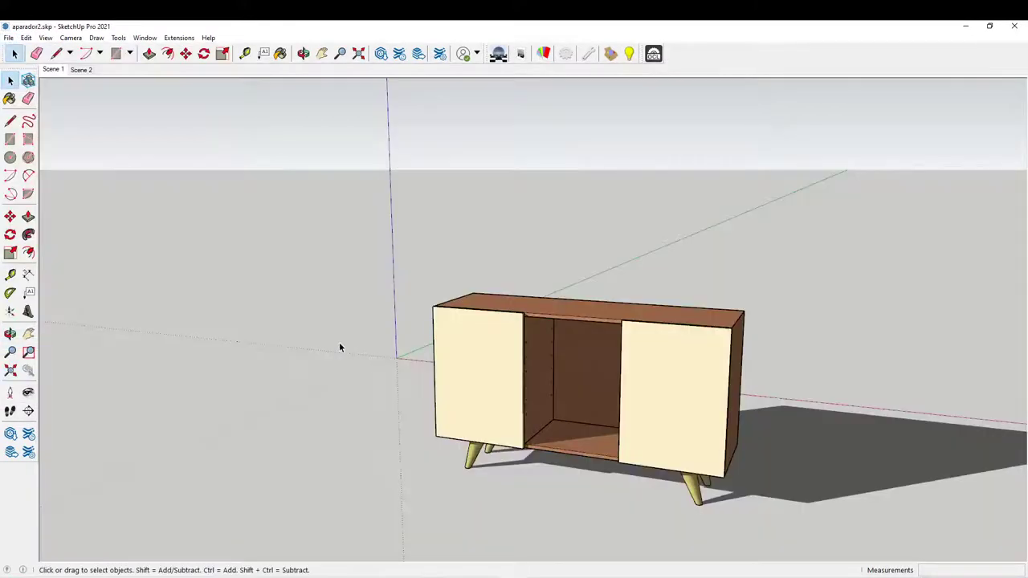
middle_click_drag(338, 347, 549, 360)
left_click_drag(307, 202, 835, 548)
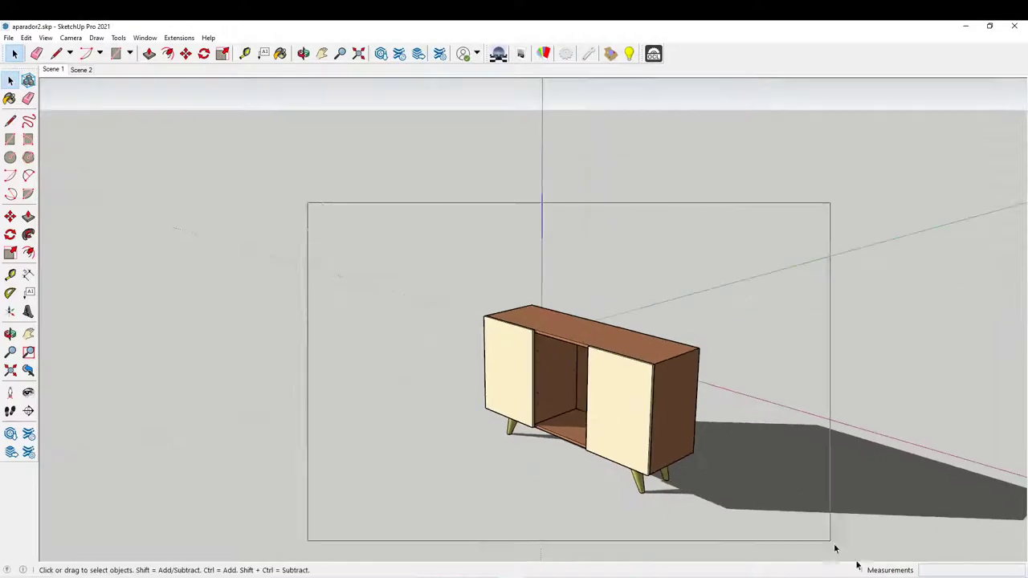
middle_click_drag(774, 468, 416, 447)
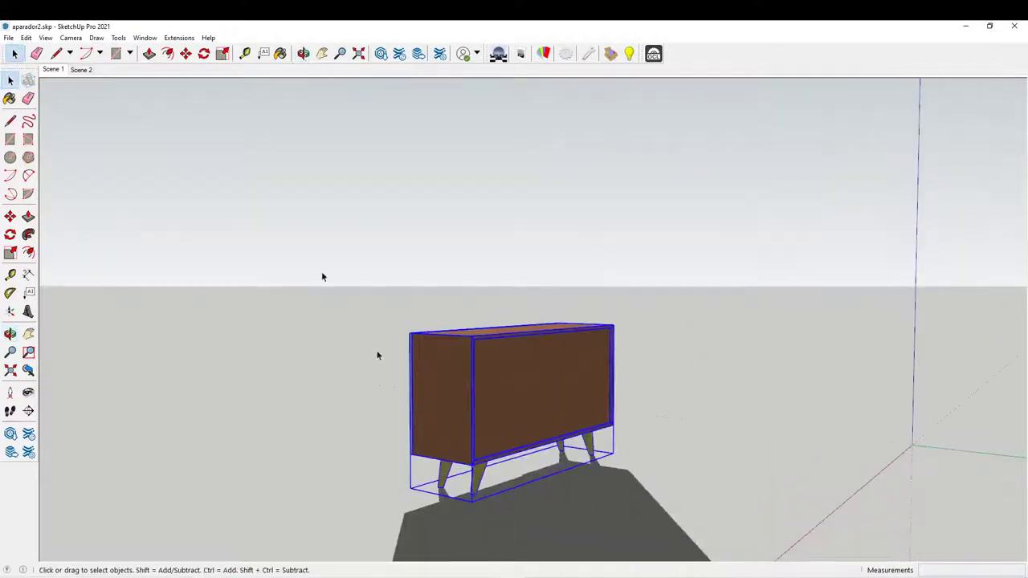
Move the cabinet along the red axis, finishing with a typed distance of 00.
left_click(9, 216)
left_click(472, 500)
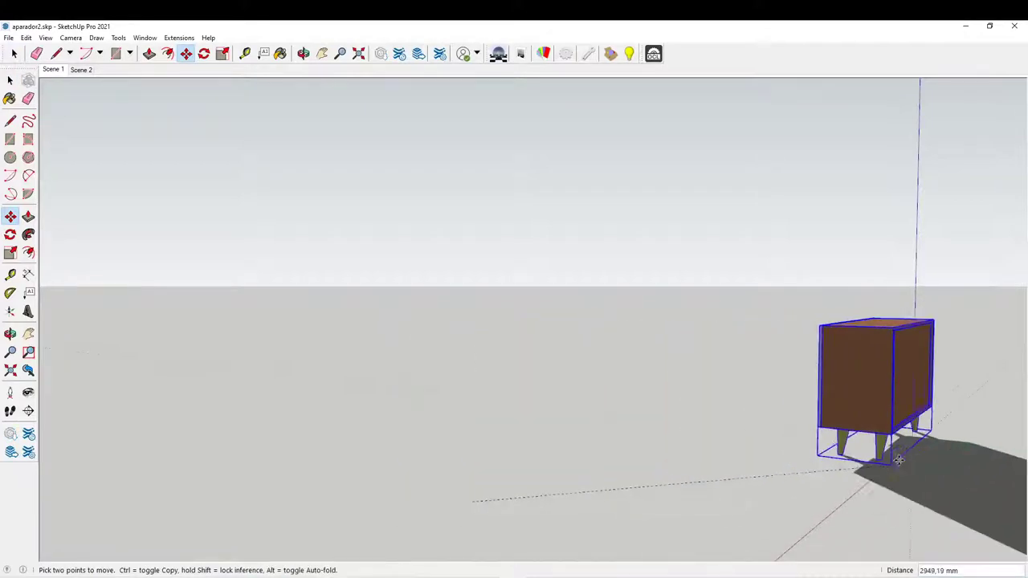
left_click(908, 446)
mouse_move(759, 386)
middle_mouse_down()
mouse_move(605, 434)
mouse_move(862, 437)
mouse_move(776, 374)
middle_mouse_up()
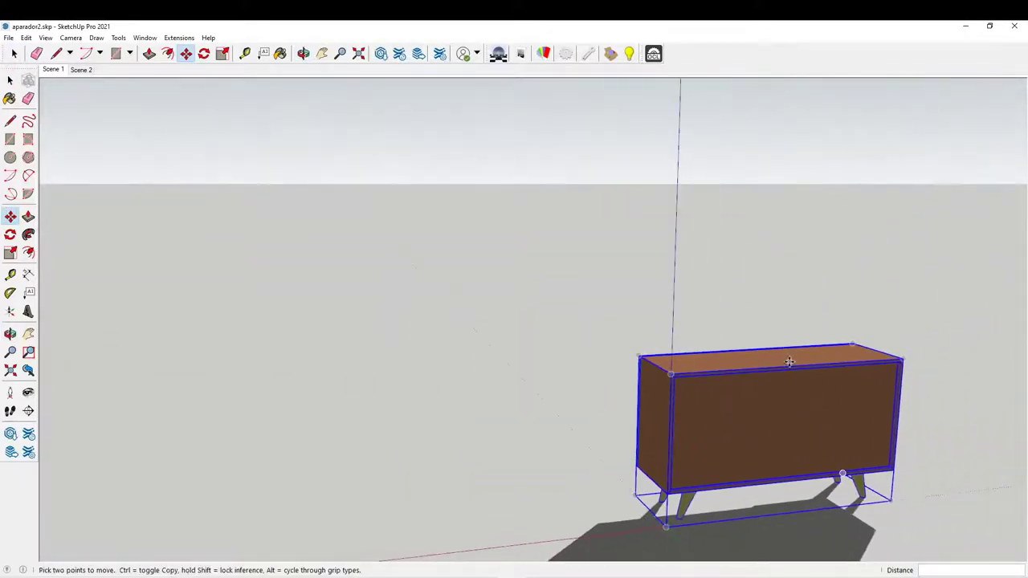
left_click(788, 367)
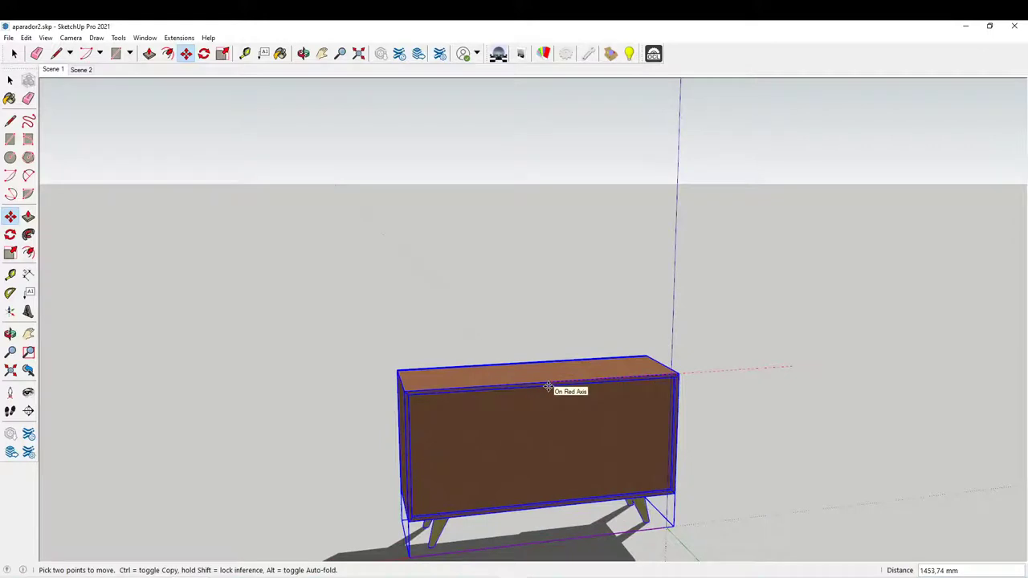
type("700")
key("Return")
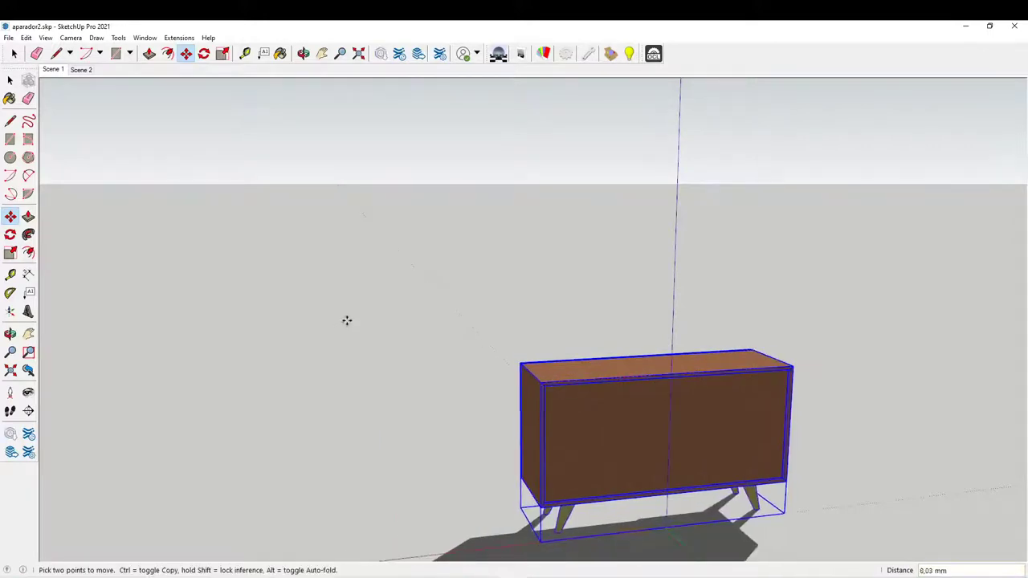
Orbit round to view the cabinet's open front and return to the Select tool.
scroll(347, 322, "down", 1)
right_click(495, 415)
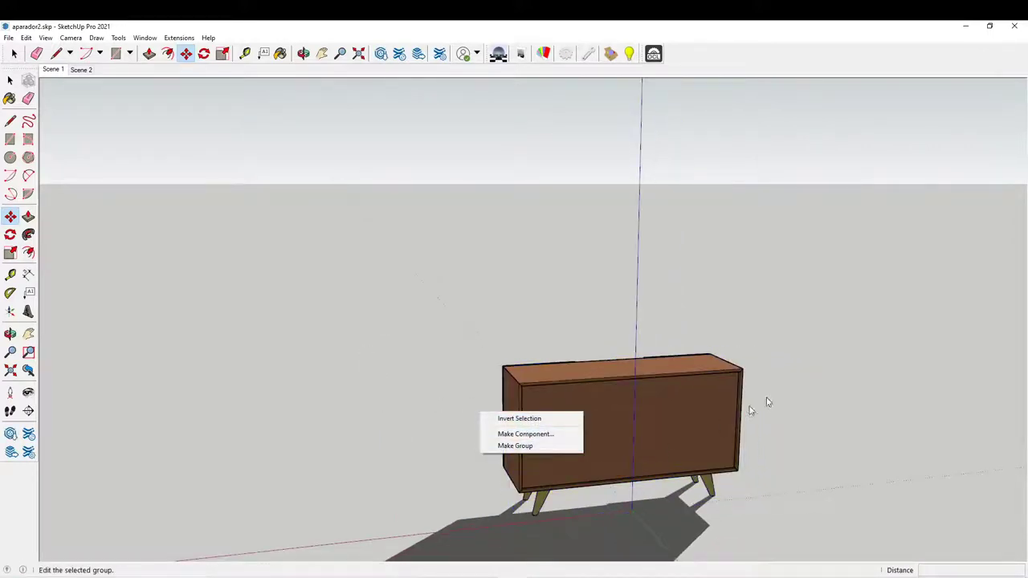
left_click(835, 369)
middle_click_drag(833, 375, 608, 305)
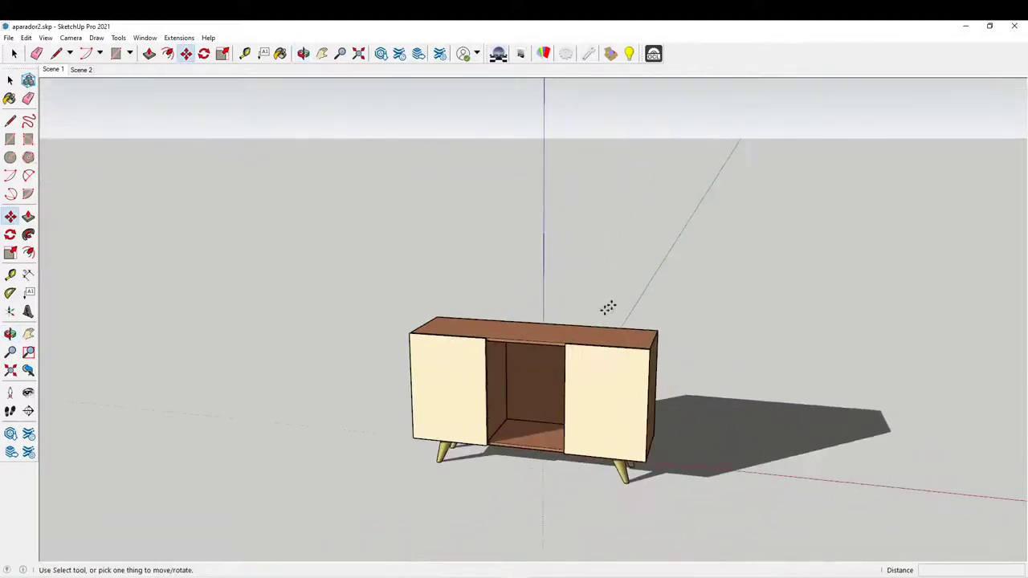
left_click(9, 80)
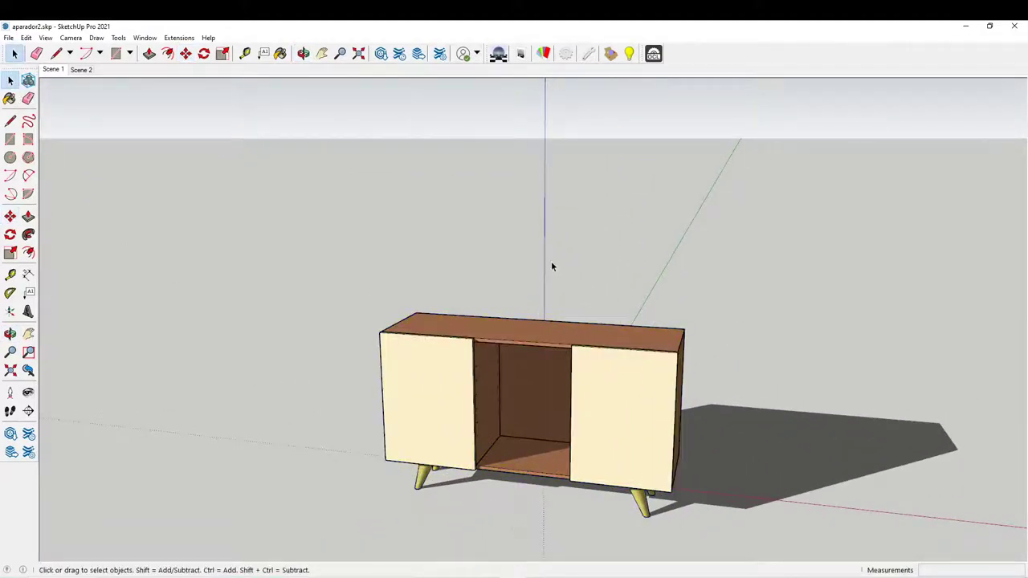
Save the model as aparador.skp in the Transferências folder.
left_click(8, 37)
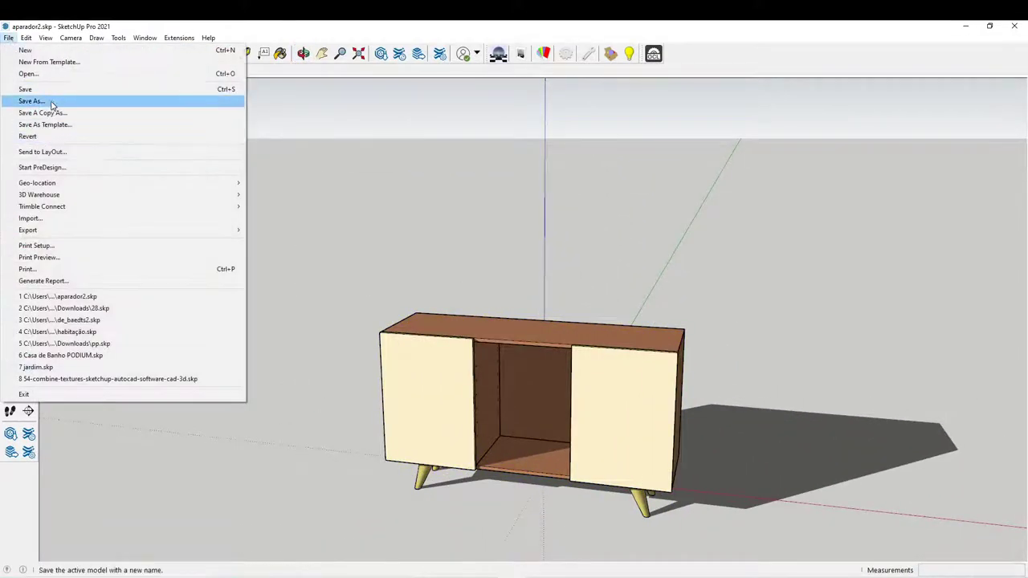
left_click(36, 103)
scroll(384, 247, "up", 2)
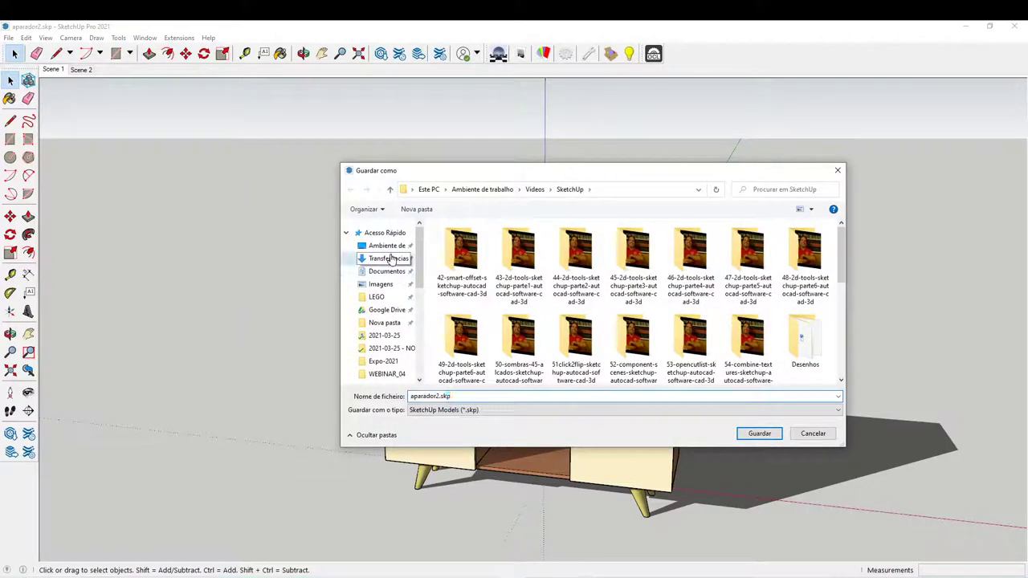
left_click(387, 258)
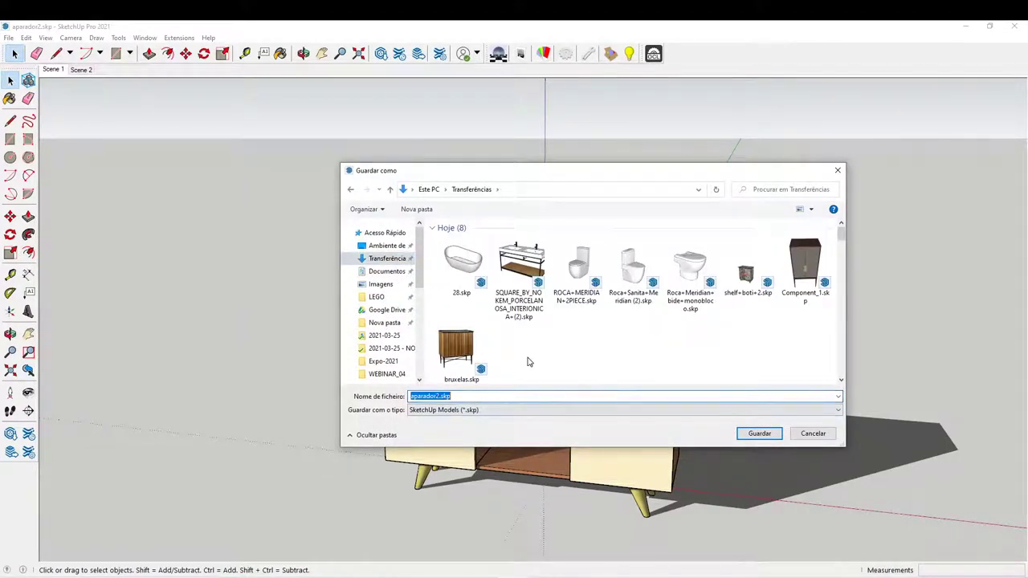
type("apa")
key("Return")
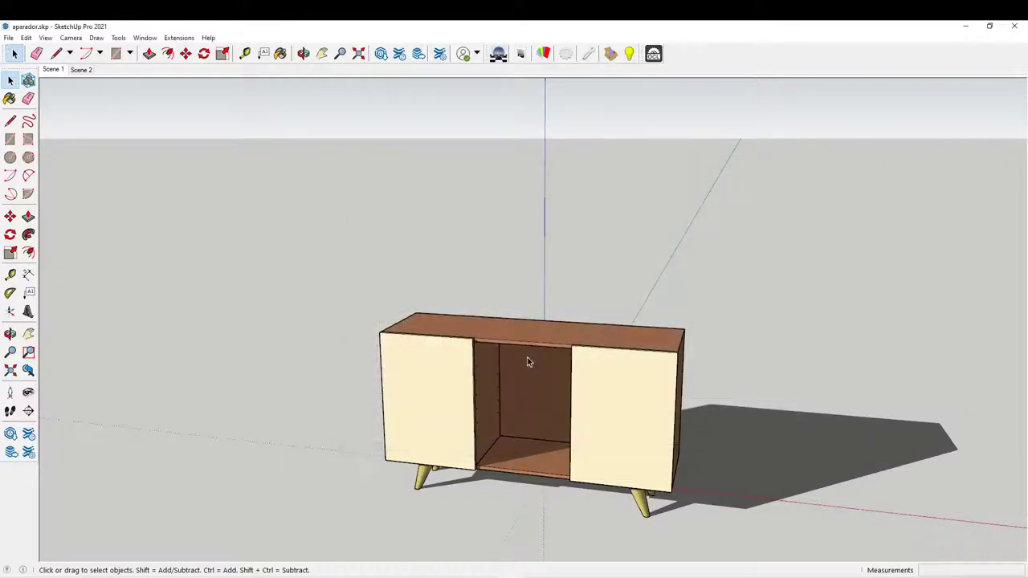
Re-save aparador.skp in SketchUp Version 2017 format, overwrite the file, and close SketchUp.
left_click(8, 37)
left_click(80, 100)
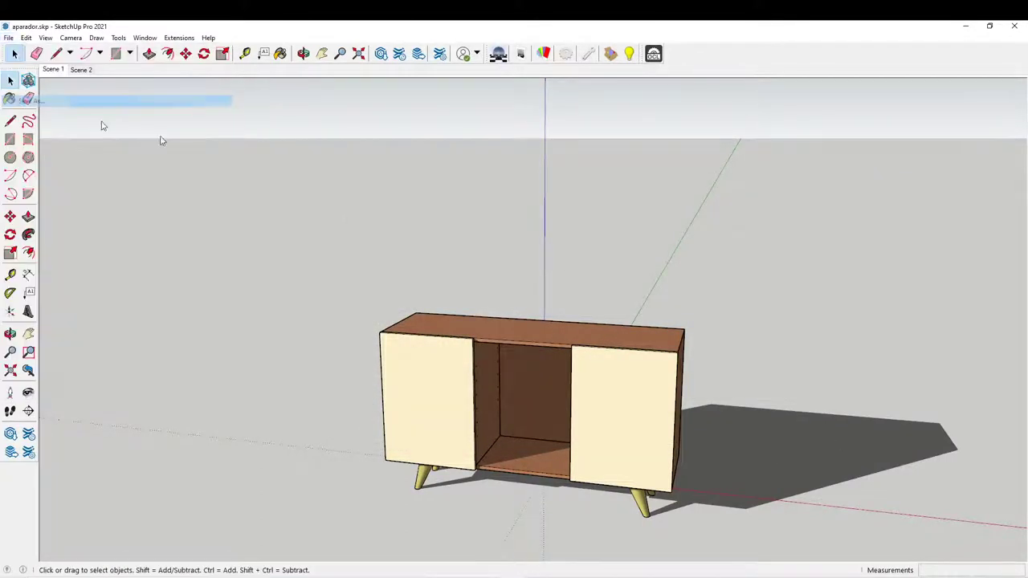
left_click(472, 409)
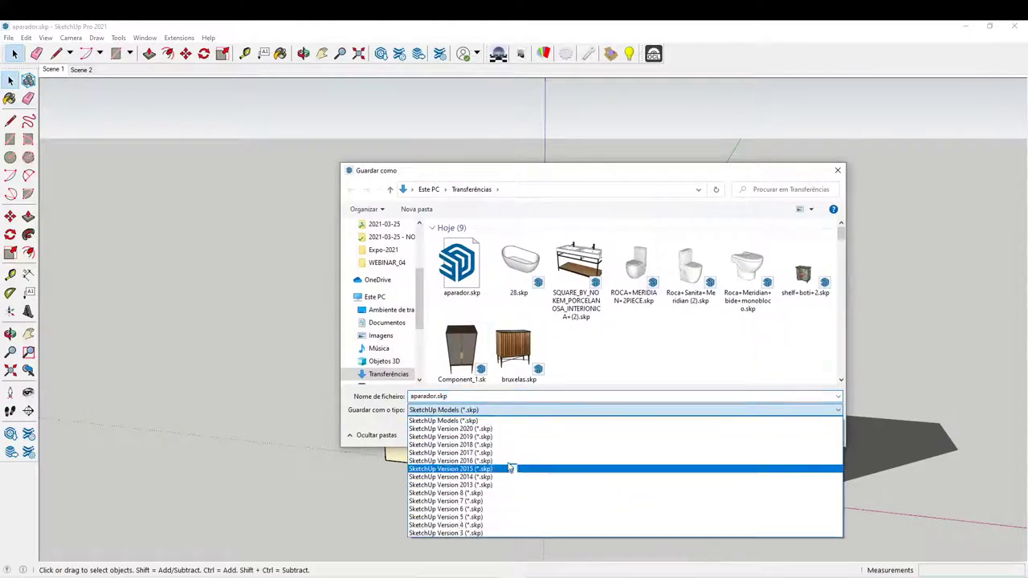
left_click(578, 452)
left_click(759, 434)
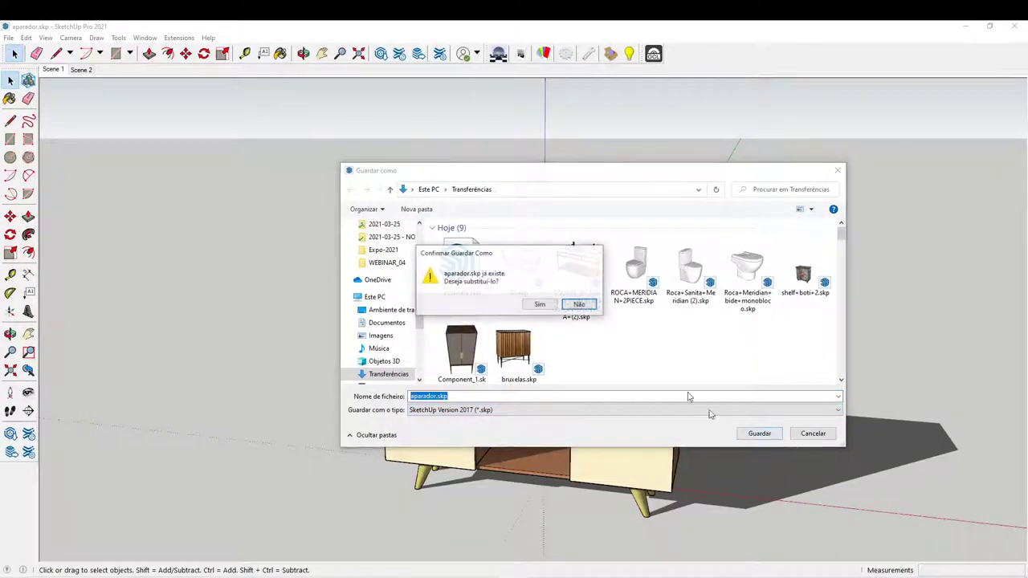
left_click(549, 311)
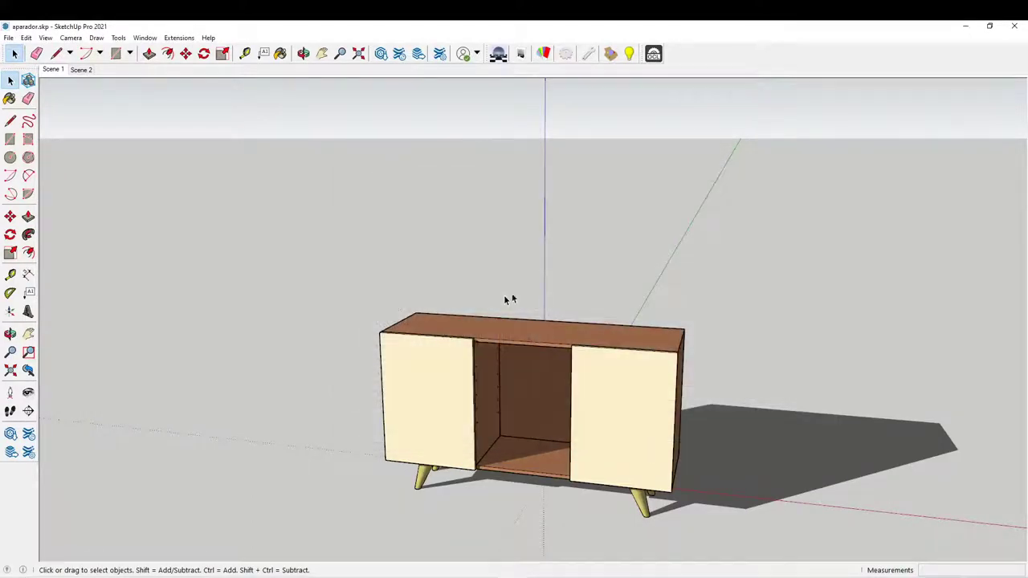
left_click(1018, 26)
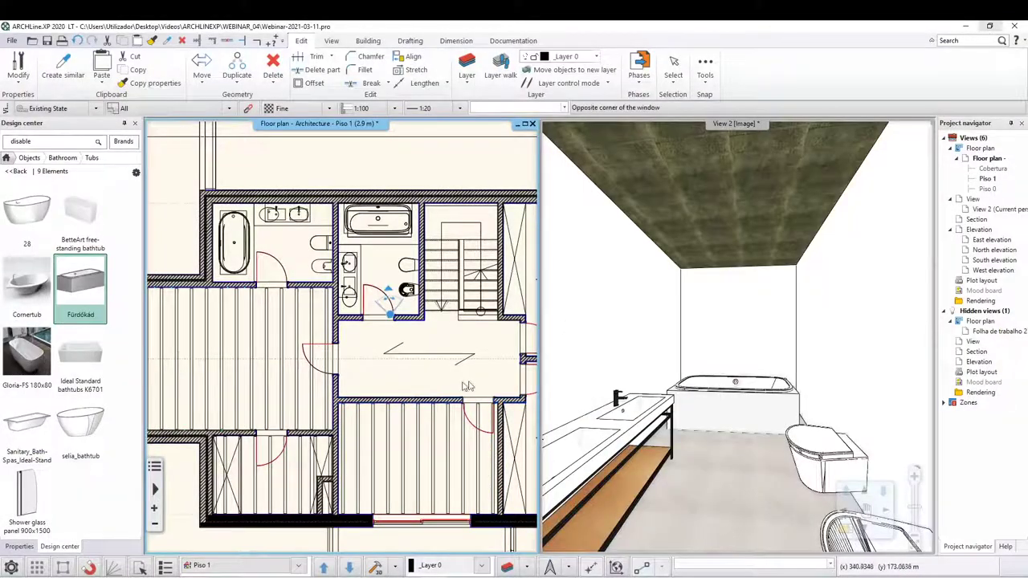
Pan the plan, drop to floor Piso 0, and zoom in on the wall with the cabinet boxes.
middle_click_drag(468, 386, 287, 290)
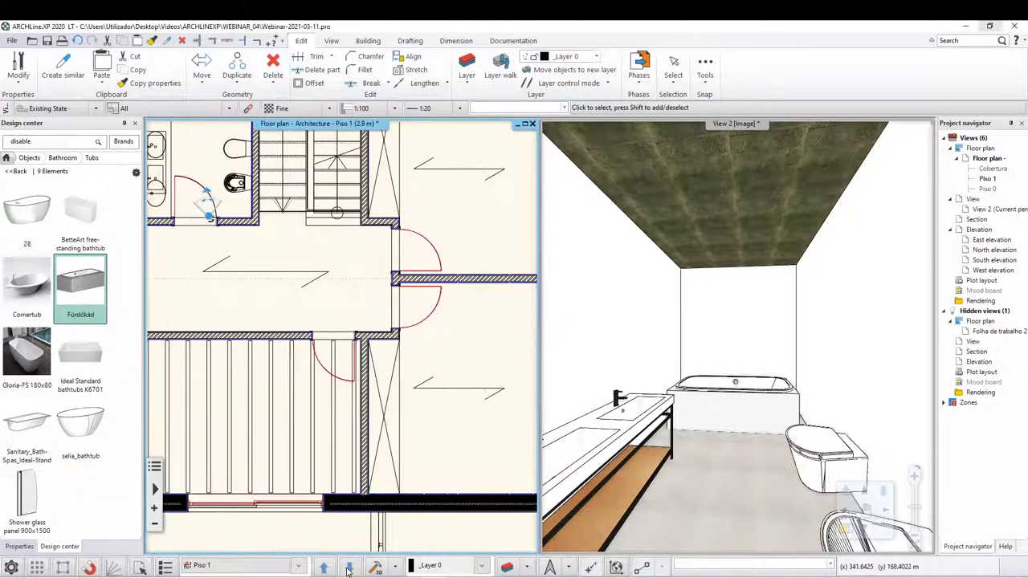
left_click(348, 567)
scroll(359, 353, "down", 3)
scroll(359, 353, "up", 1)
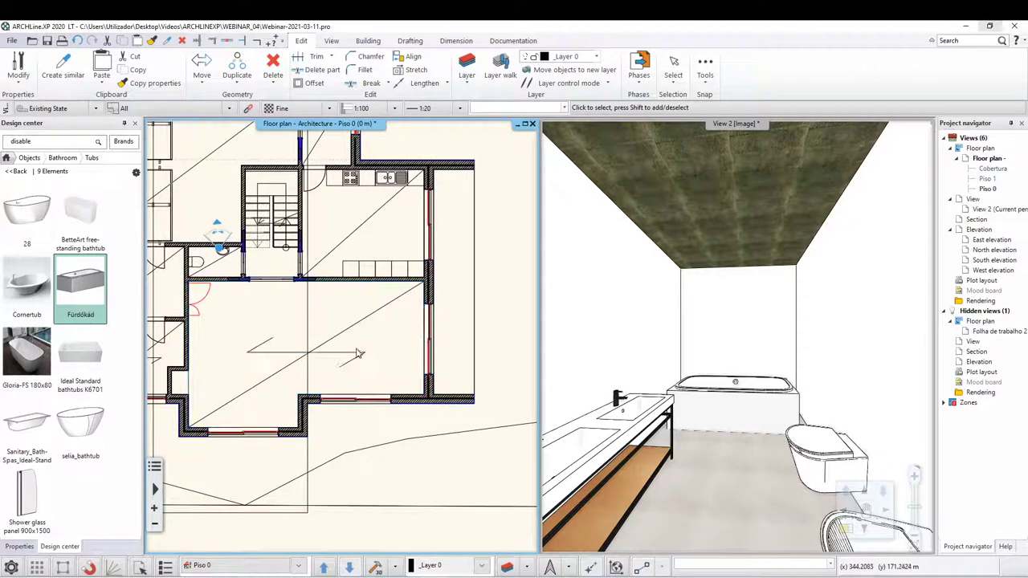
right_click(359, 353)
left_click(401, 291)
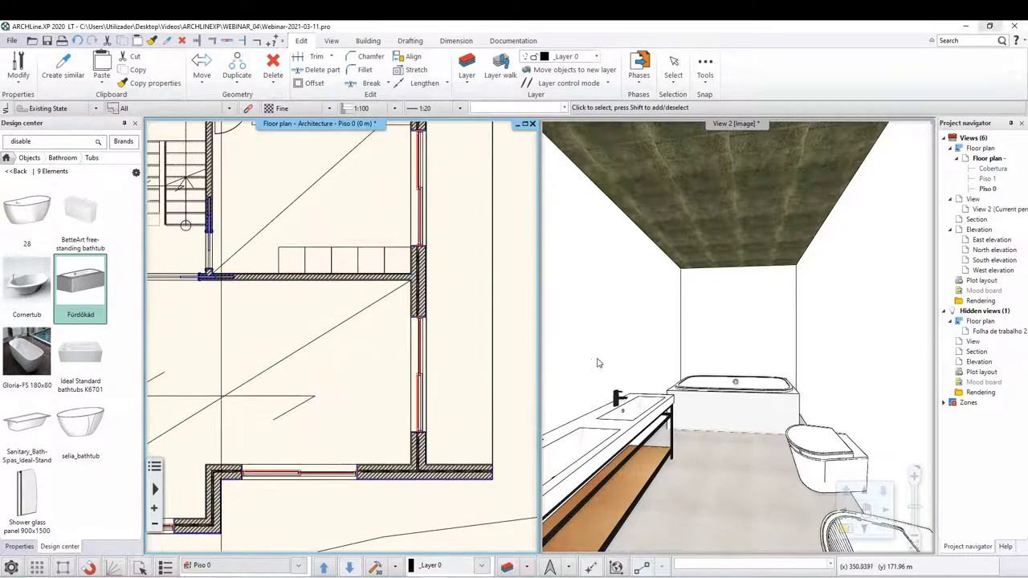
scroll(293, 301, "up", 2)
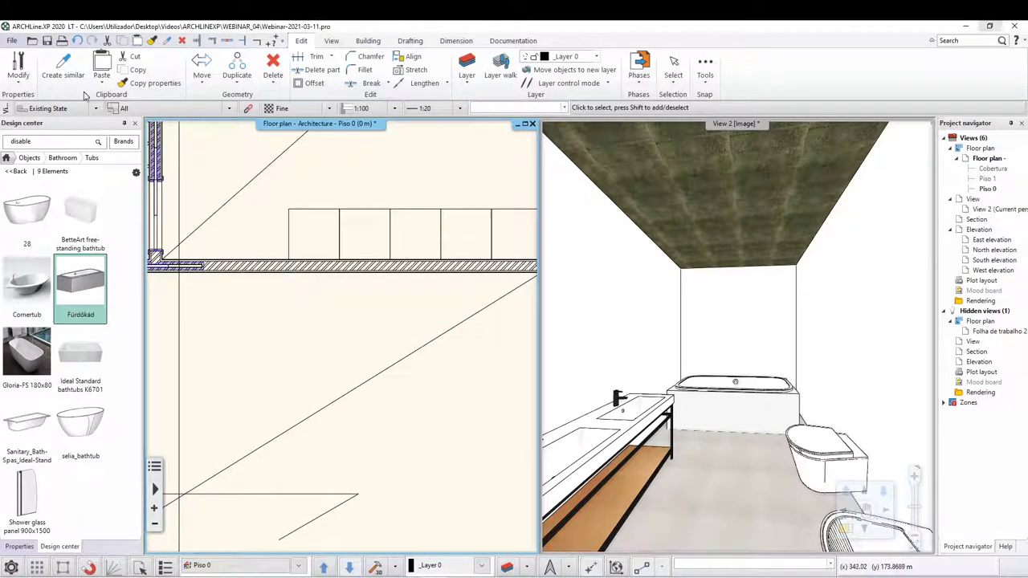
Drag aparador.skp from the Transferências folder onto the ARCHLine floor plan to open its import preview.
key("alt+Tab")
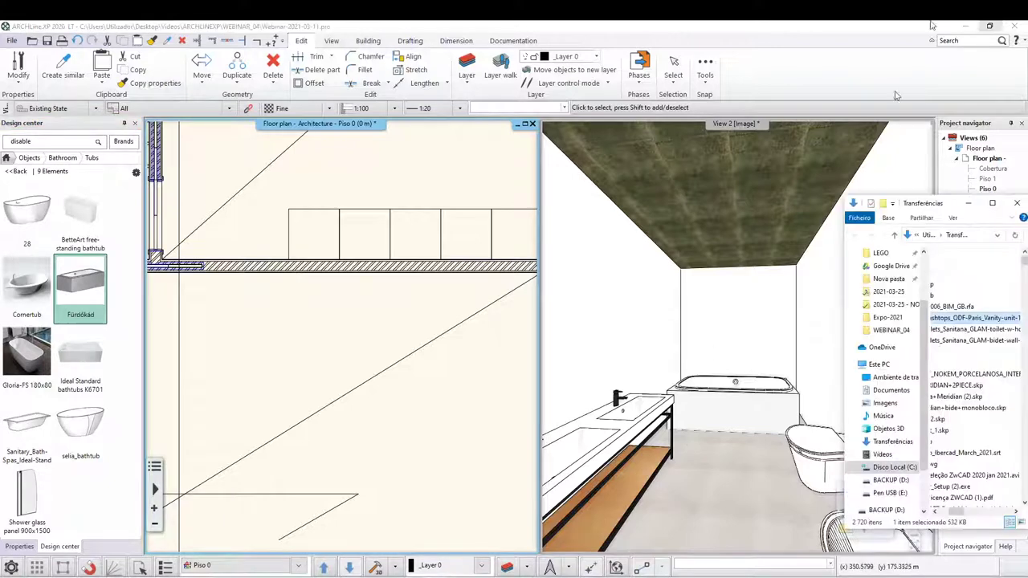
left_click_drag(957, 511, 948, 518)
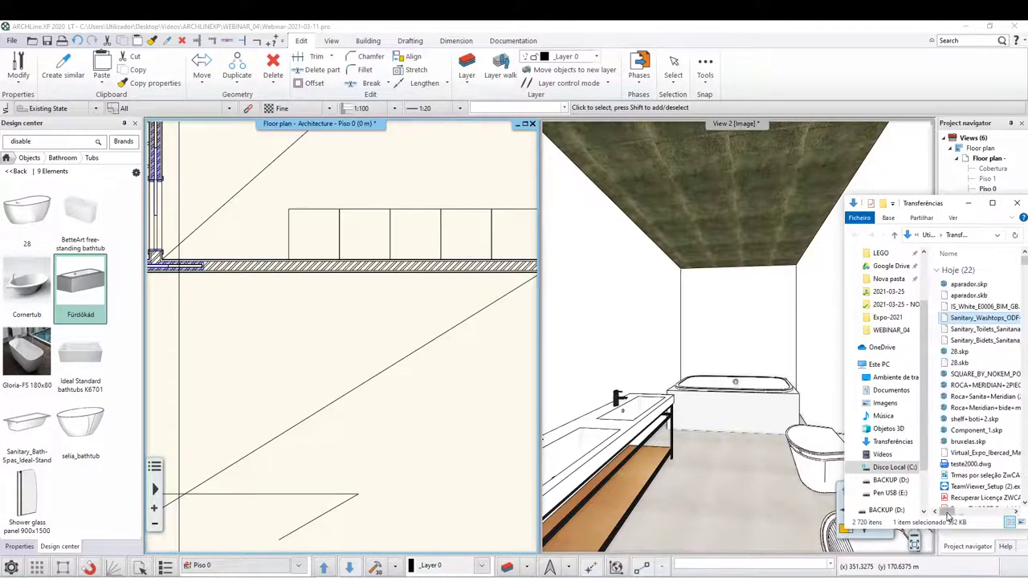
left_click(964, 270)
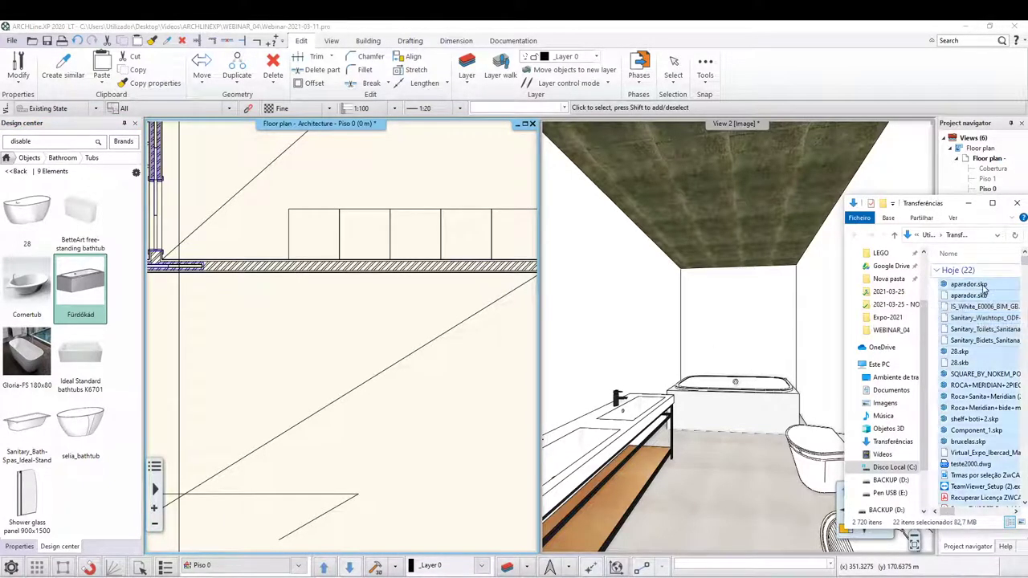
left_click(981, 288)
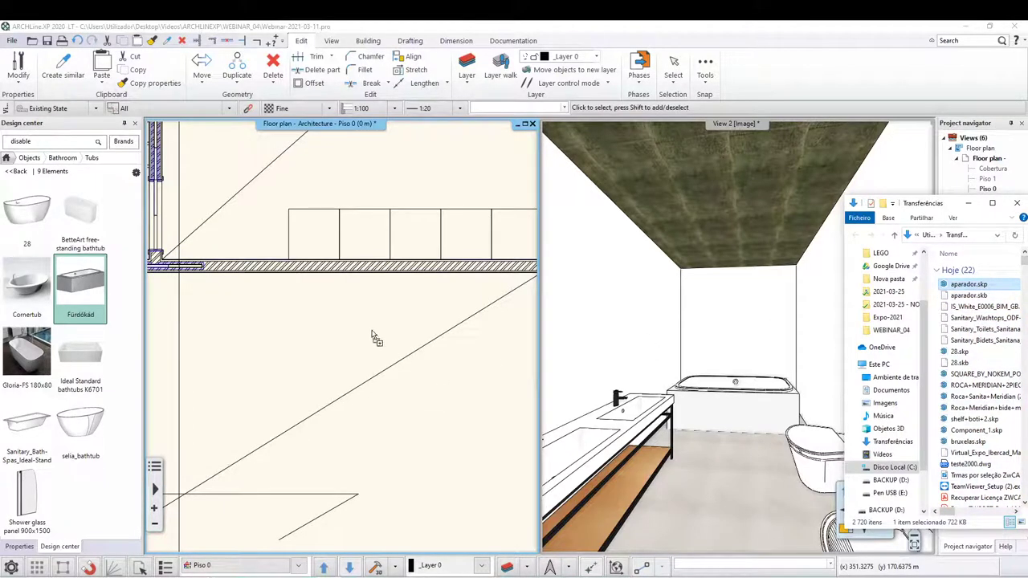
left_click_drag(373, 337, 344, 313)
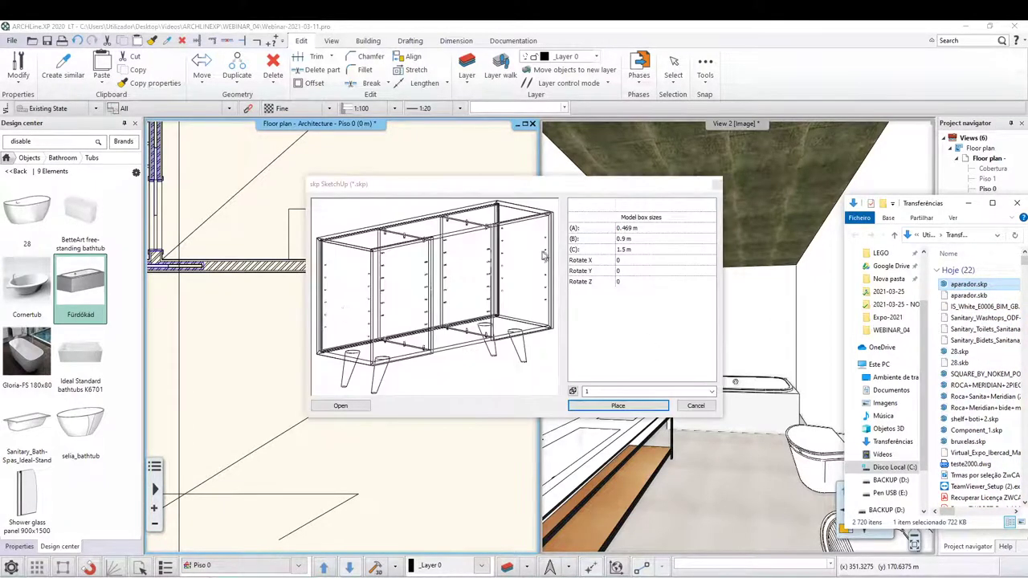
Save aparador as a library item under LIVING ROOM › Console Tables with producer ibercad.
left_click(612, 406)
left_click(458, 289)
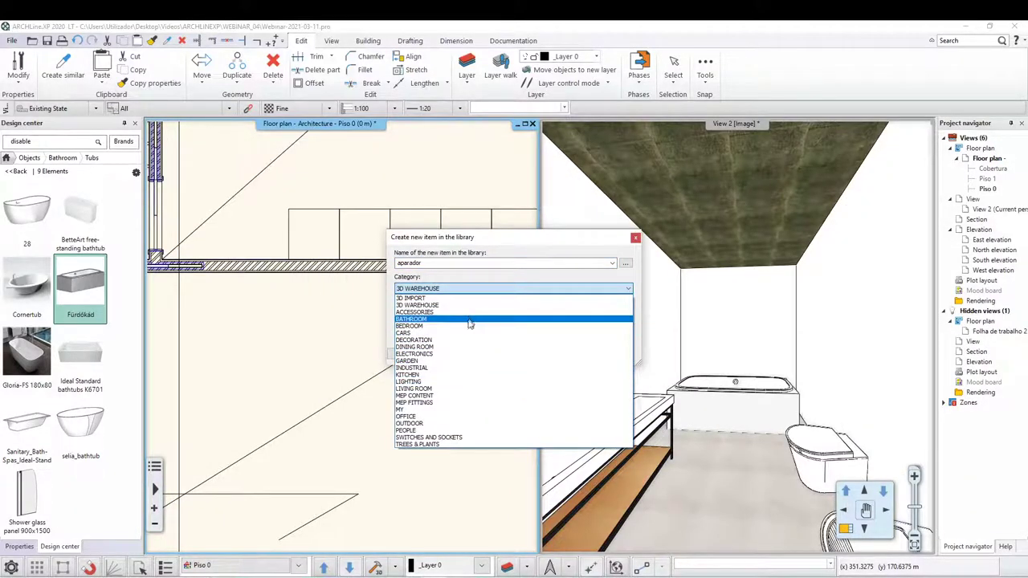
left_click(462, 392)
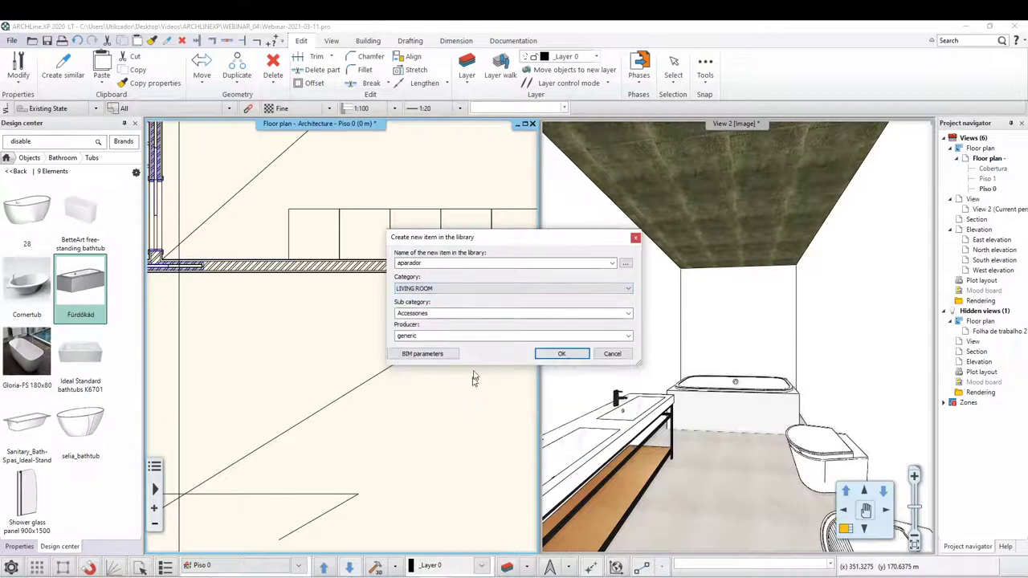
left_click(629, 314)
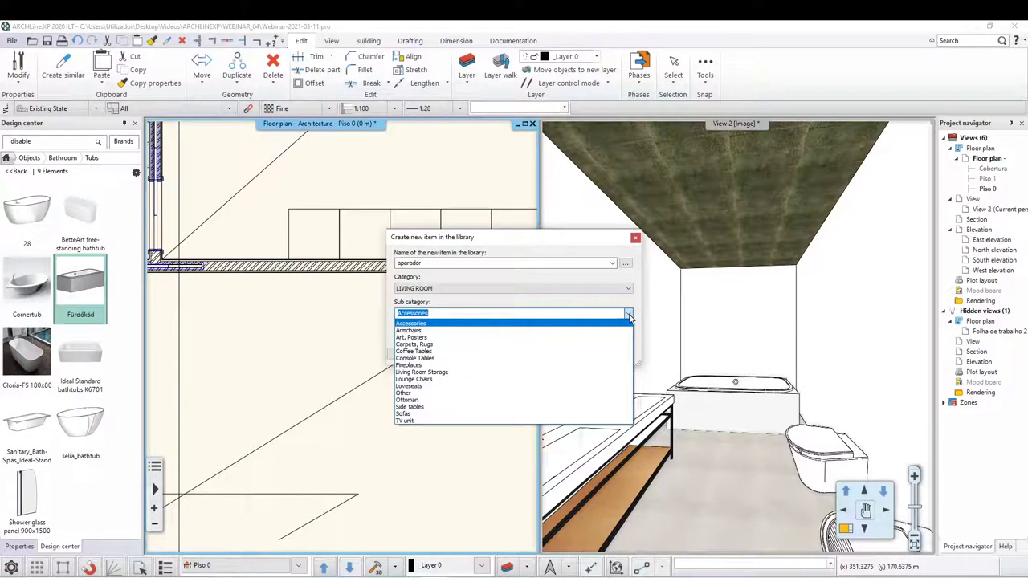
left_click(444, 358)
left_click(451, 339)
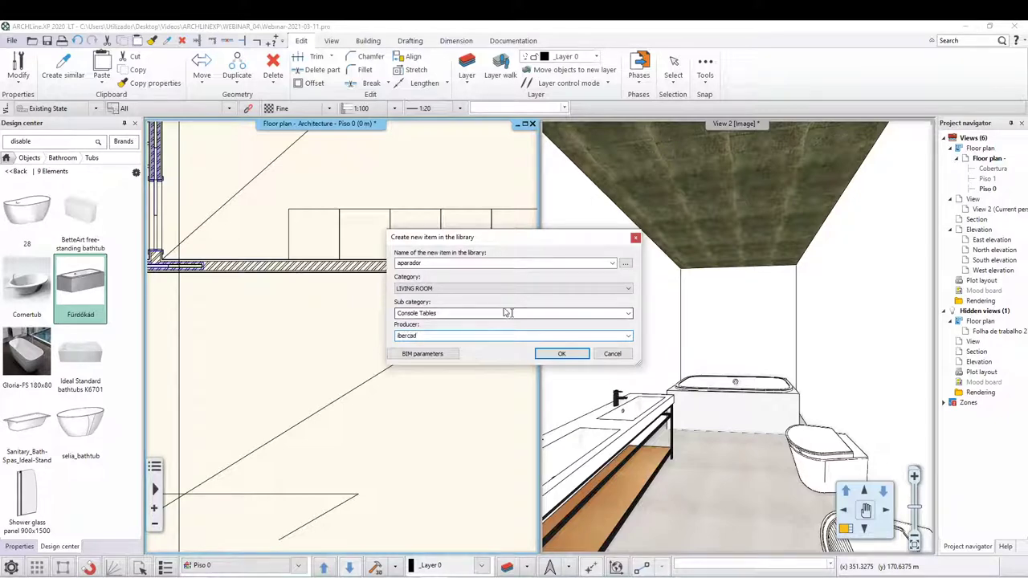
left_click(561, 354)
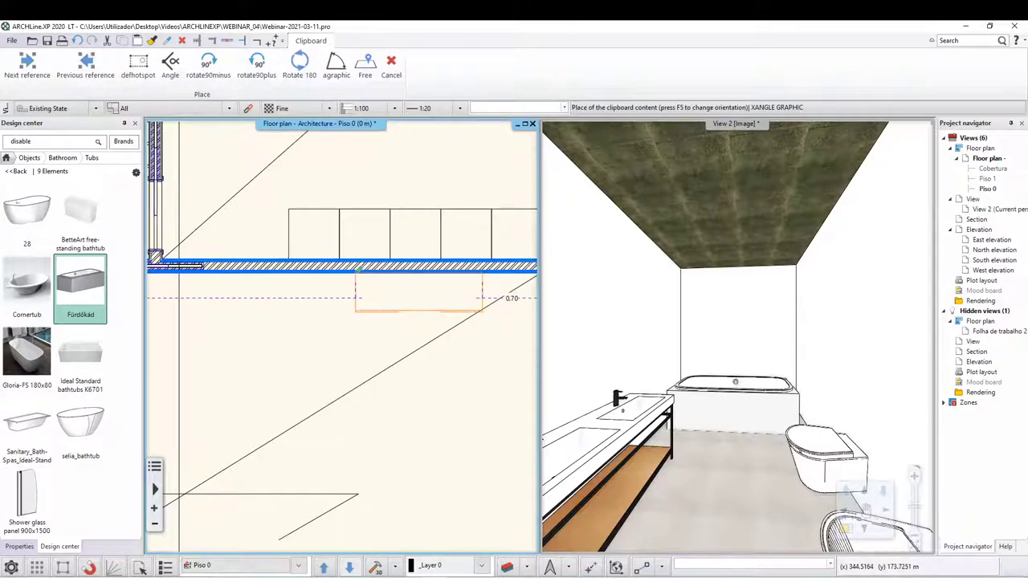
Place the sideboard against the hatched wall and aim the Sala Comum 3D camera at it.
left_click(356, 275)
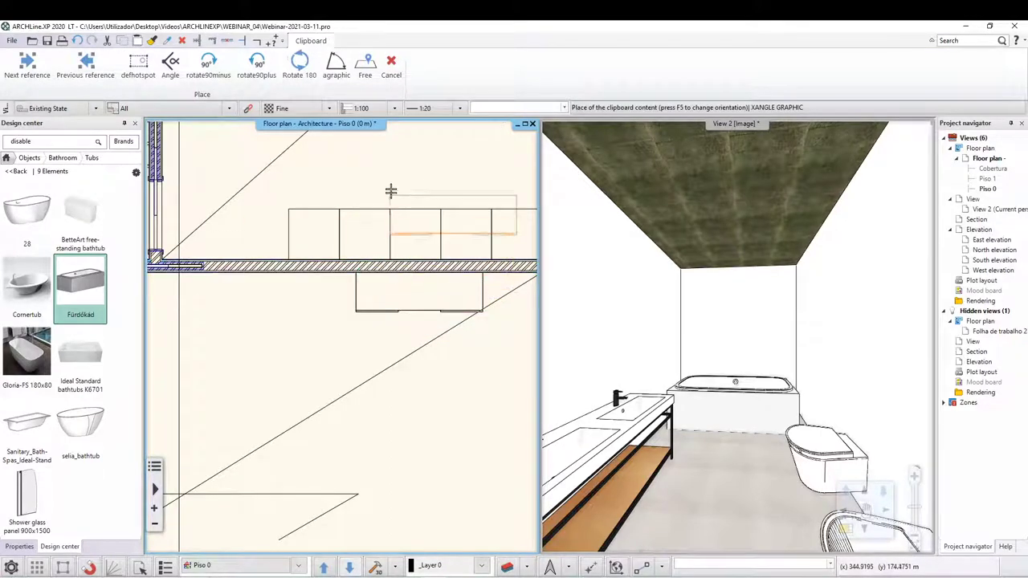
left_click(718, 478)
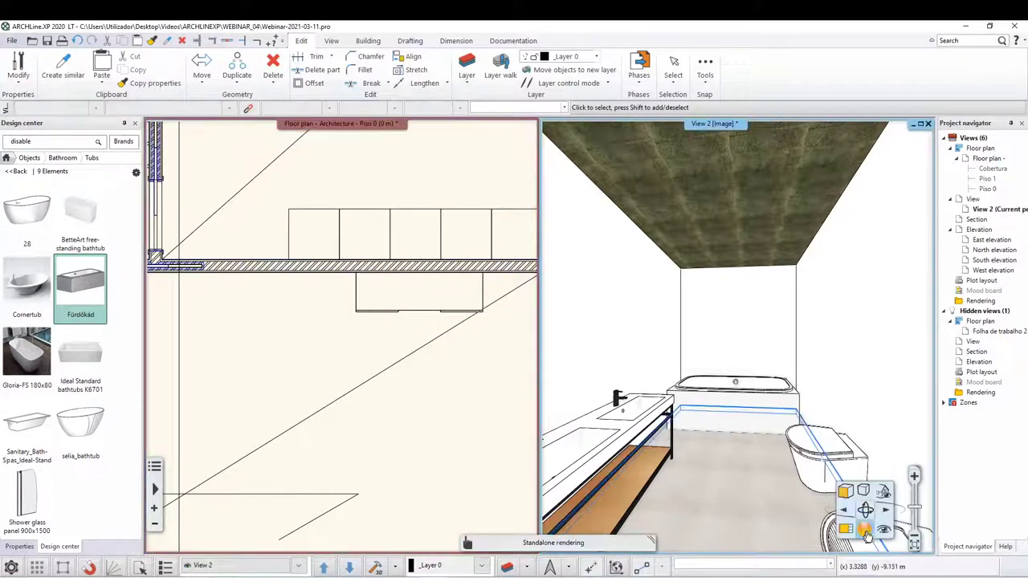
left_click(350, 568)
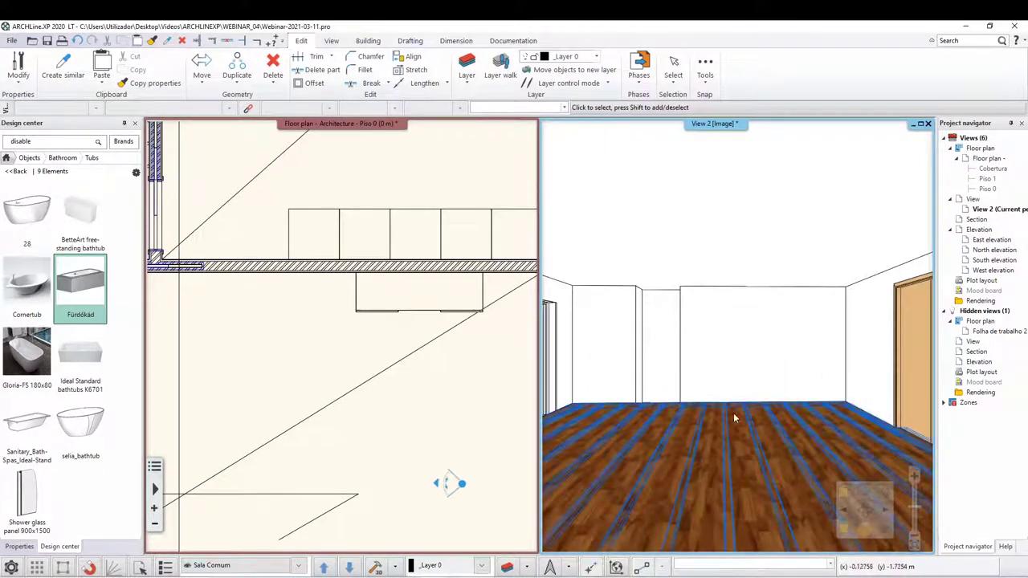
left_click(733, 417)
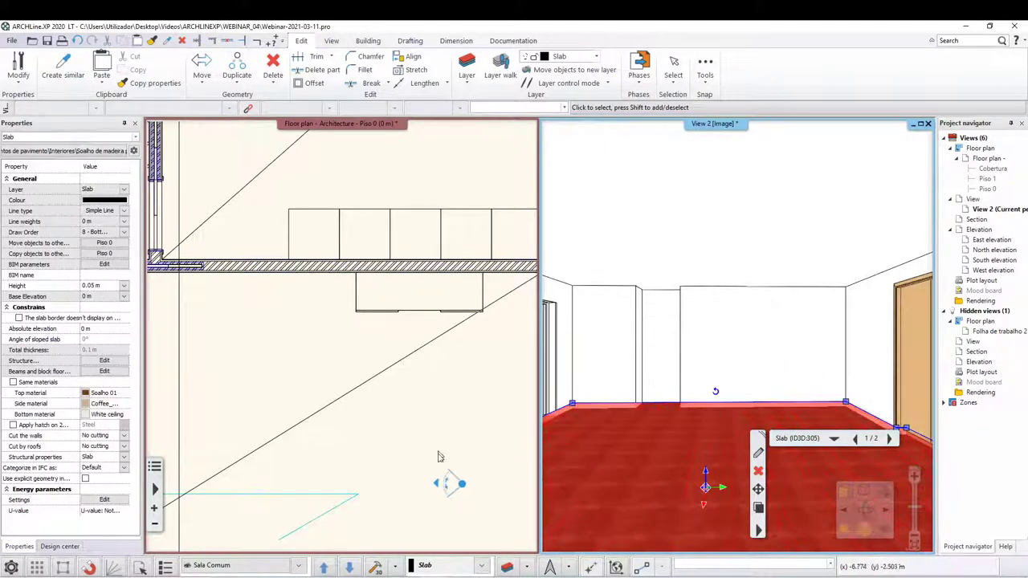
left_click(438, 490)
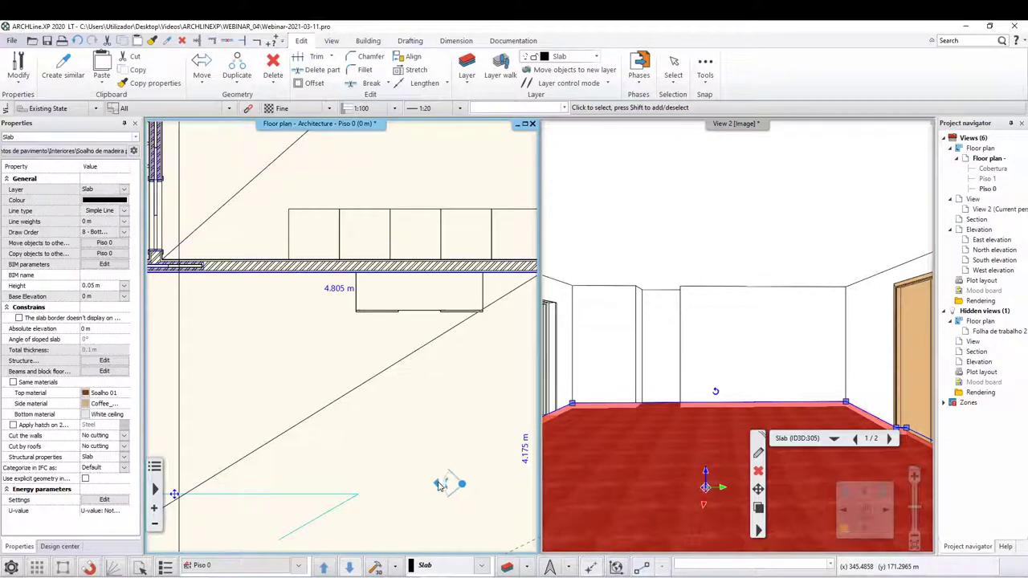
mouse_move(440, 486)
left_mouse_down()
mouse_move(467, 474)
mouse_move(552, 477)
left_mouse_up()
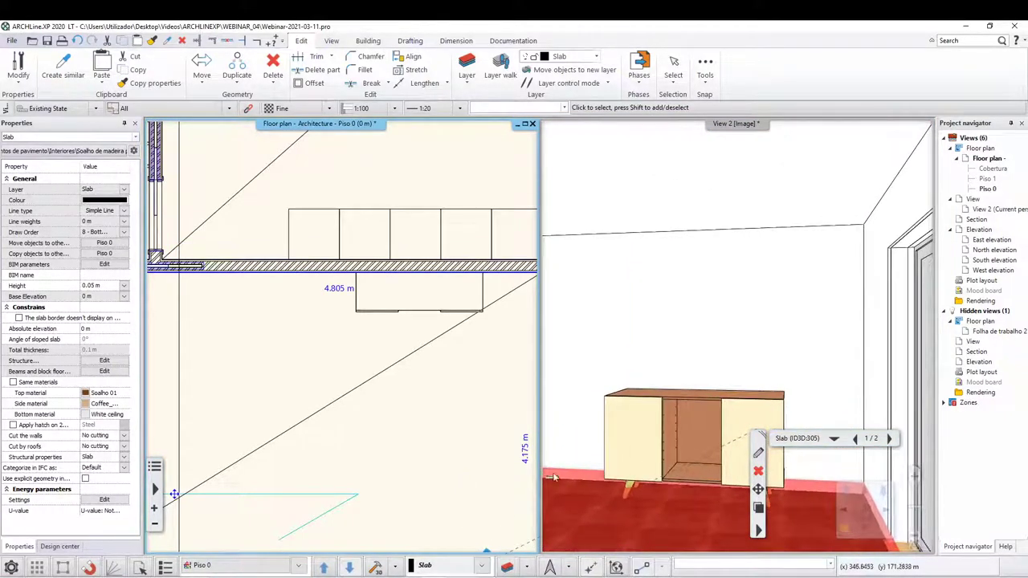
Move the sideboard vertically with a distance of 0 so it rests on the wooden floor.
left_click(746, 462)
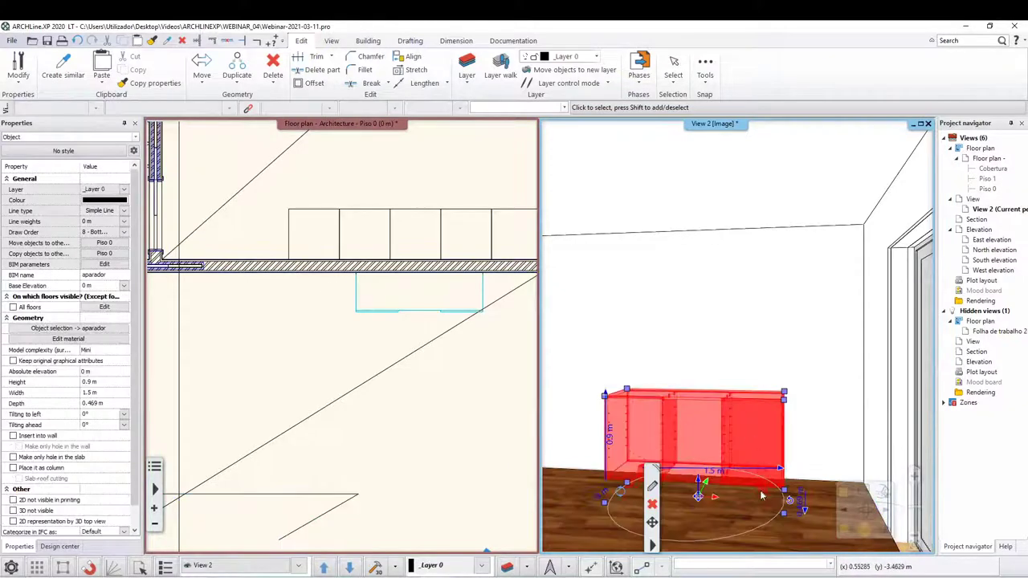
right_click(697, 484)
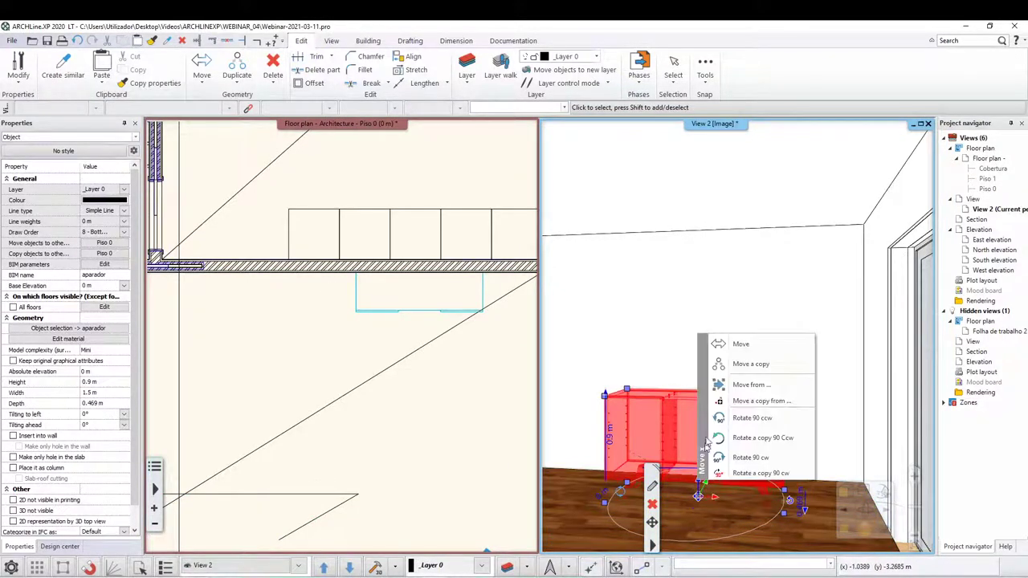
left_click(707, 342)
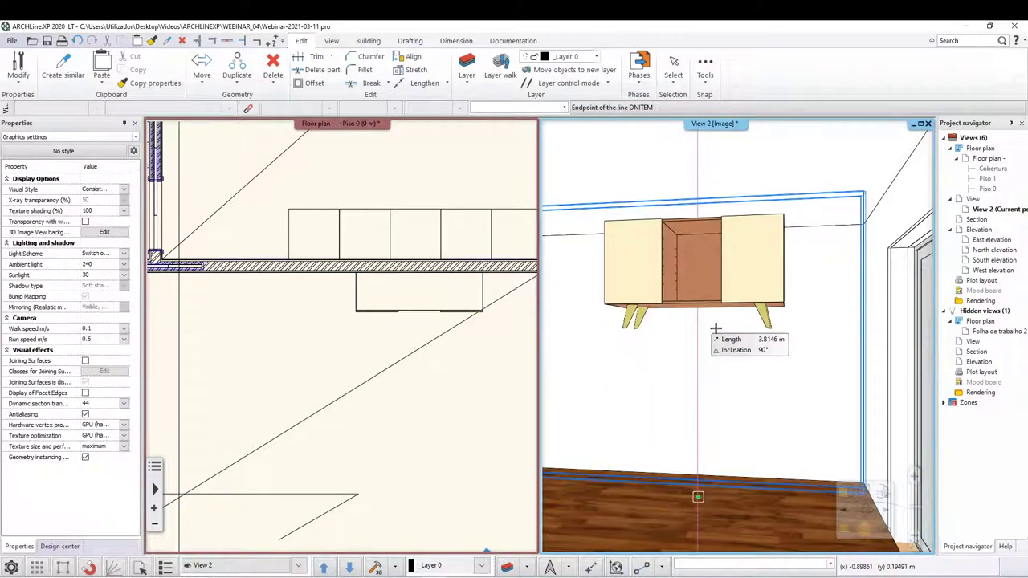
type("0,")
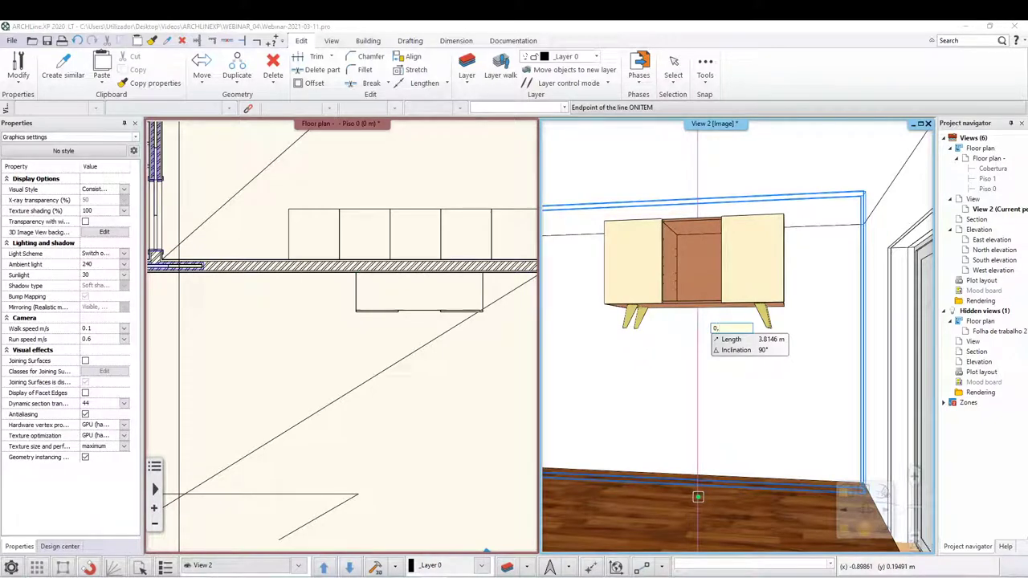
key("Return")
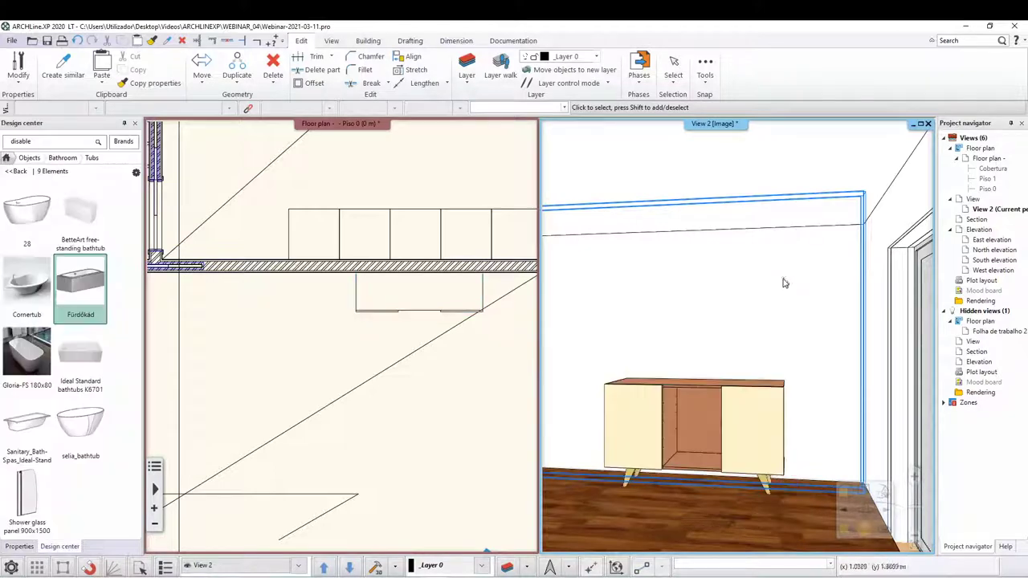
key("Escape")
mouse_move(742, 462)
middle_mouse_down()
mouse_move(568, 405)
mouse_move(631, 413)
mouse_move(621, 402)
mouse_move(570, 428)
mouse_move(659, 399)
mouse_move(633, 375)
middle_mouse_up()
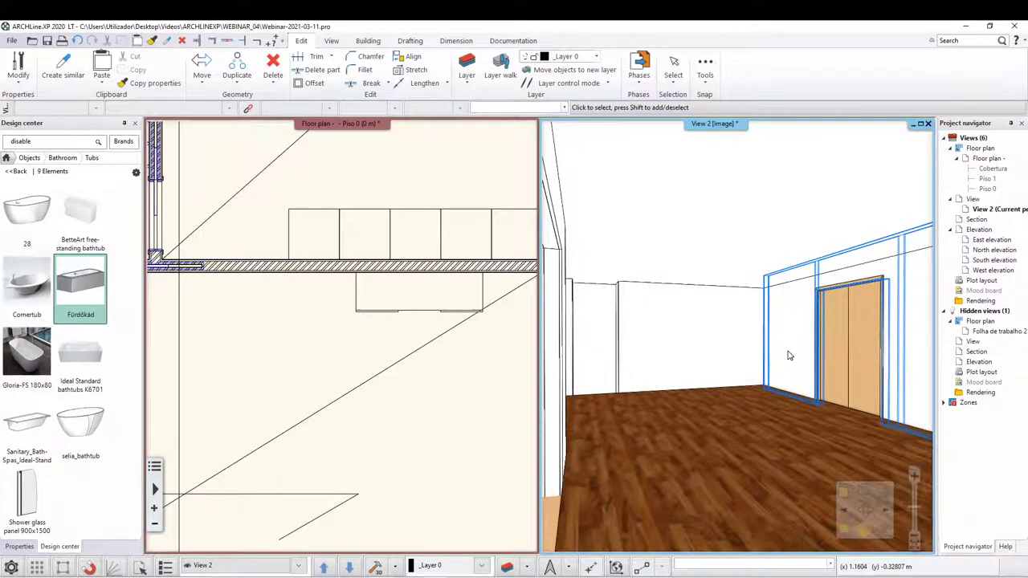
Return Design center to Home and slide the door further right along its wall.
mouse_move(788, 355)
middle_mouse_down()
mouse_move(800, 367)
mouse_move(800, 300)
middle_mouse_up()
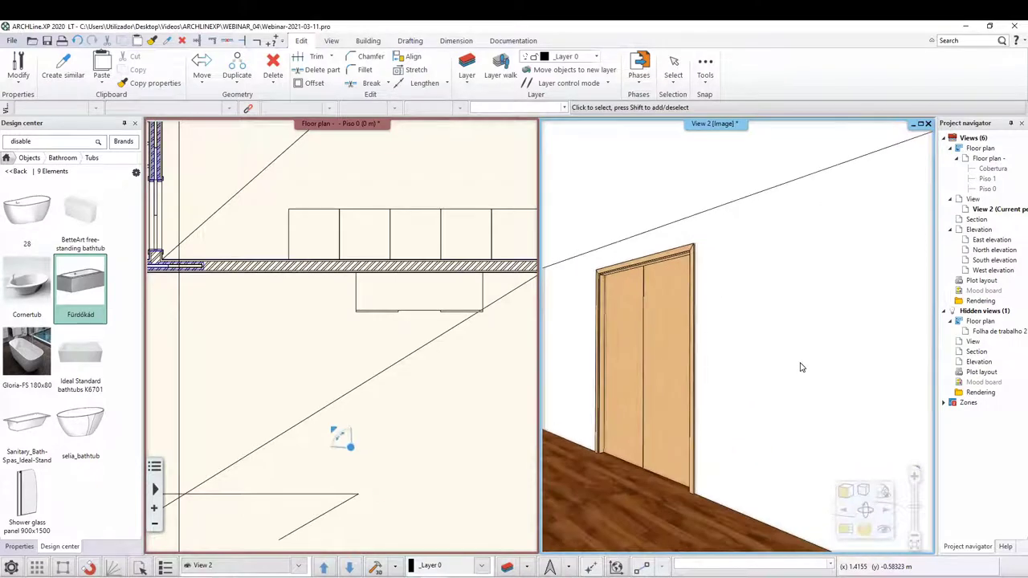
left_click(6, 158)
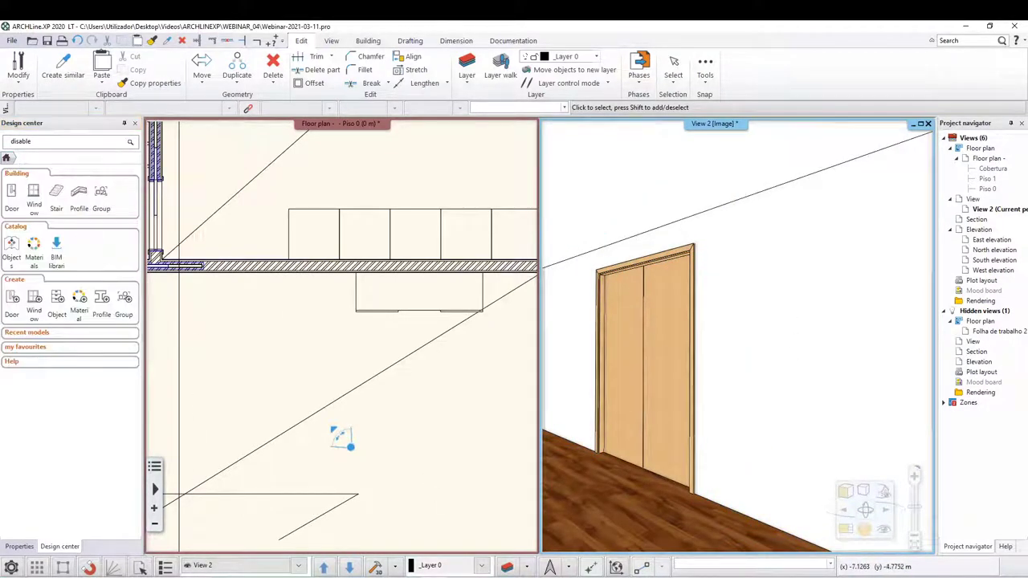
scroll(734, 379, "down", 3)
left_click(733, 380)
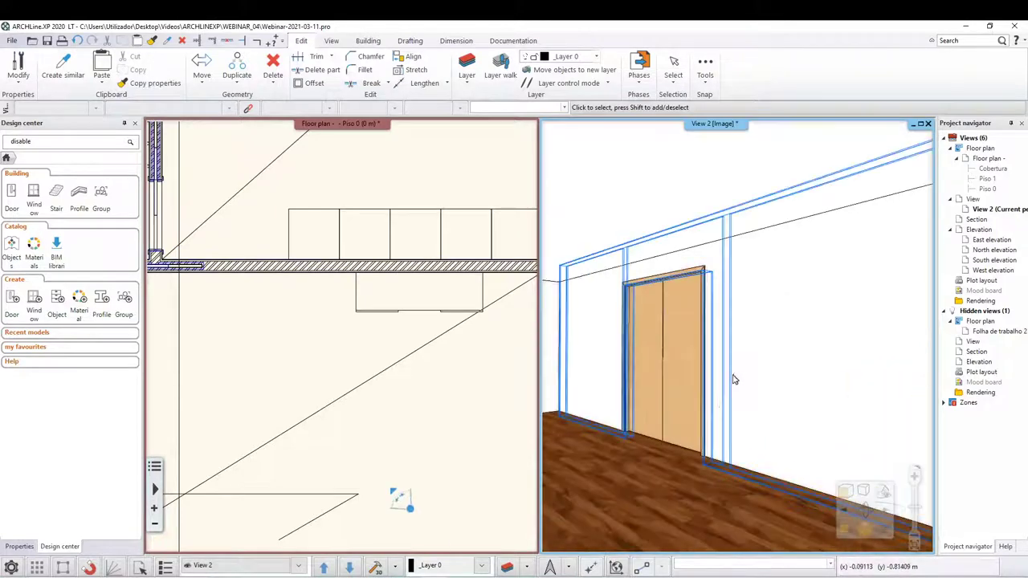
mouse_move(733, 380)
middle_mouse_down()
mouse_move(583, 414)
mouse_move(597, 407)
middle_mouse_up()
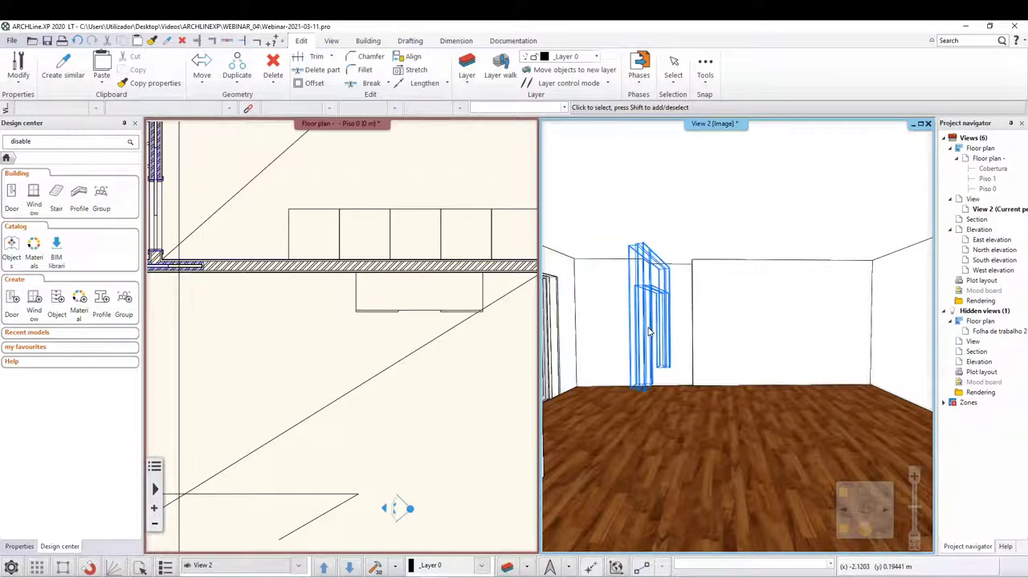
left_click_drag(607, 372, 653, 320)
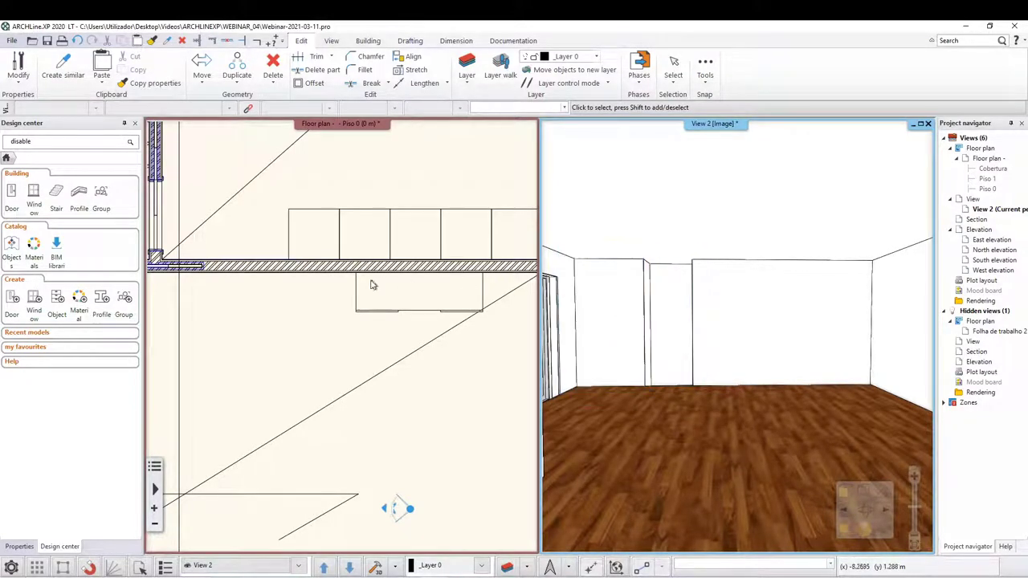
Open the materials catalog, hide the red brick wall, and expand the BUILDING category.
left_click(33, 247)
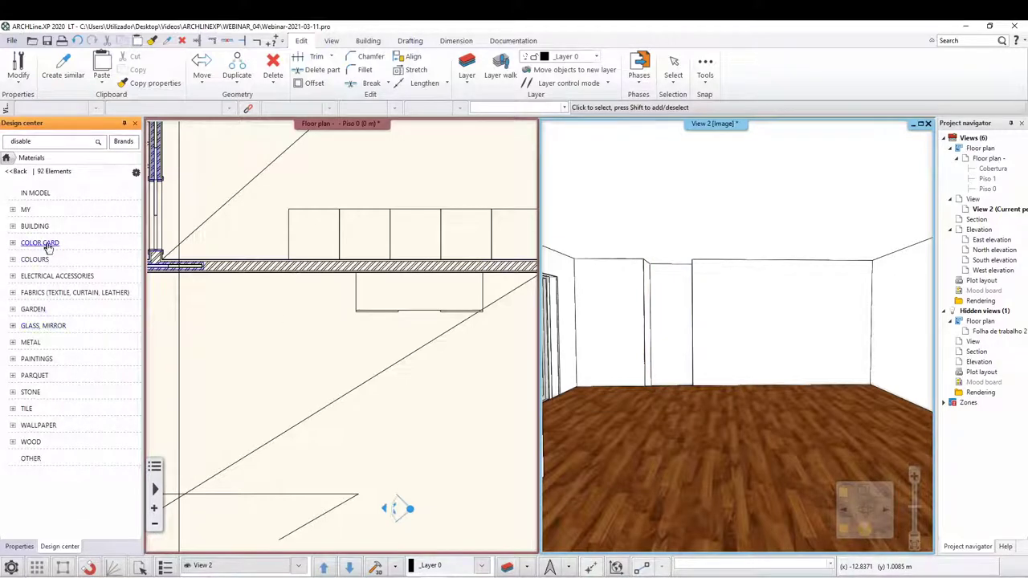
mouse_move(610, 229)
left_mouse_down()
mouse_move(672, 305)
mouse_move(677, 297)
left_mouse_up()
right_click(785, 347)
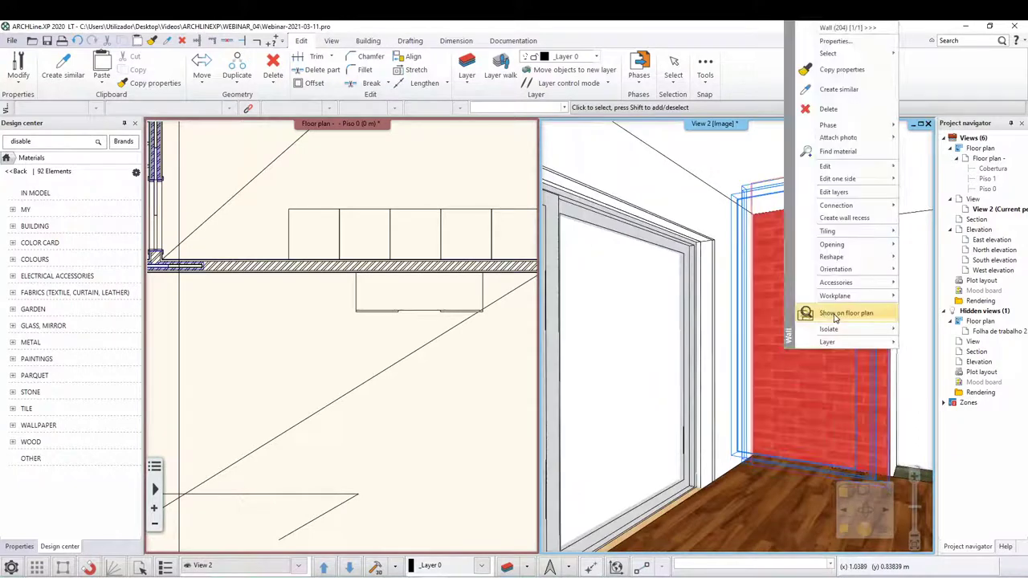
left_click(828, 108)
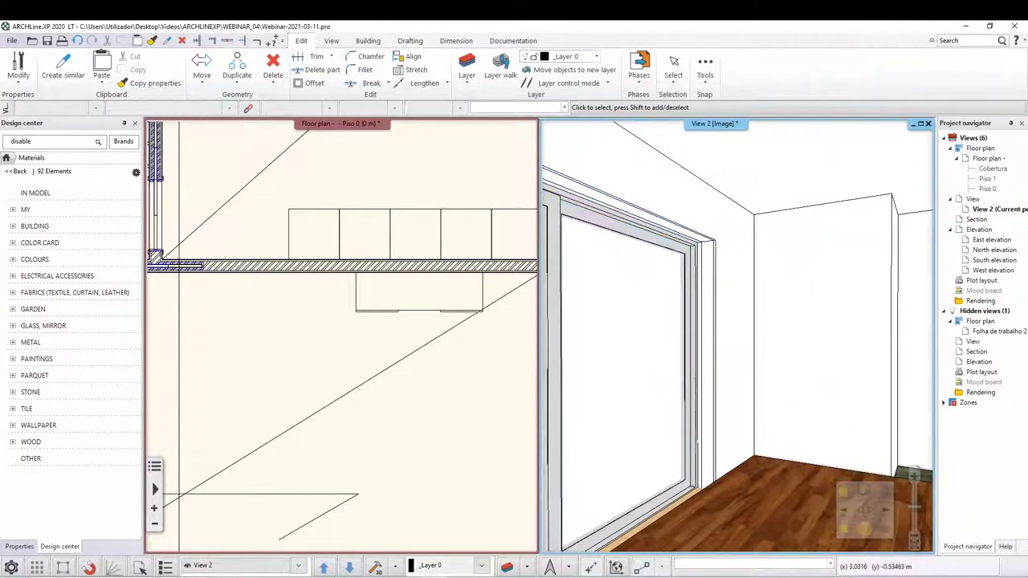
left_click(45, 229)
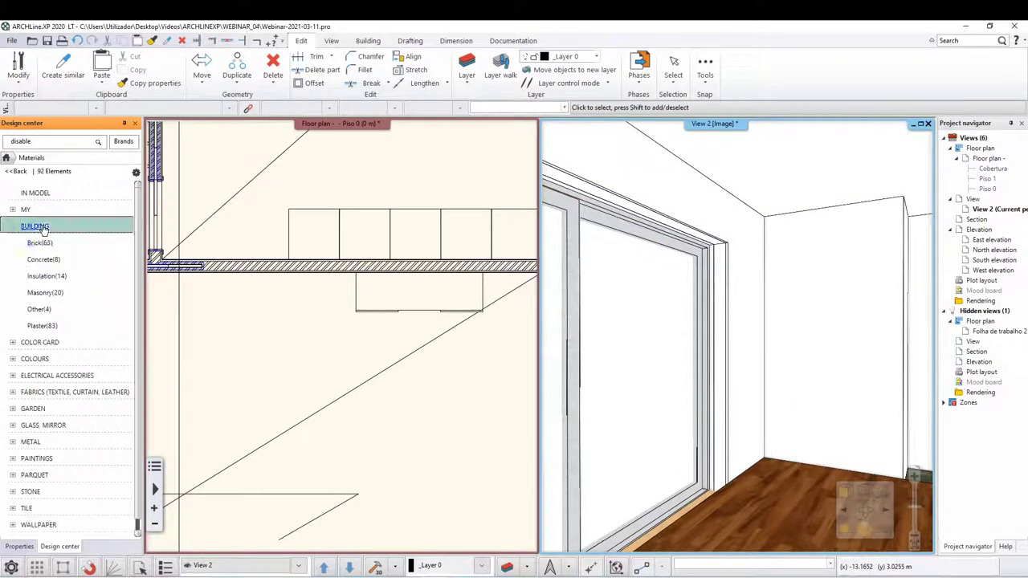
left_click_drag(845, 327, 801, 376)
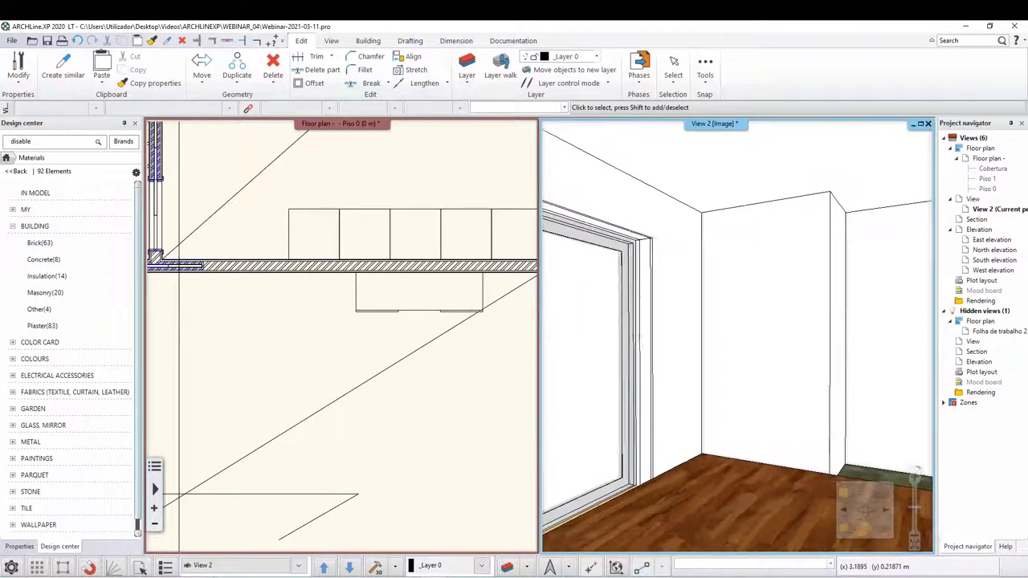
scroll(835, 368, "down", 3)
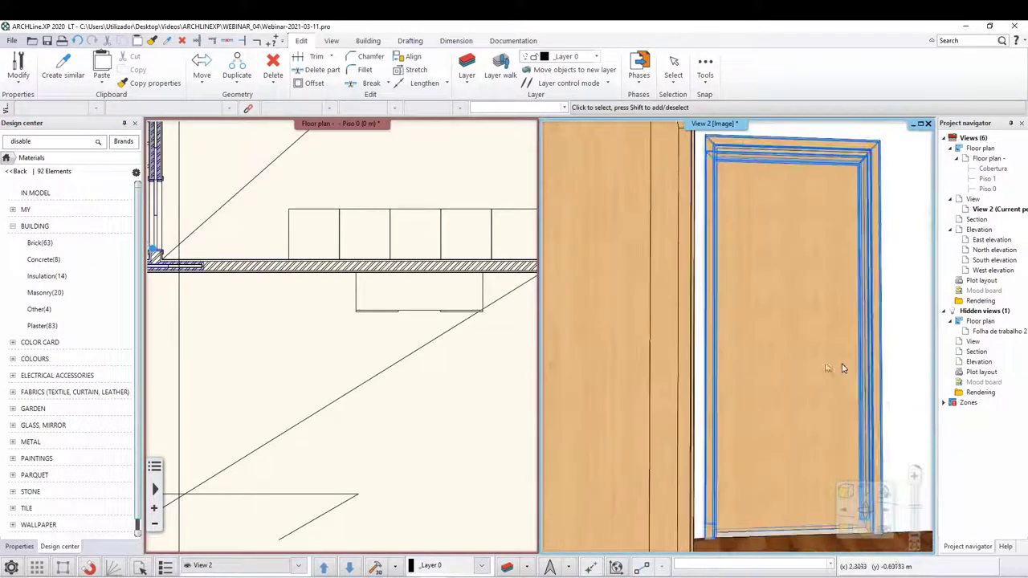
scroll(827, 362, "down", 3)
scroll(819, 357, "down", 2)
scroll(814, 354, "down", 2)
scroll(814, 354, "down", 2)
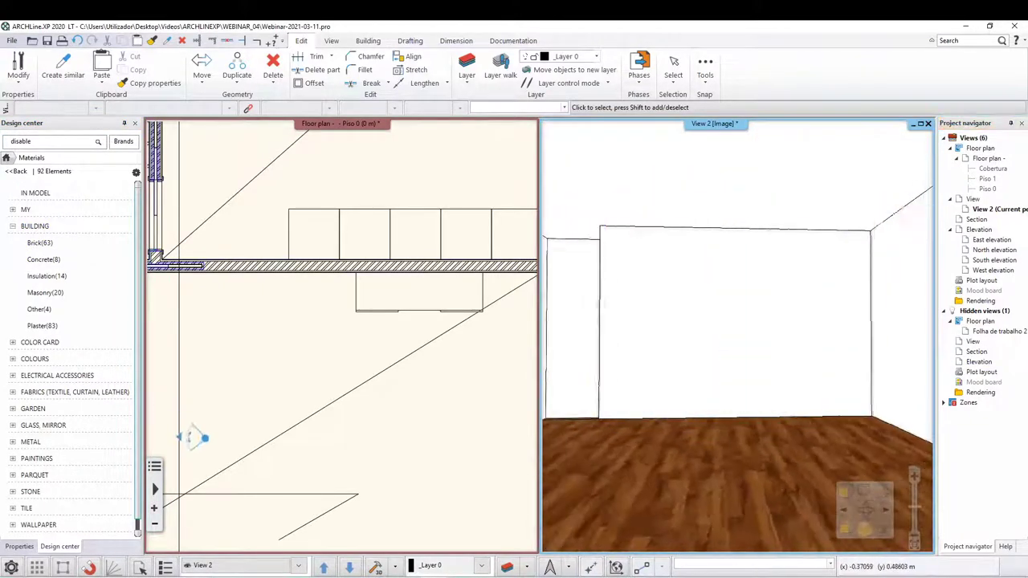
mouse_move(730, 321)
middle_mouse_down()
mouse_move(800, 321)
mouse_move(671, 329)
mouse_move(816, 340)
mouse_move(771, 330)
mouse_move(813, 312)
middle_mouse_up()
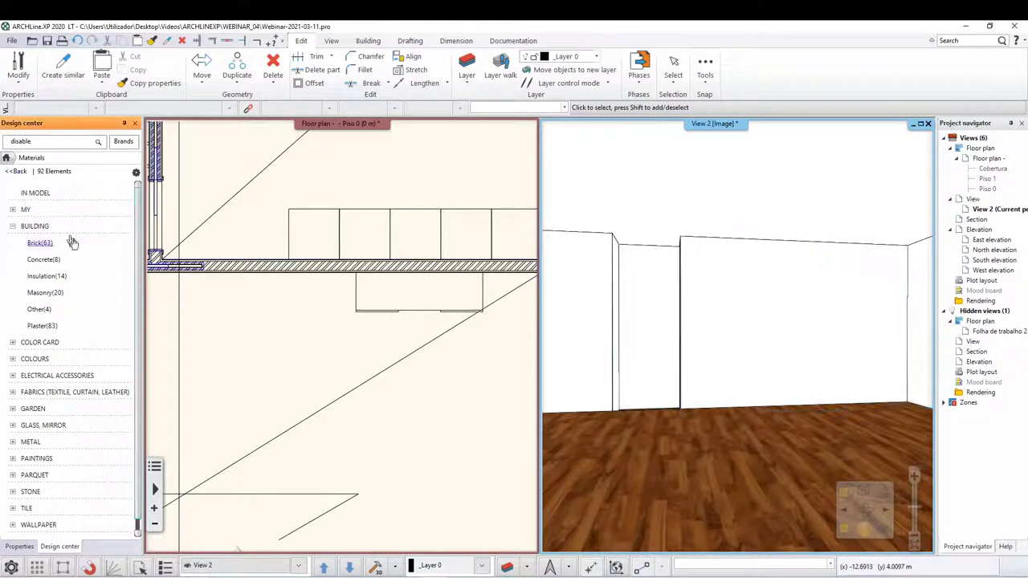
Open Brick › Brick-running and drag it onto the living-room wall in 3D.
left_click(41, 244)
mouse_move(82, 305)
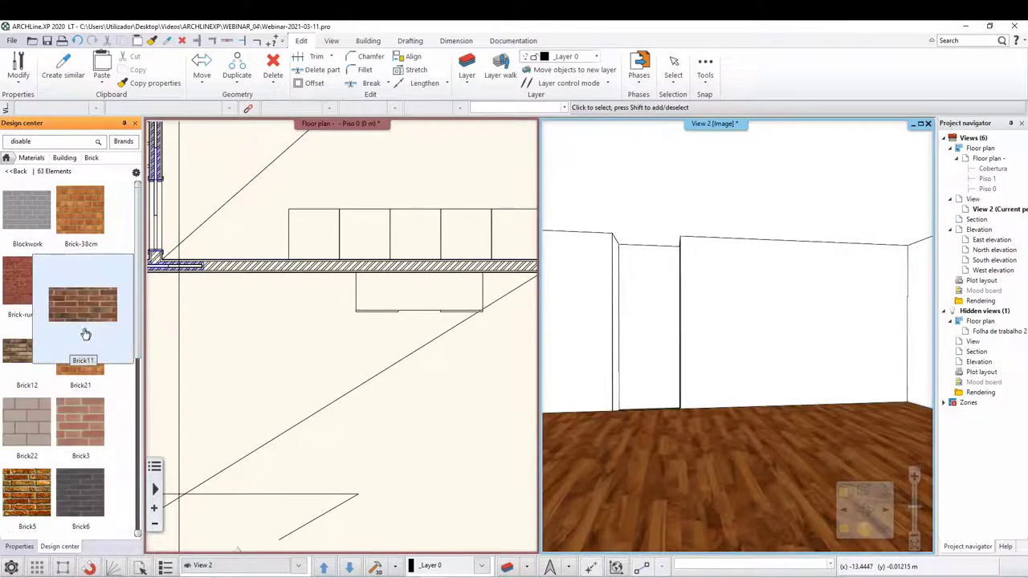
scroll(93, 344, "down", 5)
scroll(92, 344, "down", 5)
scroll(99, 314, "down", 5)
scroll(103, 314, "down", 5)
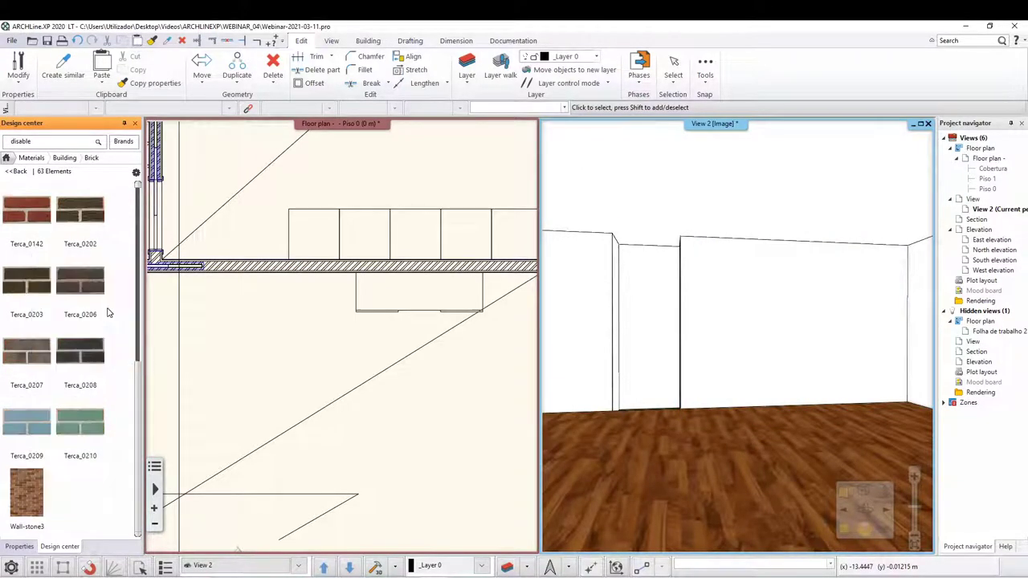
scroll(110, 311, "down", 5)
scroll(120, 283, "down", 5)
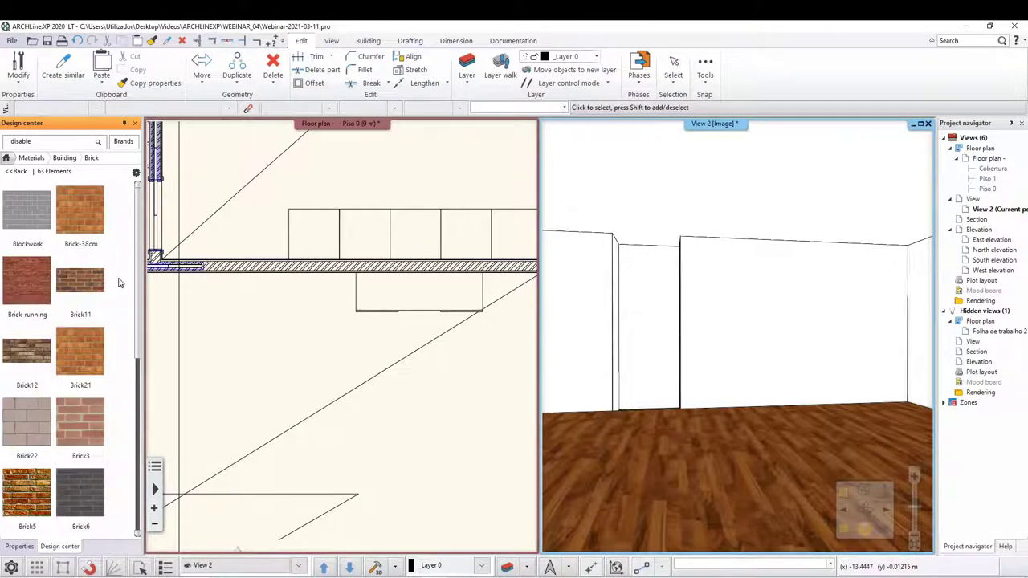
left_click(40, 287)
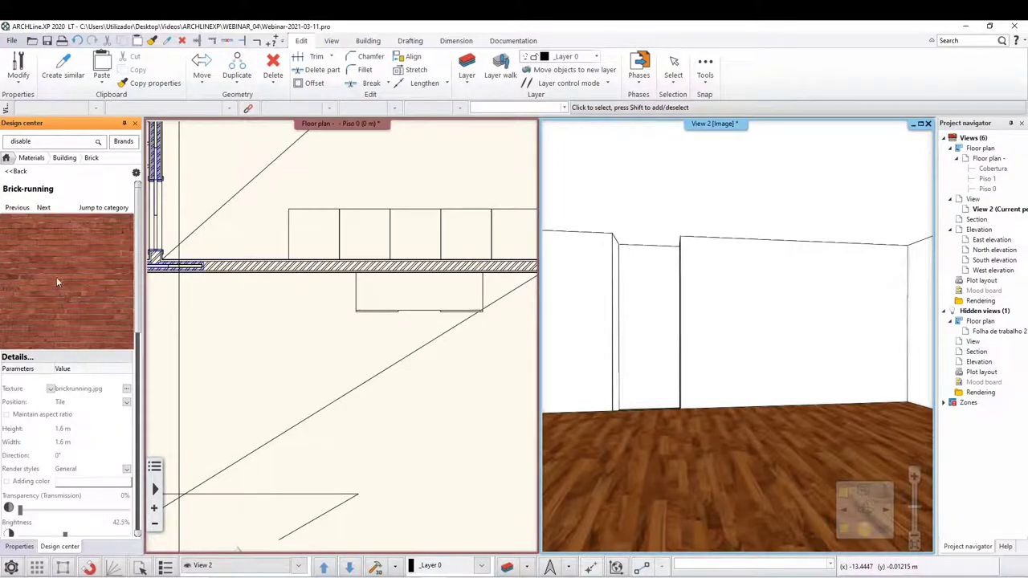
left_click_drag(58, 275, 752, 293)
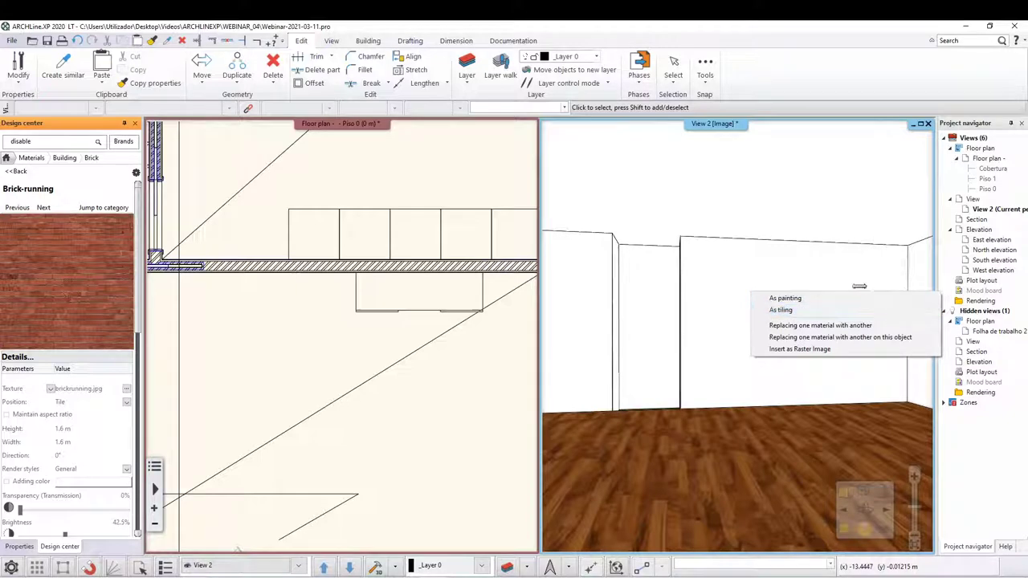
Try applying Brick-running as painting and as tiling, dismissing both feature-limited messages.
left_click(815, 298)
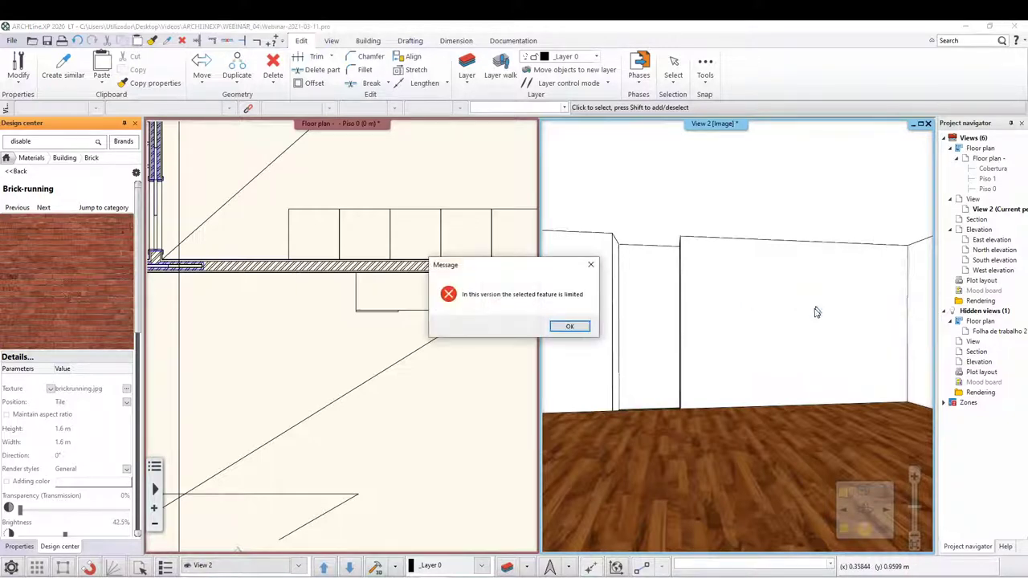
left_click(572, 327)
left_click_drag(95, 332, 750, 319)
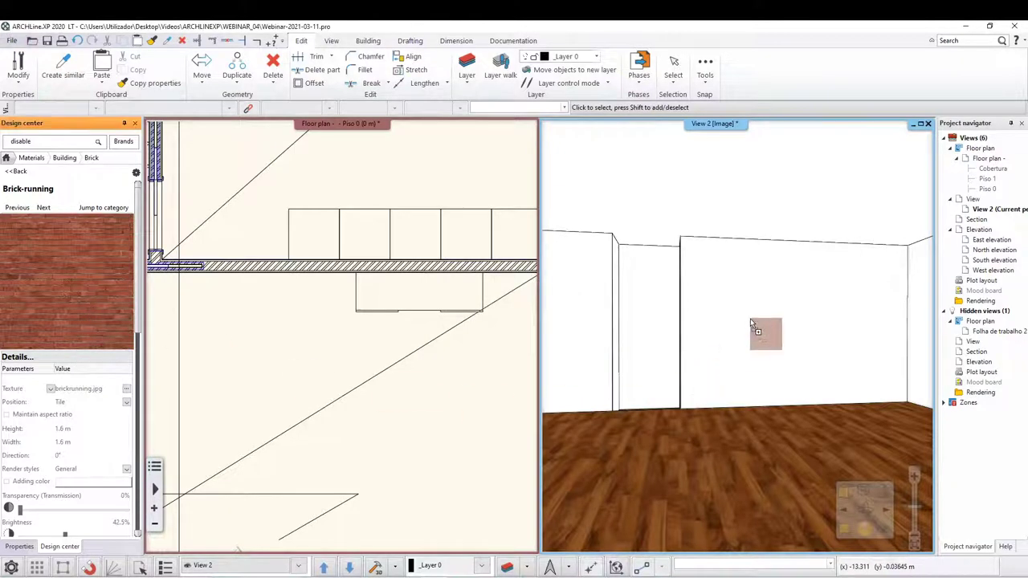
left_click(795, 338)
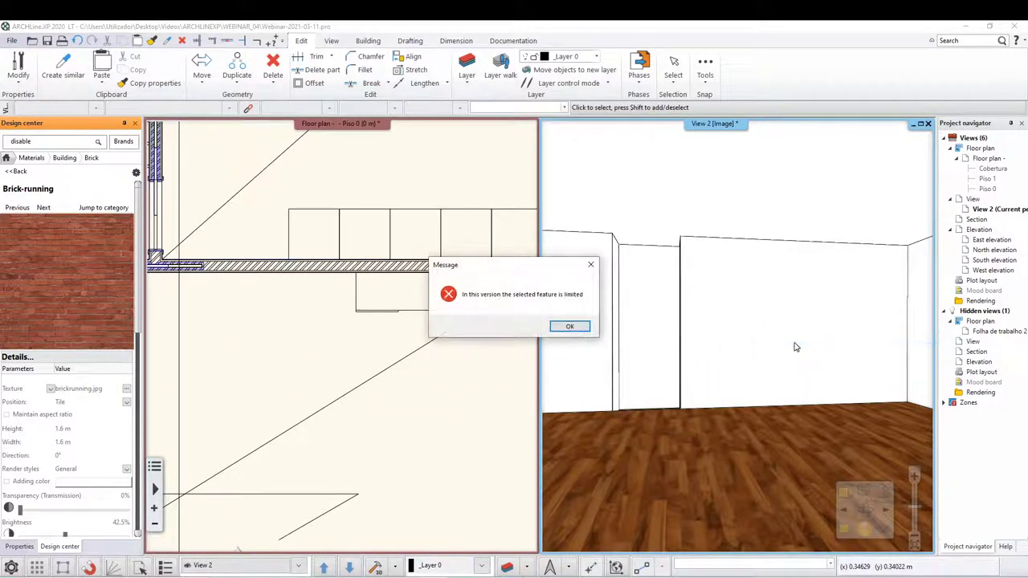
left_click(570, 327)
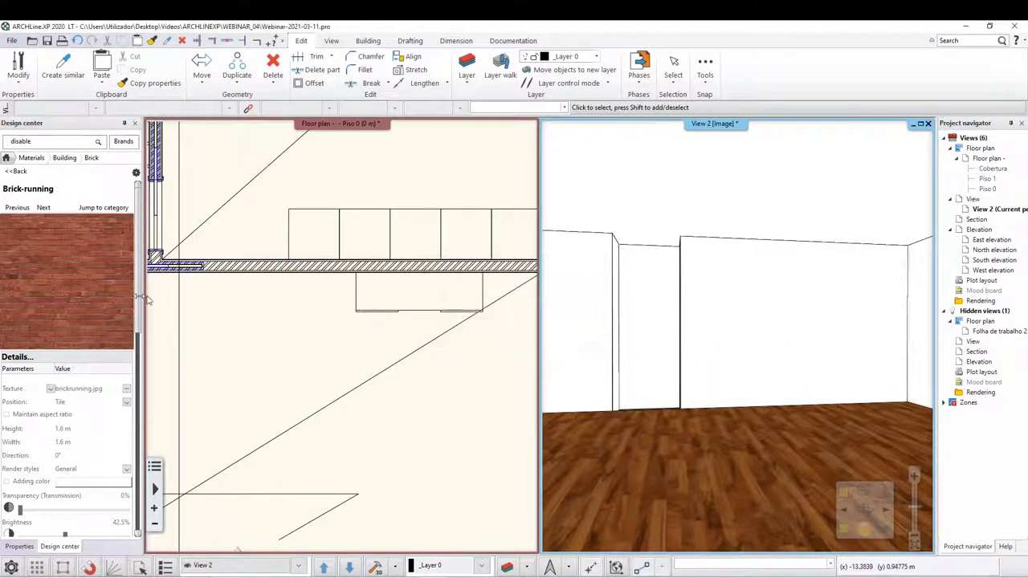
Try replacing one material with another, then undo and cancel the unwanted placement.
left_click_drag(98, 296, 792, 331)
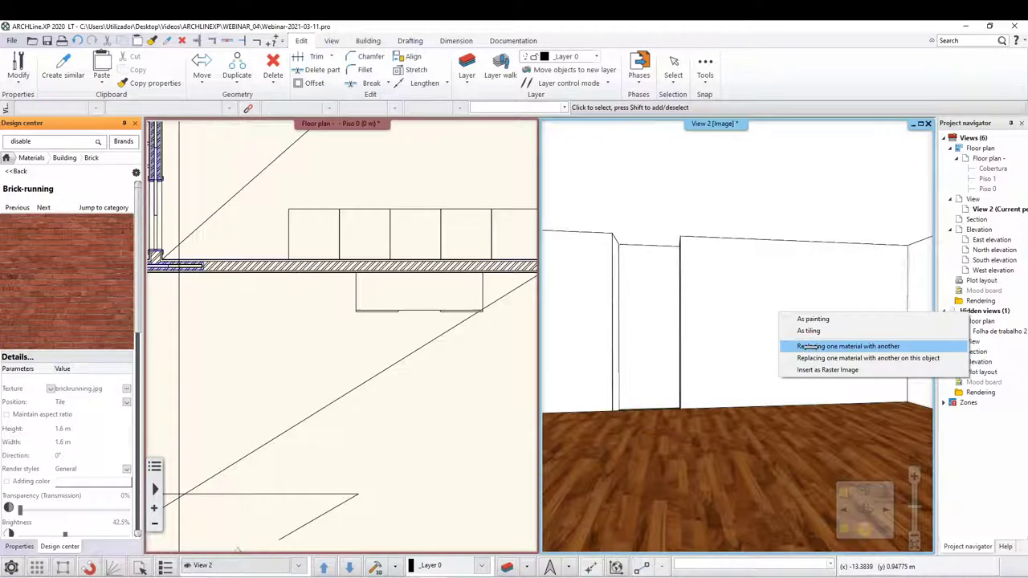
left_click(807, 346)
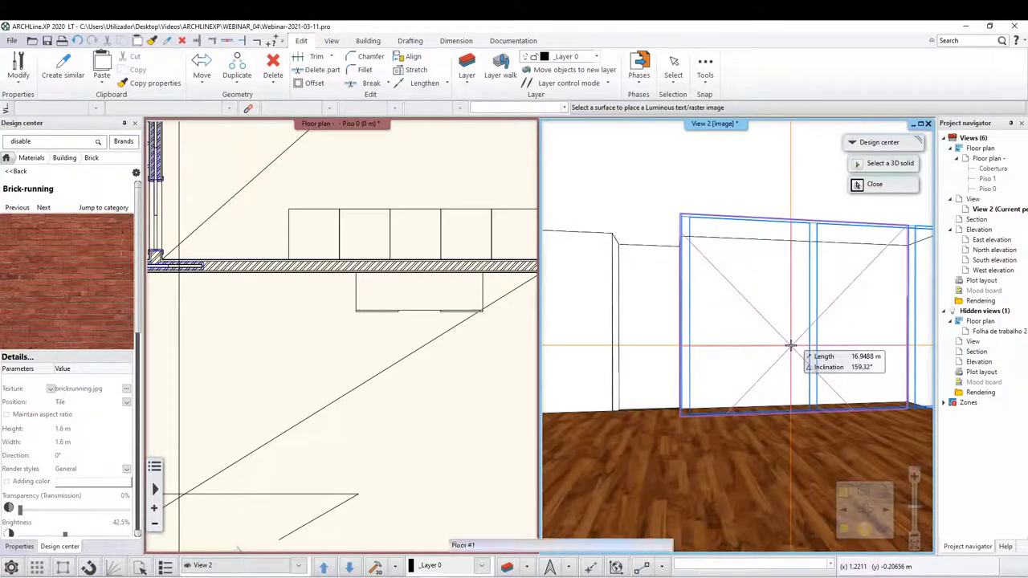
left_click(791, 346)
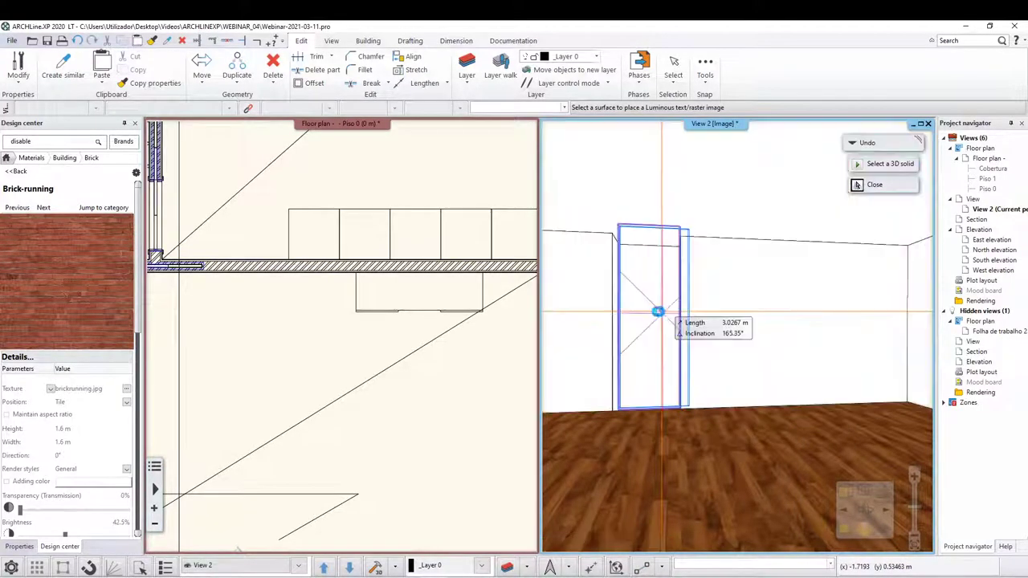
left_click(647, 312)
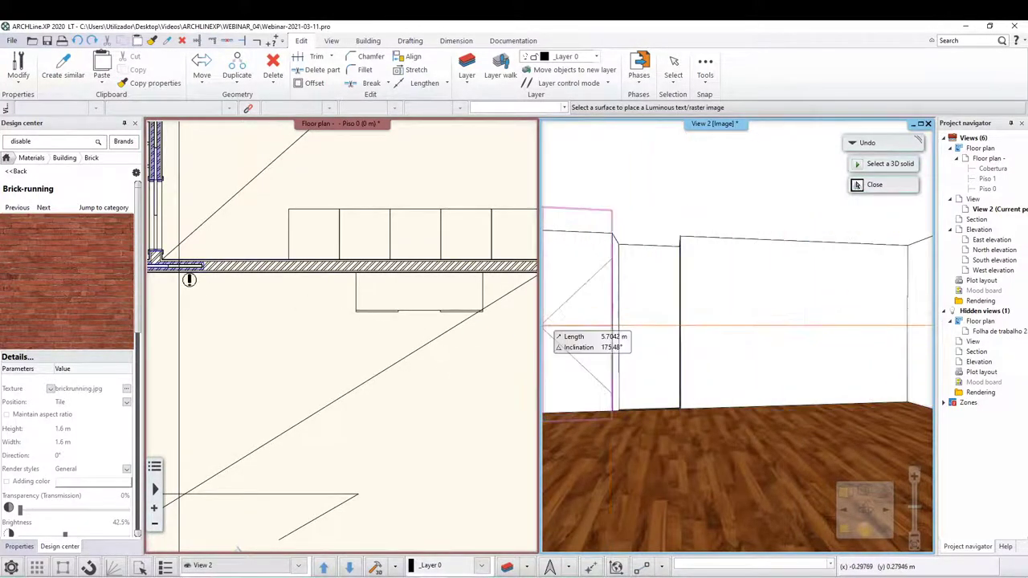
key("Escape")
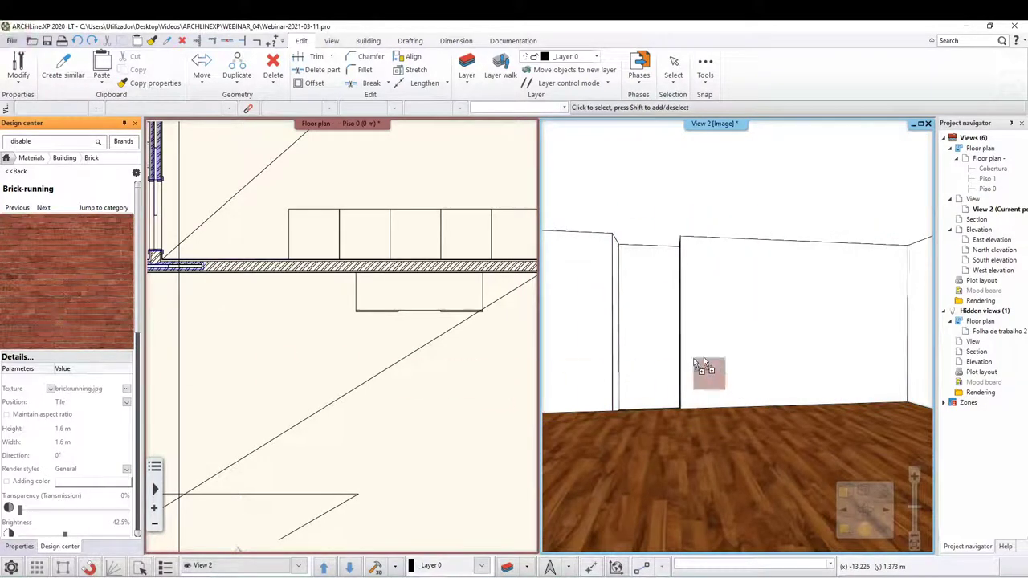
Apply Brick-running to the back wall, replacing the material on this object only.
left_click_drag(763, 341, 763, 337)
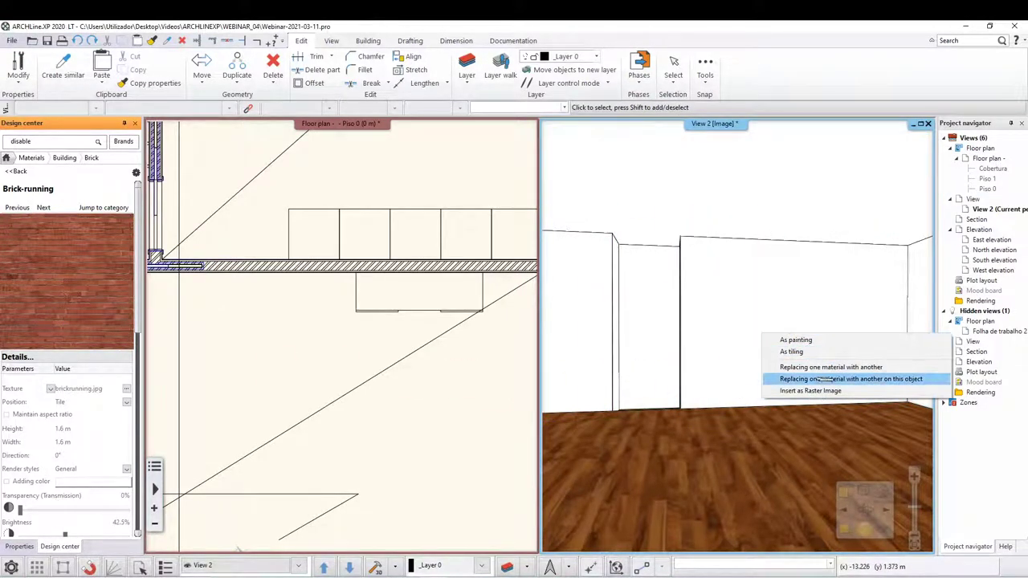
left_click(862, 379)
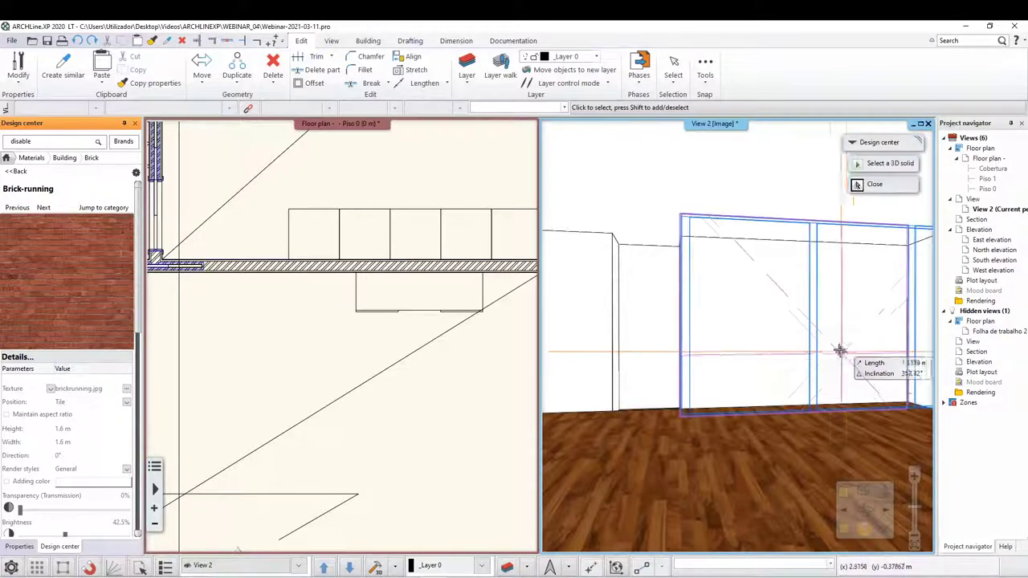
left_click(832, 352)
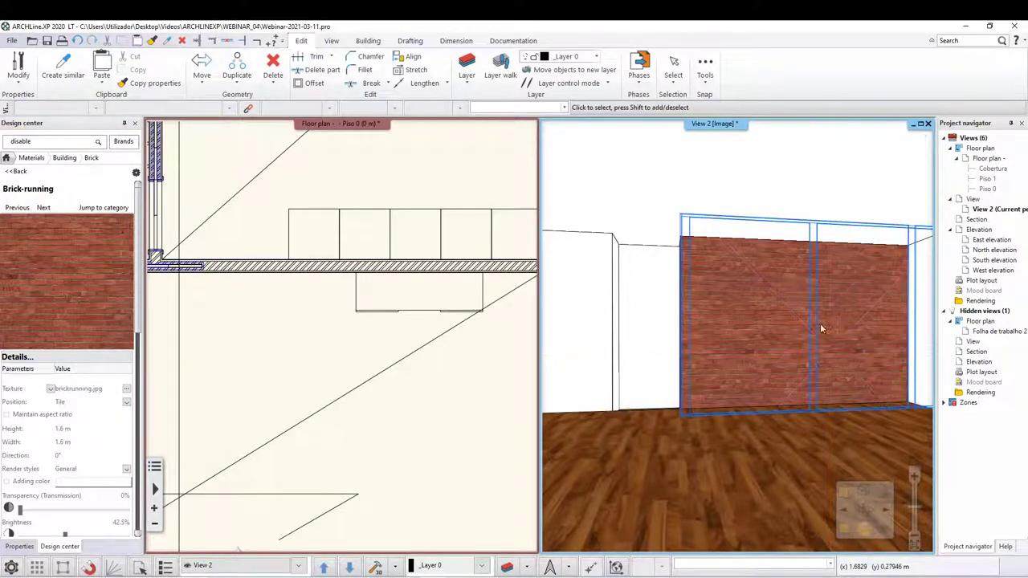
scroll(761, 361, "up", 2)
scroll(761, 358, "up", 2)
scroll(739, 376, "up", 2)
scroll(718, 395, "up", 2)
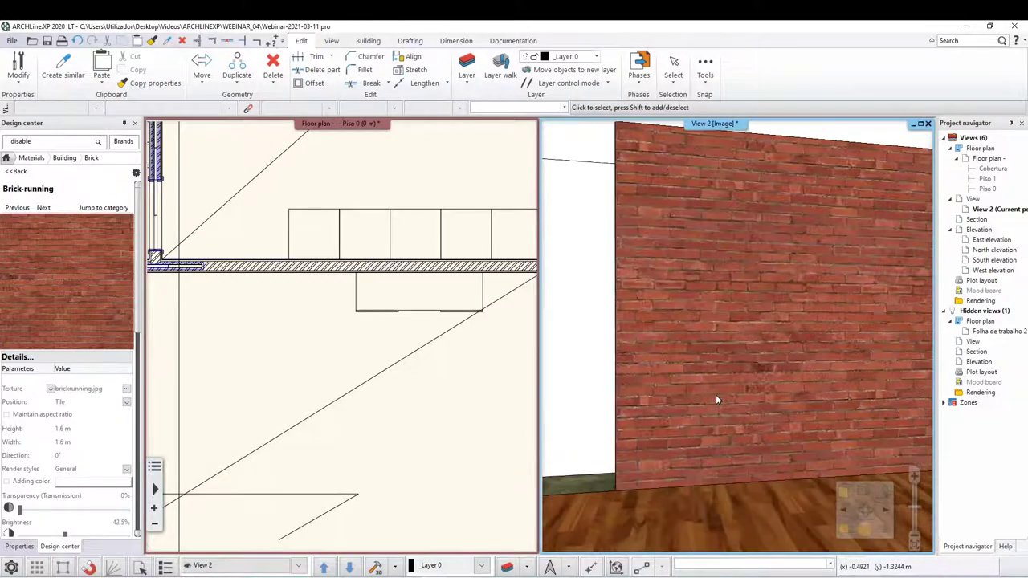
scroll(715, 395, "up", 2)
scroll(716, 398, "up", 2)
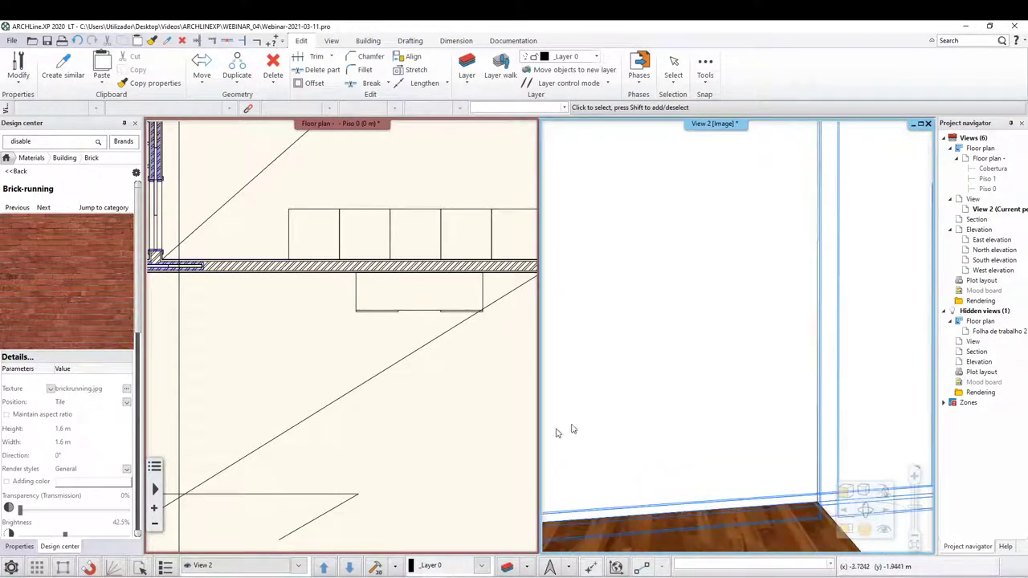
scroll(307, 374, "down", 3)
scroll(235, 374, "down", 2)
Move the 3D camera marker lower-left on the zoomed floor plan.
scroll(237, 375, "up", 2)
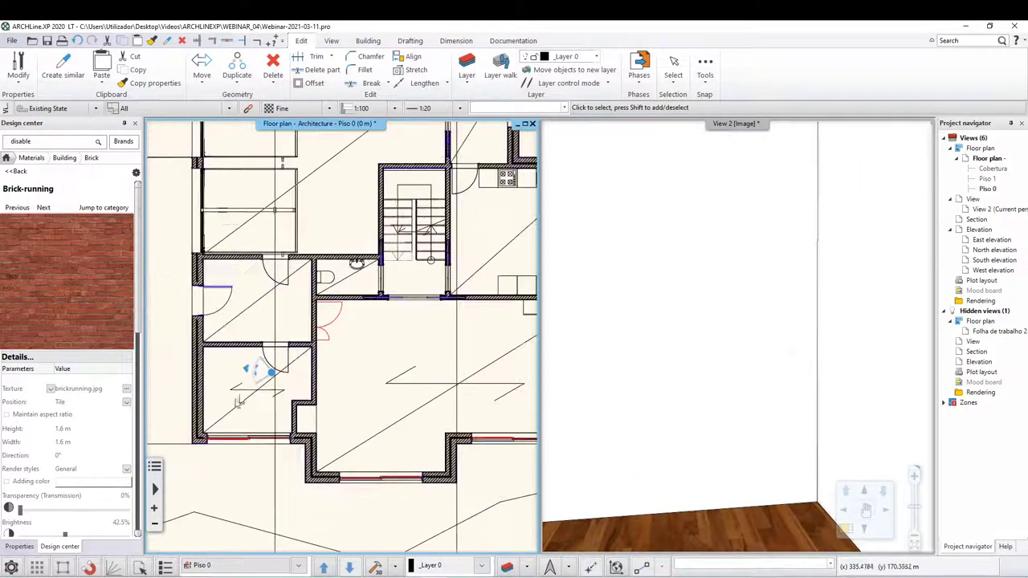
mouse_move(285, 361)
left_mouse_down()
mouse_move(300, 364)
mouse_move(283, 384)
mouse_move(253, 384)
left_mouse_up()
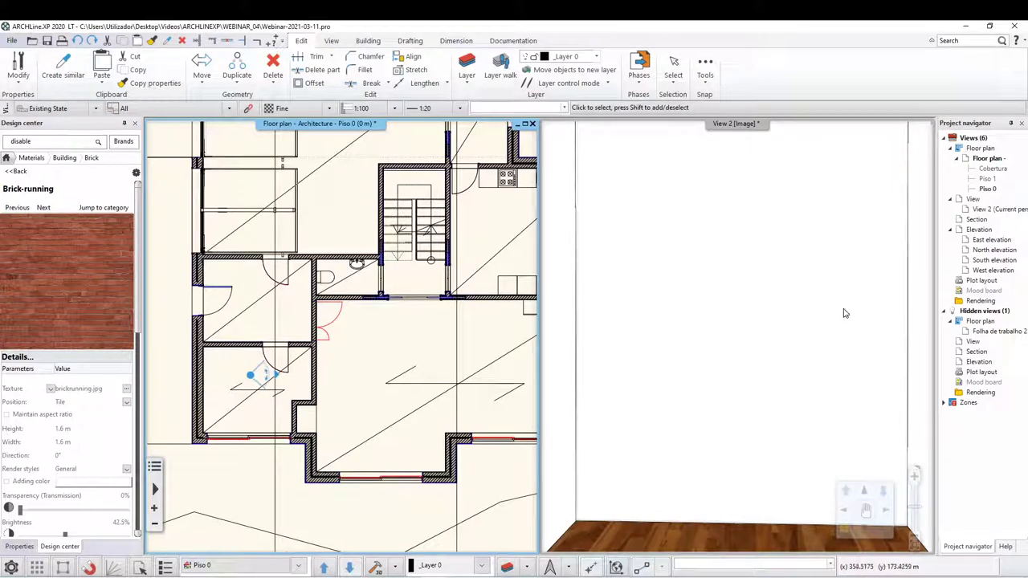
scroll(333, 362, "up", 3)
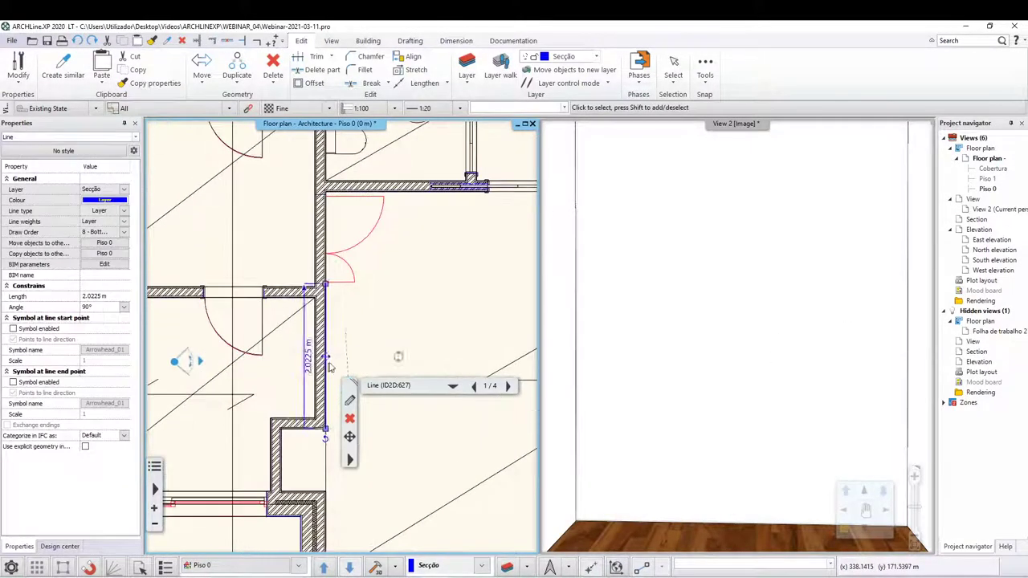
scroll(336, 341, "down", 3)
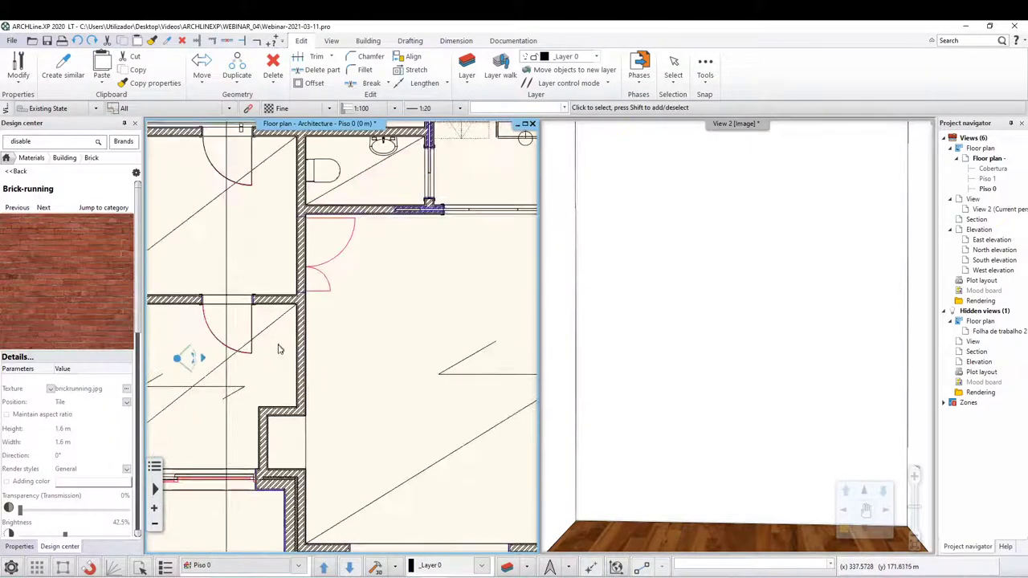
scroll(337, 356, "up", 3)
Select the vertical 15 cm interior partition wall in the plan.
left_click(352, 354)
scroll(352, 354, "down", 1)
scroll(352, 353, "down", 1)
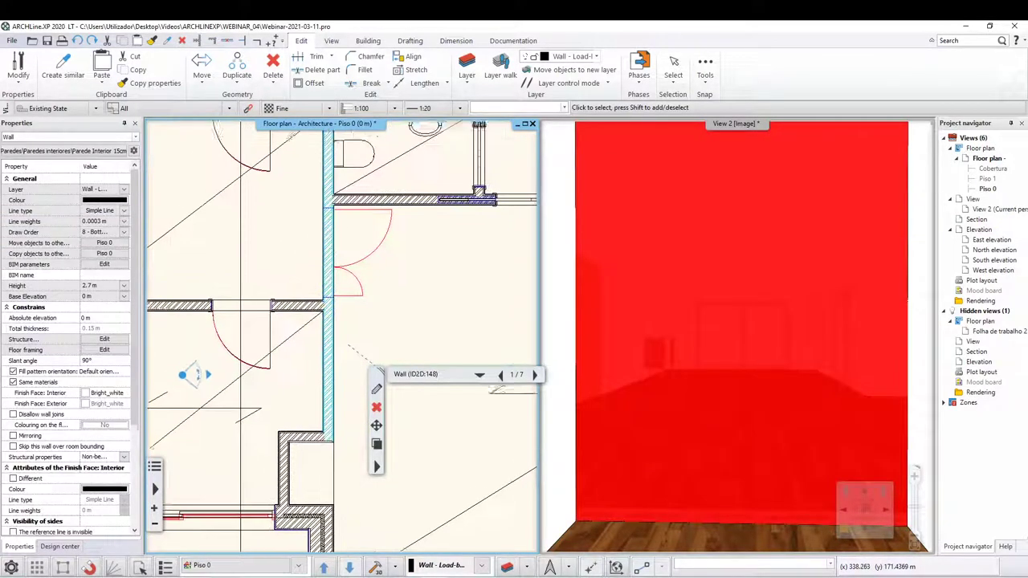
scroll(352, 354, "down", 2)
scroll(351, 353, "down", 1)
scroll(306, 403, "up", 1)
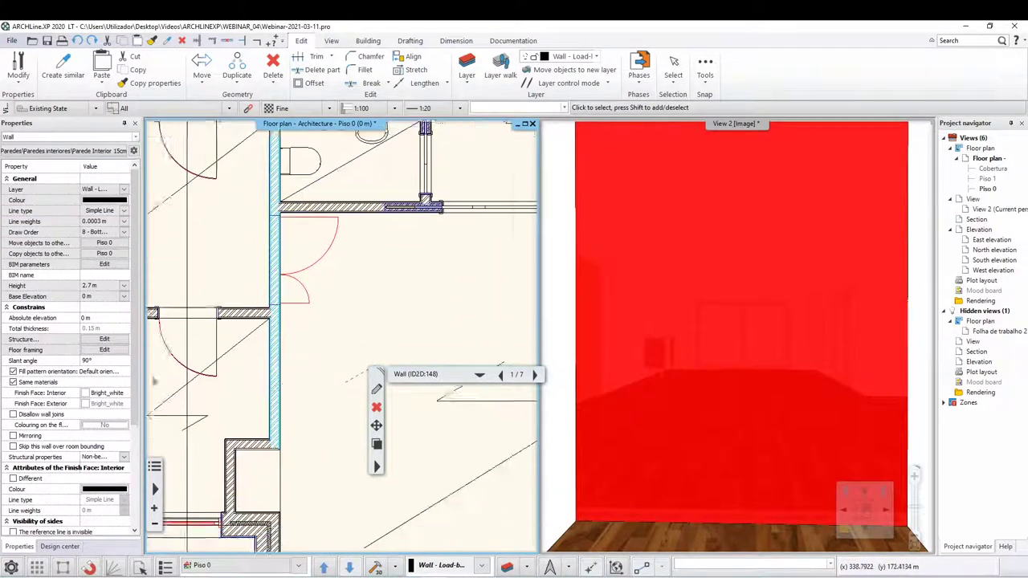
scroll(306, 403, "up", 1)
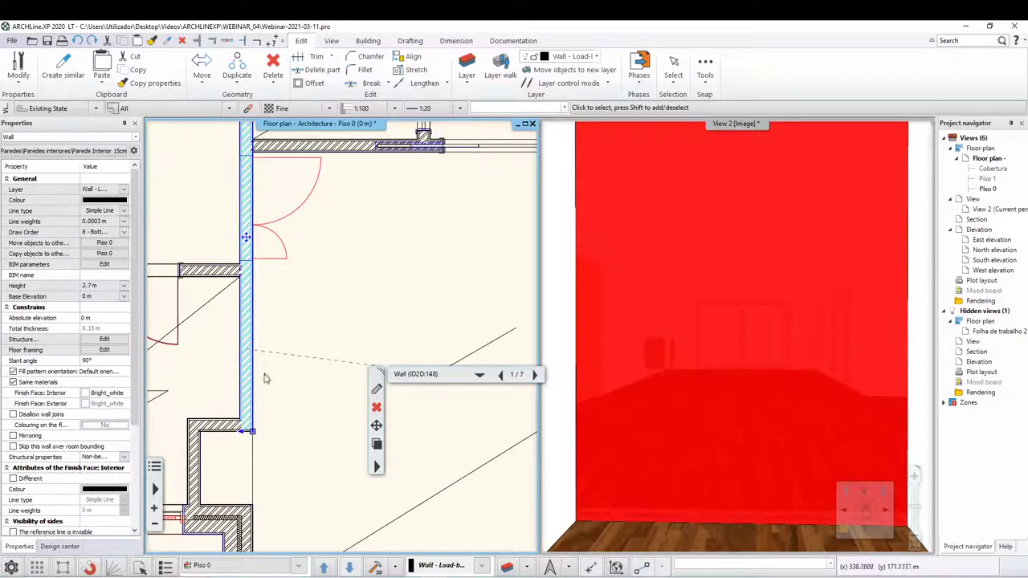
Set a wall finish face to Brick-running in the Wall properties and confirm.
left_click(376, 390)
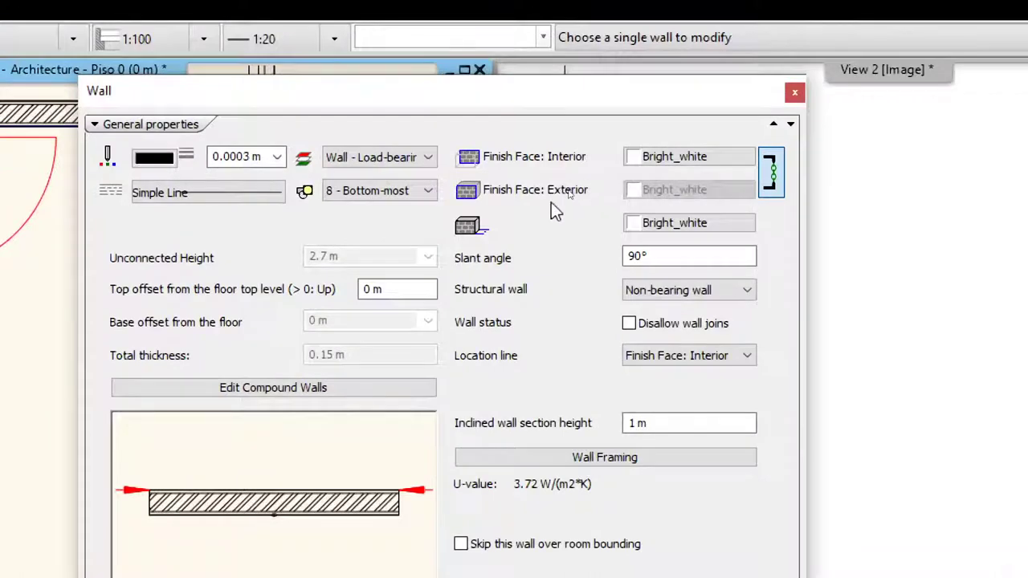
left_click(659, 157)
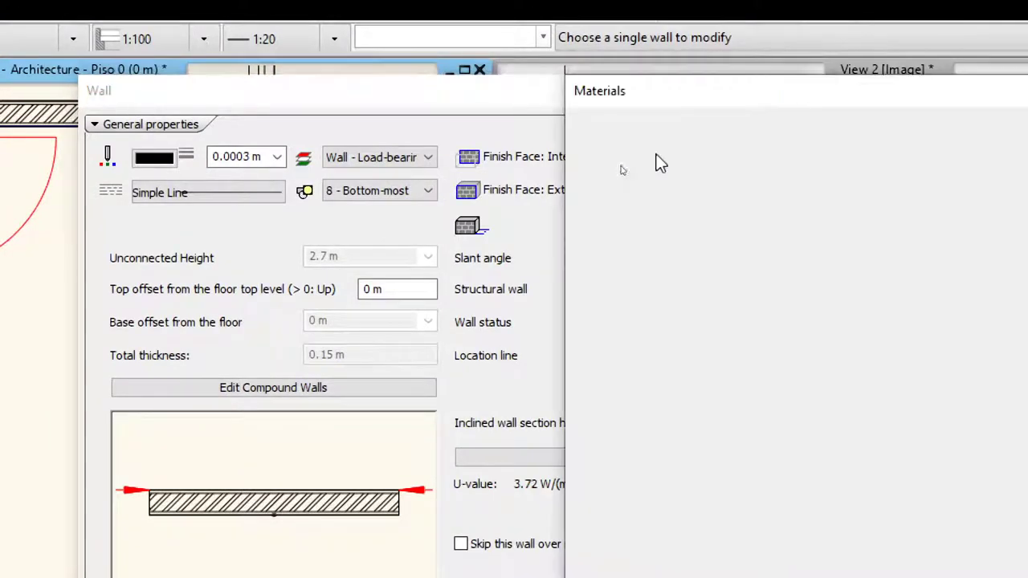
left_click(976, 287)
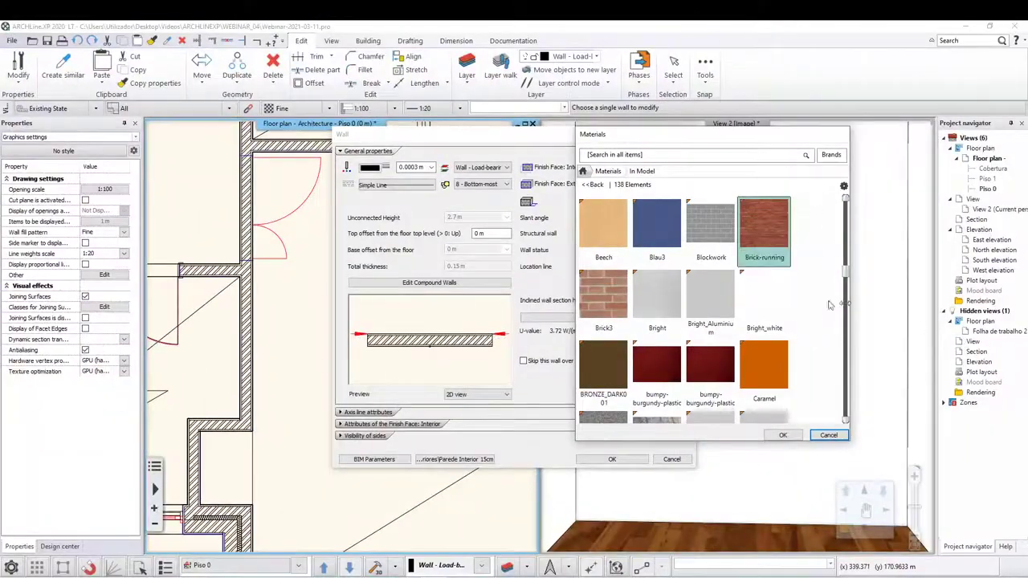
left_click(781, 436)
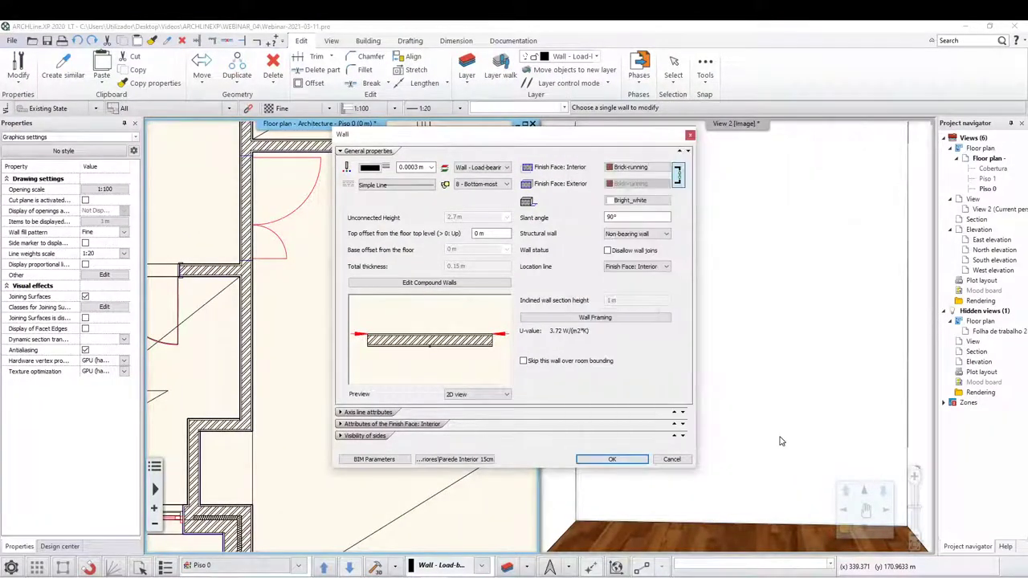
left_click(617, 456)
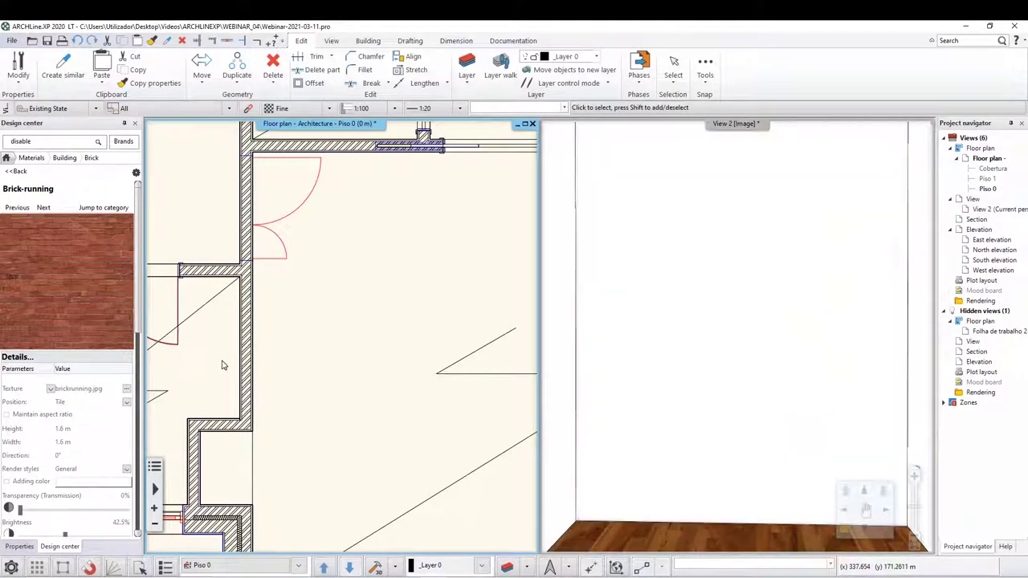
Give the vertical partition wall's exterior finish face the Brick-running material.
left_click(246, 342)
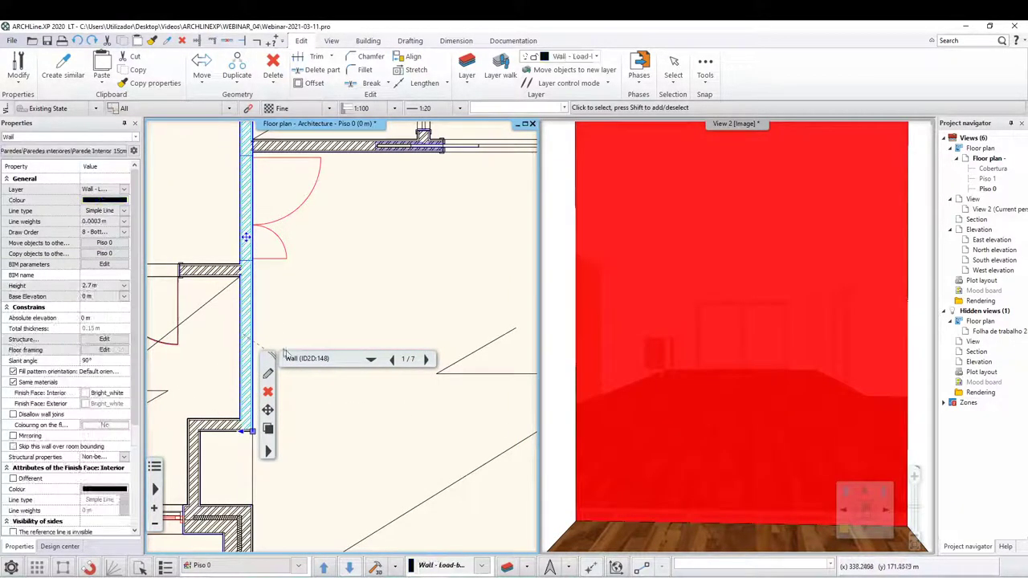
left_click(267, 374)
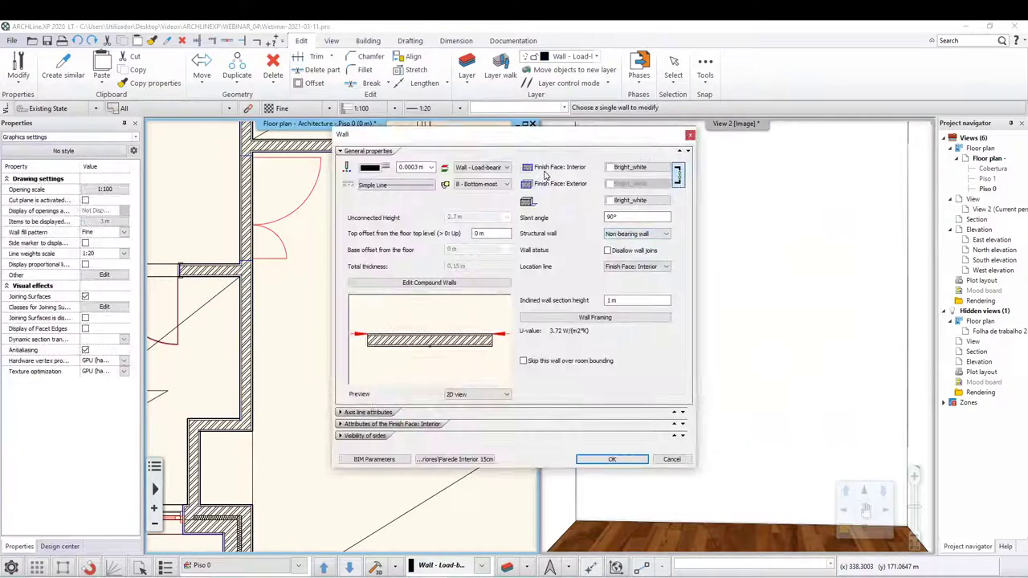
left_click(678, 184)
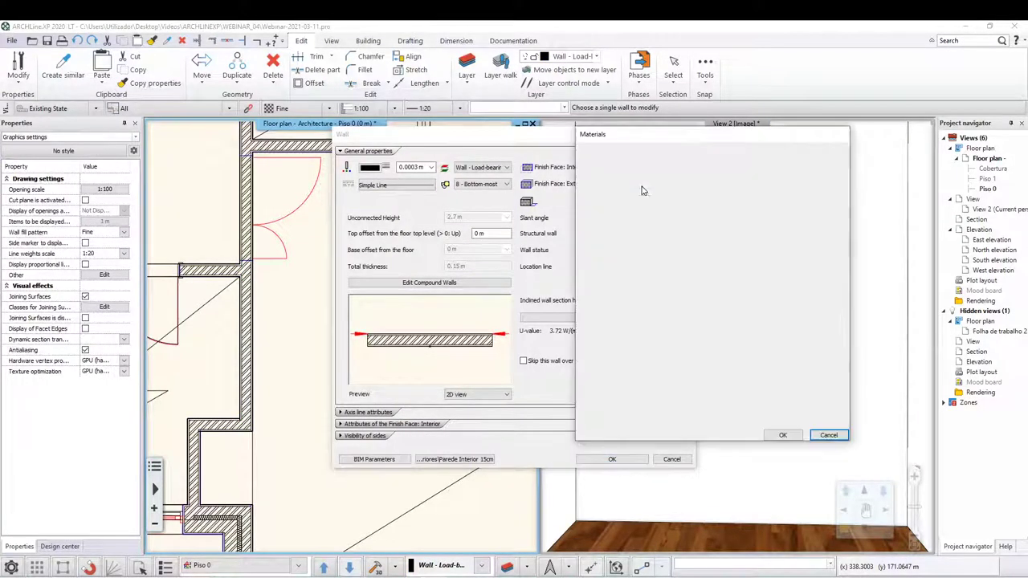
left_click(783, 435)
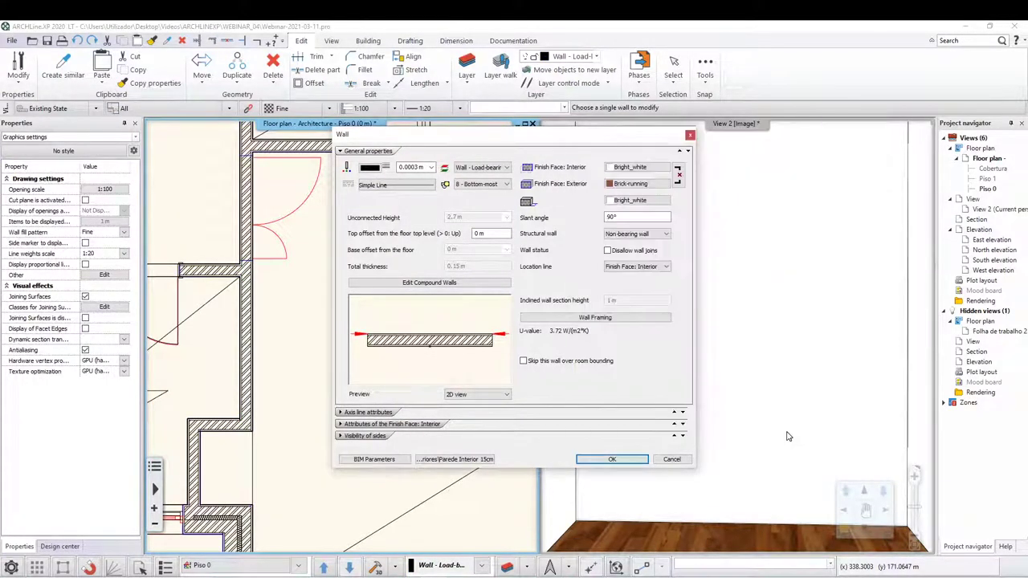
left_click(612, 458)
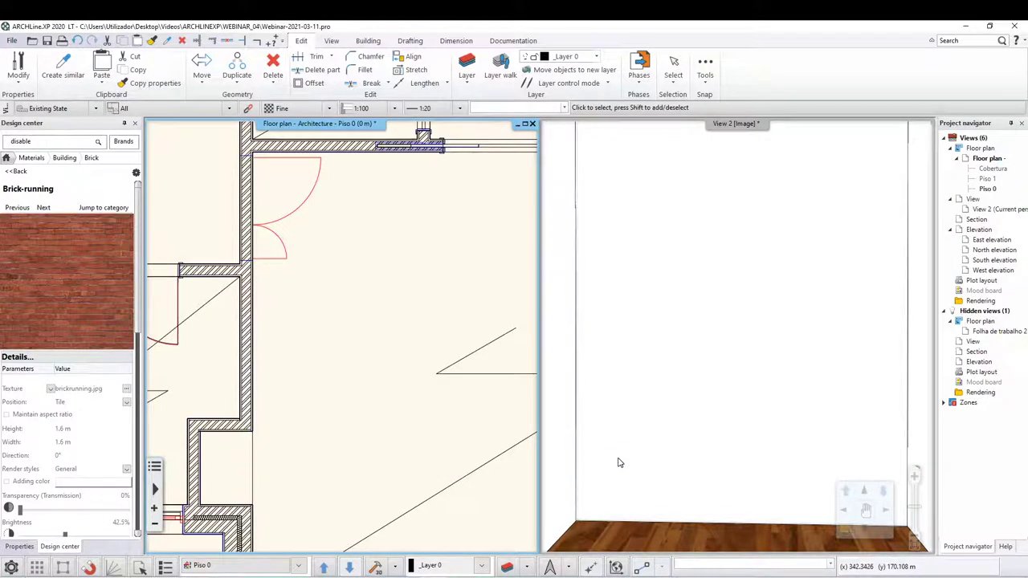
Move the 3D camera to face the partition wall beside the bathroom.
scroll(309, 309, "down", 2)
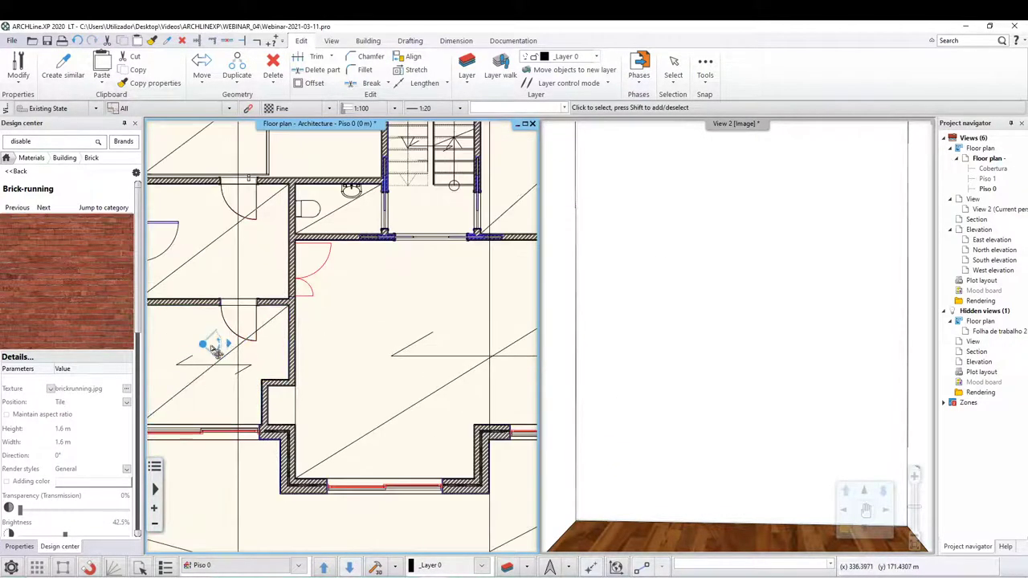
mouse_move(214, 350)
left_mouse_down()
mouse_move(465, 359)
mouse_move(411, 358)
mouse_move(447, 357)
mouse_move(357, 215)
mouse_move(375, 229)
mouse_move(367, 220)
left_mouse_up()
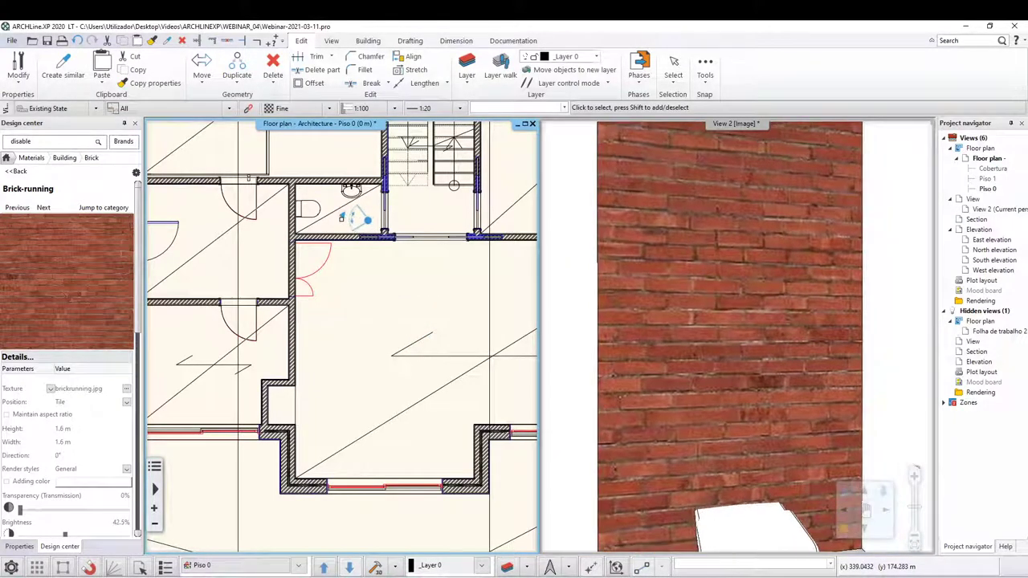
left_click(302, 296)
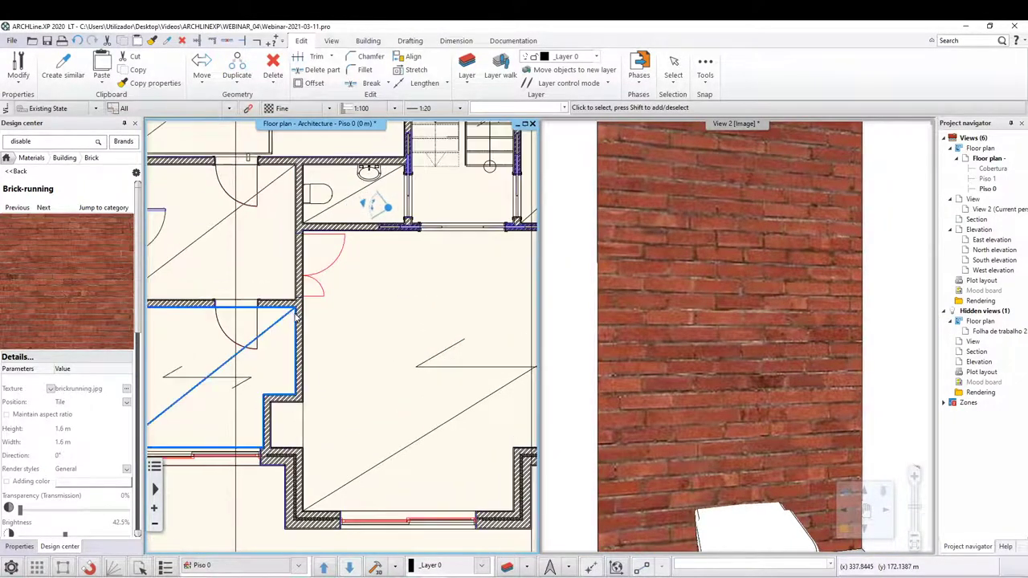
scroll(302, 305, "up", 1)
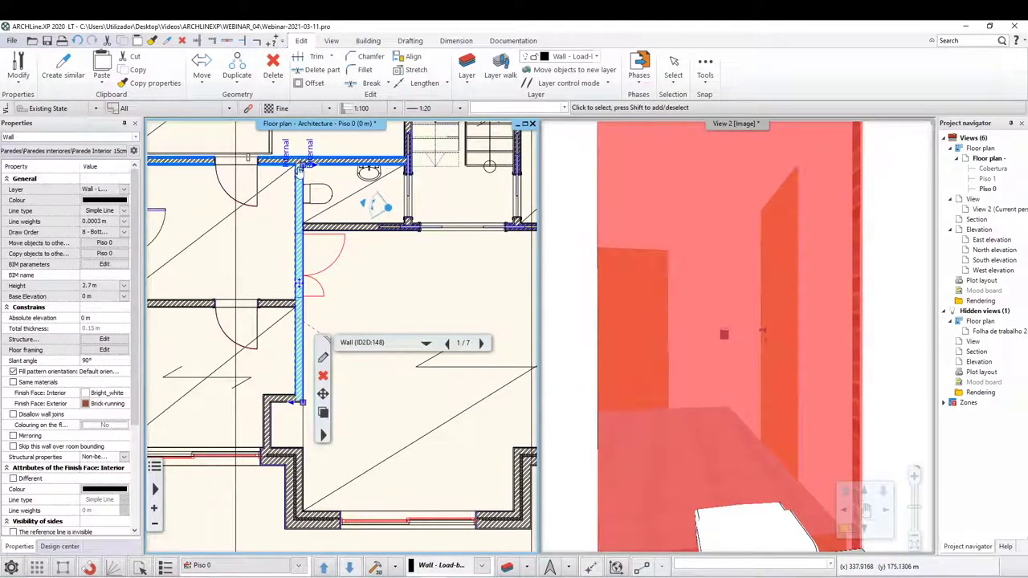
left_click(393, 313)
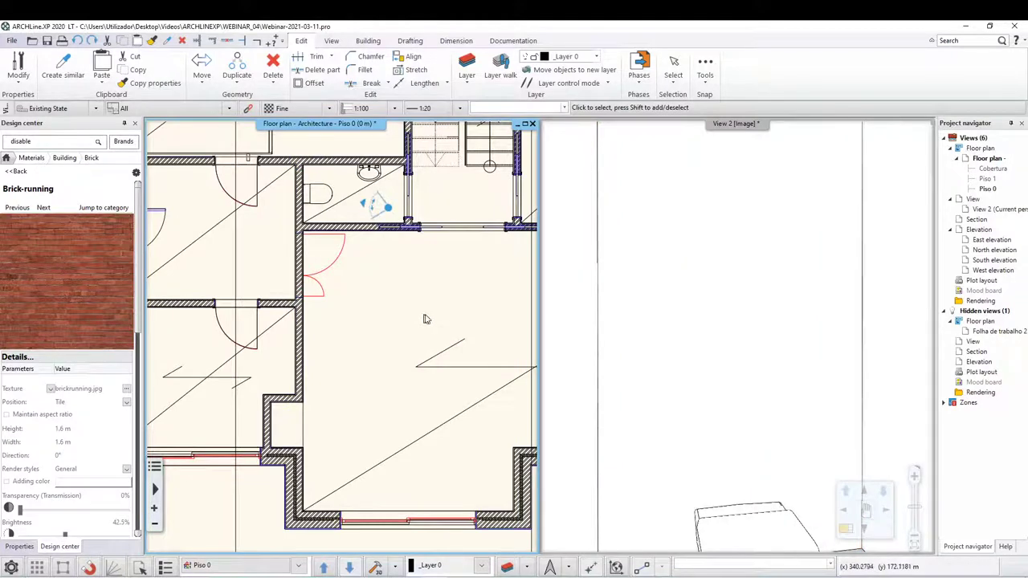
Move the 3D camera into the main room and zoom the plan onto the bathroom.
mouse_move(390, 212)
left_mouse_down()
mouse_move(442, 353)
mouse_move(470, 328)
mouse_move(540, 376)
left_mouse_up()
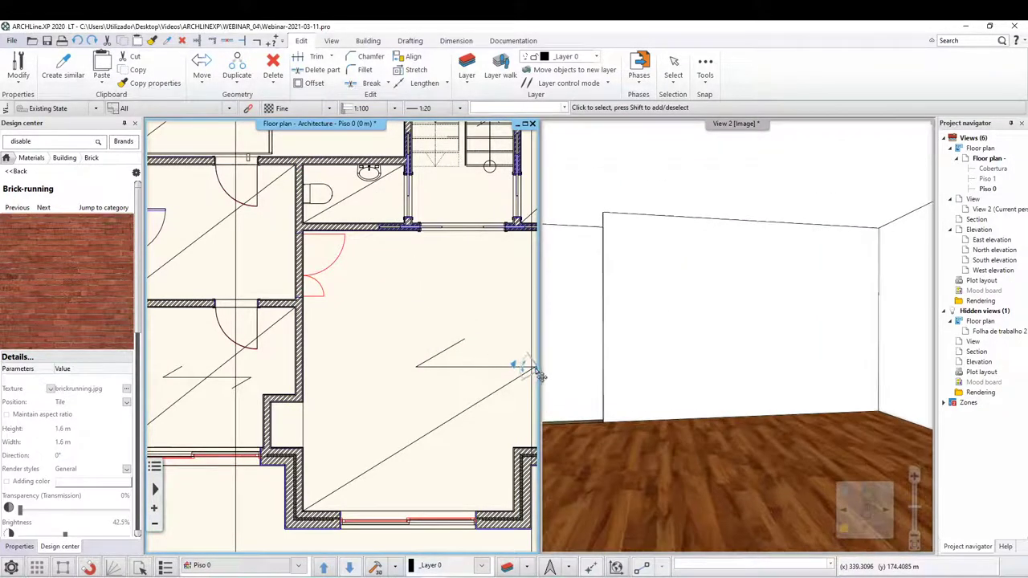
left_click(300, 345)
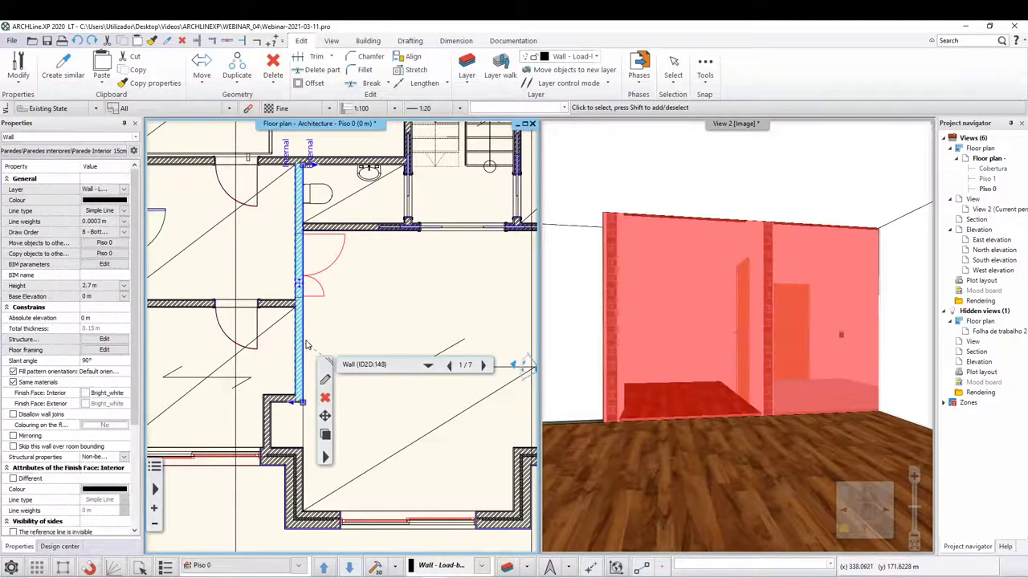
key("Escape")
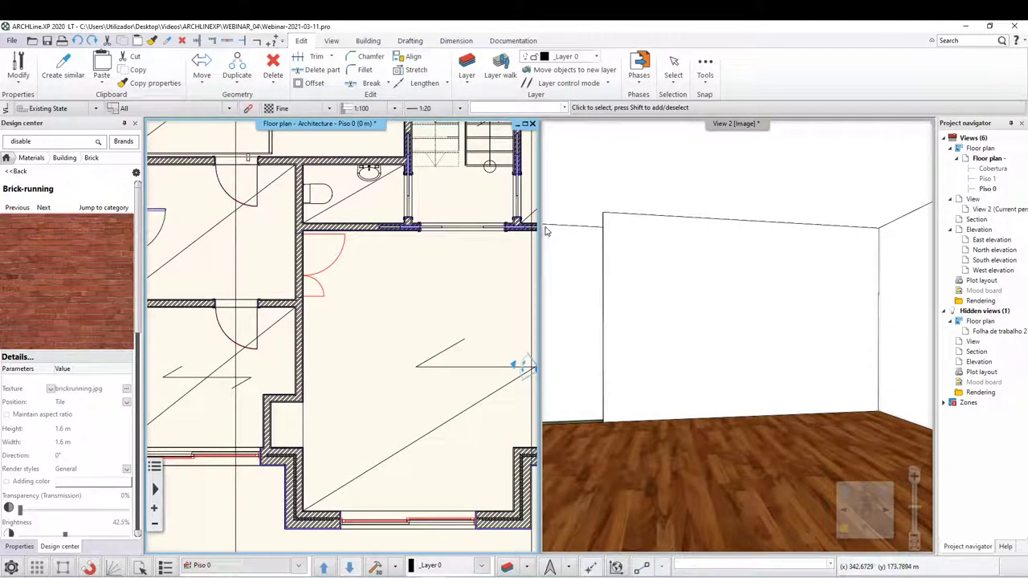
scroll(337, 240, "up", 2)
scroll(329, 273, "up", 2)
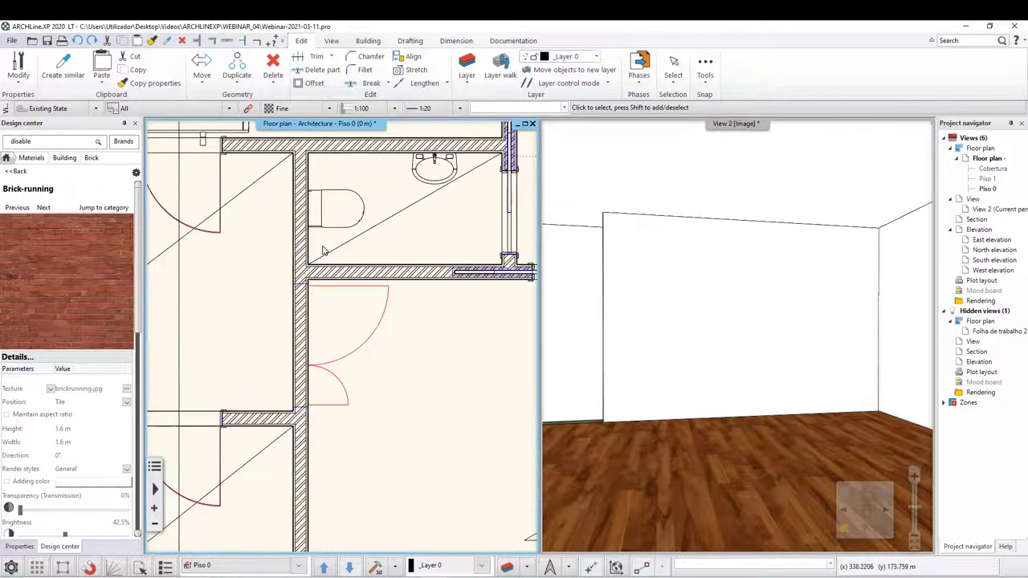
scroll(330, 281, "up", 2)
scroll(329, 281, "up", 2)
scroll(329, 282, "up", 1)
scroll(328, 265, "up", 1)
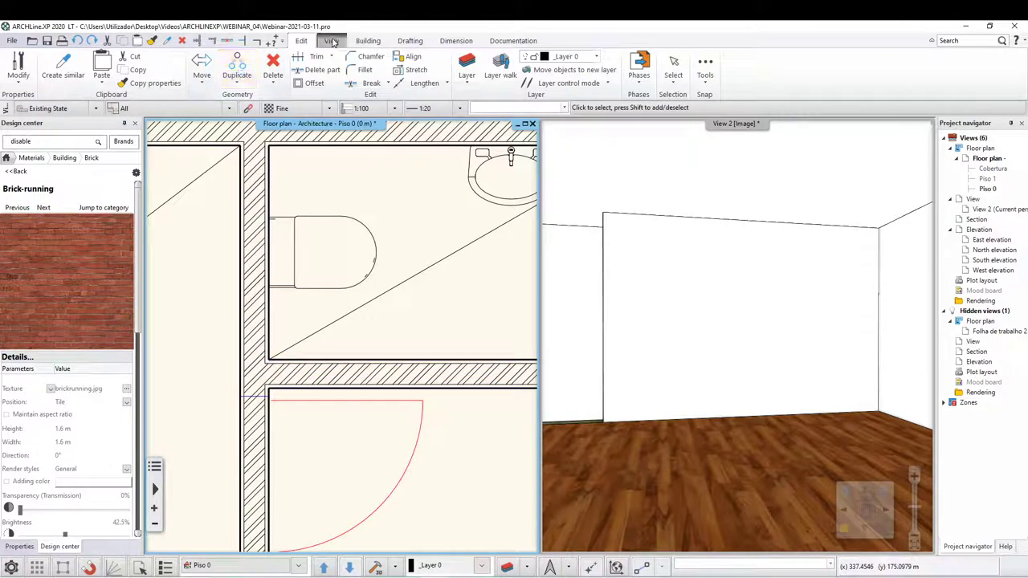
left_click(363, 42)
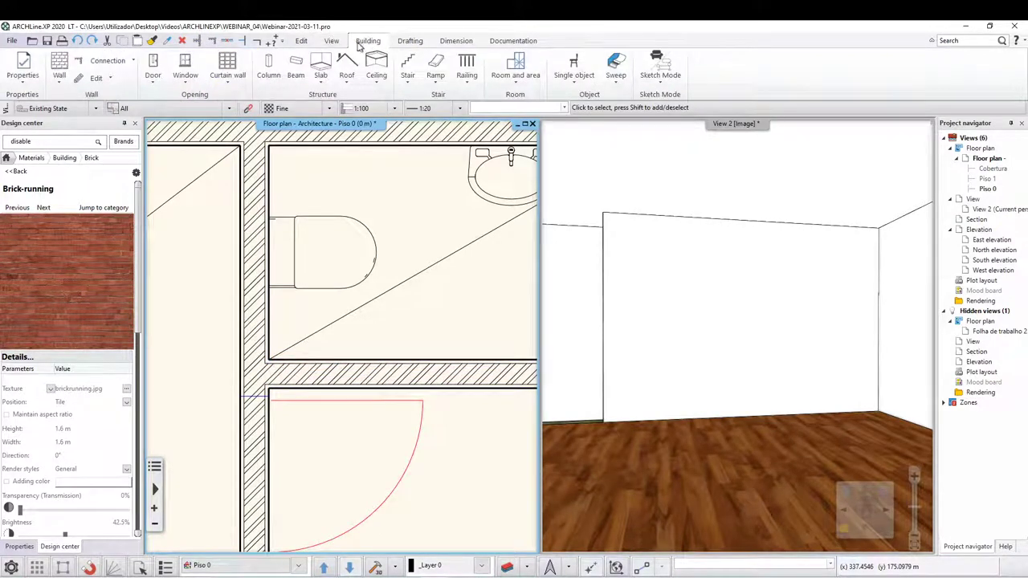
left_click(59, 84)
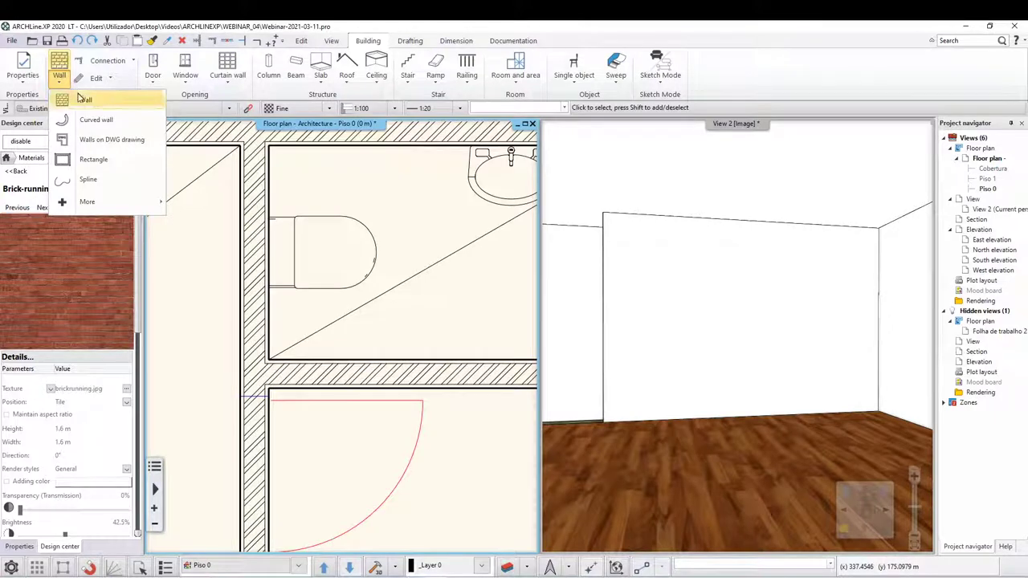
mouse_move(87, 201)
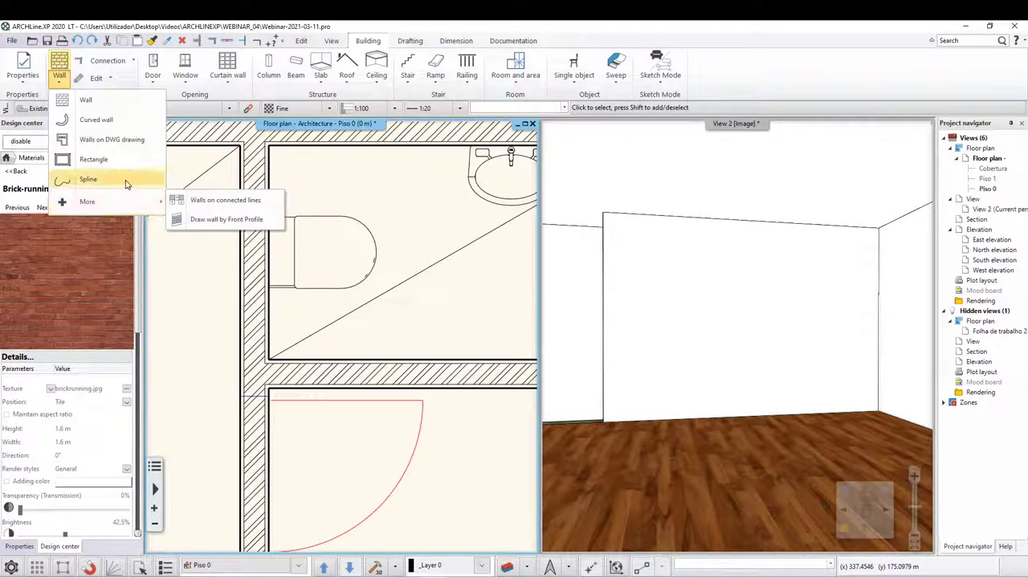
left_click(249, 324)
right_click(257, 322)
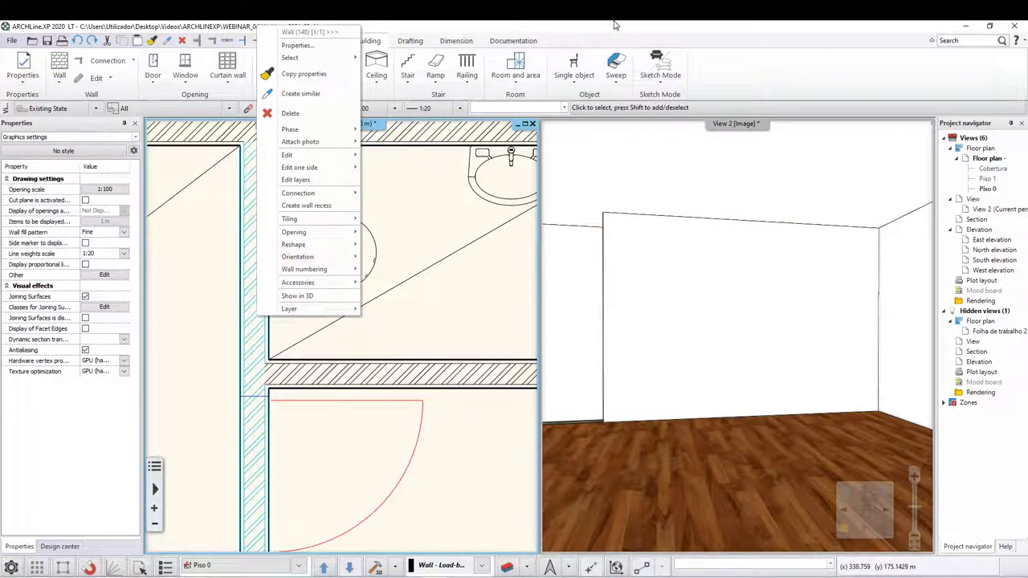
key("Escape")
left_click(262, 435)
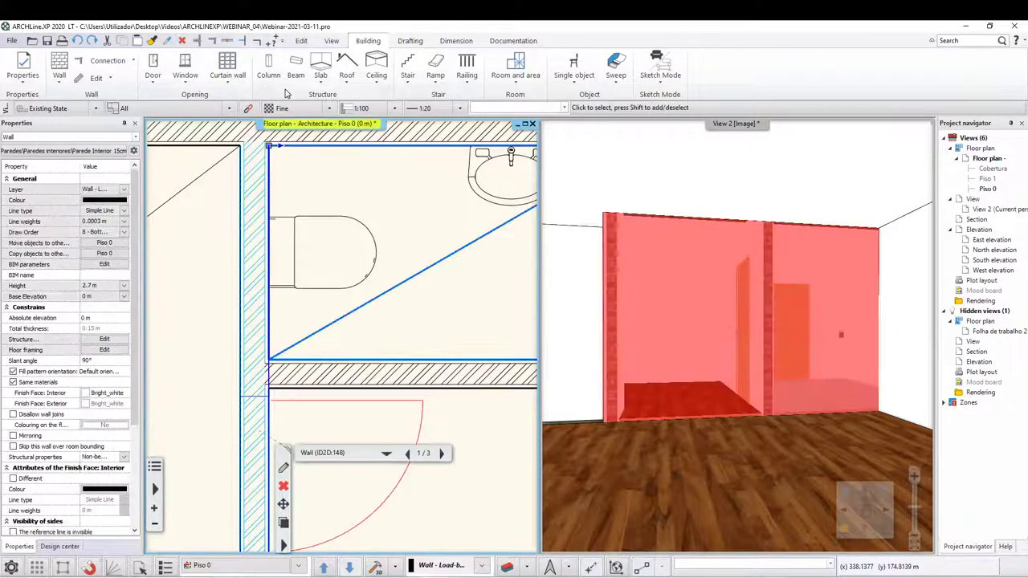
left_click(301, 41)
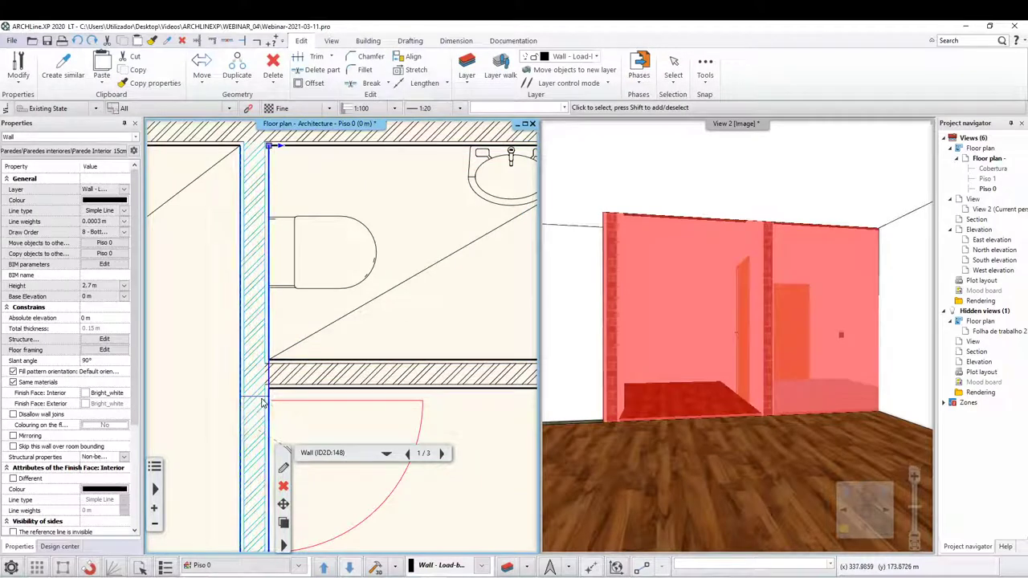
key("Escape")
right_click(288, 551)
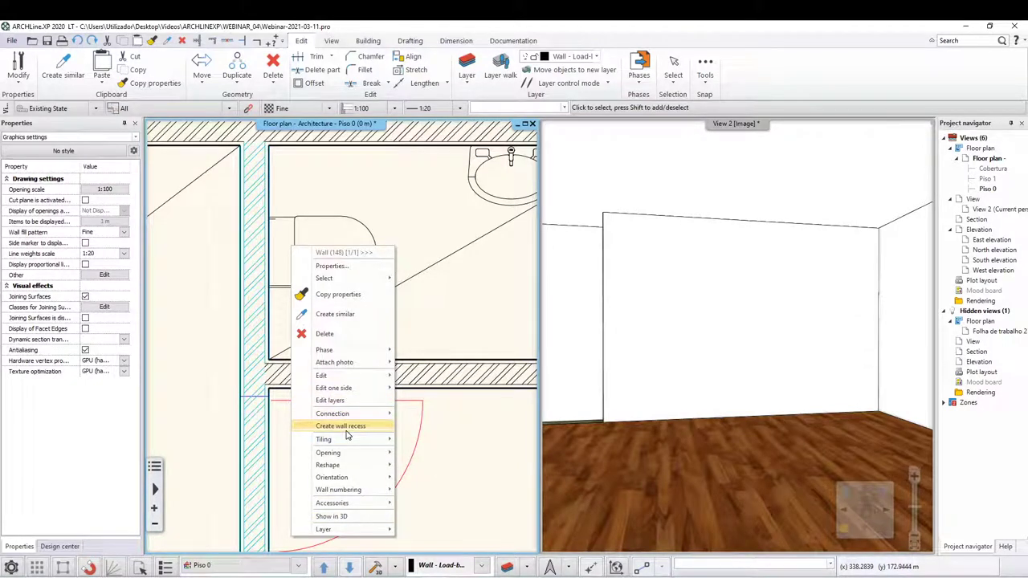
key("Escape")
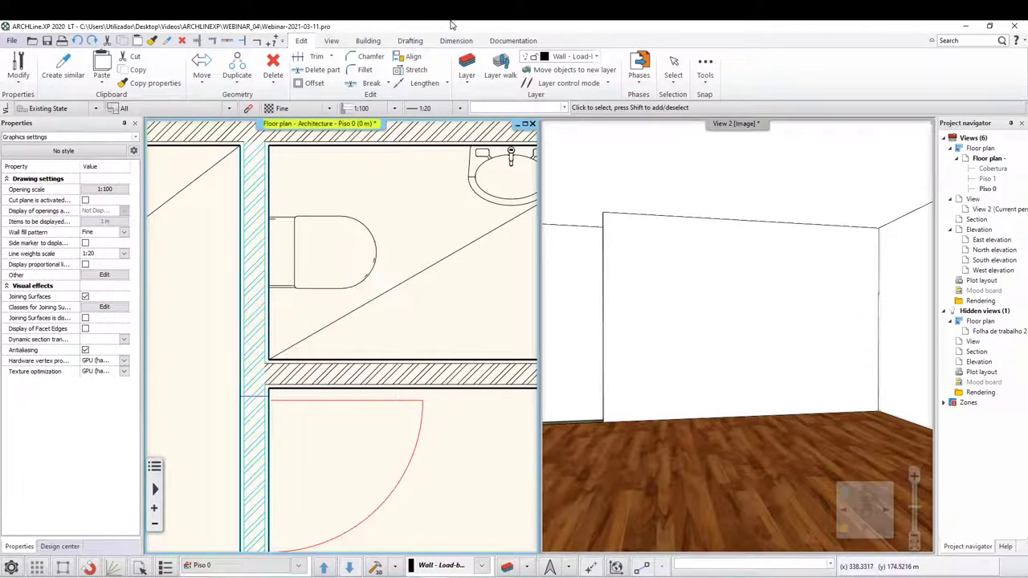
key("Escape")
left_click(265, 197)
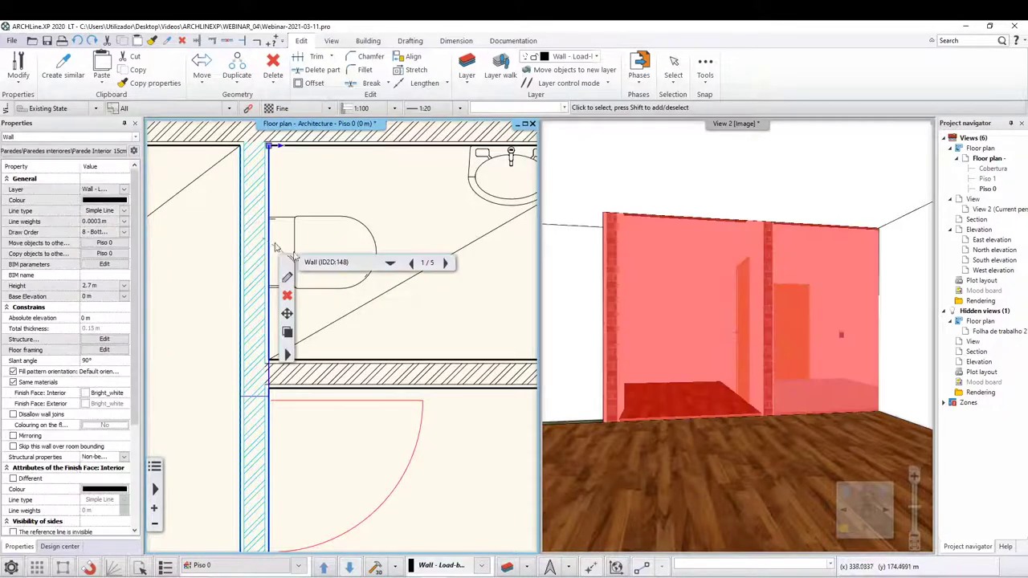
left_click(267, 191)
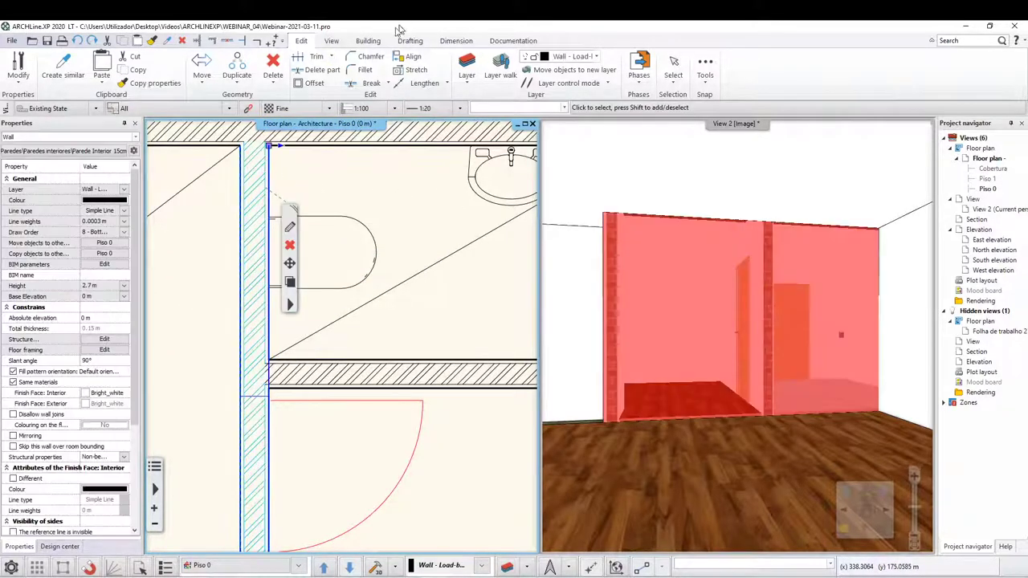
left_click(330, 40)
left_click(368, 40)
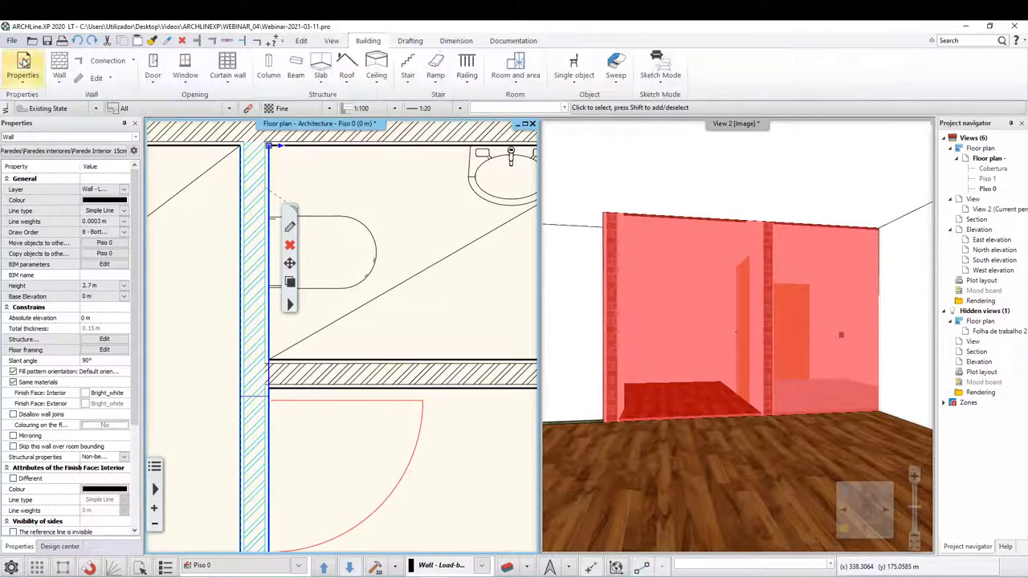
left_click(59, 76)
Cut the vertical wall with Cut with wall where the partition meets it.
left_click(139, 95)
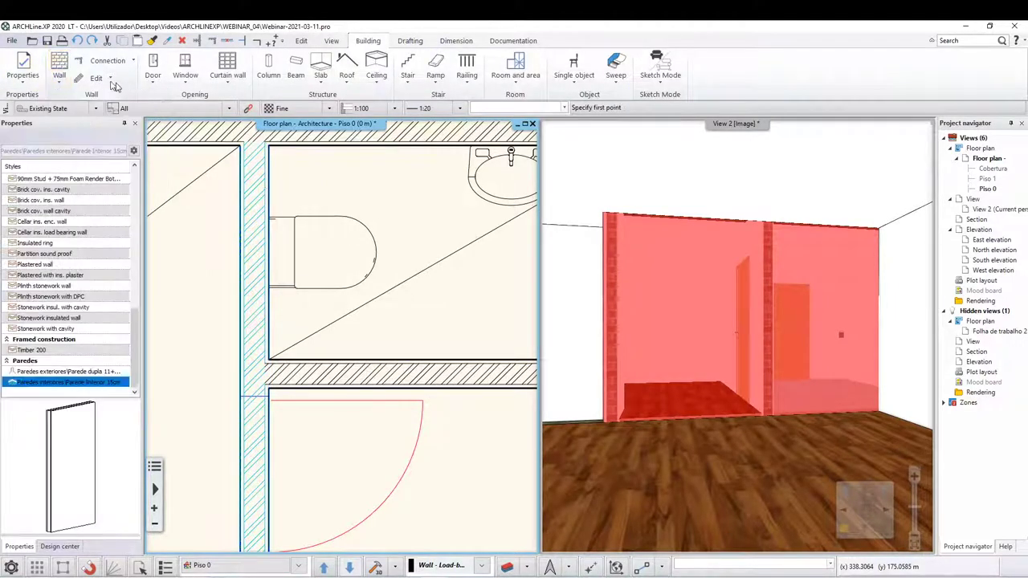
key("Escape")
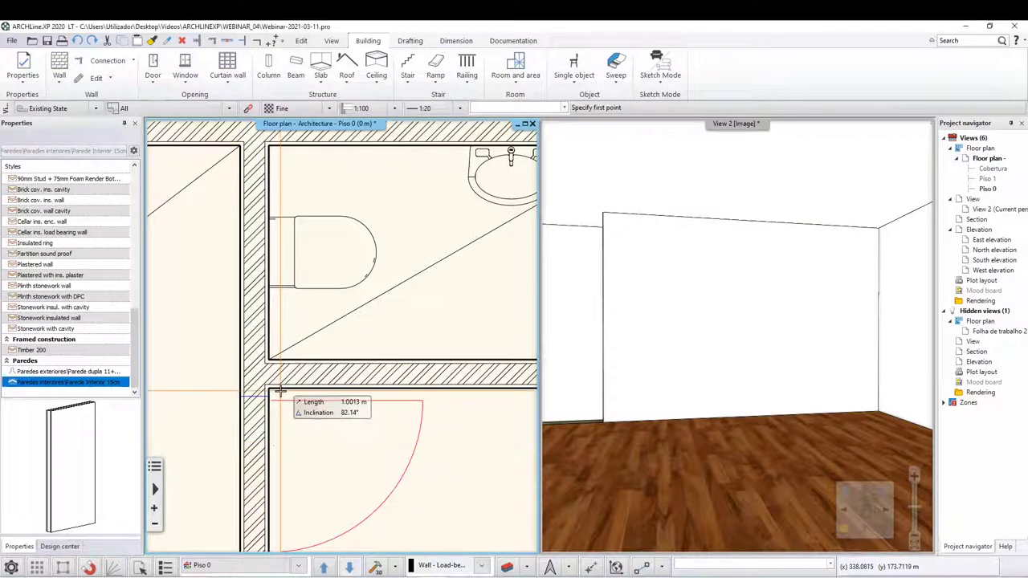
scroll(285, 401, "up", 2)
left_click(293, 390)
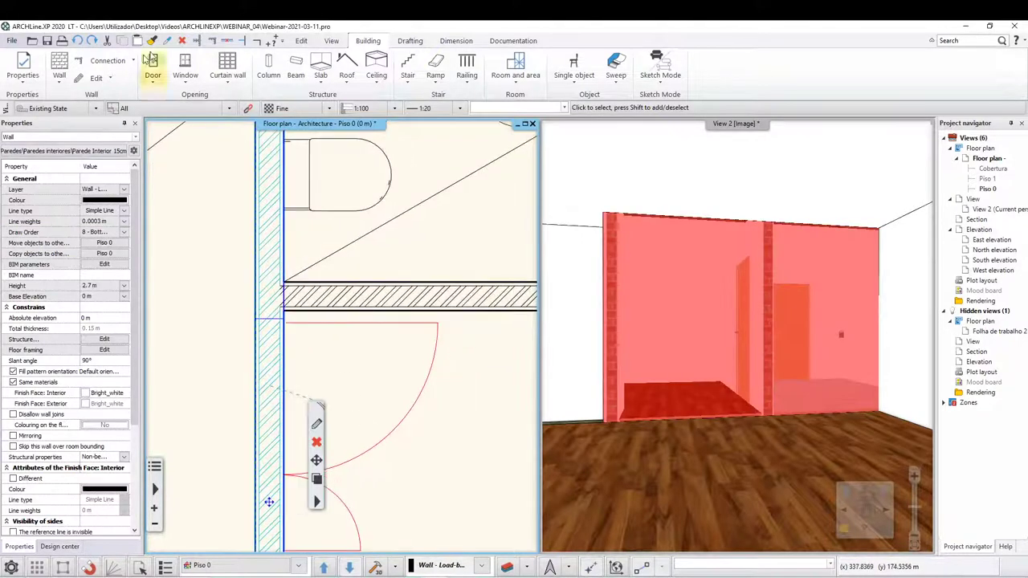
left_click(110, 80)
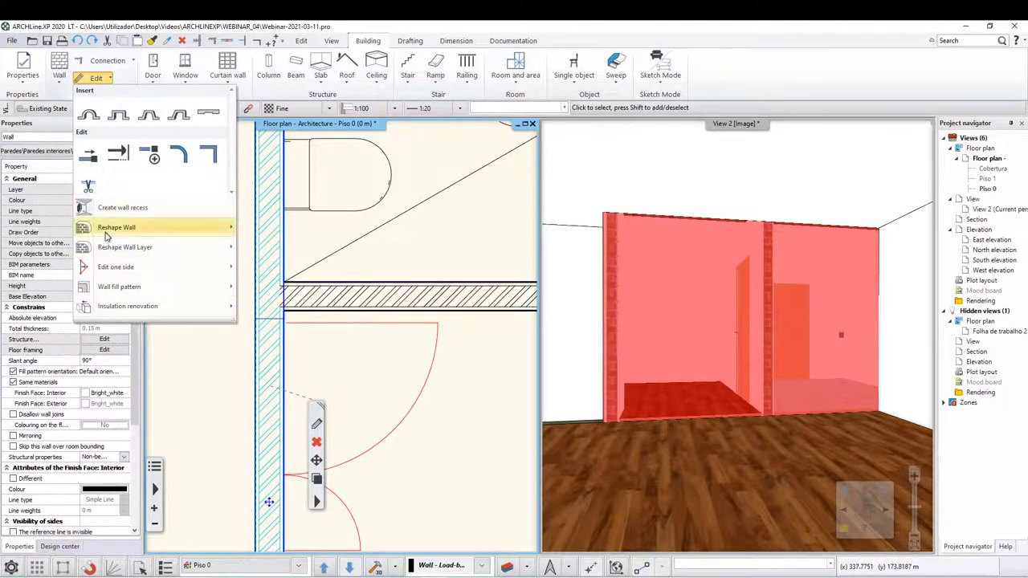
left_click(88, 186)
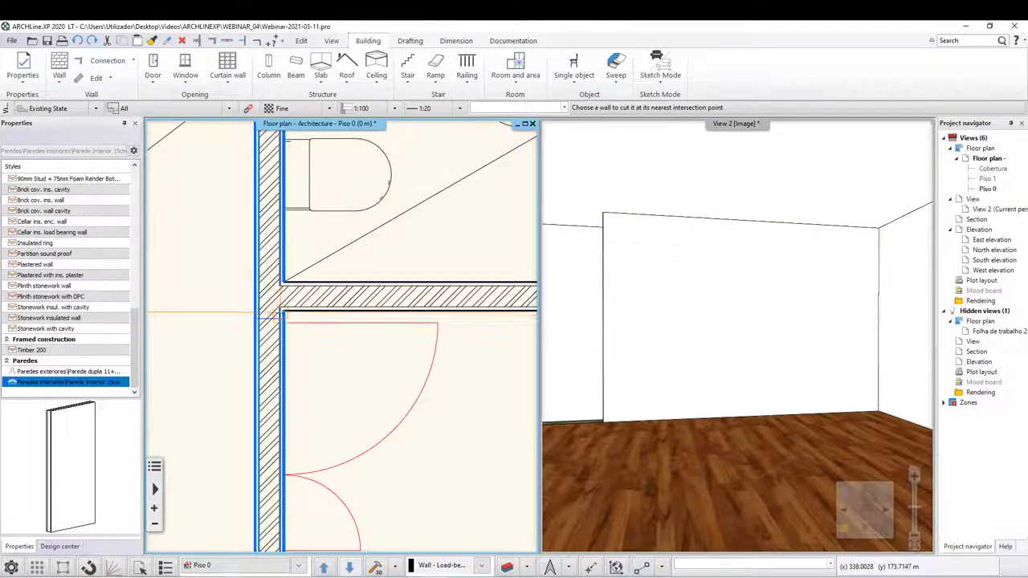
left_click(274, 314)
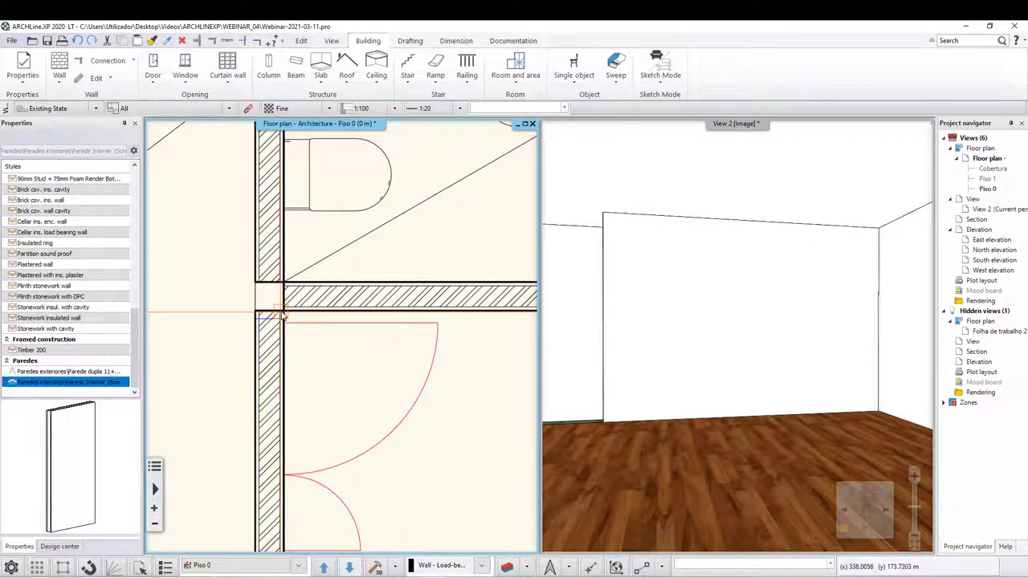
left_click(271, 346)
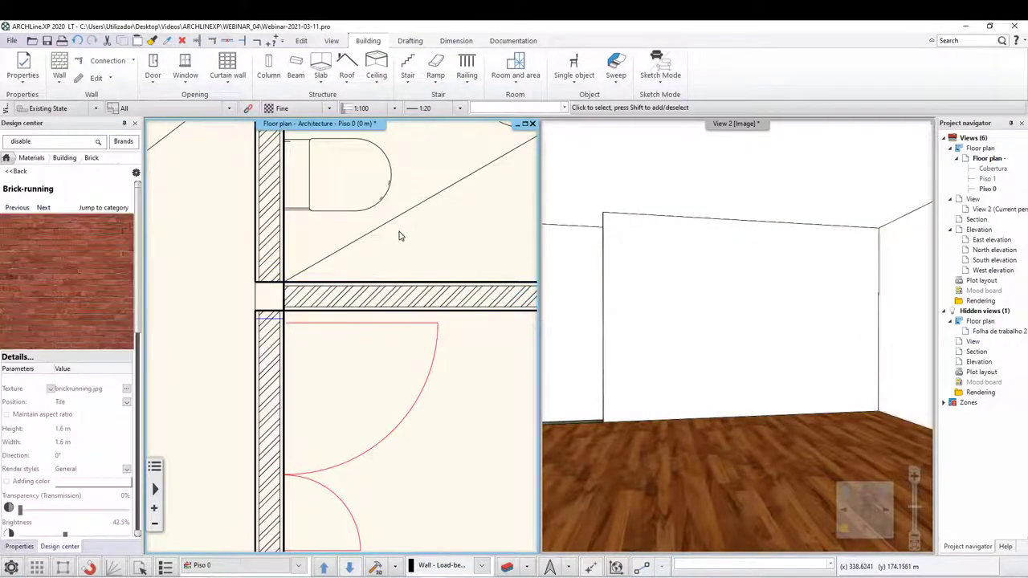
L-connect the horizontal partition to the left vertical wall.
left_click(197, 41)
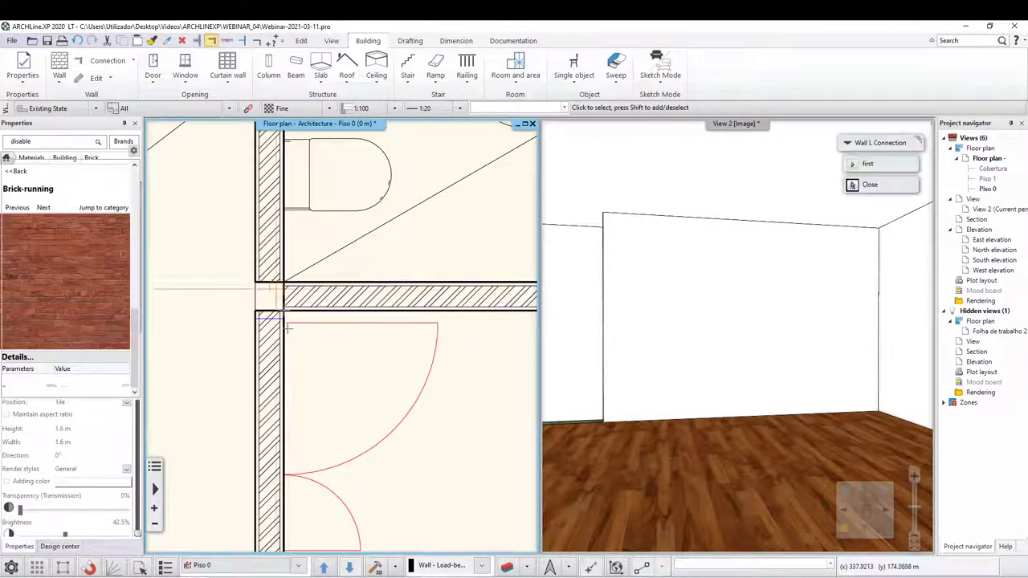
left_click(332, 300)
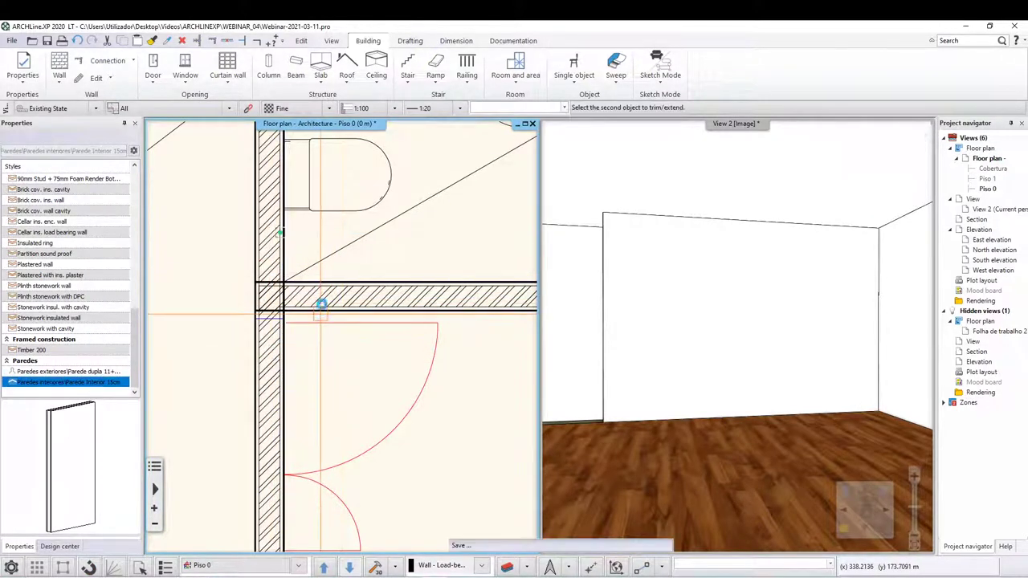
left_click(270, 241)
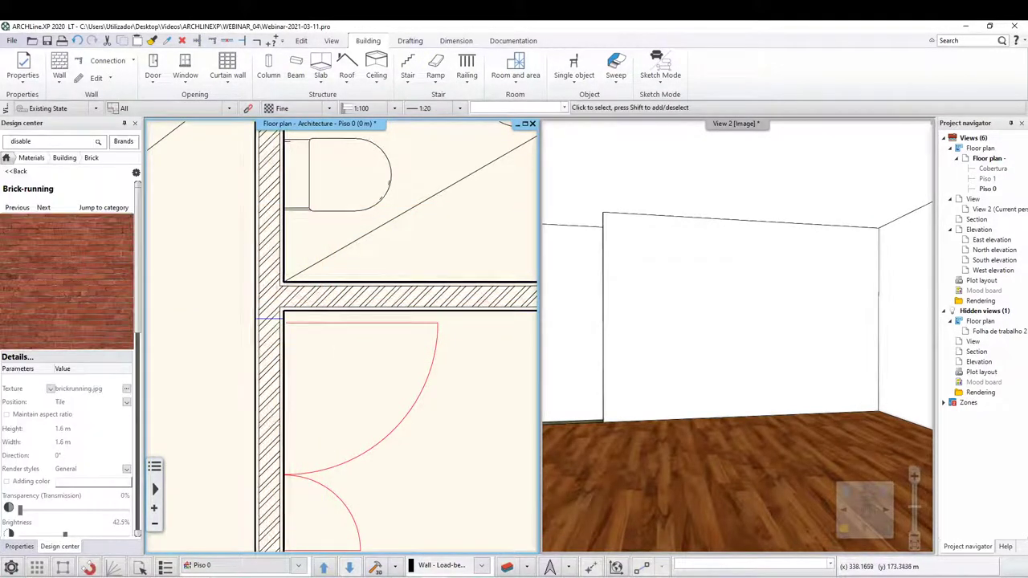
scroll(232, 273, "down", 3)
Select the cut partition wall segment and set its exterior finish face to Brick-running.
left_click(226, 306)
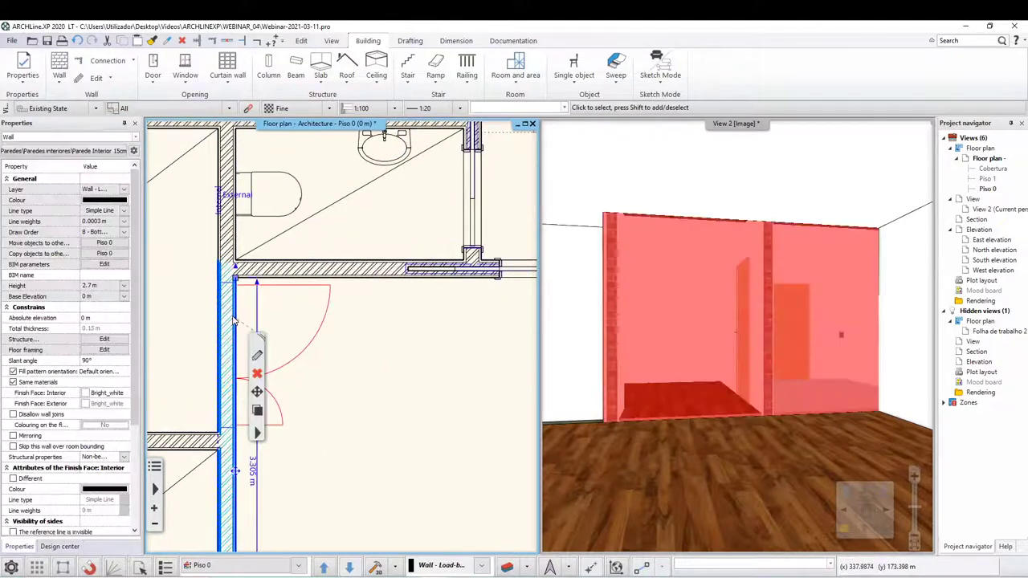
left_click(236, 173)
left_click(369, 456)
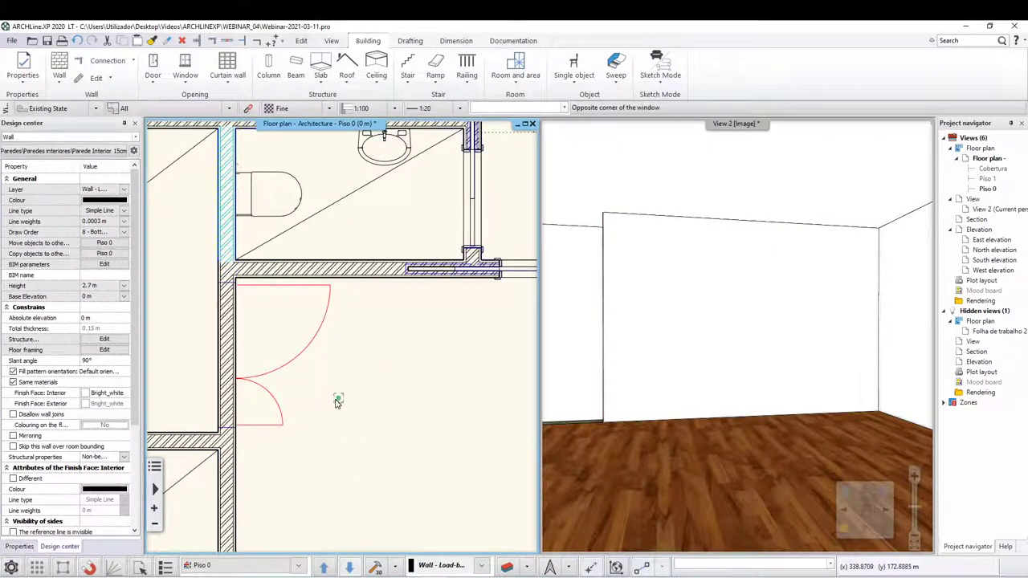
scroll(336, 411, "down", 2)
scroll(391, 382, "down", 2)
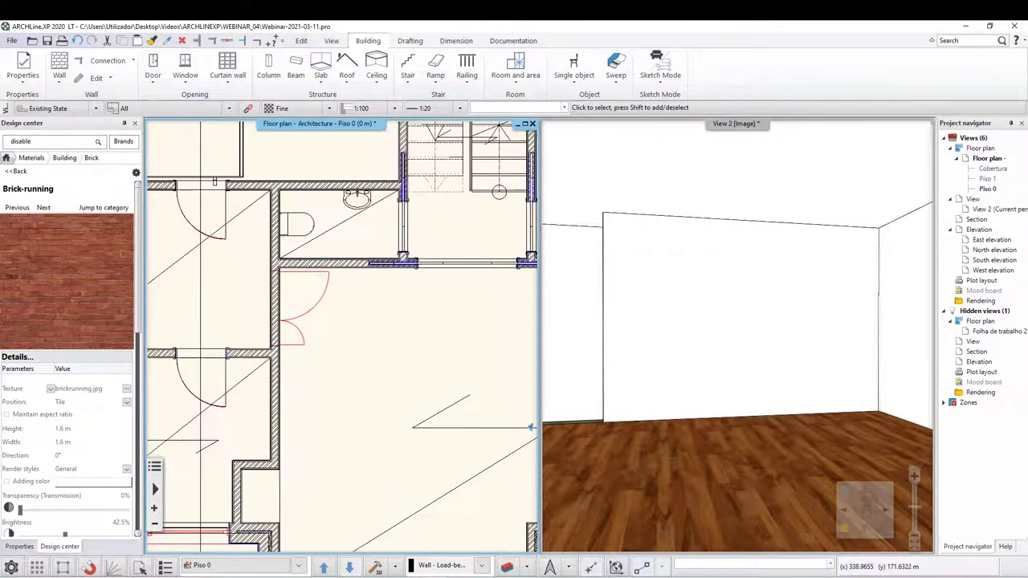
left_click(276, 315)
left_click(298, 347)
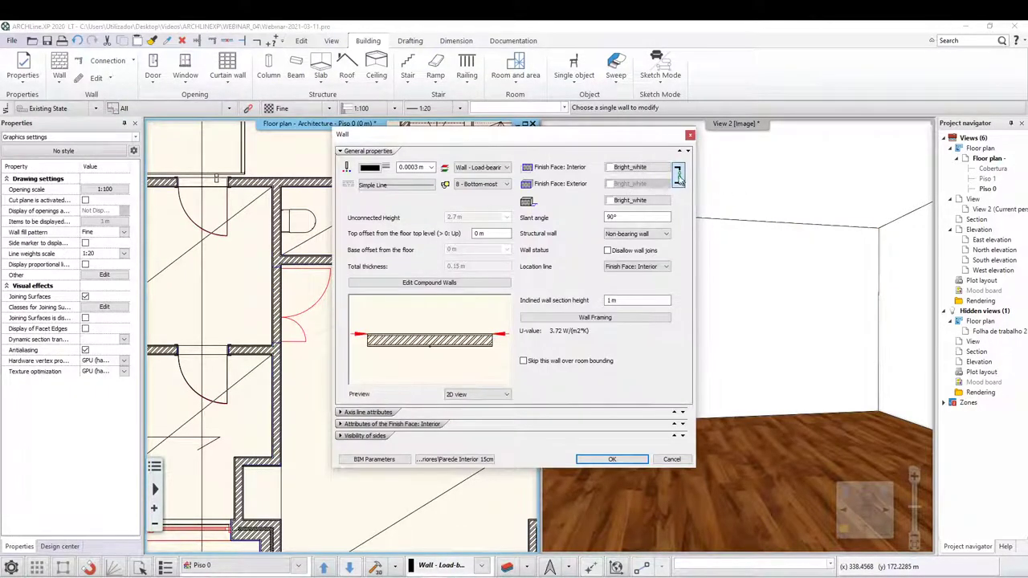
left_click(642, 187)
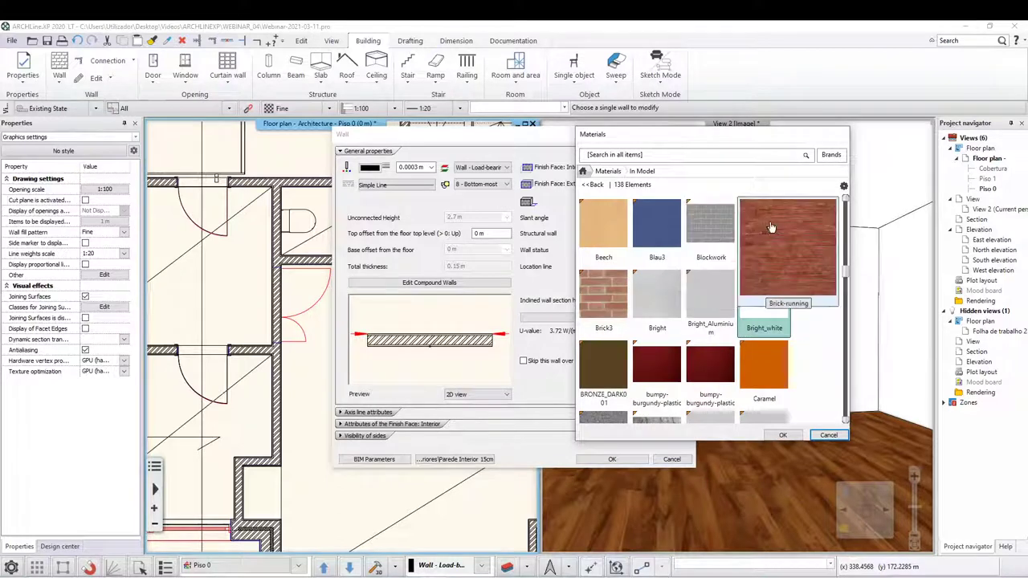
left_click(763, 228)
left_click(783, 434)
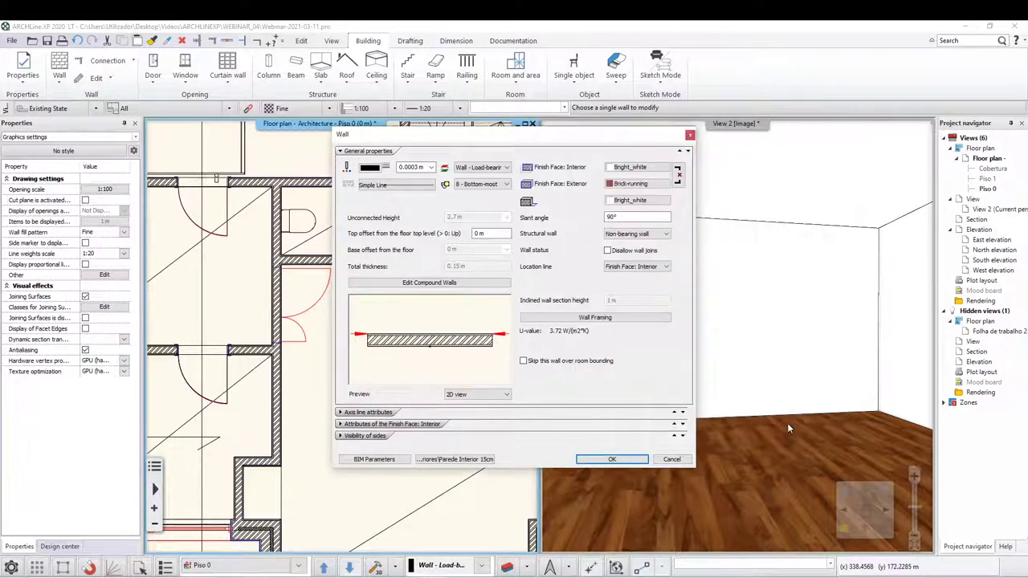
left_click(611, 454)
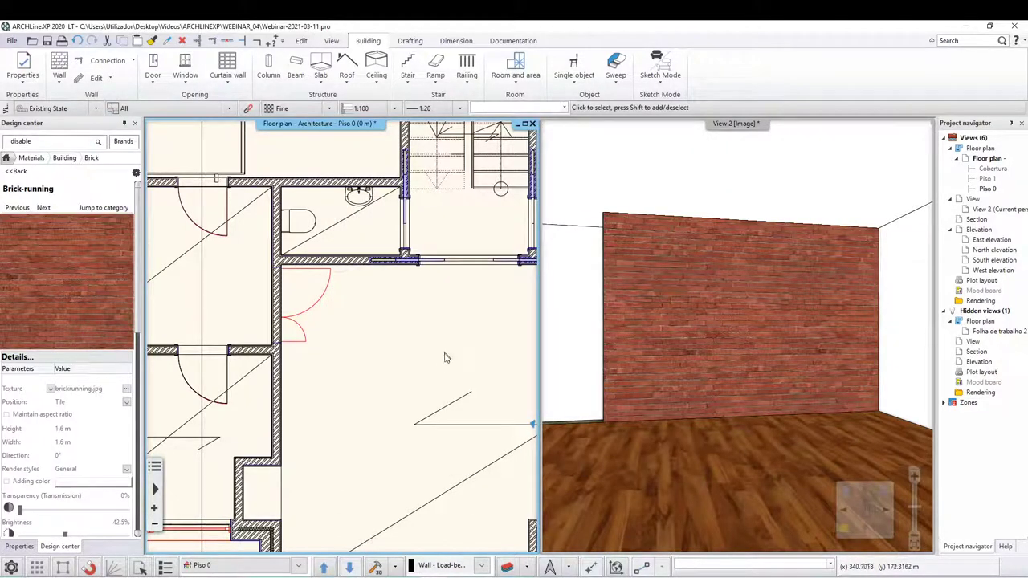
scroll(399, 317, "down", 2)
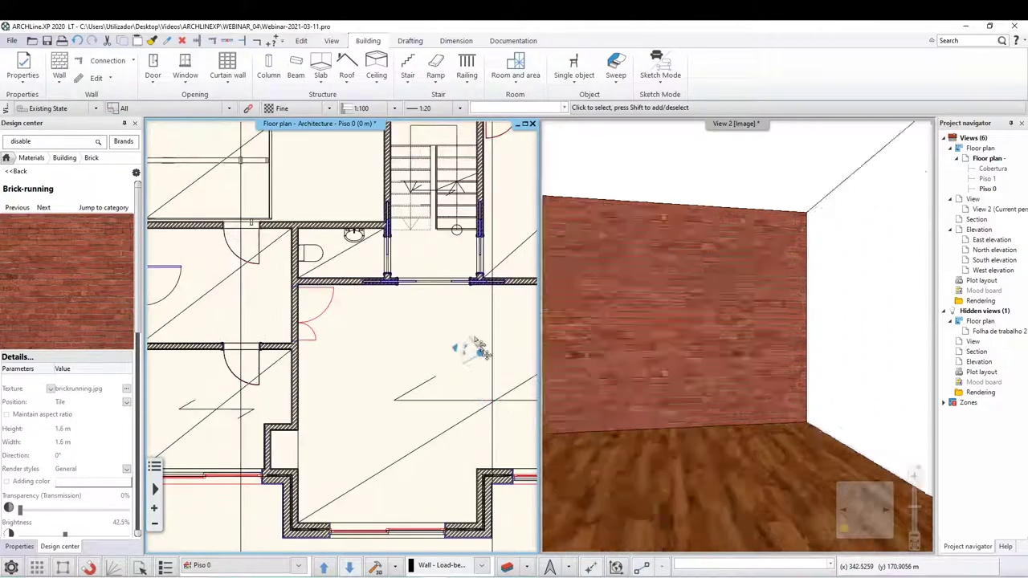
Move the 3D camera near the stairs, then into the central room with the sideboard.
mouse_move(504, 409)
left_mouse_down()
mouse_move(386, 285)
mouse_move(219, 402)
mouse_move(282, 379)
mouse_move(270, 332)
mouse_move(214, 294)
mouse_move(175, 294)
mouse_move(158, 280)
left_mouse_up()
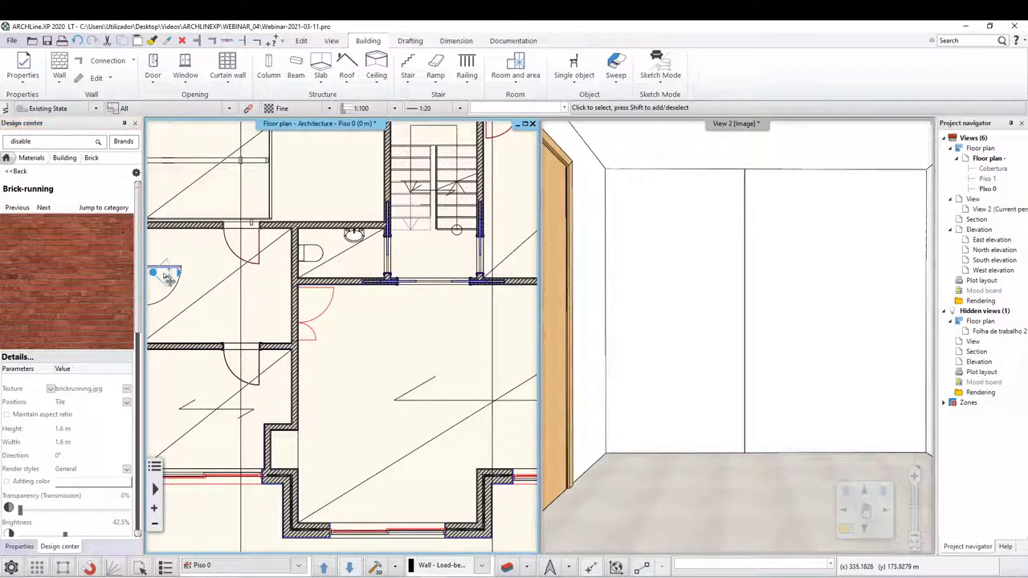
mouse_move(159, 281)
left_mouse_down()
mouse_move(276, 356)
mouse_move(378, 393)
mouse_move(395, 415)
mouse_move(374, 363)
mouse_move(447, 441)
mouse_move(474, 409)
mouse_move(418, 395)
mouse_move(406, 404)
mouse_move(468, 404)
mouse_move(475, 420)
mouse_move(442, 437)
mouse_move(445, 423)
left_mouse_up()
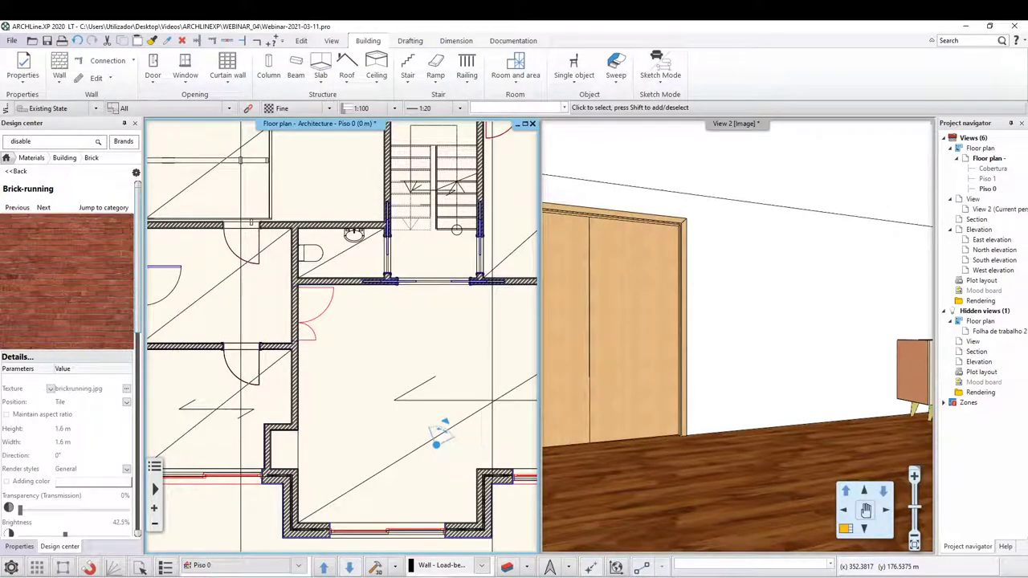
Open Catalog > Materials and browse the BUILDING, COLOURS and ELECTRICAL ACCESSORIES categories.
left_click(6, 159)
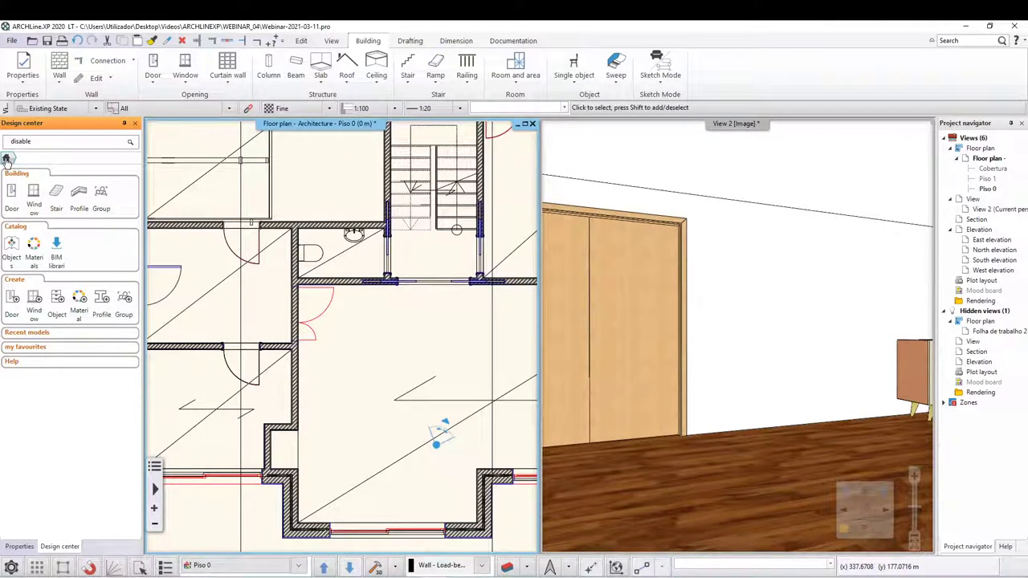
left_click(35, 256)
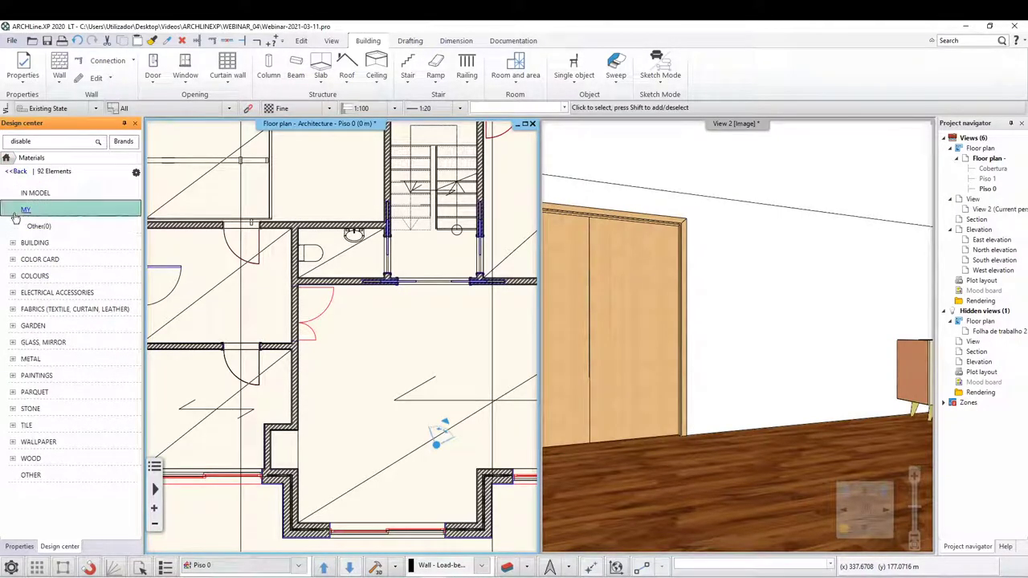
left_click(27, 232)
left_click(32, 227)
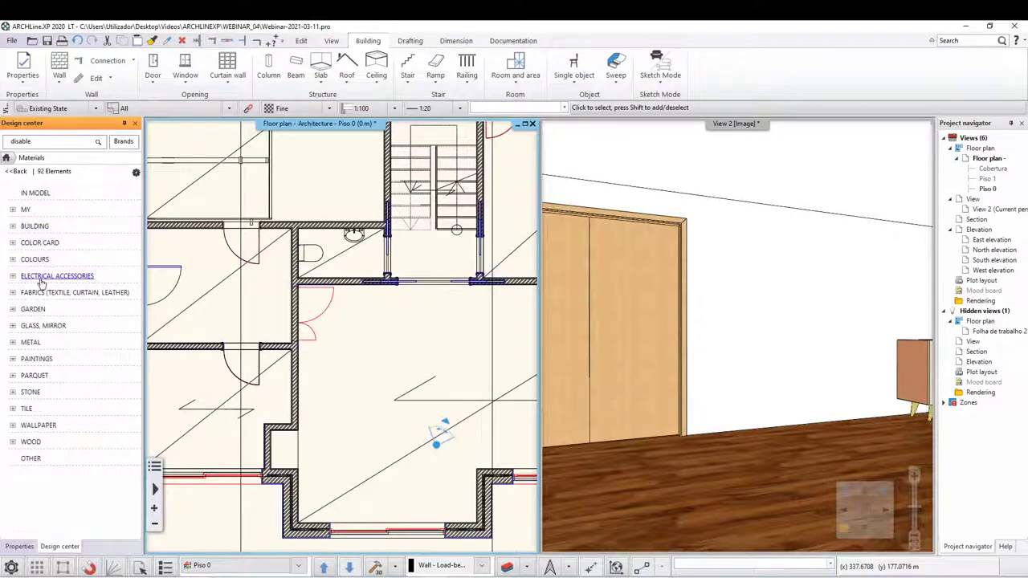
left_click(35, 261)
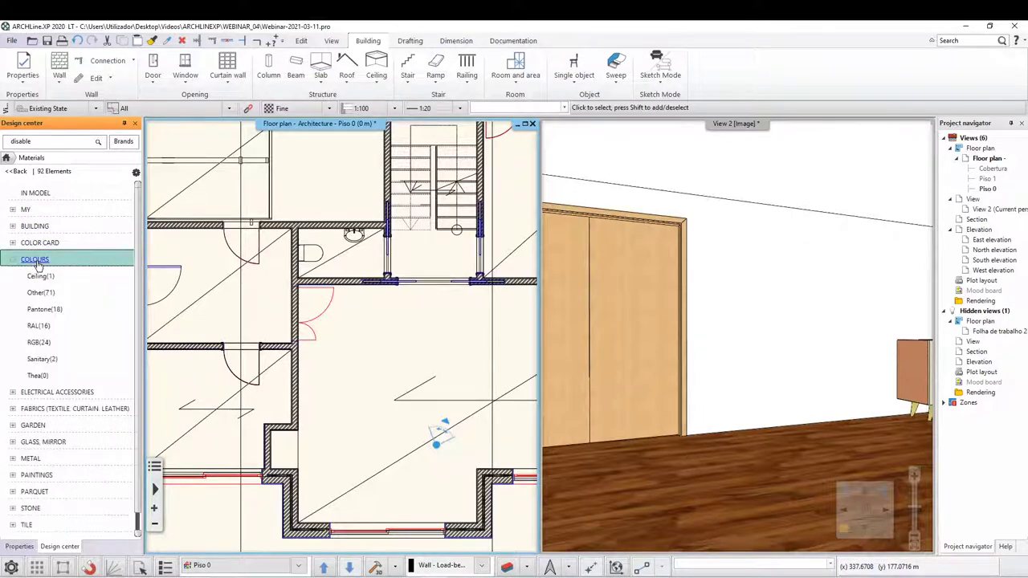
left_click(36, 260)
left_click(56, 275)
left_click(56, 275)
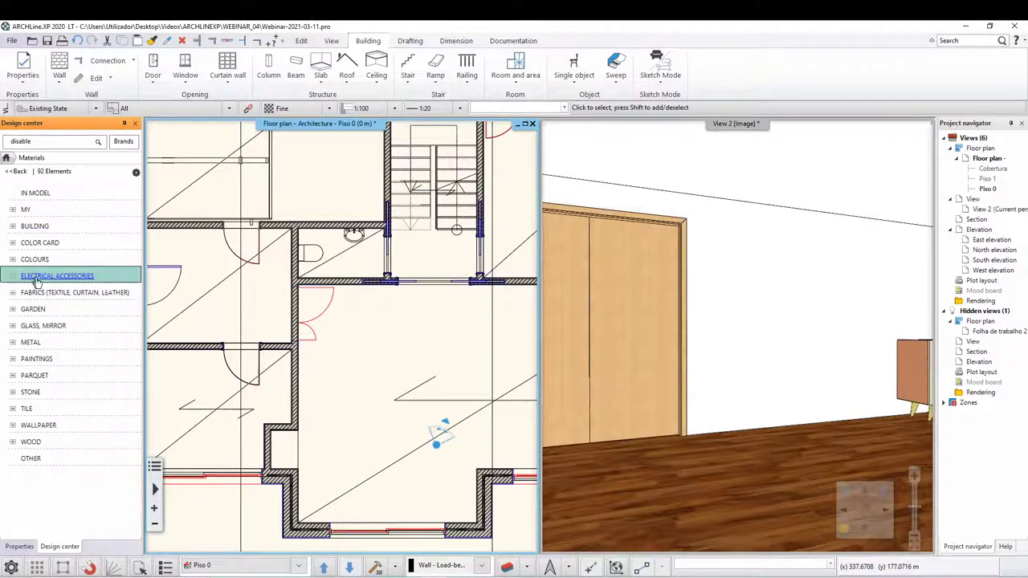
On BIMobject, browse all objects, opening and cancelling the brand and category filters.
left_click(405, 545)
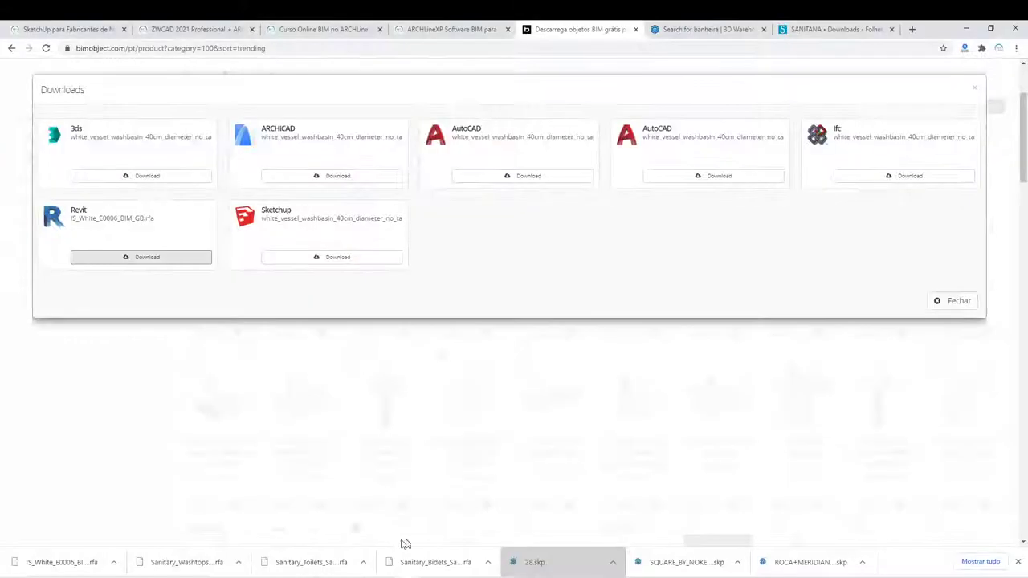
left_click(574, 417)
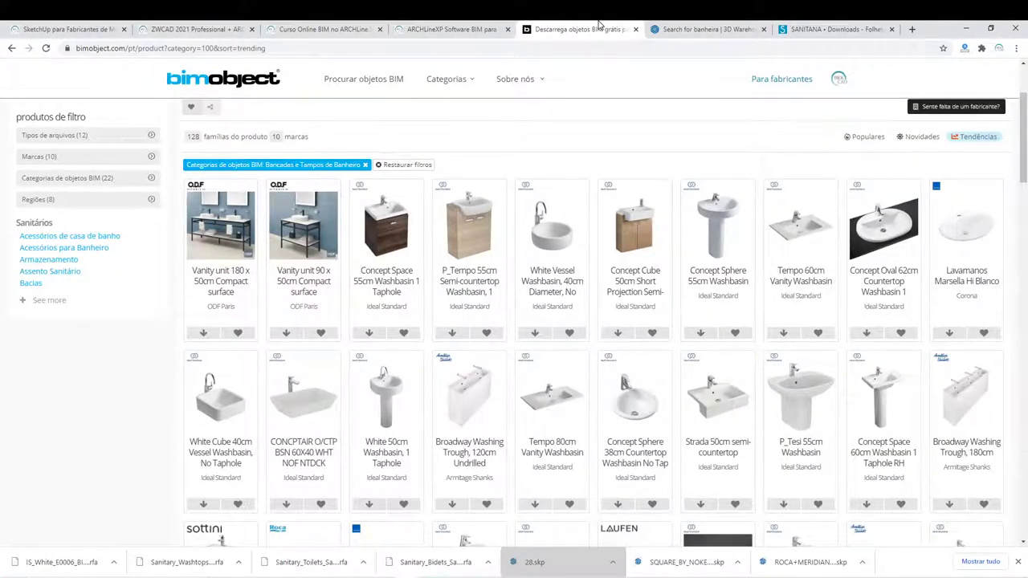
left_click(48, 157)
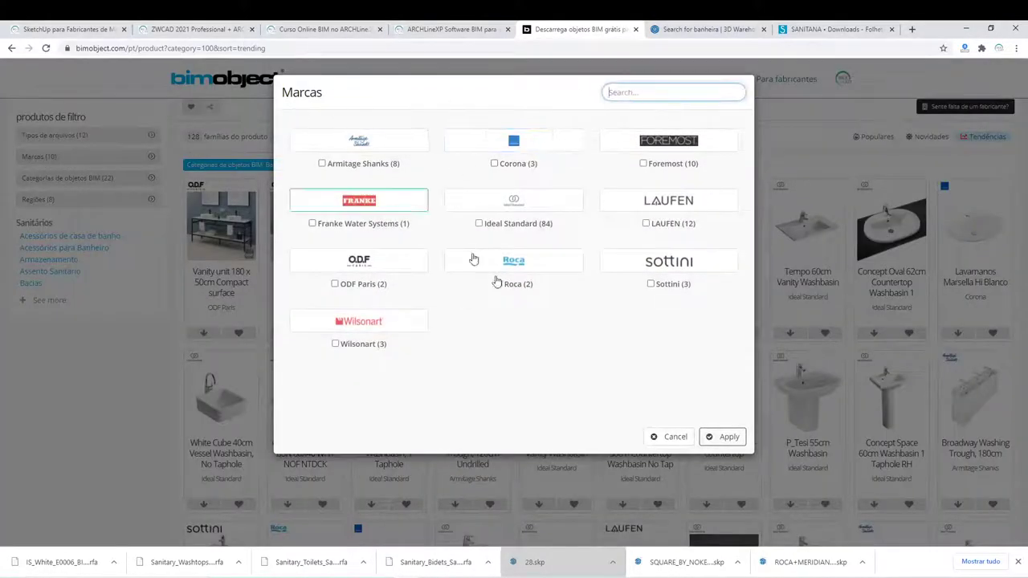
left_click(675, 436)
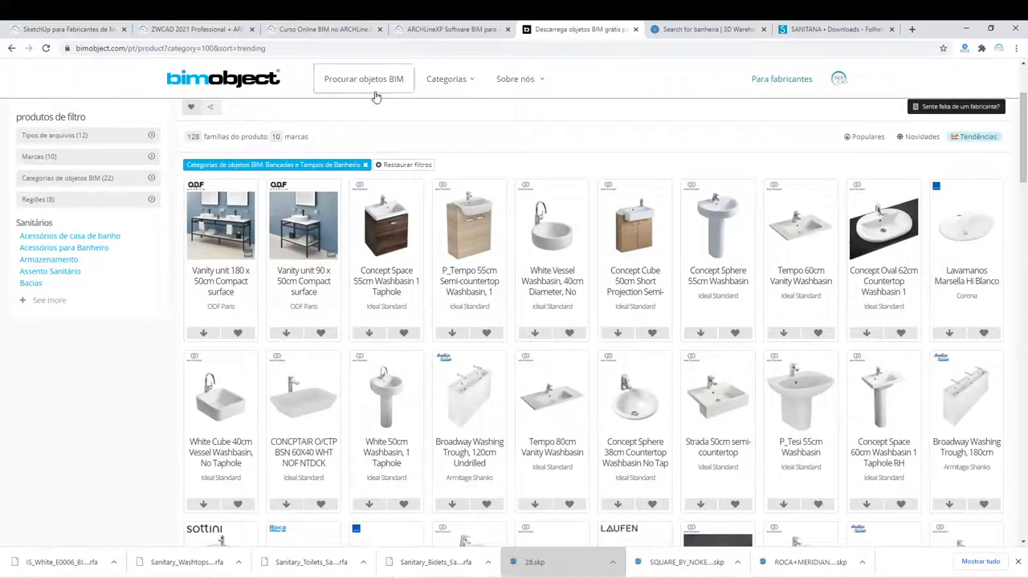
left_click(220, 94)
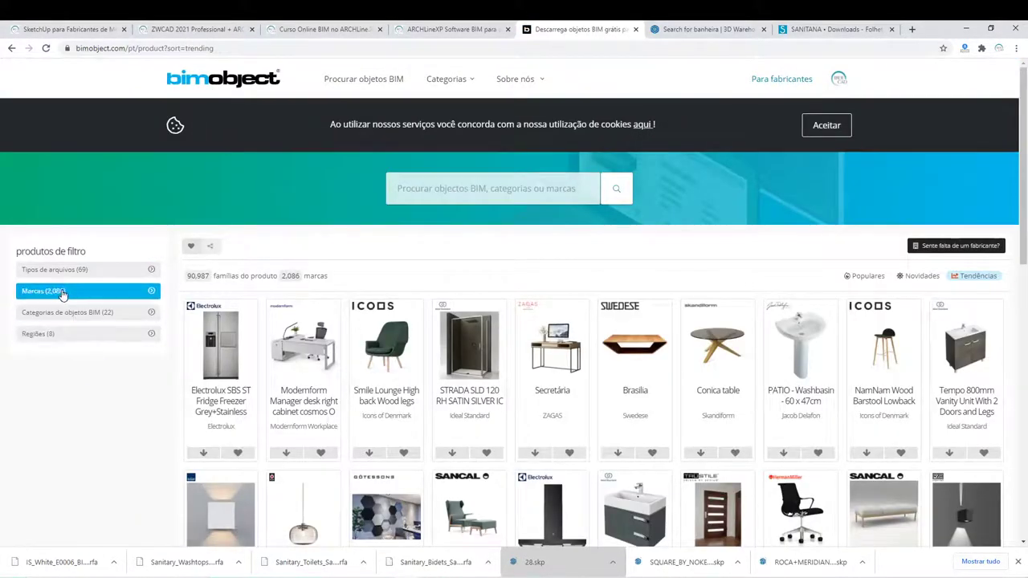
left_click(71, 314)
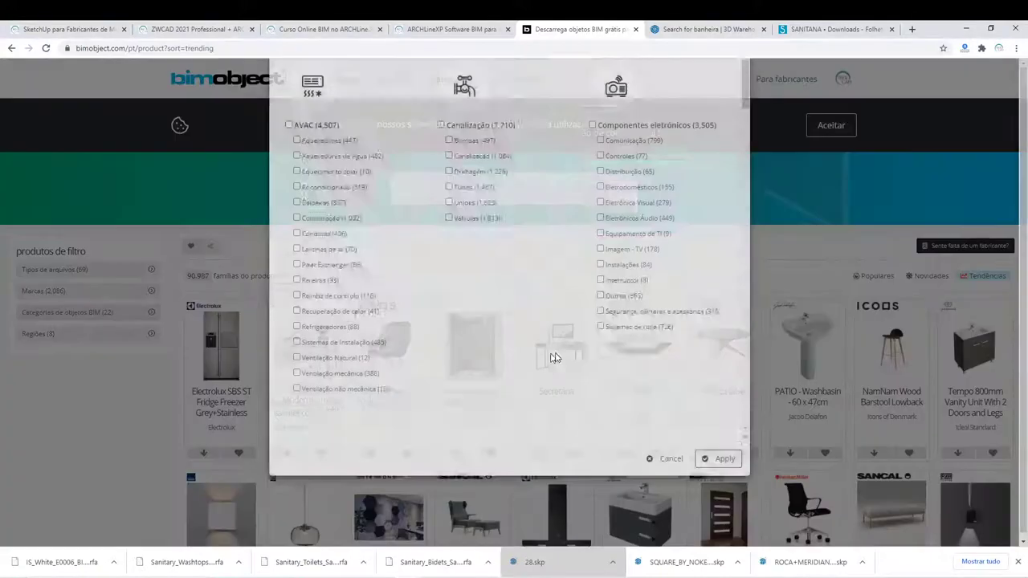
scroll(584, 362, "down", 3)
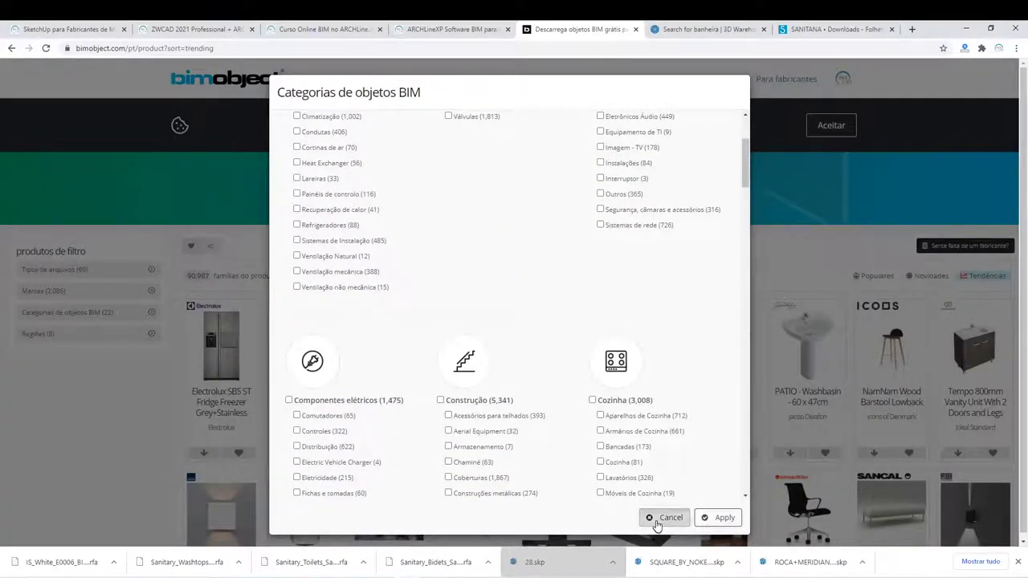
left_click(665, 518)
Search BIMobject for 'roca' and scroll to the Marble Roma Gris Pol 100x100 tile.
left_click(454, 187)
type("r")
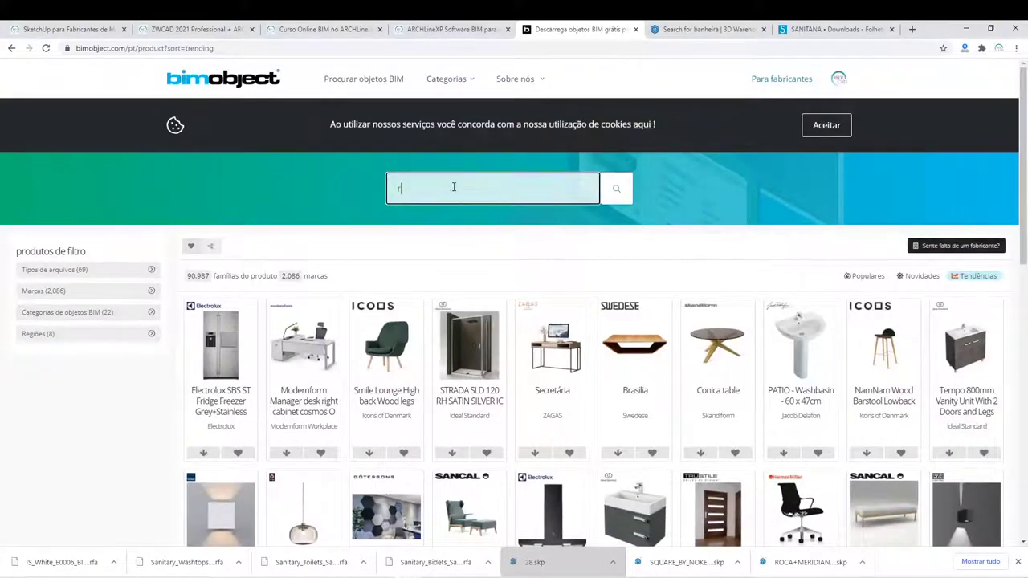
type("oca")
key("Return")
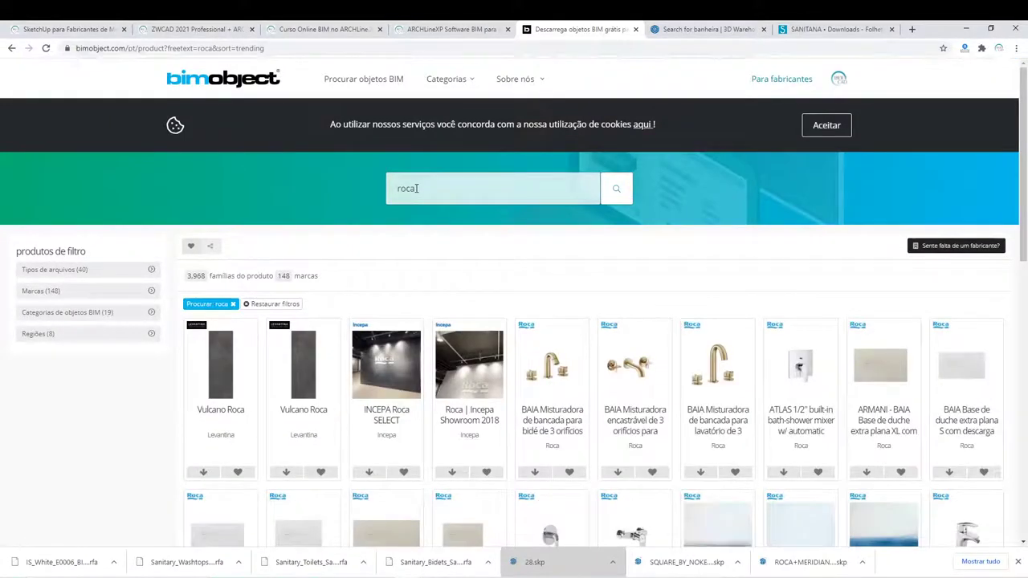
scroll(252, 340, "down", 1)
scroll(298, 344, "down", 1)
scroll(484, 359, "down", 1)
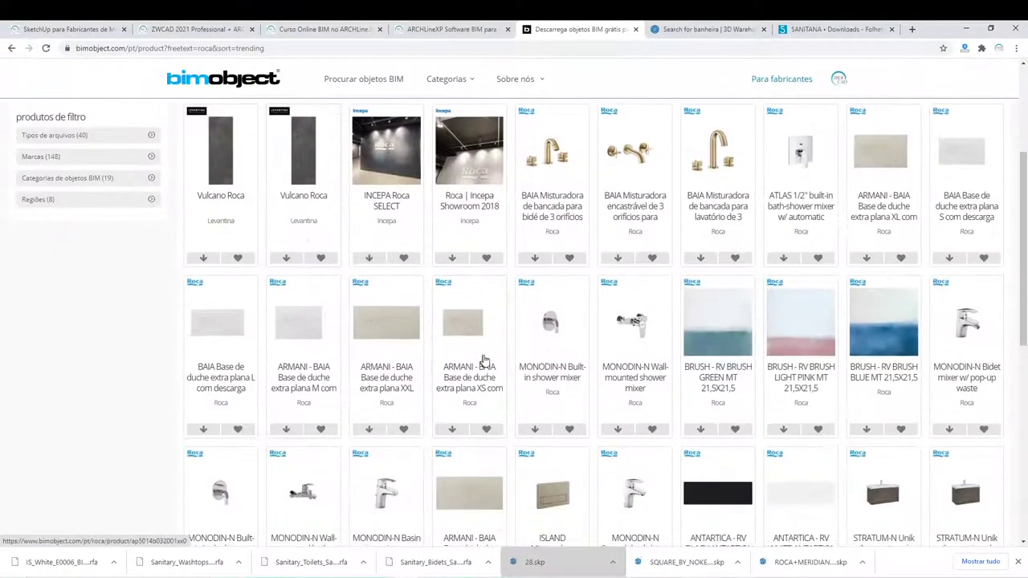
scroll(494, 340, "down", 2)
scroll(631, 294, "down", 3)
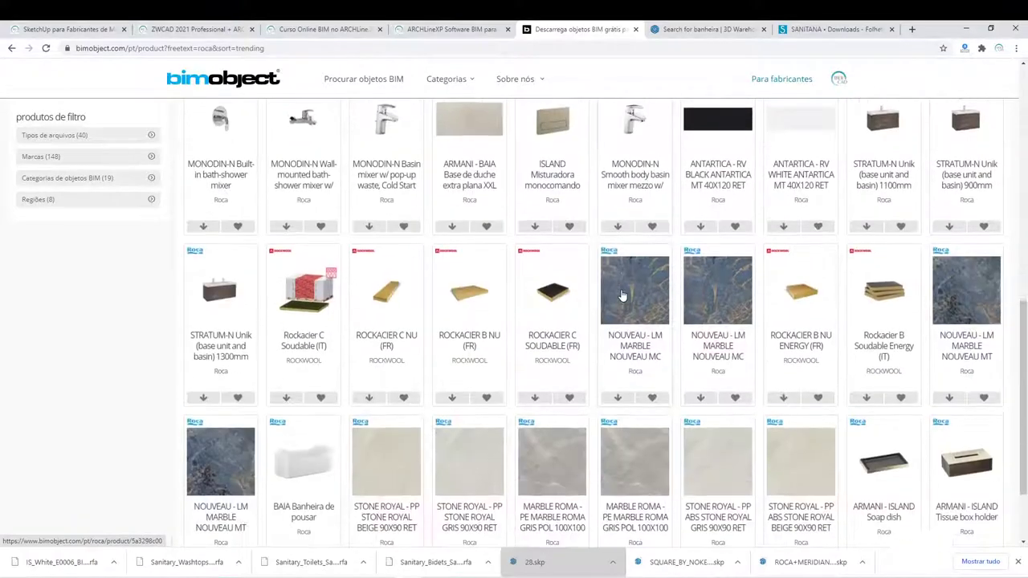
scroll(631, 294, "down", 2)
scroll(624, 286, "down", 2)
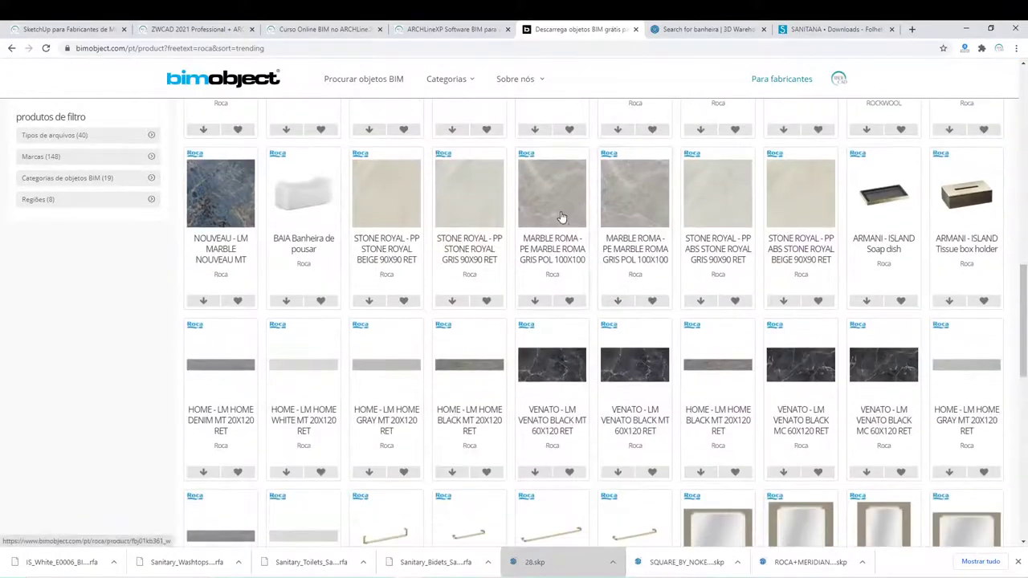
Download Material-Library_Roca_Marble-Roma.zip from the tile's Materials & Textures files.
left_click(535, 301)
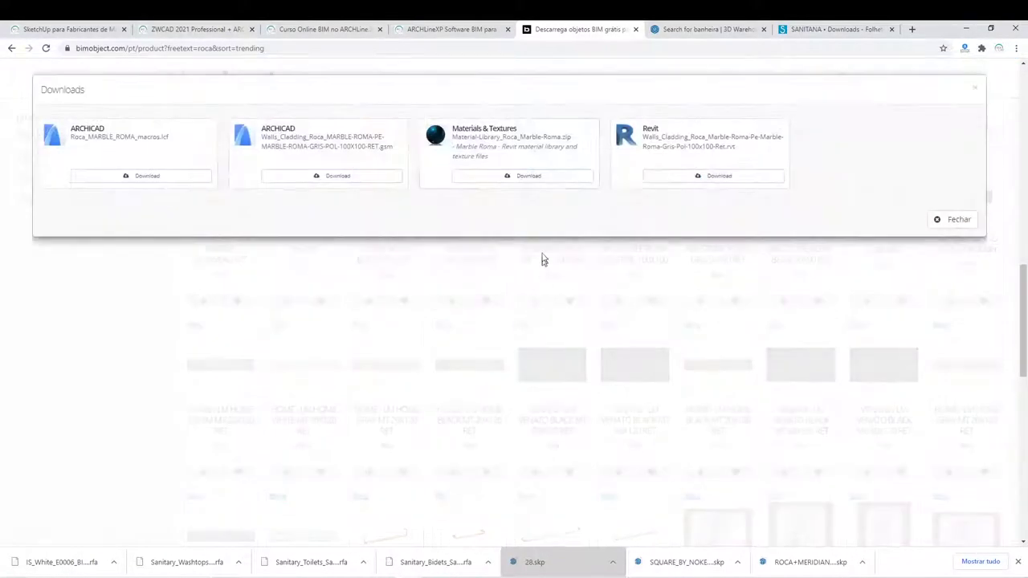
left_click(518, 177)
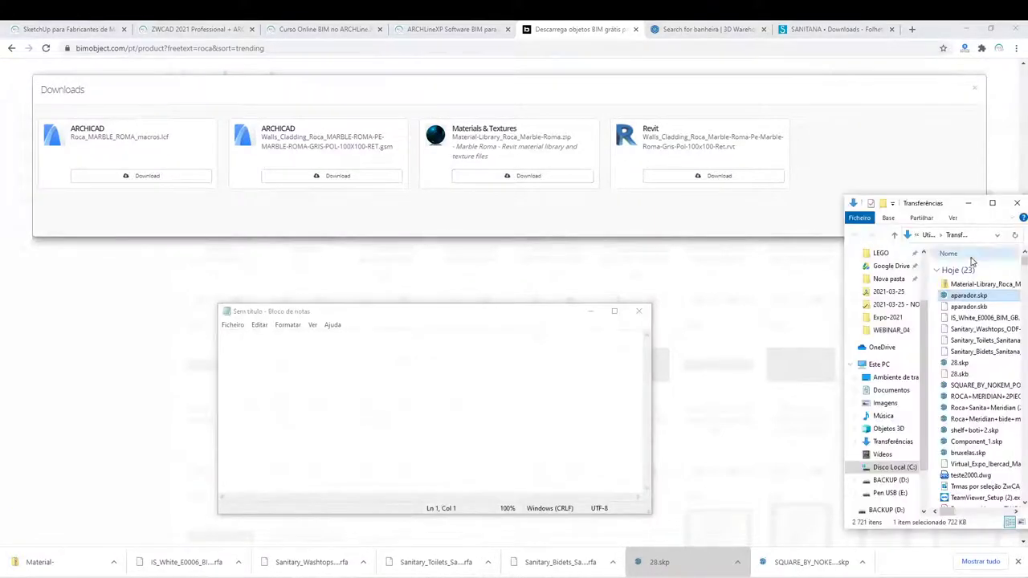
Extract Material-Library_Roca_Marble-Roma.zip with 7-Zip into its own folder.
right_click(962, 285)
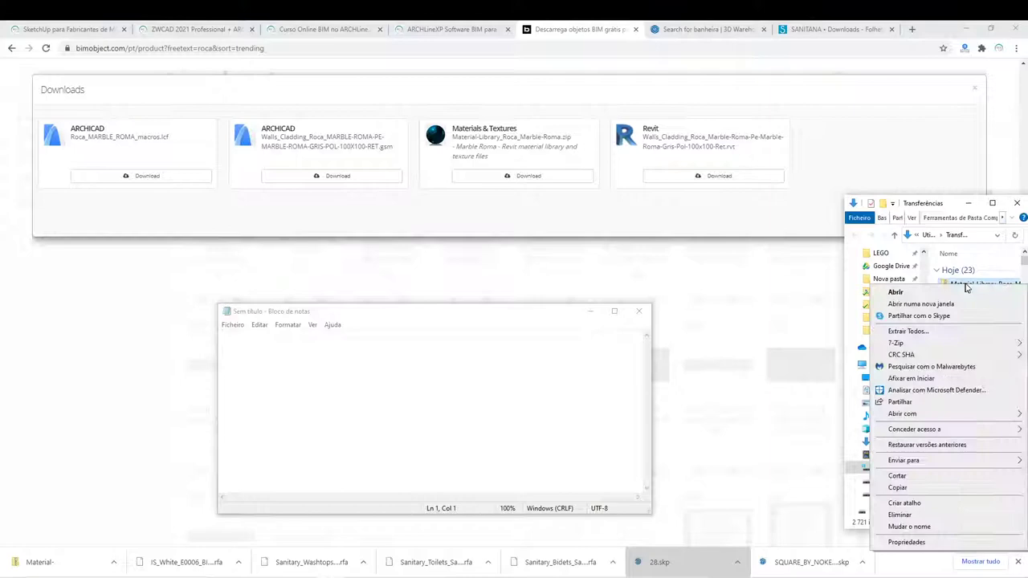
left_click(638, 312)
right_click(956, 286)
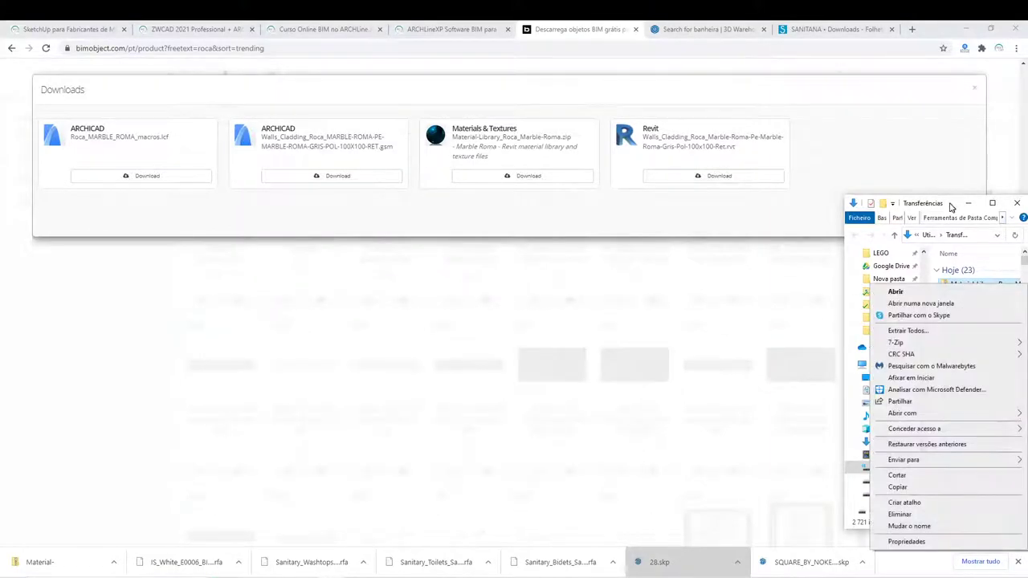
left_click_drag(956, 203, 373, 120)
left_click_drag(447, 207, 626, 207)
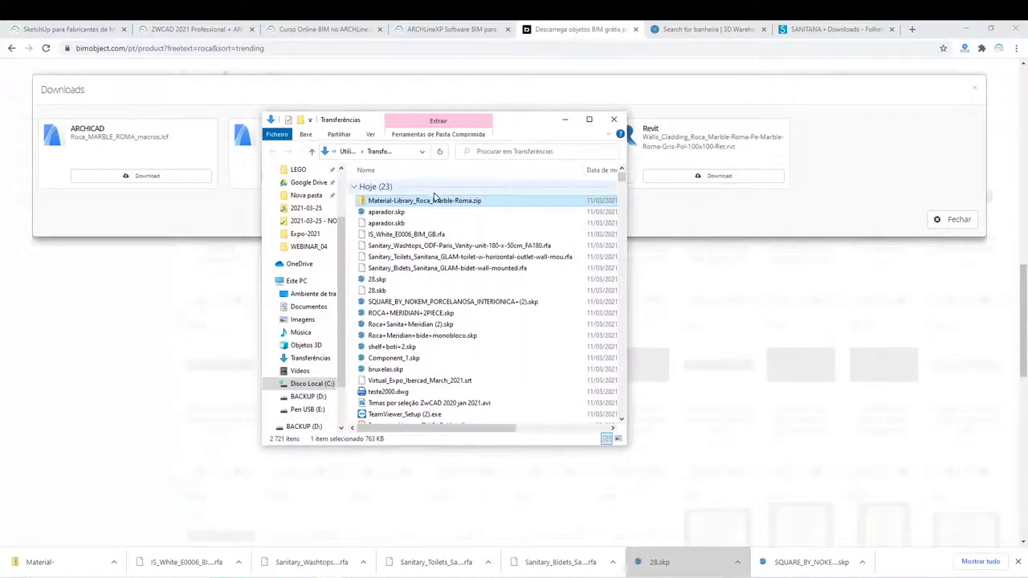
right_click(434, 200)
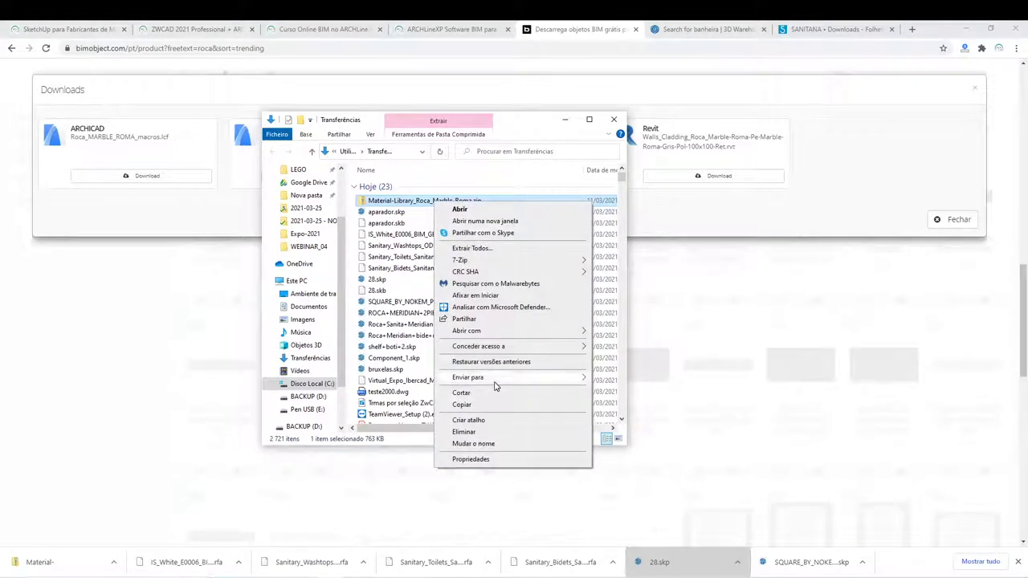
mouse_move(514, 260)
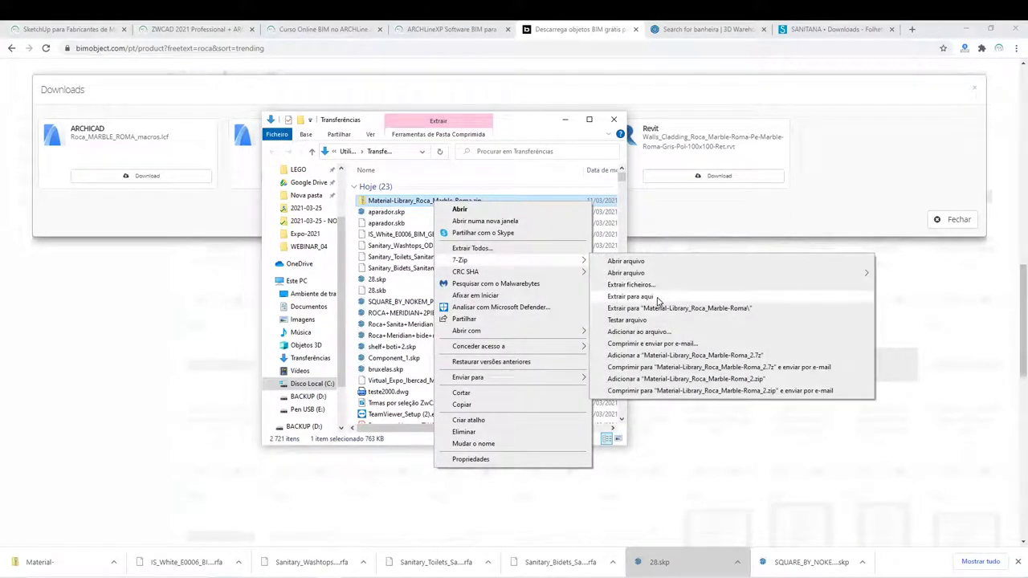
left_click(665, 293)
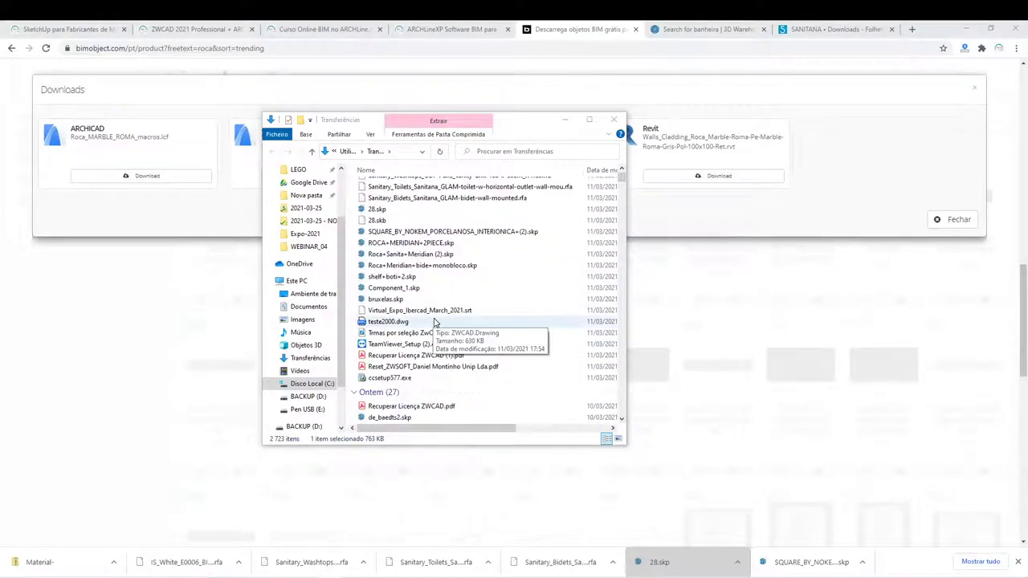
right_click(406, 202)
mouse_move(434, 260)
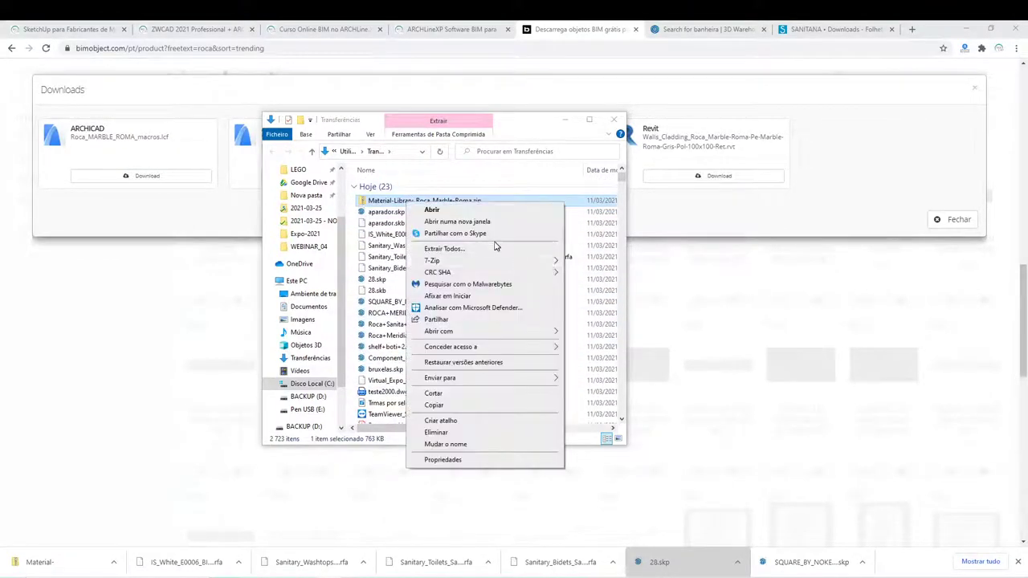
left_click(639, 308)
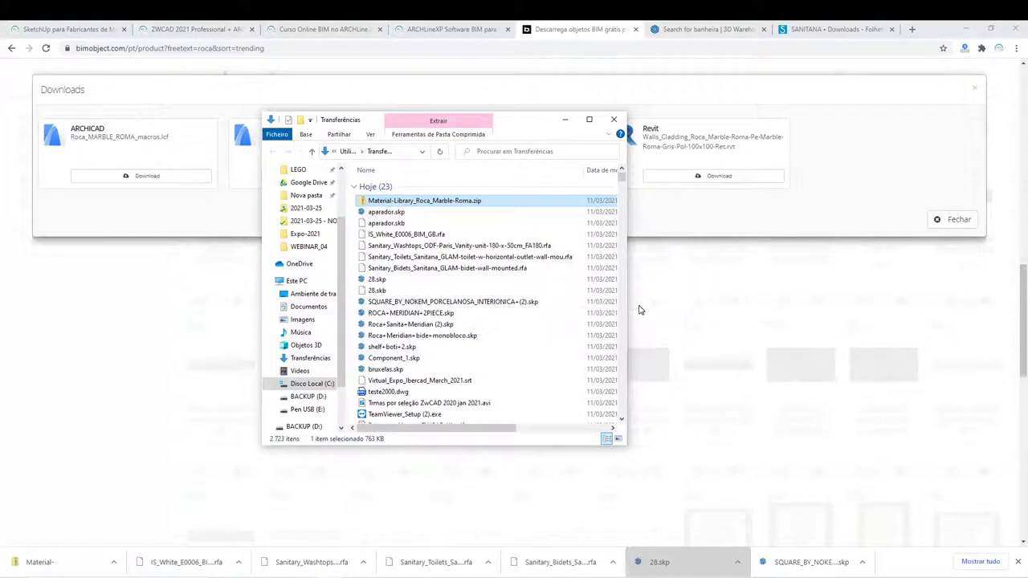
Preview pe_marble_roma_gr_pol_100x100_r.jpg in the extracted folder, then return to ARCHLine.XP.
scroll(511, 279, "down", 3)
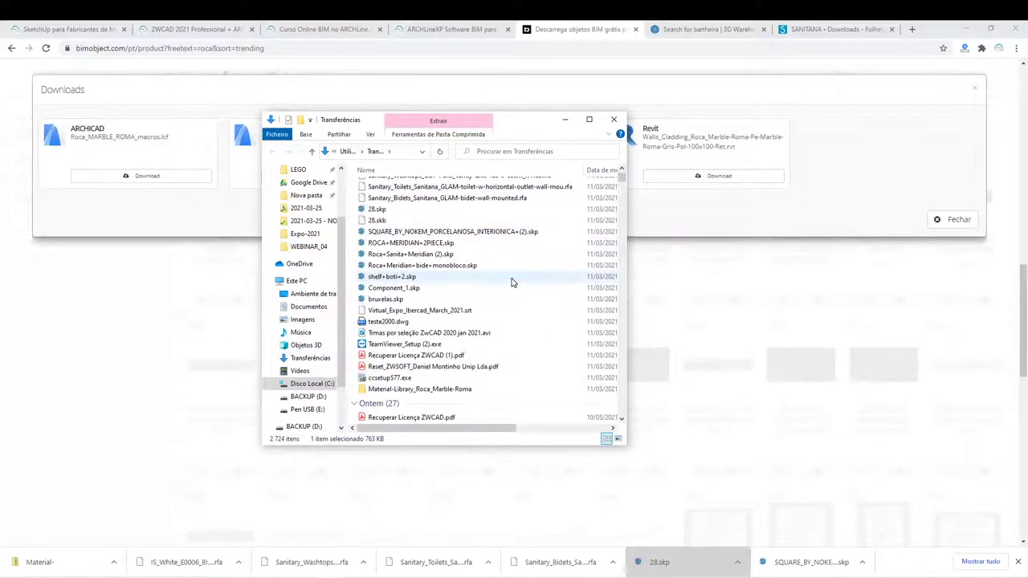
double_click(422, 388)
left_click(465, 210)
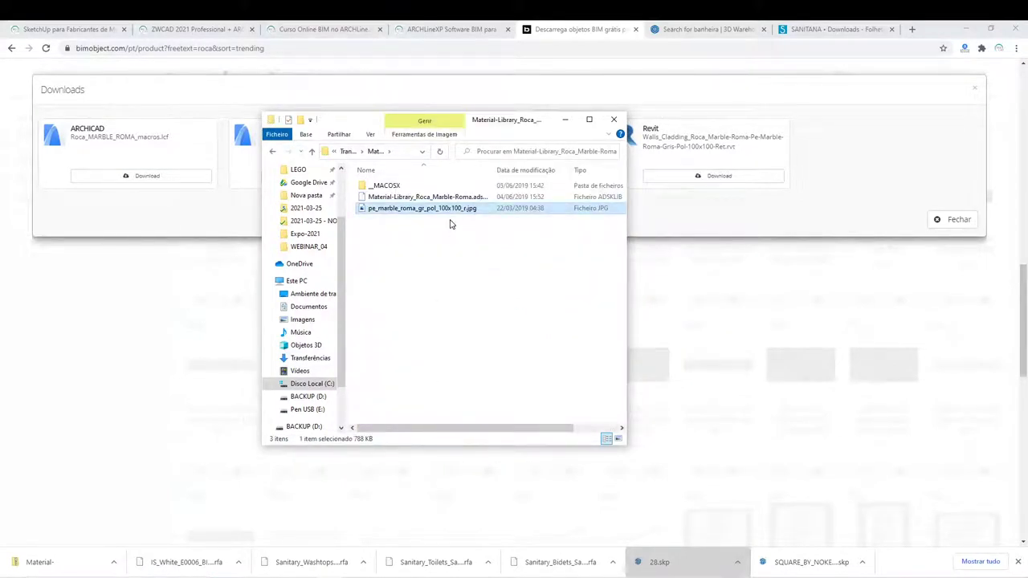
double_click(461, 210)
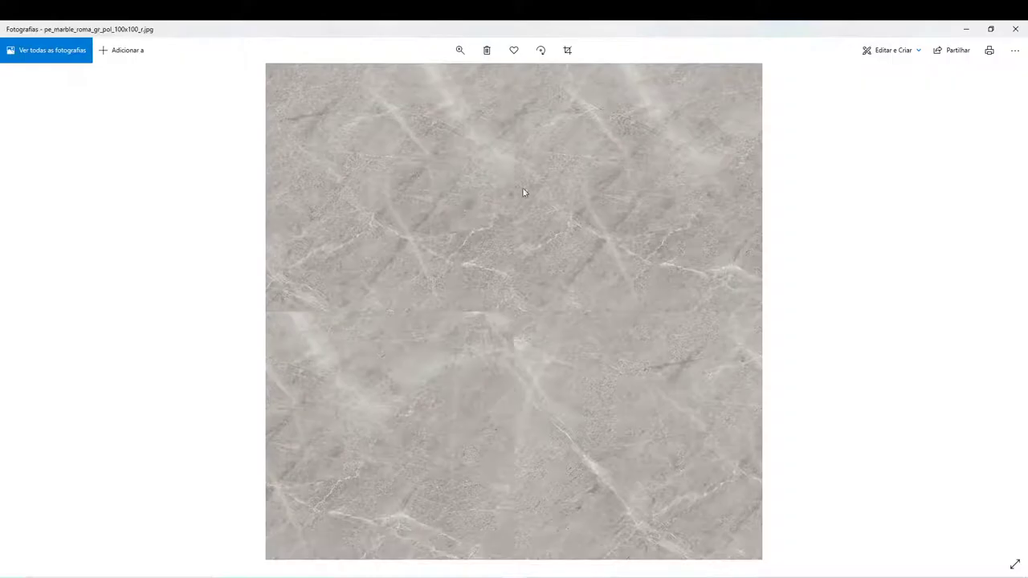
left_click(1015, 29)
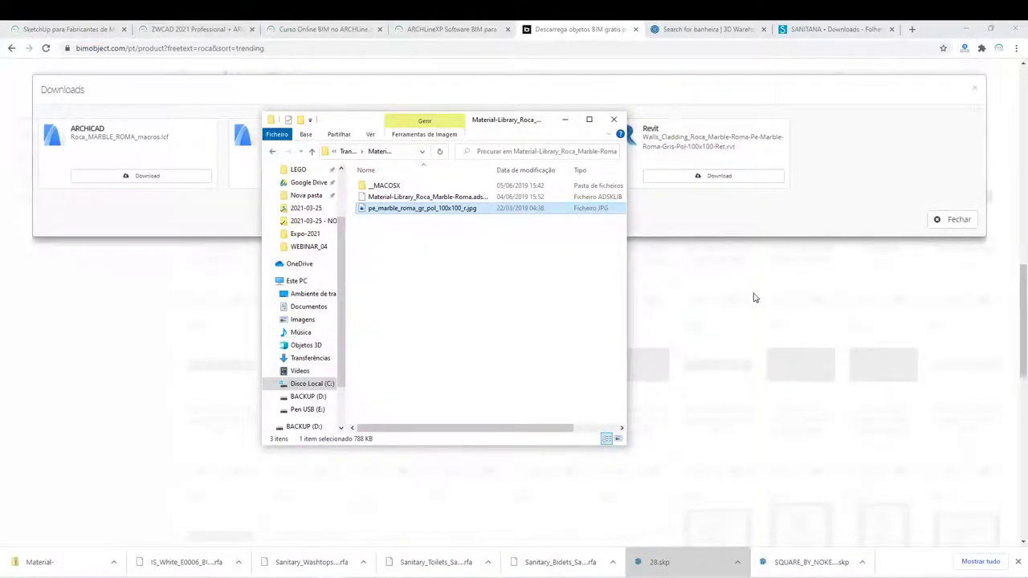
left_click(712, 295)
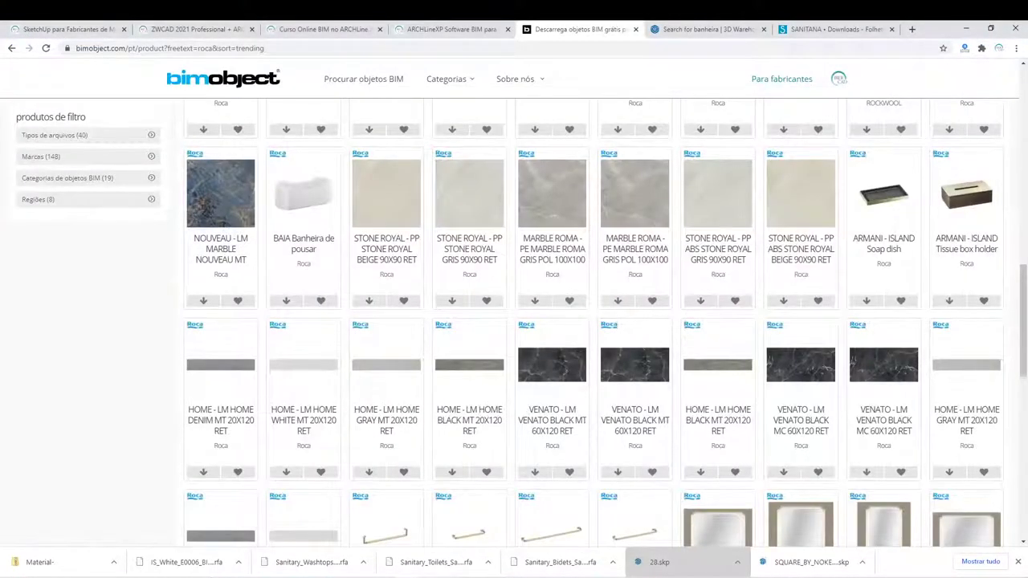
key("alt+Tab")
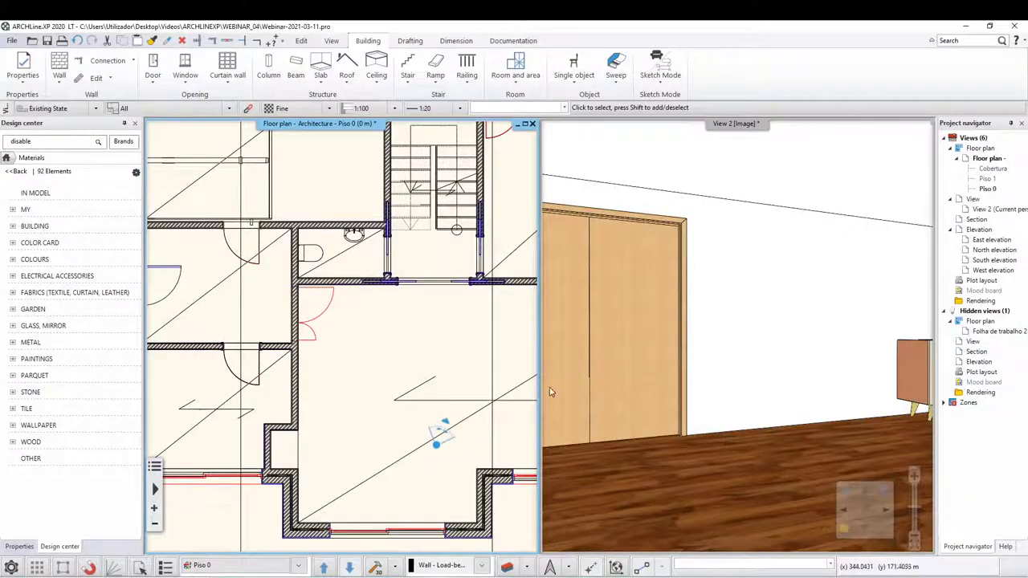
Point the 3D camera at the glass-door corner, select the floor slab, and show the Materials catalog home.
left_click_drag(442, 452, 511, 247)
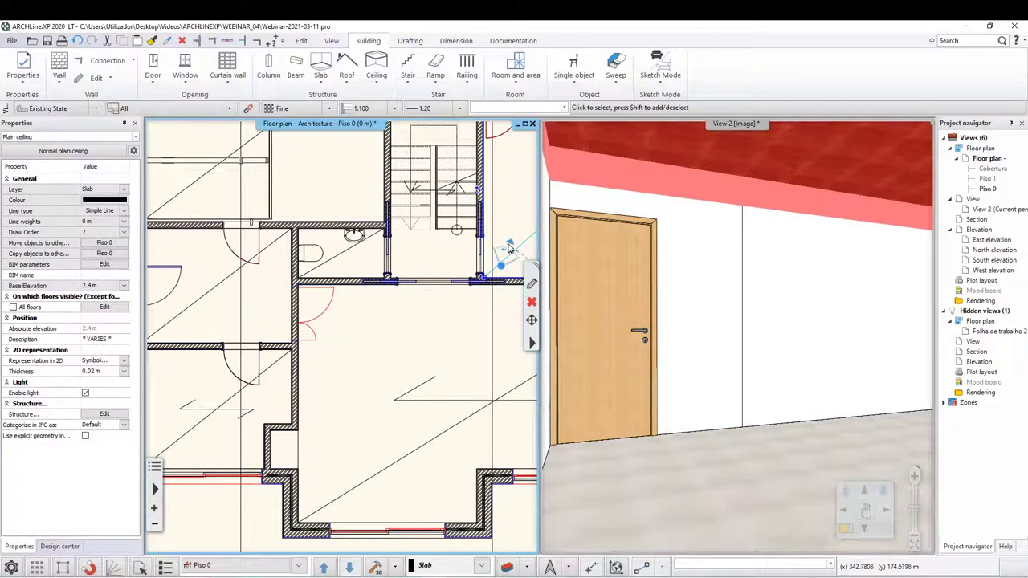
left_click_drag(511, 247, 523, 242)
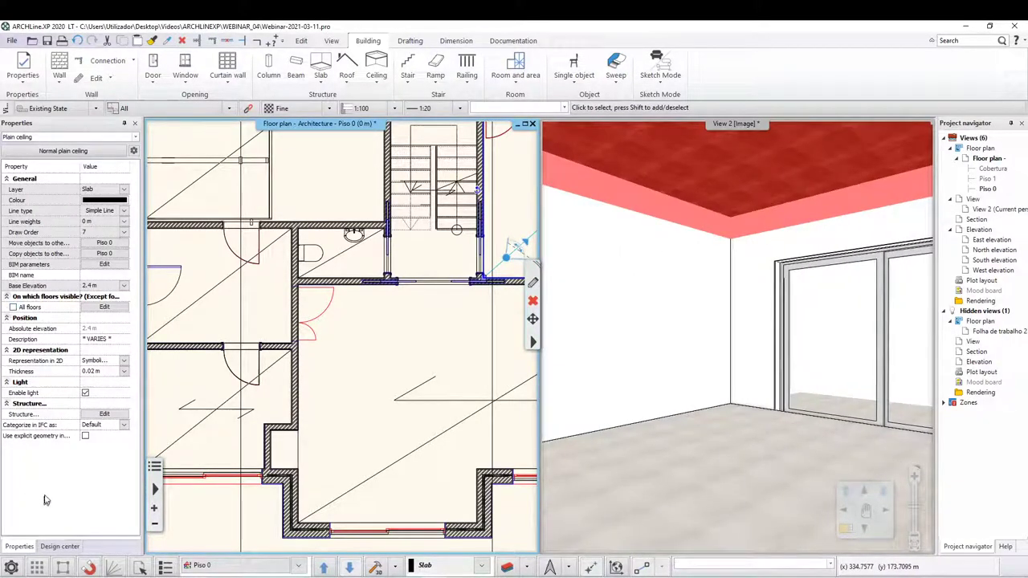
left_click(720, 434)
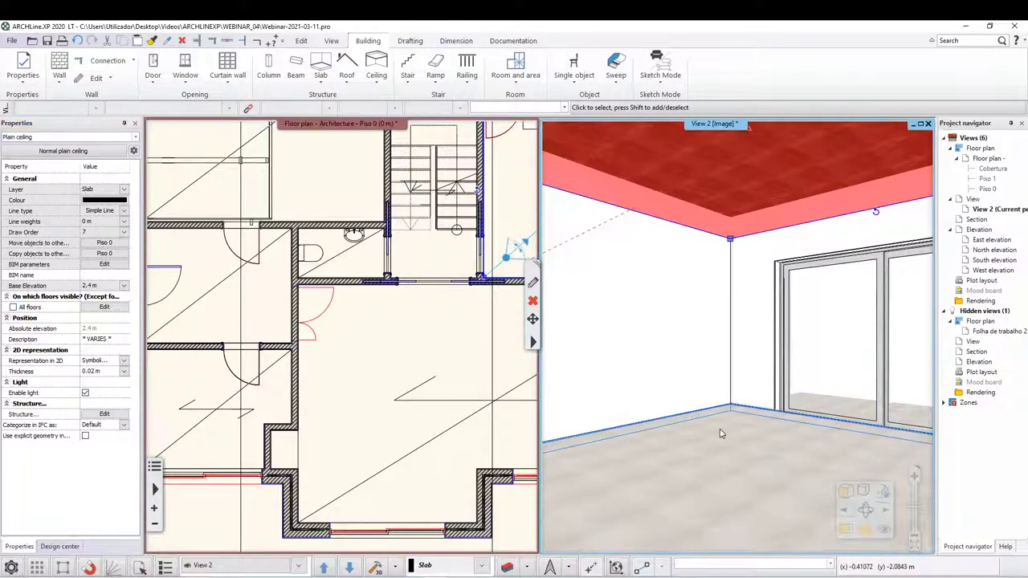
left_click(720, 433)
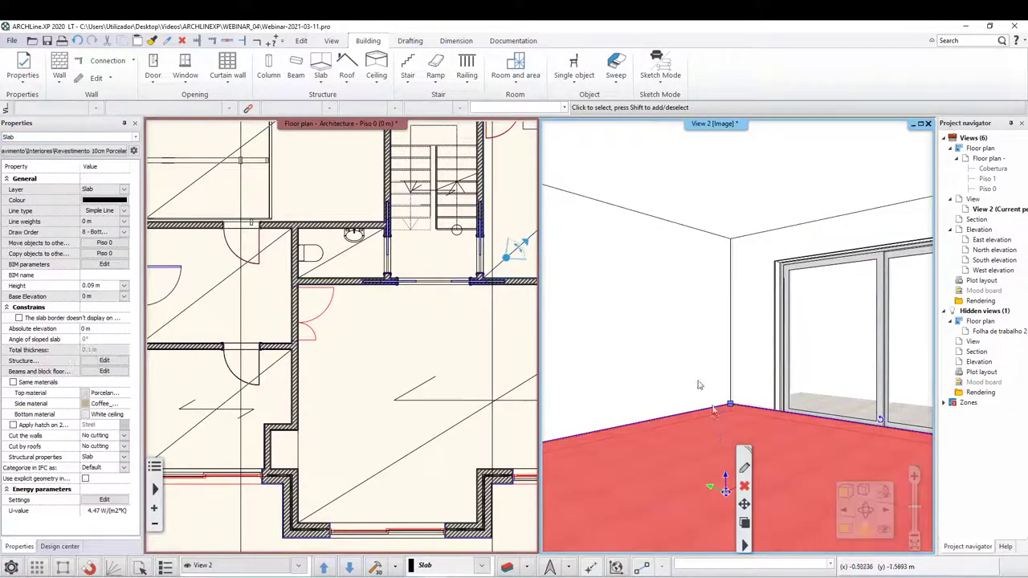
left_click(109, 154)
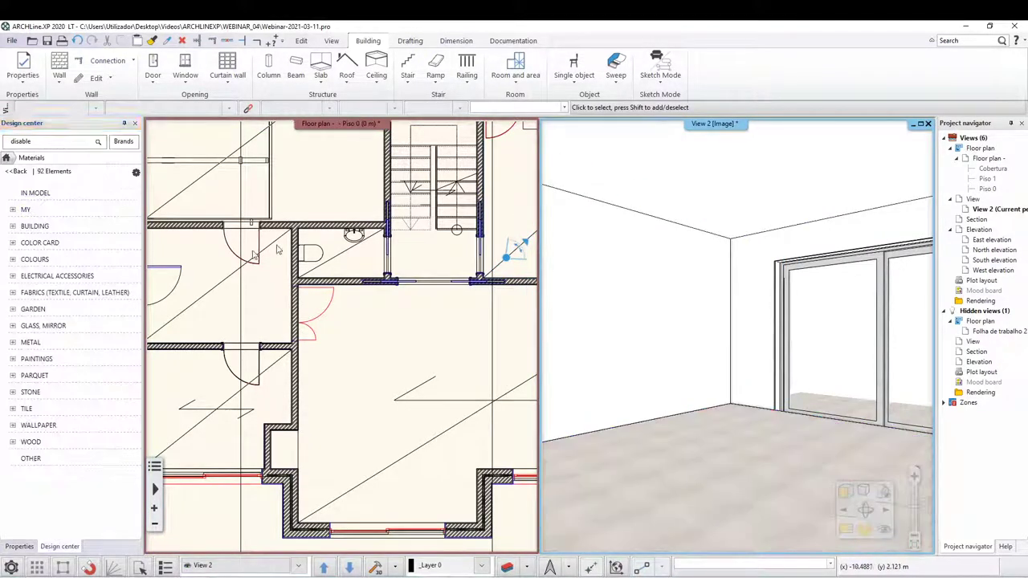
left_click(24, 171)
Create a new library material, Default material(1), and open its Material properties.
left_click(31, 248)
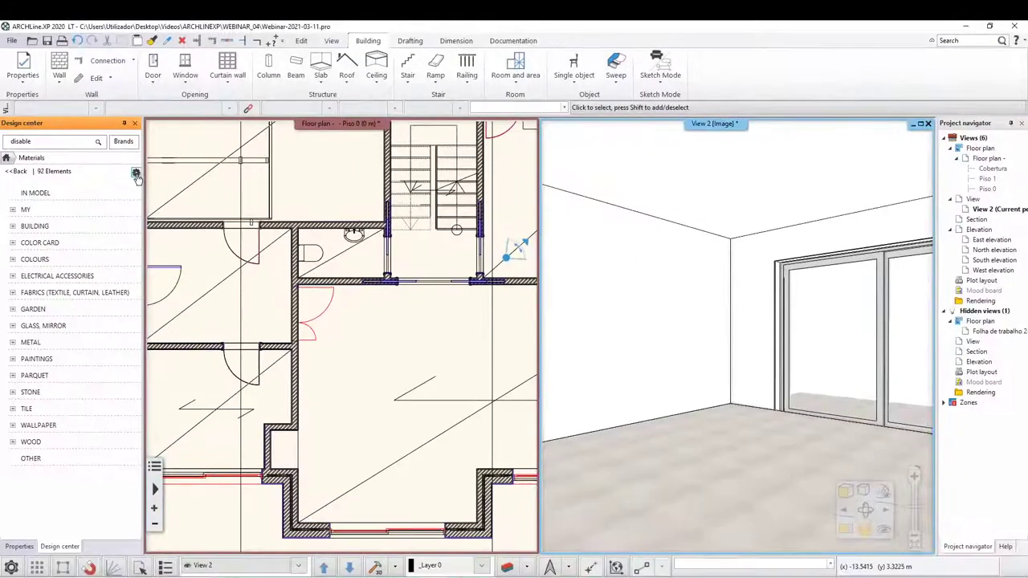
left_click(135, 174)
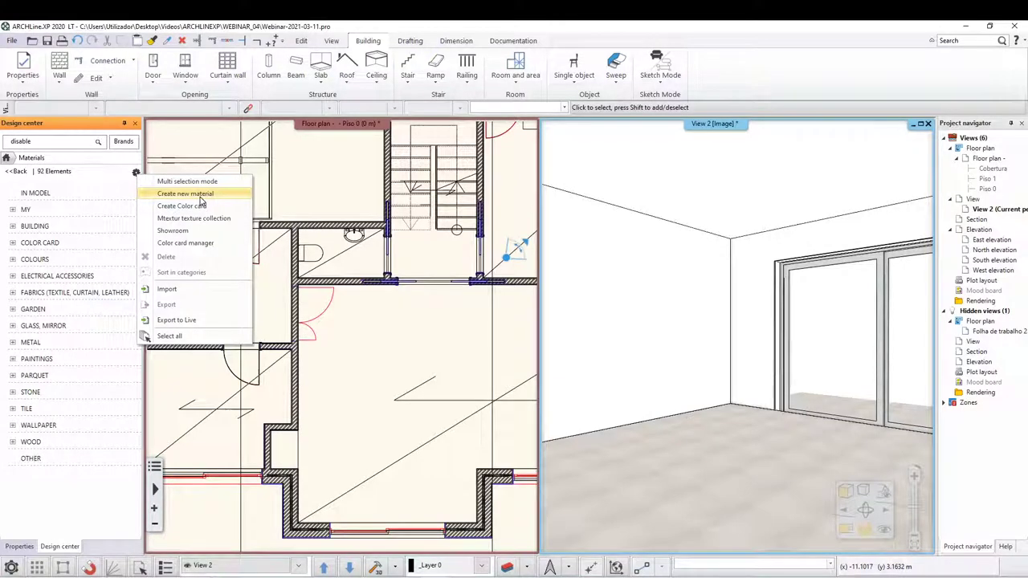
left_click(200, 195)
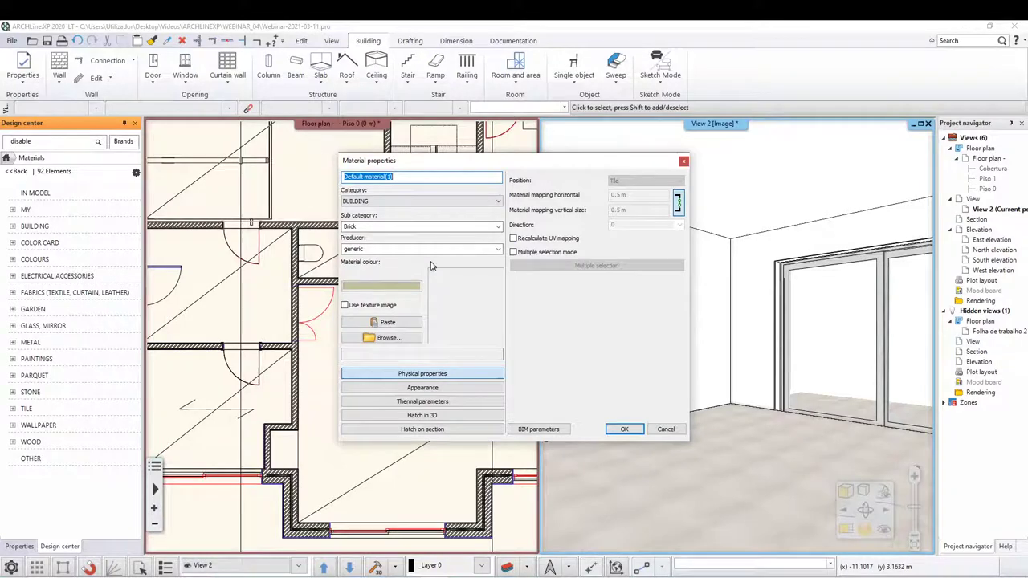
Load pe_marble_roma_gr_pol_100x100_r.jpg from Material-Library_Roca_Marble-Roma as the texture and rename the material after it.
left_click(382, 340)
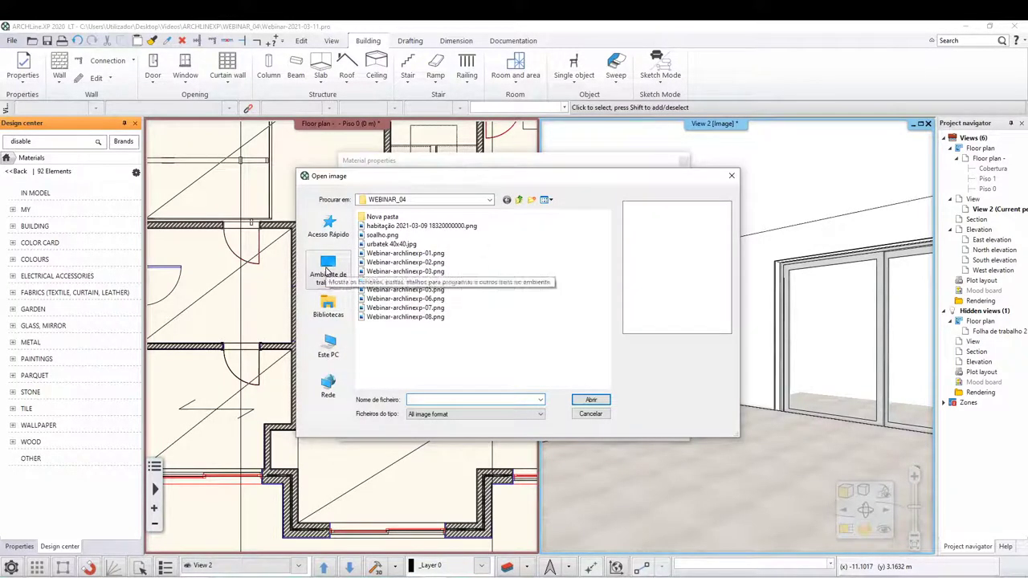
left_click(443, 202)
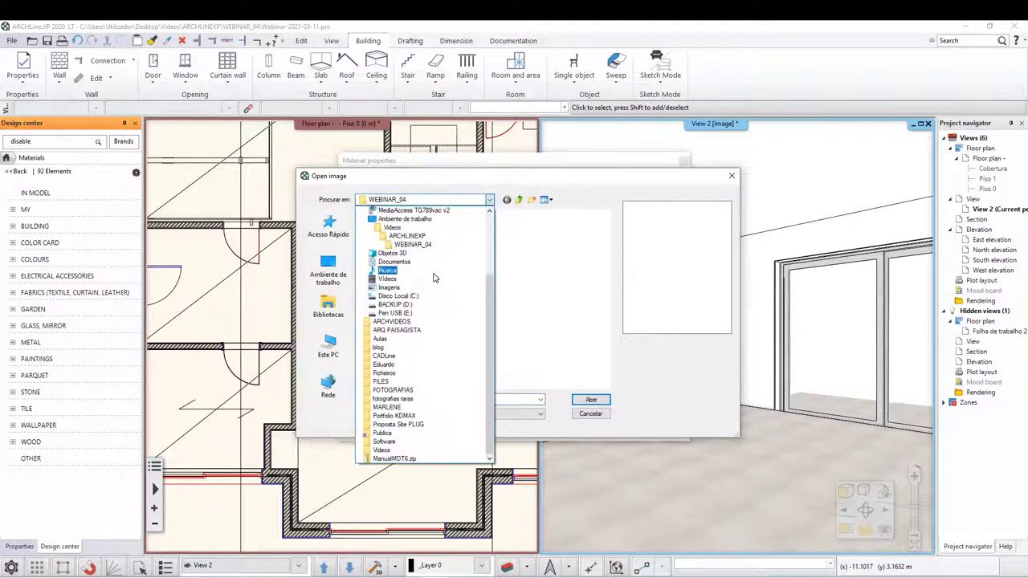
scroll(431, 275, "up", 1)
left_click(424, 255)
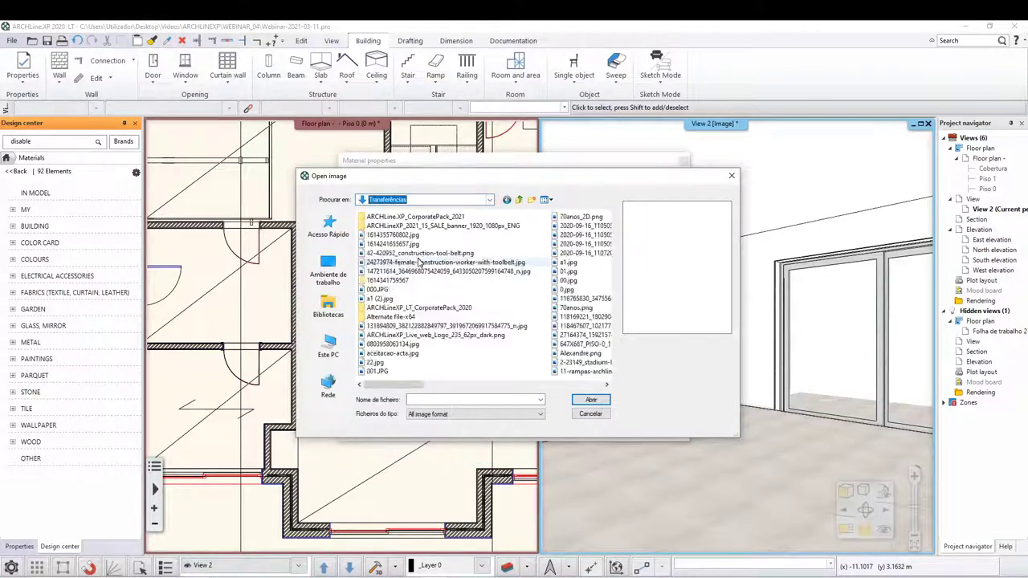
double_click(450, 222)
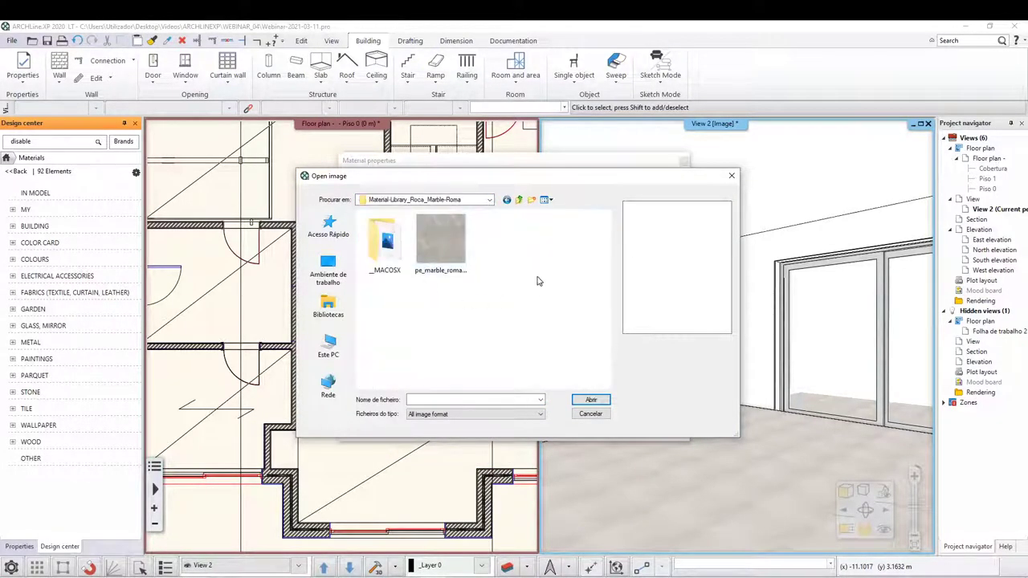
left_click(444, 241)
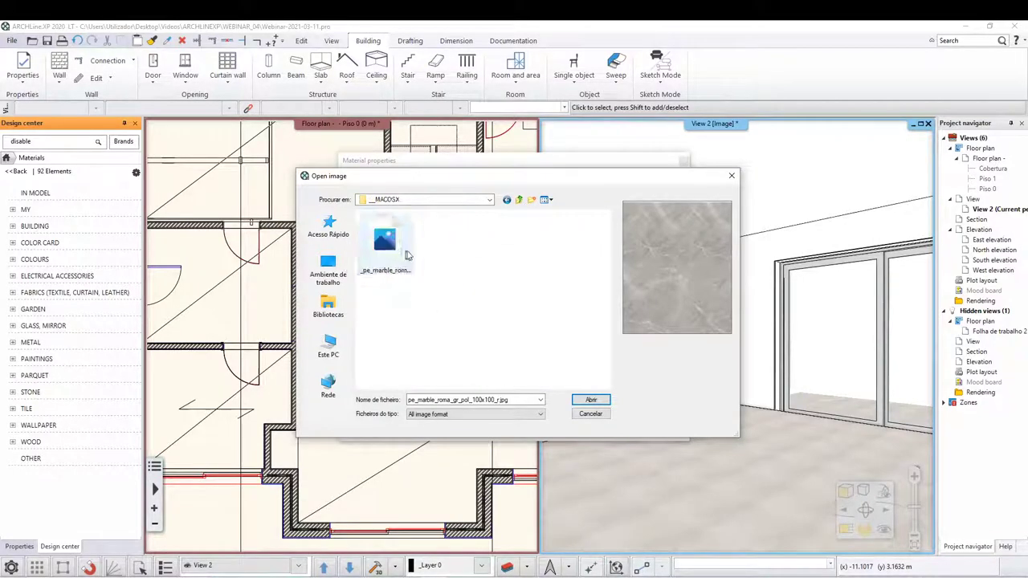
left_click(400, 255)
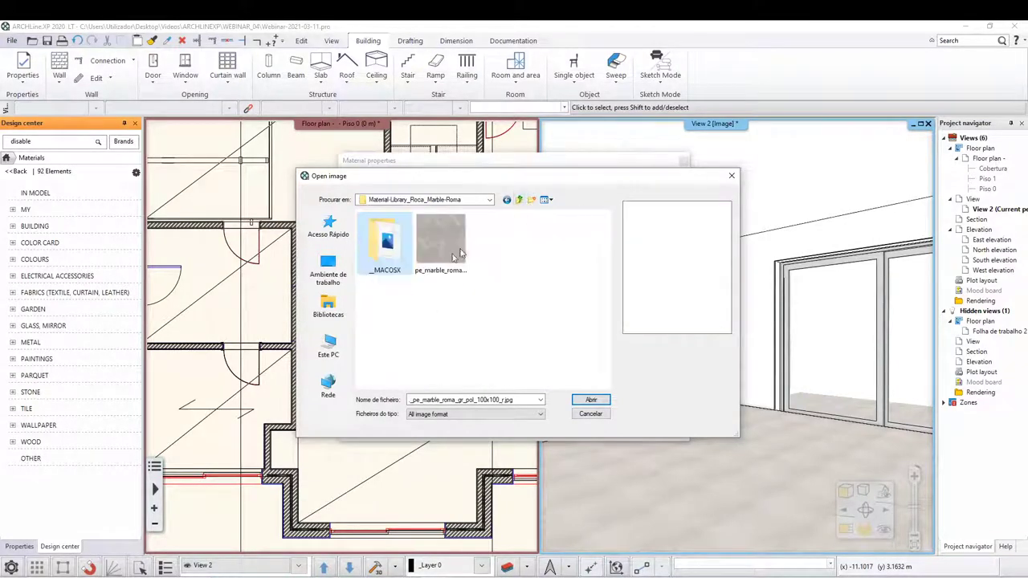
left_click(456, 254)
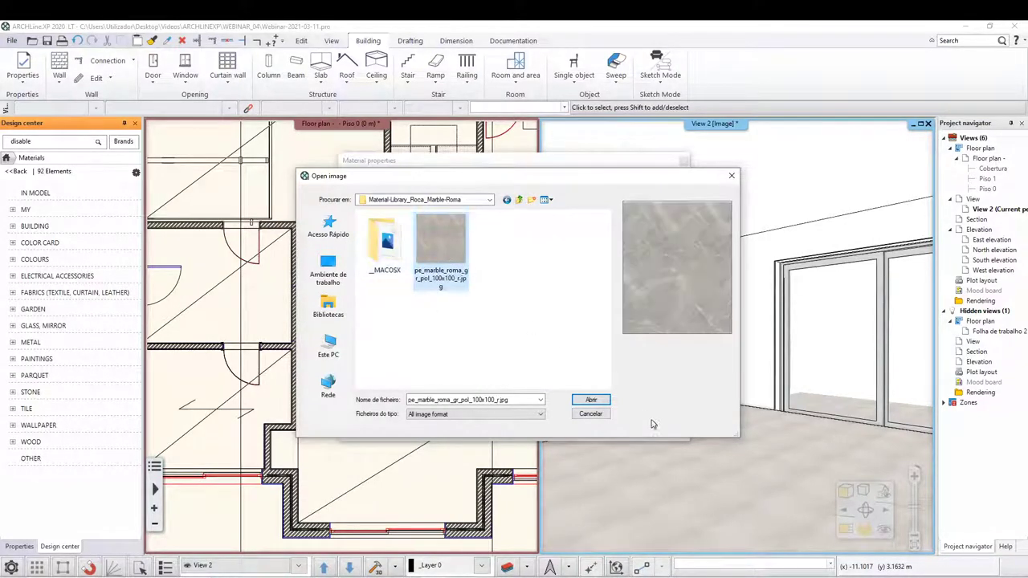
left_click(590, 401)
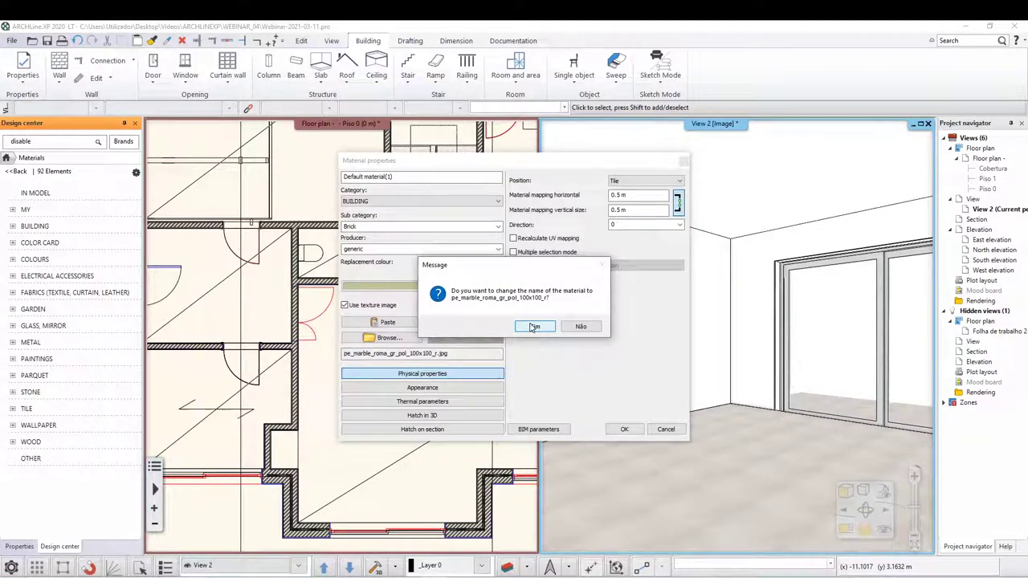
left_click(535, 328)
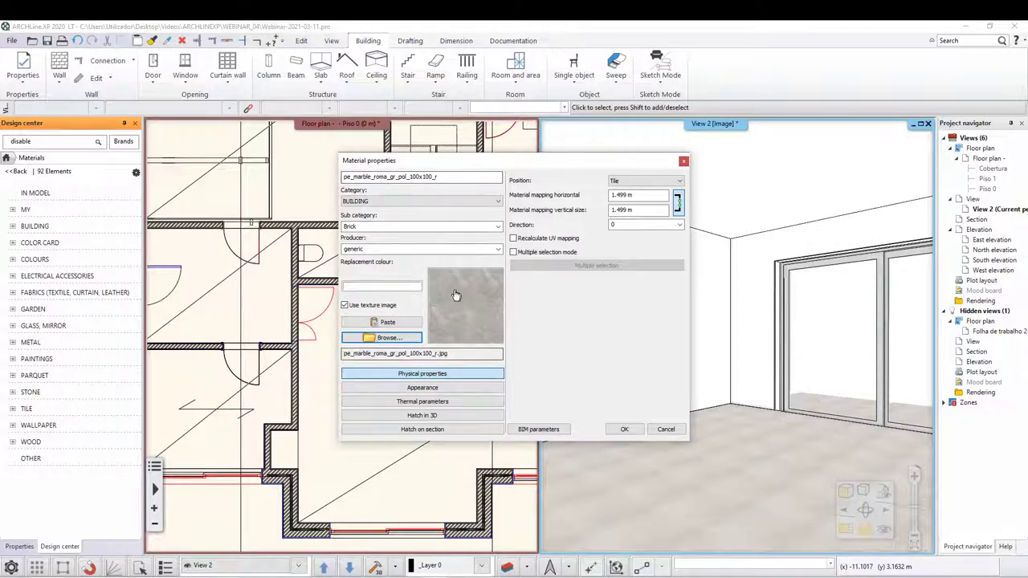
Rename the material Marble Roma, set Category to TILE, and enter Roca as sub category and producer.
left_click(426, 178)
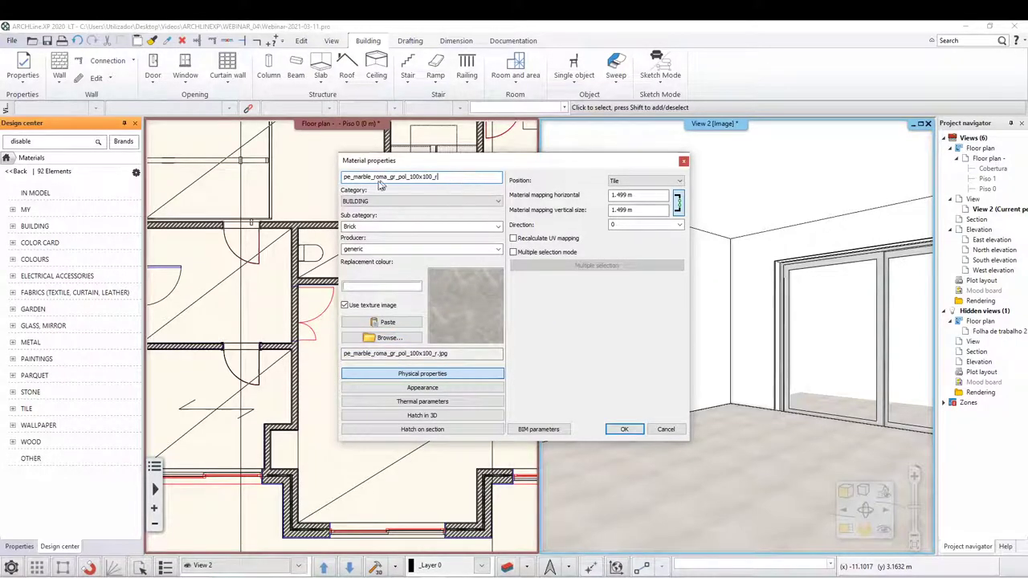
double_click(478, 176)
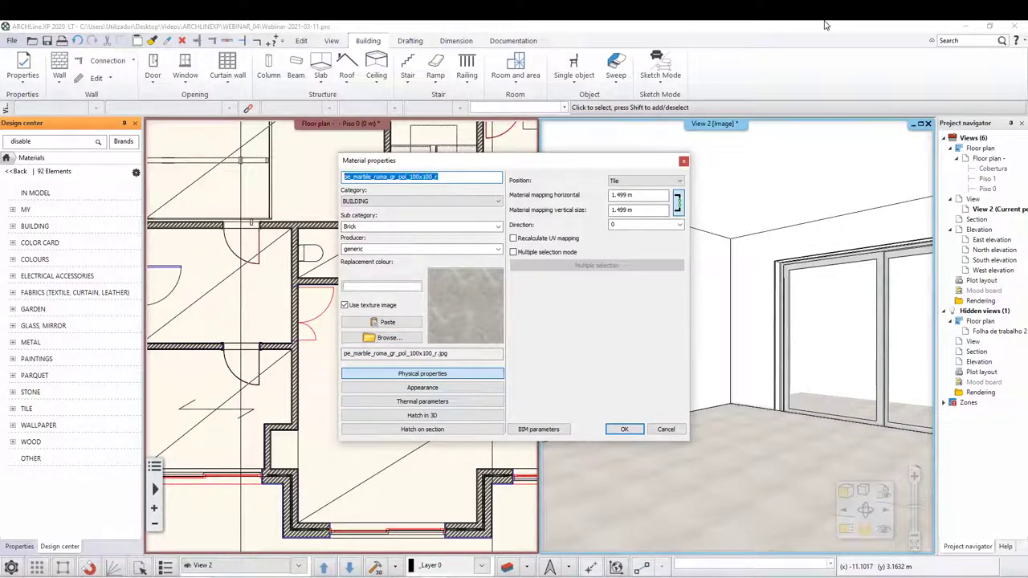
type("Marble ")
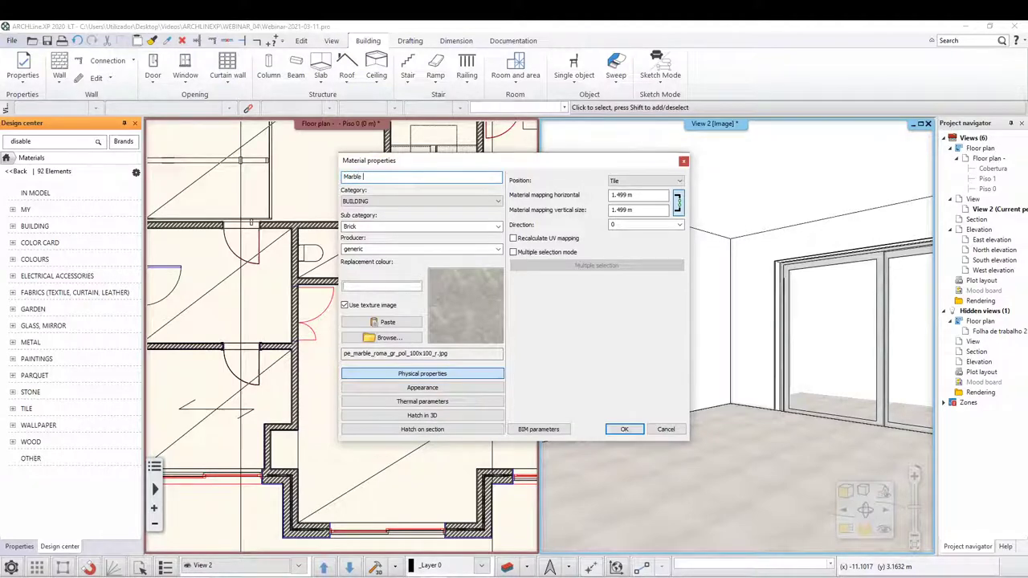
type("Roma")
left_click(390, 202)
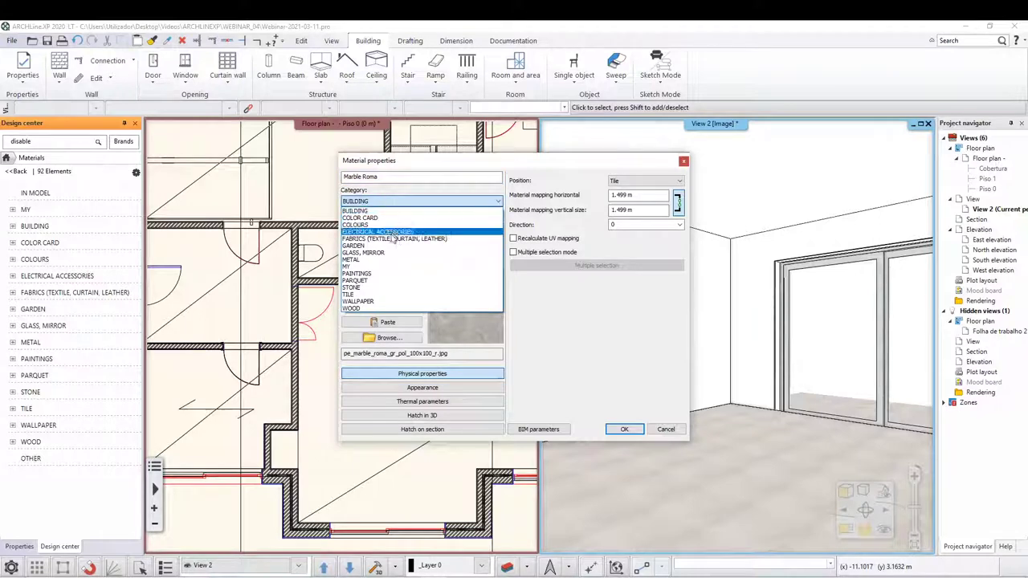
left_click(383, 296)
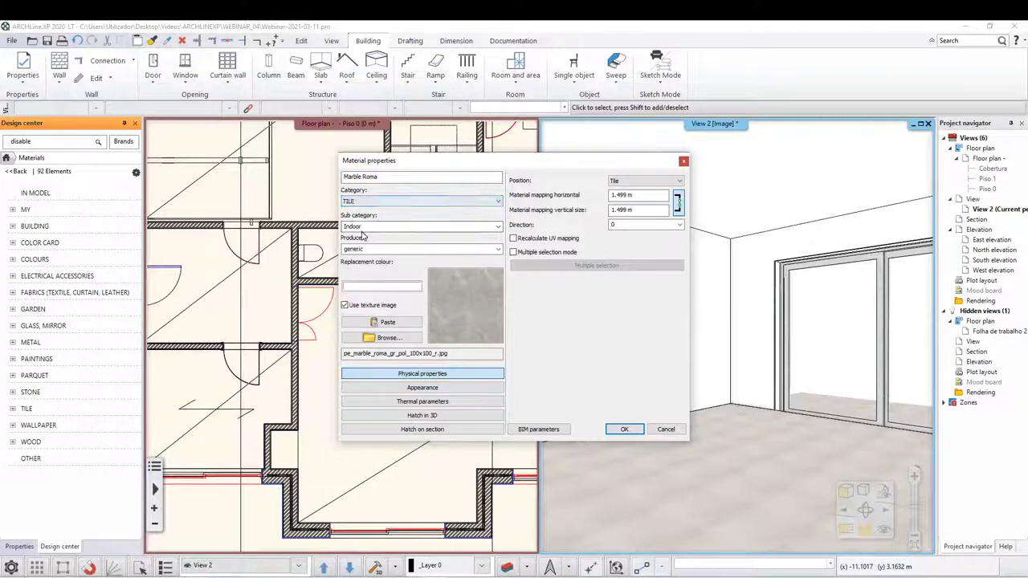
left_click(497, 228)
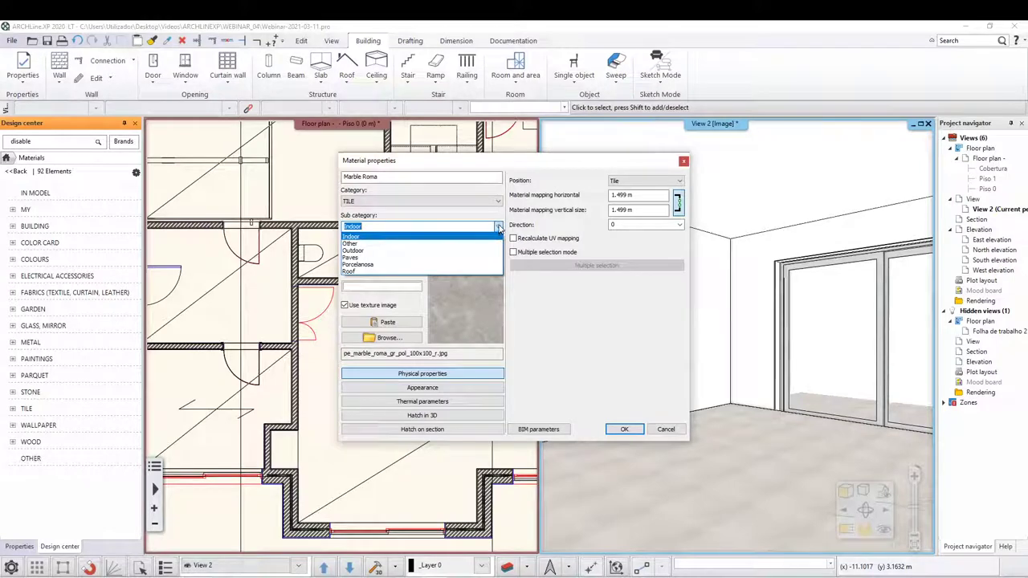
left_click(498, 228)
type("Roo")
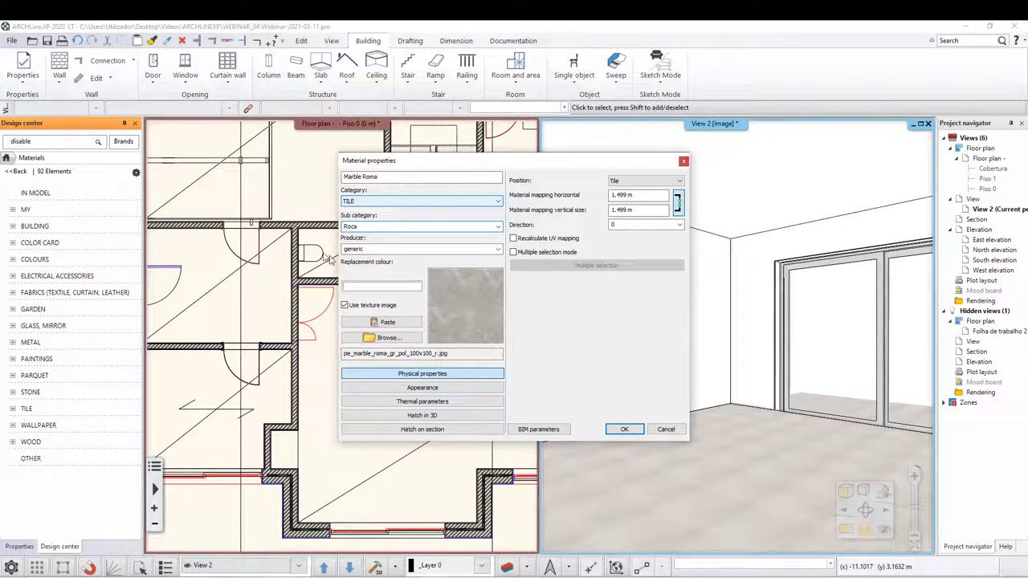
left_click(410, 249)
type("Roca")
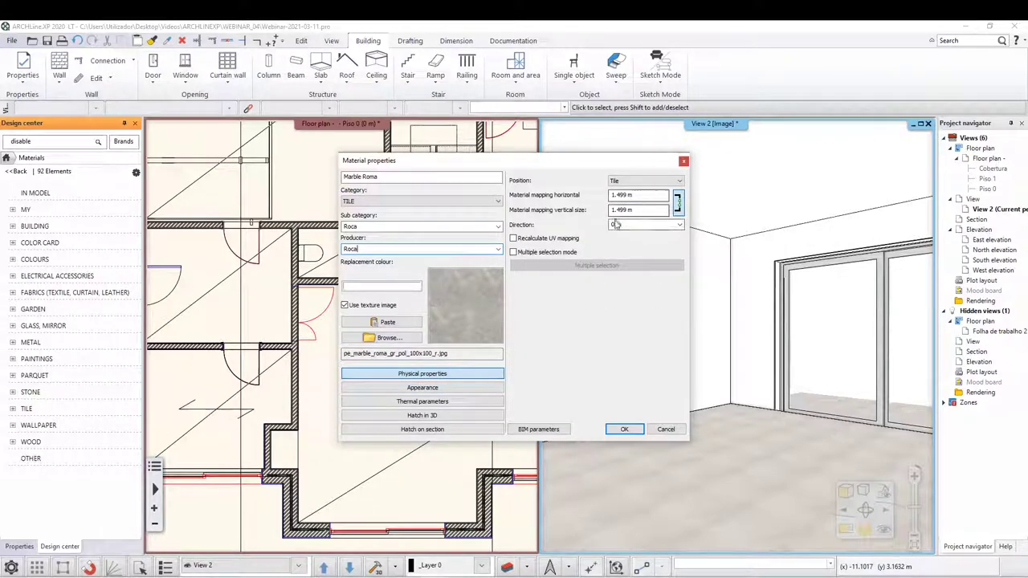
mouse_move(428, 562)
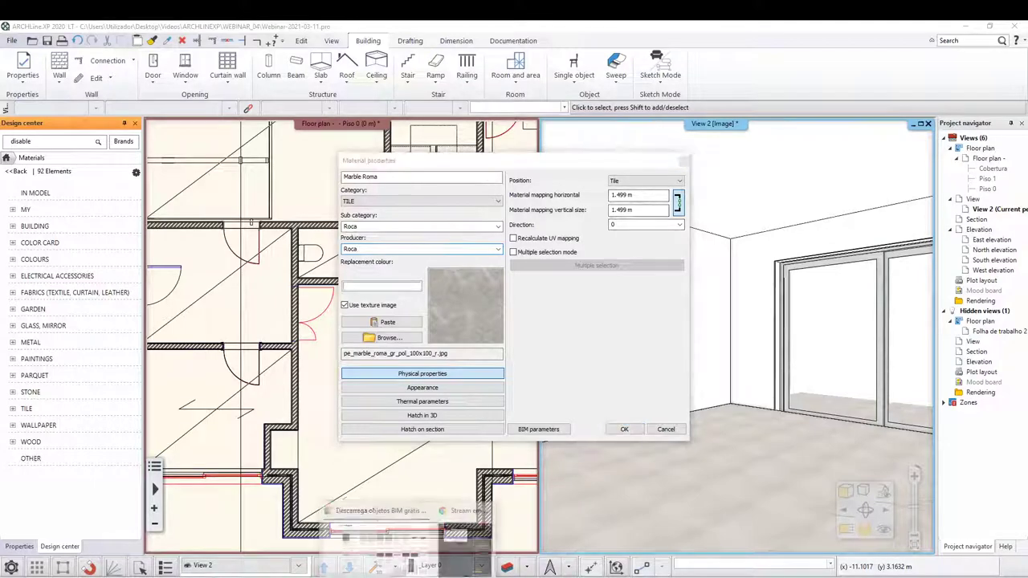
Set the texture mapping size to 1 m horizontally and vertically, keeping Tile positioning.
left_click(392, 536)
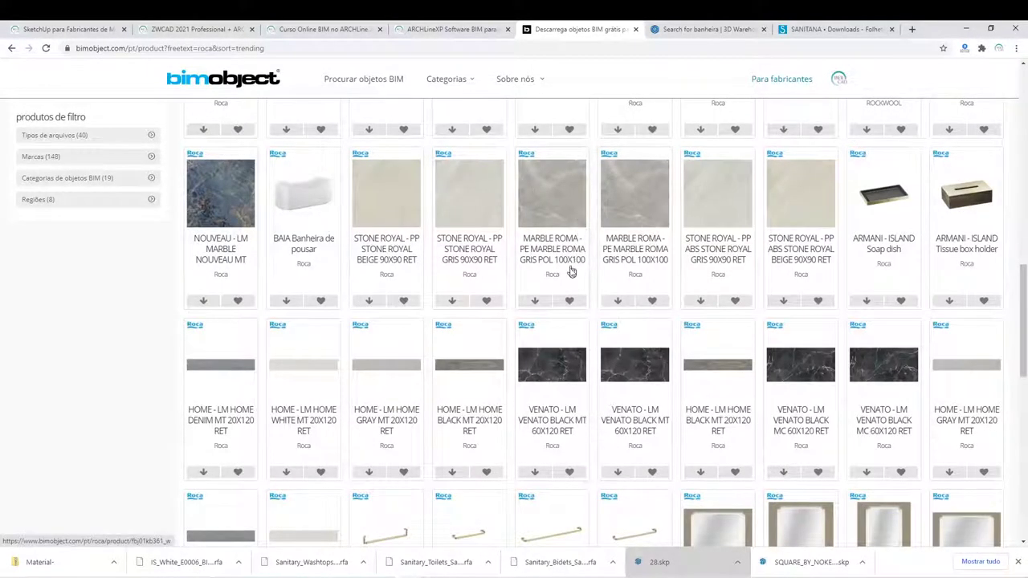
key("alt+Tab")
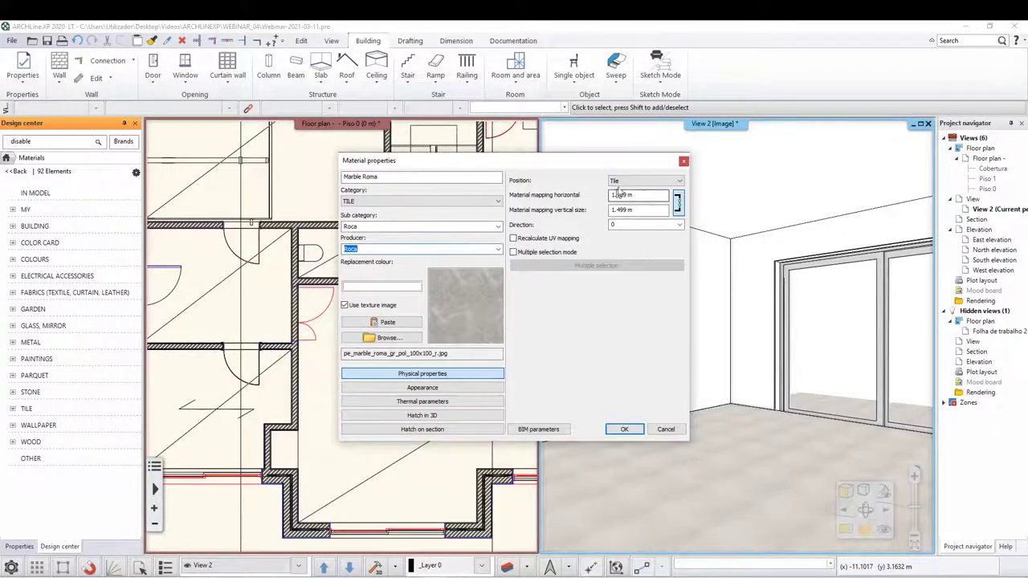
double_click(620, 195)
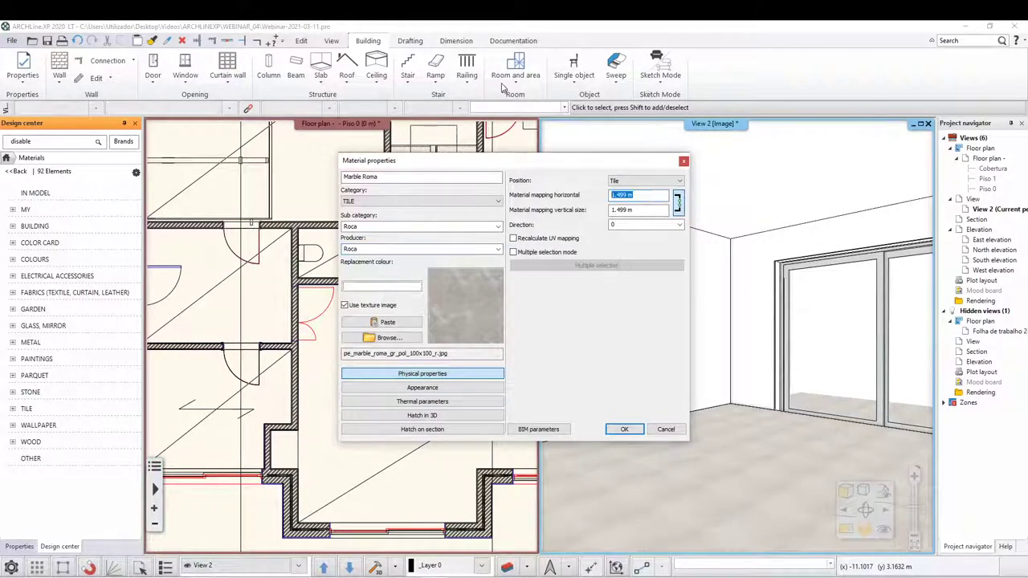
type("1")
key("Tab")
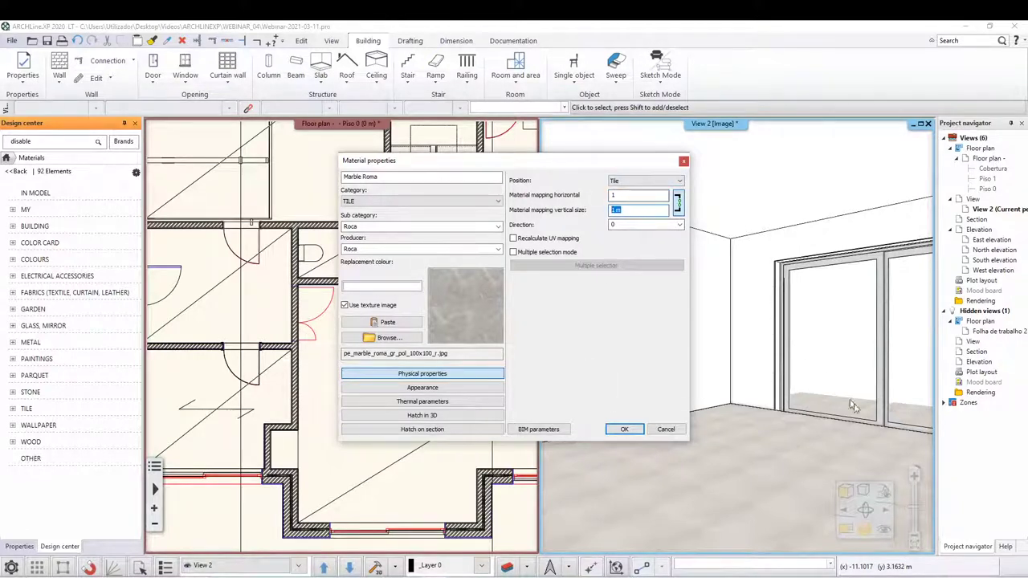
key("Return")
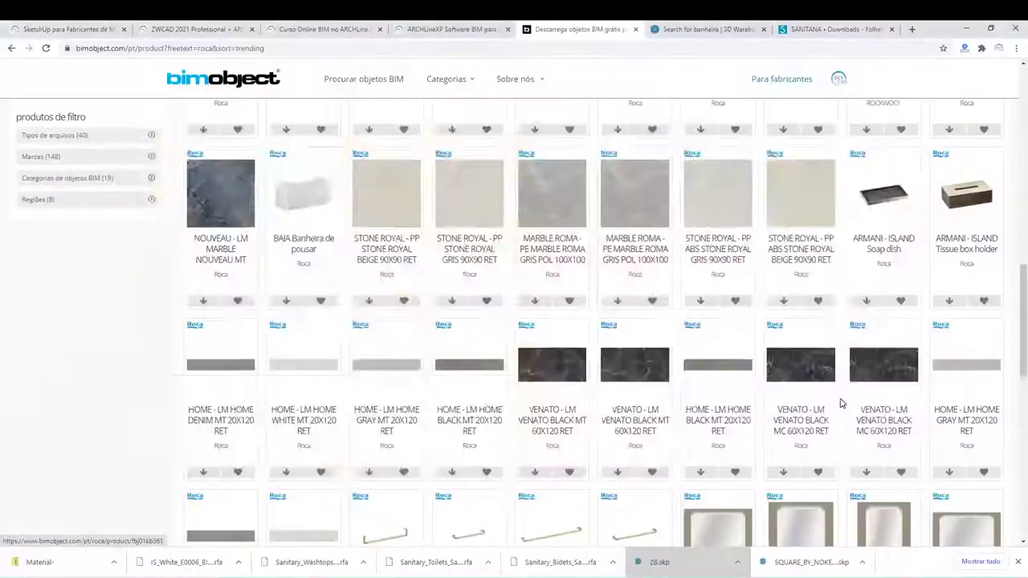
key("alt+Tab")
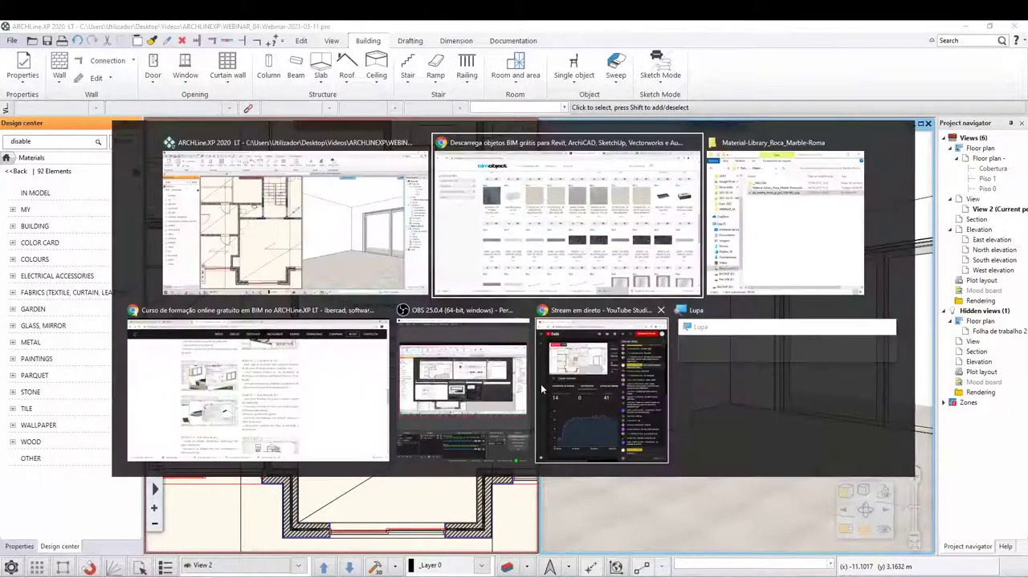
left_click(548, 267)
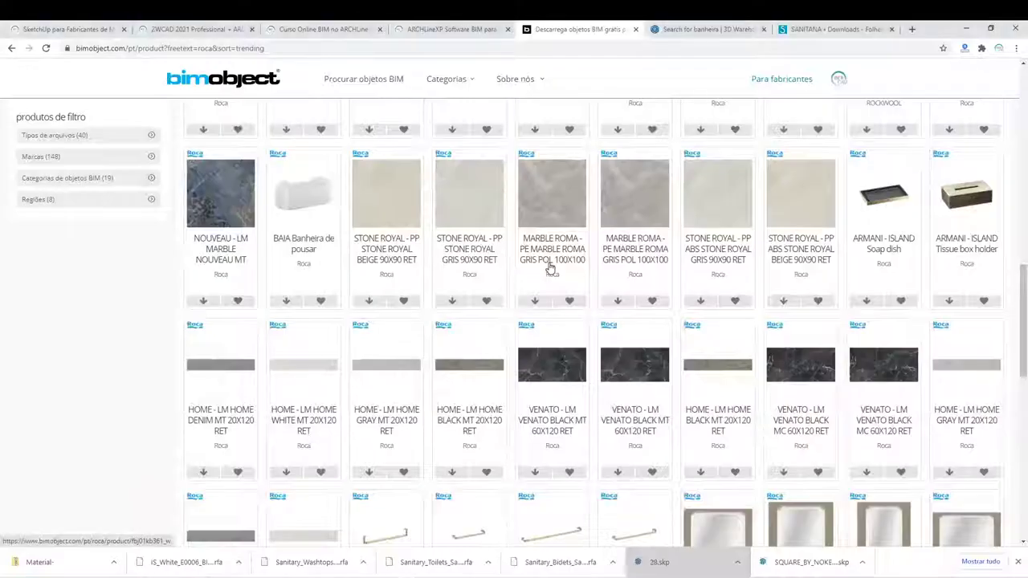
key("alt+Tab")
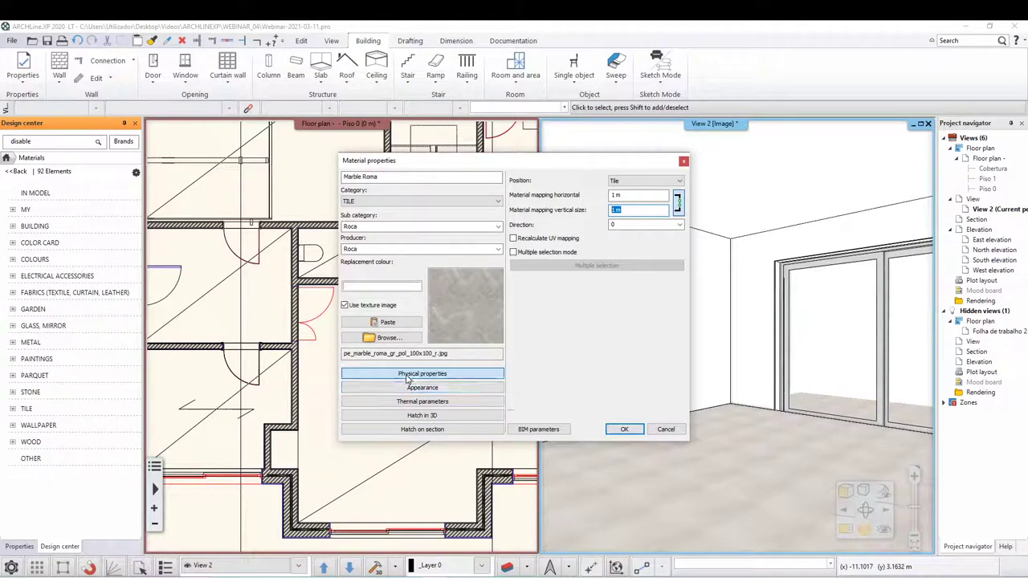
left_click(678, 203)
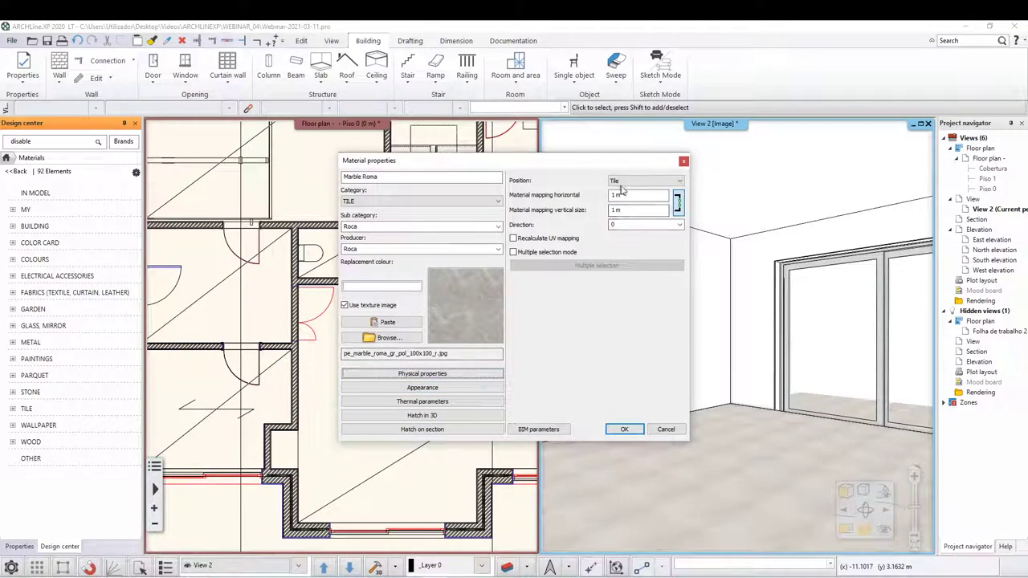
left_click(643, 181)
left_click(627, 188)
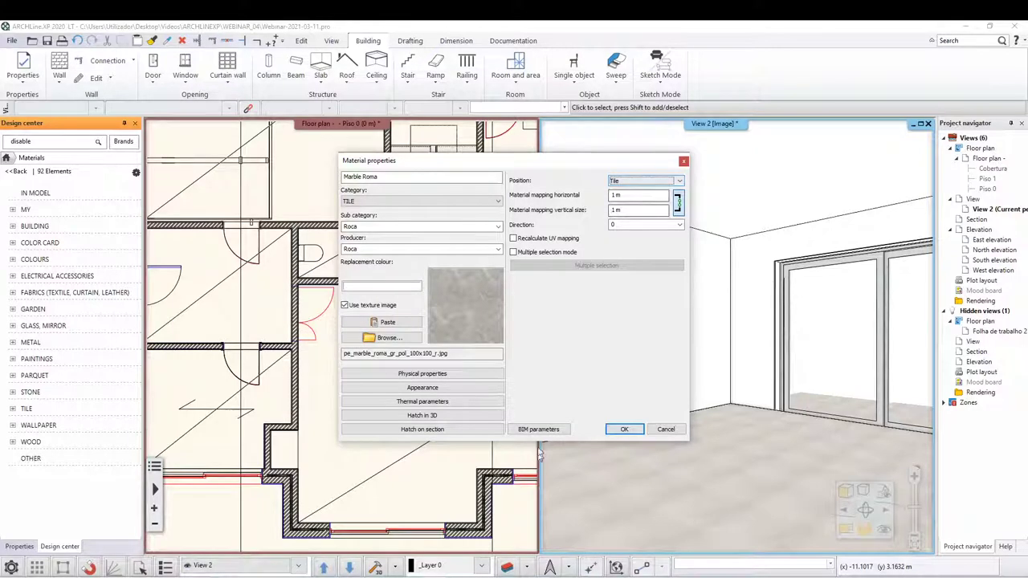
Raise the material's appearance reflection value from 0.03 to 0.10.
left_click(421, 375)
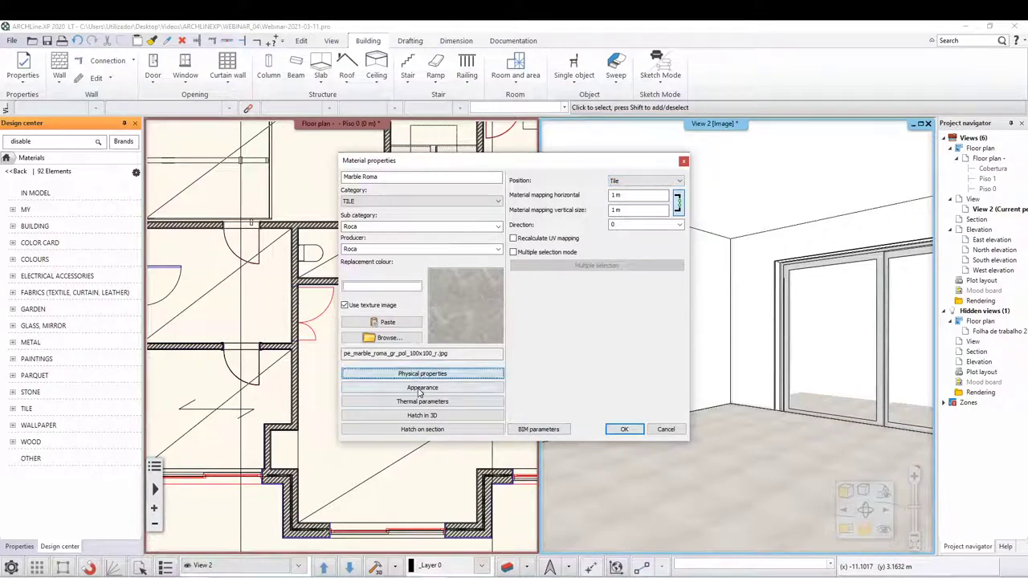
left_click(421, 389)
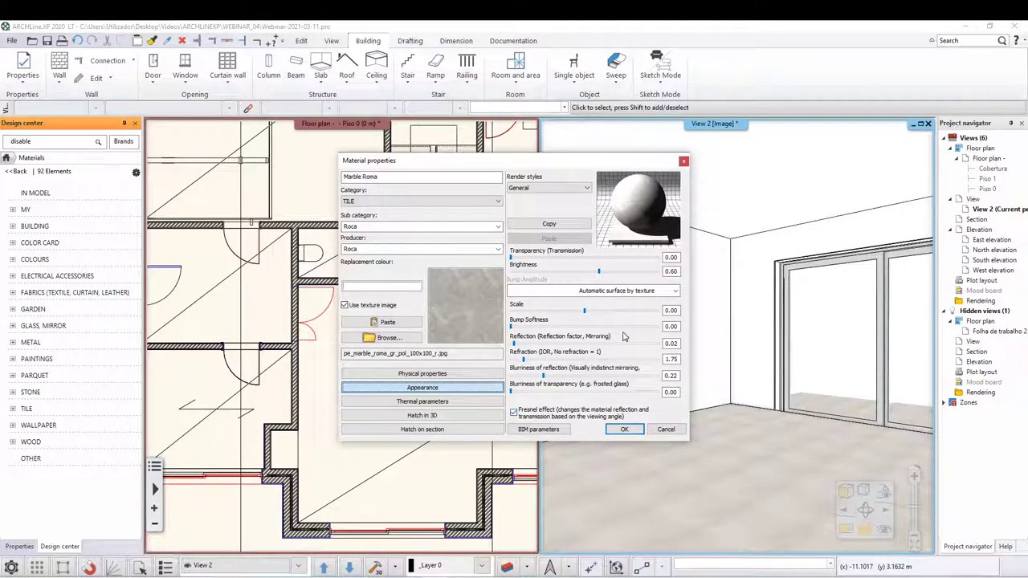
double_click(674, 344)
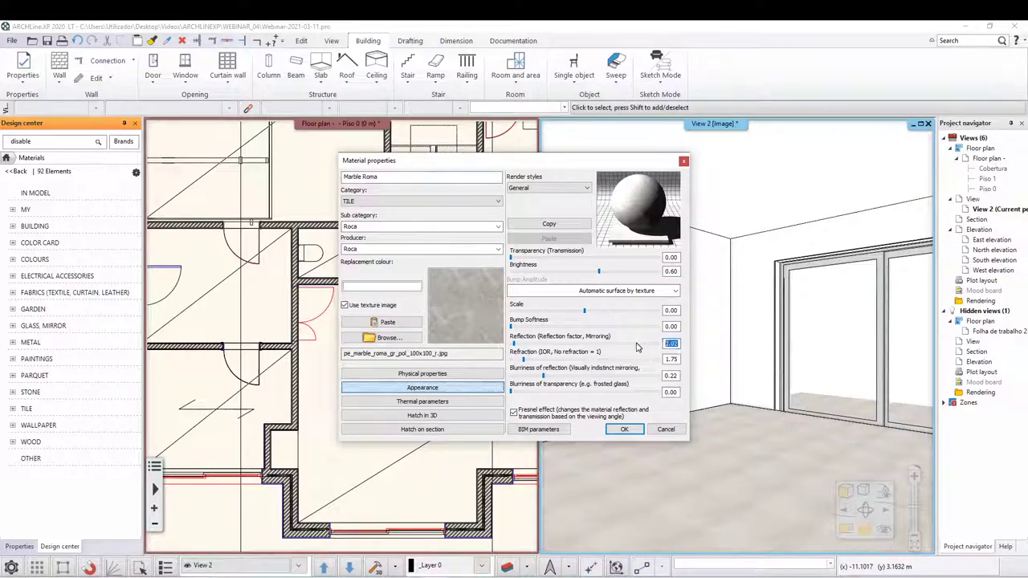
type("0.")
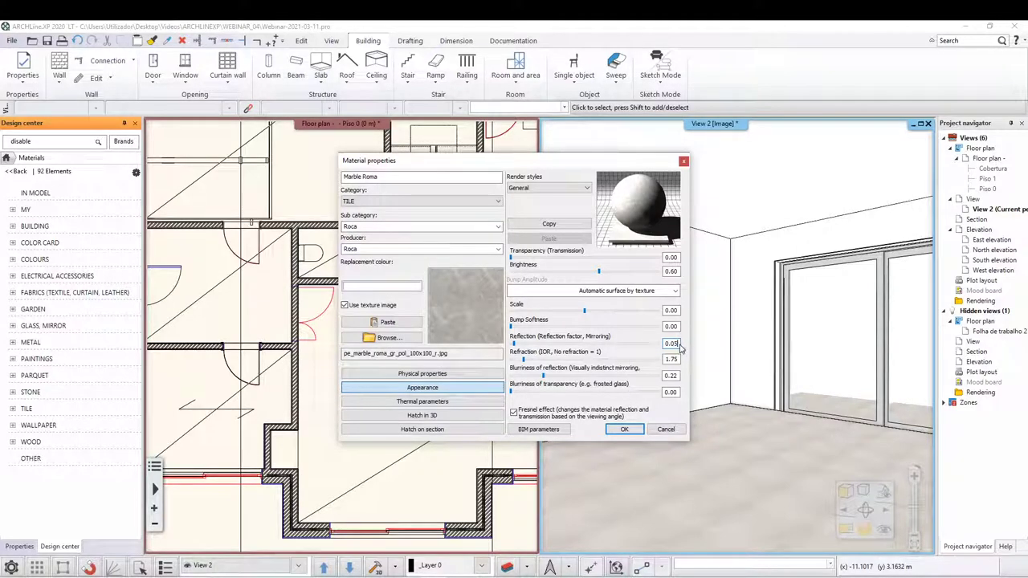
type(".1")
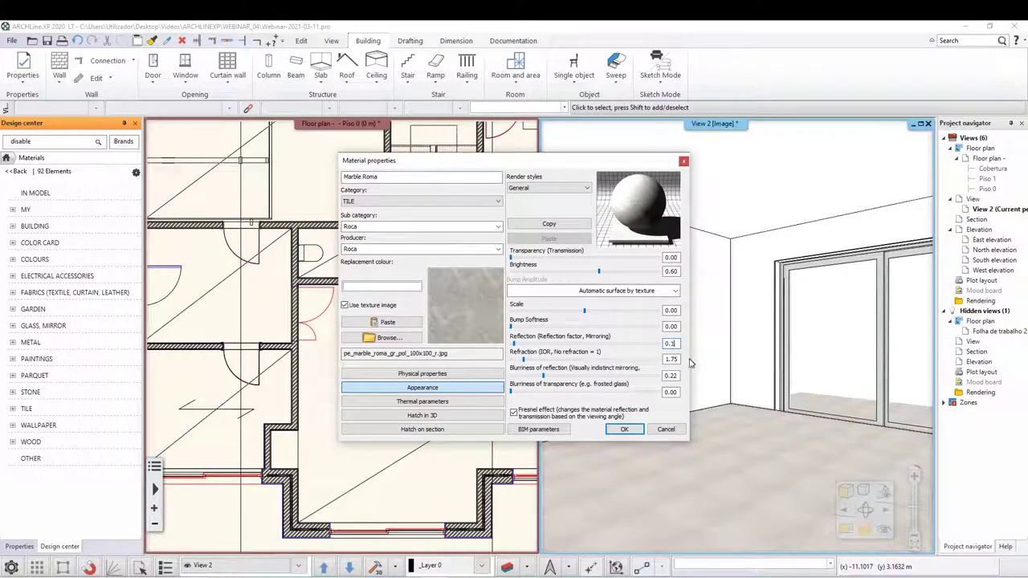
left_click(670, 326)
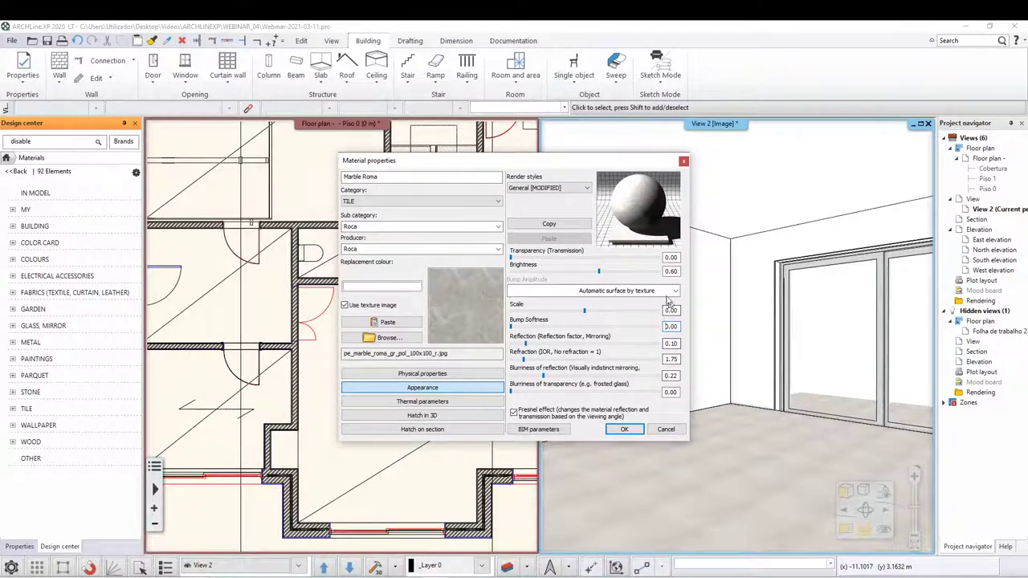
left_click(444, 401)
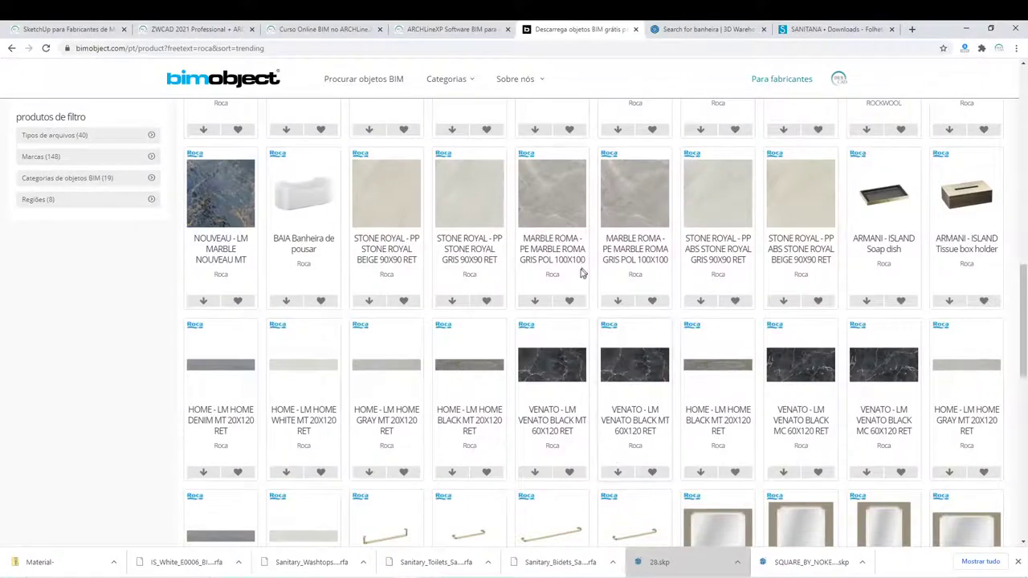
Review the MARBLE ROMA 100X100 product's Links, Classificação, Relacionado, Properties and Descrição tabs on BIMobject.
left_click(559, 256)
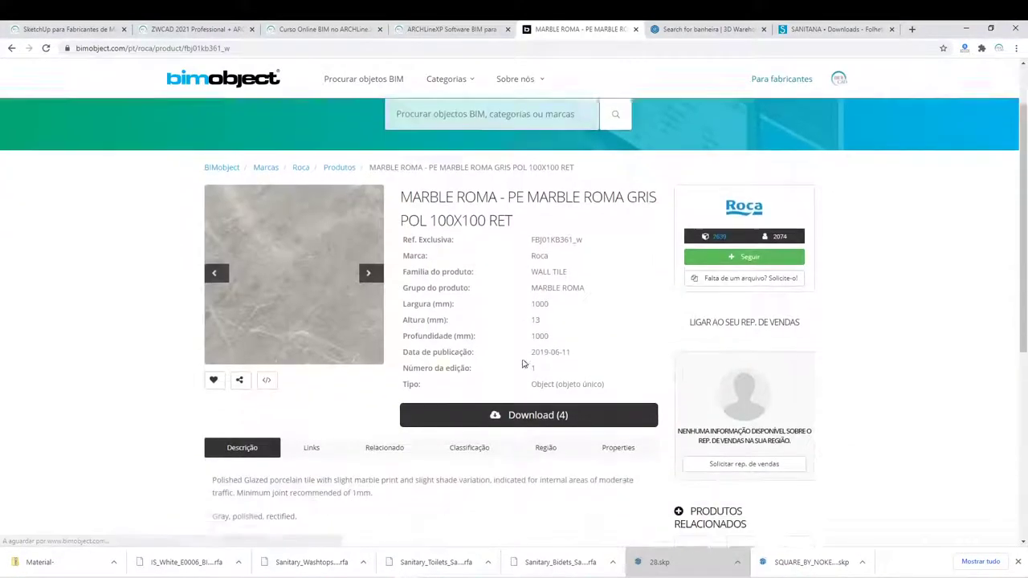
scroll(522, 362, "down", 2)
left_click(311, 308)
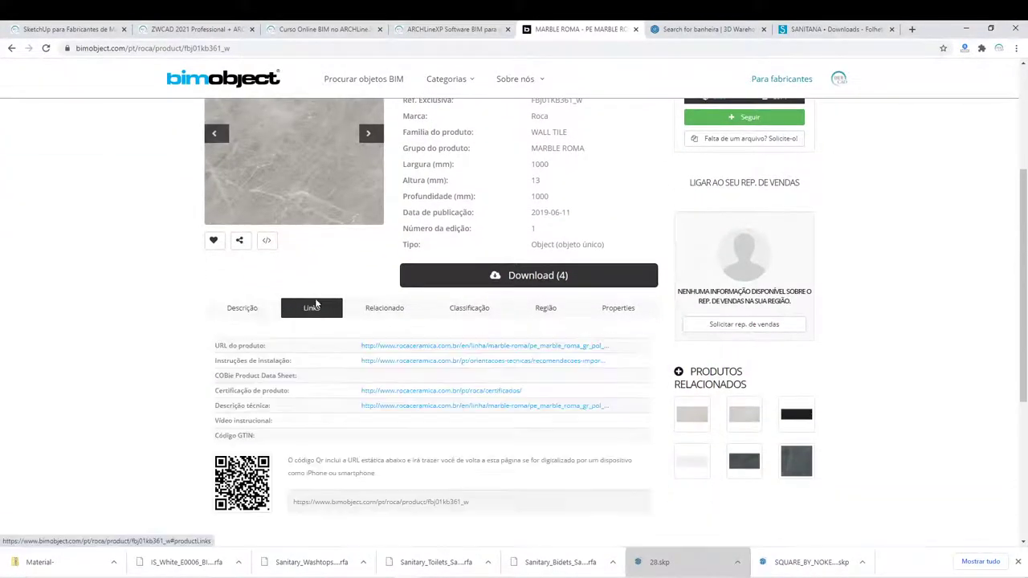
left_click(484, 310)
scroll(433, 335, "down", 1)
scroll(438, 336, "down", 2)
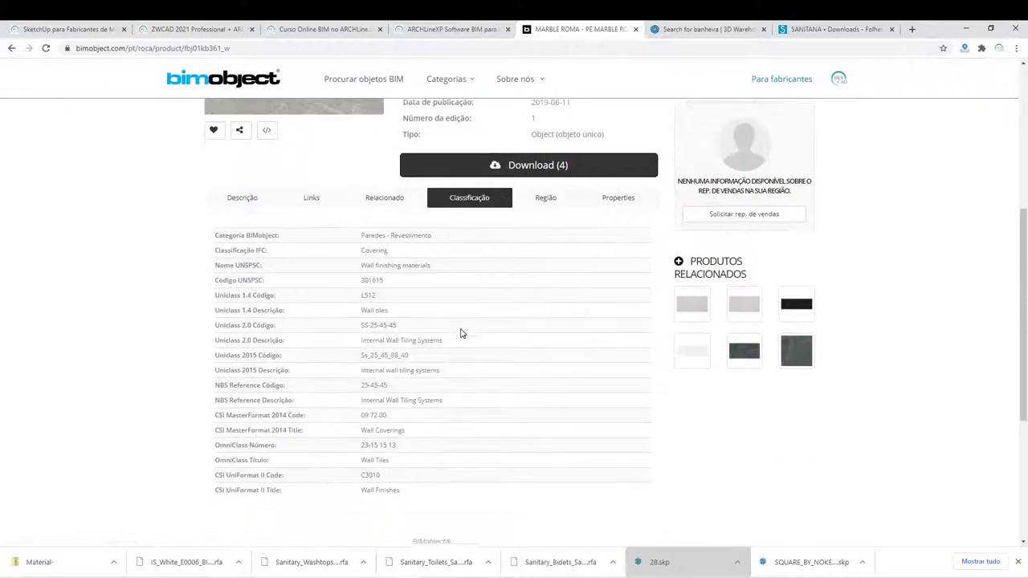
left_click(384, 146)
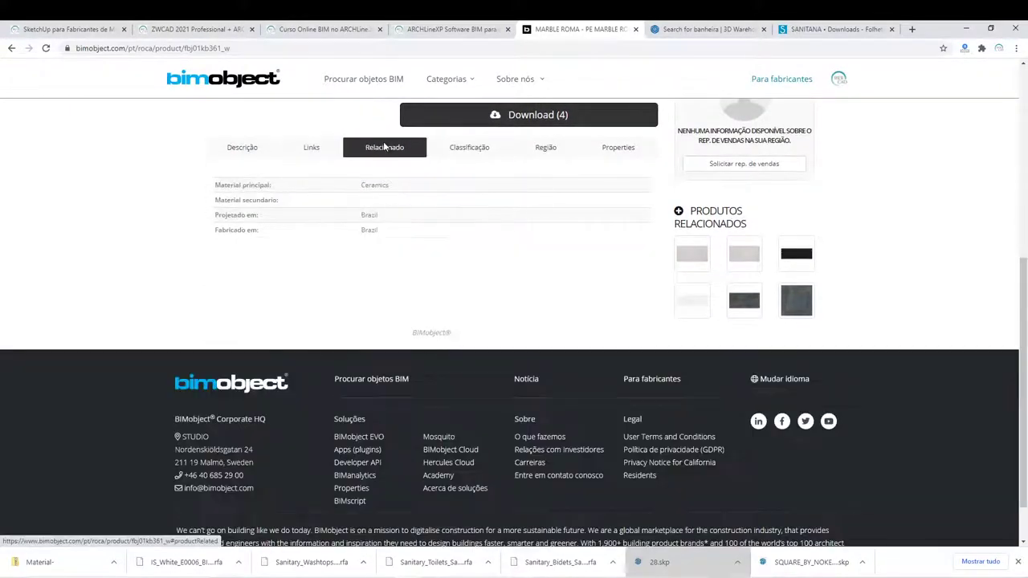
left_click(630, 157)
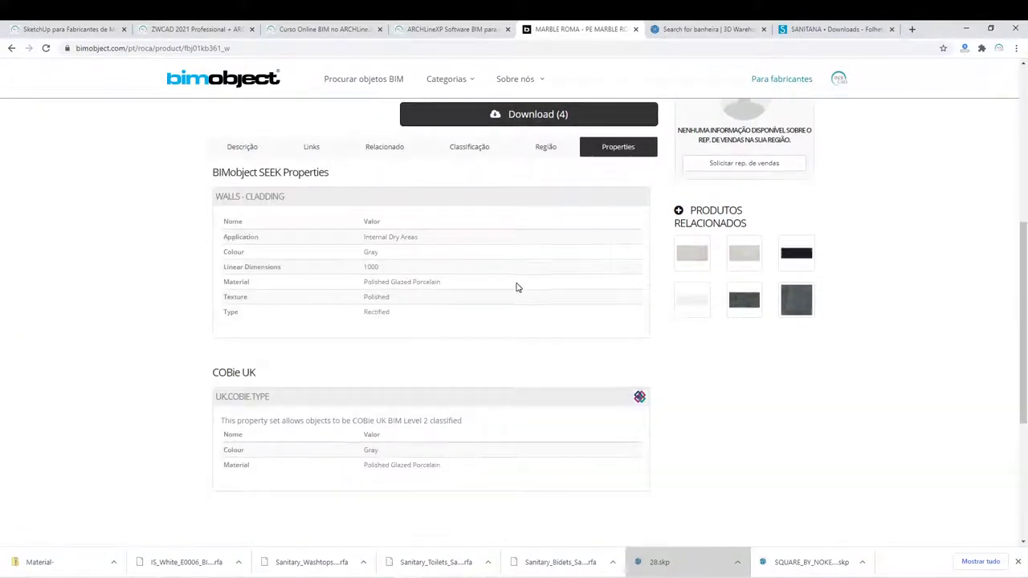
scroll(516, 283, "down", 1)
scroll(492, 258, "up", 3)
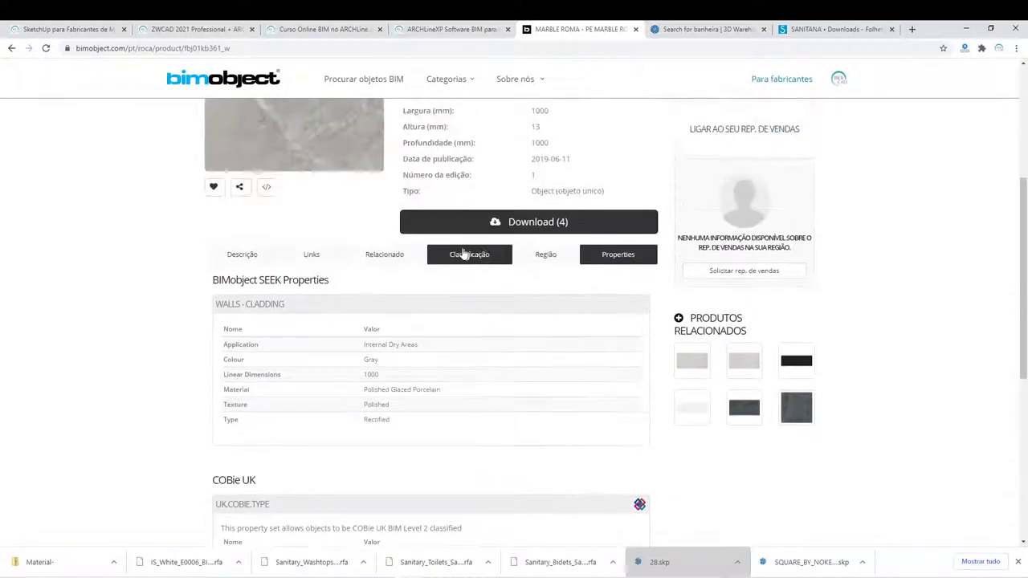
left_click(312, 255)
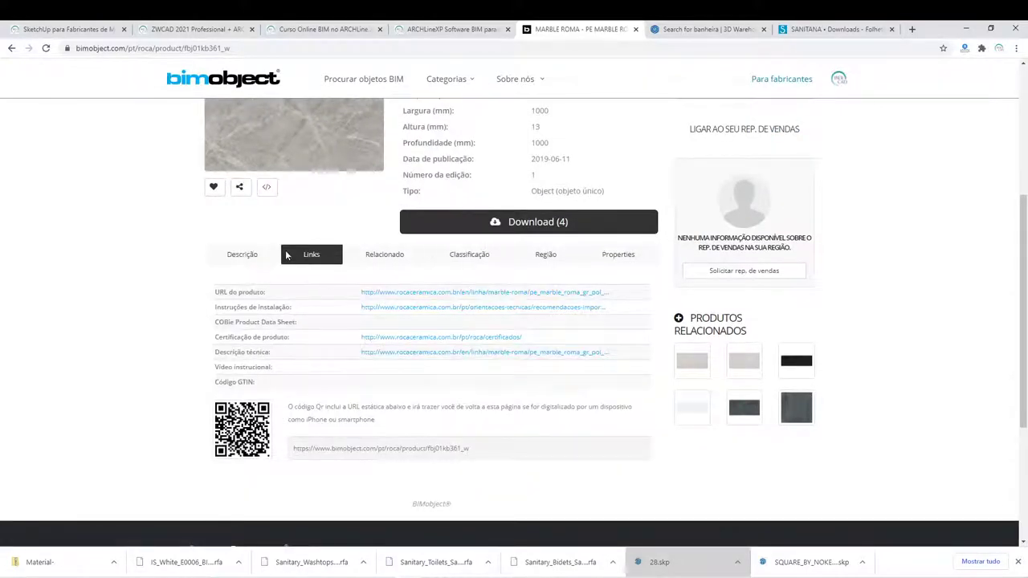
left_click(239, 263)
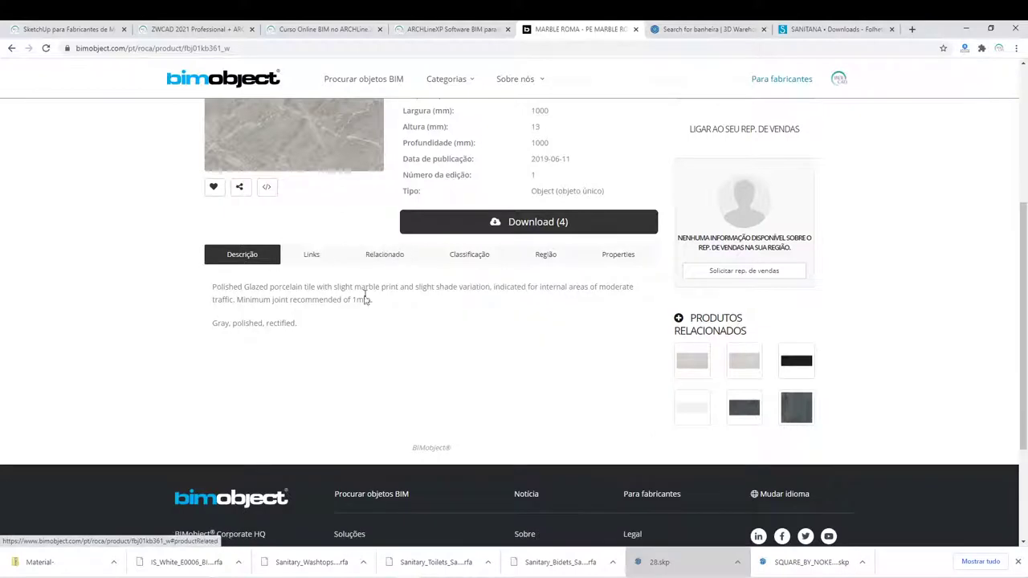
scroll(450, 338, "up", 3)
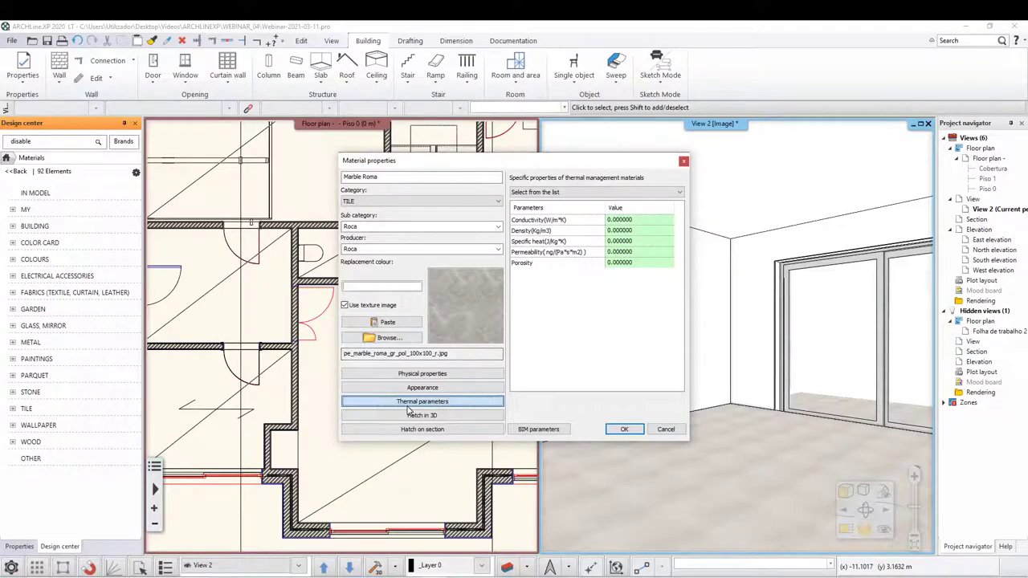
Check the 3D hatch colour and Strip pattern, then uncheck Show to hide the hatch in 3D.
left_click(419, 415)
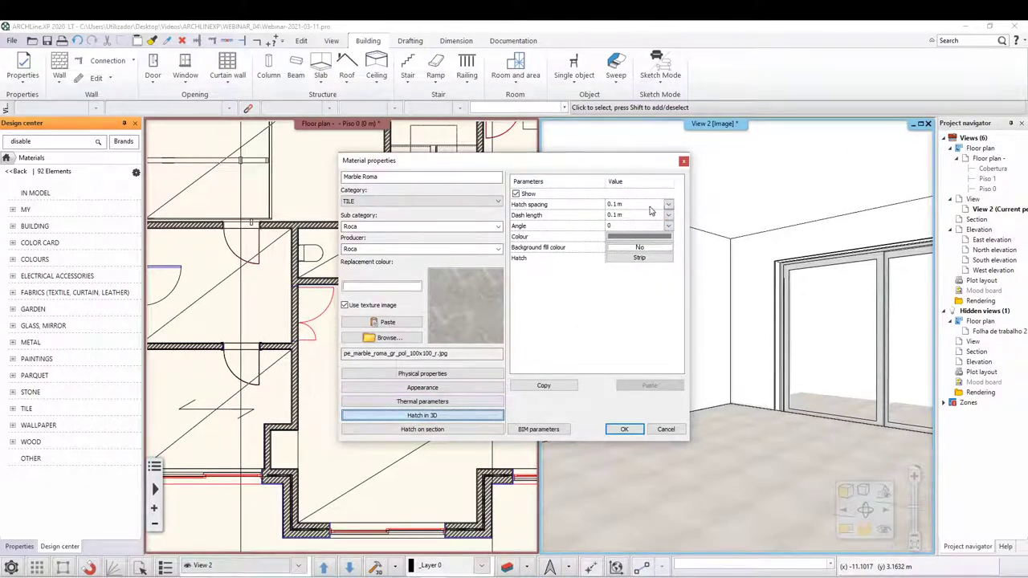
left_click(631, 238)
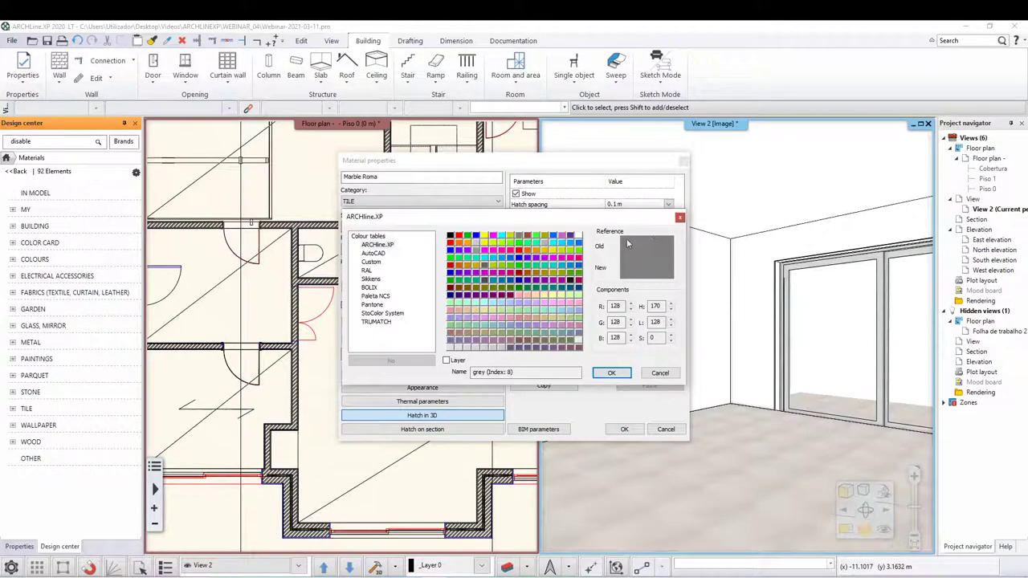
left_click(680, 218)
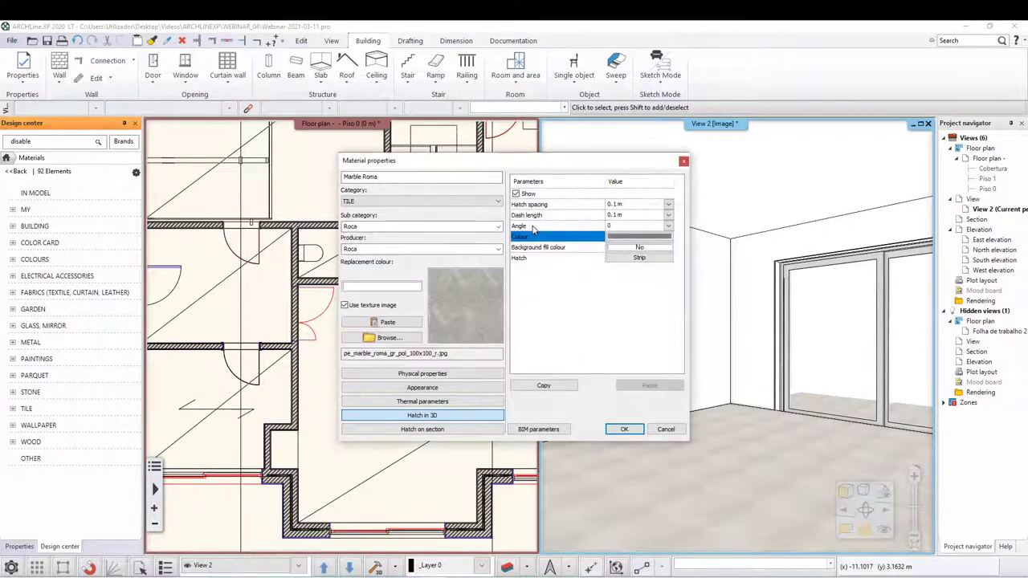
left_click(634, 247)
left_click(629, 252)
left_click(631, 257)
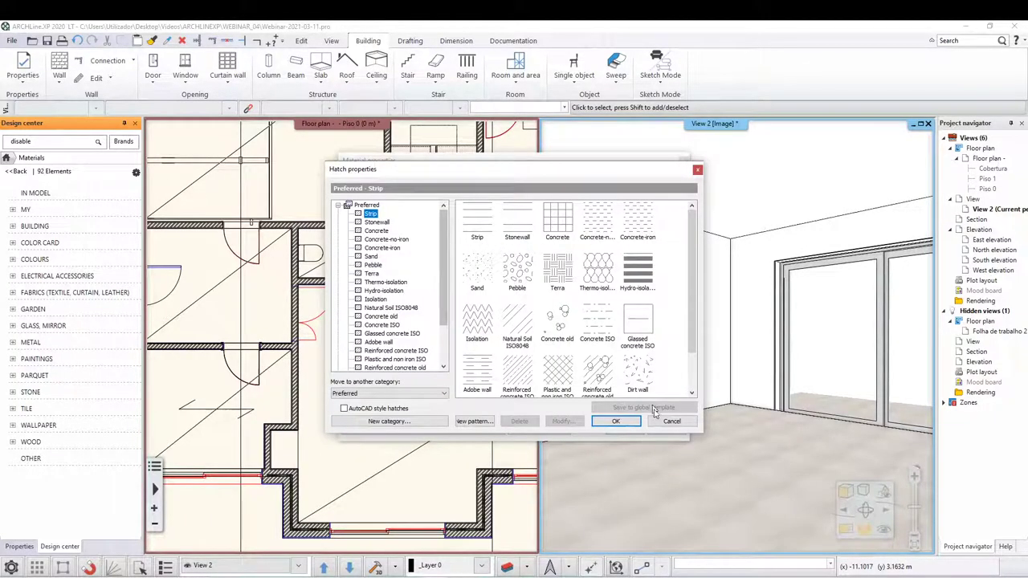
left_click(657, 419)
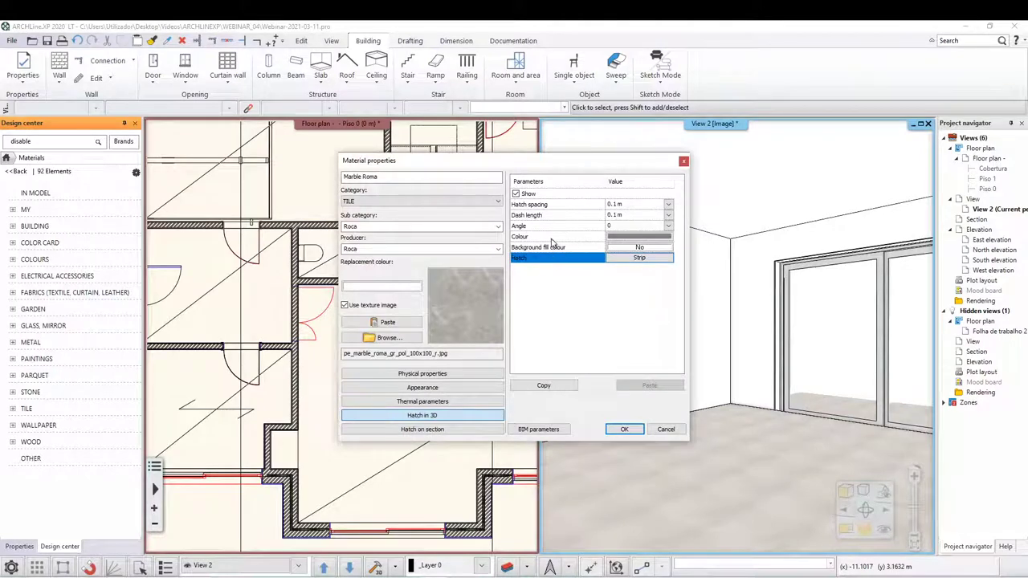
left_click(516, 195)
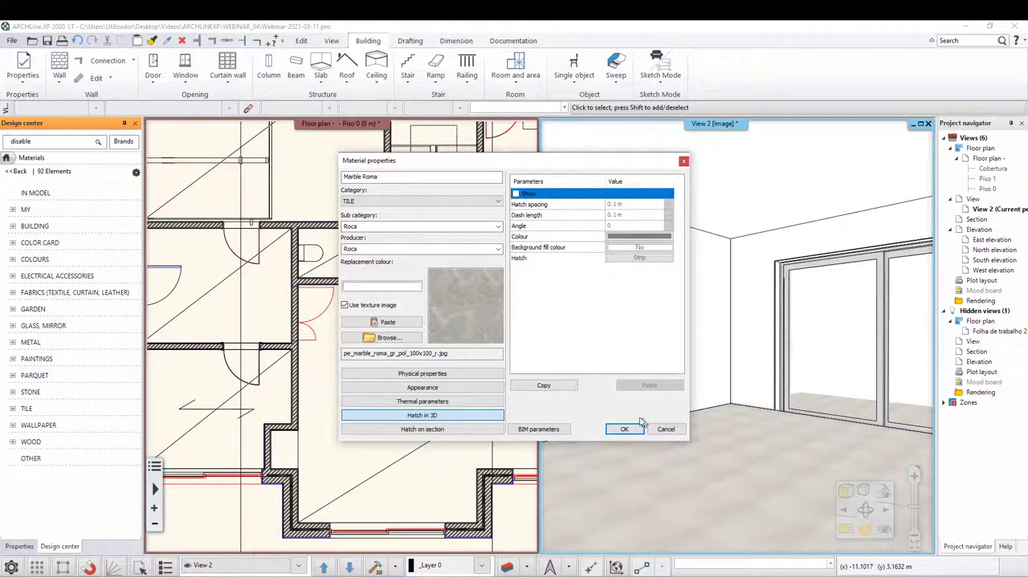
left_click(438, 430)
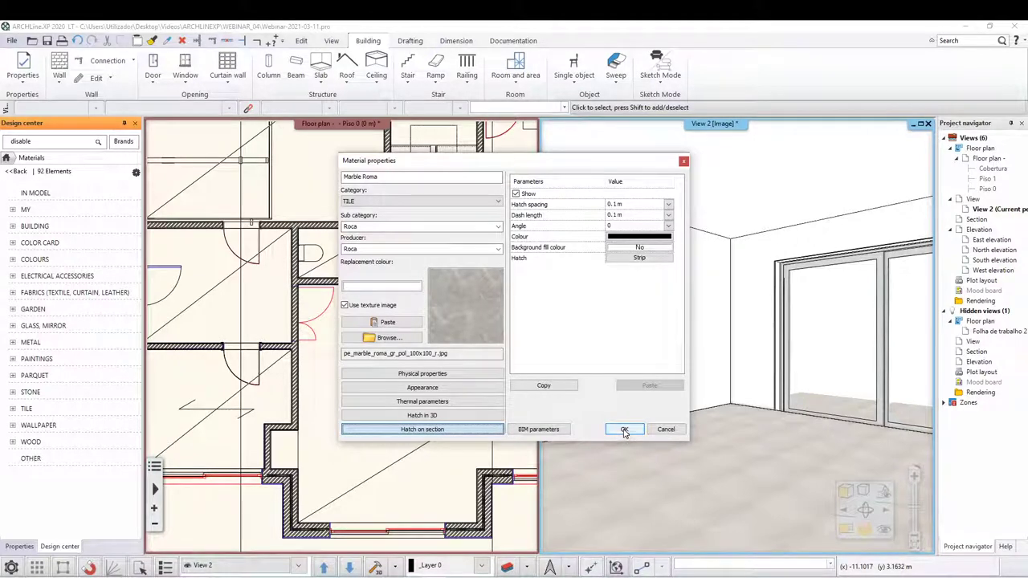
Save Marble Roma, drop it onto the 3D room floor, and open the floor slab's properties.
left_click(625, 431)
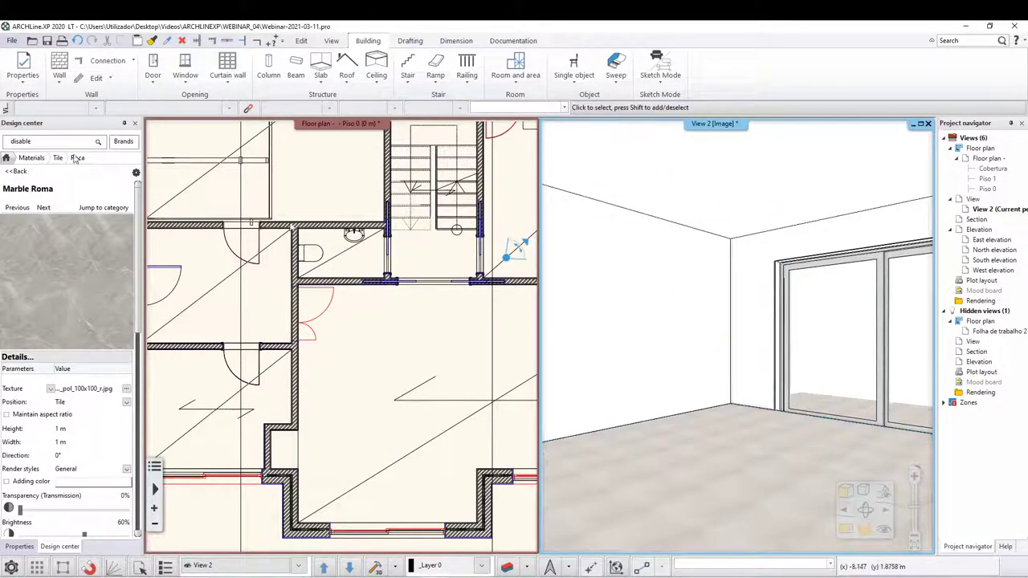
left_click_drag(72, 273, 698, 489)
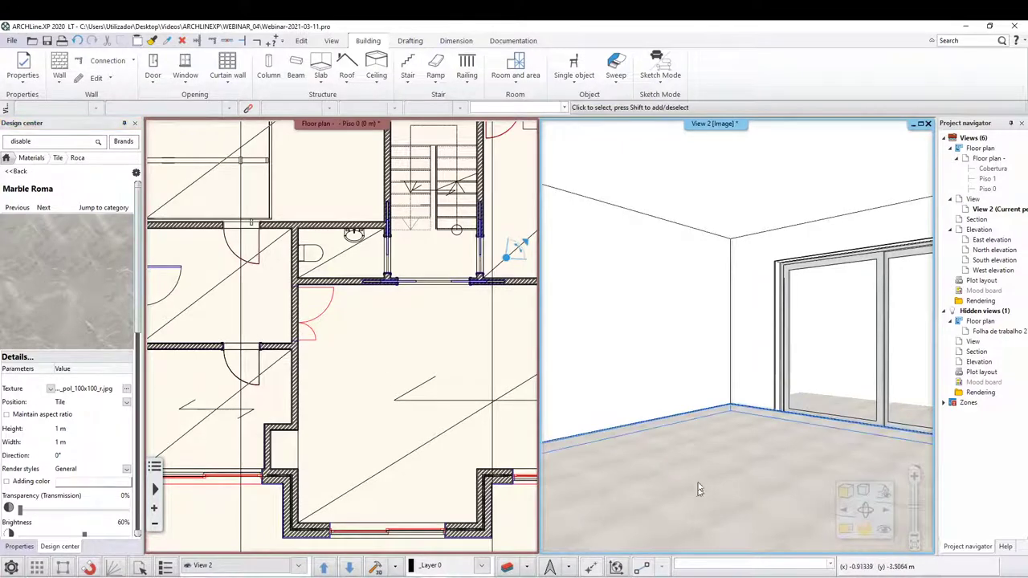
left_click(744, 452)
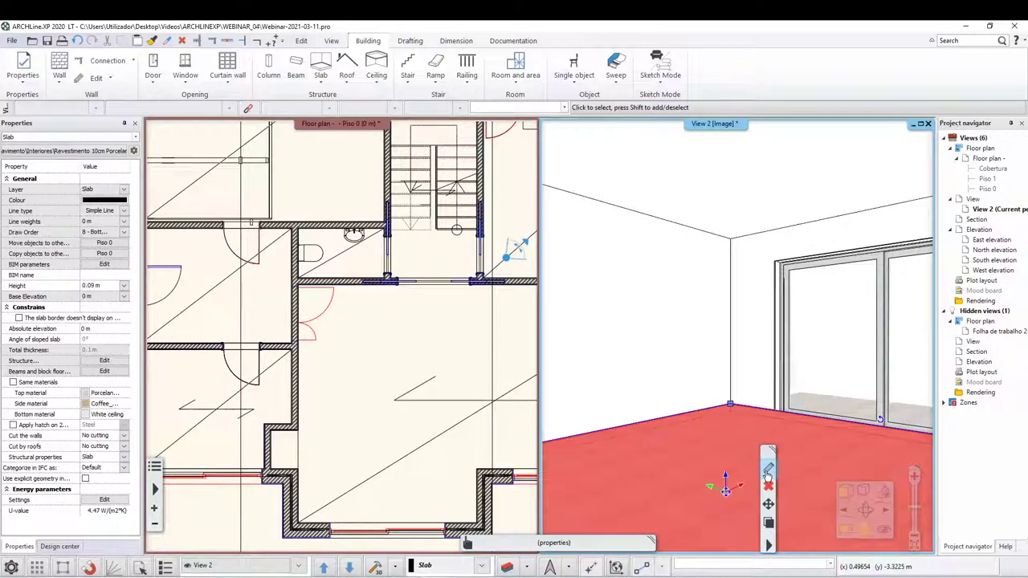
left_click(768, 471)
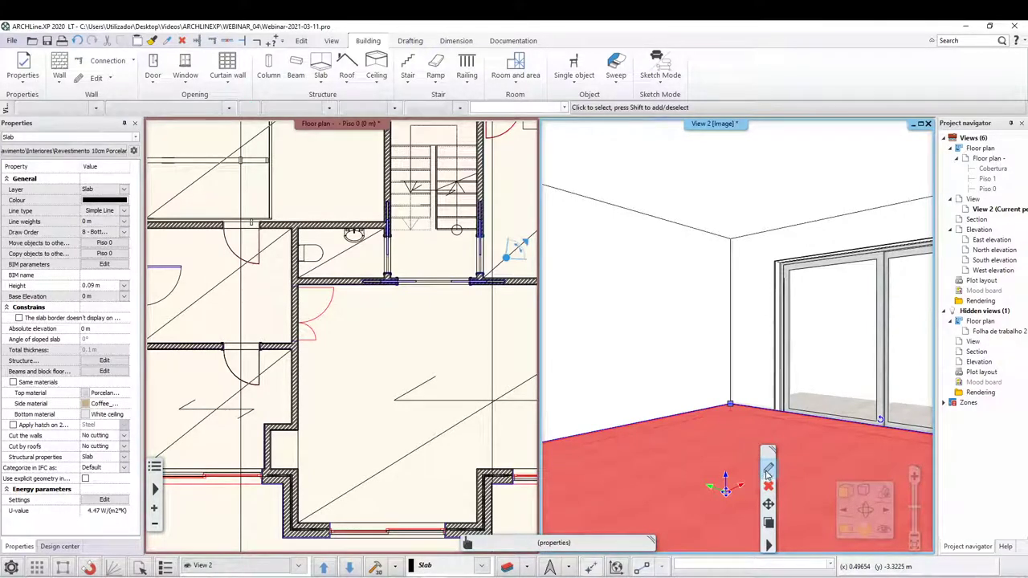
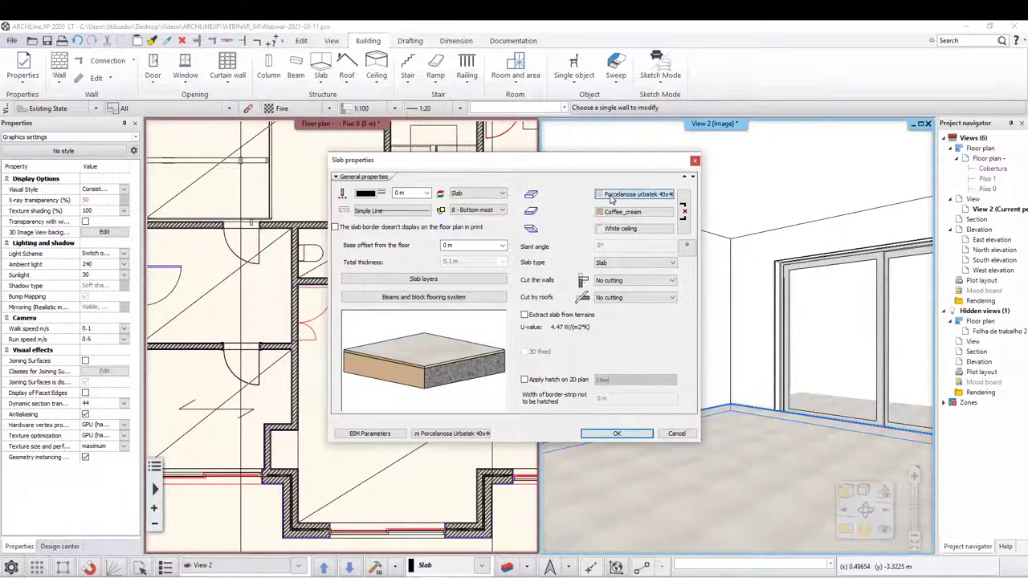
Give the floor slab the Marble Roma finish from Materials > TILE > Roca and confirm the slab properties.
left_click(614, 195)
left_click_drag(707, 139, 485, 104)
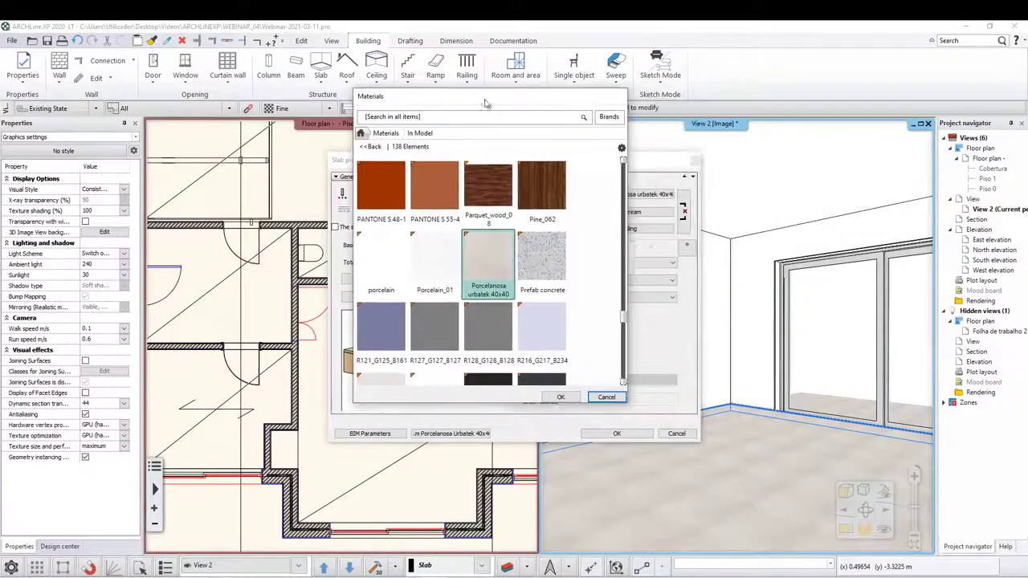
scroll(604, 265, "down", 5)
scroll(604, 289, "down", 5)
scroll(604, 297, "up", 10)
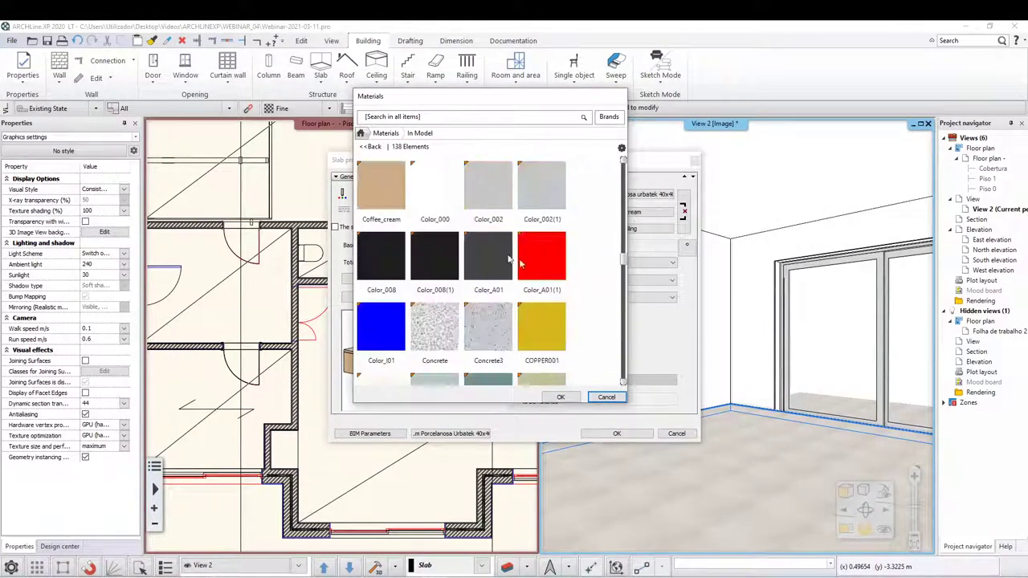
scroll(604, 298, "up", 10)
left_click(386, 133)
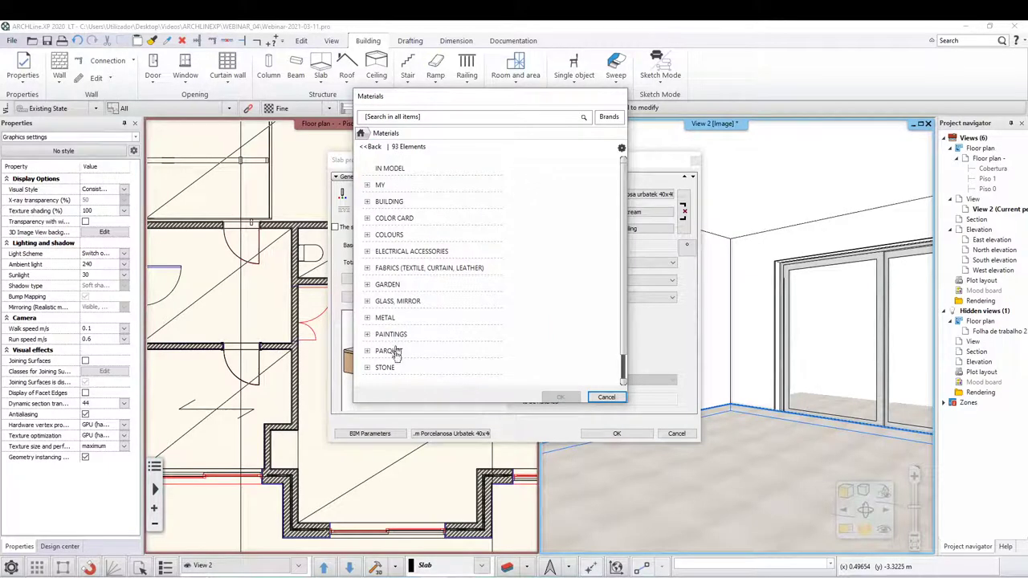
scroll(498, 246, "down", 2)
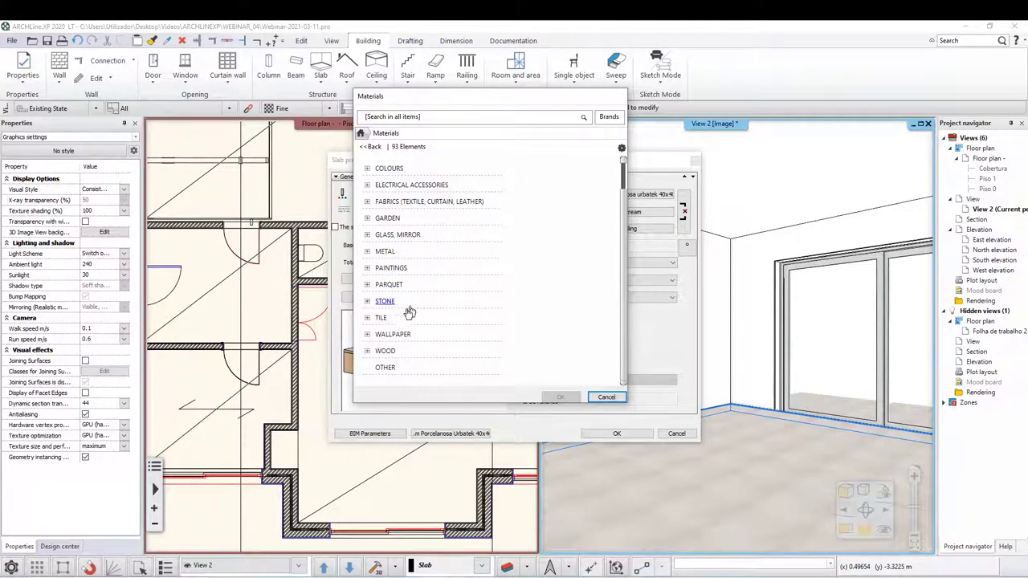
left_click(382, 318)
scroll(489, 289, "down", 3)
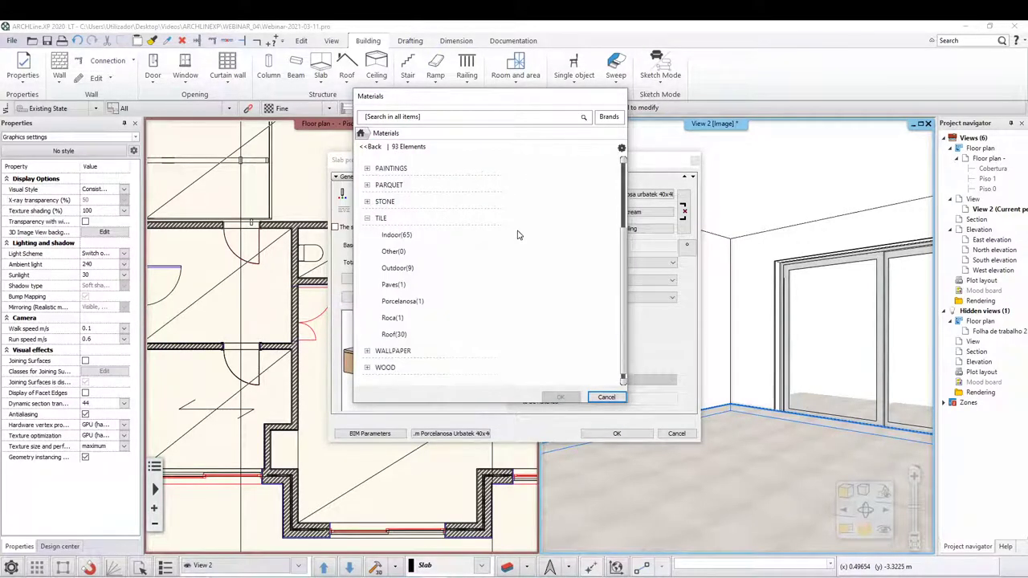
left_click(392, 318)
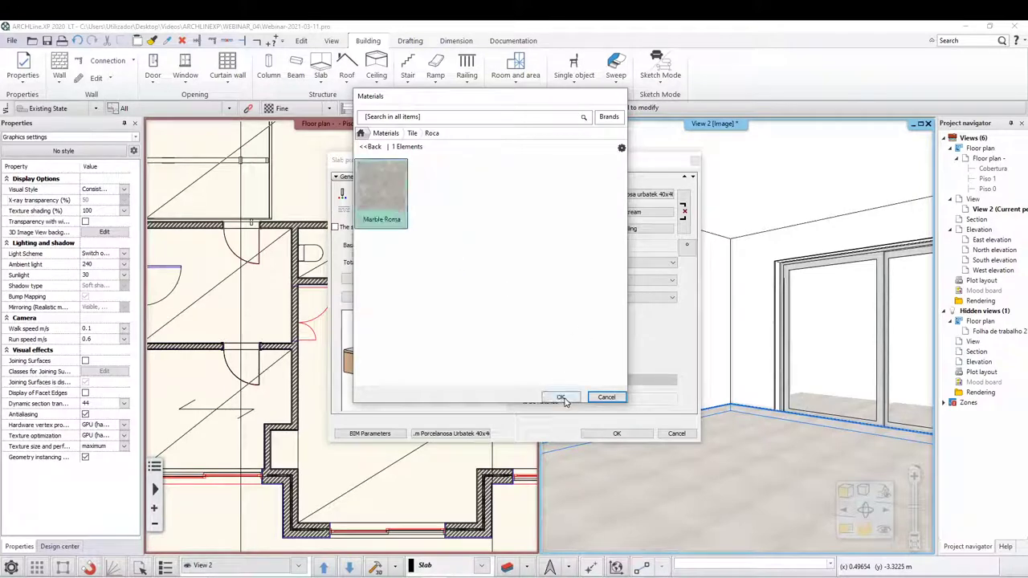
left_click(561, 396)
left_click(616, 434)
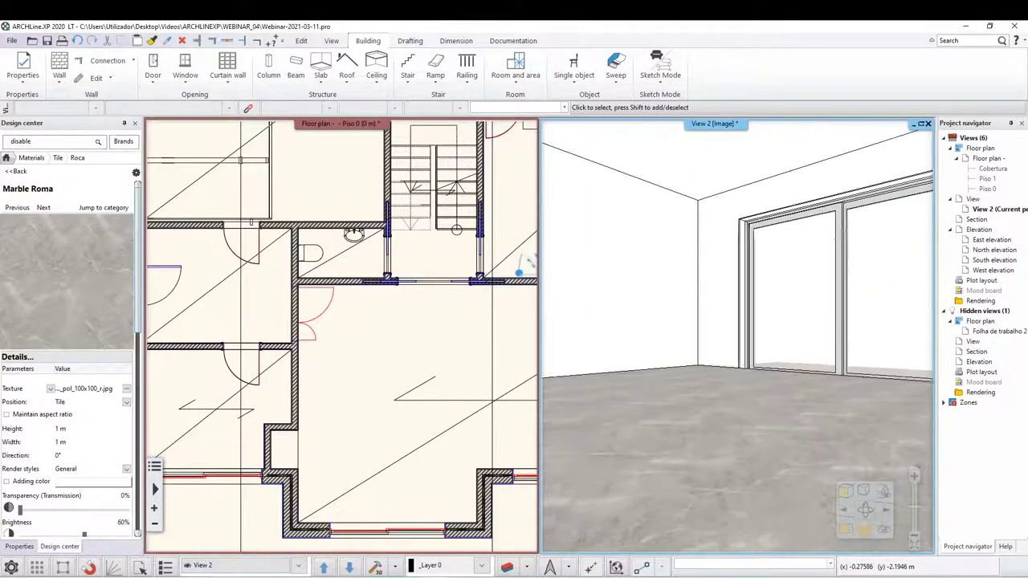
Pull the camera back, try the Vista Quarto principal camera, then return to View 2's house exterior.
mouse_move(512, 265)
left_mouse_down()
mouse_move(501, 252)
mouse_move(530, 232)
left_mouse_up()
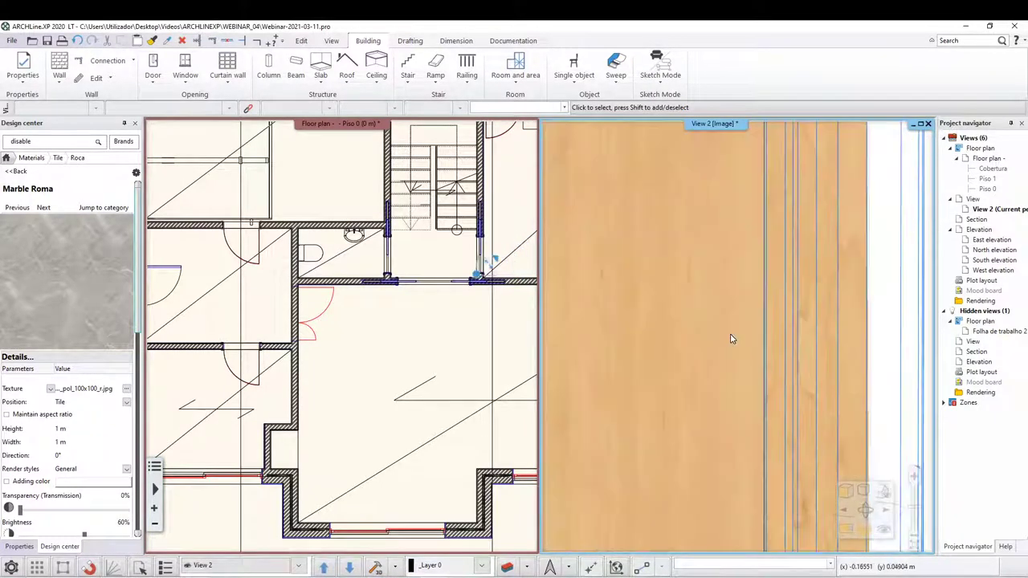
left_click(417, 362)
scroll(396, 325, "down", 5)
scroll(402, 329, "up", 5)
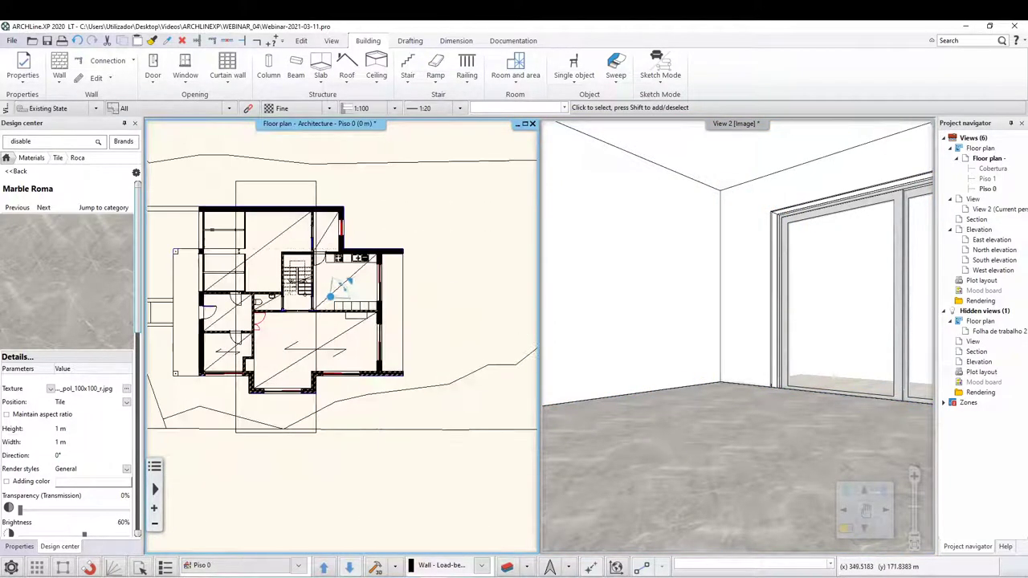
left_click(610, 400)
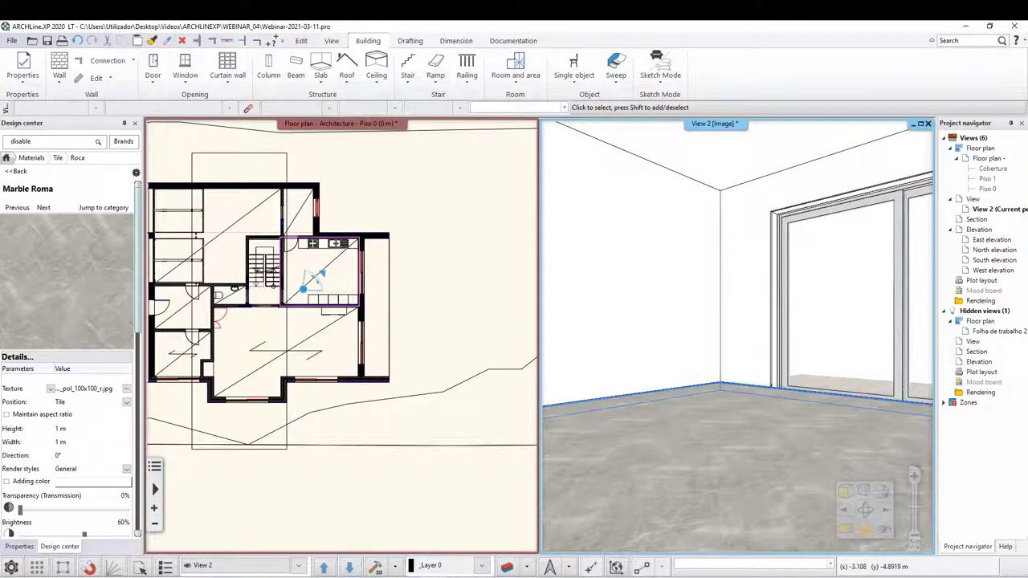
left_click(348, 568)
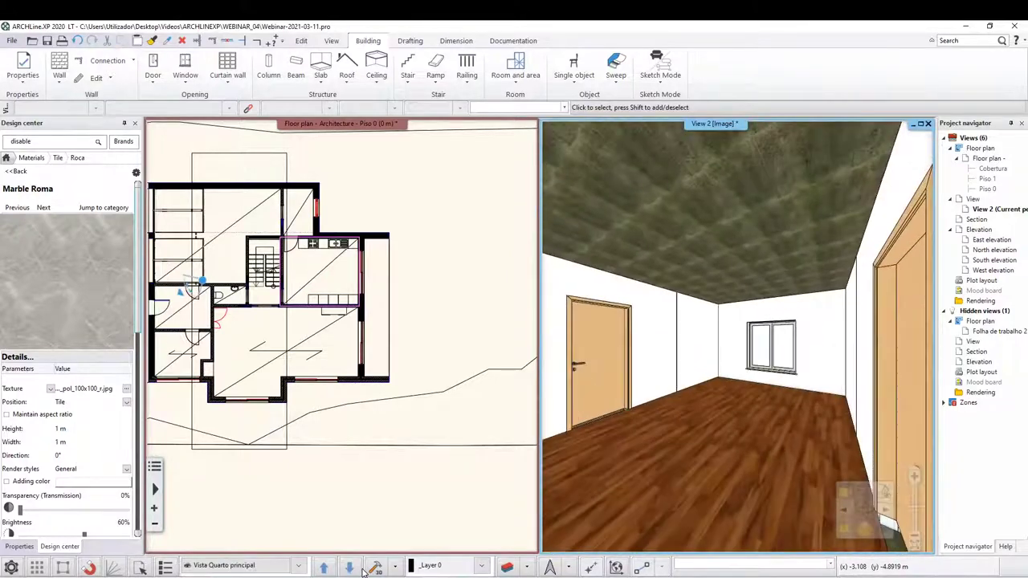
left_click(351, 569)
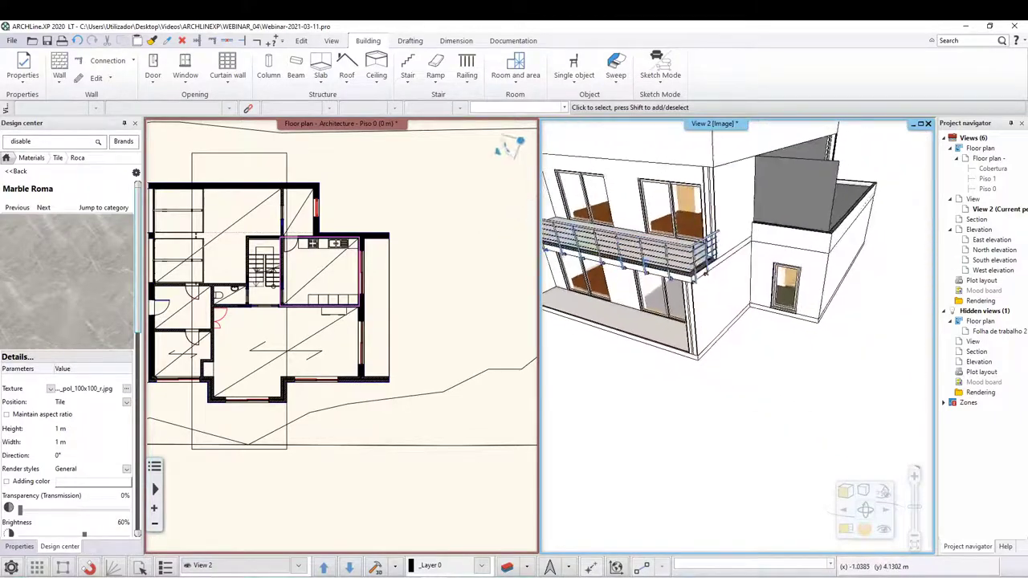
Place a Bükkfa 3D tree from Design center Objects > trees beside the house.
left_click(5, 160)
left_click(12, 245)
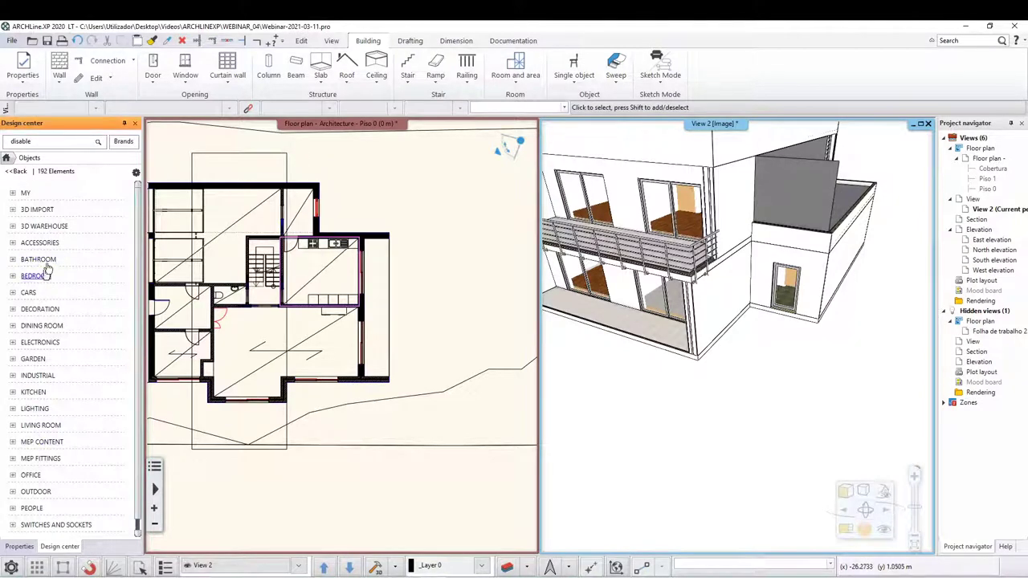
scroll(43, 413, "down", 1)
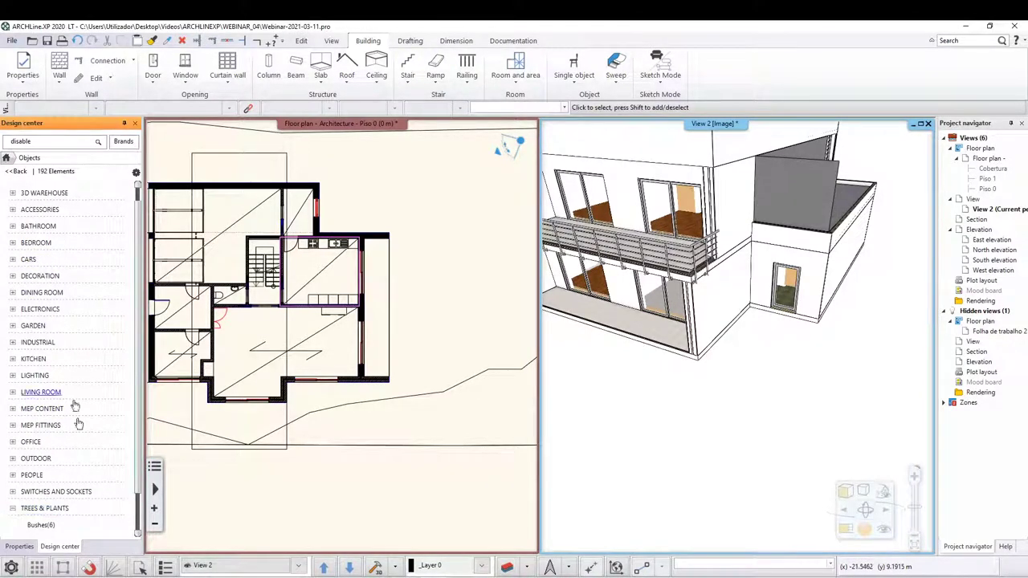
scroll(61, 466, "down", 2)
left_click(40, 508)
mouse_move(80, 215)
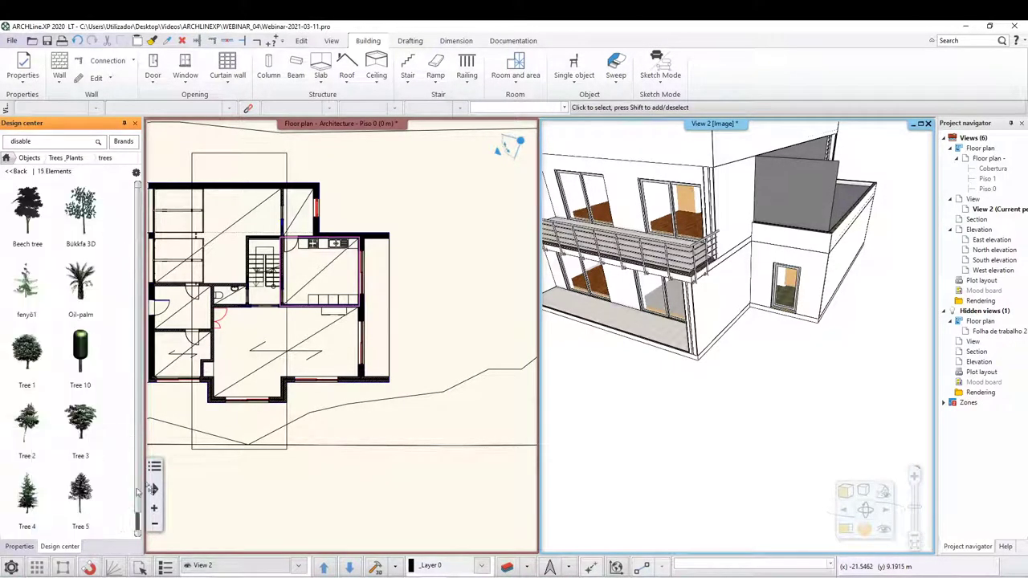
left_click(80, 228)
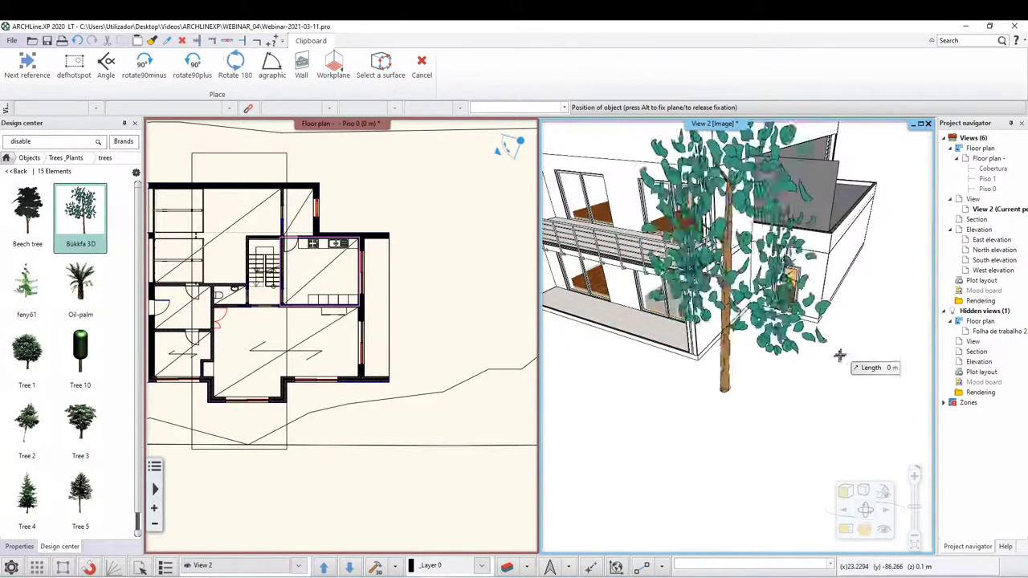
left_click(871, 336)
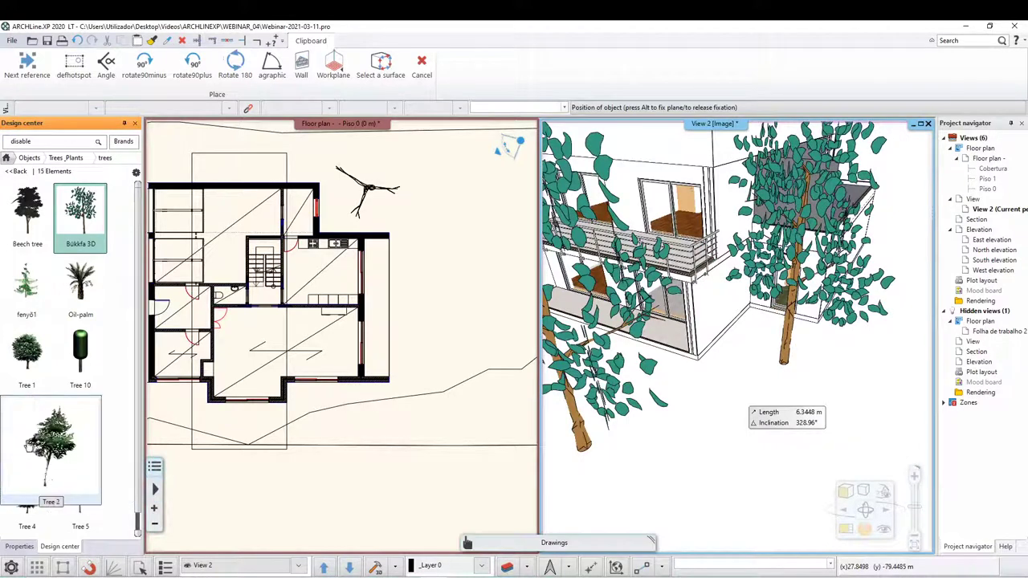
Place two Tree with branches trees in front of the house.
left_click(27, 444)
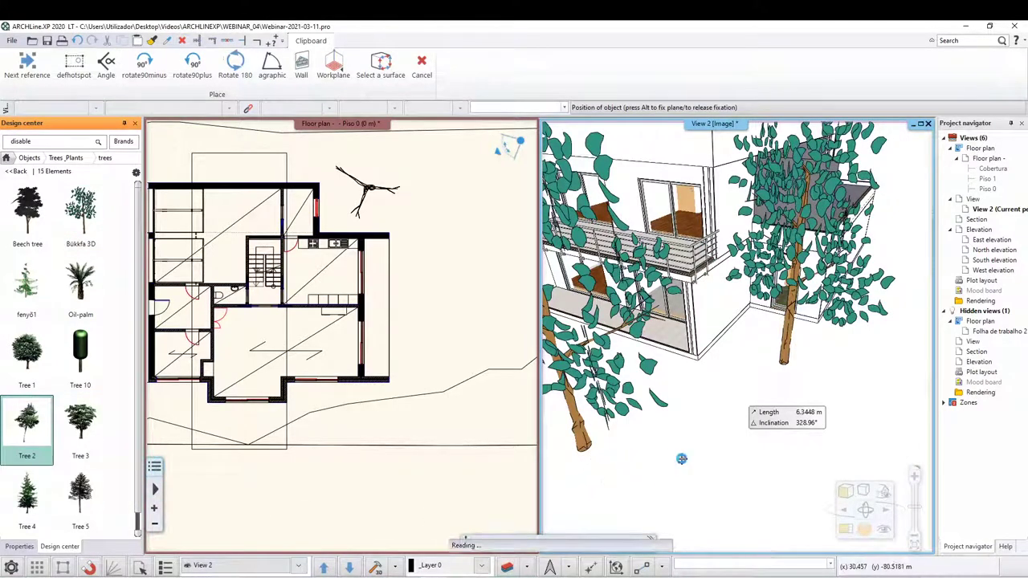
key("Escape")
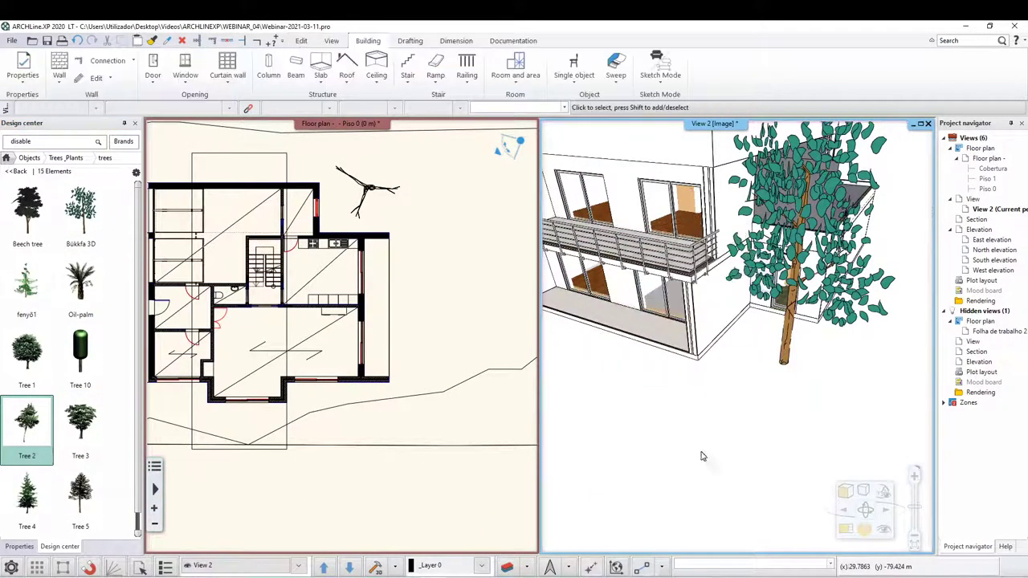
scroll(81, 385, "down", 3)
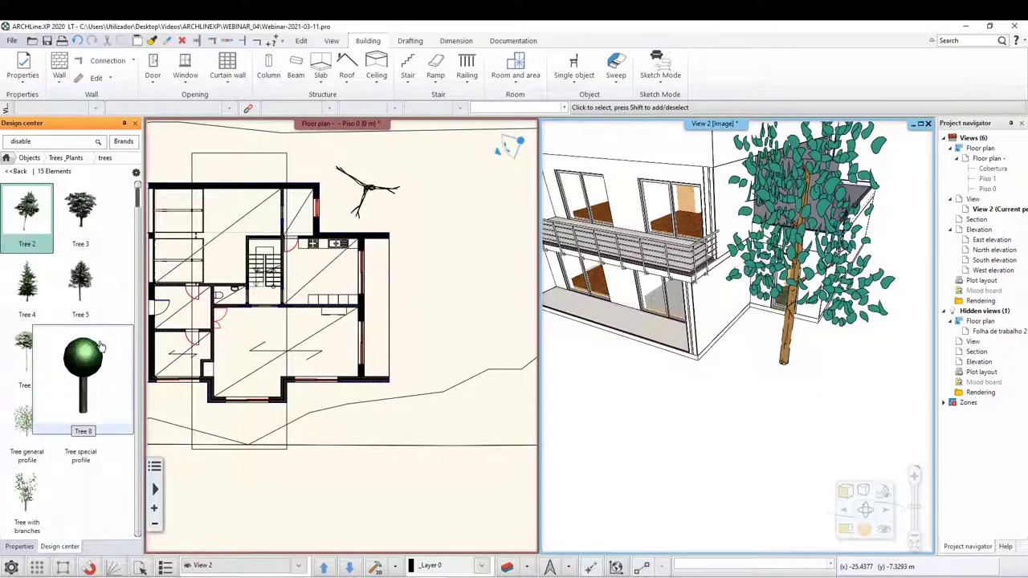
left_click(50, 486)
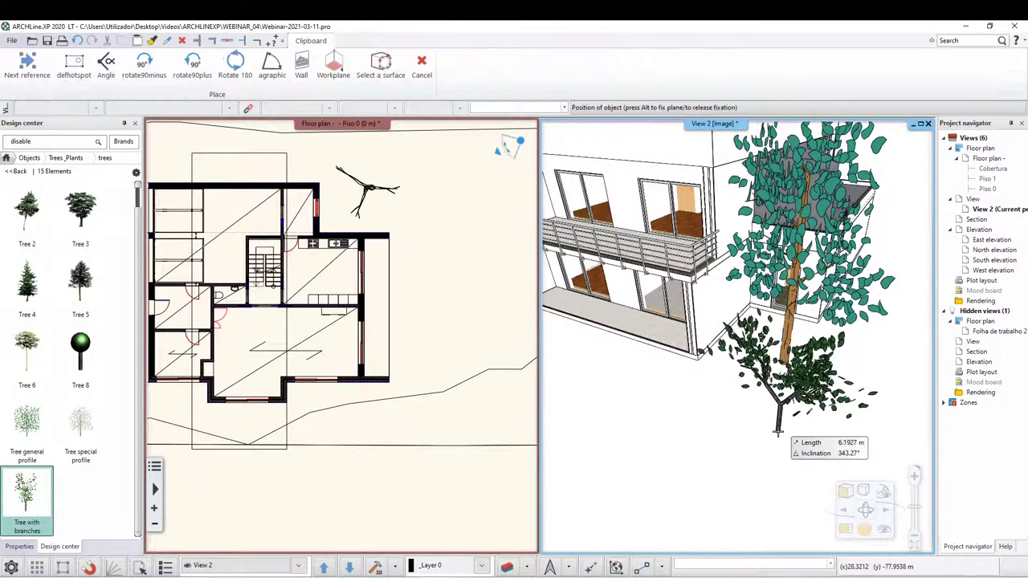
left_click(776, 425)
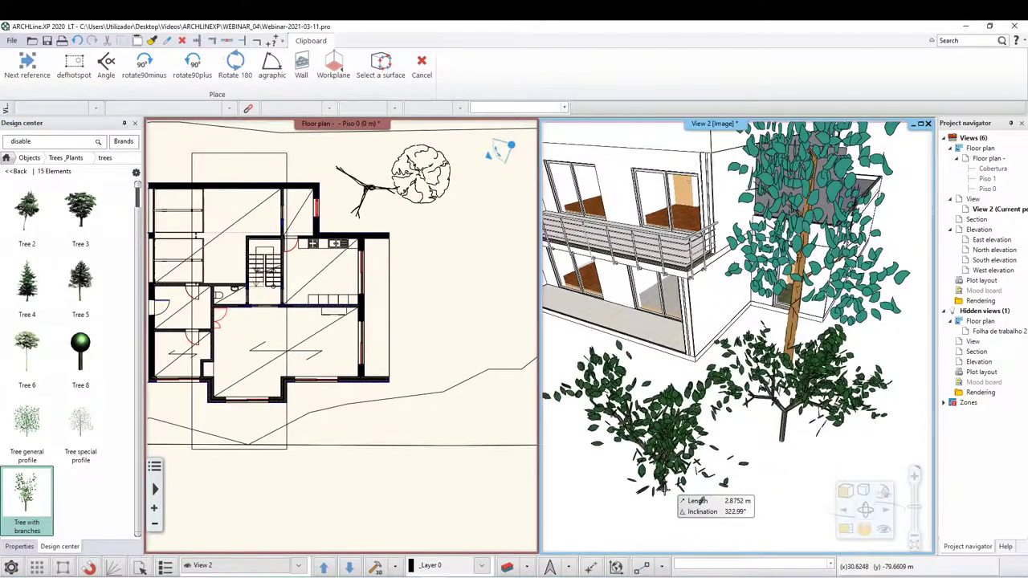
left_click(665, 473)
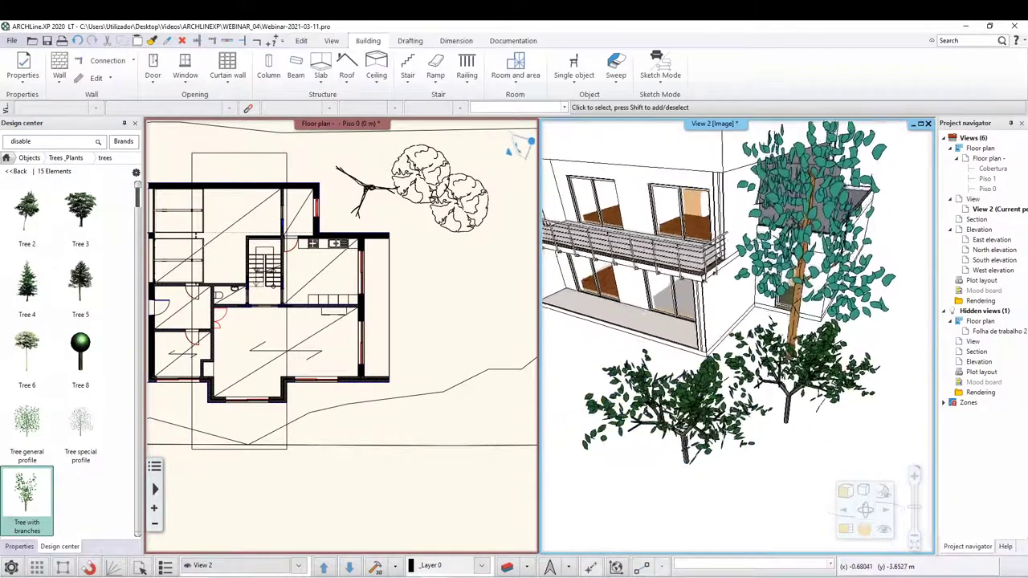
Orbit to a frontal view and place a Tree special profile tree in front of the house.
mouse_move(803, 337)
middle_mouse_down()
mouse_move(691, 345)
mouse_move(827, 286)
mouse_move(637, 233)
mouse_move(670, 314)
middle_mouse_up()
left_click(637, 234)
key("Escape")
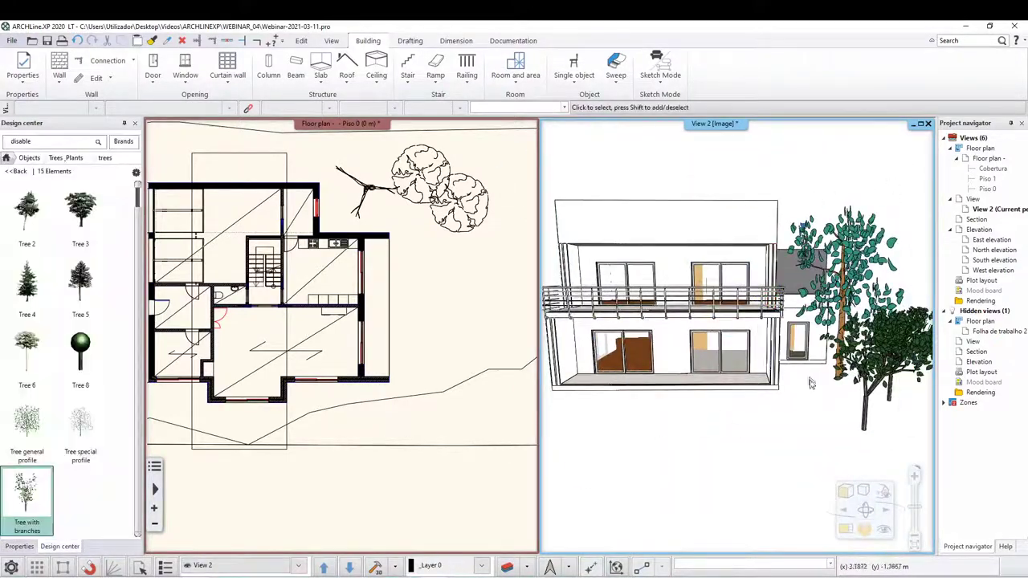
mouse_move(657, 458)
middle_mouse_down()
mouse_move(635, 449)
mouse_move(643, 482)
mouse_move(594, 466)
middle_mouse_up()
left_click_drag(80, 426, 440, 514)
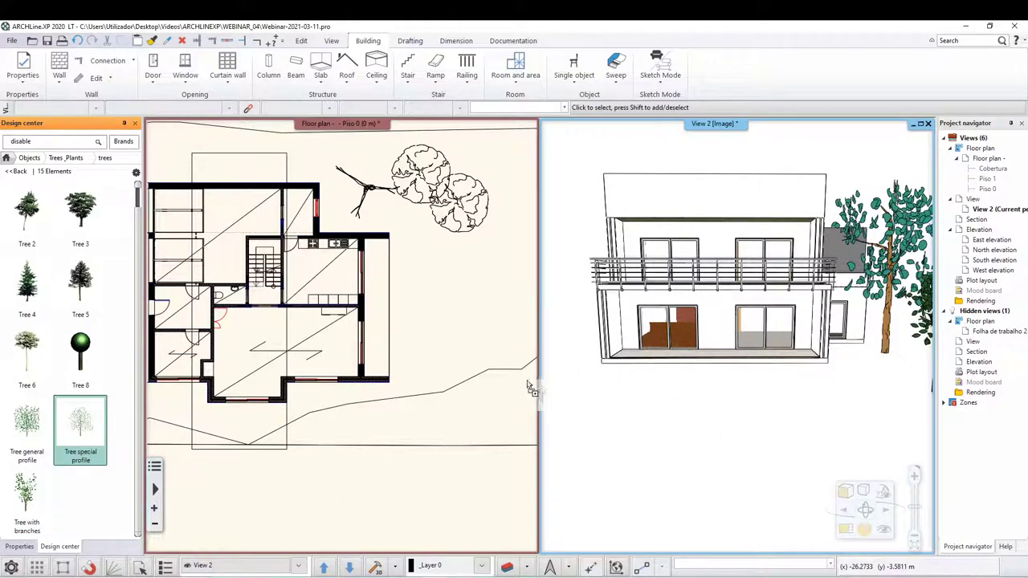
left_click_drag(560, 403, 564, 406)
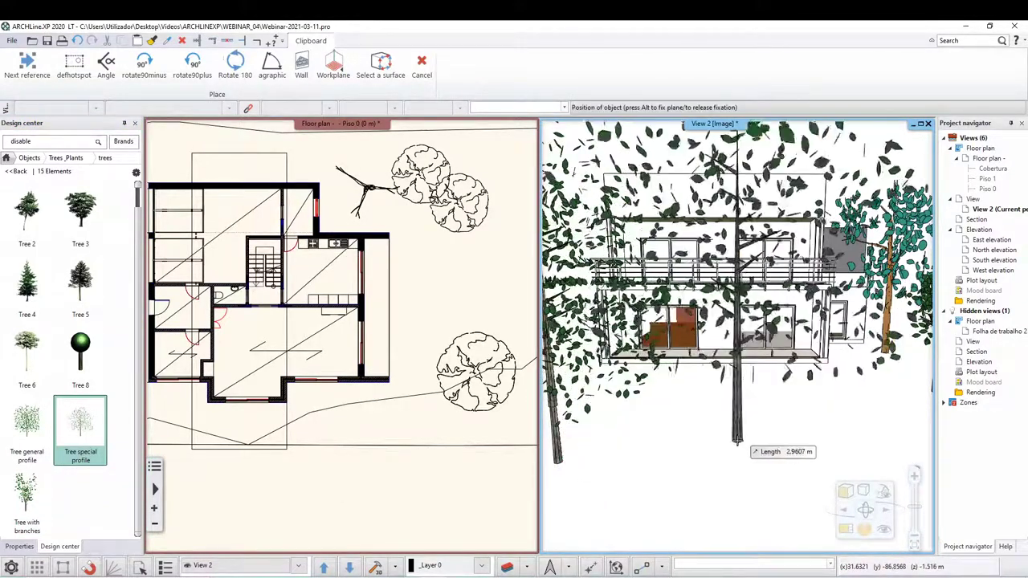
left_click(709, 440)
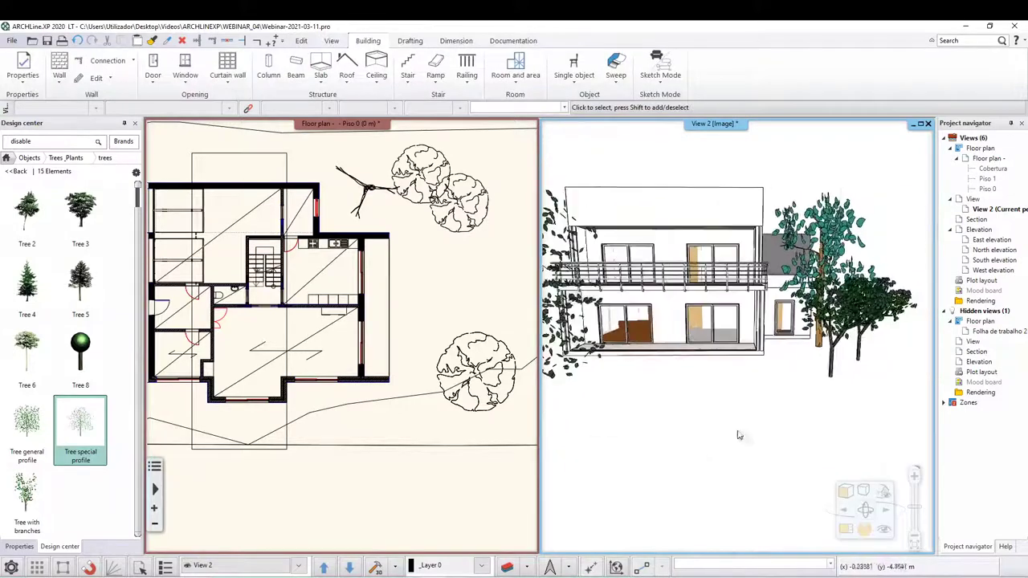
Enlarge the 3D view, orbit to the wide View 2 exterior of the house and trees, and reset Design center to home.
left_click(847, 530)
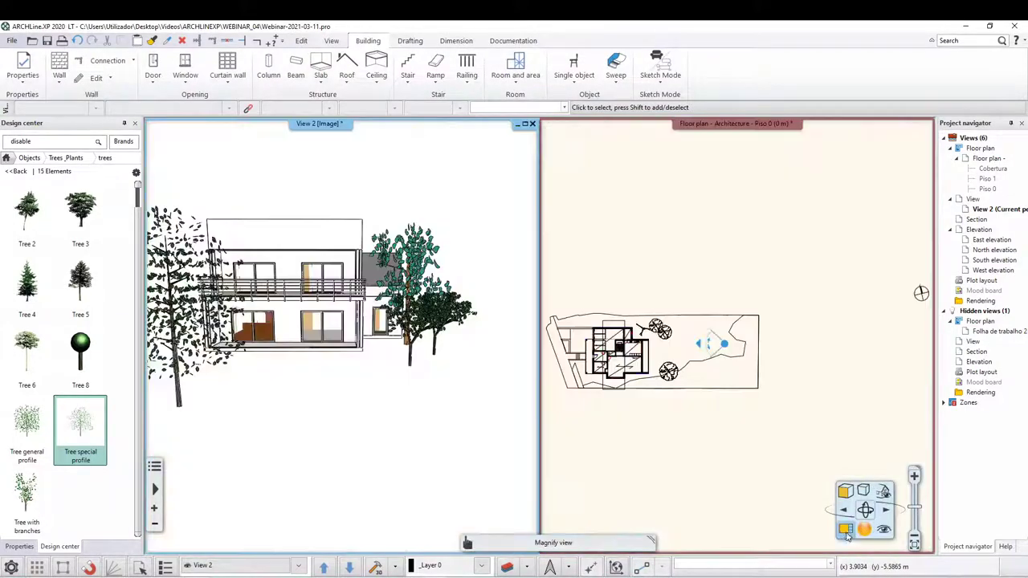
left_click(845, 529)
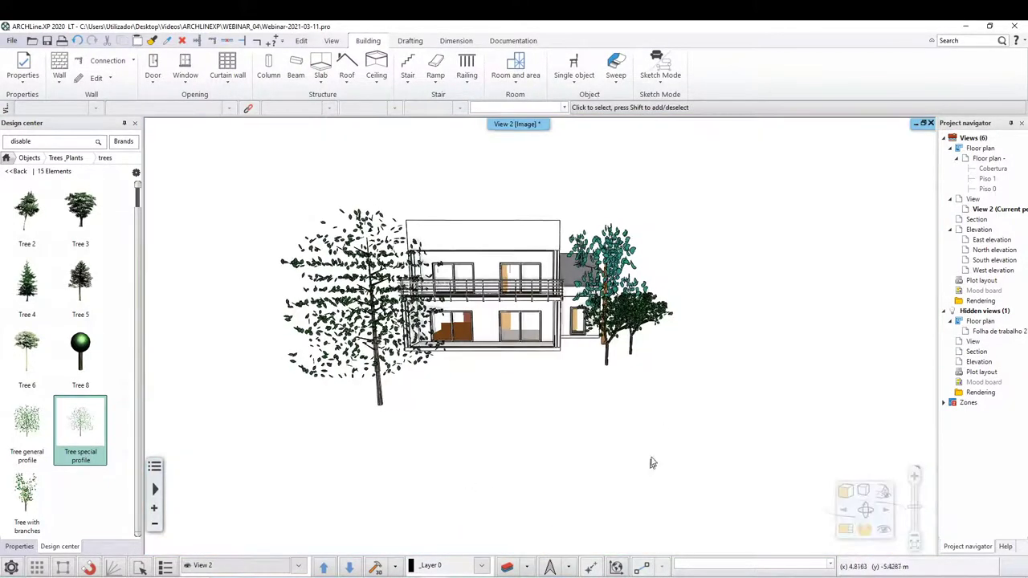
middle_click_drag(406, 457, 665, 315)
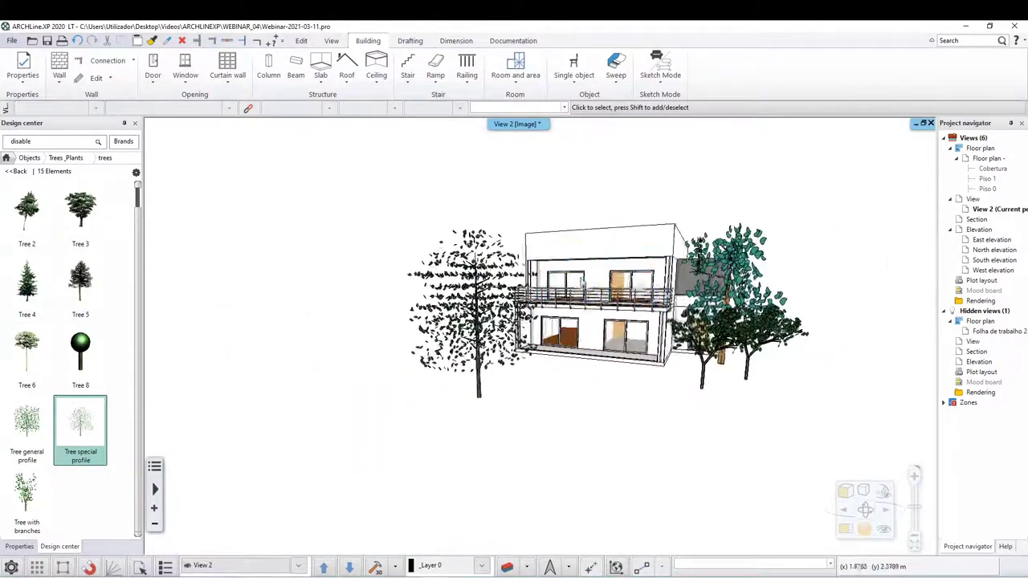
left_click(351, 568)
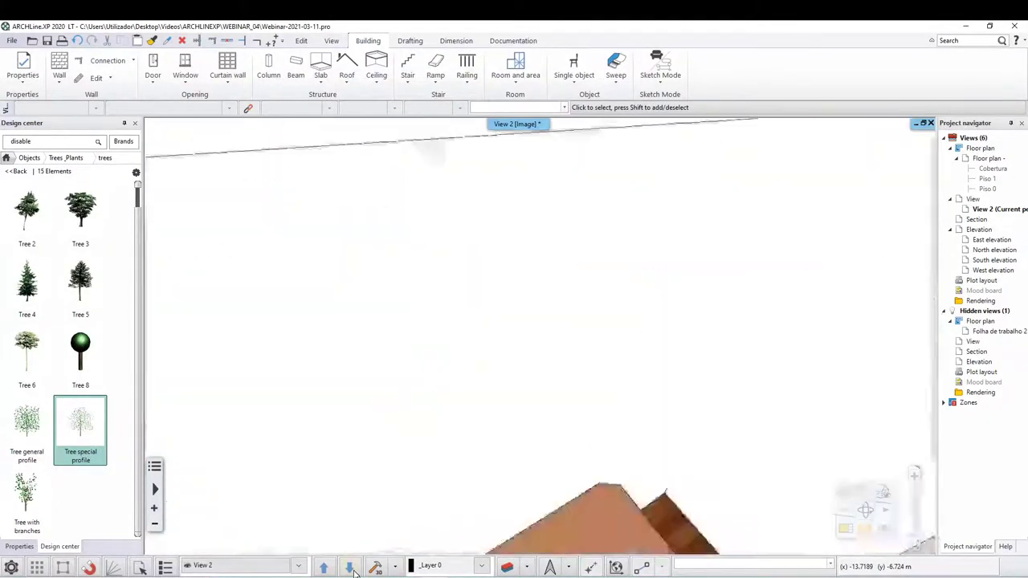
left_click(351, 567)
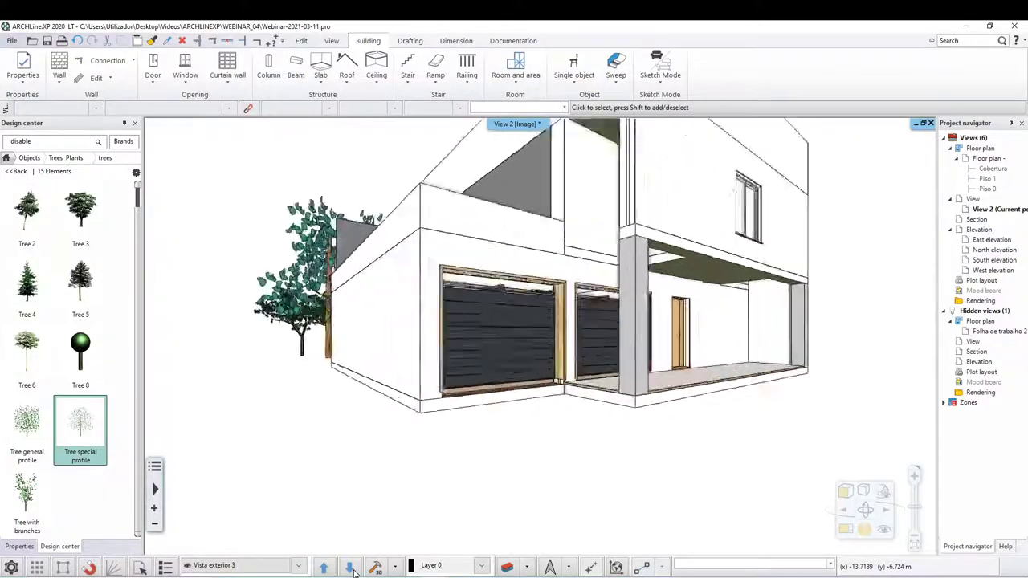
middle_click_drag(405, 411, 707, 451)
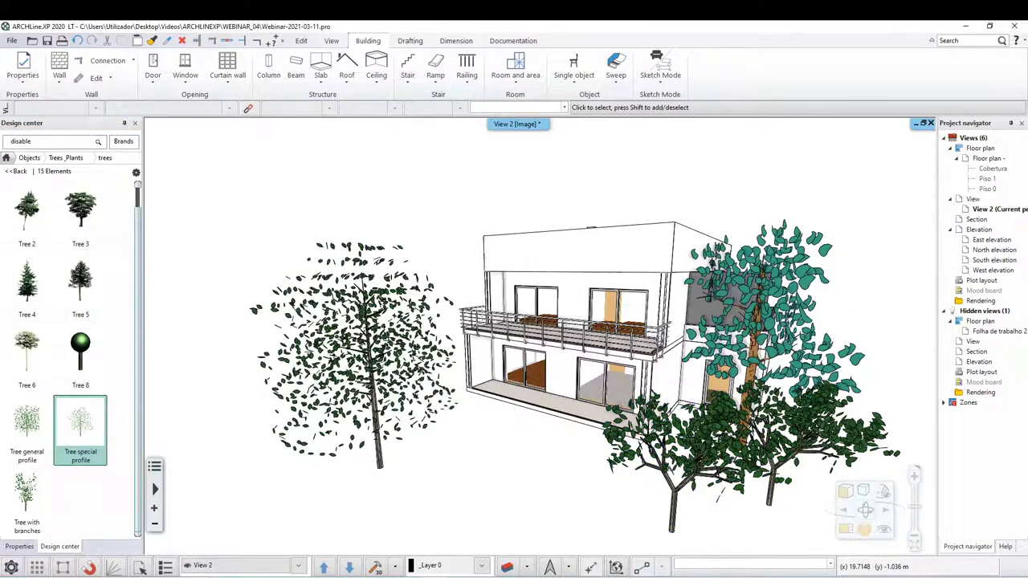
left_click(5, 159)
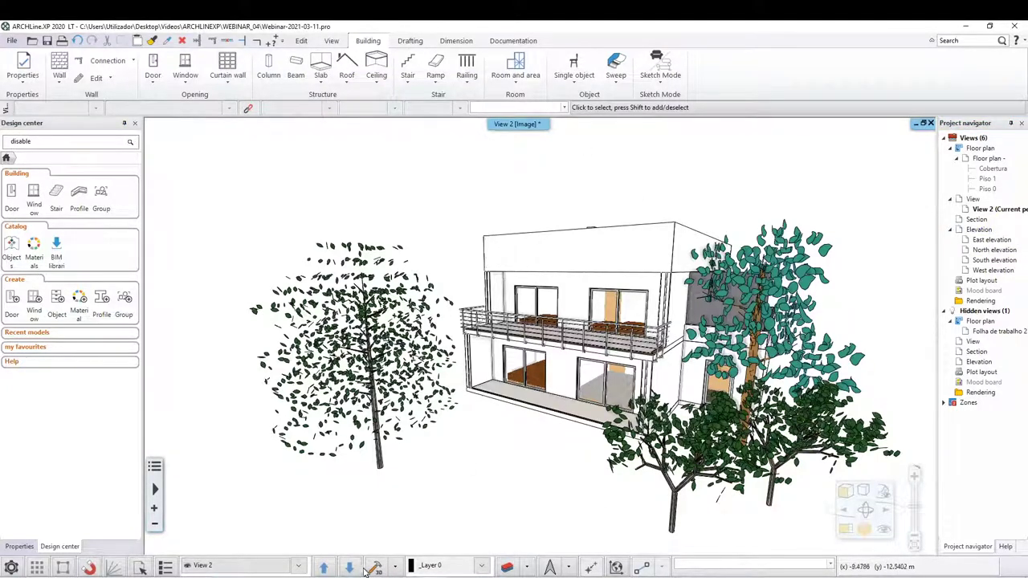
Add a floor plan view beside the 3D view and switch its level to Piso 1.
left_click(870, 533)
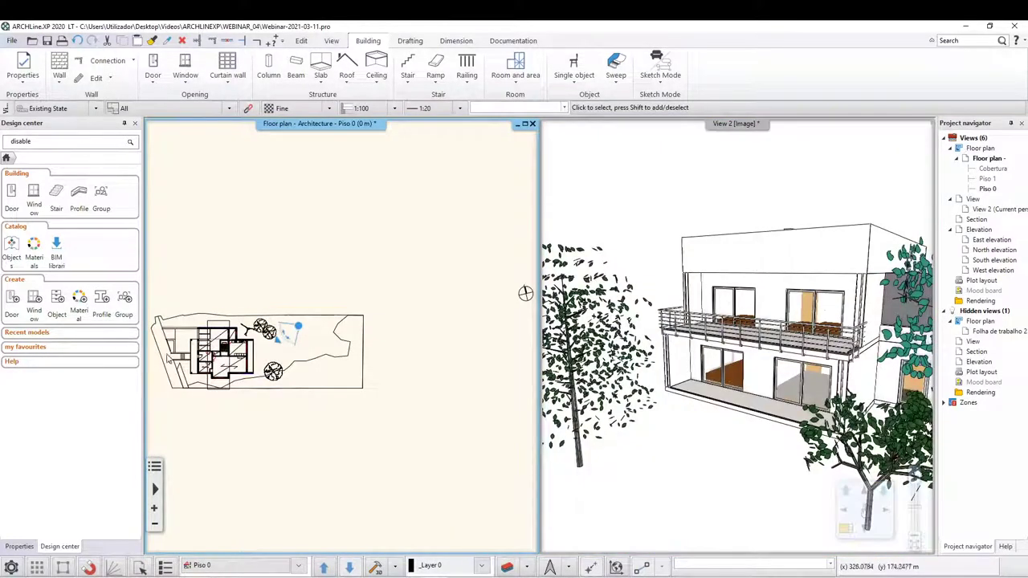
scroll(187, 364, "up", 3)
scroll(245, 353, "up", 1)
scroll(245, 353, "up", 1)
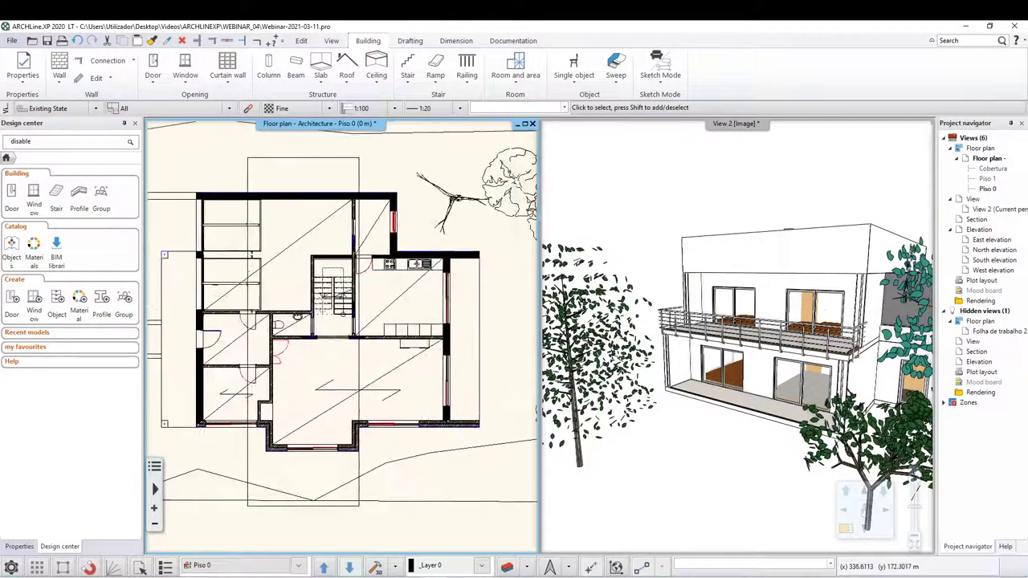
scroll(245, 354, "up", 1)
left_click(325, 568)
left_click(351, 569)
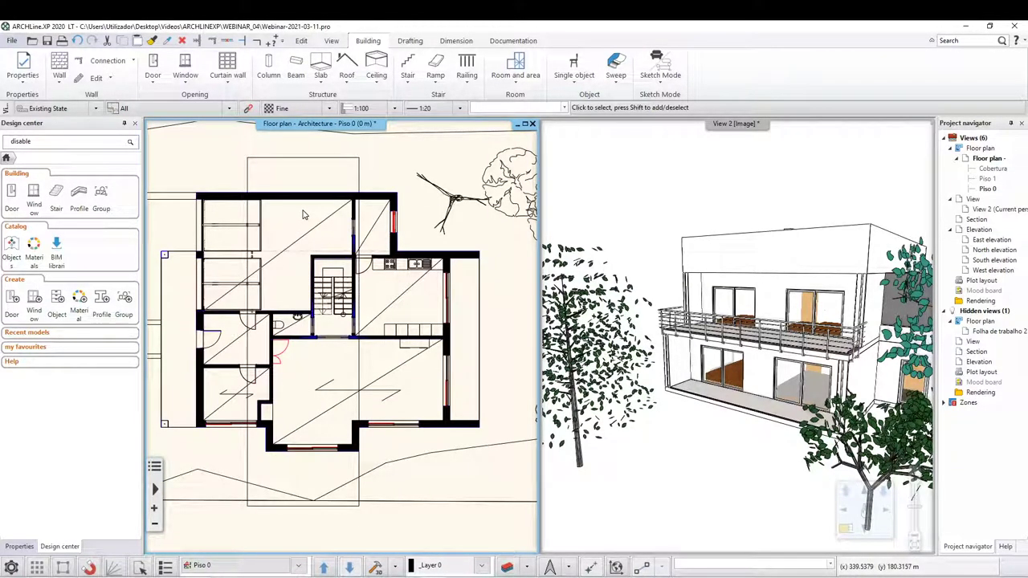
left_click(326, 569)
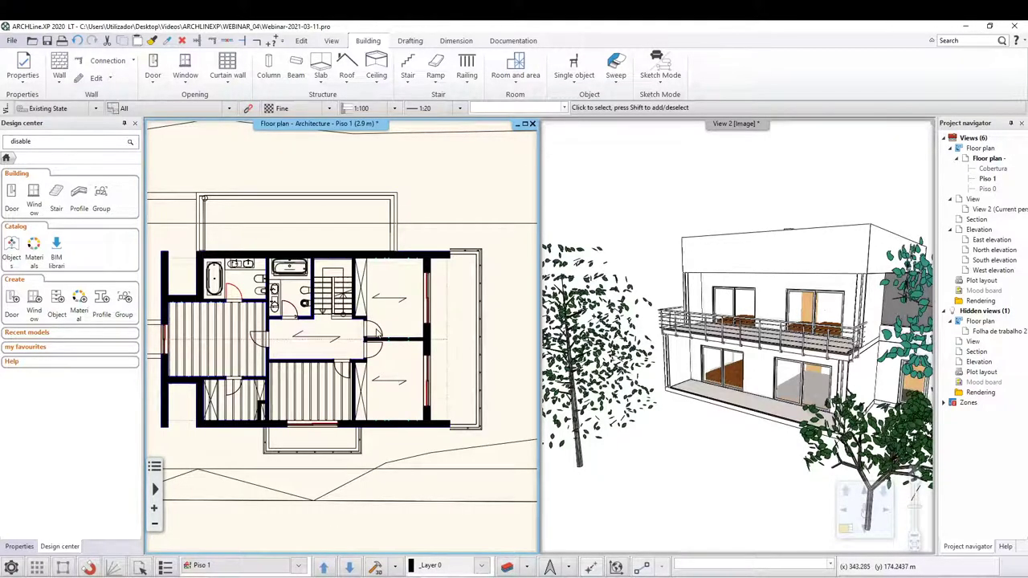
Zoom and centre the Piso 1 plan on the stair, corridor and upper-floor rooms.
scroll(377, 333, "up", 3)
scroll(402, 333, "up", 1)
scroll(417, 332, "down", 1)
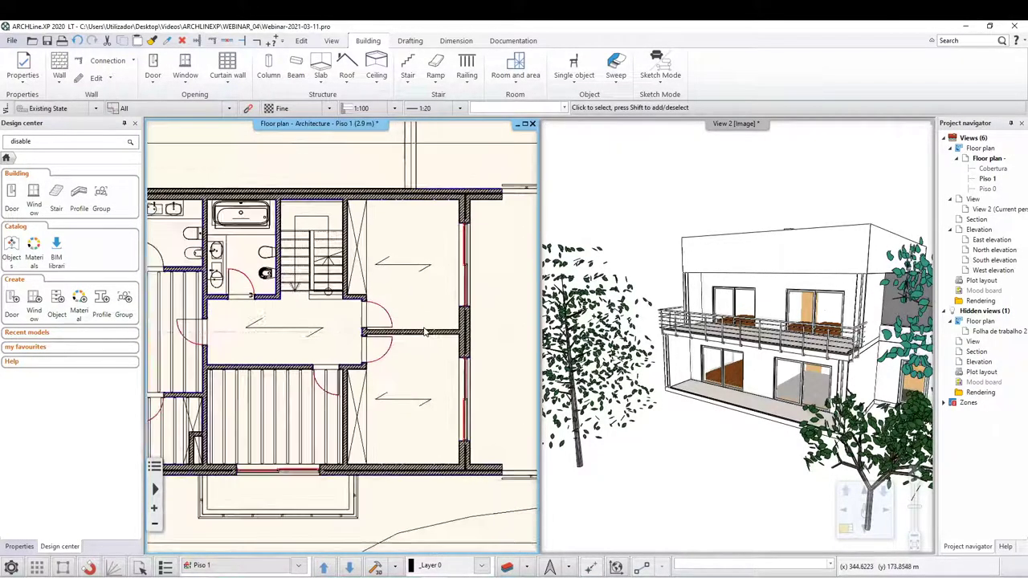
scroll(426, 332, "down", 2)
scroll(343, 304, "up", 2)
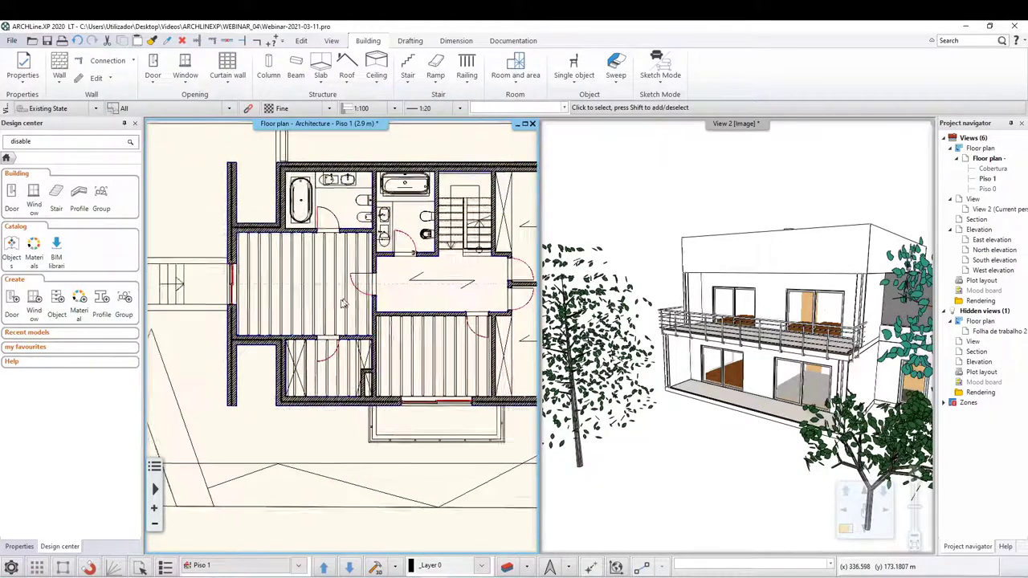
scroll(343, 303, "up", 1)
middle_click_drag(362, 306, 161, 378)
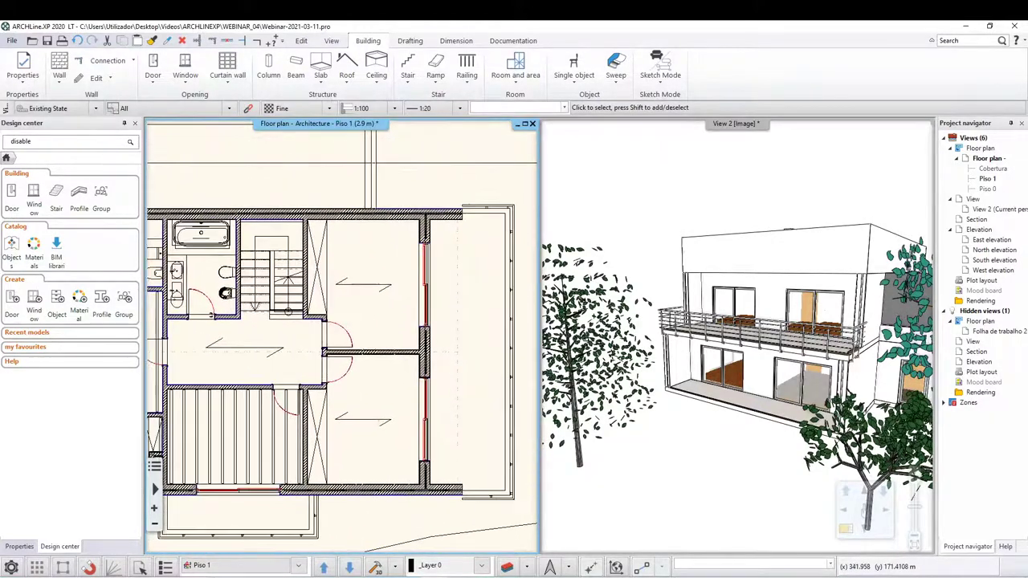
scroll(257, 273, "up", 1)
scroll(257, 273, "up", 1)
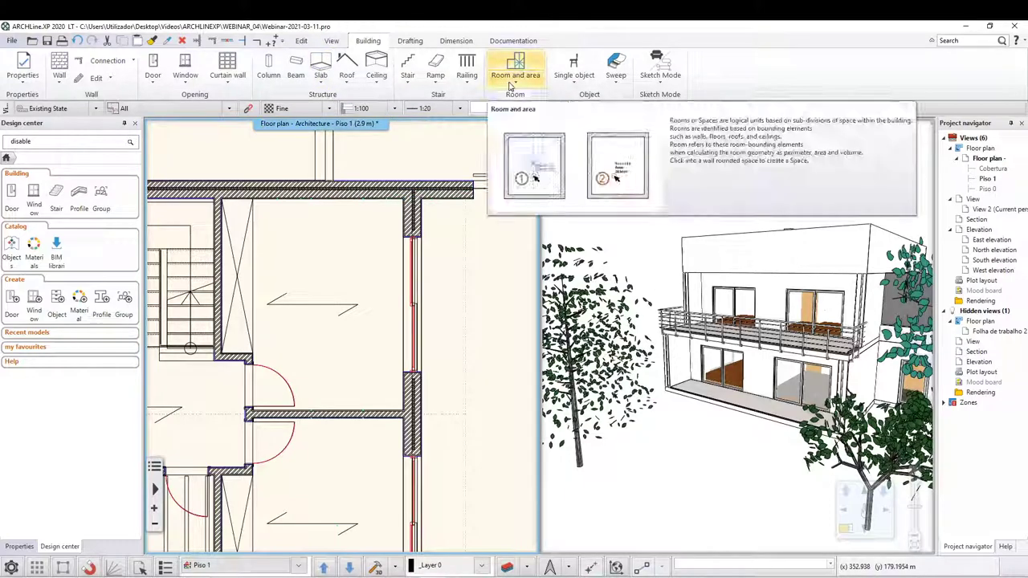
Place a Plain auto ceiling (0.02 m thick, 2.4 m elevation) in the room beside the stair.
left_click(375, 80)
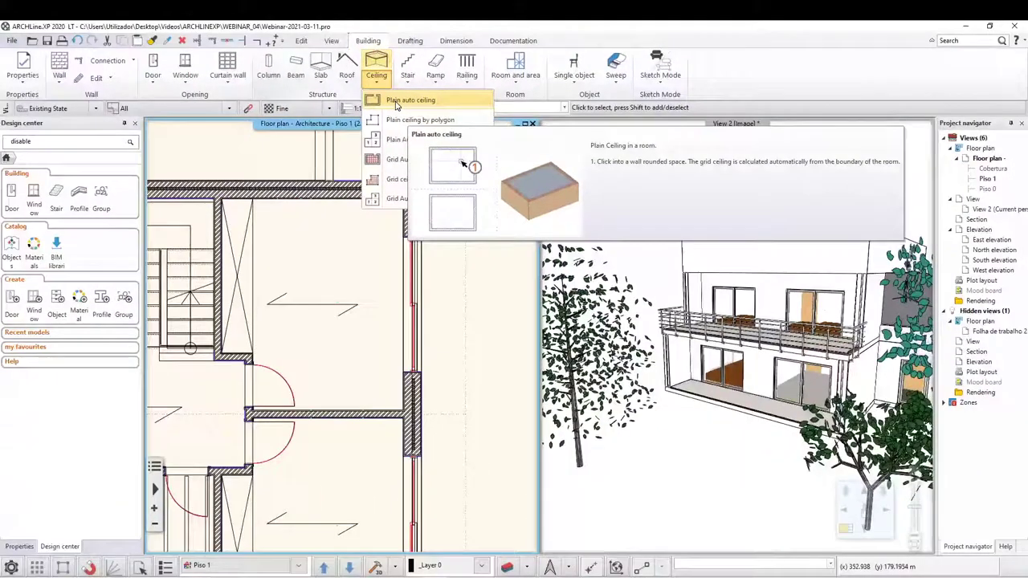
left_click(398, 106)
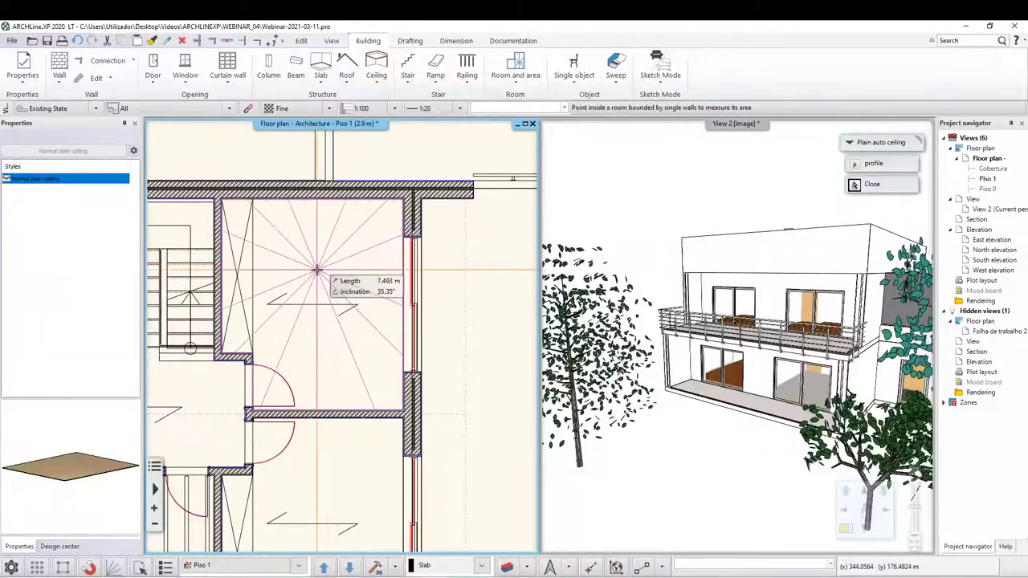
left_click(357, 262)
left_click(359, 266)
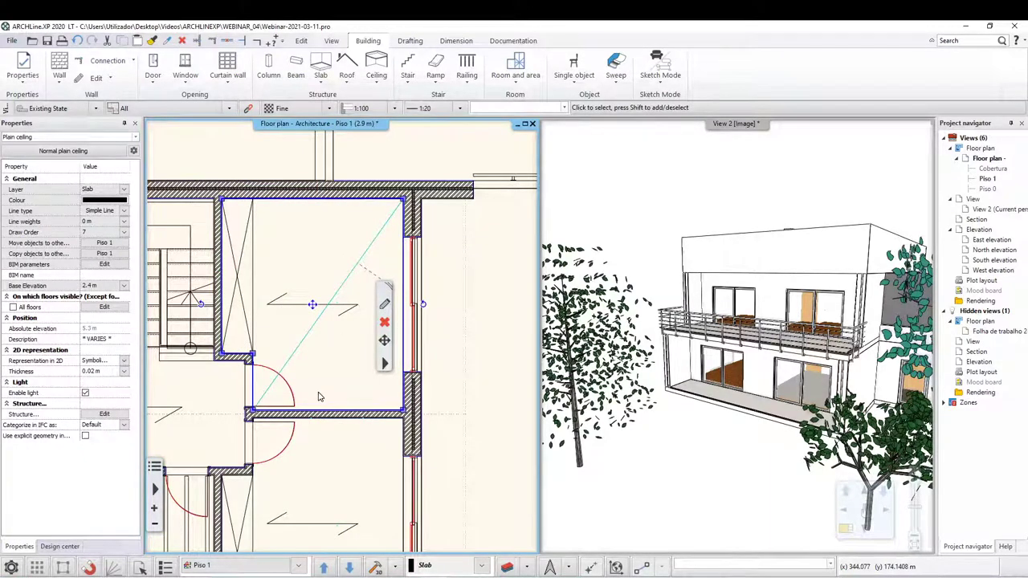
Cycle the 3D cameras through Corredor and Cozinha to the Quarto 2 interior.
left_click(725, 544)
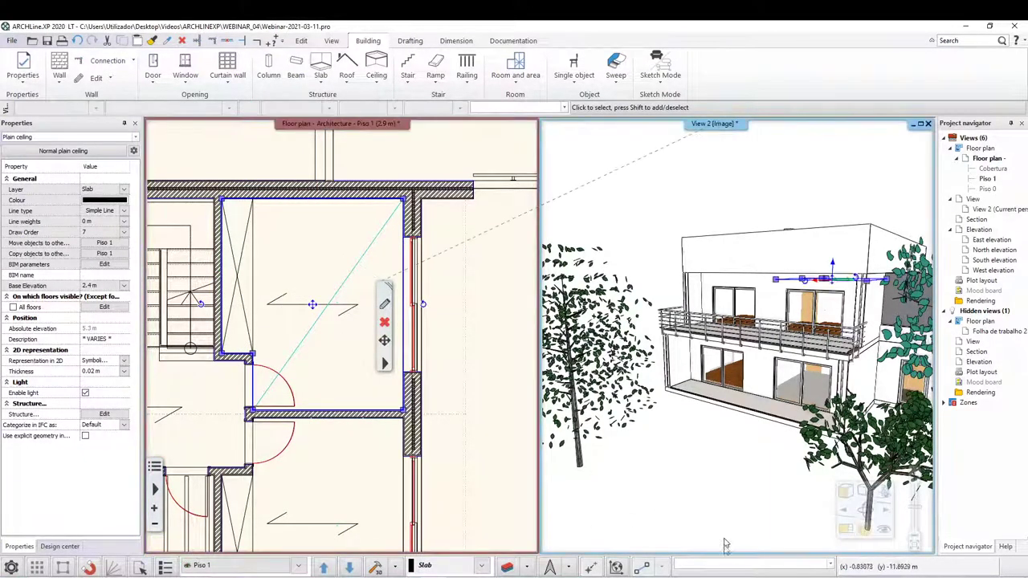
left_click(352, 569)
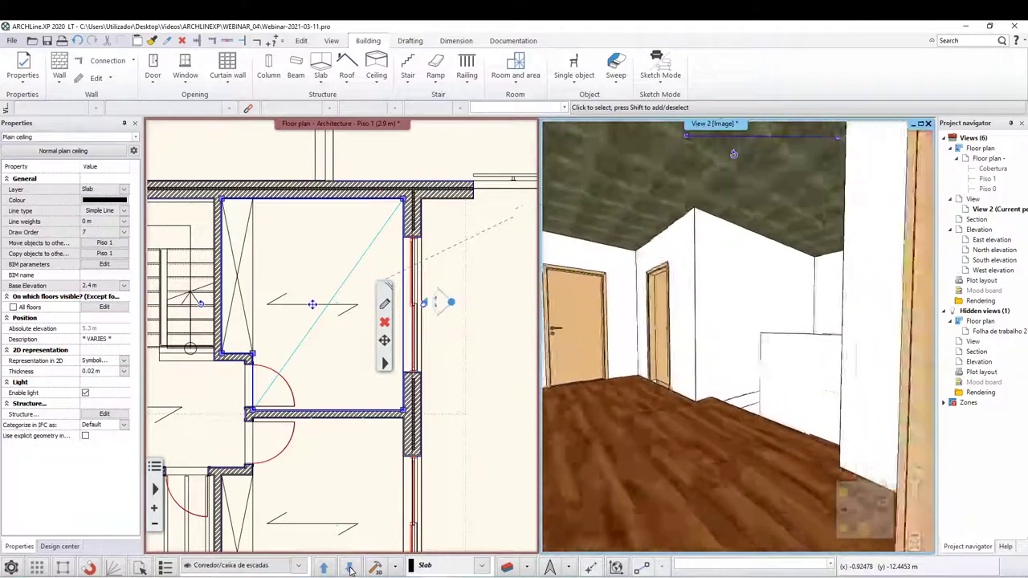
left_click(350, 568)
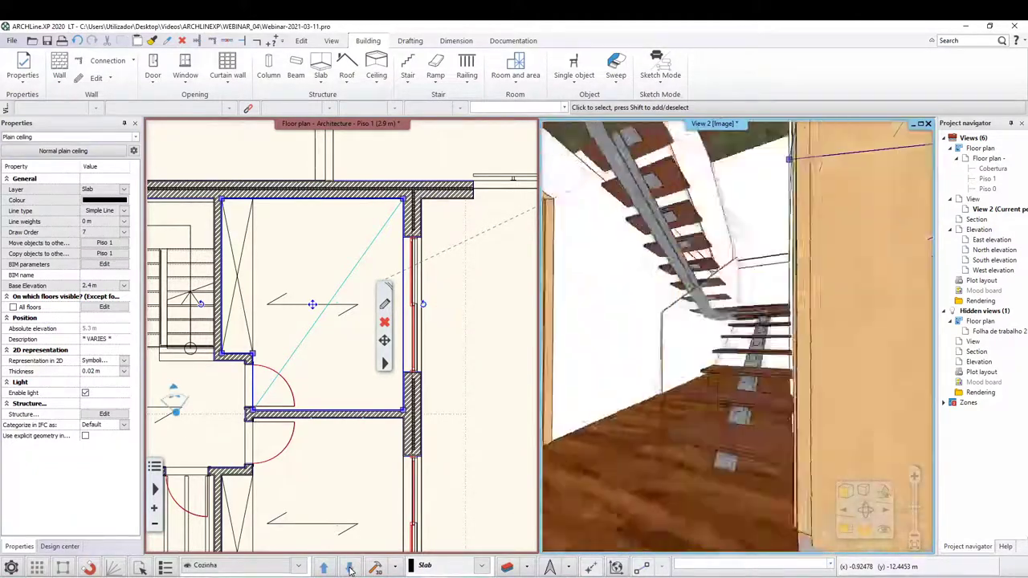
left_click(350, 568)
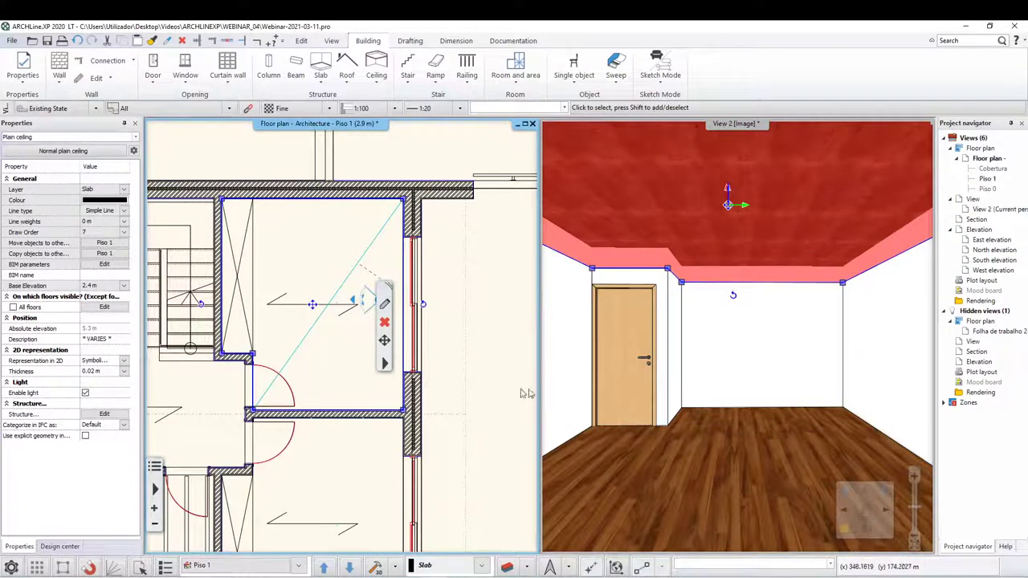
left_click(447, 389)
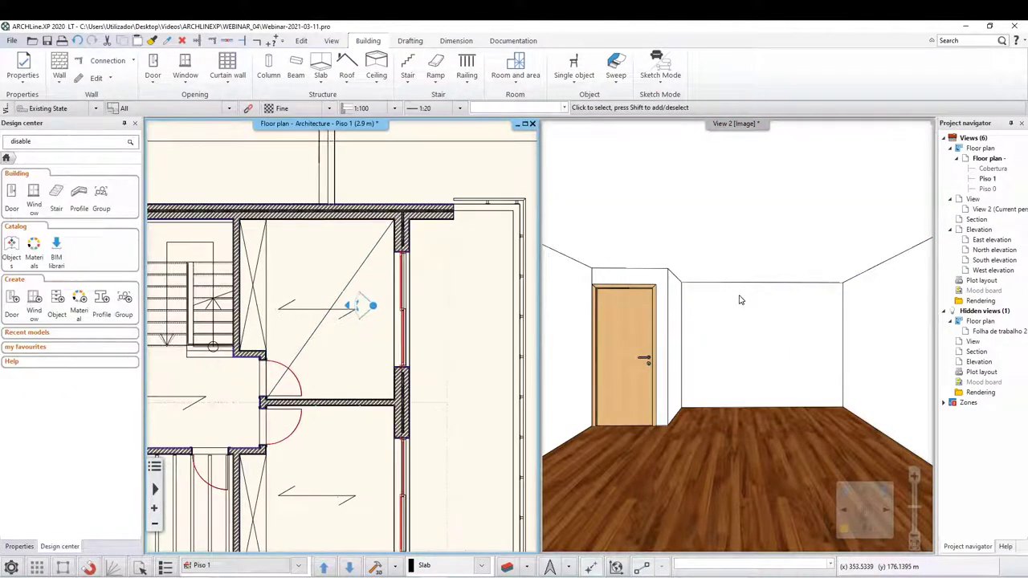
Zoom the plan and 3D view to inspect the new ceiling in Quarto 2.
scroll(351, 273, "down", 3)
scroll(351, 273, "down", 1)
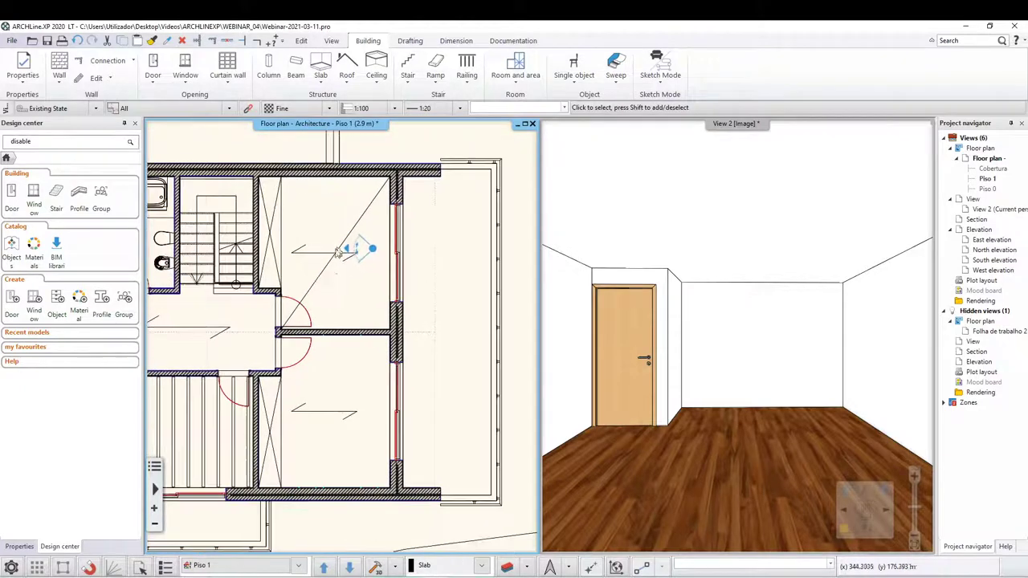
scroll(349, 266, "up", 1)
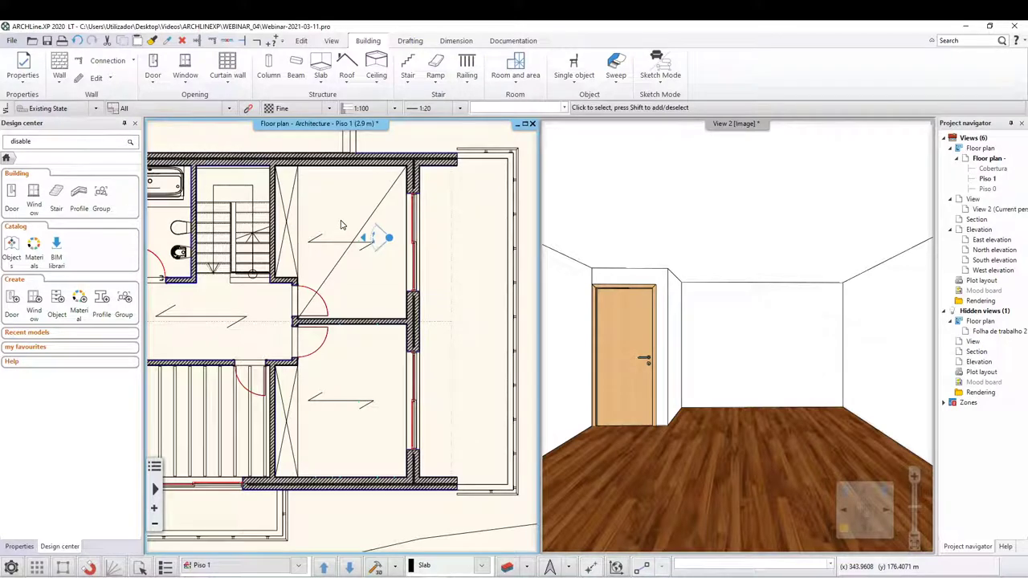
scroll(739, 300, "up", 3)
left_click(759, 305)
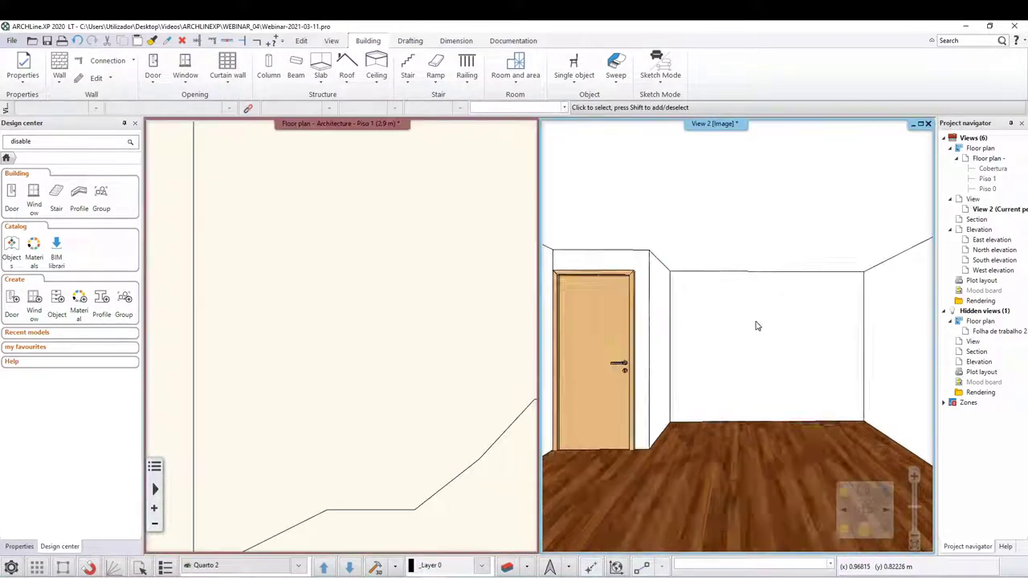
scroll(755, 326, "up", 2)
scroll(756, 326, "down", 2)
scroll(756, 321, "down", 2)
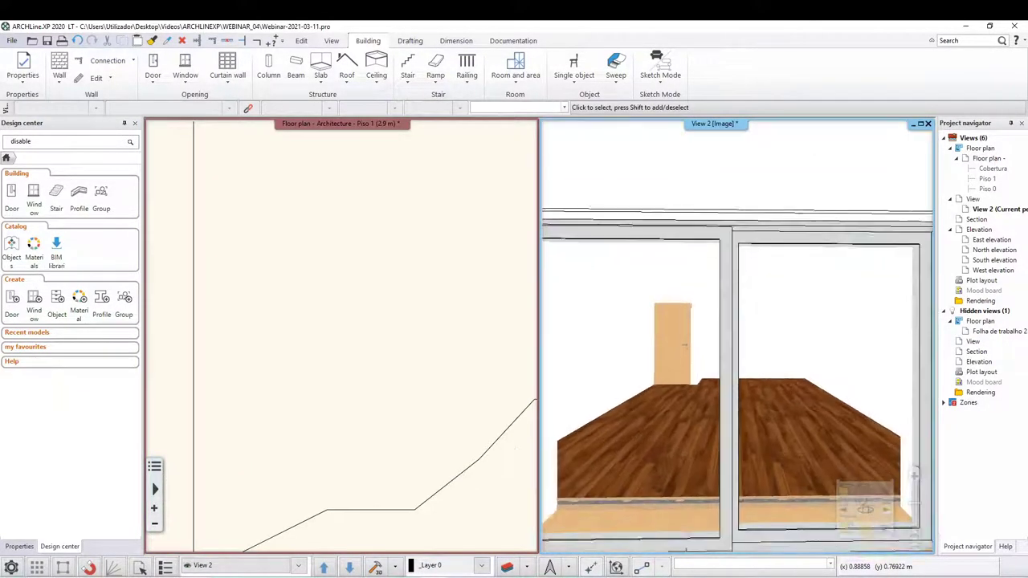
scroll(757, 225, "down", 2)
scroll(757, 225, "up", 2)
scroll(757, 225, "up", 2)
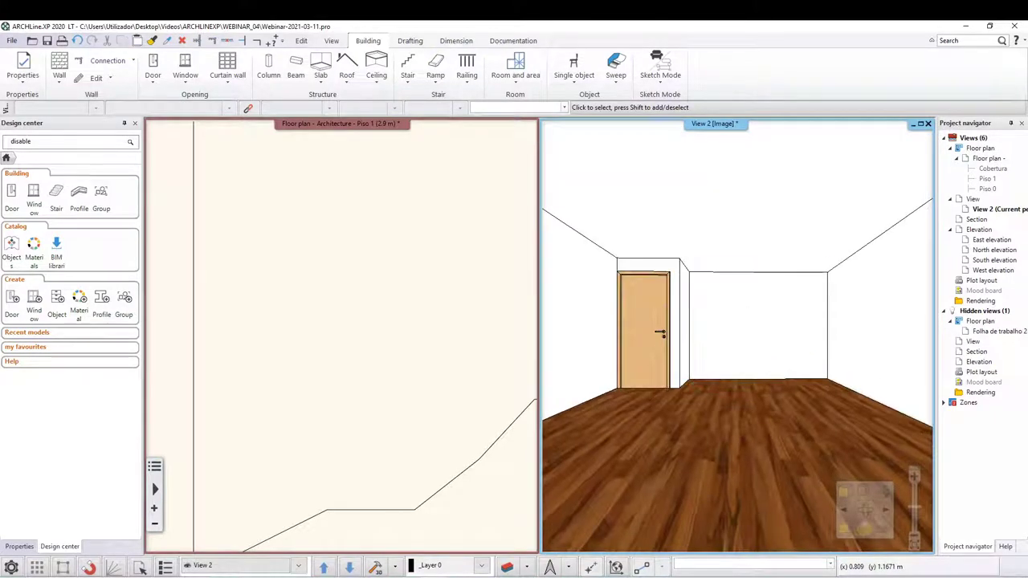
Reselect the new ceiling in the plan and open its Plain ceiling settings.
left_click(349, 287)
scroll(362, 265, "down", 3)
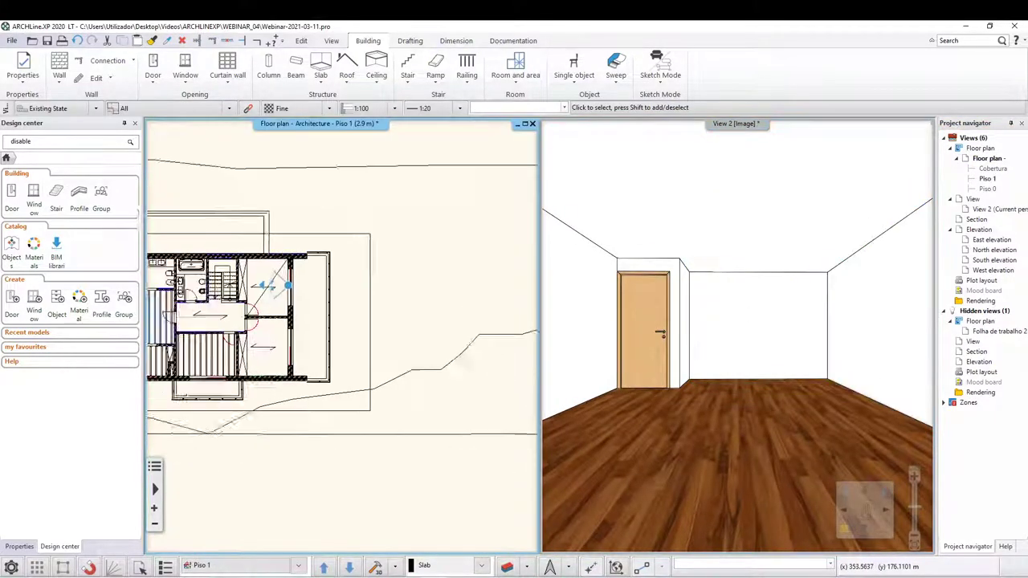
scroll(366, 257, "down", 2)
scroll(365, 257, "up", 2)
scroll(365, 257, "up", 2)
scroll(366, 257, "up", 2)
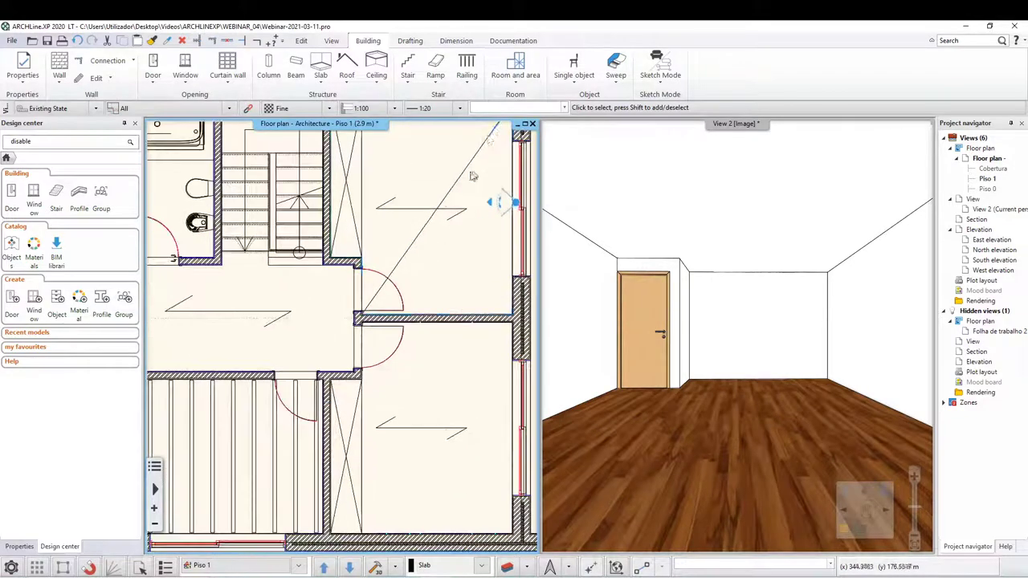
left_click(472, 167)
middle_click_drag(450, 195, 383, 299)
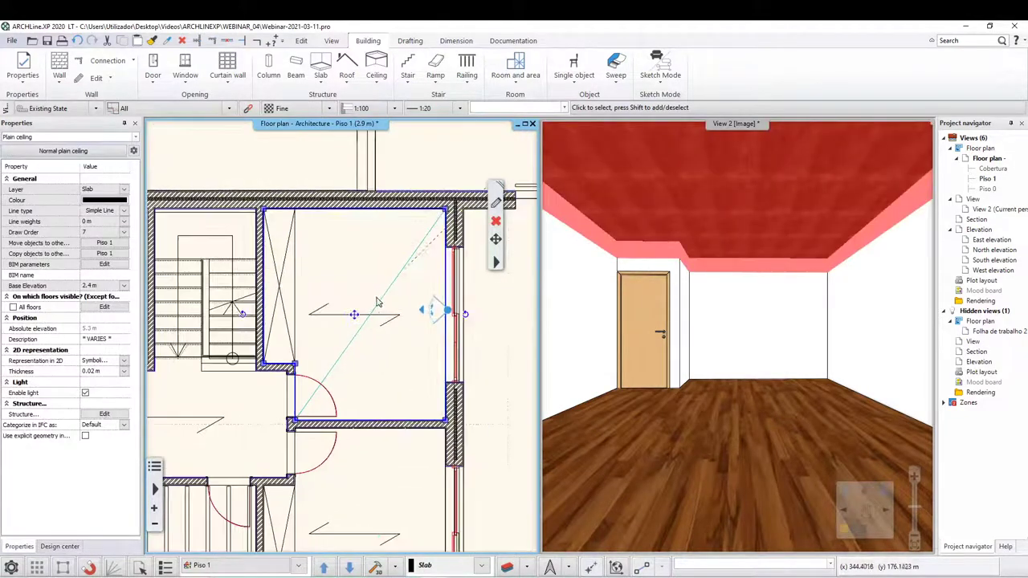
left_click(498, 204)
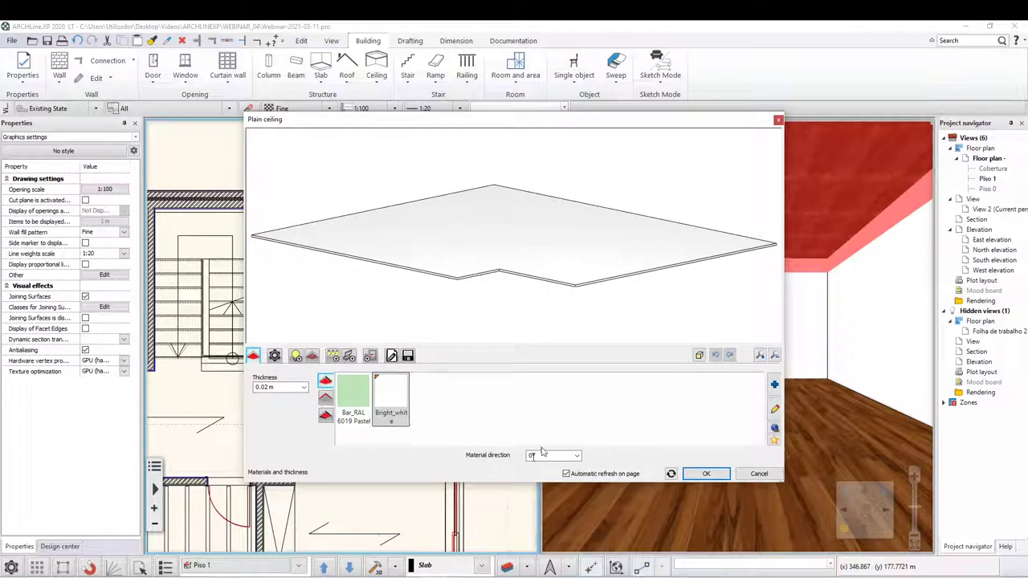
Rotate the ceiling preview and apply Bar_RAL 6019 Pastel green to it.
scroll(591, 314, "down", 2)
mouse_move(582, 251)
middle_mouse_down()
mouse_move(447, 311)
mouse_move(457, 311)
middle_mouse_up()
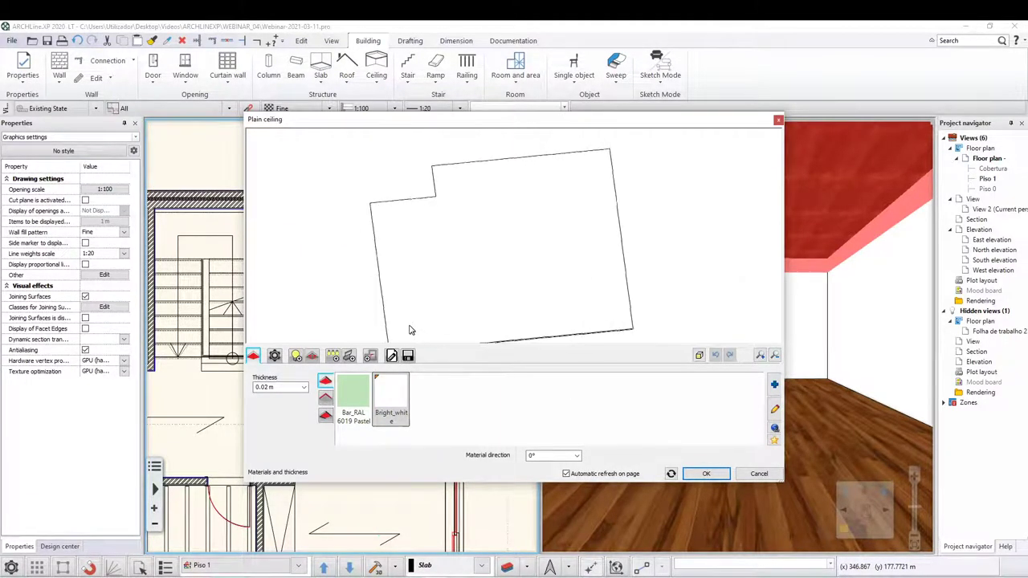
mouse_move(402, 254)
middle_mouse_down()
mouse_move(480, 227)
mouse_move(493, 257)
mouse_move(458, 283)
middle_mouse_up()
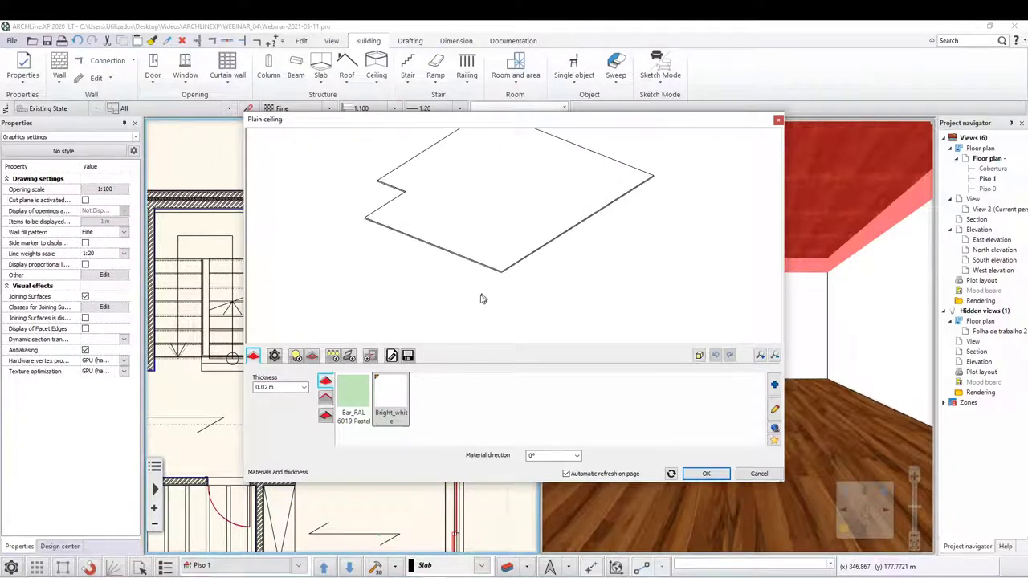
mouse_move(480, 299)
middle_mouse_down()
mouse_move(528, 200)
mouse_move(532, 327)
mouse_move(538, 275)
mouse_move(528, 356)
middle_mouse_up()
middle_click_drag(502, 314, 347, 378)
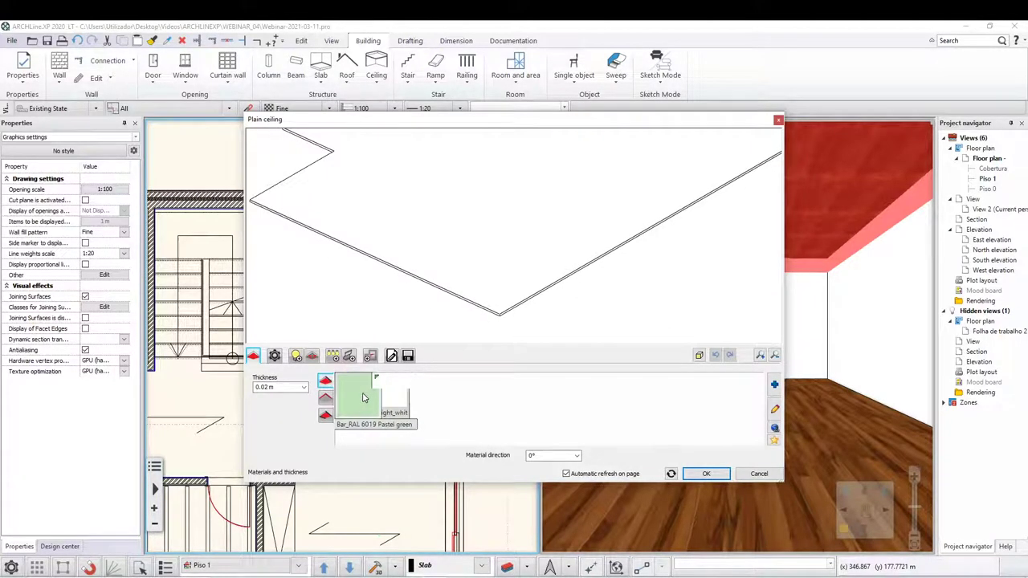
left_click_drag(345, 390, 350, 392)
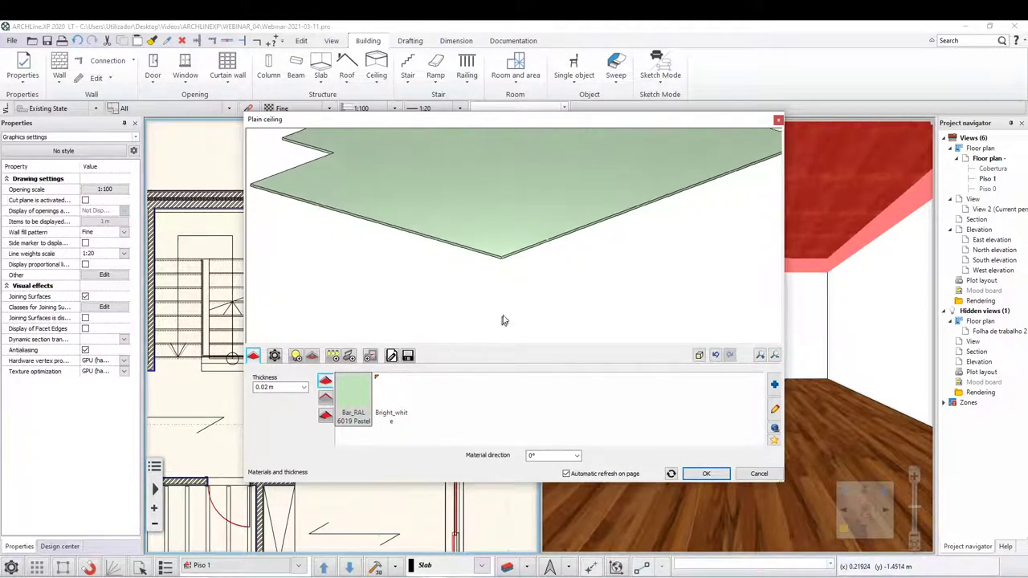
mouse_move(499, 324)
left_mouse_down()
mouse_move(518, 211)
mouse_move(495, 276)
mouse_move(526, 251)
mouse_move(461, 232)
mouse_move(522, 259)
mouse_move(522, 245)
mouse_move(522, 265)
left_mouse_up()
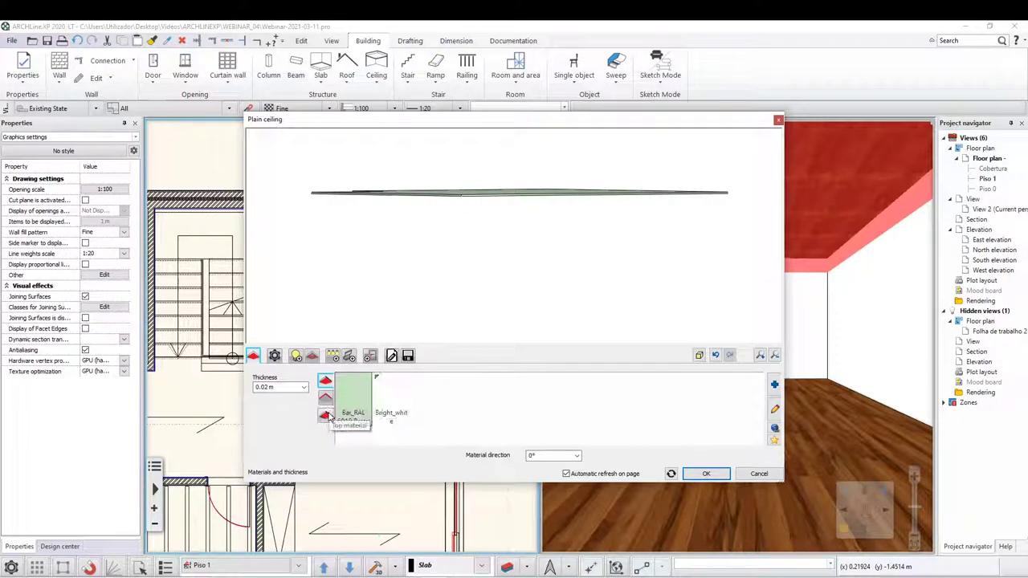
Compare the bottom and top material settings, ending on the Bottom material page.
left_click(325, 415)
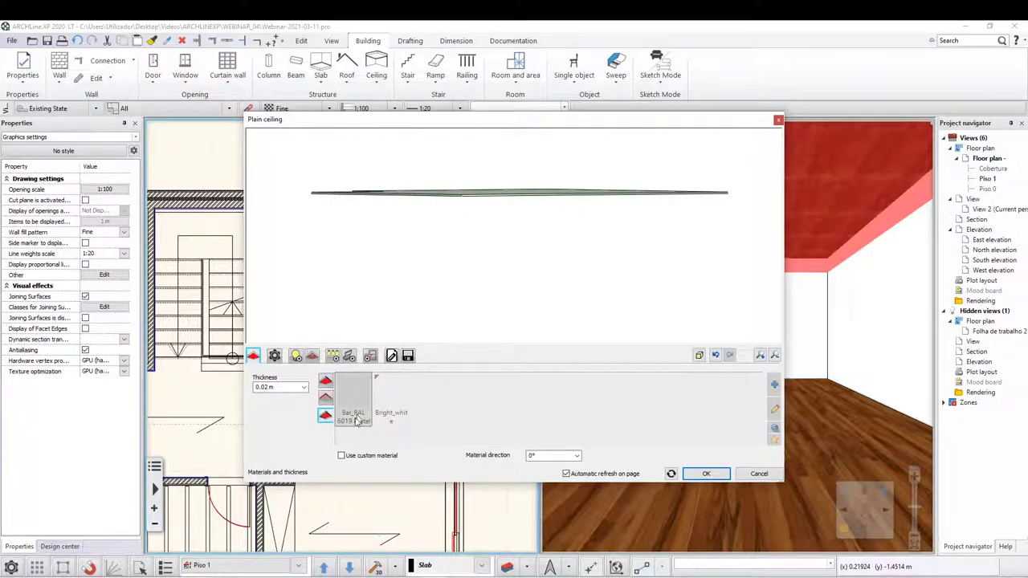
left_click(325, 380)
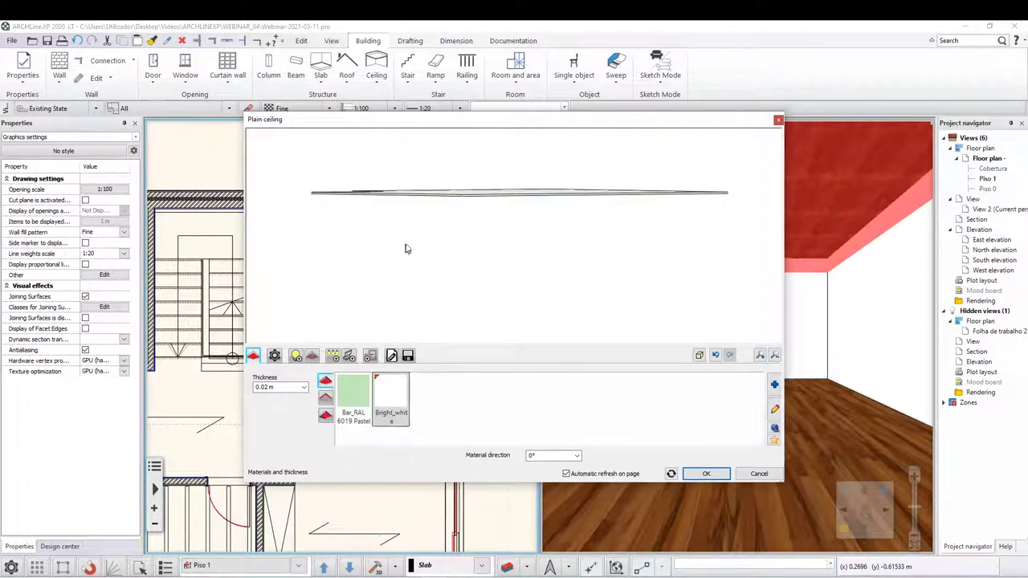
left_click_drag(481, 236, 486, 285)
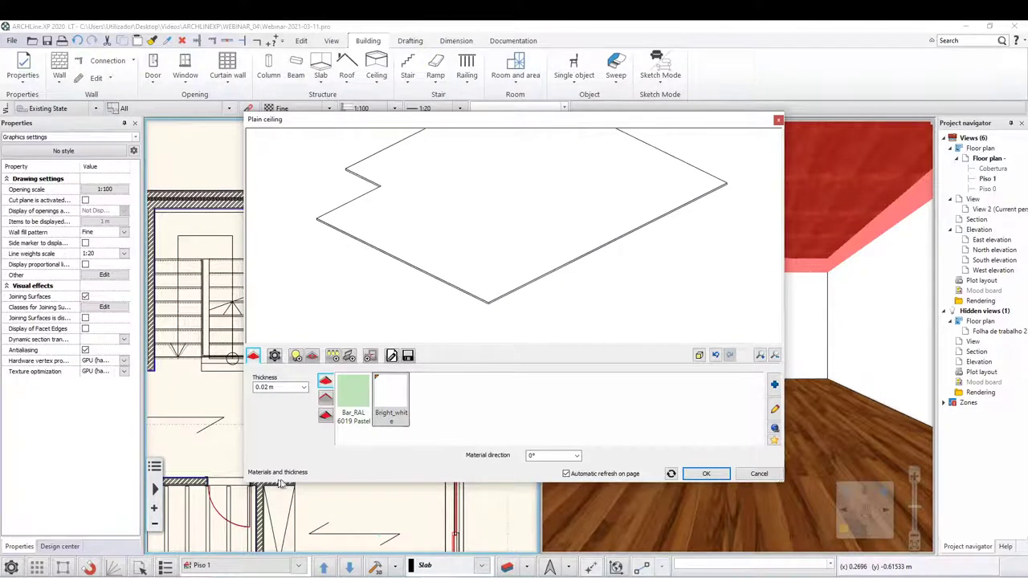
left_click(325, 417)
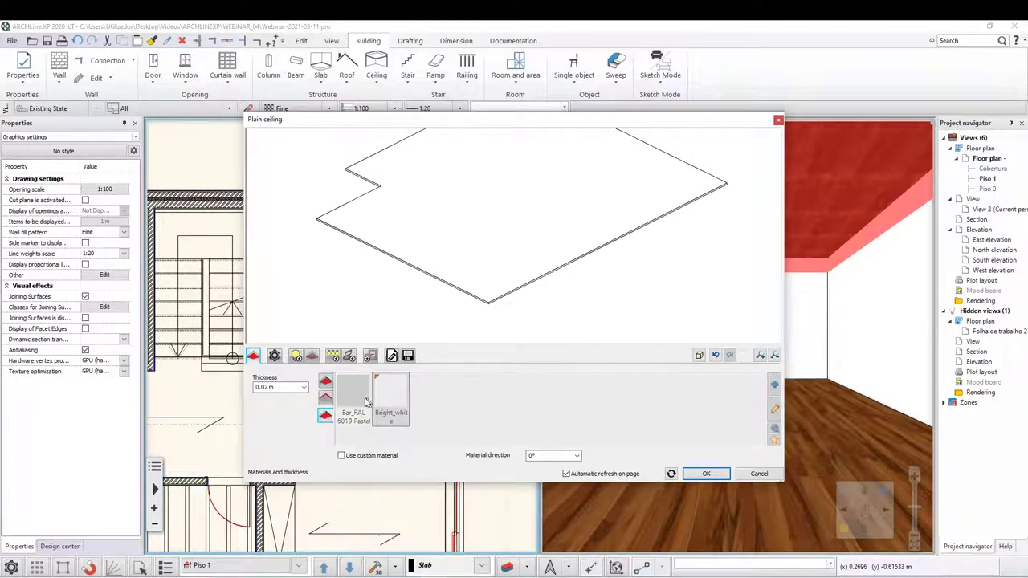
Tick Use custom material and apply Bar_RAL 6019 Pastel green to the ceiling surface.
left_click(363, 456)
left_click(363, 401)
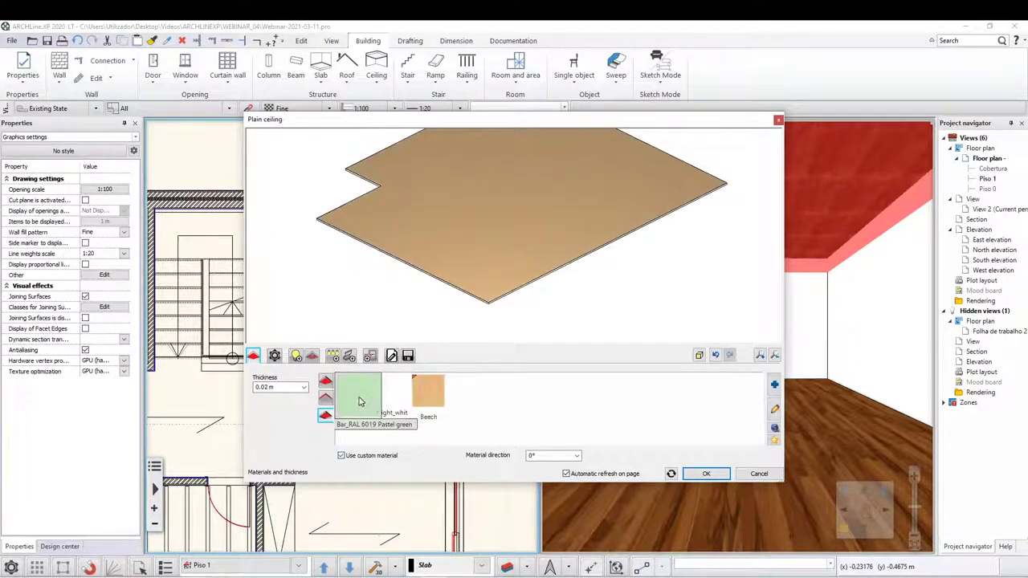
mouse_move(564, 336)
left_mouse_down()
mouse_move(571, 236)
mouse_move(567, 325)
left_mouse_up()
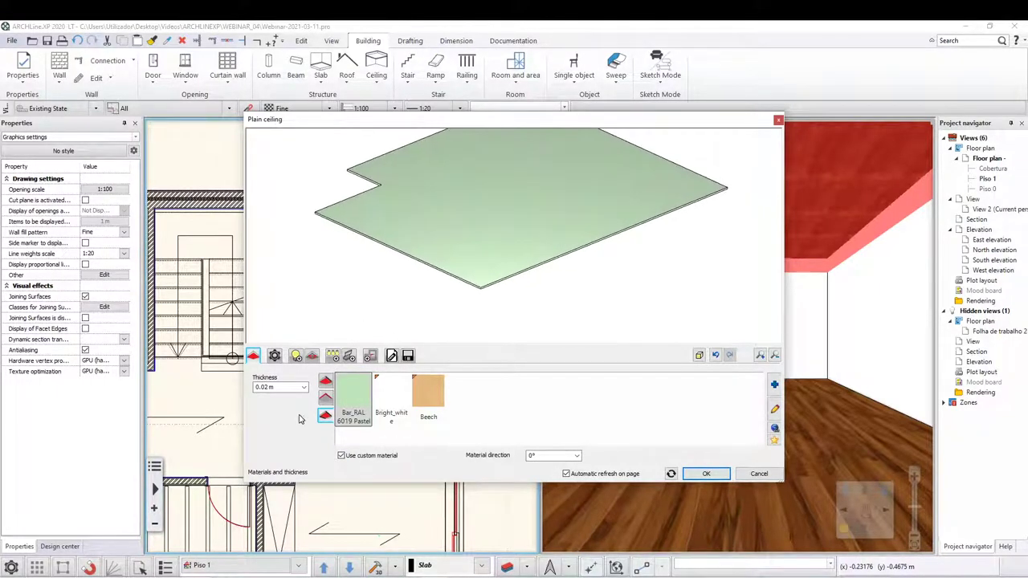
left_click(341, 455)
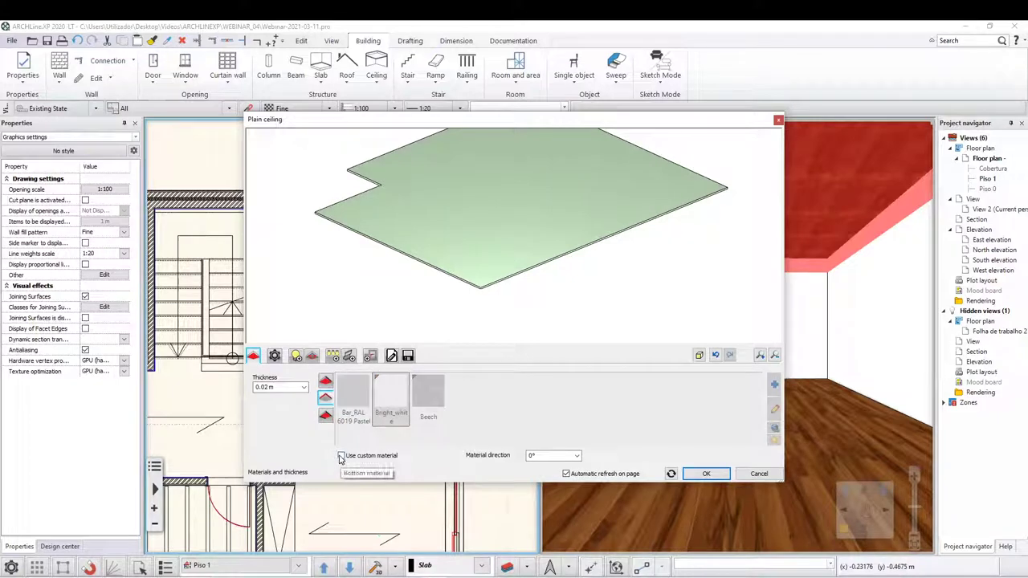
left_click(342, 455)
mouse_move(518, 313)
left_mouse_down()
mouse_move(539, 229)
mouse_move(459, 207)
mouse_move(475, 160)
mouse_move(452, 191)
left_mouse_up()
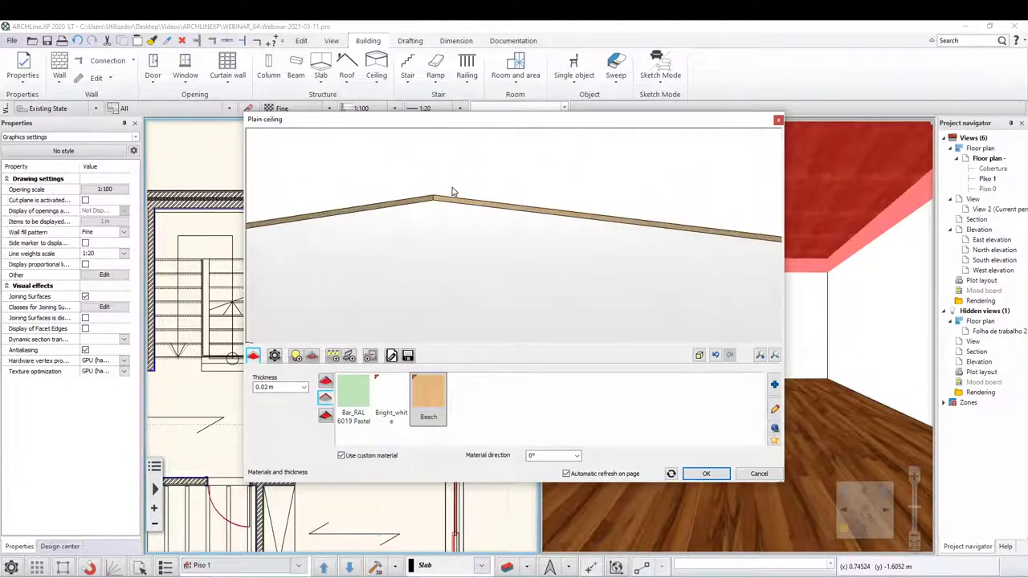
left_click(353, 393)
mouse_move(538, 276)
left_mouse_down()
mouse_move(525, 289)
mouse_move(546, 222)
mouse_move(549, 282)
mouse_move(561, 273)
mouse_move(544, 265)
left_mouse_up()
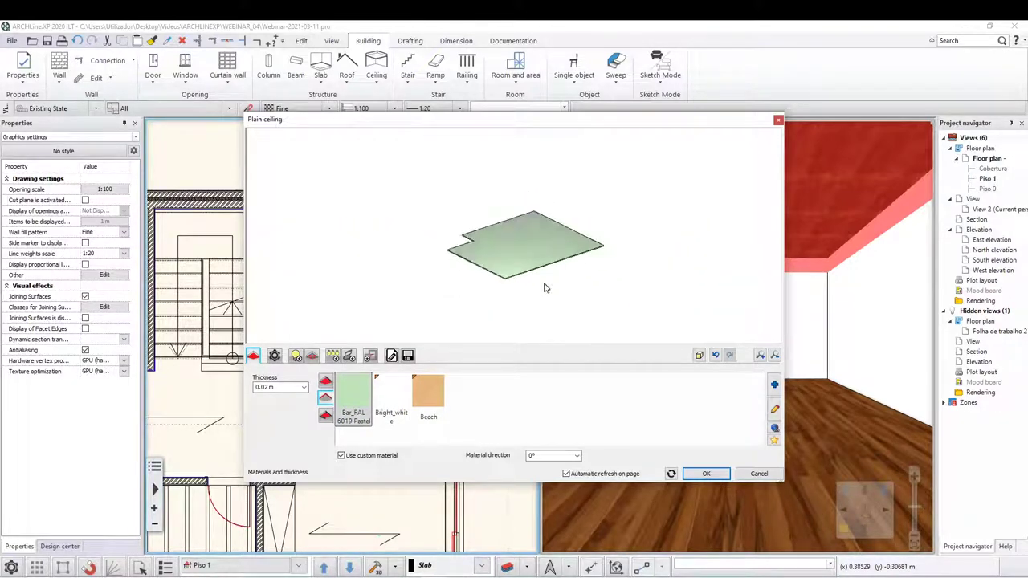
Try the Beech material on the ceiling with a 45° material direction.
scroll(546, 286, "up", 2)
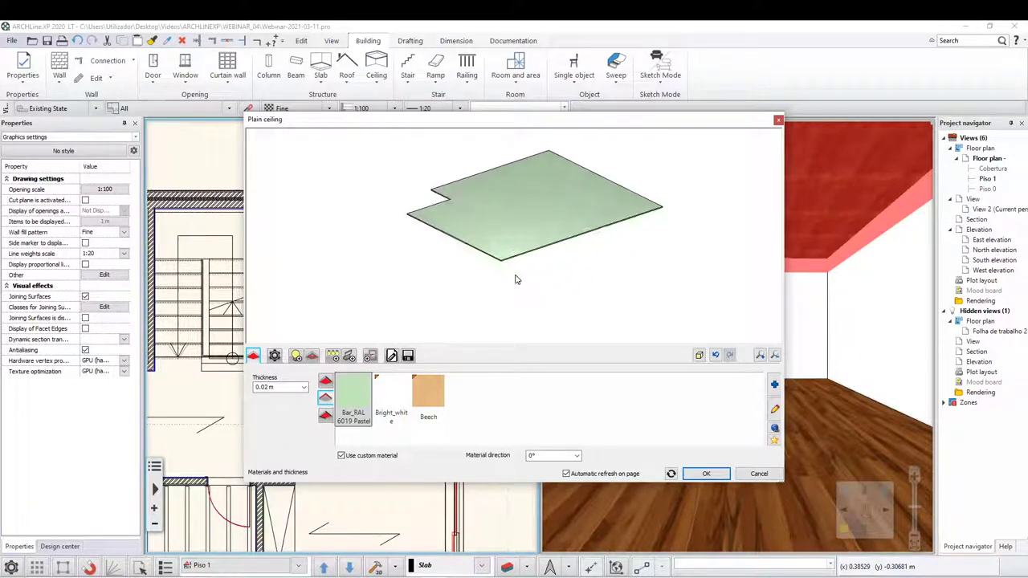
scroll(516, 216, "up", 2)
scroll(470, 230, "up", 2)
scroll(552, 206, "down", 3)
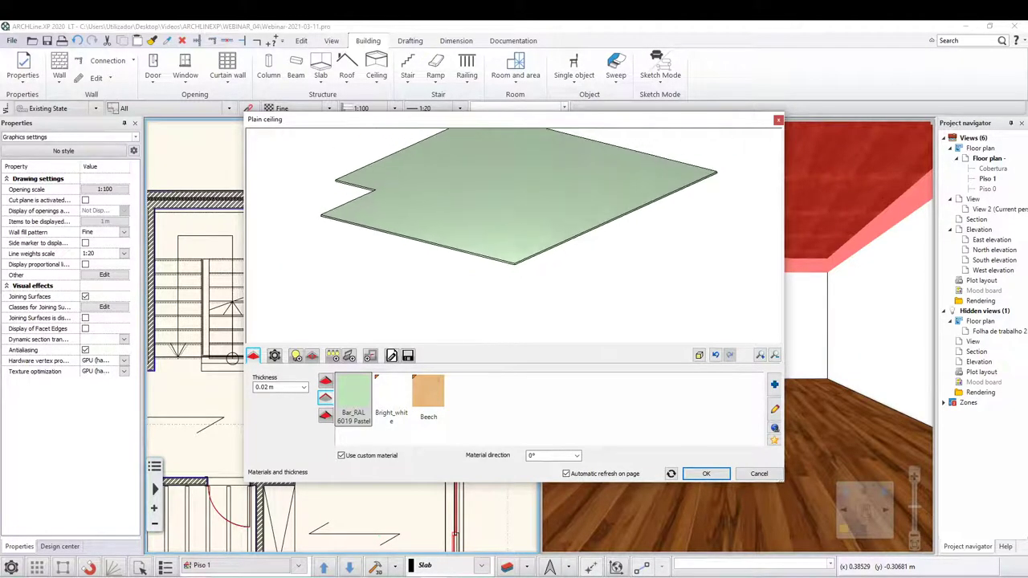
left_click(279, 393)
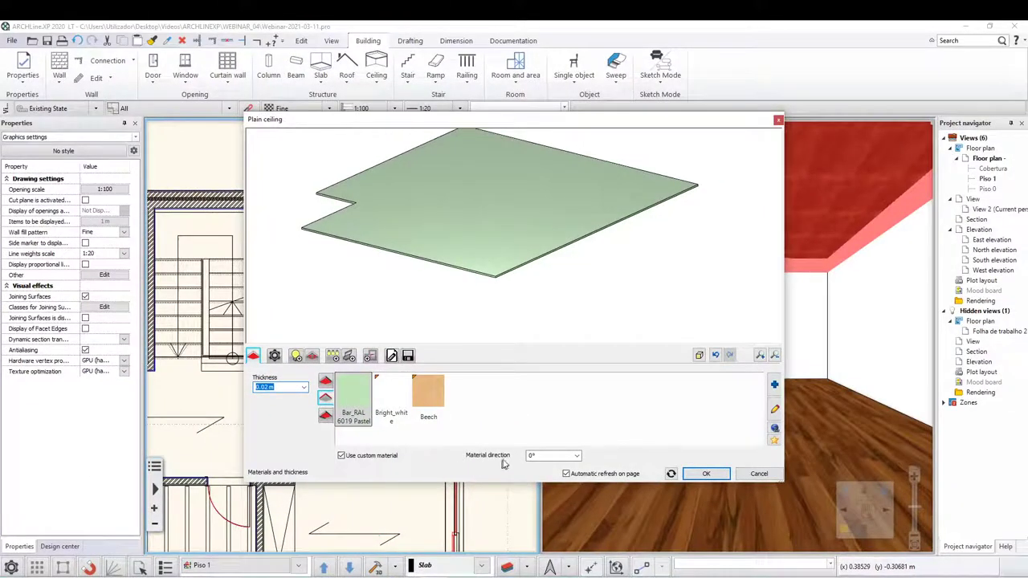
left_click(436, 400)
scroll(548, 172, "up", 5)
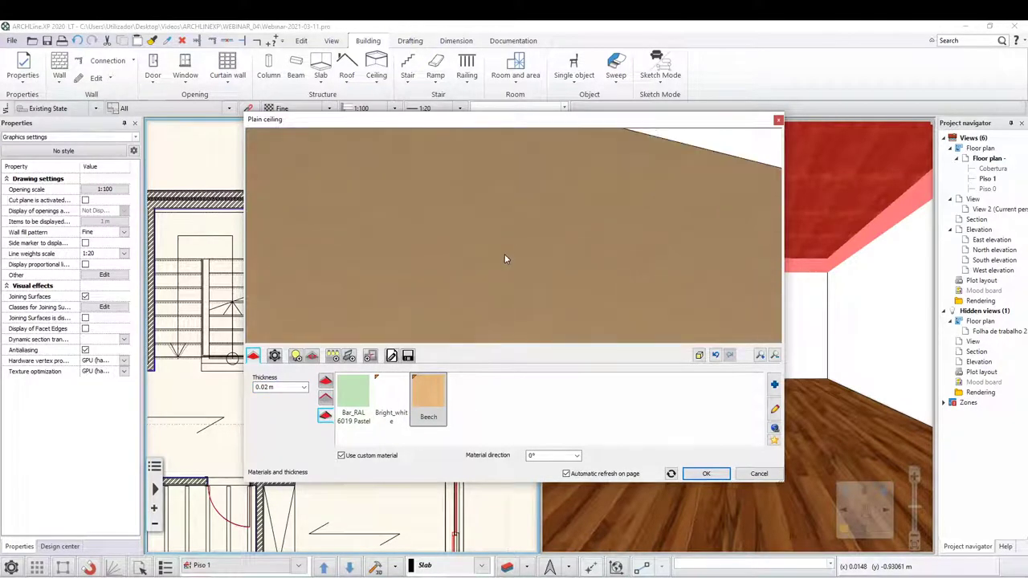
double_click(549, 456)
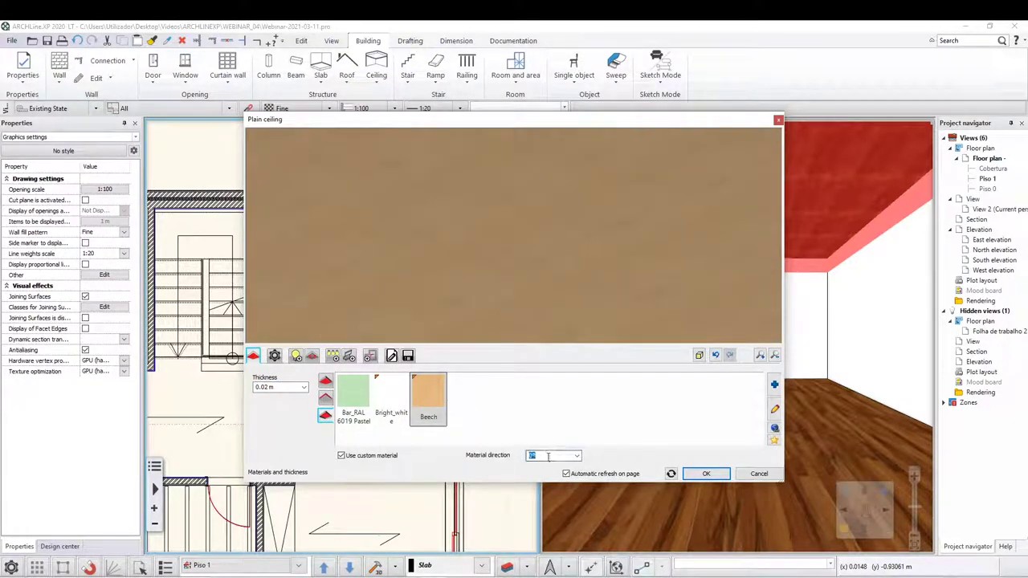
type("45")
key("Return")
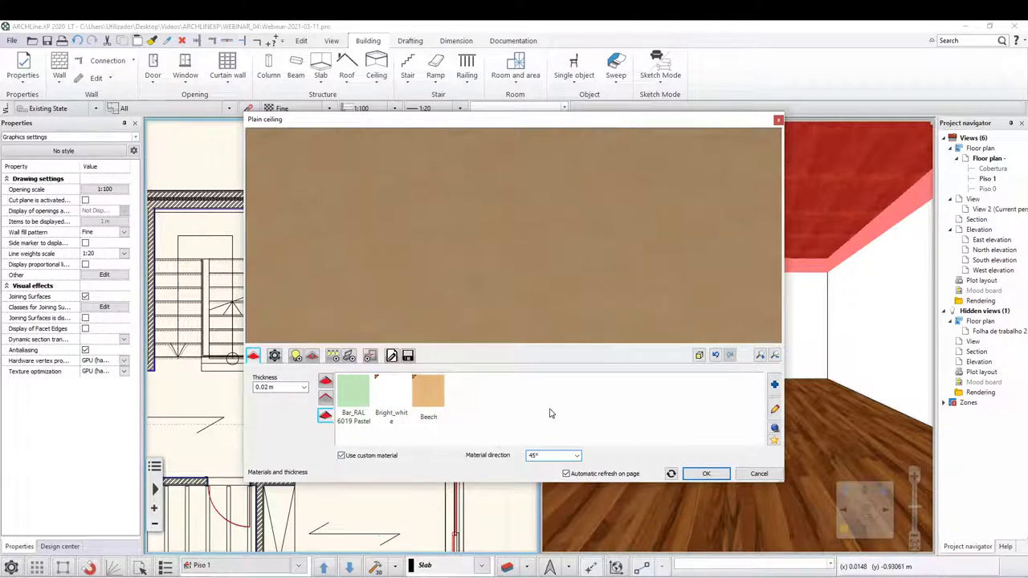
Reapply Bar_RAL 6019 Pastel green at 0° direction and inspect the ceiling preview.
scroll(563, 278, "down", 4)
scroll(552, 283, "up", 2)
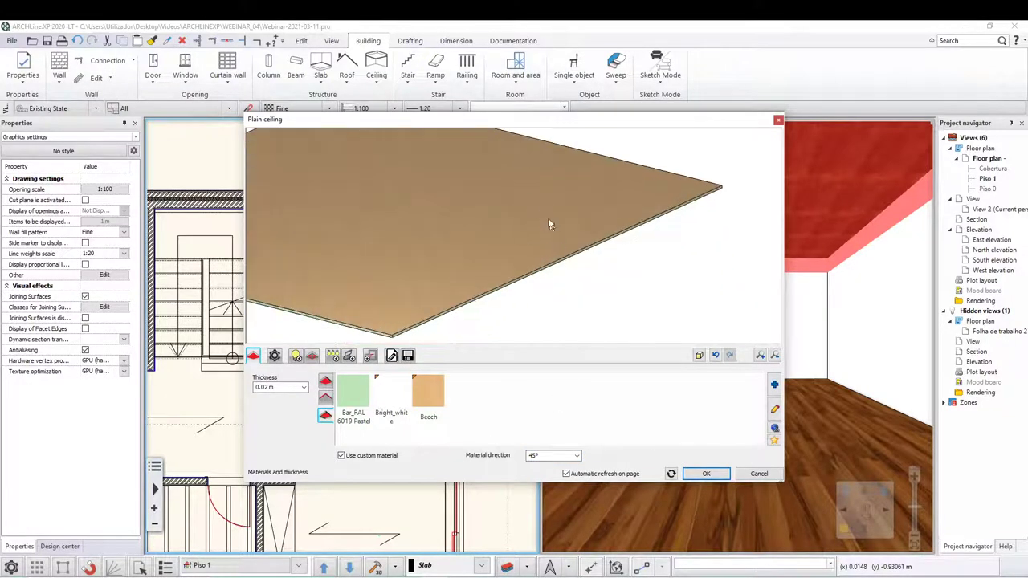
scroll(549, 224, "up", 2)
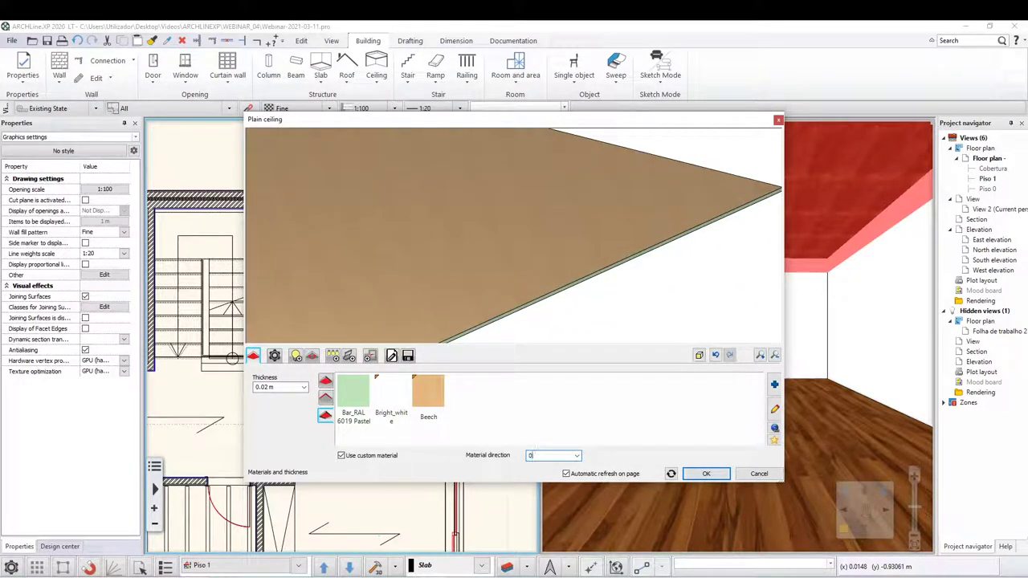
left_click(354, 393)
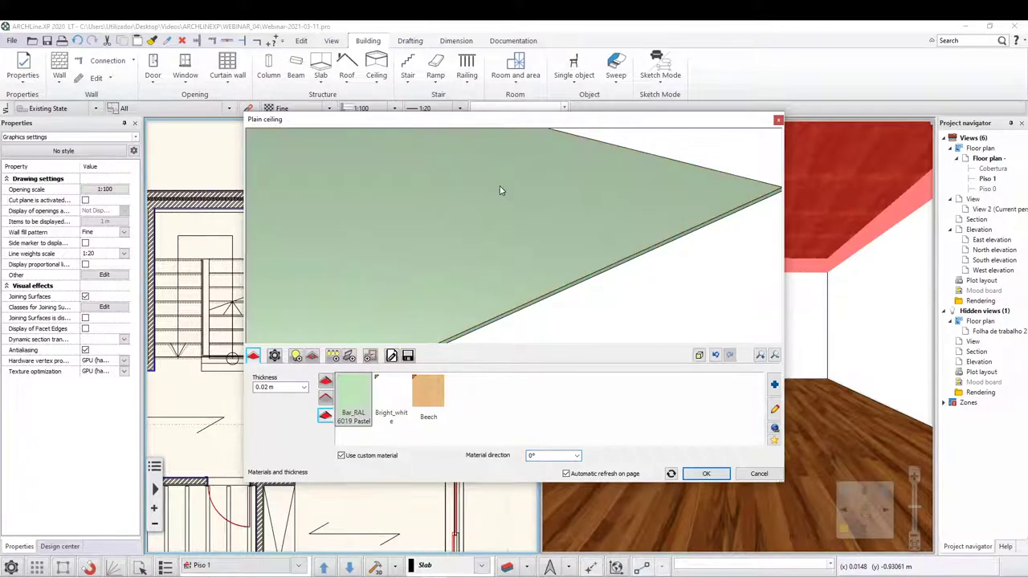
scroll(482, 217, "down", 3)
mouse_move(411, 270)
left_mouse_down()
mouse_move(413, 185)
mouse_move(414, 283)
left_mouse_up()
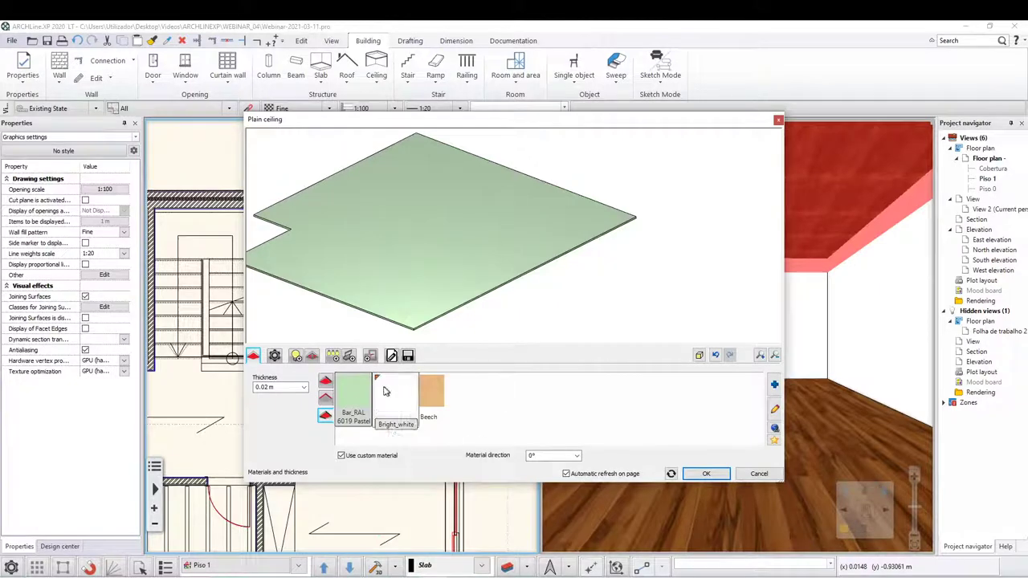
Add Marble Roma from TILE > Roca to the ceiling's material list, keeping Bar_RAL 6019 Pastel green selected.
left_click(775, 387)
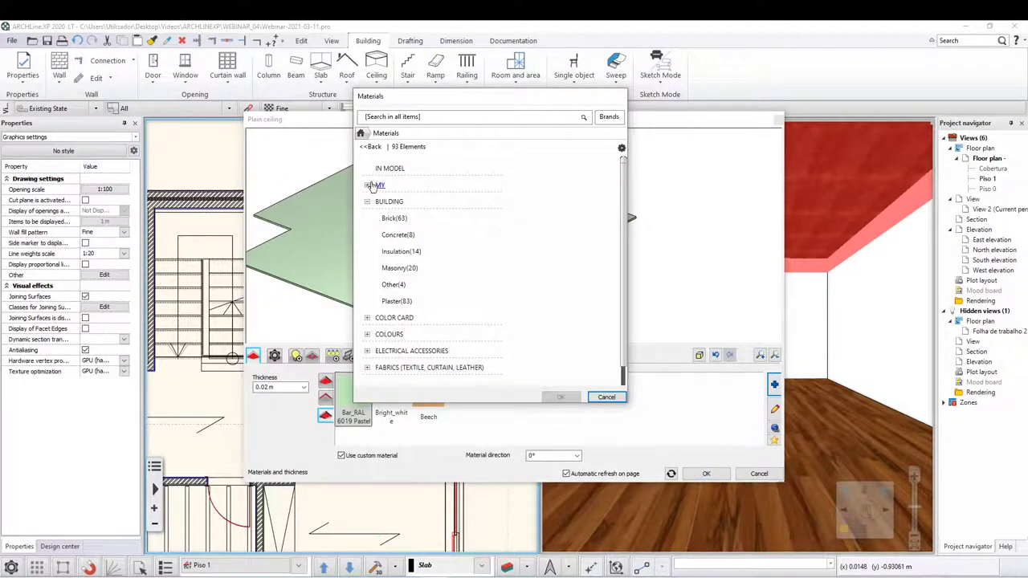
scroll(453, 299, "down", 3)
scroll(453, 299, "down", 1)
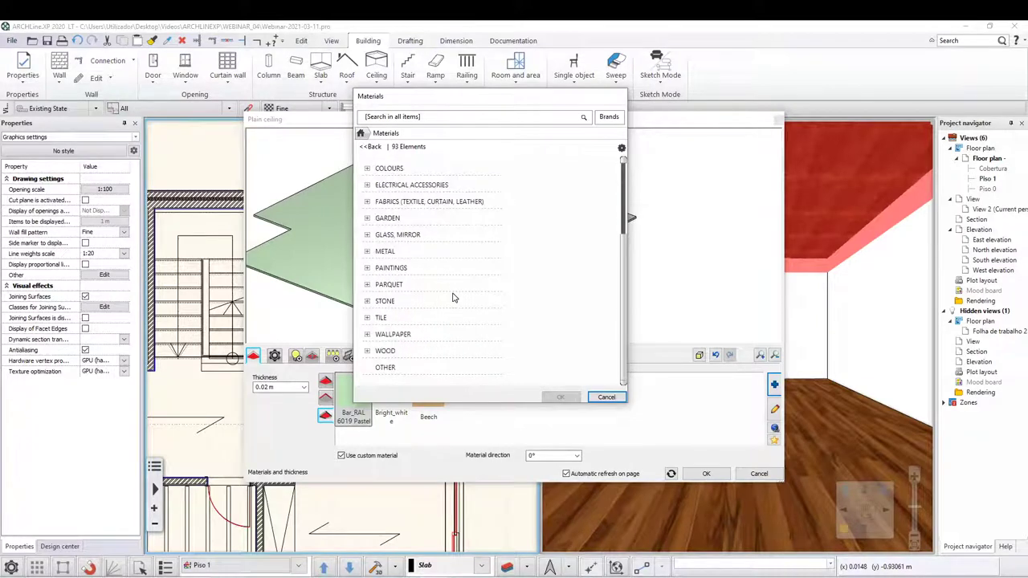
left_click(381, 318)
scroll(507, 298, "down", 2)
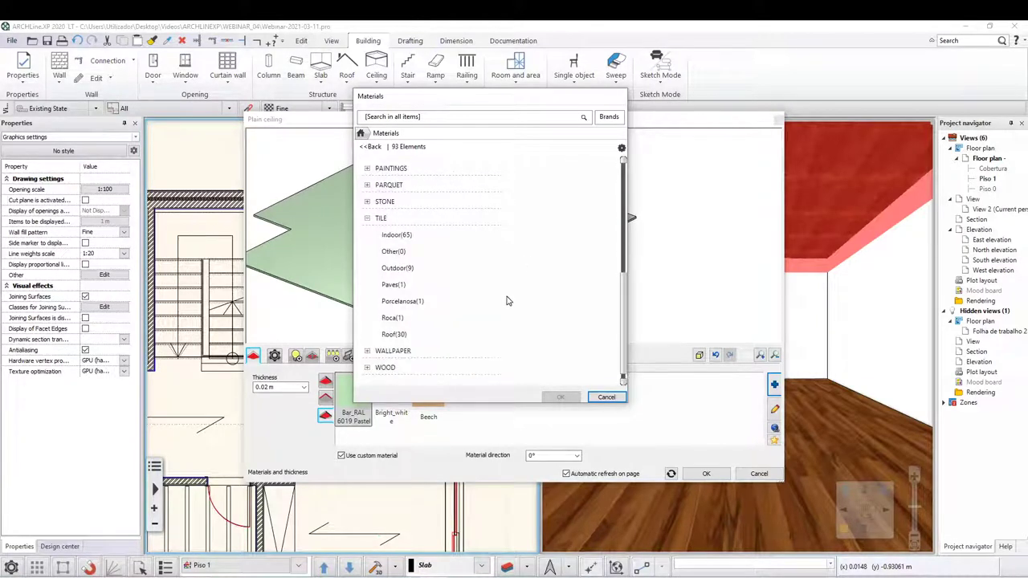
left_click(396, 319)
left_click(382, 186)
left_click(561, 397)
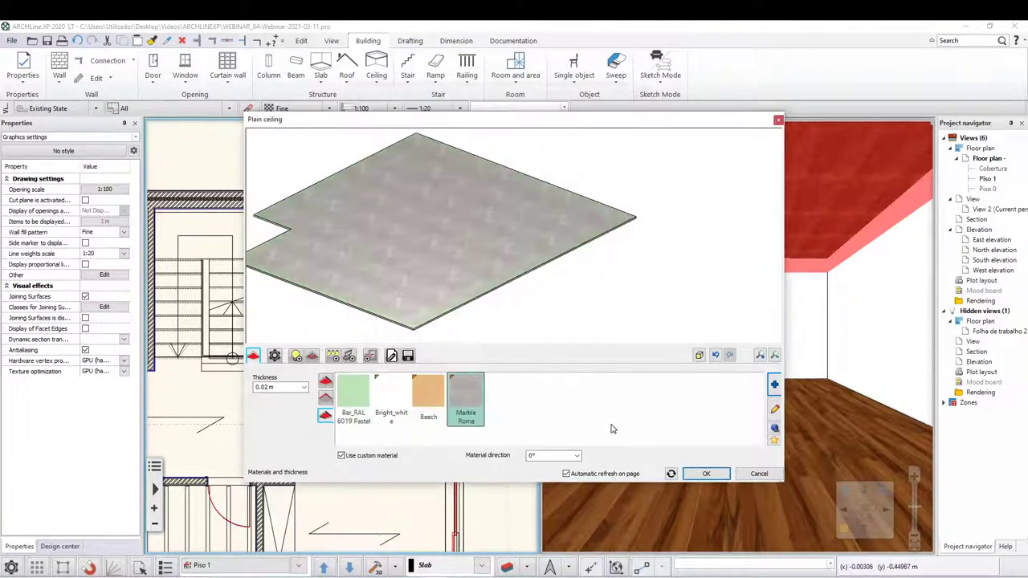
left_click(369, 402)
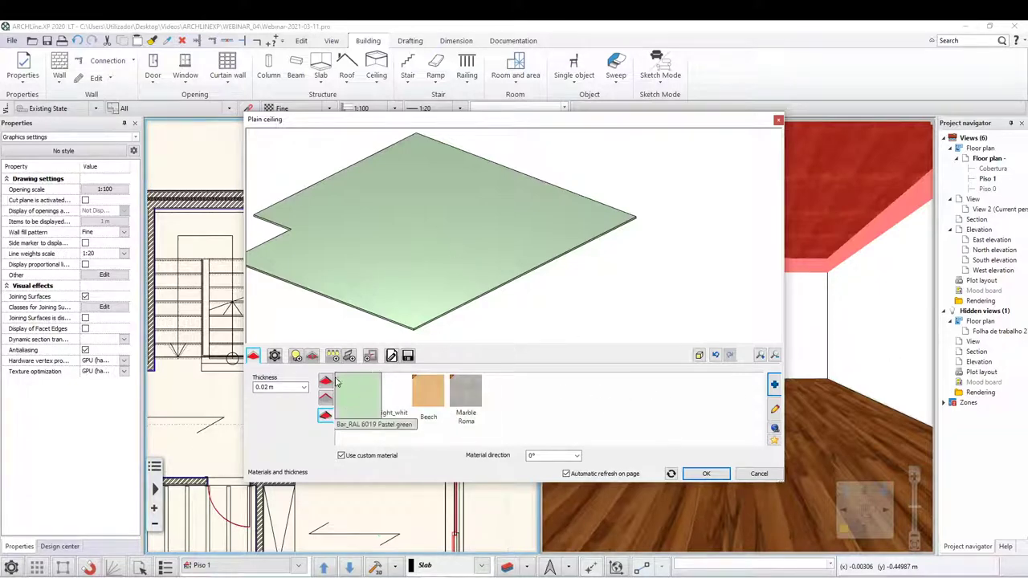
Add the IKEA KNAPPA KLÖVER pendant lamp from Pendant lights to the ceiling's default single lamps.
left_click(274, 356)
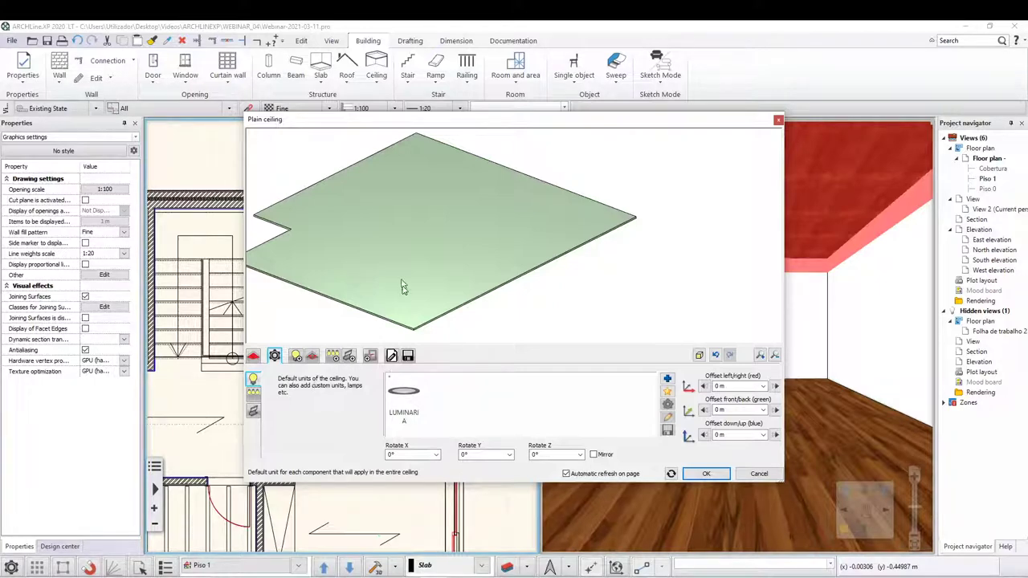
mouse_move(403, 288)
left_mouse_down()
mouse_move(432, 243)
mouse_move(465, 255)
left_mouse_up()
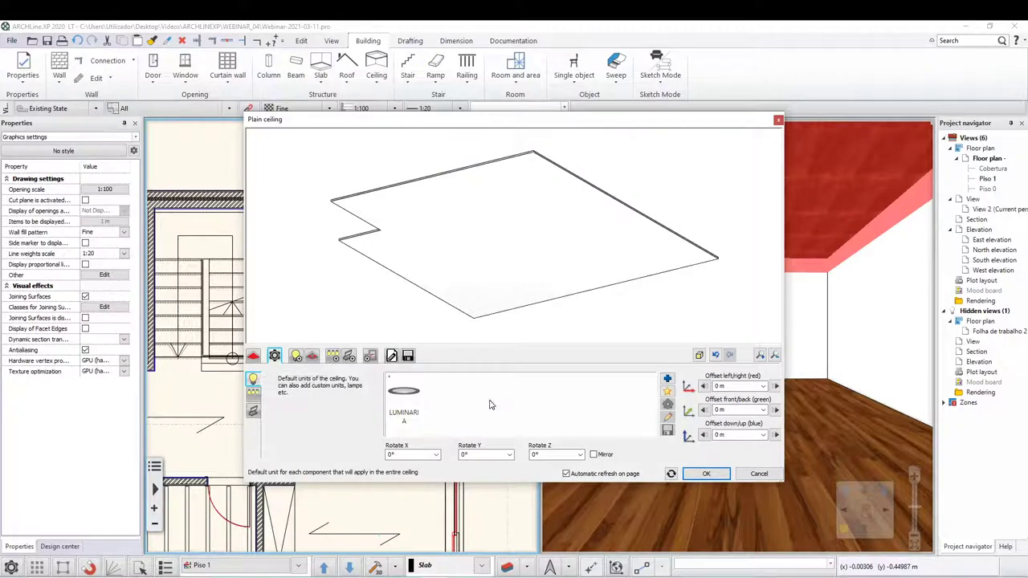
left_click(401, 411)
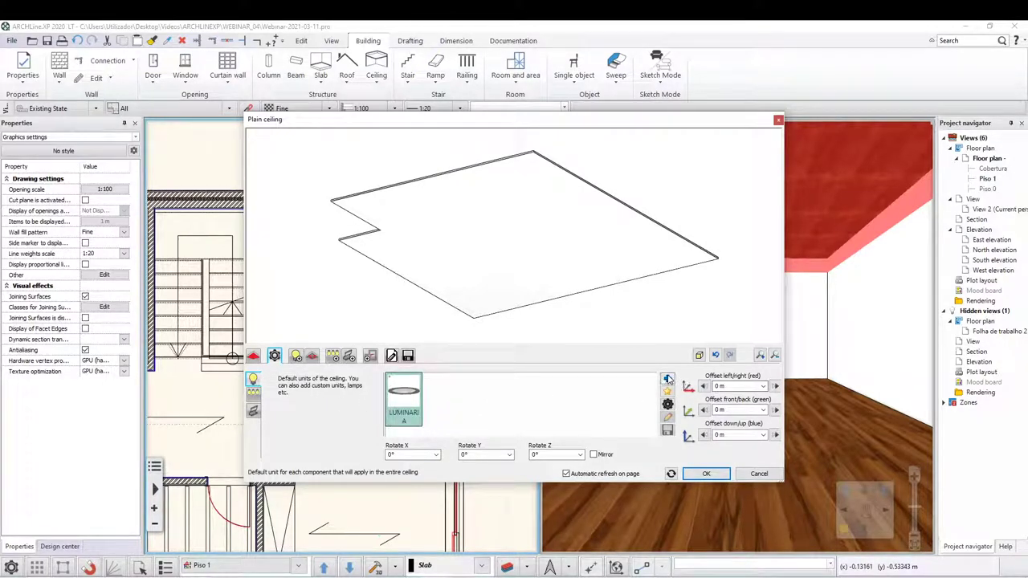
left_click(668, 379)
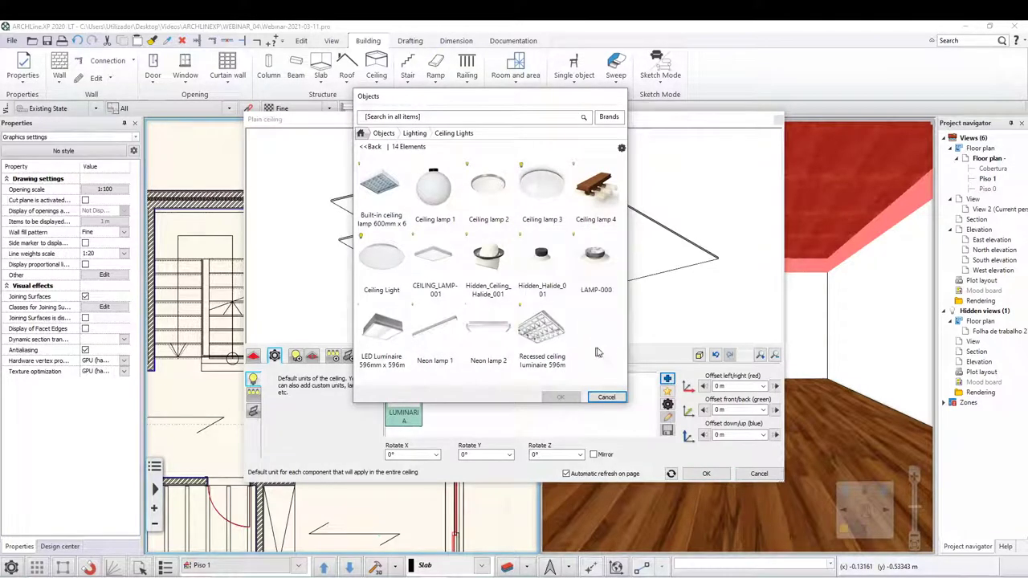
left_click(374, 149)
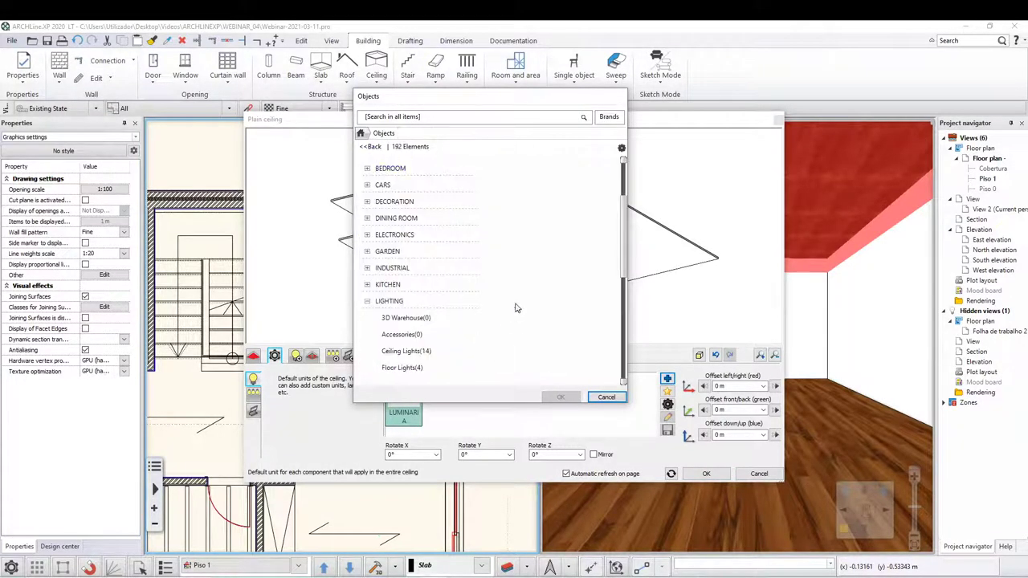
scroll(437, 321, "down", 3)
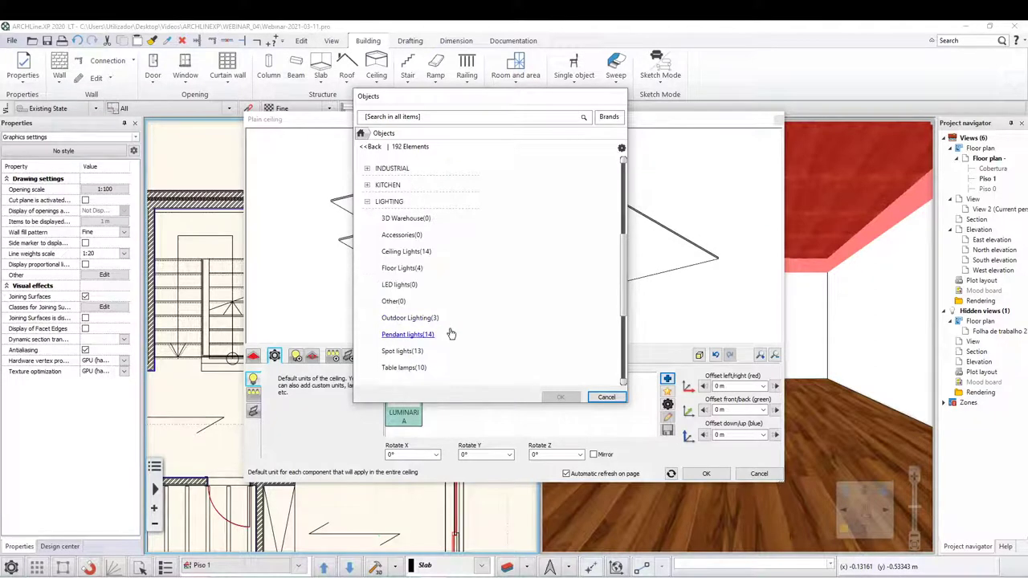
left_click(409, 284)
mouse_move(511, 217)
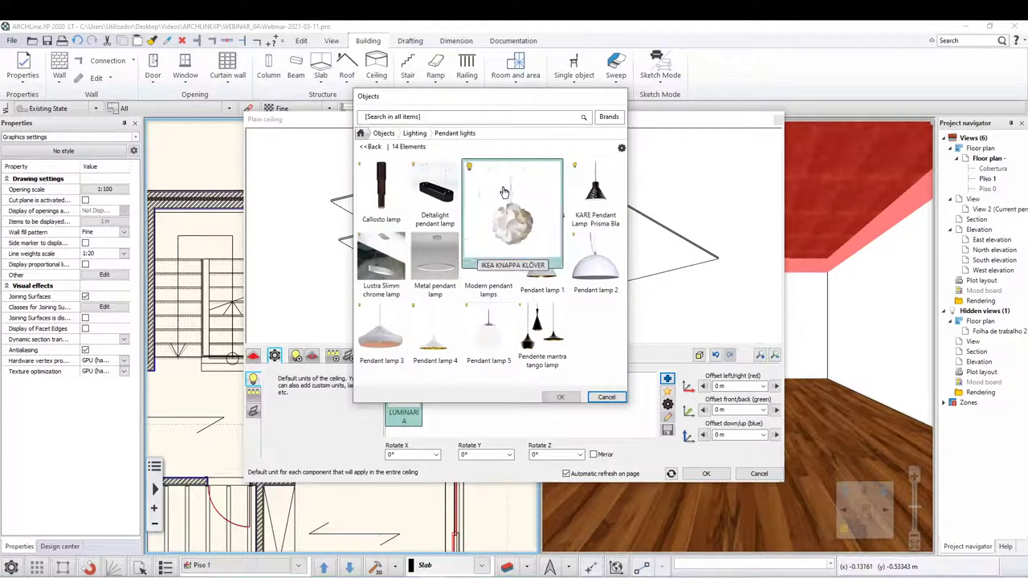
left_click(488, 193)
left_click(562, 398)
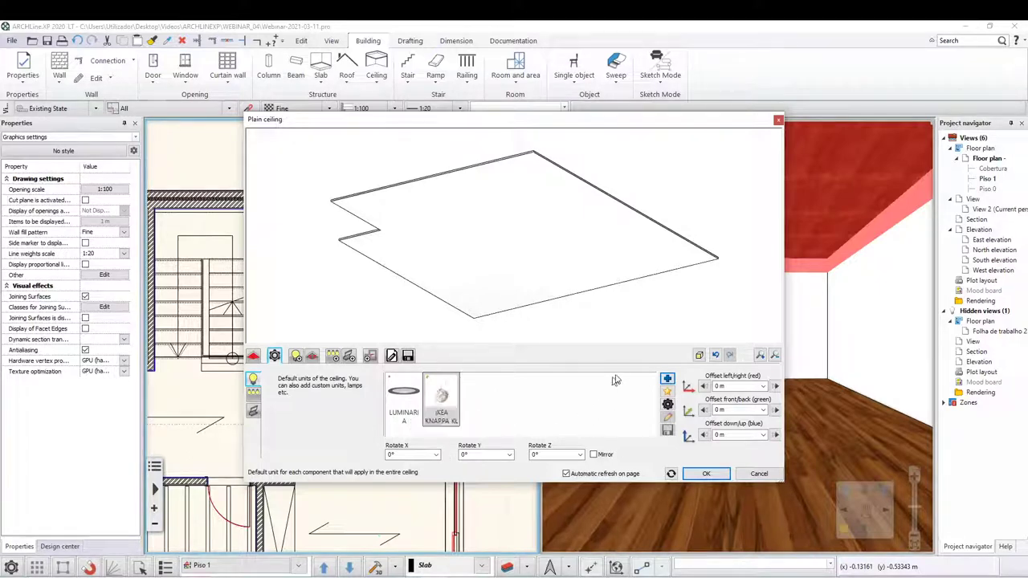
Add Pendant lamp 2, Pendant lamp 3 and the KARE Five Bulbs Pendant Lamp as ceiling units.
left_click(666, 378)
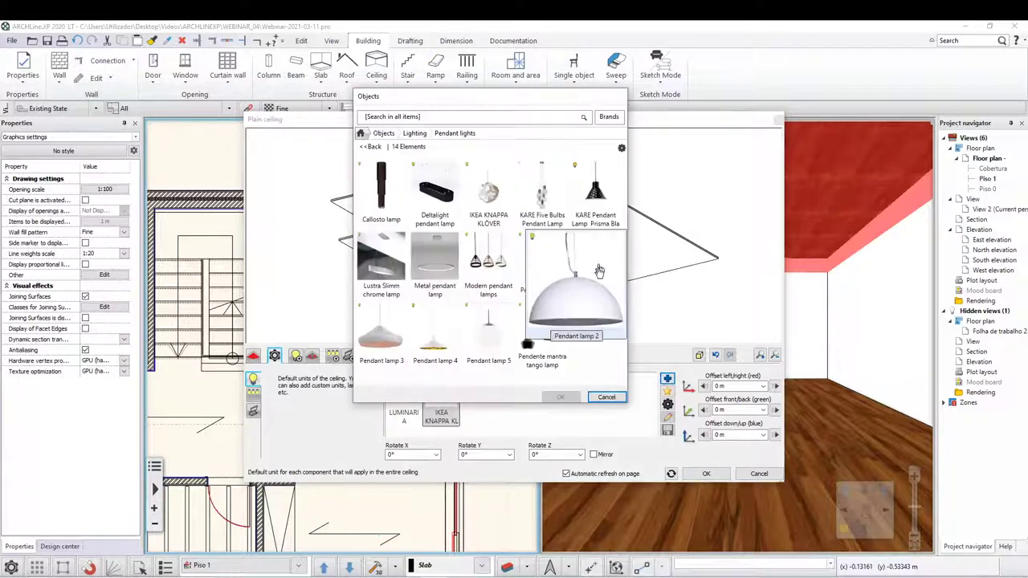
left_click(562, 396)
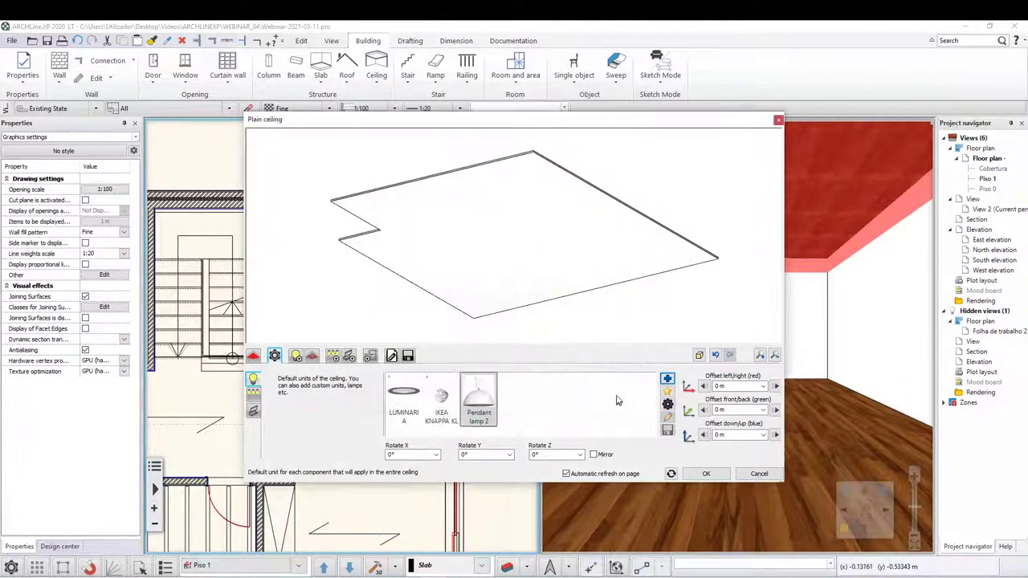
left_click(667, 378)
left_click(562, 397)
left_click(666, 378)
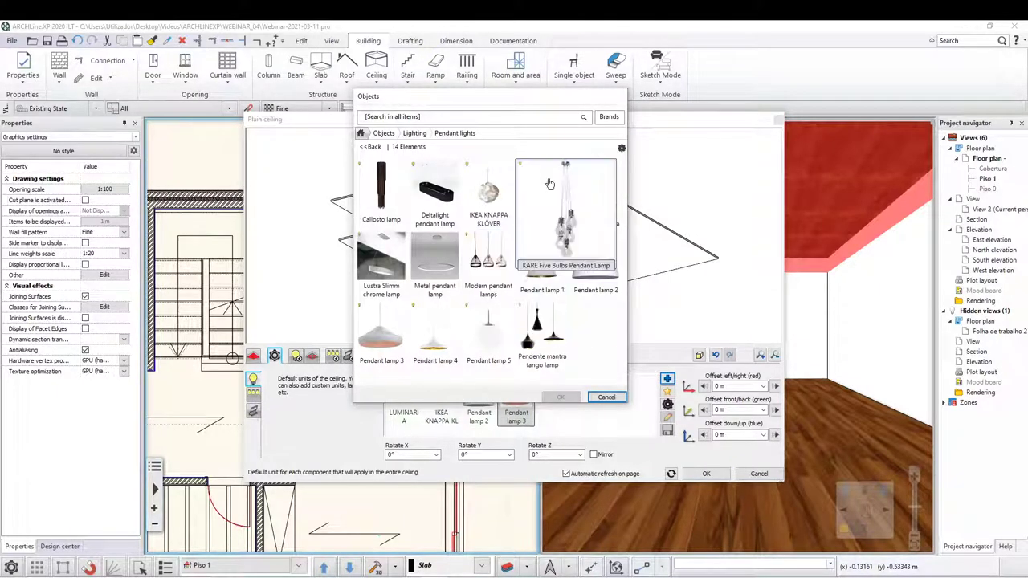
left_click(561, 397)
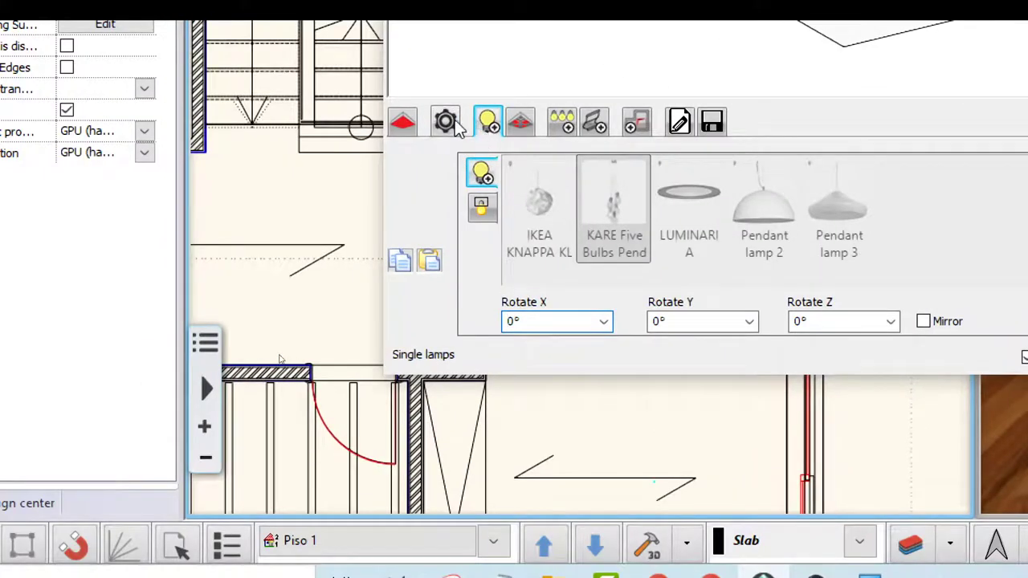
left_click(445, 119)
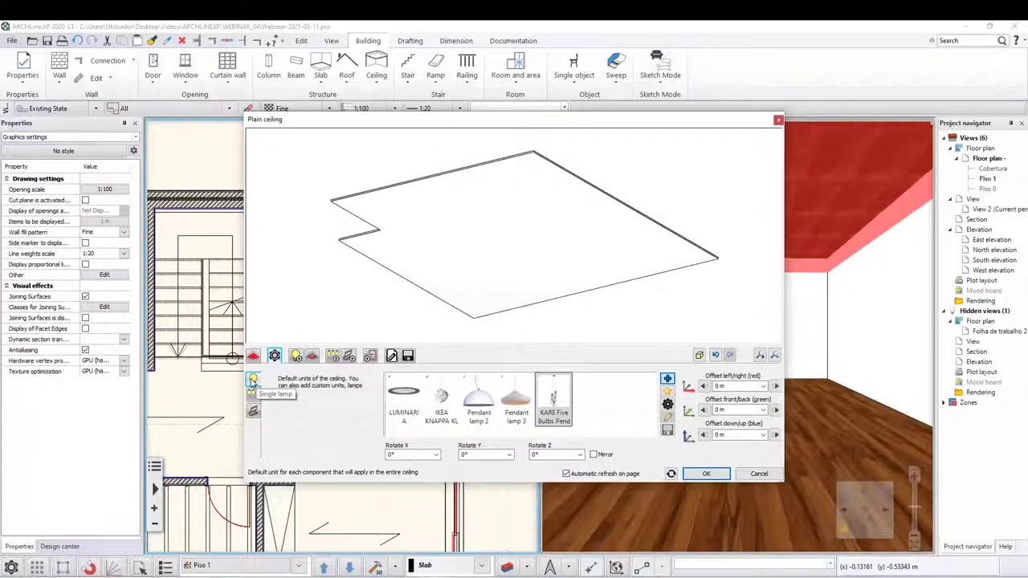
Add Series of spot lamps 600mm from the Spot lights library to the lamp-series units.
left_click(253, 392)
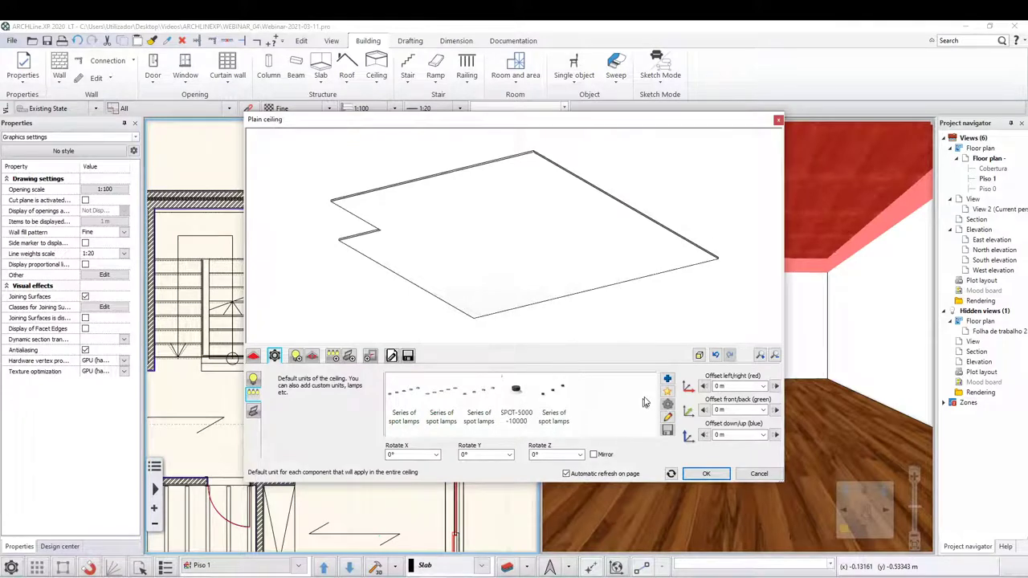
left_click(667, 378)
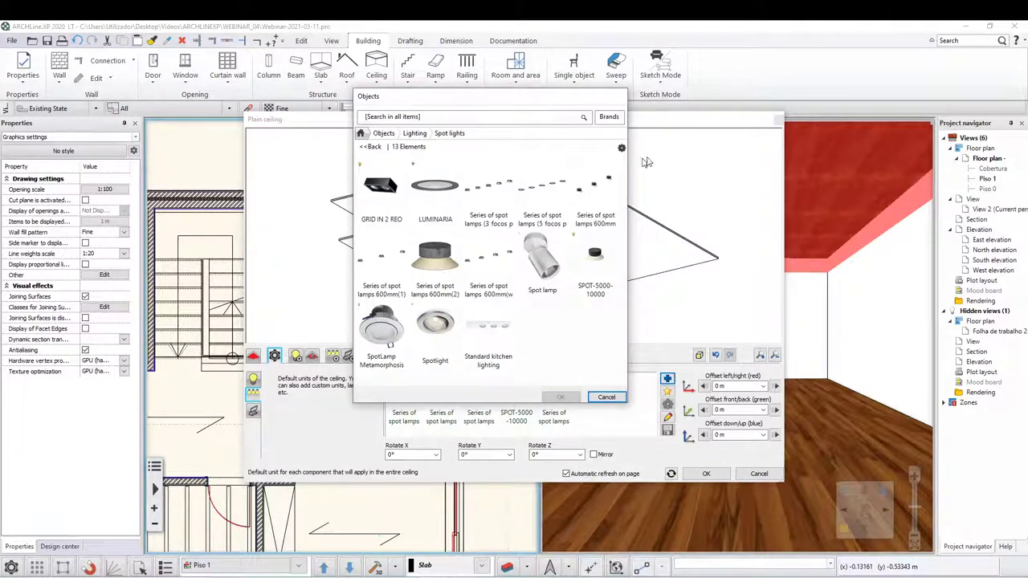
mouse_move(405, 281)
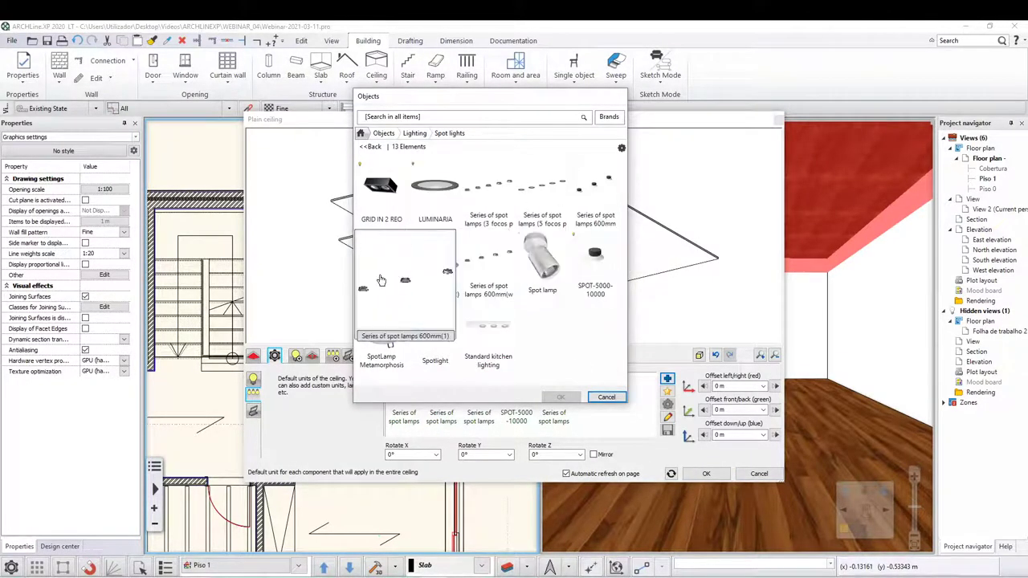
left_click(593, 200)
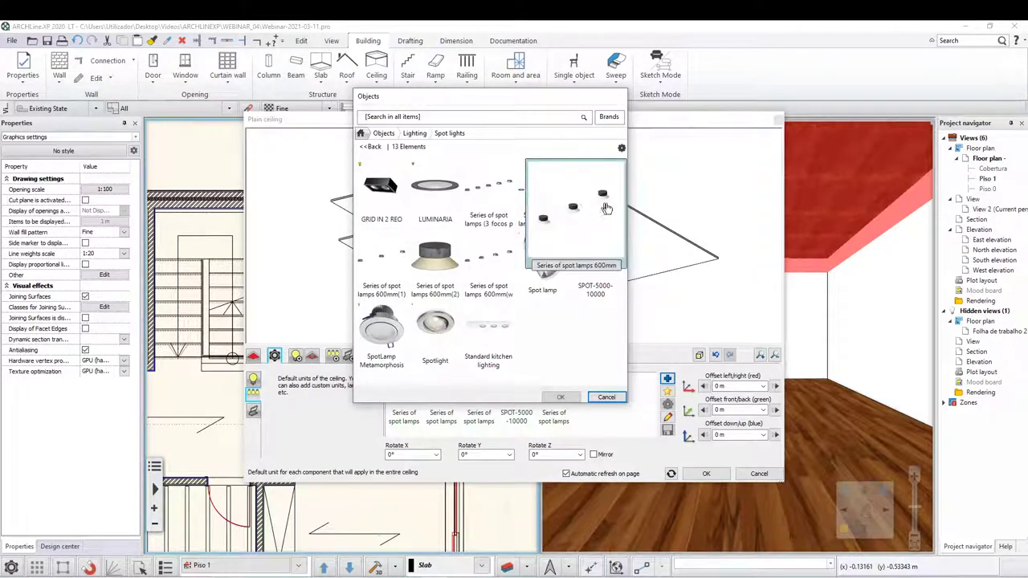
left_click(560, 397)
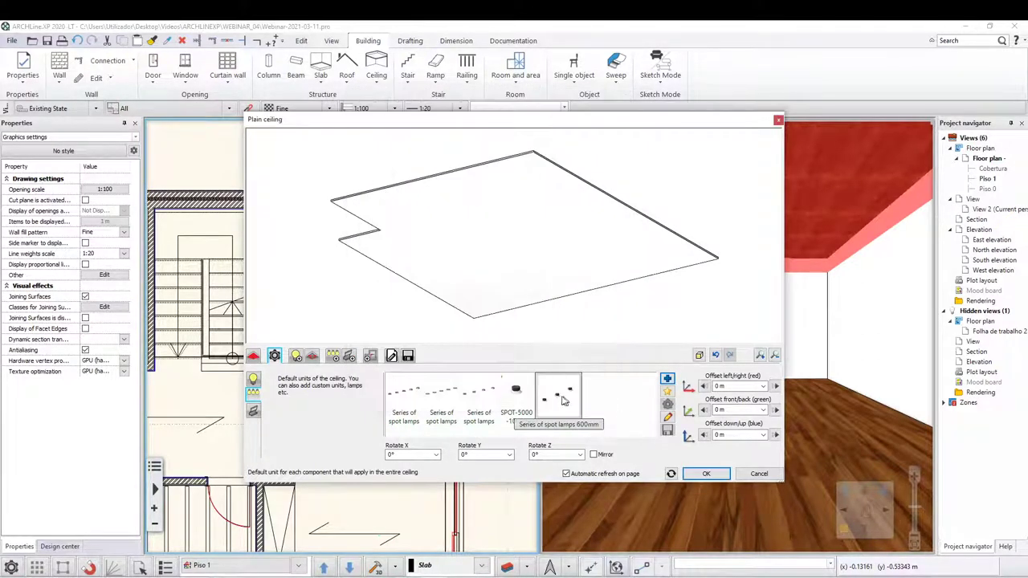
Set the spot-lamp series' bottom bound to CE - False ceiling at 2.4 m.
left_click(667, 417)
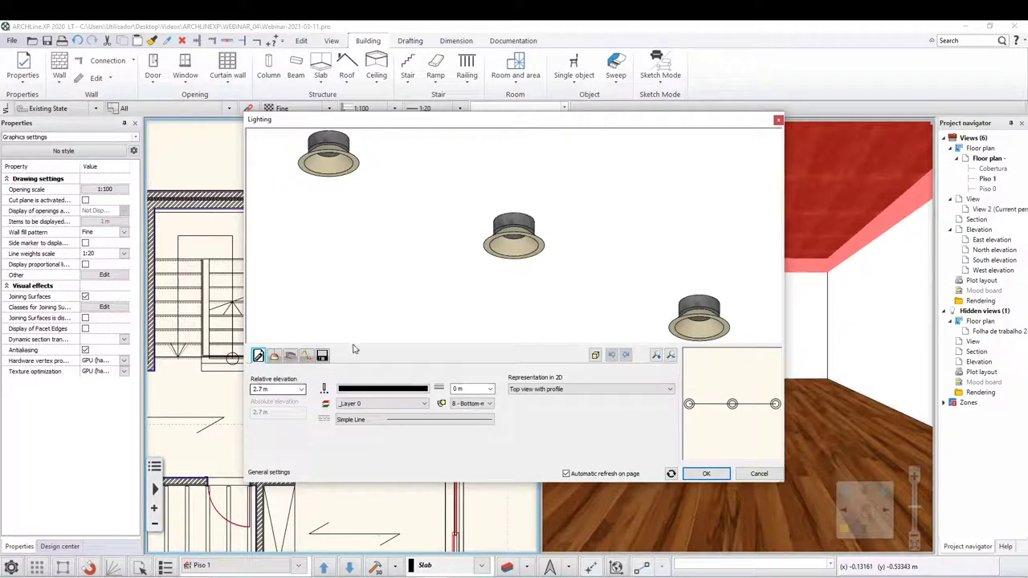
left_click(301, 389)
left_click(289, 405)
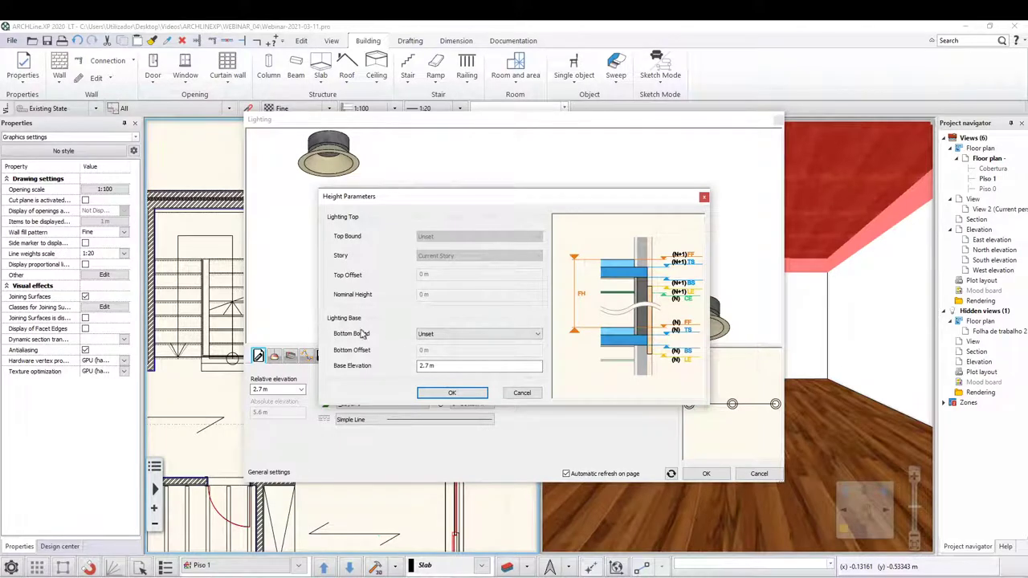
left_click(428, 336)
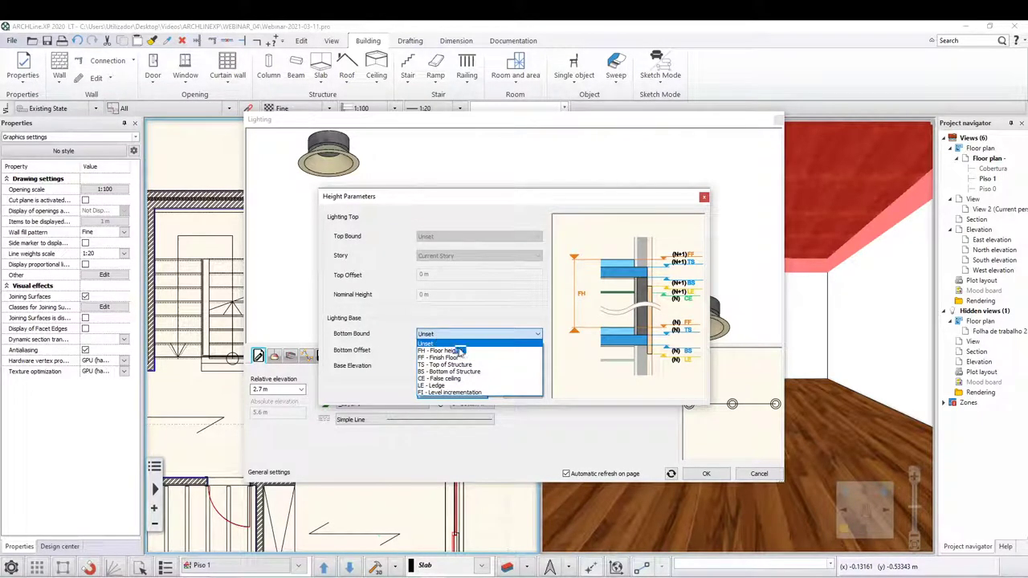
left_click(444, 379)
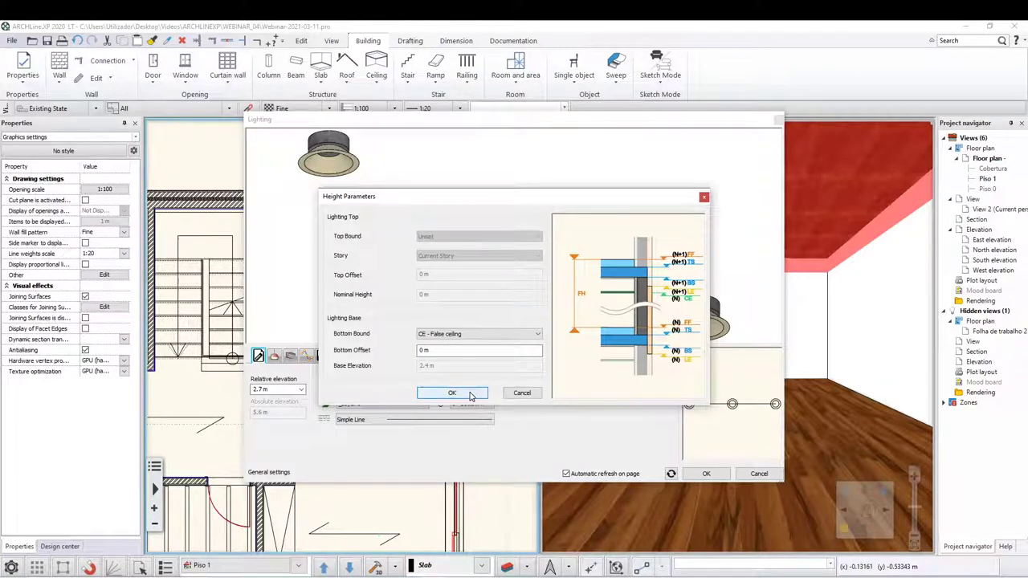
left_click(470, 394)
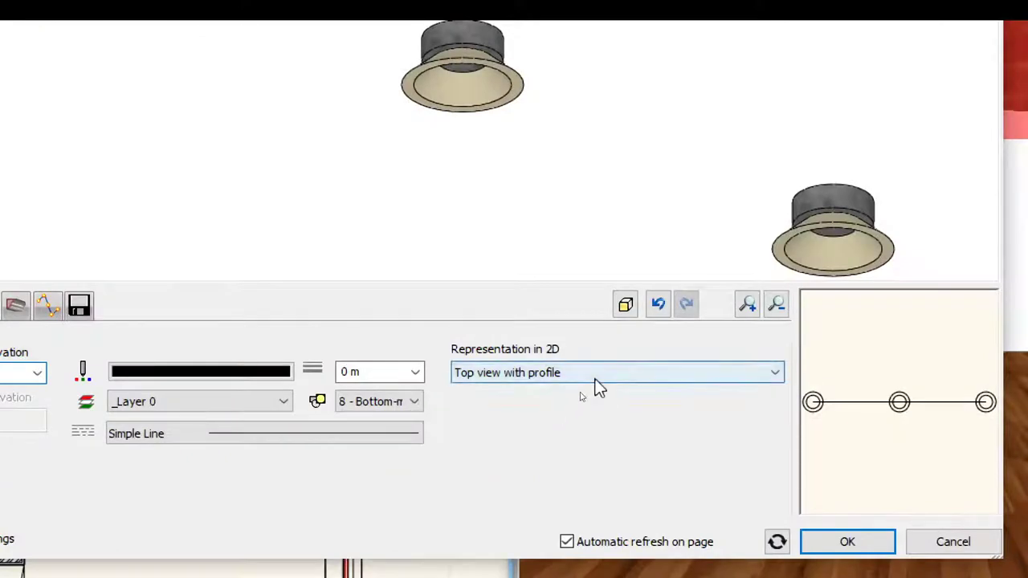
Show the series in plan as the luz symbol with profile and apply without saving.
left_click(594, 376)
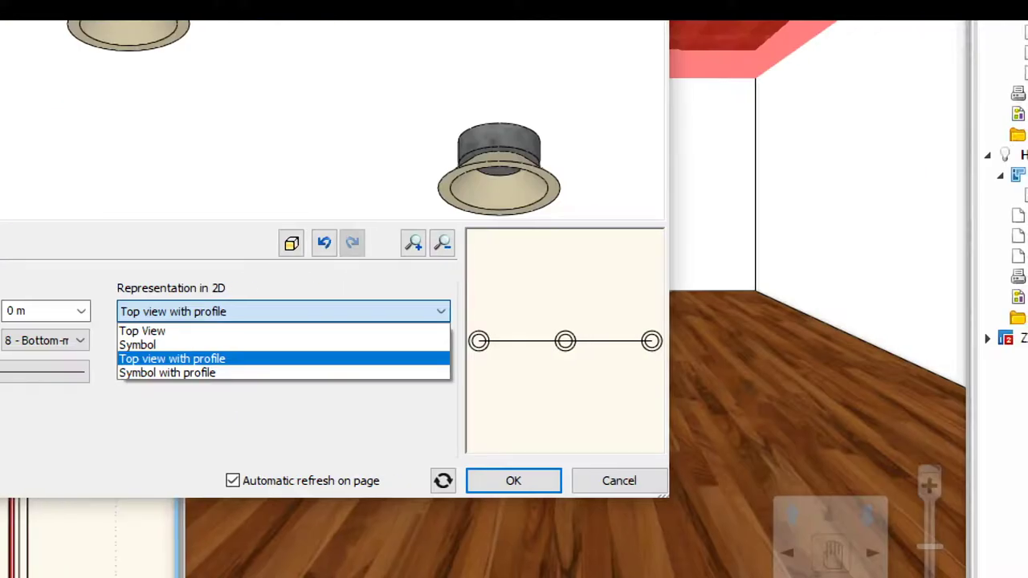
left_click(304, 331)
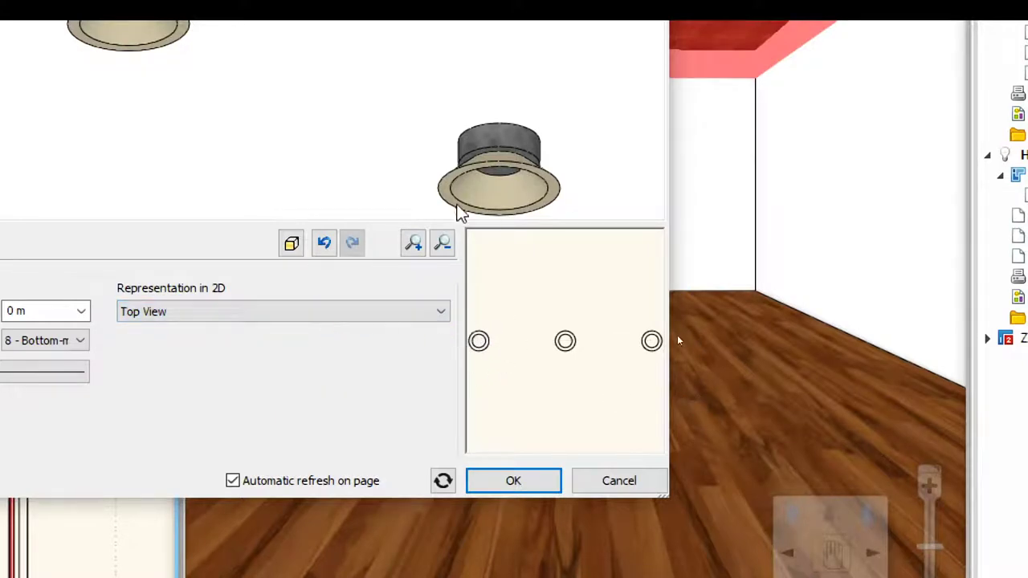
left_click(305, 315)
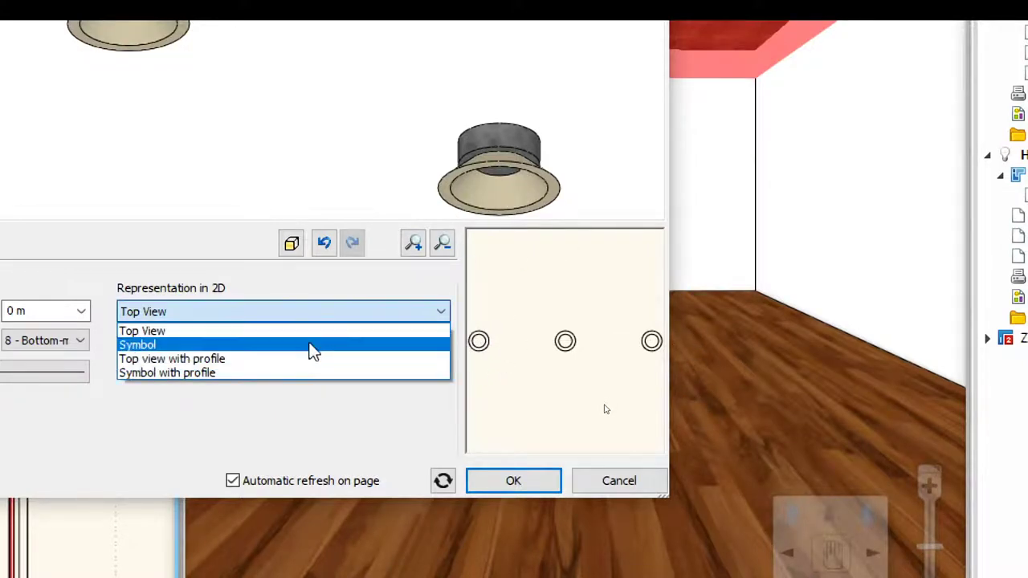
left_click(311, 345)
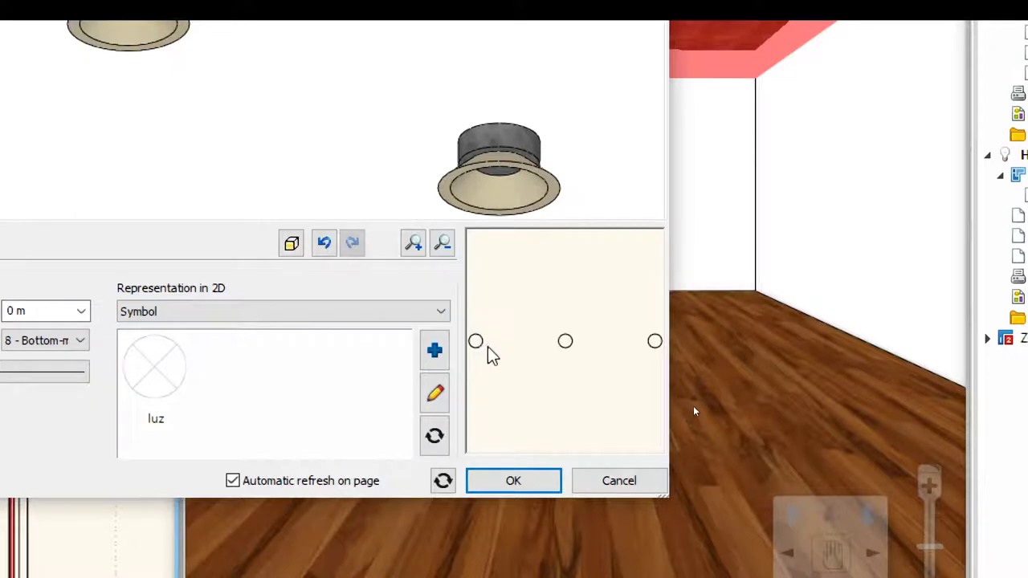
left_click(169, 374)
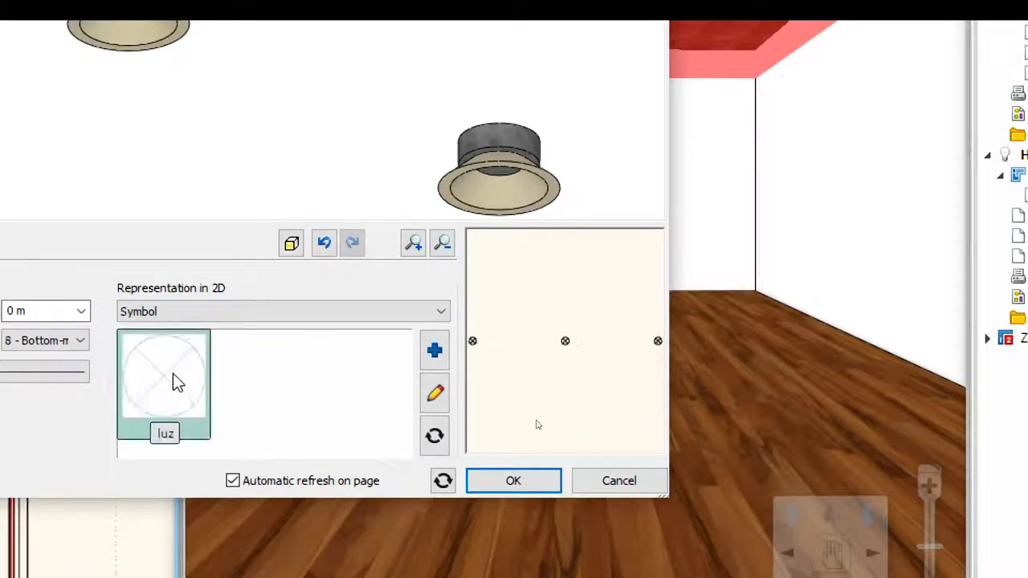
left_click(213, 312)
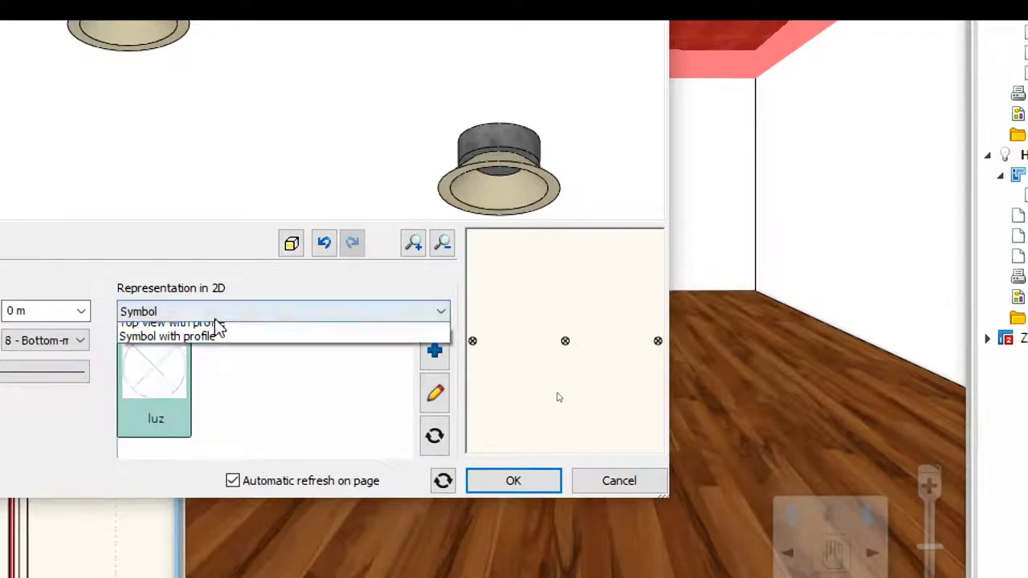
left_click(215, 359)
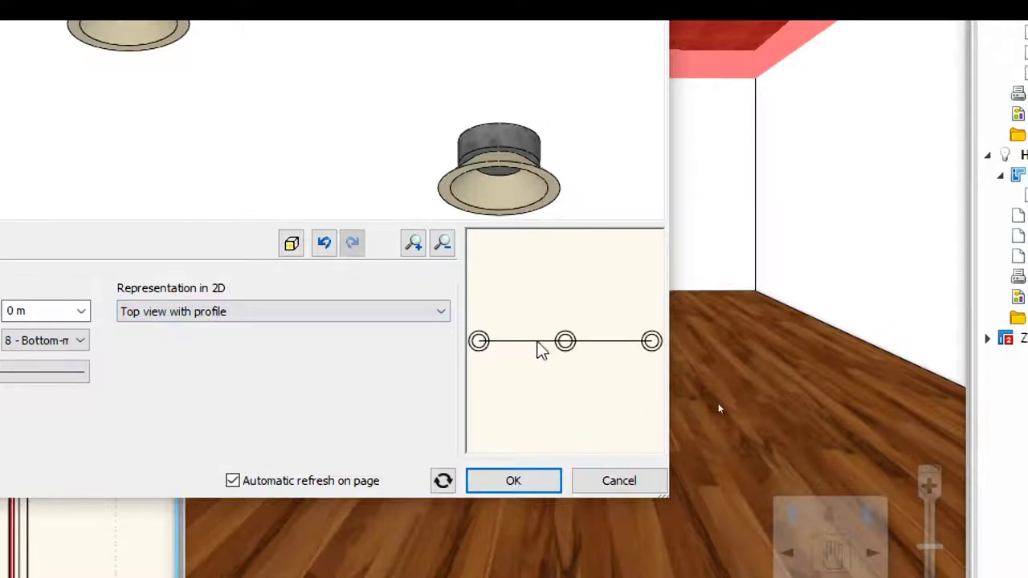
left_click(205, 310)
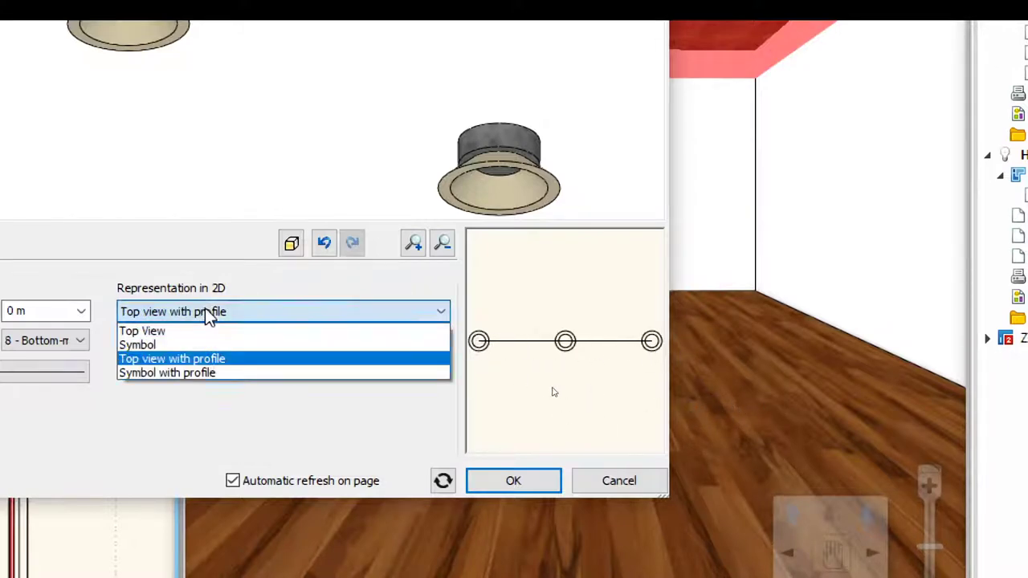
left_click(205, 372)
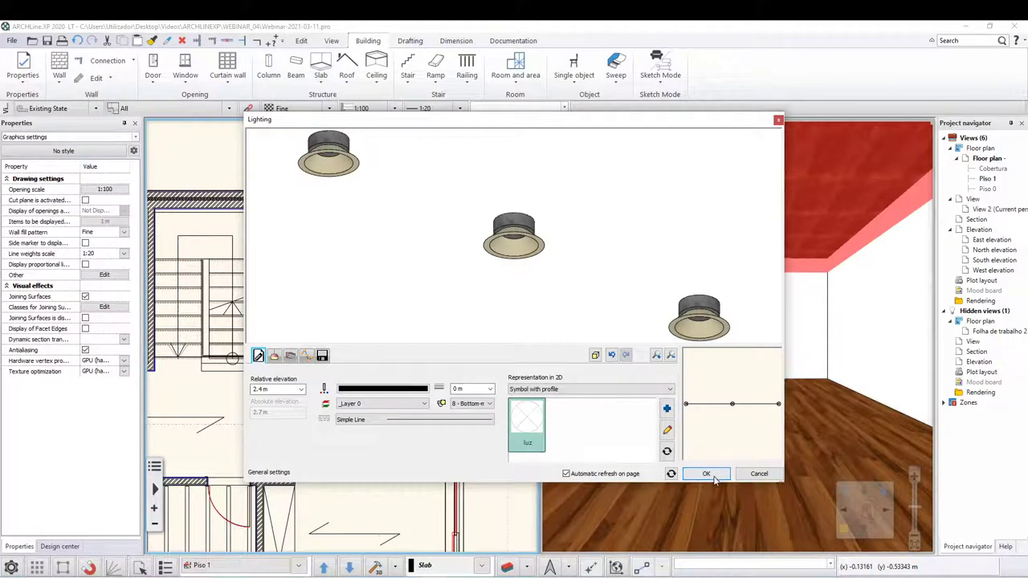
left_click(707, 473)
left_click(546, 331)
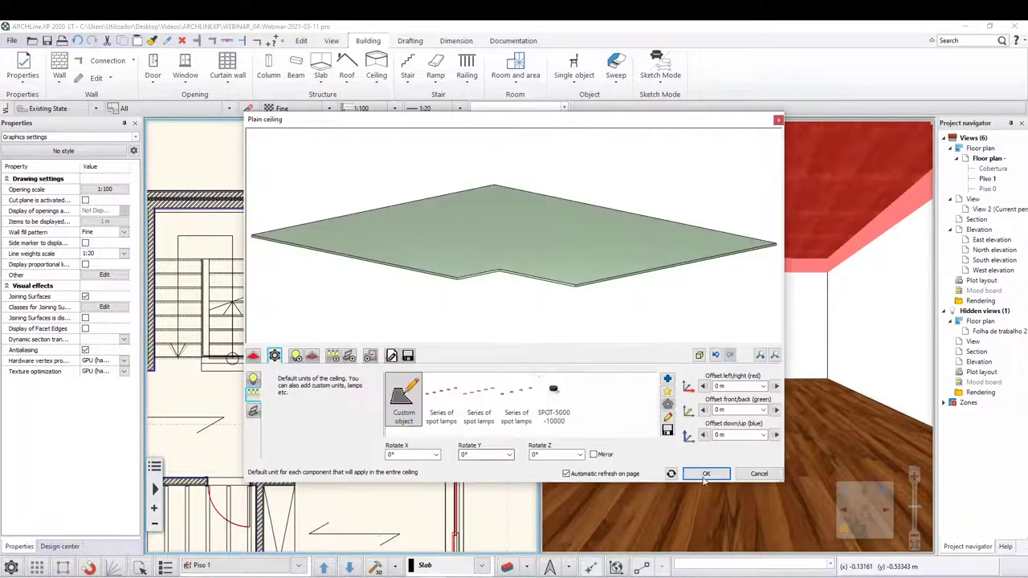
Close the Plain ceiling dialog and open the Piso 0 Folha de trabalho 2D worksheet, zoomed in.
left_click(700, 477)
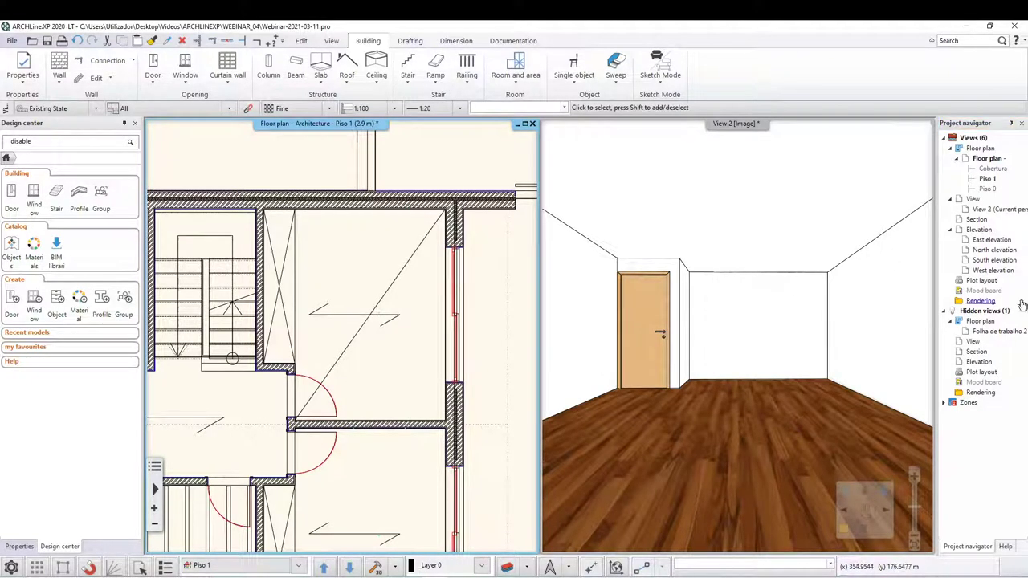
double_click(996, 331)
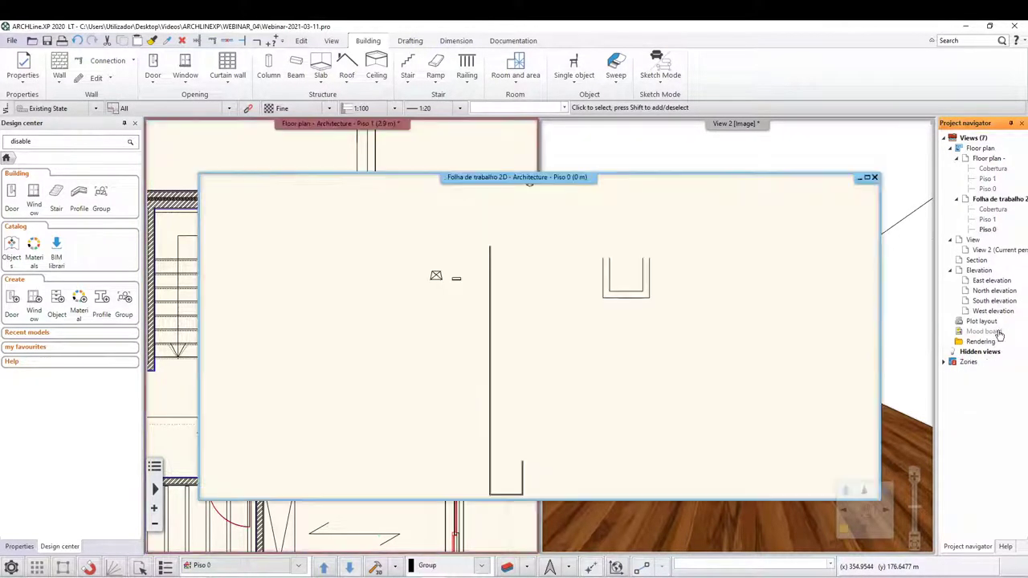
scroll(455, 374, "up", 1)
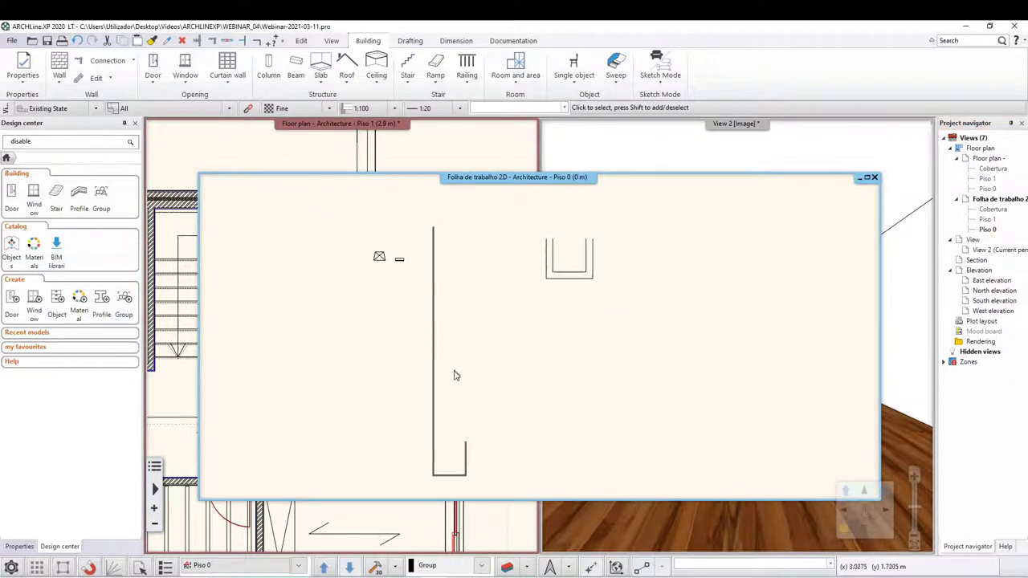
scroll(516, 319, "up", 1)
scroll(524, 316, "up", 2)
scroll(524, 316, "up", 1)
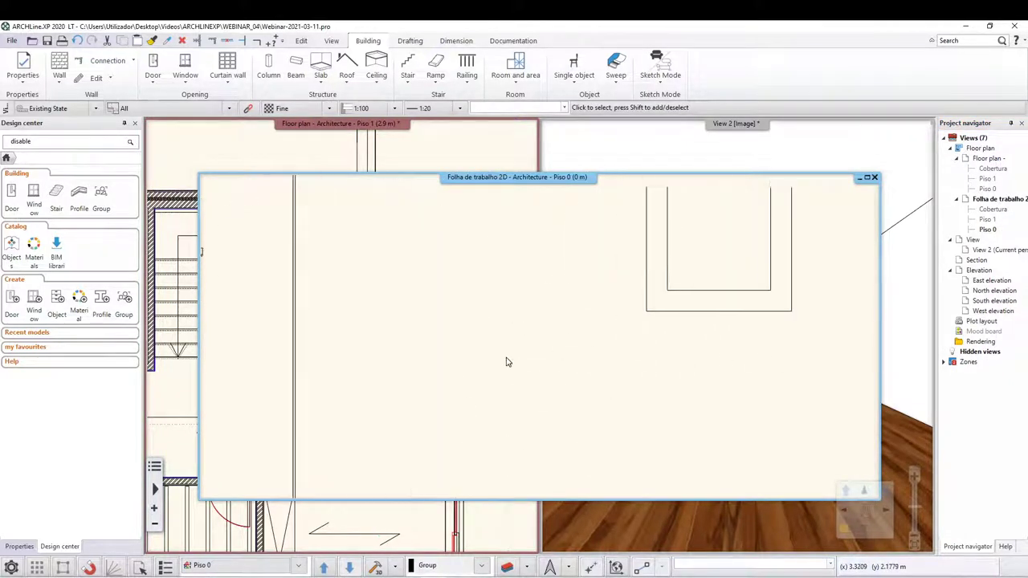
scroll(507, 361, "up", 1)
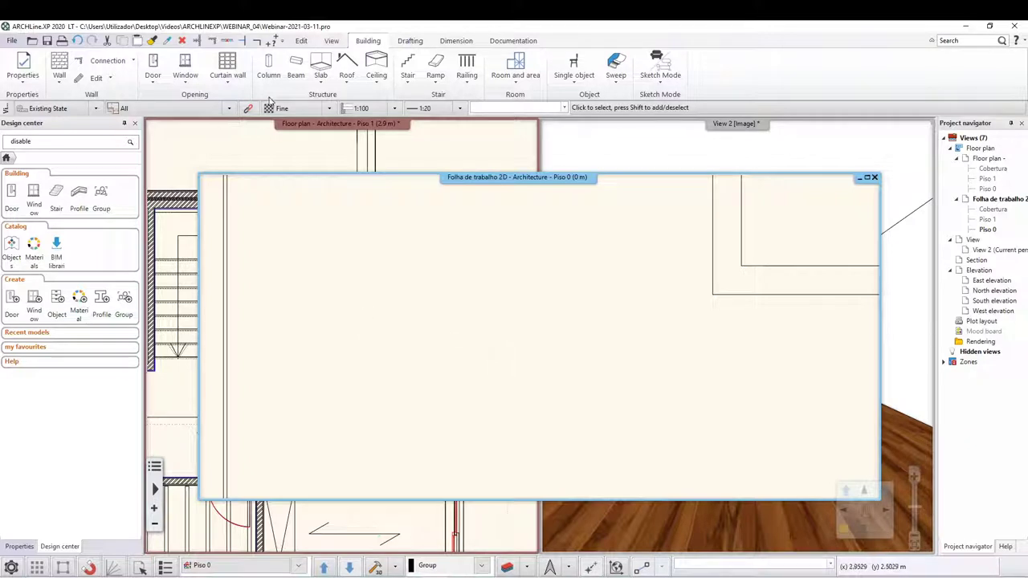
Draw a small circle on the worksheet by centre point and typed radius.
left_click(409, 41)
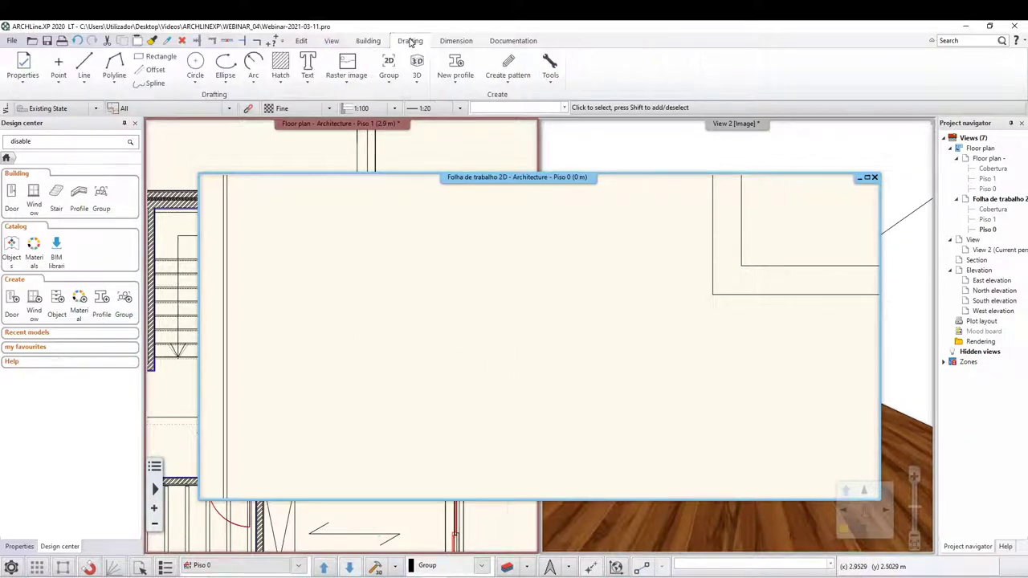
left_click(195, 64)
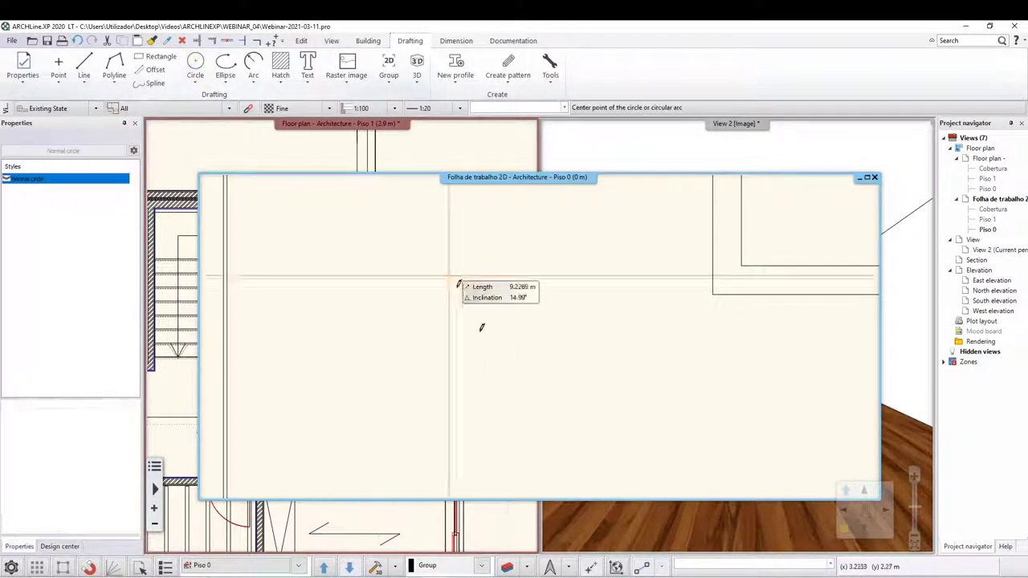
left_click(449, 334)
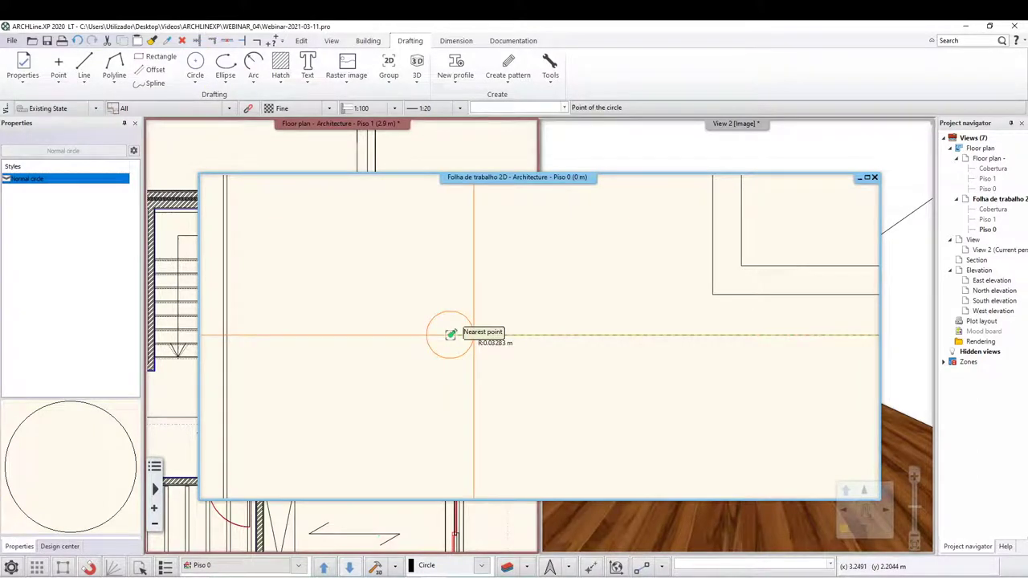
type("0.06")
key("Return")
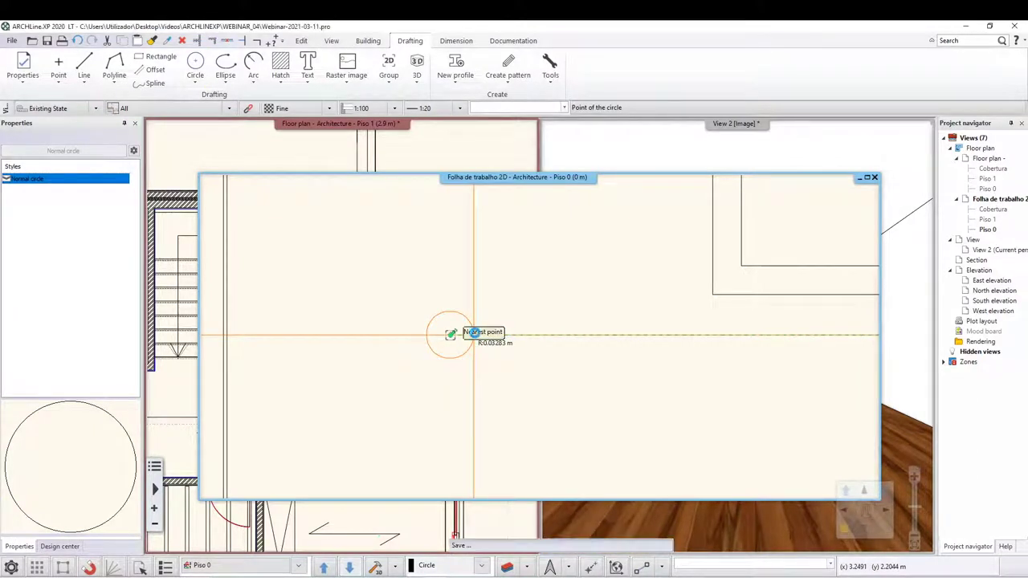
scroll(476, 331, "up", 2)
scroll(476, 332, "up", 1)
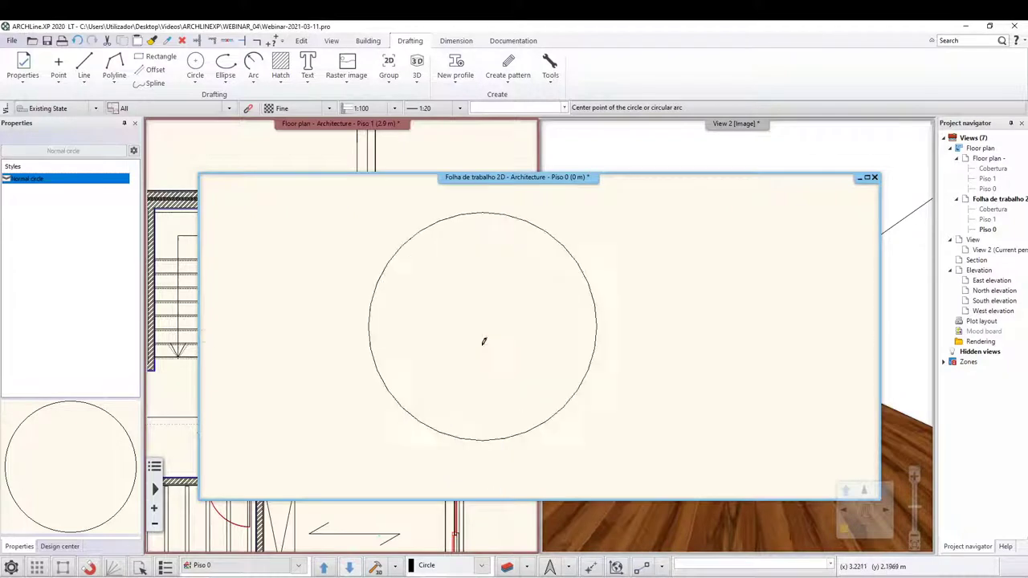
Draw a horizontal and a vertical line crossing through the circle.
left_click(84, 66)
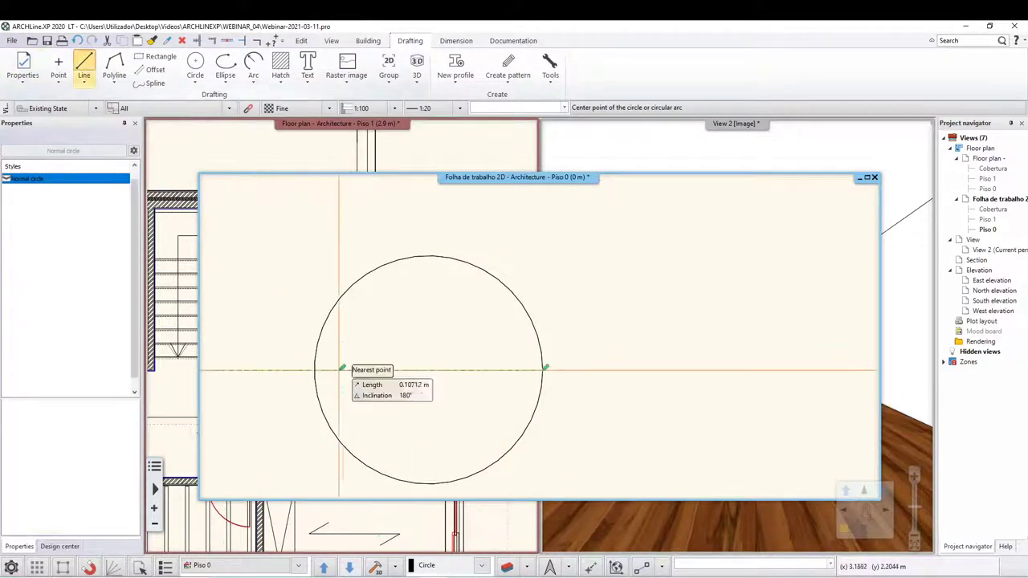
left_click(314, 370)
left_click(543, 370)
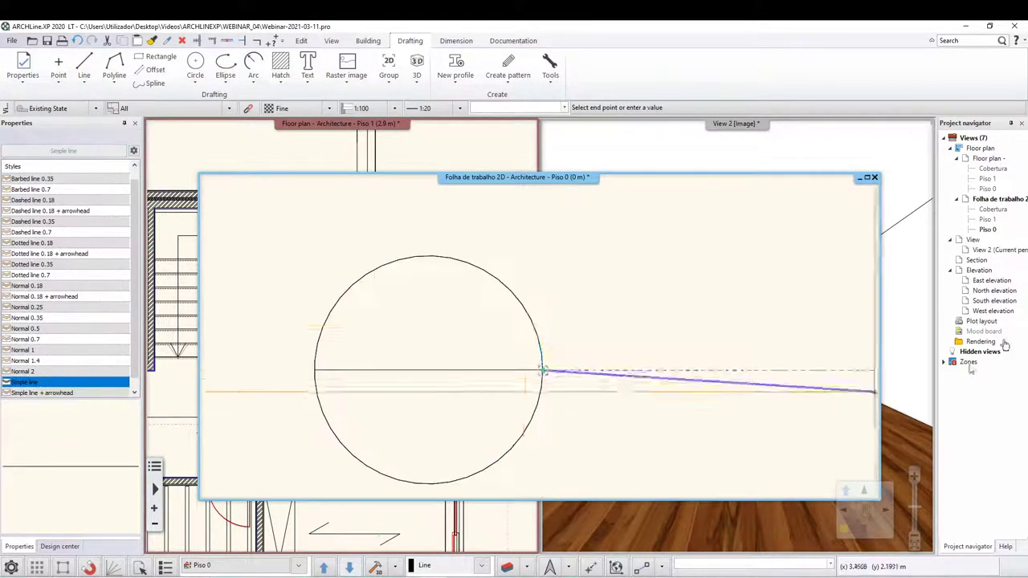
key("Escape")
left_click(83, 78)
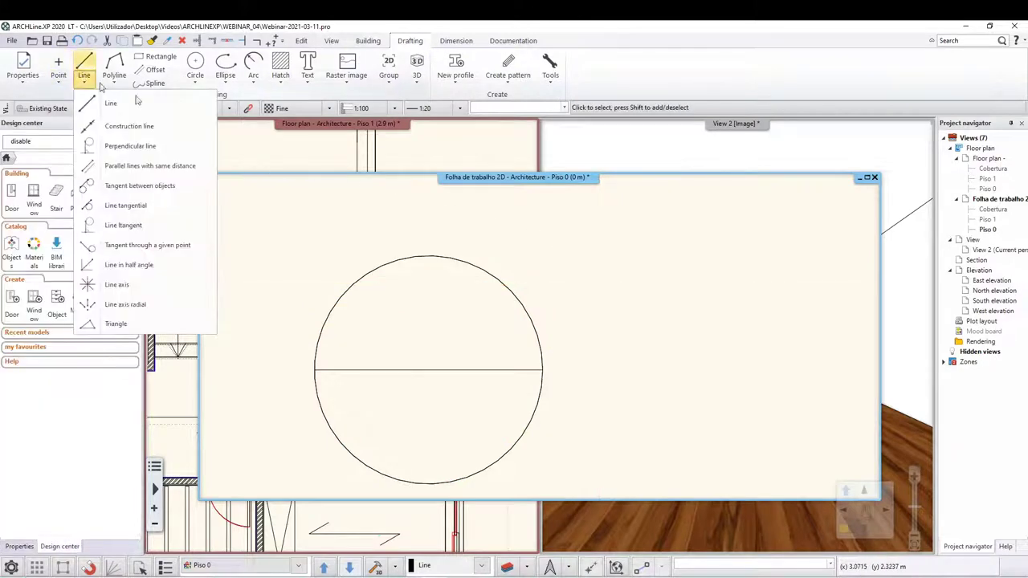
left_click(89, 102)
left_click(428, 257)
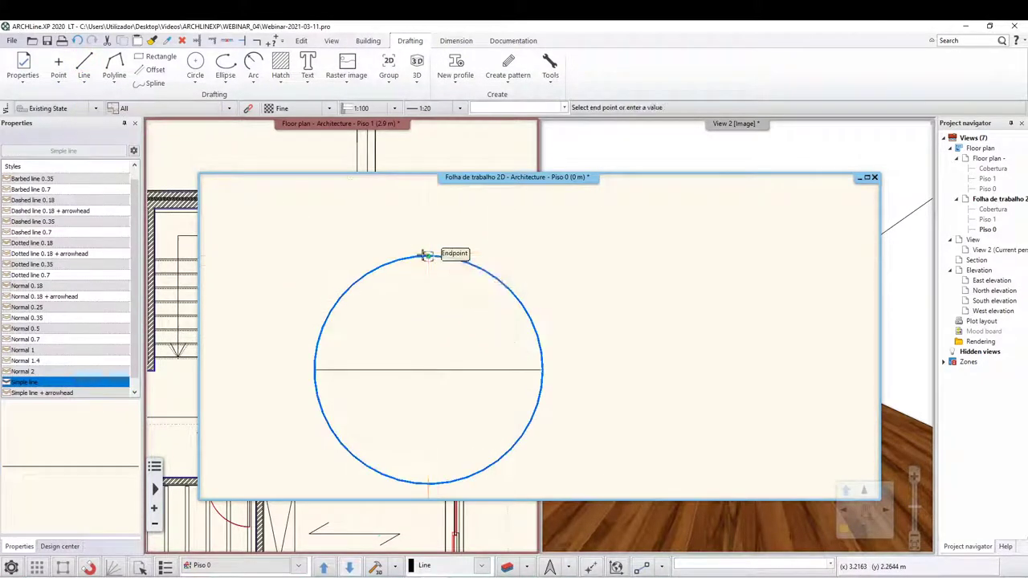
left_click(428, 485)
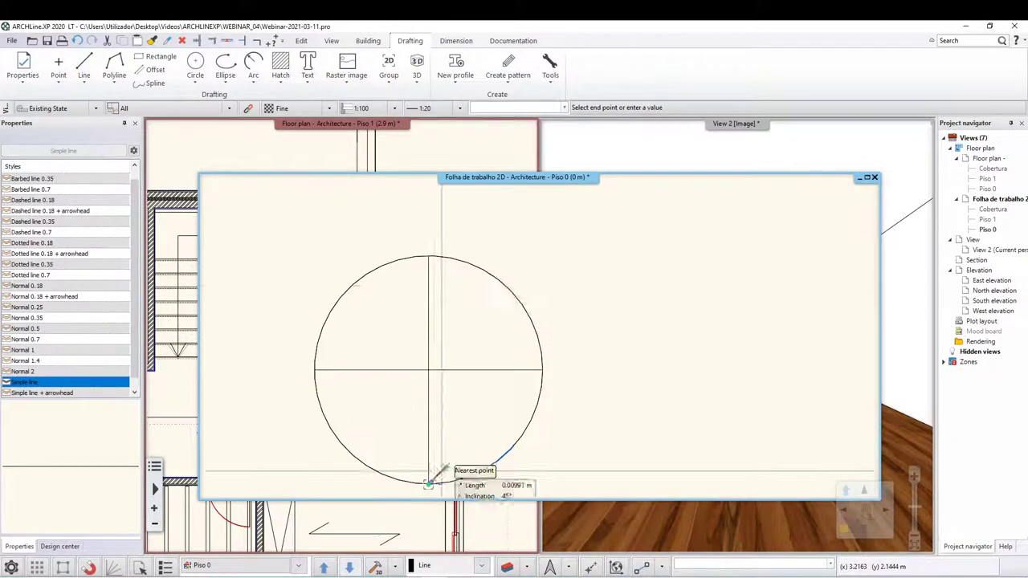
key("Escape")
Rotate both lines 45° about the circle's centre so they form an X.
left_click(468, 325)
left_click(411, 395)
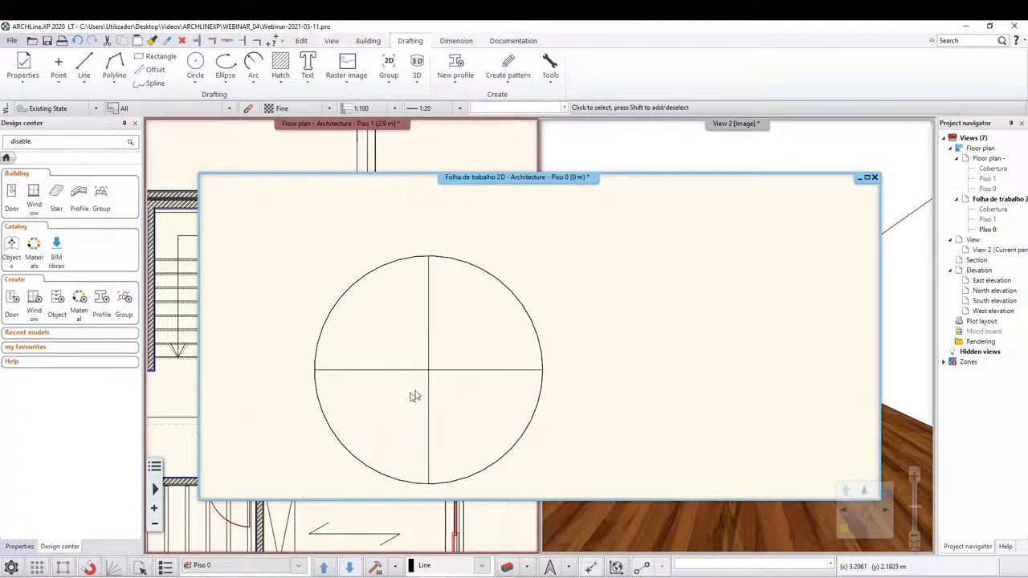
left_click(468, 325)
left_click(389, 393)
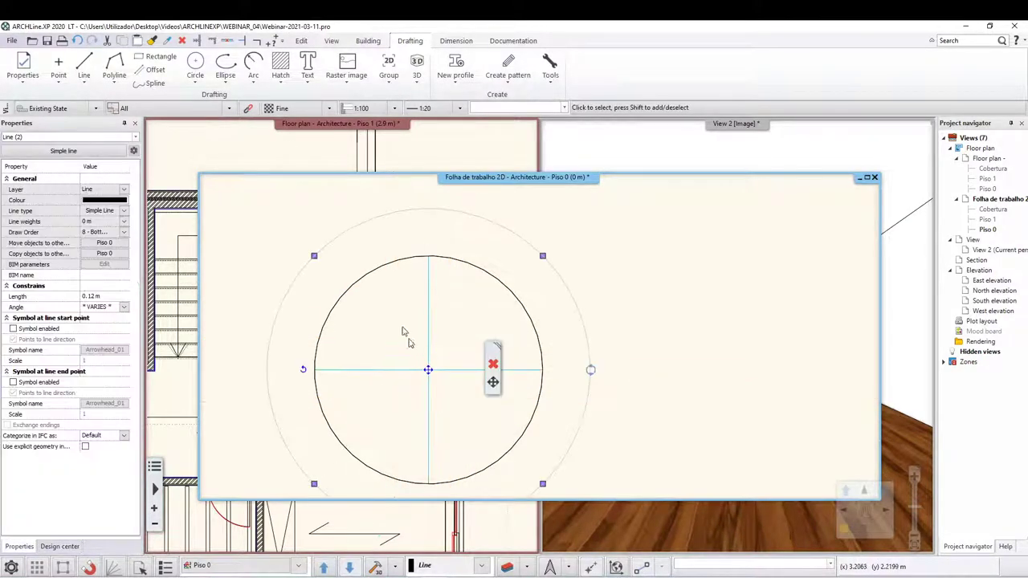
left_click(301, 40)
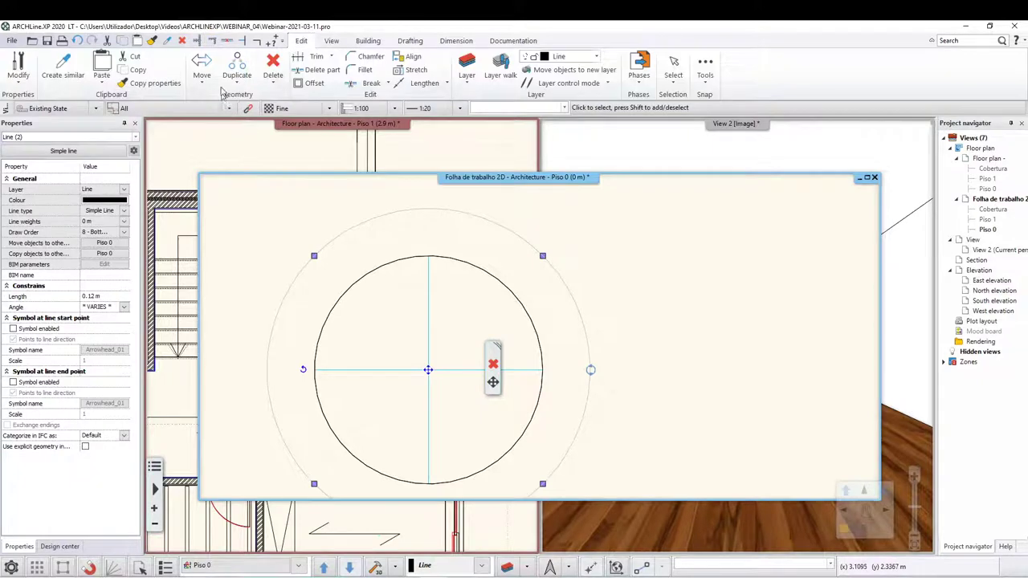
left_click(202, 81)
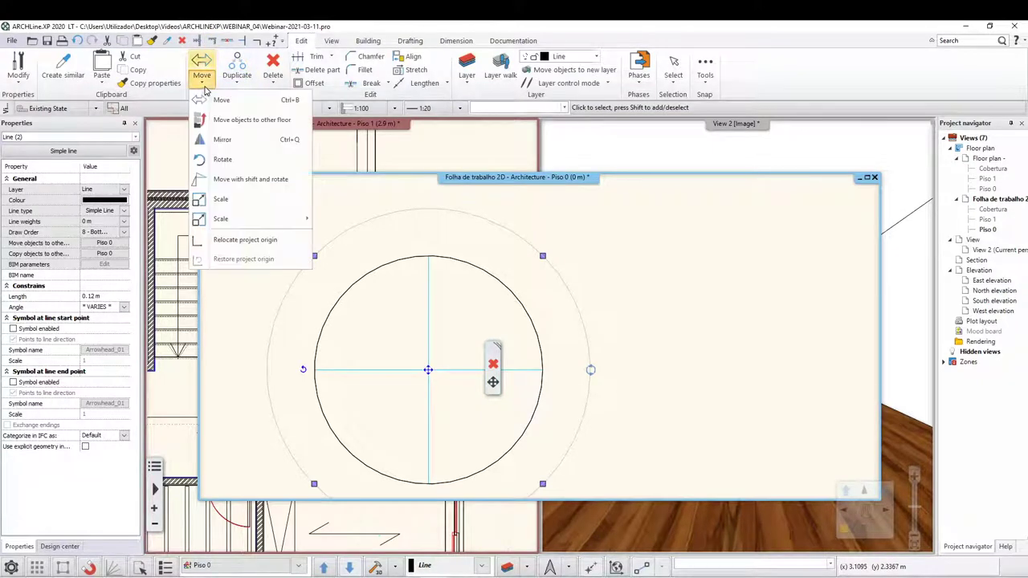
left_click(239, 164)
left_click(428, 370)
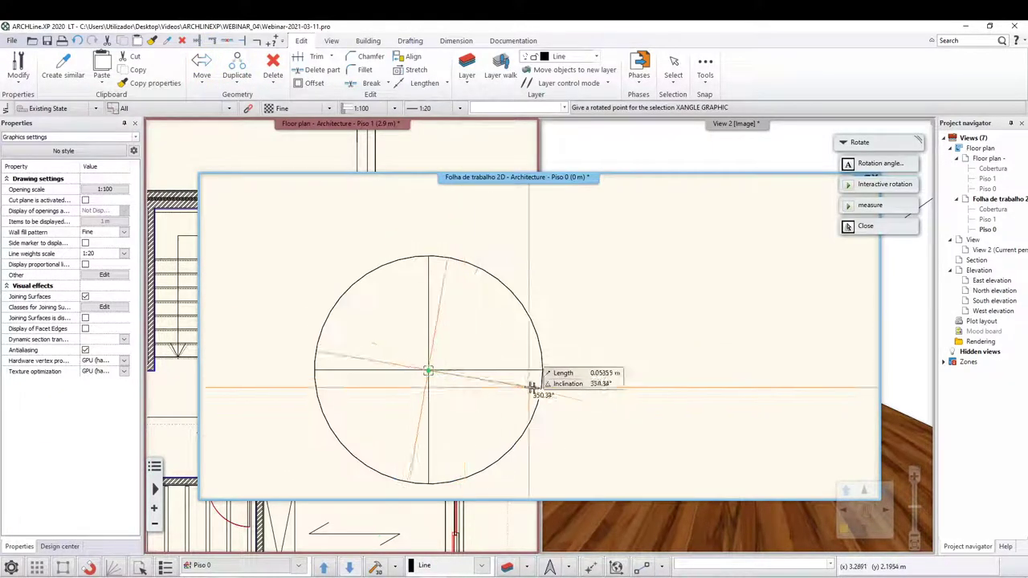
left_click(539, 473)
left_click(656, 337)
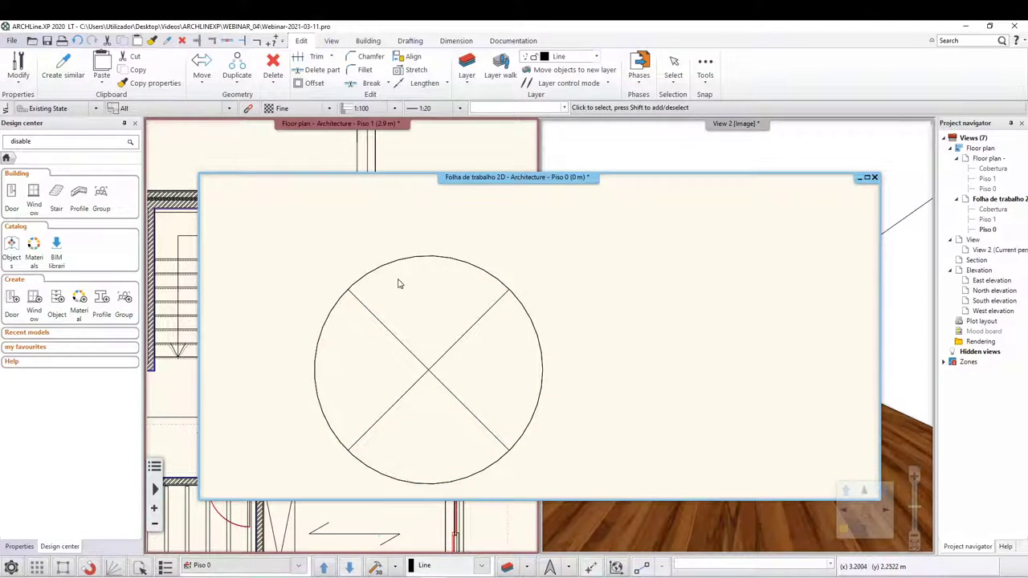
left_click(203, 85)
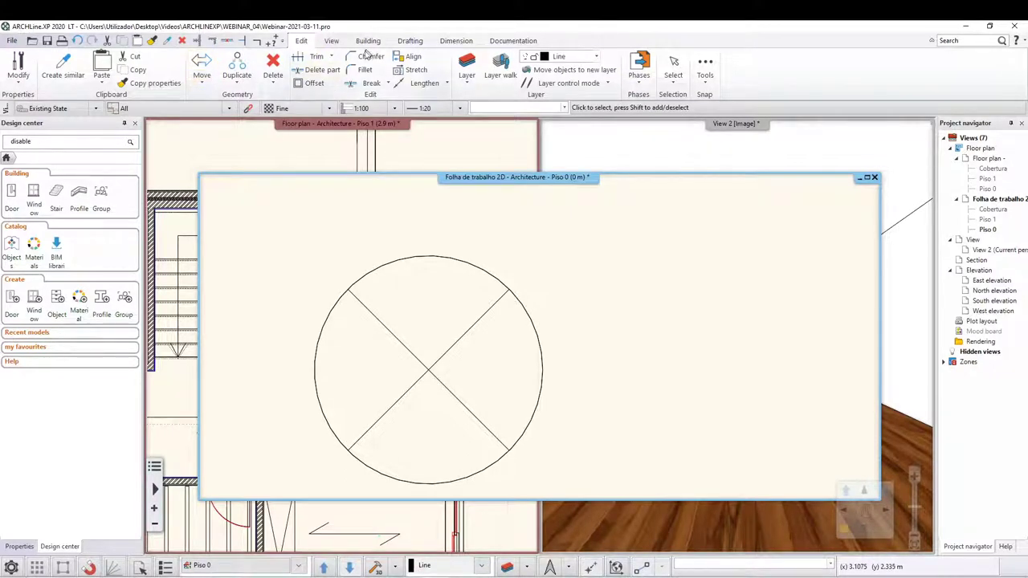
Draw a centre-point circle of radius 0.03 at the diagonals' intersection, then recentre the view.
left_click(409, 40)
left_click(194, 80)
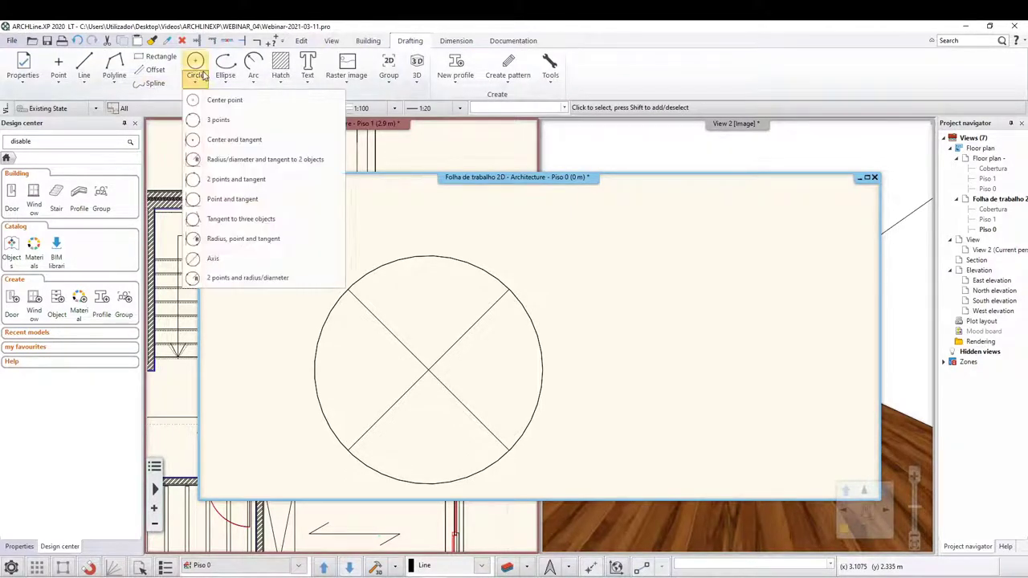
left_click(224, 100)
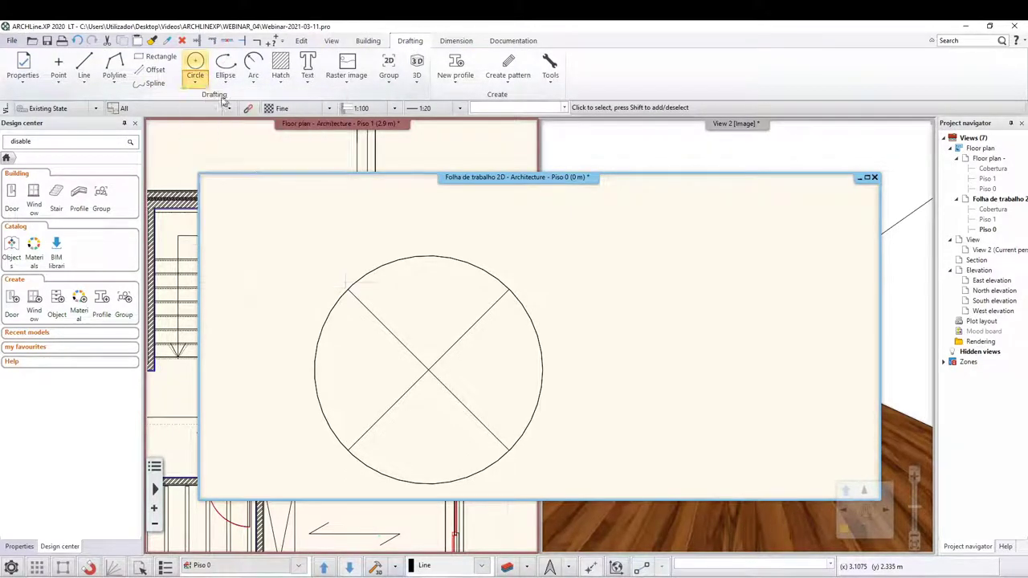
left_click(428, 369)
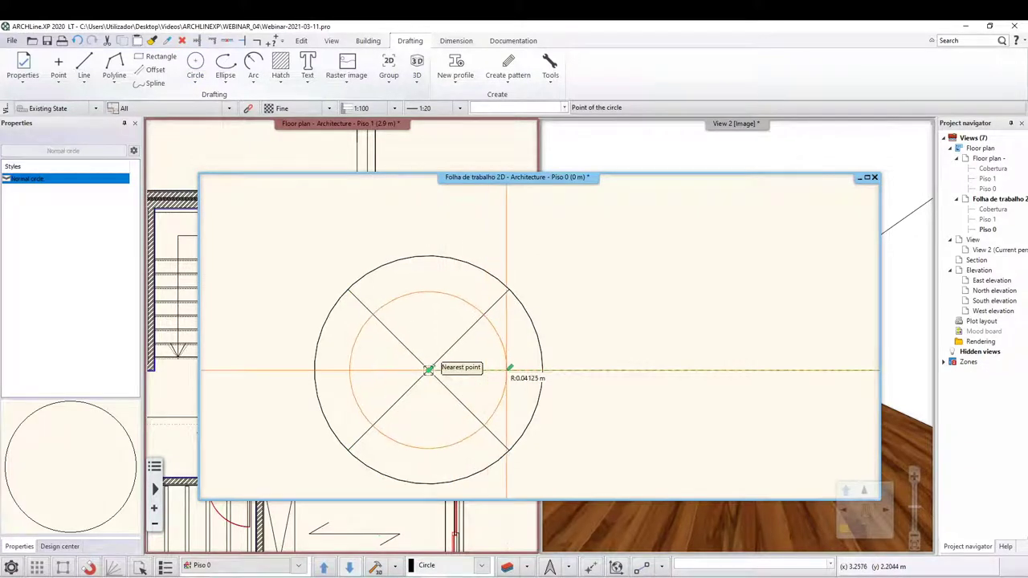
type("0.03")
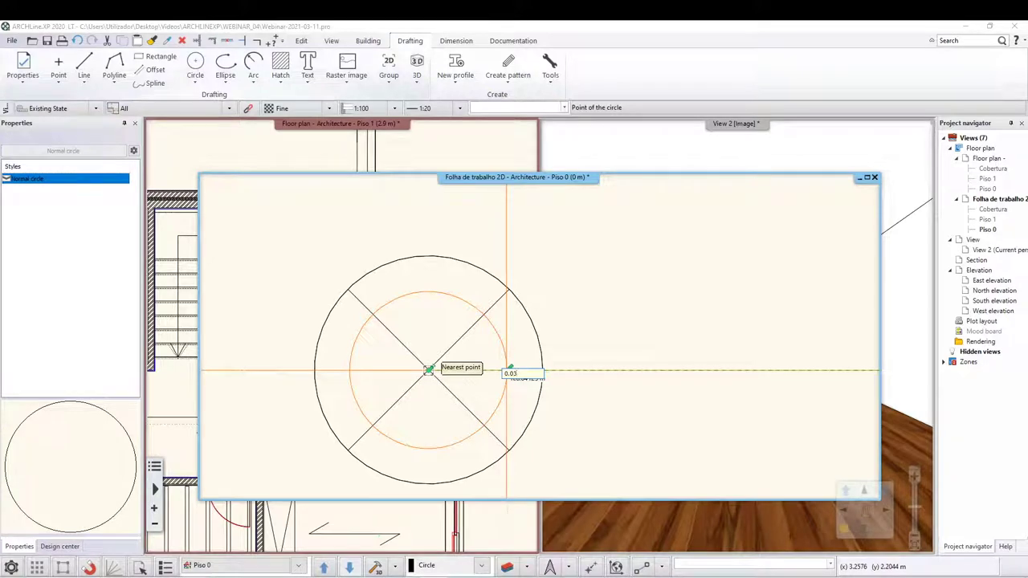
key("Return")
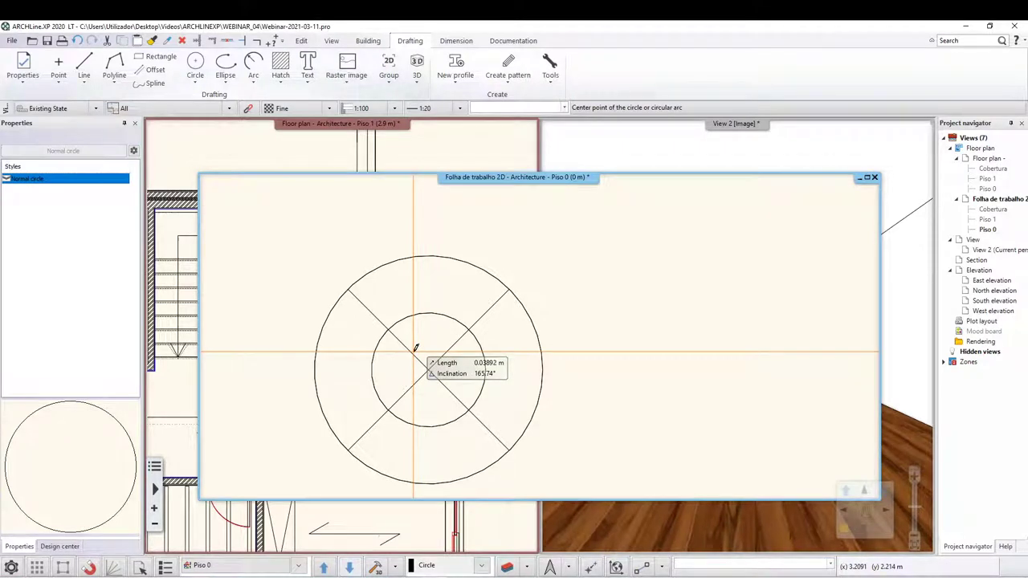
scroll(415, 347, "down", 1)
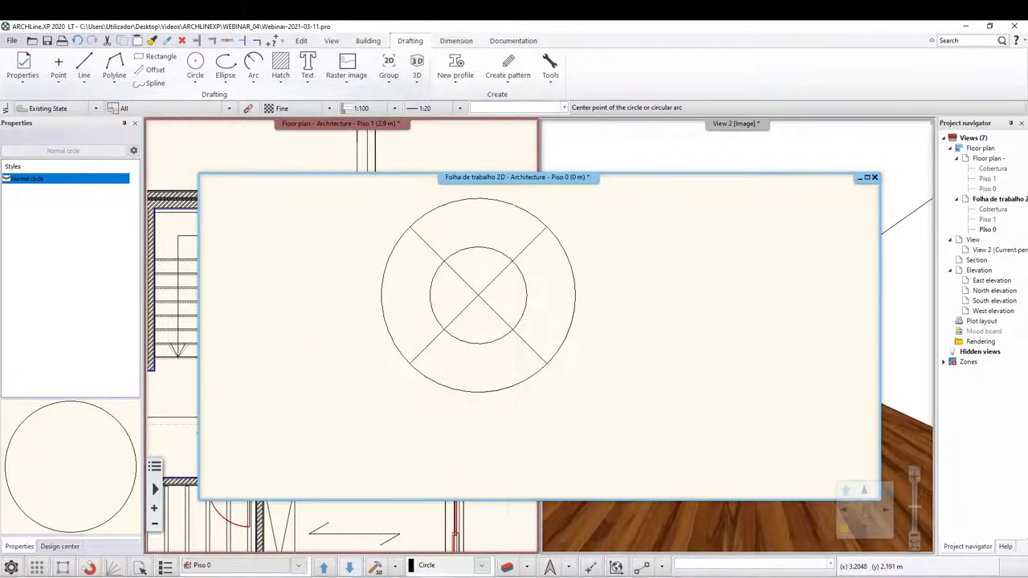
middle_click_drag(466, 357, 472, 250)
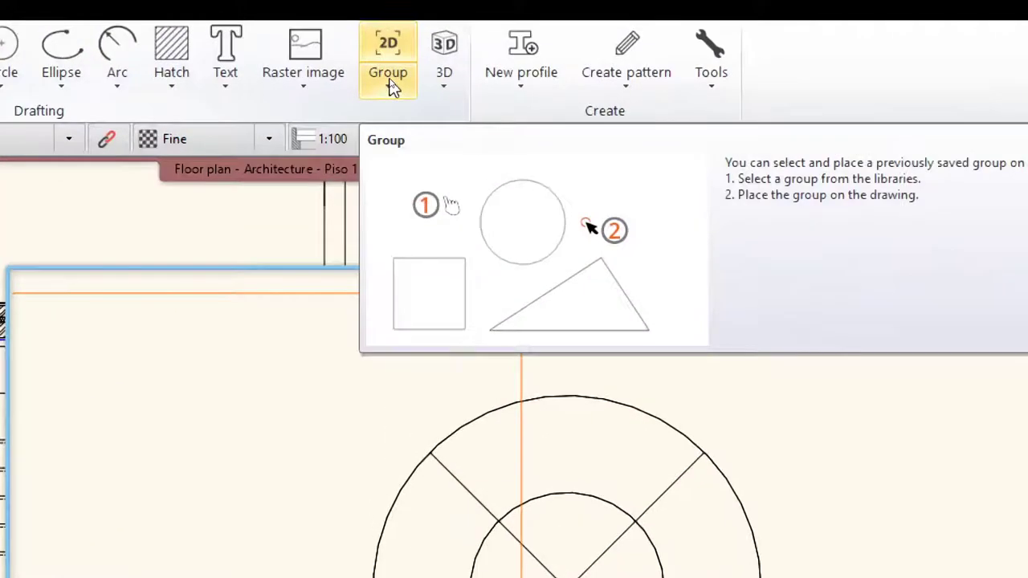
Make a library group from the window-selected circle-and-X symbol, hotspot at its centre.
left_click(393, 86)
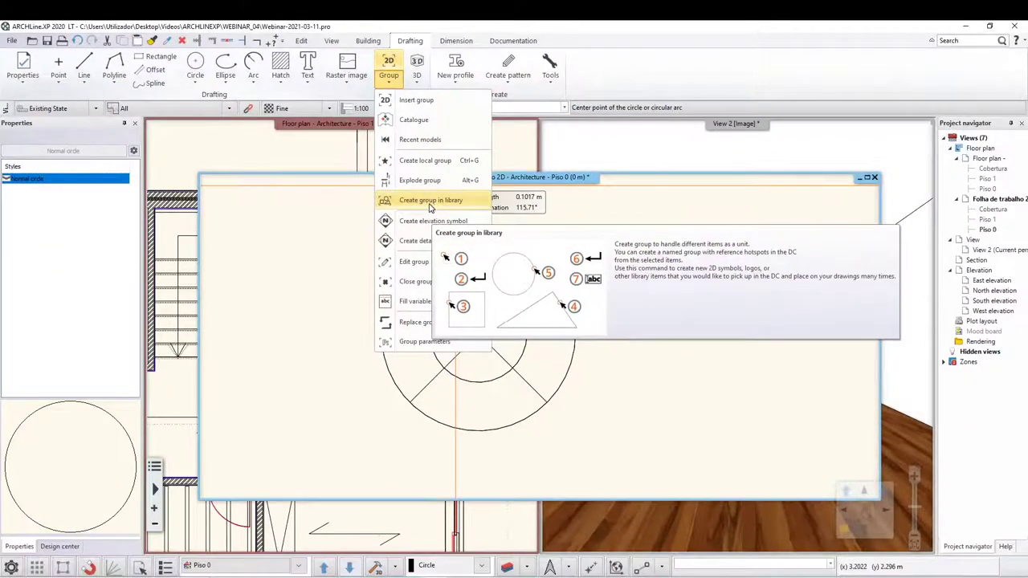
left_click(430, 200)
left_click(633, 215)
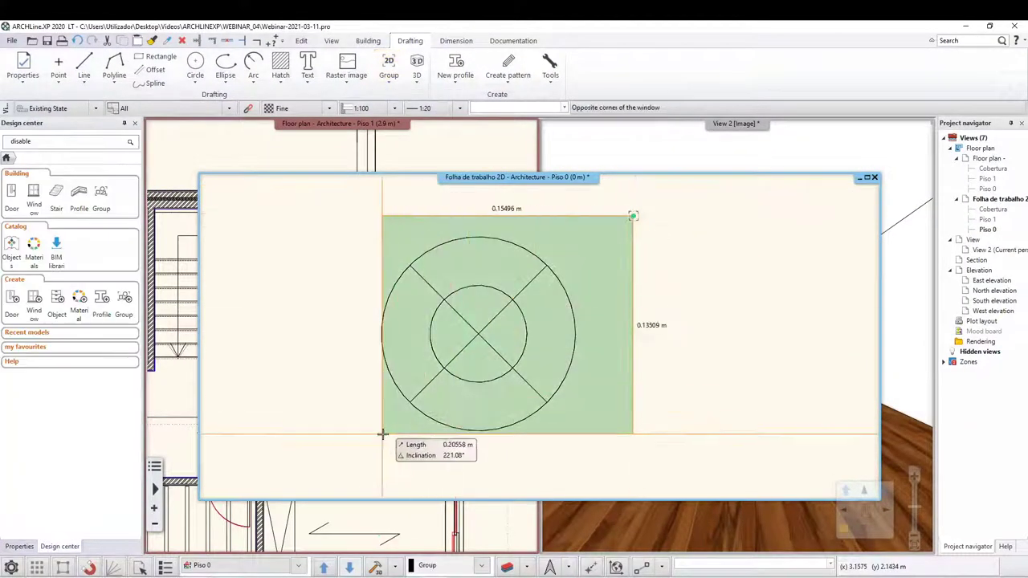
left_click(329, 450)
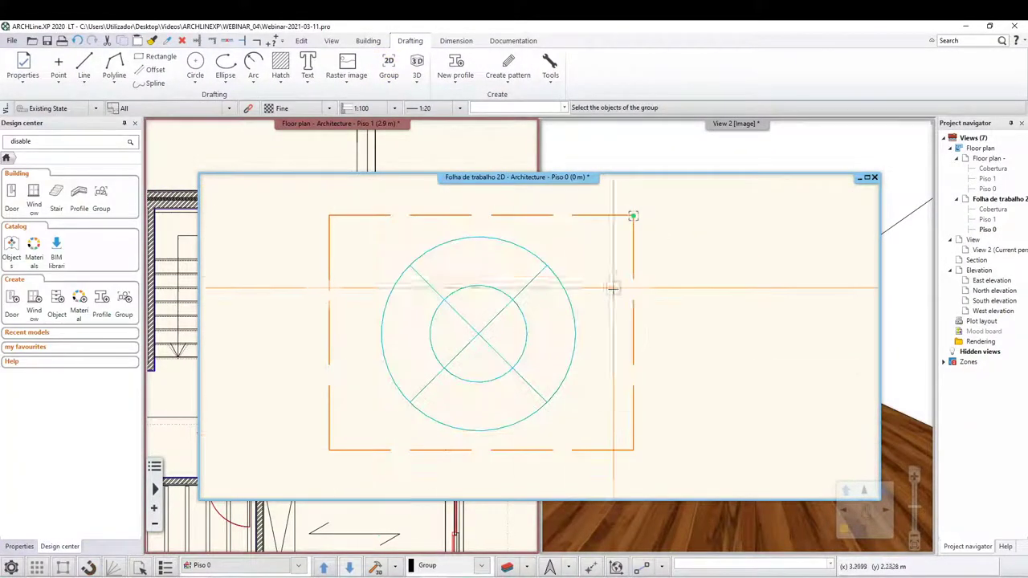
key("Return")
left_click(539, 286)
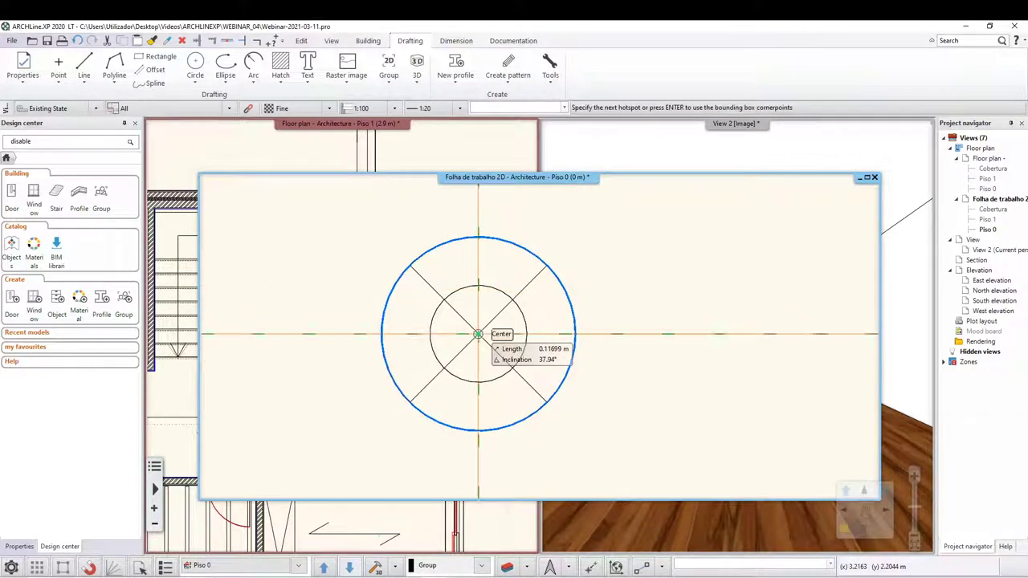
left_click(477, 334)
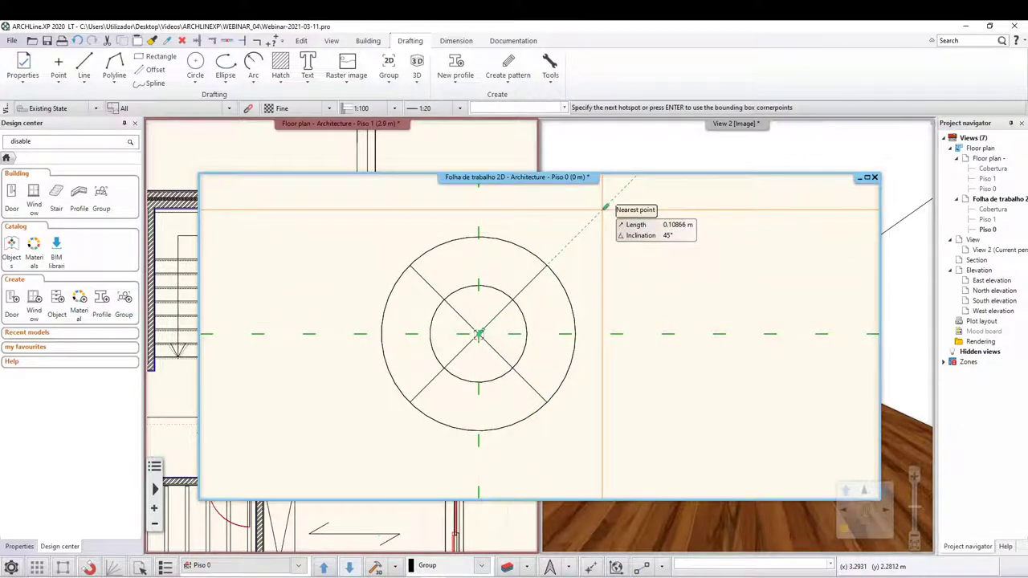
key("Return")
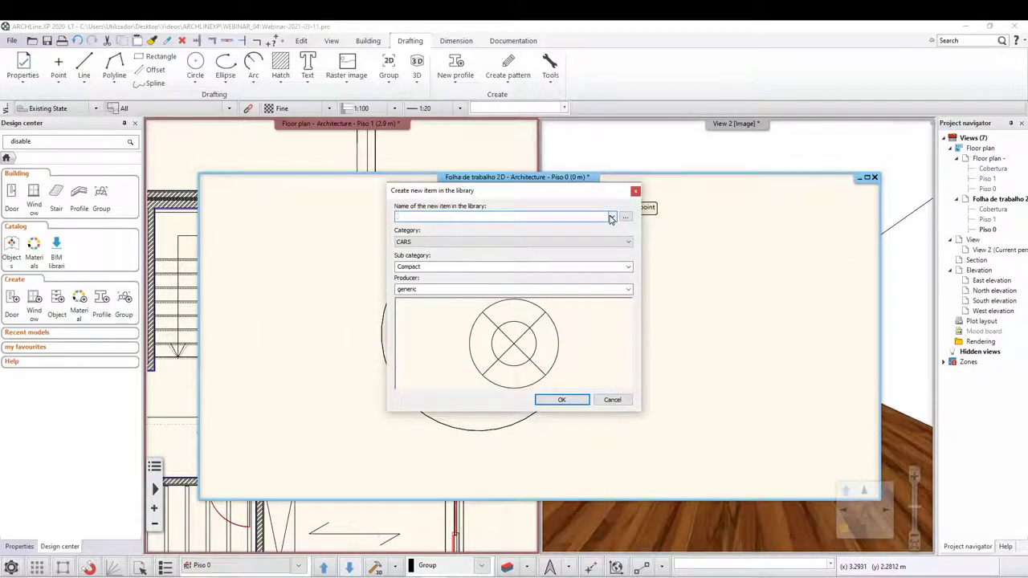
Name the item Projector_01 under MY, sub category iluminação, producer Ibercad, and save it.
left_click(611, 219)
left_click(577, 213)
type("_01")
left_click(466, 243)
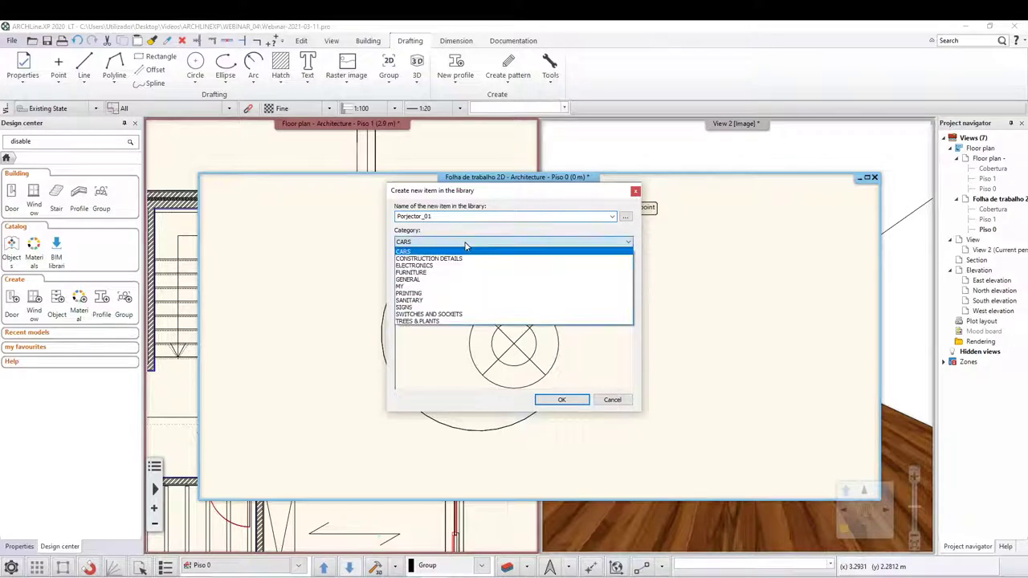
left_click(400, 286)
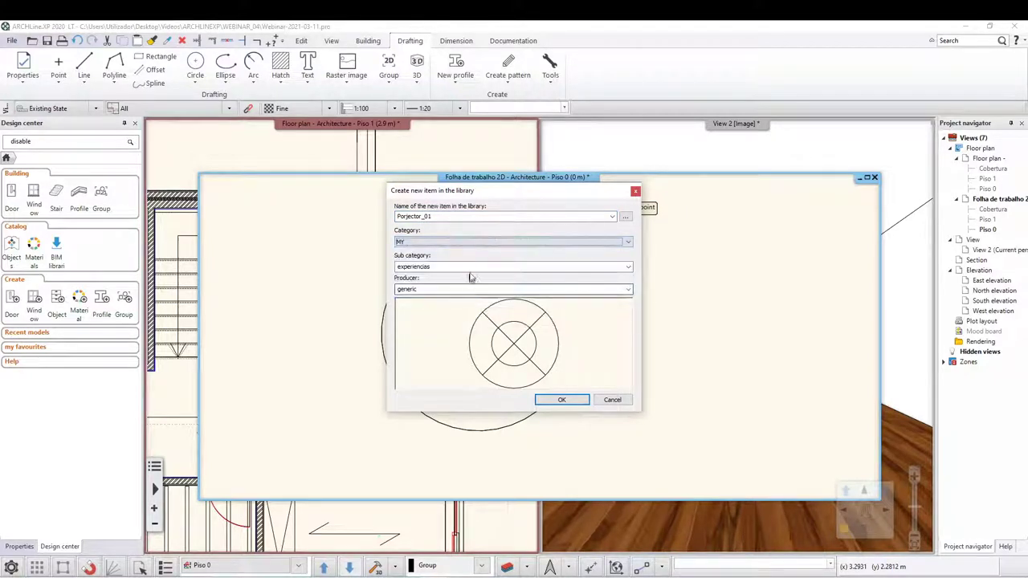
left_click(629, 268)
left_click(630, 269)
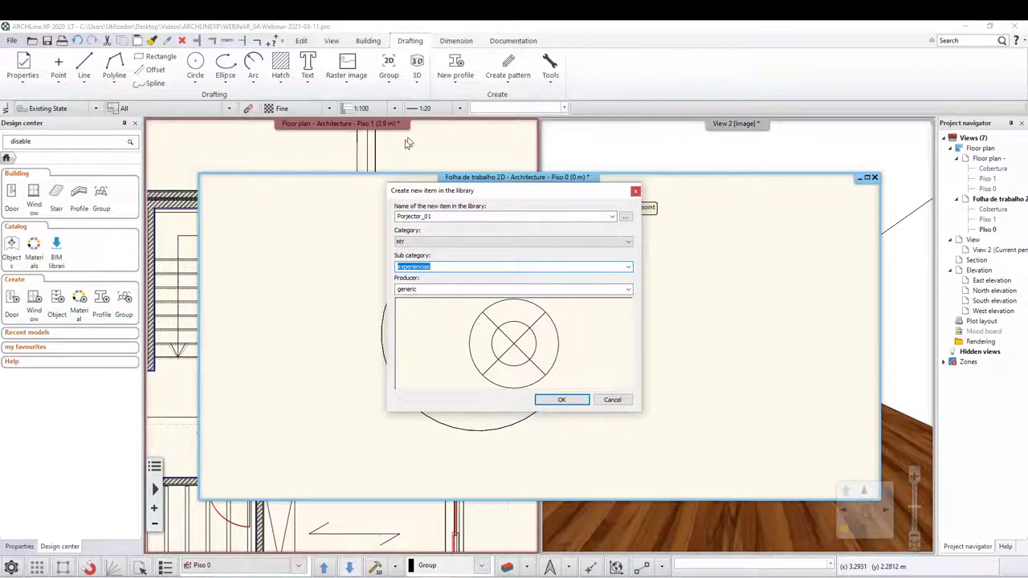
left_click(407, 216)
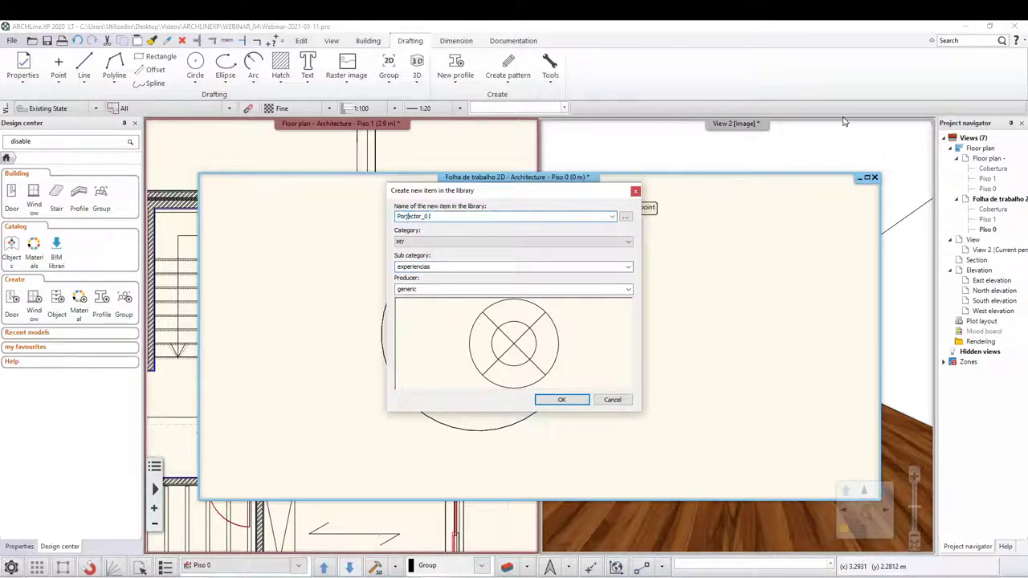
type("o")
double_click(455, 267)
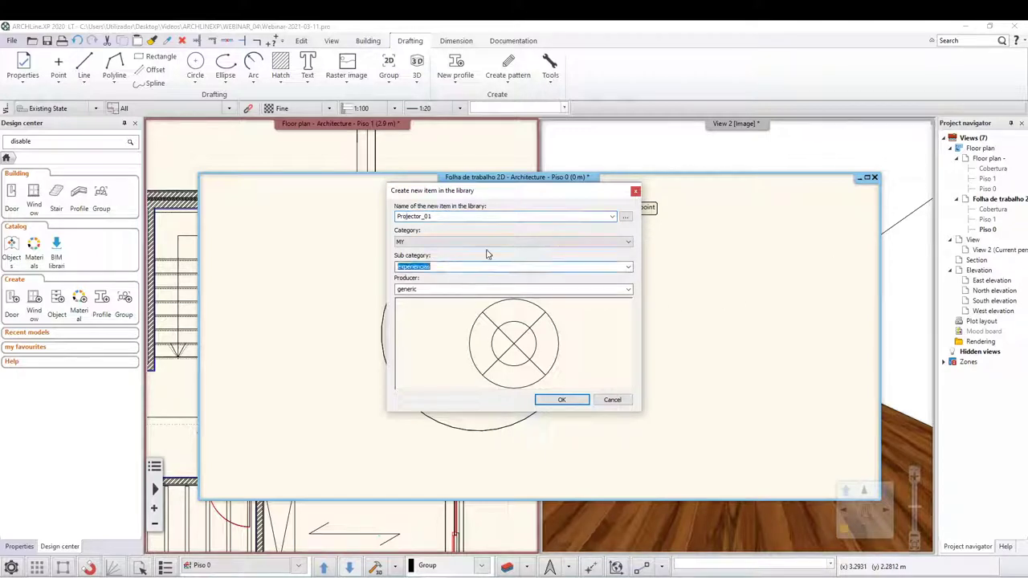
type("iluminação")
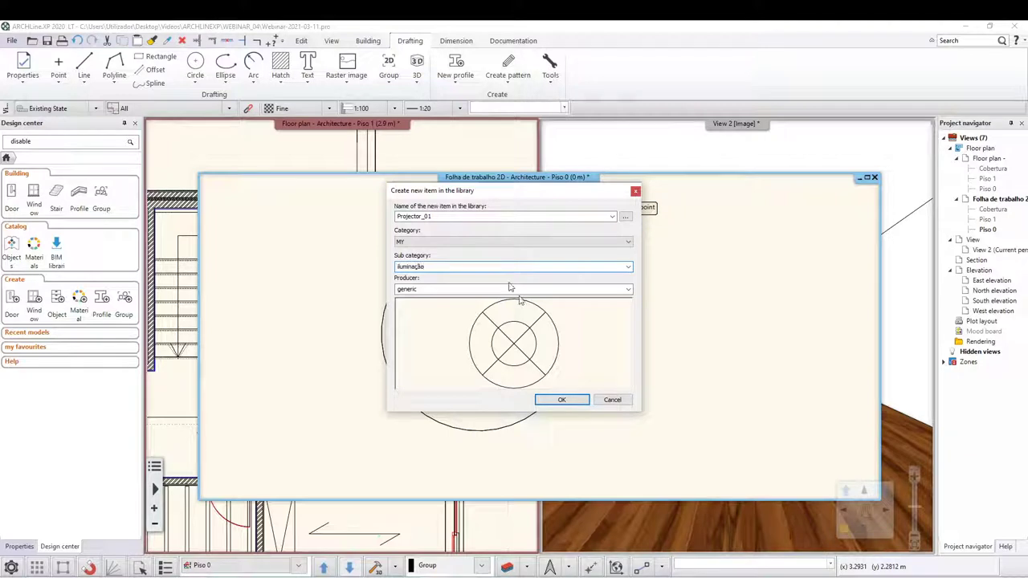
double_click(444, 287)
type("Ibercad")
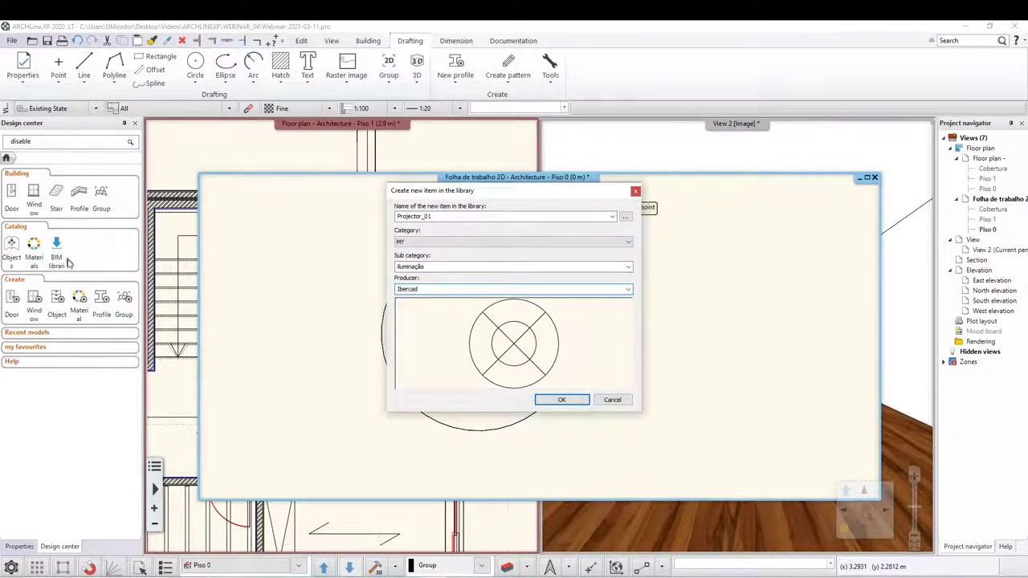
left_click(560, 399)
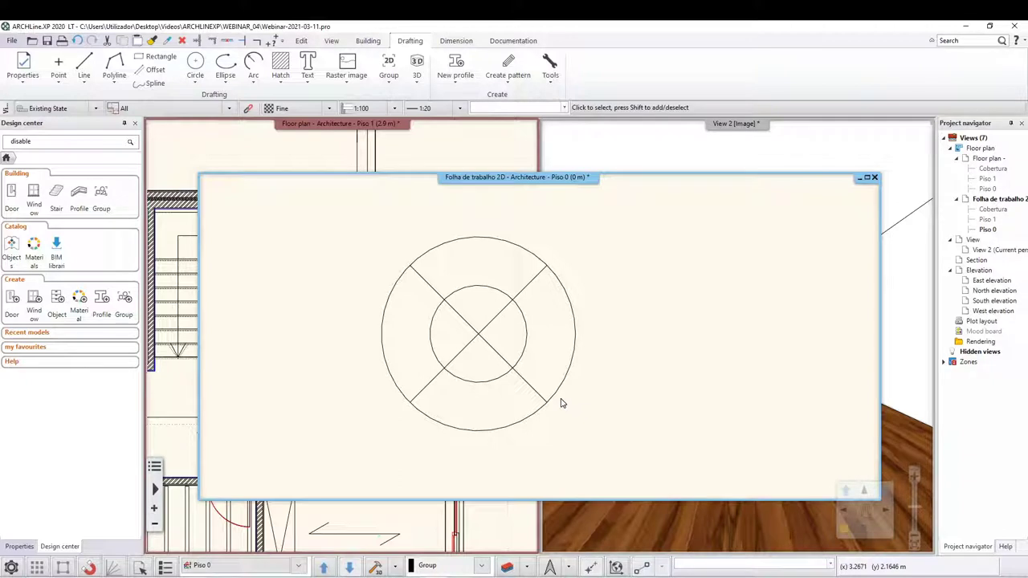
Save and close the Folha de trabalho 2D view into hidden views, then select the plain ceiling.
left_click(875, 179)
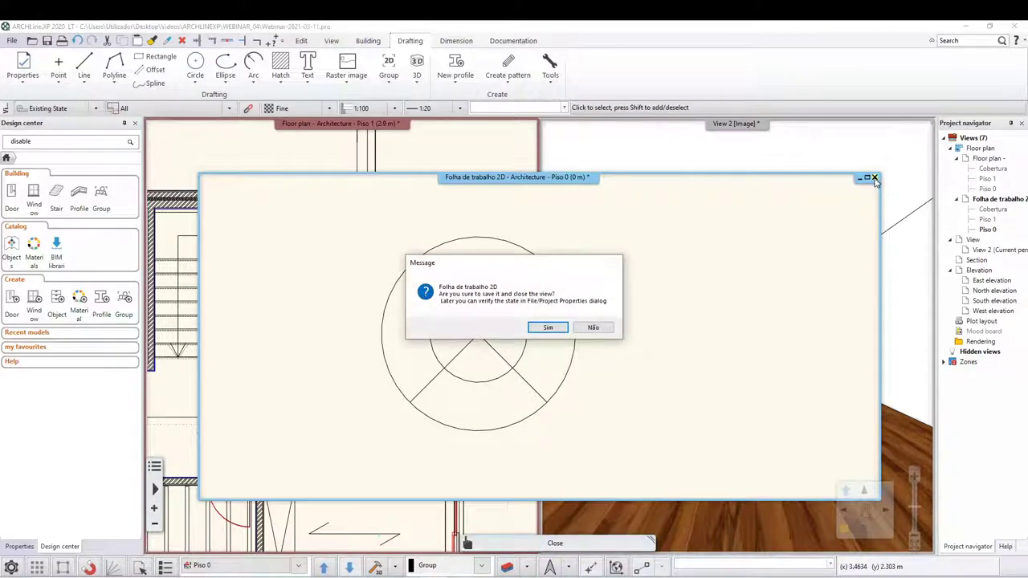
left_click(548, 328)
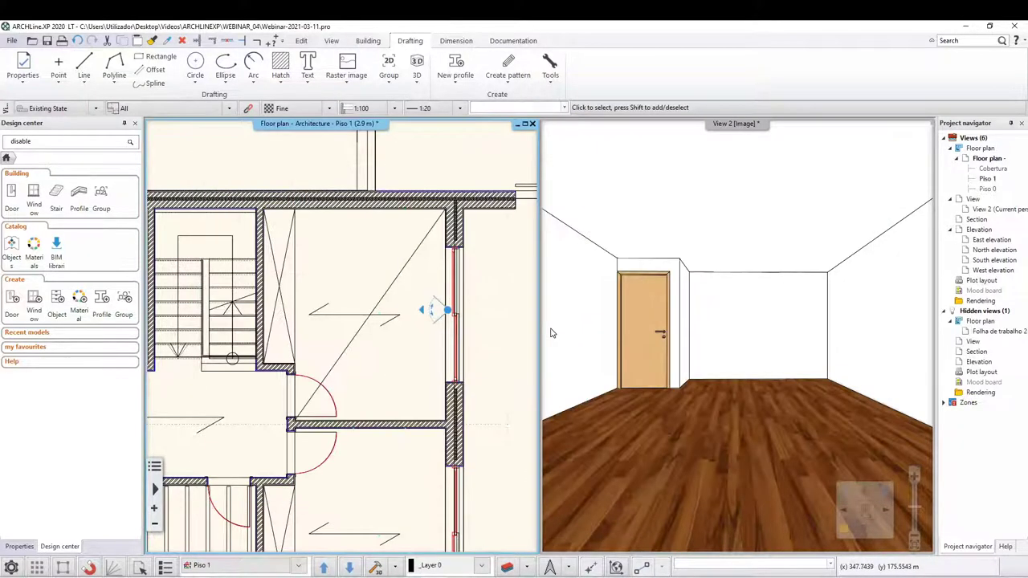
double_click(999, 332)
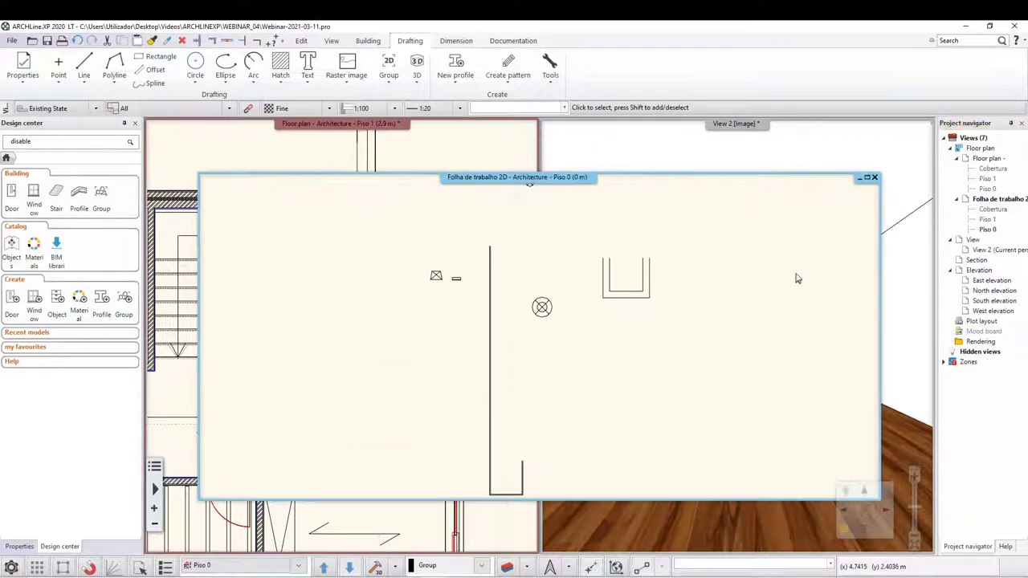
left_click(875, 177)
left_click(549, 326)
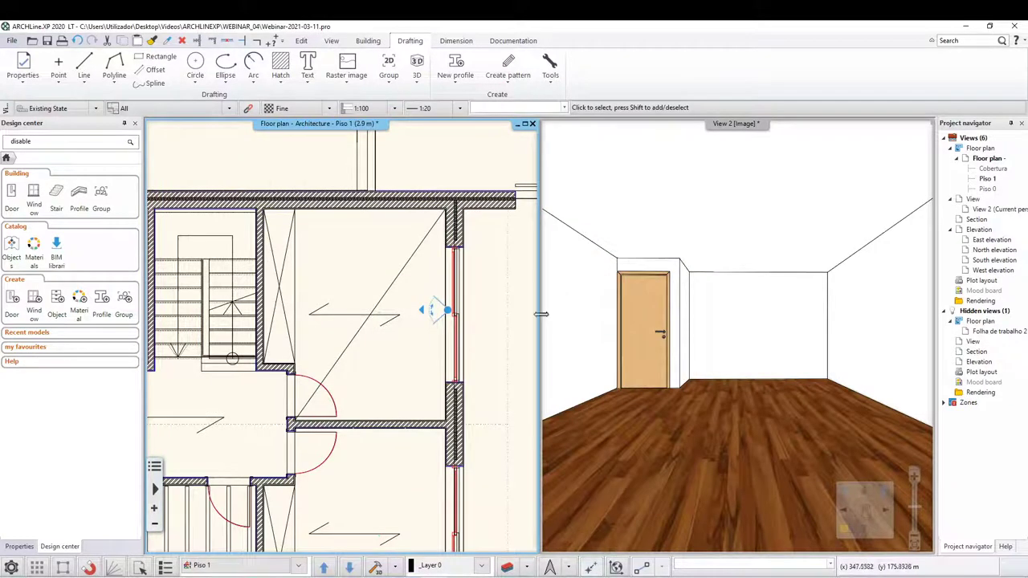
left_click(391, 278)
Add Series of spot lamps 600mm(webinar) to the ceiling units and edit its lighting settings at 2.7 m.
left_click(417, 321)
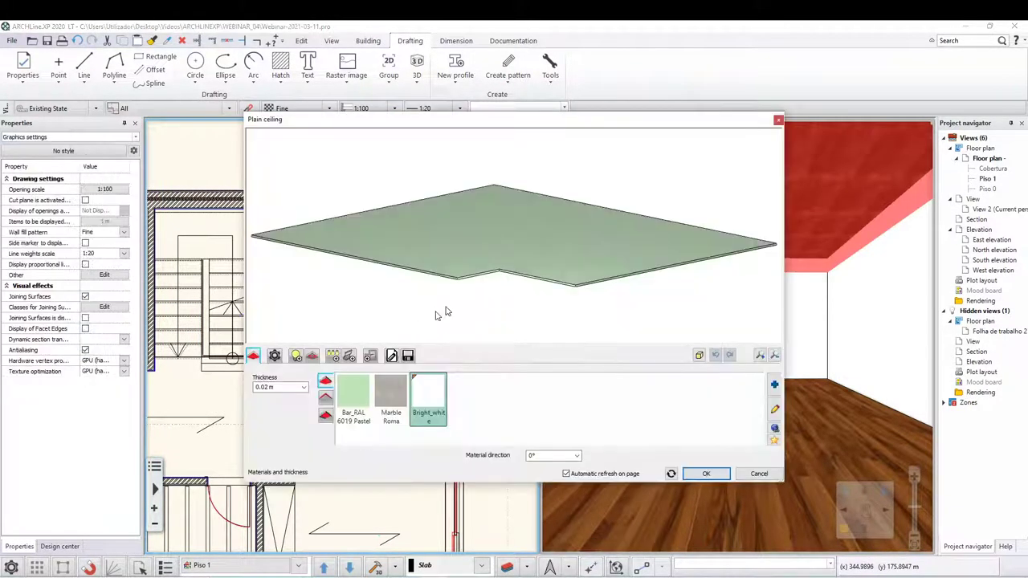
left_click(275, 356)
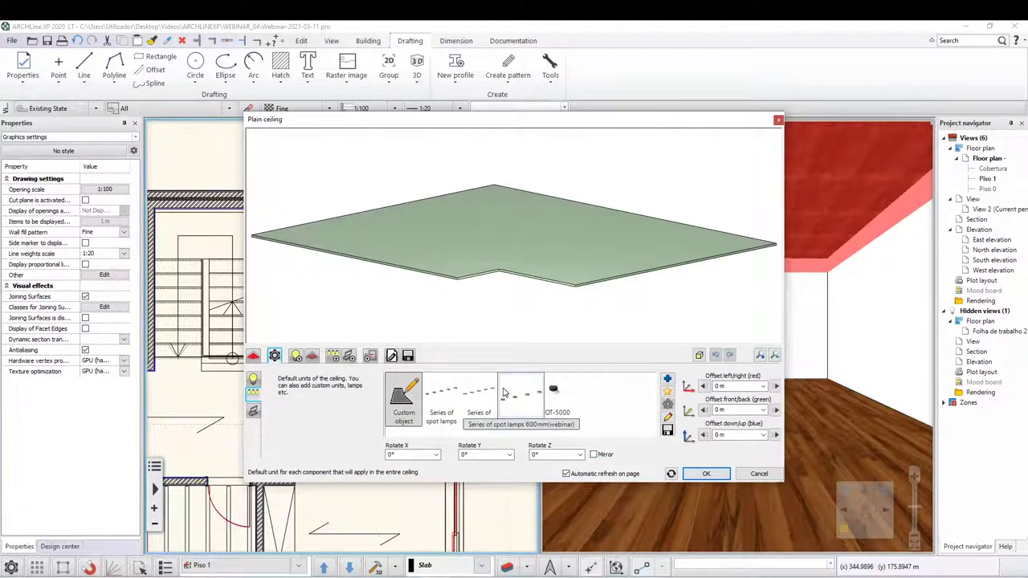
left_click(454, 389)
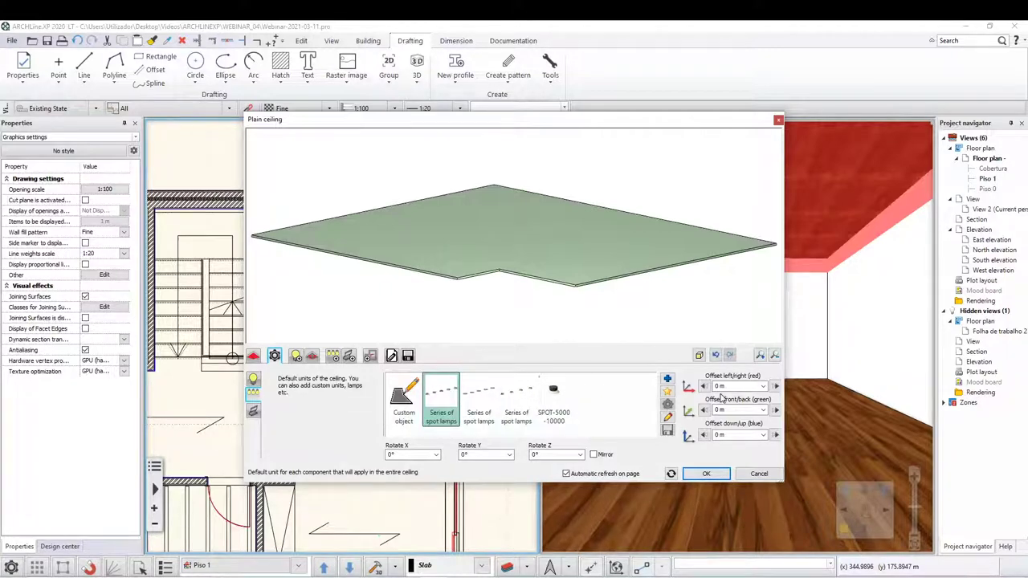
left_click(607, 402)
left_click(668, 378)
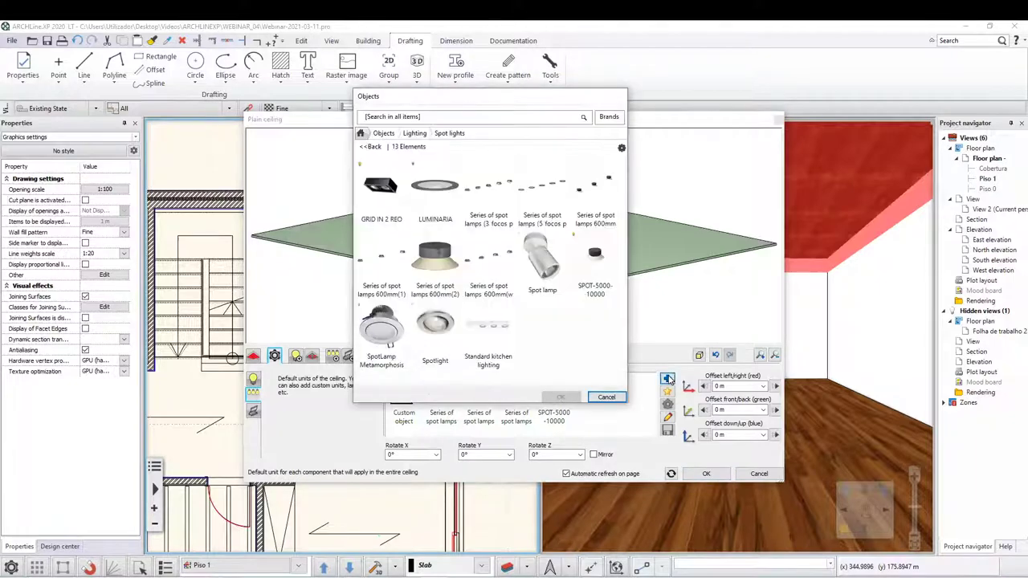
left_click(496, 257)
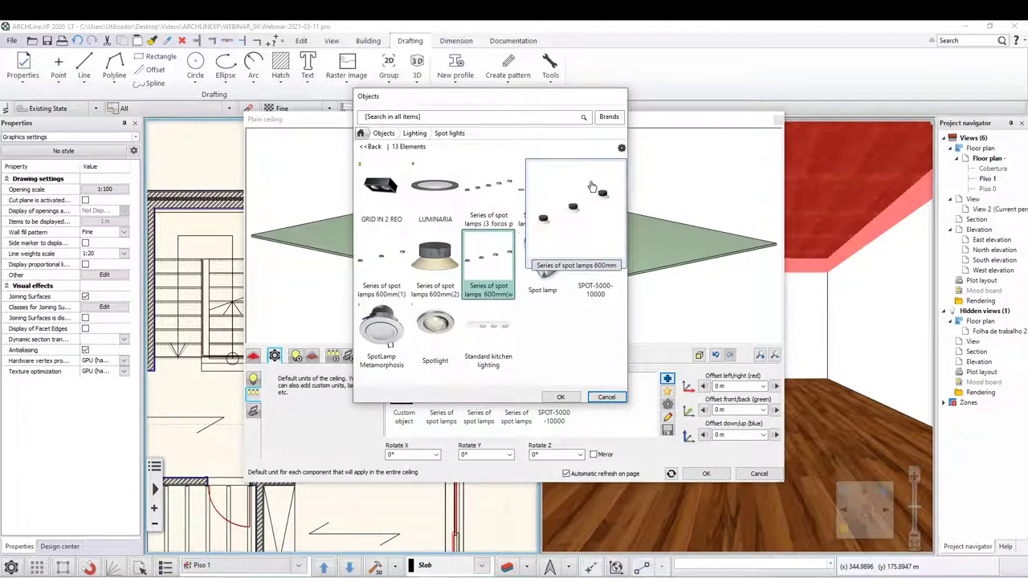
left_click(564, 396)
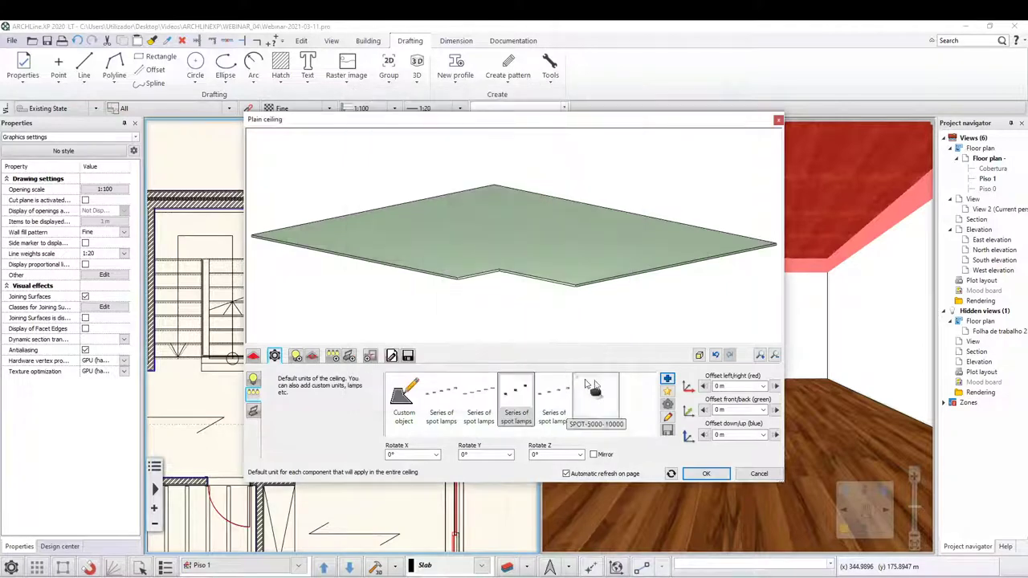
left_click(667, 420)
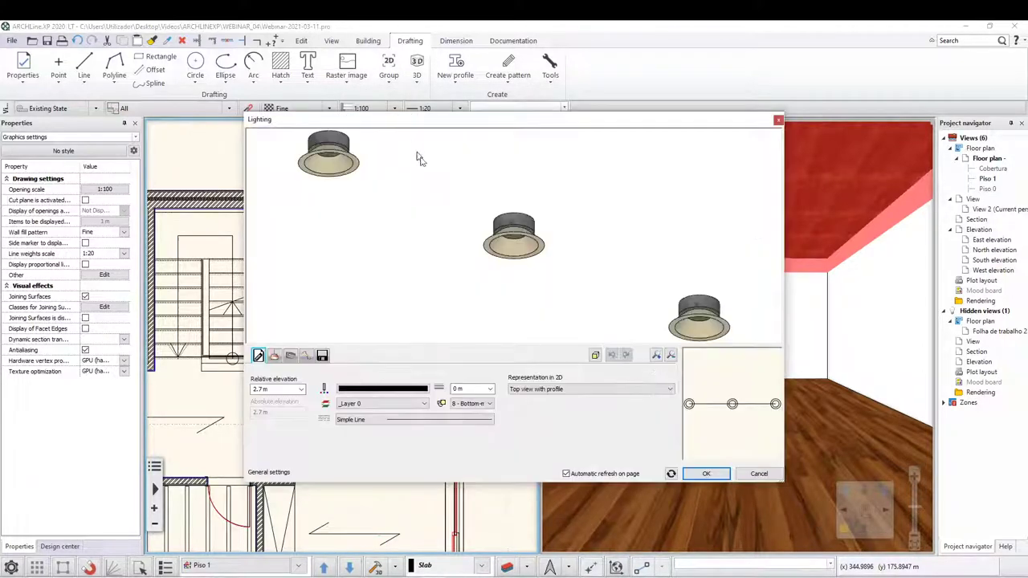
Set the lamps' relative elevation bottom bound to CE - False ceiling, at 2.4 m.
left_click(290, 387)
left_click(302, 389)
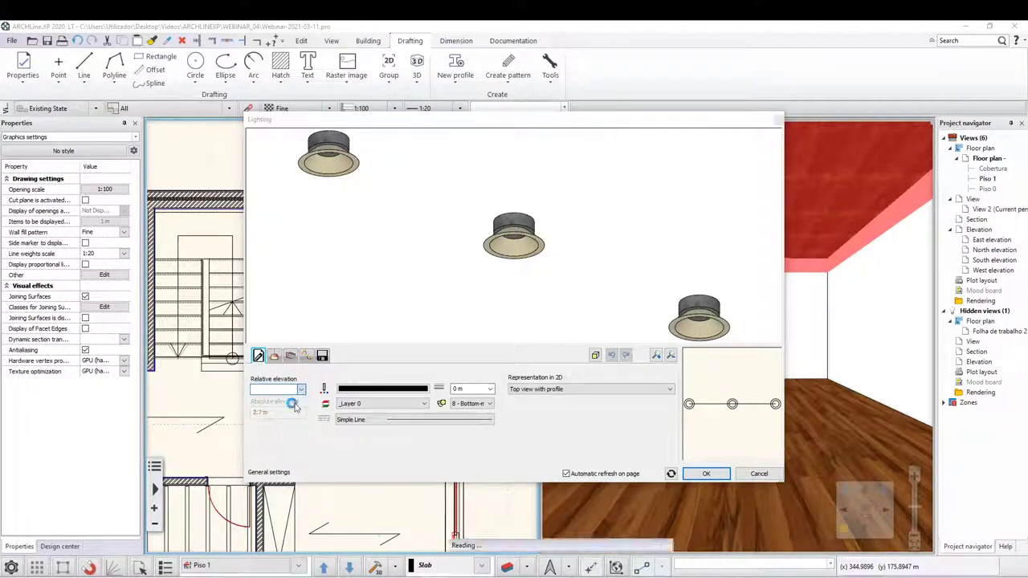
left_click(479, 334)
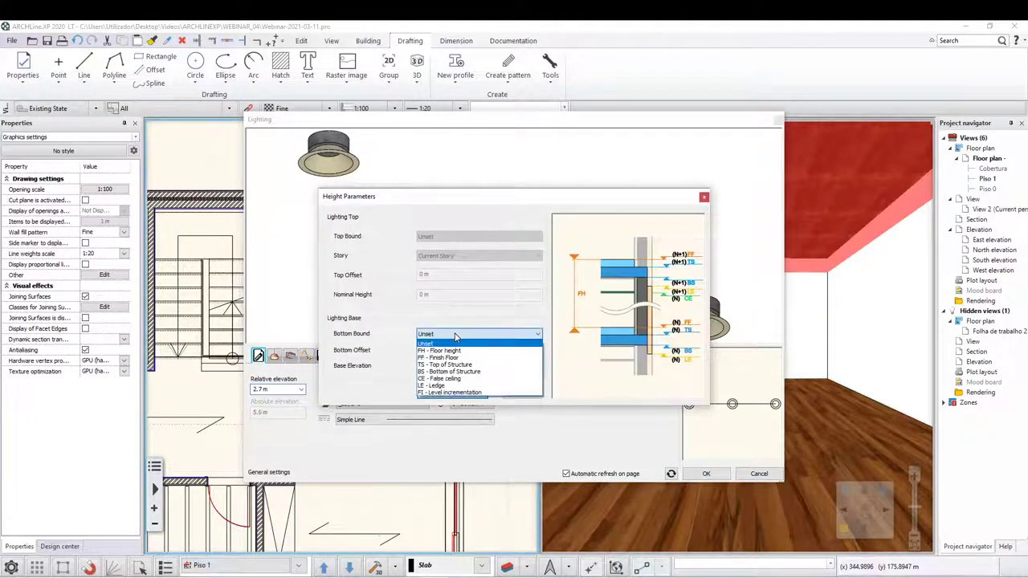
left_click(448, 384)
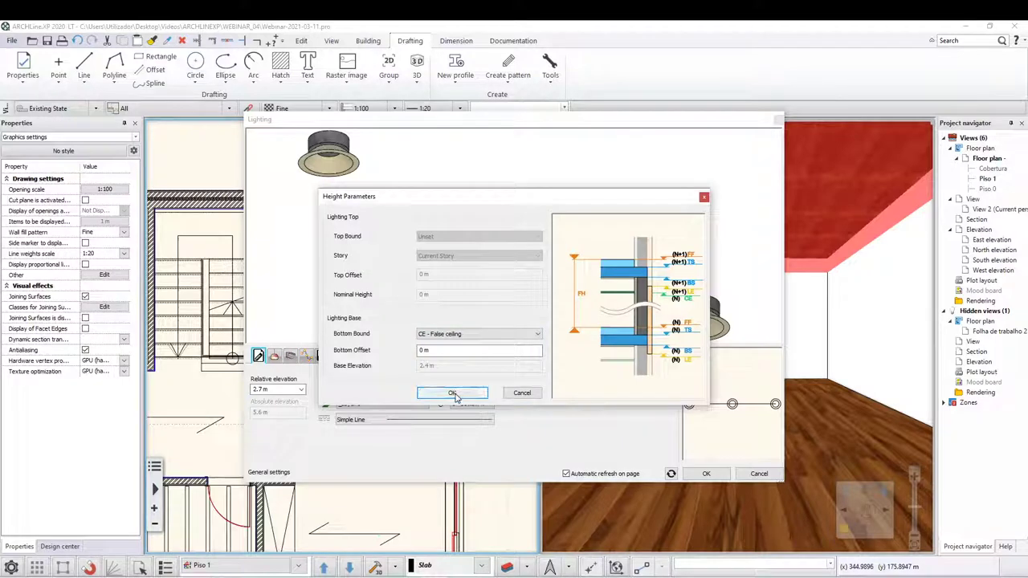
left_click(453, 392)
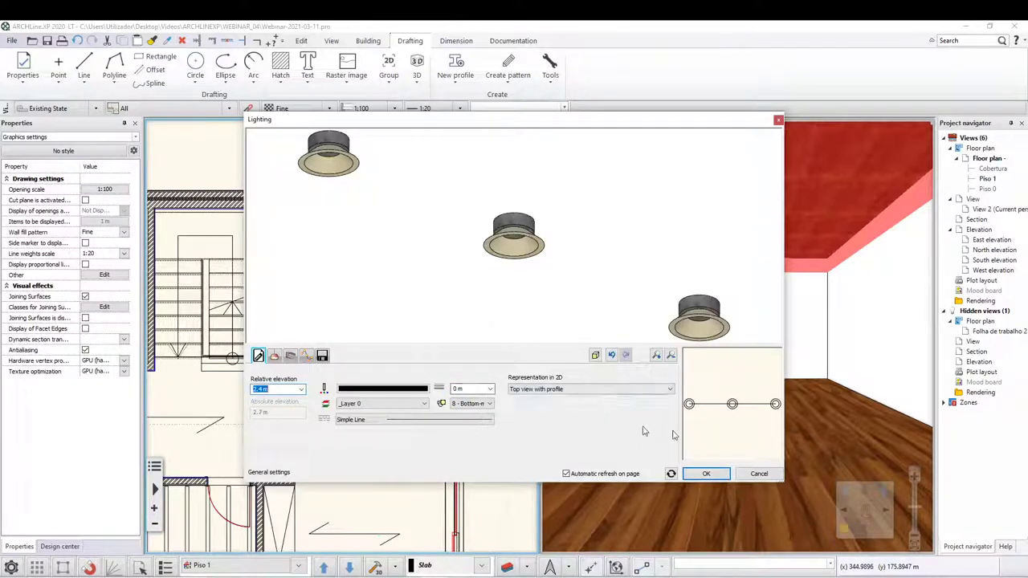
Draw the lamps in 2D with the Projector_01 symbol from Groups > My > iluminação.
left_click(670, 389)
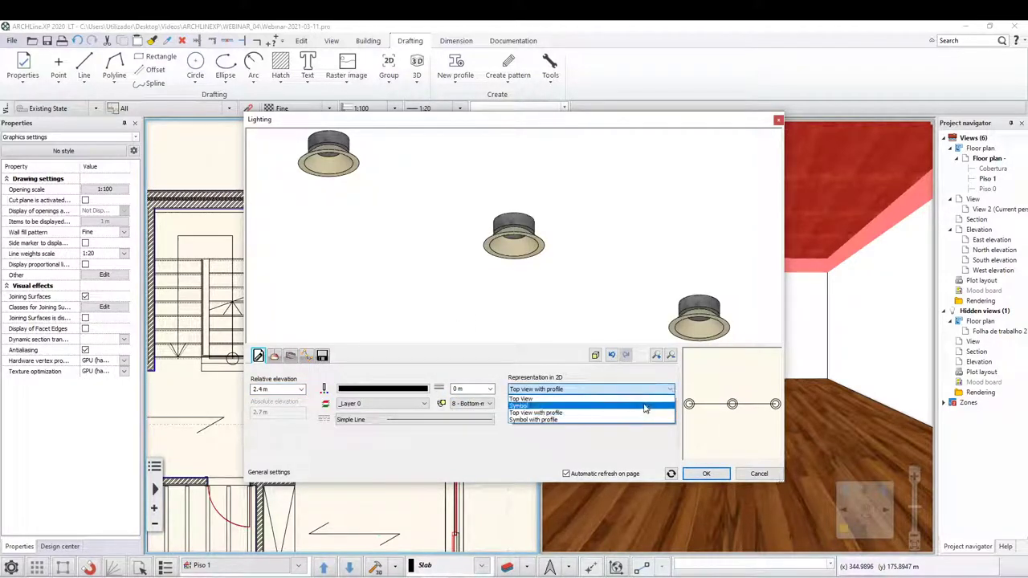
left_click(610, 405)
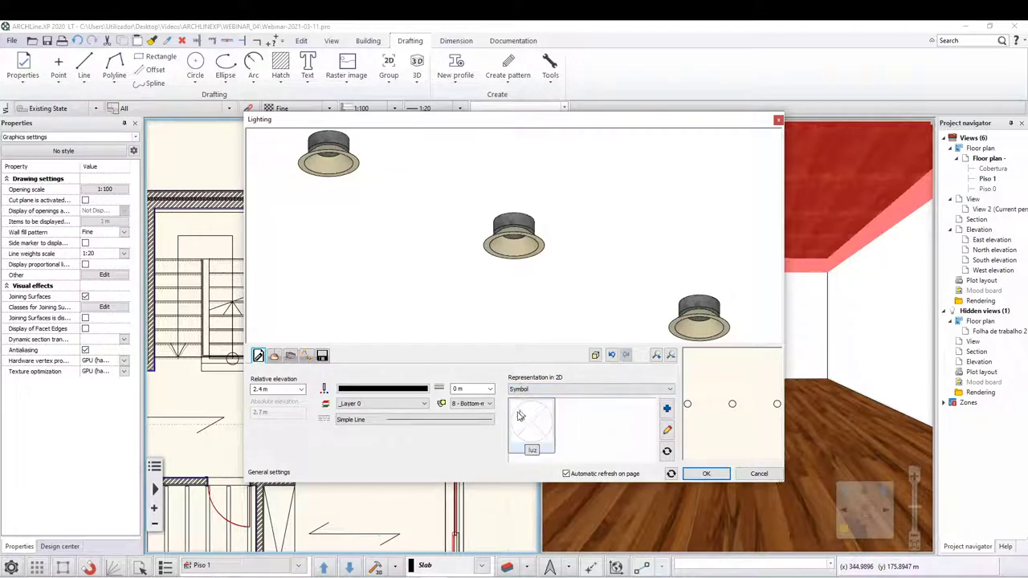
left_click(668, 410)
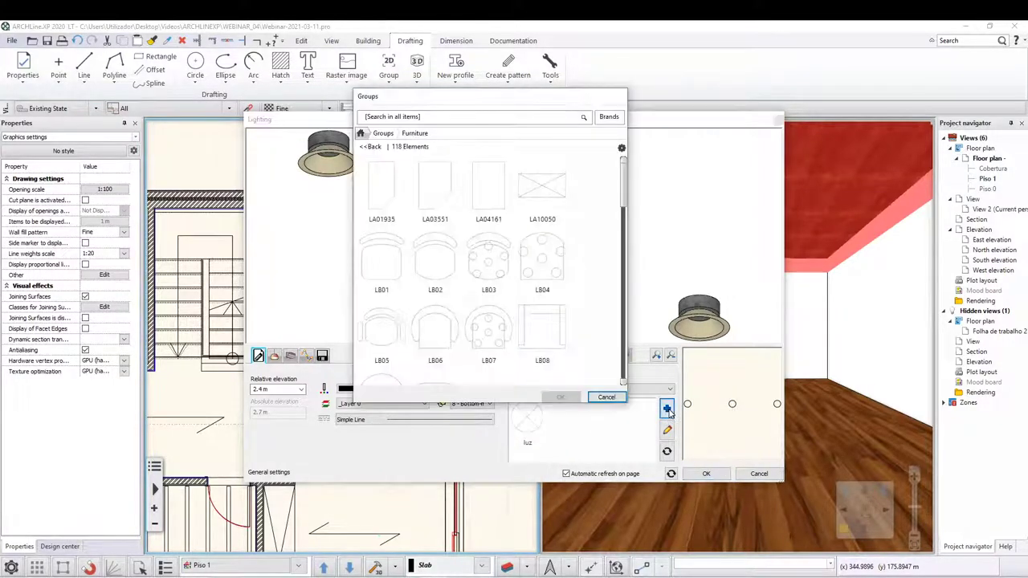
left_click(384, 134)
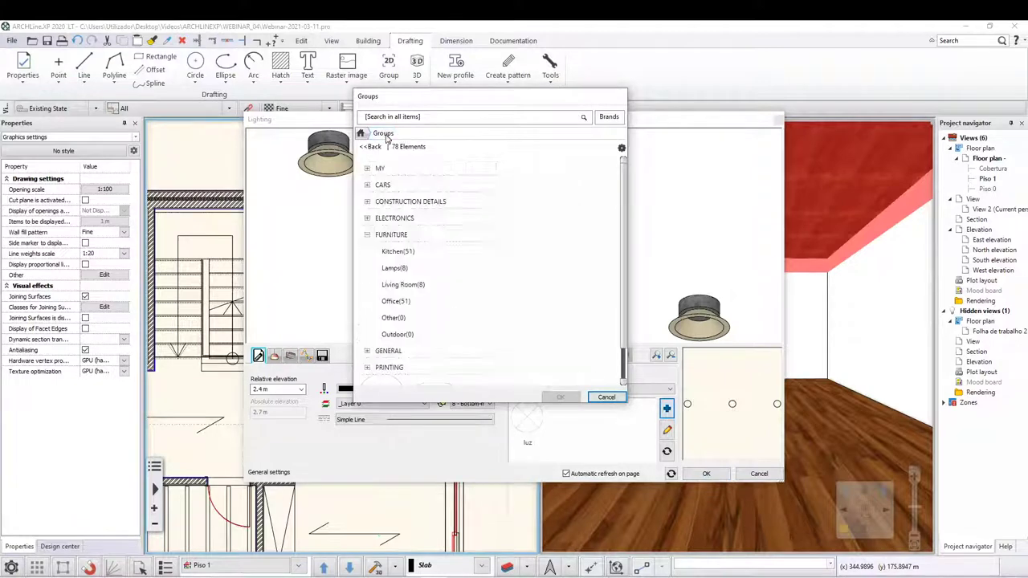
left_click(383, 168)
left_click(388, 203)
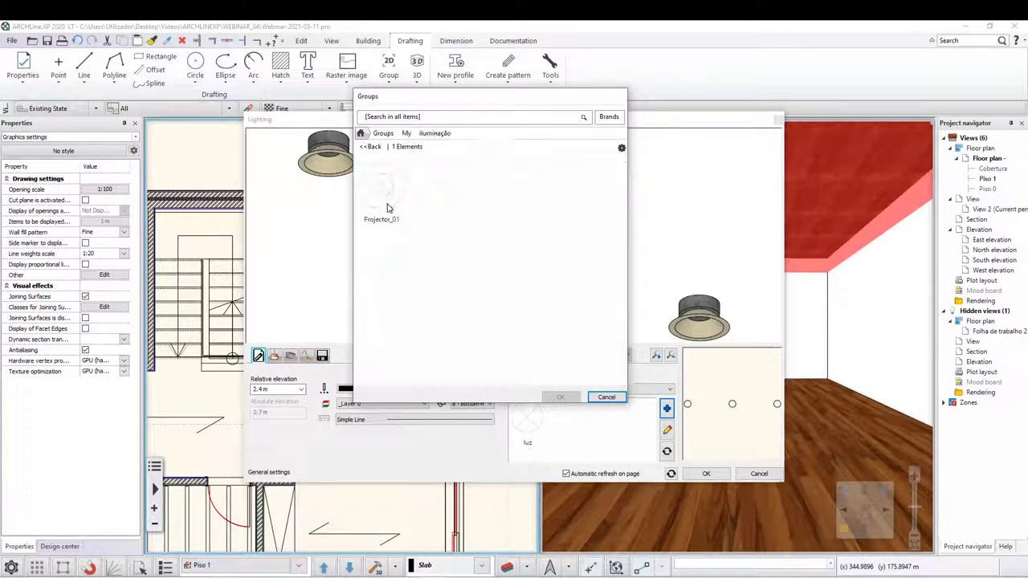
left_click(382, 190)
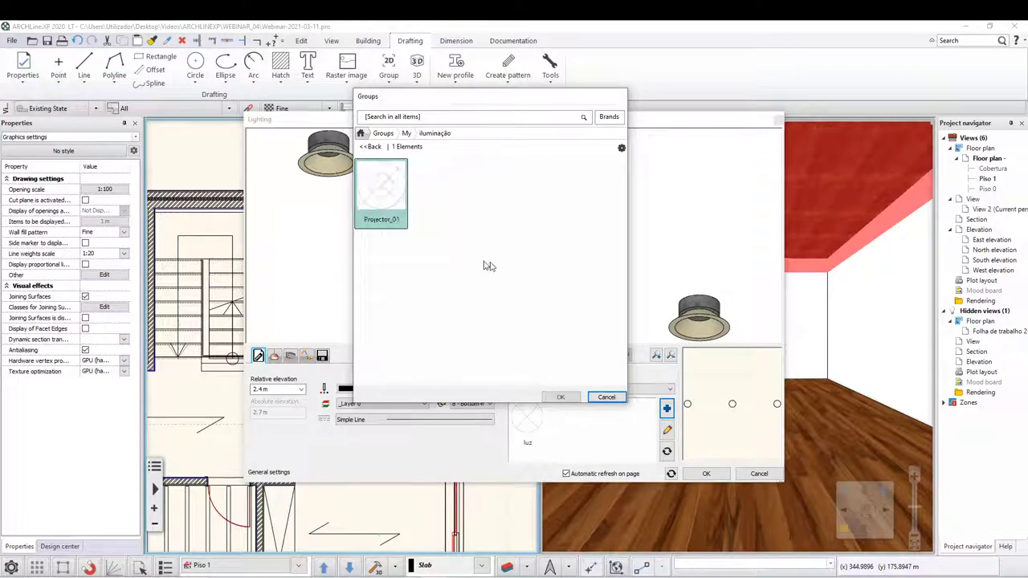
left_click(559, 397)
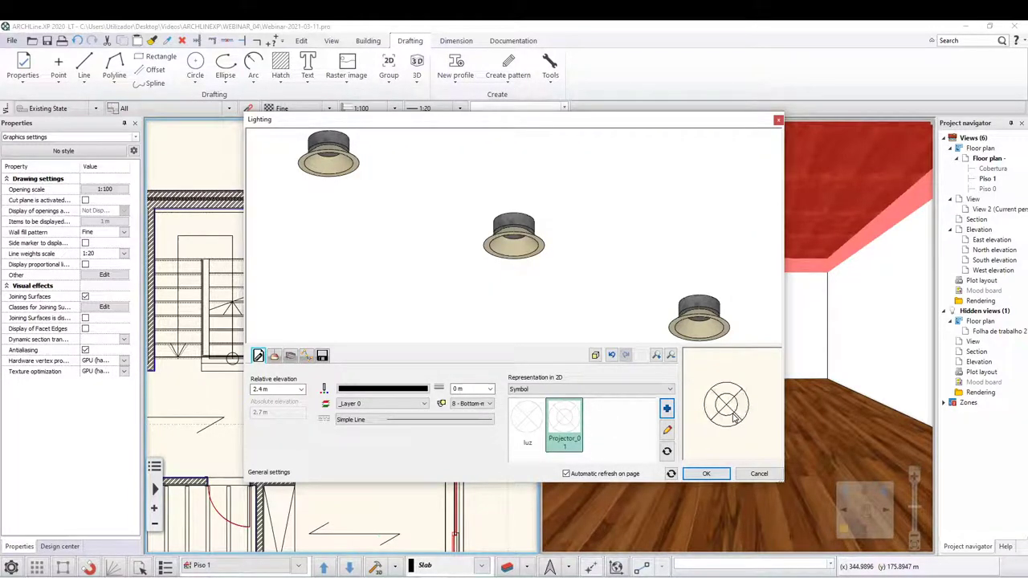
Try symbols joined by a profile line in 2D, then revert to symbols only.
left_click(654, 389)
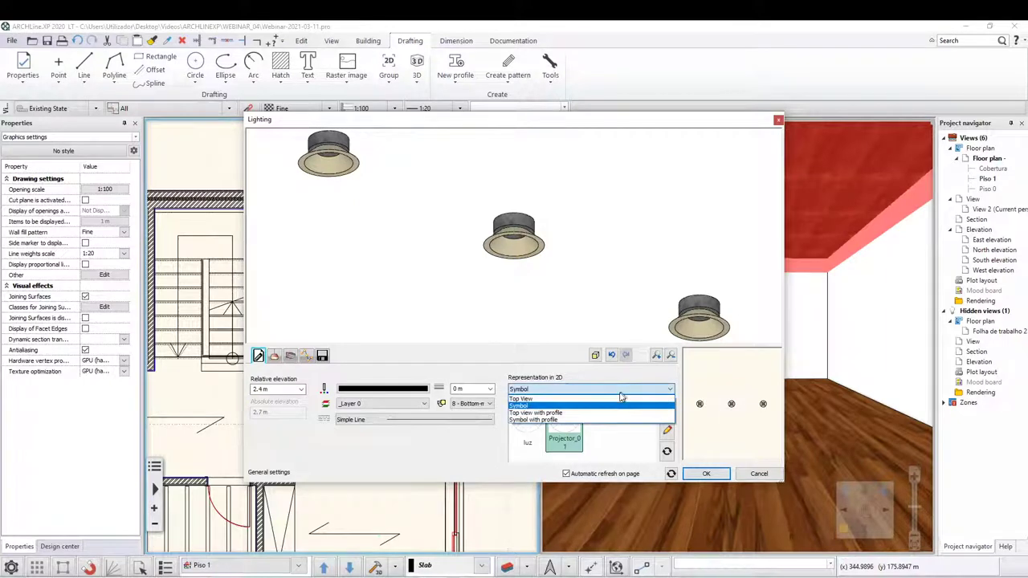
left_click(587, 420)
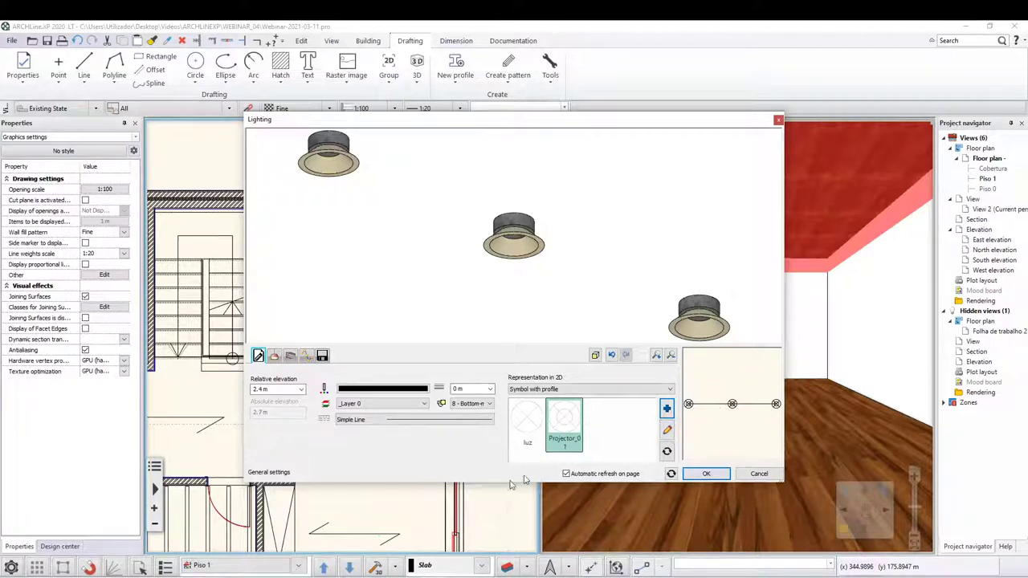
left_click(597, 389)
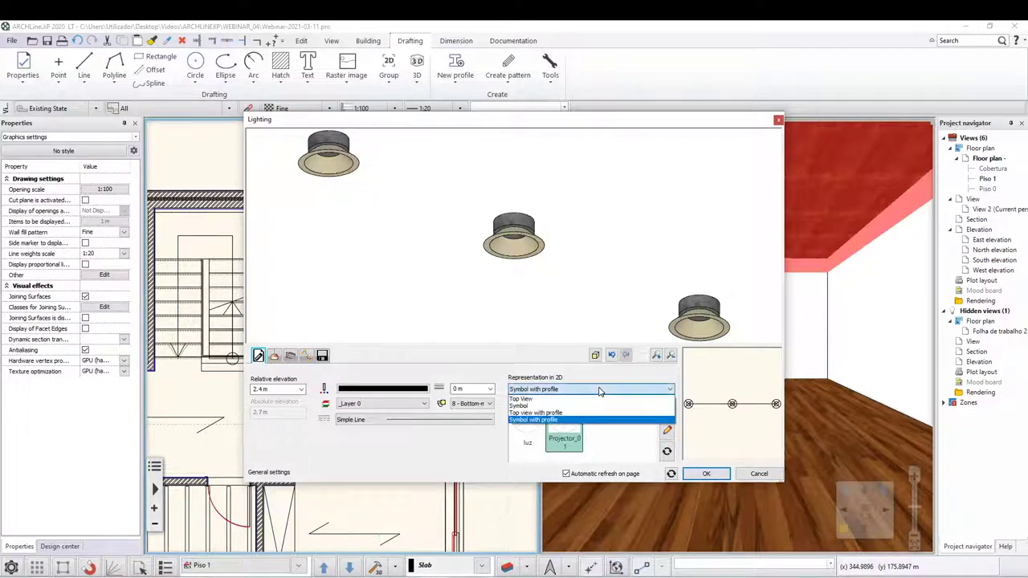
left_click(598, 400)
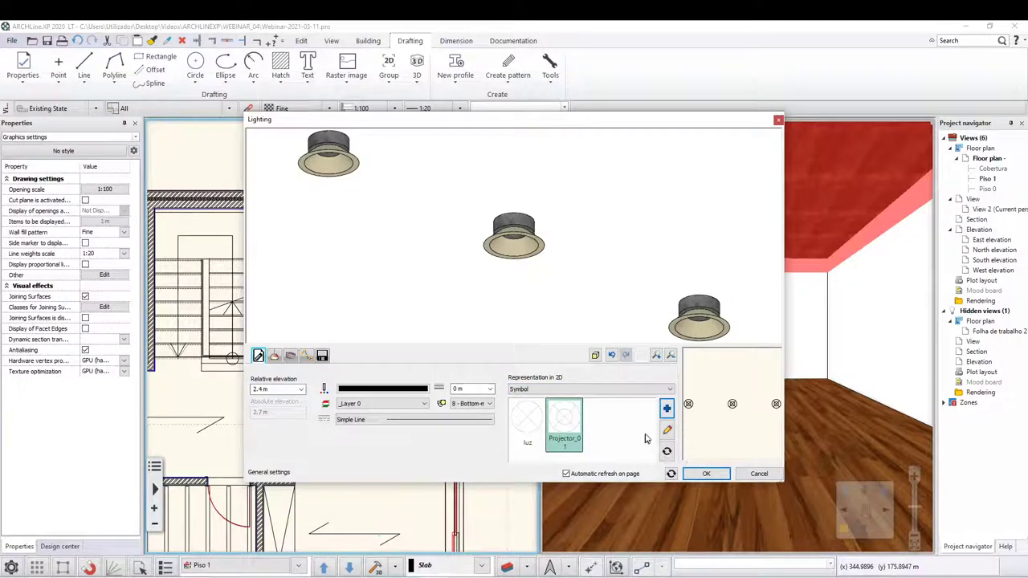
Pick the LUMINARIA lamp for the series in Lamp selection, then bring up the BIMobject browser page.
left_click(273, 356)
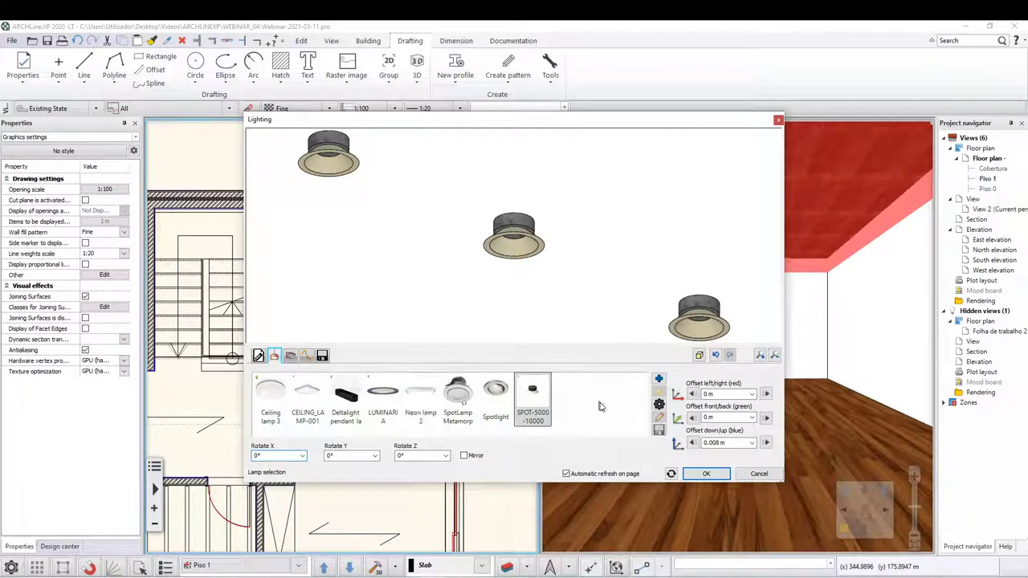
left_click(394, 408)
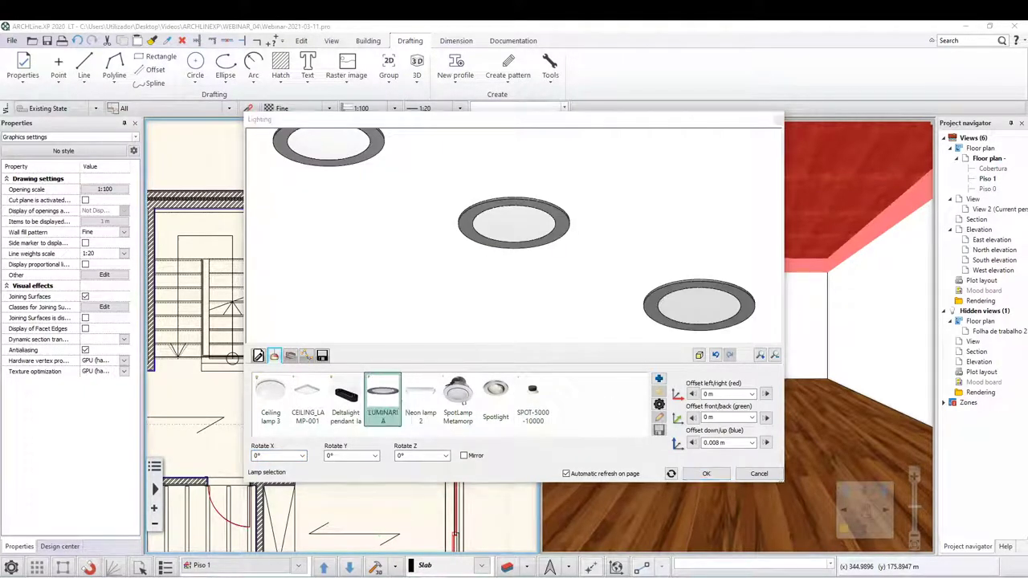
left_click(378, 550)
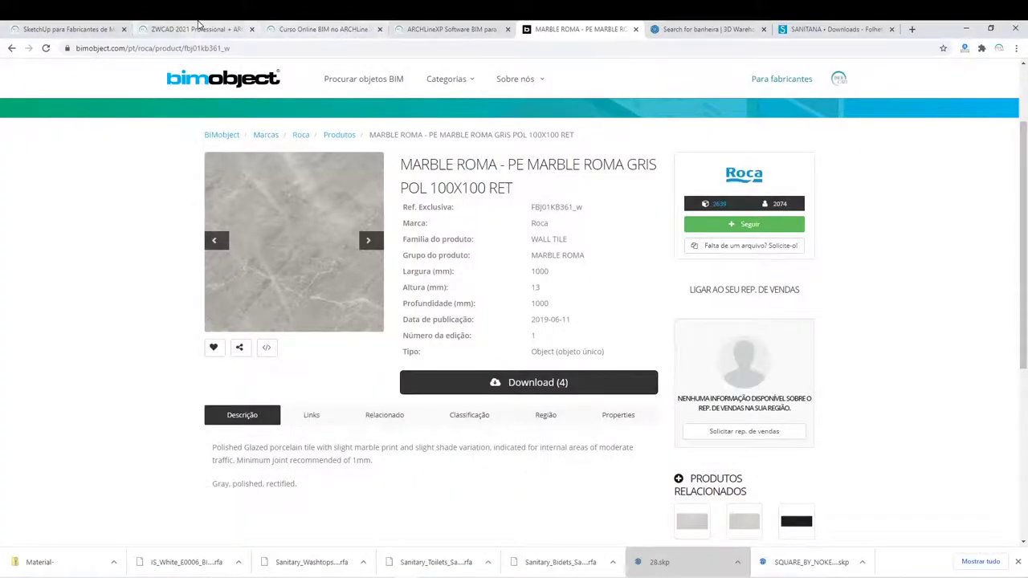
Go to the full BIMobject object listing, leaving the brand filter unset.
left_click(318, 29)
left_click(537, 25)
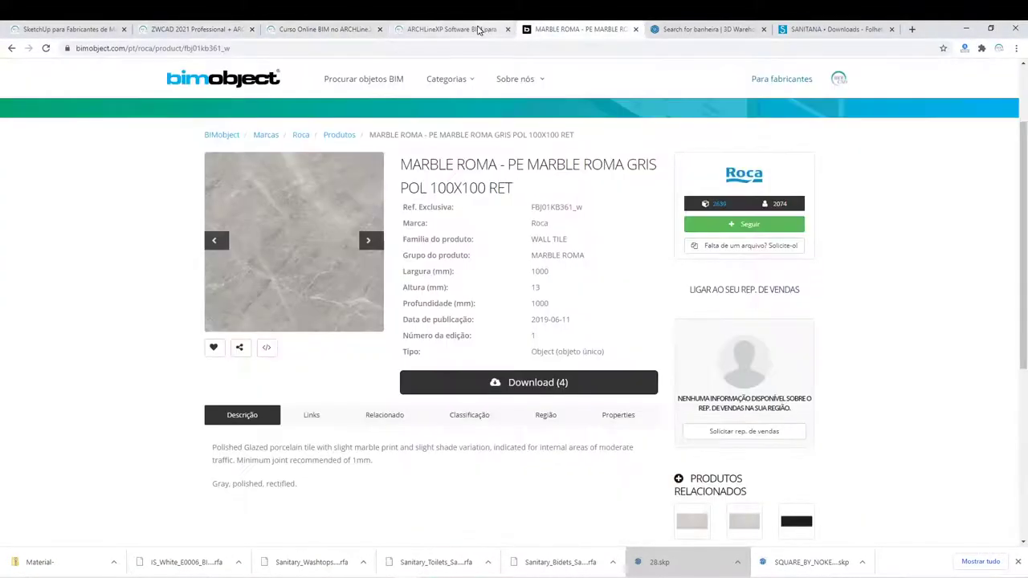
left_click(210, 81)
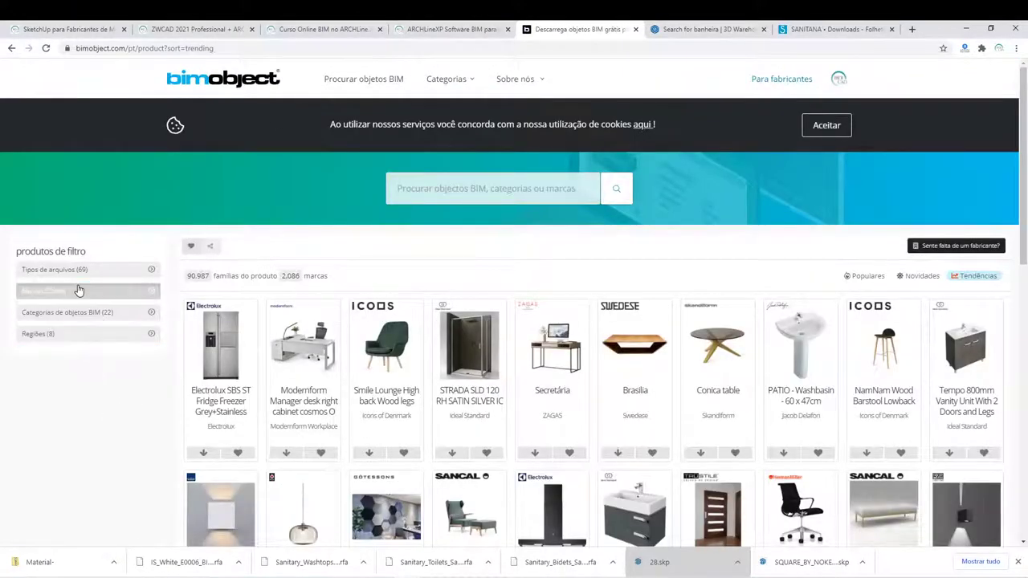
left_click(89, 287)
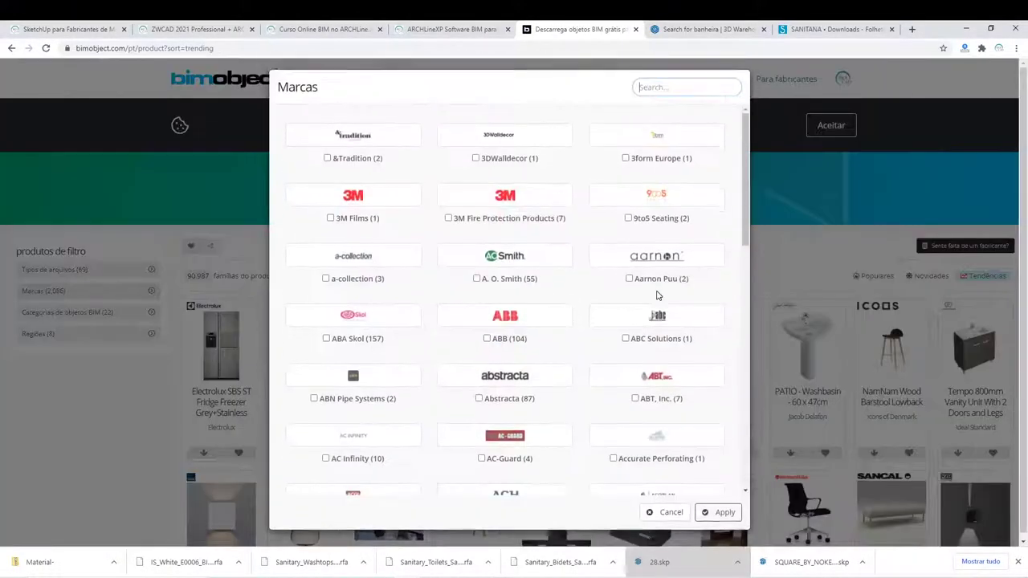
left_click(704, 518)
Filter BIM object categories to Iluminação > Montagem no teto and apply.
left_click(26, 311)
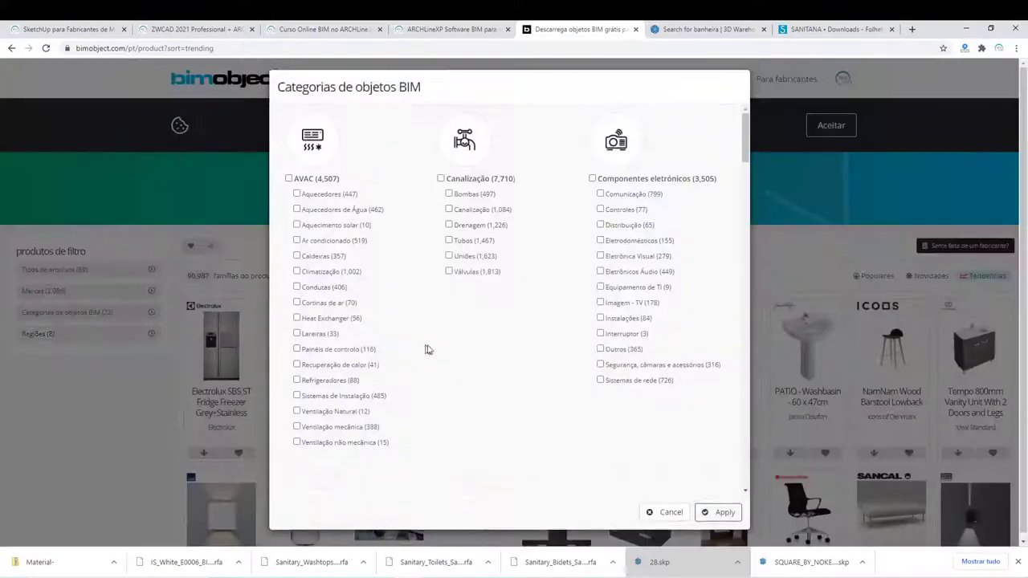
scroll(426, 348, "down", 4)
scroll(457, 340, "down", 2)
scroll(454, 356, "down", 4)
scroll(448, 362, "down", 4)
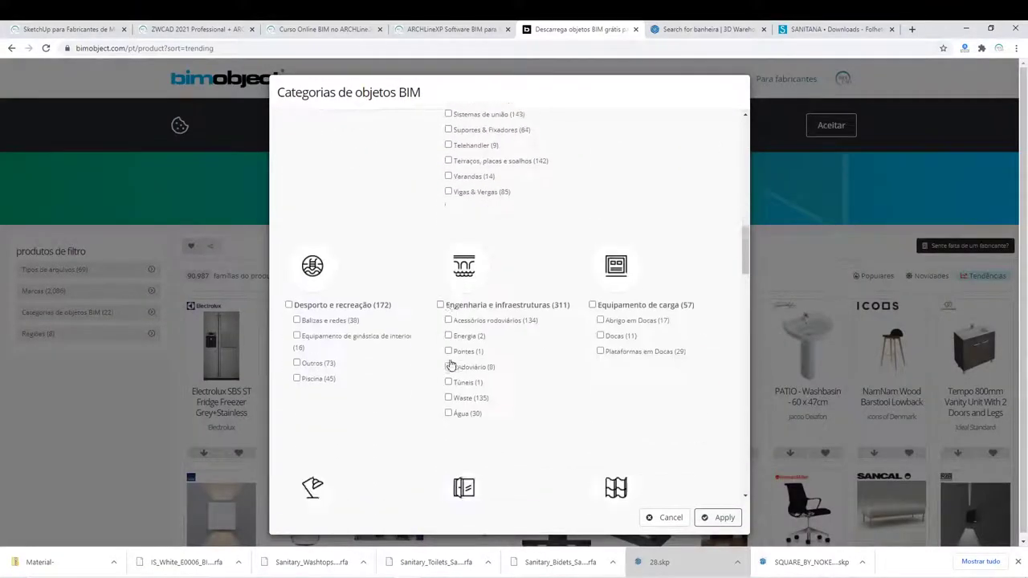
scroll(448, 362, "down", 4)
scroll(448, 366, "down", 4)
scroll(447, 365, "up", 1)
scroll(436, 351, "up", 4)
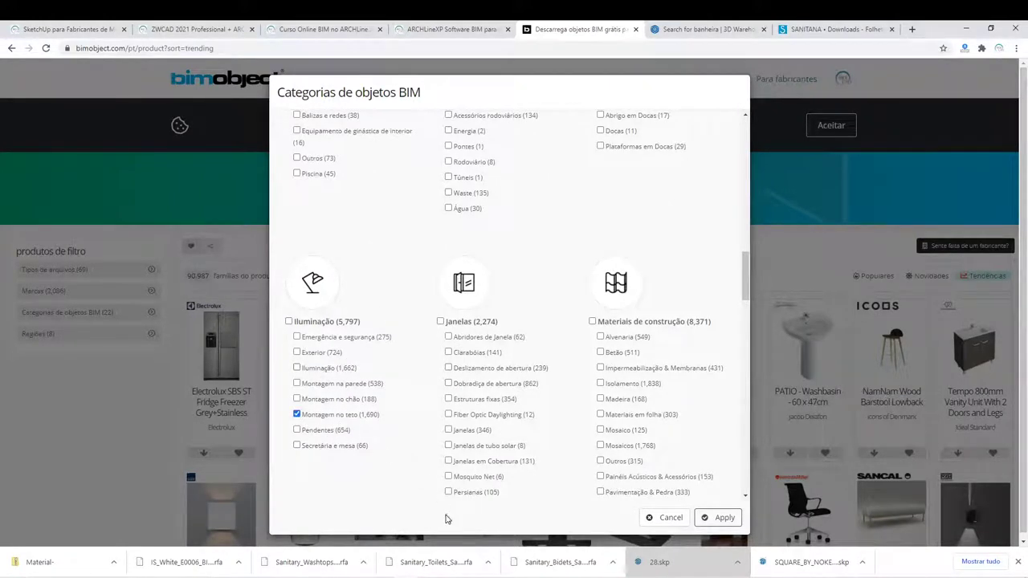
scroll(453, 498, "down", 2)
left_click(719, 518)
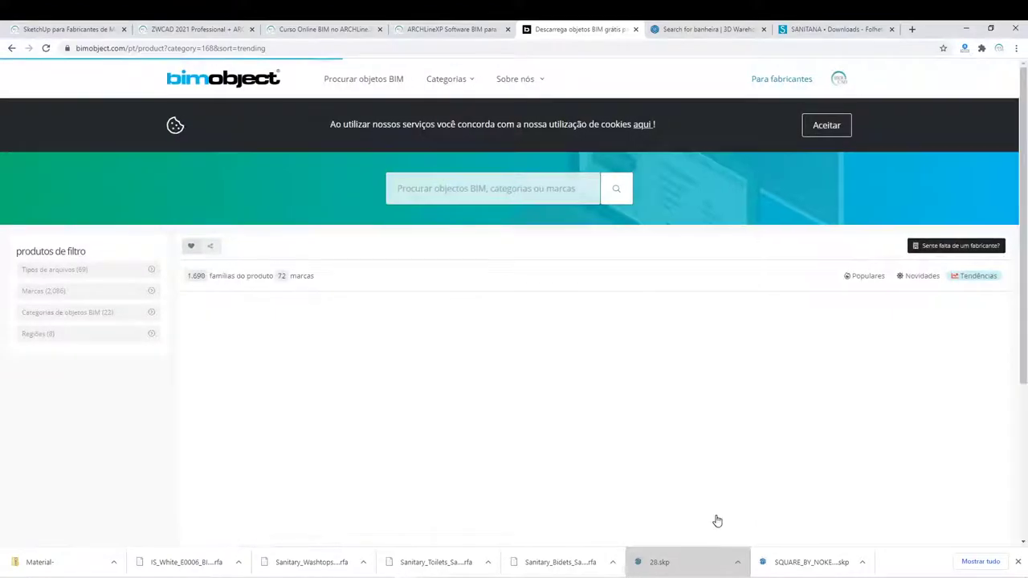
Browse the ceiling-mounted lamp results, then return to the ARCHLine Lighting dialog.
scroll(744, 373, "down", 3)
scroll(745, 373, "down", 2)
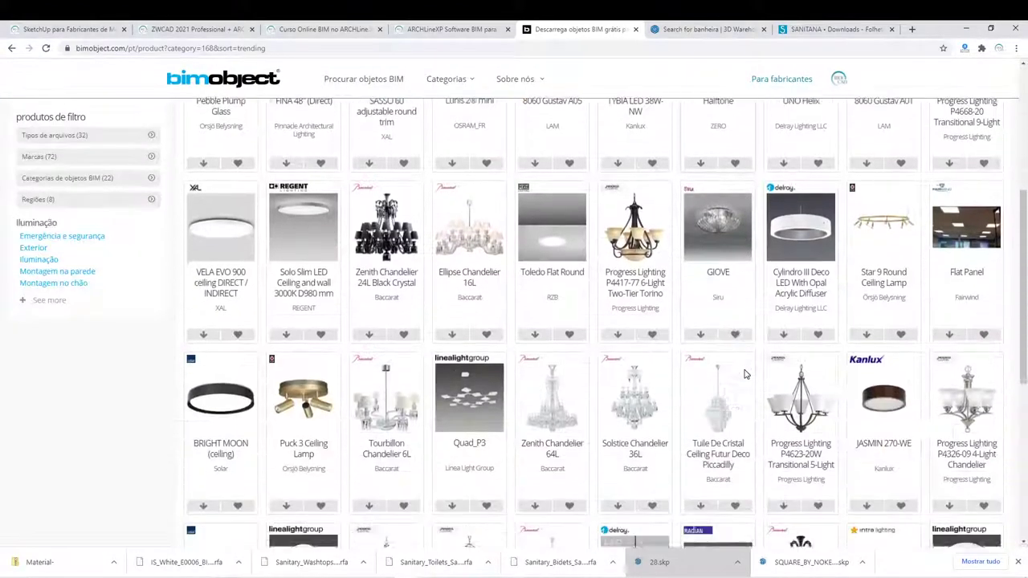
scroll(744, 373, "down", 1)
scroll(745, 374, "down", 1)
scroll(744, 374, "down", 2)
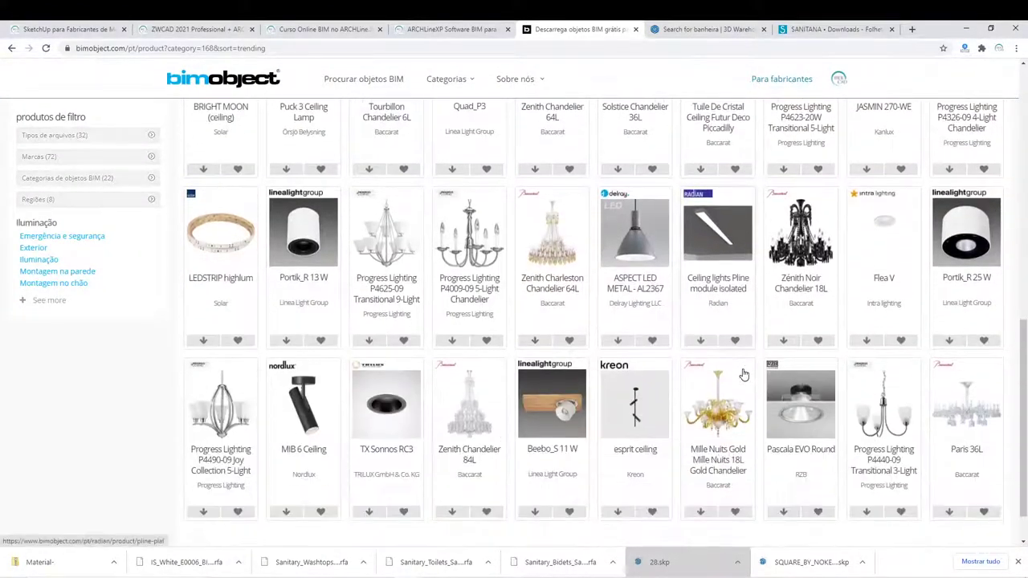
scroll(745, 375, "down", 2)
scroll(739, 376, "down", 2)
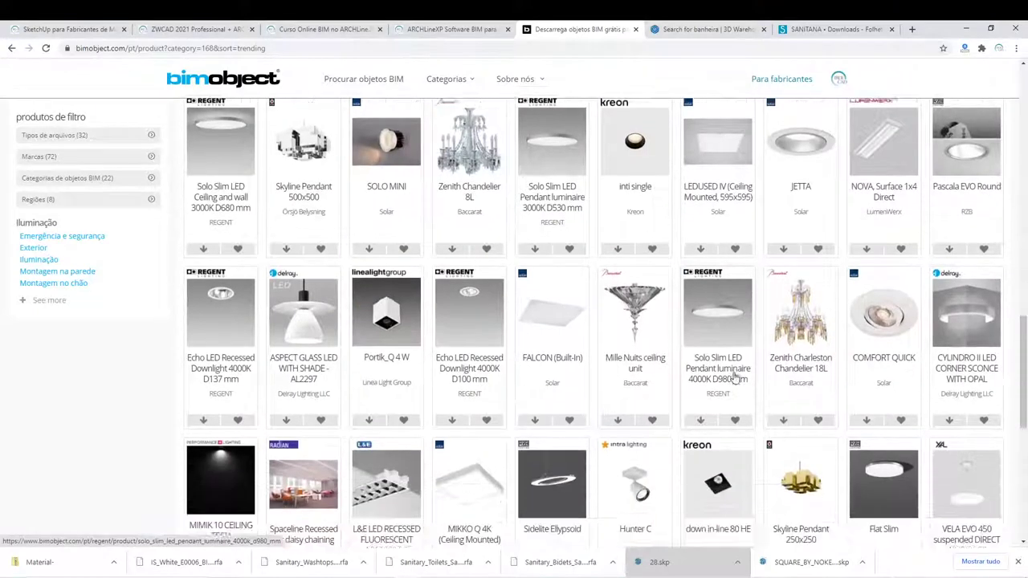
scroll(732, 369, "down", 1)
scroll(763, 345, "up", 1)
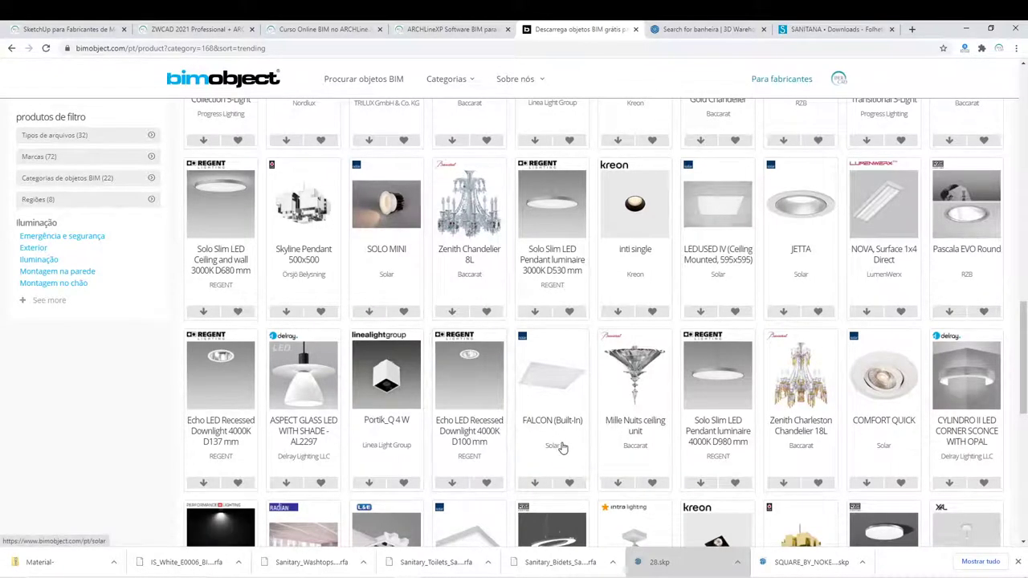
key("alt+Tab")
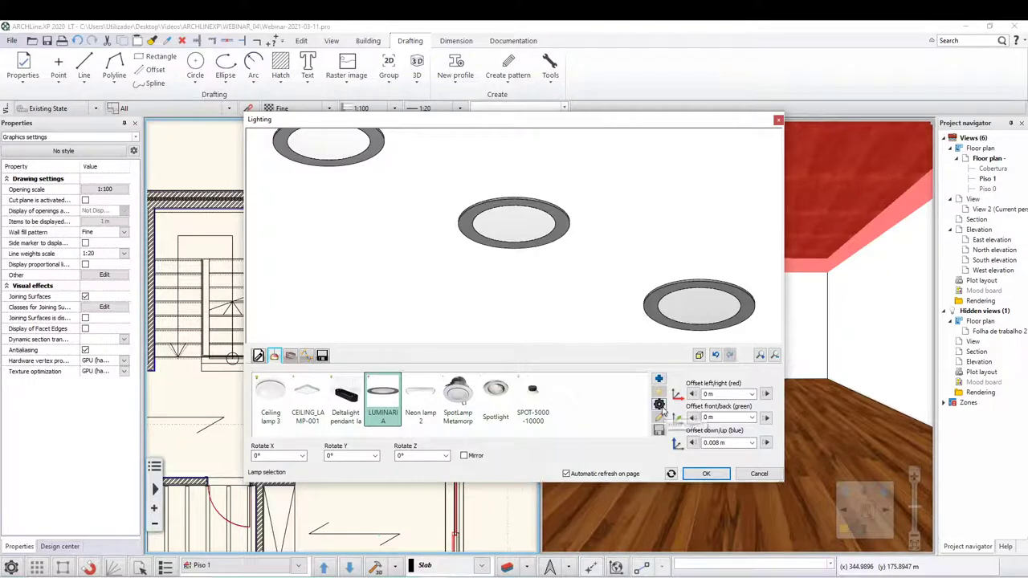
Resize the LUMINARIA lamp to 0.12 m width and 0.12 m depth.
left_click(661, 409)
left_click(711, 190)
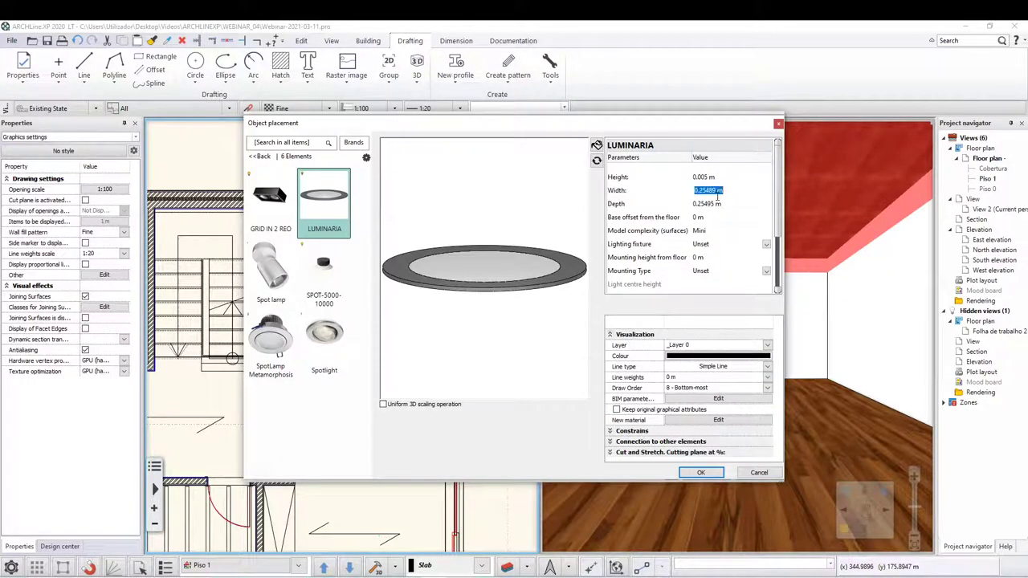
type("0.12")
key("Tab")
type("0")
left_click(724, 195)
left_click(700, 473)
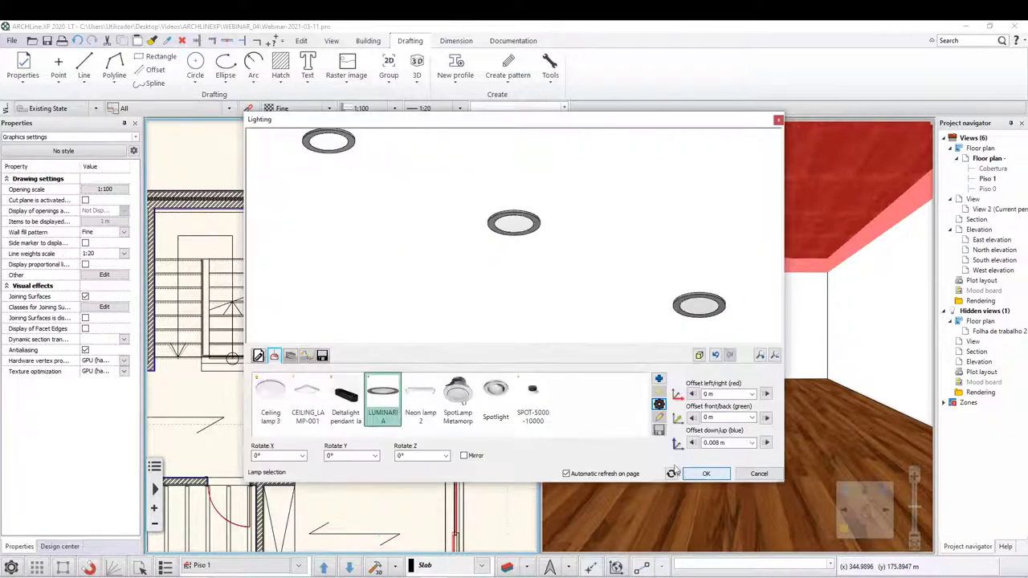
Review the false-ceiling Profile options, then open the Distribution settings.
left_click(290, 363)
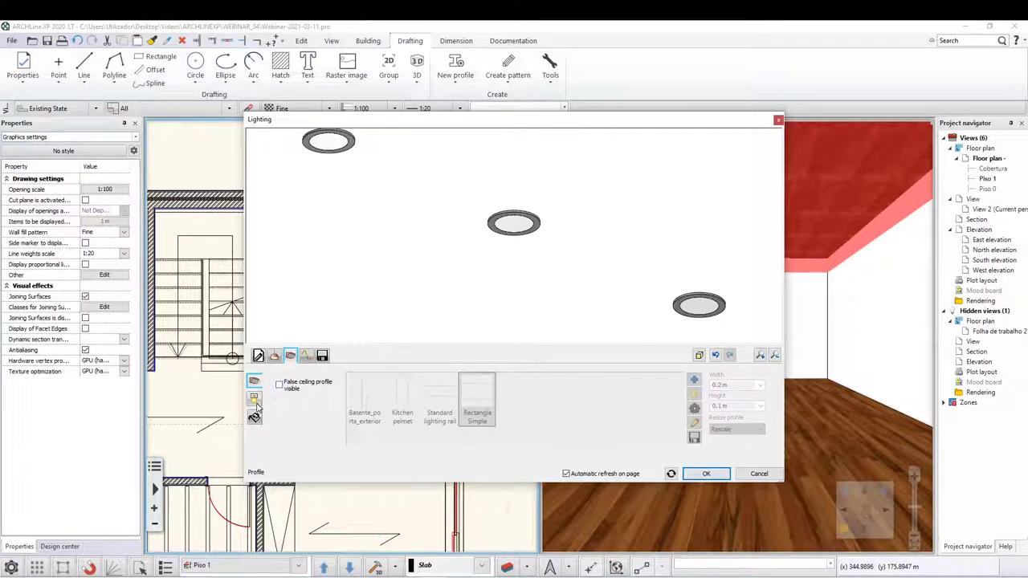
left_click(254, 398)
left_click(254, 380)
left_click(306, 357)
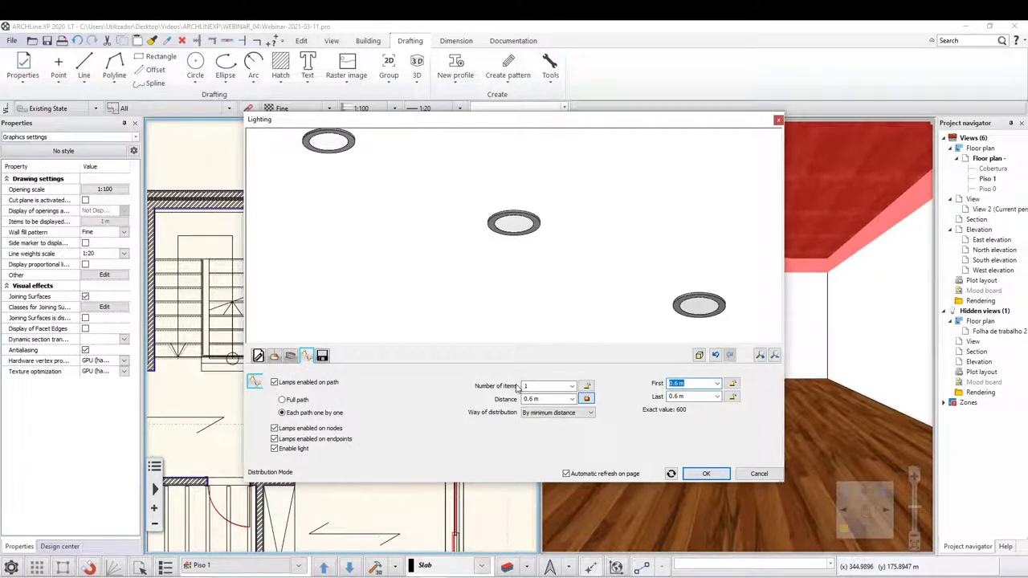
Distribute 2 lamps per path segment, 0.4 m apart, and turn off lamps at path nodes.
left_click_drag(635, 279, 536, 207)
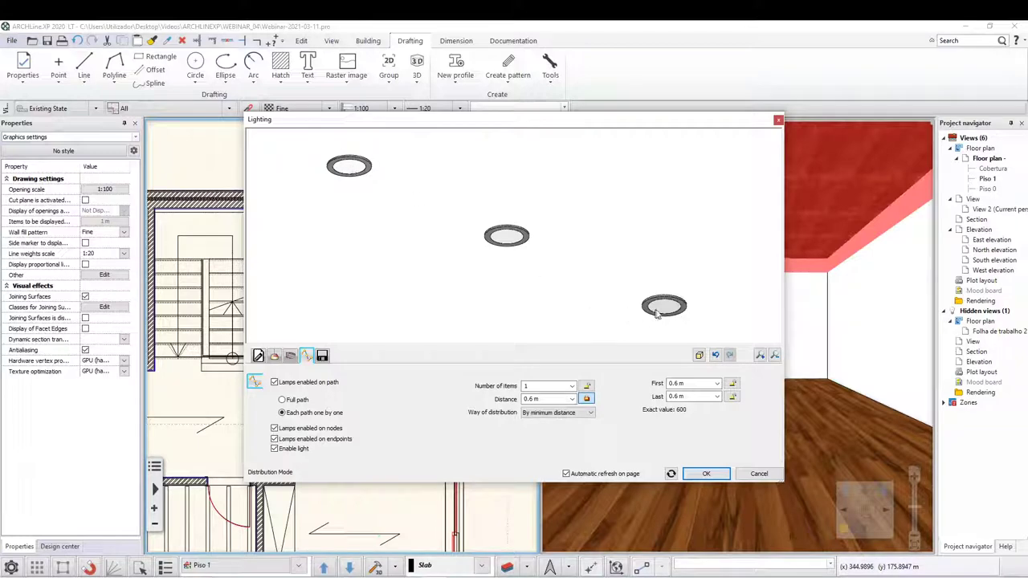
double_click(534, 386)
type("2")
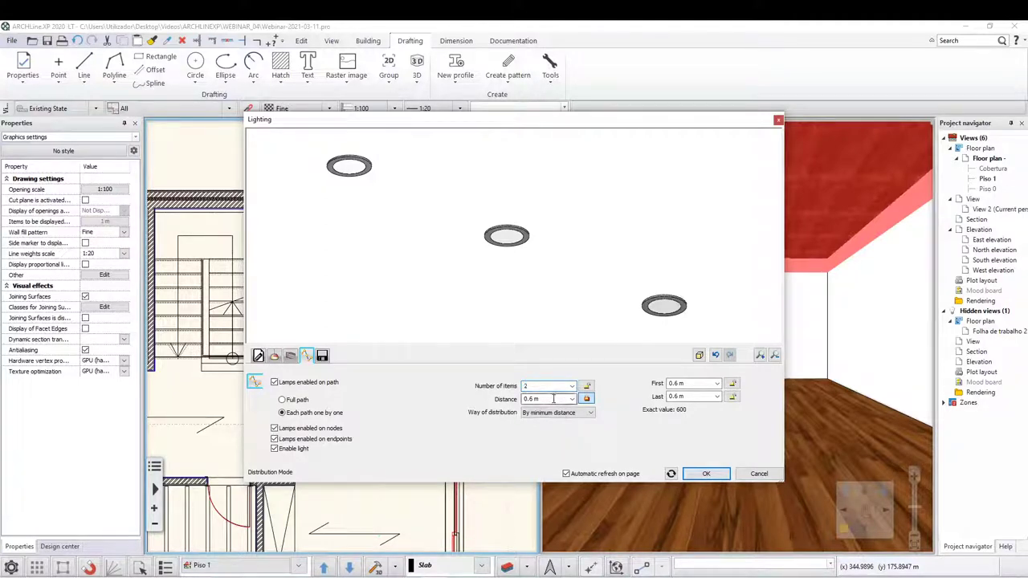
key("Tab")
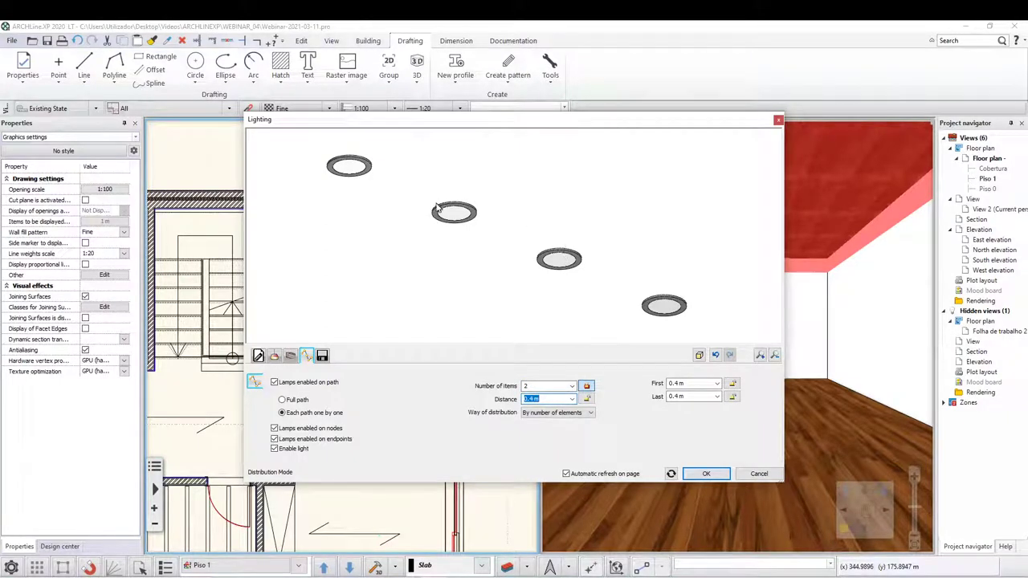
key("shift+Tab")
type("3")
key("Tab")
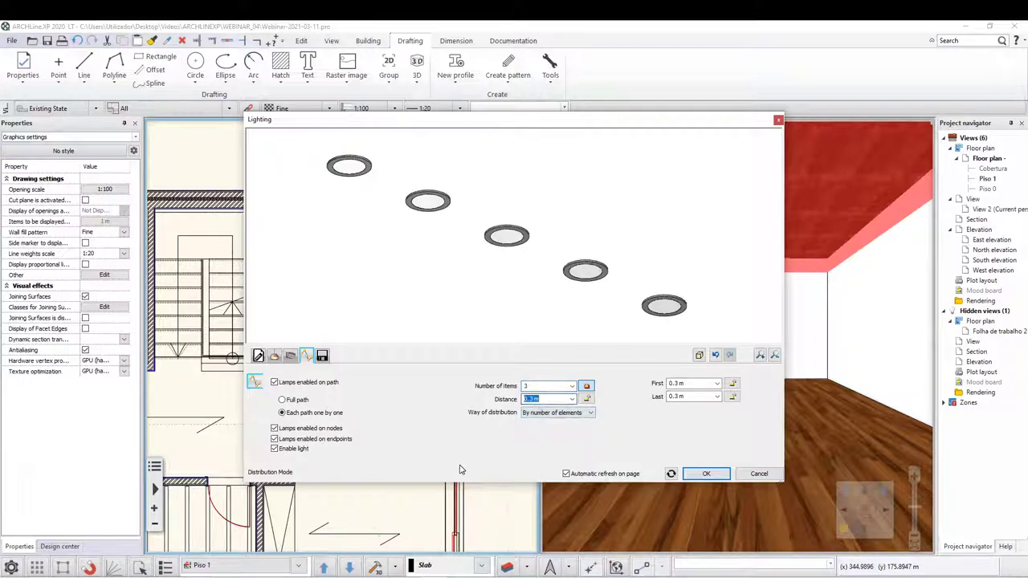
key("shift+Tab")
type("2")
key("Return")
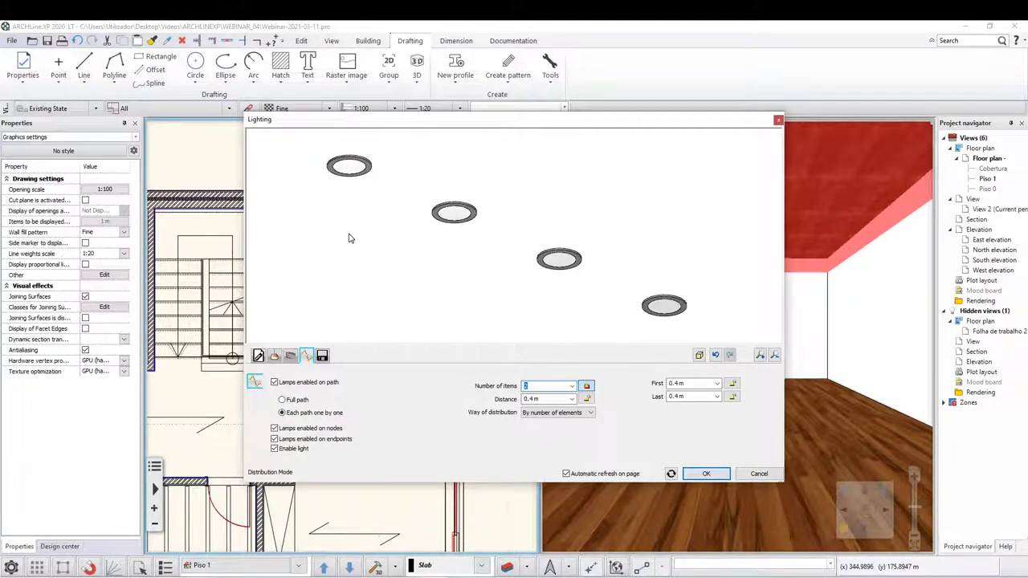
left_click(303, 404)
left_click(276, 430)
left_click(275, 429)
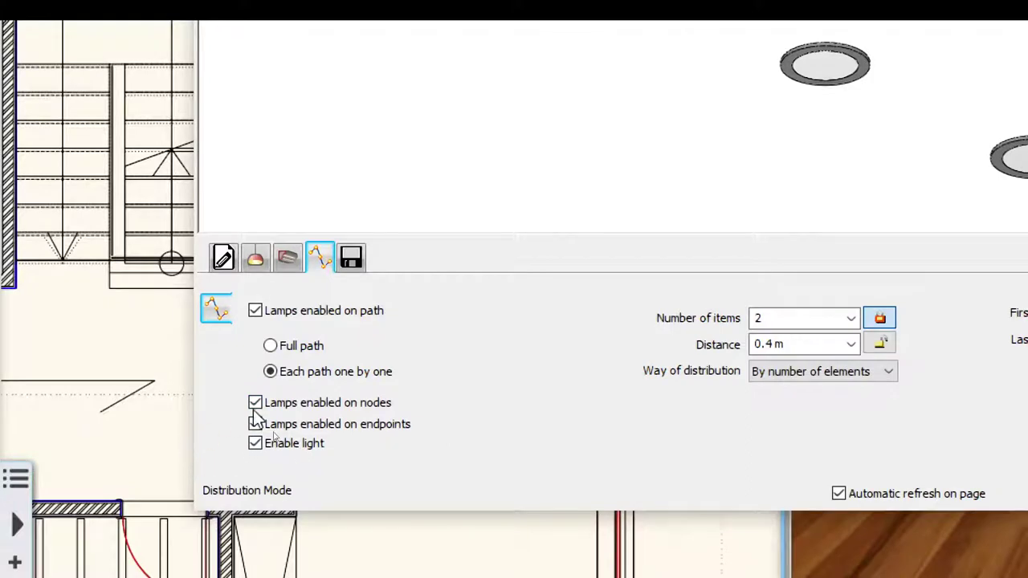
left_click(255, 402)
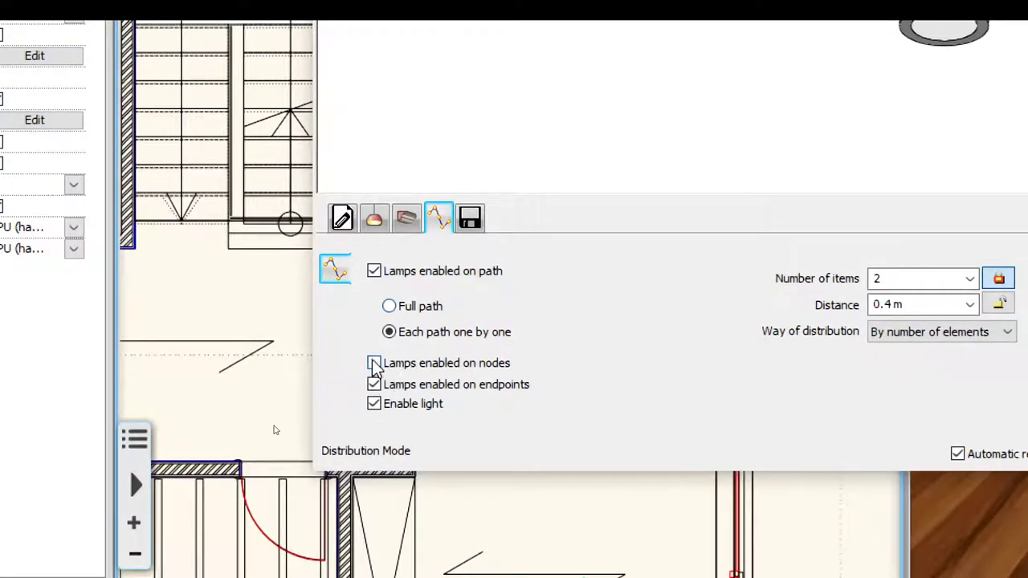
left_click(374, 363)
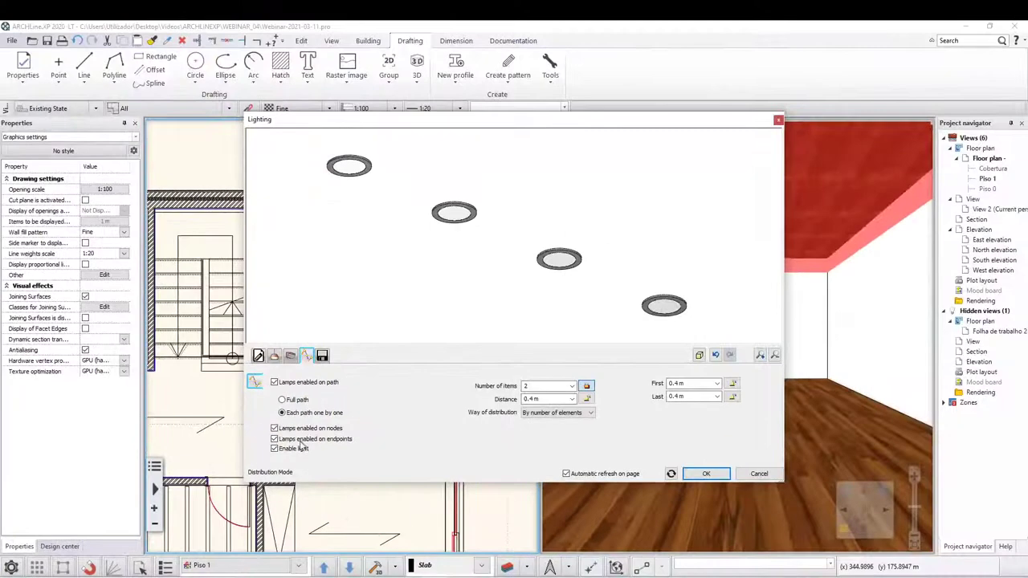
left_click(275, 440)
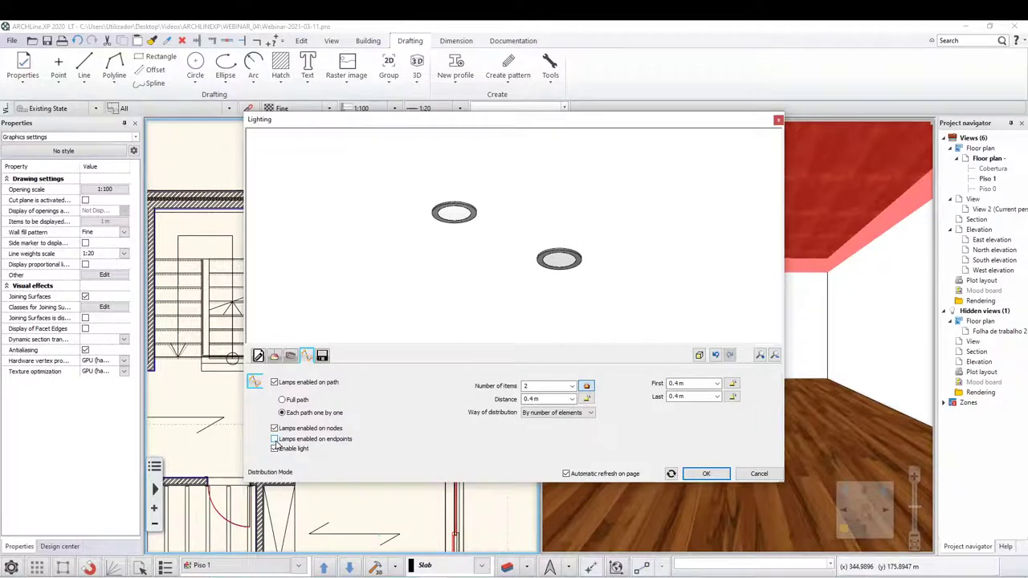
left_click(275, 440)
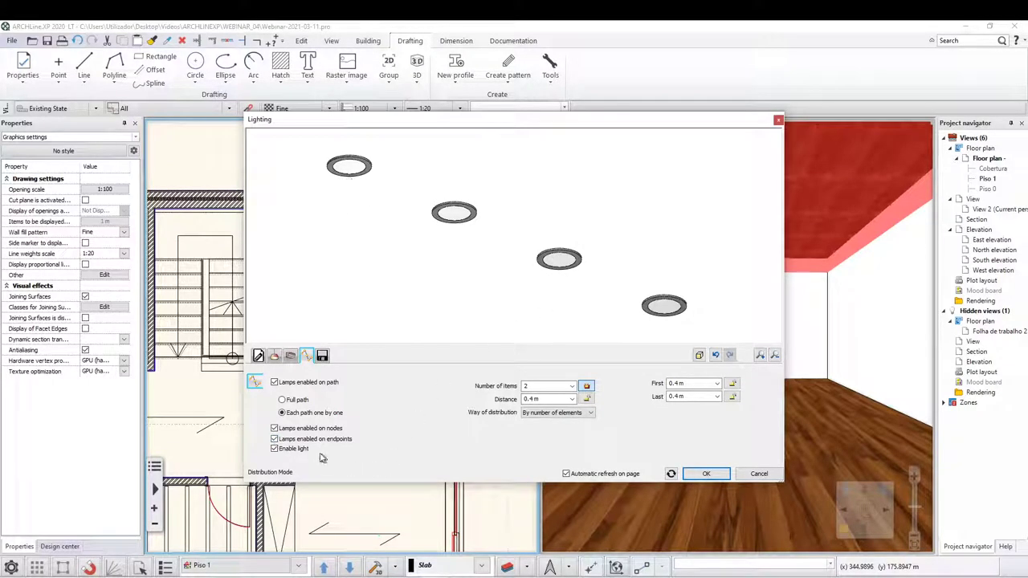
left_click(276, 449)
left_click(275, 448)
left_click(544, 413)
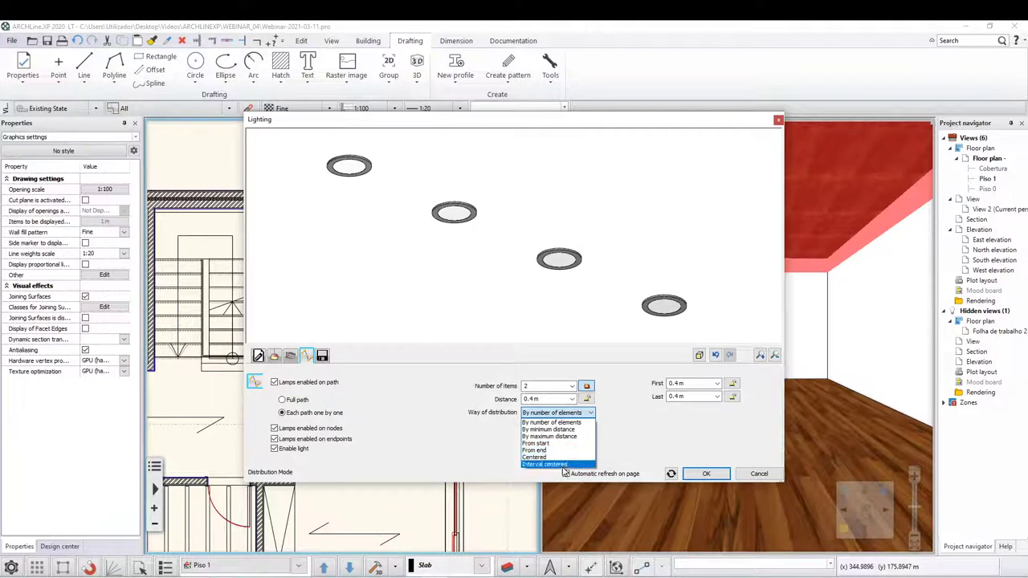
left_click(629, 433)
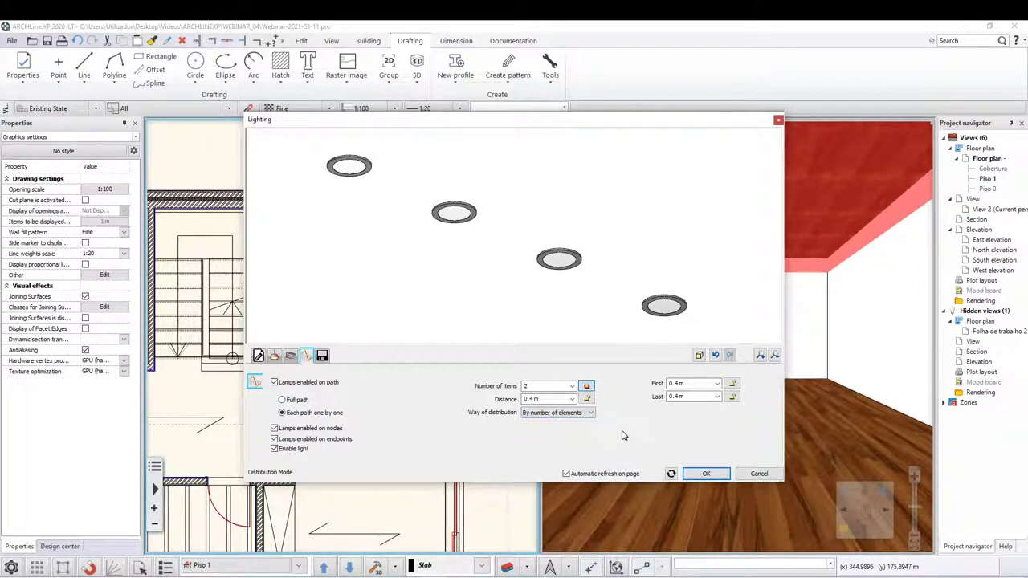
Save the series as a new LIGHTING > Spot lights library item and start entering its name.
left_click(323, 357)
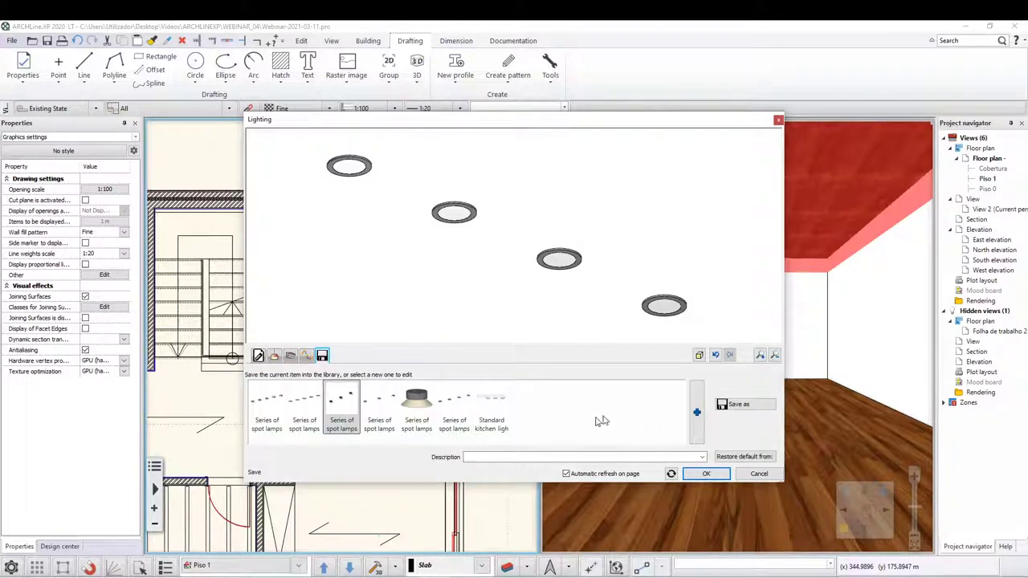
left_click(739, 407)
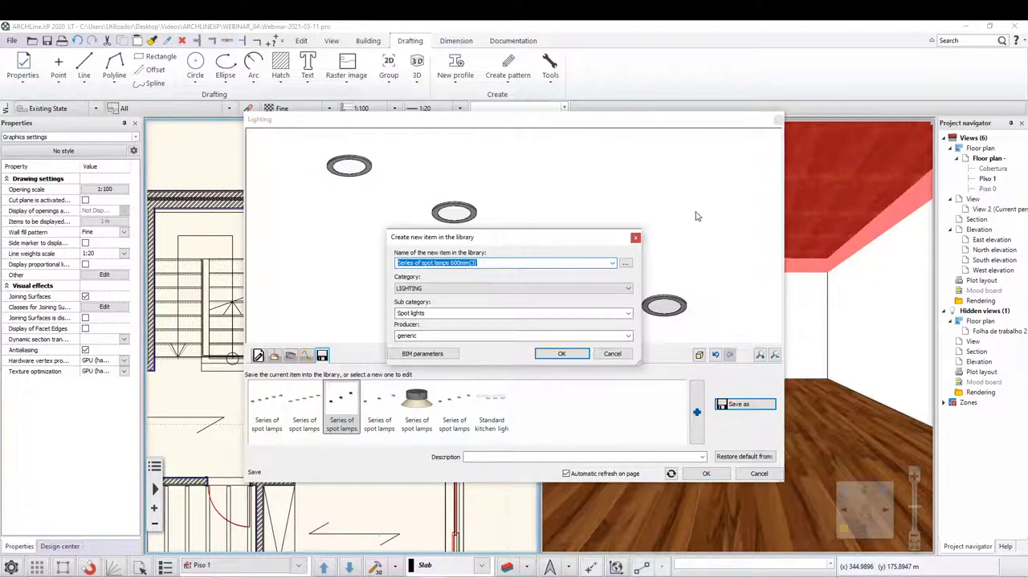
type("all")
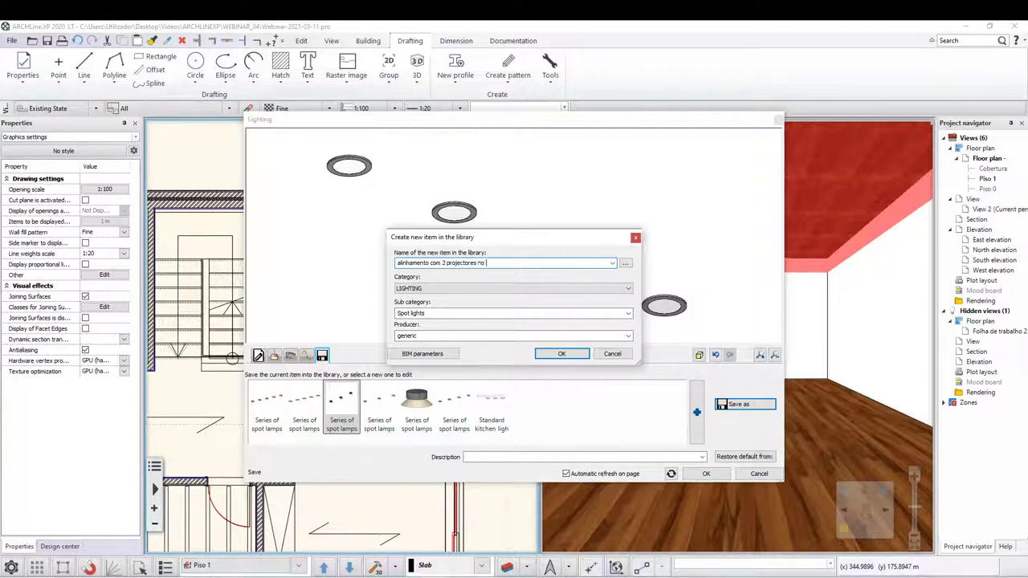
Save the spot arrangement as a LIGHTING library item and return to the Plain ceiling dialog.
left_click(485, 289)
left_click(486, 291)
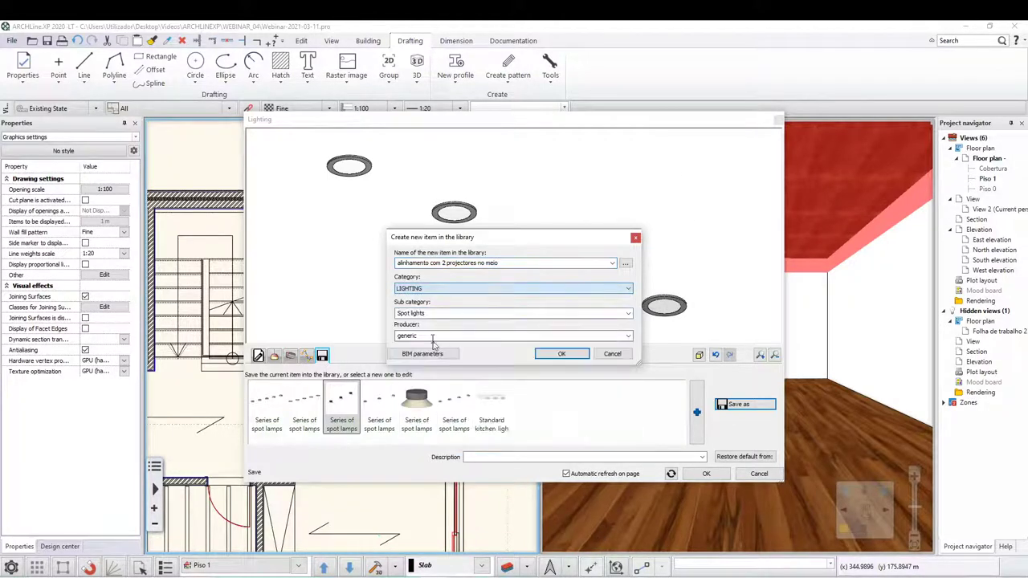
left_click(560, 355)
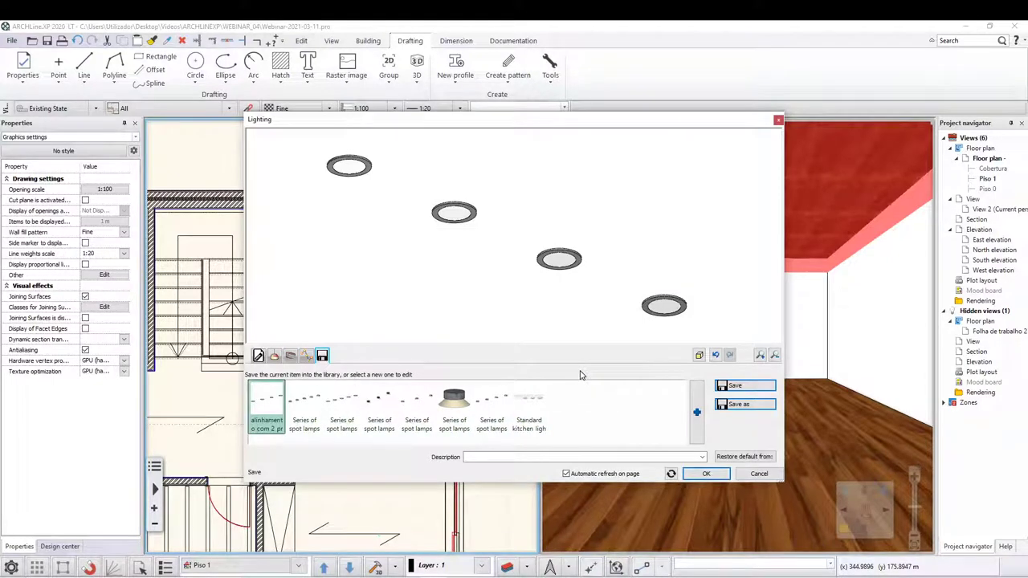
left_click(270, 422)
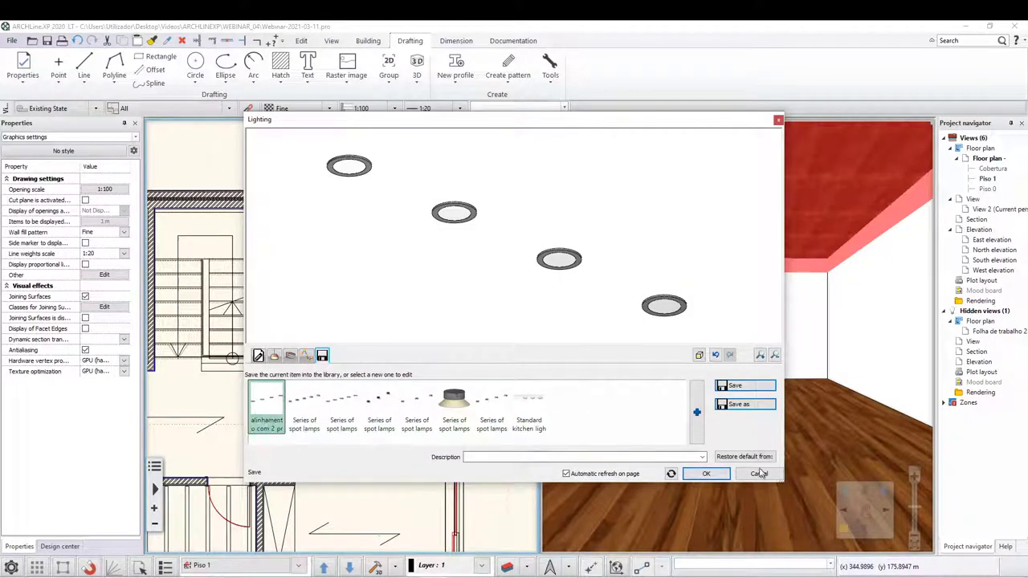
left_click(706, 473)
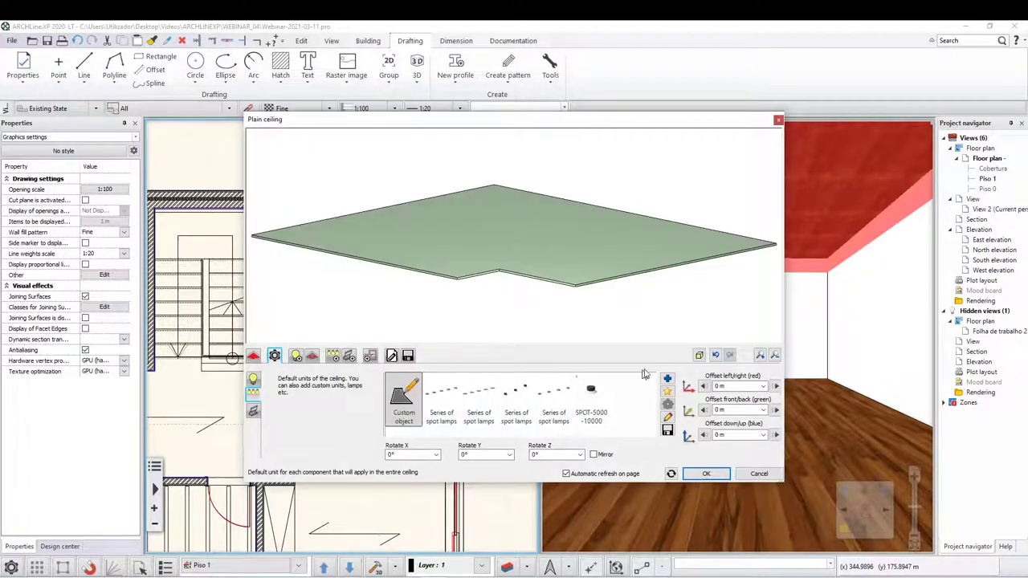
Add the saved 'alinhamento com 2 projectores no meio' spot arrangement to the ceiling units.
left_click(669, 379)
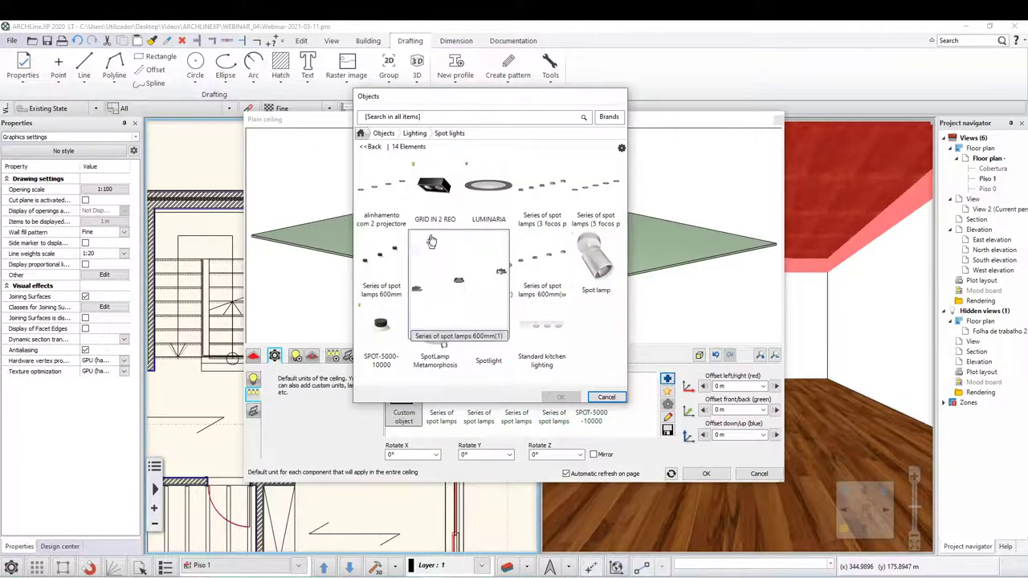
left_click(386, 205)
left_click(560, 397)
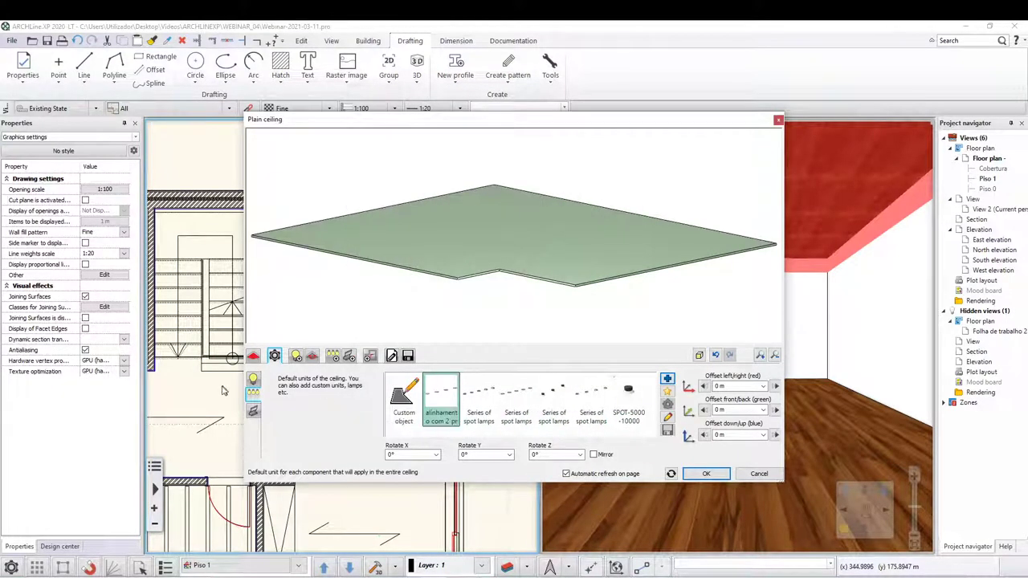
Select the Sanca border unit and bring up its moulding profile settings.
left_click(253, 412)
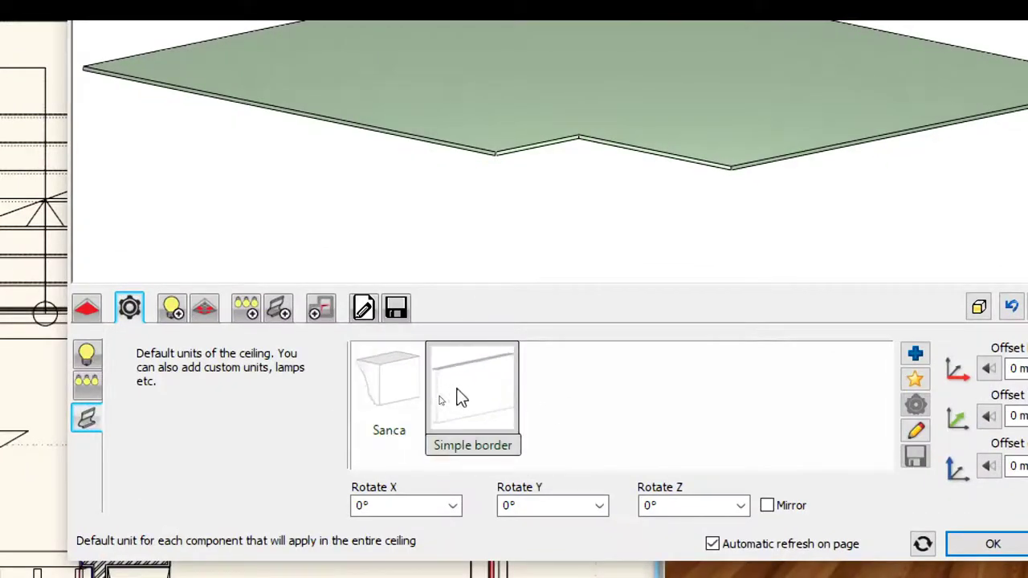
left_click(395, 393)
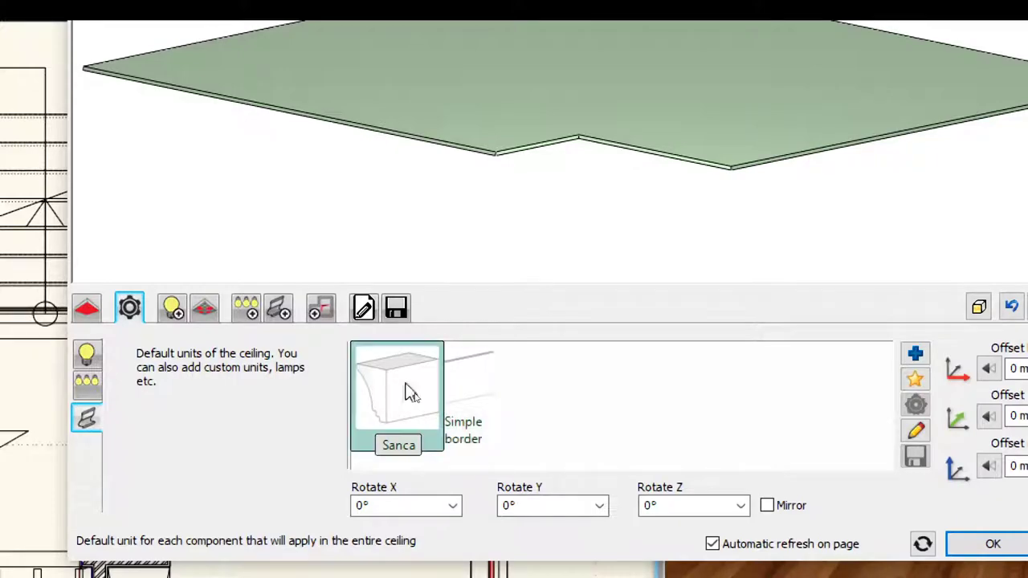
left_click(915, 353)
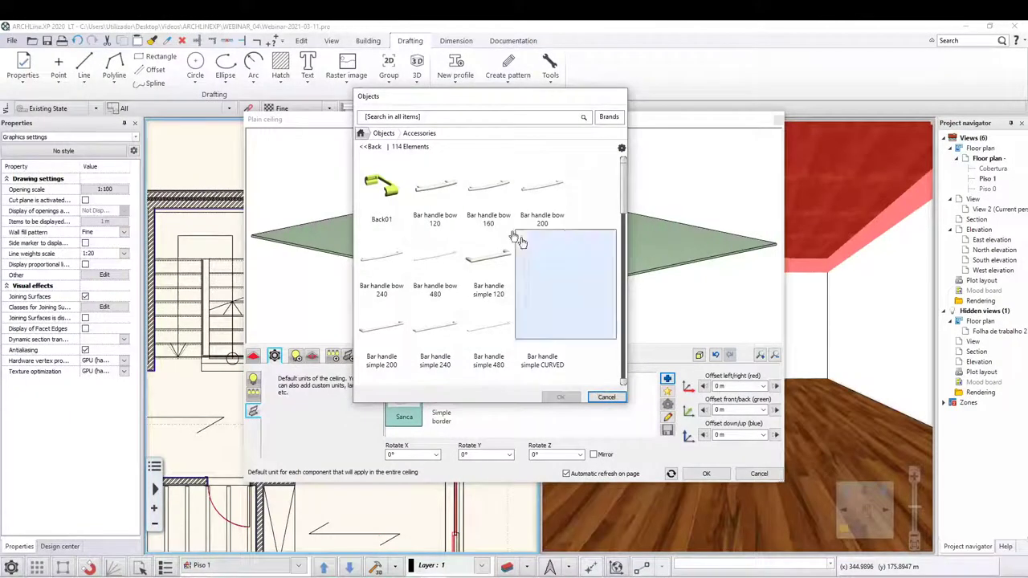
left_click(370, 147)
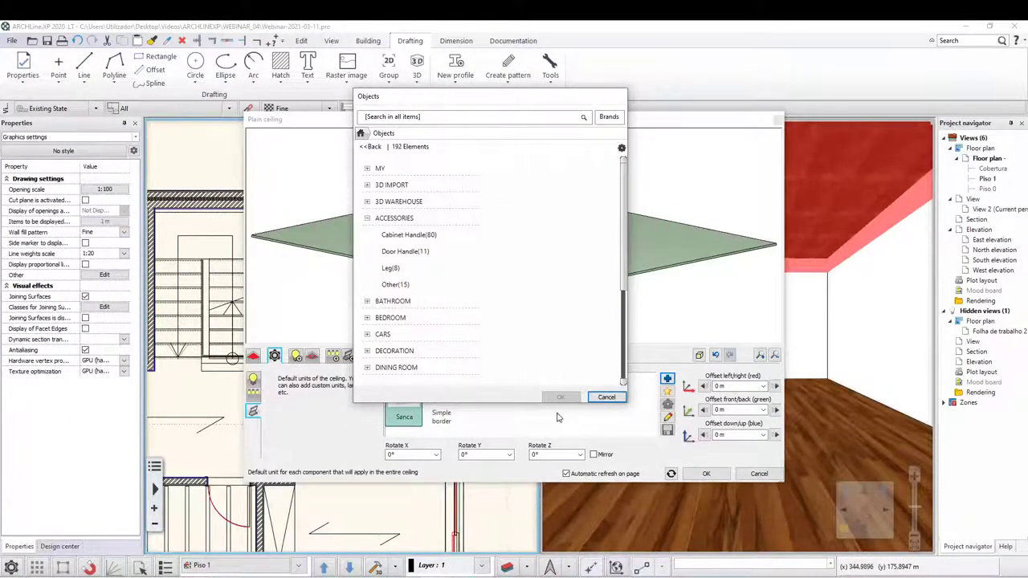
left_click(605, 397)
left_click(666, 419)
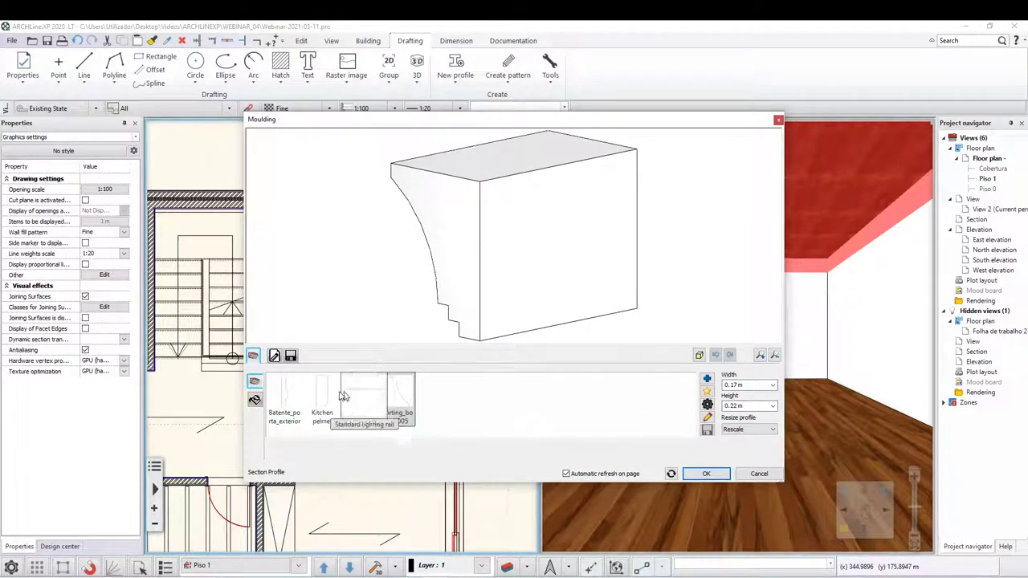
Use the Batente_porta_exterior moulding profile for this ceiling without saving it to the library.
left_click(290, 396)
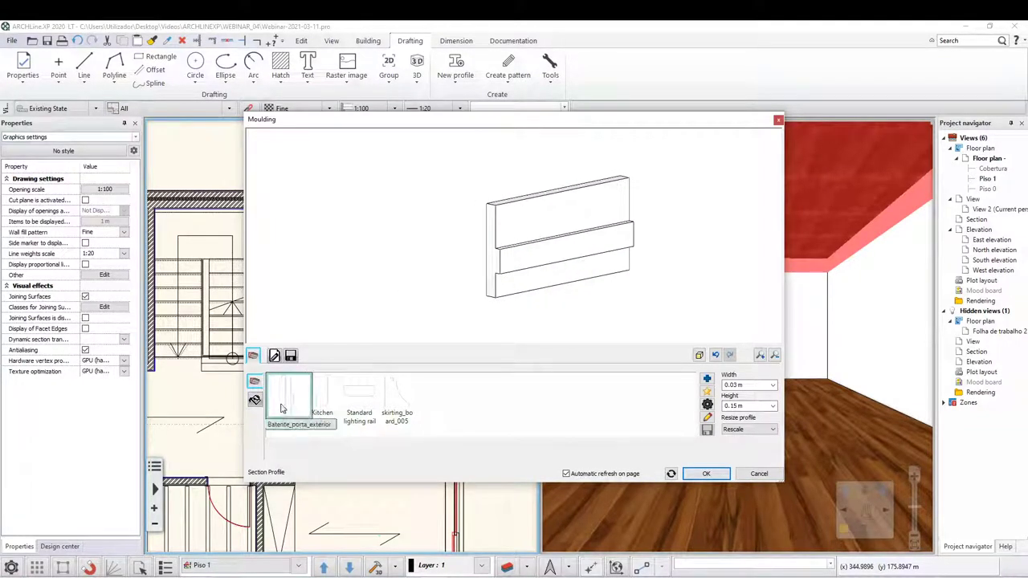
left_click(706, 473)
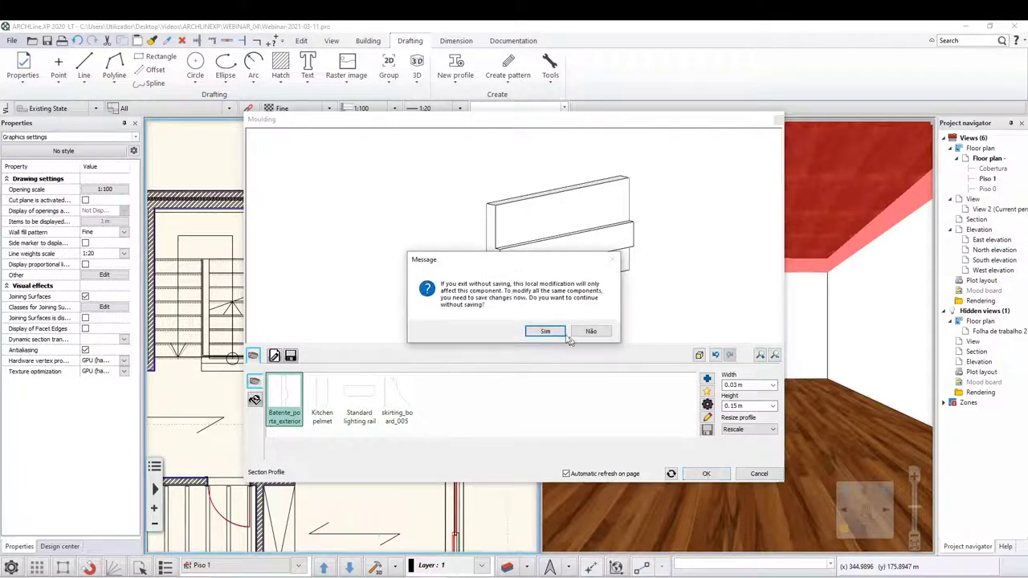
left_click(544, 337)
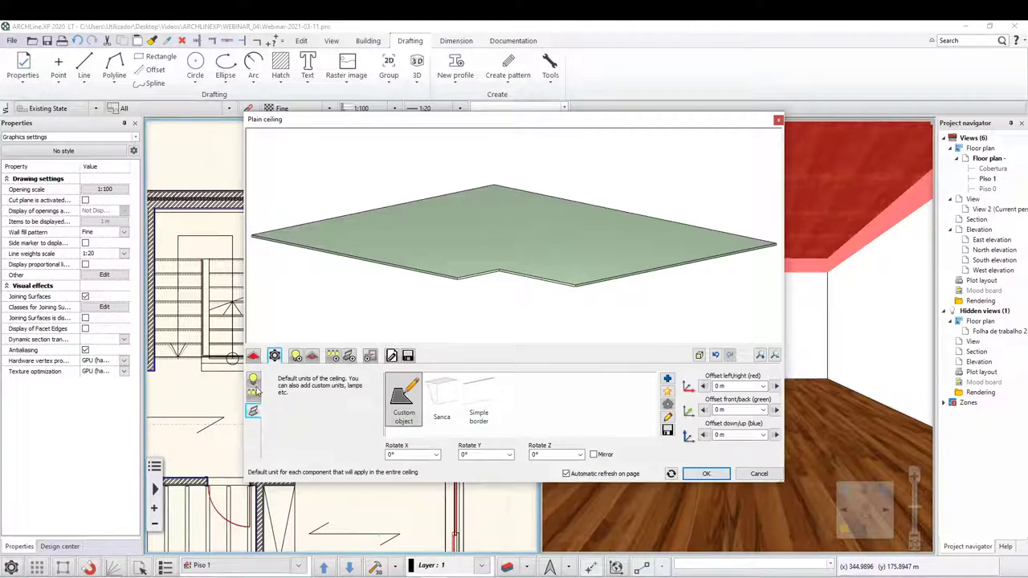
In Single lamps, replace the default lamp with the IKEA KNAPPA KLÖVER pendant.
left_click(256, 378)
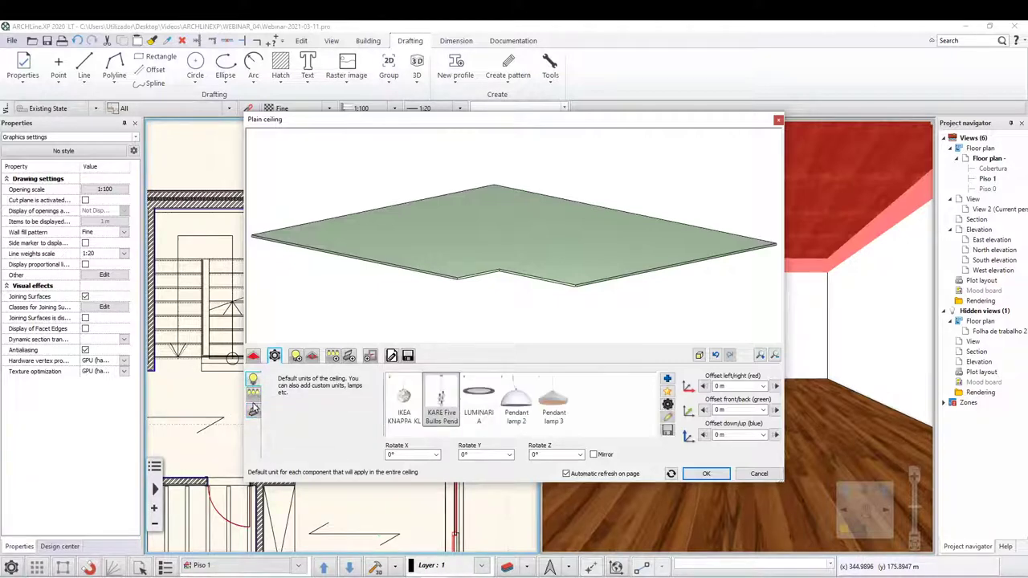
left_click(254, 394)
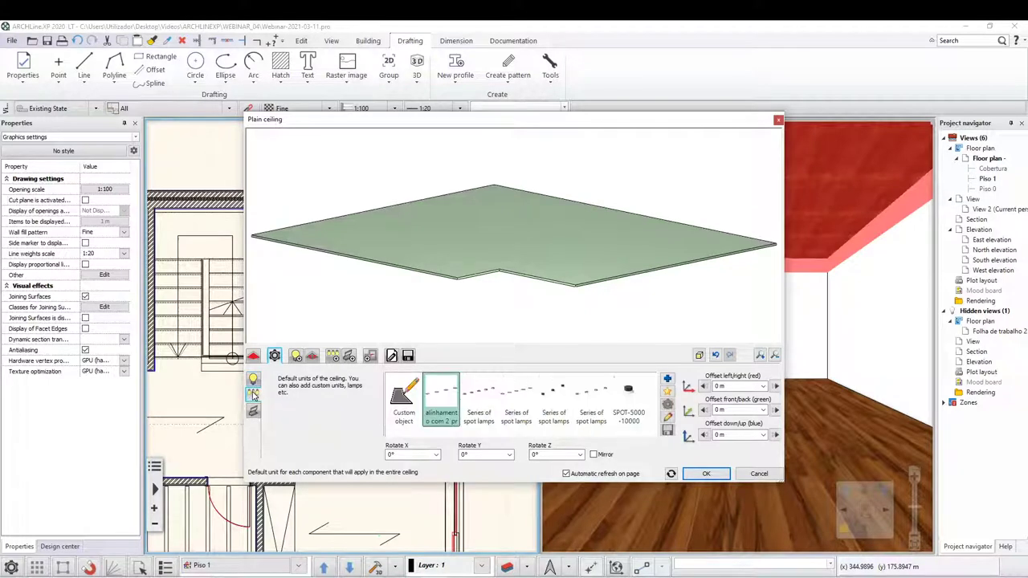
left_click(253, 412)
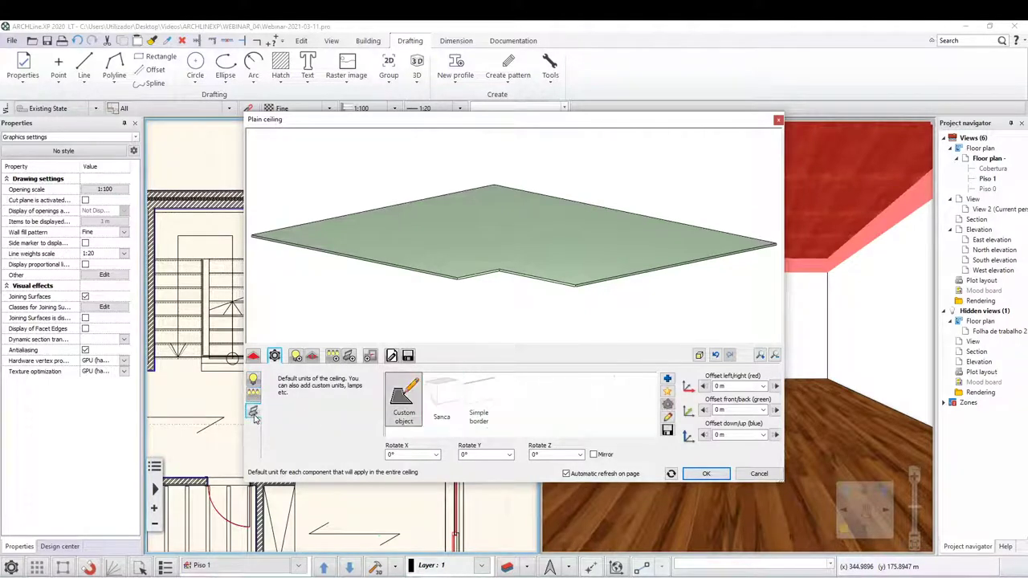
left_click(296, 356)
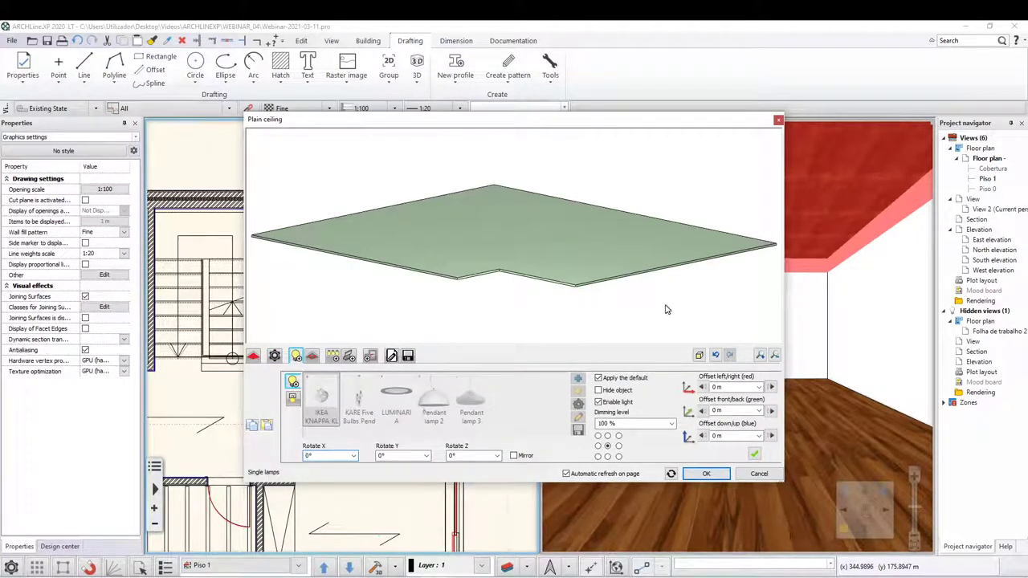
mouse_move(665, 310)
left_mouse_down()
mouse_move(631, 241)
mouse_move(622, 325)
left_mouse_up()
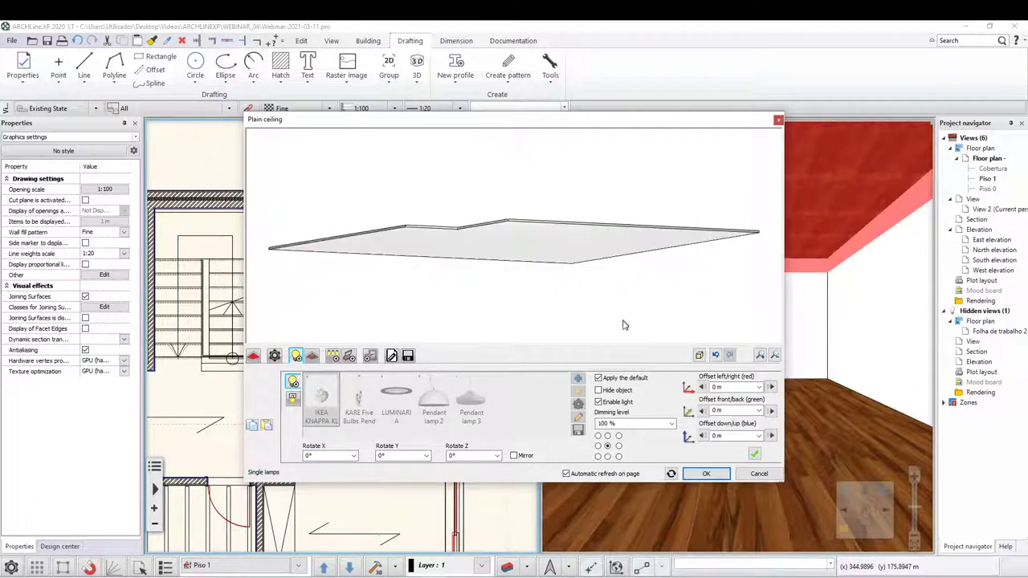
left_click(598, 378)
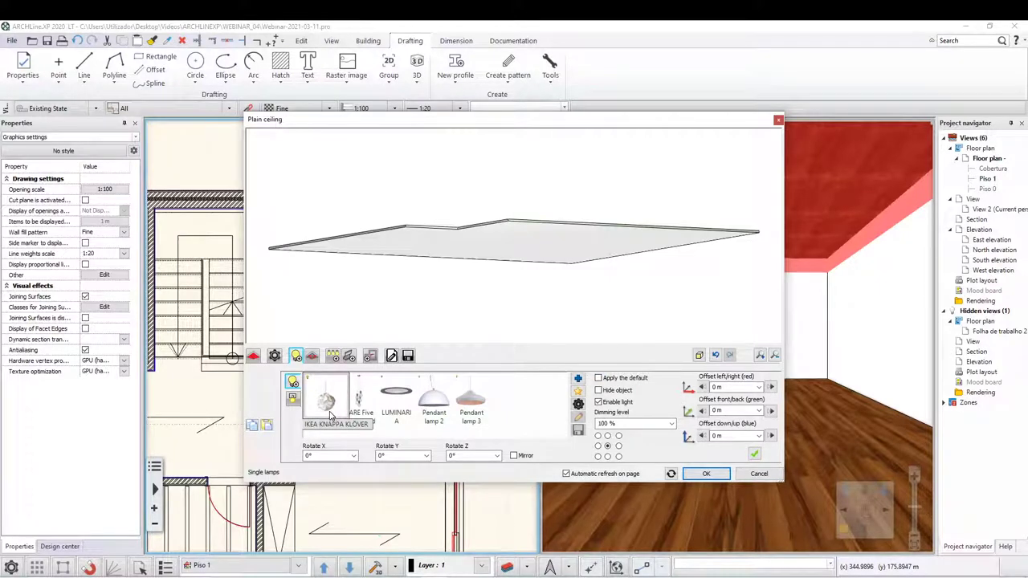
left_click(325, 402)
left_click_drag(627, 284, 630, 267)
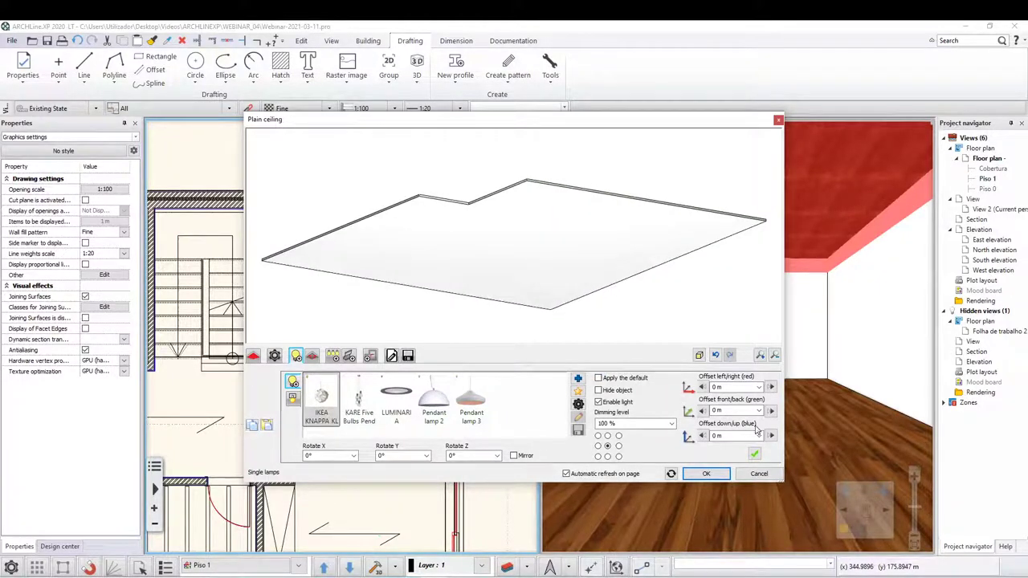
Place the pendant on the ceiling and enter a 0.6 m front/back offset for it.
left_click(753, 456)
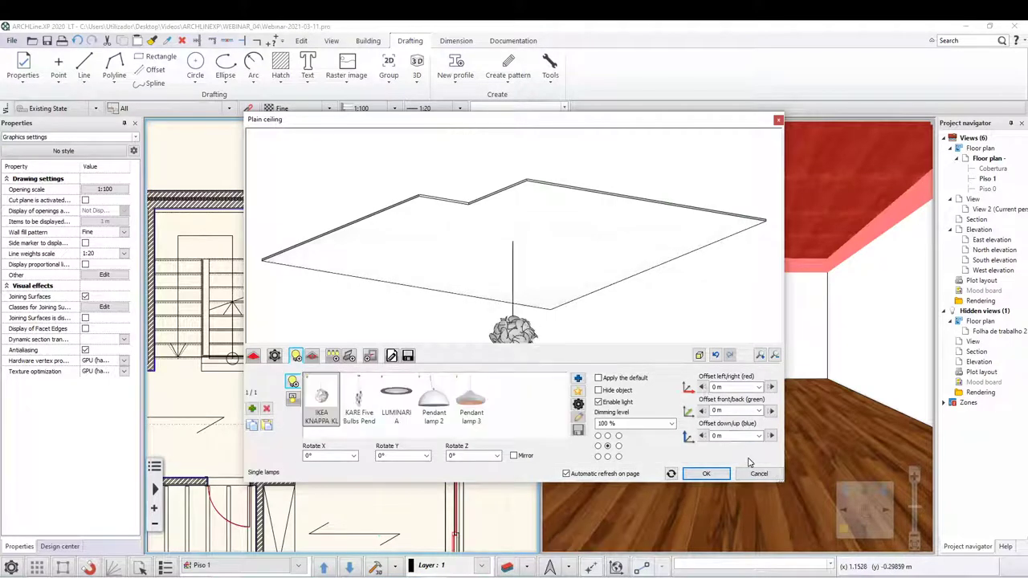
scroll(507, 265, "up", 2)
scroll(518, 253, "up", 2)
mouse_move(519, 237)
left_mouse_down()
mouse_move(516, 213)
mouse_move(489, 206)
mouse_move(500, 223)
mouse_move(477, 235)
mouse_move(498, 227)
mouse_move(520, 242)
left_mouse_up()
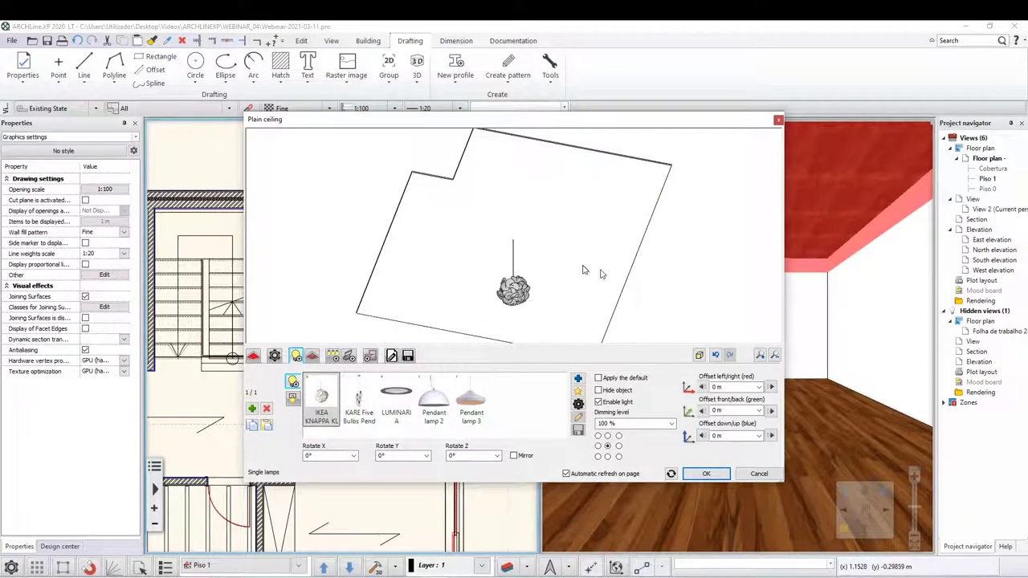
mouse_move(601, 270)
left_mouse_down()
mouse_move(539, 271)
mouse_move(527, 289)
mouse_move(528, 269)
left_mouse_up()
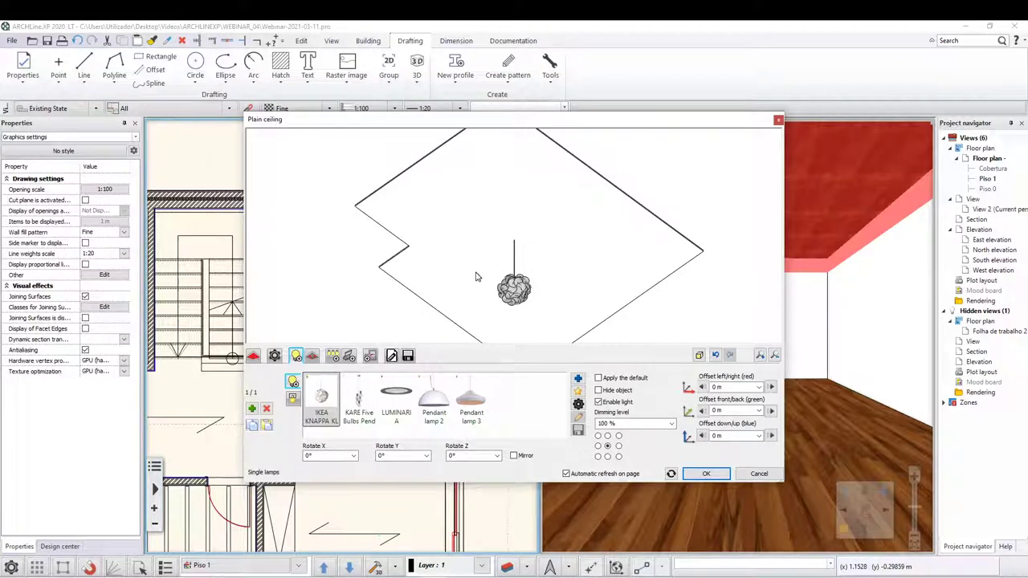
mouse_move(426, 260)
left_mouse_down()
mouse_move(405, 274)
mouse_move(459, 265)
mouse_move(419, 281)
mouse_move(450, 275)
mouse_move(426, 268)
left_mouse_up()
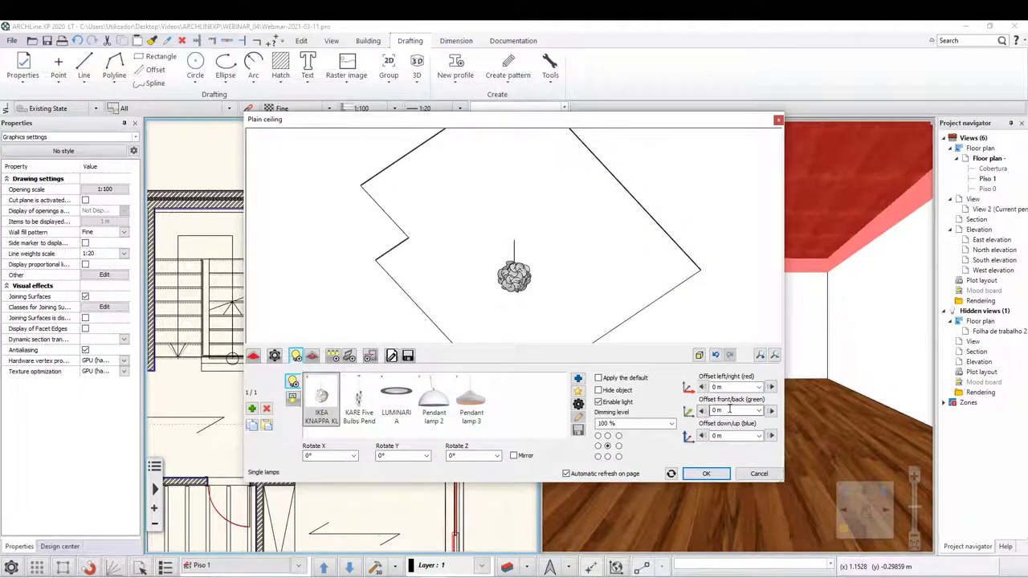
scroll(514, 273, "down", 2)
scroll(513, 273, "down", 2)
scroll(514, 277, "down", 1)
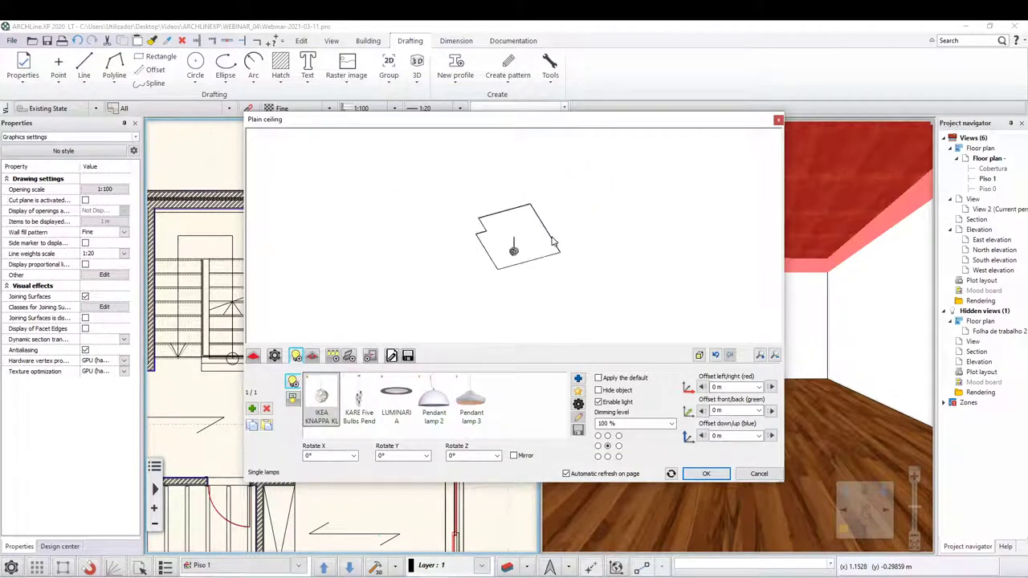
mouse_move(515, 280)
left_mouse_down()
mouse_move(519, 298)
mouse_move(532, 211)
left_mouse_up()
scroll(528, 255, "up", 2)
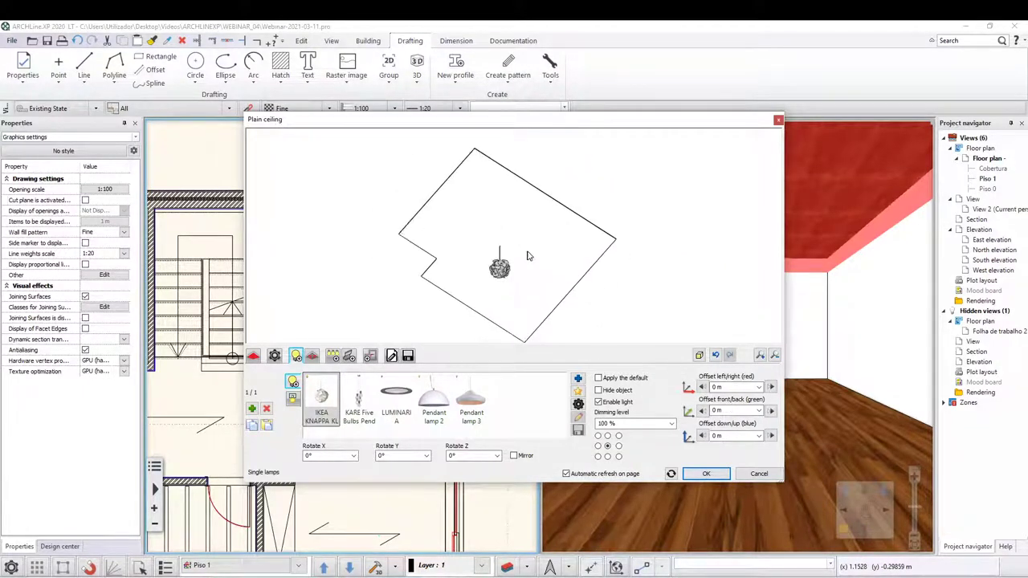
scroll(487, 265, "up", 2)
left_click(721, 410)
type("0.6")
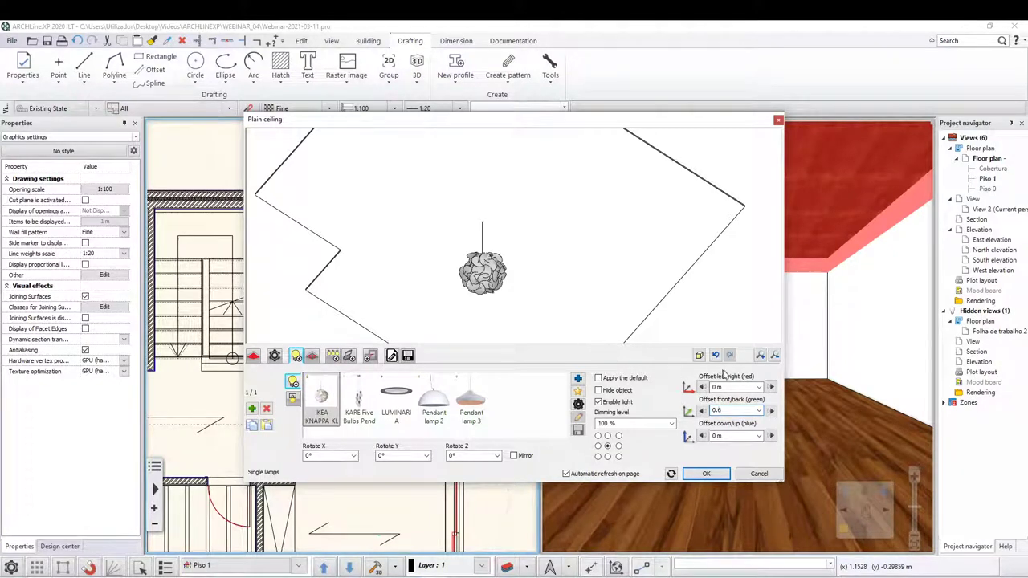
Set the pendant's front/back offset to 0 m and its left/right offset to 0.3 m.
left_click(729, 387)
left_click(737, 410)
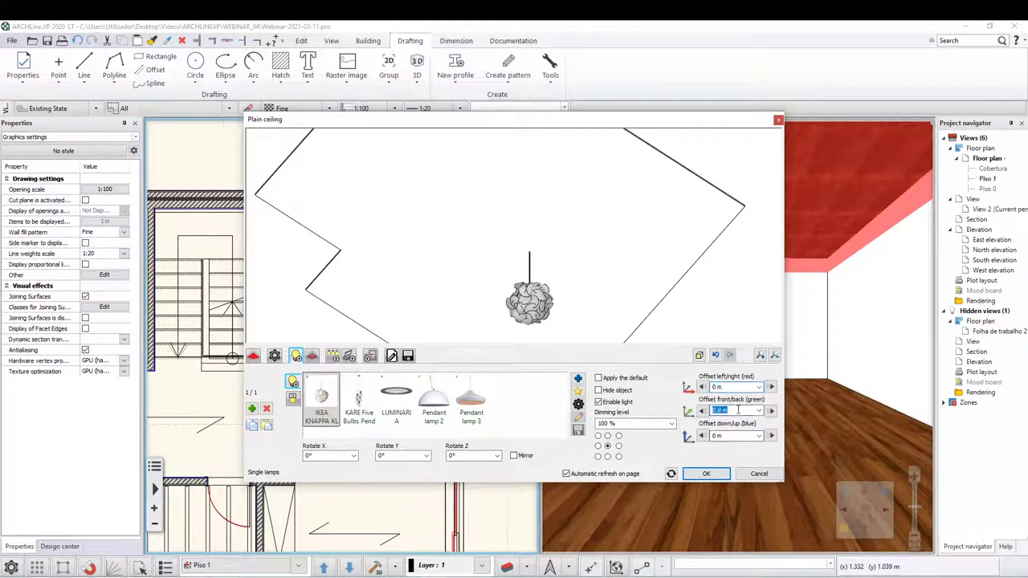
type("0")
left_click(724, 387)
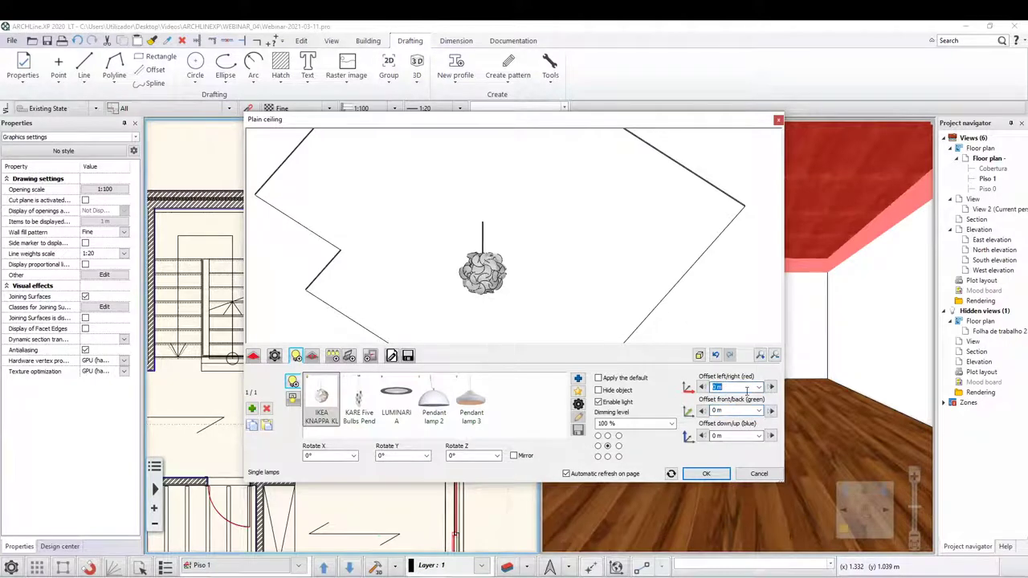
type("0.6")
key("Tab")
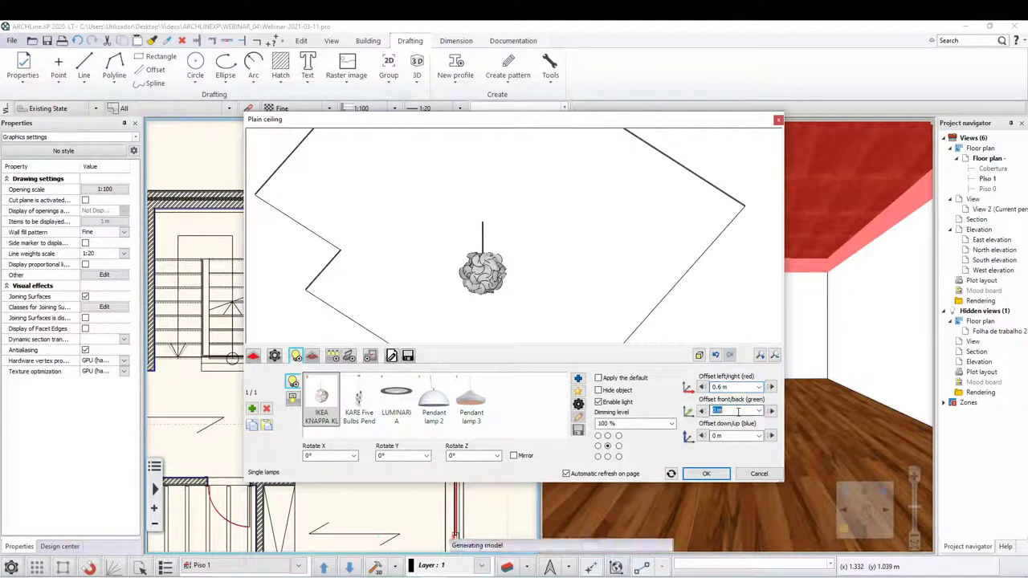
left_click(737, 388)
type("0.3")
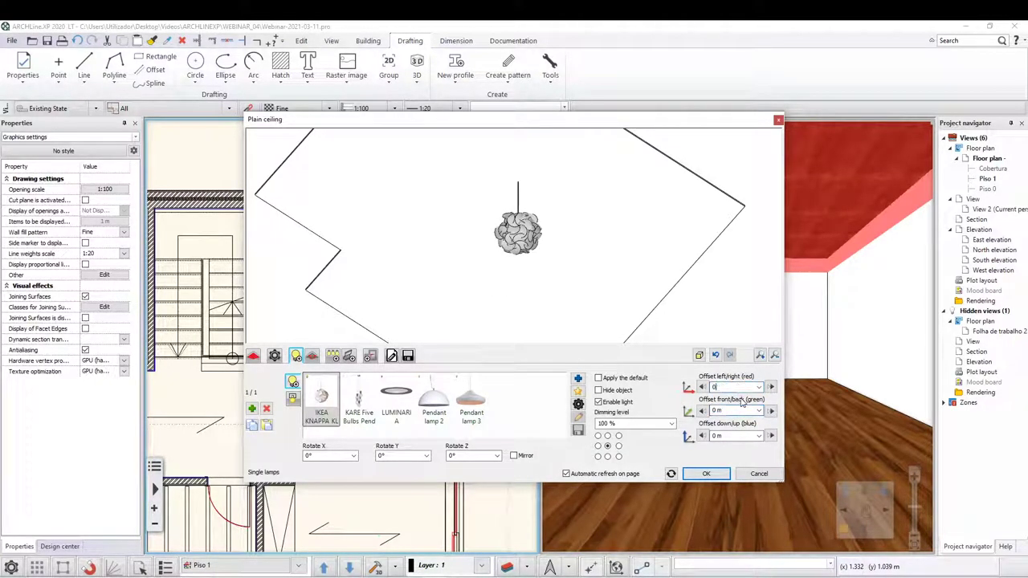
left_click(733, 410)
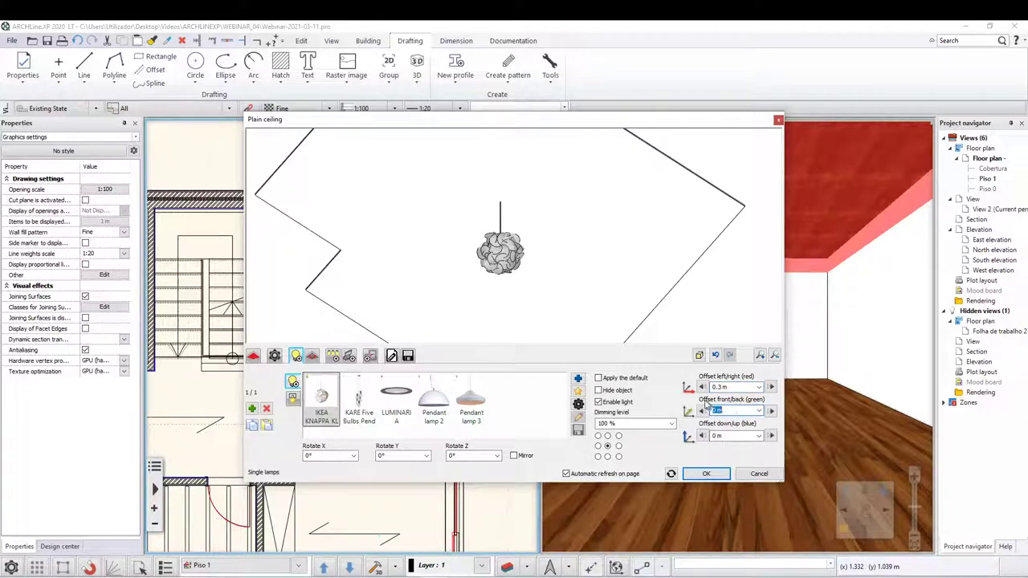
Give the pendant a 0.3 m down/up offset.
scroll(450, 257, "down", 2)
scroll(477, 251, "down", 1)
mouse_move(478, 247)
left_mouse_down()
mouse_move(498, 190)
mouse_move(519, 217)
mouse_move(519, 300)
mouse_move(571, 293)
mouse_move(521, 326)
mouse_move(526, 294)
mouse_move(567, 286)
mouse_move(535, 321)
mouse_move(524, 288)
mouse_move(567, 313)
left_mouse_up()
double_click(735, 436)
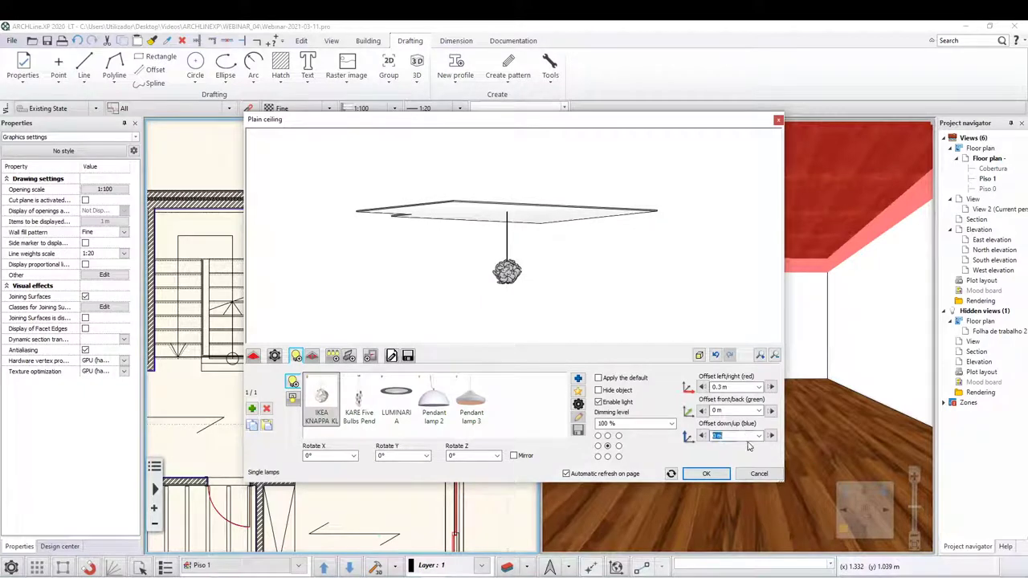
type("0.5")
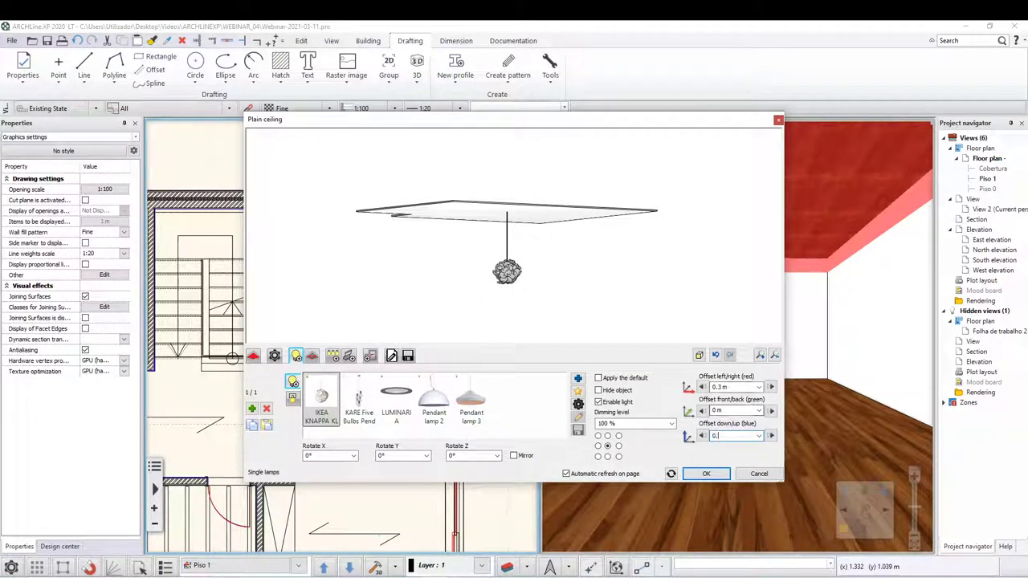
key("Return")
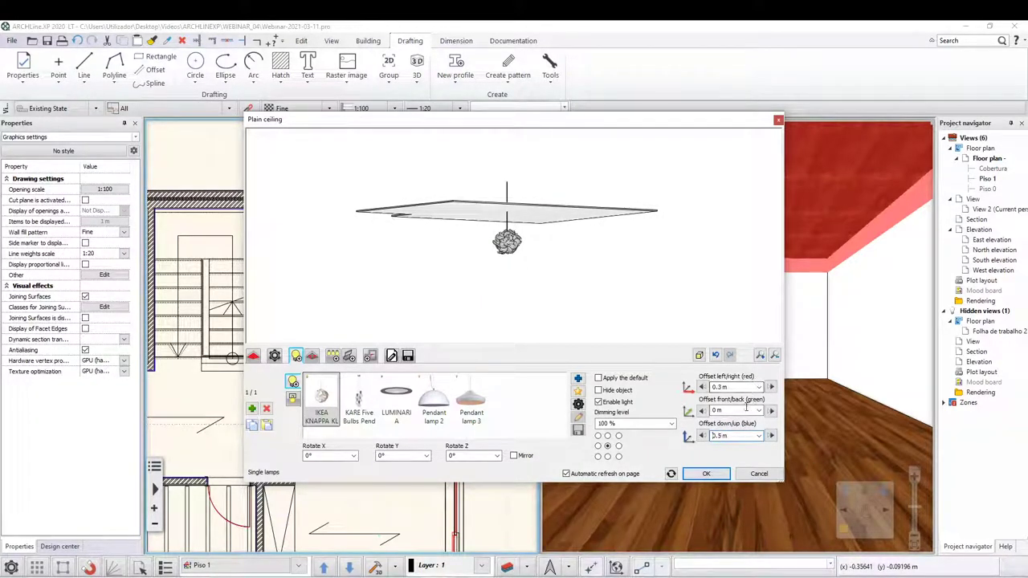
double_click(707, 436)
type("0.3")
left_click(713, 411)
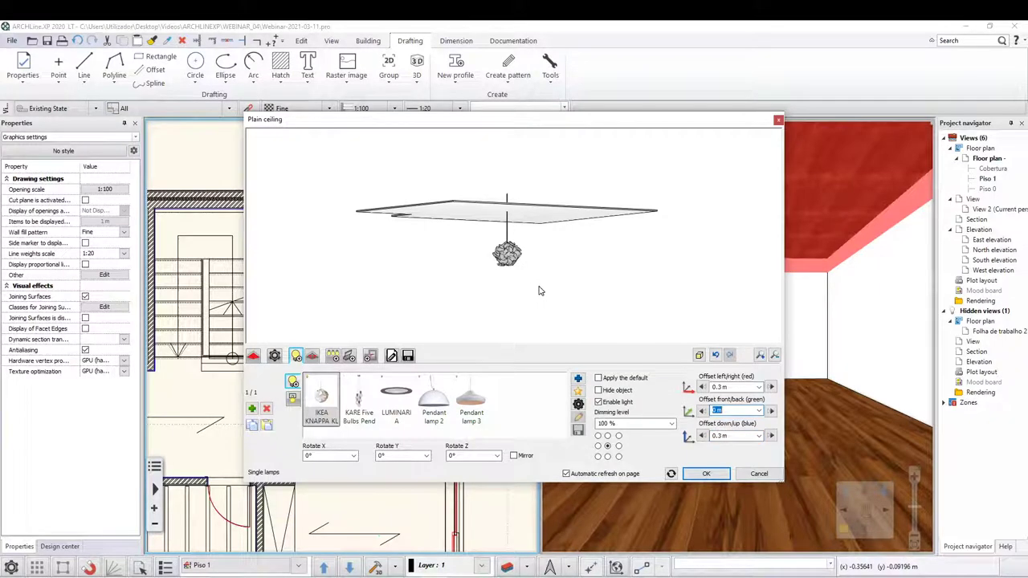
left_click(294, 402)
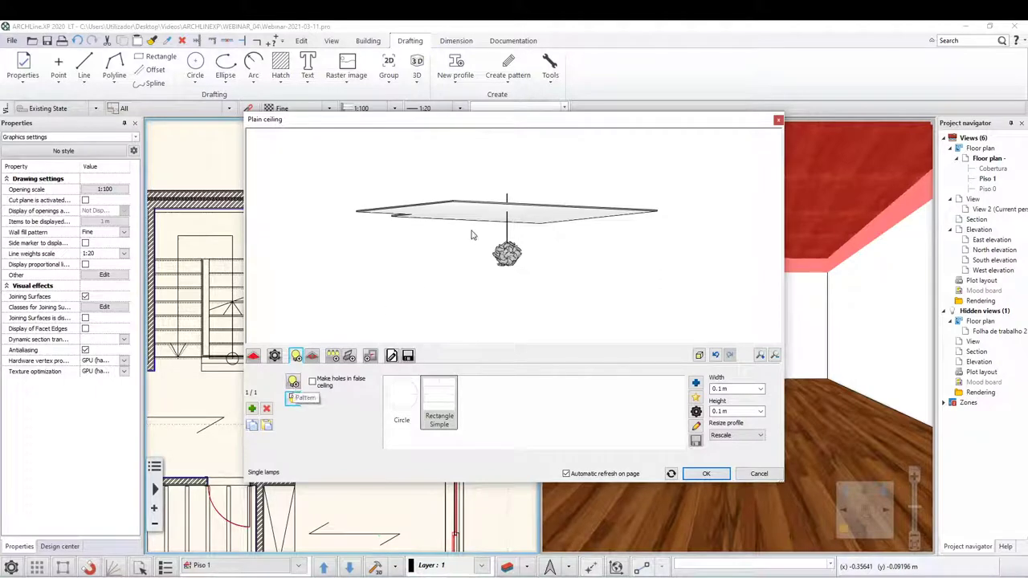
Turn on holes in the false ceiling and make the lamp hole a circle.
scroll(489, 229, "up", 2)
scroll(546, 213, "up", 3)
scroll(555, 241, "up", 3)
scroll(522, 249, "up", 3)
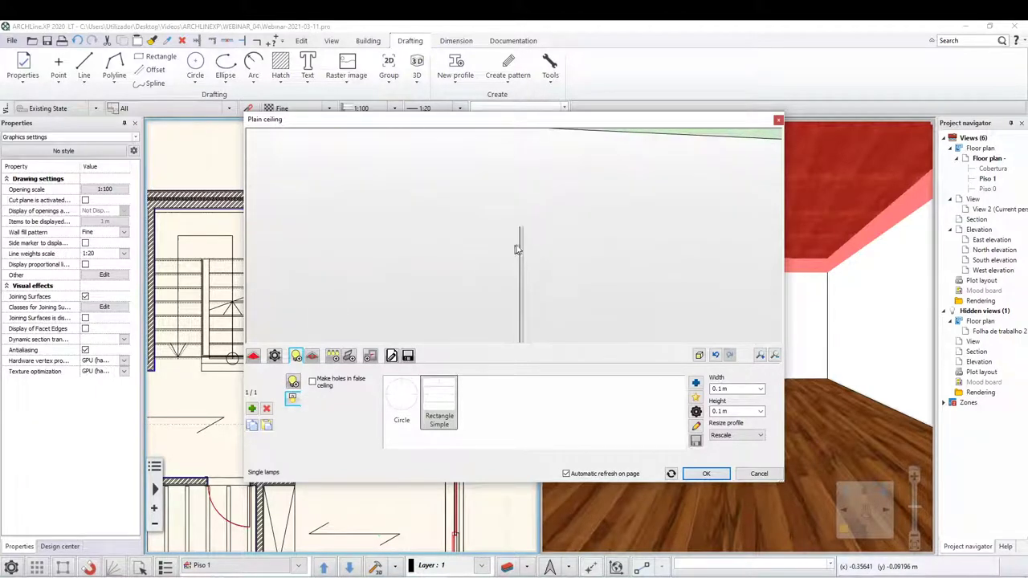
scroll(518, 249, "up", 2)
scroll(509, 236, "up", 2)
scroll(514, 234, "up", 1)
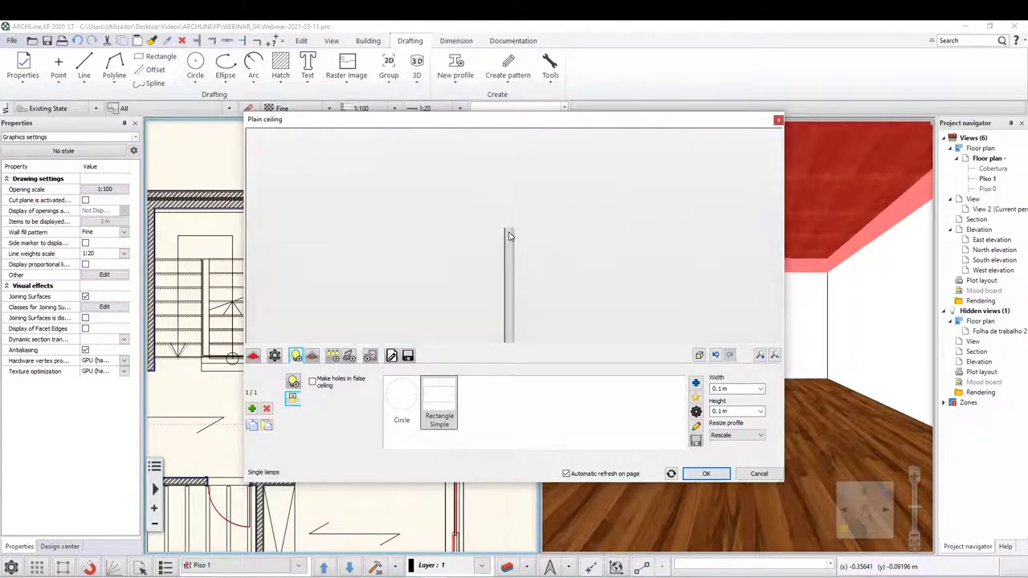
left_click(313, 383)
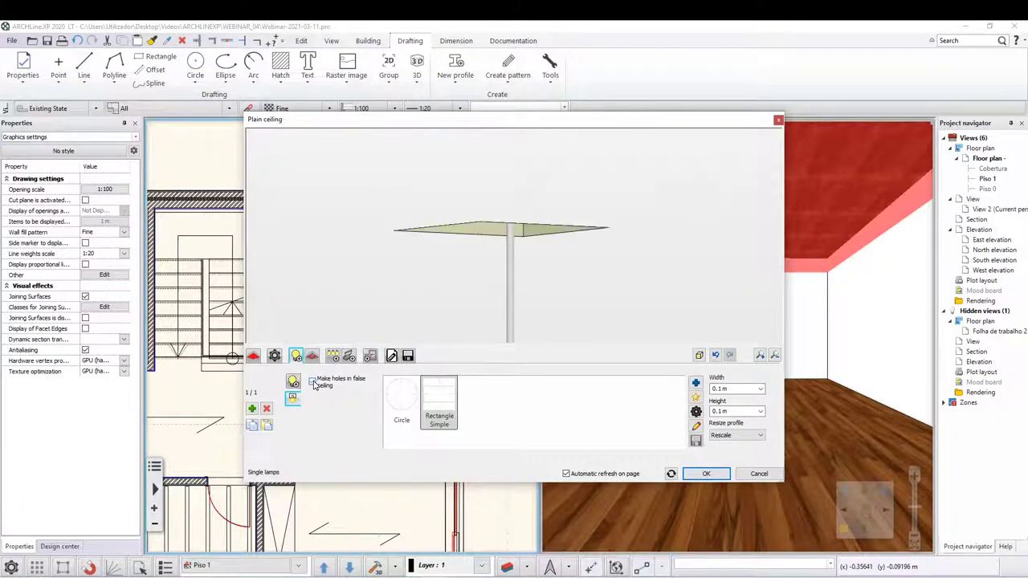
left_click(403, 409)
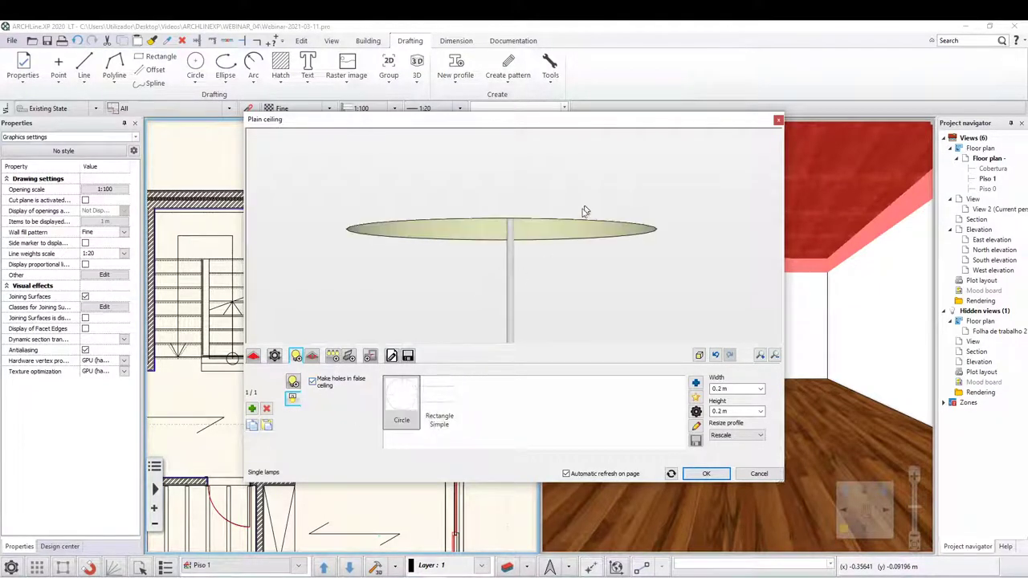
Set the circular hole's width and height to 0.01 m.
scroll(564, 255, "up", 3)
scroll(564, 256, "down", 2)
mouse_move(560, 253)
left_mouse_down()
mouse_move(571, 282)
mouse_move(580, 202)
left_mouse_up()
left_click(741, 387)
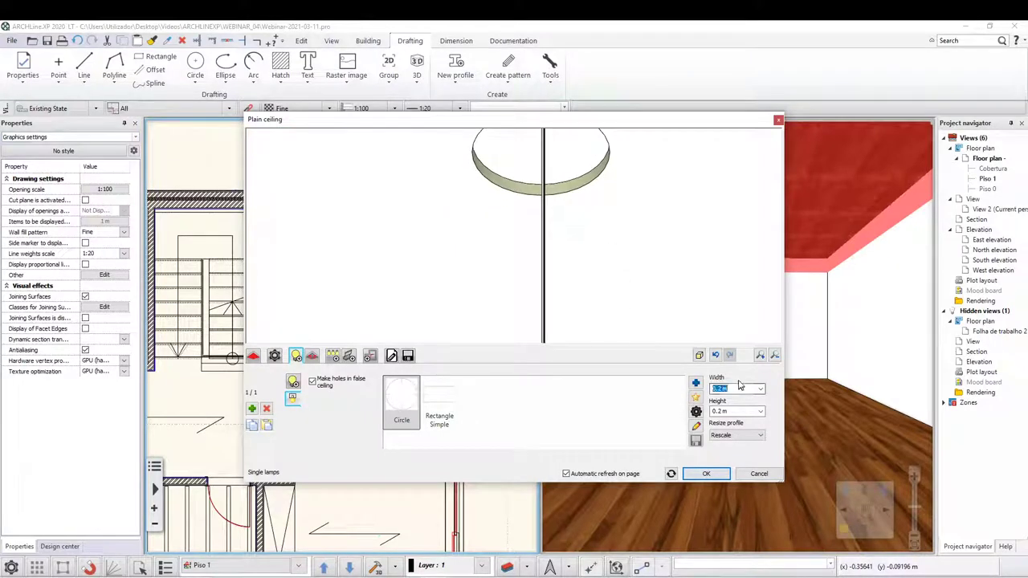
type("0.")
type("1")
key("Tab")
type("0.01")
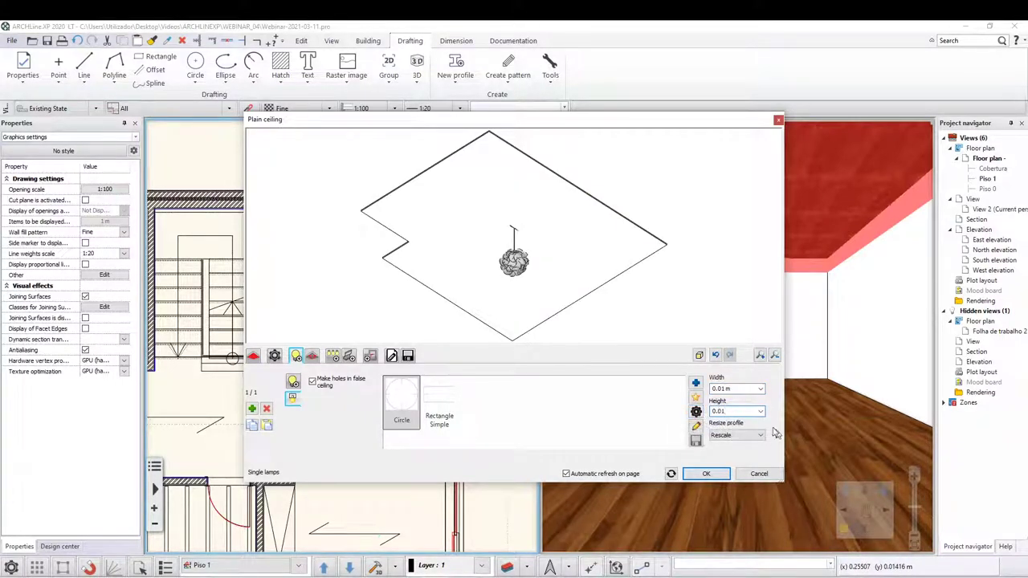
key("Tab")
Untick Make holes in false ceiling and show the Custom objects panel.
scroll(512, 232, "up", 2)
scroll(507, 233, "up", 3)
scroll(507, 234, "up", 3)
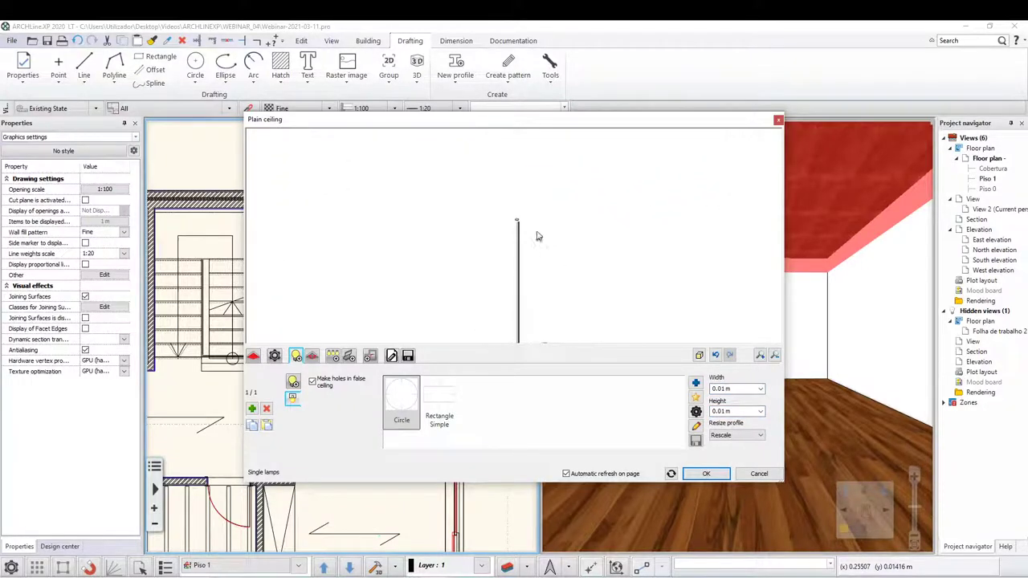
scroll(530, 237, "up", 2)
scroll(510, 223, "up", 2)
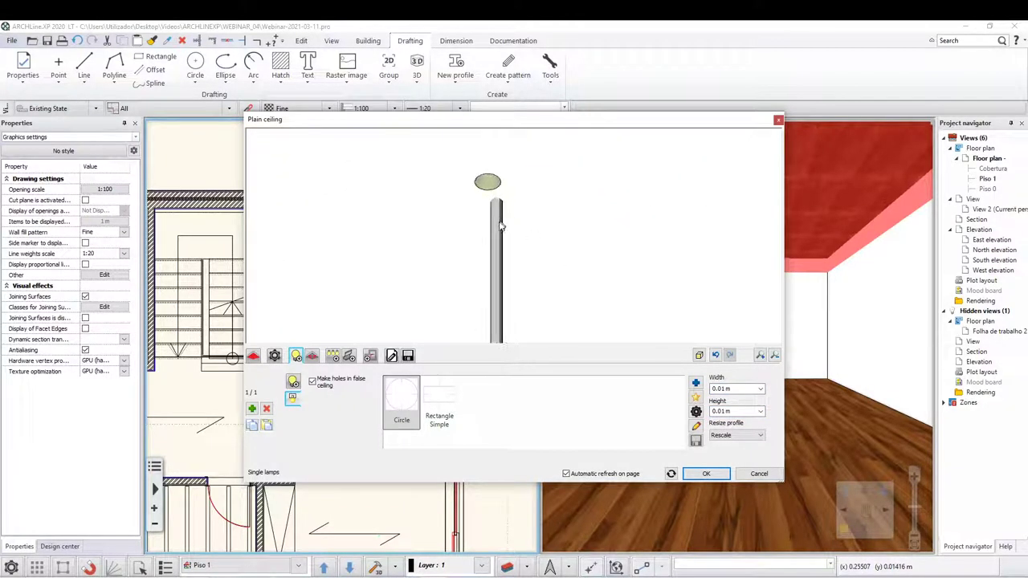
scroll(498, 229, "down", 3)
scroll(498, 229, "down", 2)
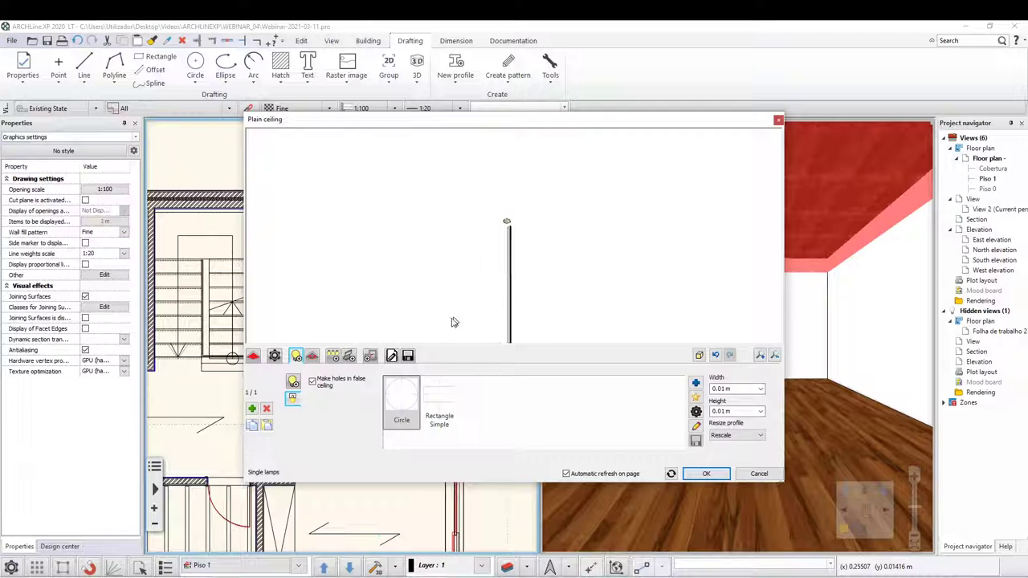
left_click(313, 383)
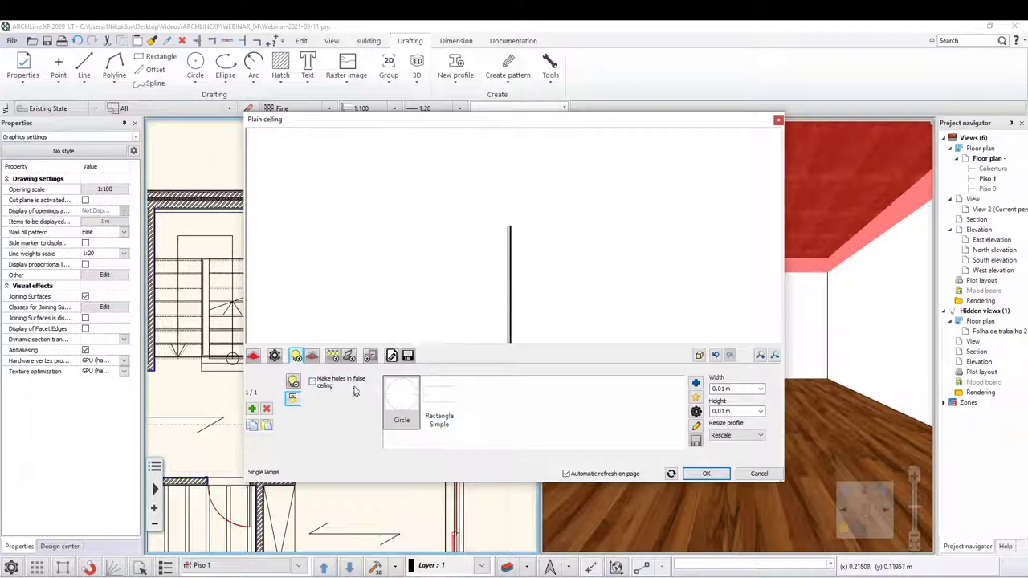
left_click(313, 357)
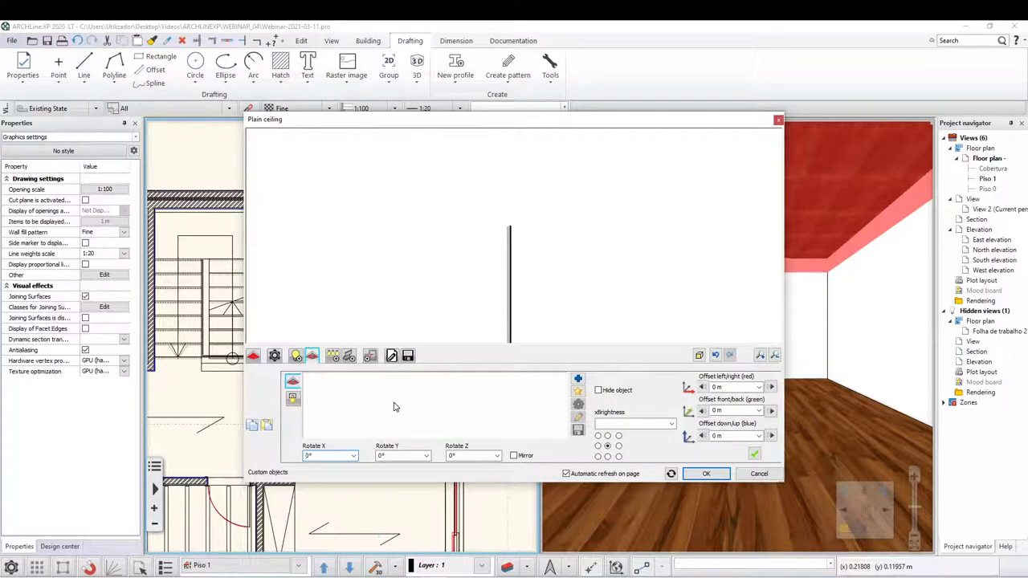
left_click(754, 455)
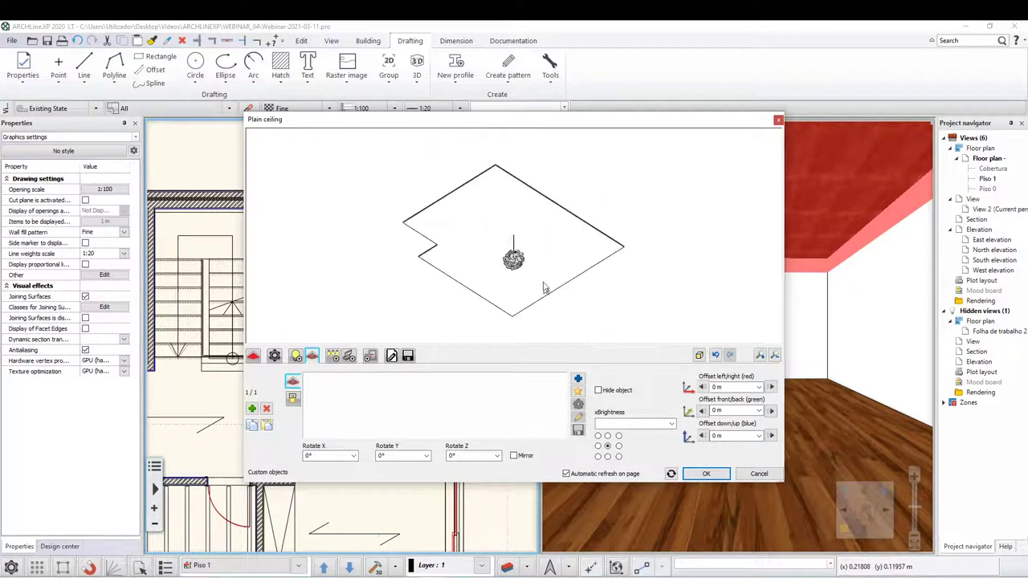
left_click_drag(533, 238, 533, 287)
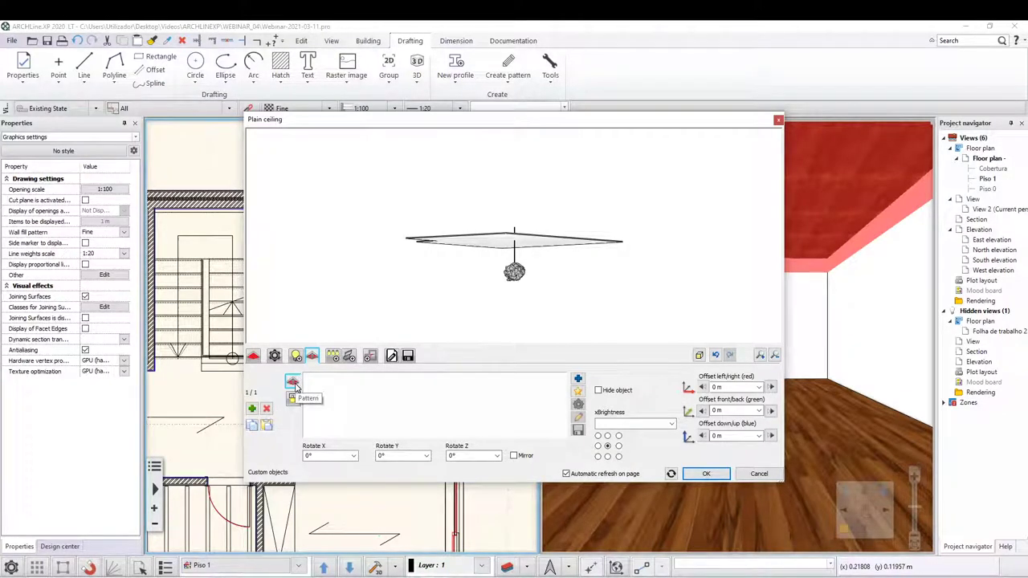
left_click(577, 381)
mouse_move(541, 255)
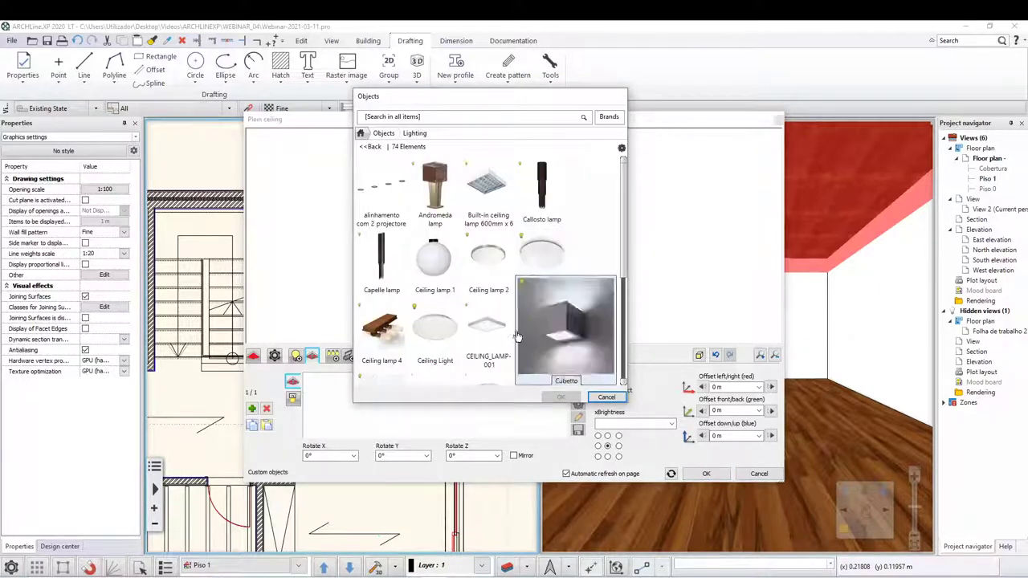
left_click(383, 133)
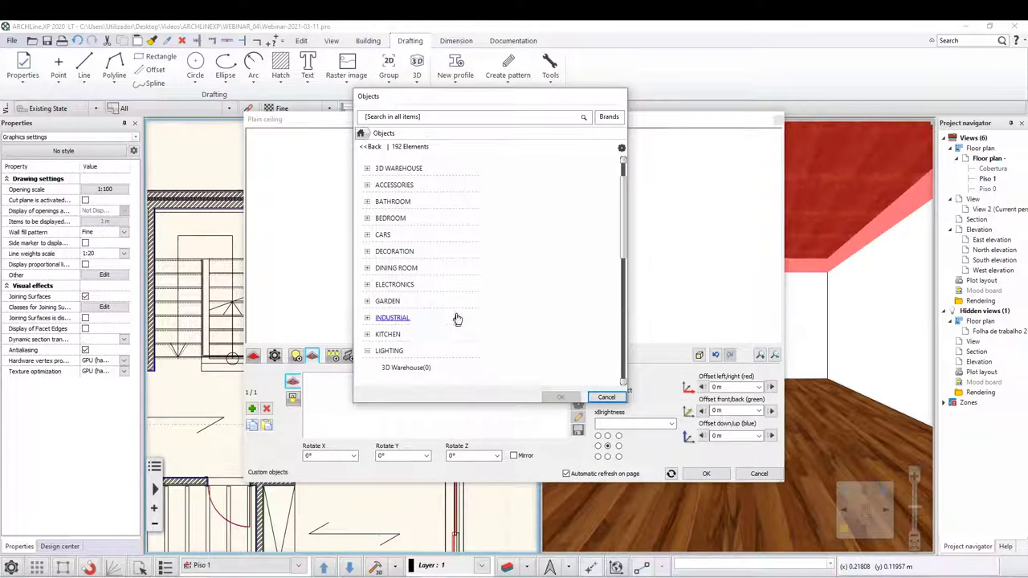
scroll(468, 307, "down", 2)
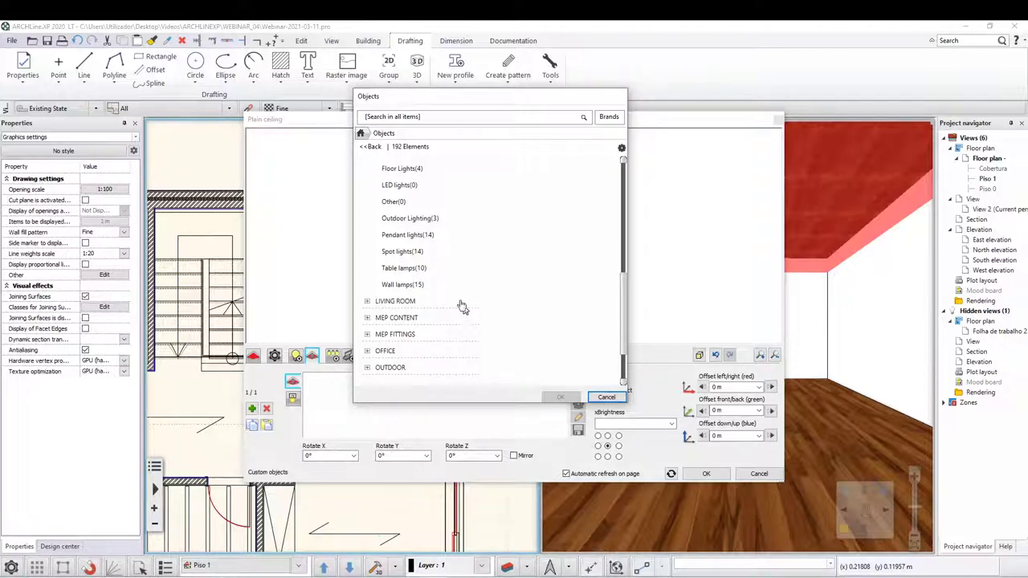
left_click(607, 399)
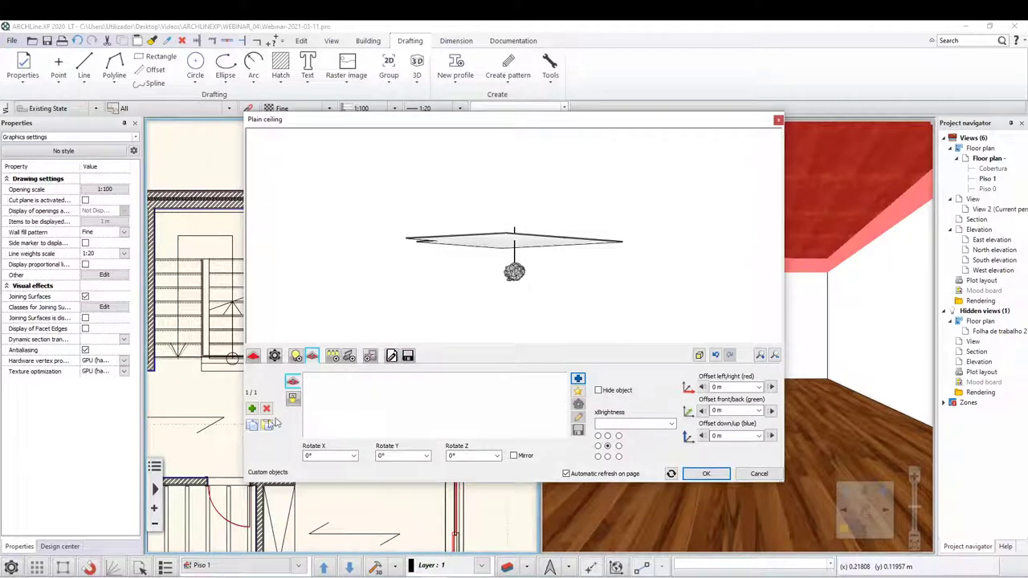
left_click(332, 359)
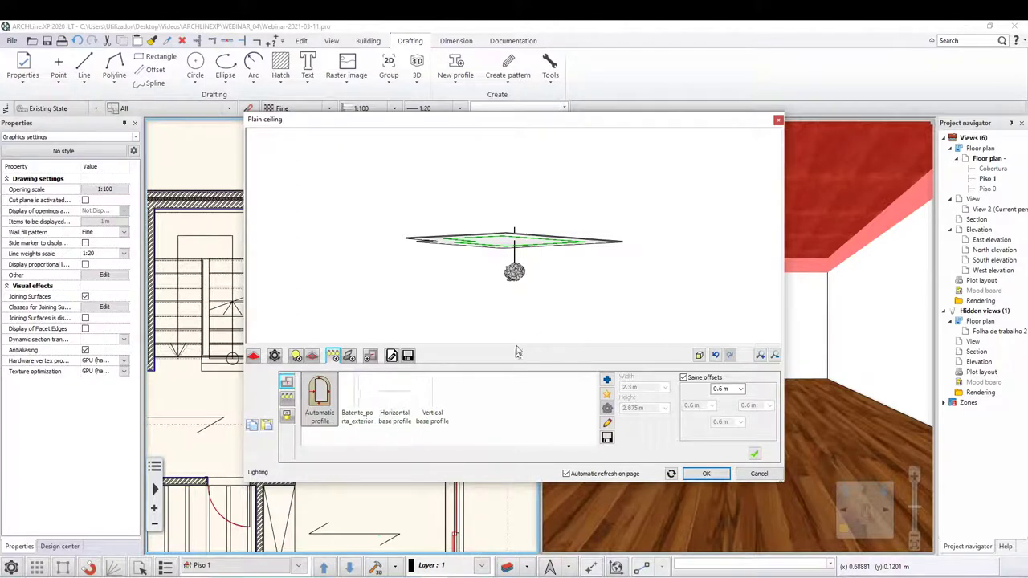
left_click_drag(582, 277, 530, 268)
scroll(526, 270, "up", 2)
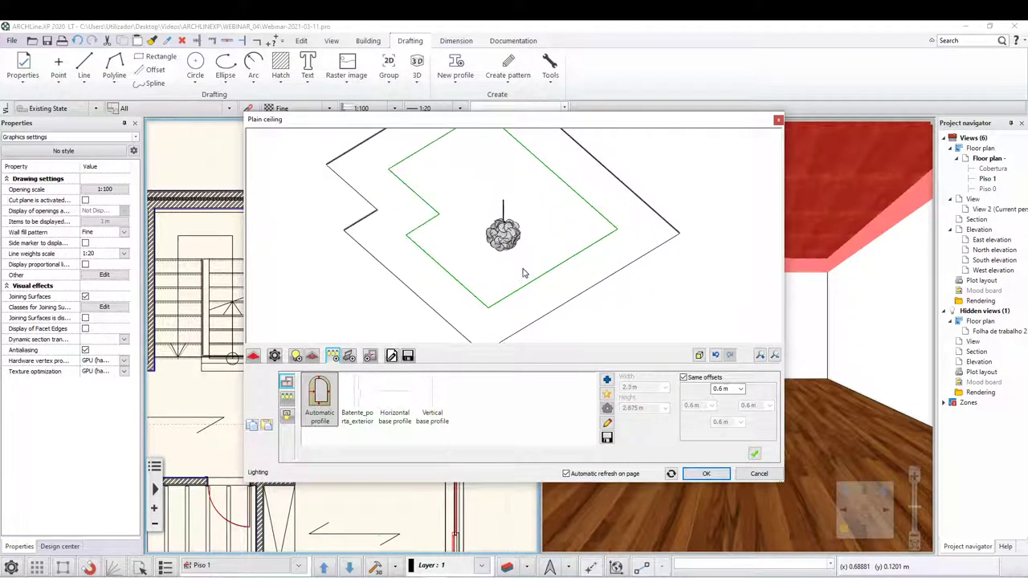
scroll(526, 270, "up", 2)
scroll(517, 264, "down", 2)
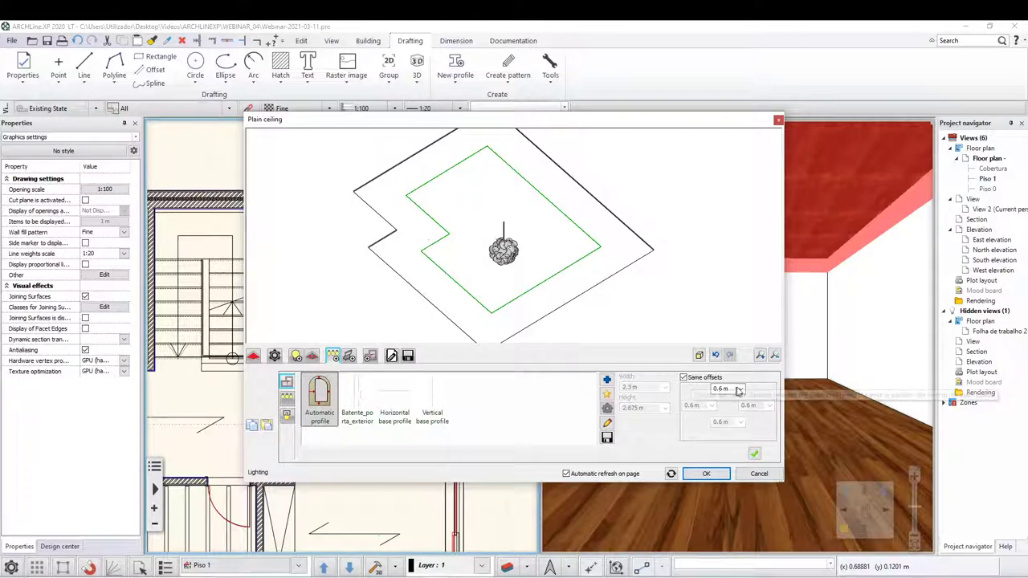
double_click(707, 392)
type("0.3")
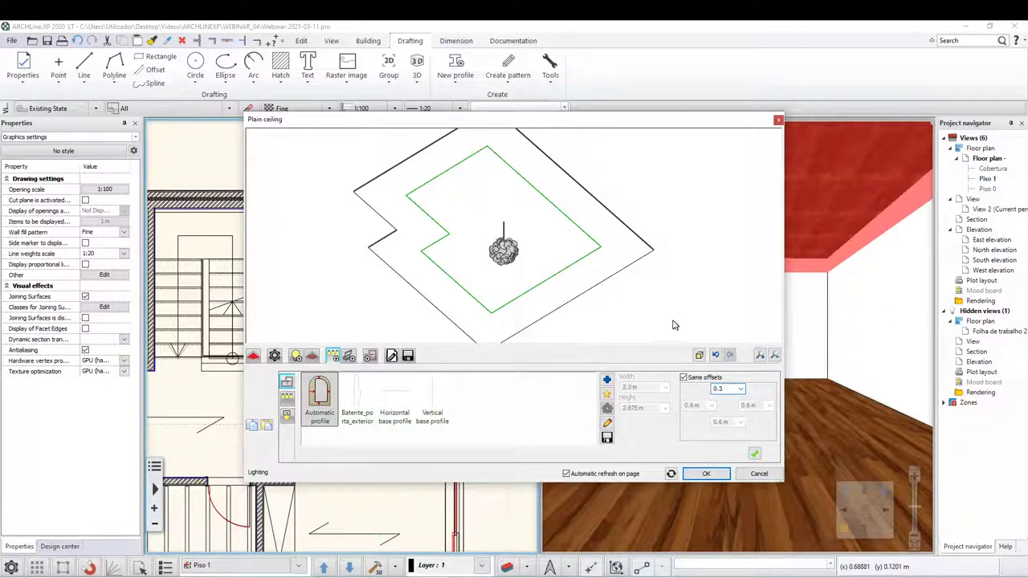
key("Return")
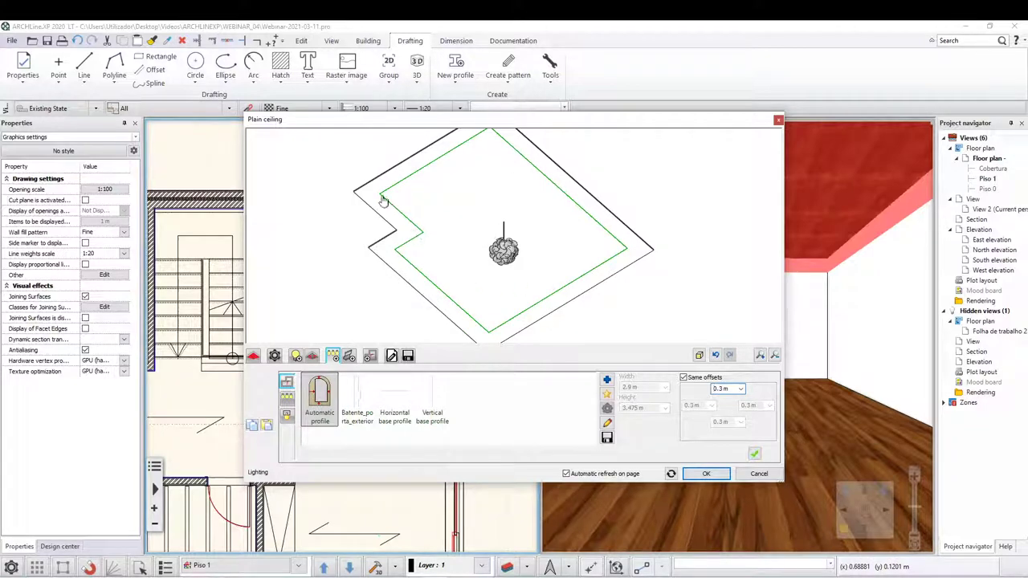
left_click(754, 454)
scroll(426, 300, "up", 1)
scroll(422, 285, "up", 1)
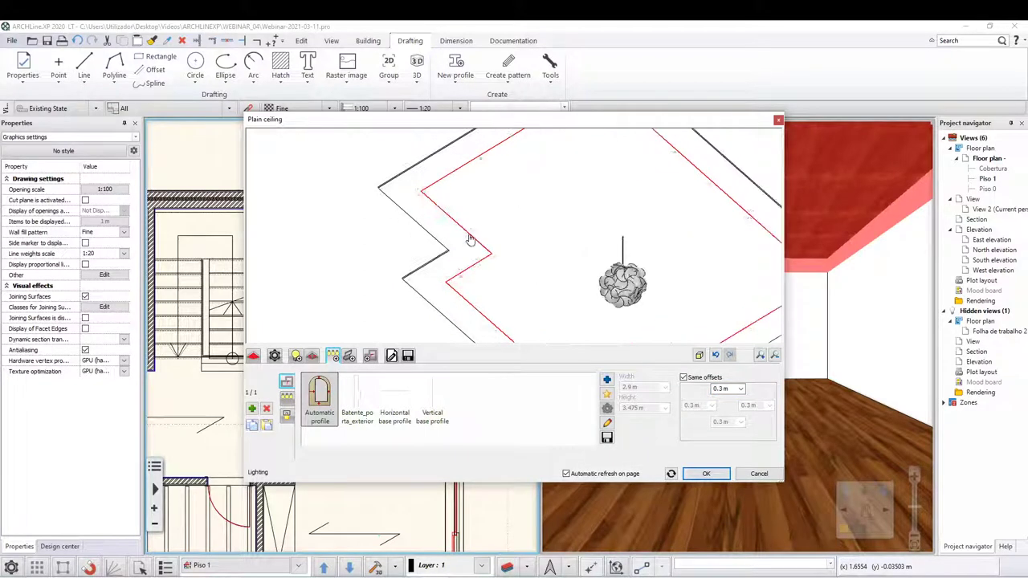
scroll(416, 269, "up", 1)
scroll(411, 253, "up", 1)
mouse_move(428, 225)
middle_mouse_down()
mouse_move(449, 205)
mouse_move(394, 211)
middle_mouse_up()
scroll(500, 237, "up", 2)
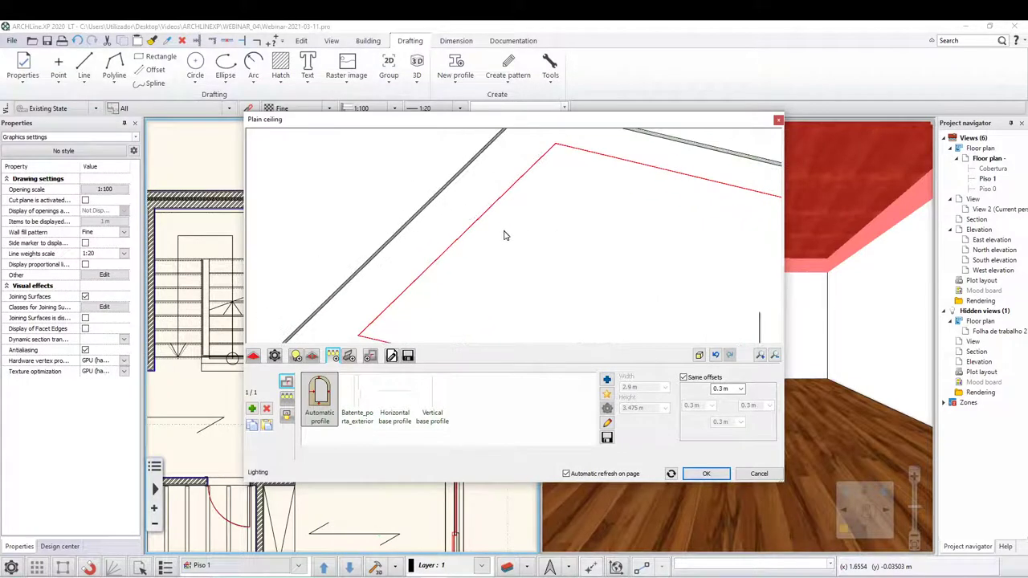
scroll(506, 245, "down", 3)
mouse_move(657, 319)
middle_mouse_down()
mouse_move(427, 215)
mouse_move(587, 207)
mouse_move(578, 206)
middle_mouse_up()
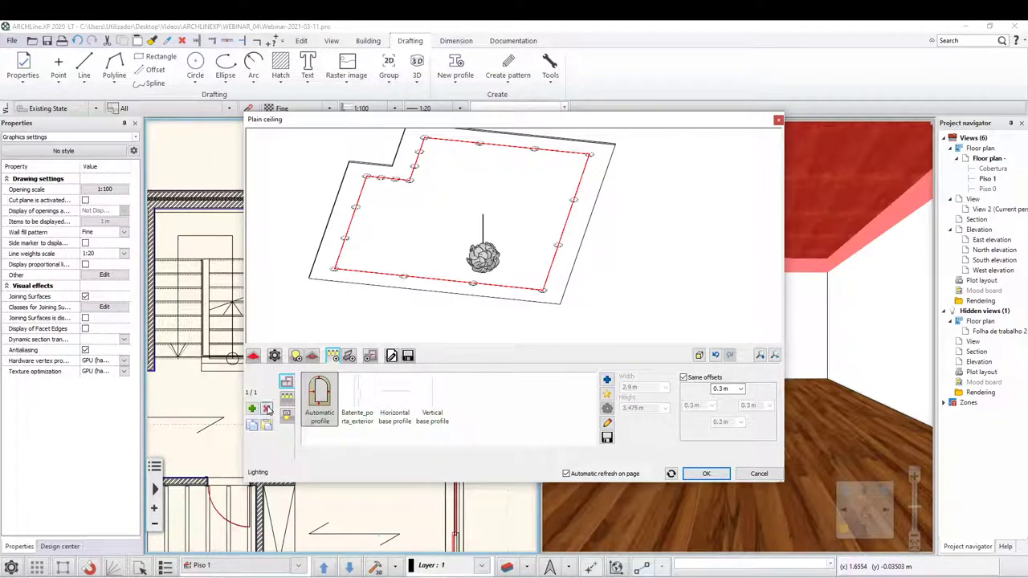
Delete the ceiling outline profile and try the straight base profiles, discarding a test line.
left_click(266, 408)
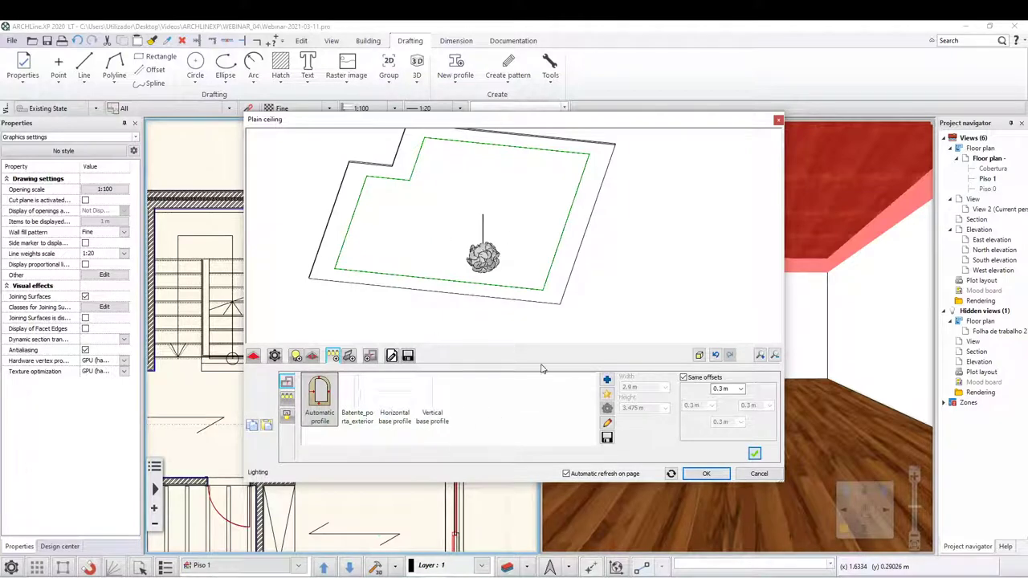
left_click(413, 401)
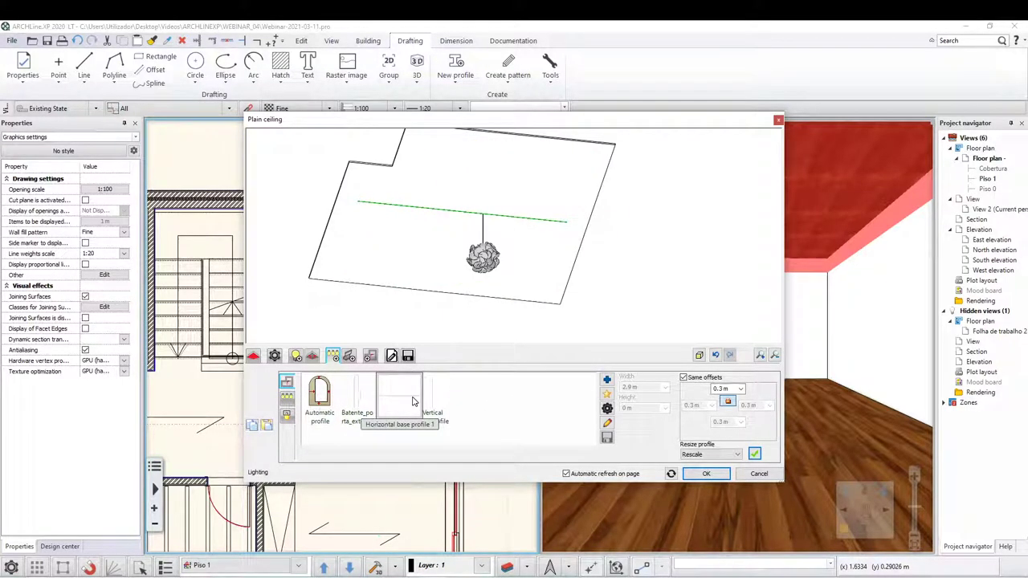
left_click(433, 402)
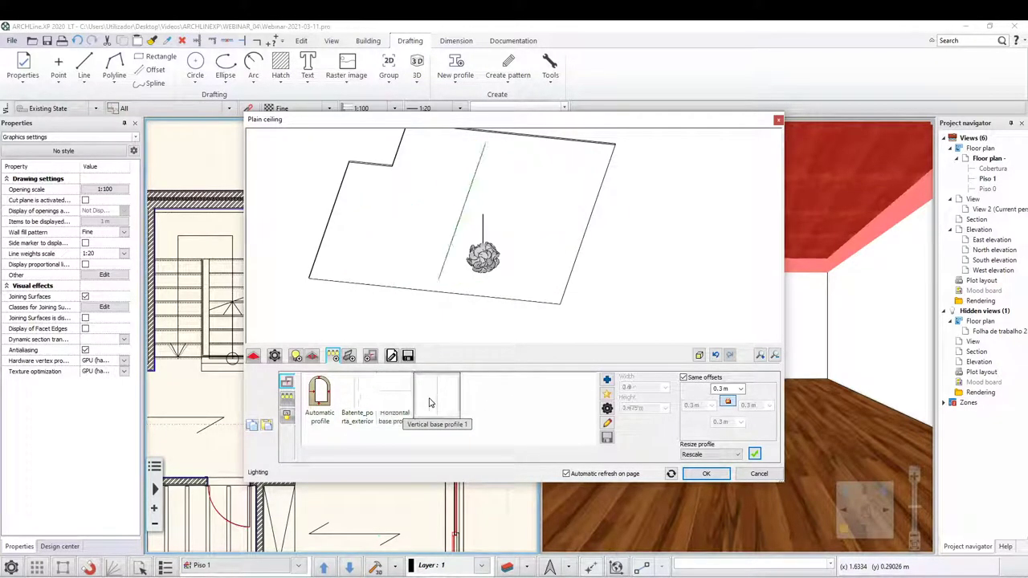
mouse_move(487, 182)
middle_mouse_down()
mouse_move(518, 151)
mouse_move(481, 230)
middle_mouse_up()
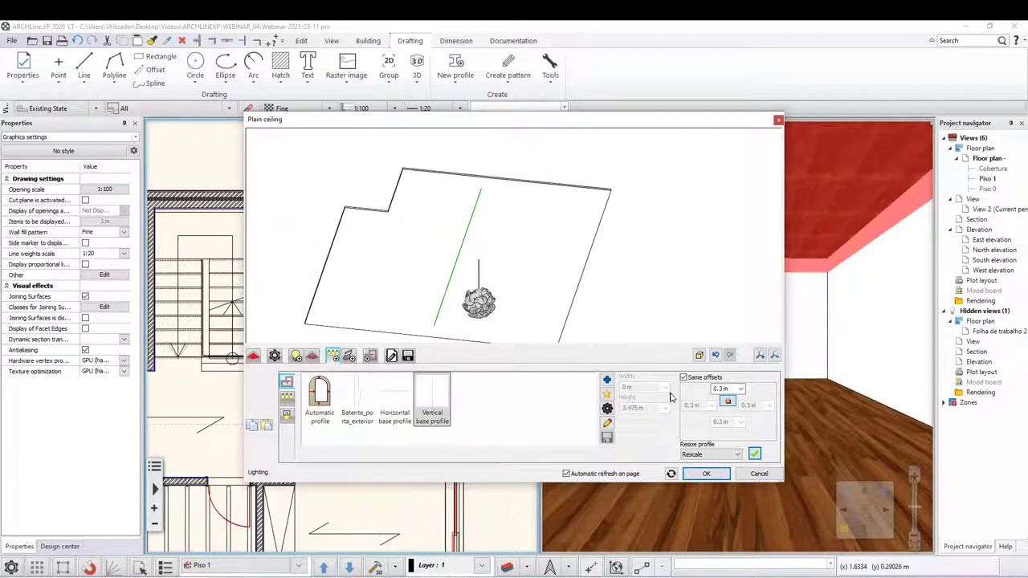
left_click(727, 399)
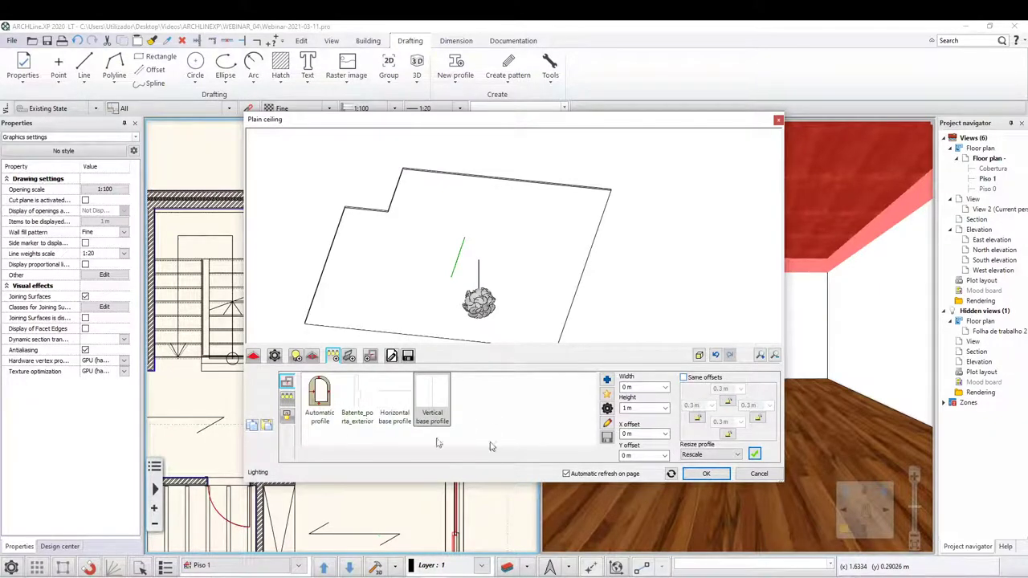
left_click(755, 455)
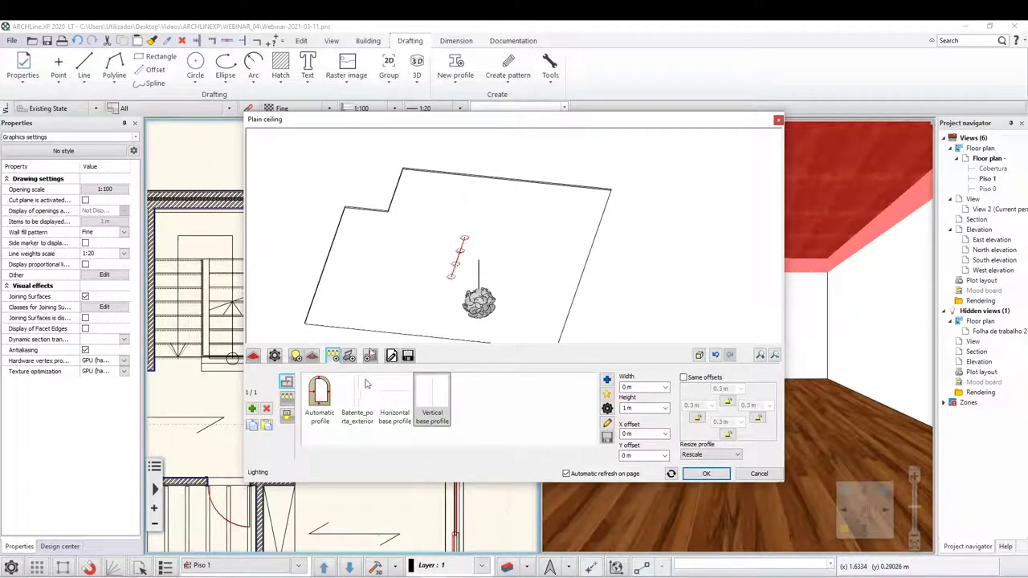
left_click(267, 409)
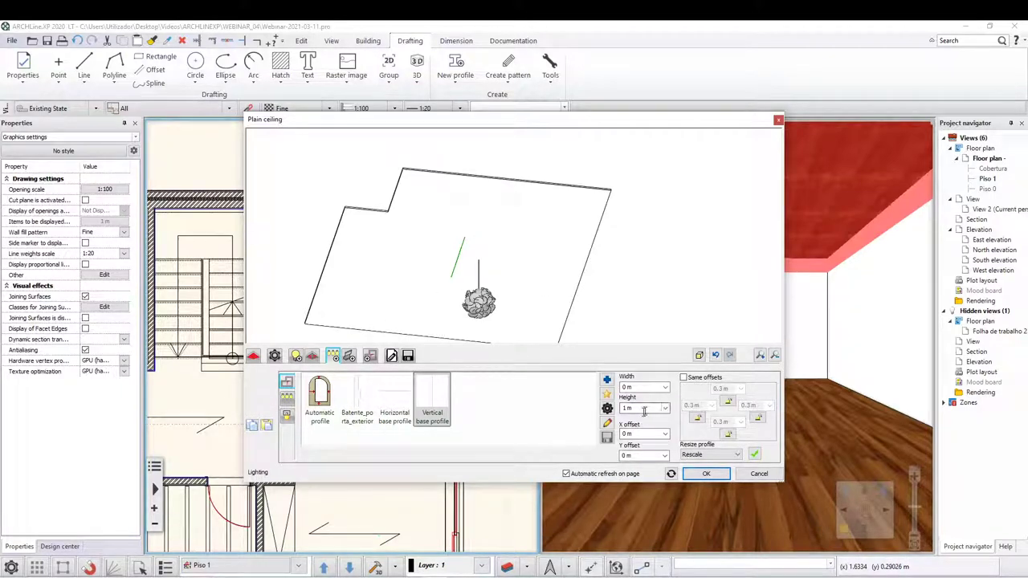
Enable separate offsets on all four edges and settle on the Vertical base profile.
left_click(684, 377)
left_click(728, 404)
left_click(630, 408)
left_click(393, 402)
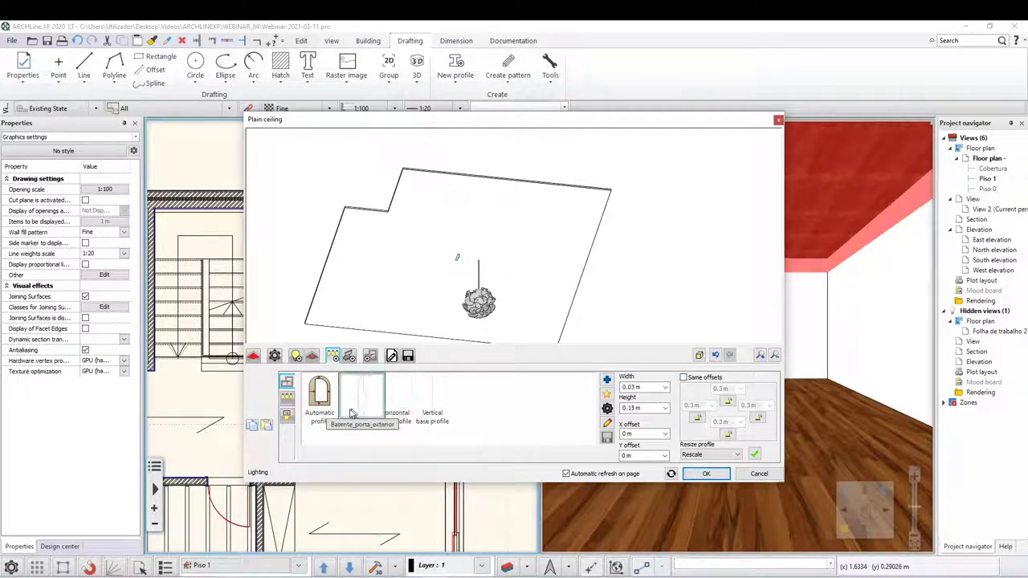
left_click(319, 397)
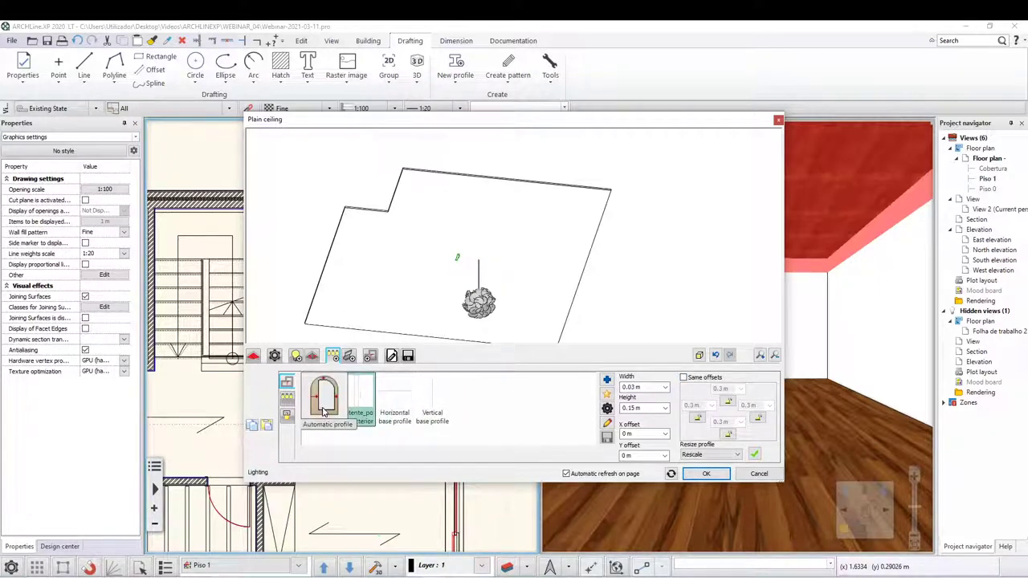
left_click(394, 404)
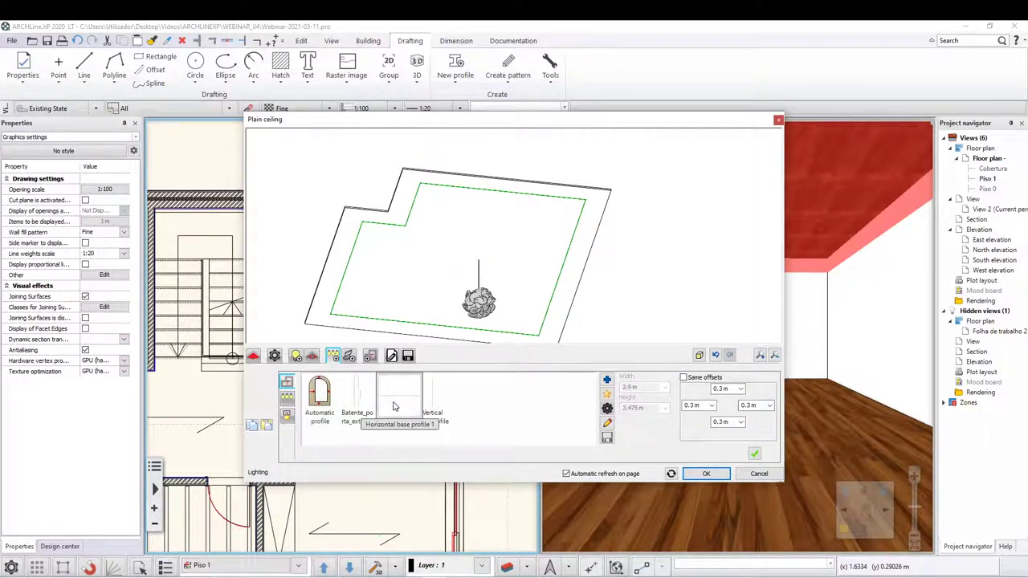
left_click(685, 378)
left_click(694, 381)
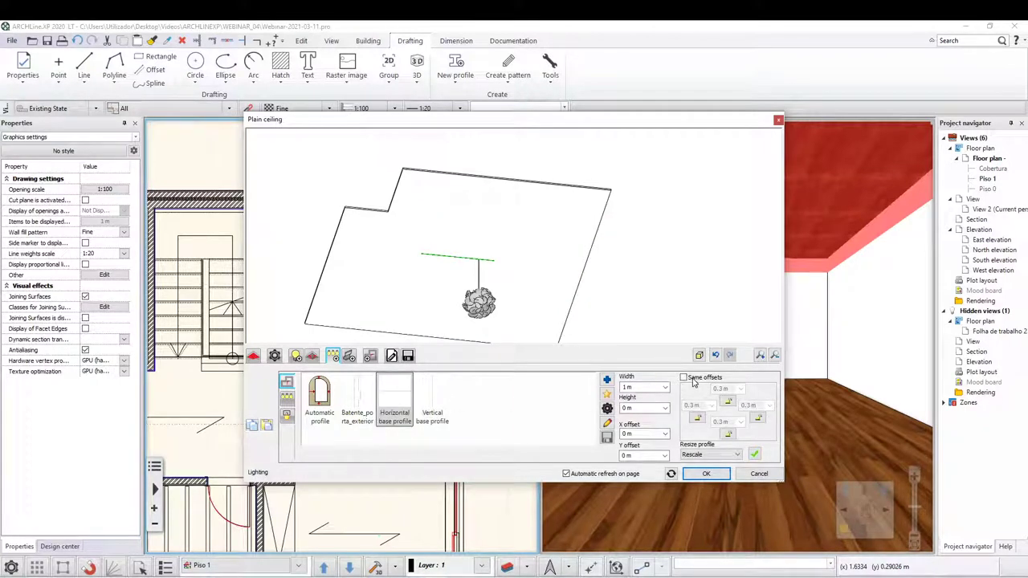
left_click(697, 419)
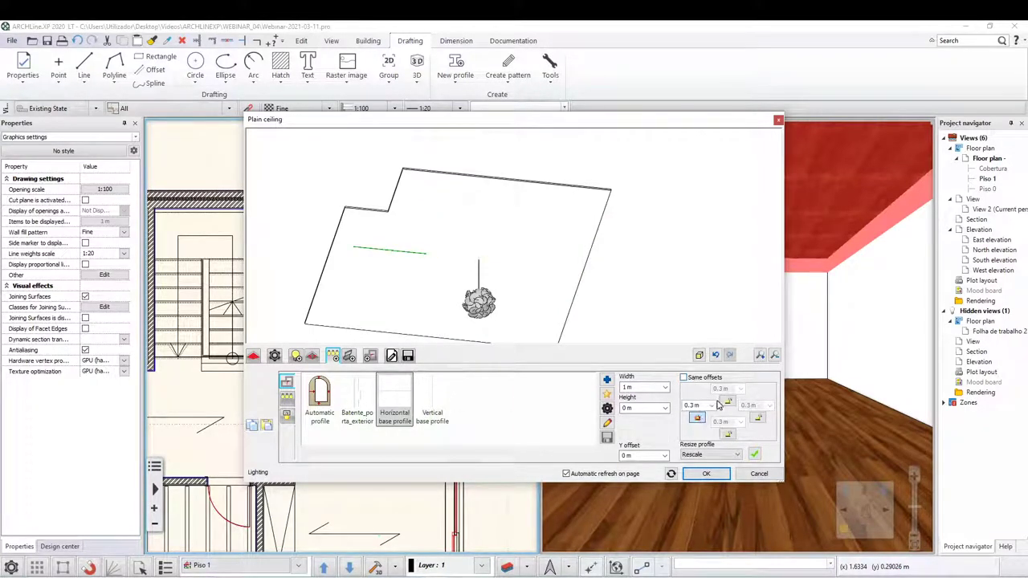
left_click(728, 433)
left_click(757, 417)
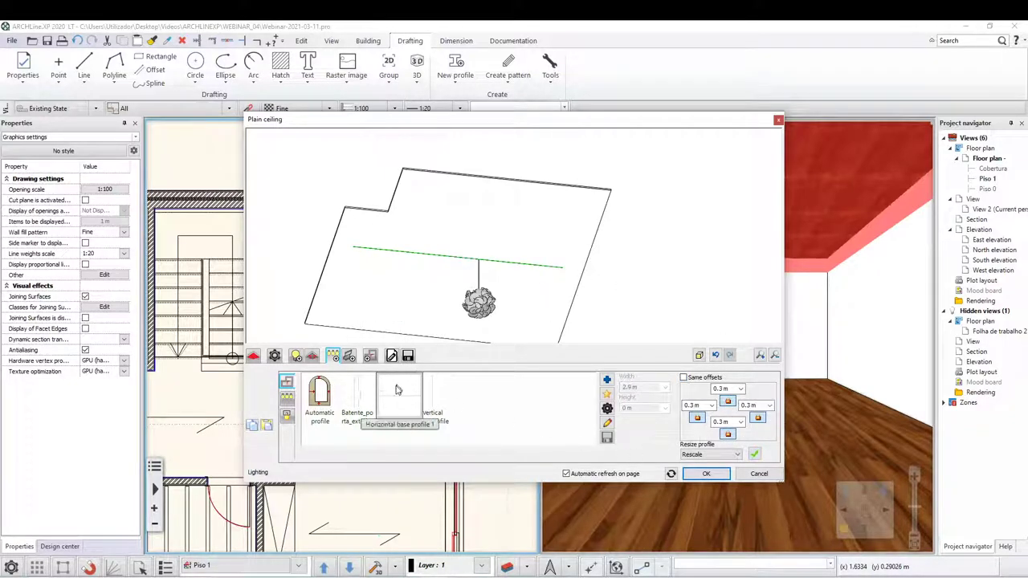
left_click(431, 411)
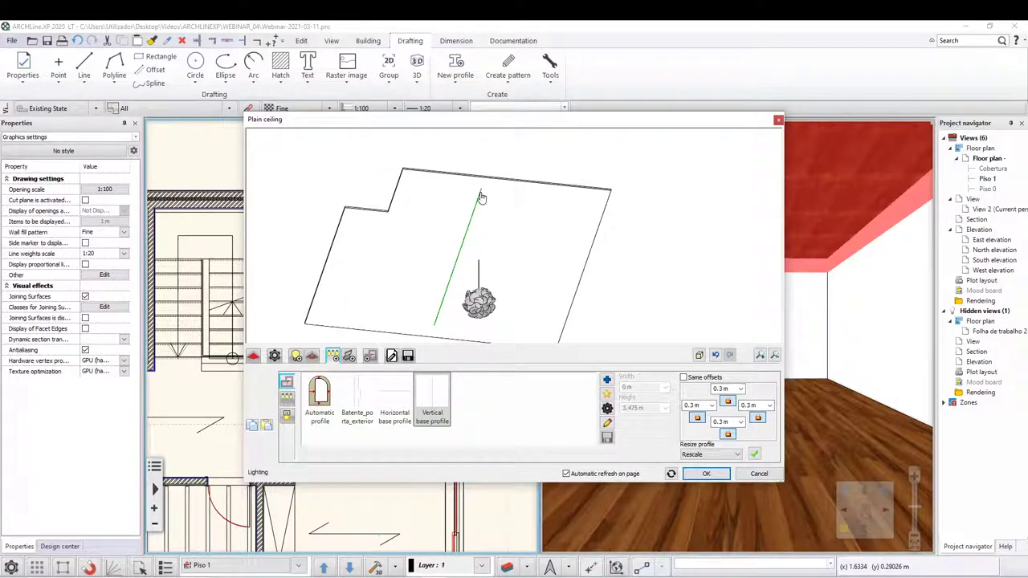
Edit the left offset and set the right offset to 1.5 m.
double_click(708, 408)
type("0.45")
key("Return")
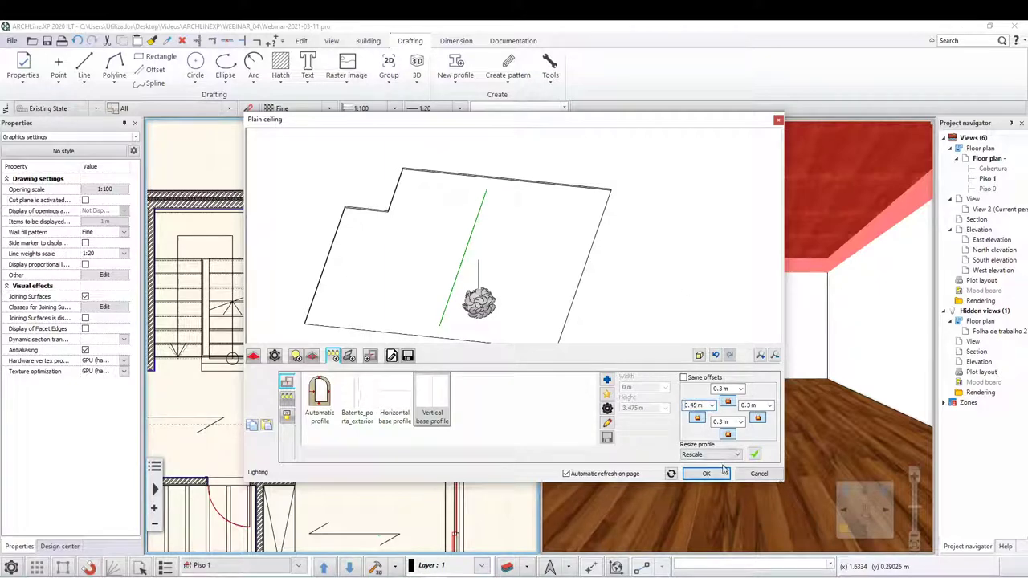
double_click(700, 406)
type("0.5")
key("Return")
double_click(748, 406)
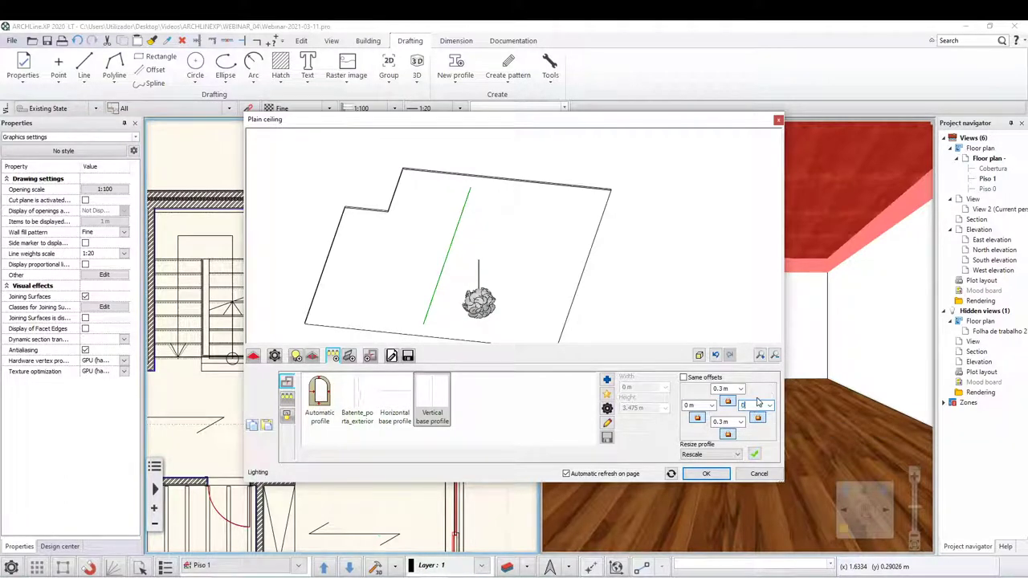
type("1")
key("Return")
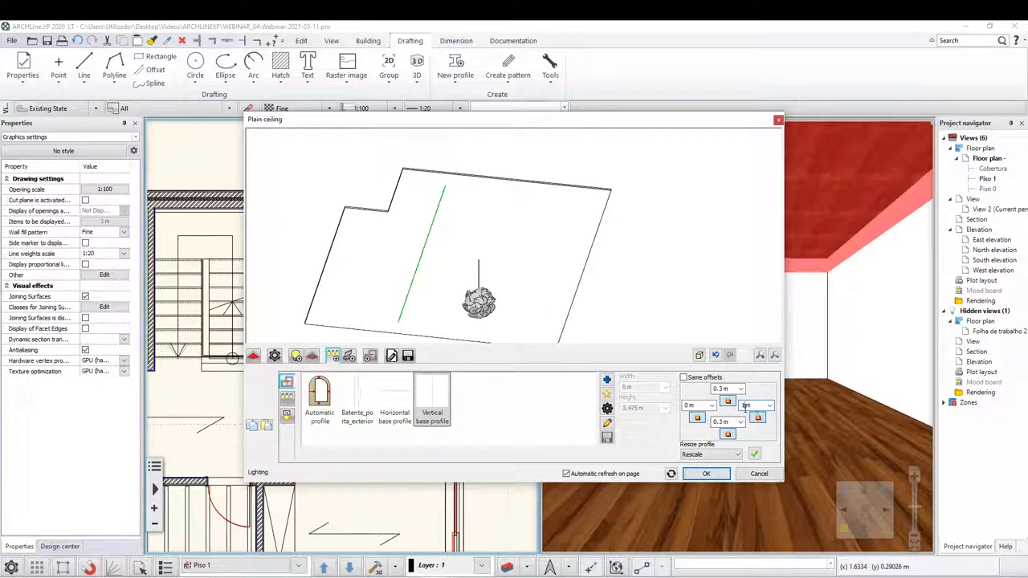
key("Return")
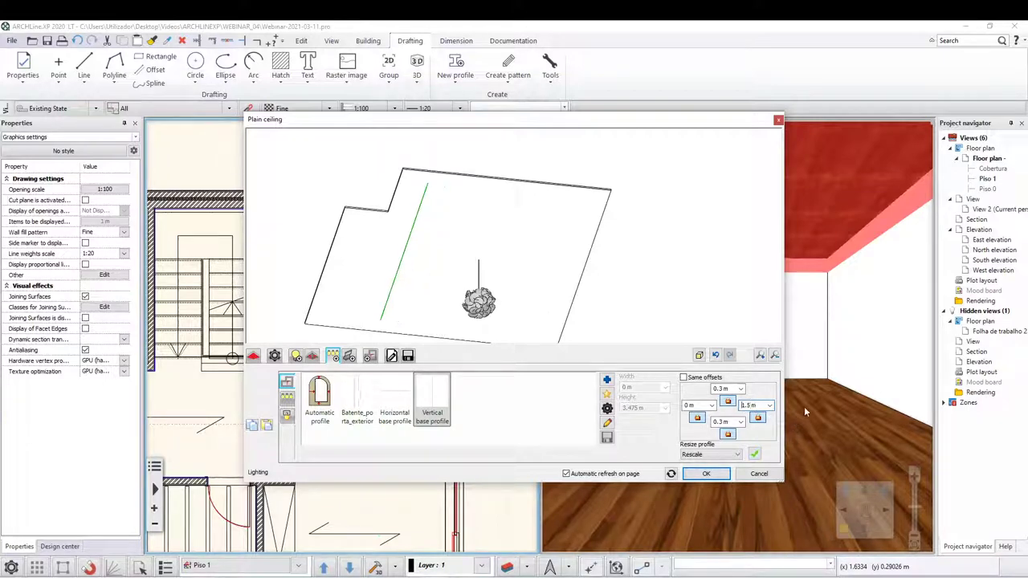
Set top and bottom offsets to 0.5 m and create the vertical lighting line.
double_click(721, 389)
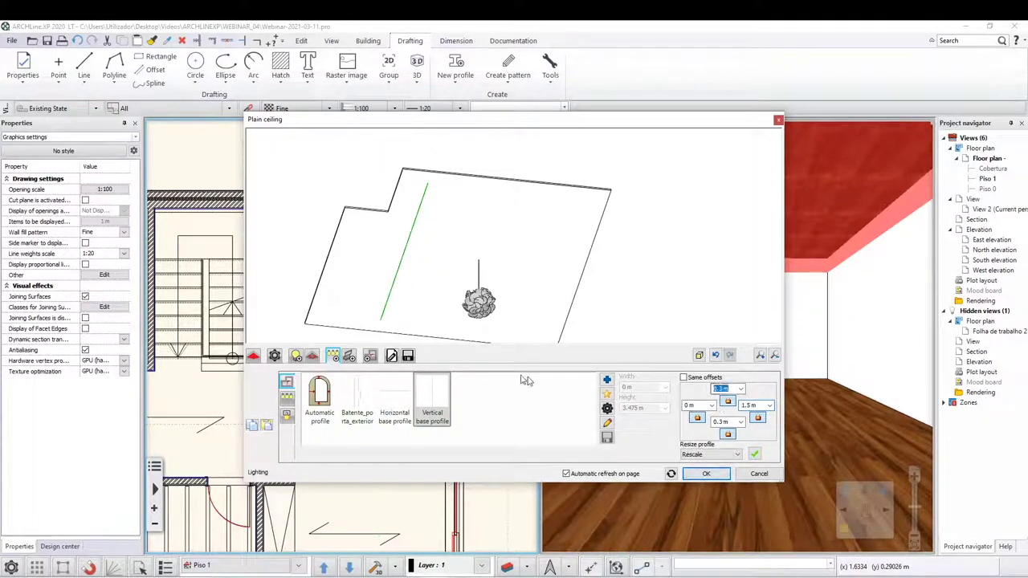
type("0.5")
key("Return")
double_click(720, 422)
type("0.5")
key("Return")
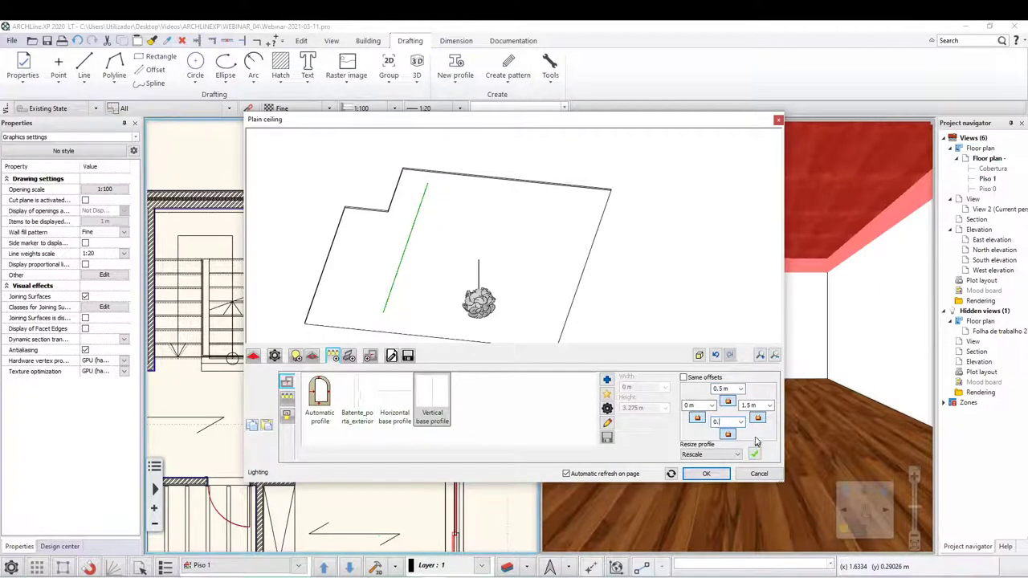
double_click(700, 407)
left_click(753, 455)
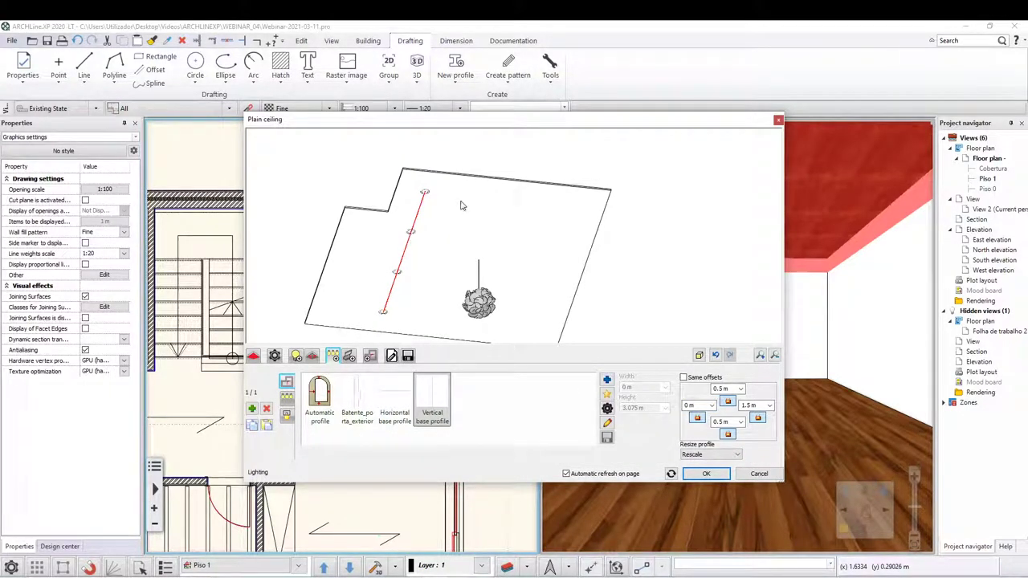
left_click(251, 408)
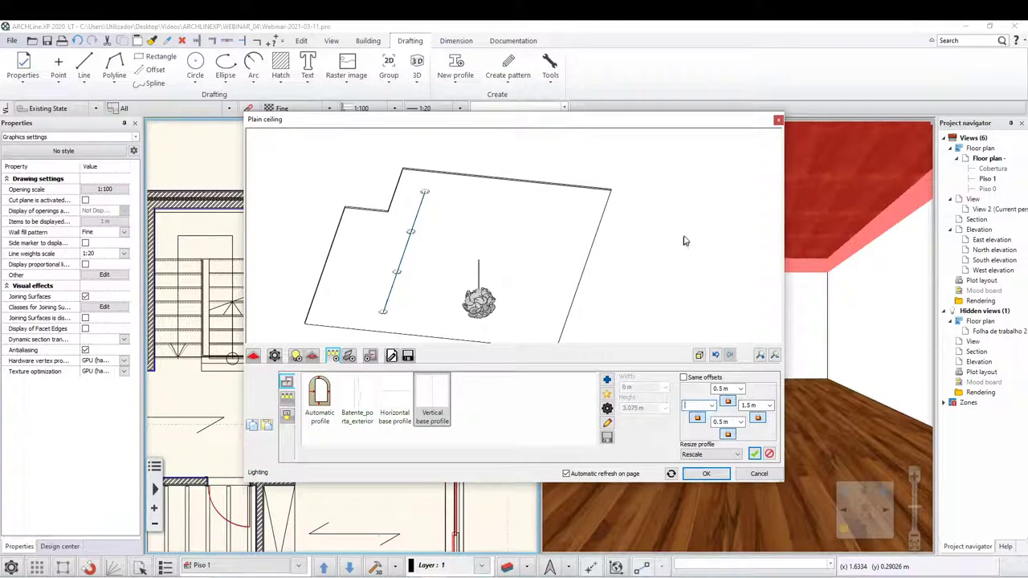
type("3")
Change the line offsets to -0.5 m on the right and 2.5 m on the left.
left_click(725, 388)
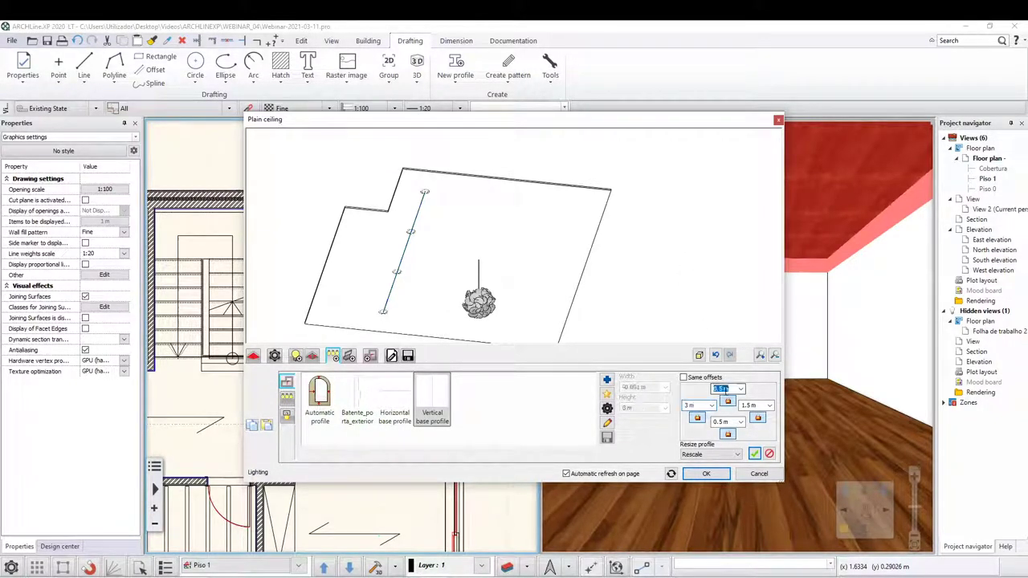
left_click(751, 405)
type("0")
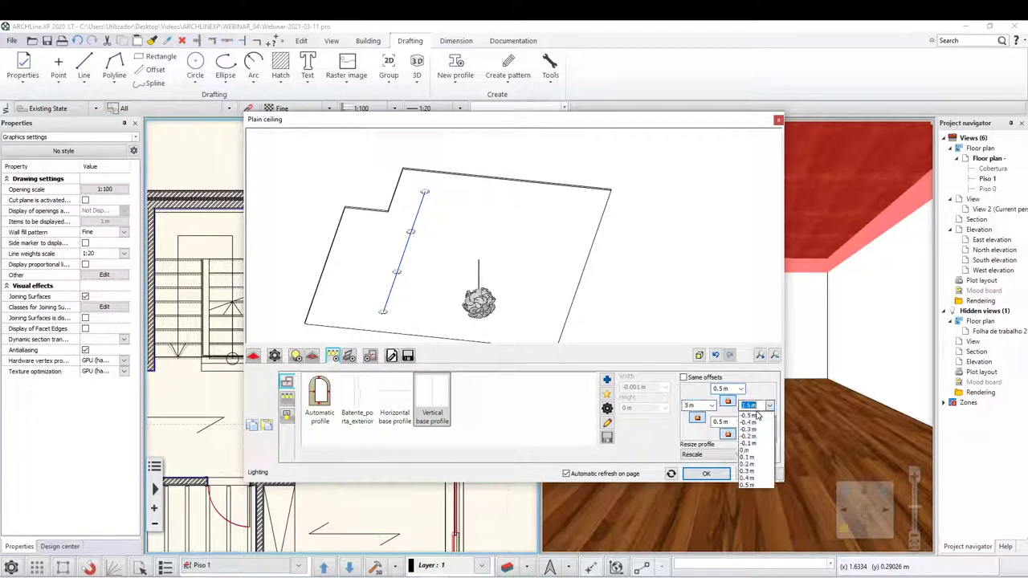
left_click(748, 414)
left_click(691, 405)
type("2.5")
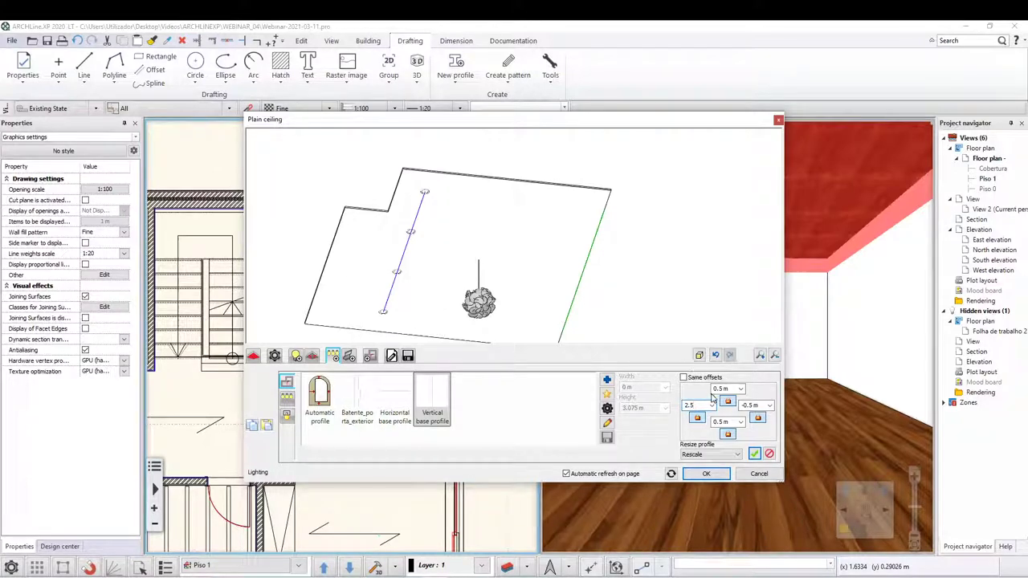
key("Return")
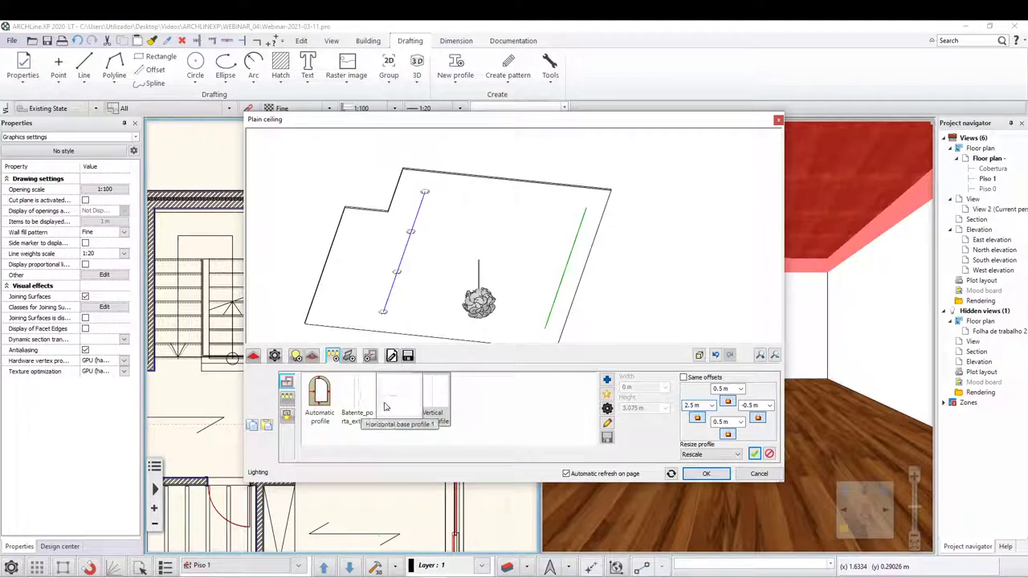
Place a second spot-lamp row on the right line using the first lamp series, not the default.
left_click(291, 404)
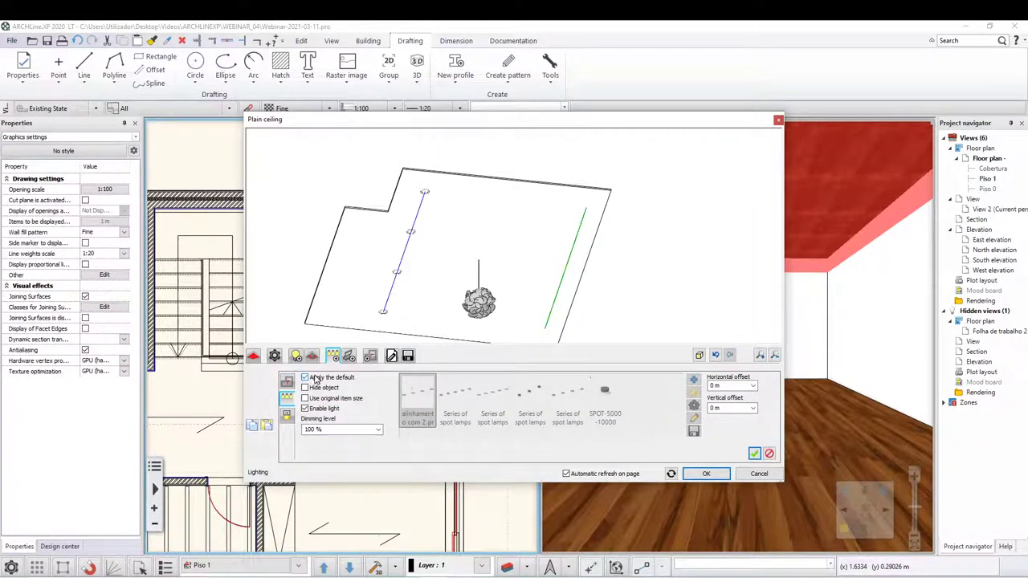
left_click(305, 378)
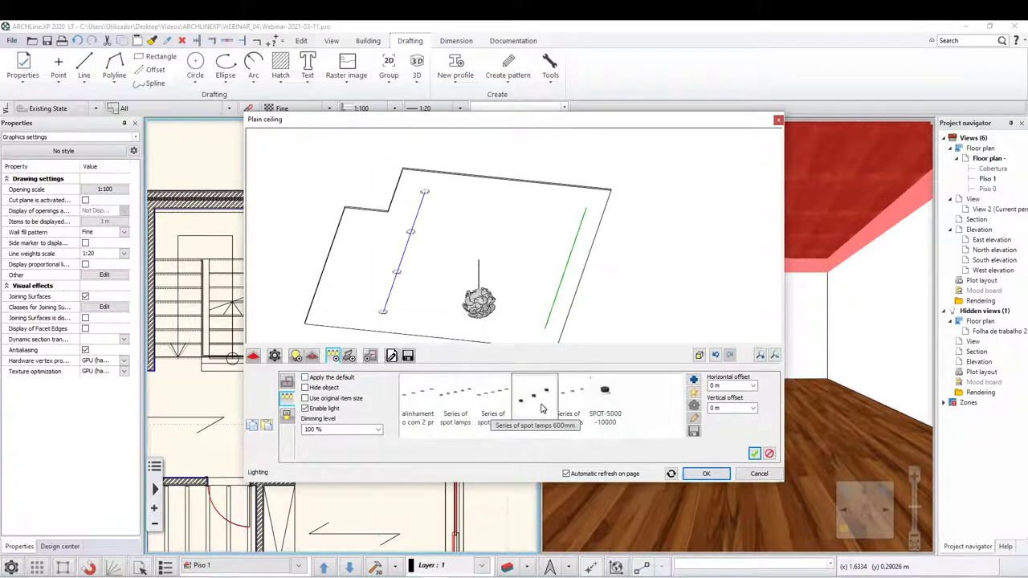
left_click(542, 406)
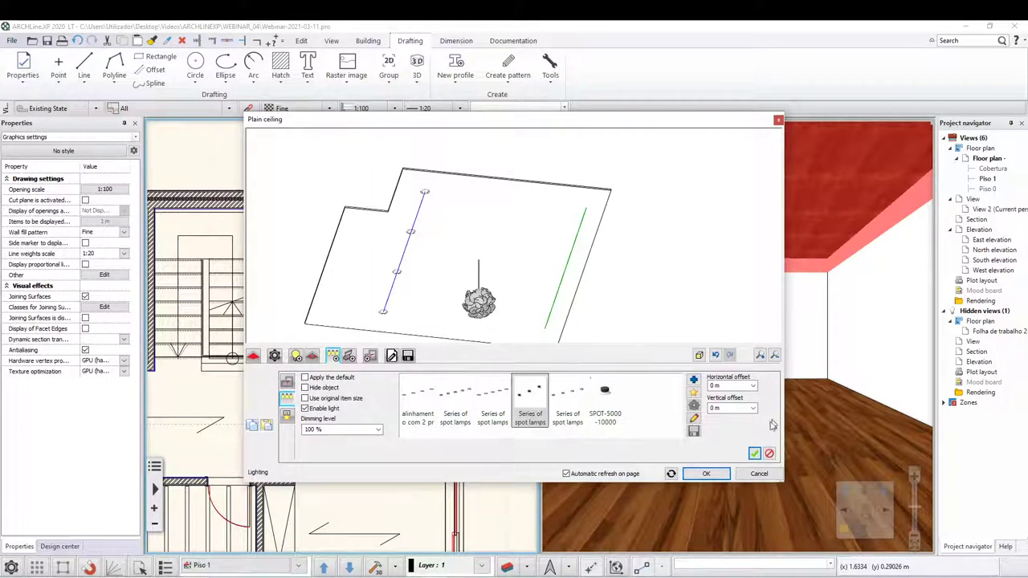
left_click(755, 453)
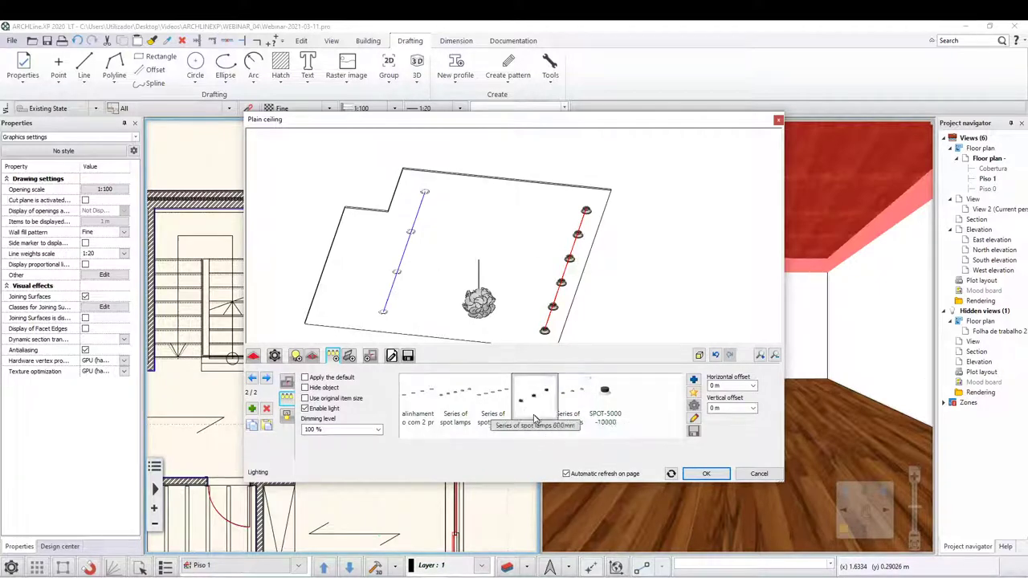
left_click(424, 399)
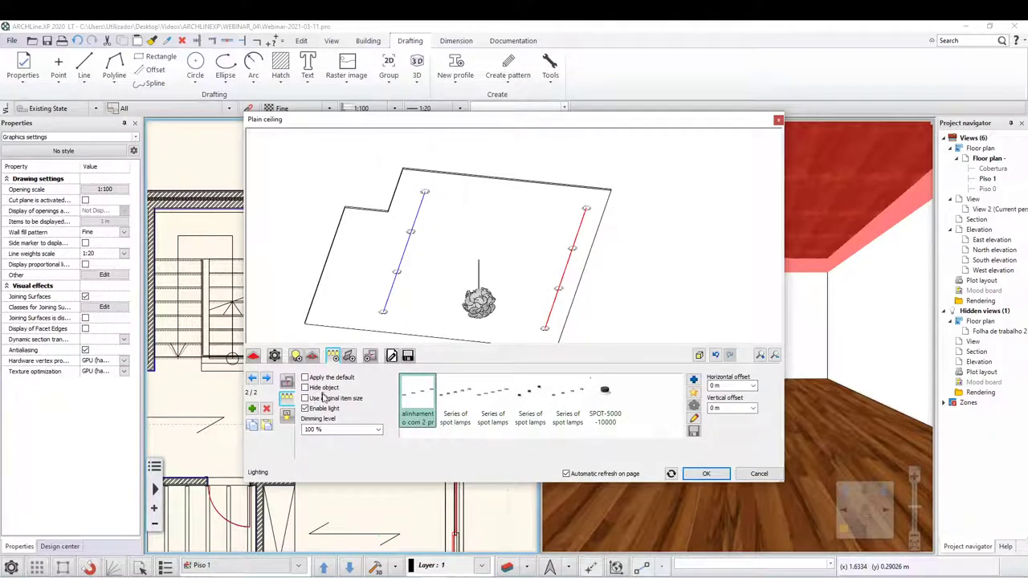
Preview several moulding profiles and apply the Sanca moulding around the ceiling edge.
left_click(350, 356)
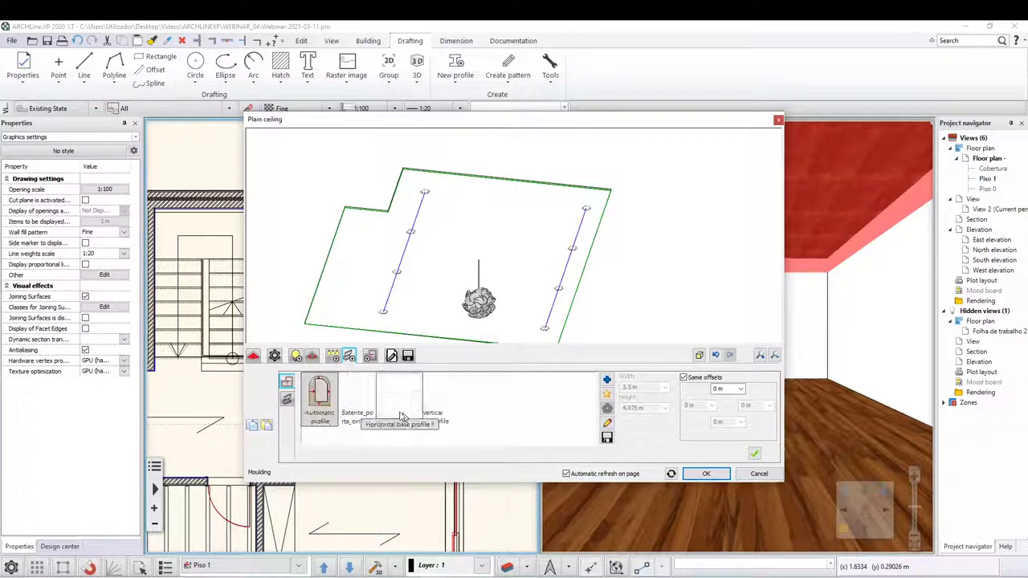
left_click(344, 401)
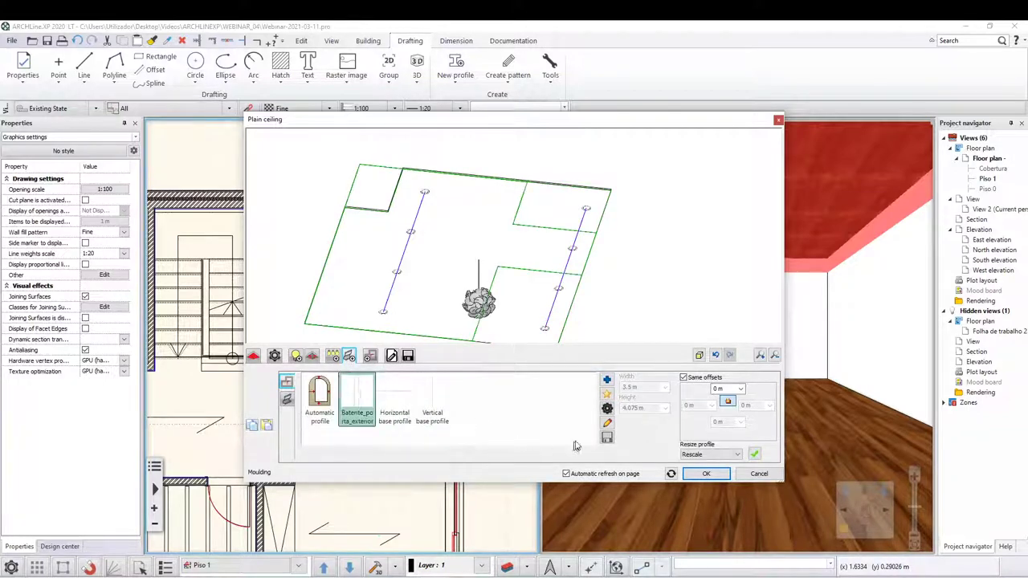
left_click(287, 399)
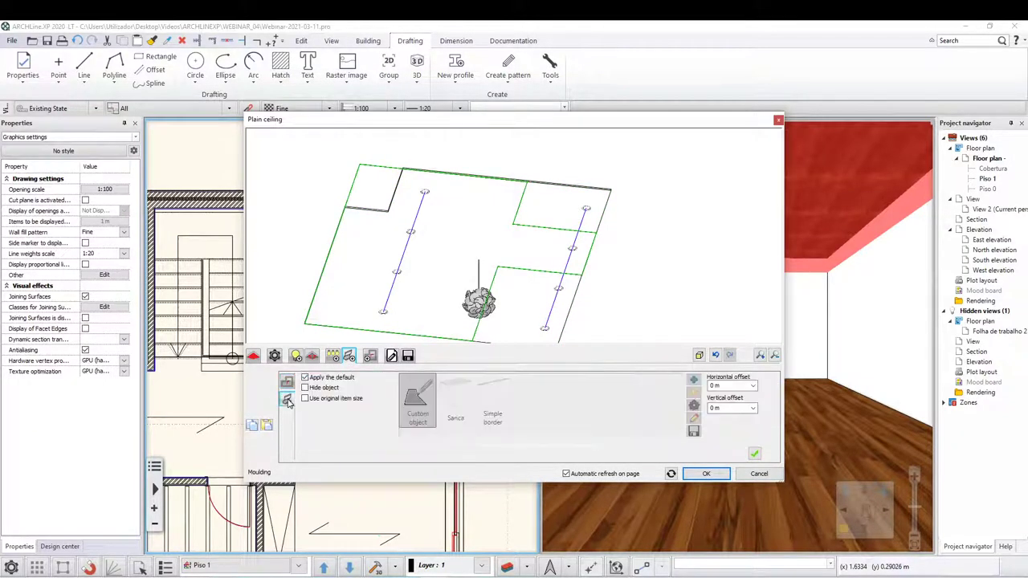
left_click(330, 377)
left_click(430, 407)
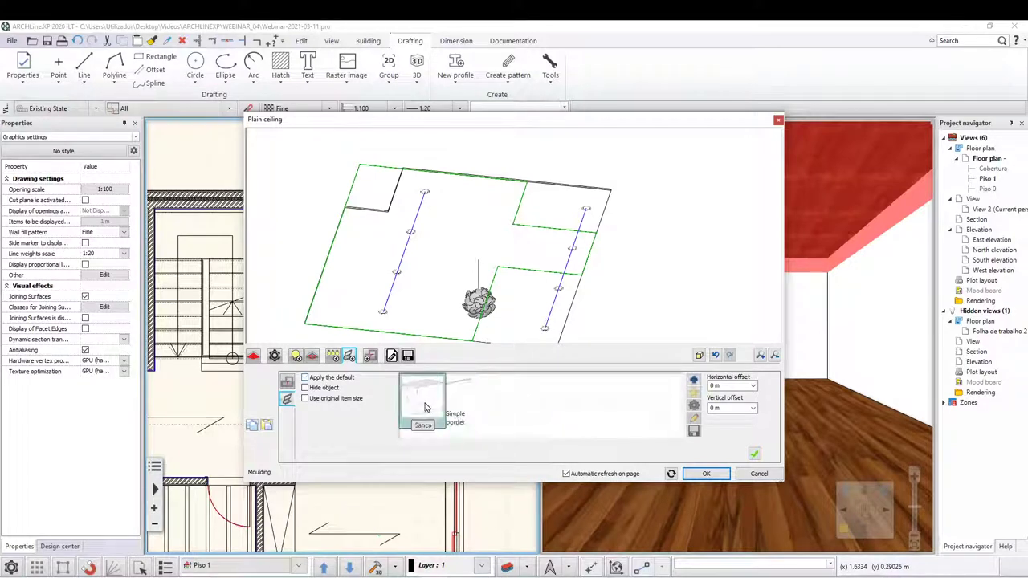
left_click(286, 381)
left_click(320, 397)
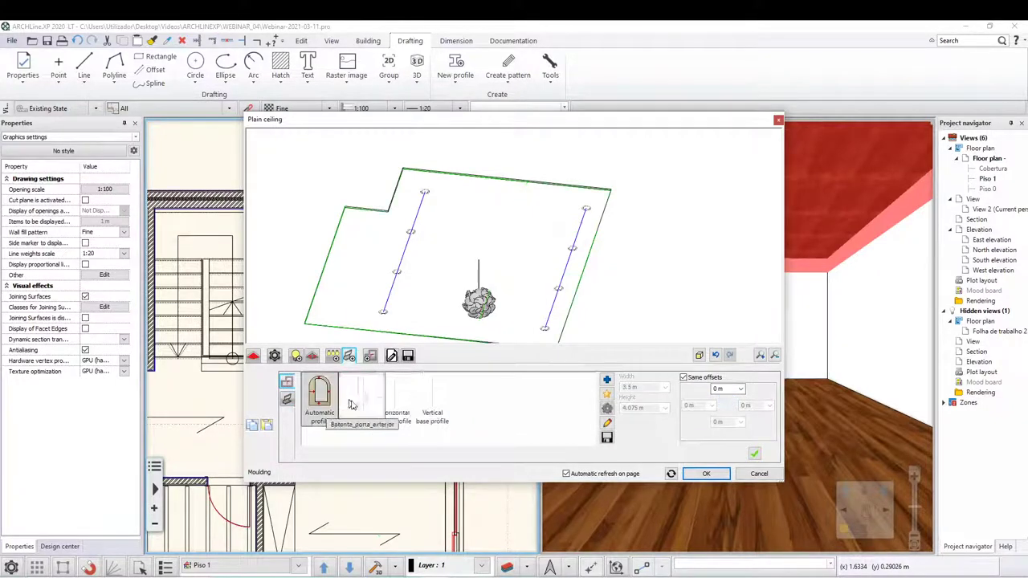
left_click(287, 400)
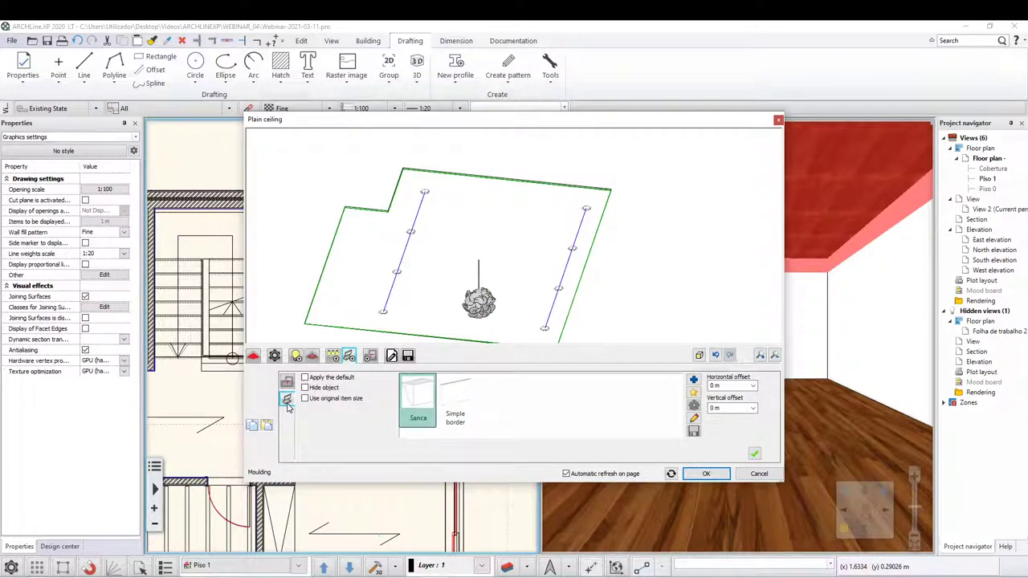
left_click(754, 455)
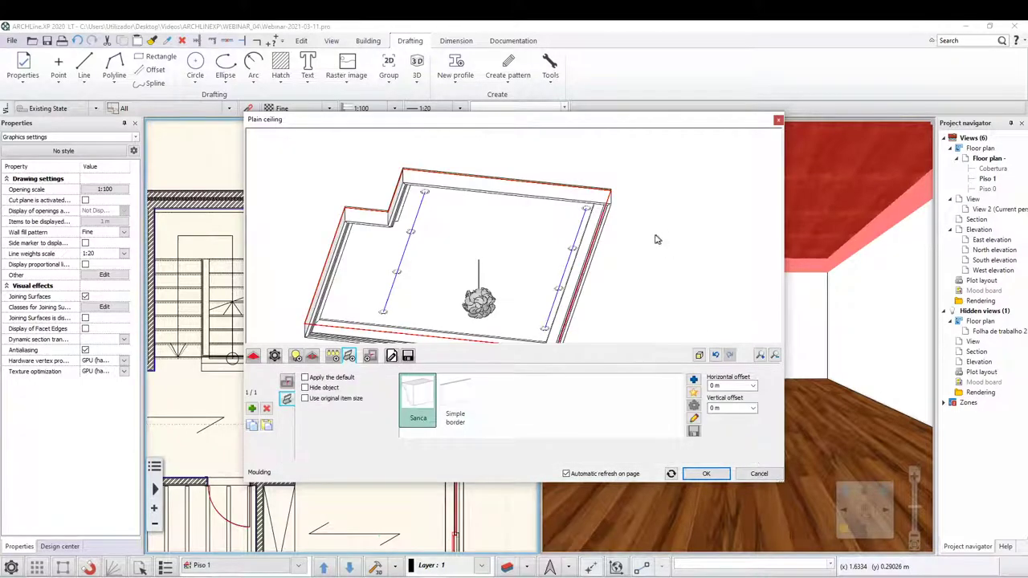
Inspect the Sanca moulding in the preview, then delete it to leave a plain edge.
mouse_move(535, 254)
left_mouse_down()
mouse_move(440, 275)
mouse_move(641, 250)
left_mouse_up()
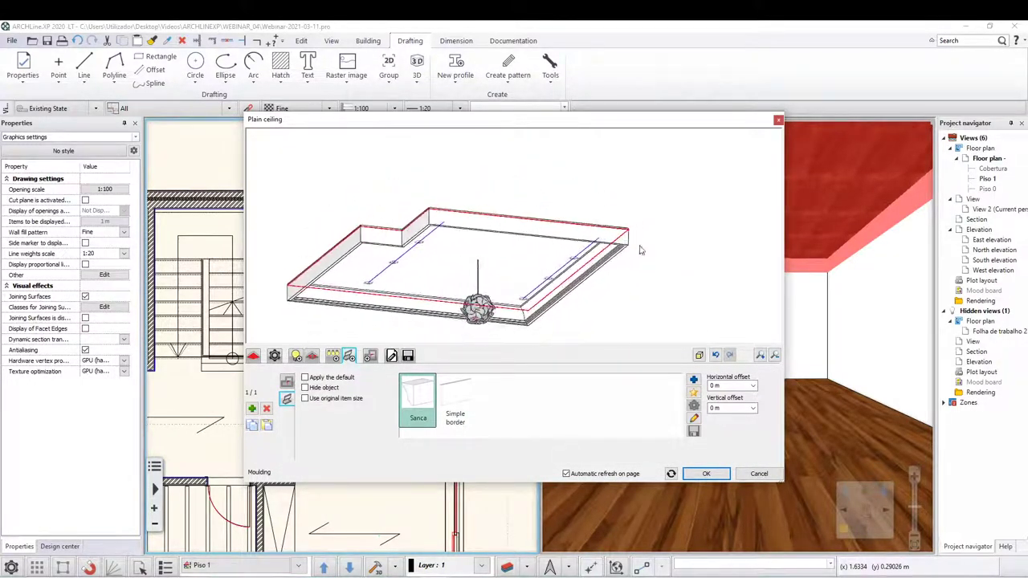
scroll(587, 250, "up", 3)
scroll(441, 277, "down", 4)
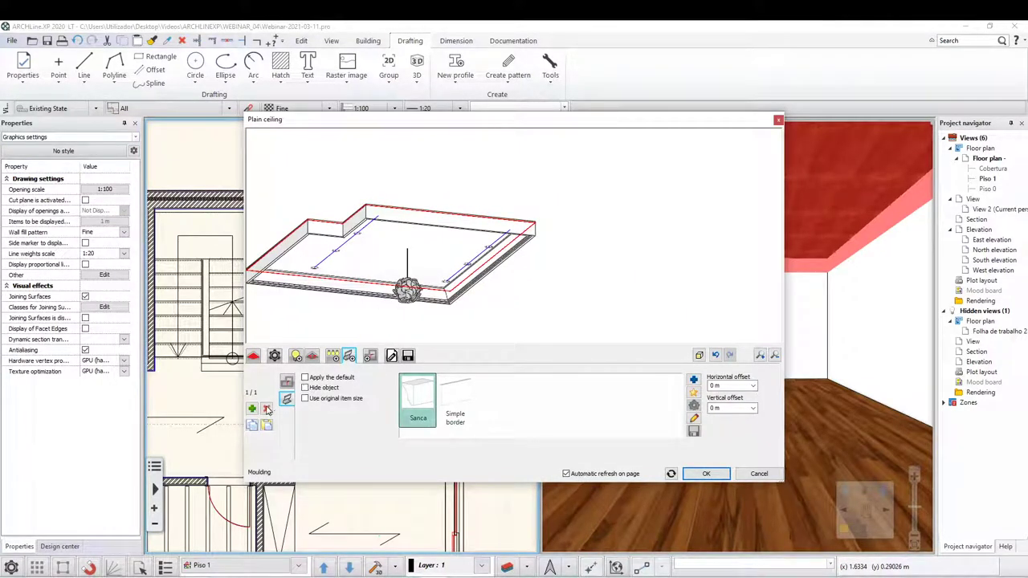
mouse_move(446, 295)
left_mouse_down()
mouse_move(408, 320)
mouse_move(472, 240)
left_mouse_up()
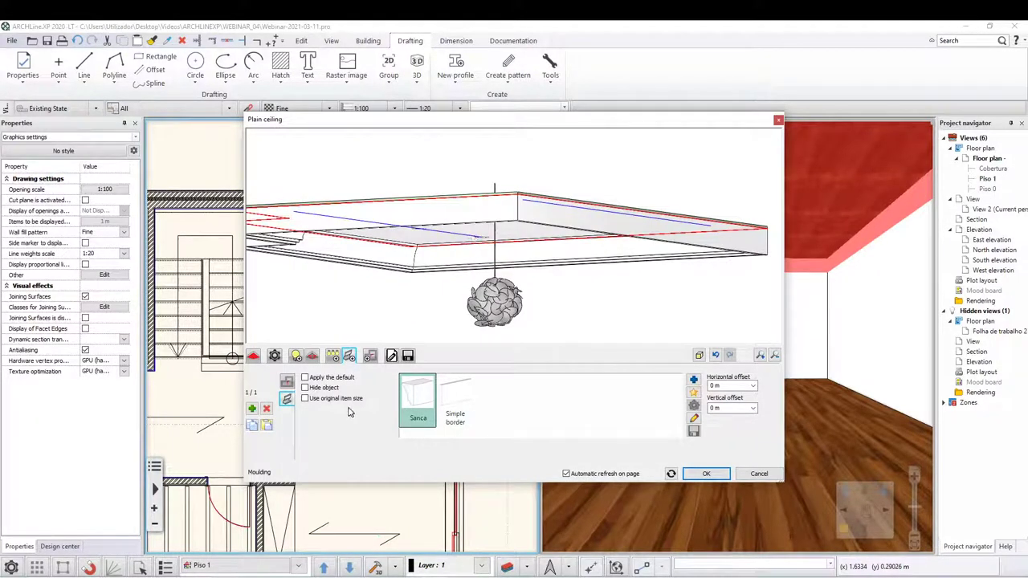
left_click(287, 400)
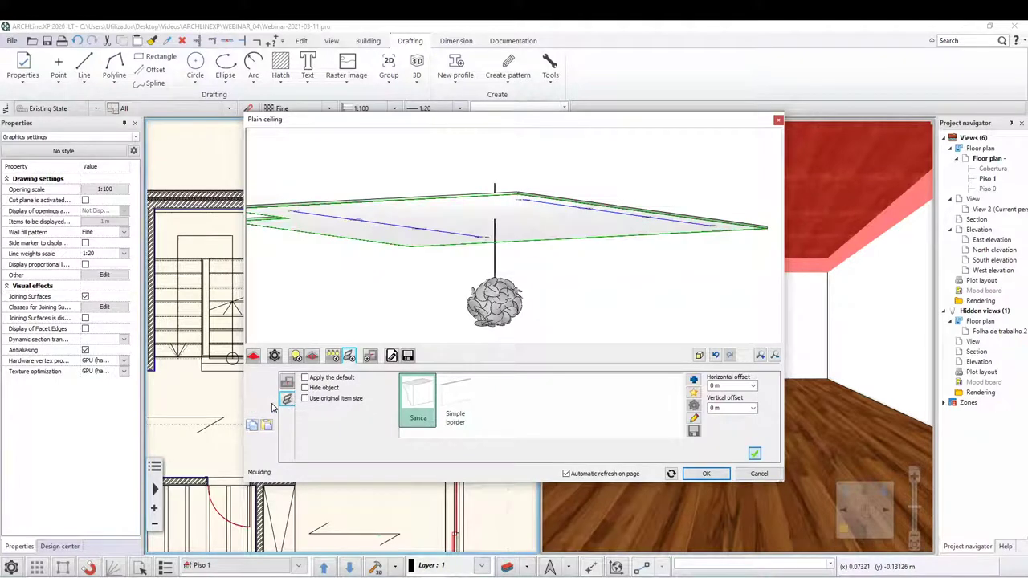
left_click_drag(529, 237, 578, 233)
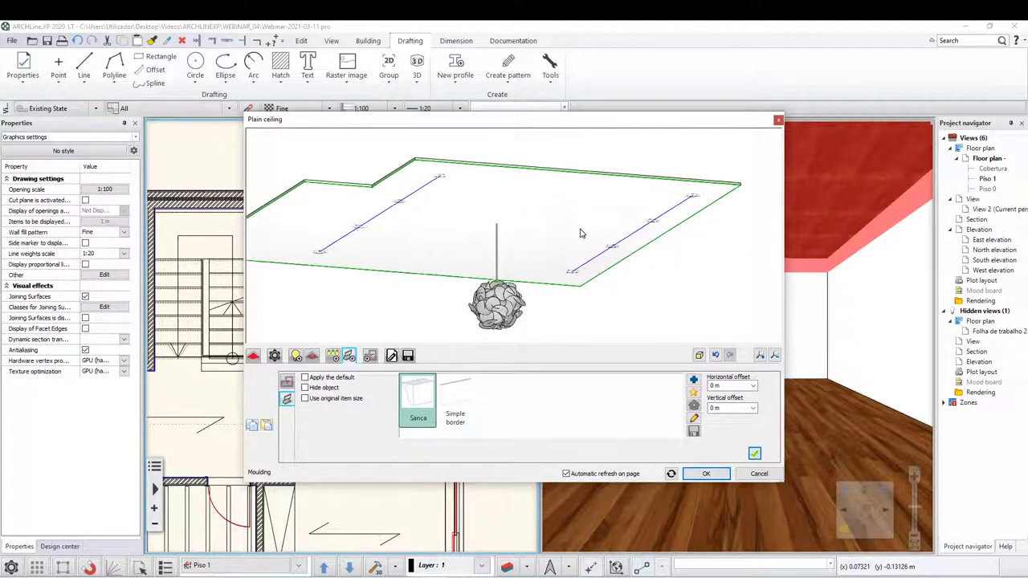
Choose the Automatic hole profile and add the L-shaped opening around the pendant lamp.
left_click(370, 355)
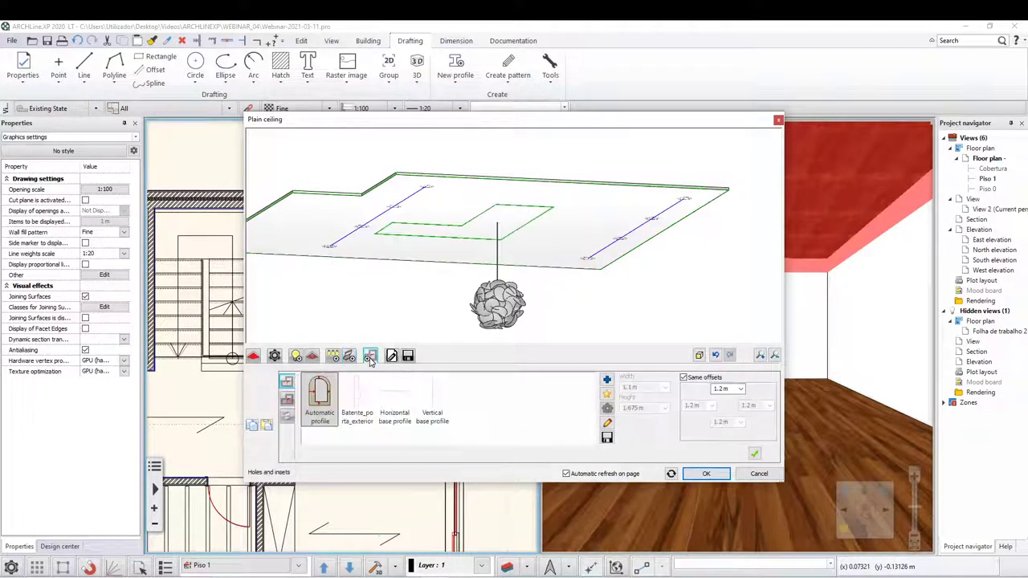
right_click(425, 432)
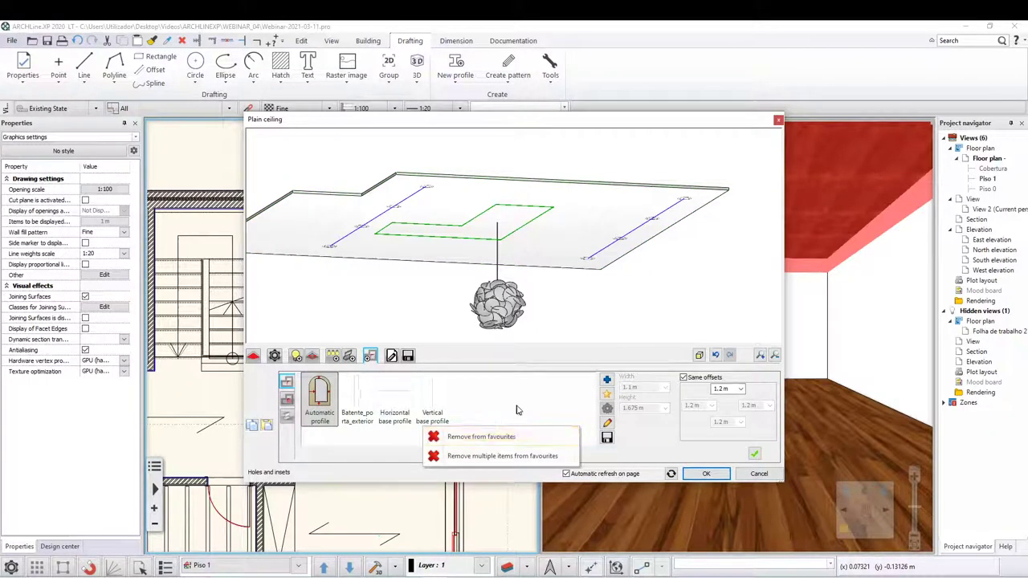
left_click(518, 409)
left_click(321, 394)
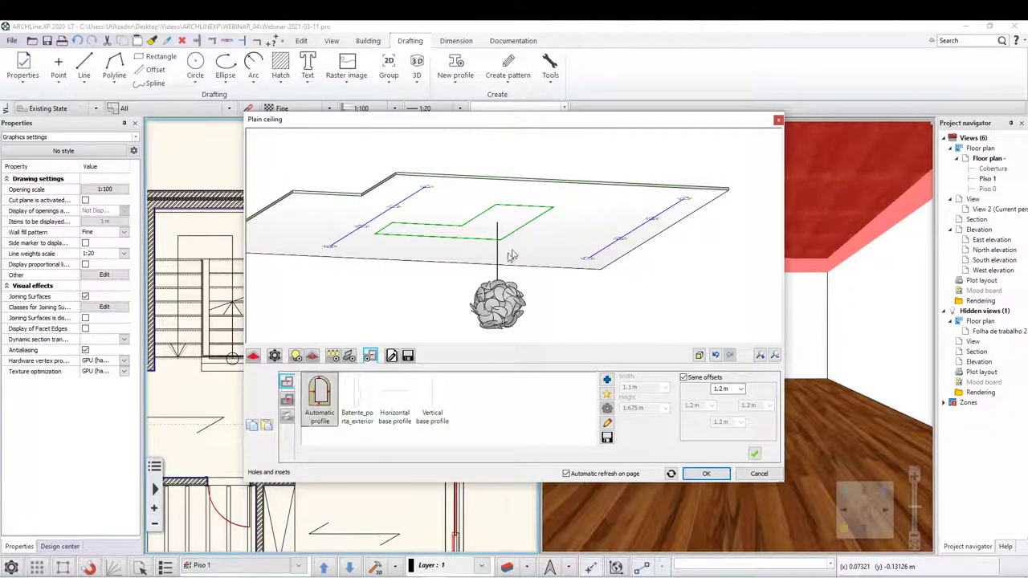
mouse_move(509, 195)
left_mouse_down()
mouse_move(468, 241)
mouse_move(499, 235)
mouse_move(505, 212)
mouse_move(551, 217)
mouse_move(541, 237)
mouse_move(518, 225)
mouse_move(460, 269)
mouse_move(482, 254)
mouse_move(512, 276)
mouse_move(508, 265)
mouse_move(551, 252)
mouse_move(556, 196)
mouse_move(551, 232)
mouse_move(528, 268)
mouse_move(561, 285)
left_mouse_up()
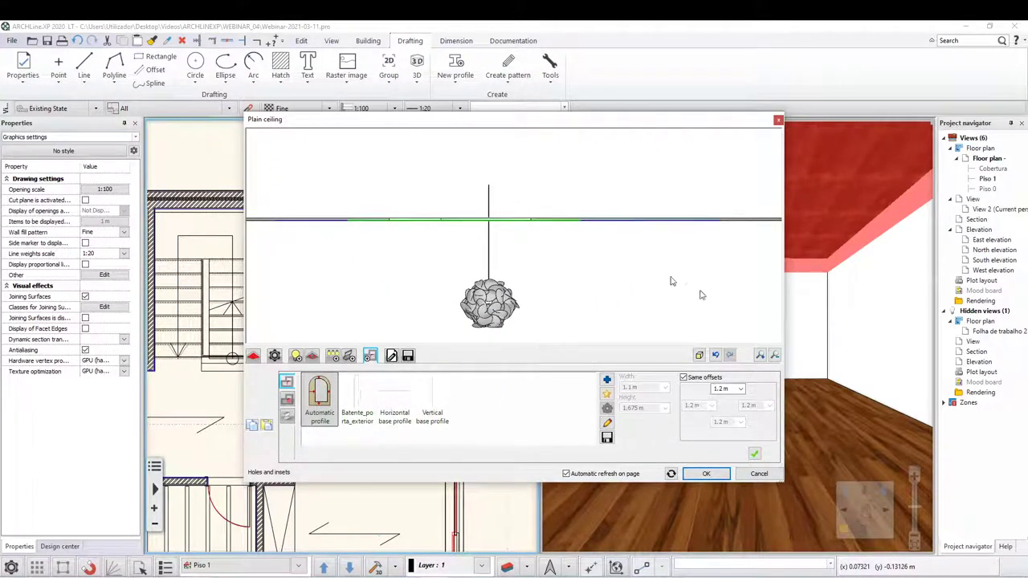
left_click_drag(702, 293, 635, 232)
left_click(754, 455)
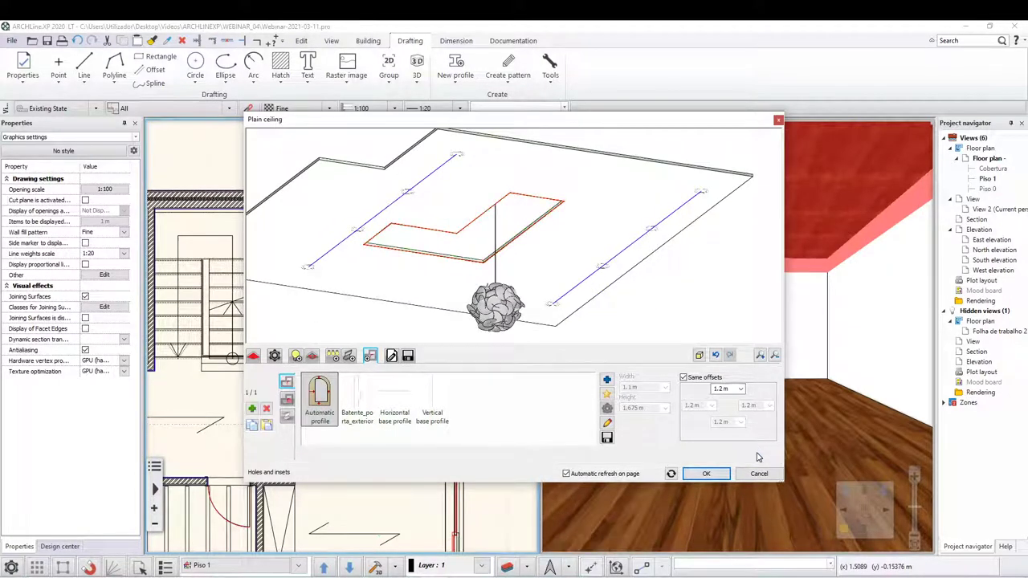
mouse_move(528, 256)
left_mouse_down()
mouse_move(514, 261)
mouse_move(566, 318)
mouse_move(429, 311)
left_mouse_up()
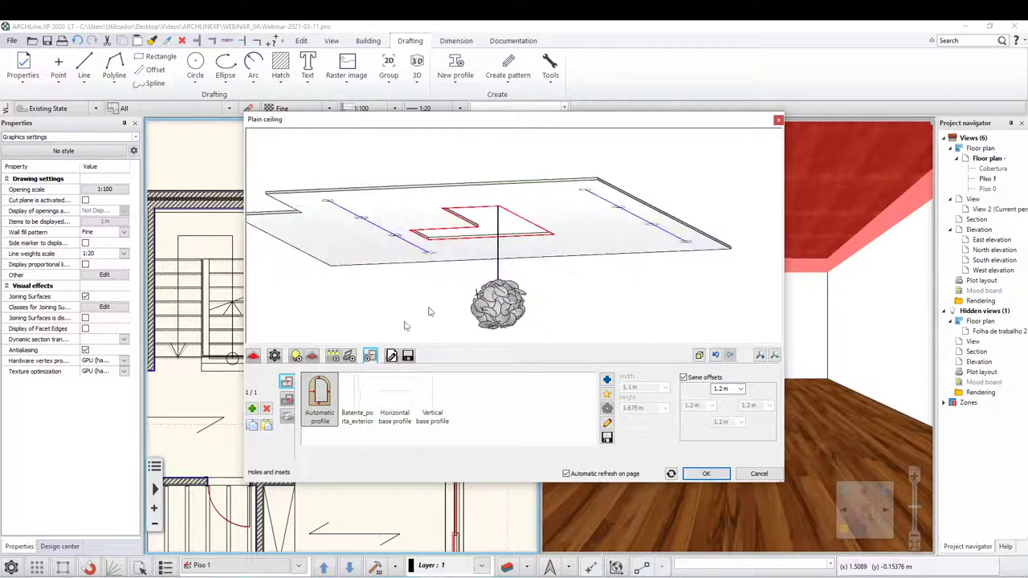
left_click(288, 401)
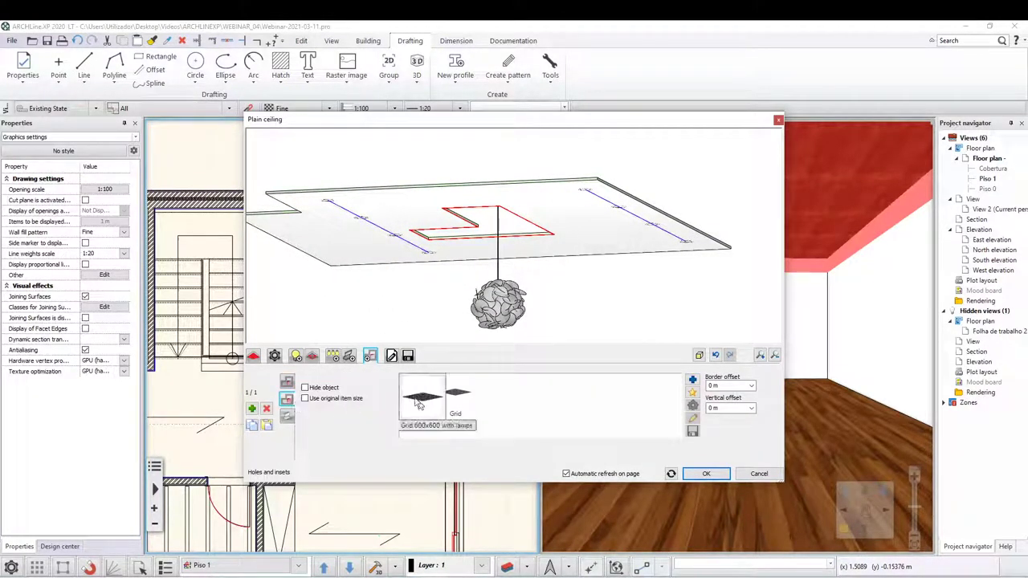
Pick the Plain ceiling object as the opening's inset instead of Grid.
left_click(693, 380)
left_click(598, 273)
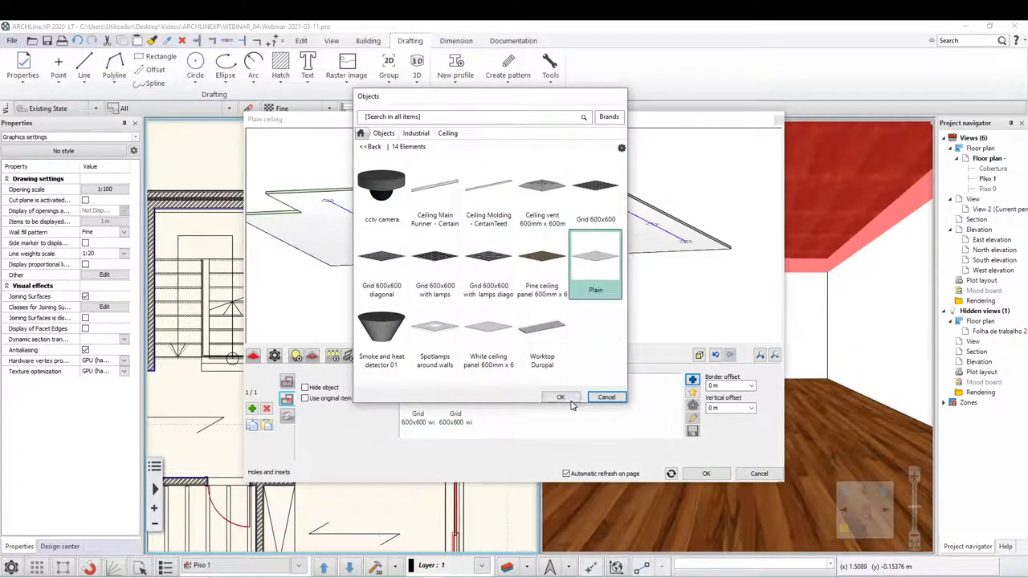
left_click(561, 397)
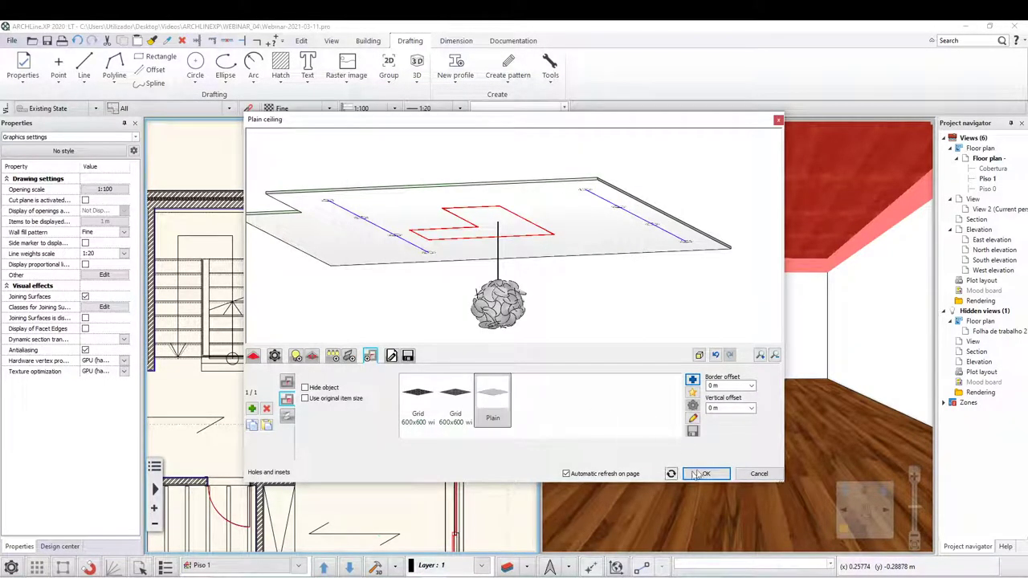
left_click(251, 409)
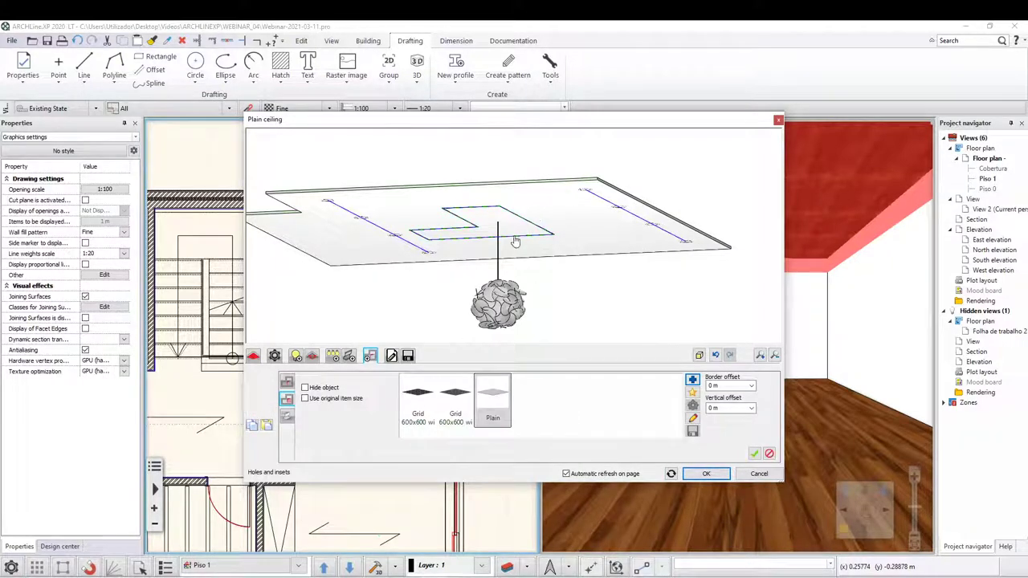
key("Return")
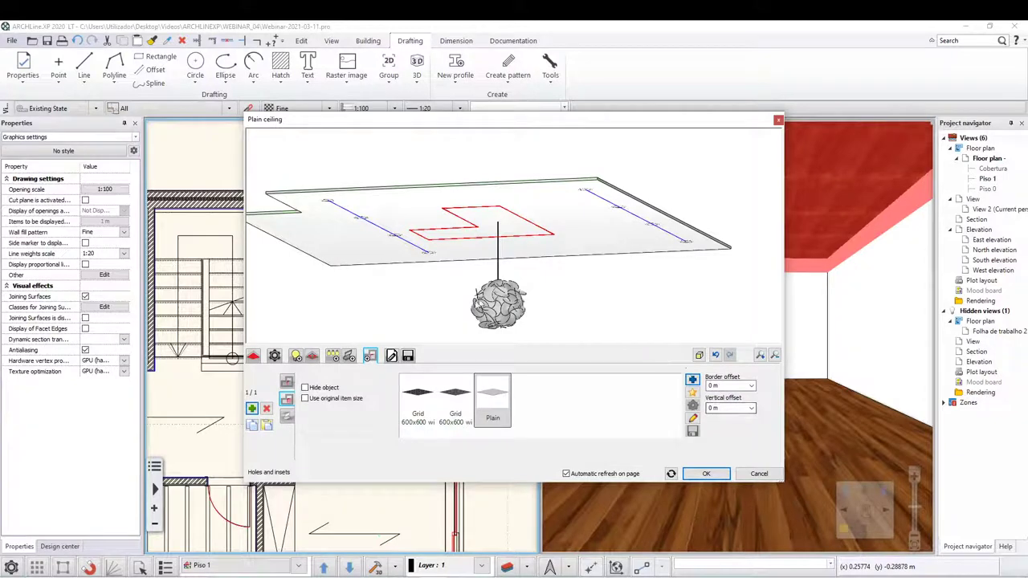
Set the inset's border offset and vertical offset to 0.1 m.
double_click(717, 385)
double_click(737, 408)
type(",1")
key("Return")
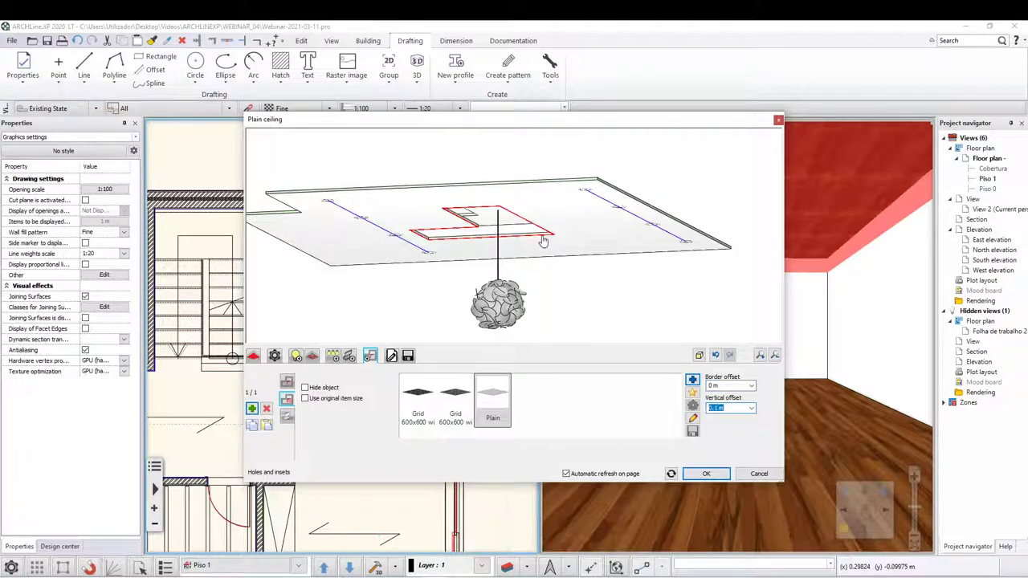
left_click_drag(543, 241, 550, 235)
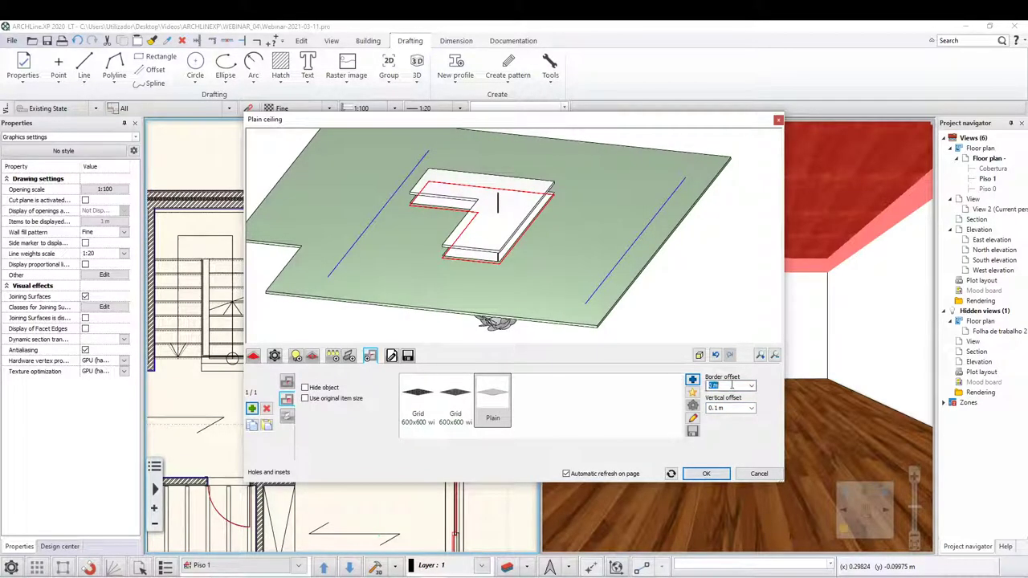
type("0")
key("Tab")
mouse_move(533, 310)
left_mouse_down()
mouse_move(518, 303)
mouse_move(543, 293)
mouse_move(464, 249)
left_mouse_up()
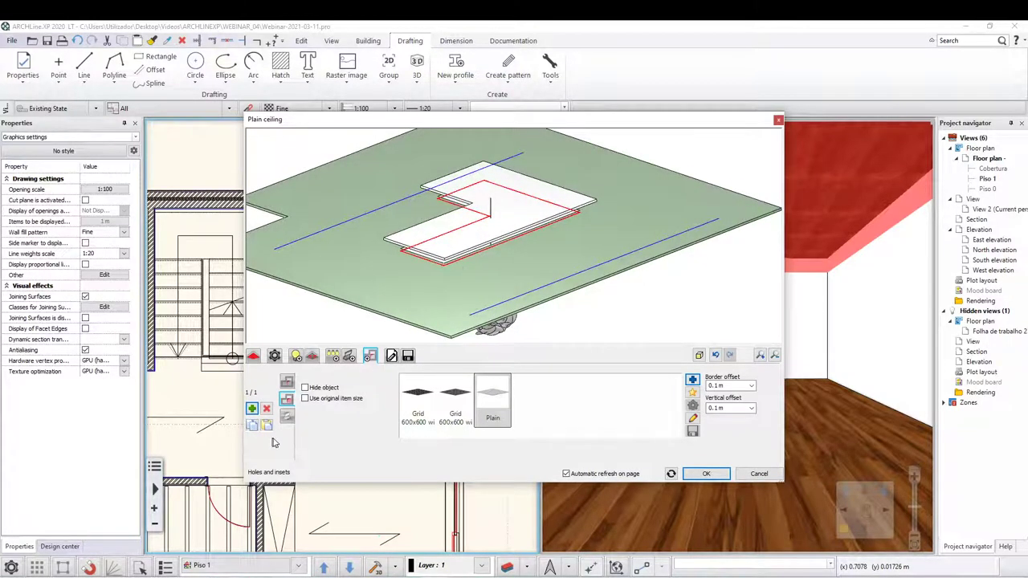
Apply a Simple border edge with 0.1 m horizontal and 0.02 m vertical offsets.
left_click(287, 417)
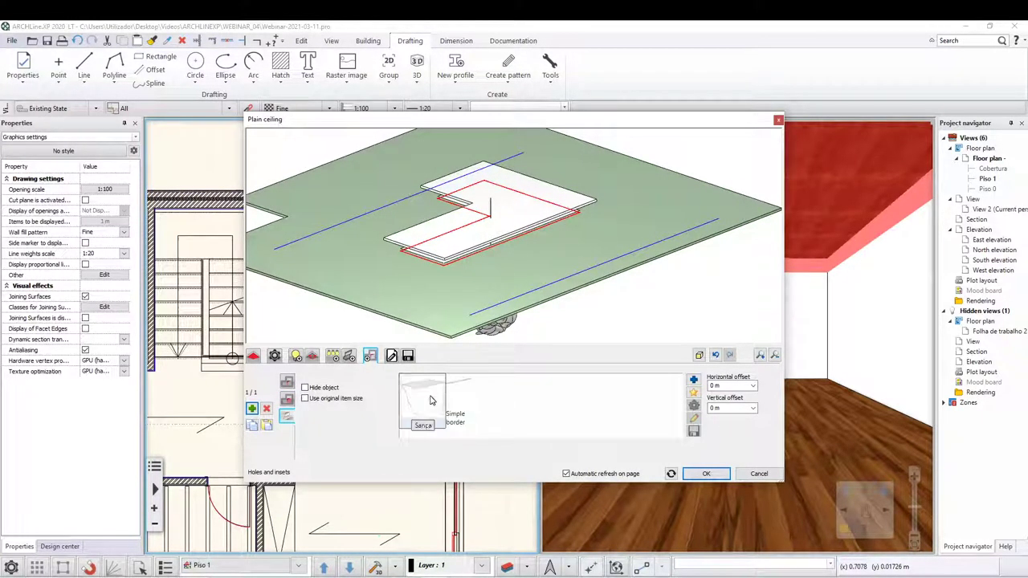
left_click(464, 400)
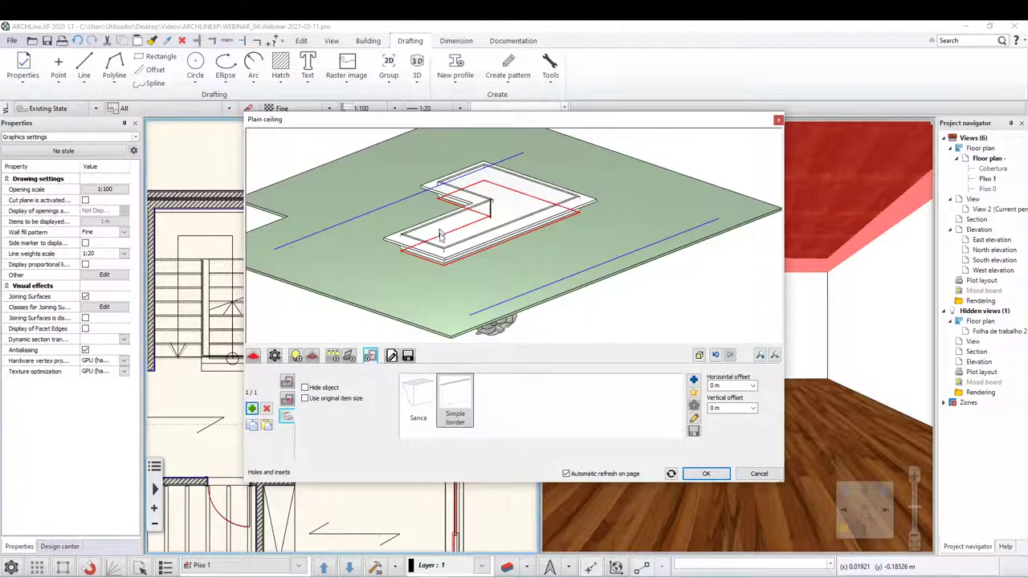
scroll(440, 235, "up", 3)
type("0.1")
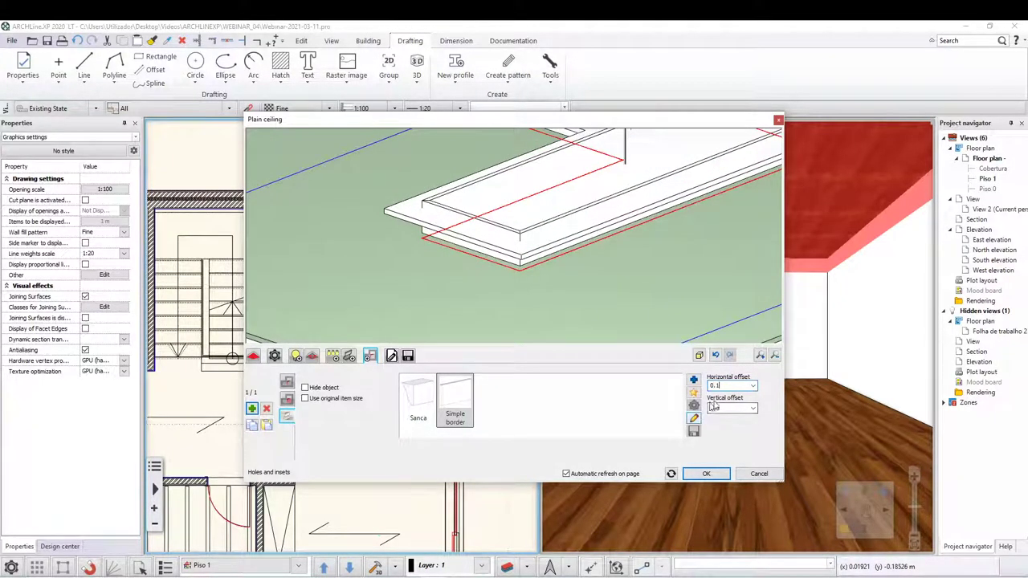
key("Return")
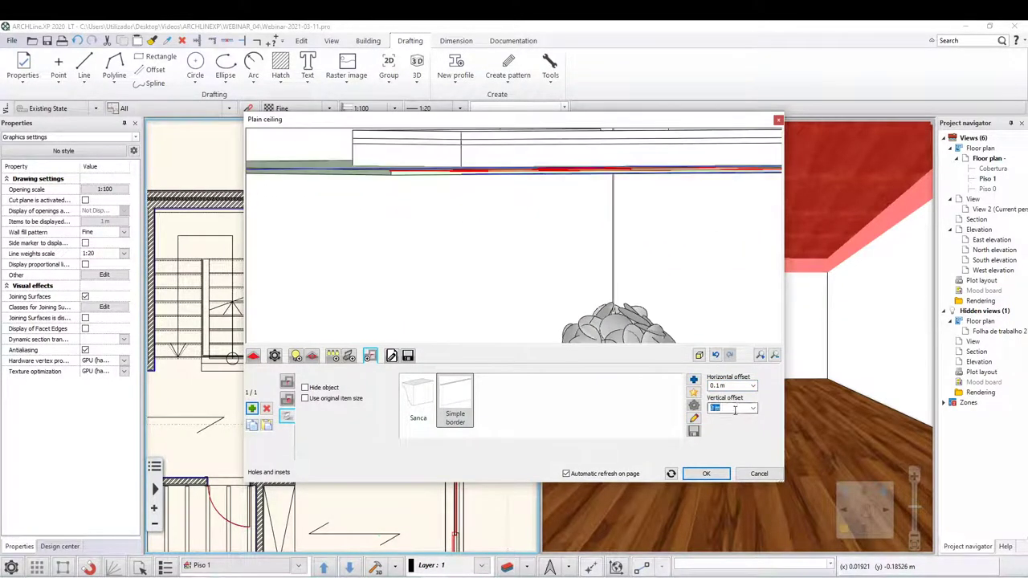
type("2")
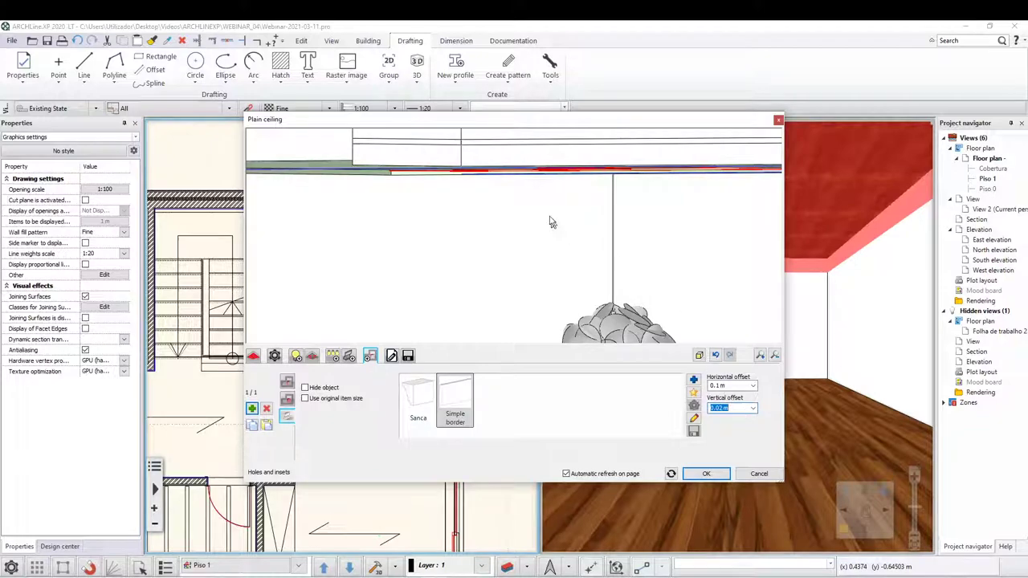
key("Return")
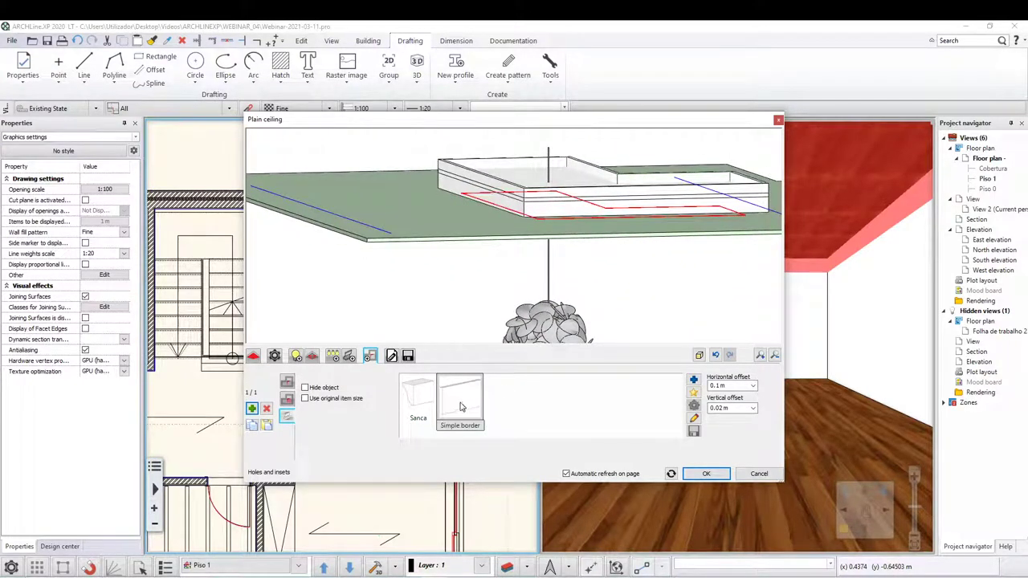
Try a 0.08 m moulding height in the Moulding editor, then leave without saving.
left_click(693, 381)
left_click(618, 398)
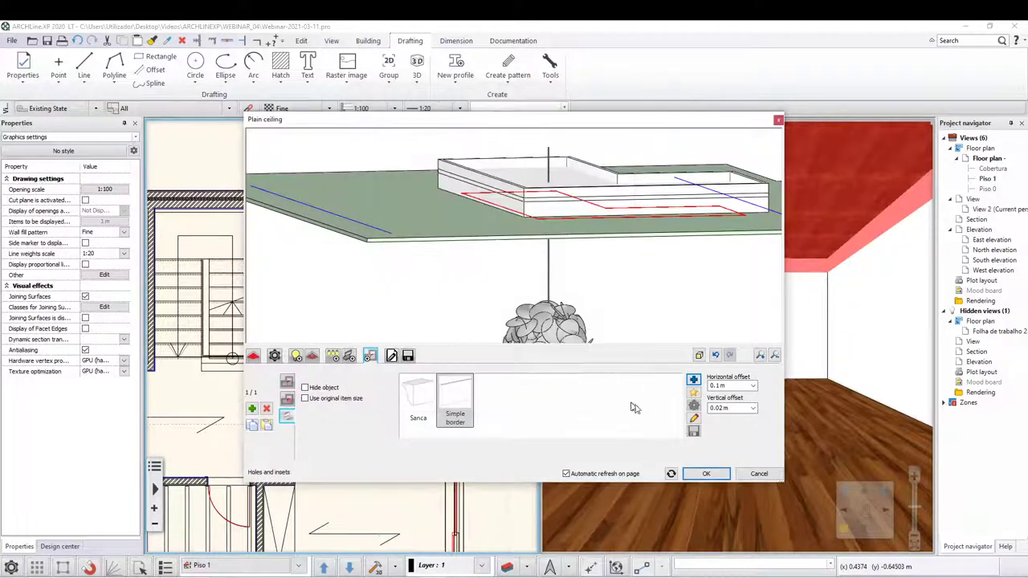
left_click(695, 418)
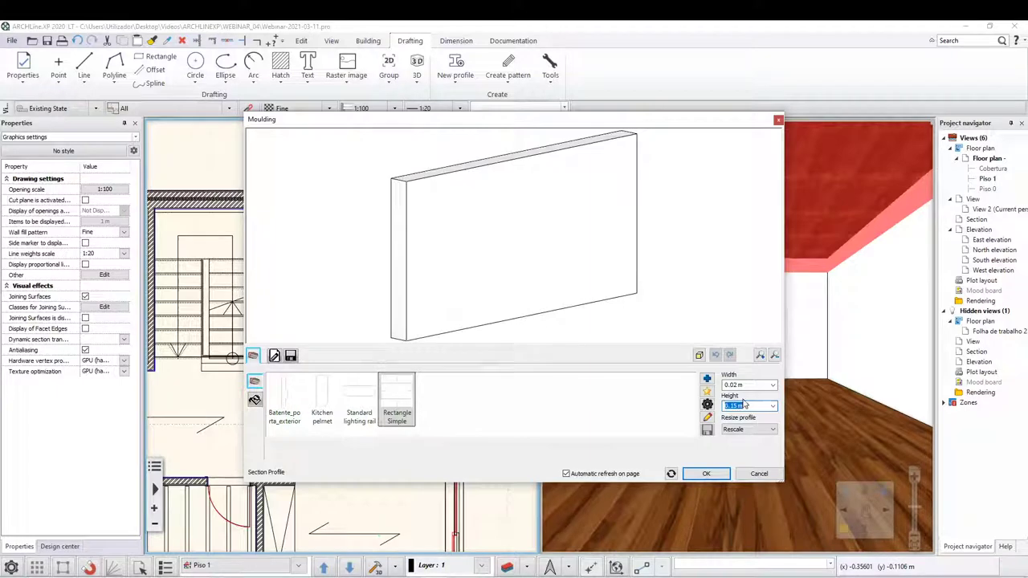
type("0.08")
left_click(695, 475)
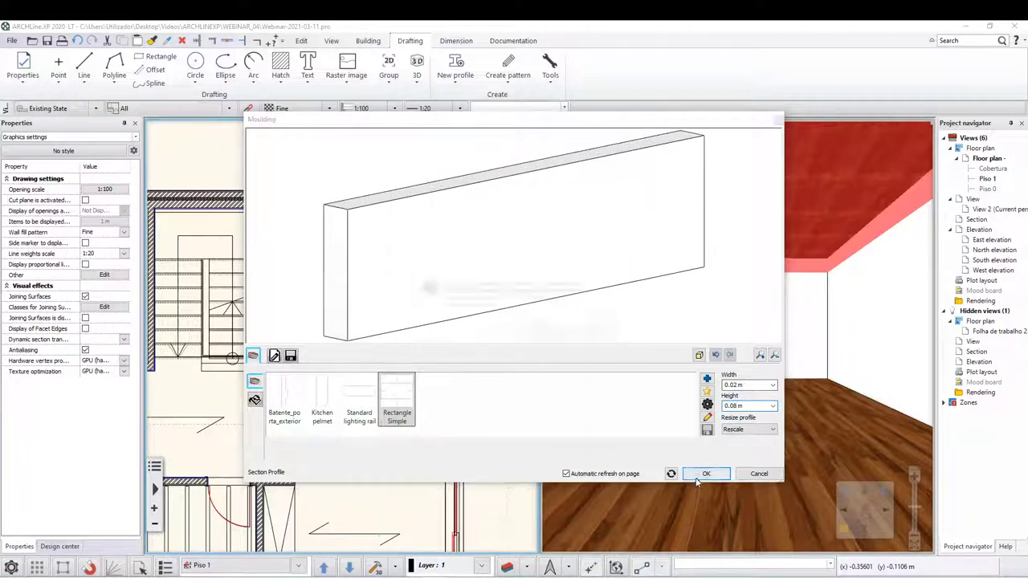
left_click(544, 332)
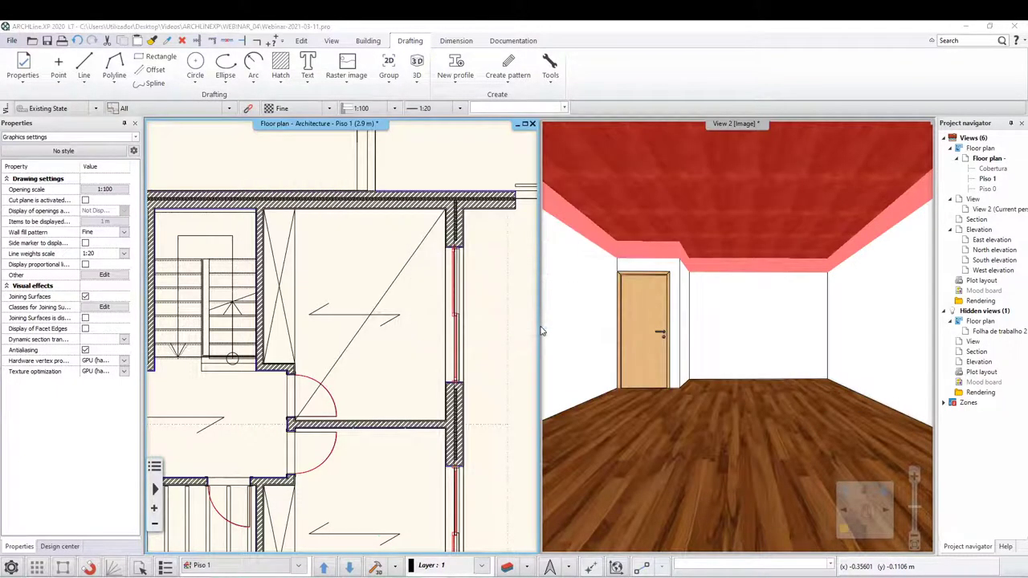
View the bordered ceiling edge-on in the preview and return to the hole profile options.
mouse_move(551, 268)
left_mouse_down()
mouse_move(507, 227)
mouse_move(501, 259)
mouse_move(530, 155)
mouse_move(487, 276)
mouse_move(418, 245)
mouse_move(438, 237)
mouse_move(460, 246)
mouse_move(428, 241)
left_mouse_up()
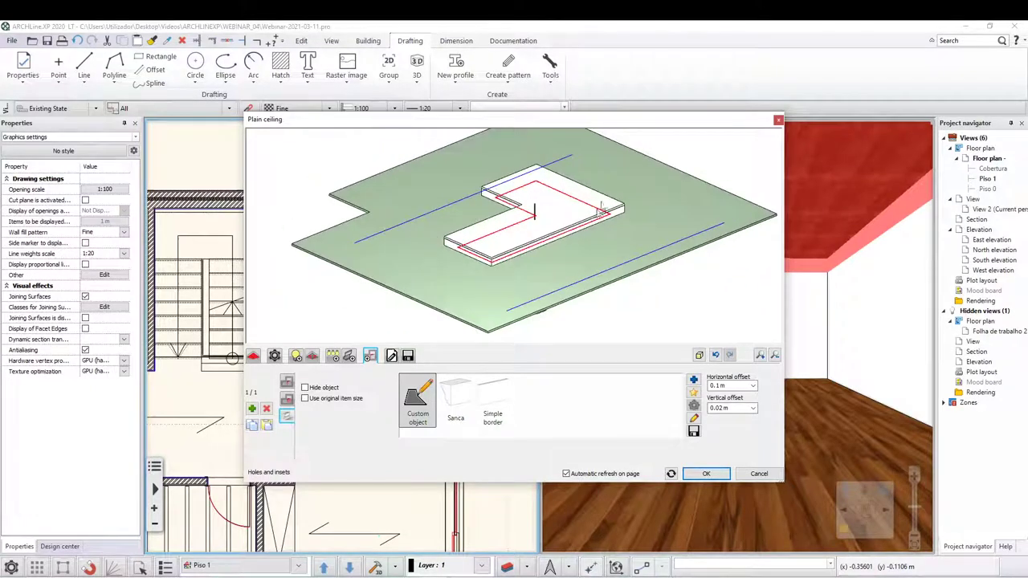
scroll(601, 206, "up", 3)
scroll(488, 252, "up", 3)
scroll(480, 252, "up", 2)
scroll(477, 240, "up", 2)
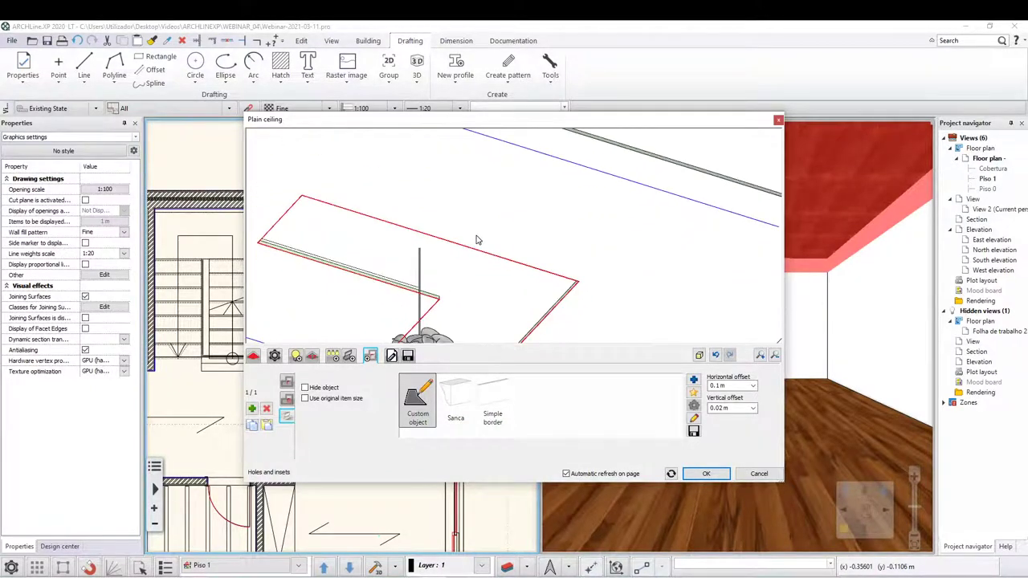
mouse_move(476, 239)
left_mouse_down()
mouse_move(541, 262)
mouse_move(472, 295)
mouse_move(461, 286)
left_mouse_up()
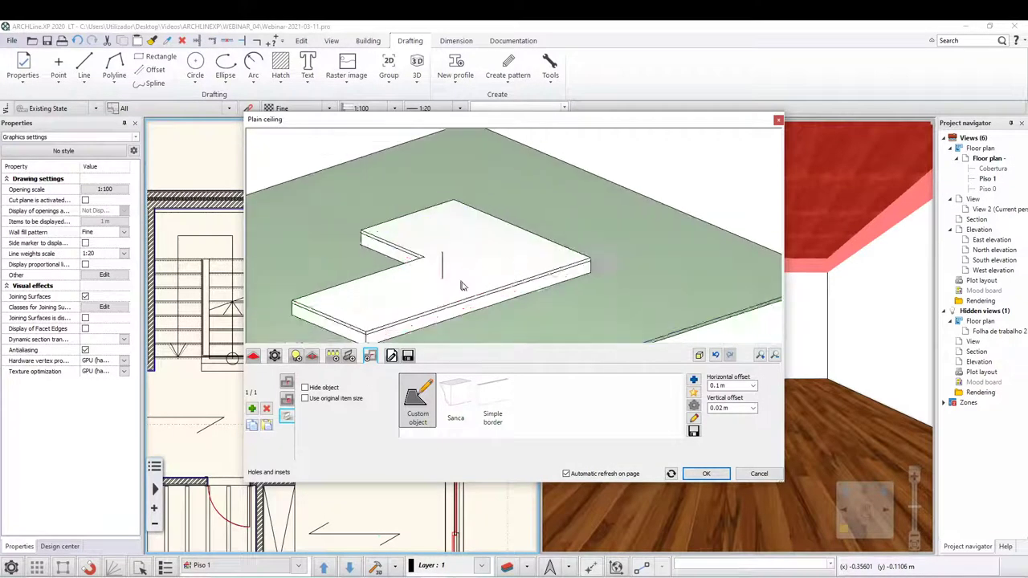
left_click(288, 382)
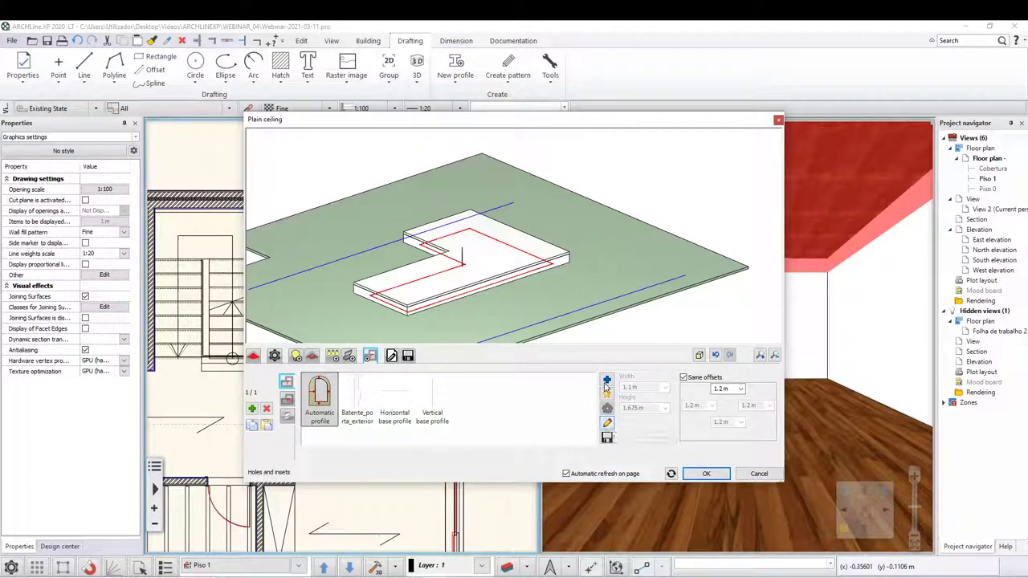
Start defining a custom ceiling profile on the floor plan.
left_click(606, 380)
left_click(606, 397)
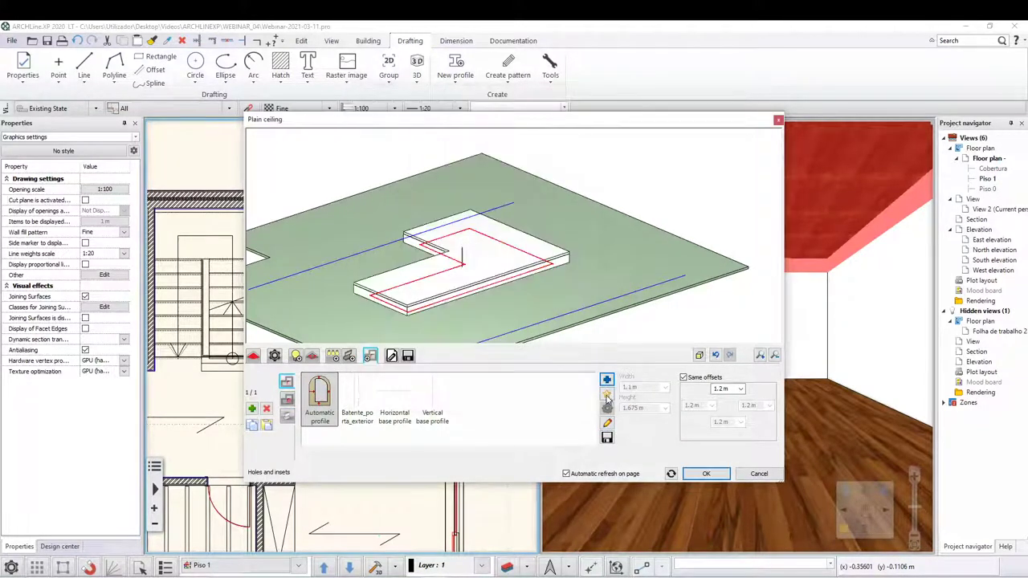
left_click(608, 399)
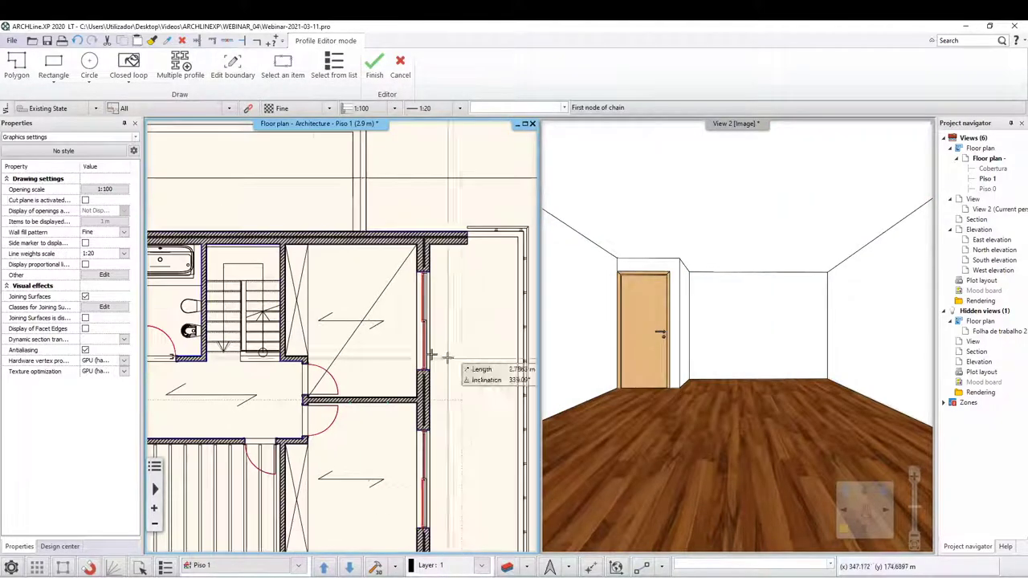
Place outline nodes at the top wall, the wall end and a wall endpoint on Piso 1.
scroll(339, 290, "up", 1)
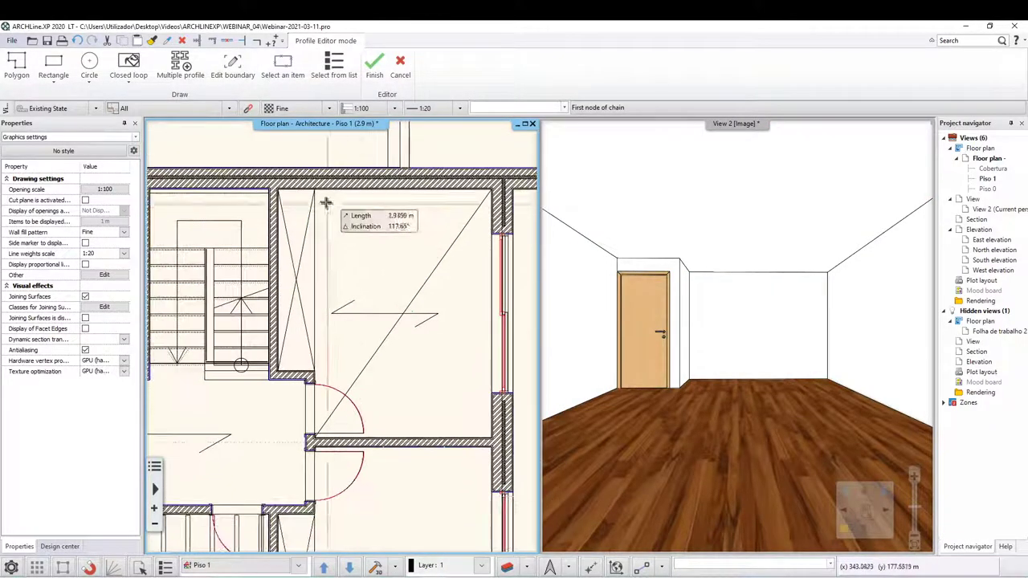
left_click(314, 190)
scroll(312, 438, "up", 3)
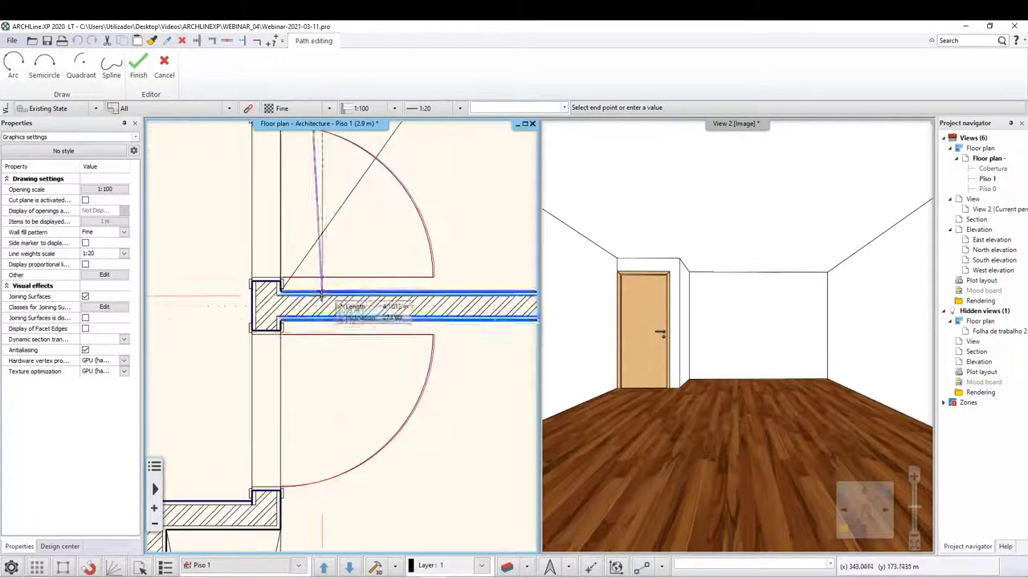
left_click(322, 289)
scroll(321, 289, "down", 2)
middle_click_drag(211, 340, 322, 292)
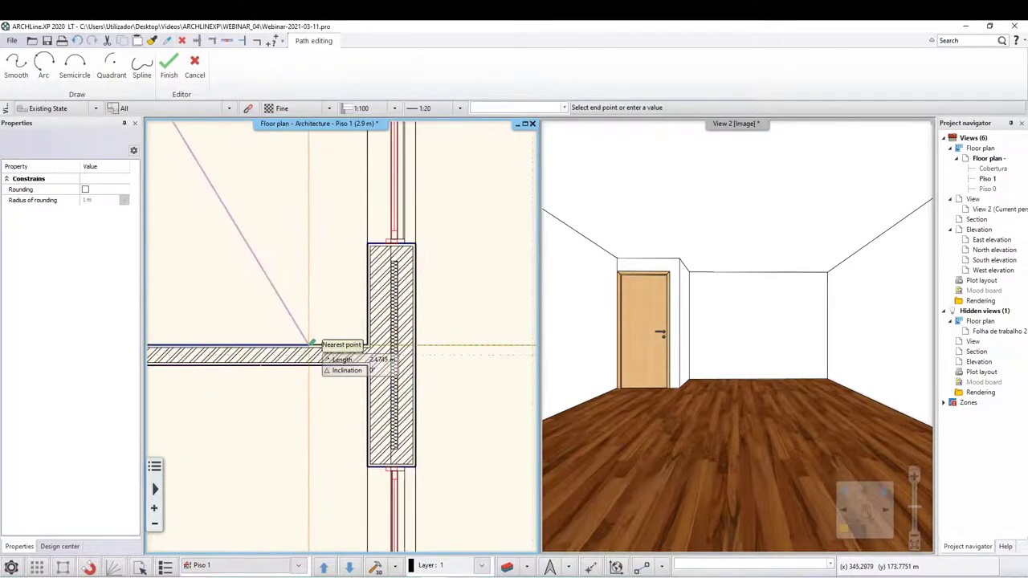
scroll(366, 343, "up", 1)
scroll(366, 344, "down", 2)
middle_click_drag(377, 449, 386, 301)
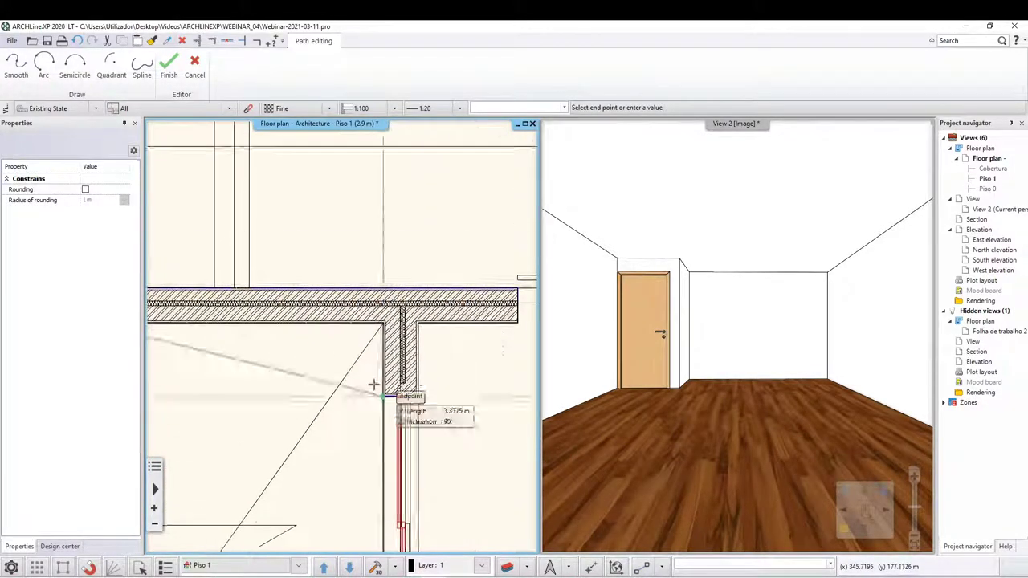
scroll(386, 315, "up", 2)
left_click(384, 316)
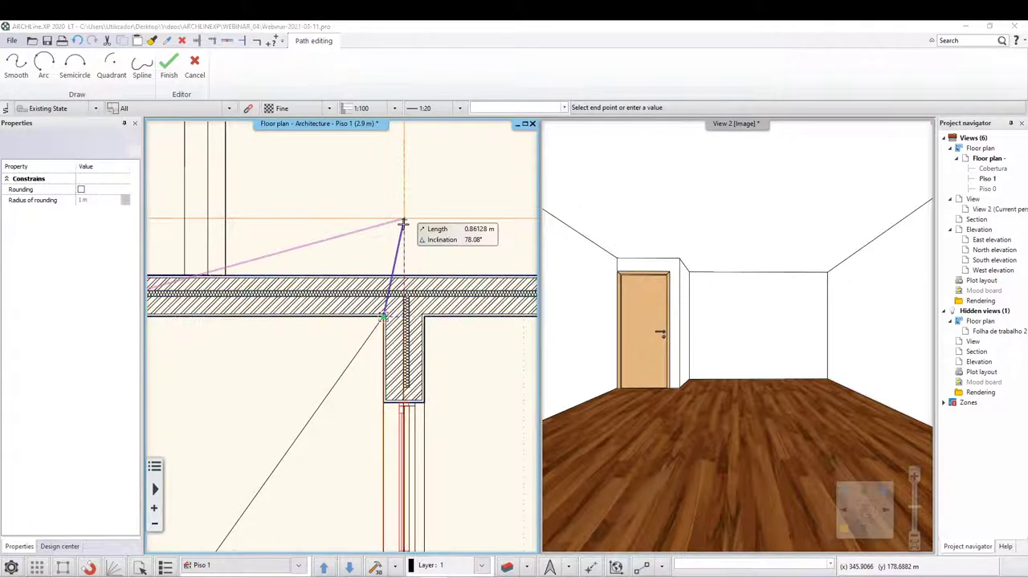
Close the traced outline, then delete the custom profile so Automatic profile remains.
left_click(403, 224)
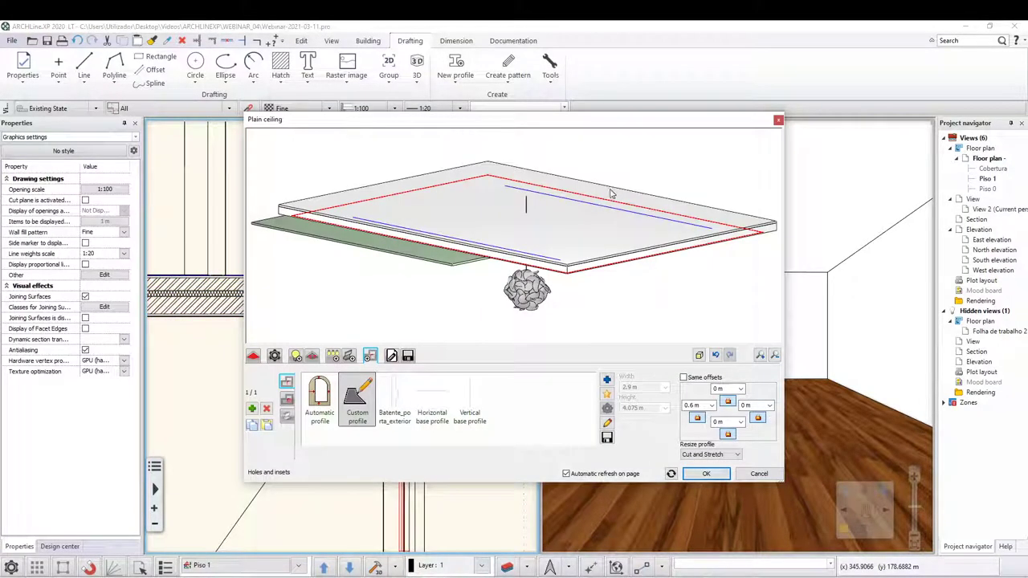
mouse_move(508, 158)
left_mouse_down()
mouse_move(523, 206)
mouse_move(536, 90)
left_mouse_up()
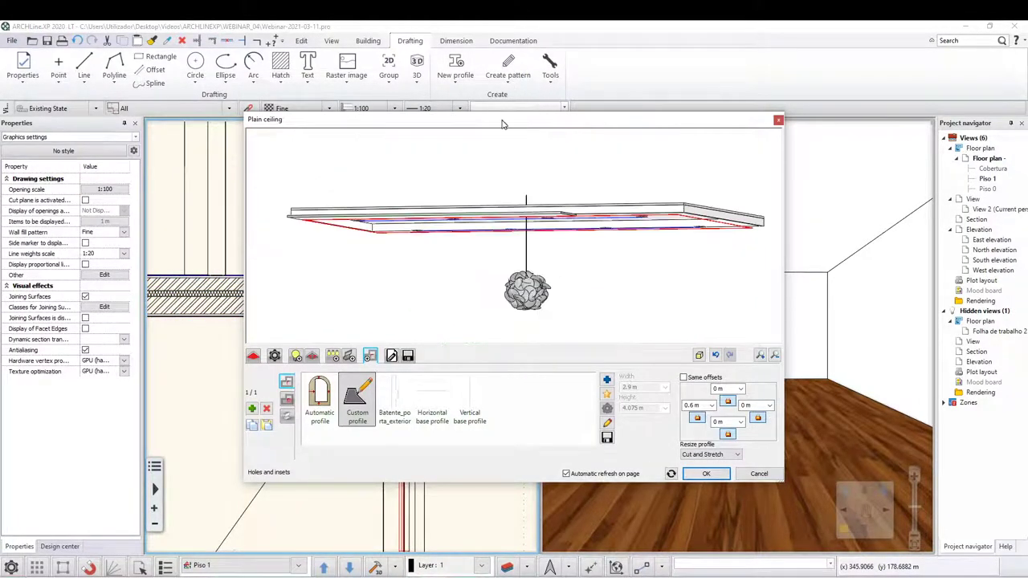
mouse_move(503, 125)
left_mouse_down()
mouse_move(487, 224)
mouse_move(514, 182)
mouse_move(482, 179)
left_mouse_up()
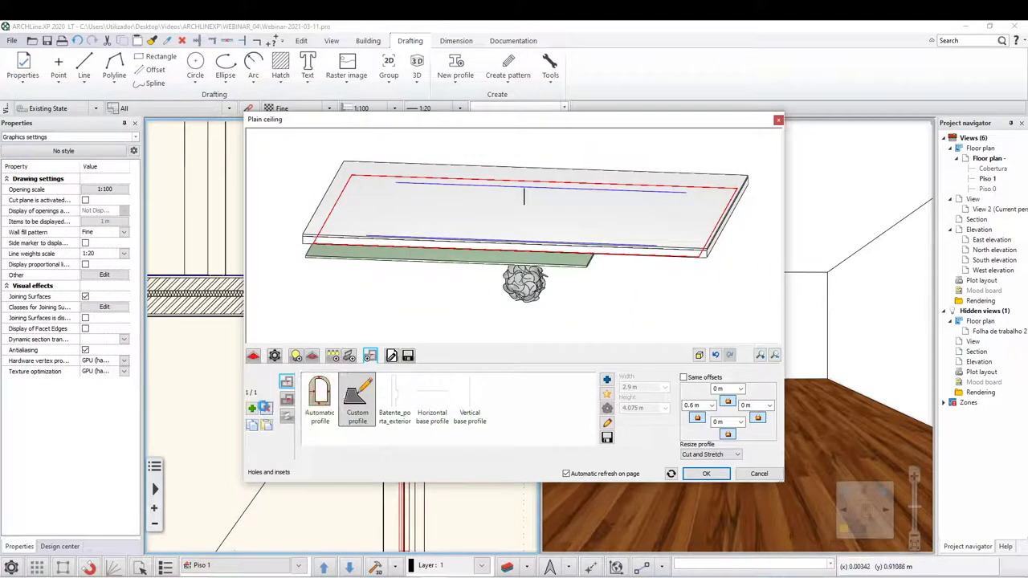
left_click(268, 410)
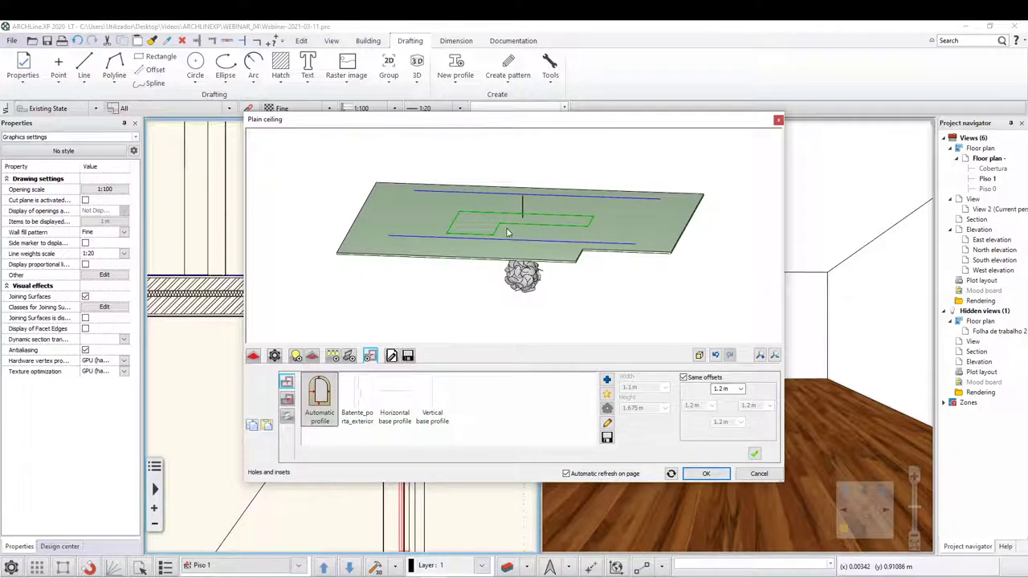
mouse_move(506, 231)
left_mouse_down()
mouse_move(551, 153)
mouse_move(402, 311)
left_mouse_up()
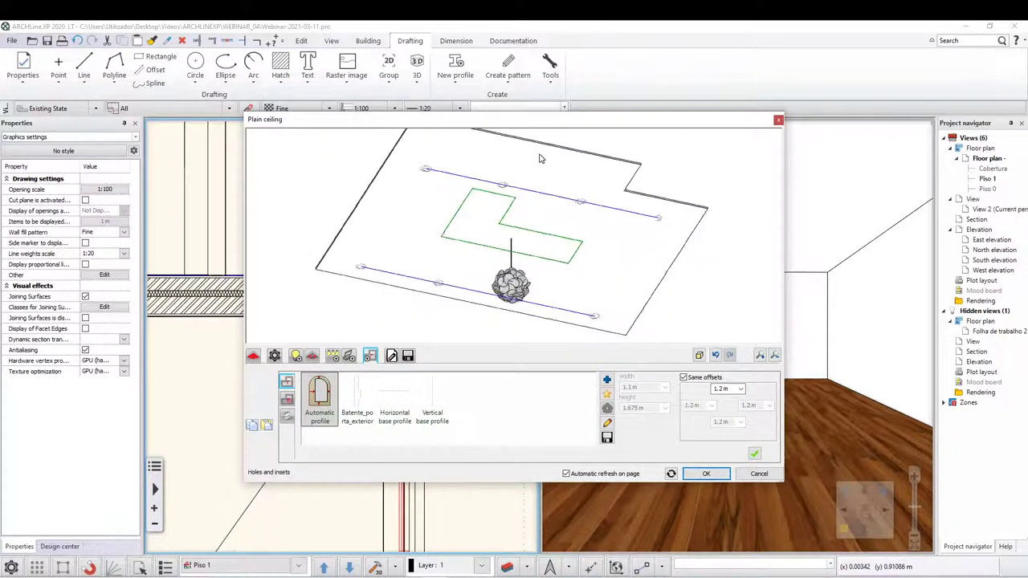
Try the LUMINARIA recessed light as the ceiling lamp and view its placement settings.
left_click(296, 355)
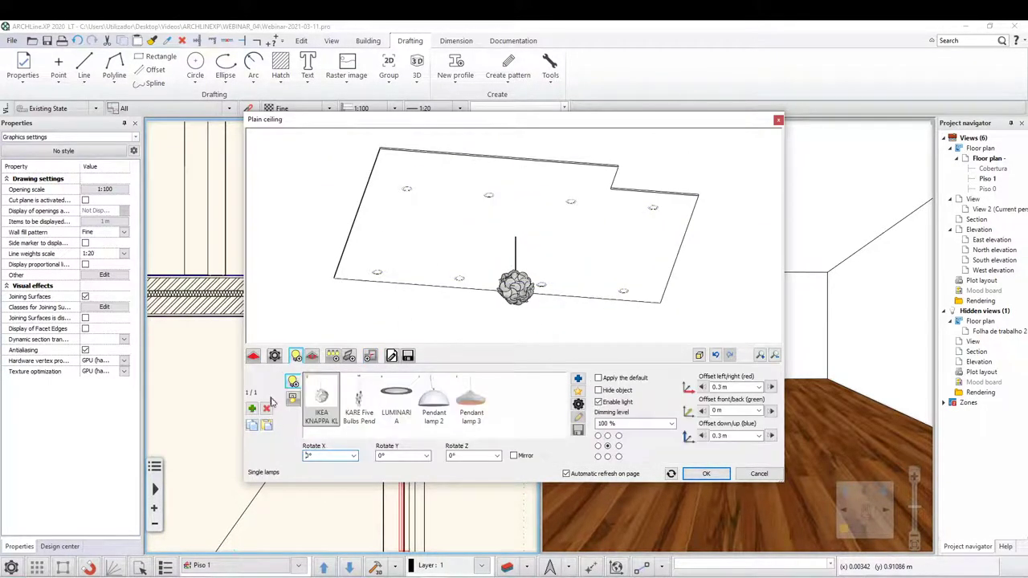
left_click(396, 397)
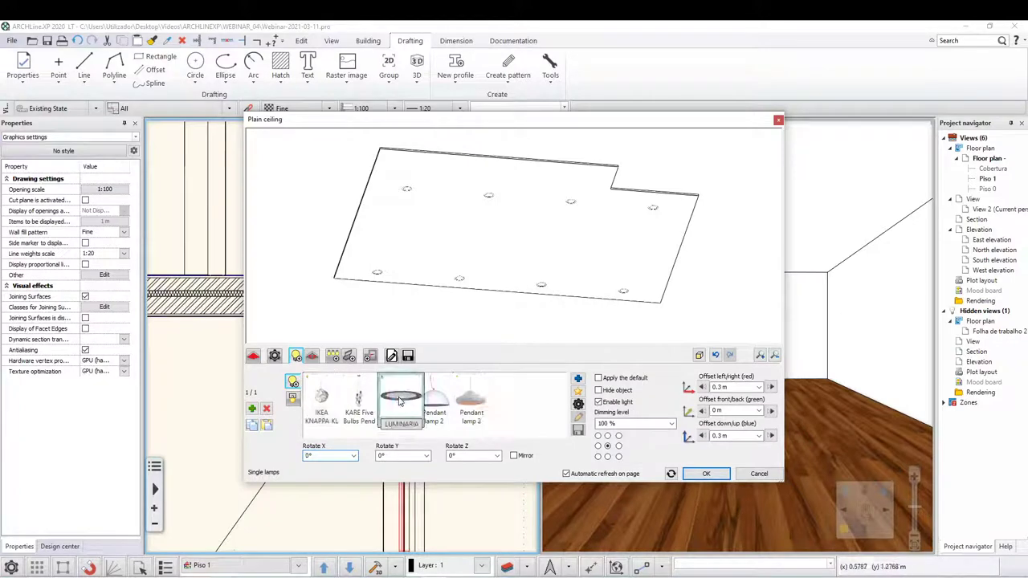
left_click(579, 403)
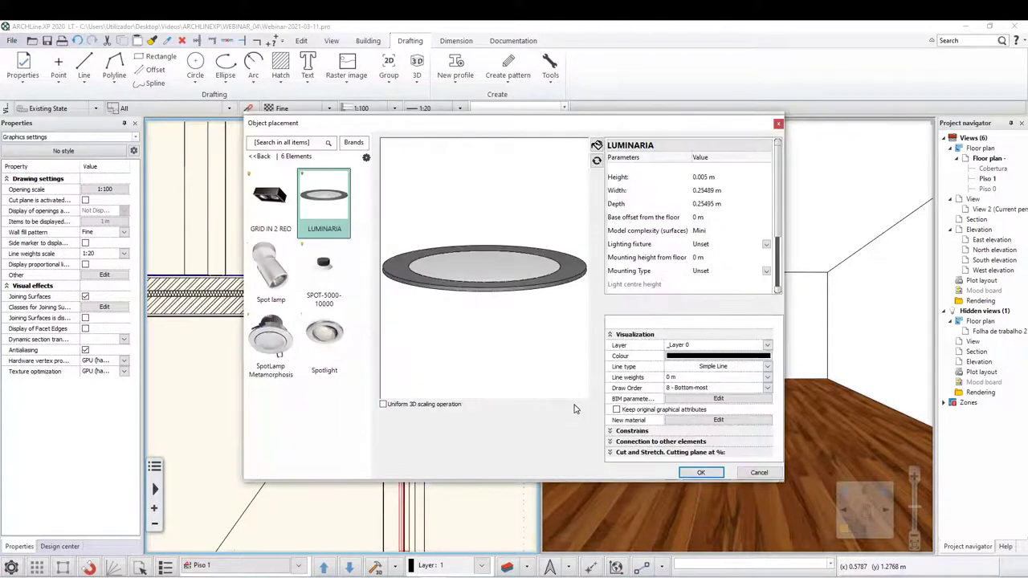
left_click(779, 124)
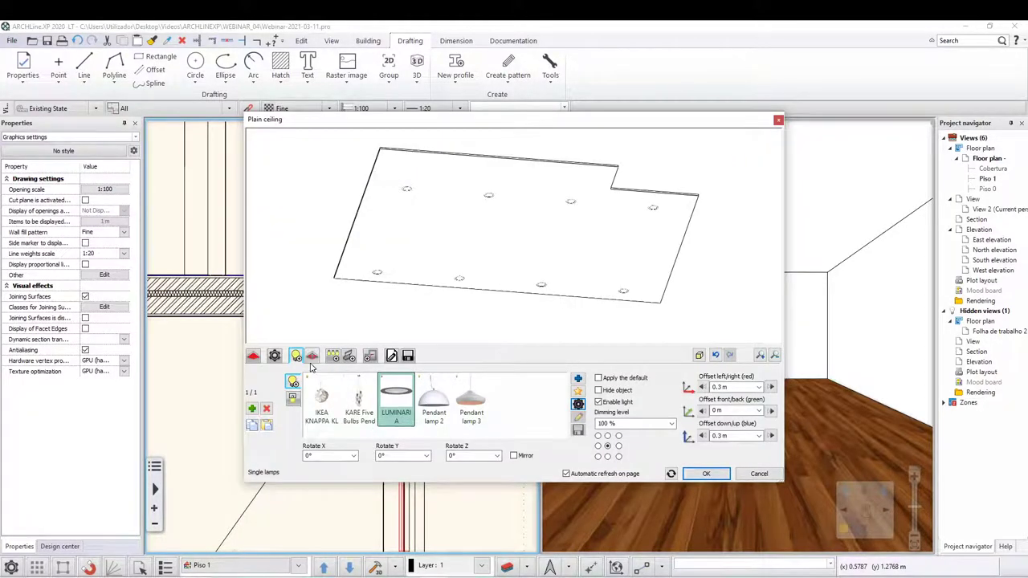
Select the 'alinhamento com 2 projectores' spot series and open its lighting settings.
left_click(274, 355)
left_click(253, 393)
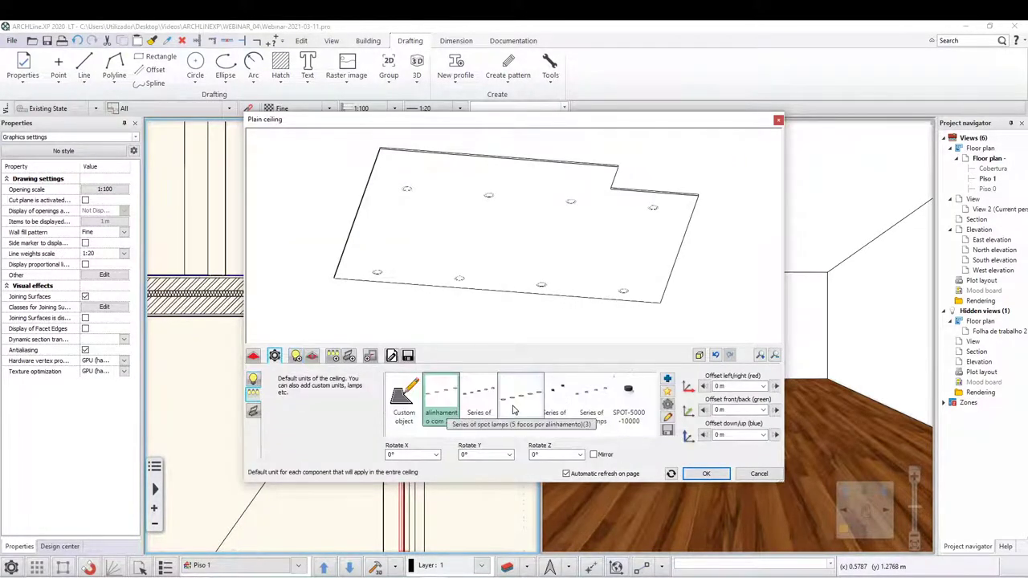
left_click(444, 401)
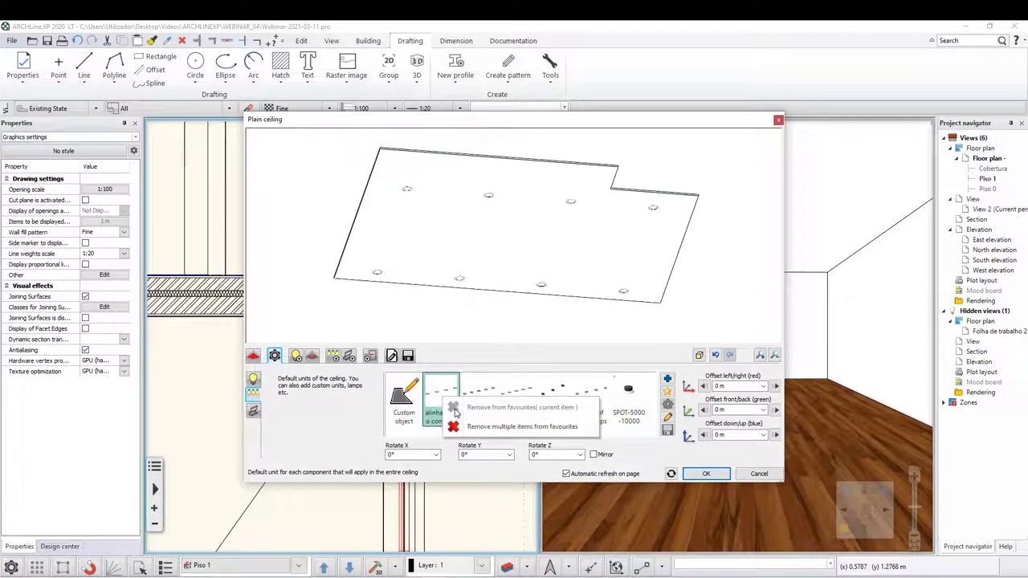
left_click(670, 417)
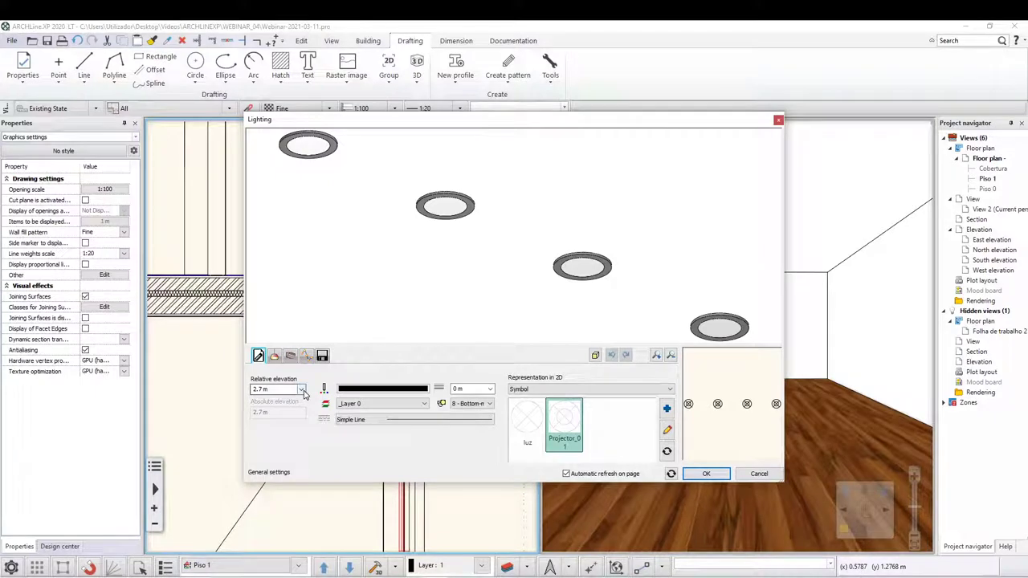
Set the spots' Bottom Bound to 'CE - False ceiling' with a 0 m offset.
left_click(301, 390)
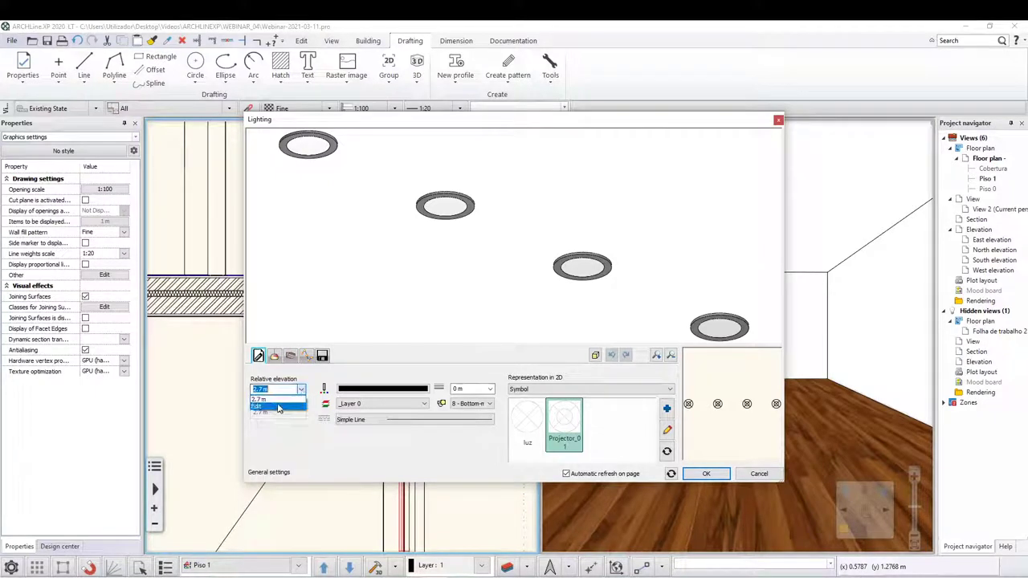
left_click(280, 410)
left_click(434, 334)
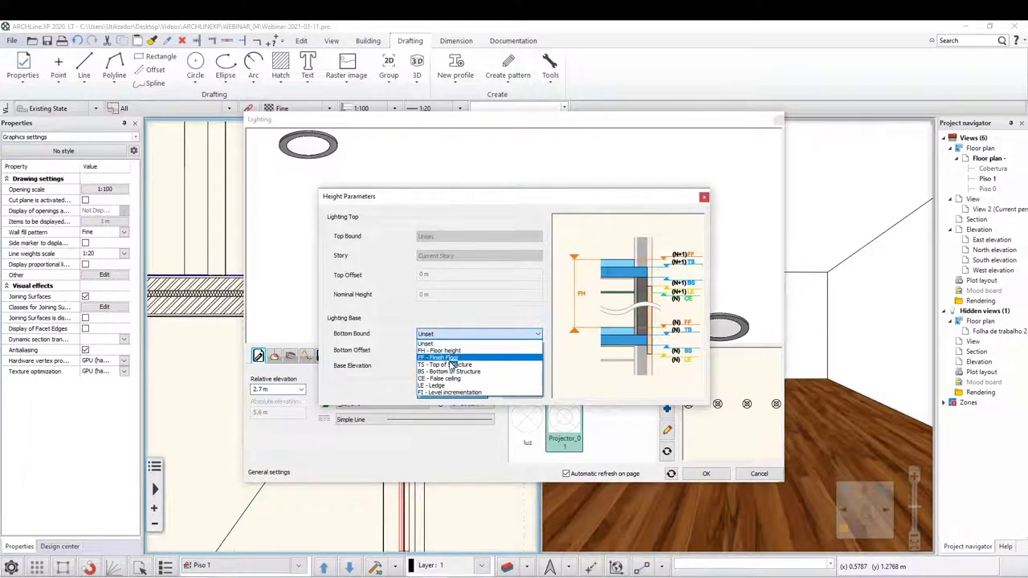
left_click(458, 383)
left_click(366, 351)
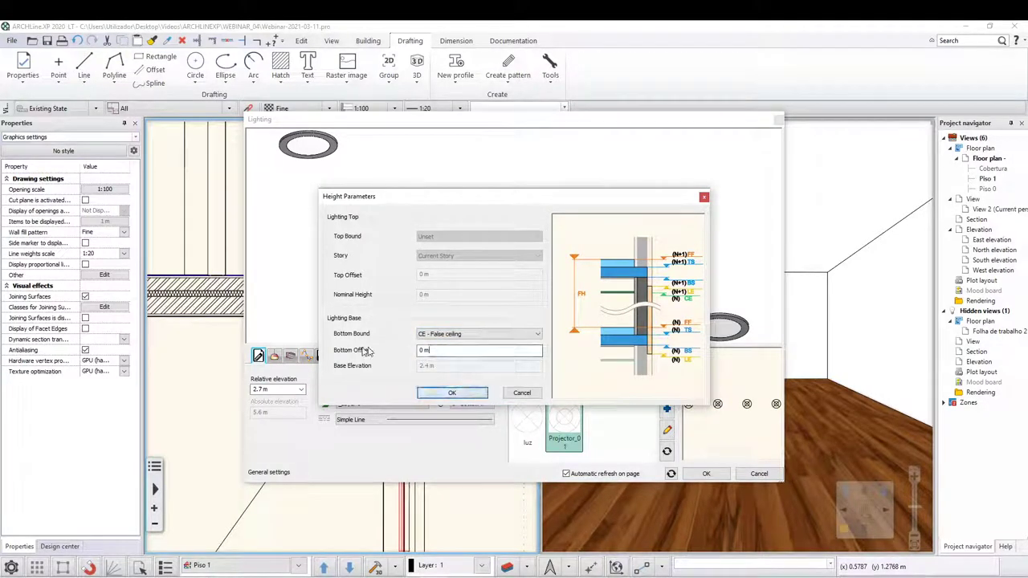
key("ctrl+a")
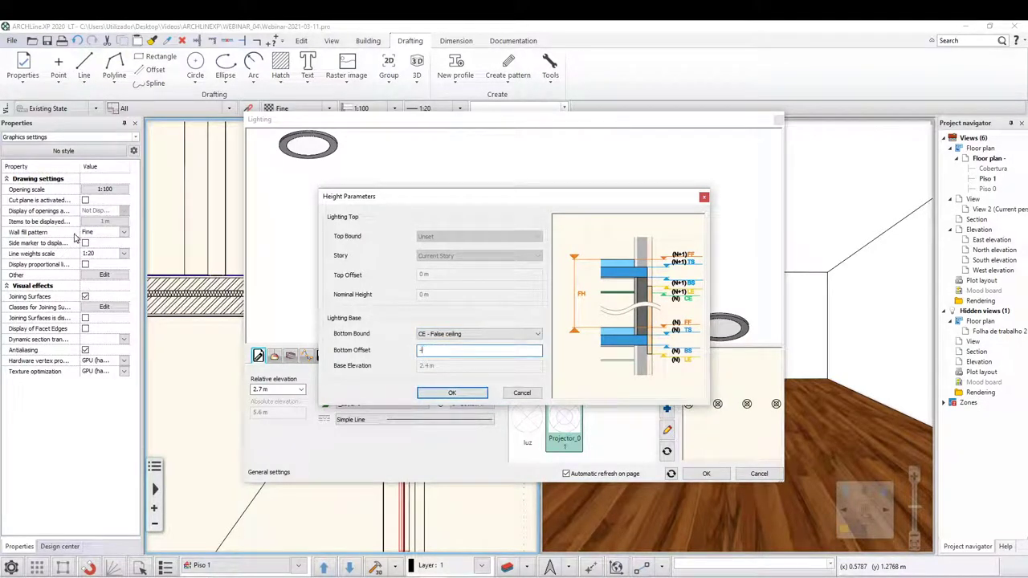
left_click(450, 392)
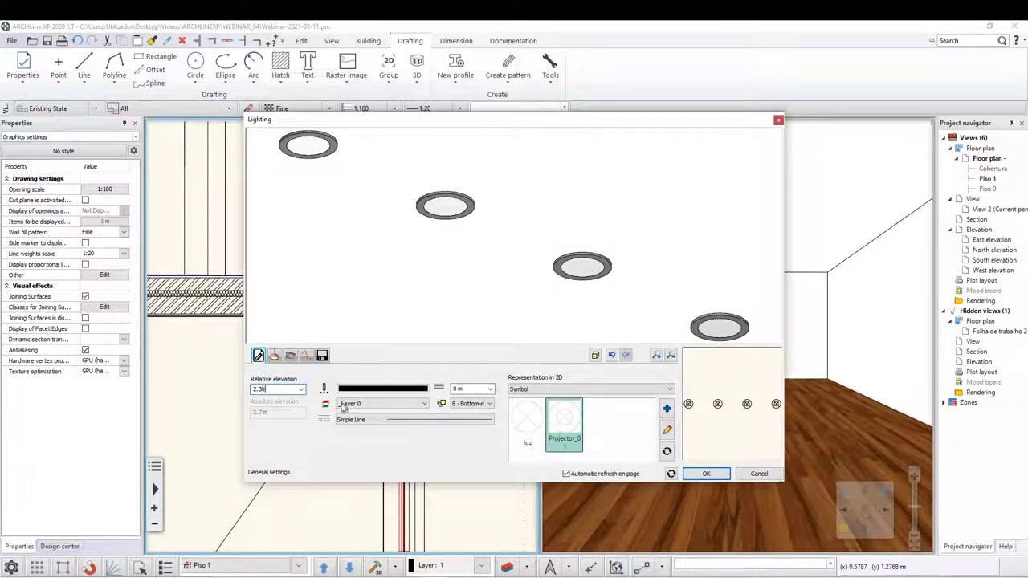
Accept the lighting changes and make the IKEA KNAPPA pendant the ceiling's single lamp.
left_click(706, 474)
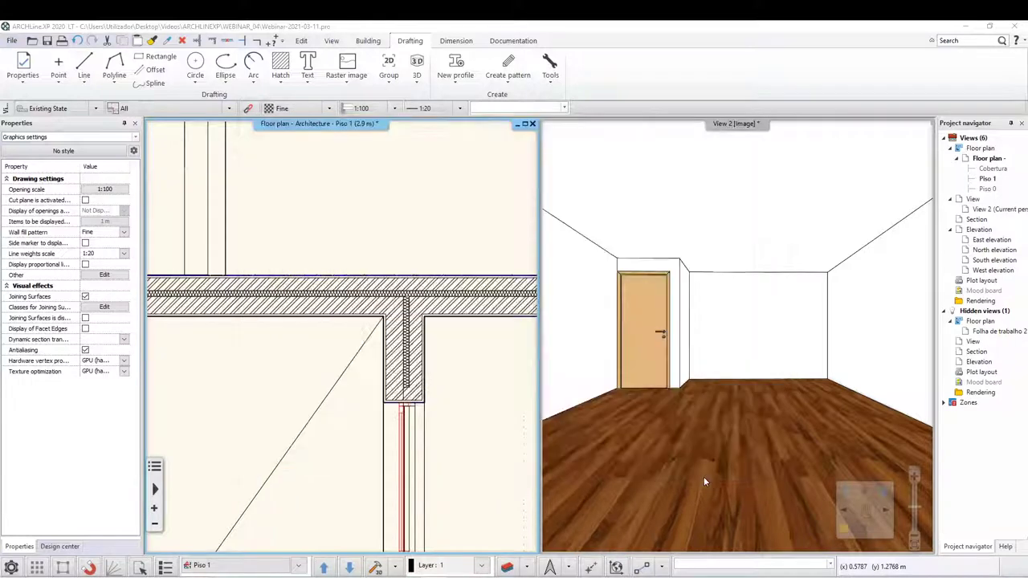
mouse_move(521, 260)
left_mouse_down()
mouse_move(539, 202)
mouse_move(539, 144)
mouse_move(514, 229)
mouse_move(537, 249)
left_mouse_up()
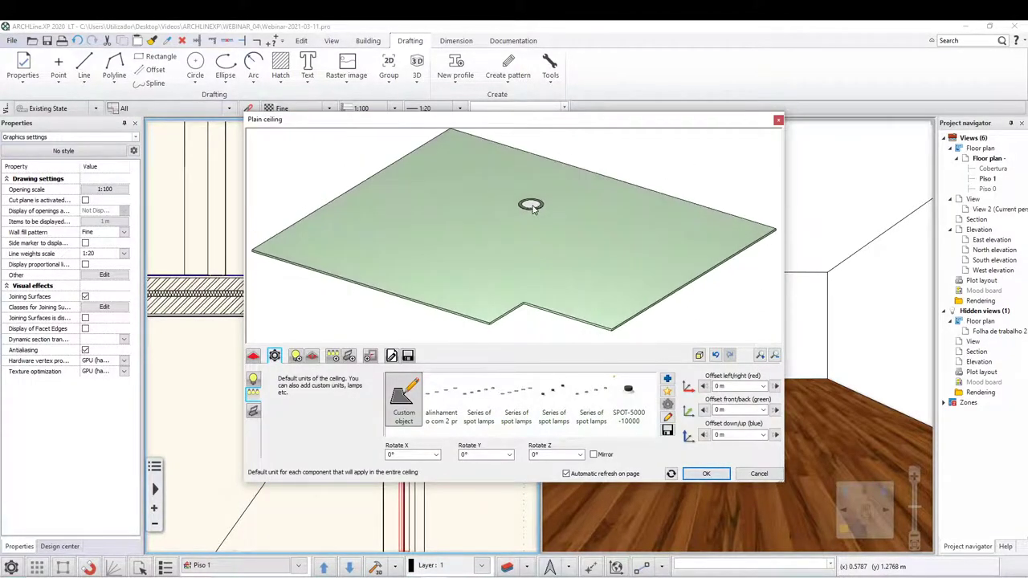
left_click(530, 207)
left_click(434, 399)
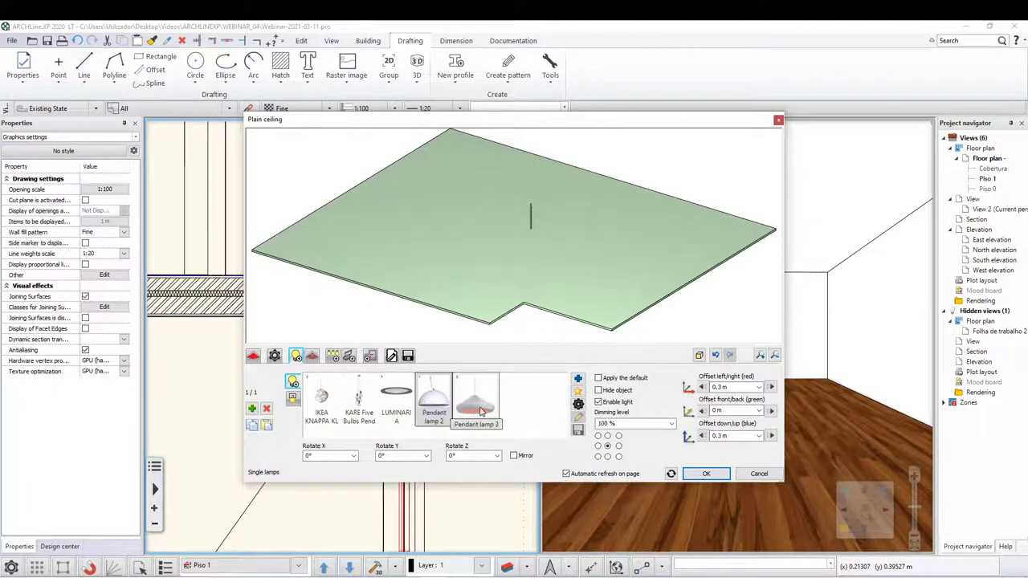
left_click(329, 409)
Reopen the lighting settings of the two-spotlight alignment series.
left_click(275, 357)
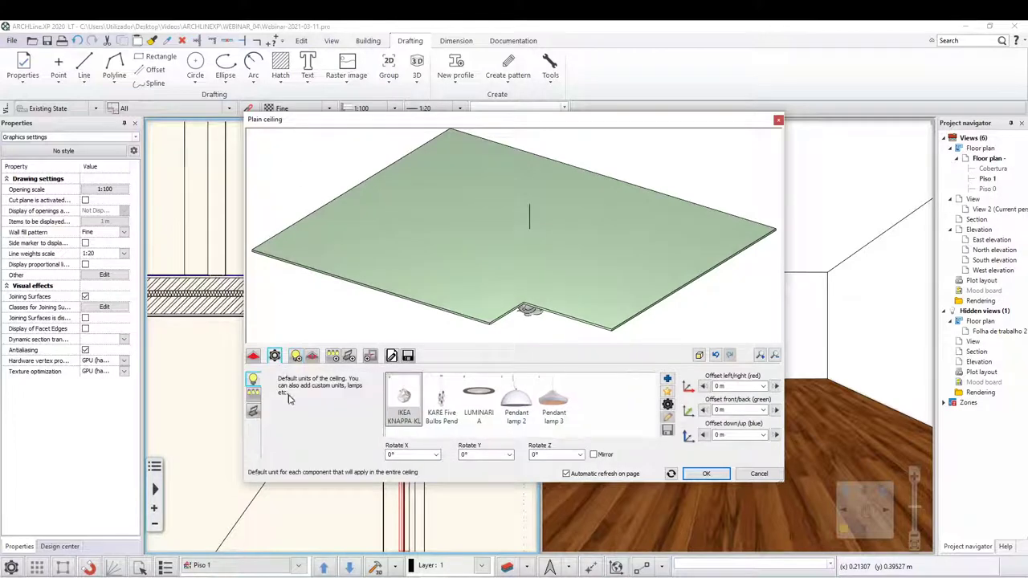
left_click(253, 394)
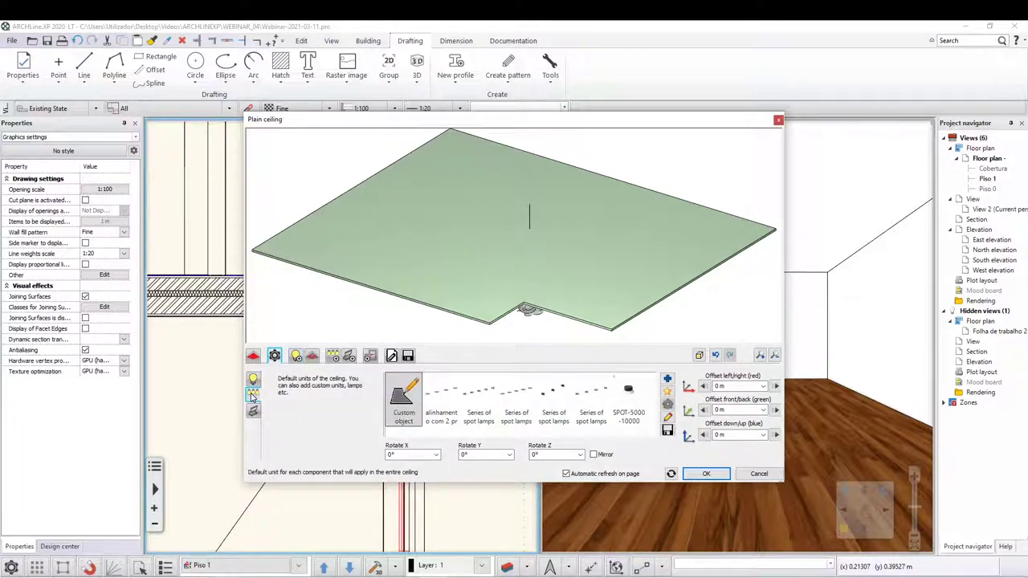
left_click(440, 396)
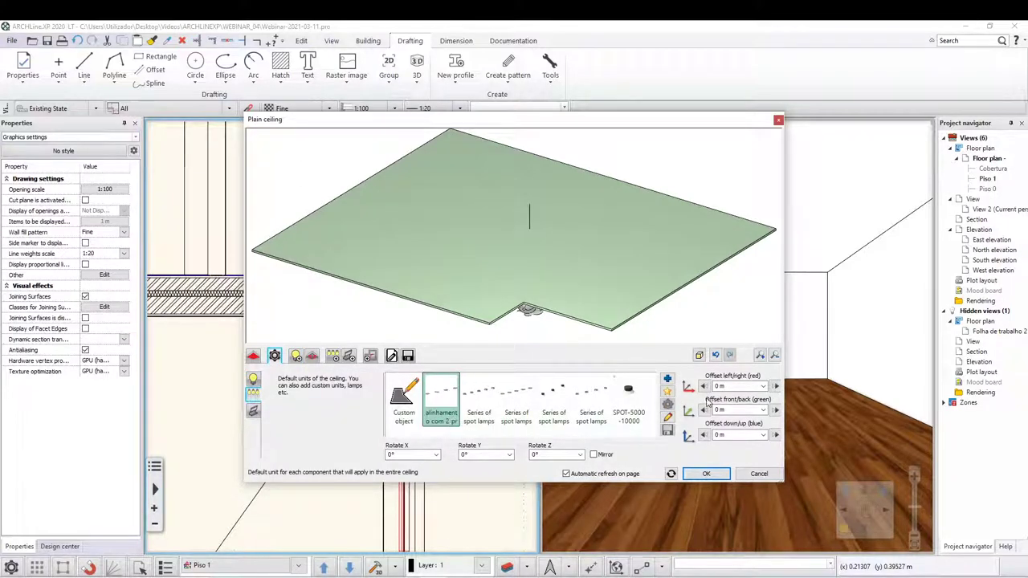
left_click(667, 417)
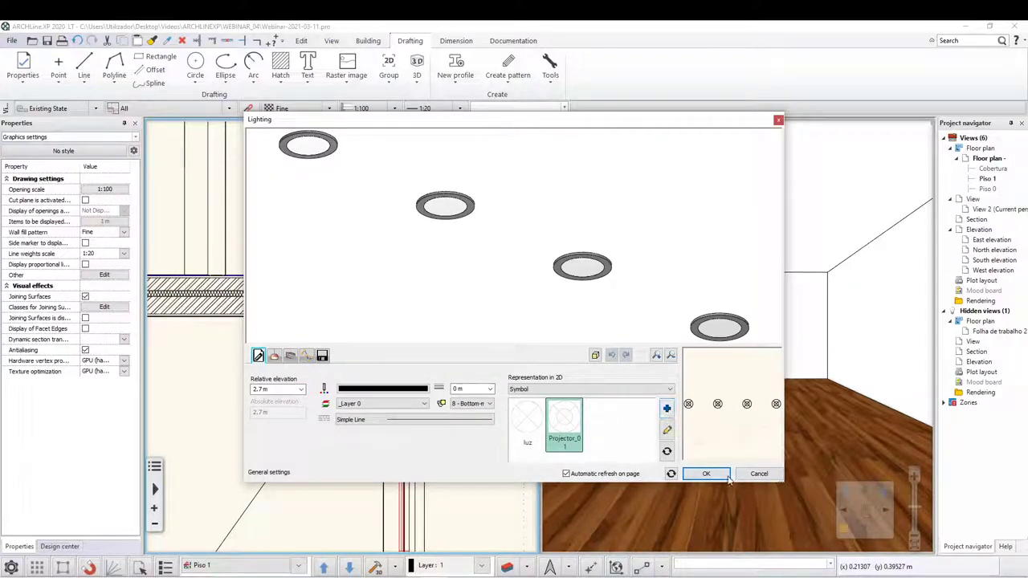
Check the LUMINARIA spot lamp in the object library and keep it.
left_click(275, 356)
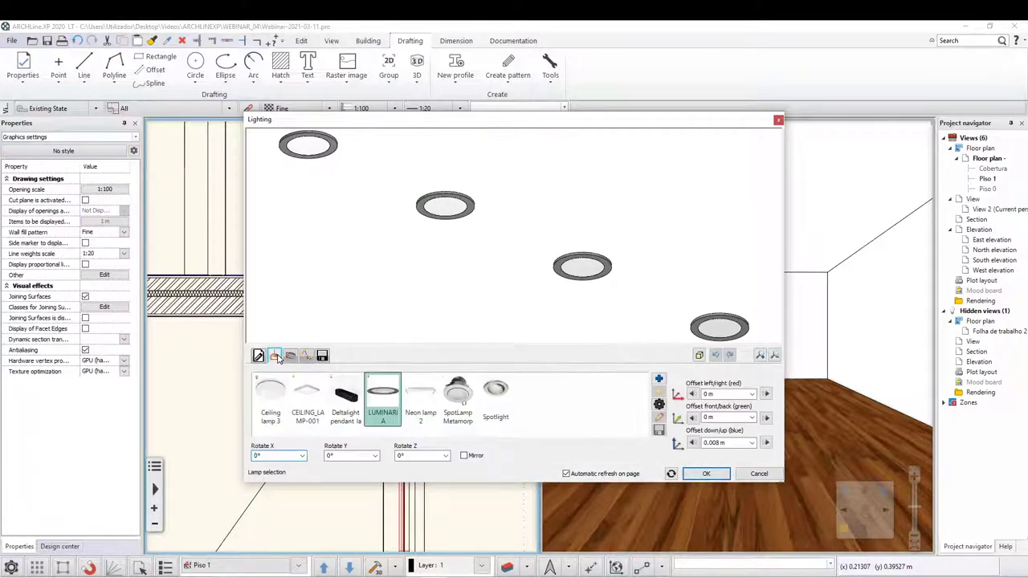
right_click(387, 407)
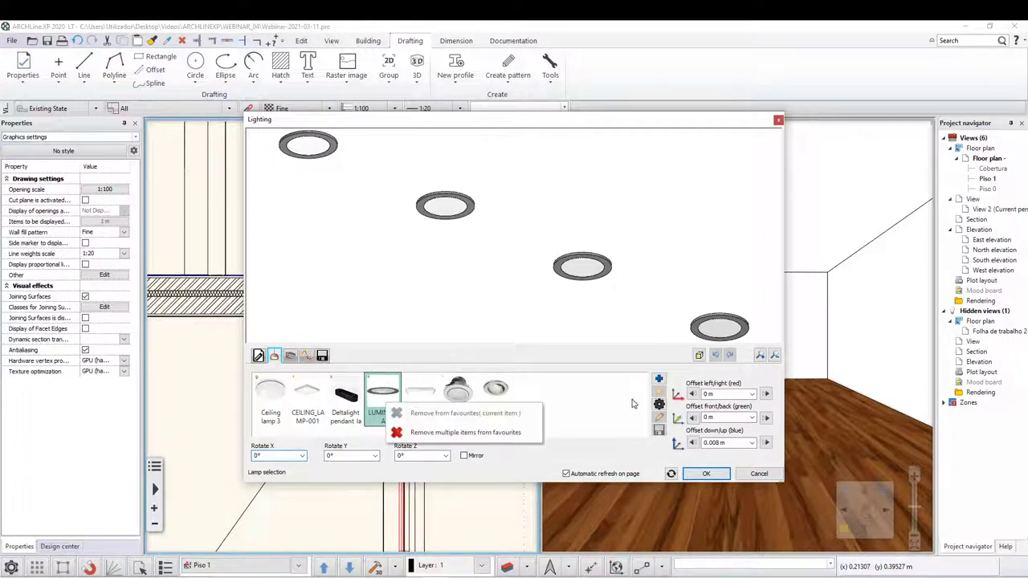
left_click(659, 415)
left_click(658, 412)
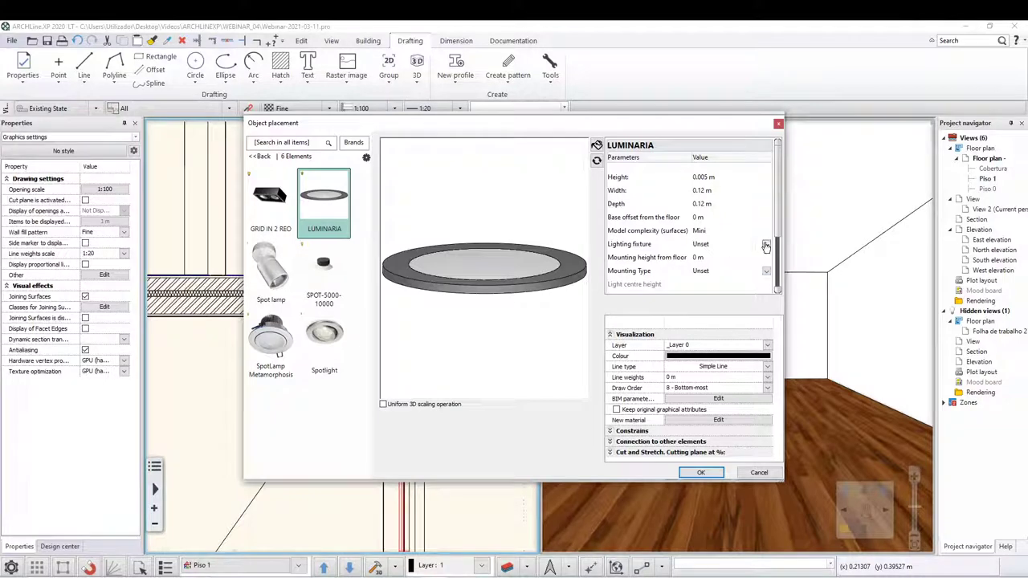
left_click(696, 474)
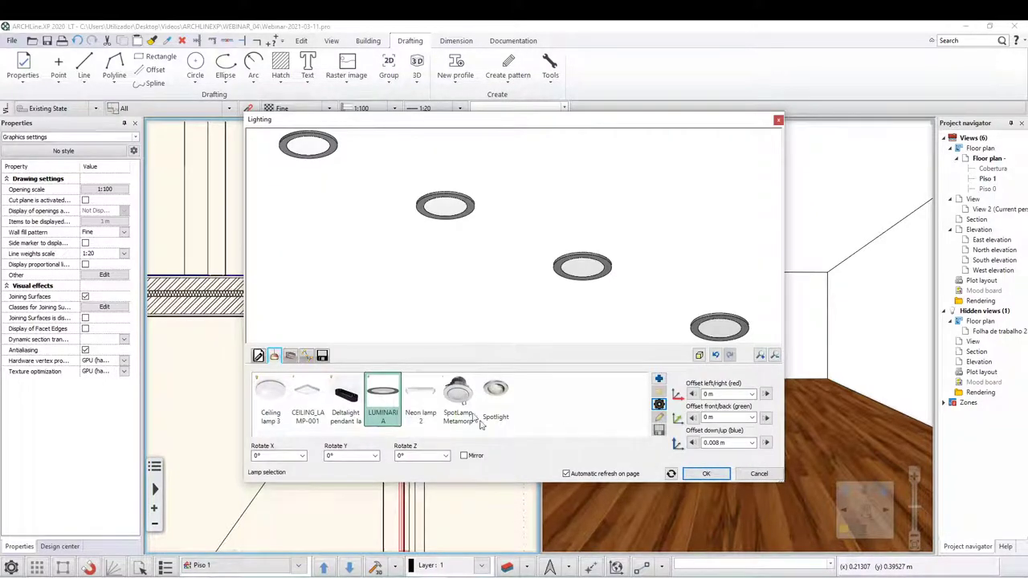
left_click(706, 474)
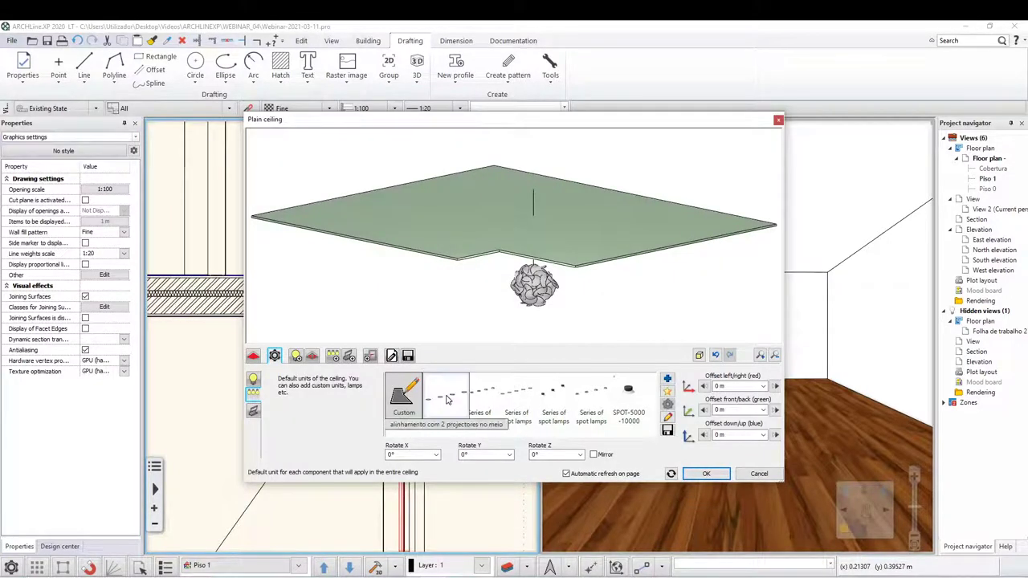
Set the alignment series' relative elevation to 2.68 m and apply the finished ceiling.
left_click(449, 399)
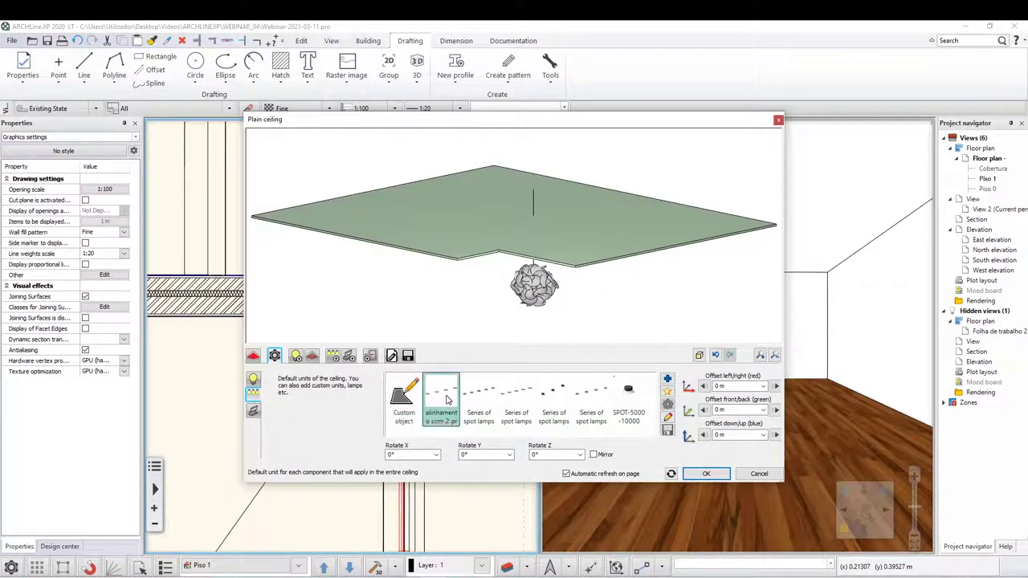
left_click(667, 416)
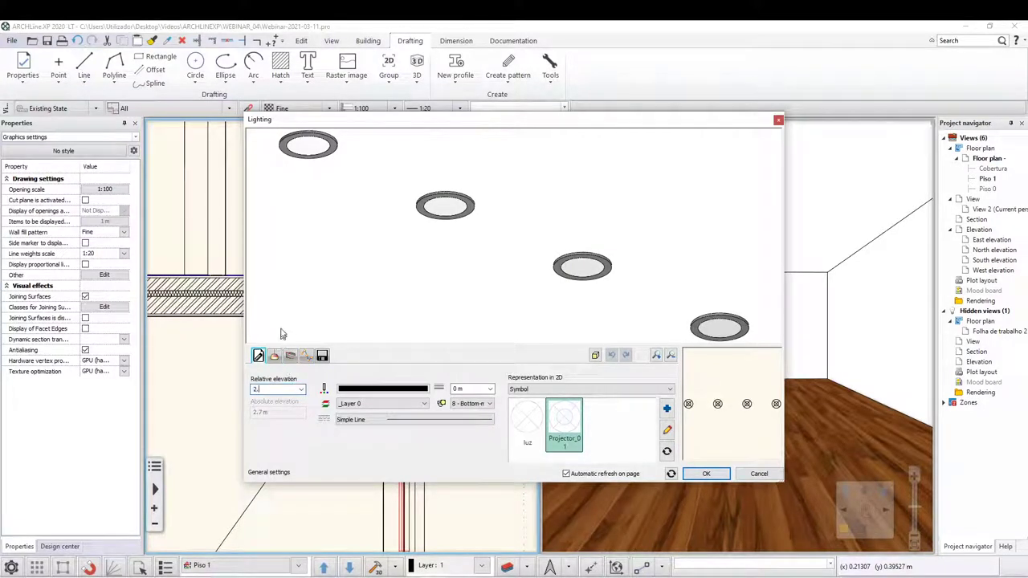
left_click(696, 477)
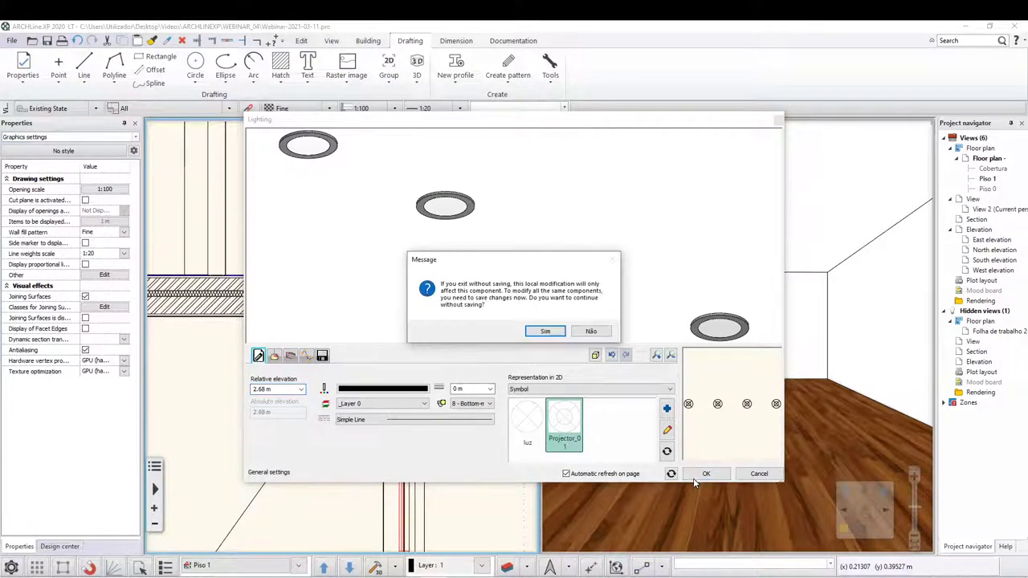
left_click(546, 333)
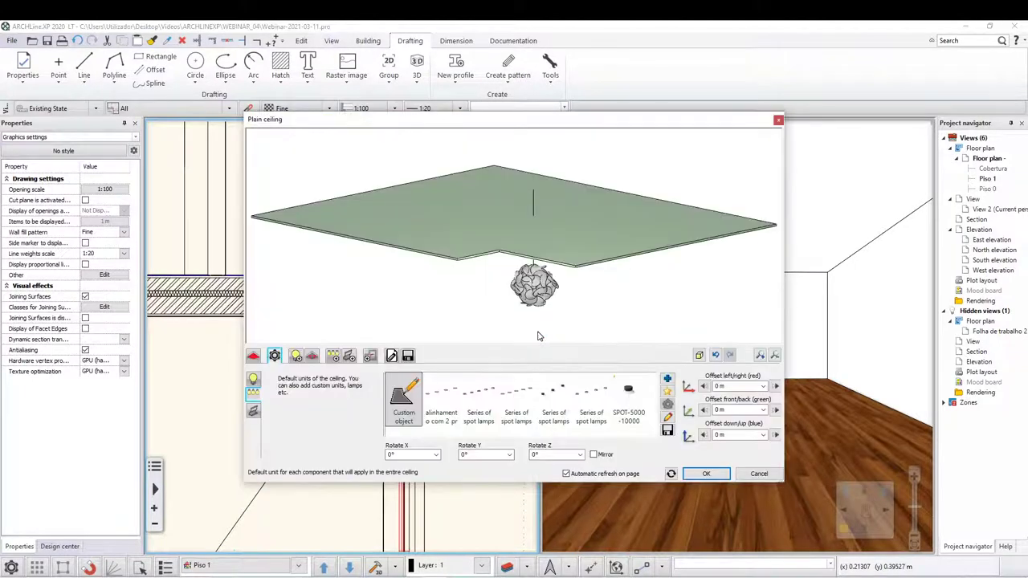
mouse_move(542, 257)
left_mouse_down()
mouse_move(520, 231)
mouse_move(529, 221)
mouse_move(593, 226)
mouse_move(569, 232)
left_mouse_up()
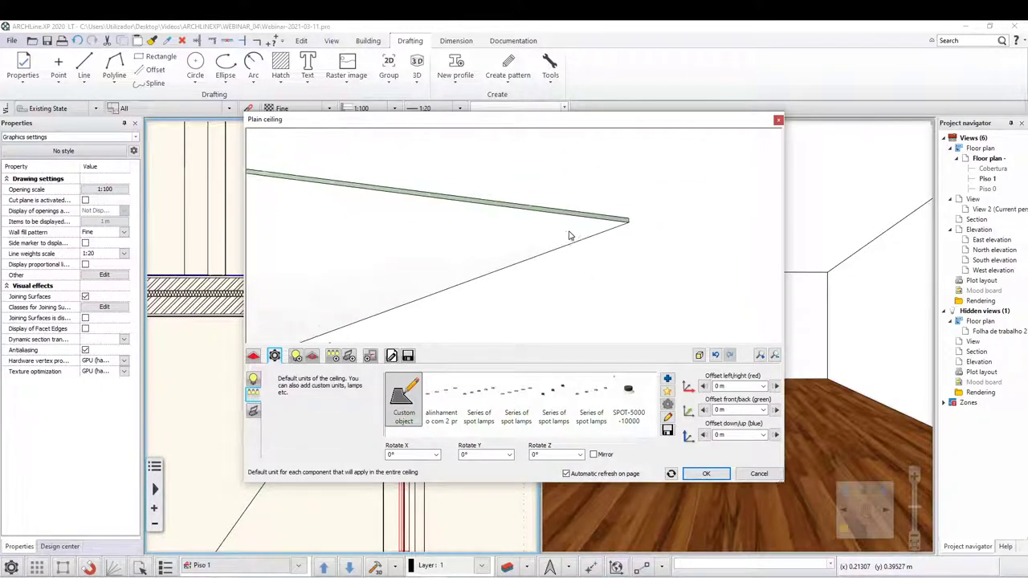
left_click(706, 473)
scroll(486, 413, "down", 4)
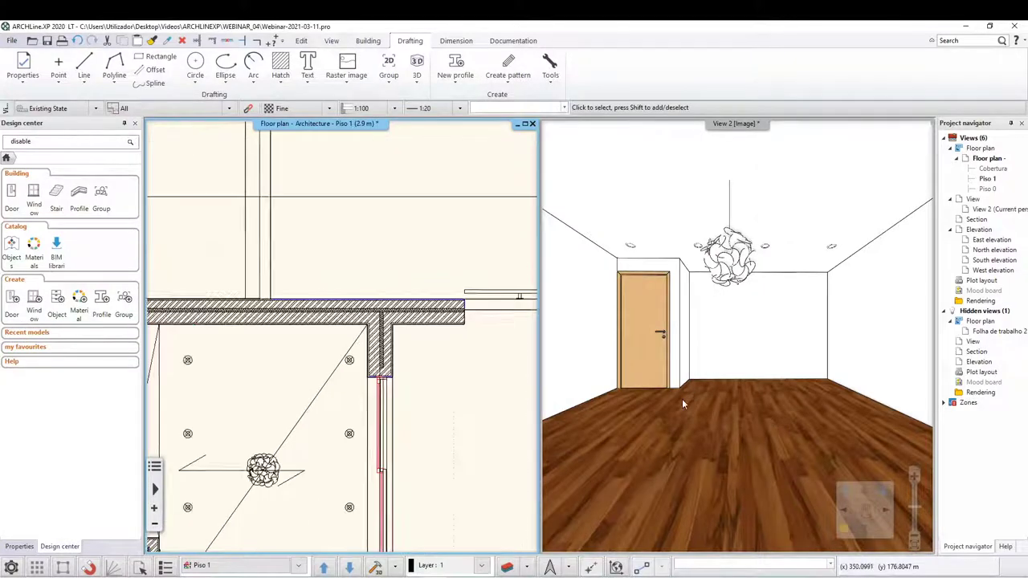
scroll(468, 418, "up", 2)
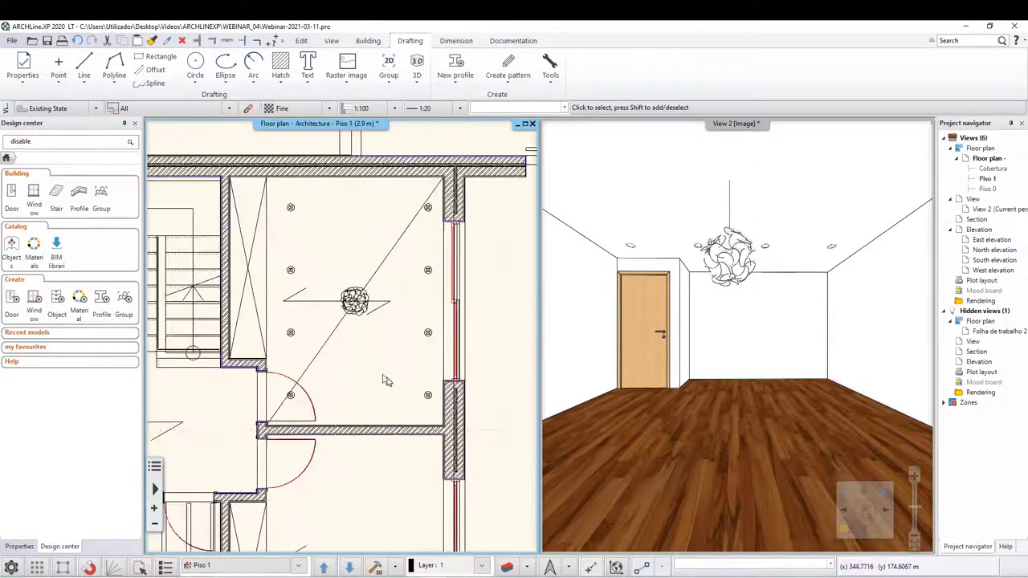
scroll(449, 312, "up", 2)
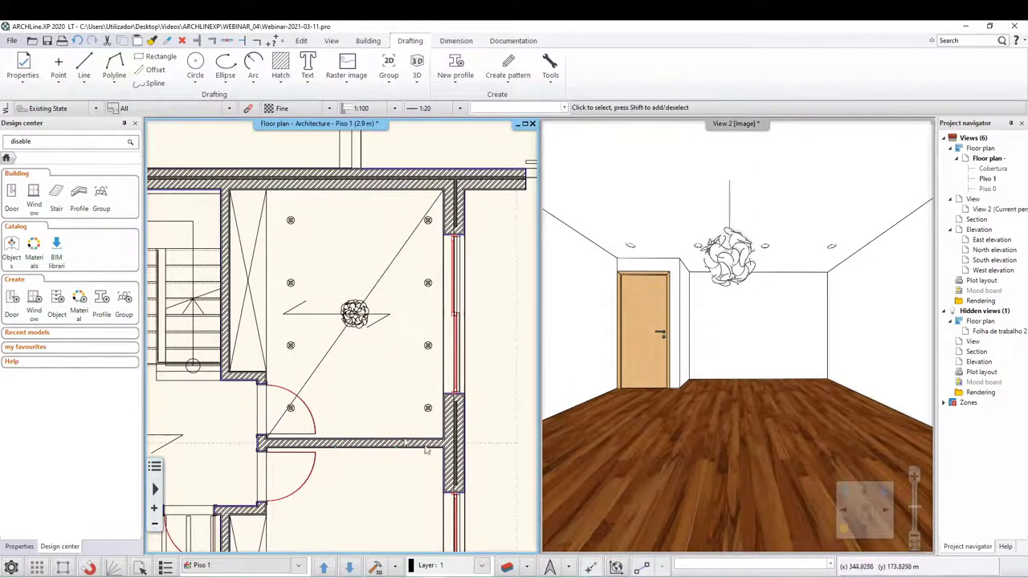
scroll(398, 322, "down", 2)
left_click(642, 245)
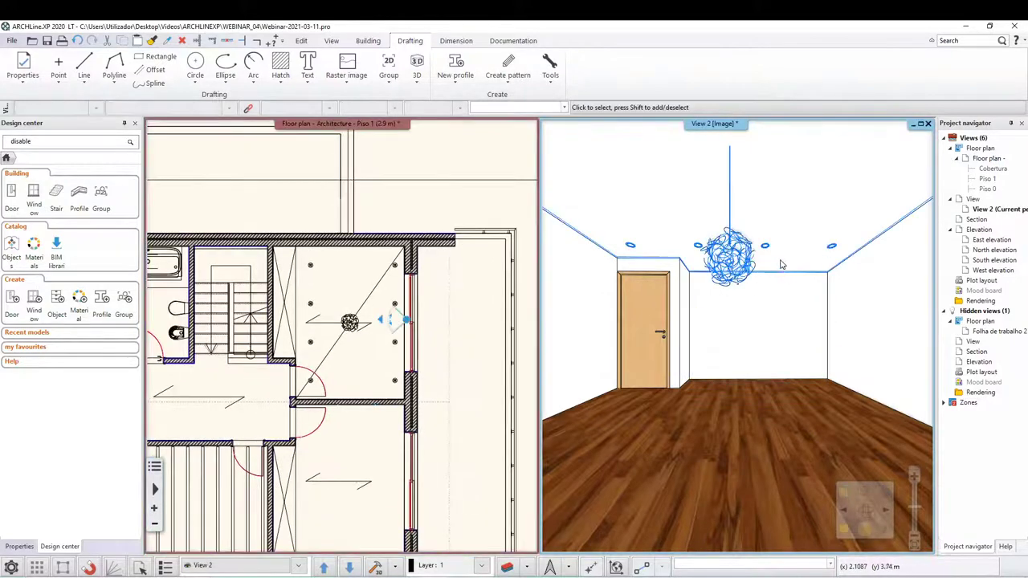
mouse_move(642, 245)
middle_mouse_down()
mouse_move(741, 249)
mouse_move(712, 255)
middle_mouse_up()
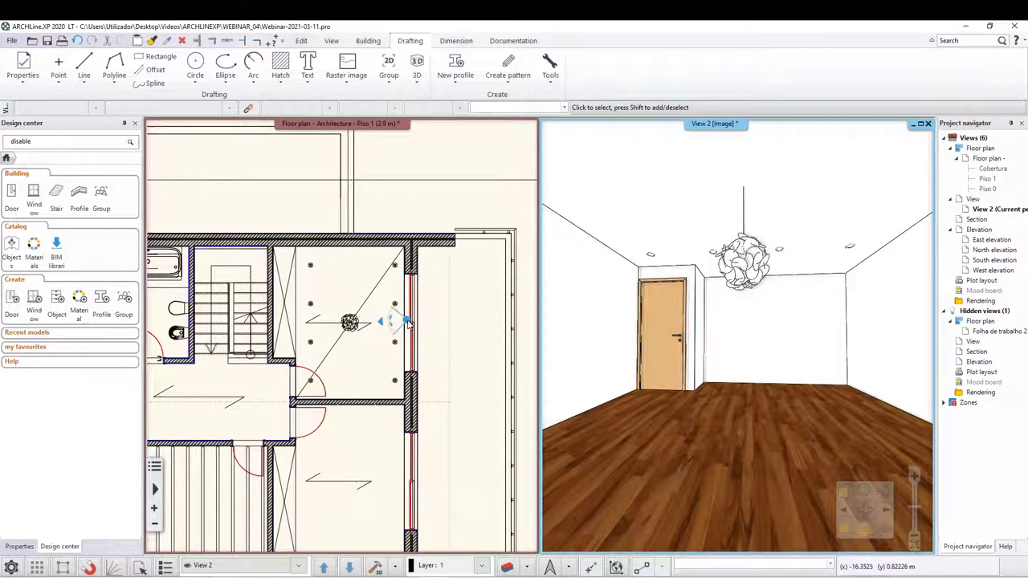
left_click_drag(408, 321, 408, 328)
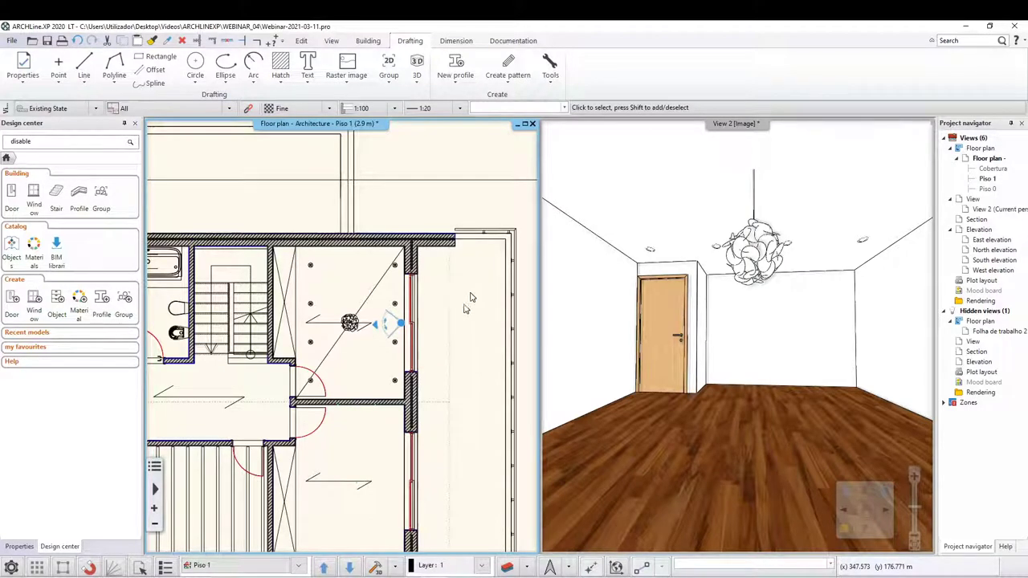
Find Wardrobe 3 under Objects > Bedroom > Wardrobes in the Design center library.
left_click(12, 251)
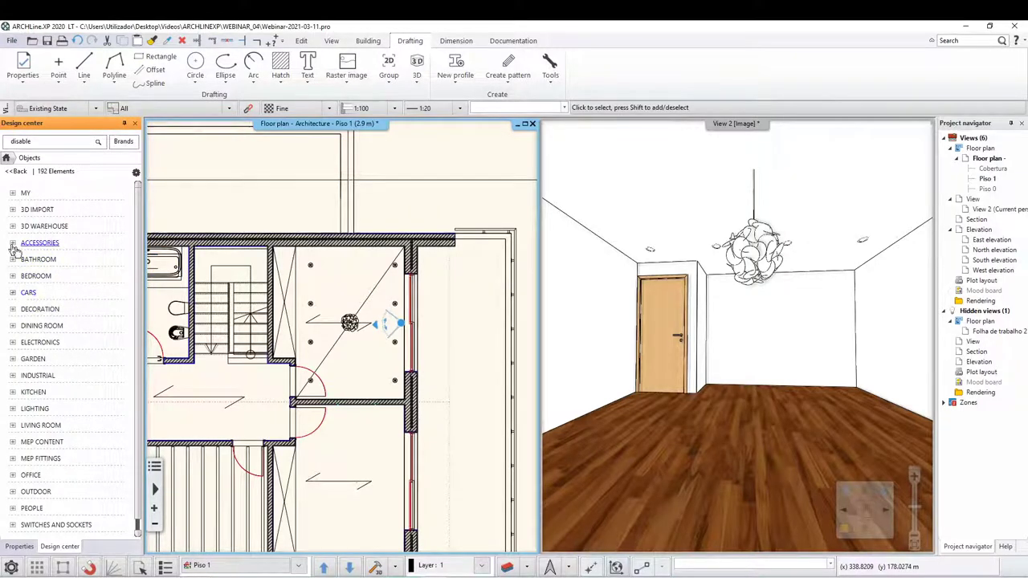
left_click(25, 277)
scroll(75, 261, "down", 1)
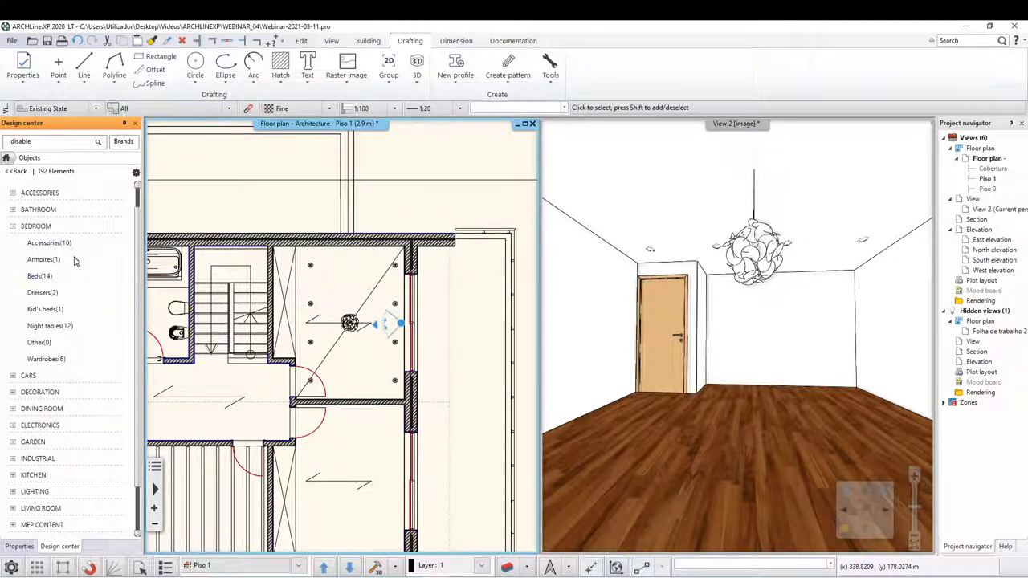
left_click(43, 294)
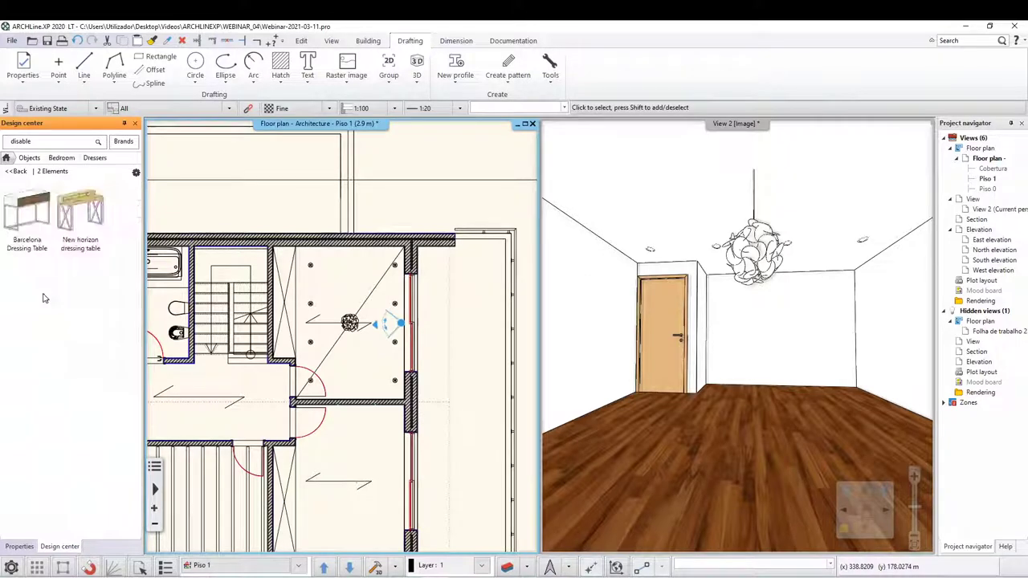
left_click(64, 160)
left_click(45, 409)
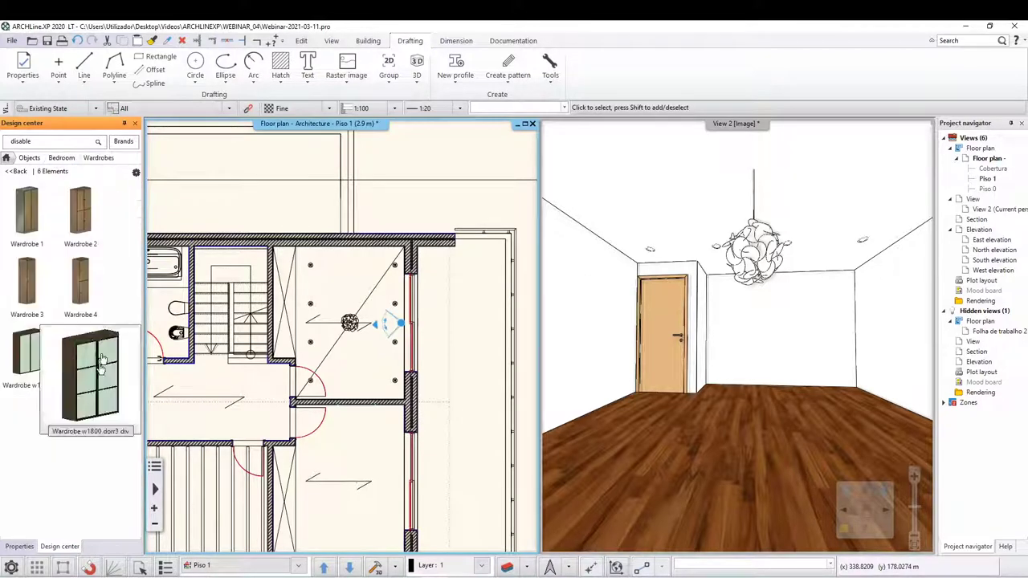
mouse_move(26, 282)
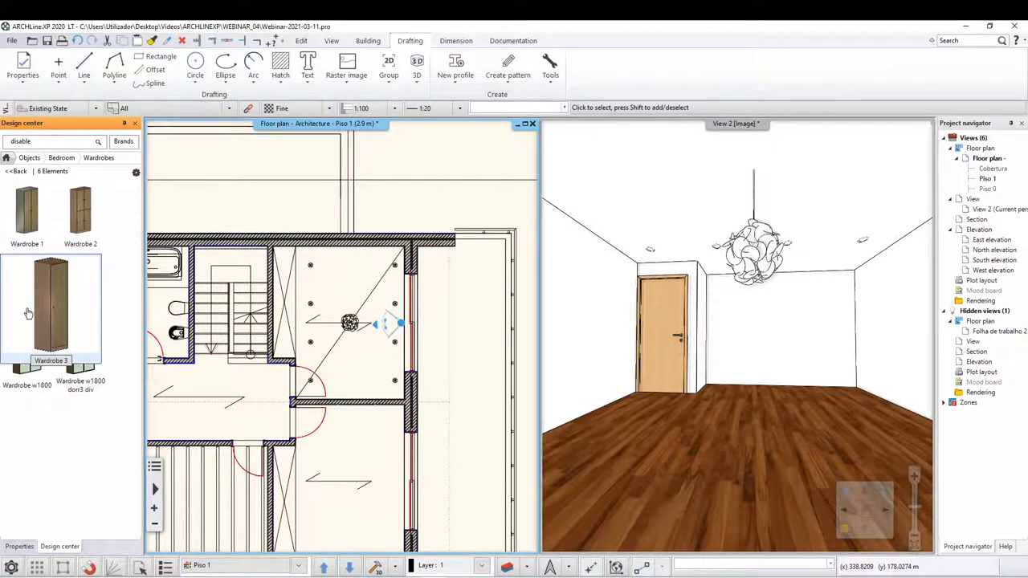
left_click(45, 298)
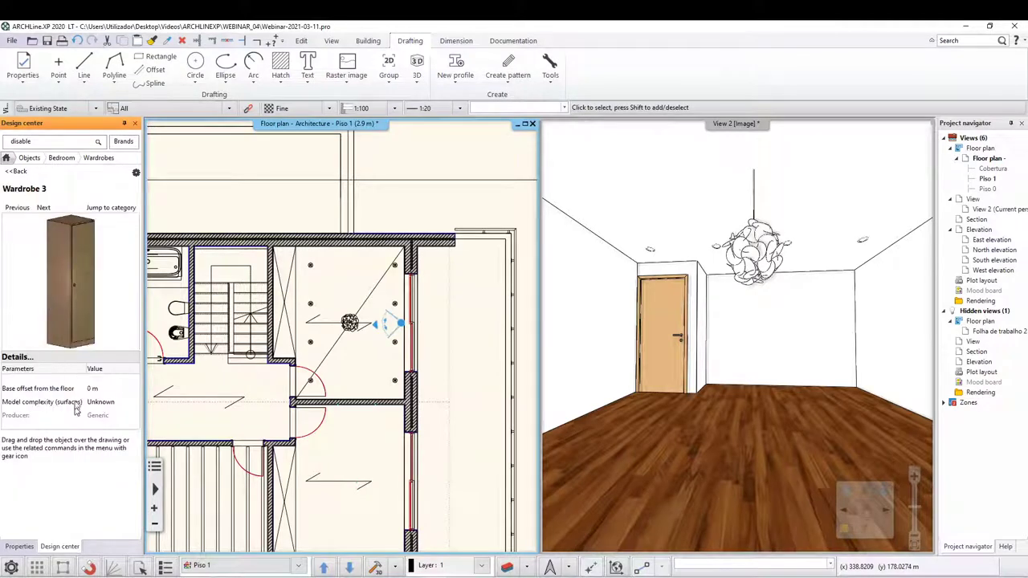
Drop Wardrobe 3 into the 3D room beside the door and rotate it to face the room.
left_click_drag(73, 315, 818, 390)
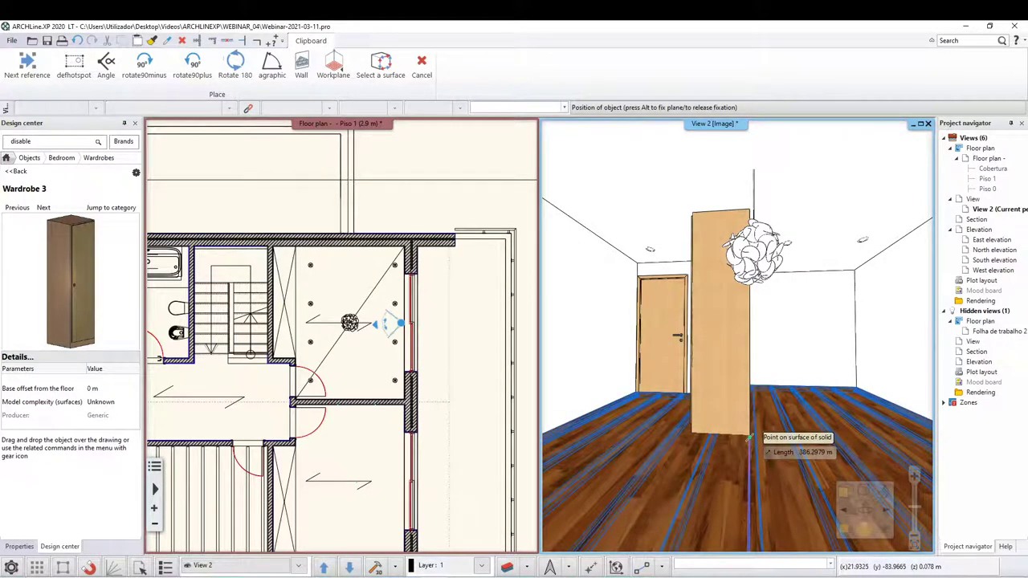
left_click(749, 438)
left_click(726, 434)
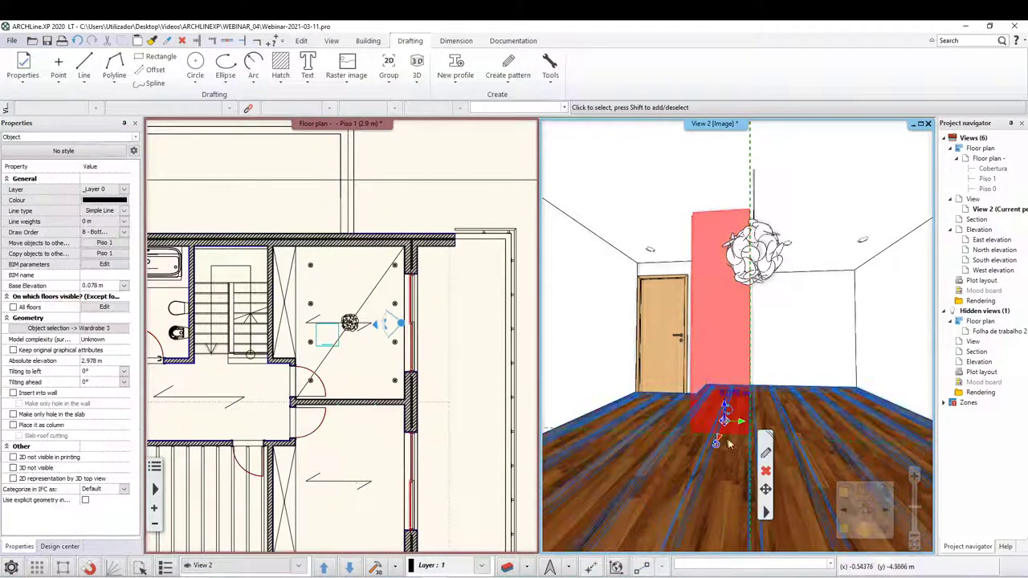
left_click(724, 423)
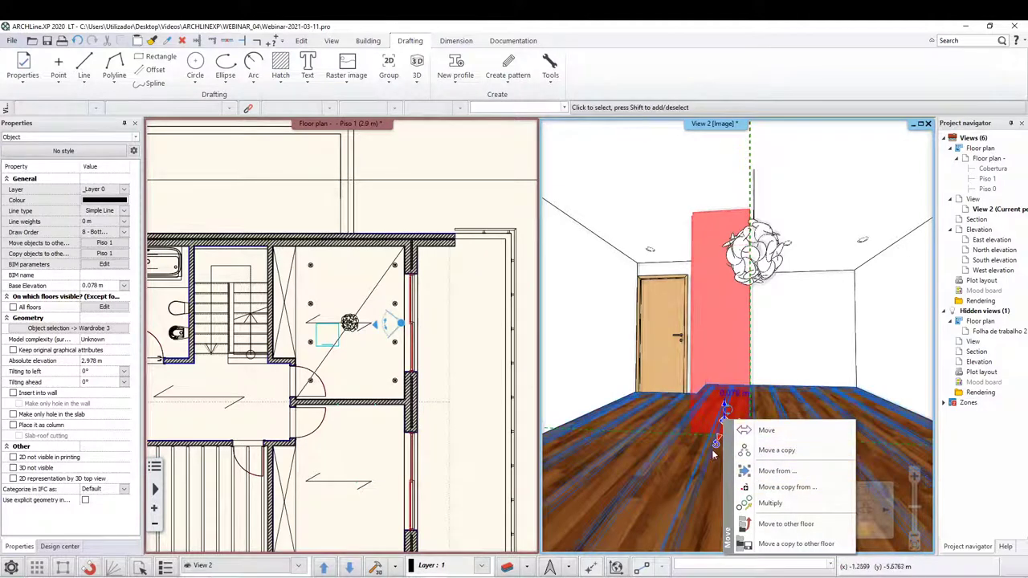
left_click(716, 448)
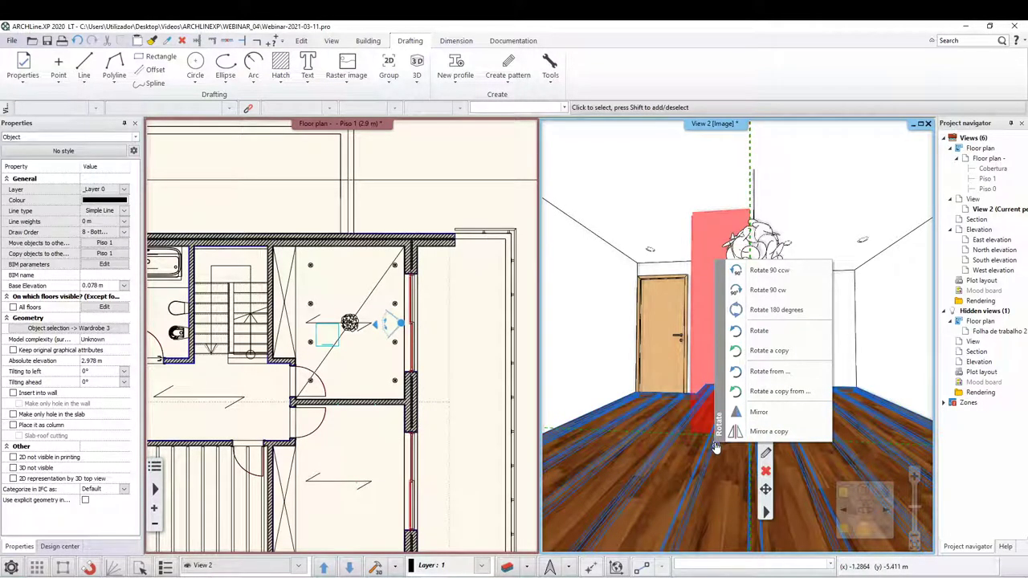
left_click(785, 291)
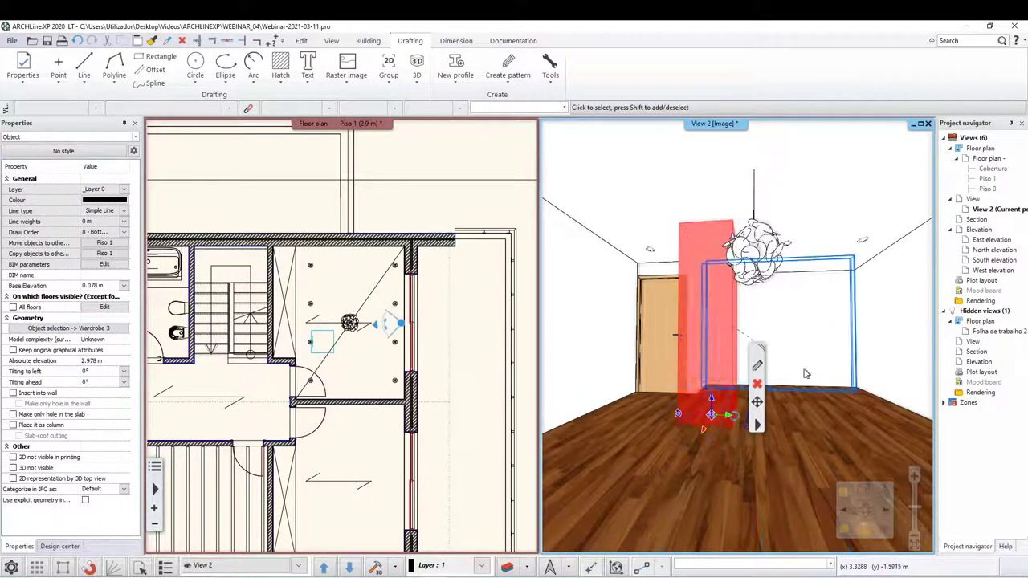
left_click(813, 296)
Reselect the wardrobe and rotate it so it ends turned 180 degrees, with the floor plan beside the 3D view.
left_click(690, 370)
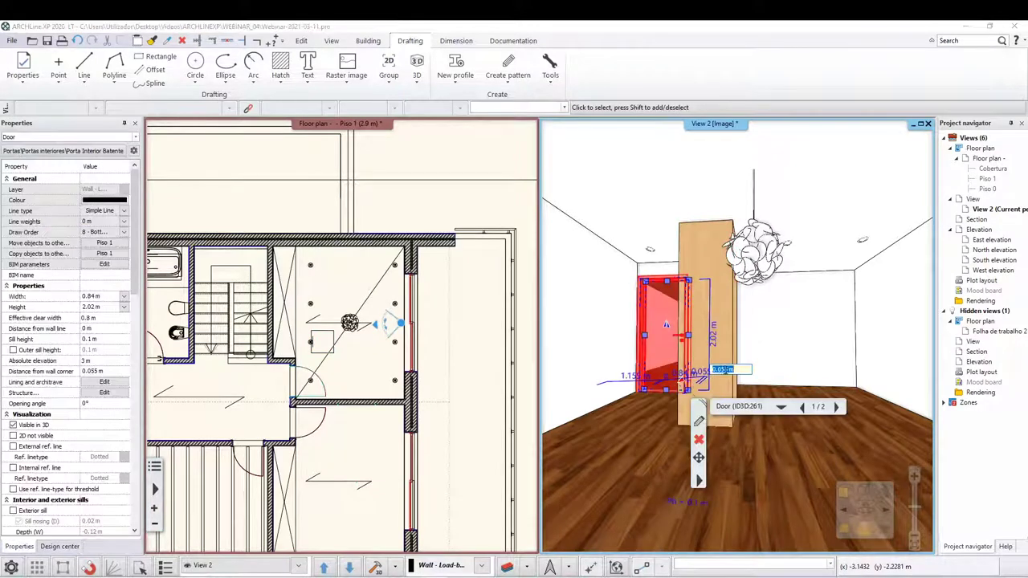
key("Escape")
left_click(731, 344)
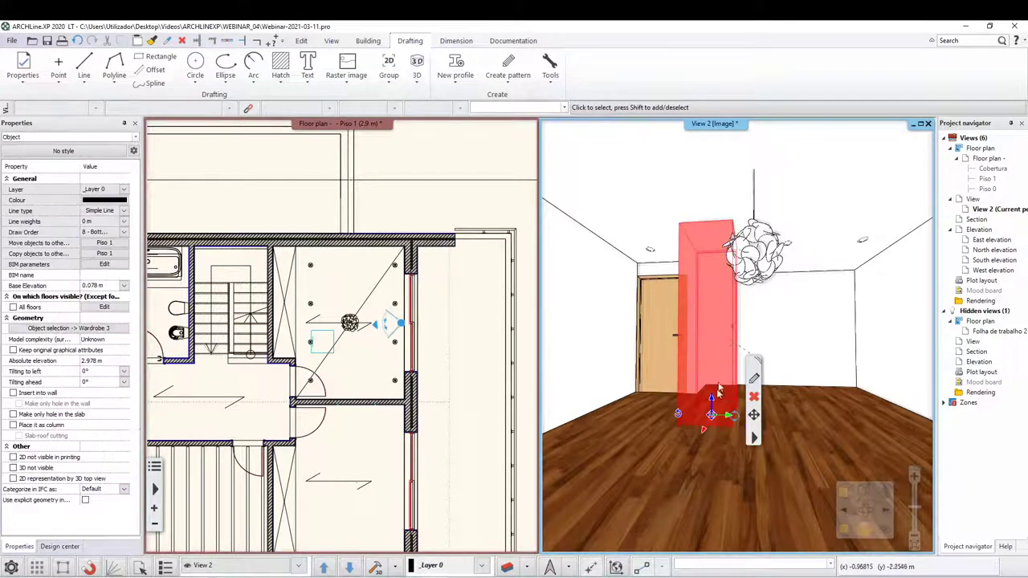
left_click(678, 416)
left_click(743, 297)
scroll(696, 348, "up", 5)
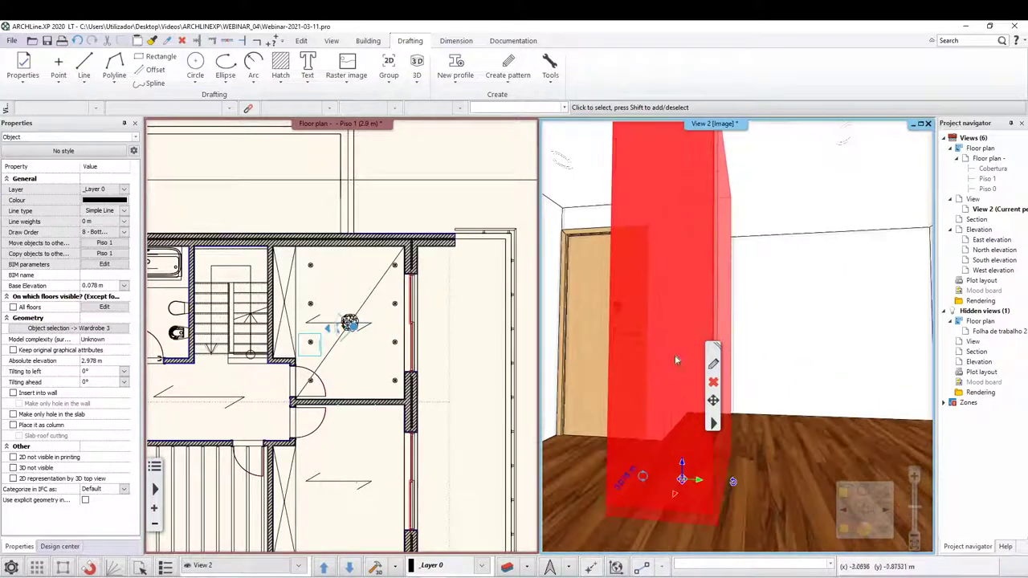
left_click(299, 393)
Move the wardrobe in the plan so its corner snaps to the wall corner beside the door.
scroll(305, 361, "up", 3)
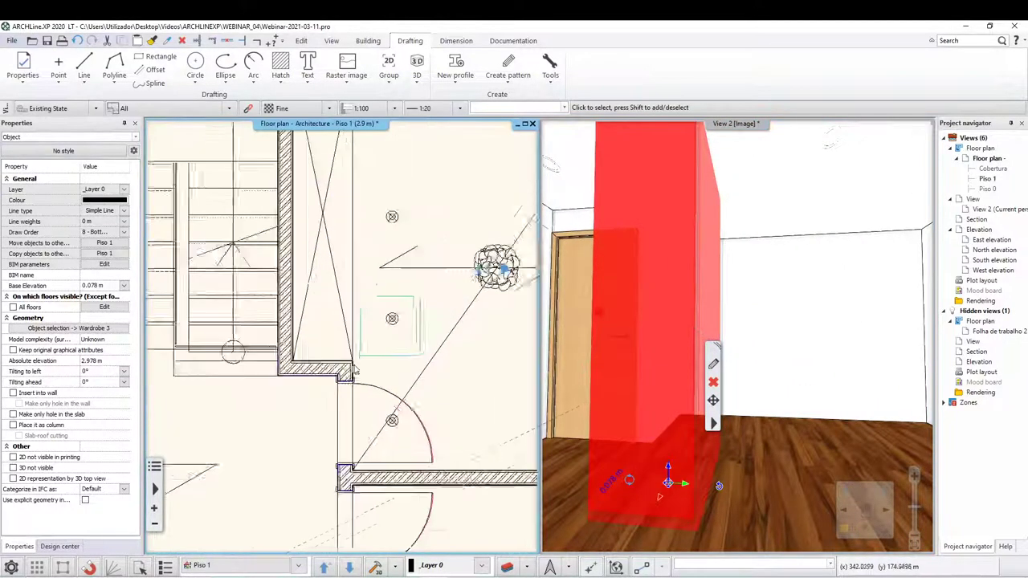
scroll(337, 354, "up", 2)
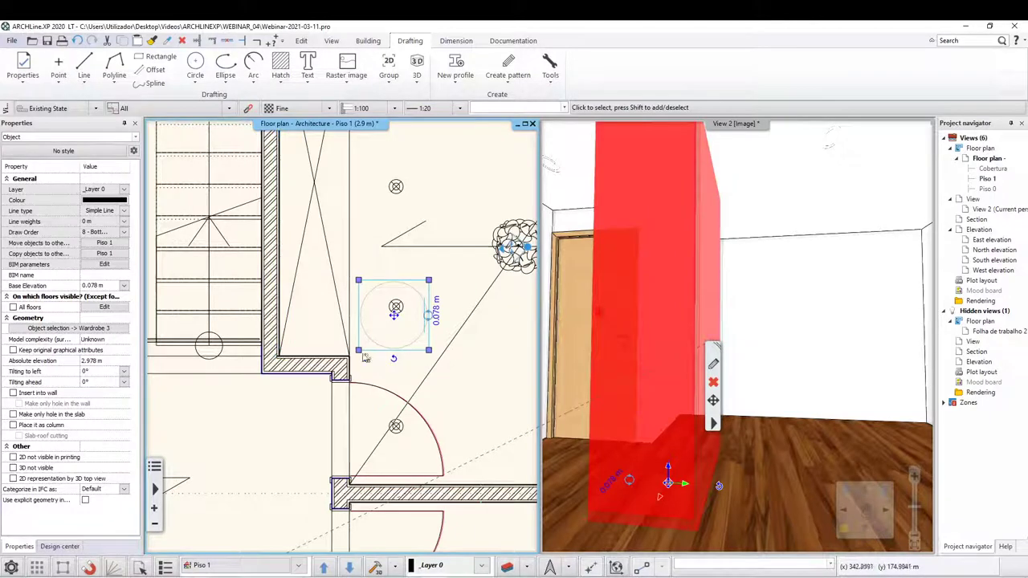
left_click(358, 351)
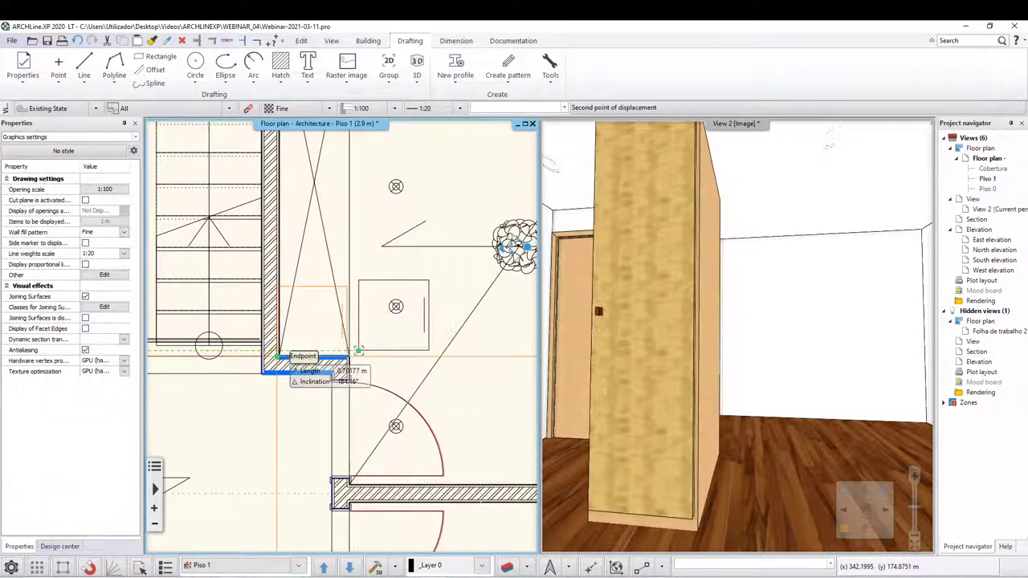
scroll(359, 351, "up", 3)
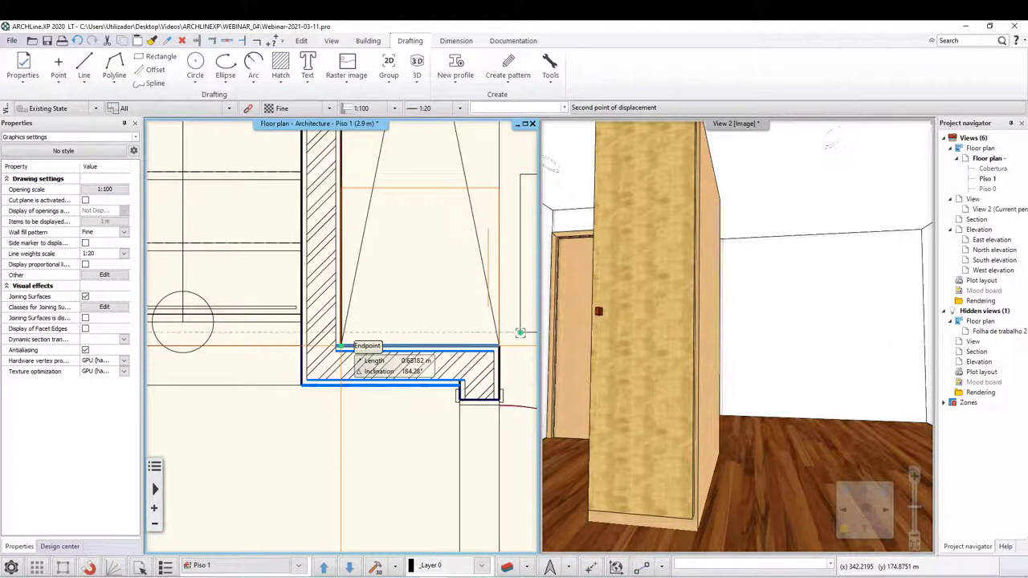
left_click(366, 325)
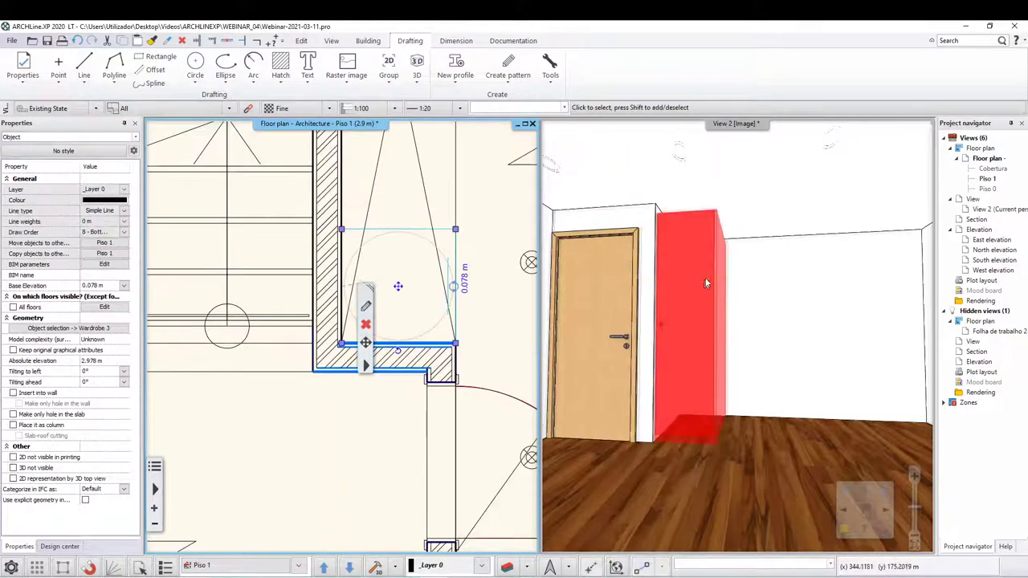
scroll(390, 293, "down", 2)
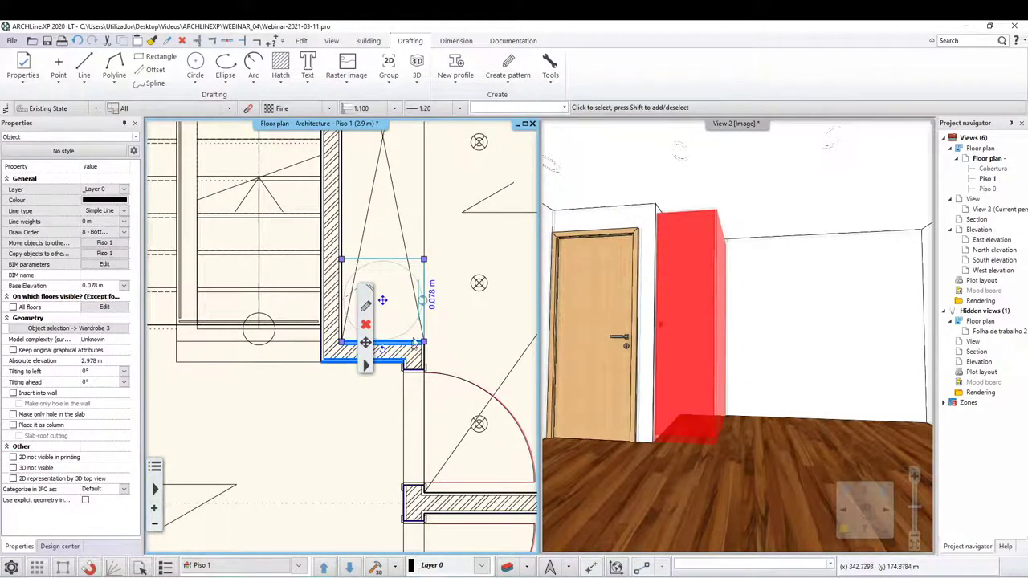
left_click(662, 282)
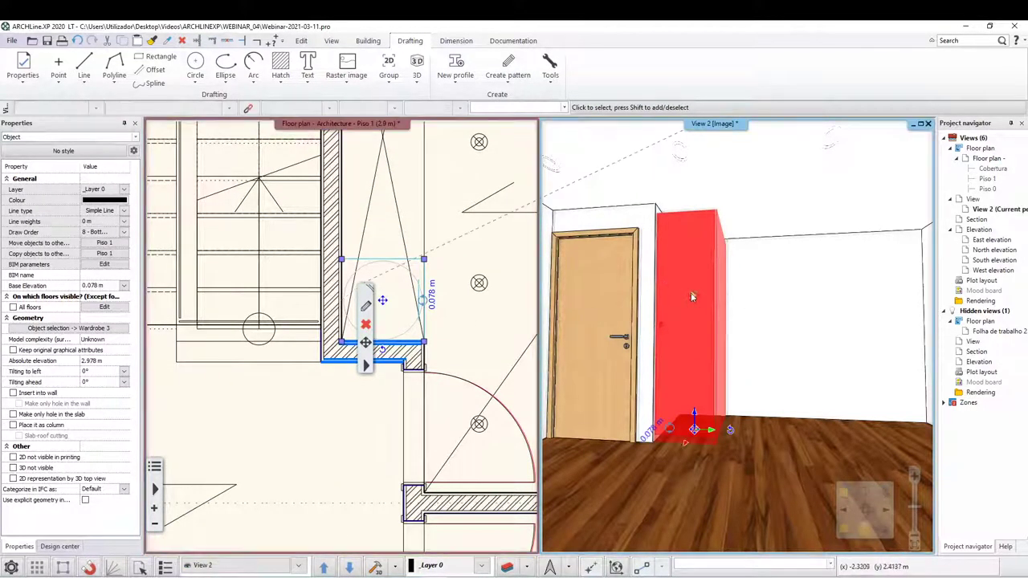
scroll(724, 416, "down", 2)
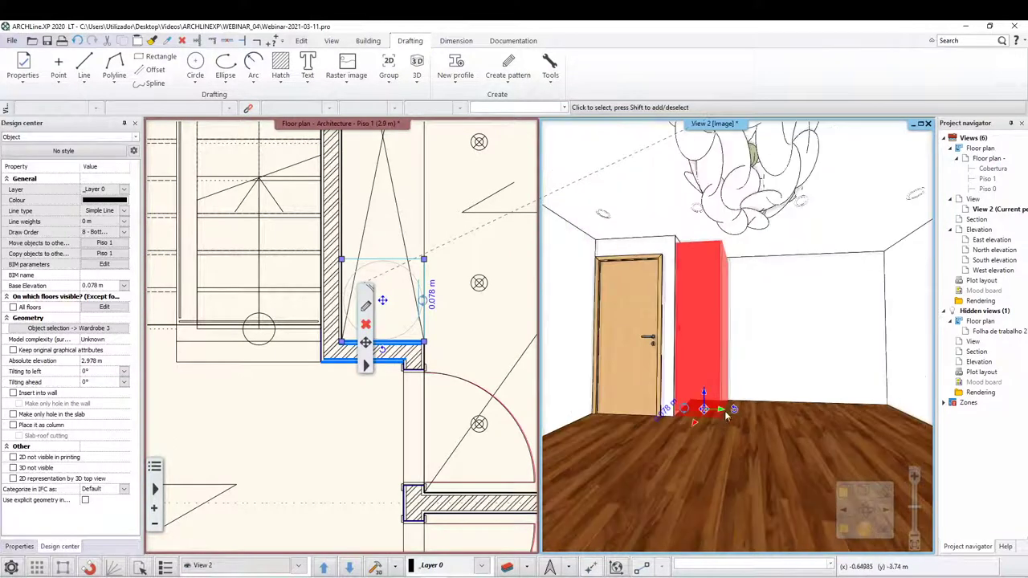
key("Escape")
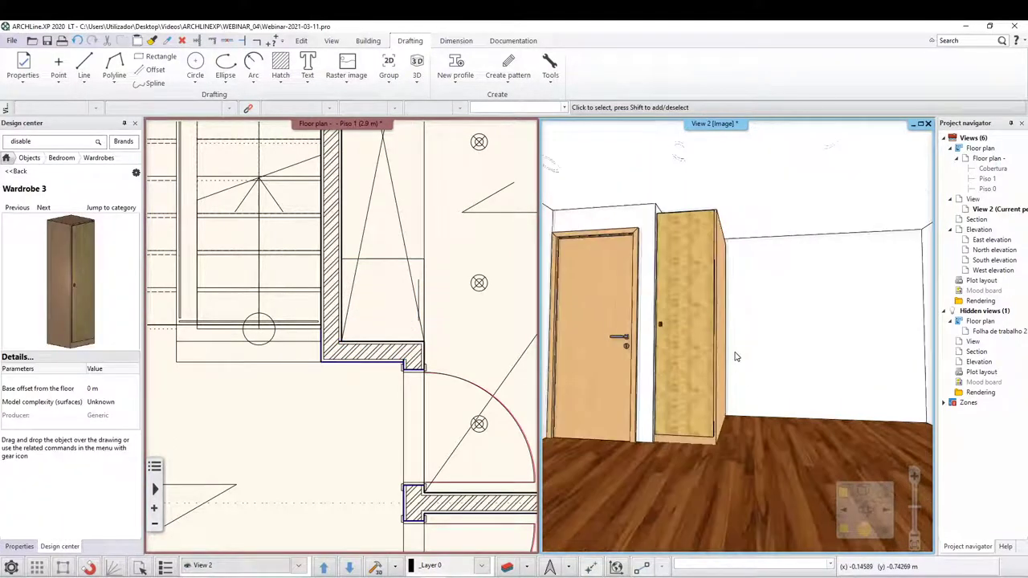
Select the wall behind the wardrobe and look over its context options.
scroll(727, 415, "up", 3)
scroll(727, 415, "down", 1)
scroll(727, 409, "down", 1)
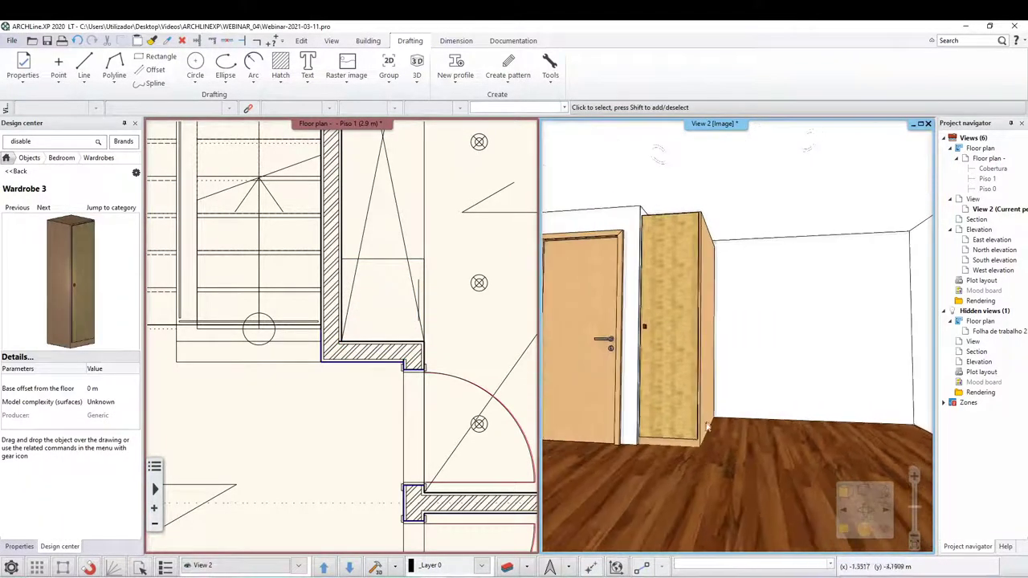
scroll(708, 427, "down", 1)
left_click(392, 273)
right_click(383, 263)
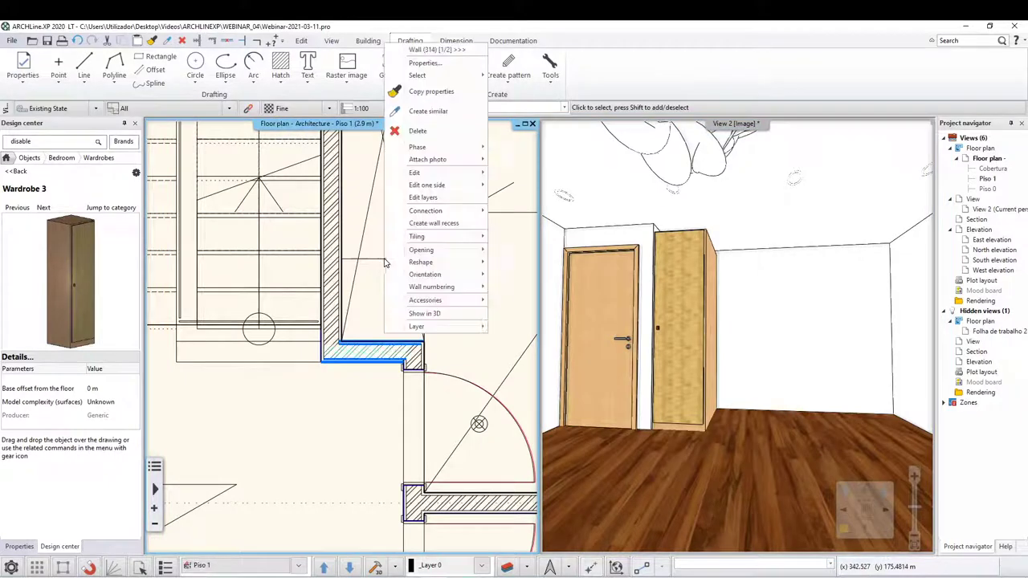
key("Escape")
Check the wardrobe's transform options in 3D, then select its tall outline in the plan.
left_click(713, 315)
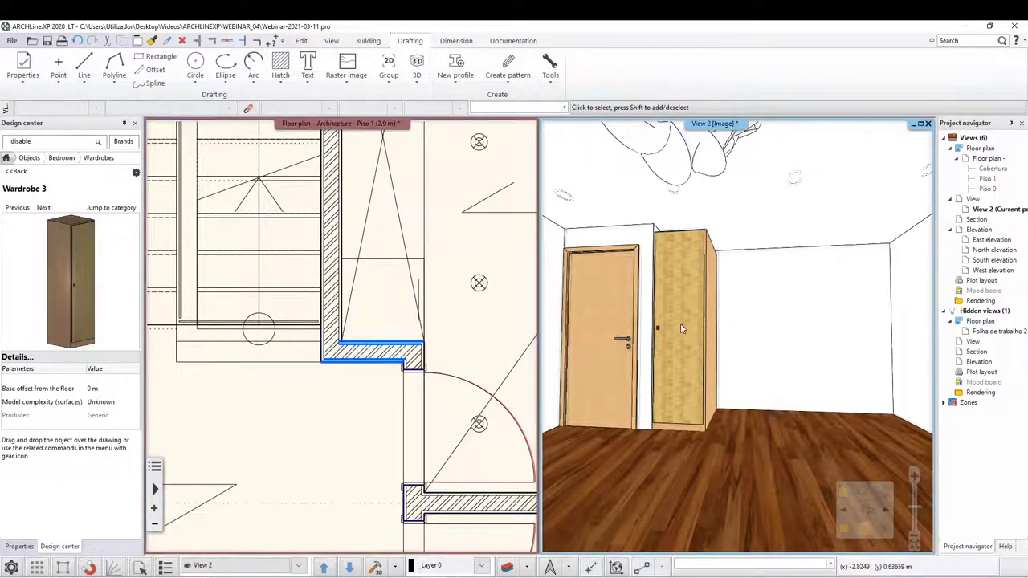
left_click(684, 341)
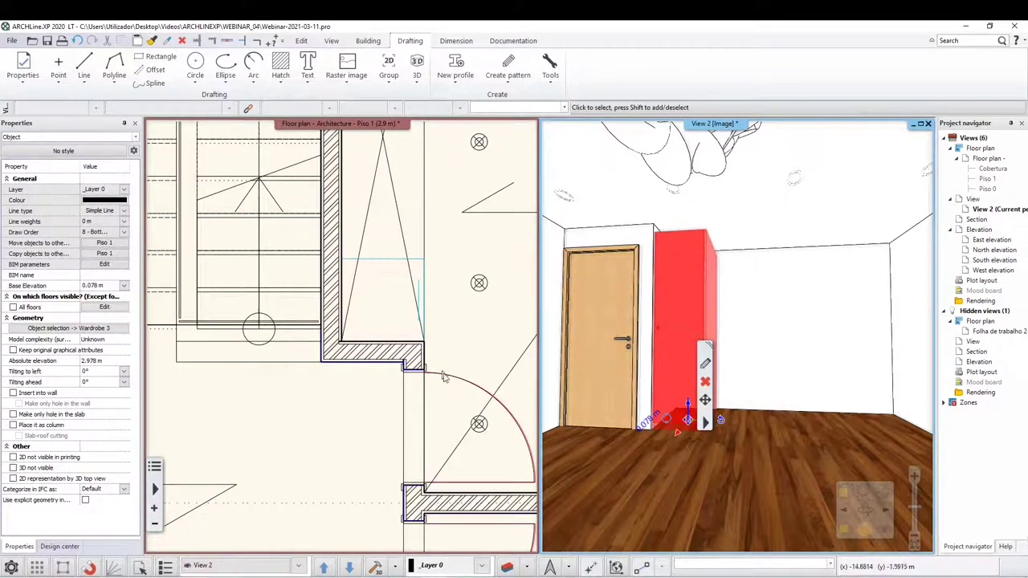
left_click(705, 399)
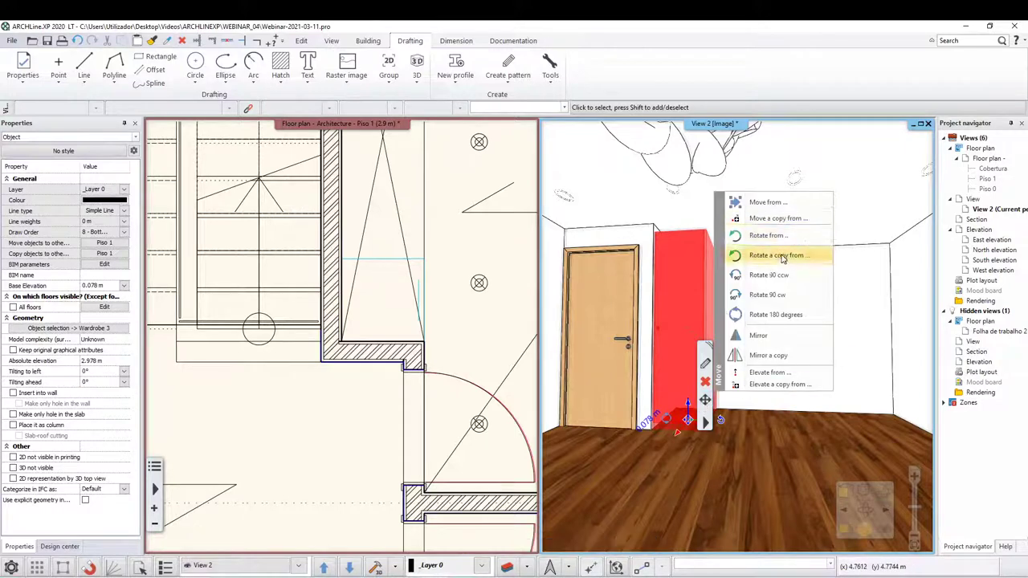
left_click(282, 228)
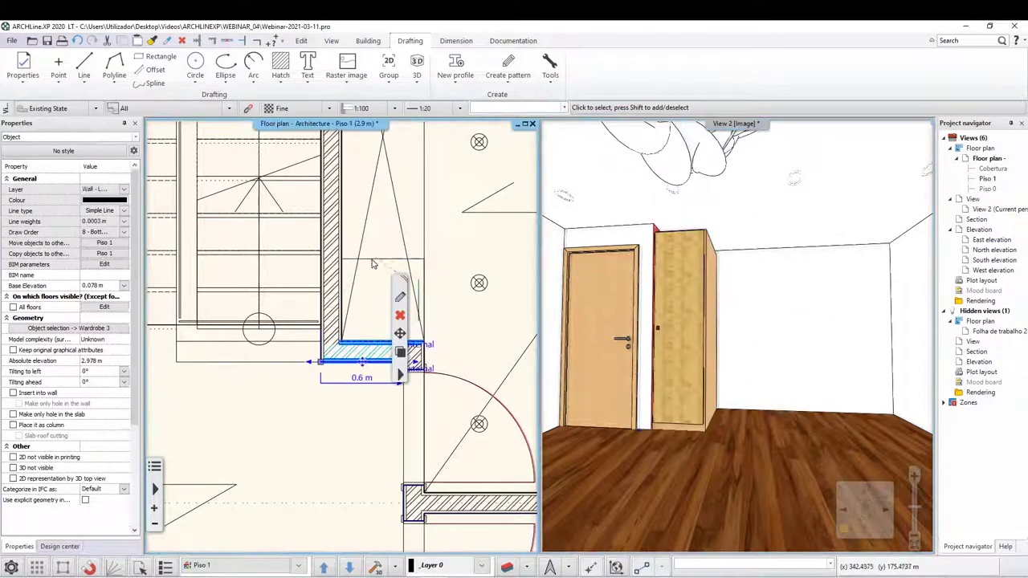
left_click(412, 327)
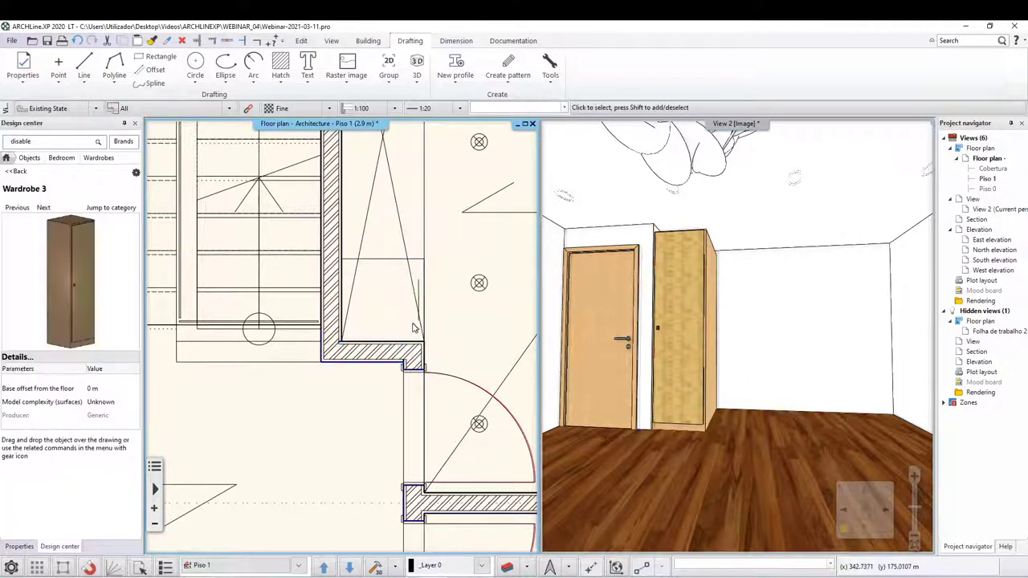
scroll(412, 327, "down", 2)
scroll(412, 327, "down", 1)
left_click(359, 307)
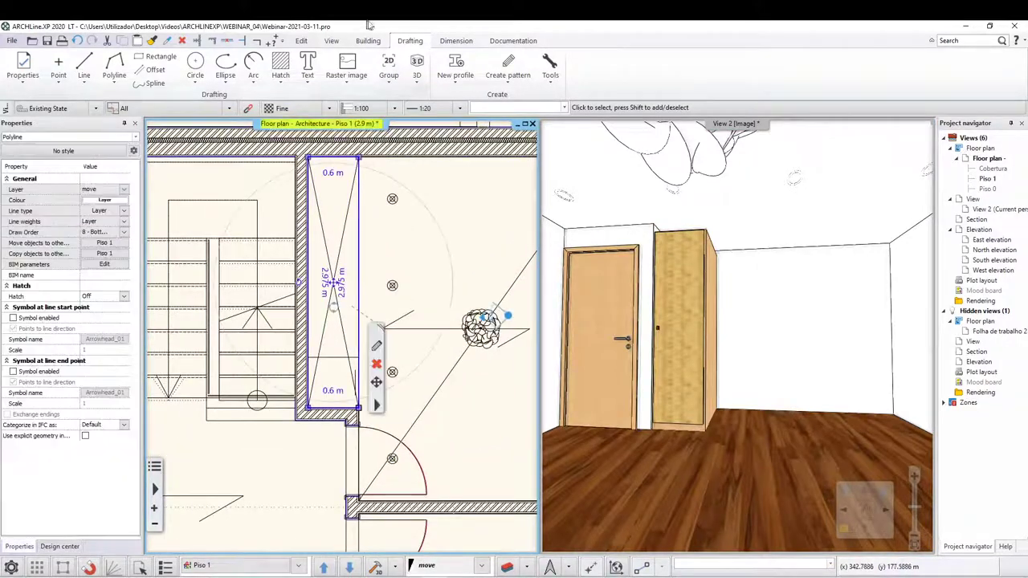
left_click(455, 40)
left_click(440, 77)
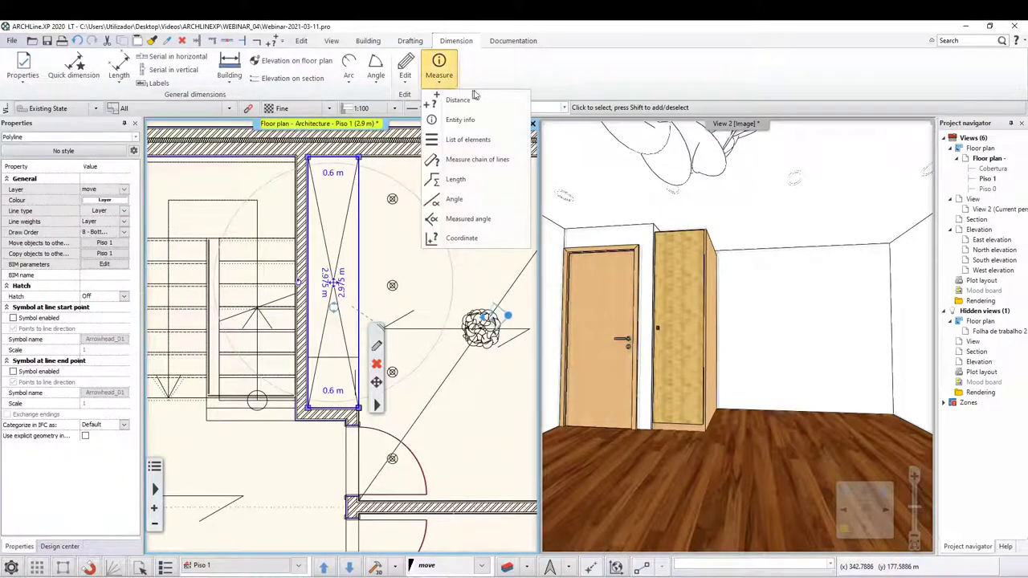
left_click(458, 100)
left_click(359, 158)
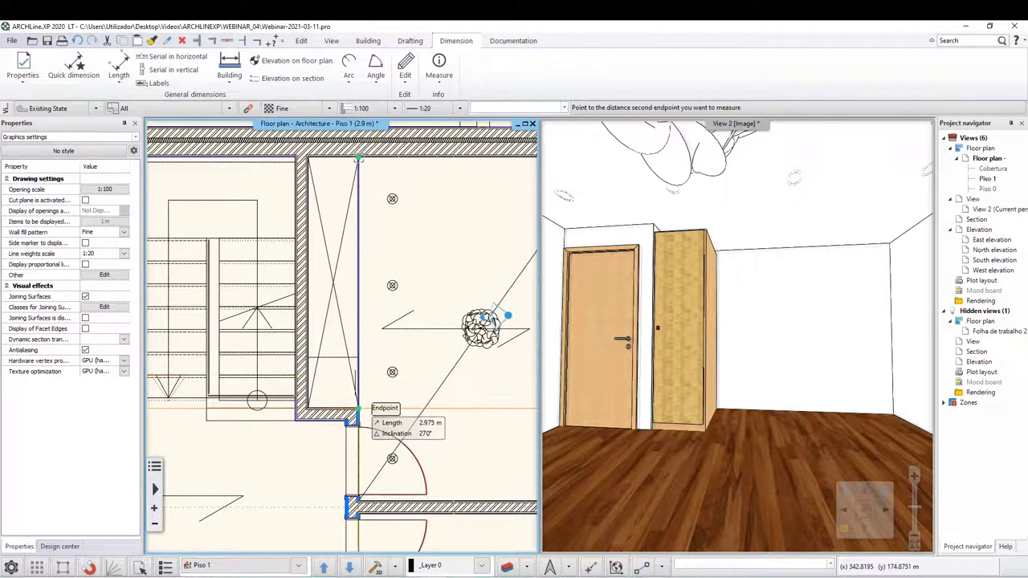
left_click(359, 413)
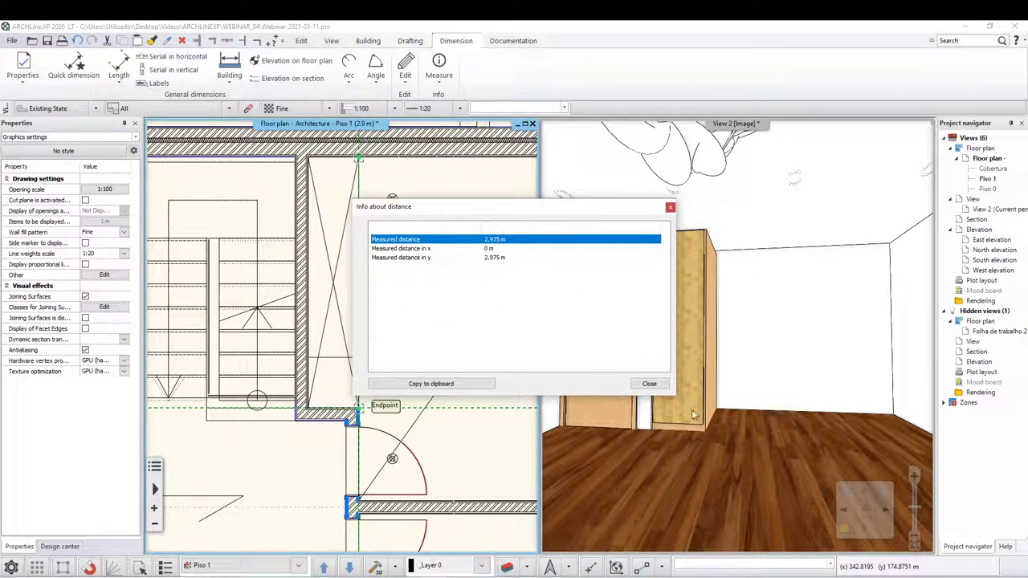
left_click(649, 384)
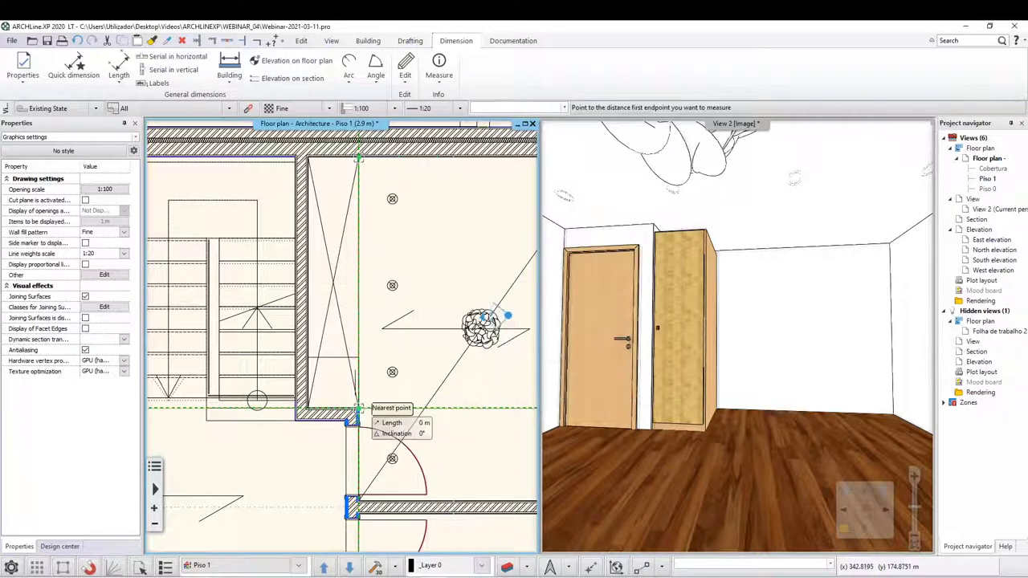
left_click(325, 363)
left_click(325, 364)
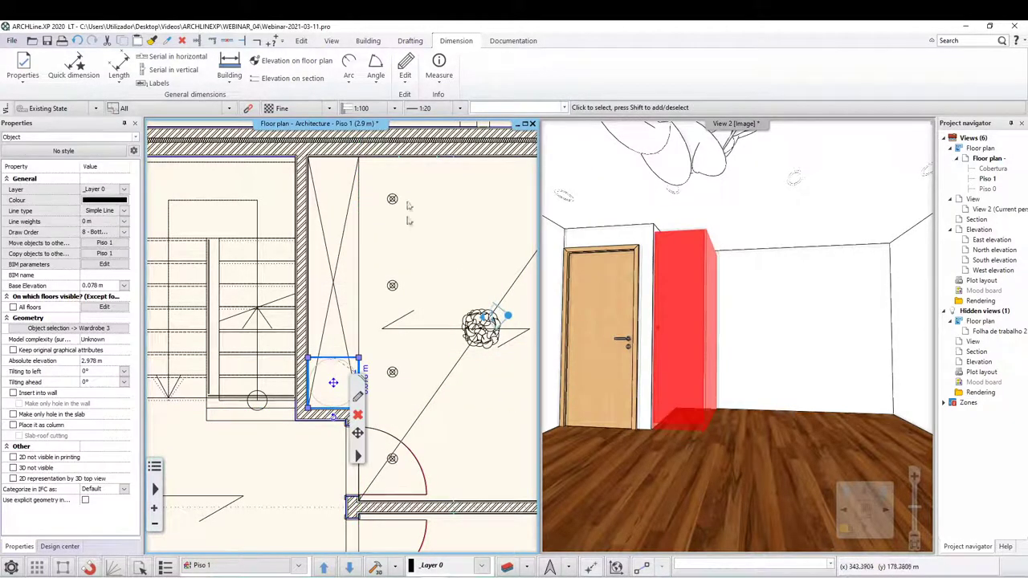
left_click(439, 68)
left_click(457, 98)
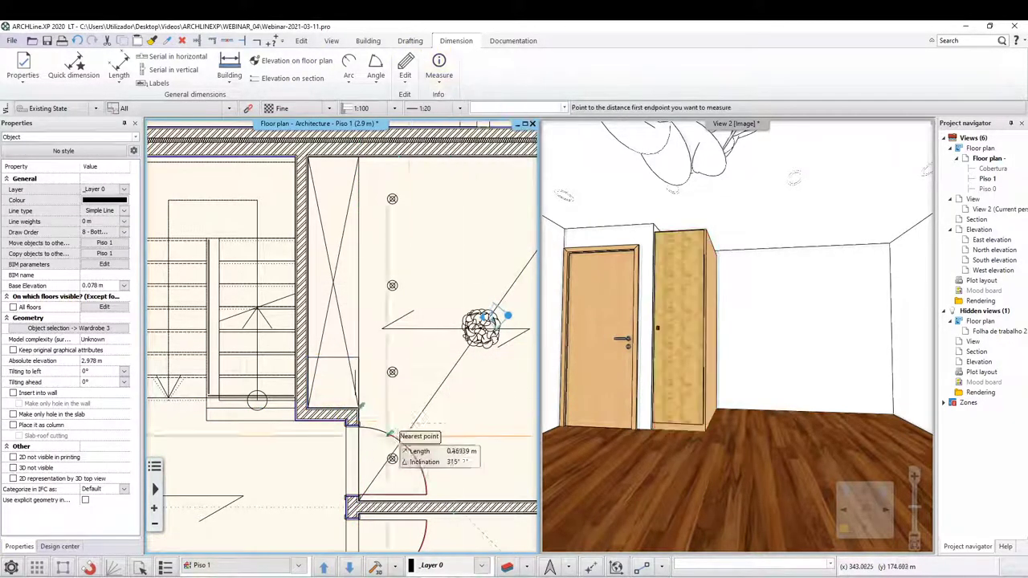
left_click(353, 417)
left_click(353, 357)
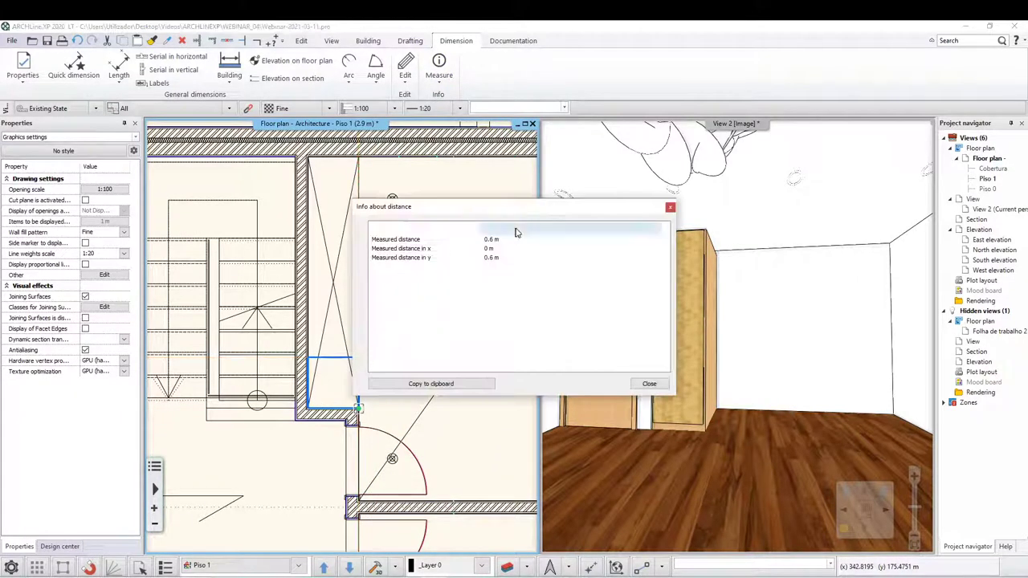
left_click(643, 380)
key("Escape")
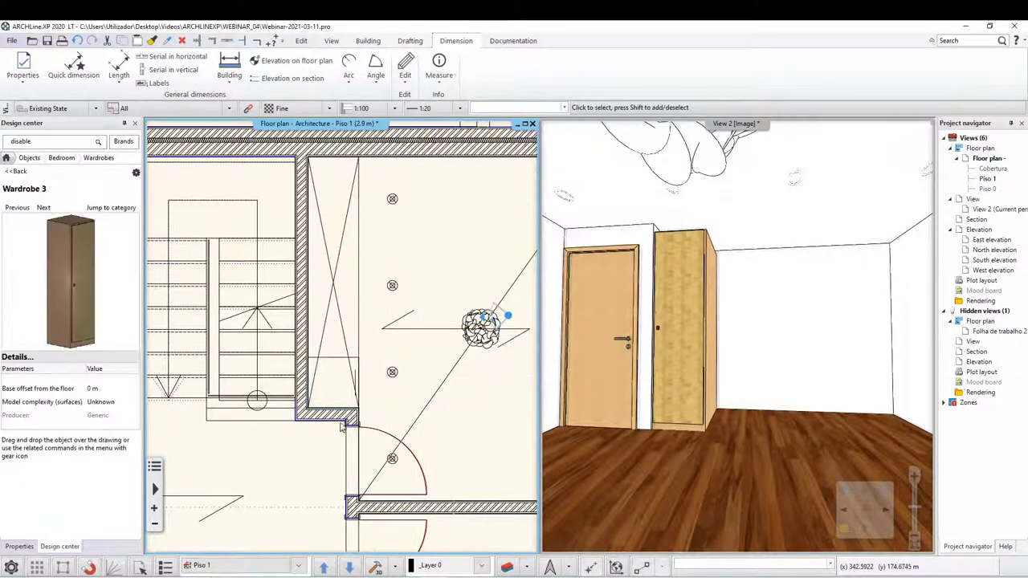
left_click(327, 362)
mouse_move(333, 383)
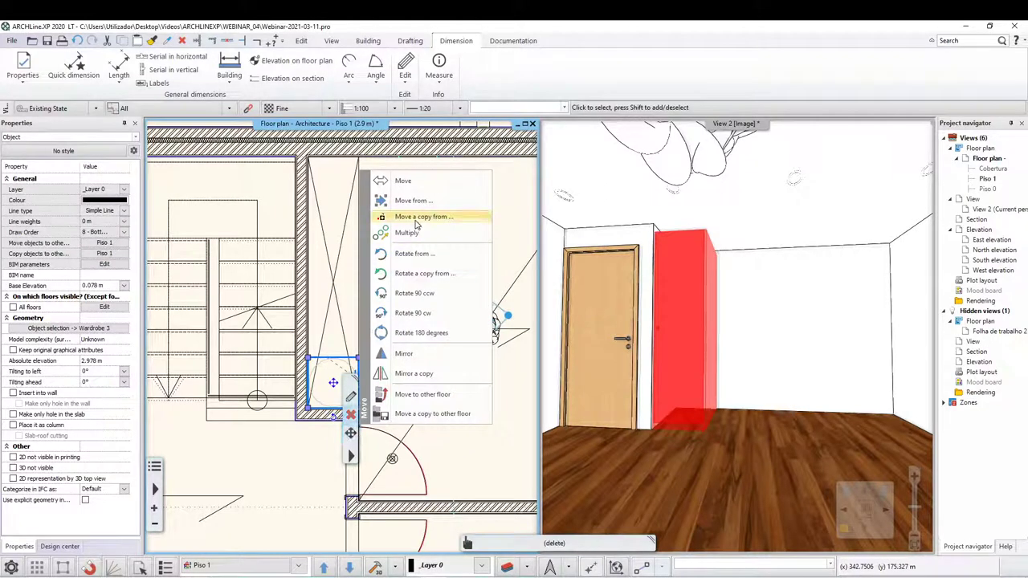
Make two copies of the wardrobe 0.6 m apart along the wall with Move a copy from.
left_click(423, 217)
left_click(355, 413)
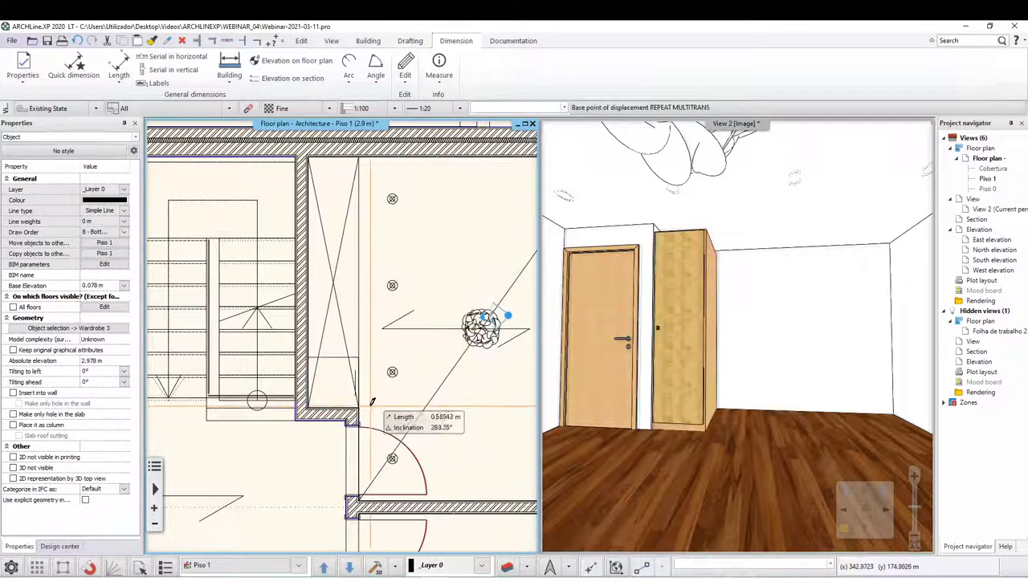
left_click(356, 414)
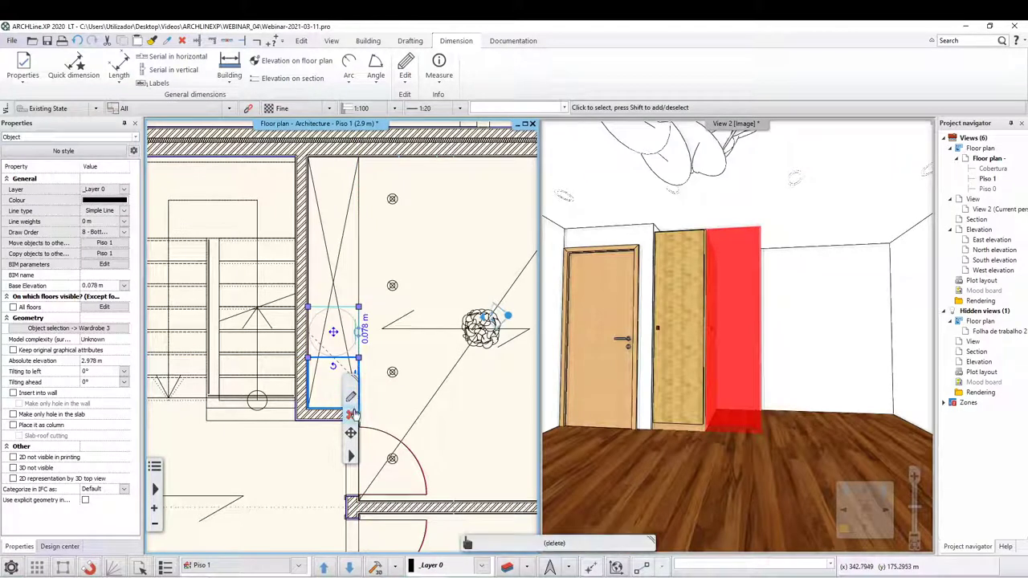
left_click(427, 219)
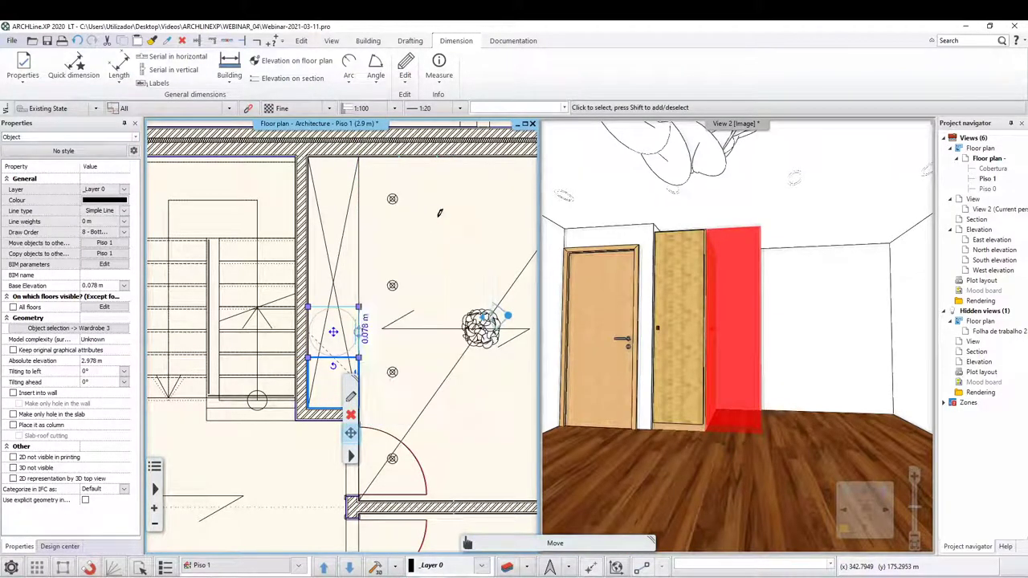
left_click(356, 412)
left_click(358, 308)
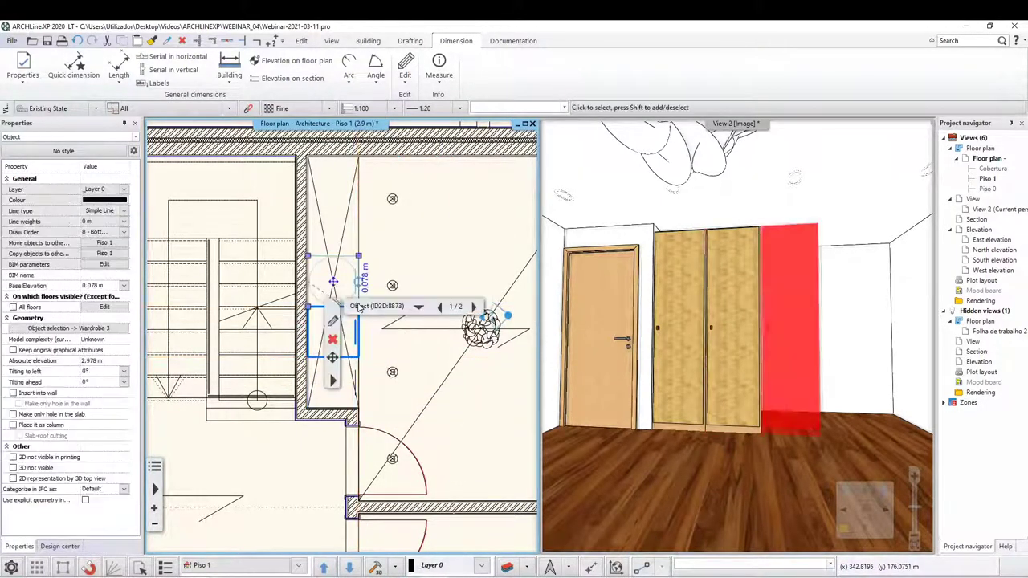
left_click(424, 291)
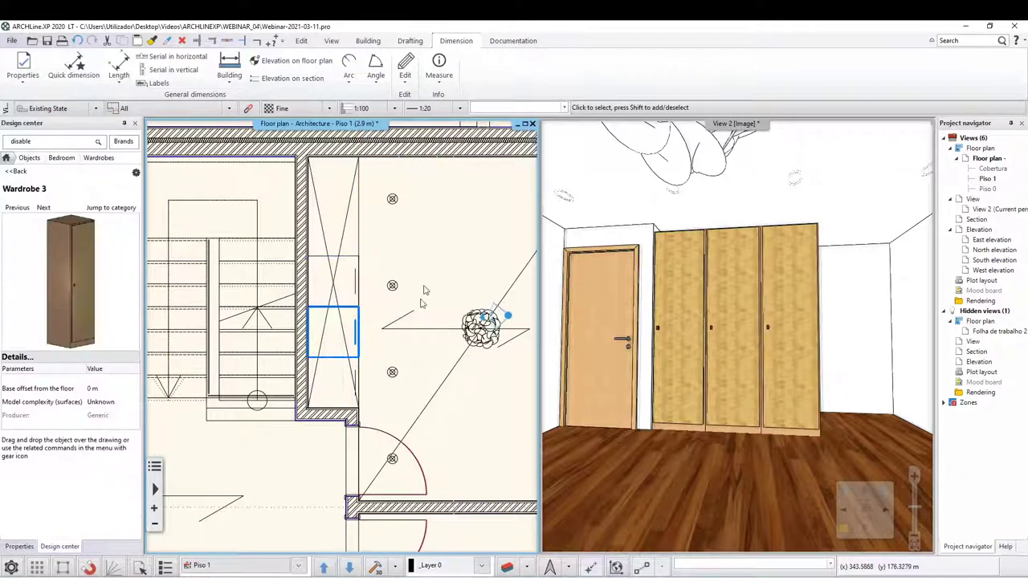
Select one of the wardrobes and review its context menu.
left_click(359, 281)
right_click(353, 233)
left_click(363, 286)
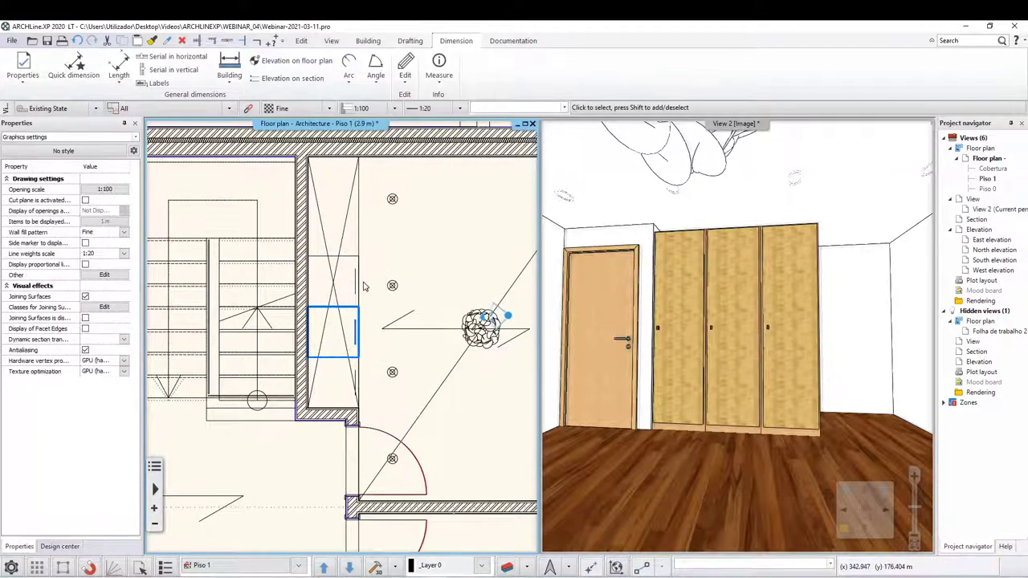
scroll(357, 293, "down", 2)
scroll(345, 297, "down", 1)
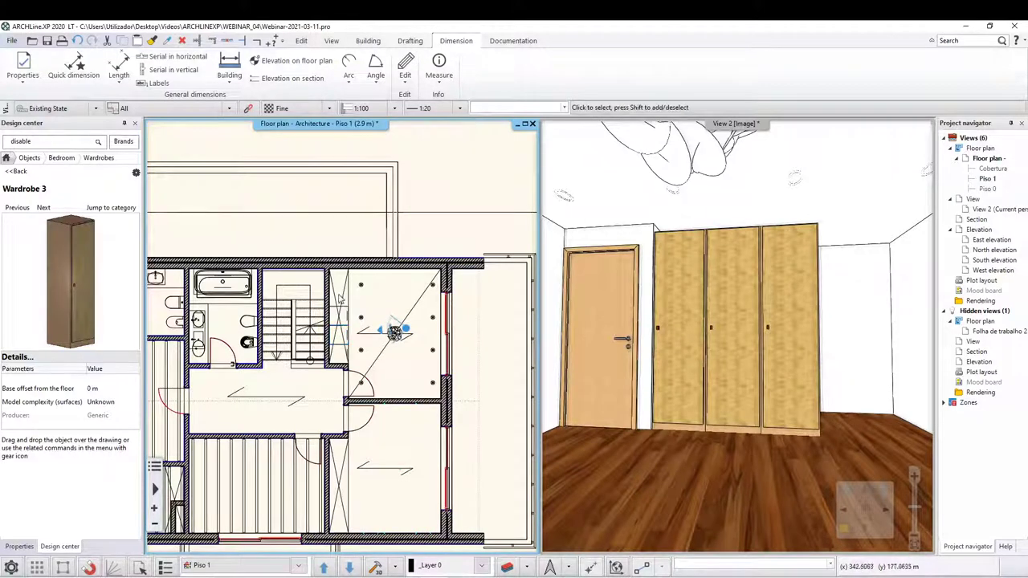
scroll(340, 298, "up", 2)
Select all three wardrobes and choose Multiply from their move options.
left_click(336, 347)
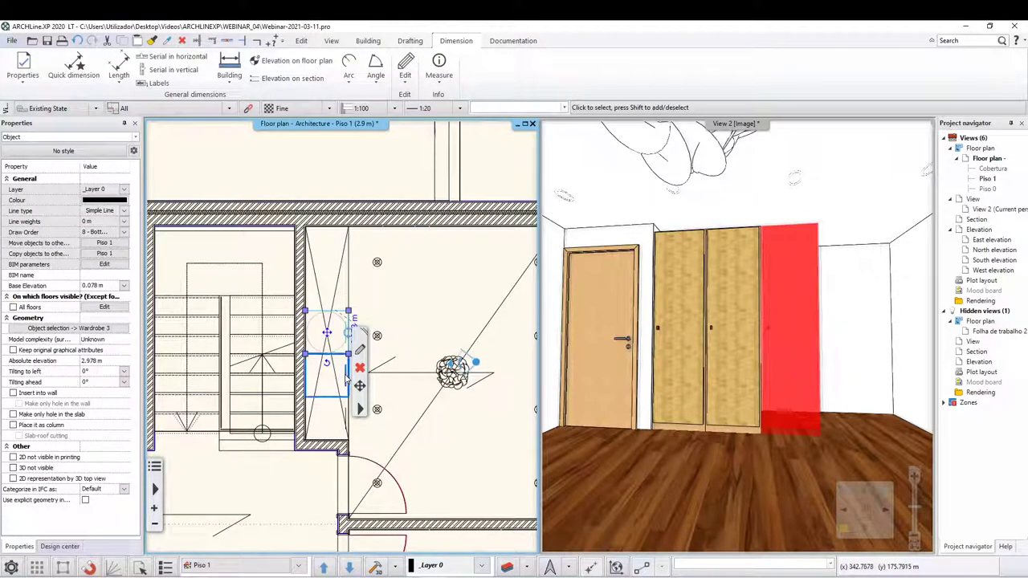
left_click(333, 374, "shift")
left_click(345, 408, "shift")
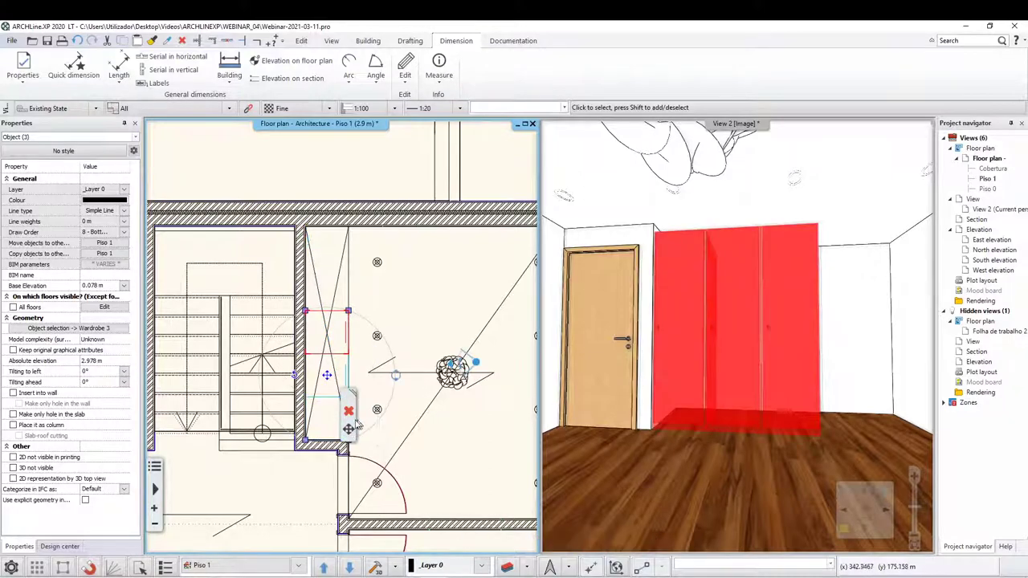
left_click(350, 428)
left_click(434, 225)
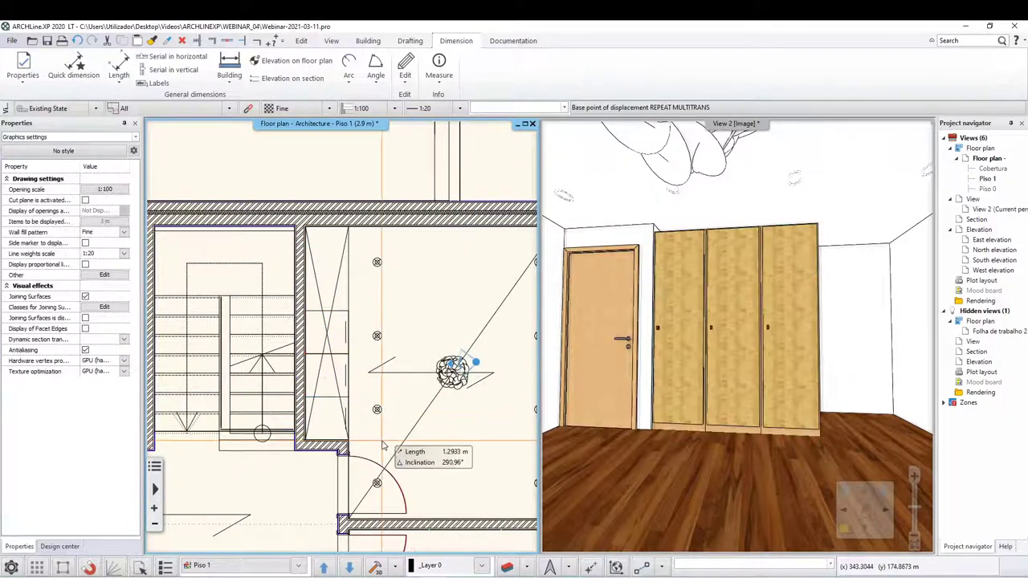
Pick the Multiply base and second points to copy the three wardrobes further along the wall.
scroll(383, 446, "up", 2)
left_click(317, 414)
middle_click_drag(372, 142, 402, 377)
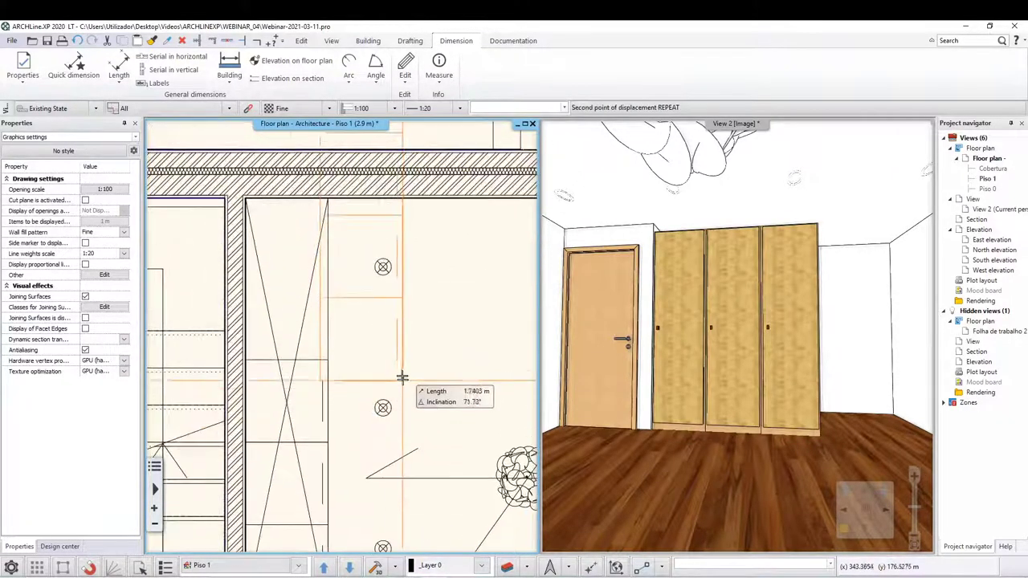
left_click(324, 360)
Delete the stray wardrobe copy, then select the last wardrobe in the row and open its Edit options.
right_click(339, 207)
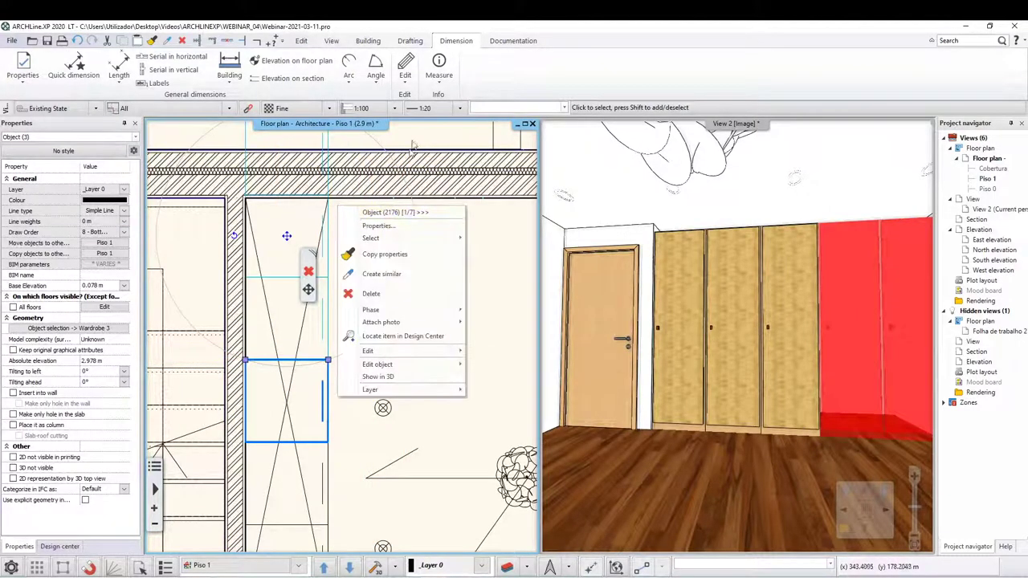
left_click(382, 274)
middle_click_drag(374, 161, 374, 376)
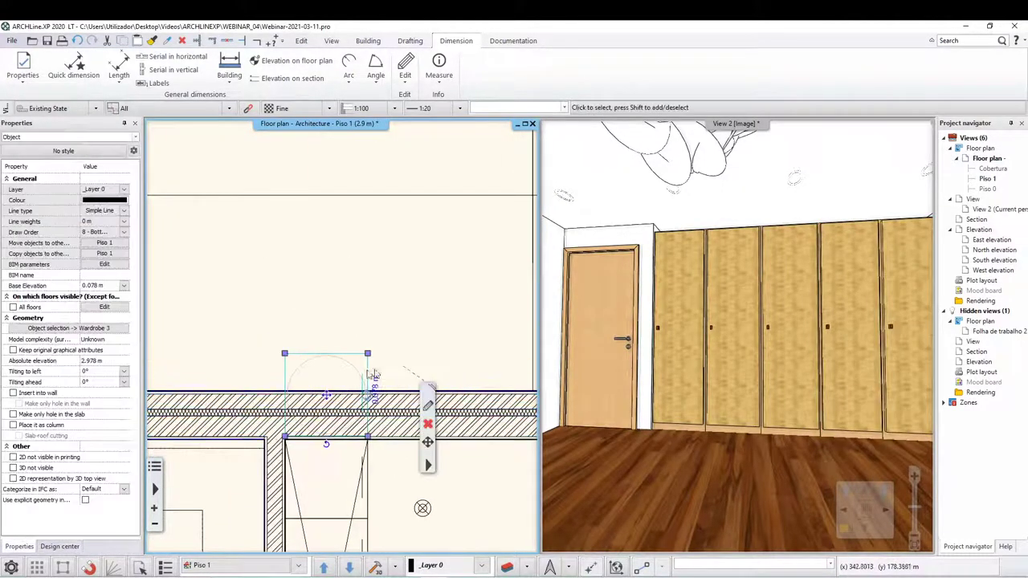
key("Delete")
middle_click_drag(337, 539, 337, 439)
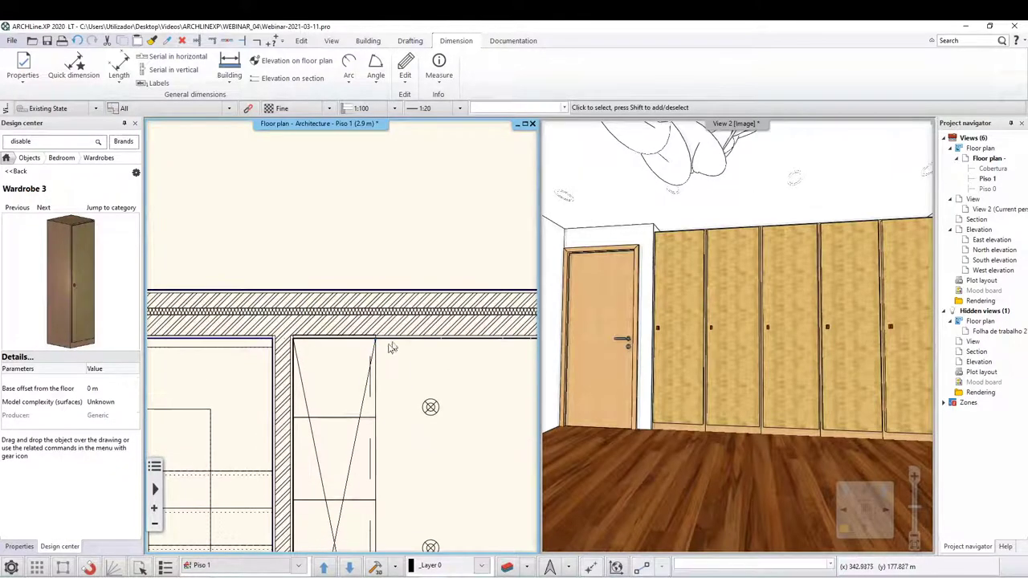
left_click(354, 377)
middle_click_drag(482, 402, 487, 344)
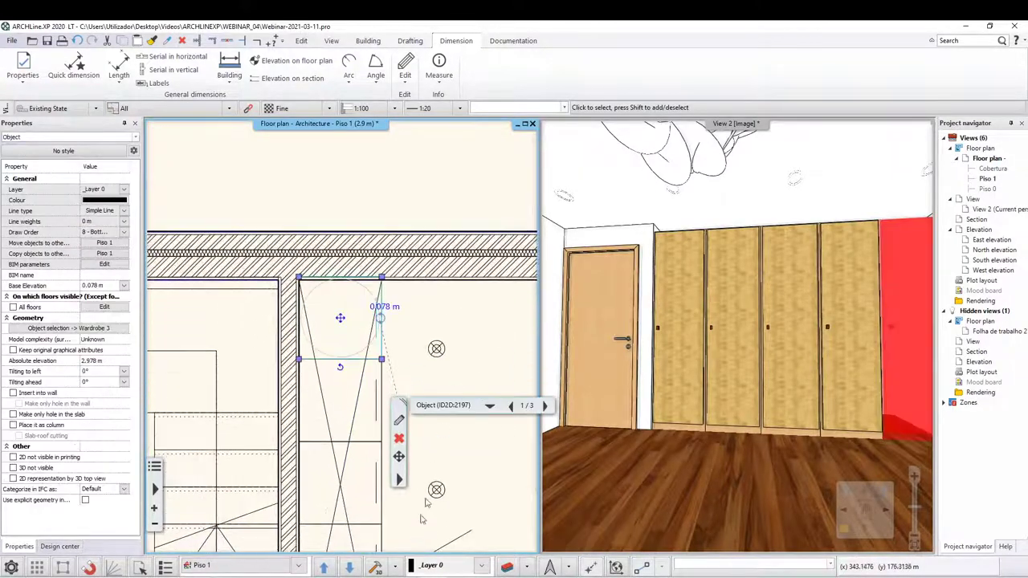
left_click(397, 481)
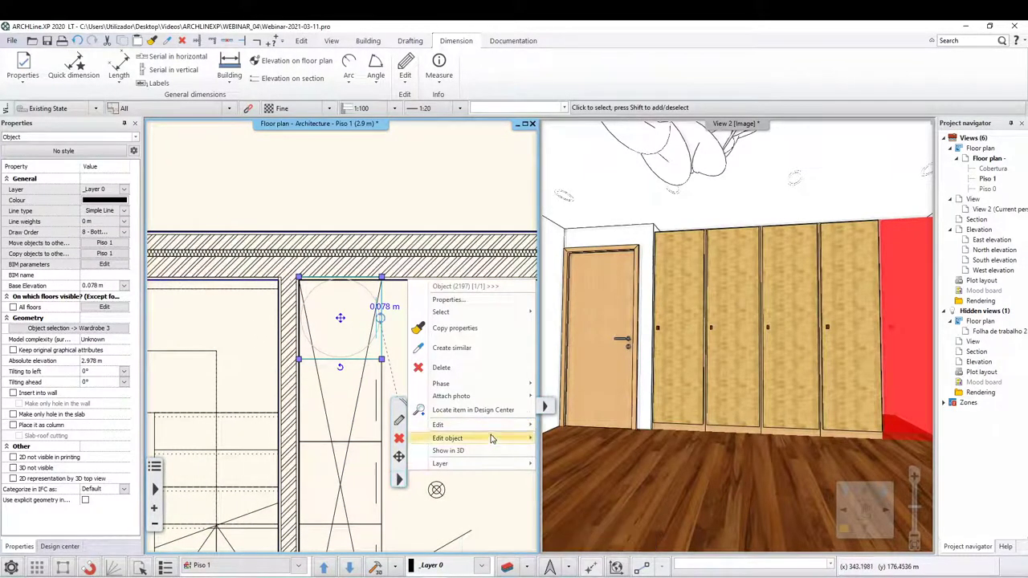
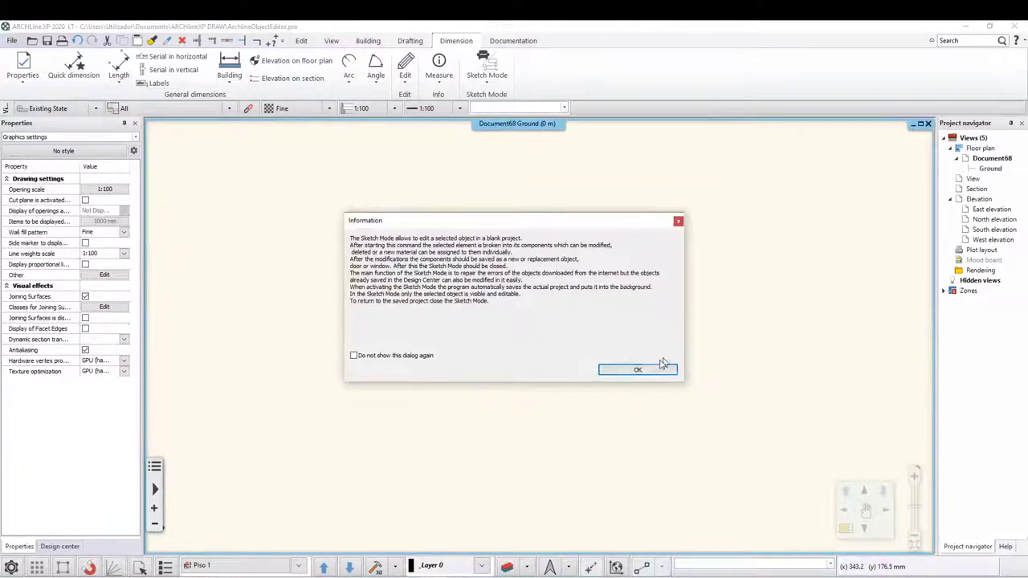
Select the whole wardrobe model with a window selection.
left_click(659, 369)
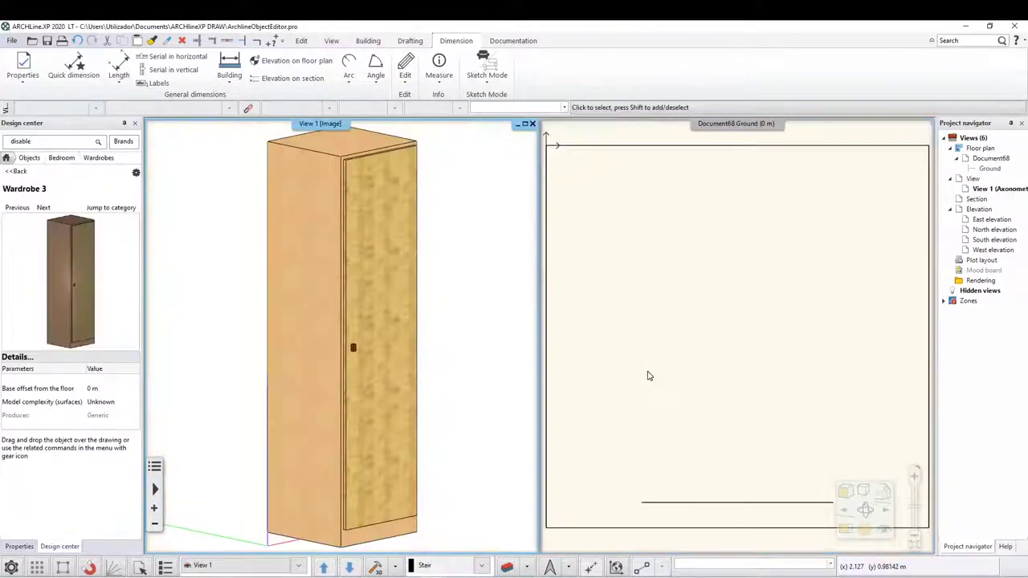
scroll(452, 360, "down", 2)
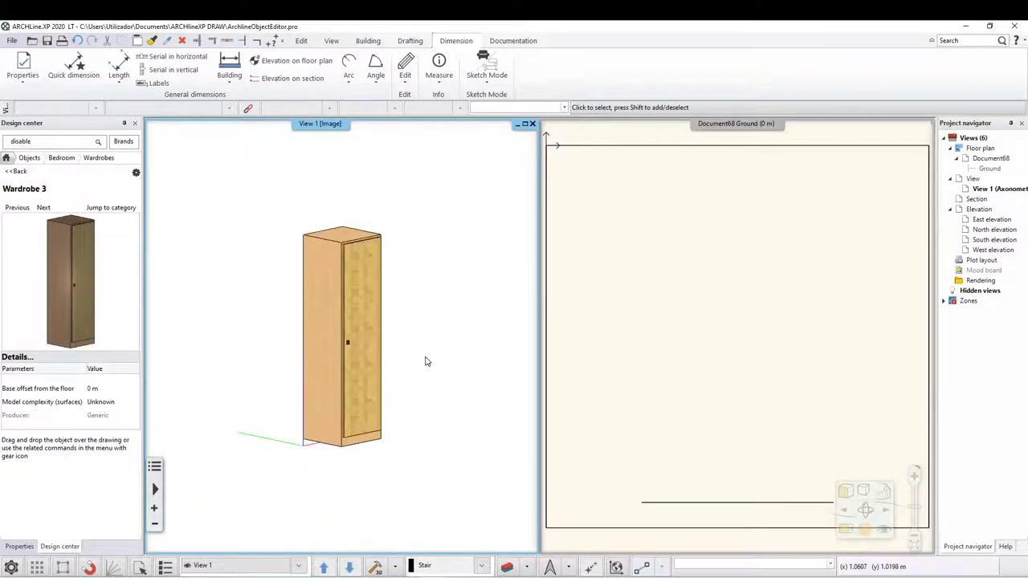
scroll(425, 360, "down", 1)
left_click(326, 399)
key("Escape")
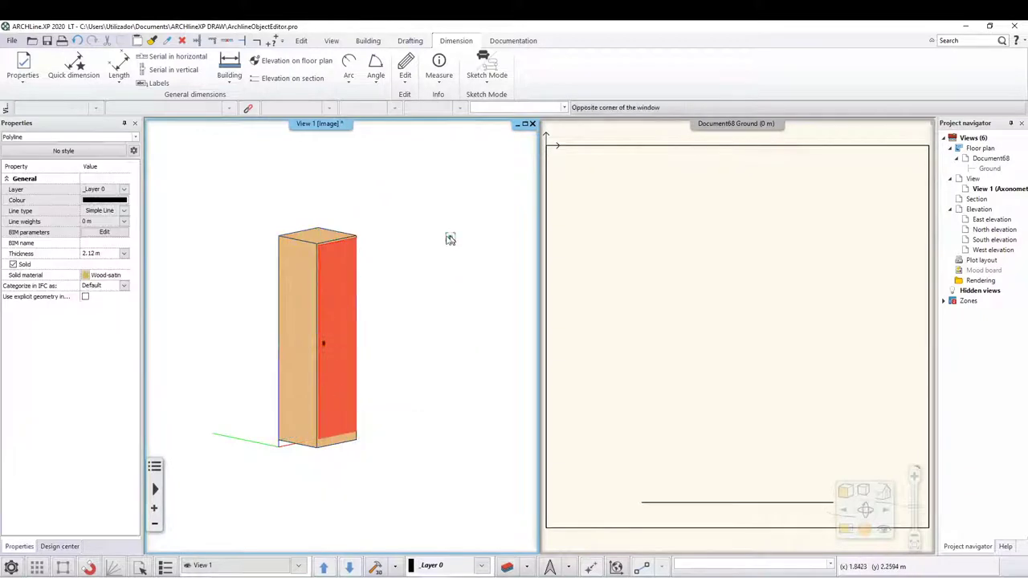
left_click(426, 171)
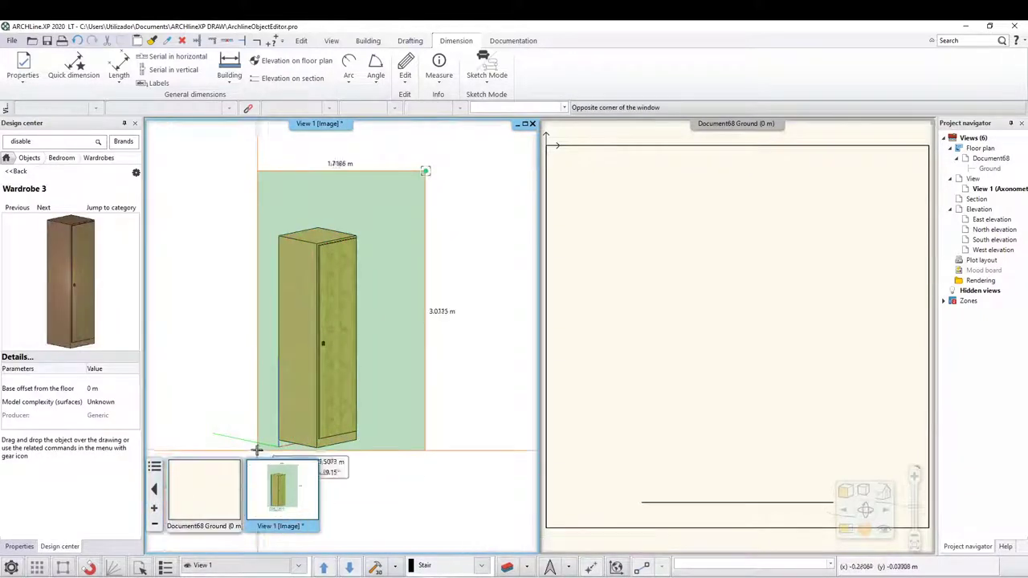
left_click(257, 482)
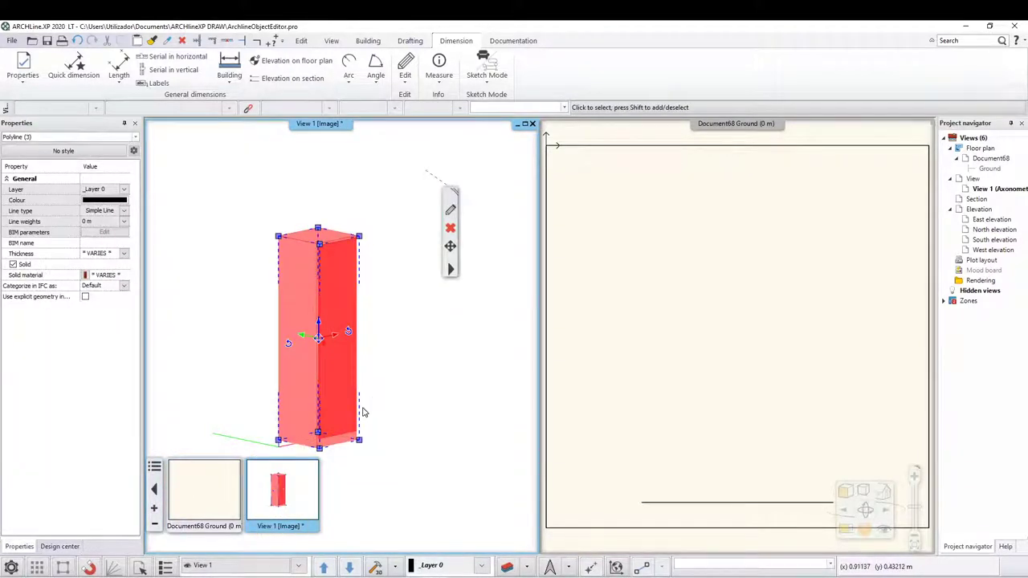
Close sketch mode and confirm the save prompt to return to the Webinar-2021-03-11 project.
left_click(490, 80)
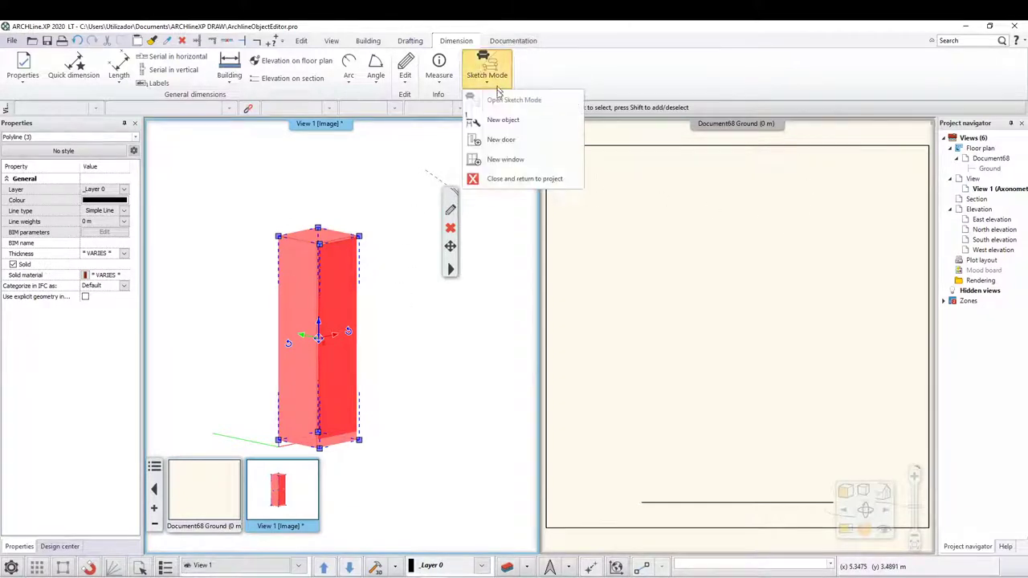
left_click(522, 179)
left_click(541, 339)
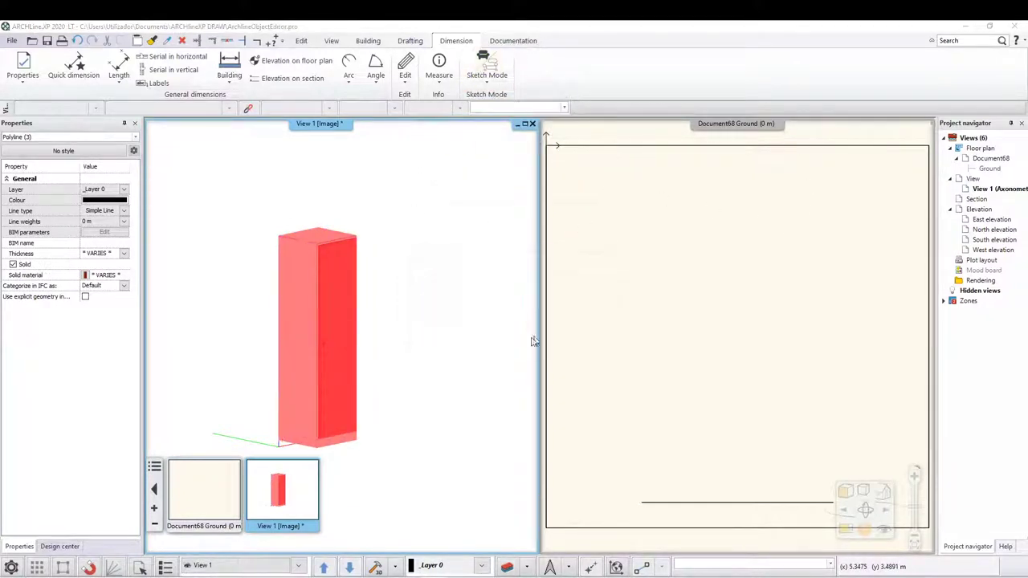
left_click(488, 368)
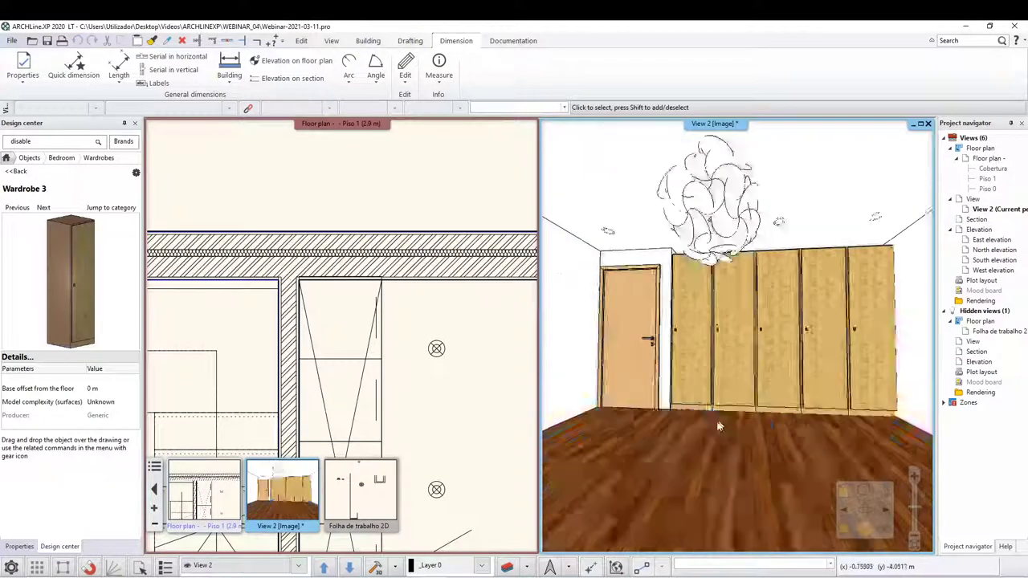
scroll(719, 427, "up", 2)
scroll(577, 389, "up", 3)
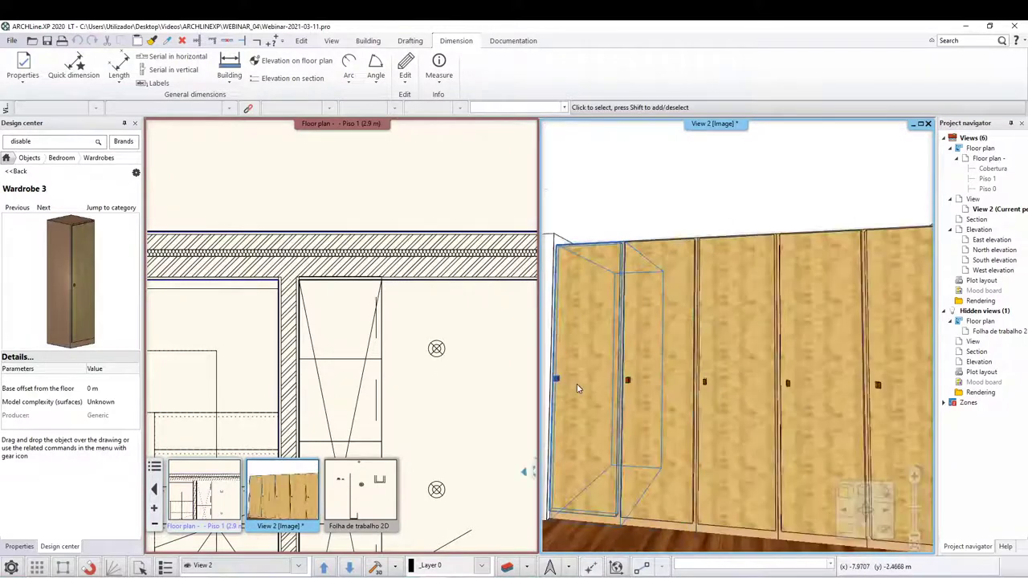
left_click(578, 383)
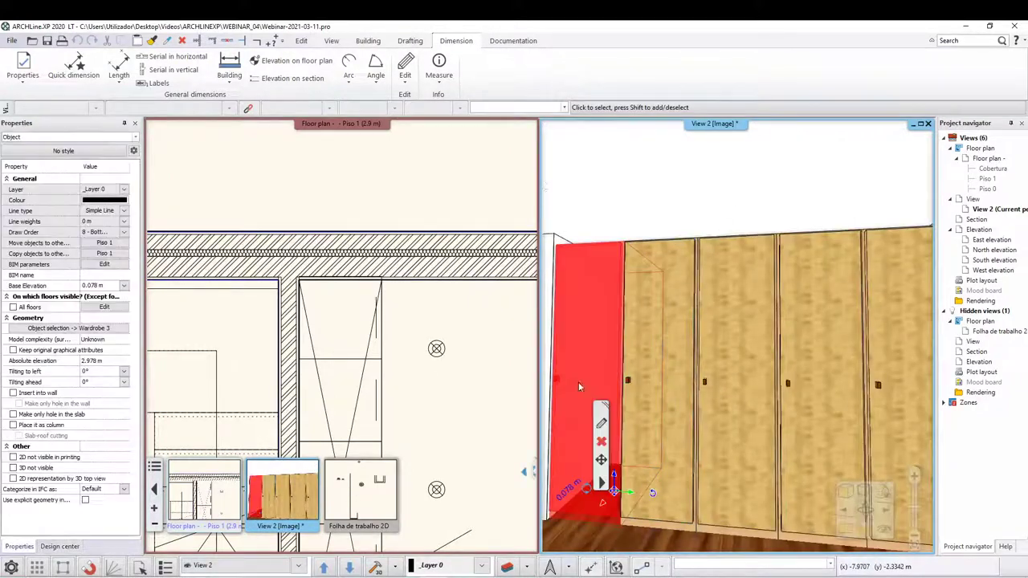
right_click(604, 350)
left_click(604, 523)
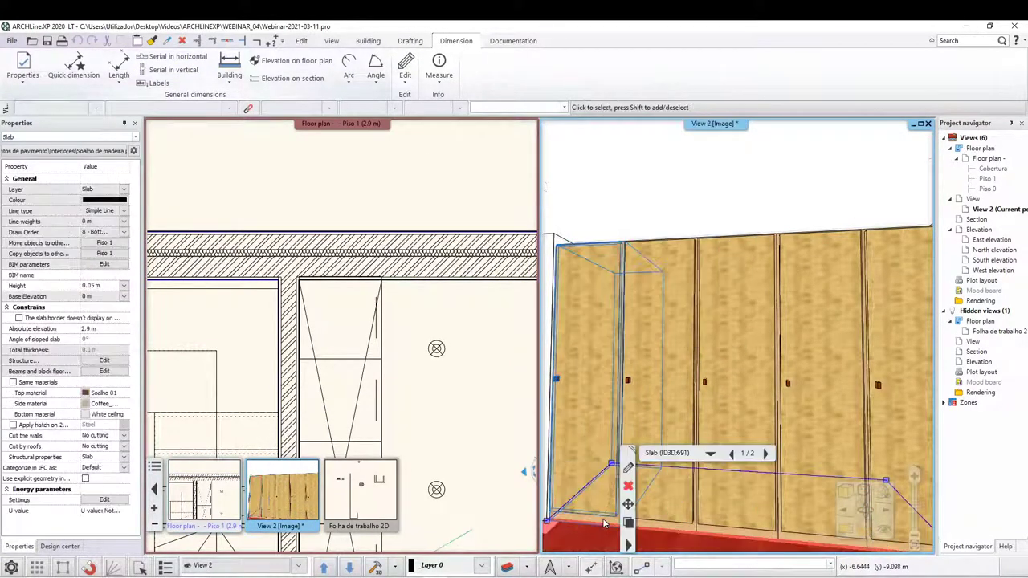
left_click(606, 451)
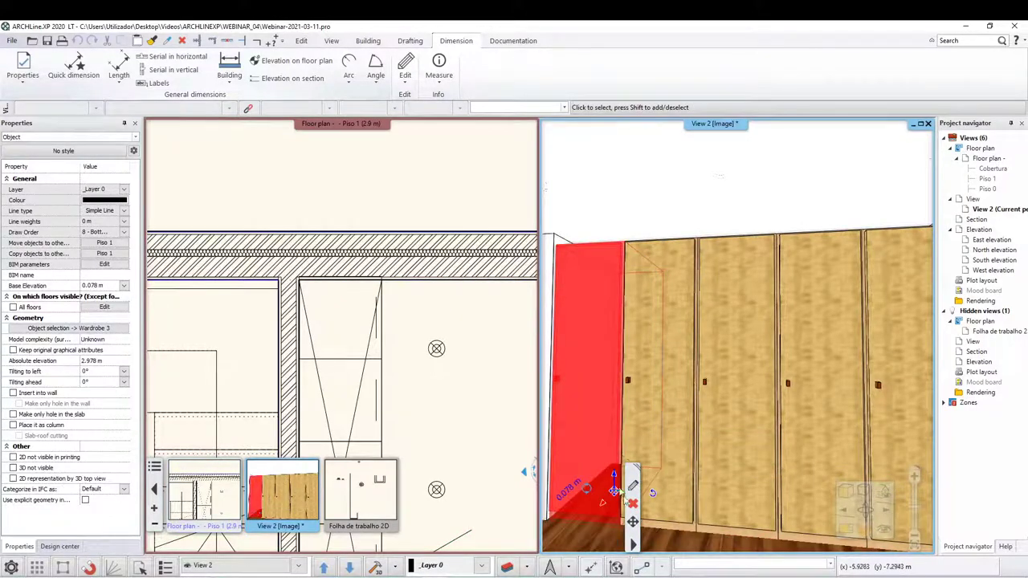
mouse_move(633, 523)
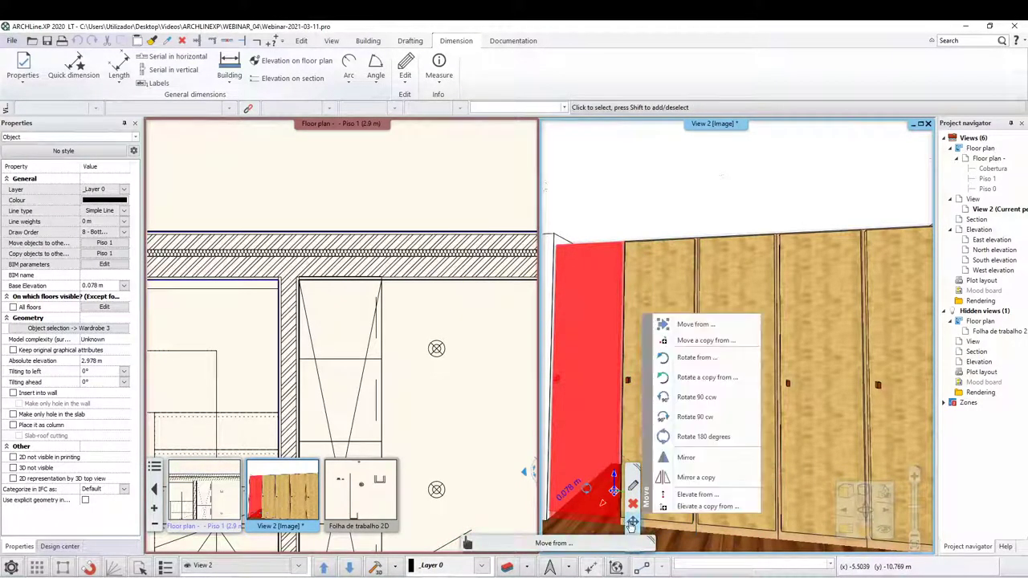
left_click(679, 460)
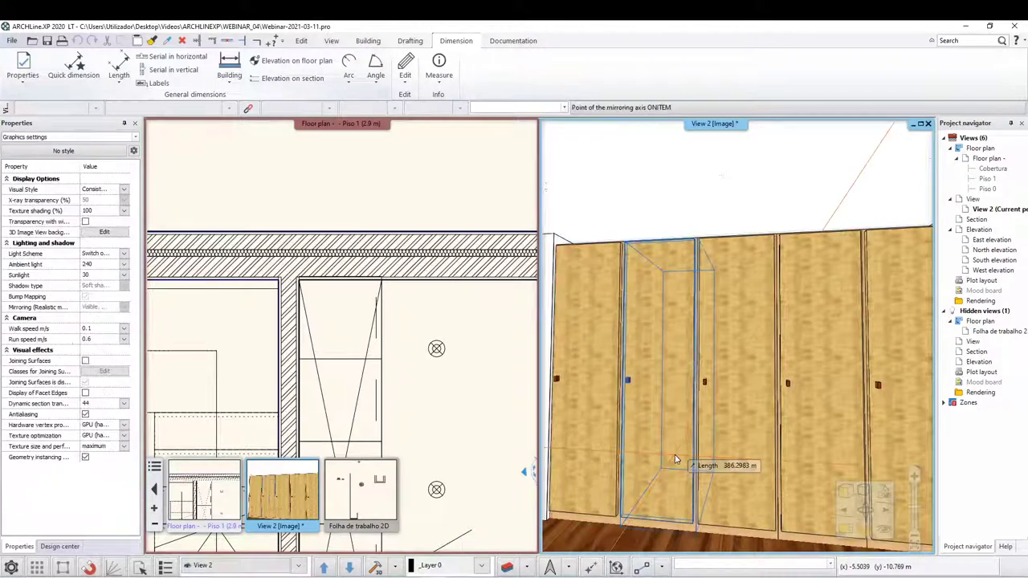
left_click(593, 512)
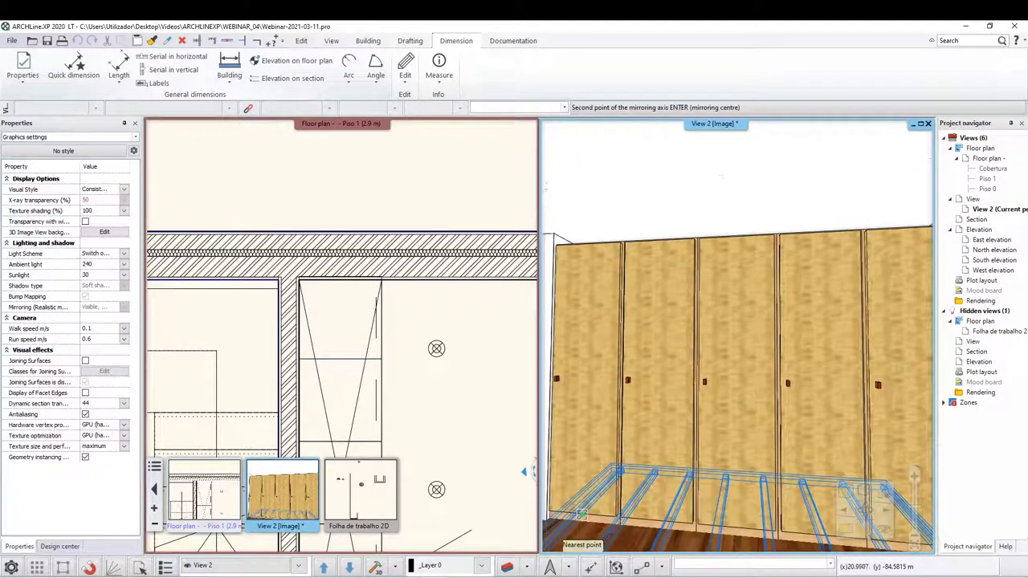
middle_click_drag(573, 534, 514, 418)
Select the wardrobe in the floor plan and choose Mirror a copy.
left_click(473, 355)
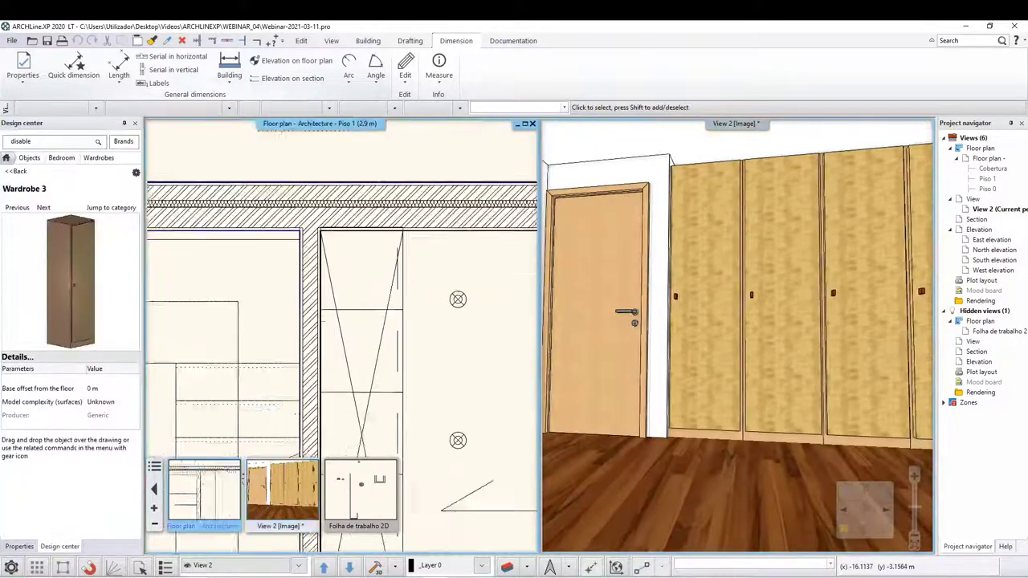
middle_click_drag(441, 251, 410, 324)
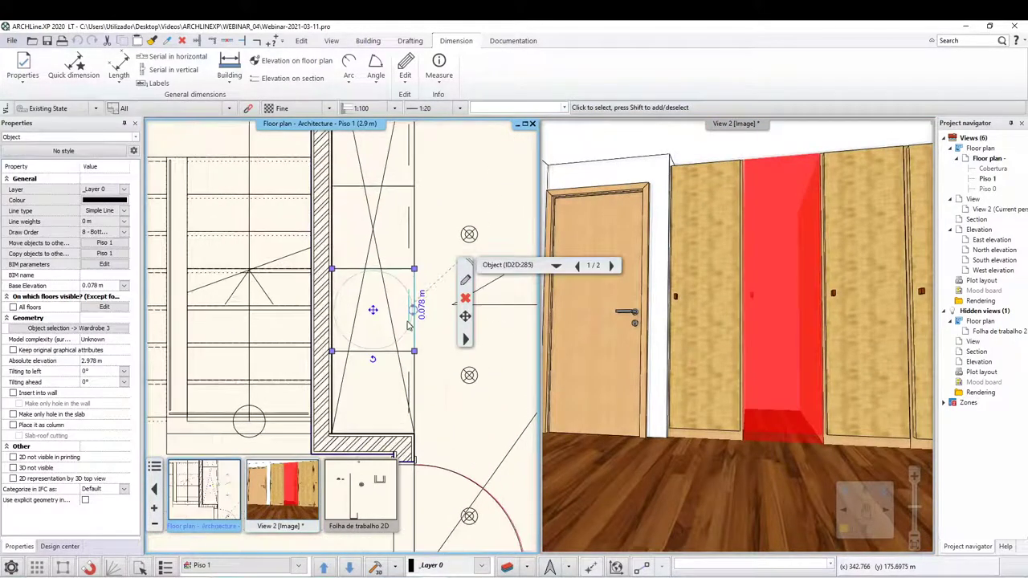
left_click(374, 312)
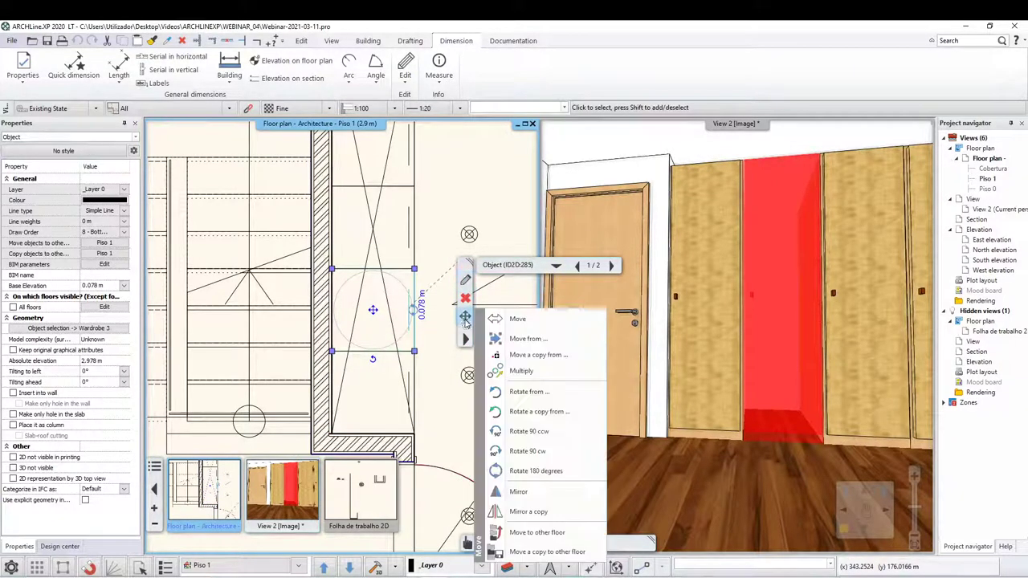
left_click(465, 316)
left_click(527, 513)
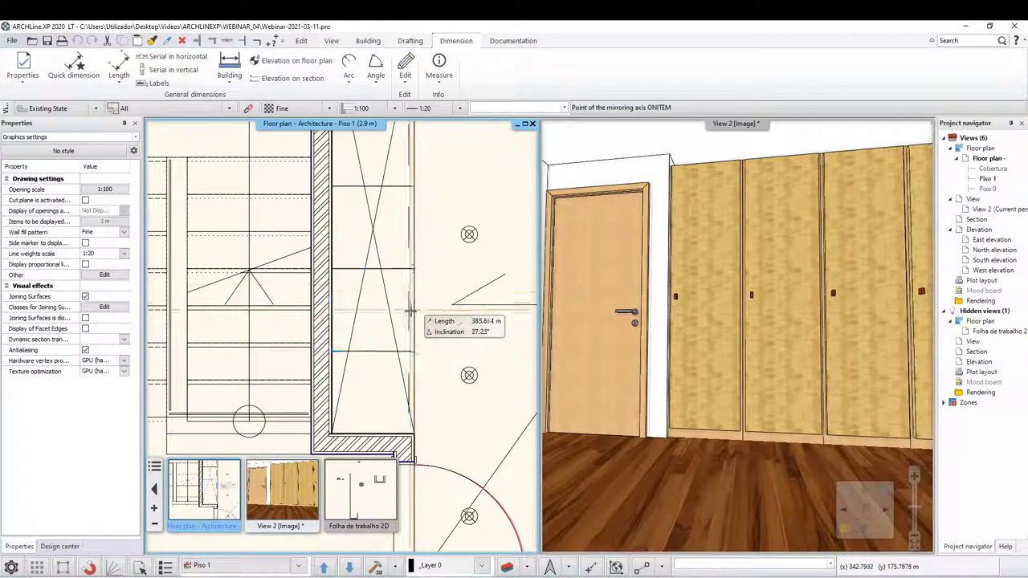
scroll(345, 313, "up", 2)
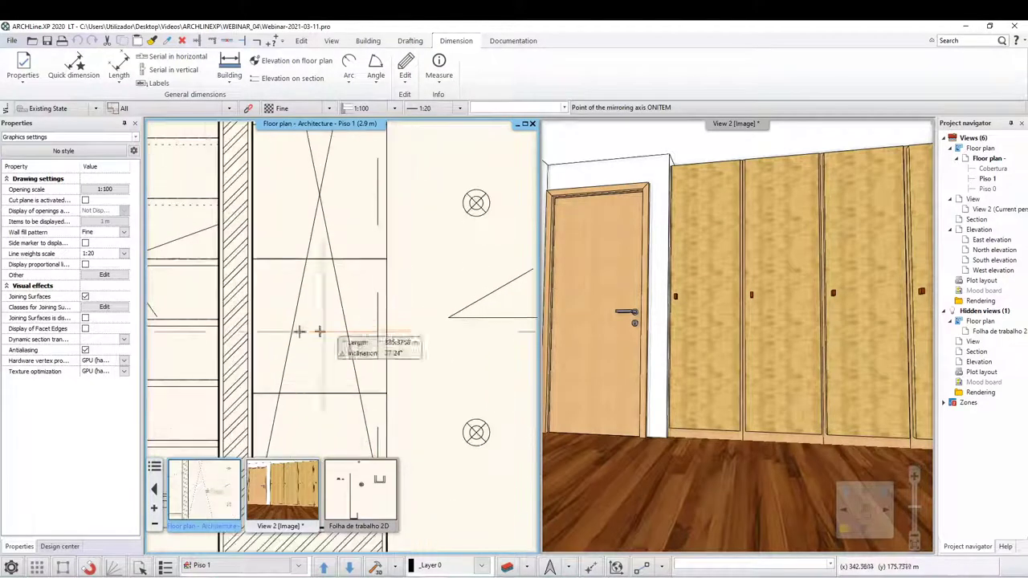
left_click(377, 328)
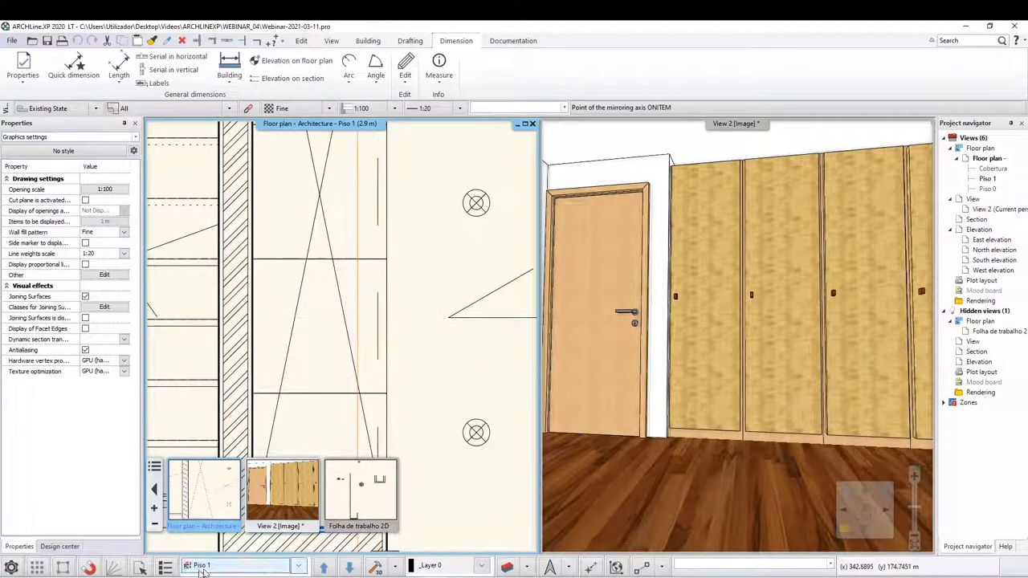
With Object Snap on, pick two axis points to create the mirrored wardrobe copy.
left_click(88, 567)
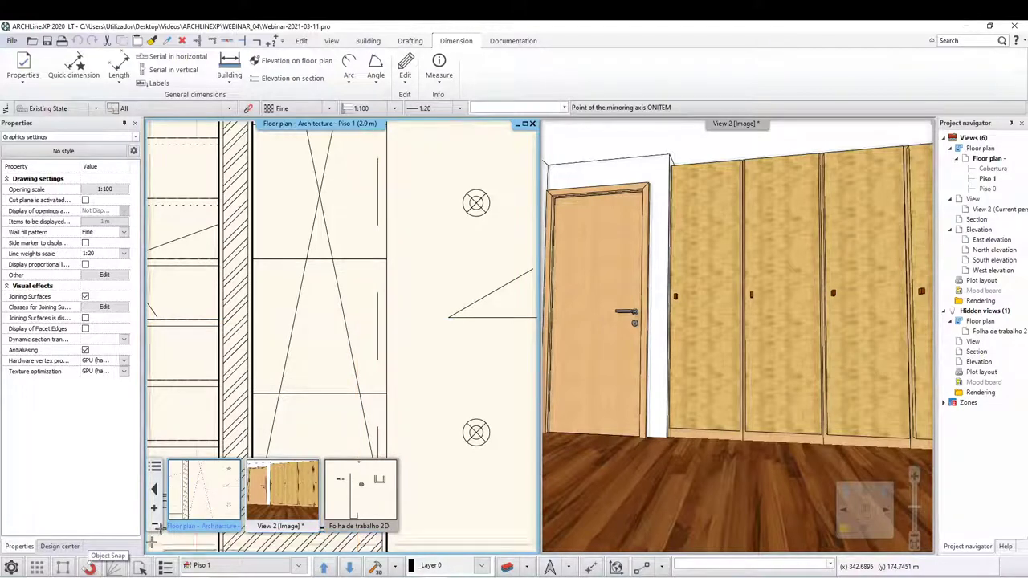
left_click(385, 321)
left_click(393, 449)
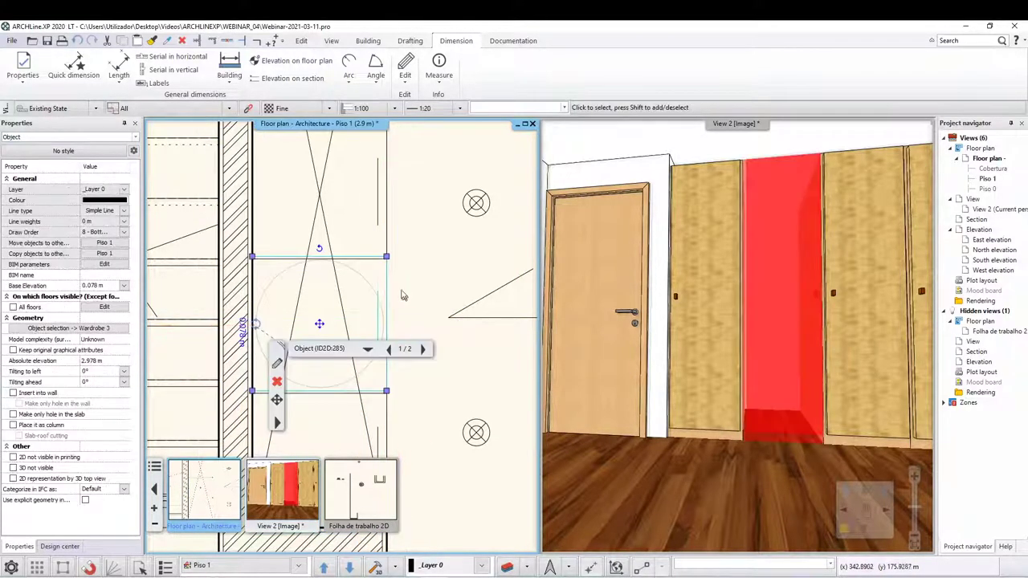
key("Escape")
Move the mirrored copy by its corner grip alongside the other wardrobes.
left_click(379, 370)
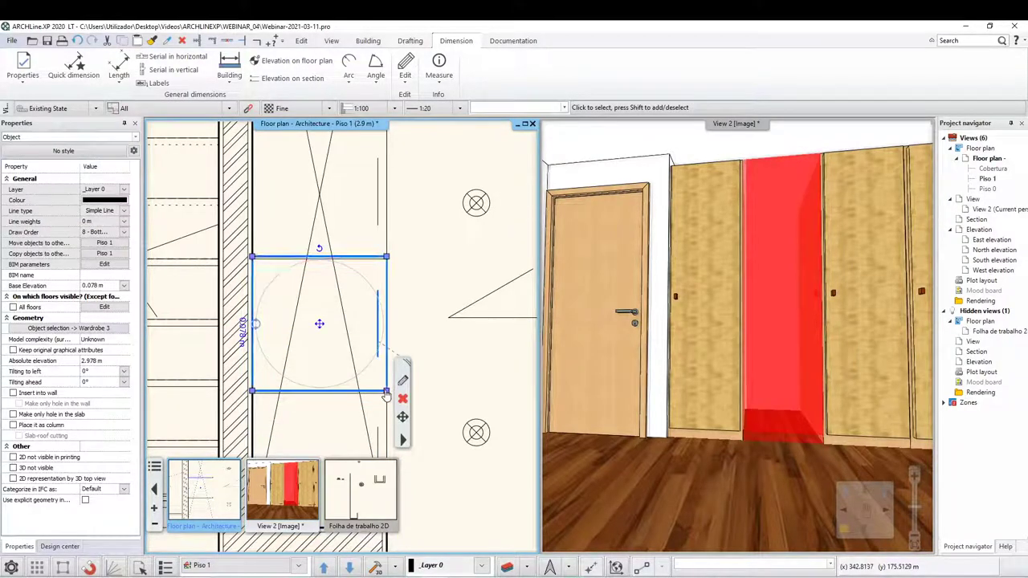
left_click(387, 392)
left_click(387, 393)
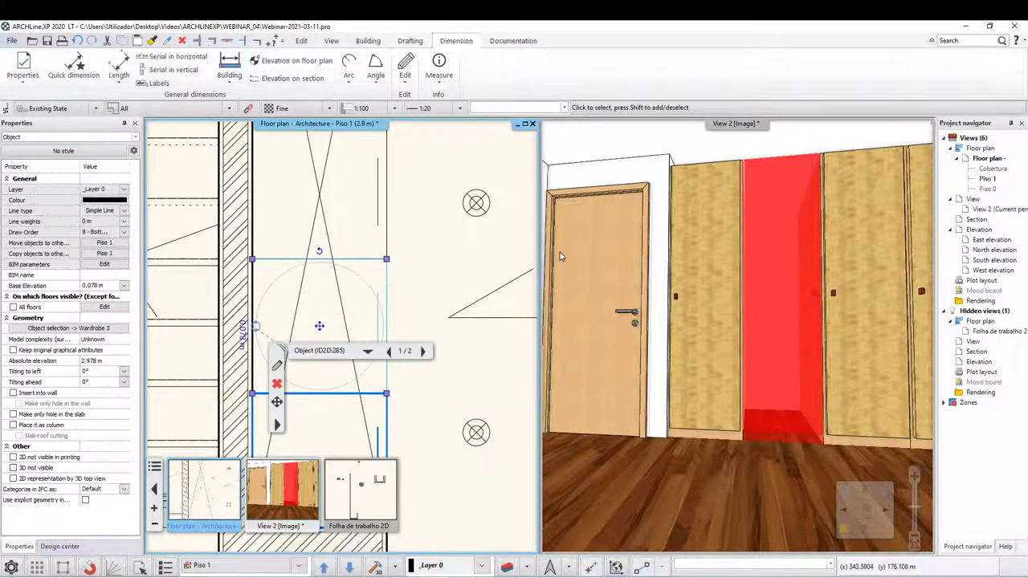
key("Escape")
left_click_drag(562, 265, 601, 392)
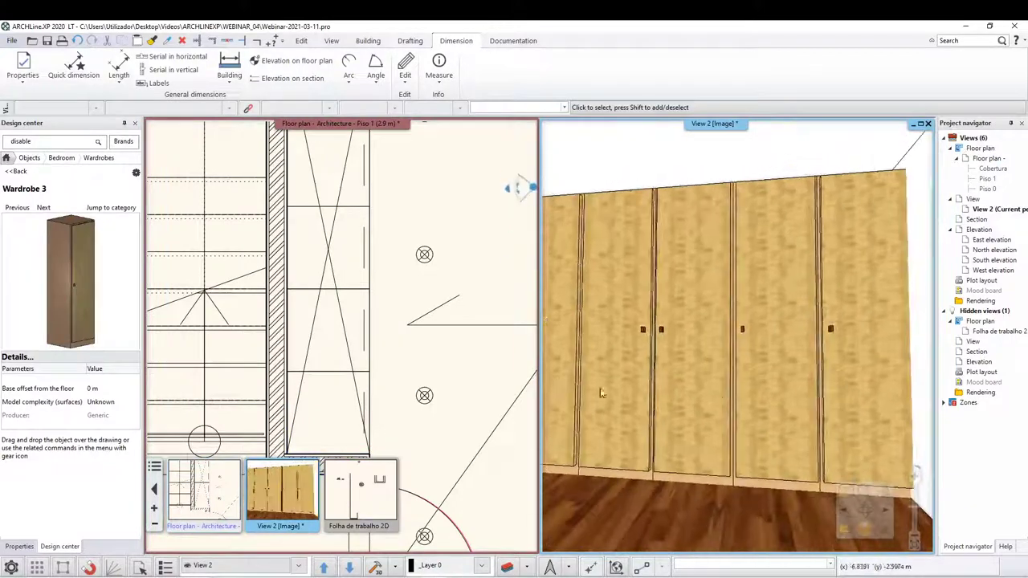
Delete a misplaced wardrobe and copy another 0.6 m along the wall.
left_click_drag(825, 367, 876, 400)
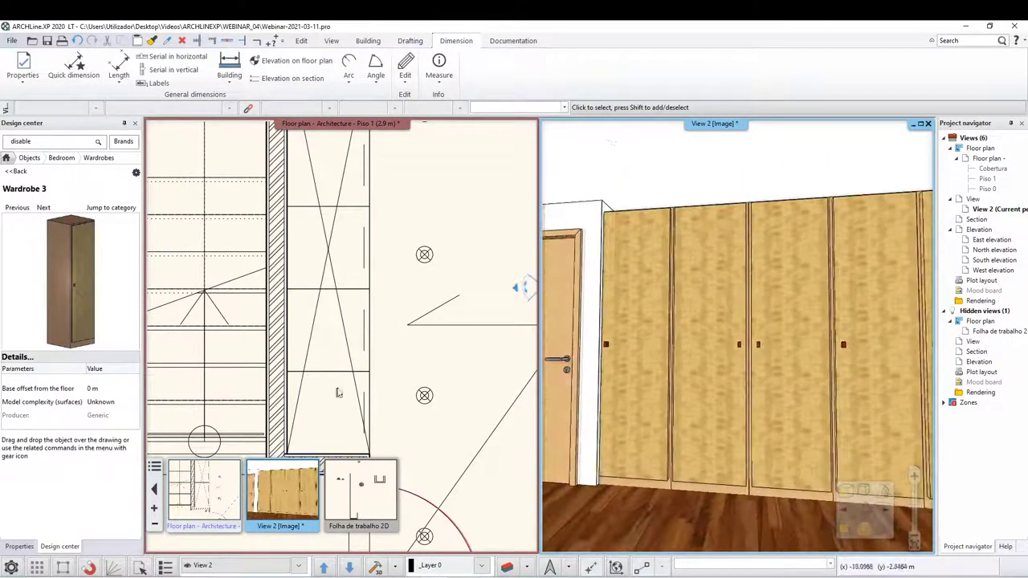
left_click(363, 399)
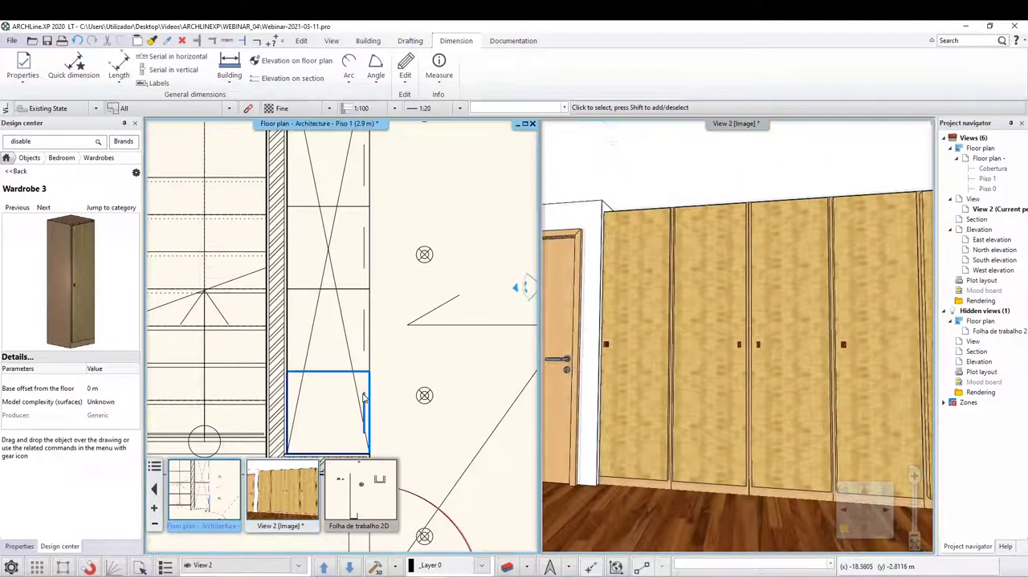
left_click(365, 405)
key("Delete")
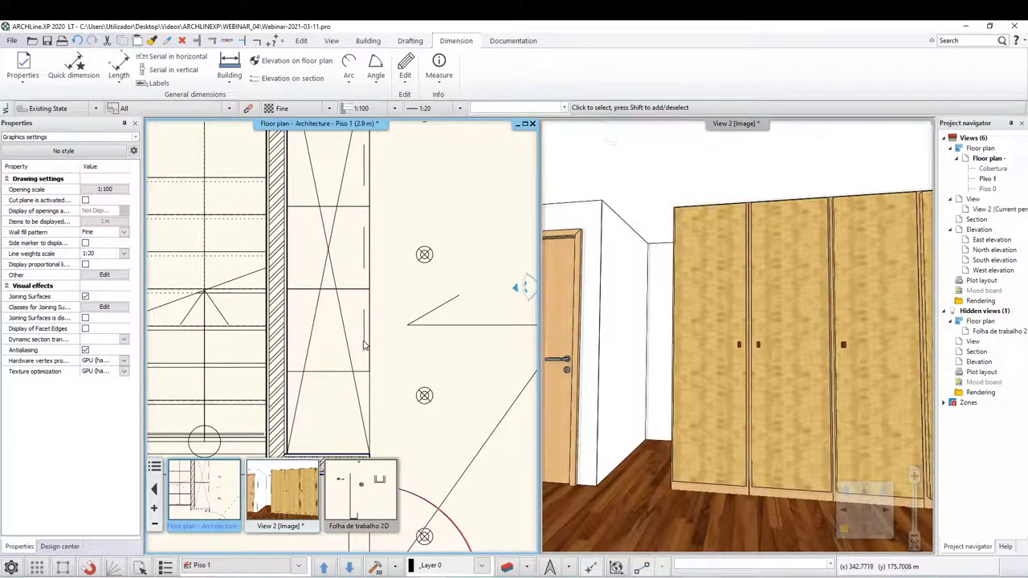
left_click(408, 300)
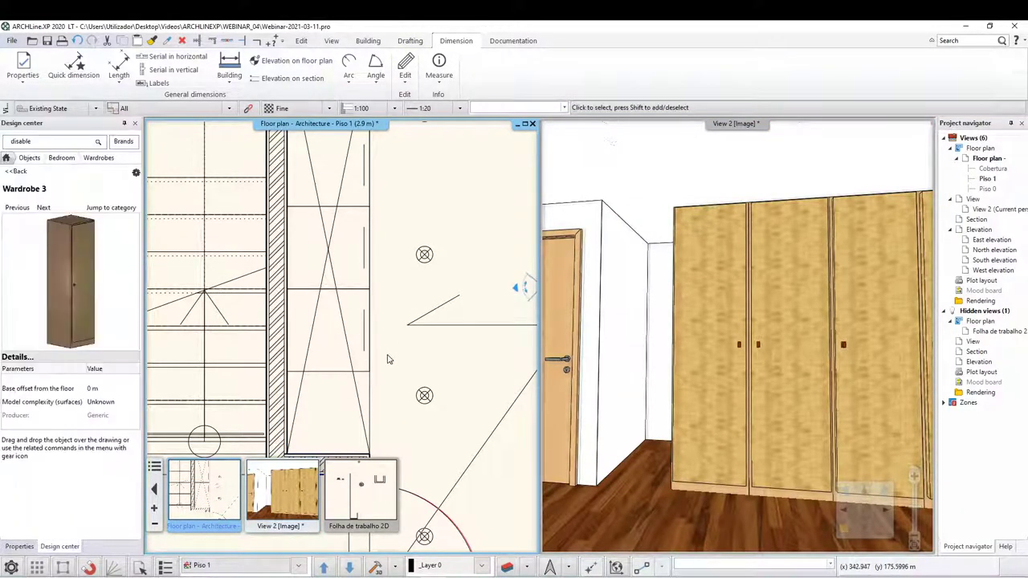
left_click(364, 341)
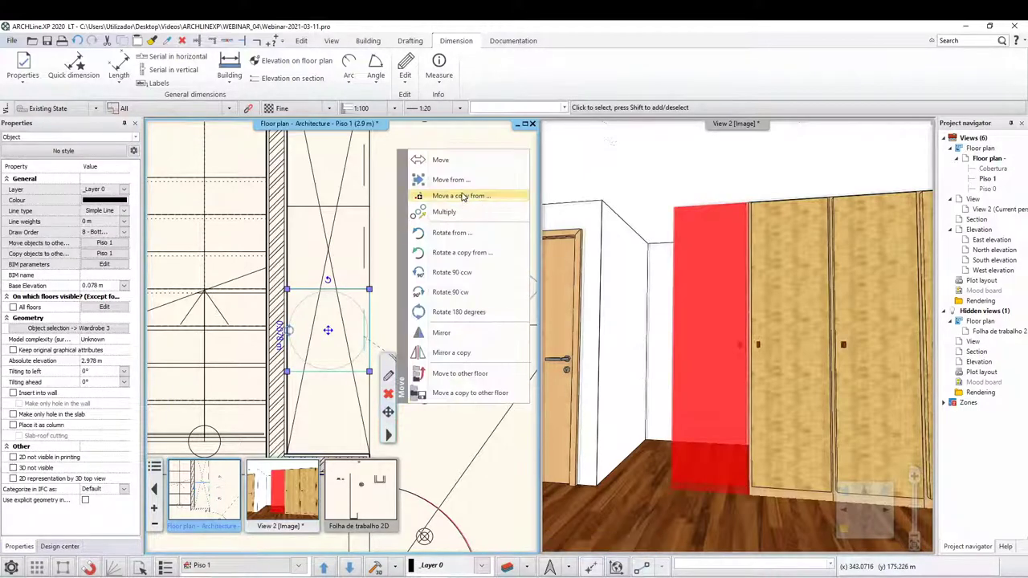
left_click(463, 197)
left_click(368, 289)
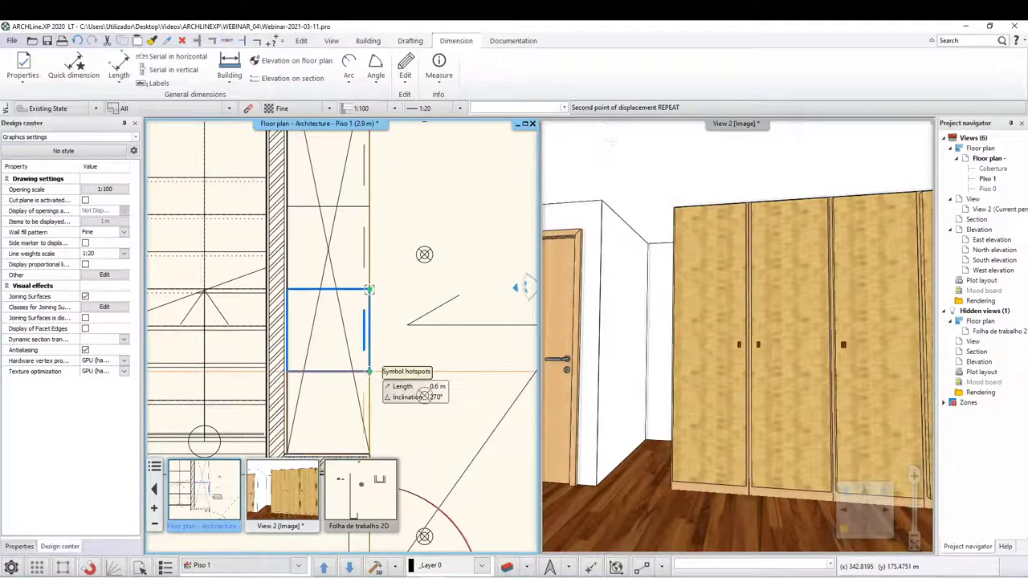
left_click(368, 371)
key("Escape")
Delete the wardrobe near the top wall and copy another 1.2 m up against the wall.
scroll(342, 336, "down", 2)
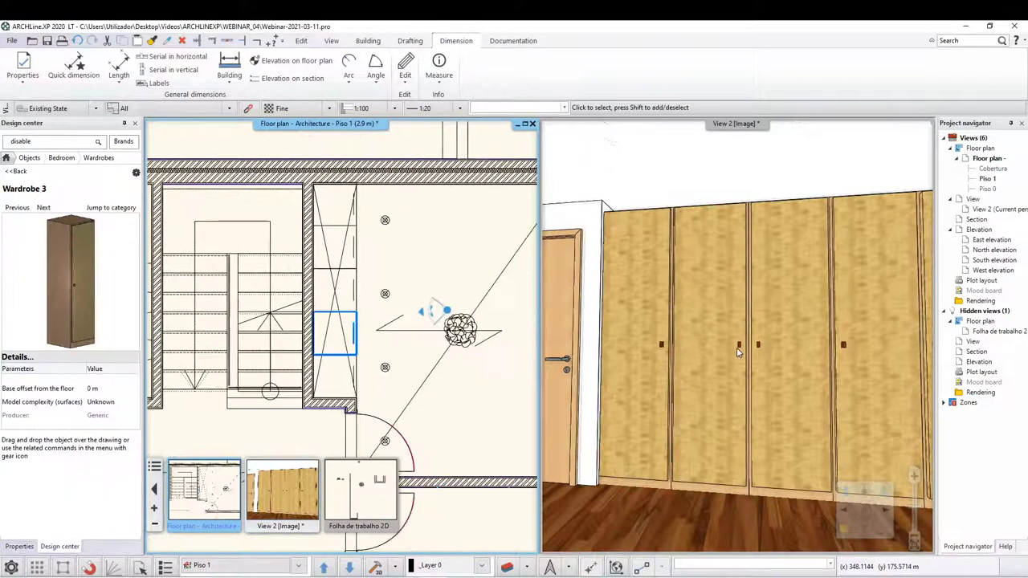
middle_click_drag(712, 305, 642, 310)
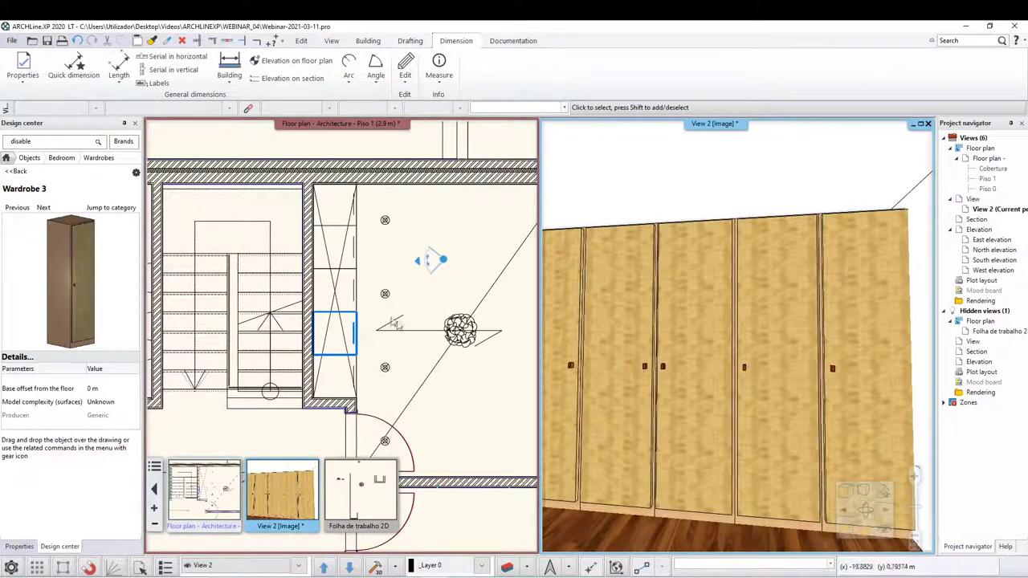
left_click(350, 253)
left_click(349, 253)
key("Escape")
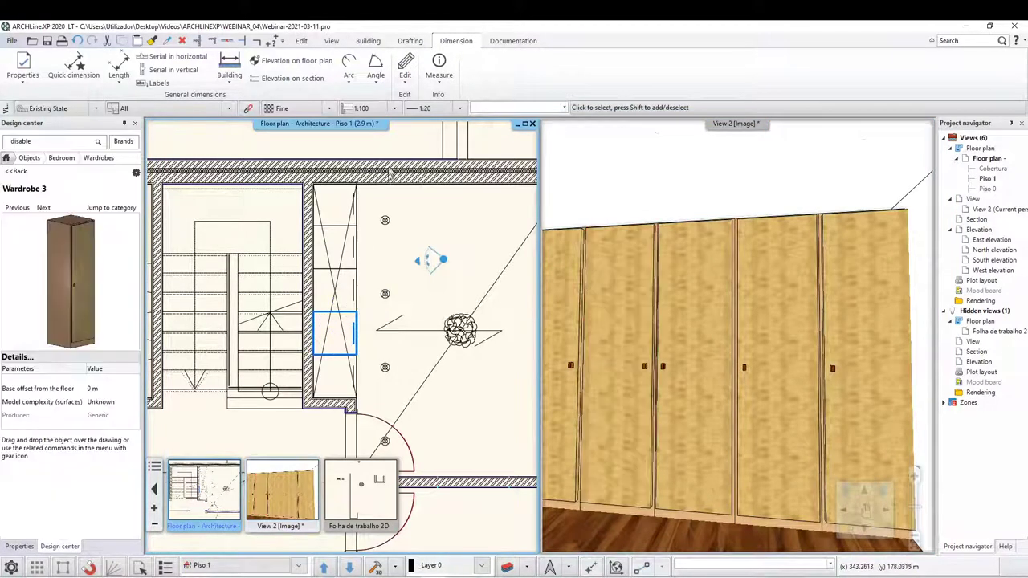
key("Escape")
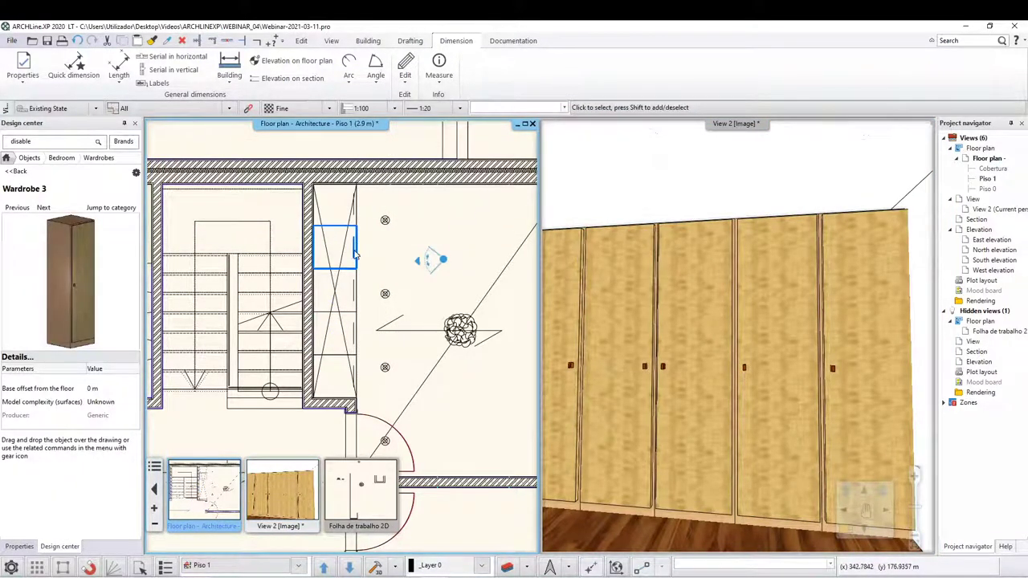
left_click(355, 255)
key("Delete")
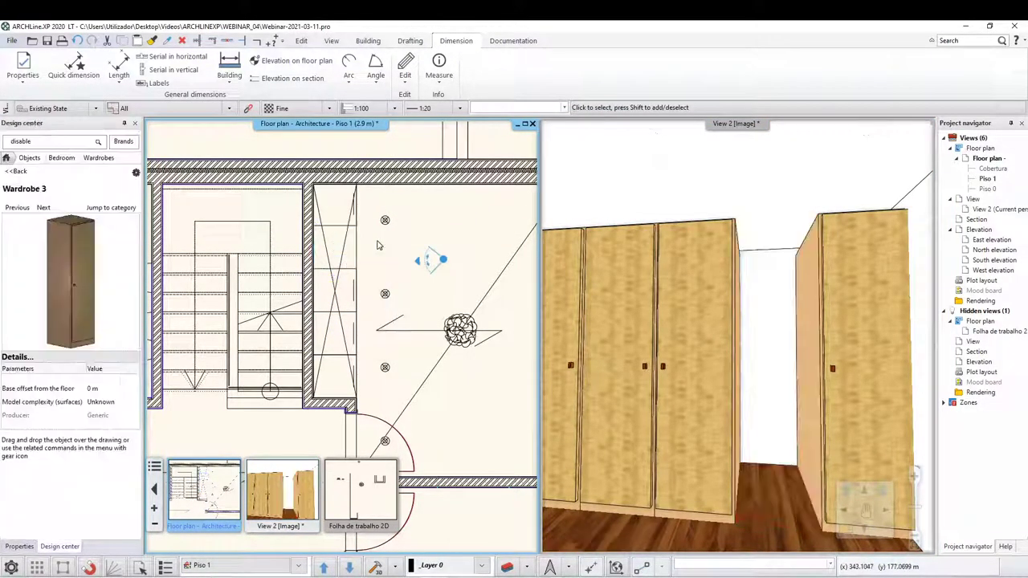
left_click(357, 326)
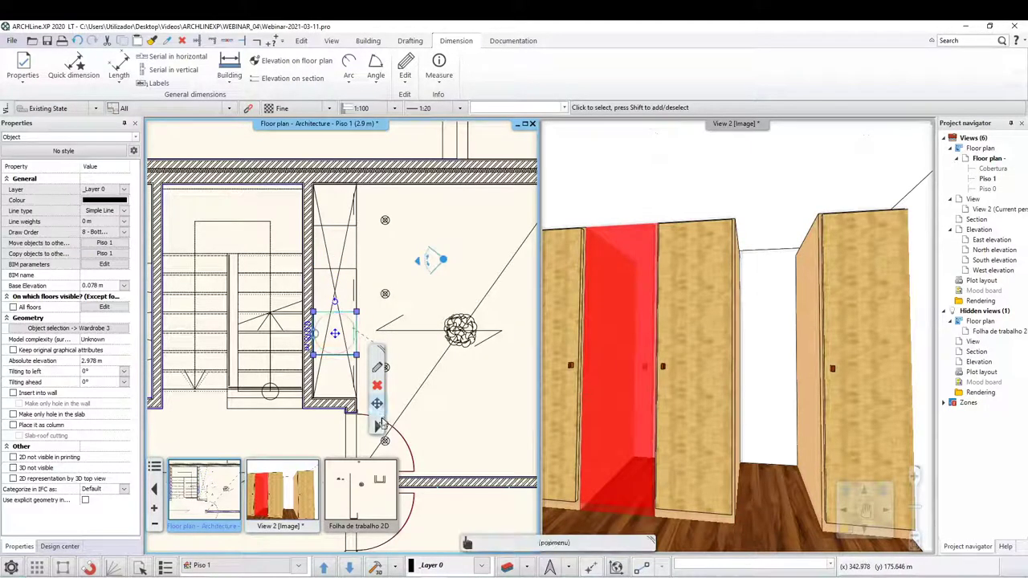
left_click(452, 187)
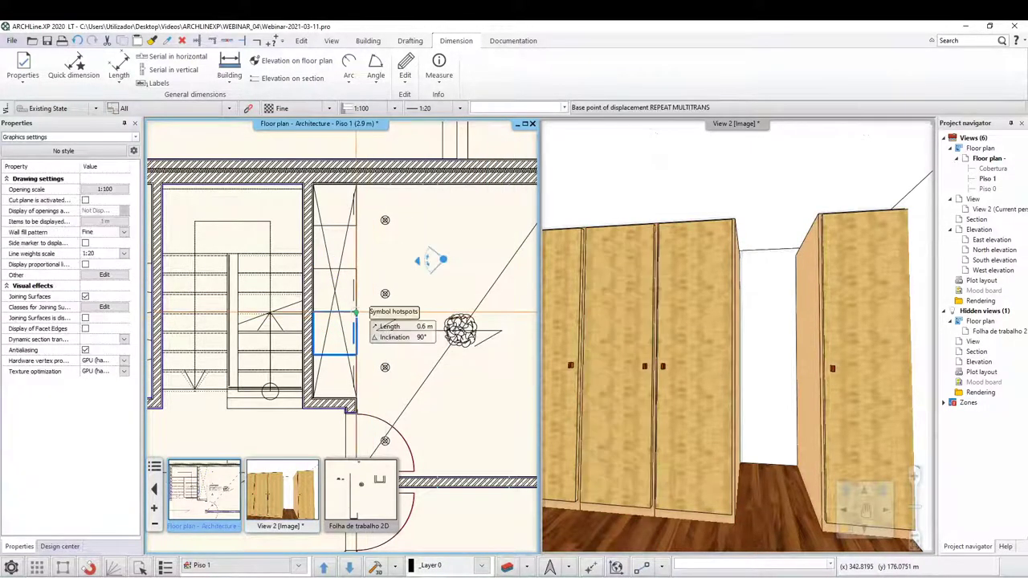
left_click(355, 312)
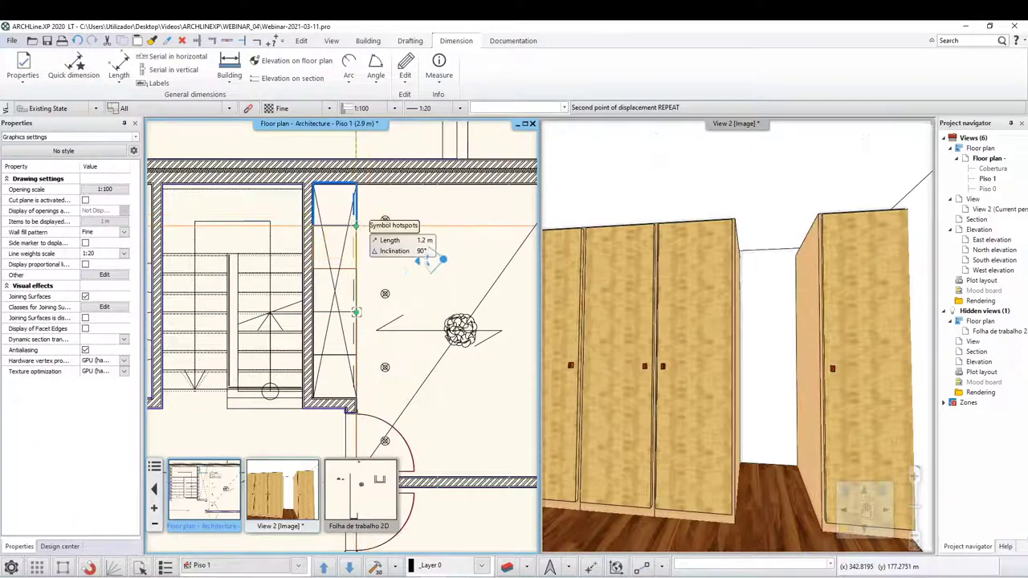
left_click(352, 245)
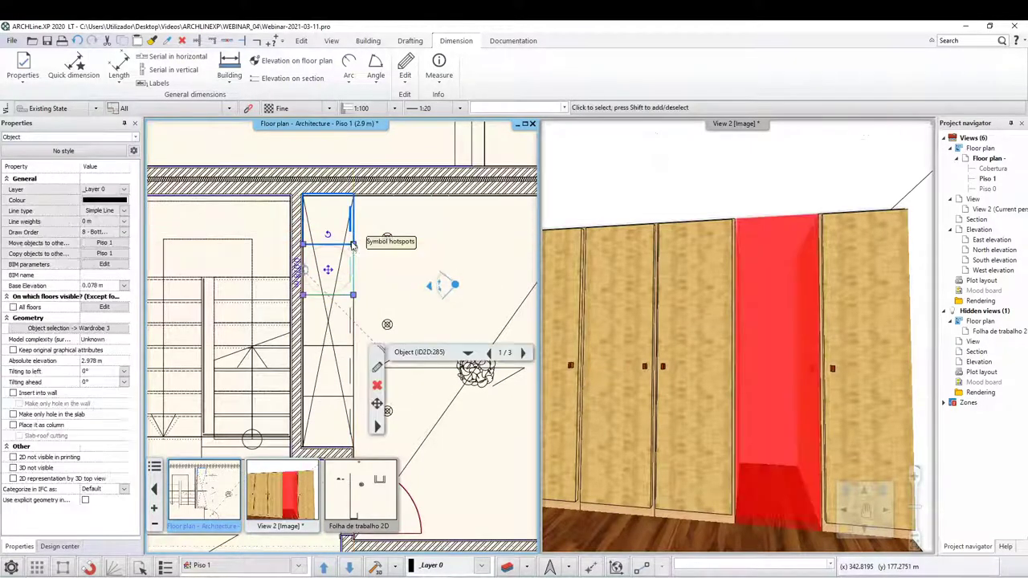
left_click(555, 327)
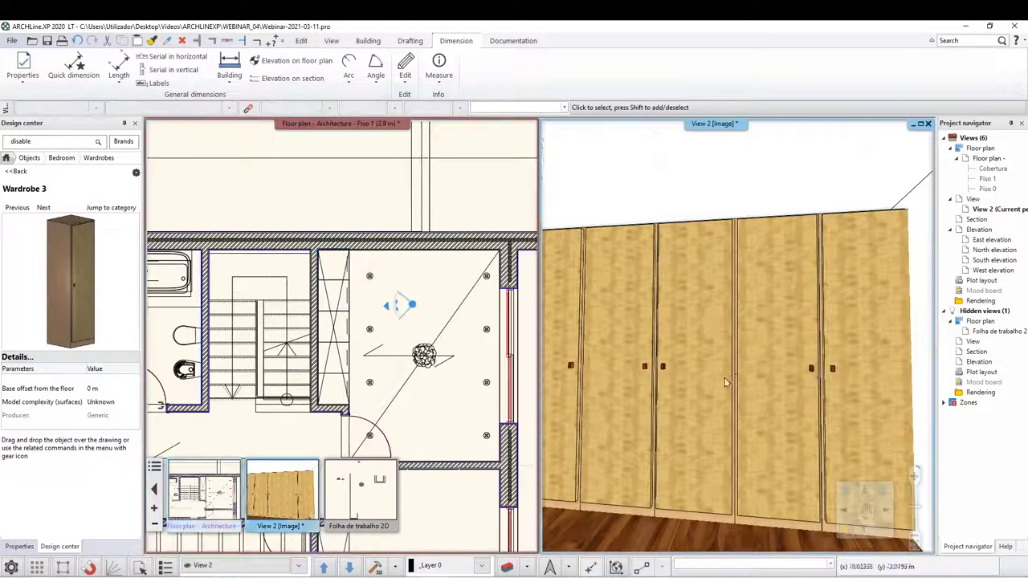
Orbit and walk the View 2 camera to frame the wardrobe wall beside the door.
scroll(556, 327, "down", 3)
left_click_drag(555, 327, 657, 377)
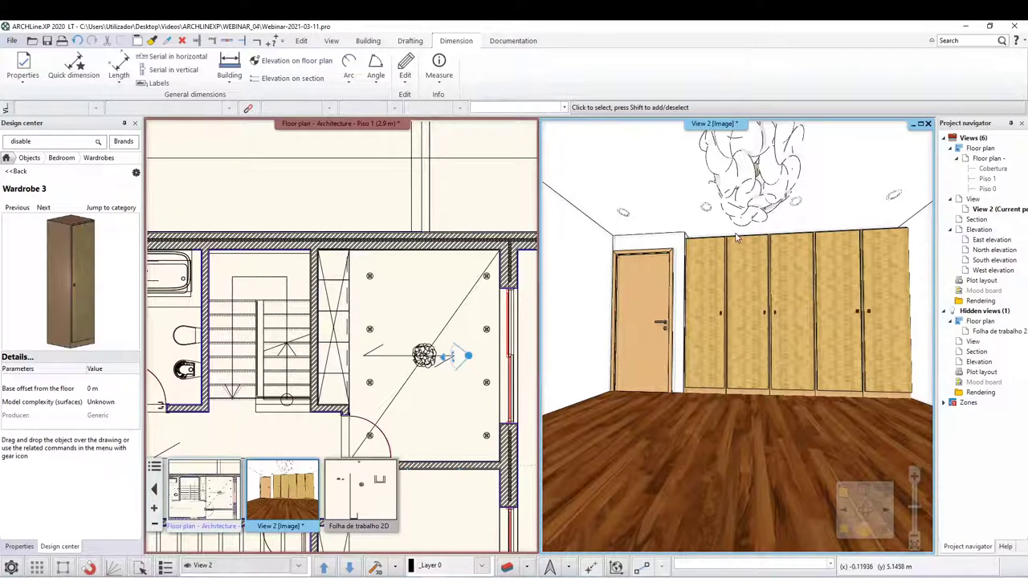
left_click_drag(736, 237, 736, 201)
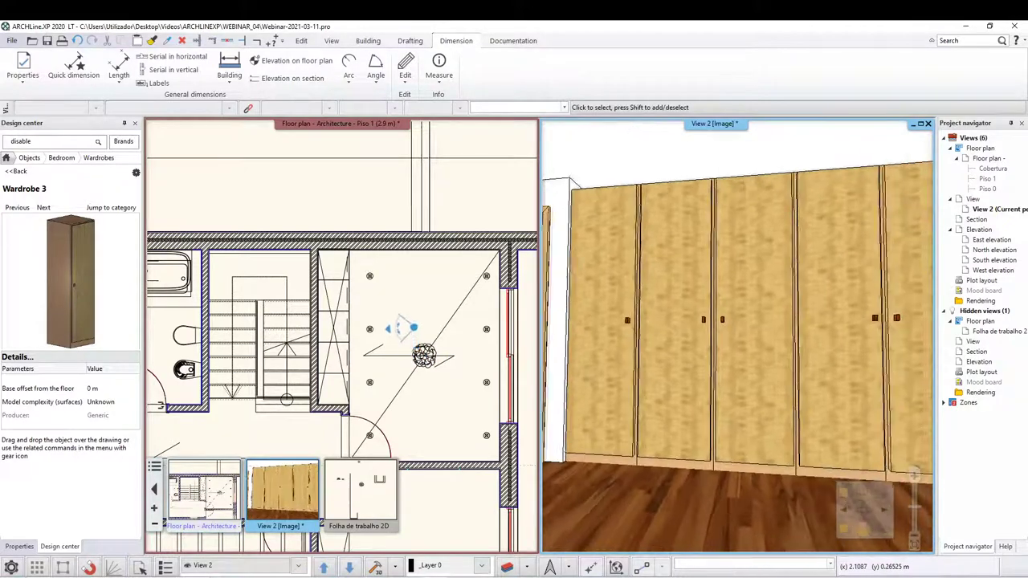
mouse_move(757, 341)
left_mouse_down()
mouse_move(717, 326)
mouse_move(784, 235)
mouse_move(755, 274)
left_mouse_up()
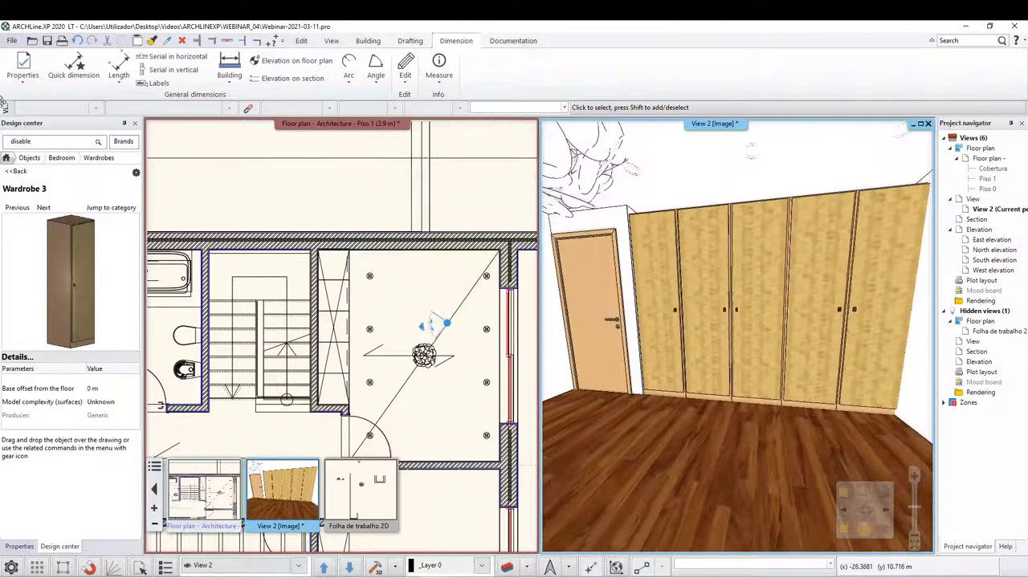
Browse the Design center materials library to the Softwoods category.
left_click(24, 158)
left_click(30, 245)
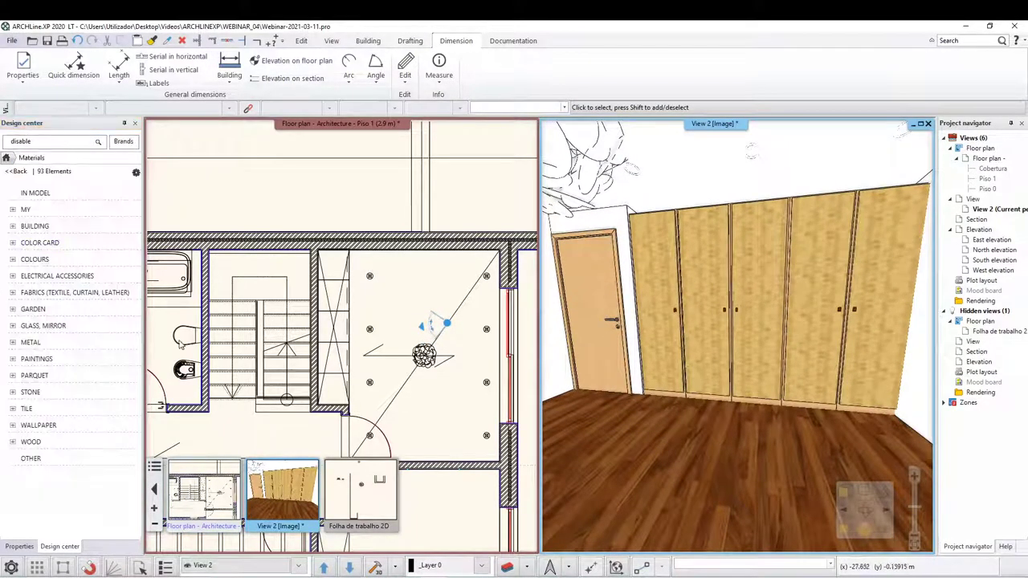
left_click(40, 458)
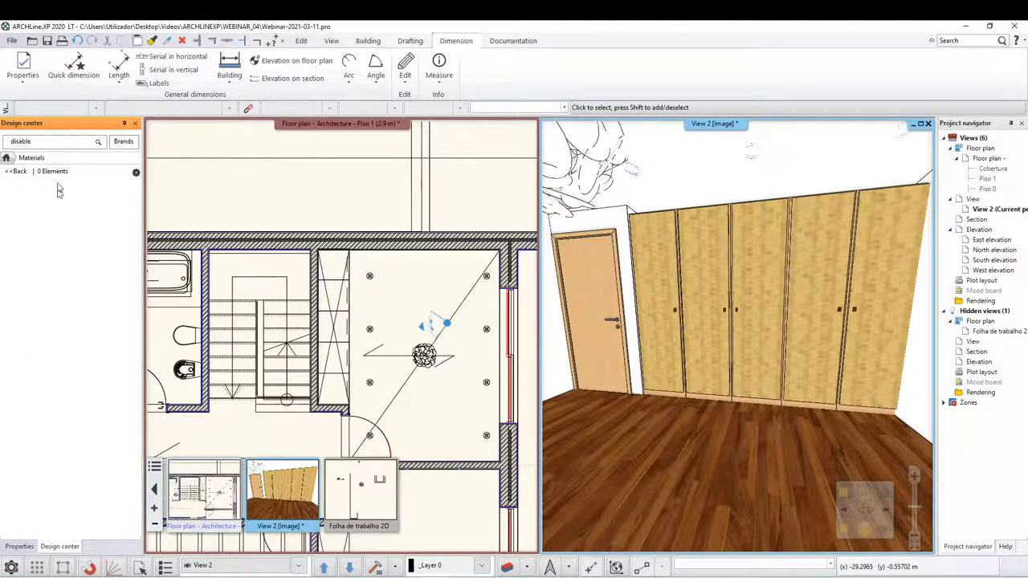
left_click(17, 171)
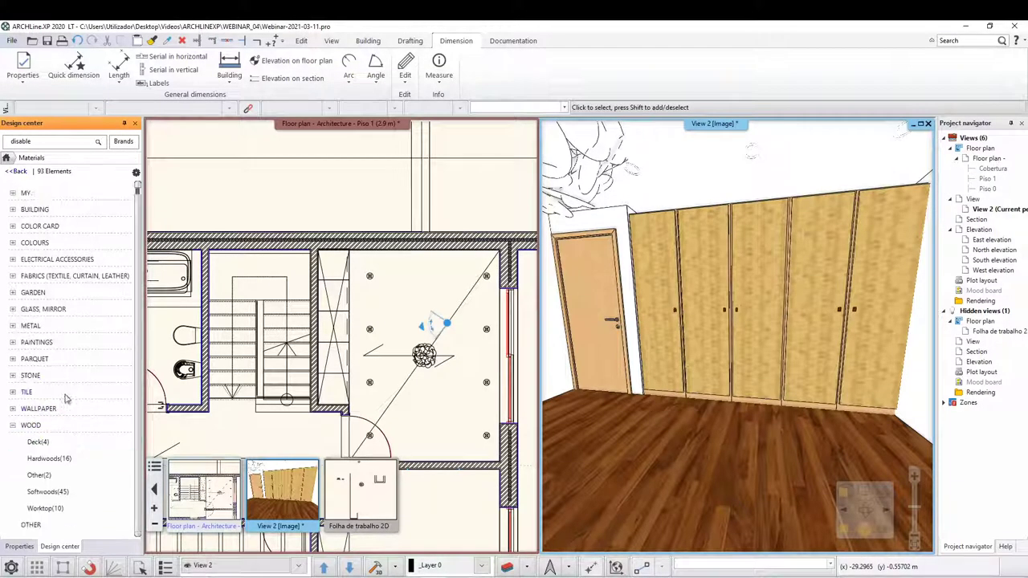
left_click(38, 441)
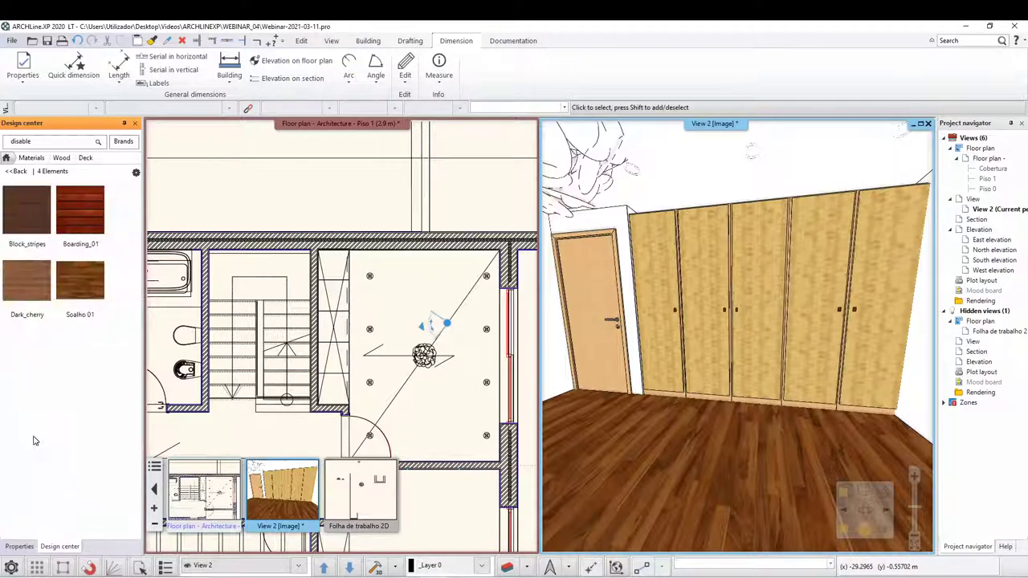
left_click(58, 154)
scroll(49, 518, "down", 1)
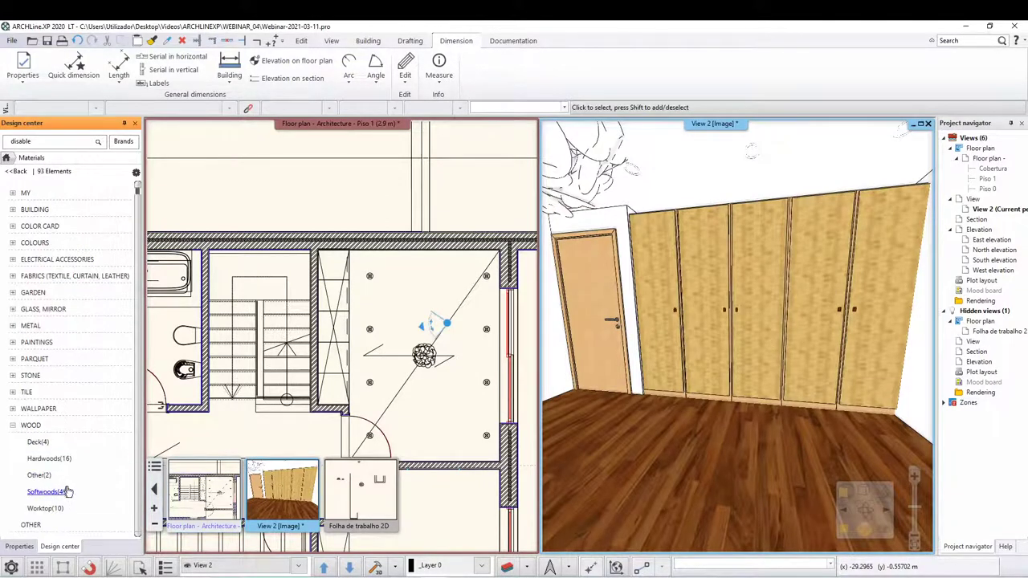
left_click(48, 492)
mouse_move(80, 351)
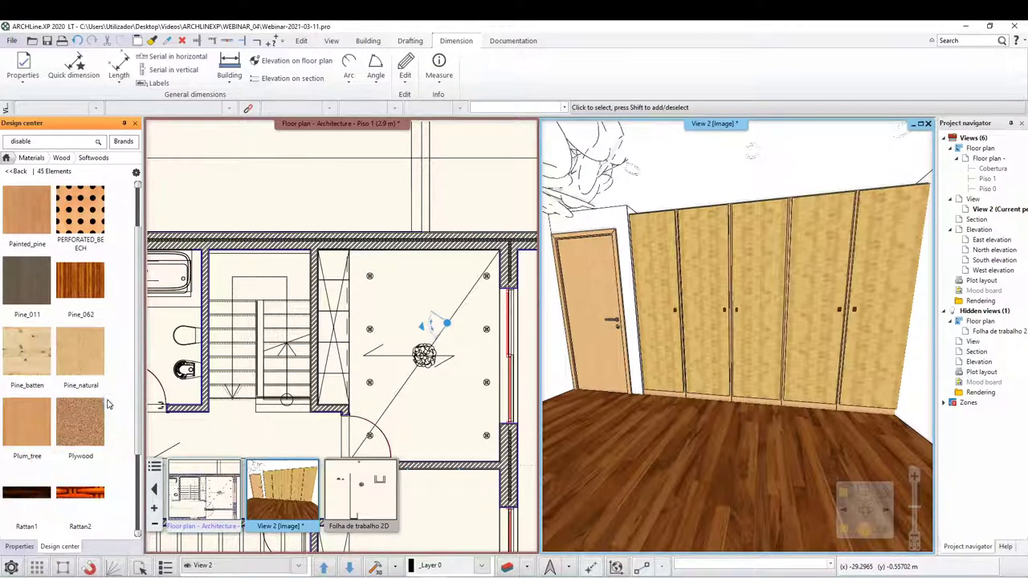
scroll(80, 377, "down", 5)
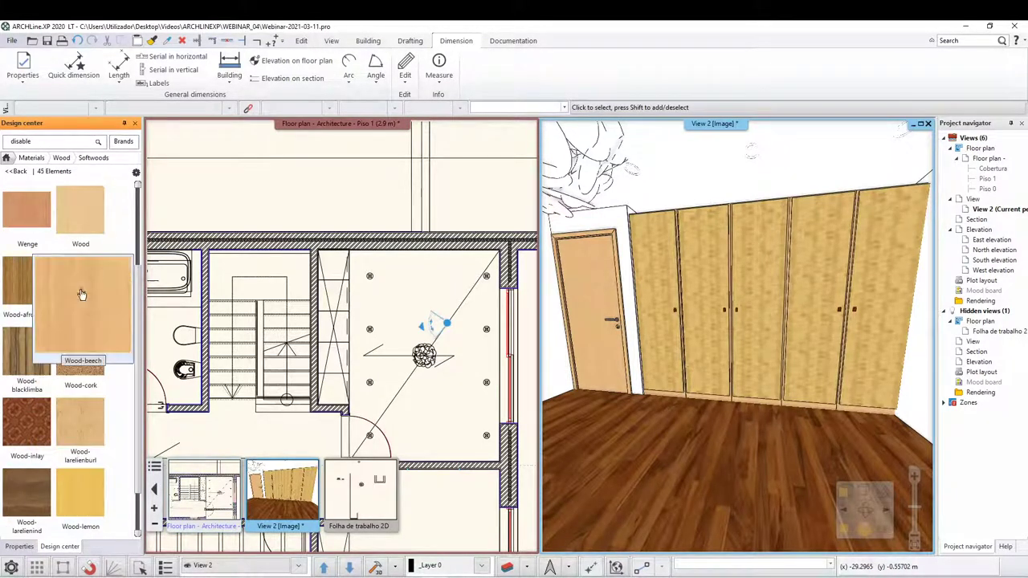
Apply the Wood-beech material to the wardrobe panels.
left_click_drag(77, 298, 655, 299)
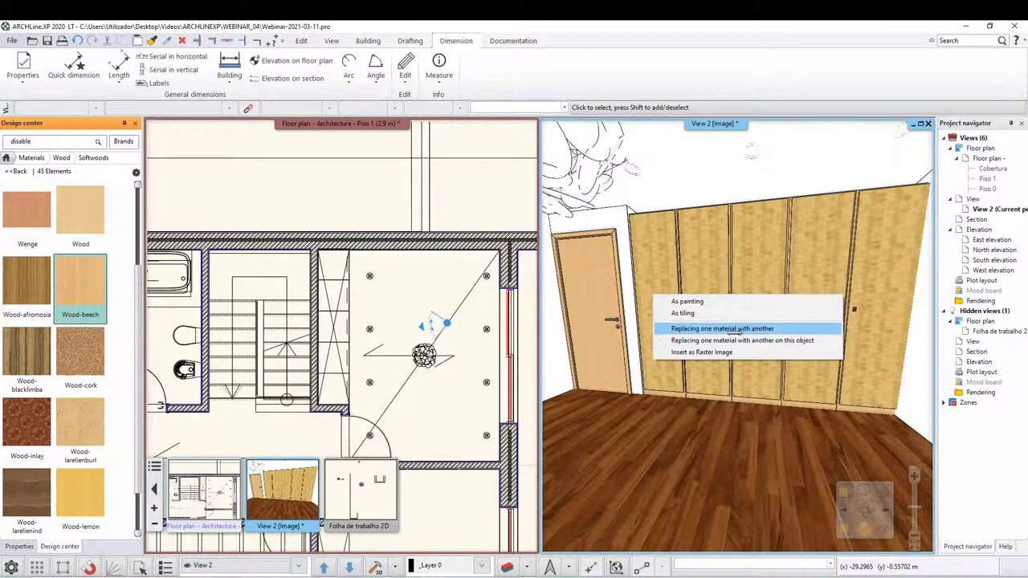
left_click(736, 329)
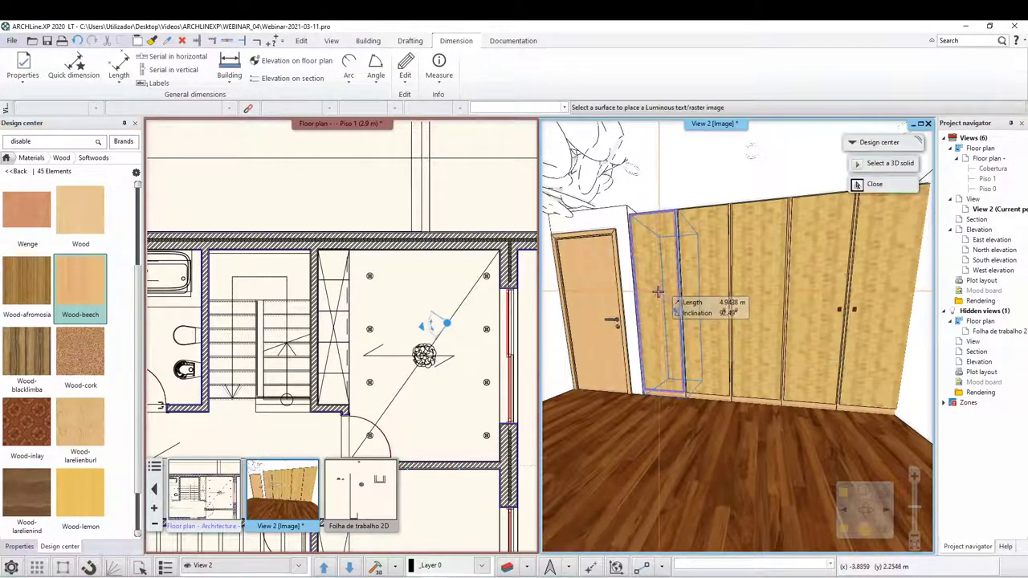
left_click(657, 292)
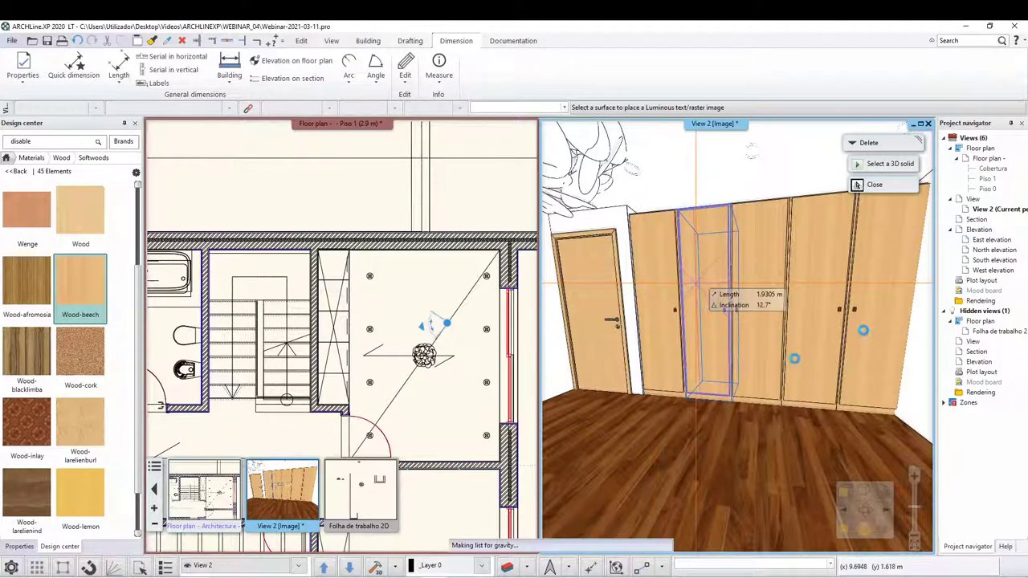
left_click(769, 399)
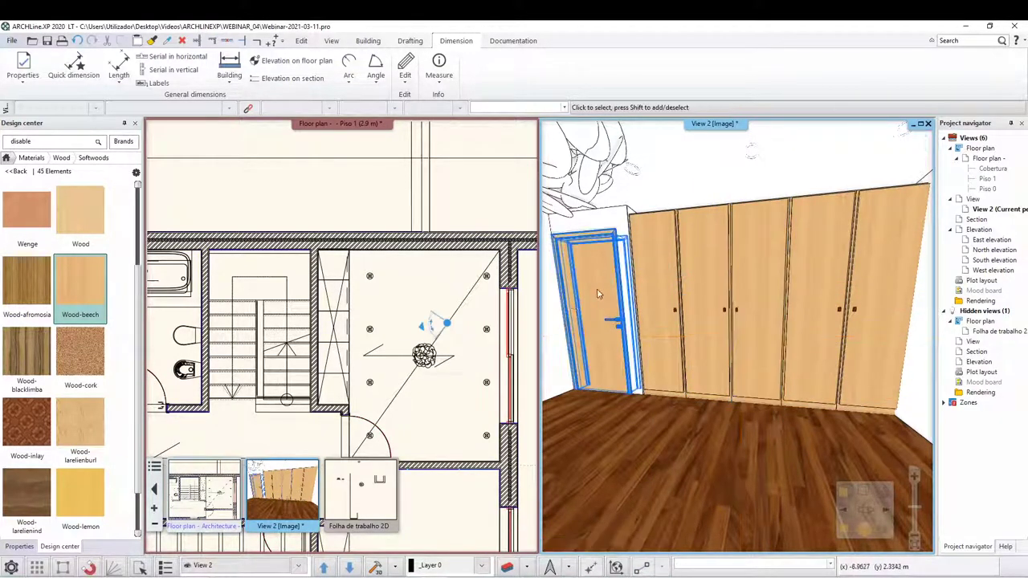
Move the 3D camera into the room to look along the wardrobes.
scroll(827, 336, "down", 5)
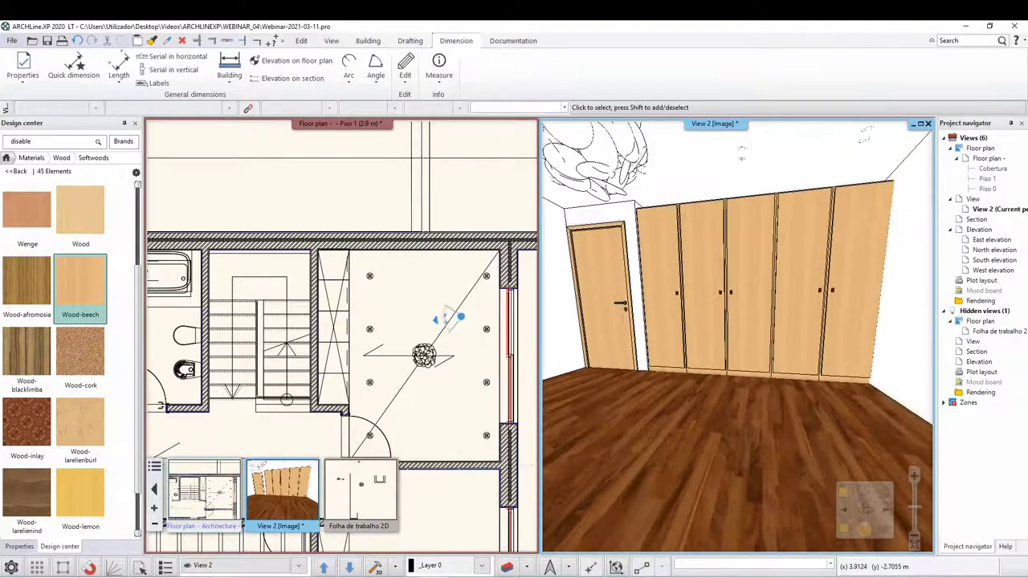
mouse_move(803, 329)
left_mouse_down()
mouse_move(920, 149)
mouse_move(637, 400)
mouse_move(508, 341)
left_mouse_up()
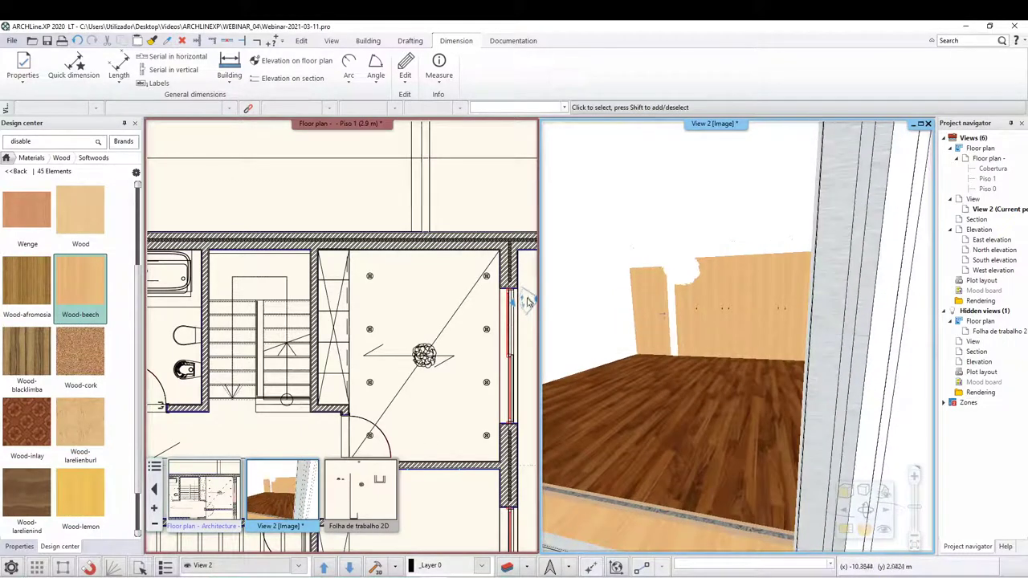
mouse_move(534, 304)
left_mouse_down()
mouse_move(448, 439)
mouse_move(456, 408)
mouse_move(445, 391)
left_mouse_up()
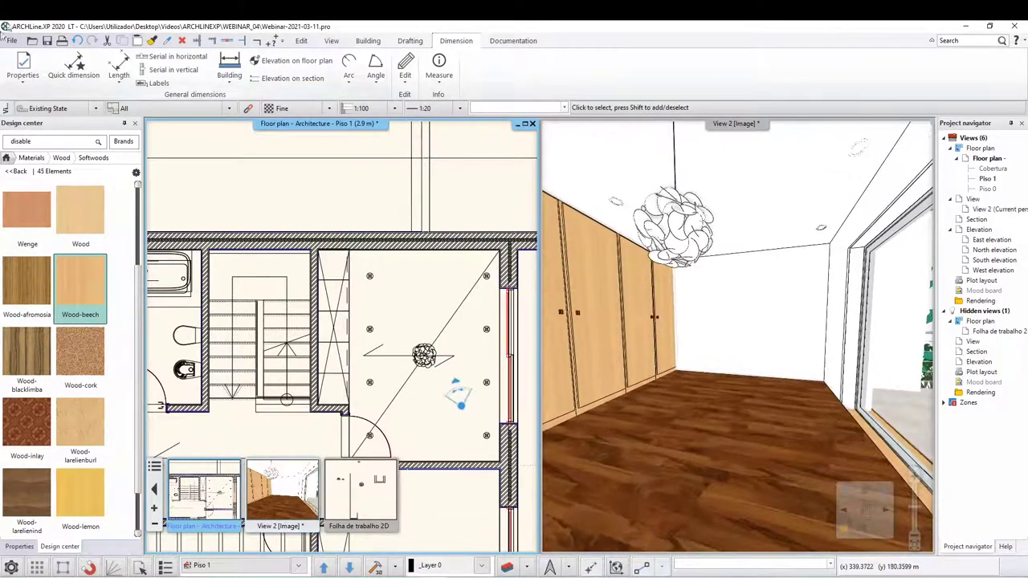
Open Objects > Bedroom > Beds in the Design center.
left_click(7, 173)
left_click(6, 158)
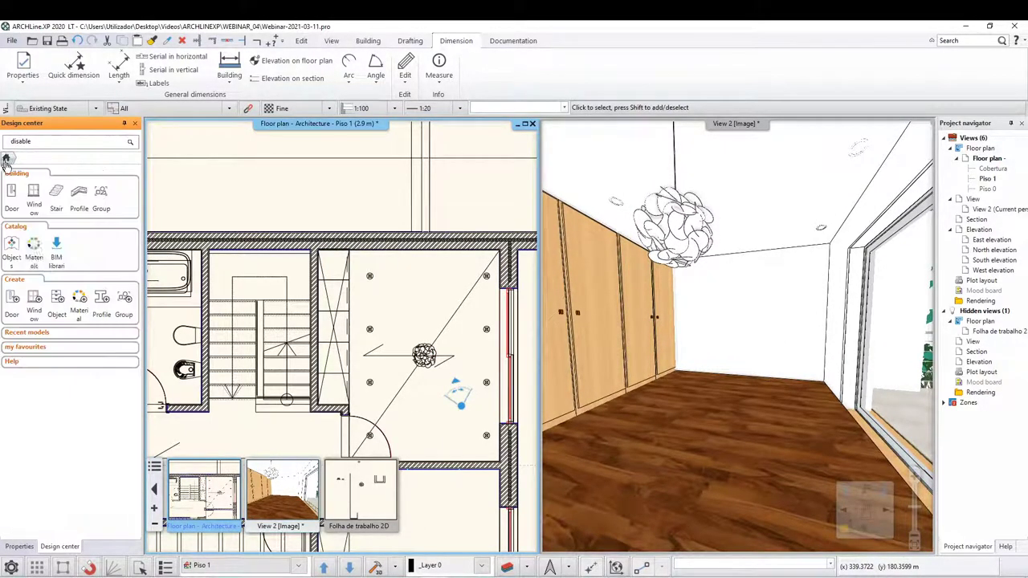
left_click(16, 247)
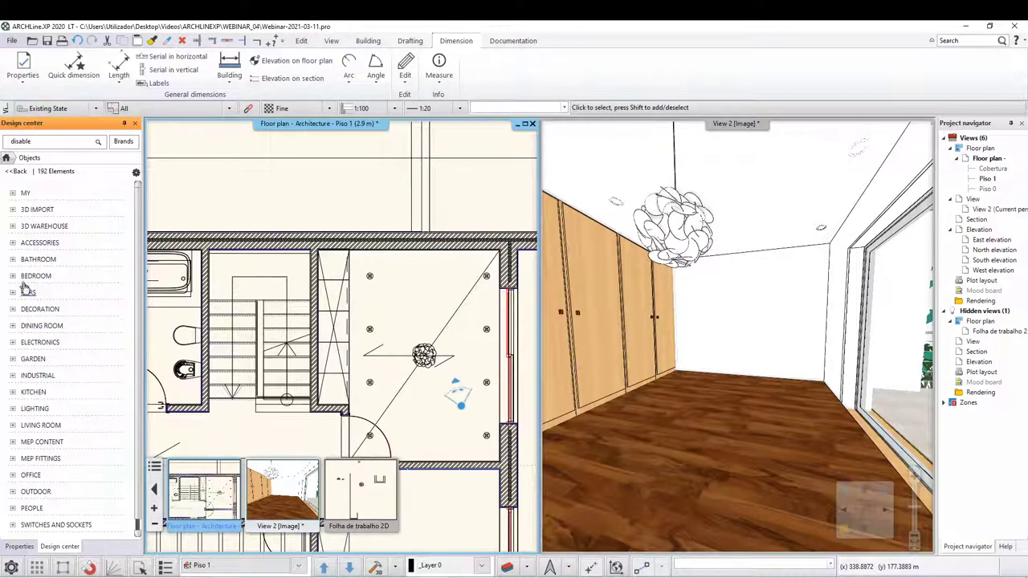
left_click(32, 276)
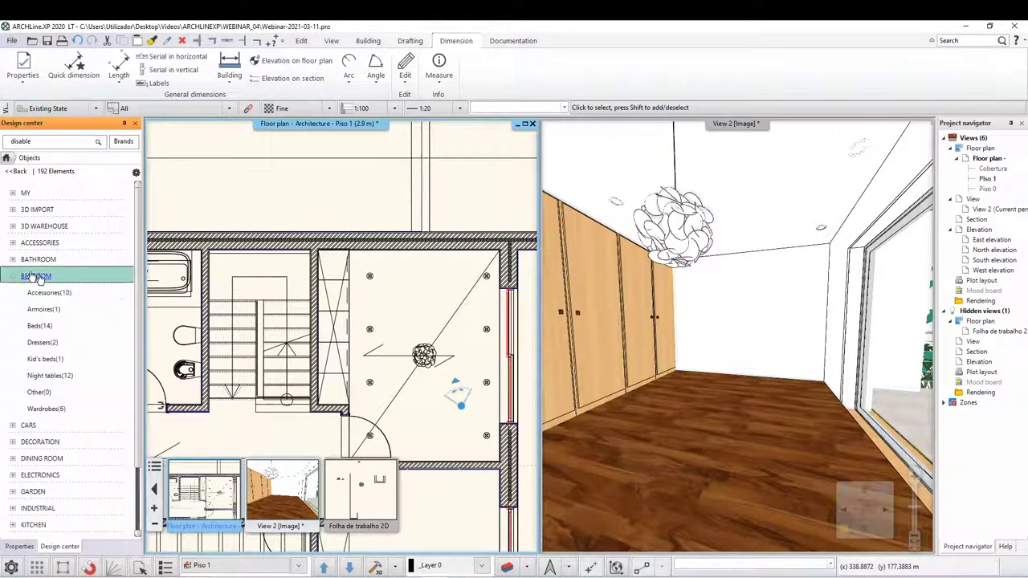
left_click(48, 375)
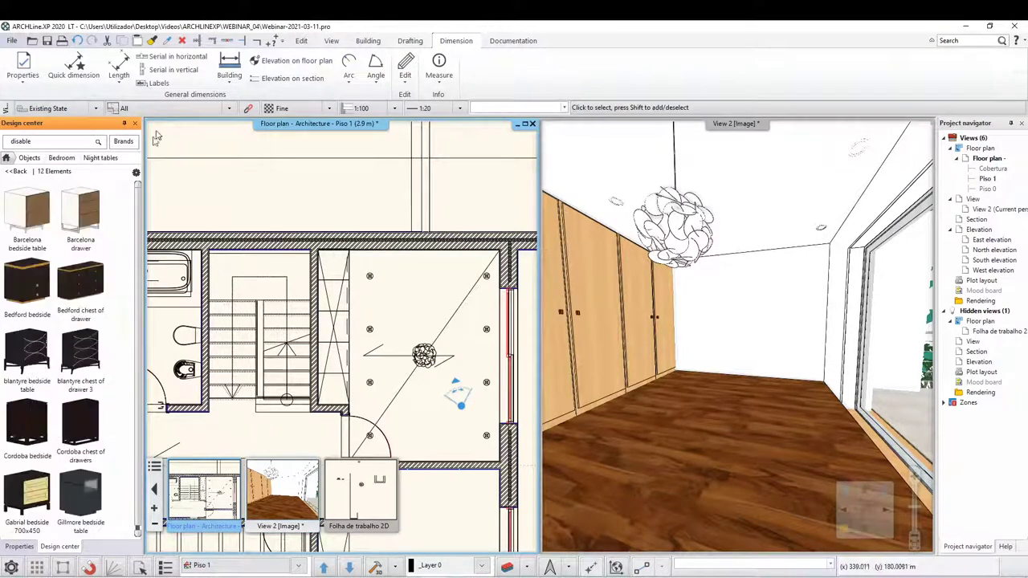
left_click(15, 172)
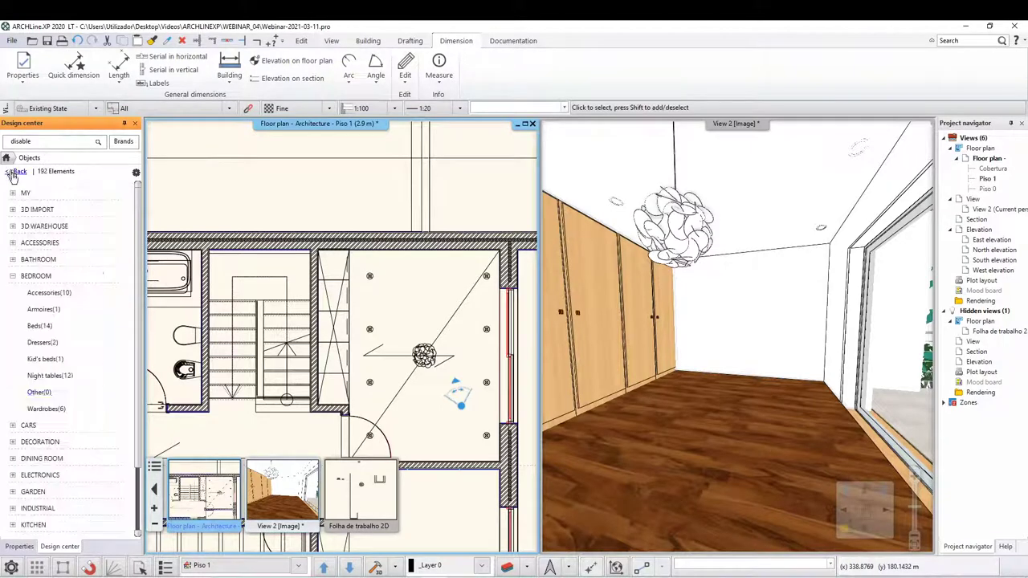
left_click(41, 326)
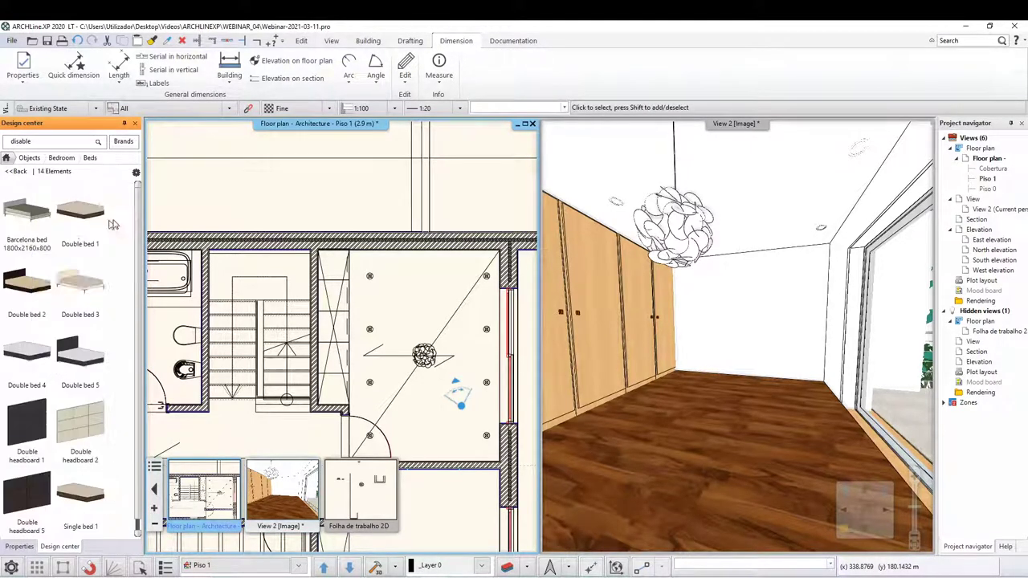
scroll(116, 399, "down", 2)
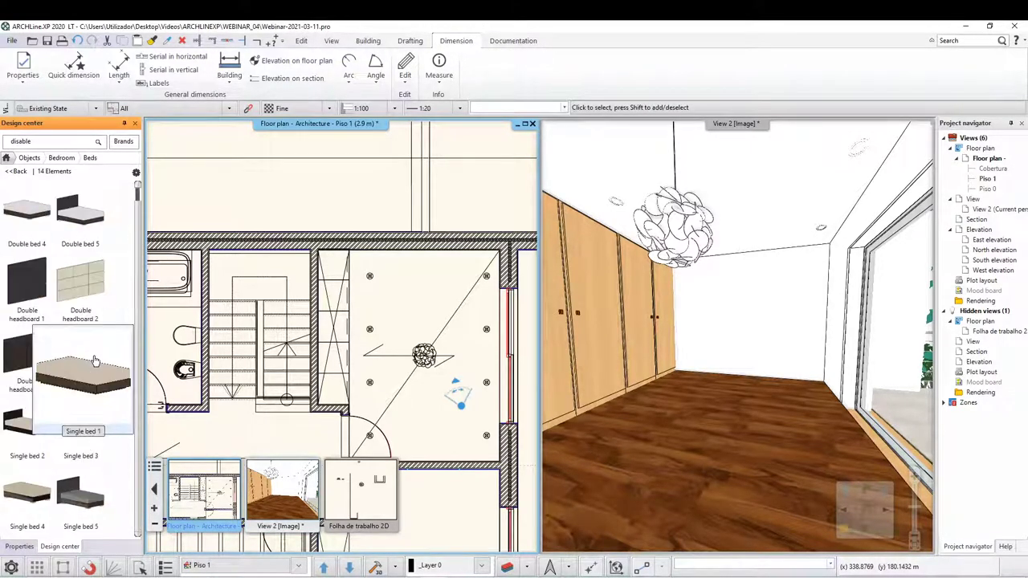
Place Double bed 5 against the top wall, then browse the Dressers category.
left_click(66, 243)
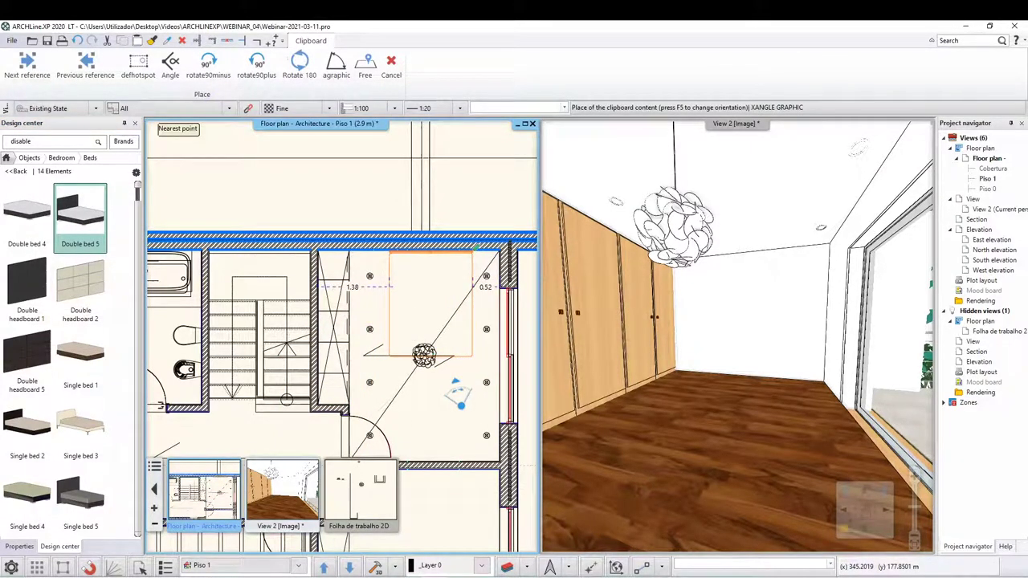
left_click(472, 252)
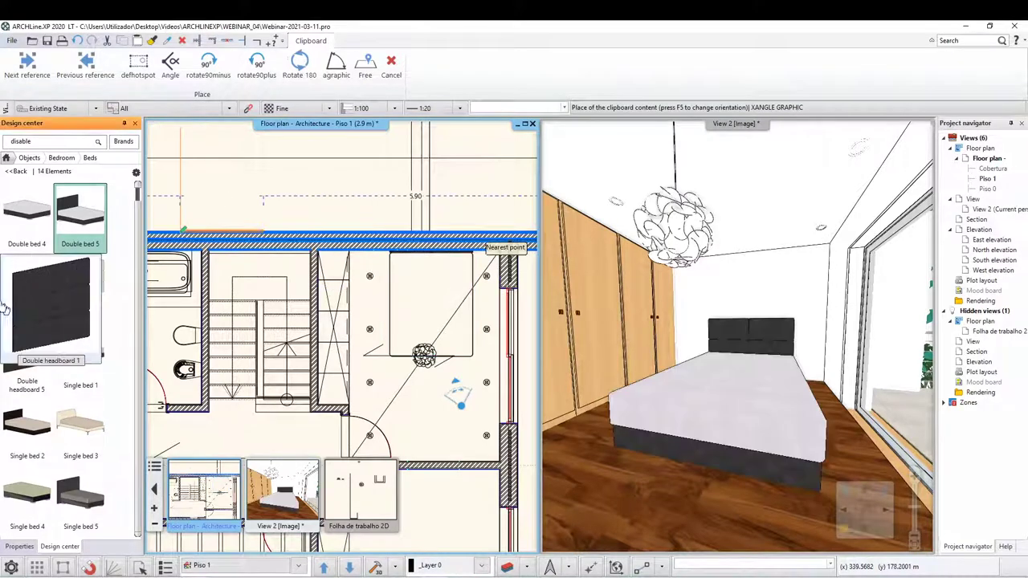
right_click(77, 242)
left_click(61, 157)
left_click(61, 157)
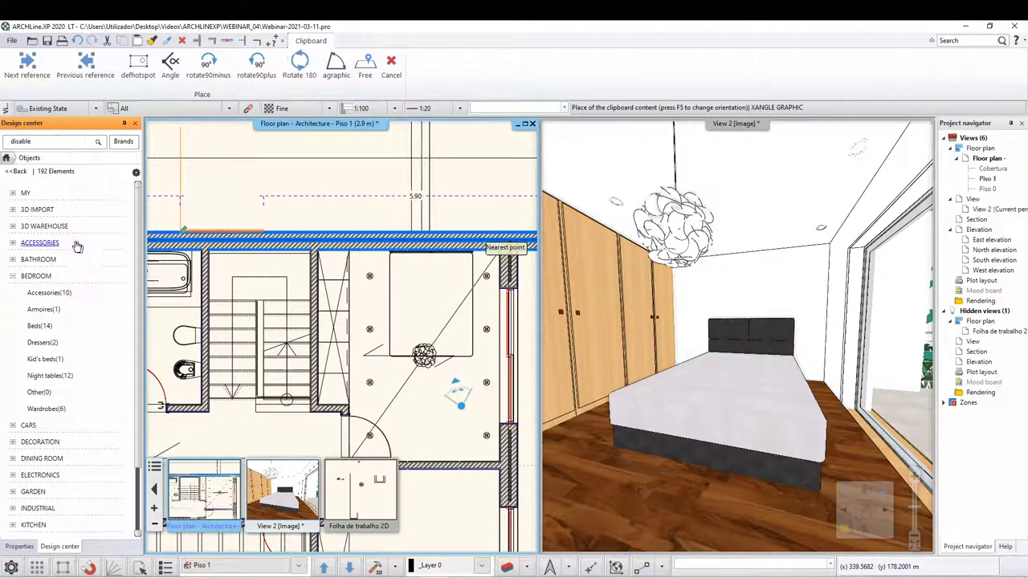
left_click(44, 343)
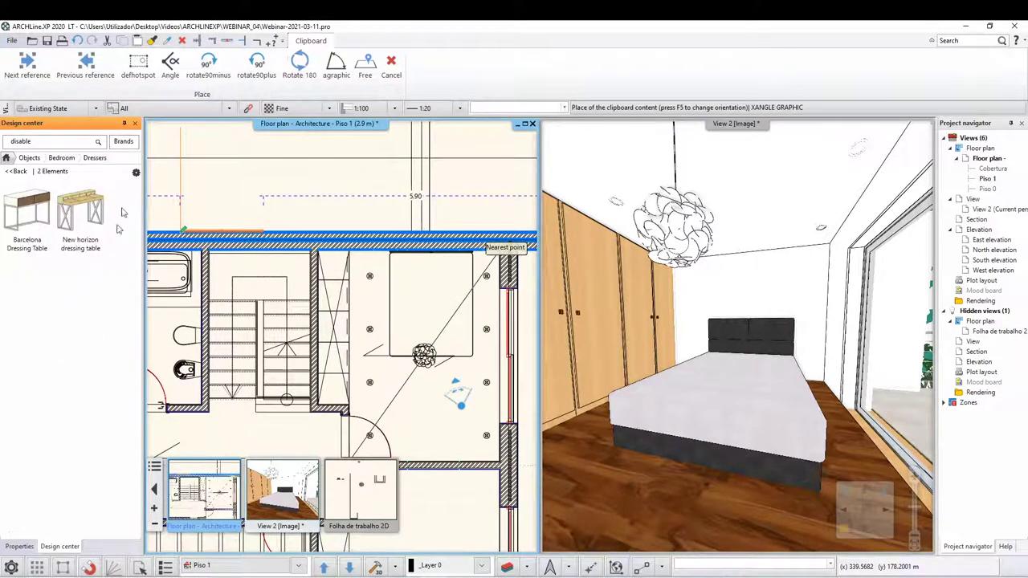
left_click(72, 173)
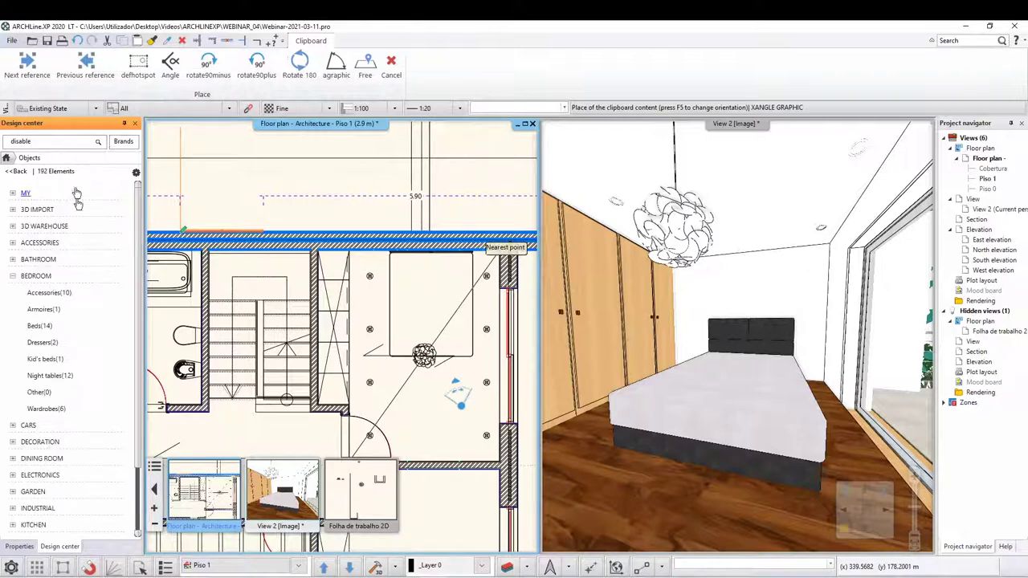
Try dropping the Barcelona drawer and Soho bedside table beside the bed, dismissing the limited-feature messages.
left_click(50, 376)
left_click_drag(81, 215, 793, 379)
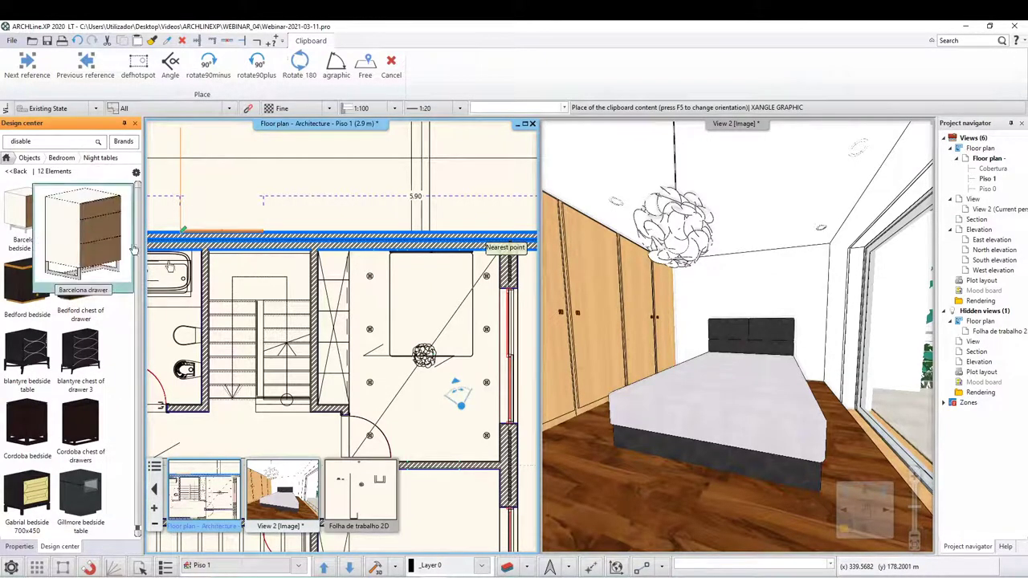
left_click(794, 379)
left_click(568, 326)
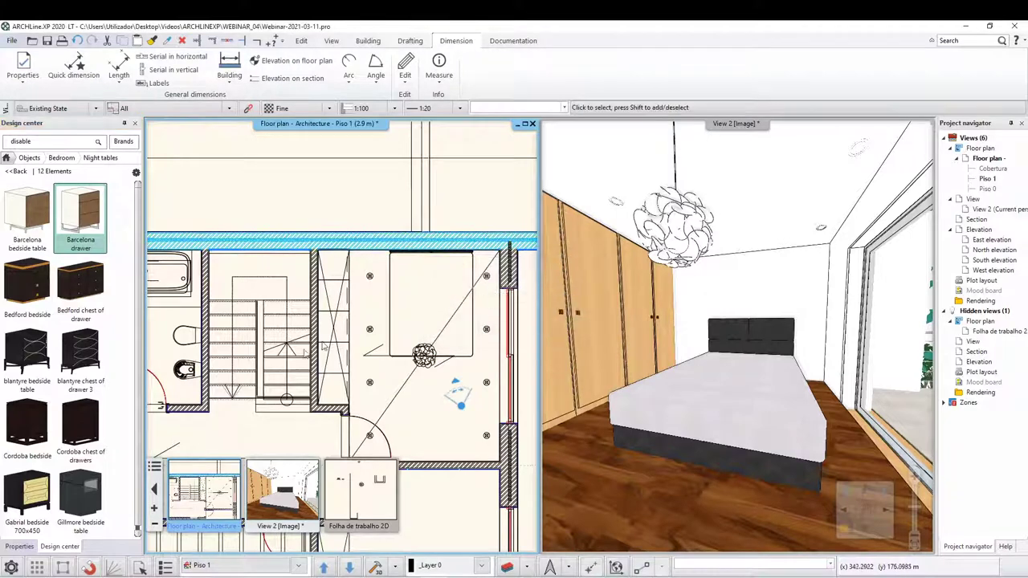
left_click_drag(81, 215, 588, 343)
left_click(569, 326)
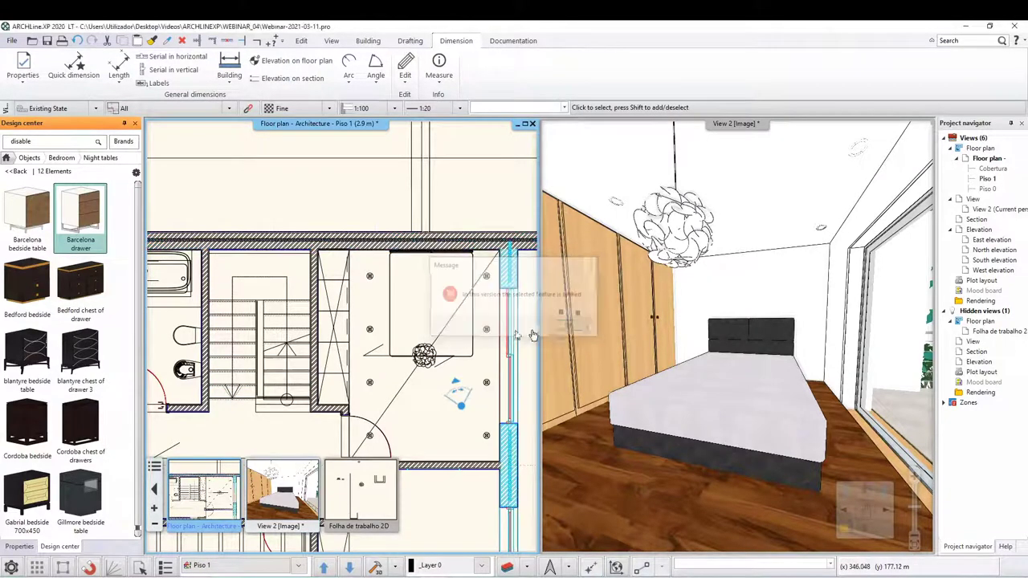
scroll(90, 486, "down", 1)
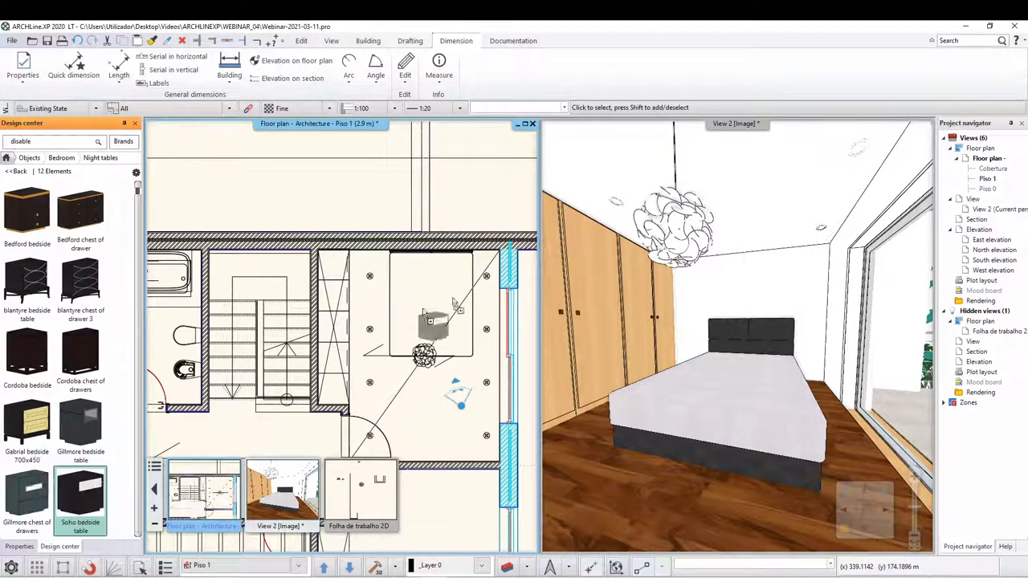
left_click_drag(70, 492, 522, 291)
left_click(569, 326)
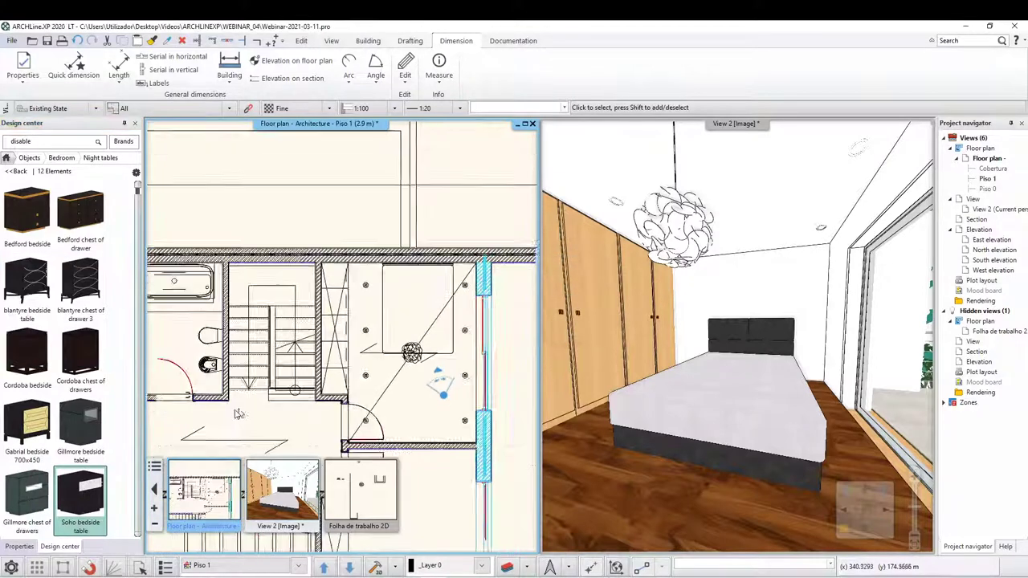
scroll(48, 281, "up", 2)
Turn the 3D camera around the double bed and enlarge the 3D view window.
left_click(52, 158)
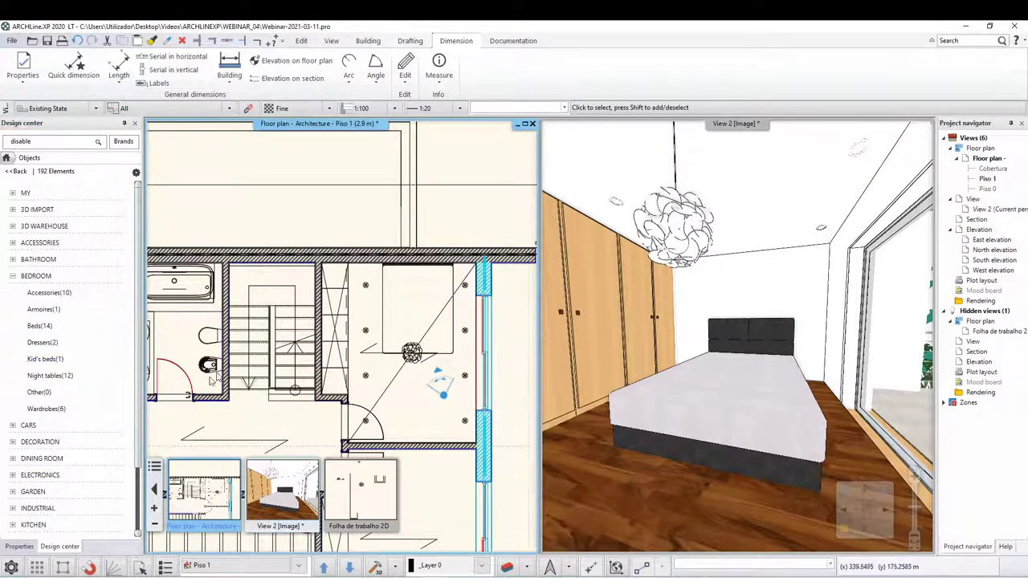
scroll(319, 222, "down", 5)
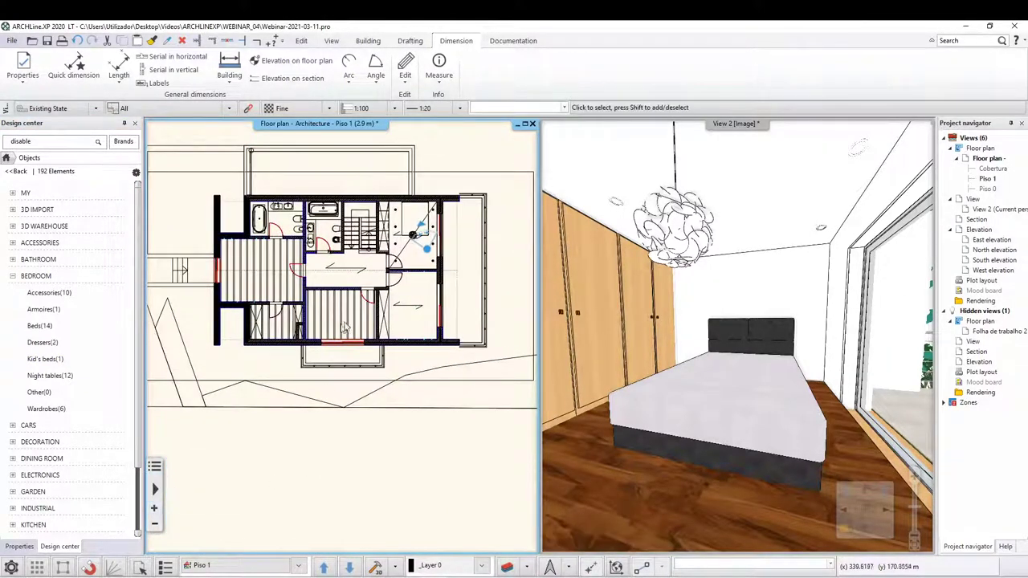
scroll(344, 328, "up", 1)
scroll(344, 328, "up", 1)
scroll(344, 328, "up", 1)
left_click(746, 411)
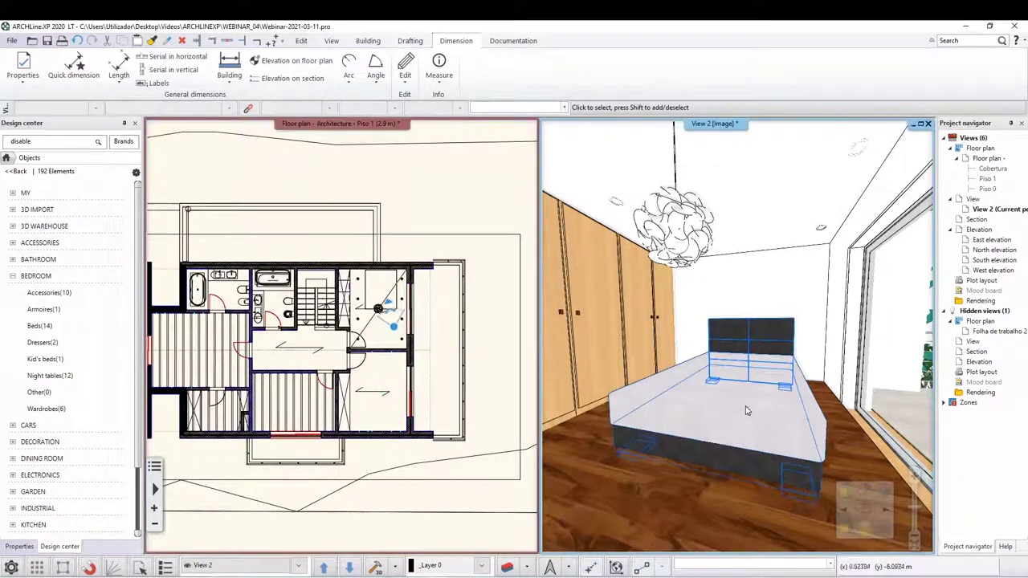
key("Down")
key("Left")
key("Left")
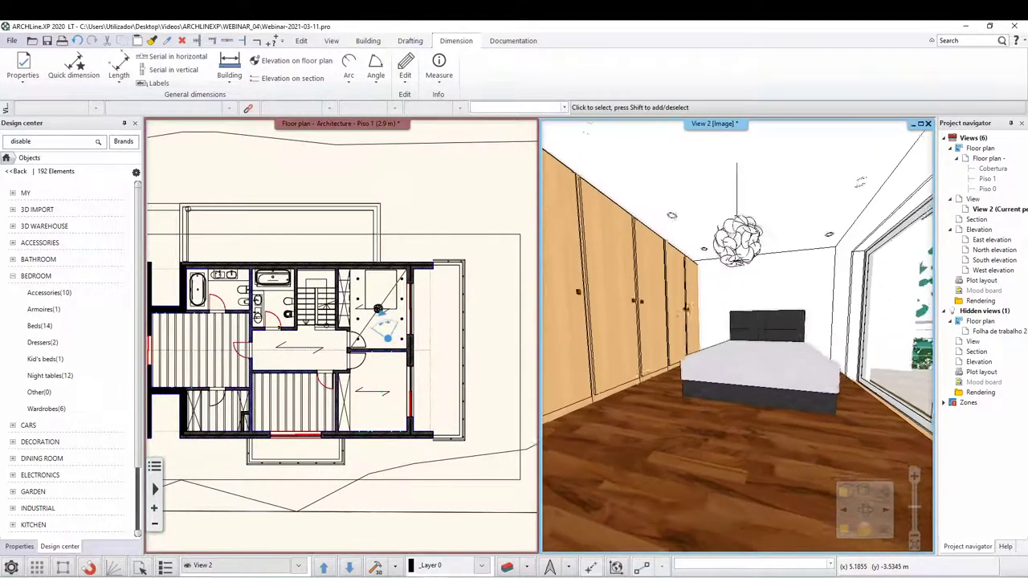
key("Up")
left_click(834, 372)
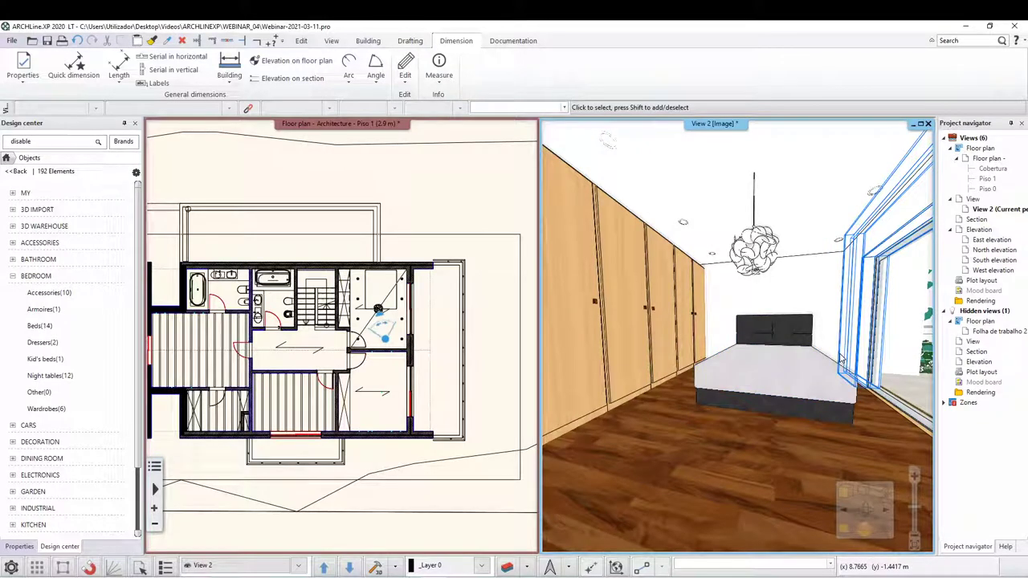
left_click_drag(747, 354, 771, 434)
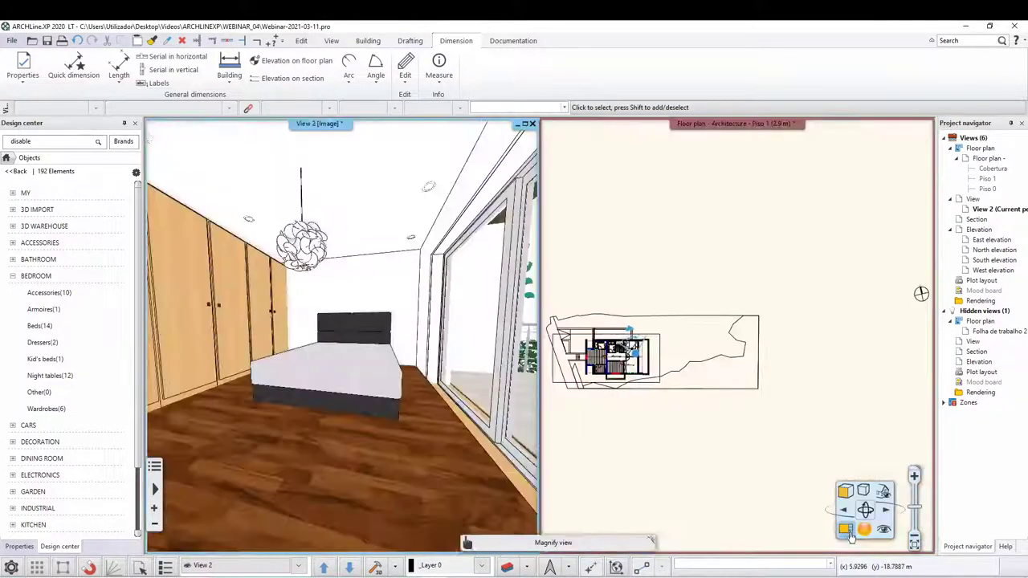
left_click(865, 513)
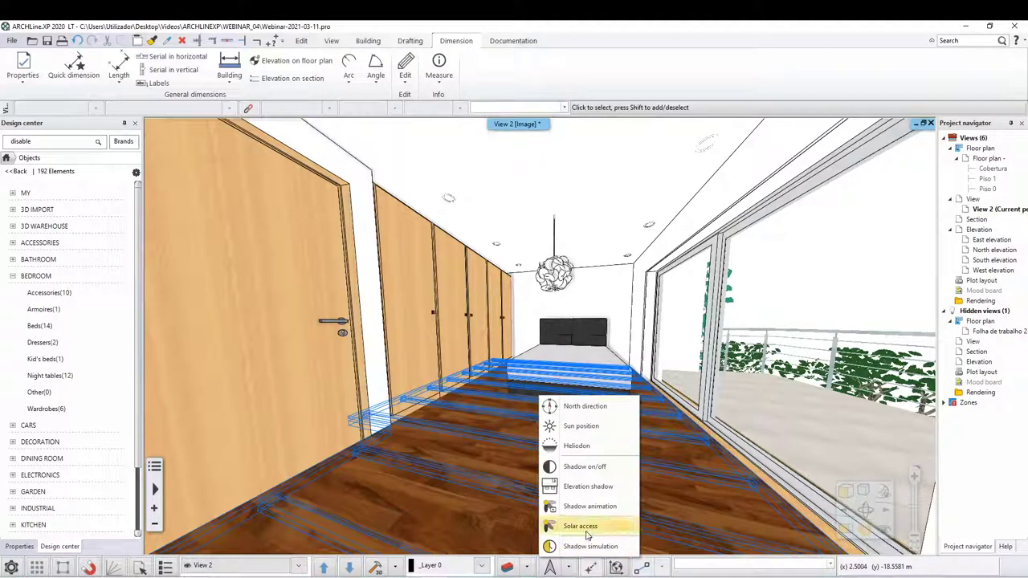
Try Solar access, dismiss the not-activated notice, and turn shadows on.
left_click(587, 526)
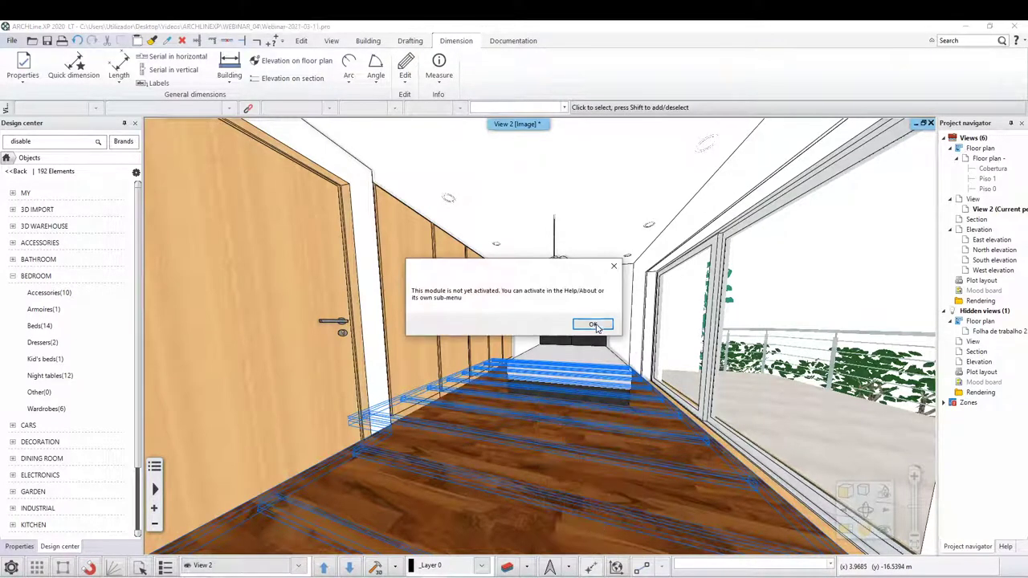
left_click(594, 325)
left_click(590, 566)
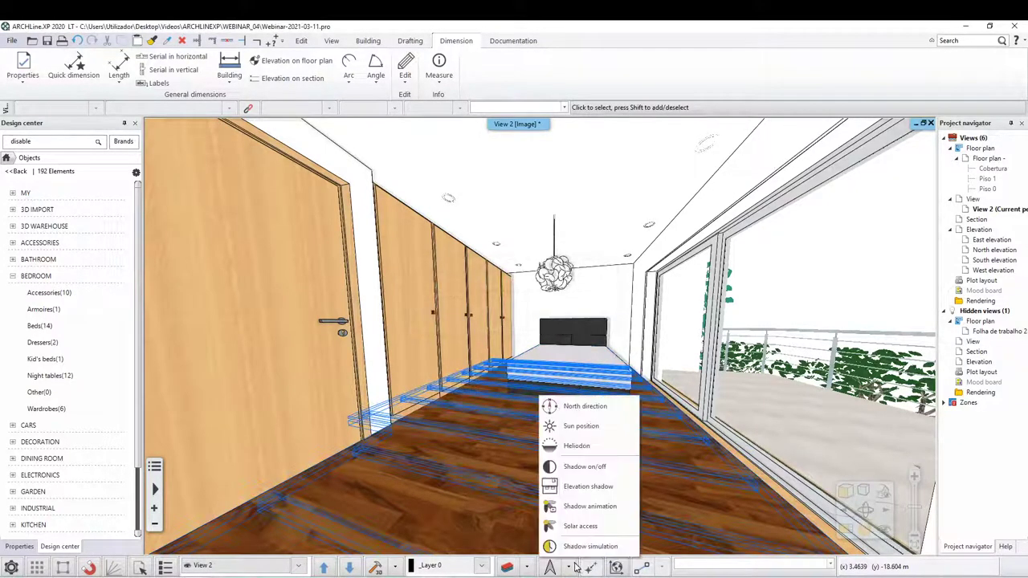
left_click(595, 467)
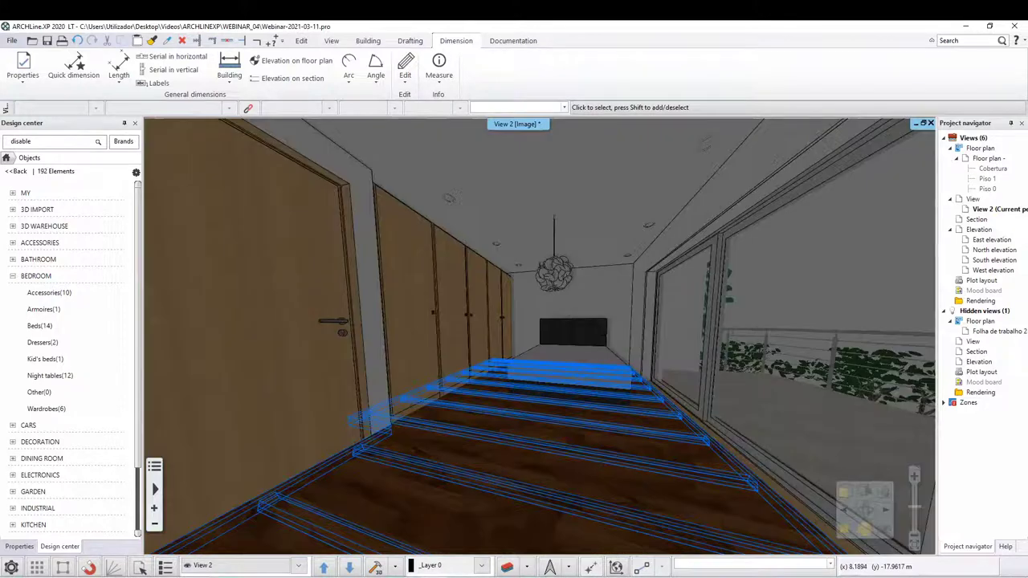
Run the shadow simulation and drag the sun to an early-morning position.
left_click(572, 567)
left_click(590, 547)
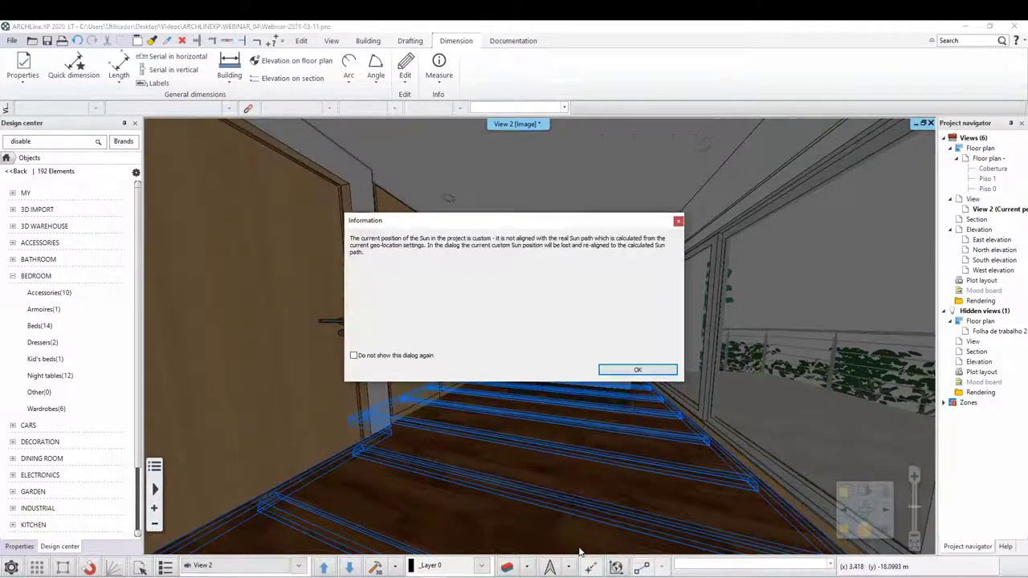
left_click(636, 368)
left_click_drag(568, 226, 451, 238)
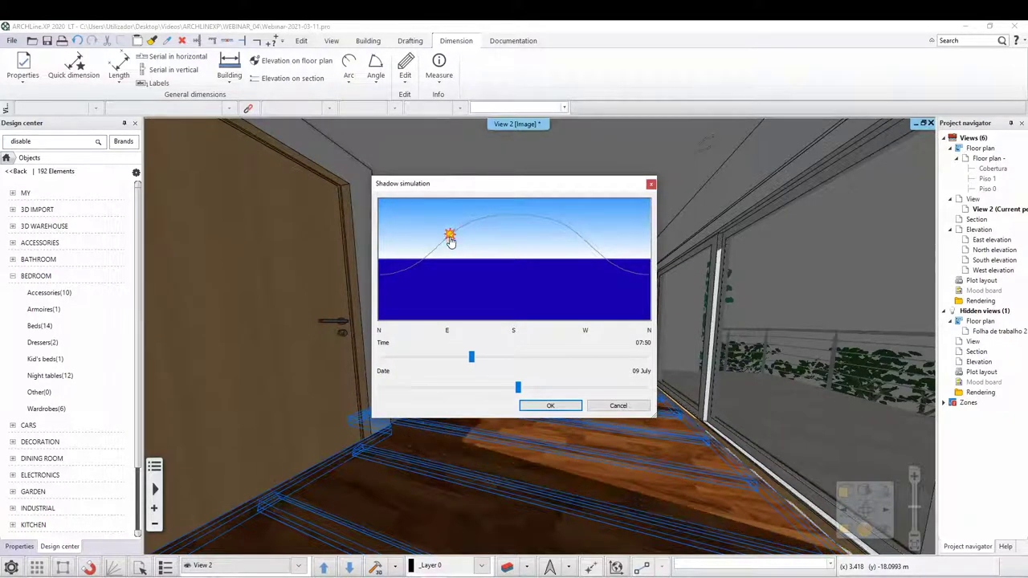
left_click_drag(450, 238, 446, 241)
left_click(549, 405)
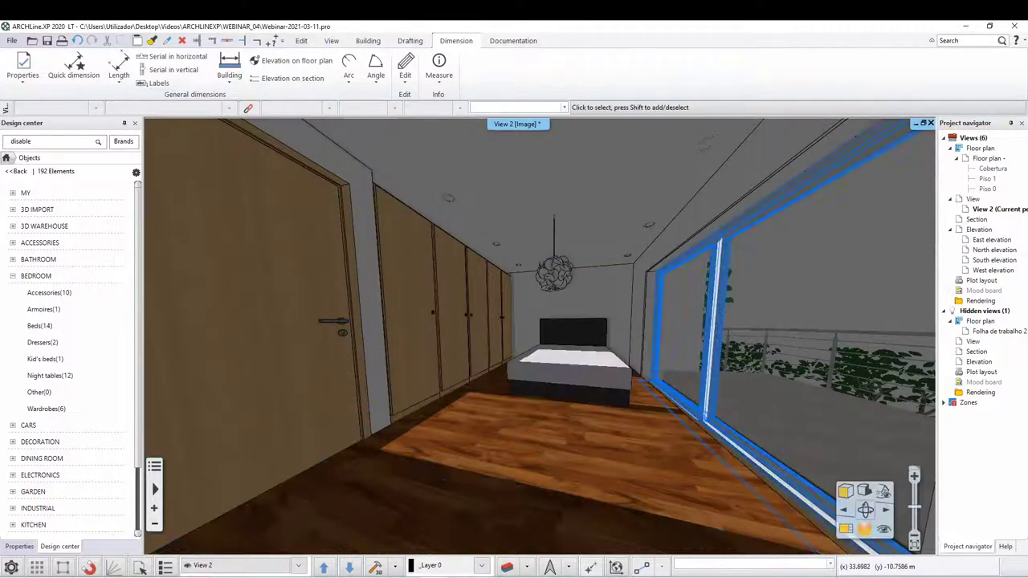
mouse_move(707, 338)
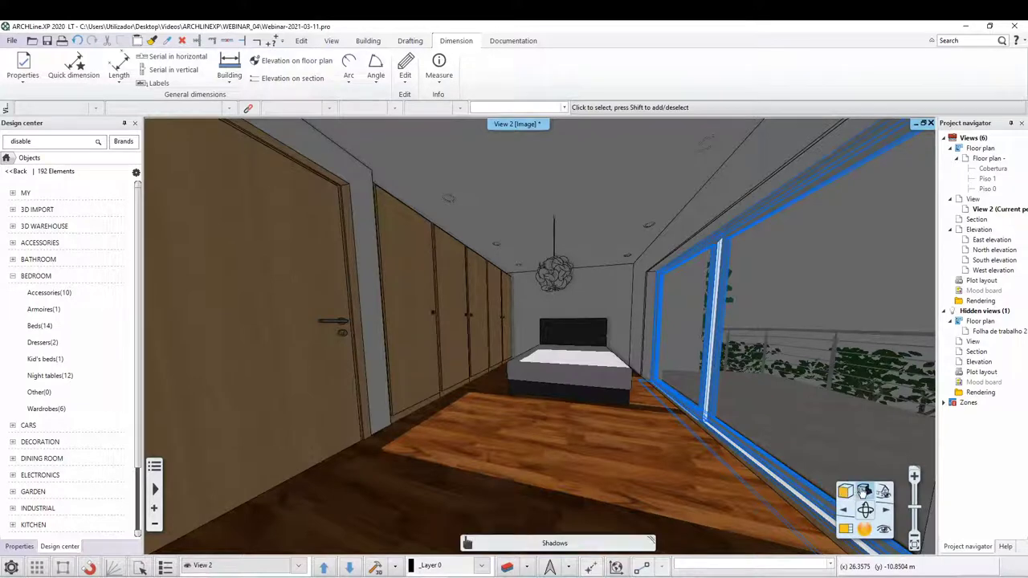
Switch the 3D preview to Realistic without edges and turn shadows back on.
left_click(848, 492)
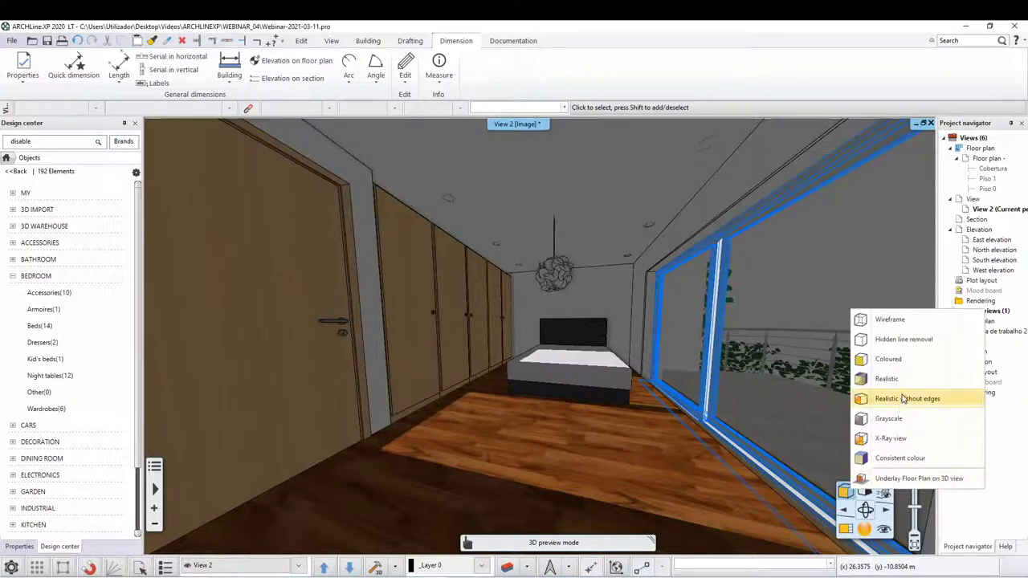
left_click(904, 398)
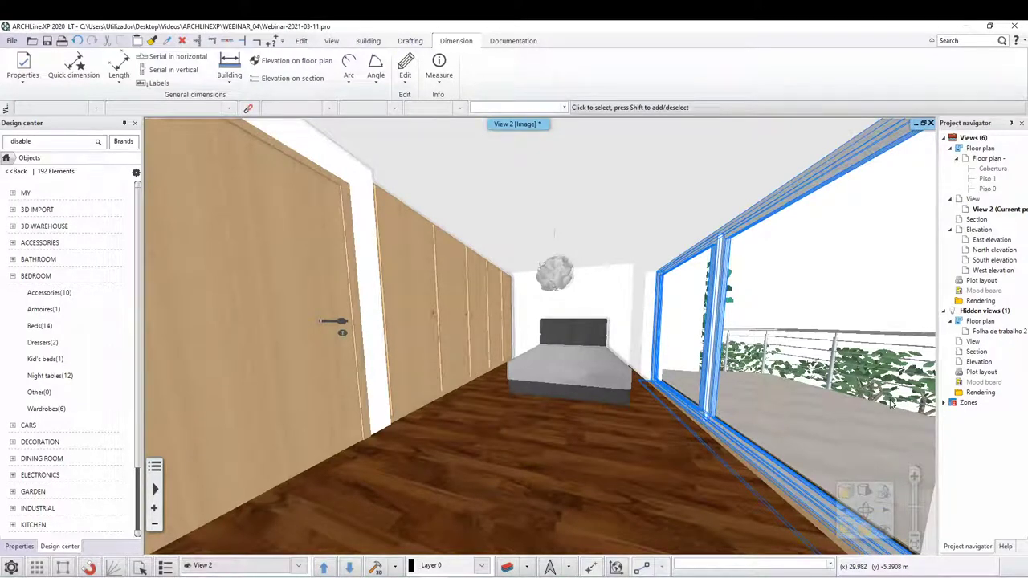
left_click(571, 365)
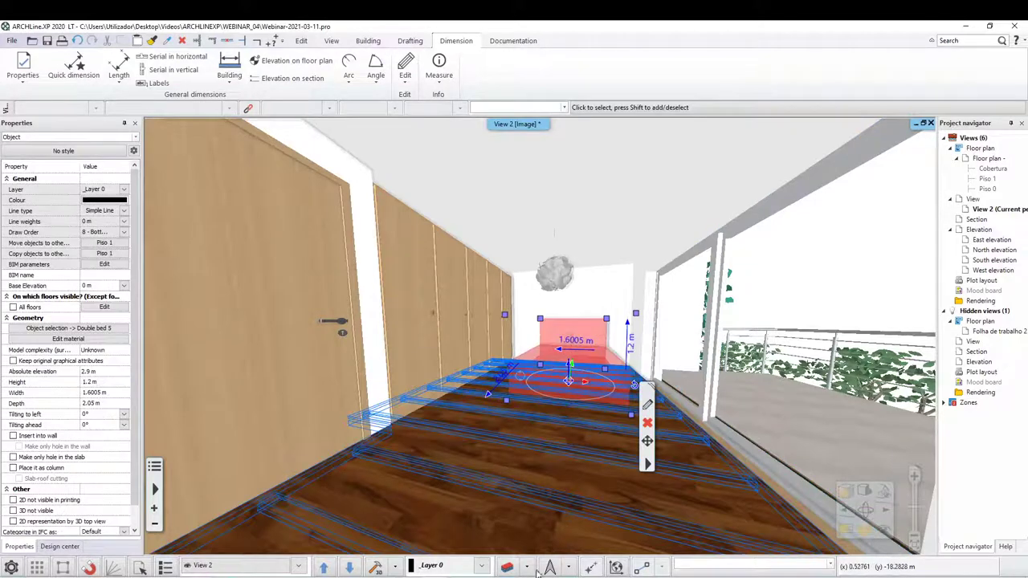
left_click(571, 567)
left_click(601, 472)
left_click(570, 567)
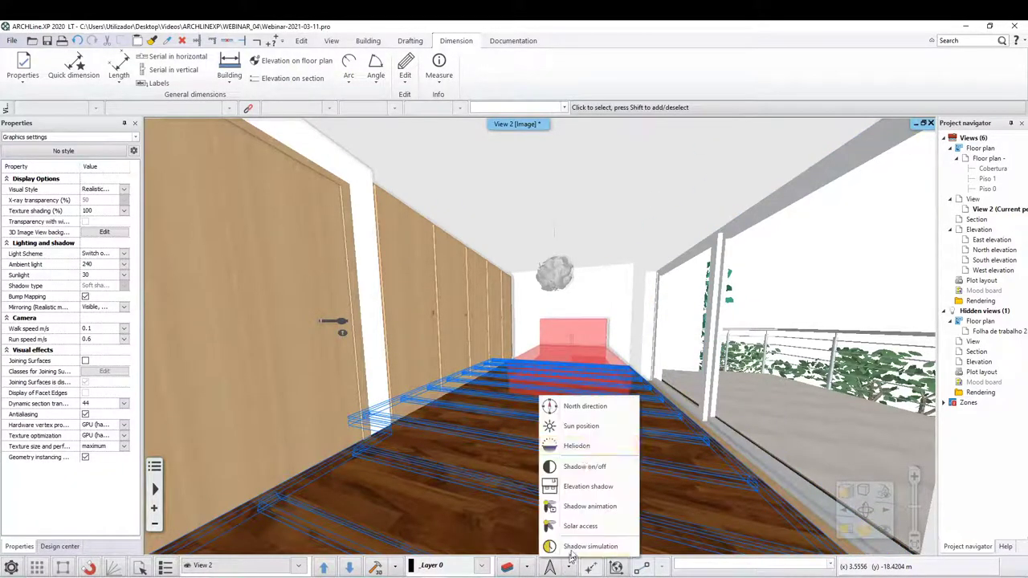
left_click(585, 466)
left_click(845, 493)
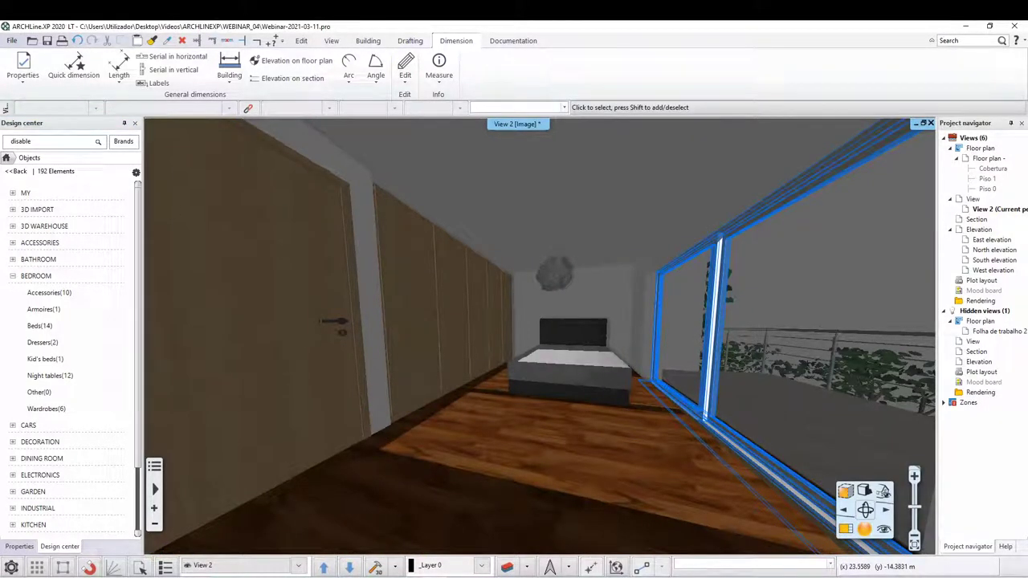
Place the floor plan beside the 3D view and zoom in on the bedroom.
left_click(507, 566)
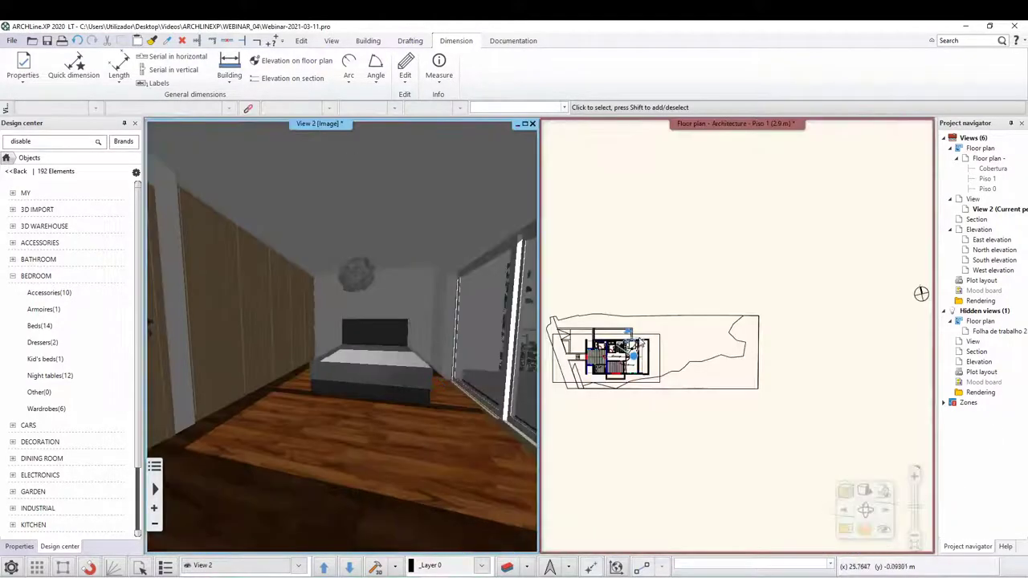
scroll(629, 420, "up", 5)
scroll(806, 389, "up", 3)
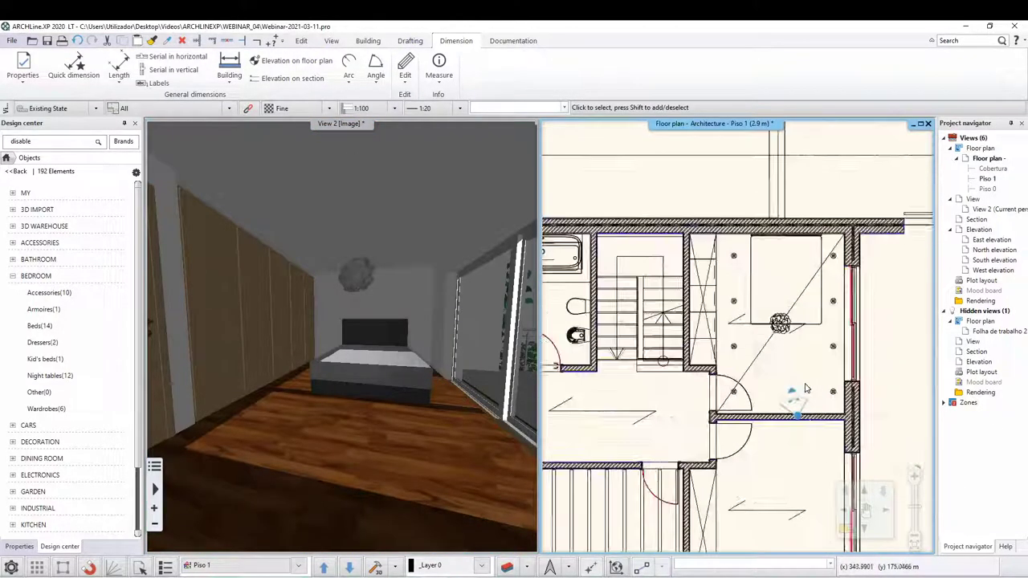
scroll(807, 389, "up", 2)
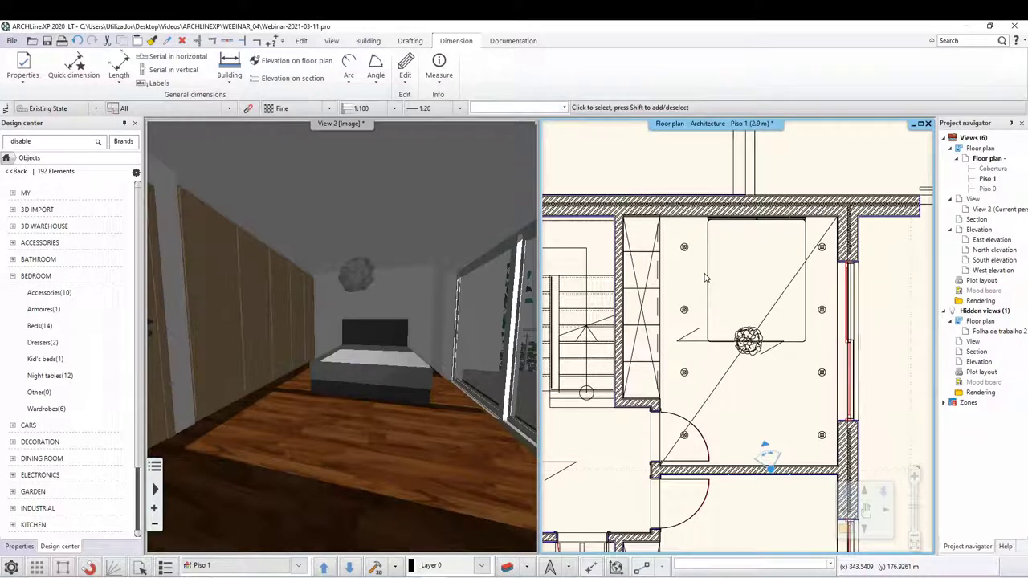
left_click(331, 40)
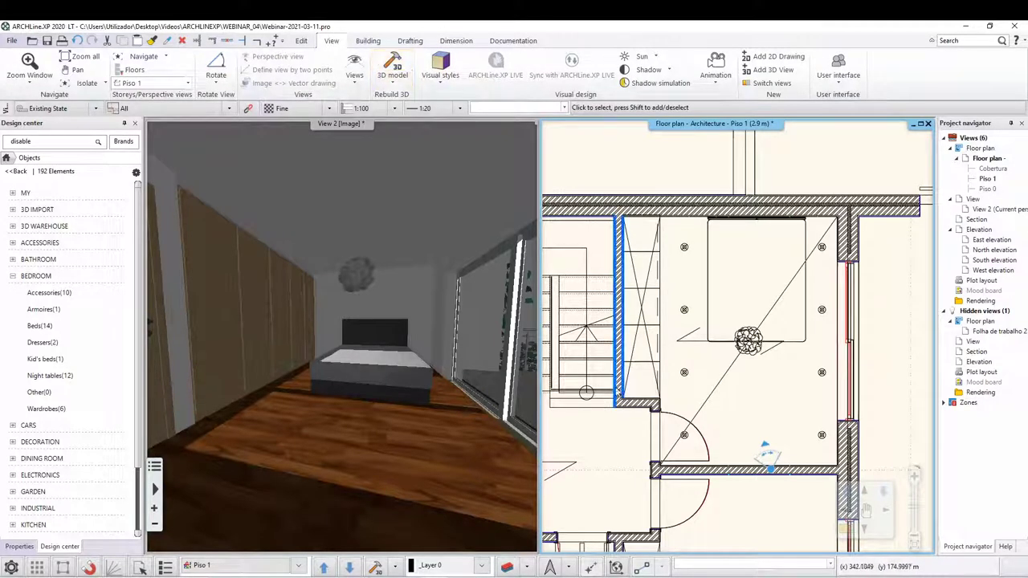
Add the current 3D camera as a new saved perspective view.
left_click(454, 331)
left_click(274, 56)
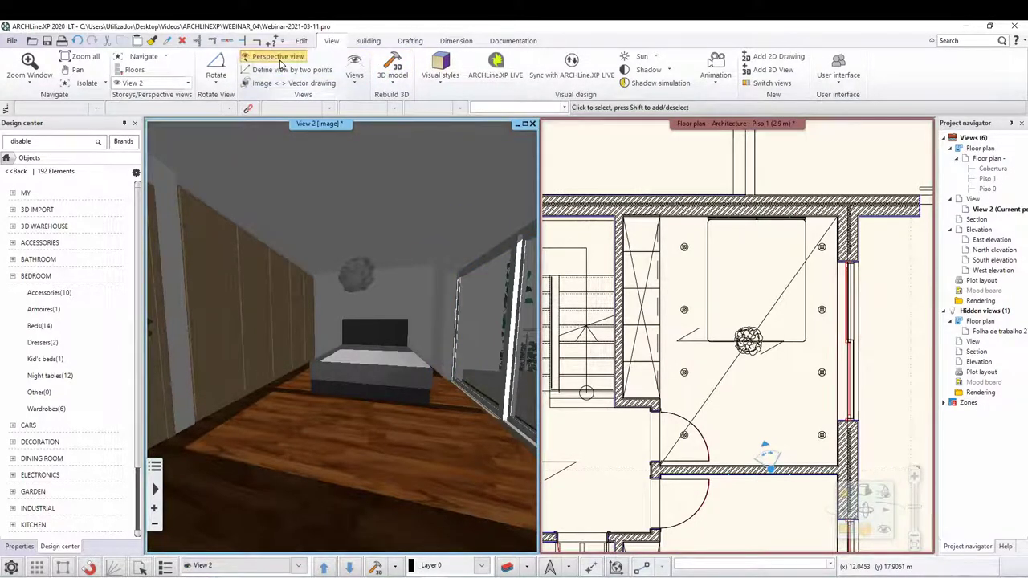
left_click(287, 140)
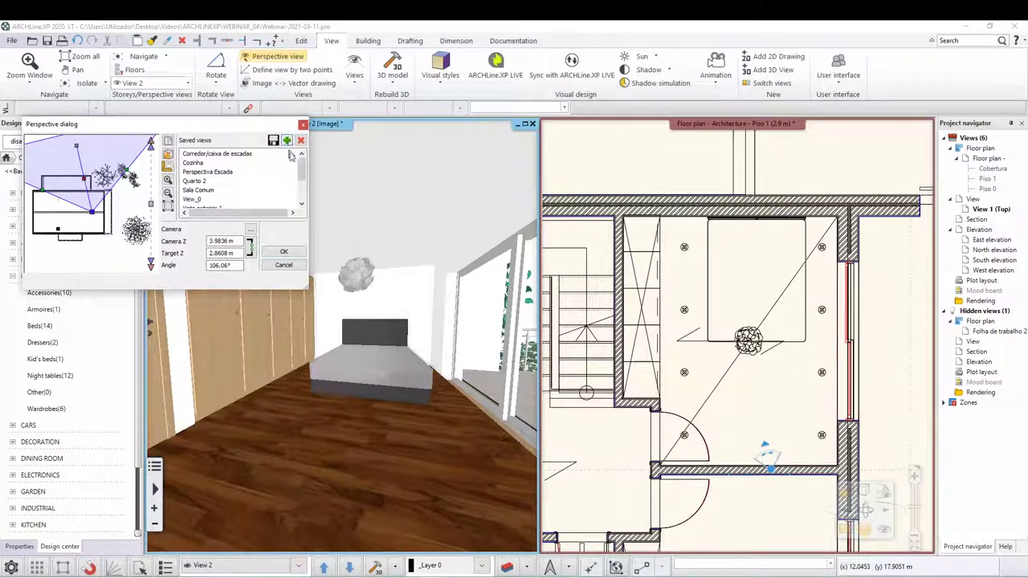
Name the saved view 'Vista do quarto' and apply it to the 3D window.
double_click(193, 199)
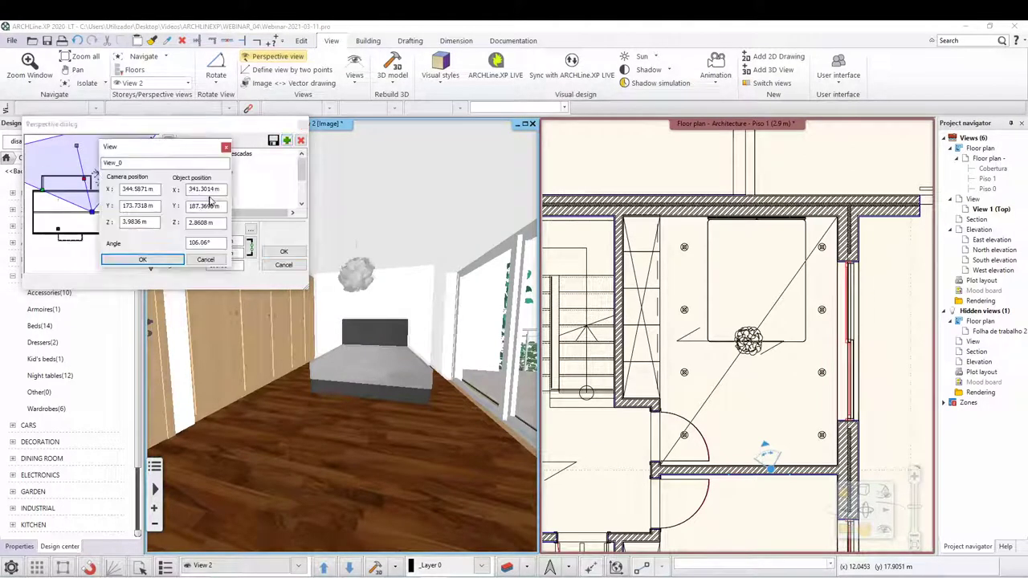
double_click(172, 162)
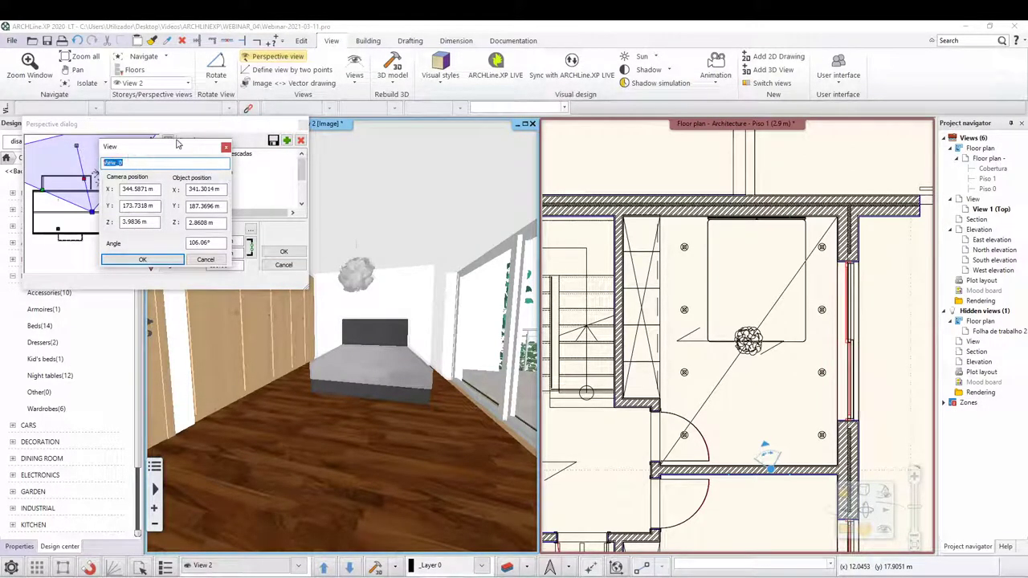
type("Vista")
key("BackSpace")
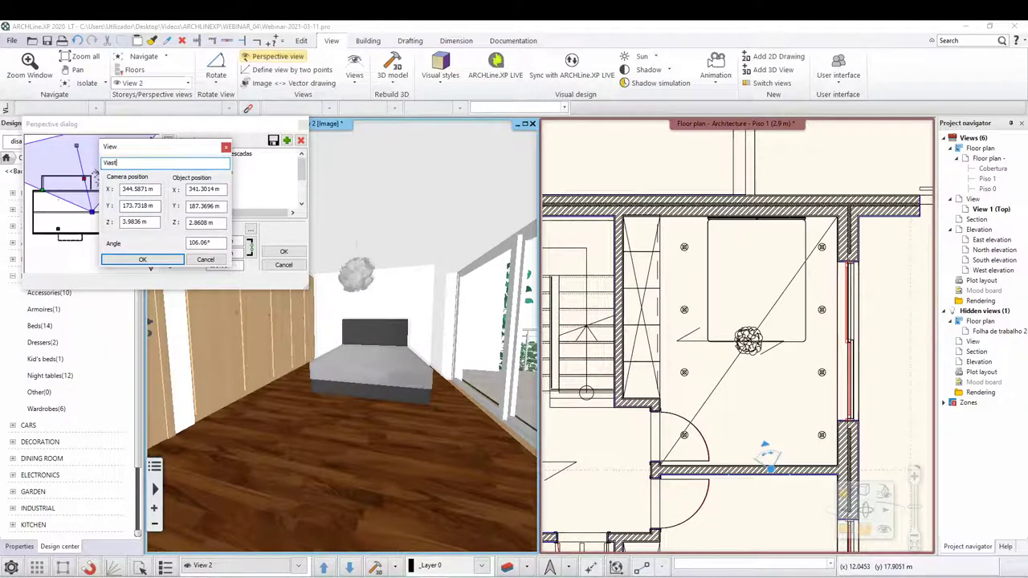
key("BackSpace")
key("BackSpace")
type("o quart")
key("Return")
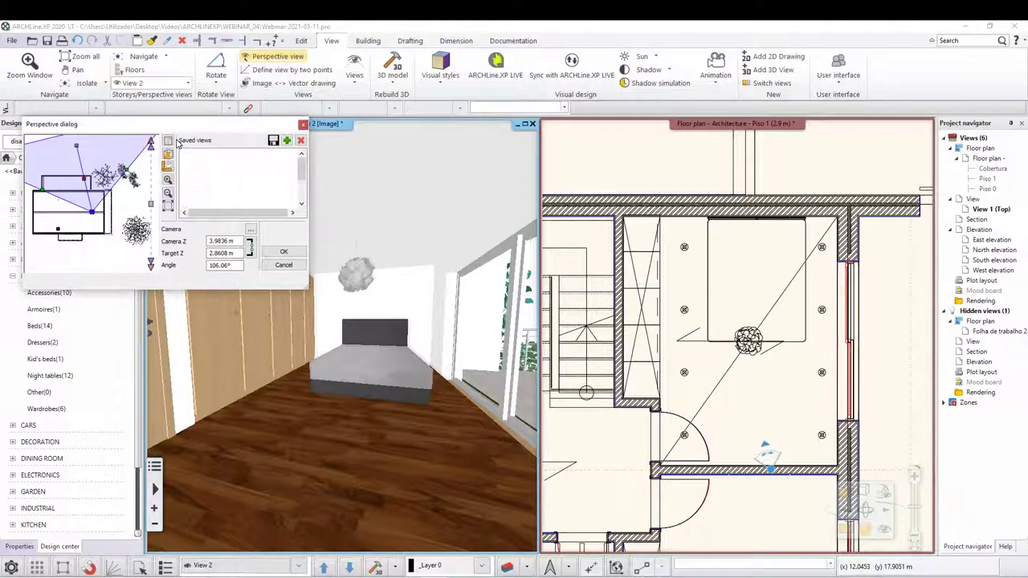
left_click(283, 253)
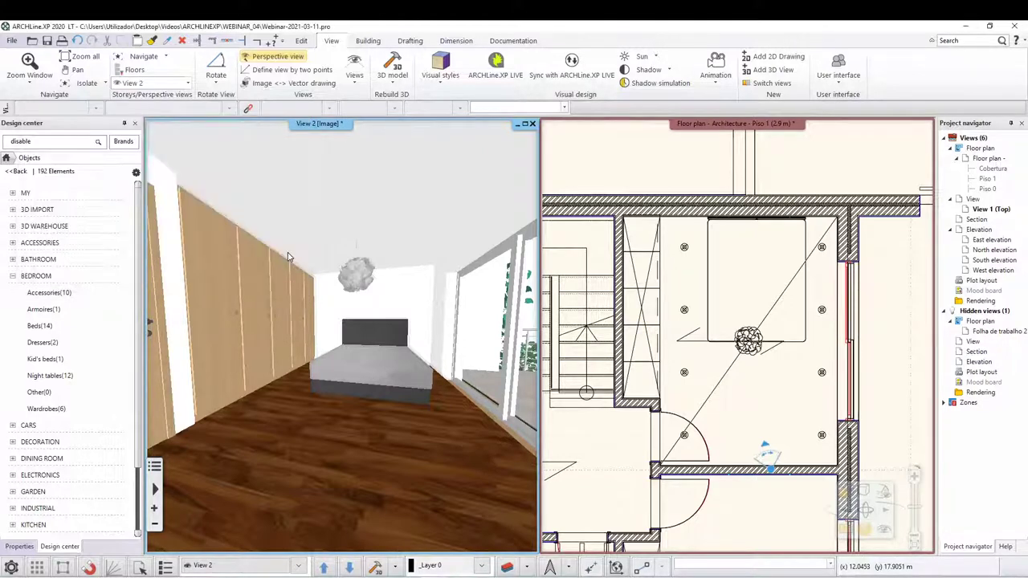